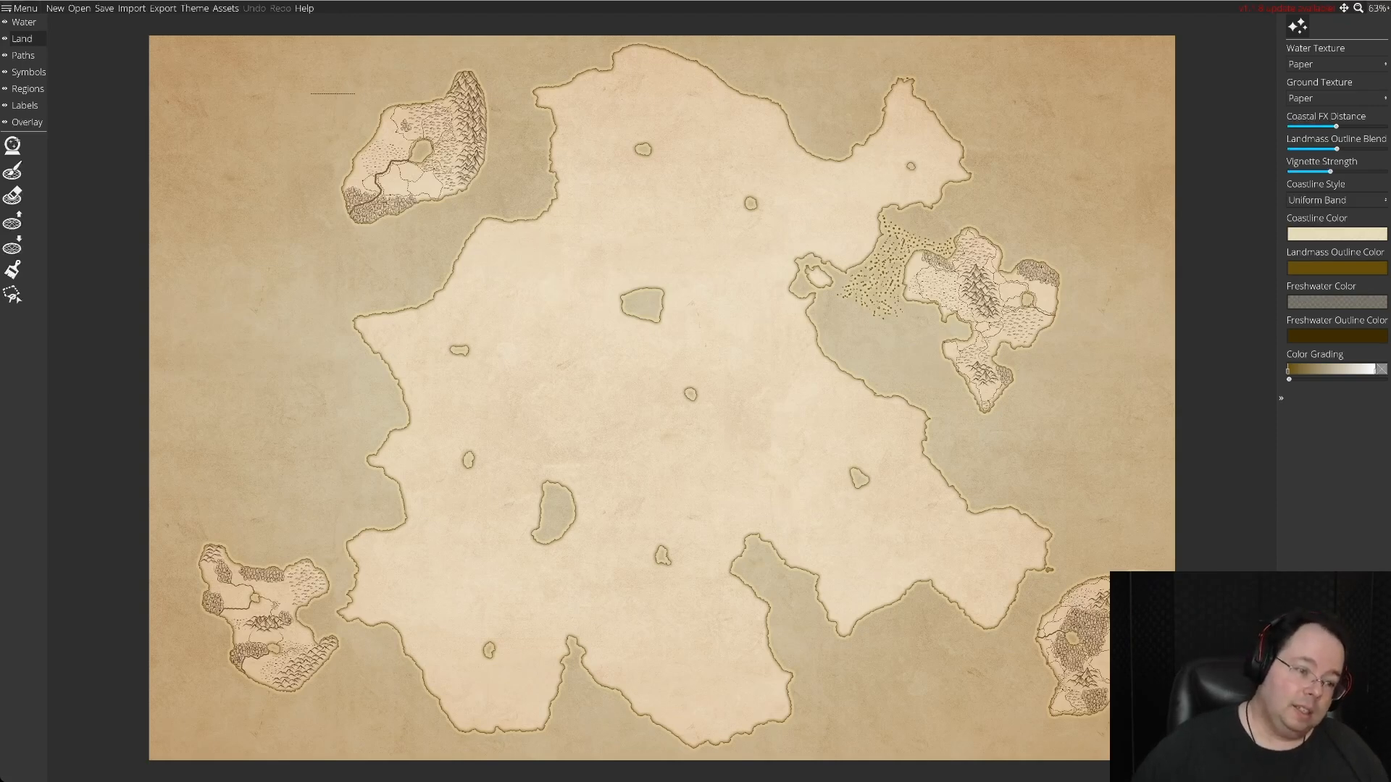
Zoom the map to 400% and bring the small southwestern island into view.
scroll(661, 398, down, 7)
scroll(661, 398, left, 12)
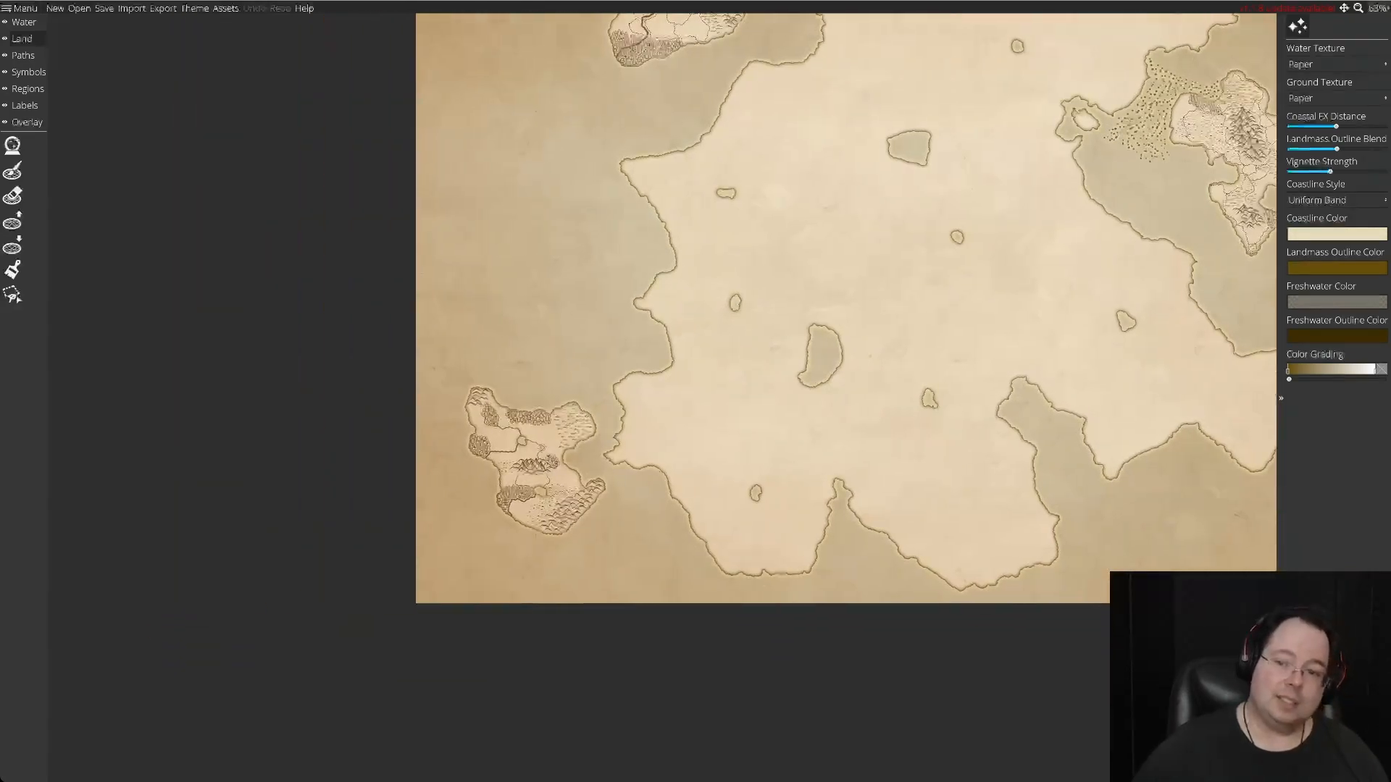
scroll(846, 308, left, 2)
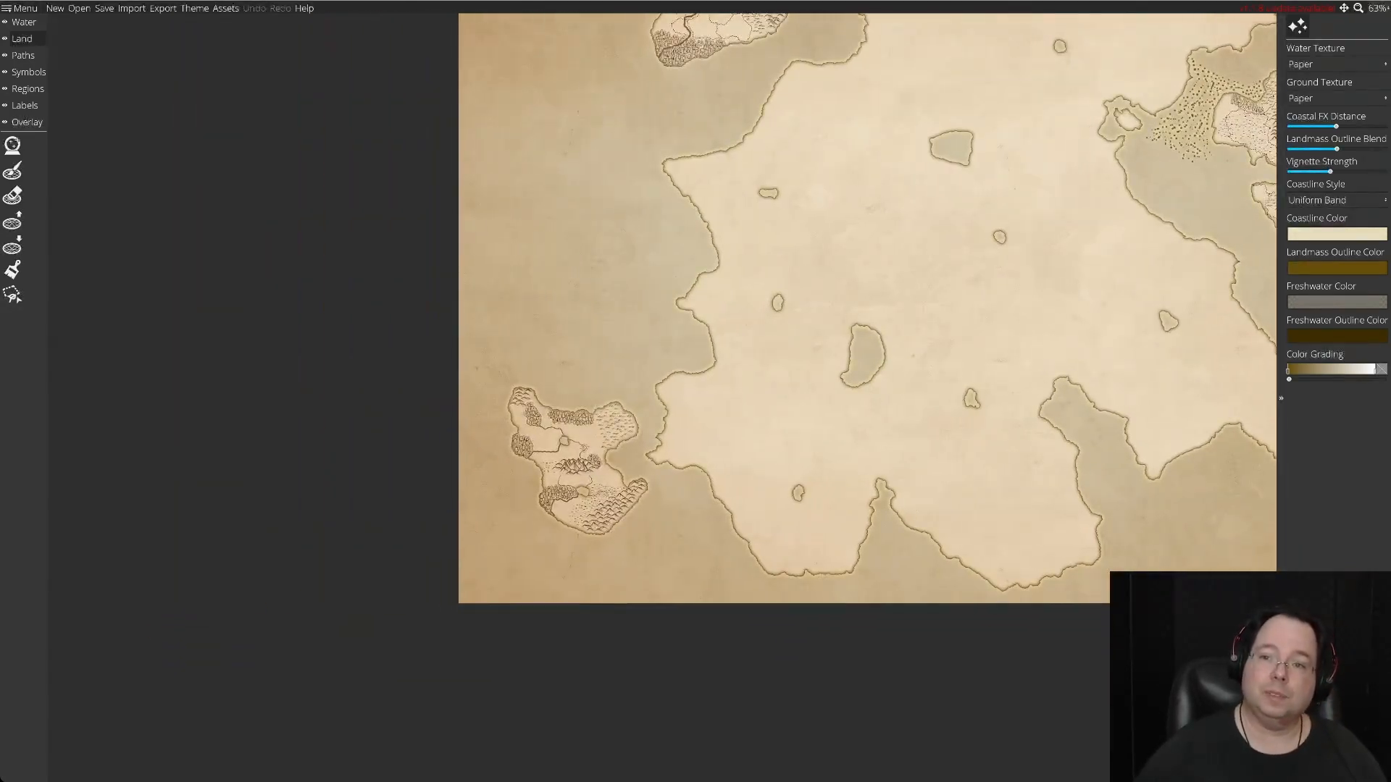
click(1376, 8)
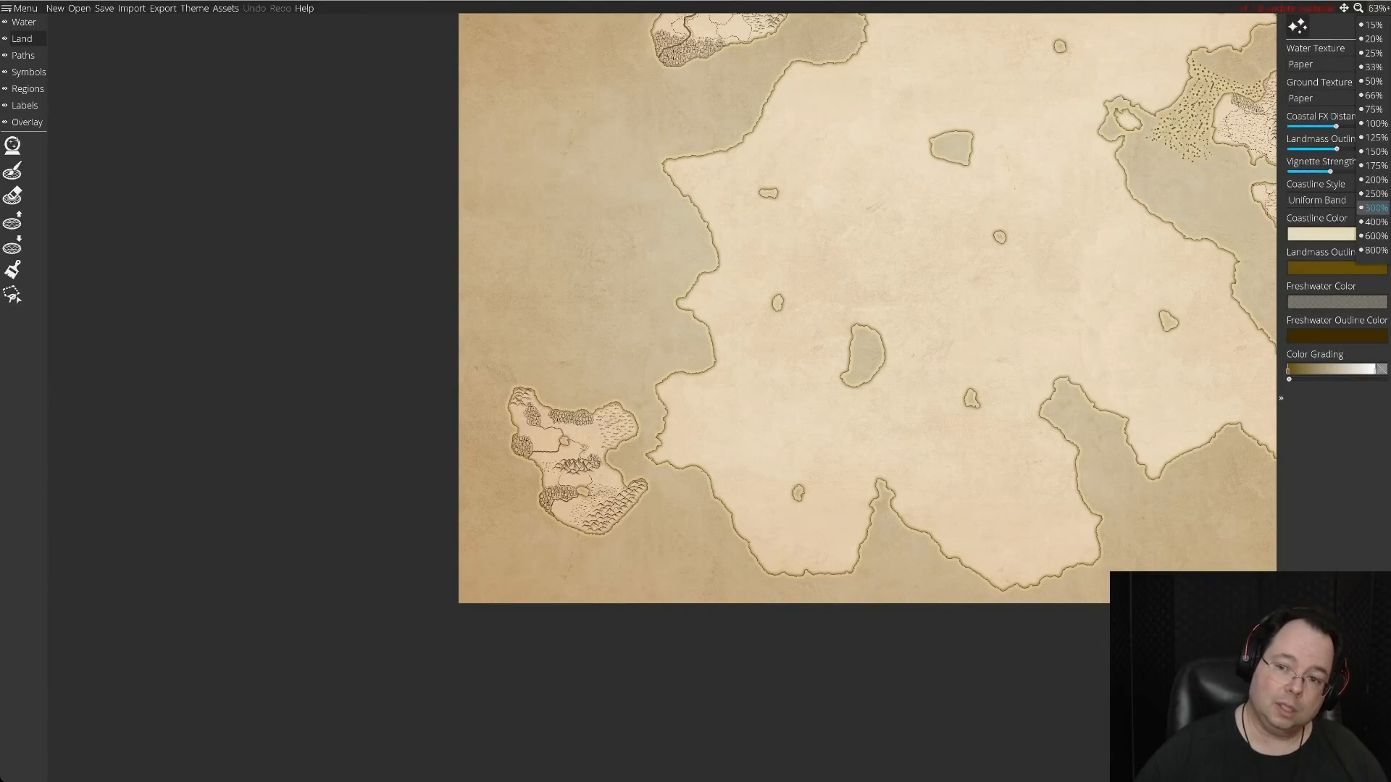
click(1373, 221)
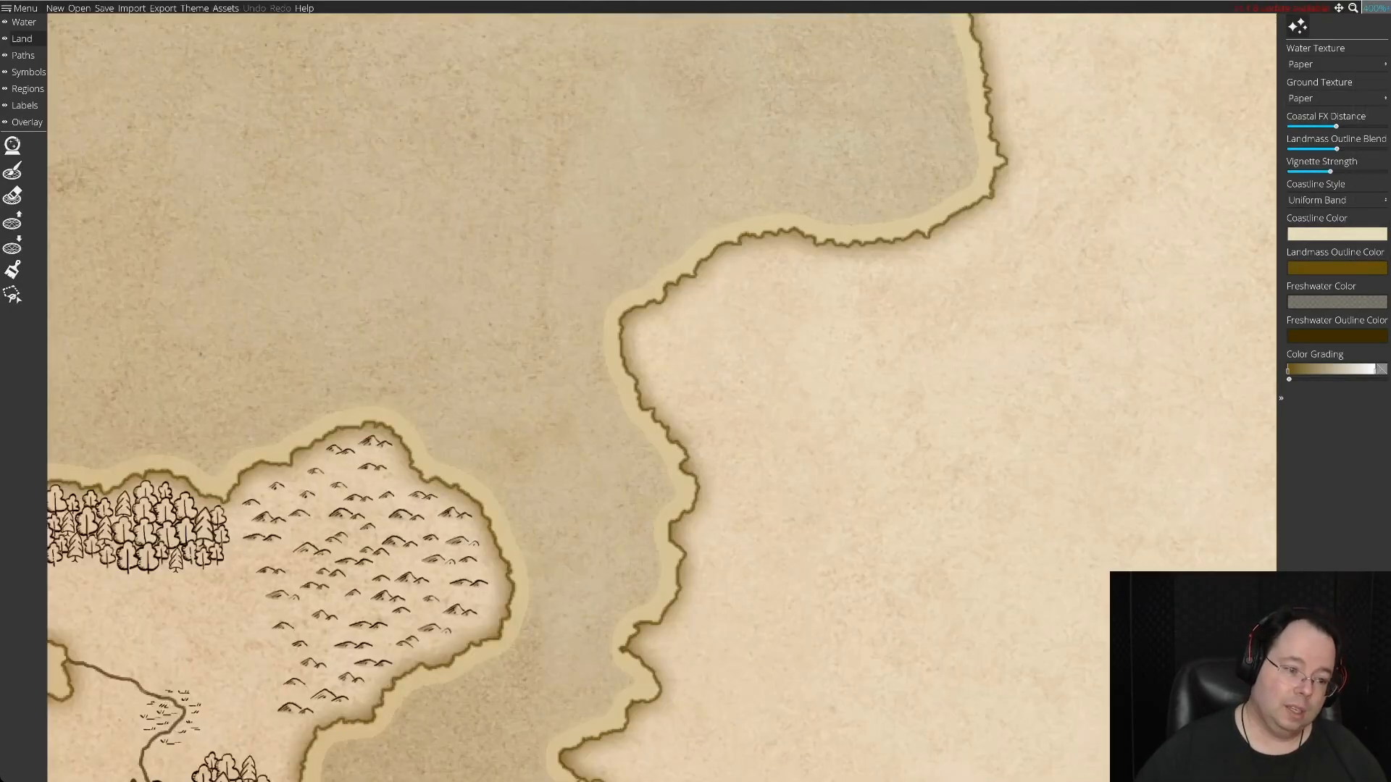
scroll(660, 398, down, 8)
scroll(660, 398, left, 8)
scroll(661, 397, left, 2)
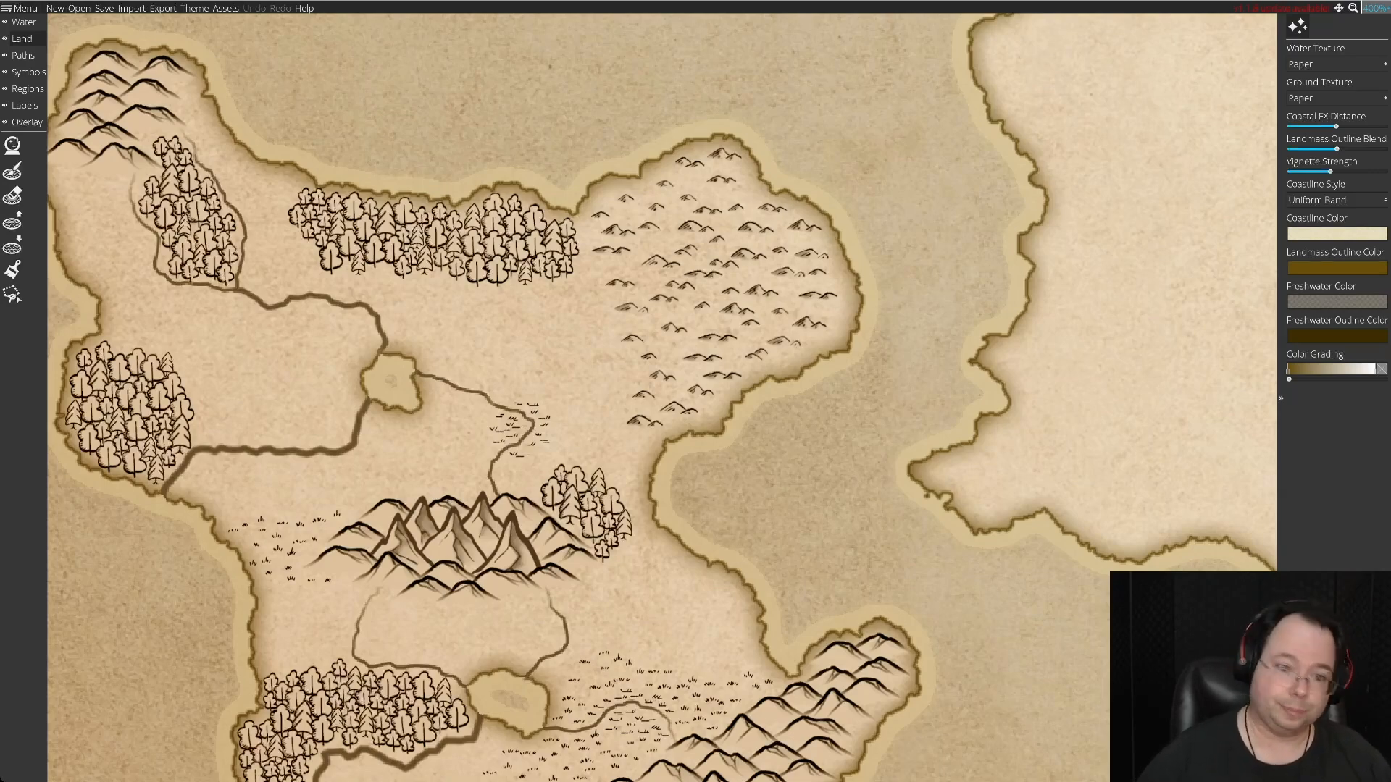
Examine the southwestern island's mountains, forests, rivers and lakes from its northern tip to its southern coast.
key(Left)
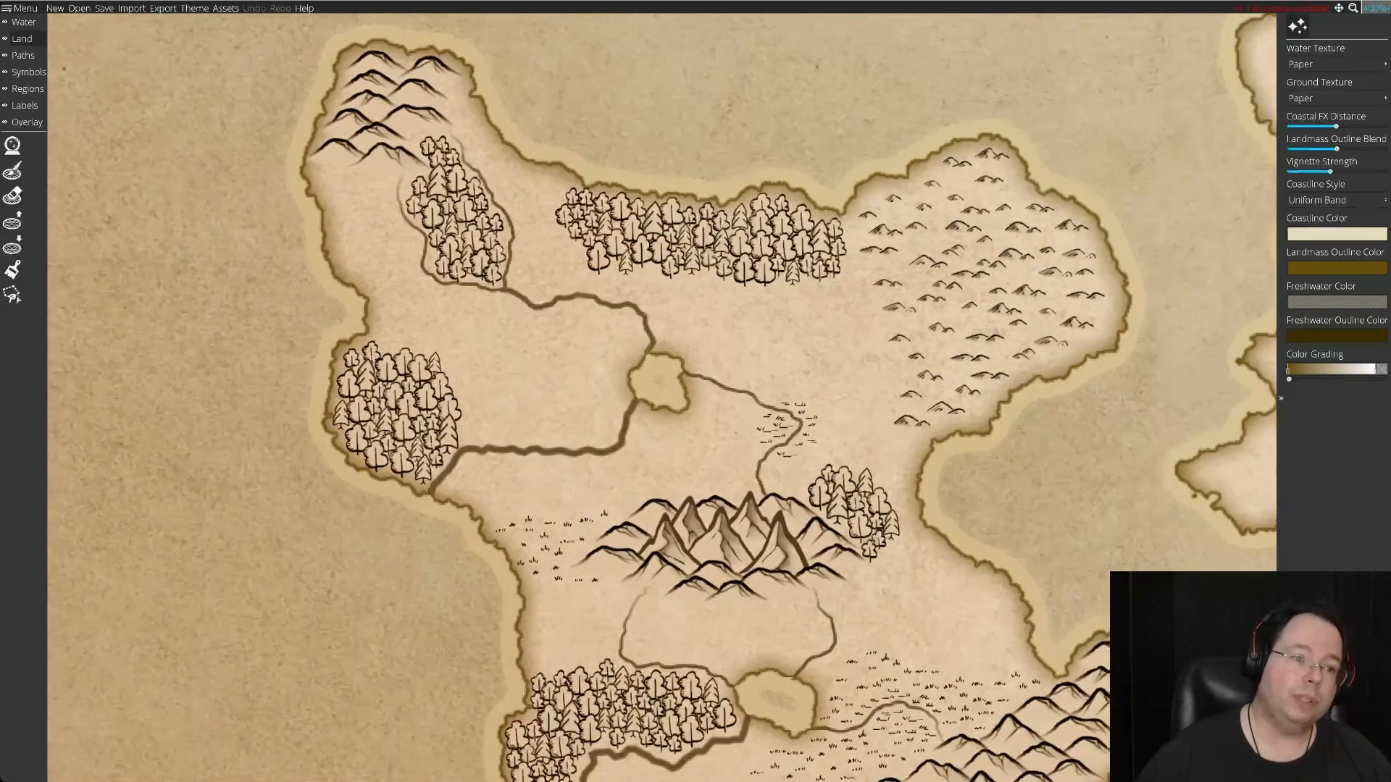
key(Up)
key(Right)
key(Down)
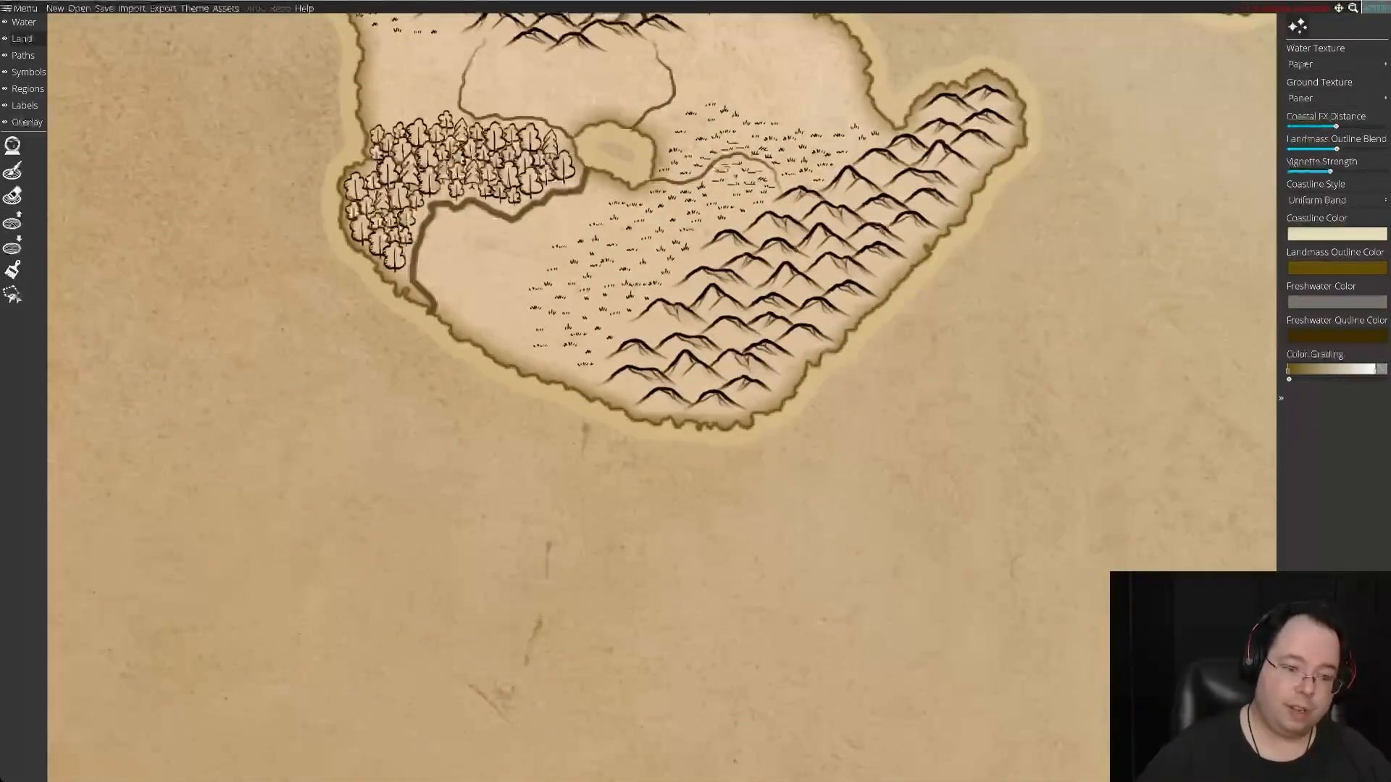
key(Down)
key(Up)
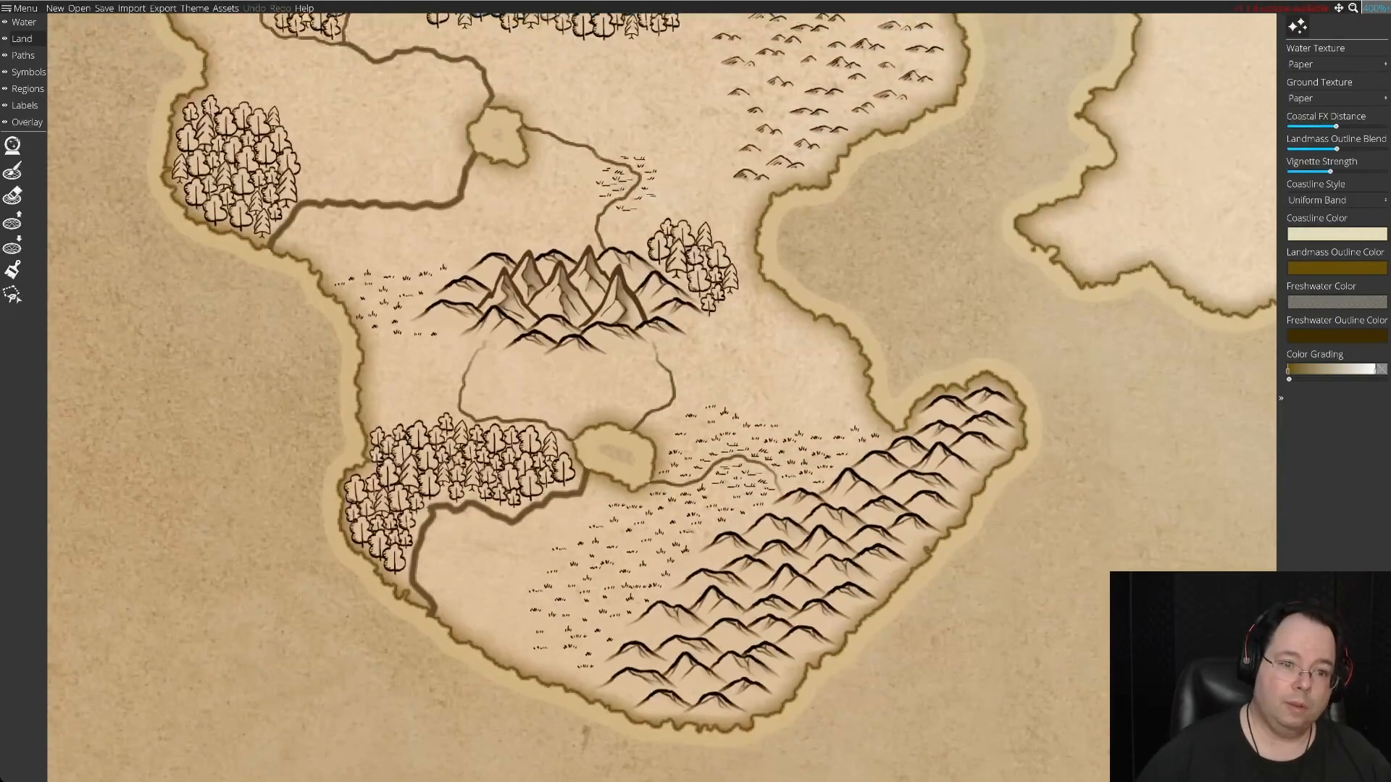
key(Up)
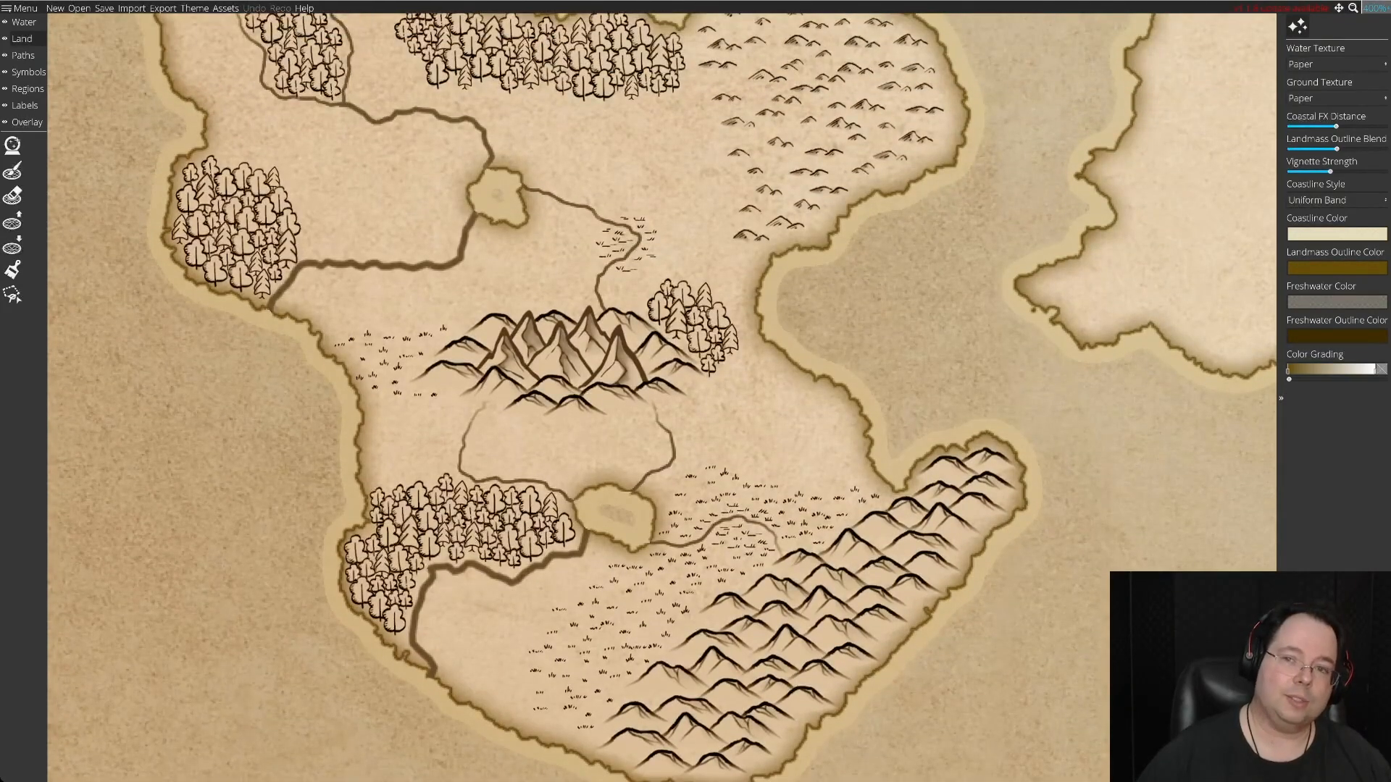
key(Up)
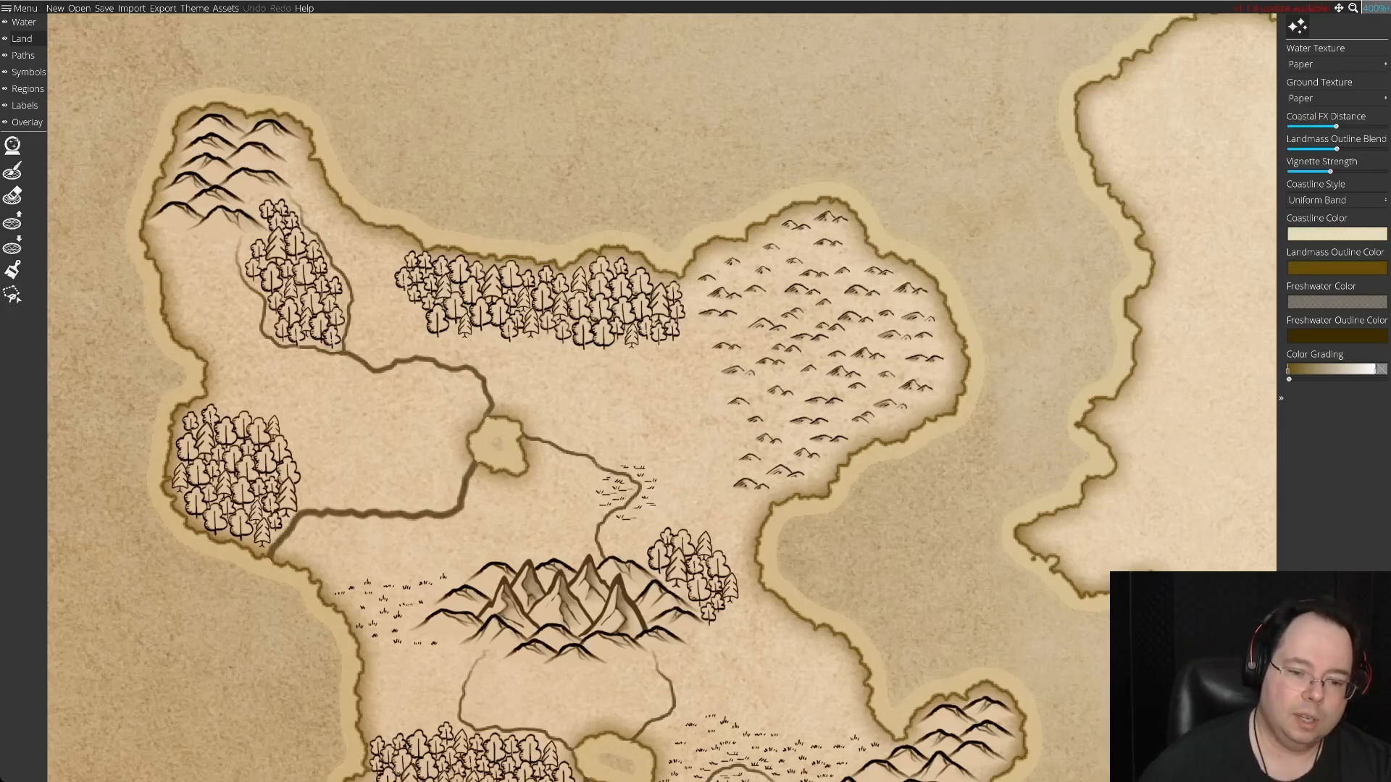
scroll(662, 397, down, 5)
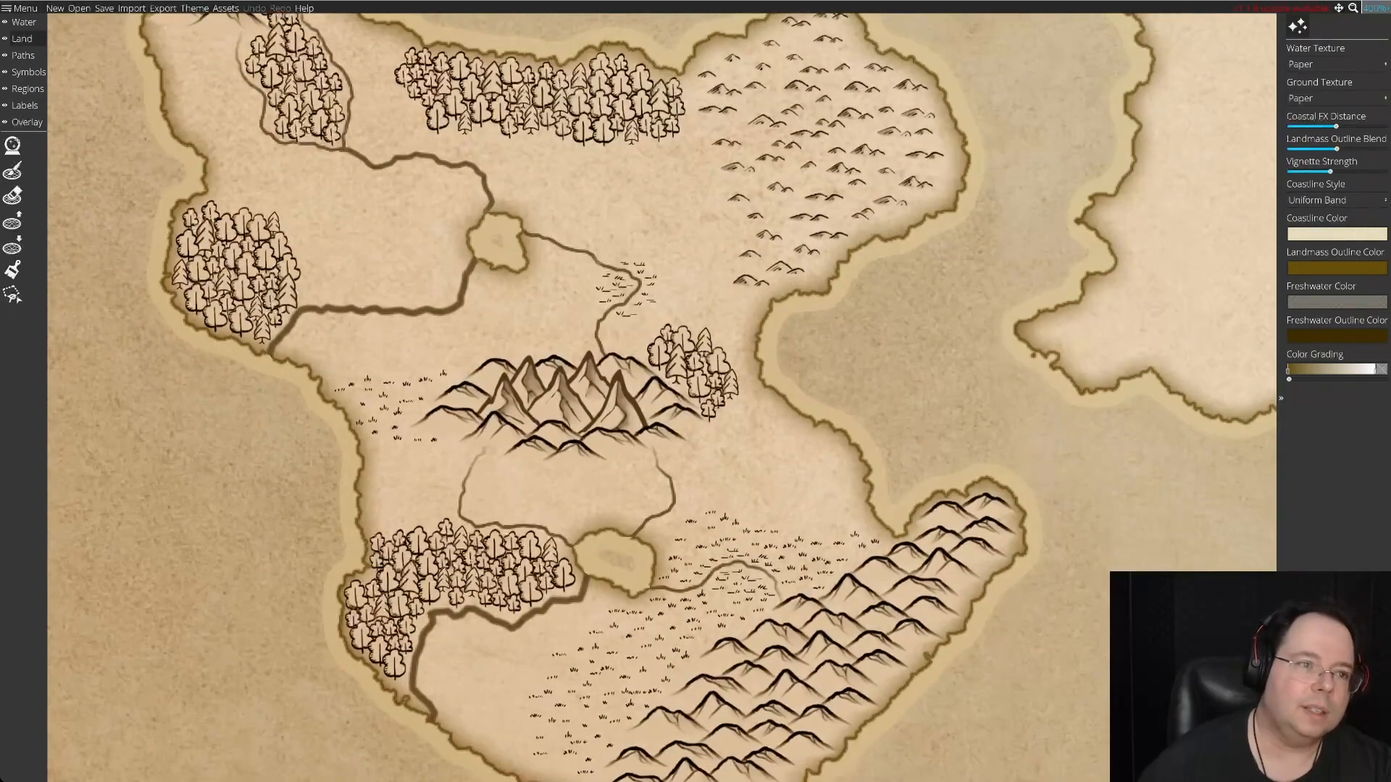
scroll(662, 397, up, 4)
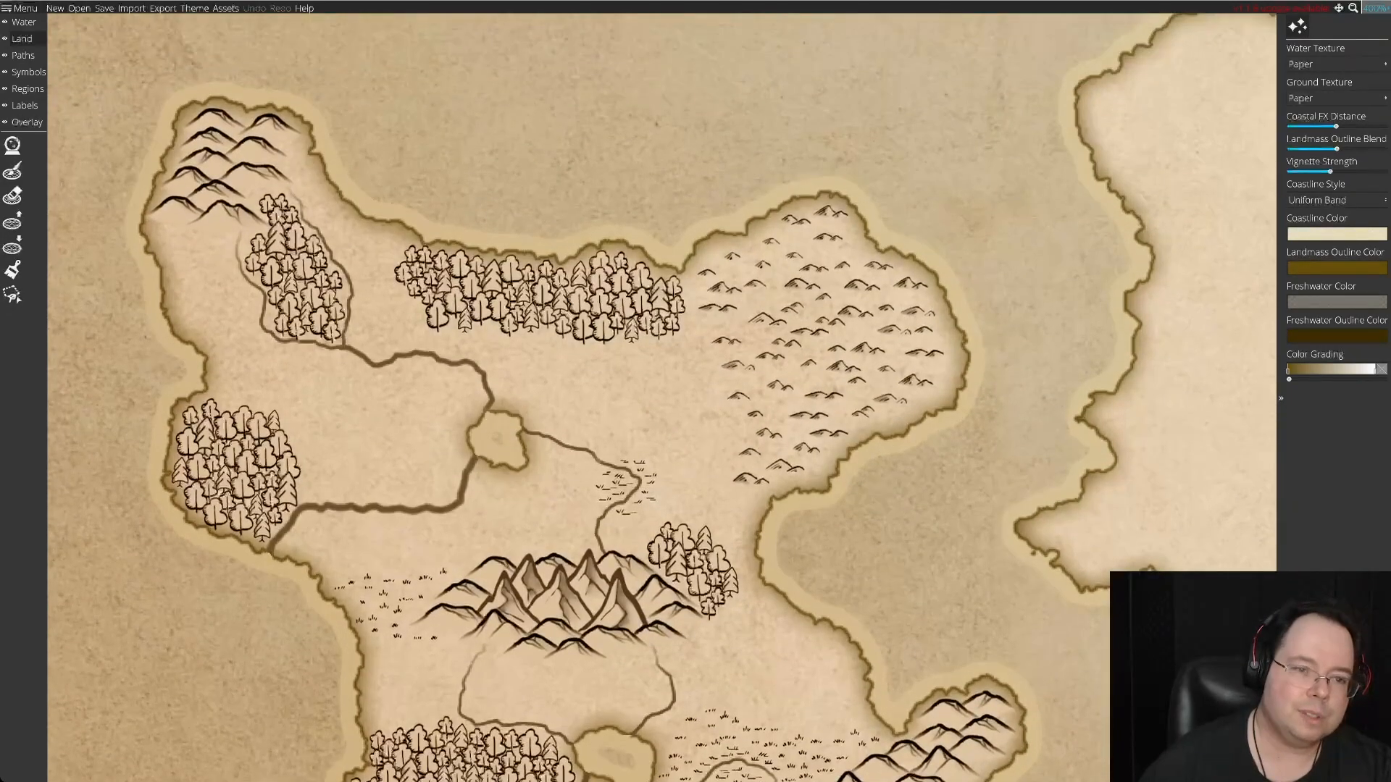
scroll(662, 398, down, 3)
drag(662, 397, 570, 302)
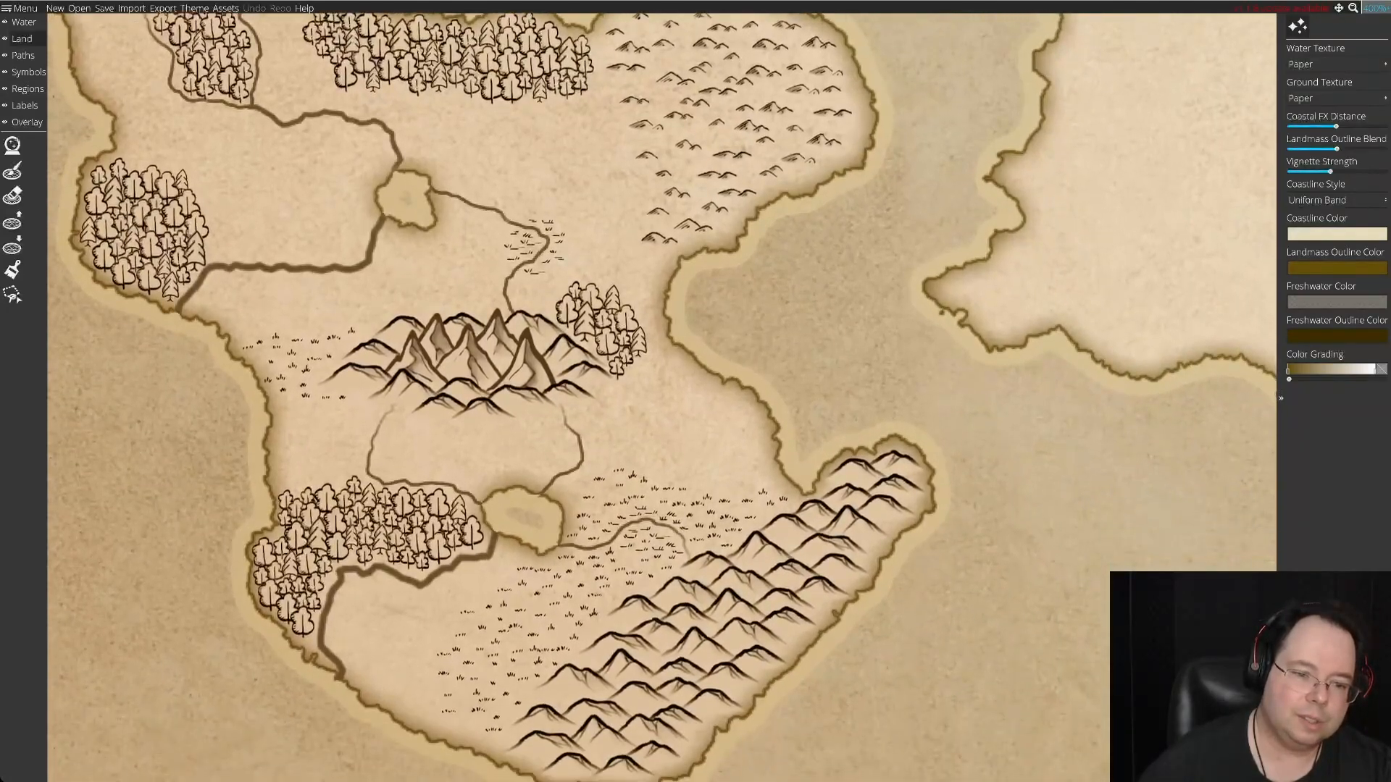
scroll(570, 302, down, 3)
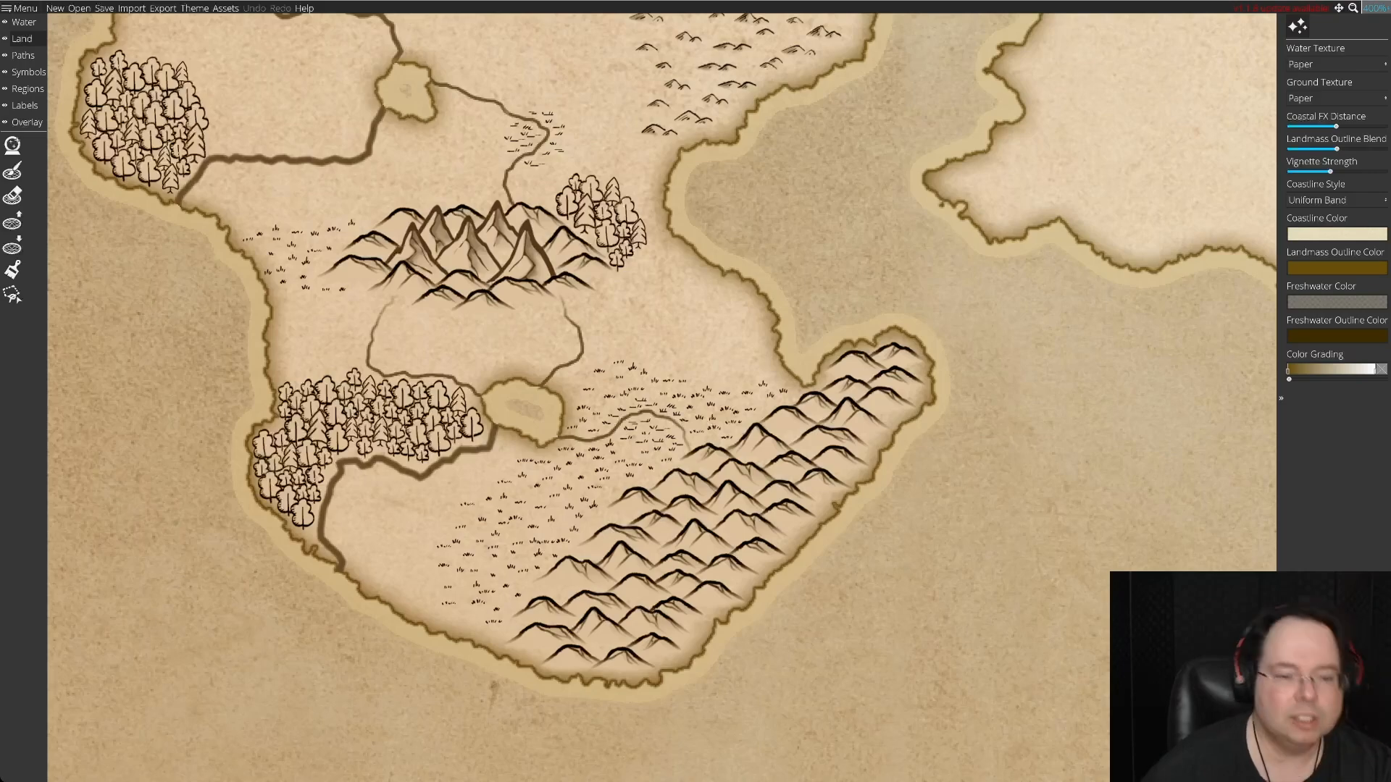
scroll(662, 397, up, 10)
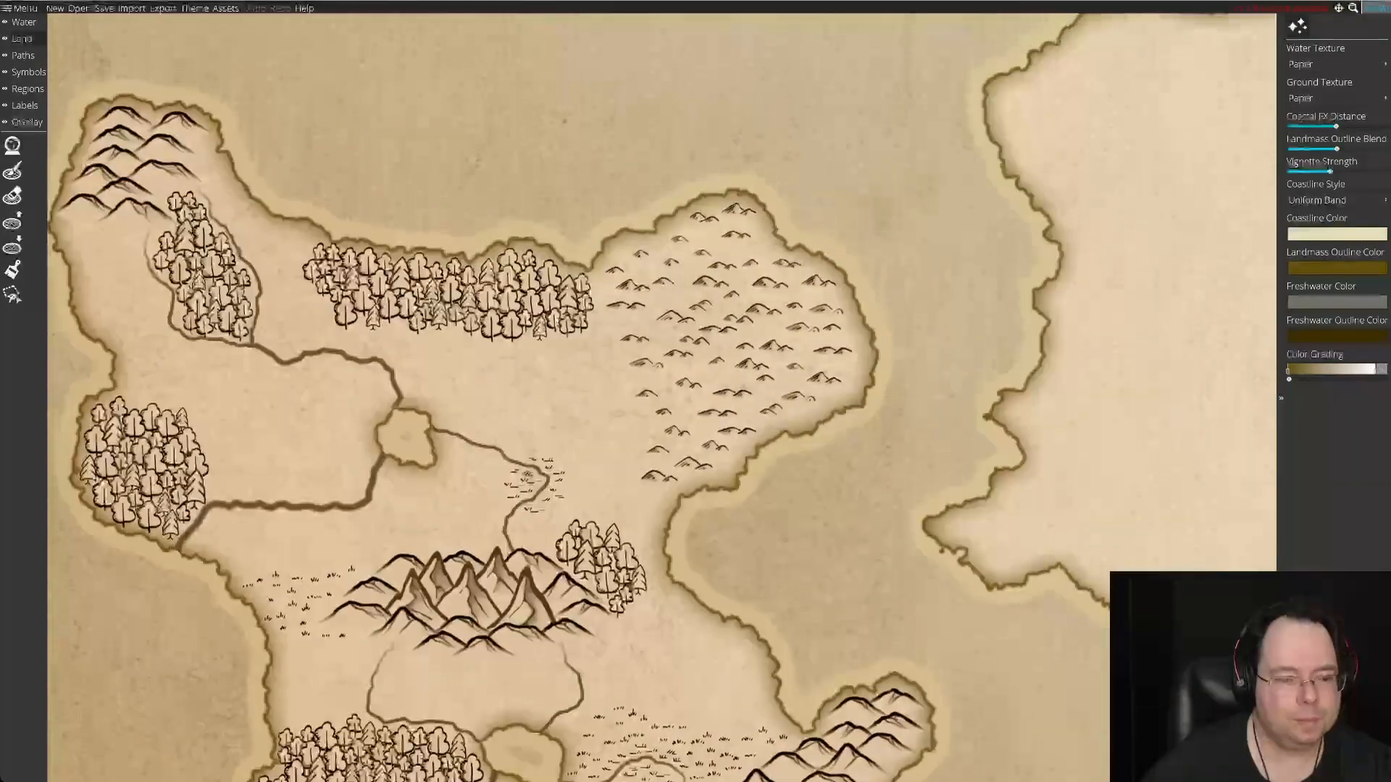
drag(662, 397, 768, 292)
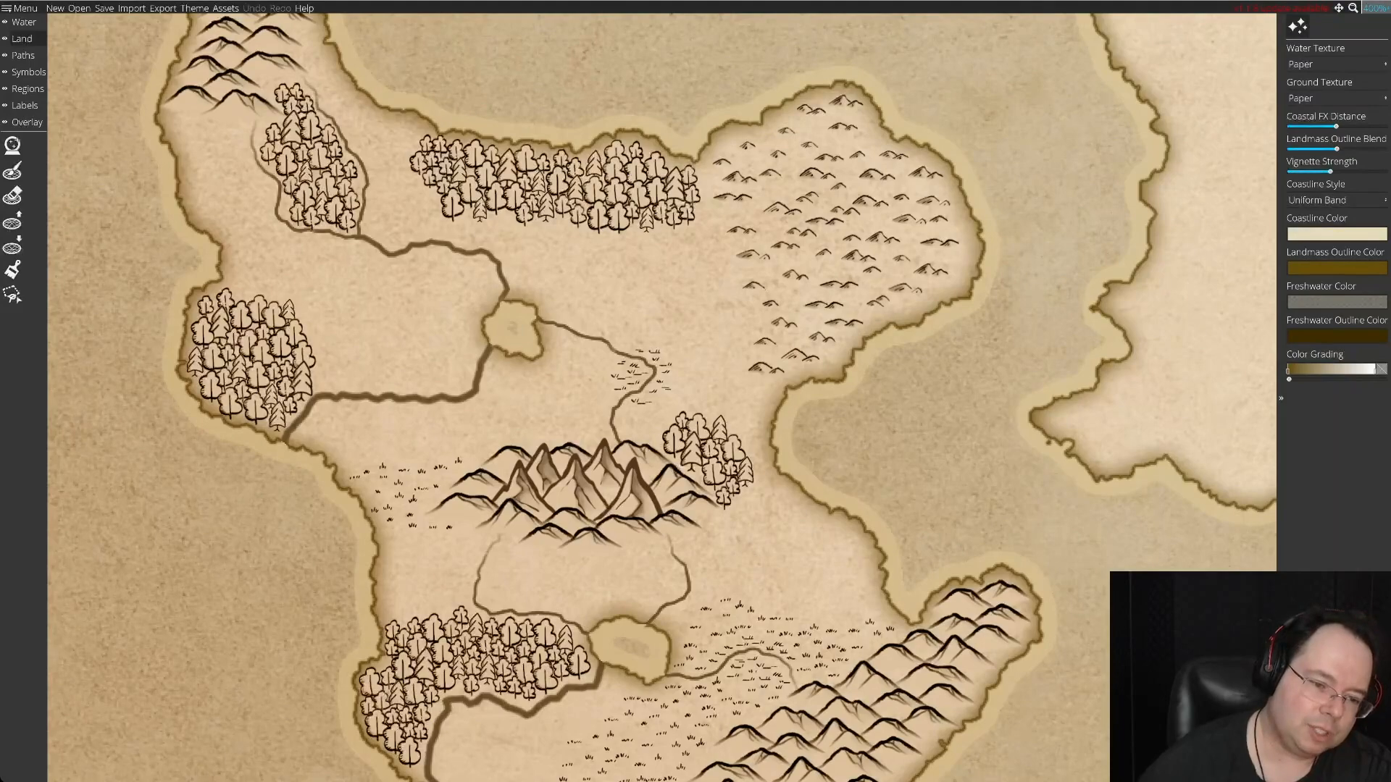
Examine the settlements and dashed roads on the northwestern island as a reference.
key(Up)
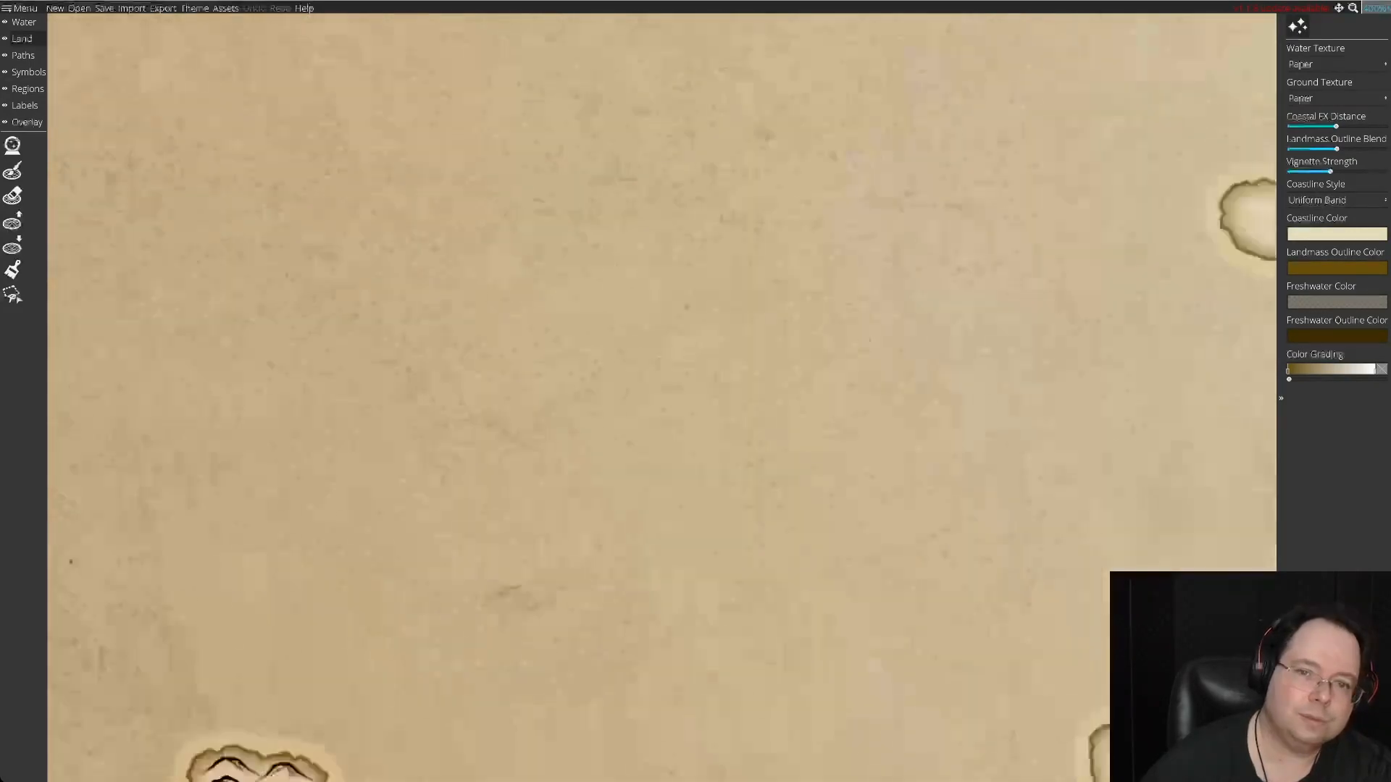
key(Right)
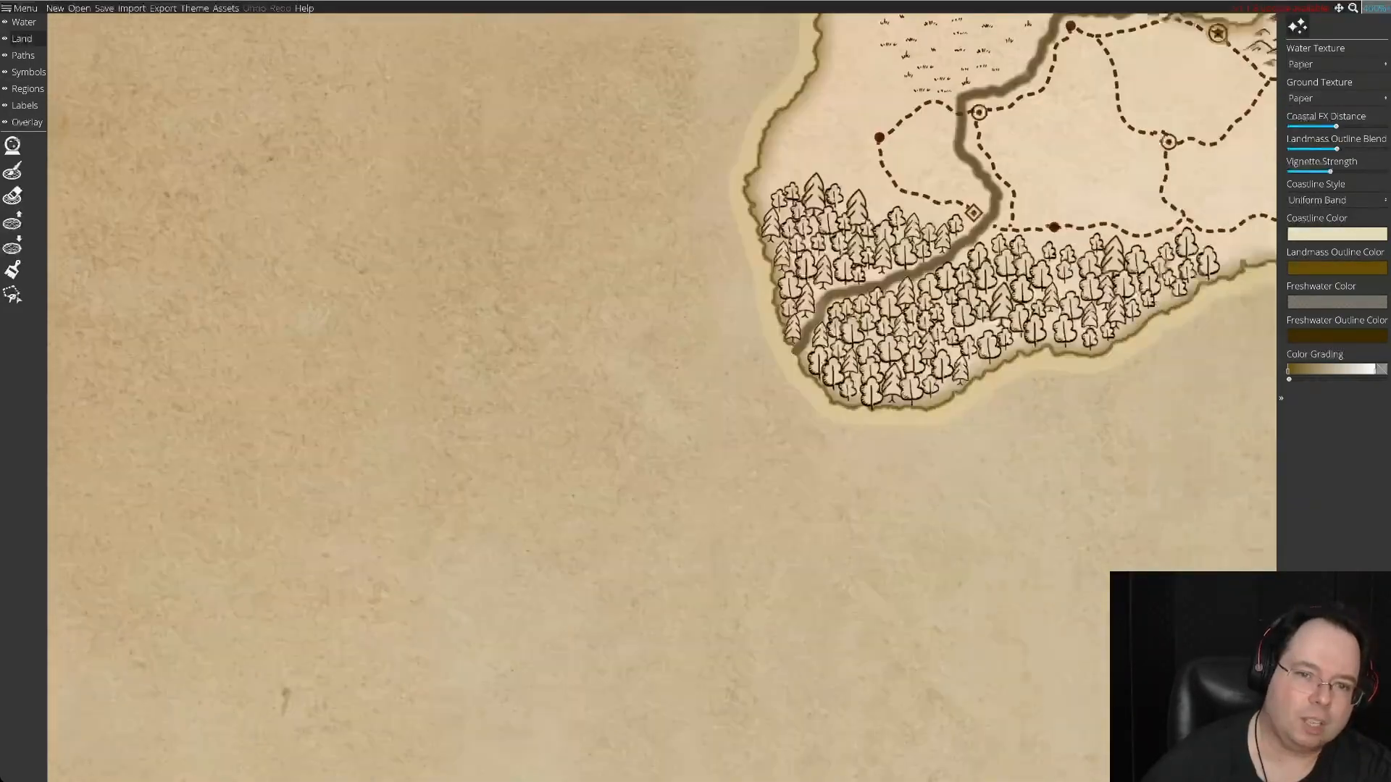
key(Up)
key(Right)
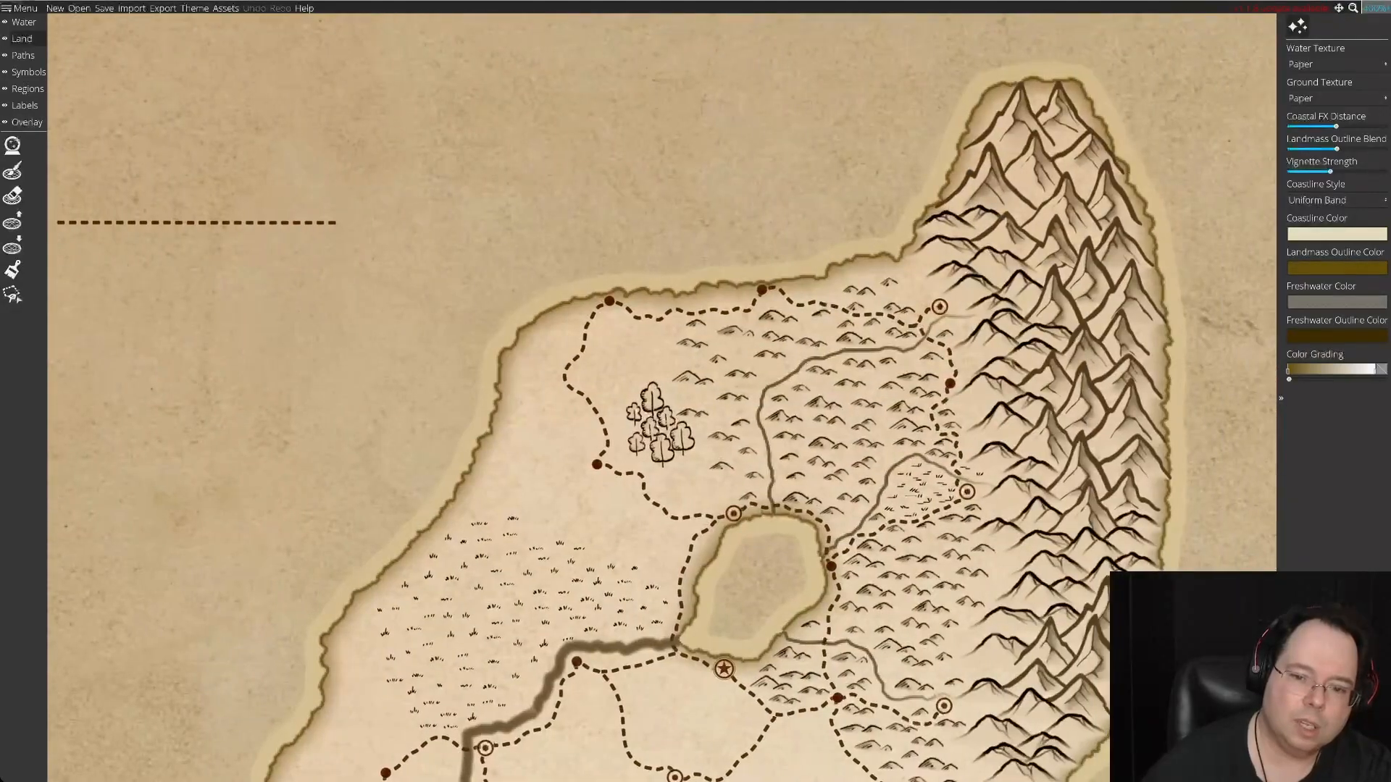
key(Down)
key(Right)
key(Down)
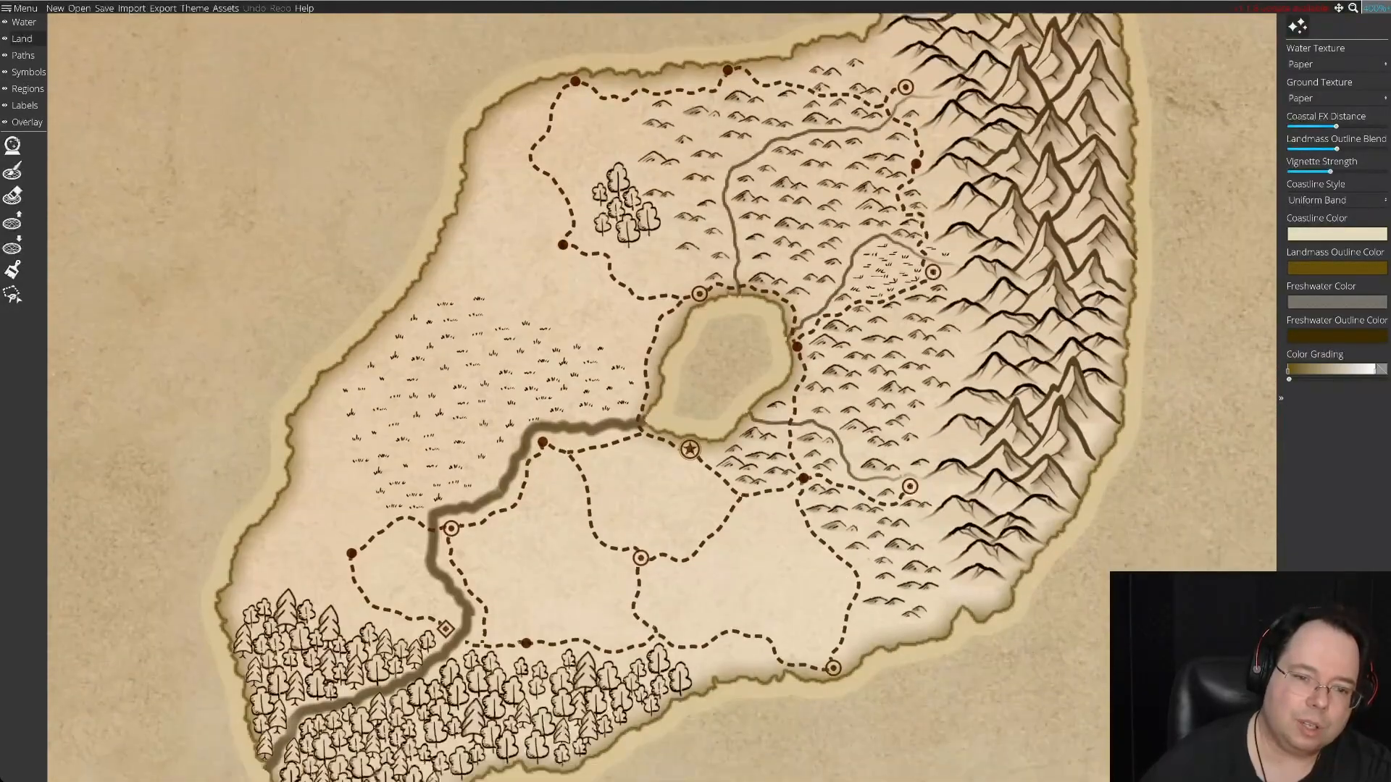
key(Left)
key(Down)
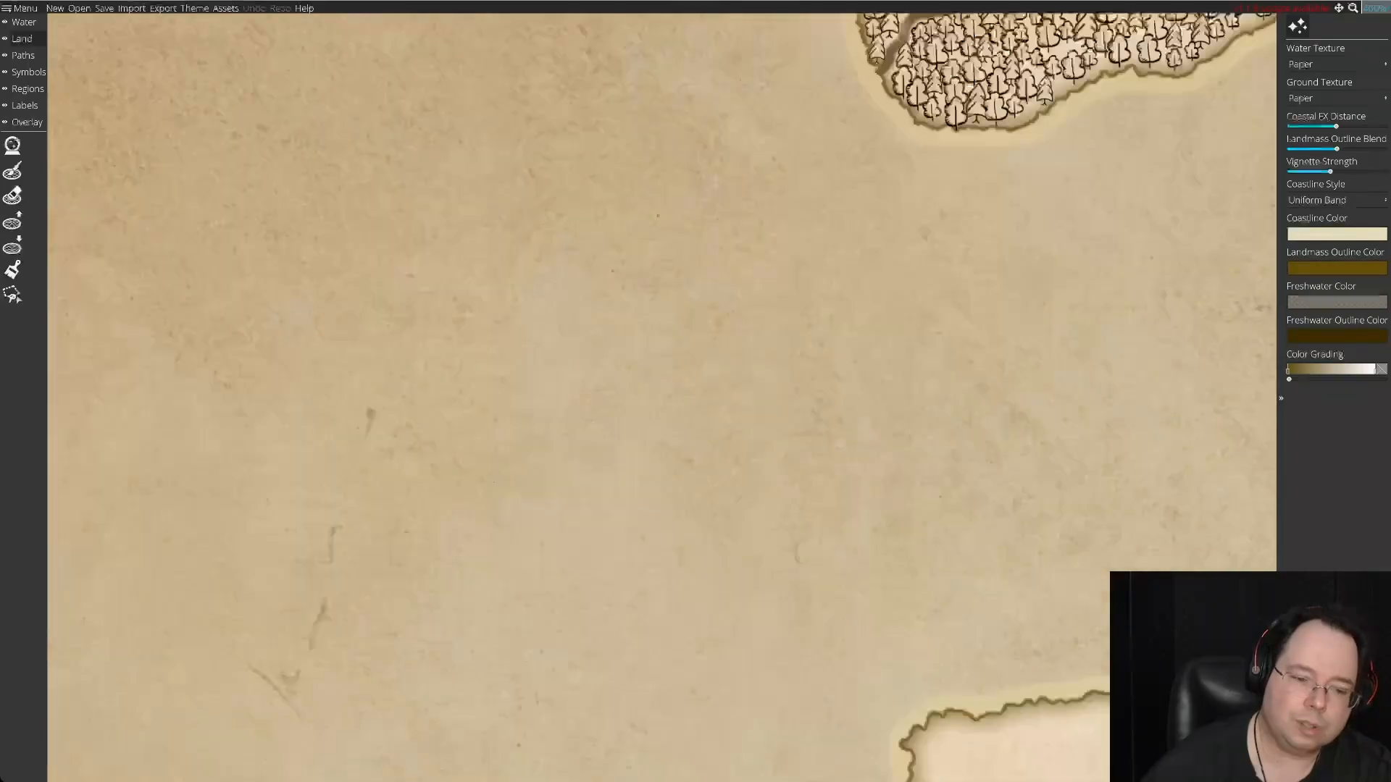
Return to the southwestern island, activate the settlement symbol tool and reduce the symbol scale.
key(Down)
key(Left)
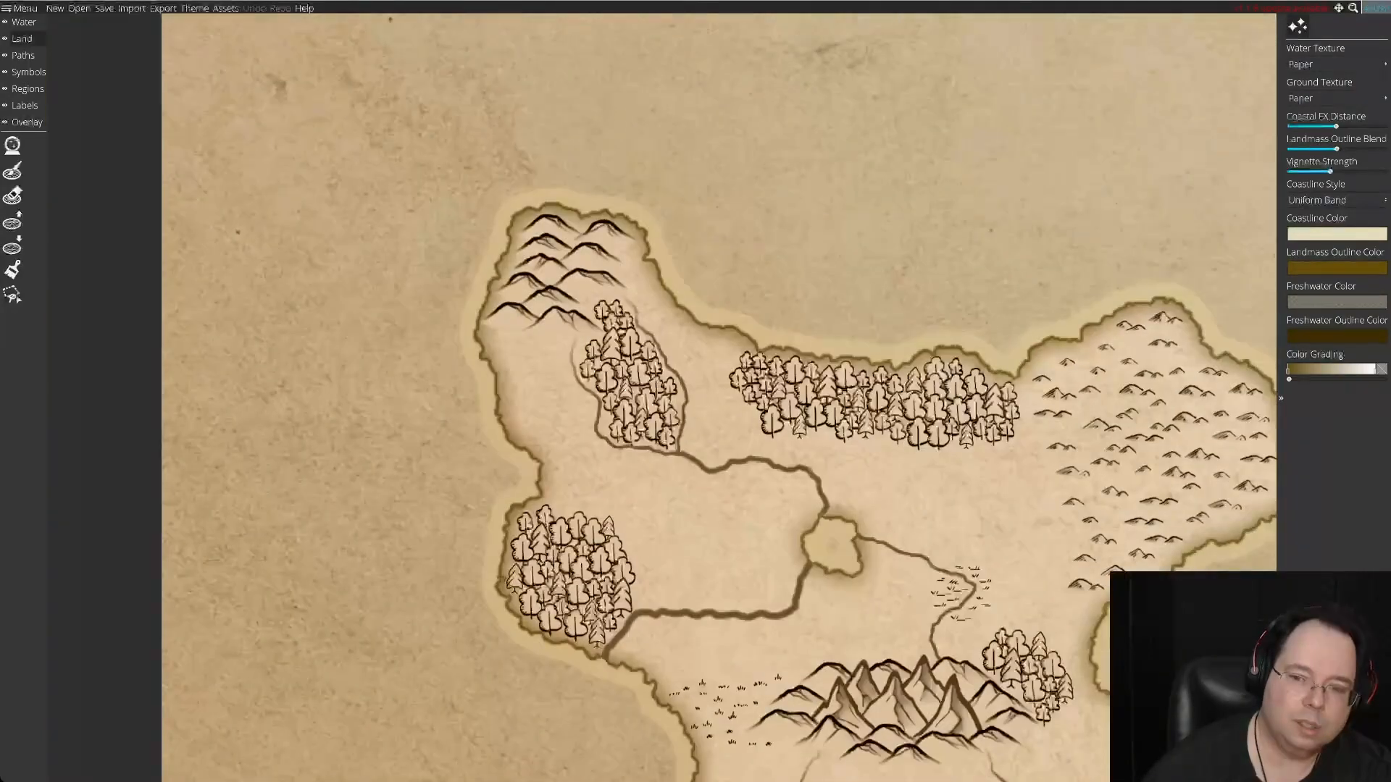
key(Right)
key(Right)
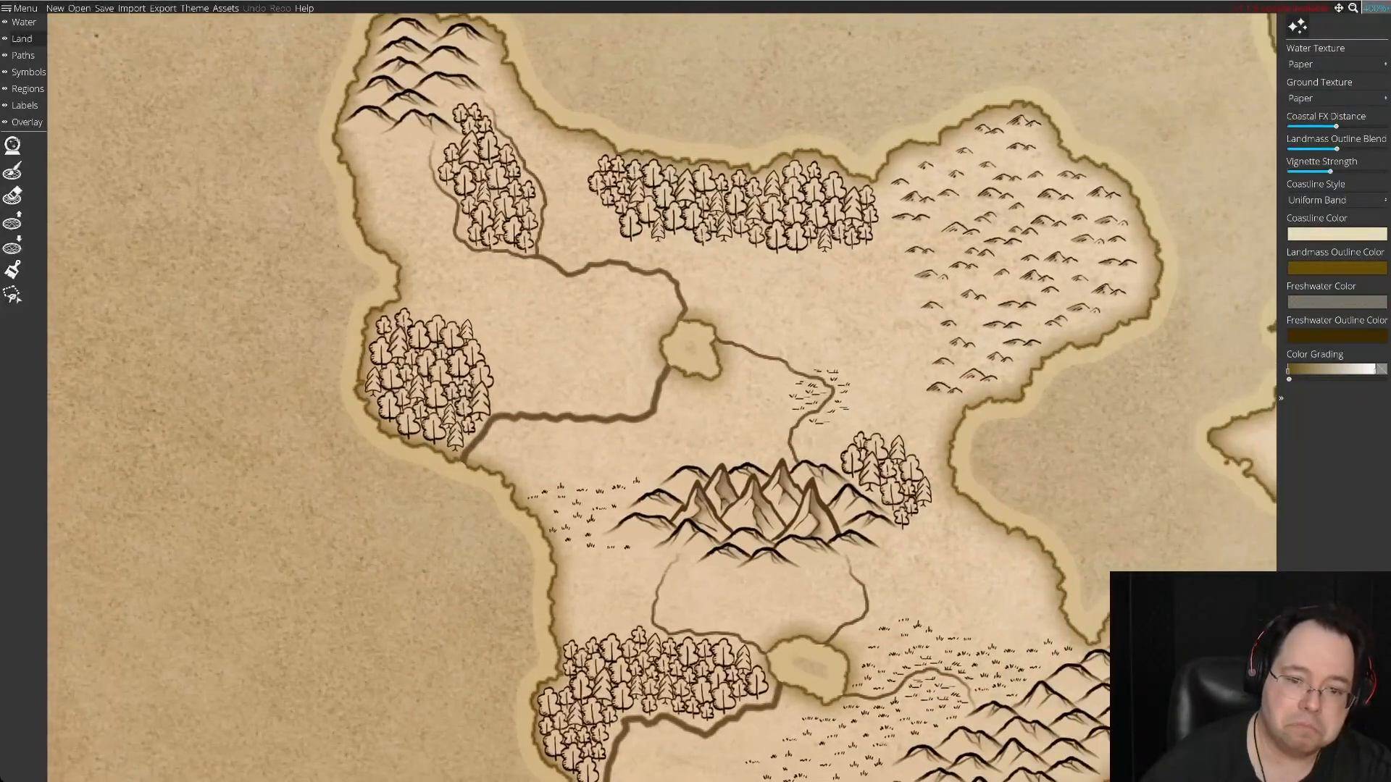
key(Right)
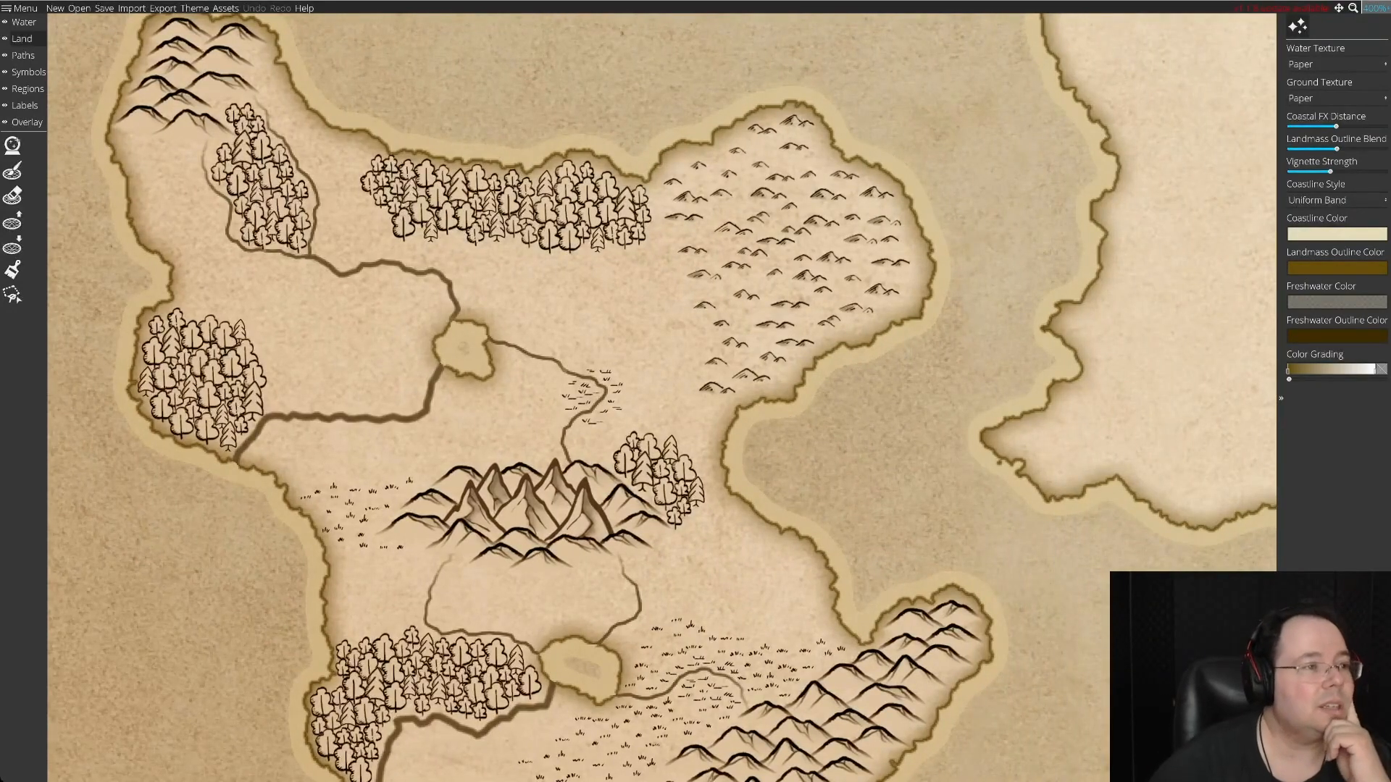
click(11, 72)
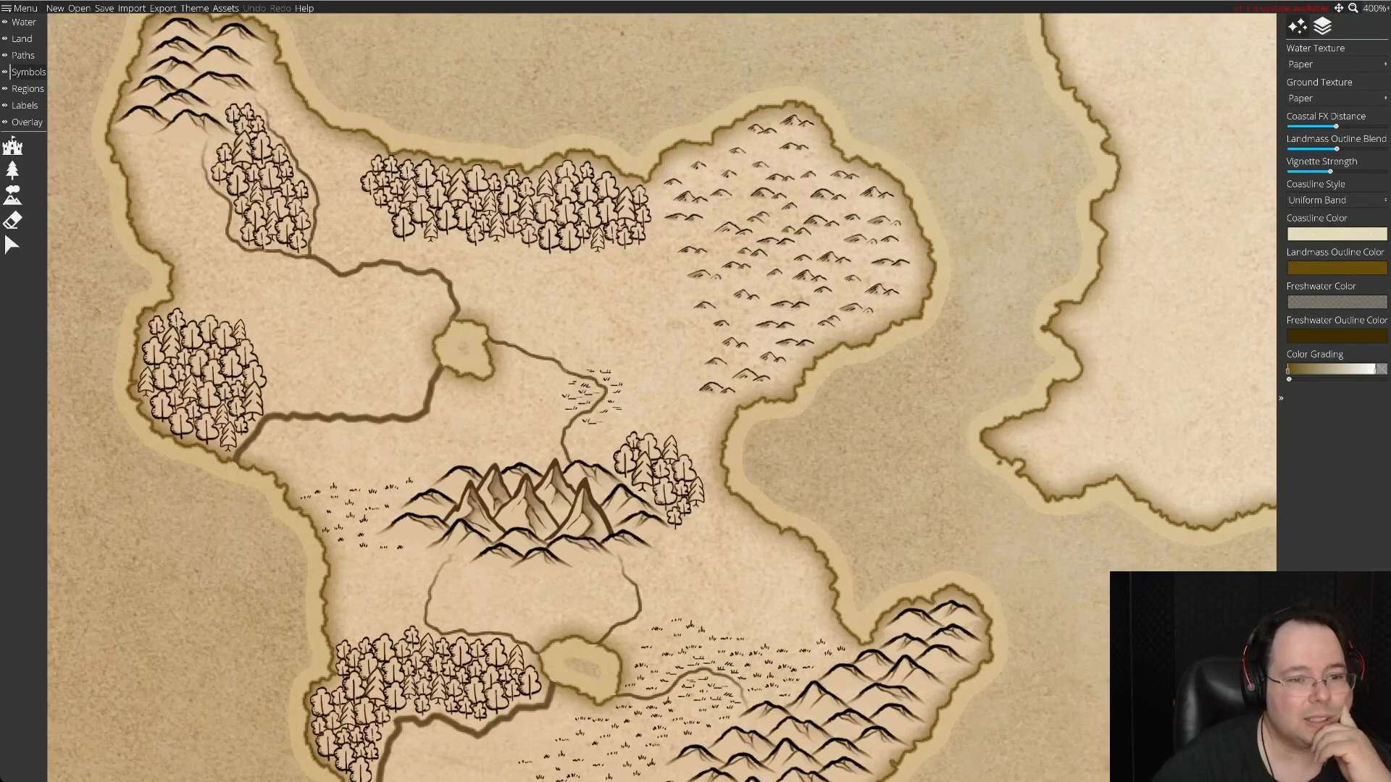
click(13, 146)
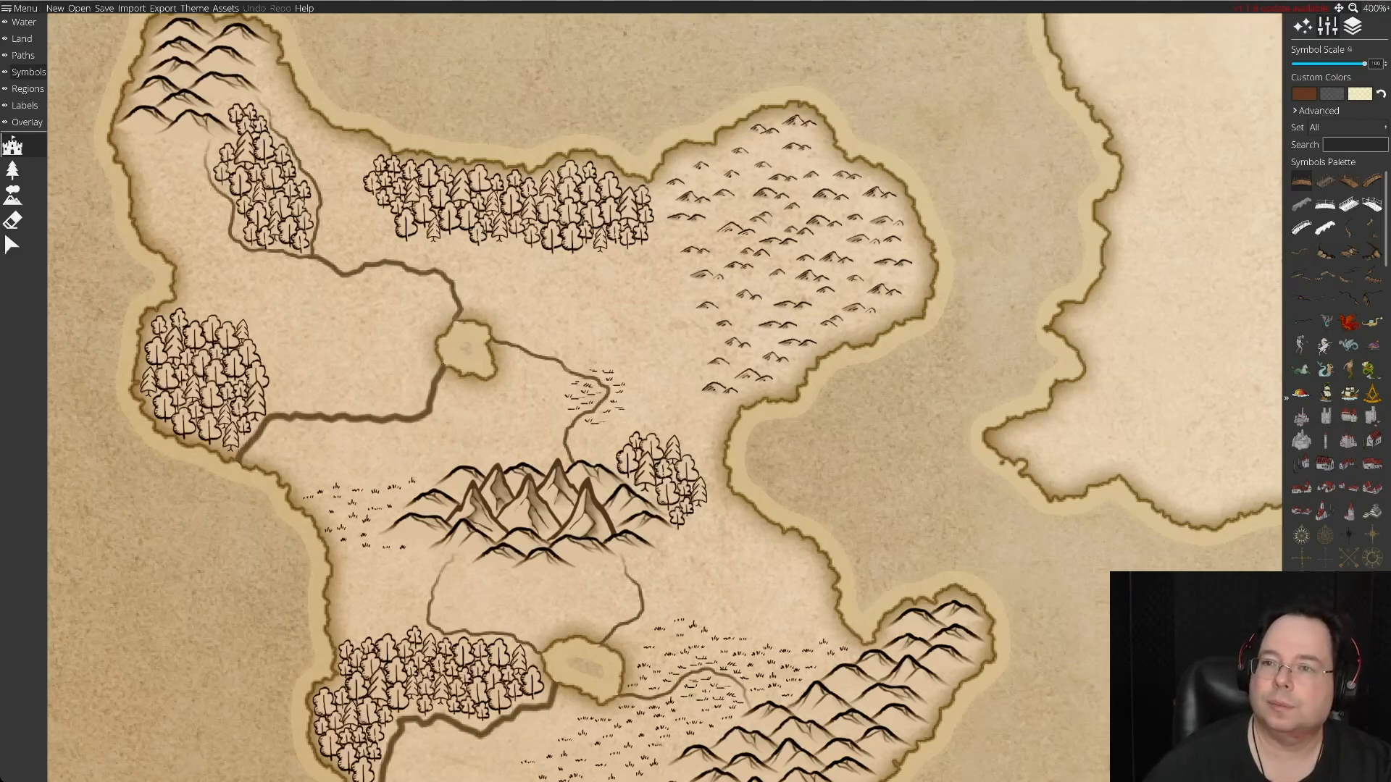
drag(1365, 64, 1317, 64)
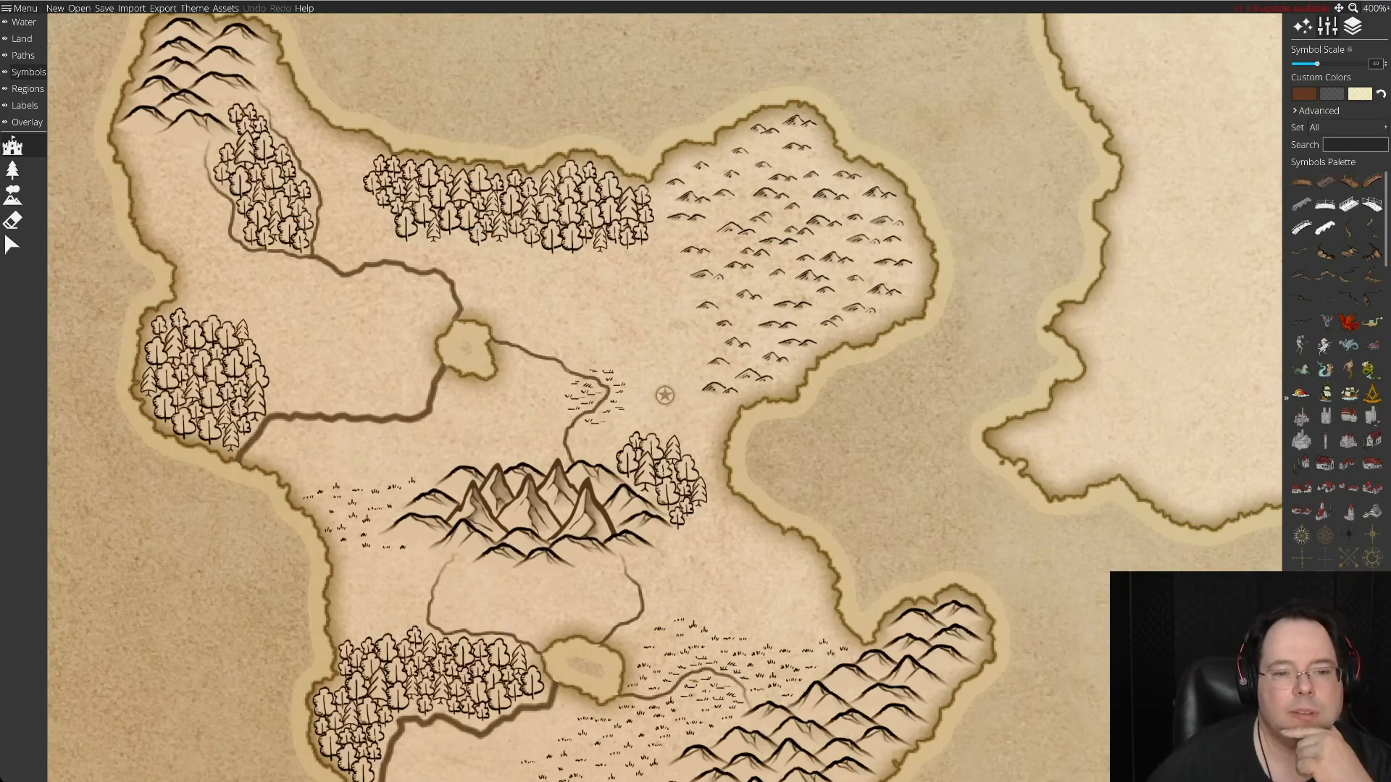
Place a circled-star settlement symbol just west of the small forest below the southwestern island's northern mountains.
key(Down)
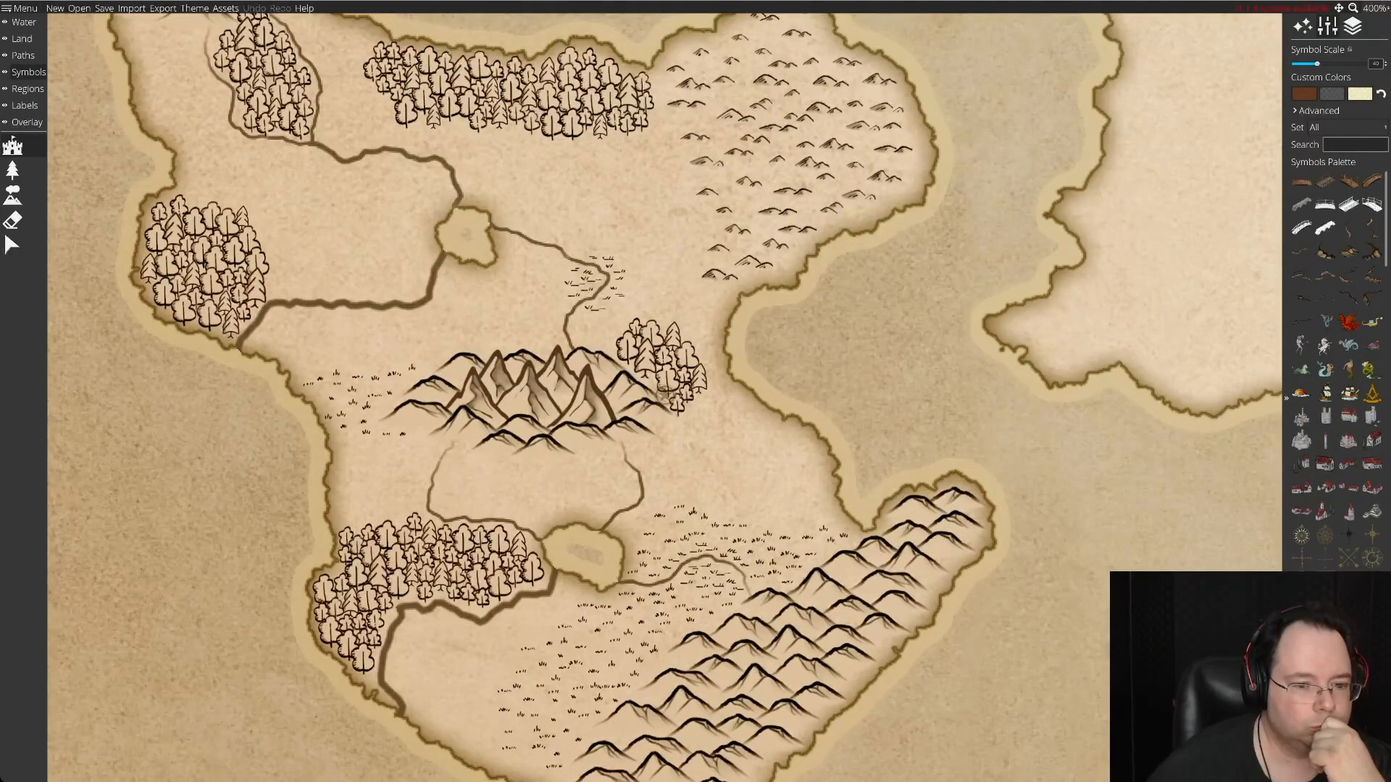
key(Up)
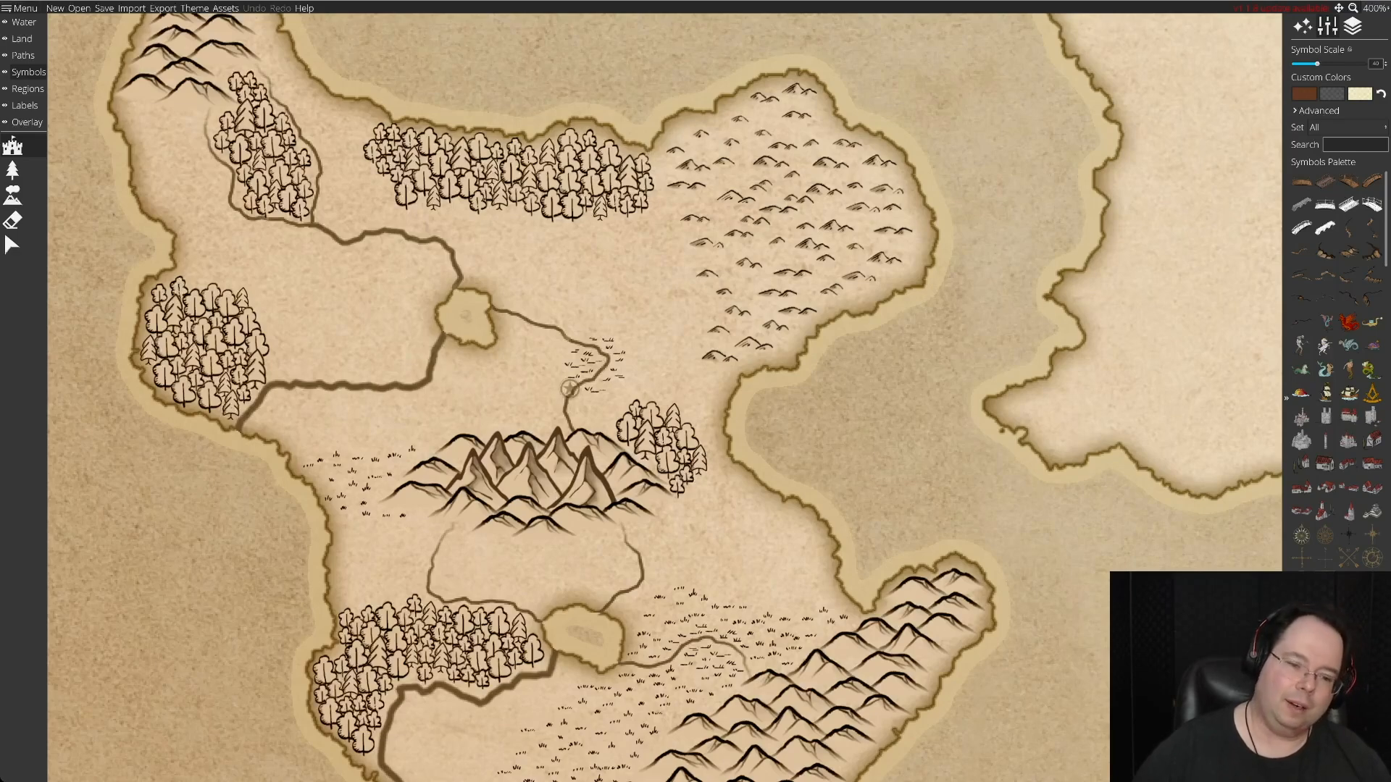
scroll(754, 493, down, 5)
scroll(754, 493, up, 6)
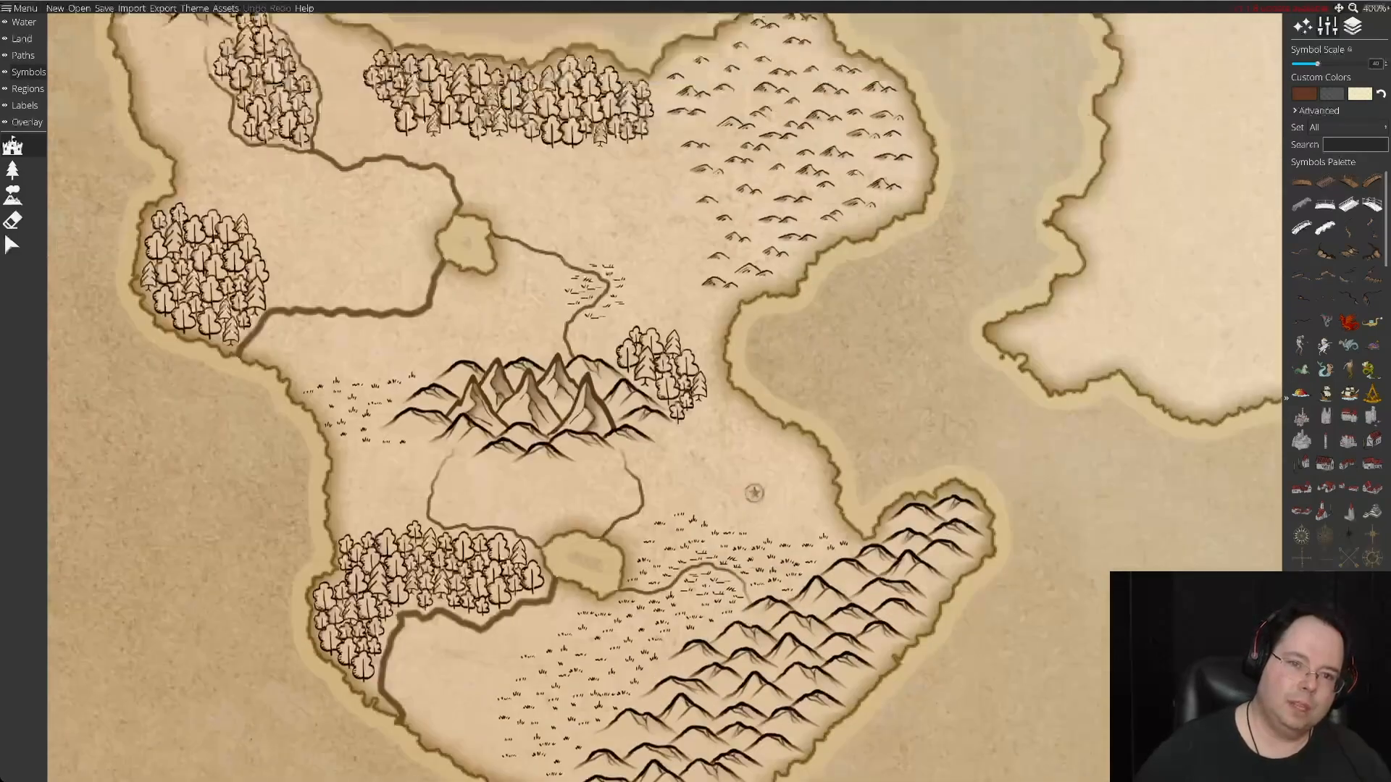
scroll(754, 493, up, 4)
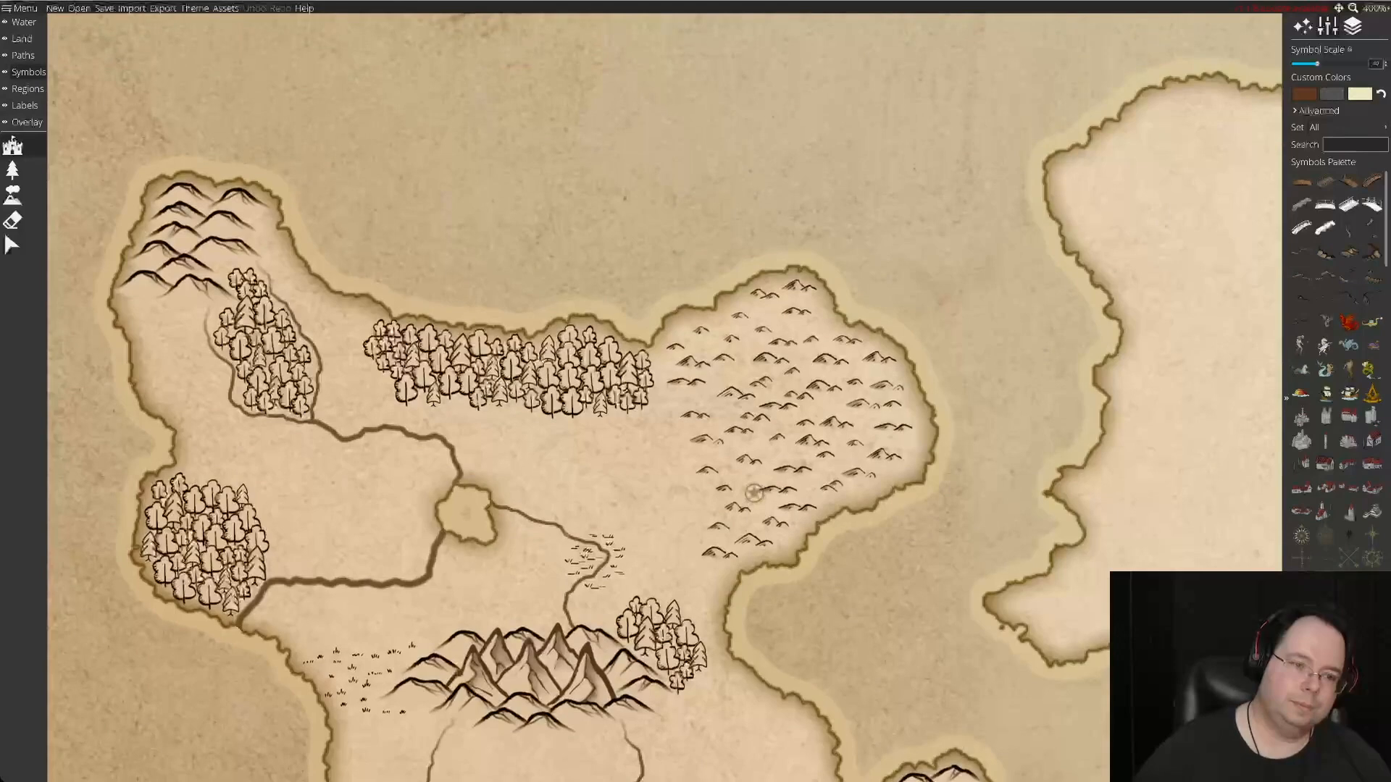
scroll(754, 493, right, 4)
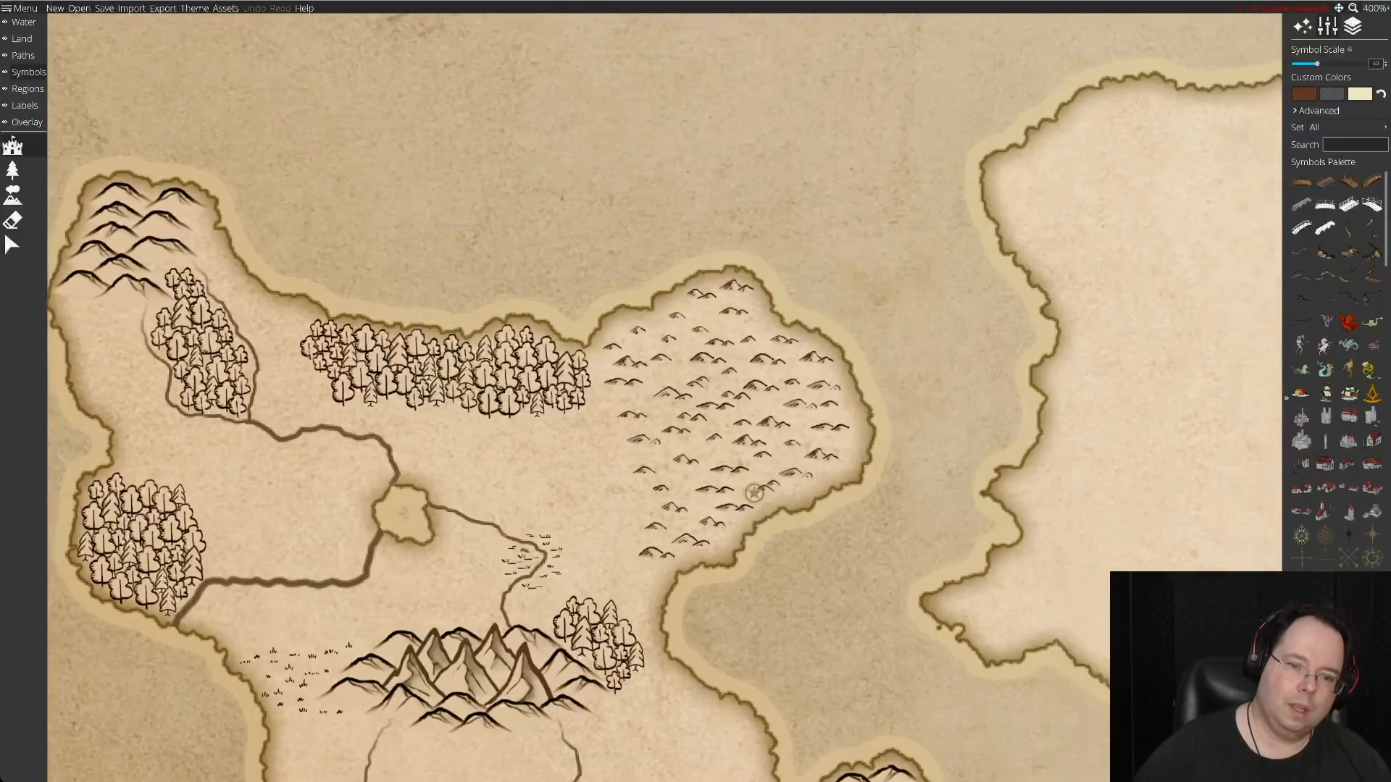
scroll(754, 493, right, 4)
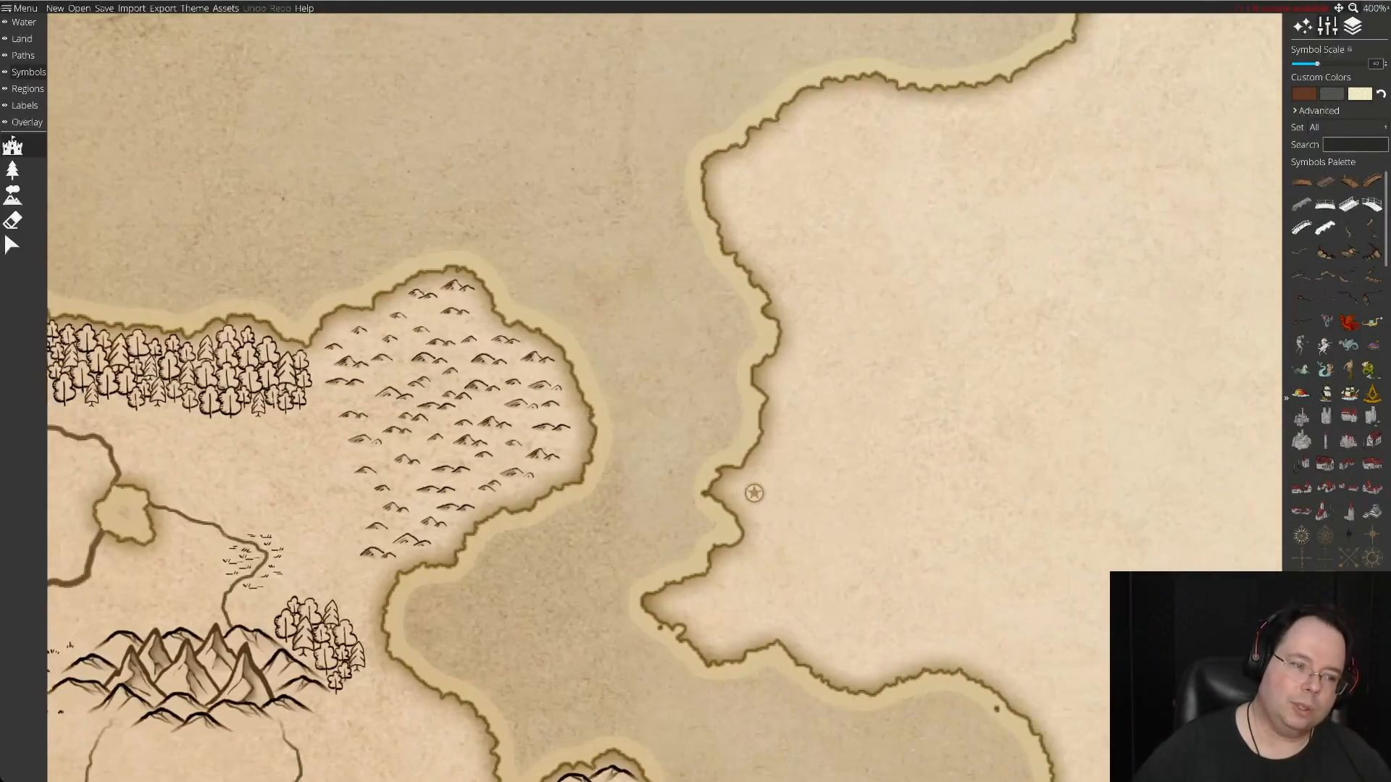
scroll(754, 493, left, 10)
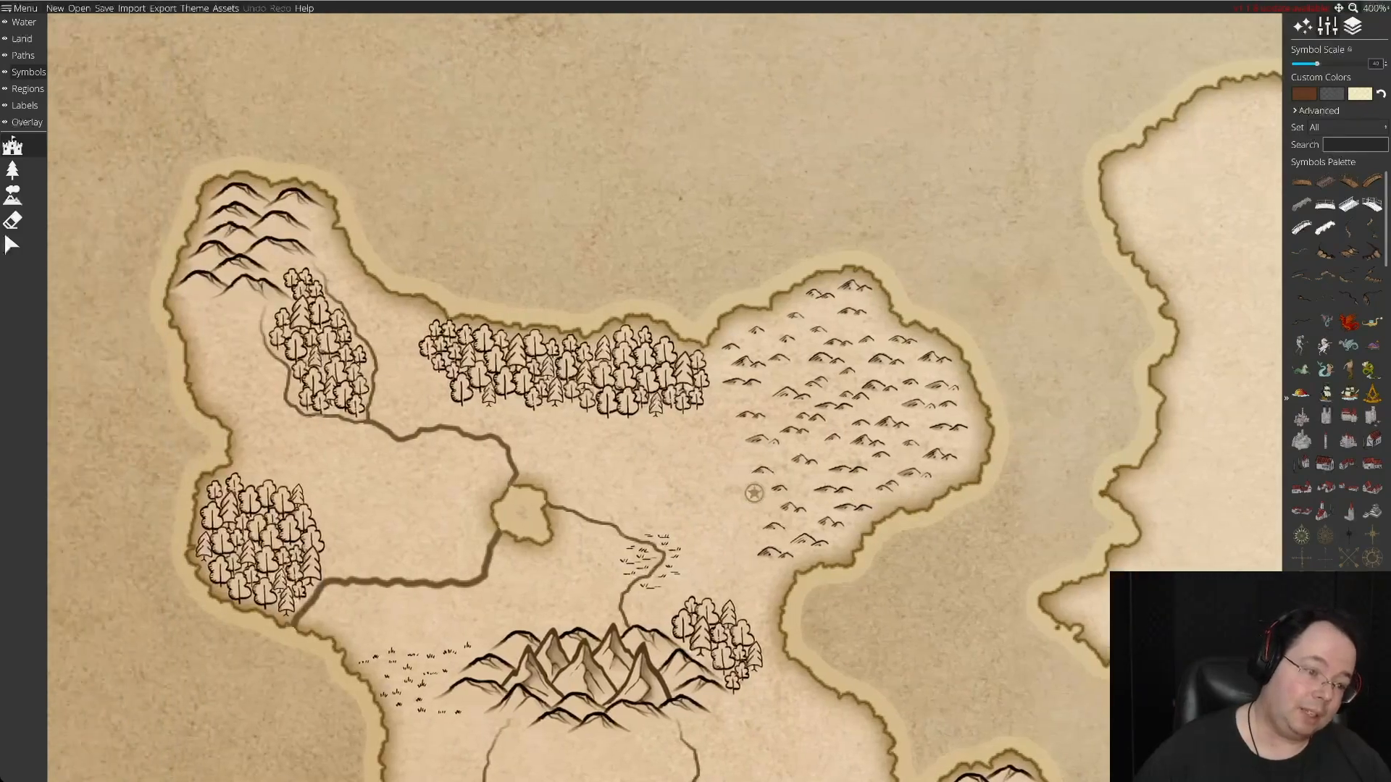
scroll(754, 493, left, 3)
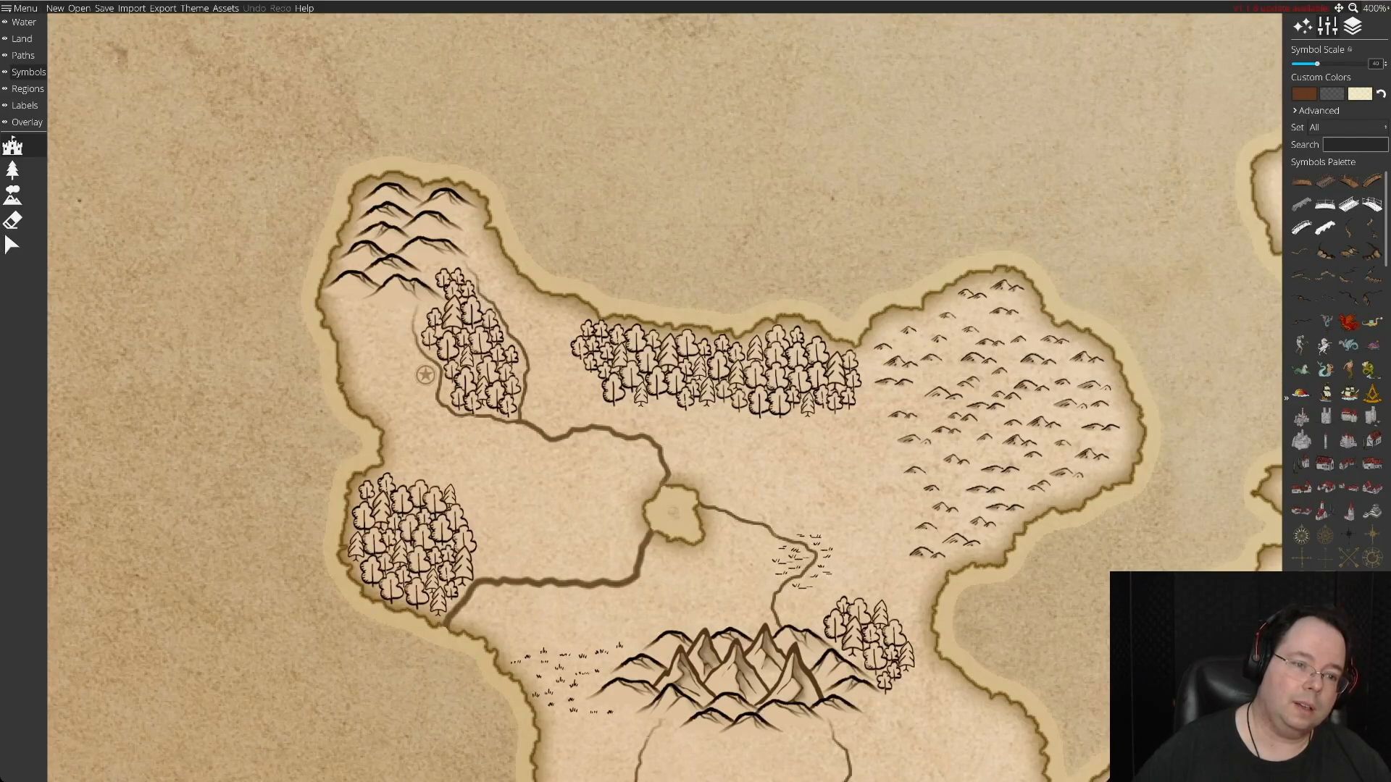
click(425, 375)
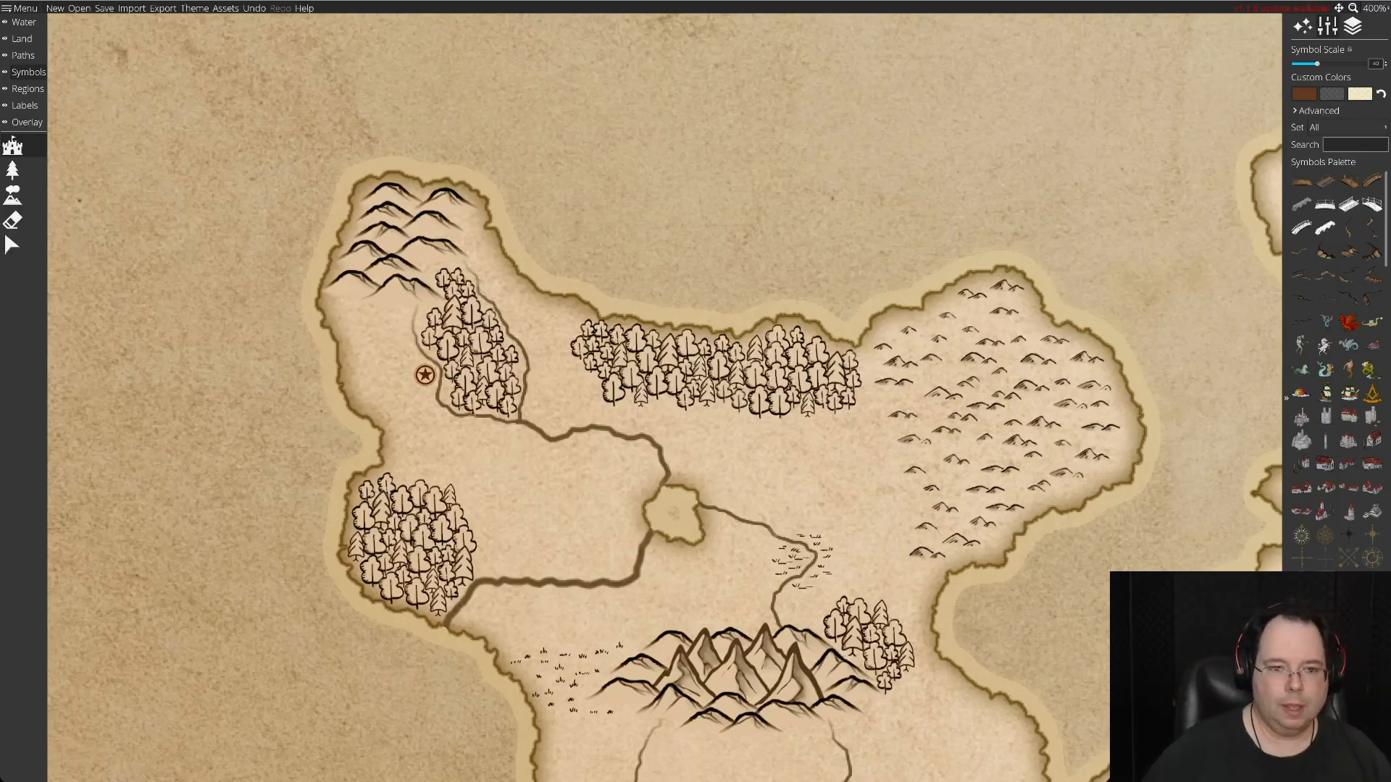
Examine the settlement symbols and dashed roads around the lake and southern forest of the northwestern island.
key(w)
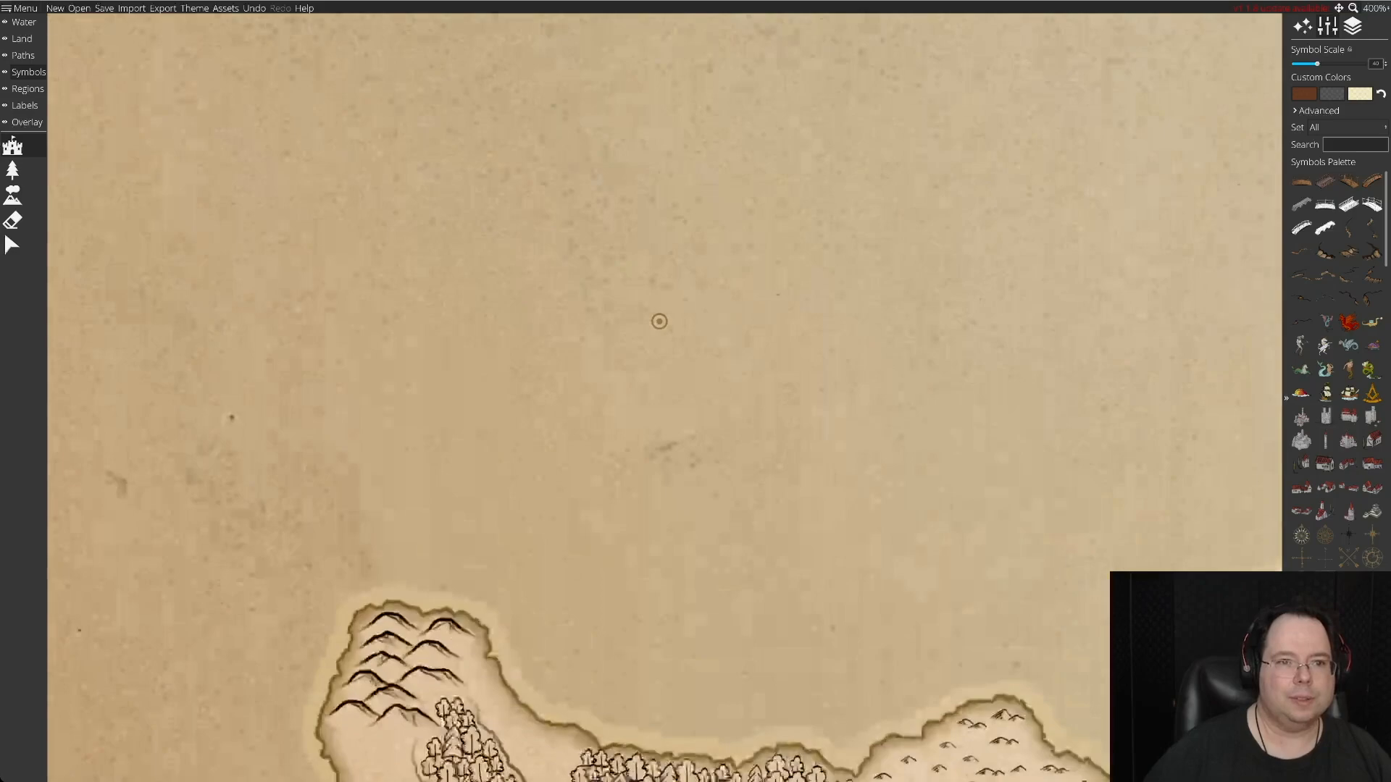
key(w)
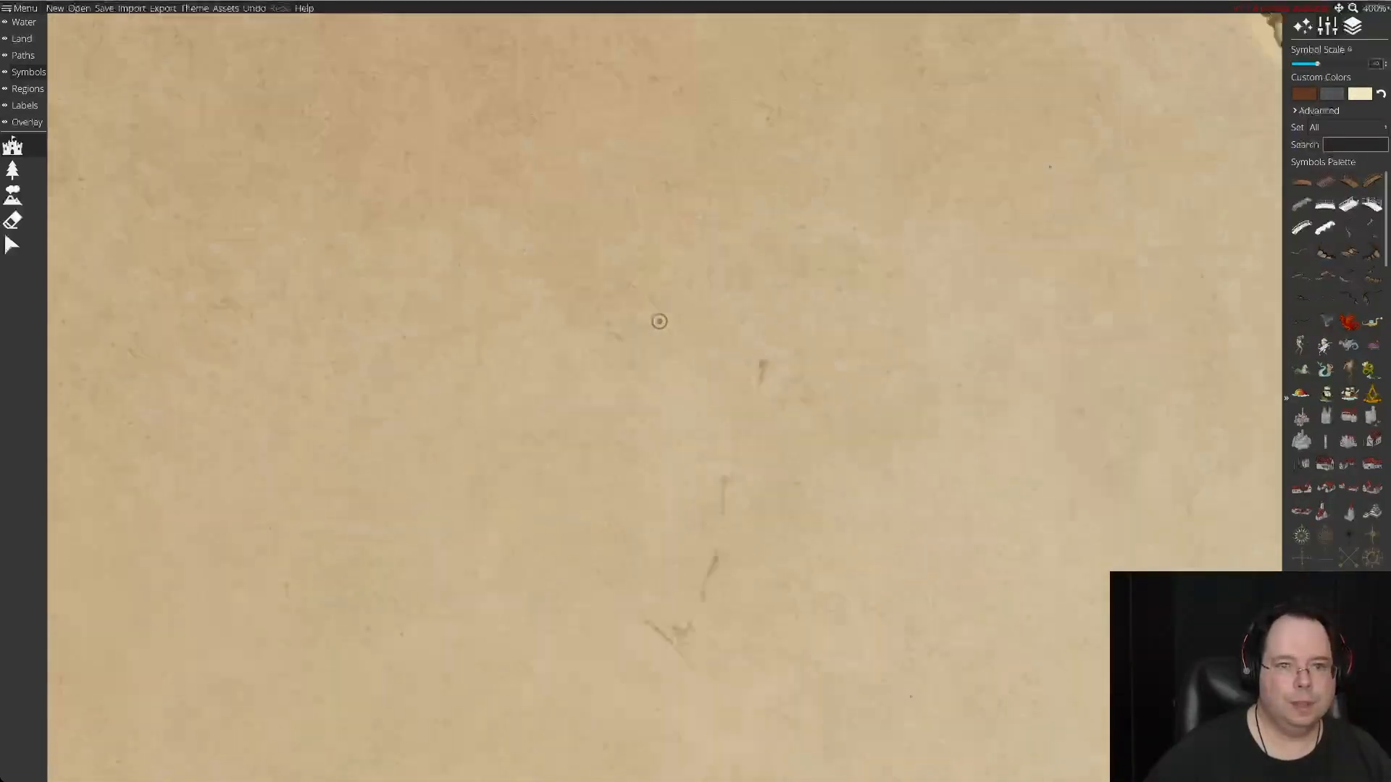
key(w)
key(d)
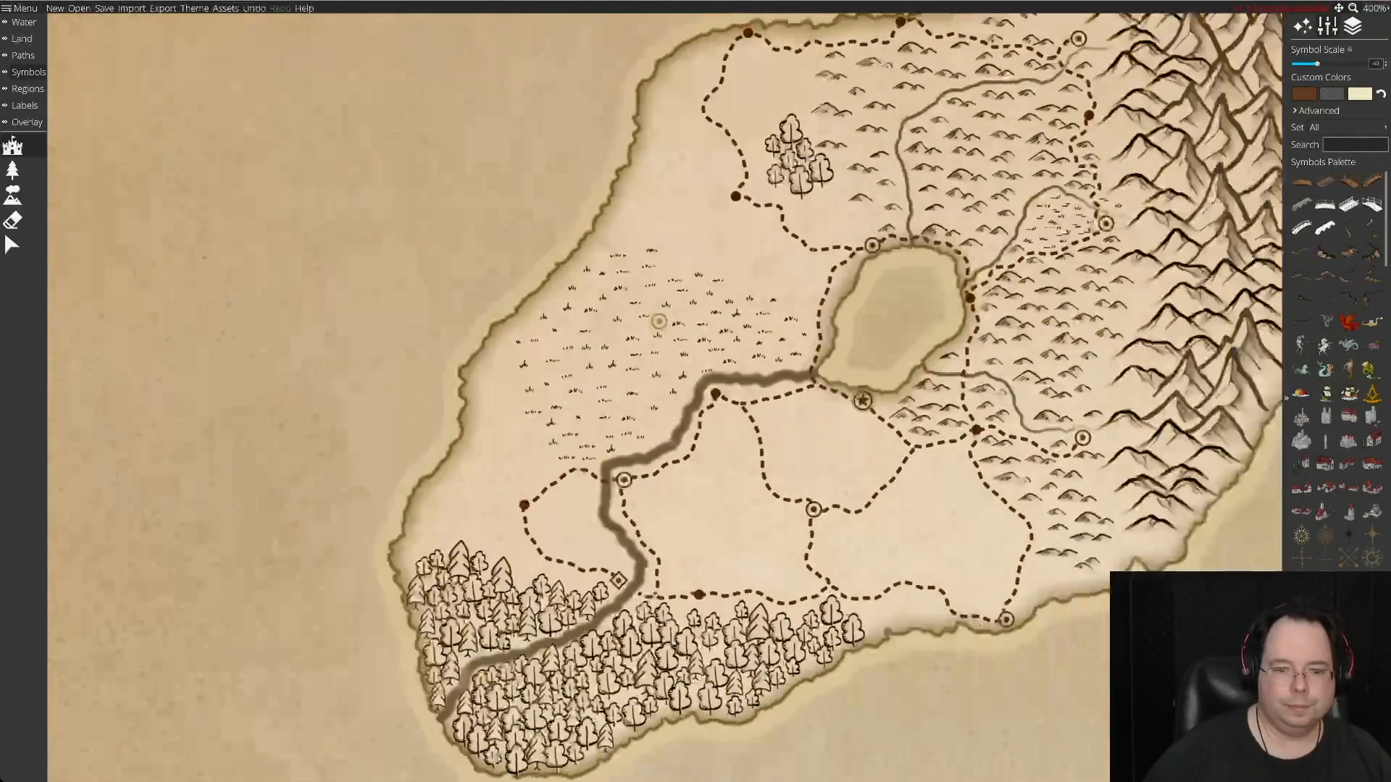
key(d)
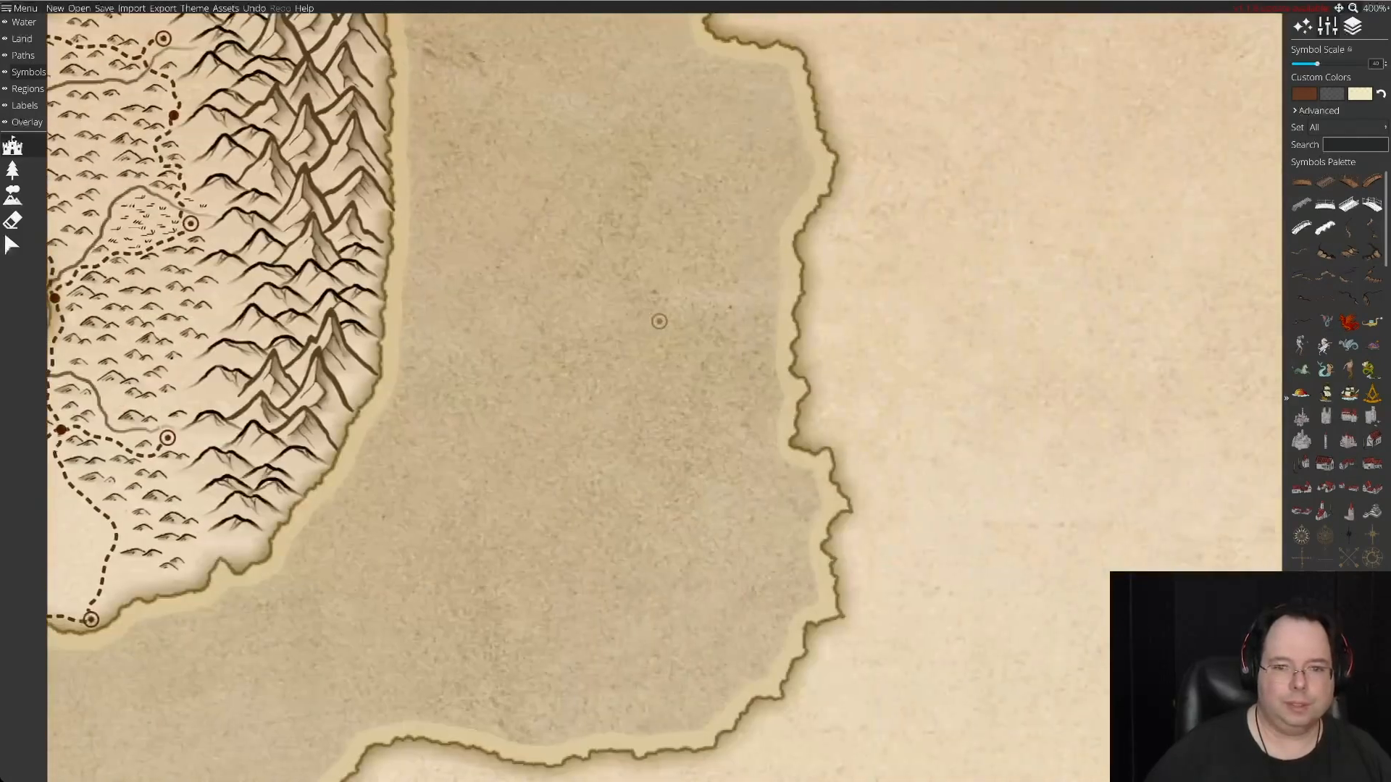
Cross the unpopulated central land and examine the northeastern island's settlements and dashed roads from its mountains to its southern tip.
key(w)
key(d)
key(s)
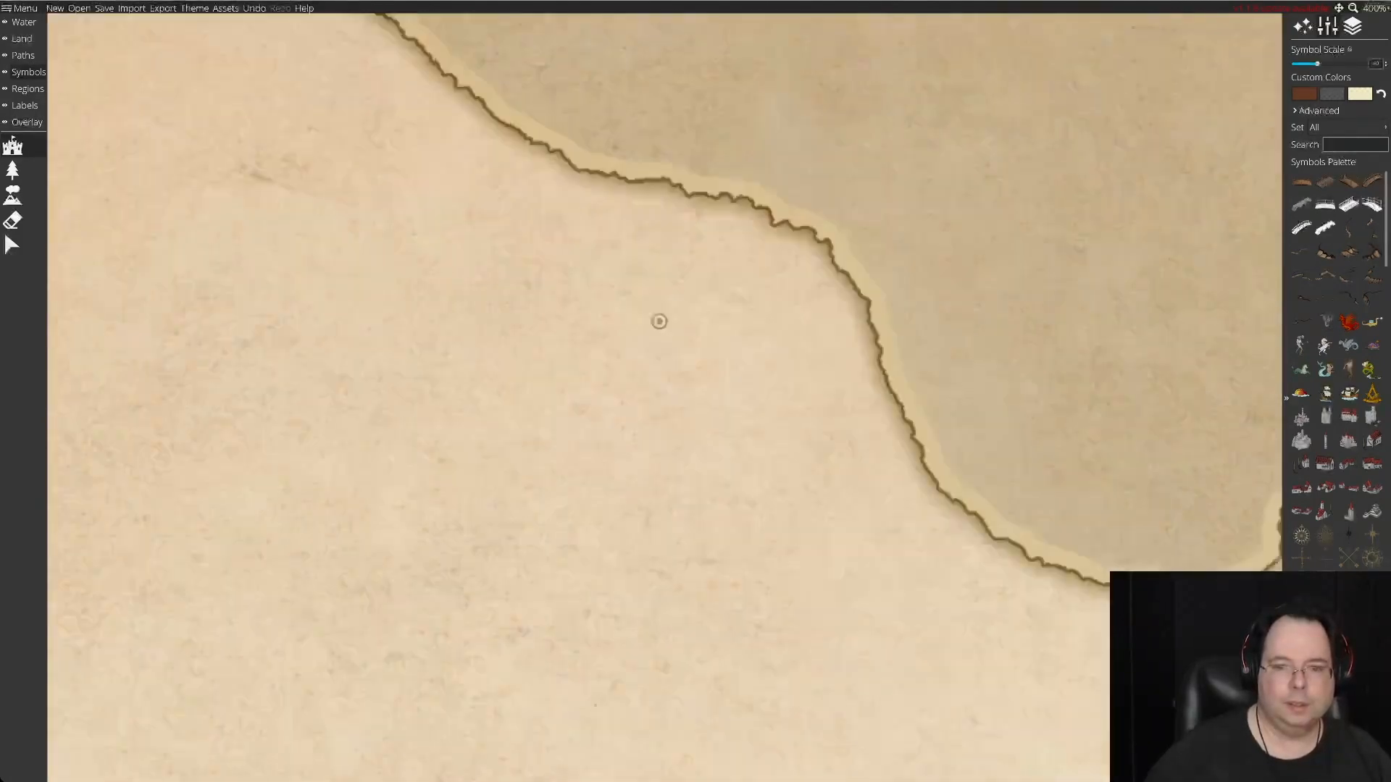
key(d)
key(a)
key(s)
key(d)
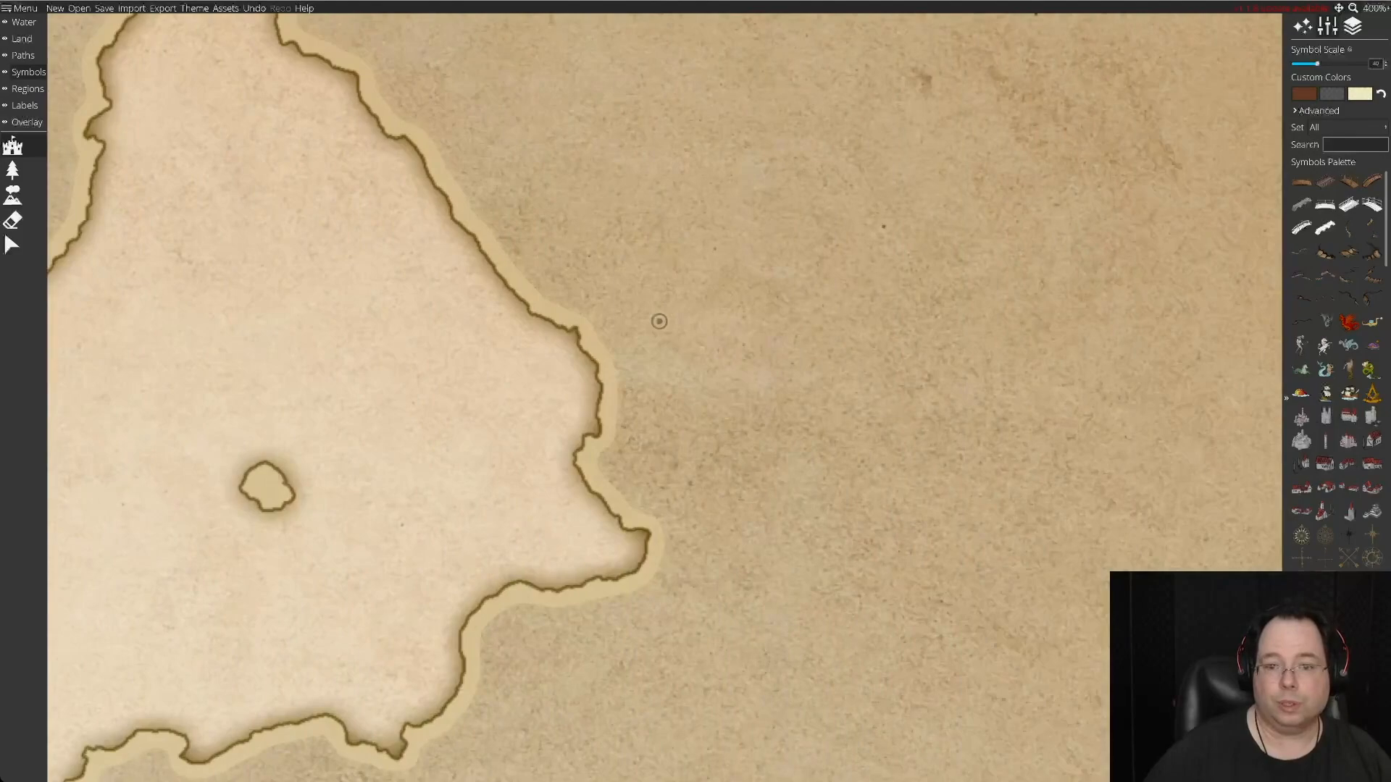
key(w)
key(d)
key(s)
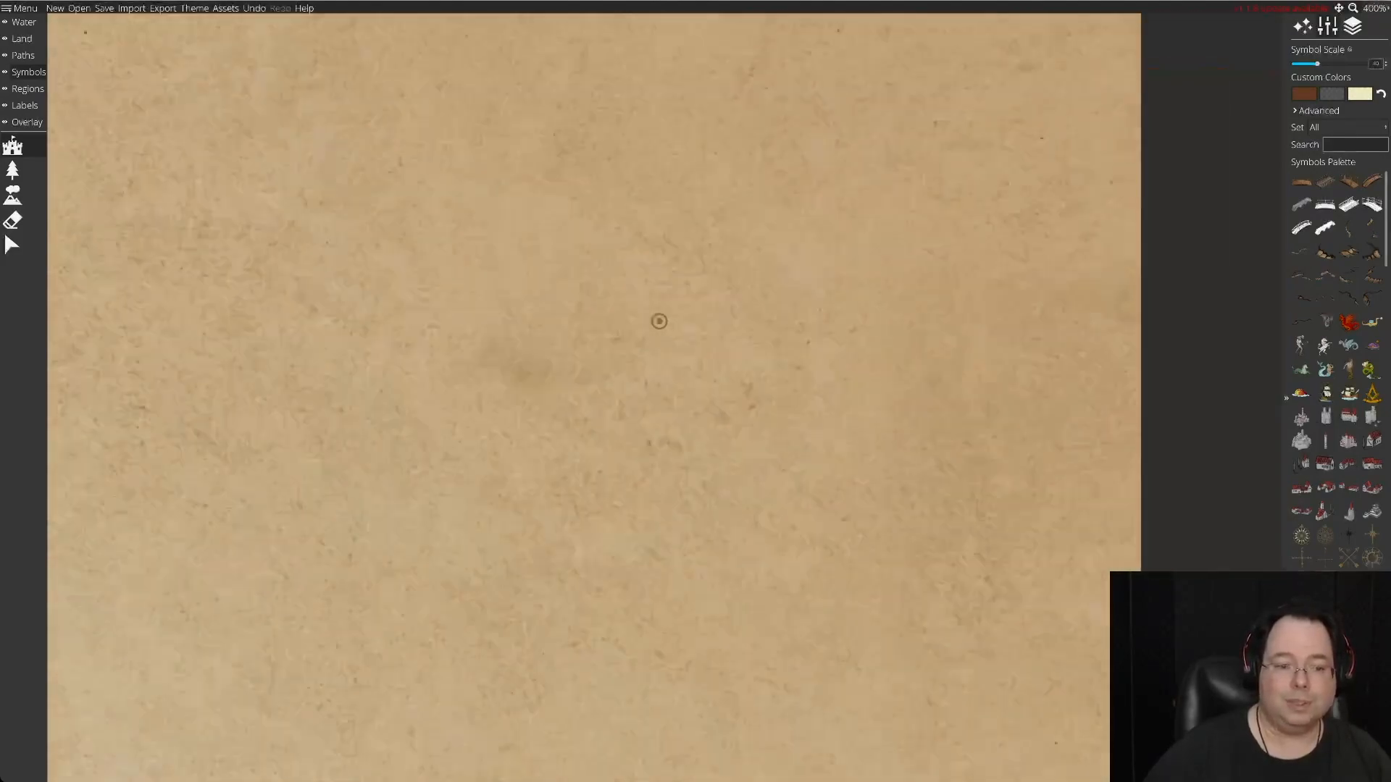
key(a)
key(s)
key(a)
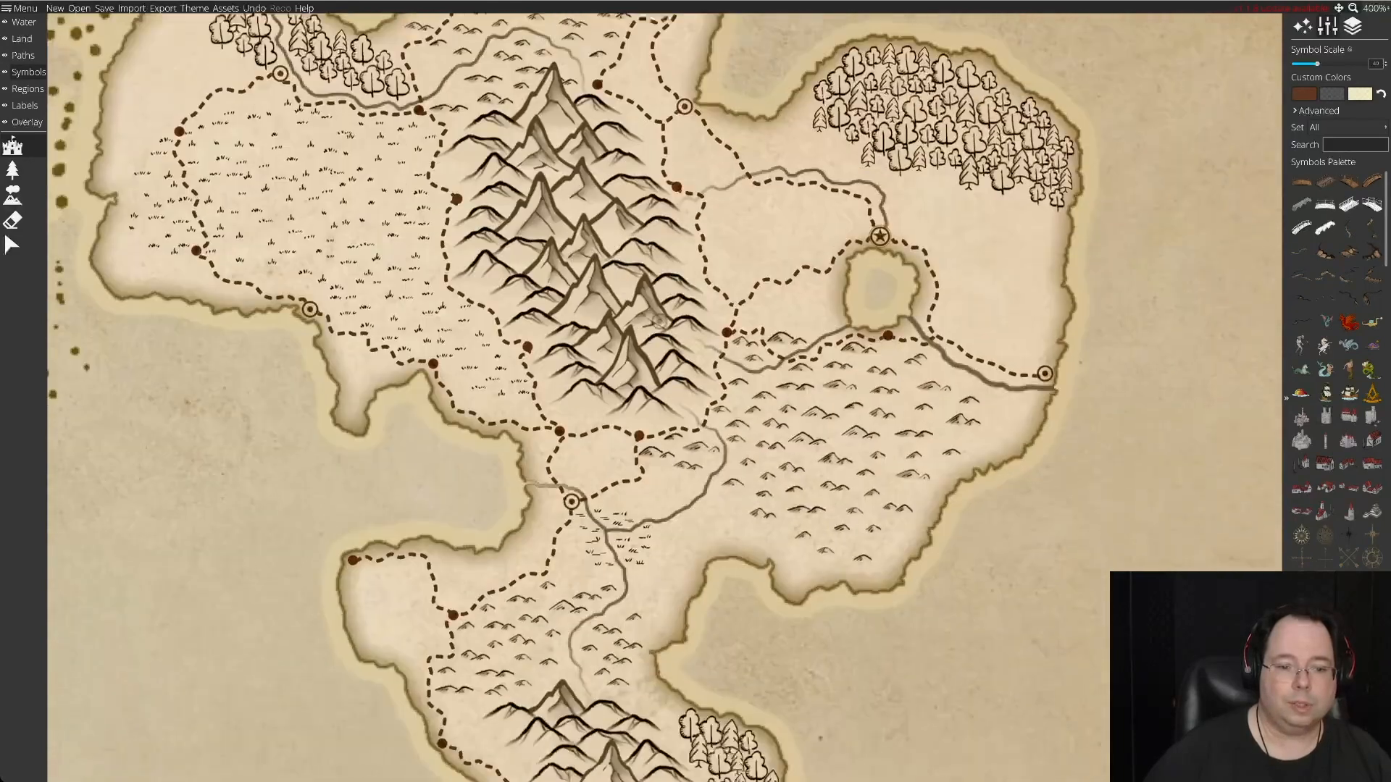
key(s)
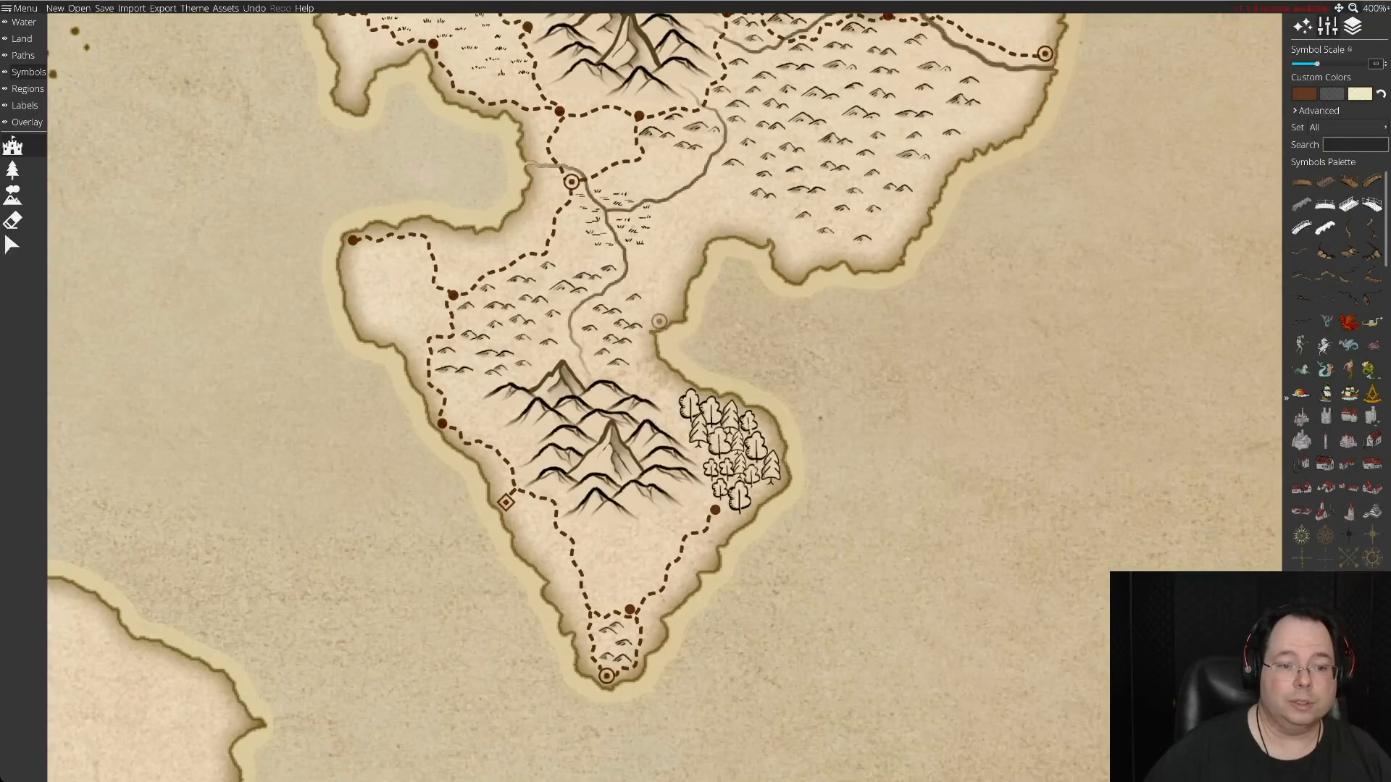
key(s)
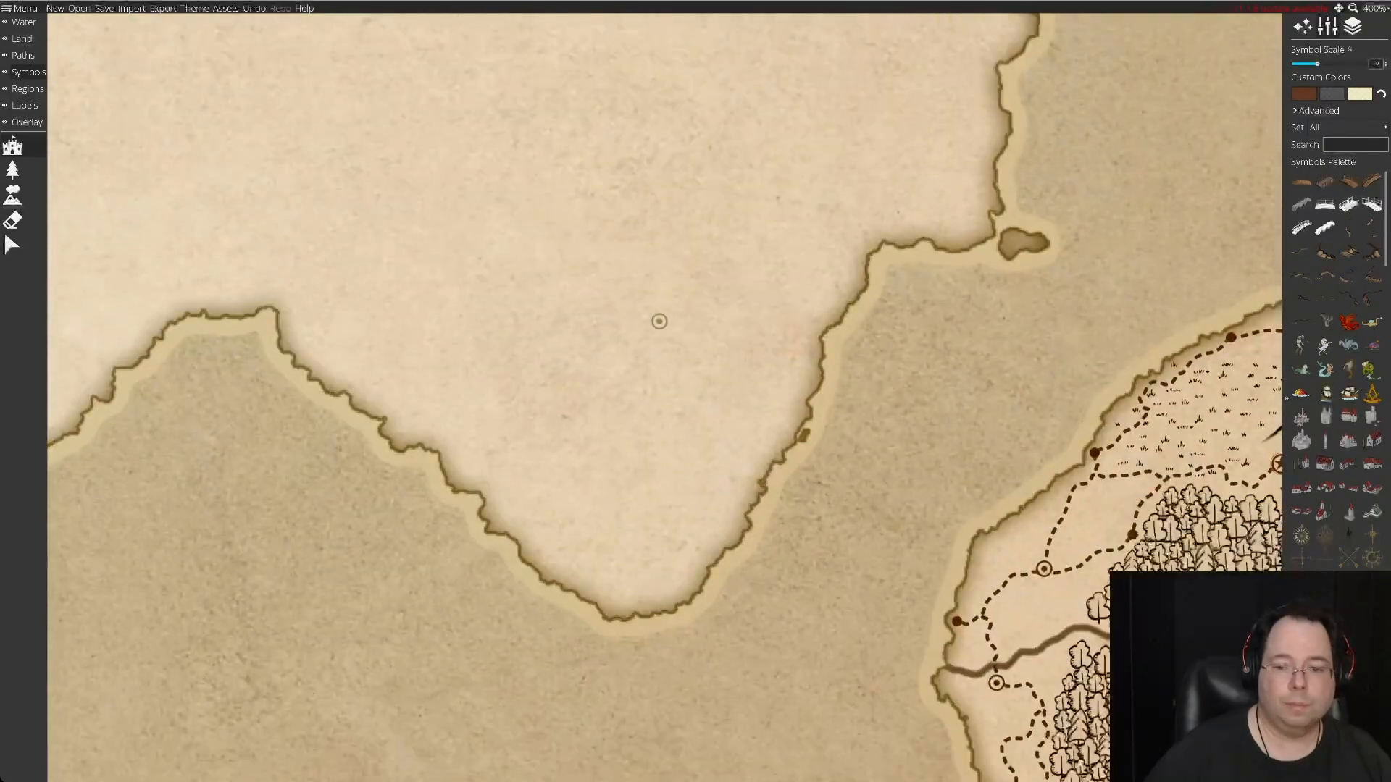
Examine the settlements and dashed roads around the forests, lake and mountains of the southeastern island.
key(d)
key(d)
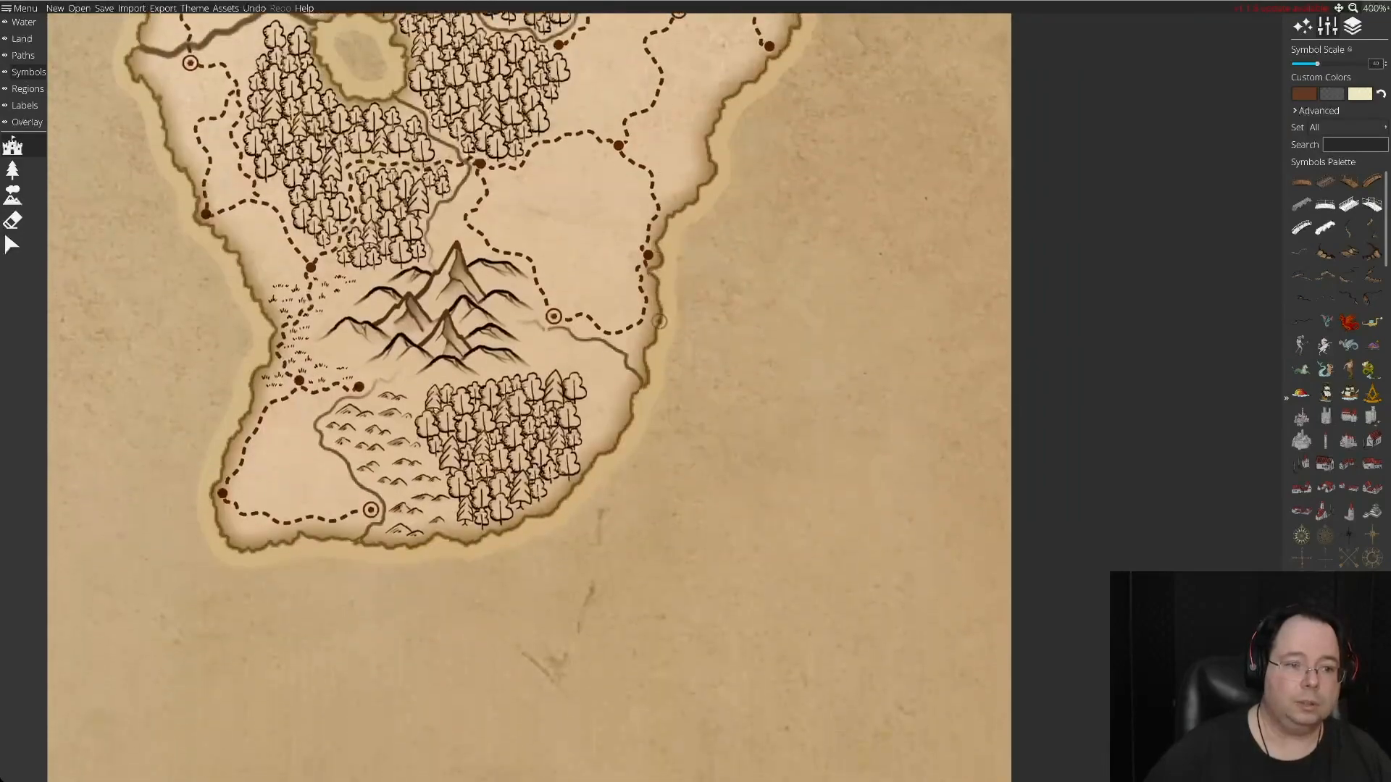
key(a)
key(w)
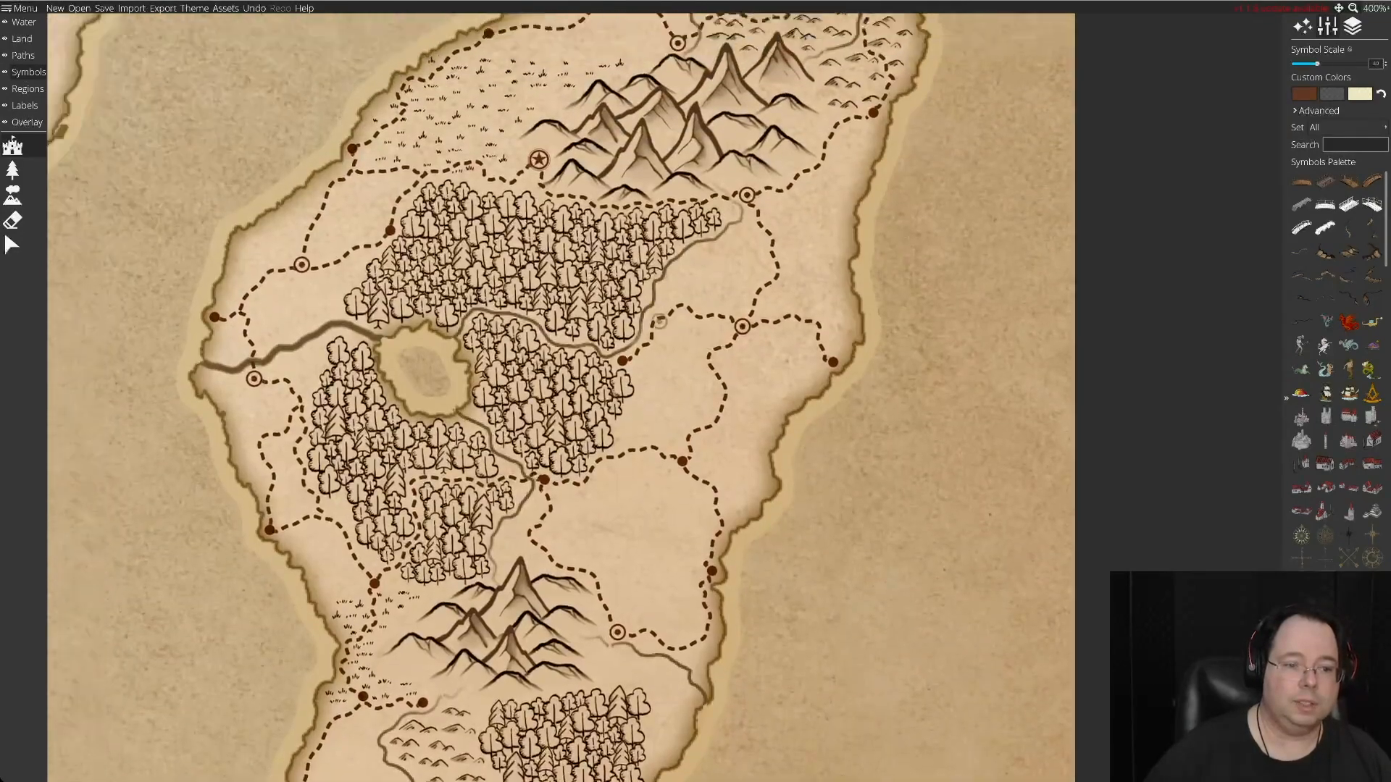
key(a)
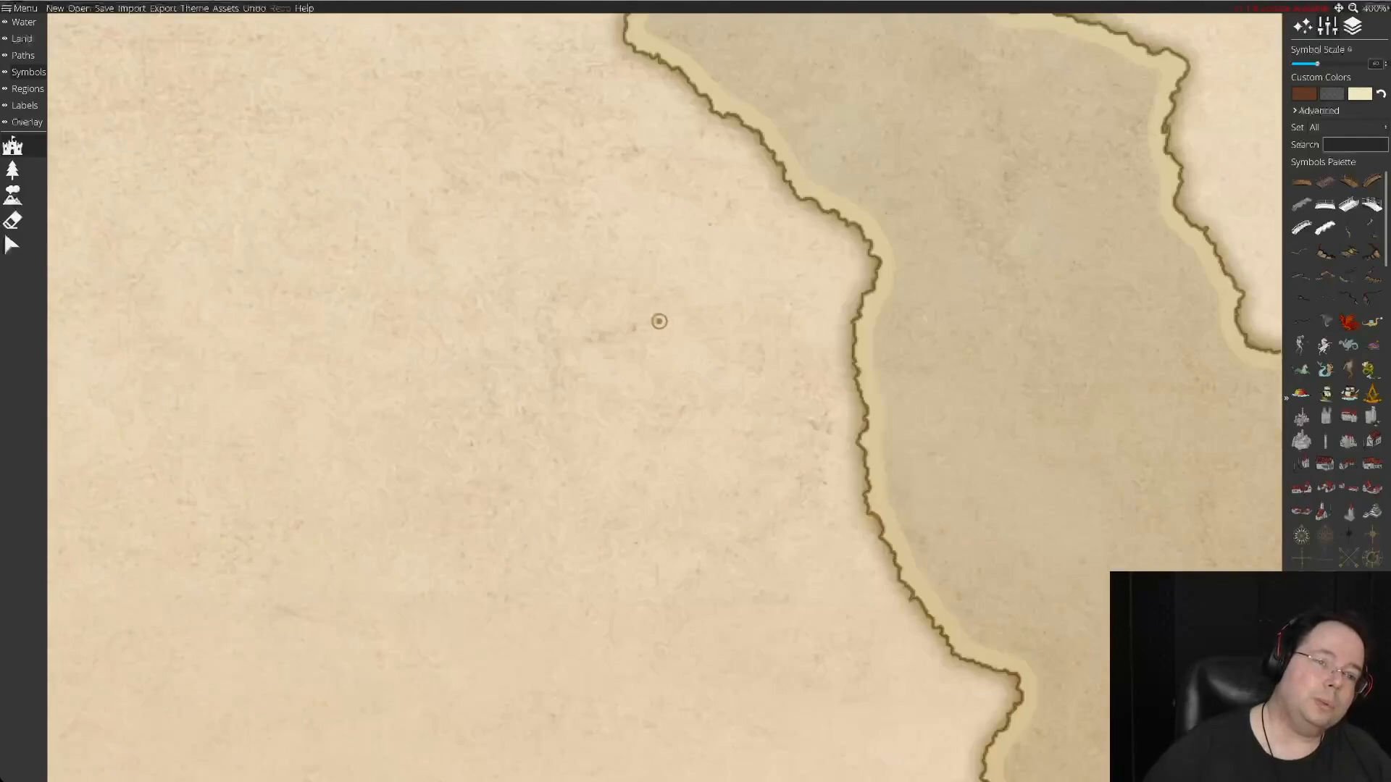
Return to the southwestern island and place a diamond settlement symbol at the eastern end of its long northern forest.
key(w)
key(a)
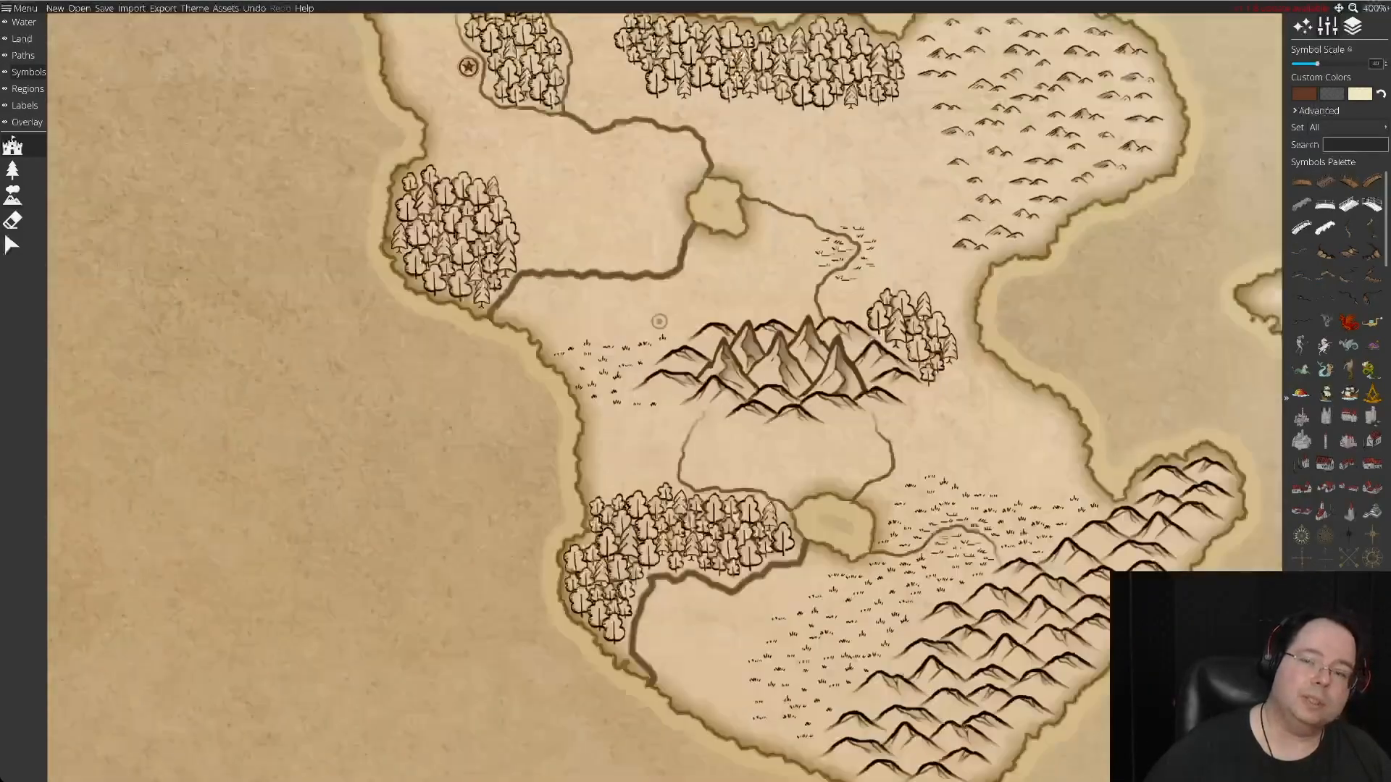
key(w)
key(s)
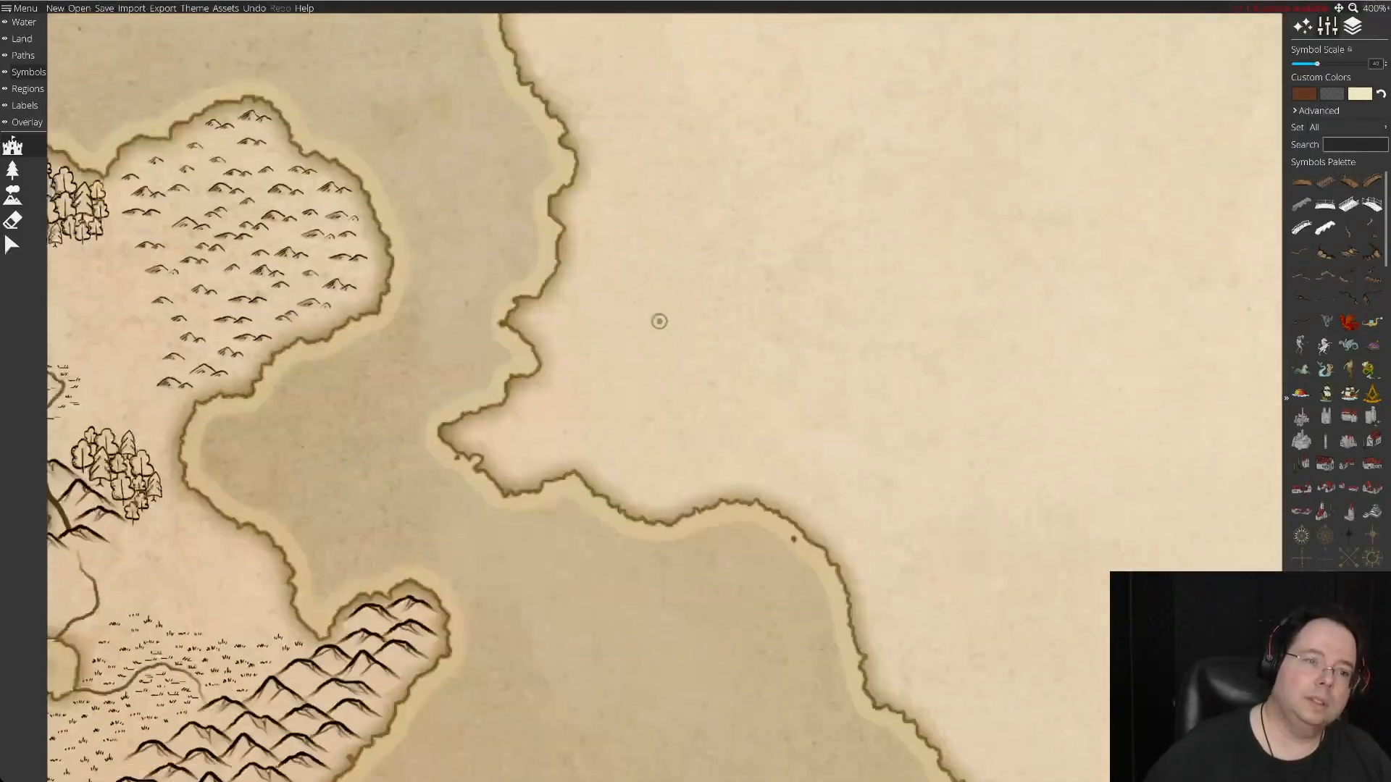
key(a)
key(w)
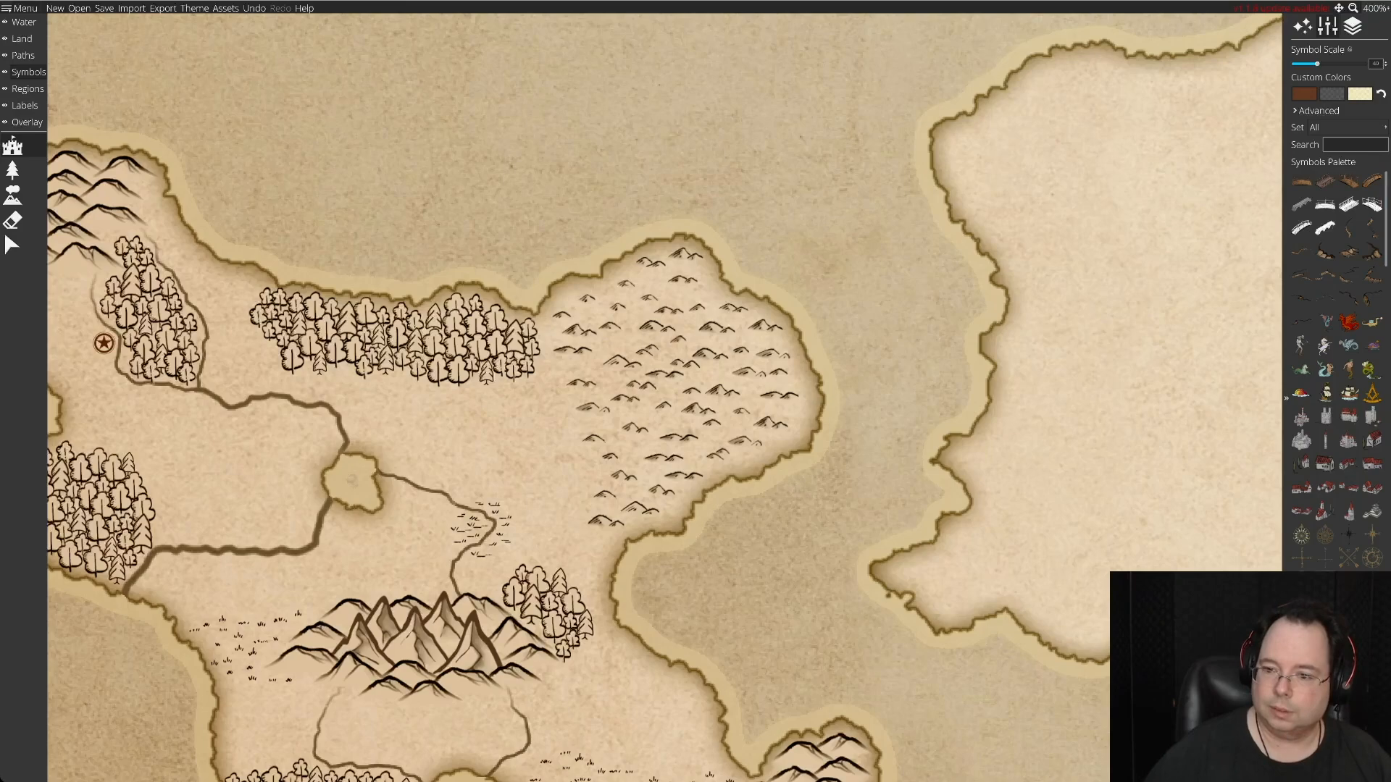
drag(1386, 218, 1386, 262)
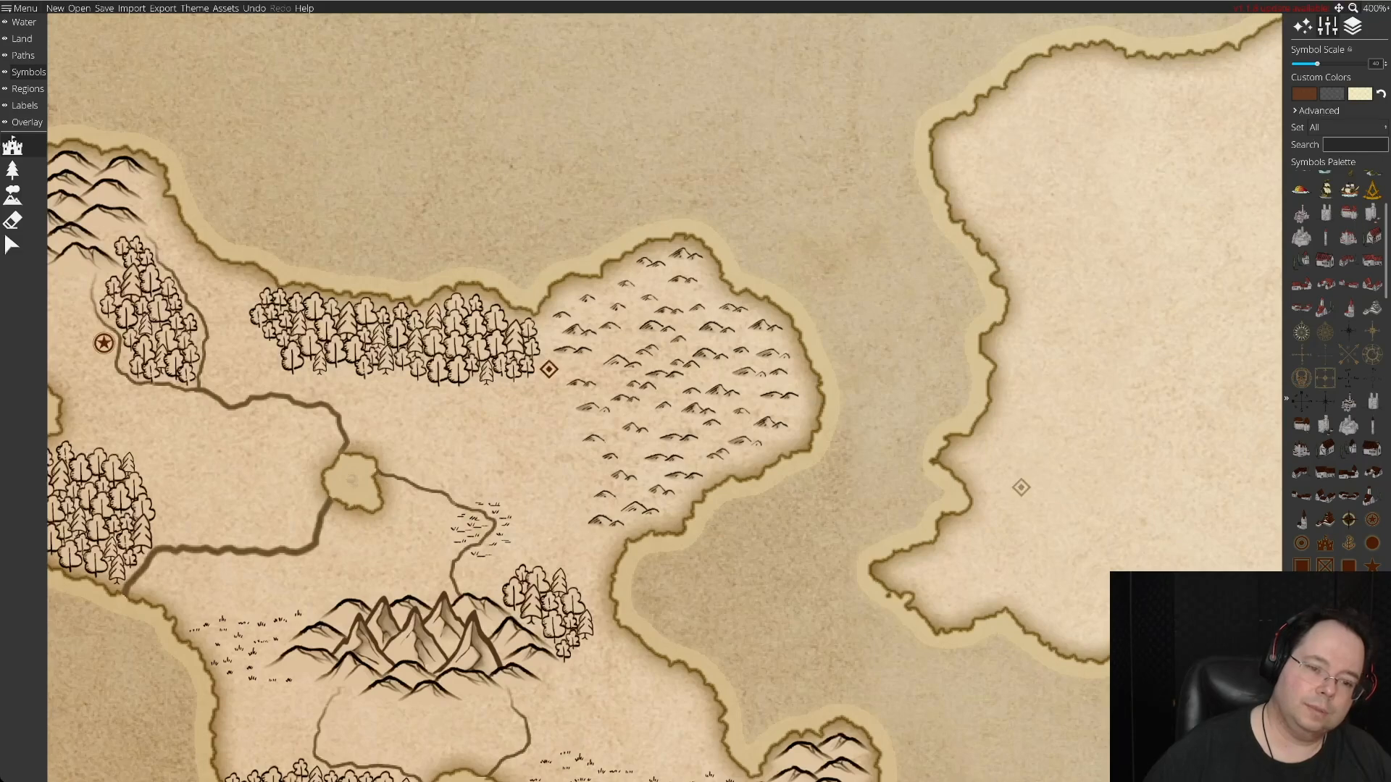
Place a second diamond symbol on the southwestern island's east coast, just northwest of the long southeastern mountain range.
scroll(1021, 488, down, 3)
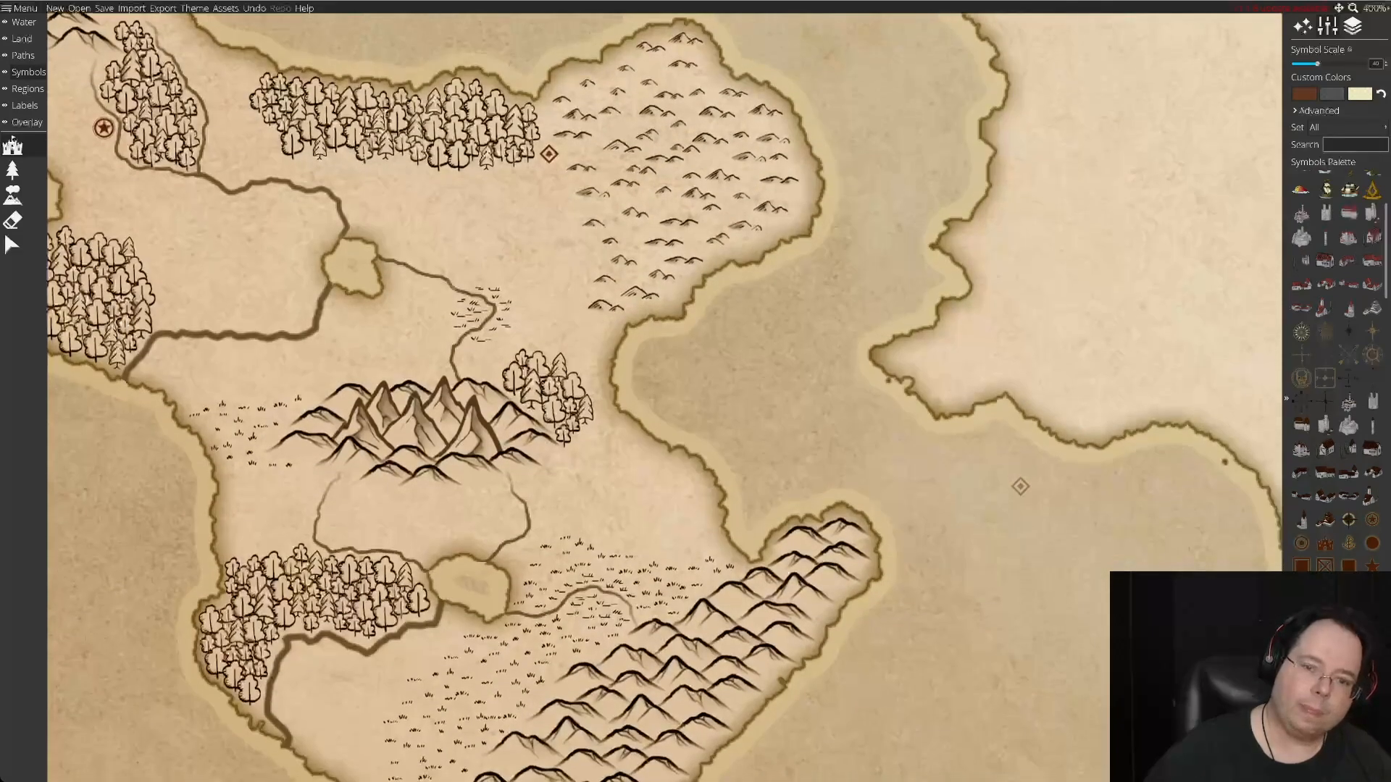
key(Up)
scroll(810, 481, up, 5)
scroll(696, 411, down, 6)
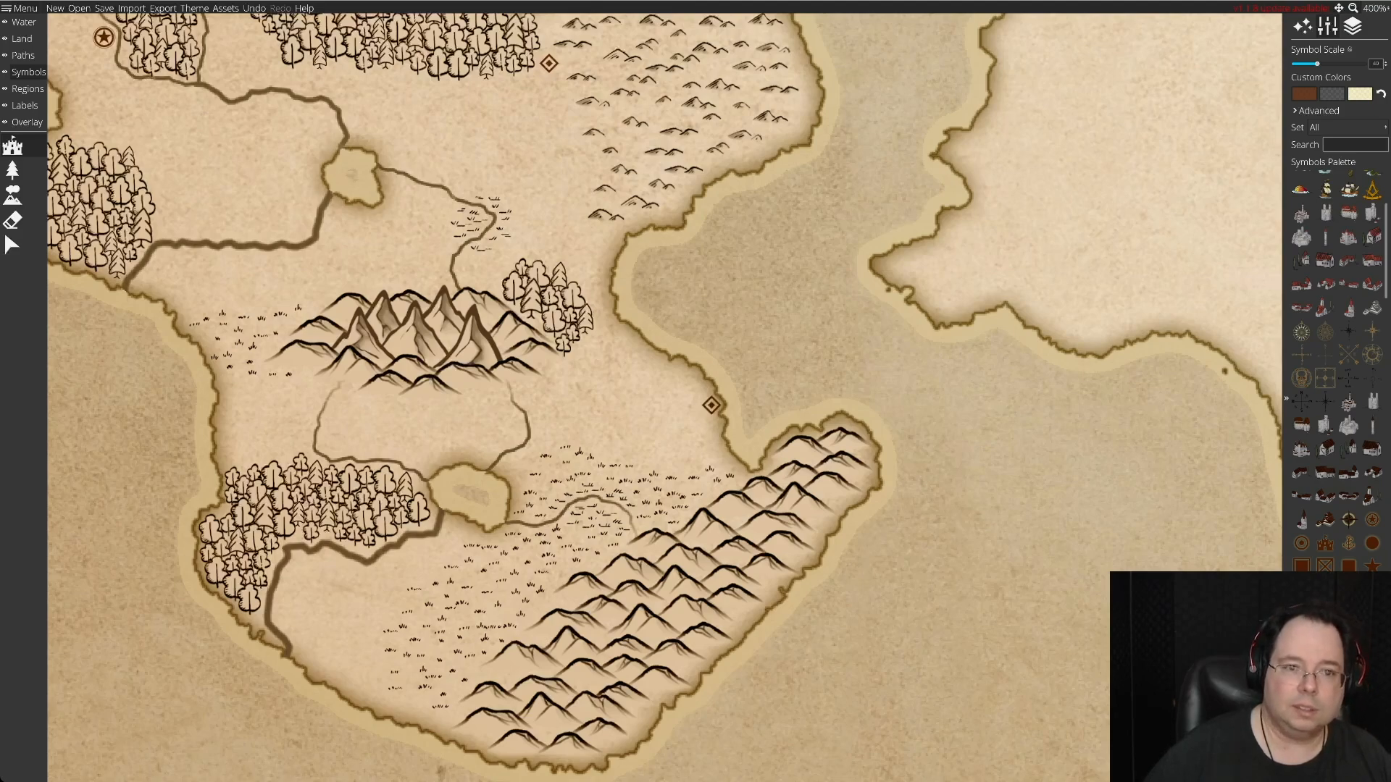
Choose the circled-dot settlement symbol and place one just west of the northern lake, beside the river.
scroll(1254, 546, up, 5)
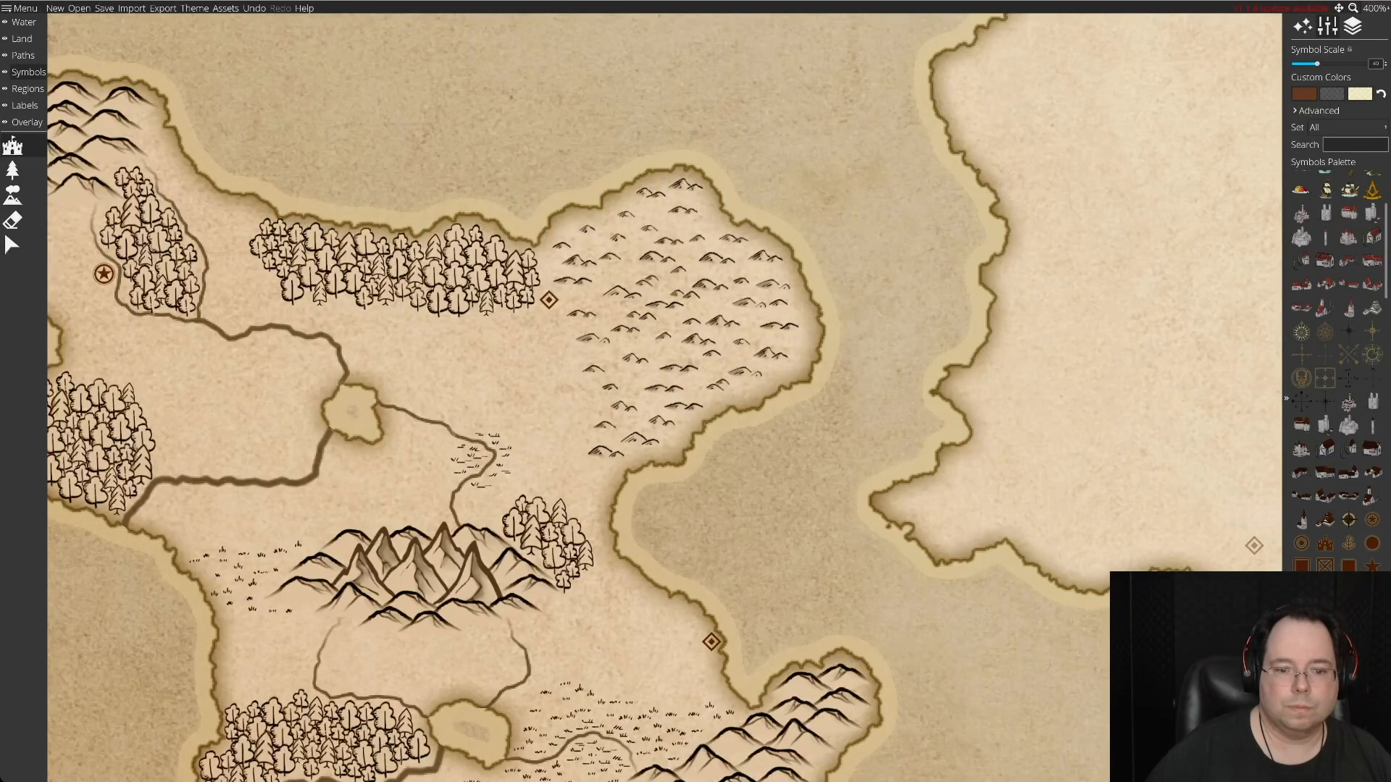
scroll(1254, 546, left, 5)
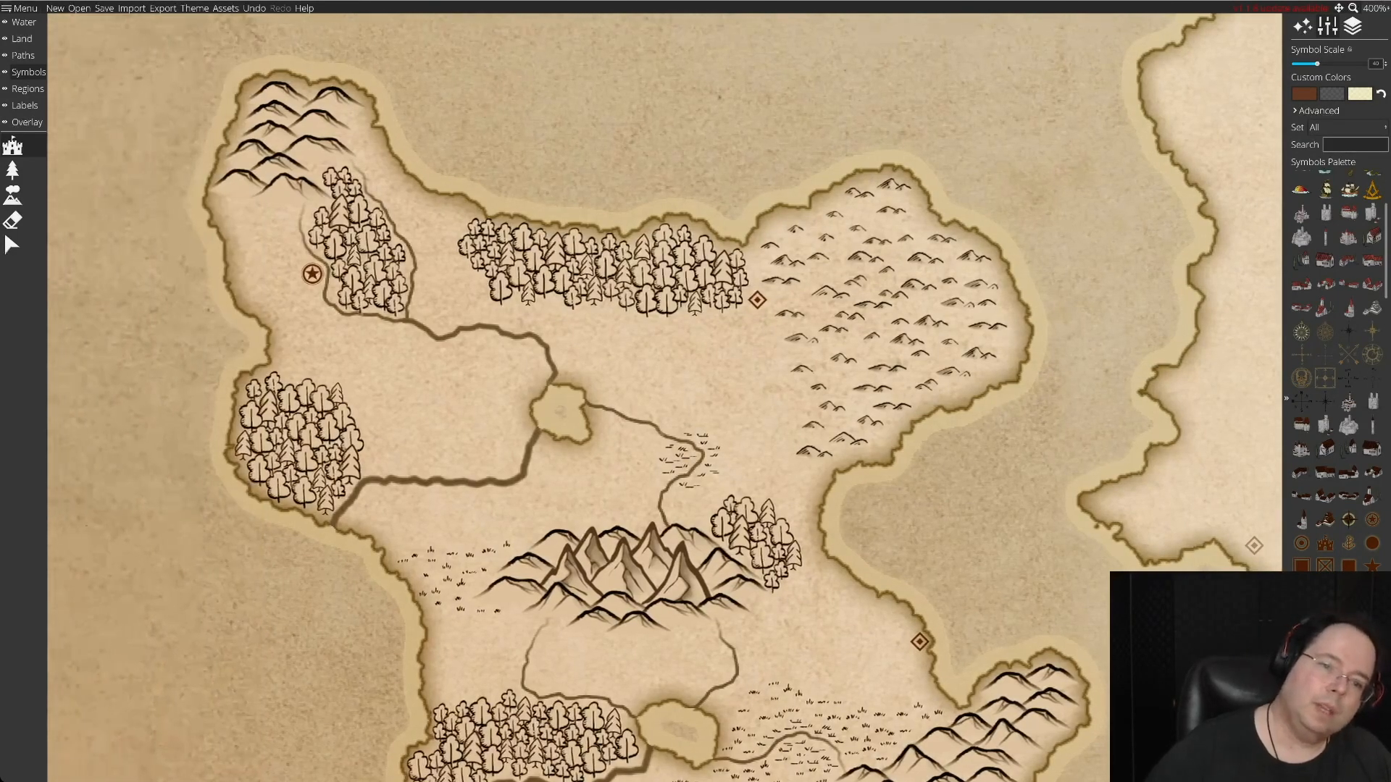
scroll(1254, 545, down, 3)
scroll(1254, 546, right, 3)
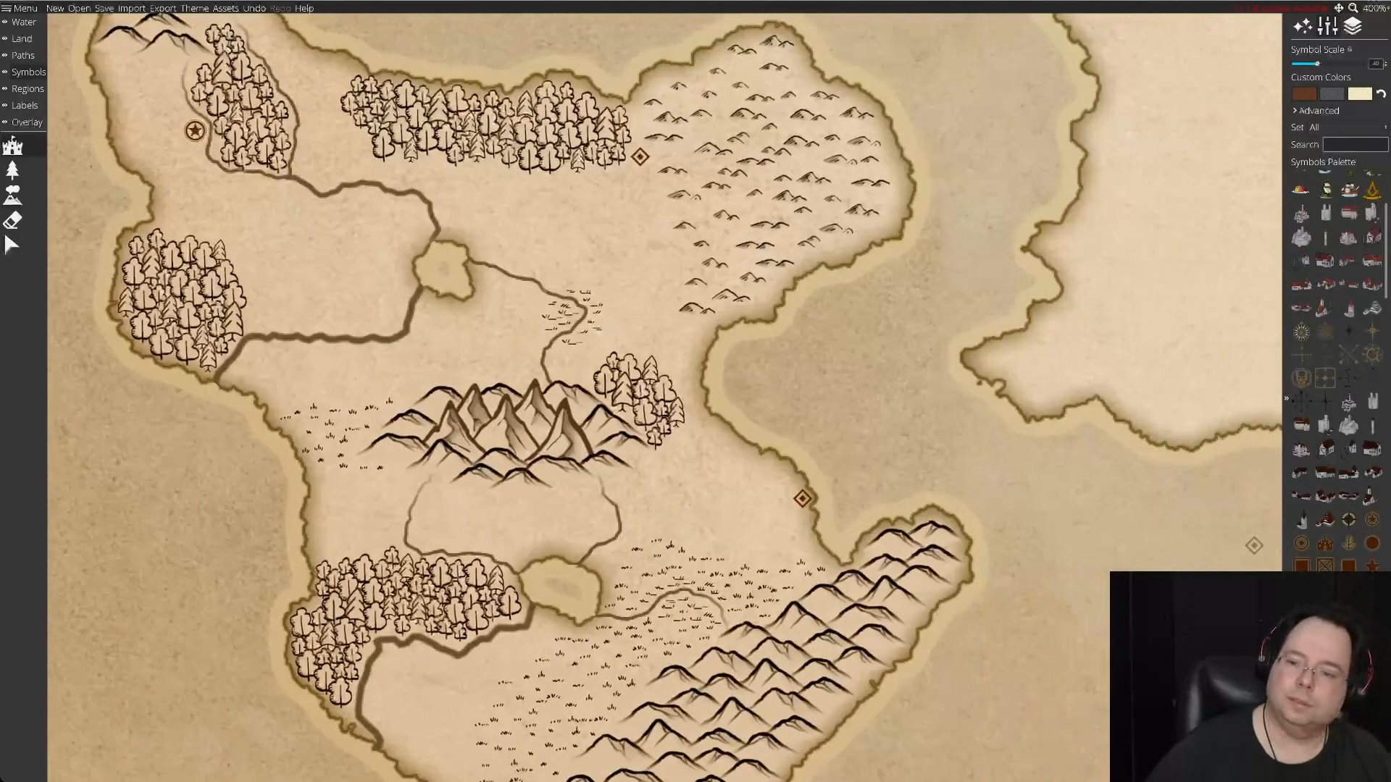
click(1300, 543)
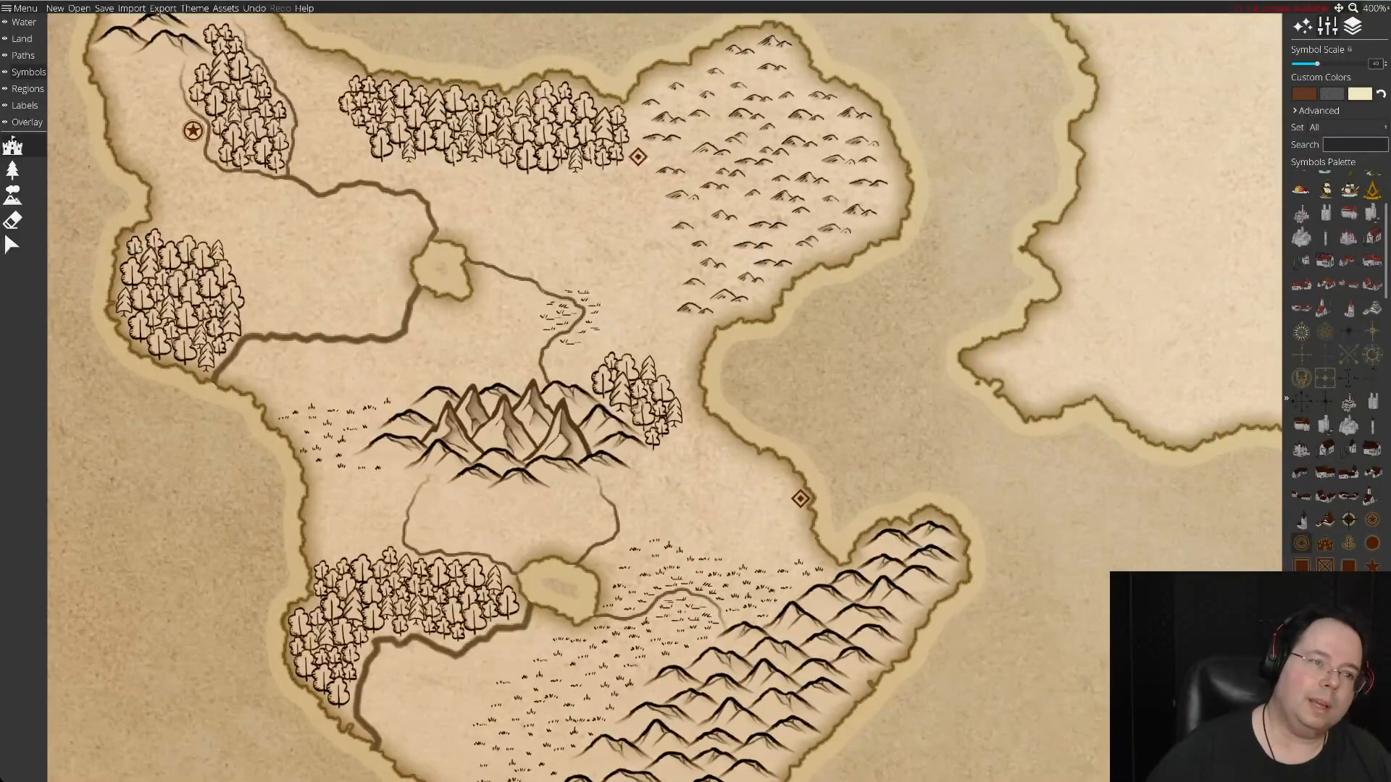
scroll(500, 344, up, 3)
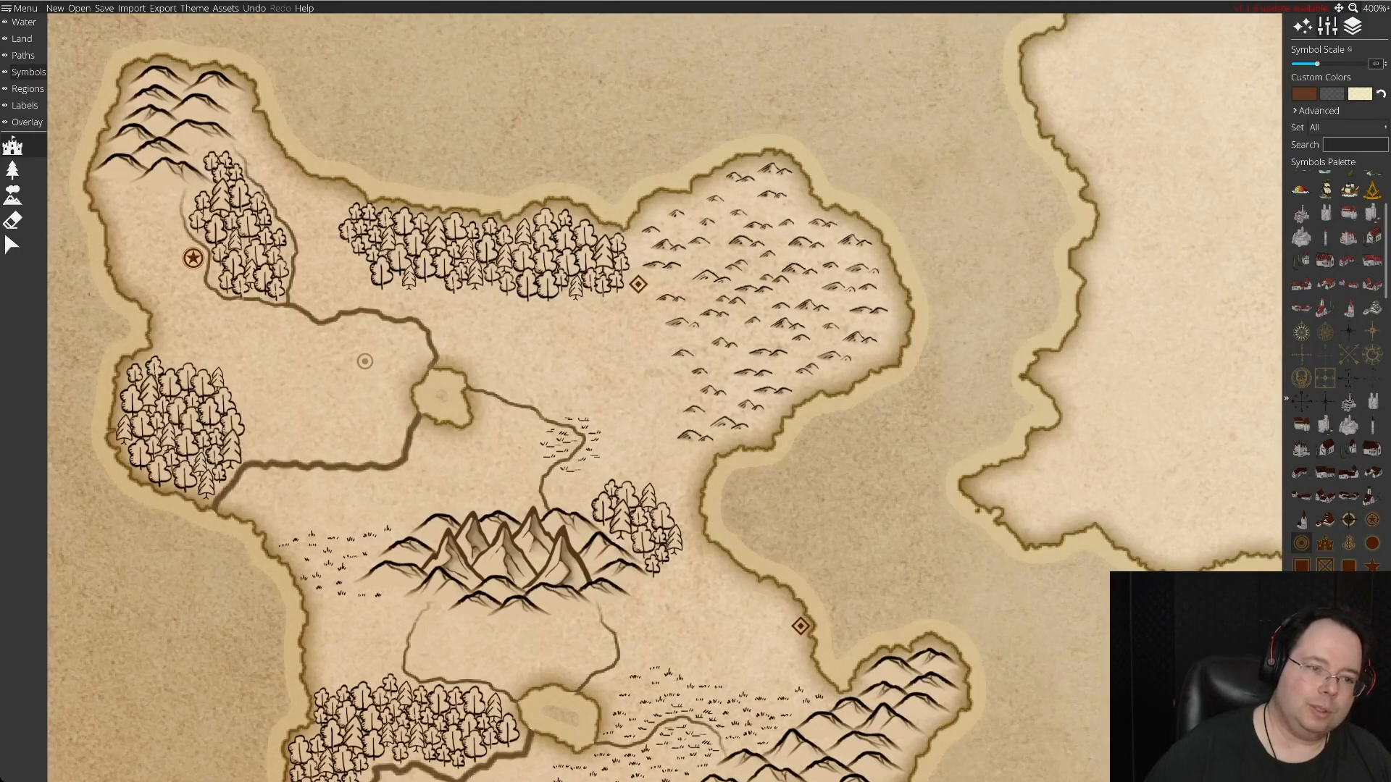
scroll(365, 361, down, 10)
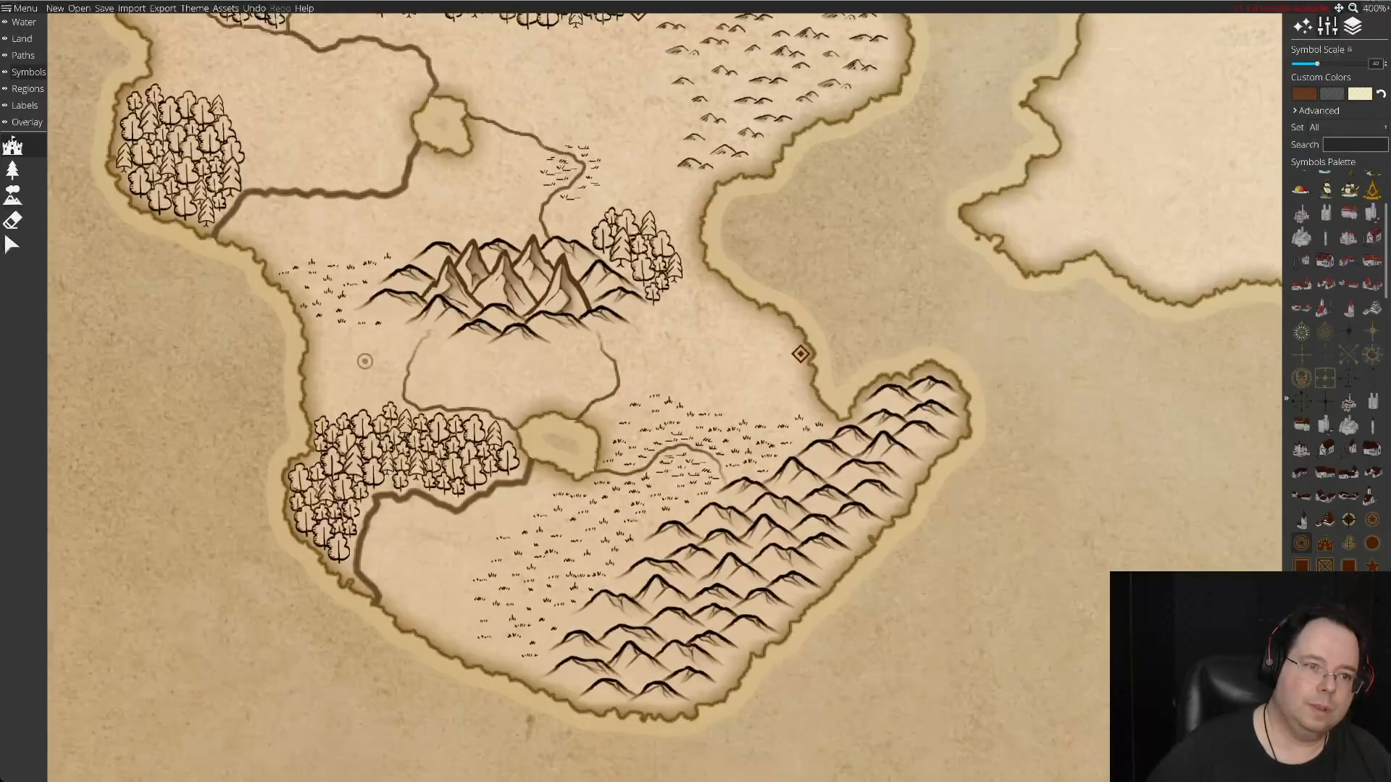
scroll(364, 361, up, 8)
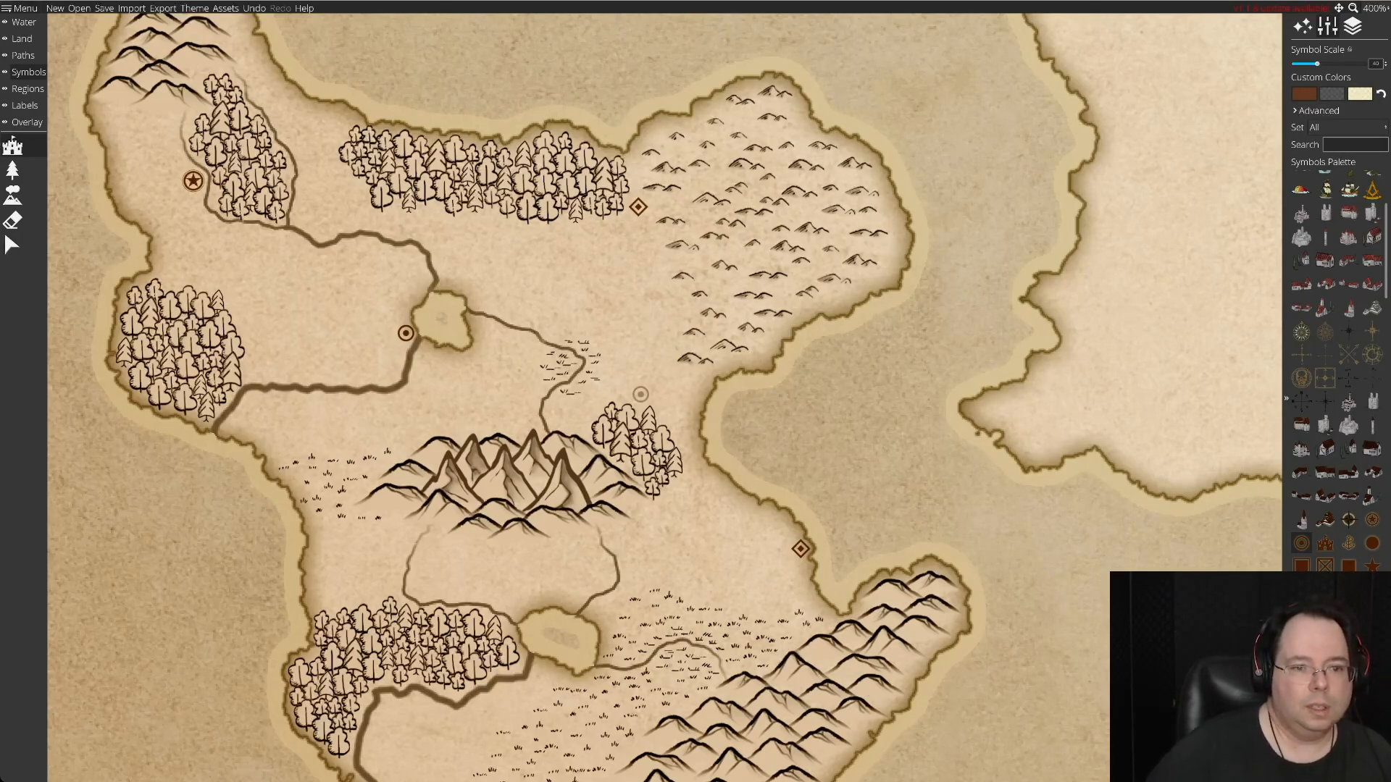
Try a circled-dot symbol just southwest of the central mountains and undo the placement.
scroll(640, 395, down, 5)
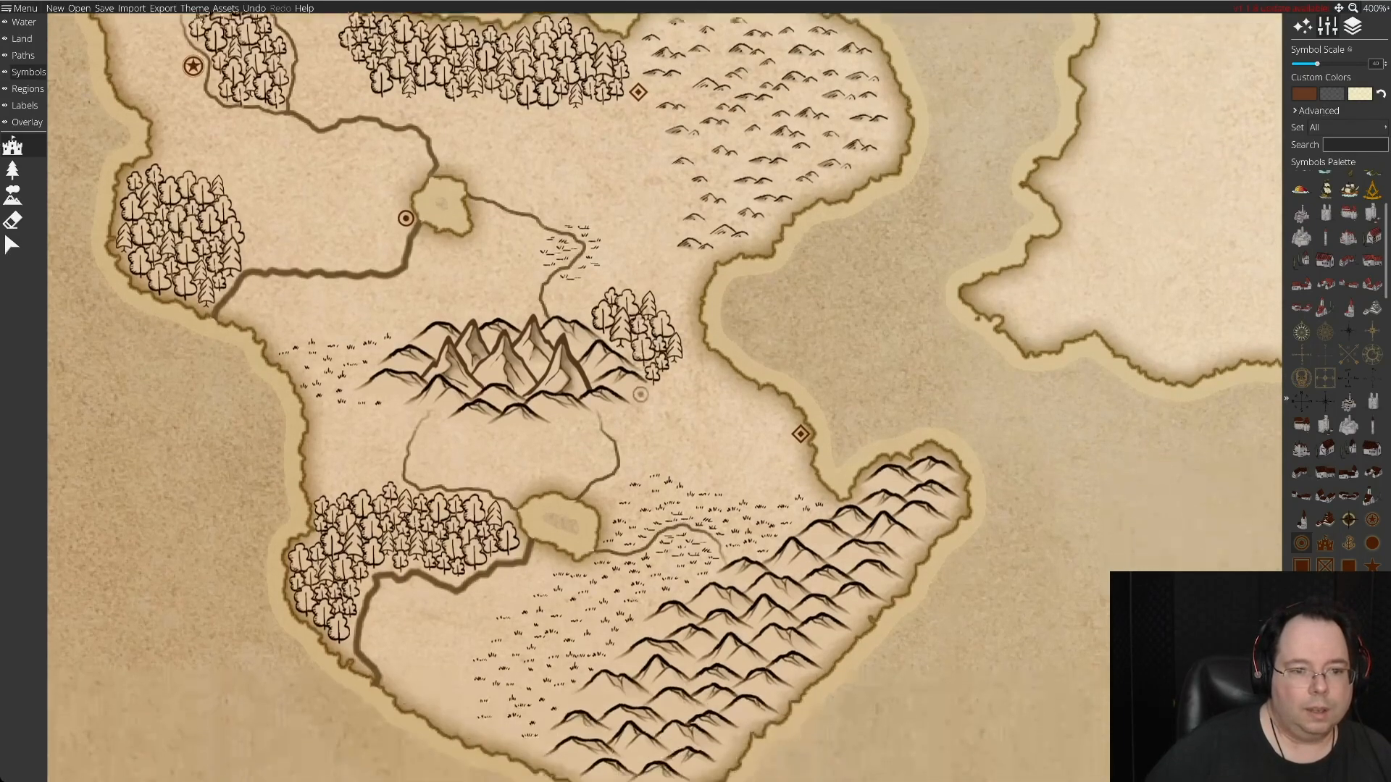
scroll(640, 395, down, 2)
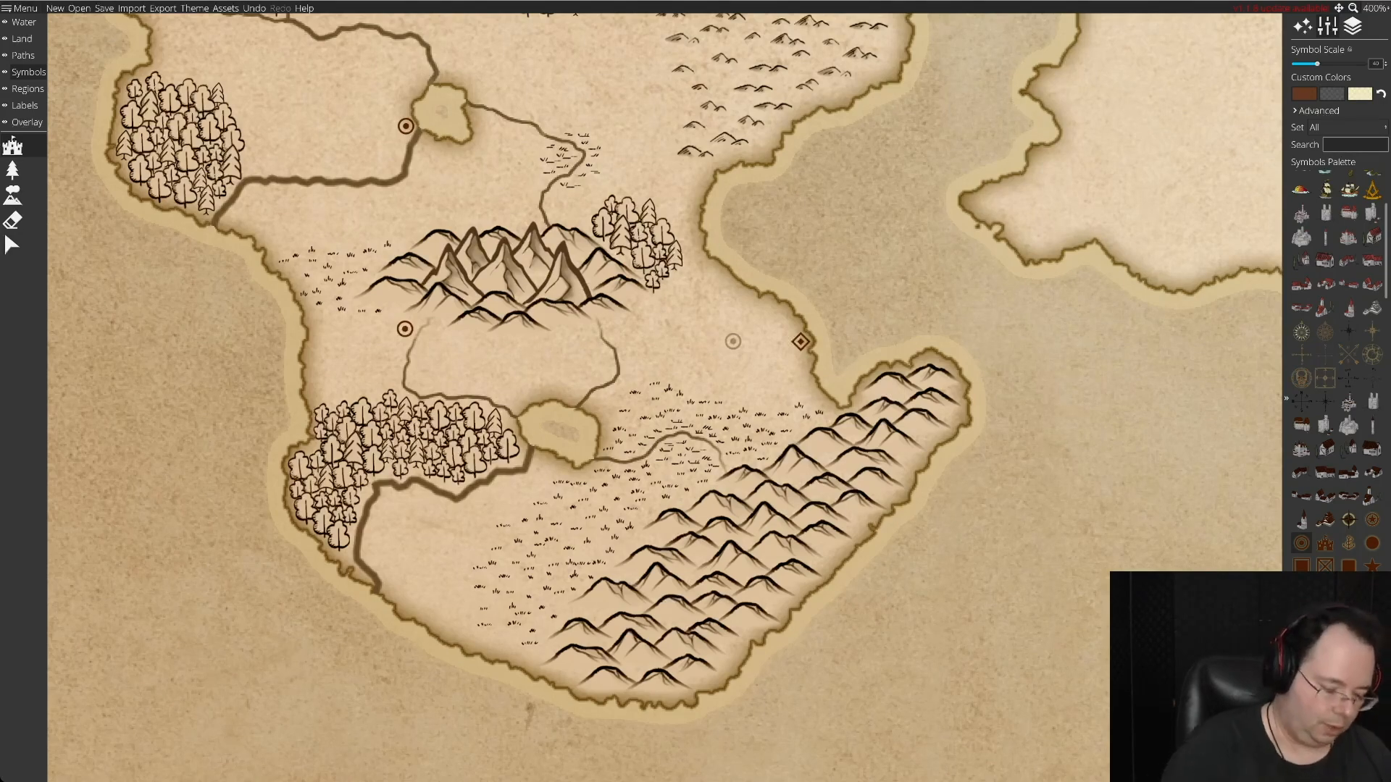
key(ctrl+z)
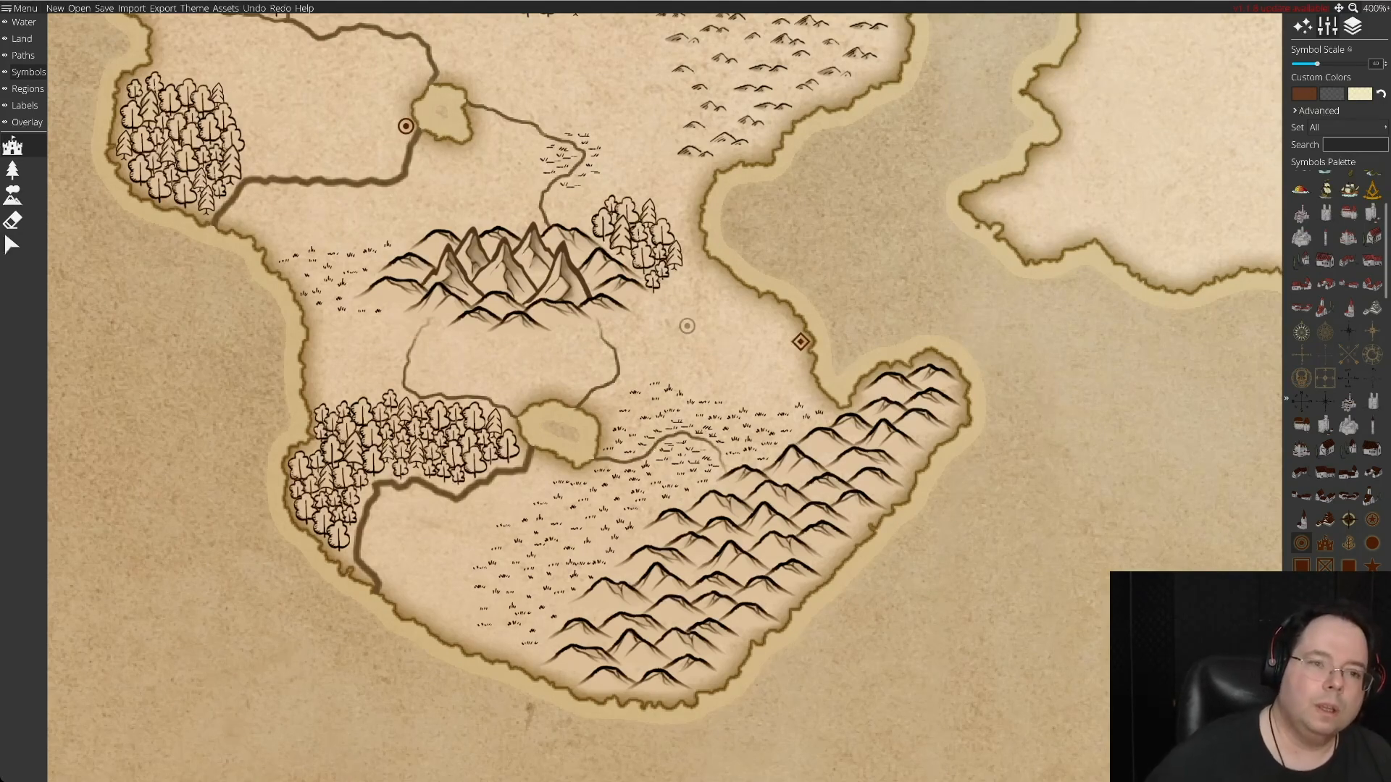
Try a circled-dot symbol at two spots directly north of the central mountains, undoing each placement.
click(579, 215)
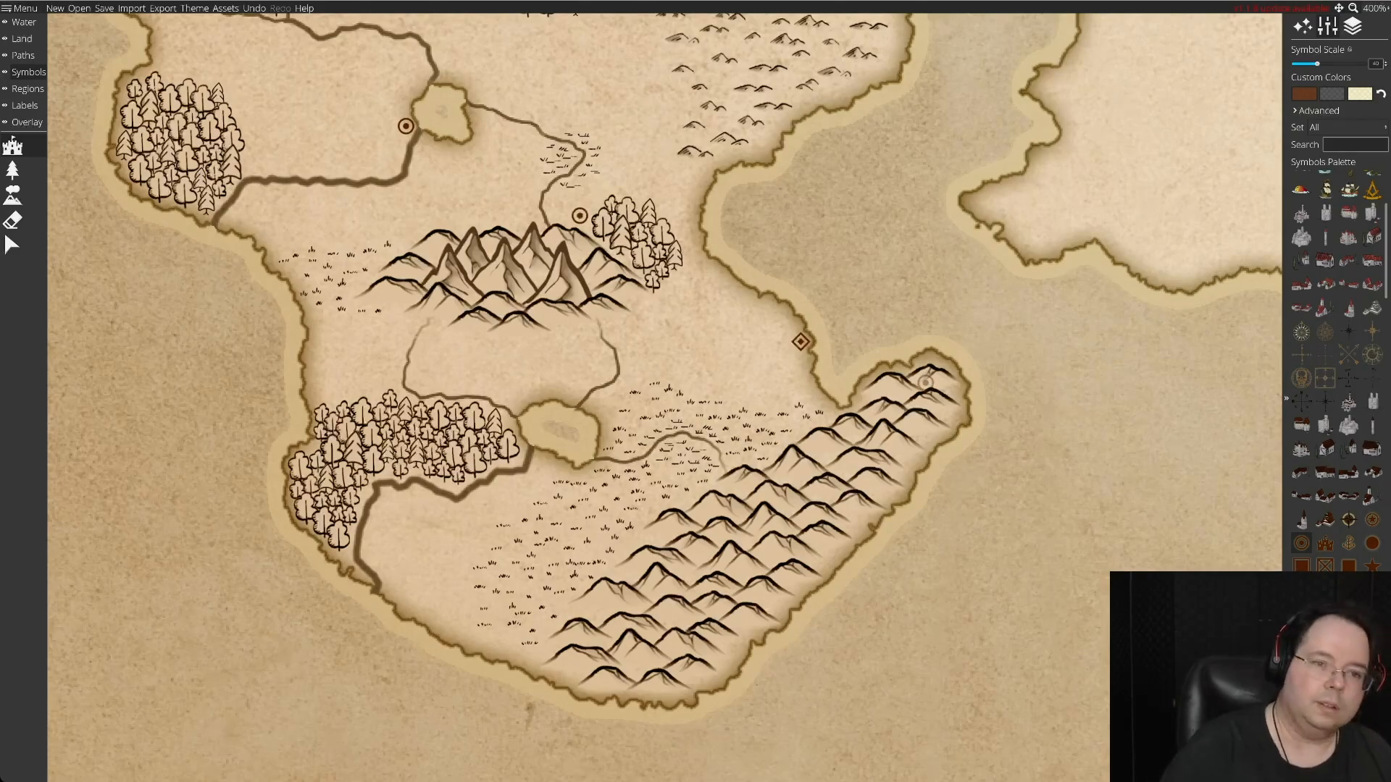
key(ctrl+z)
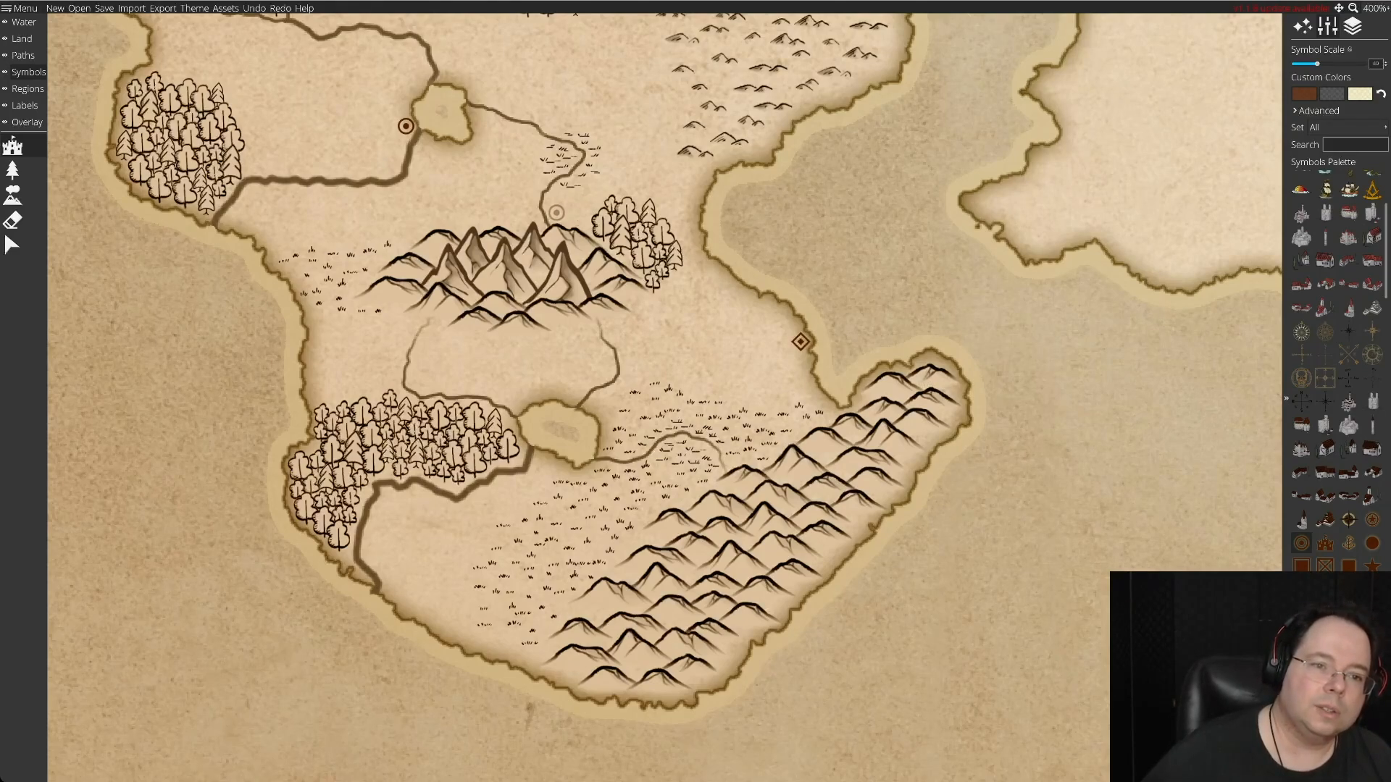
click(555, 212)
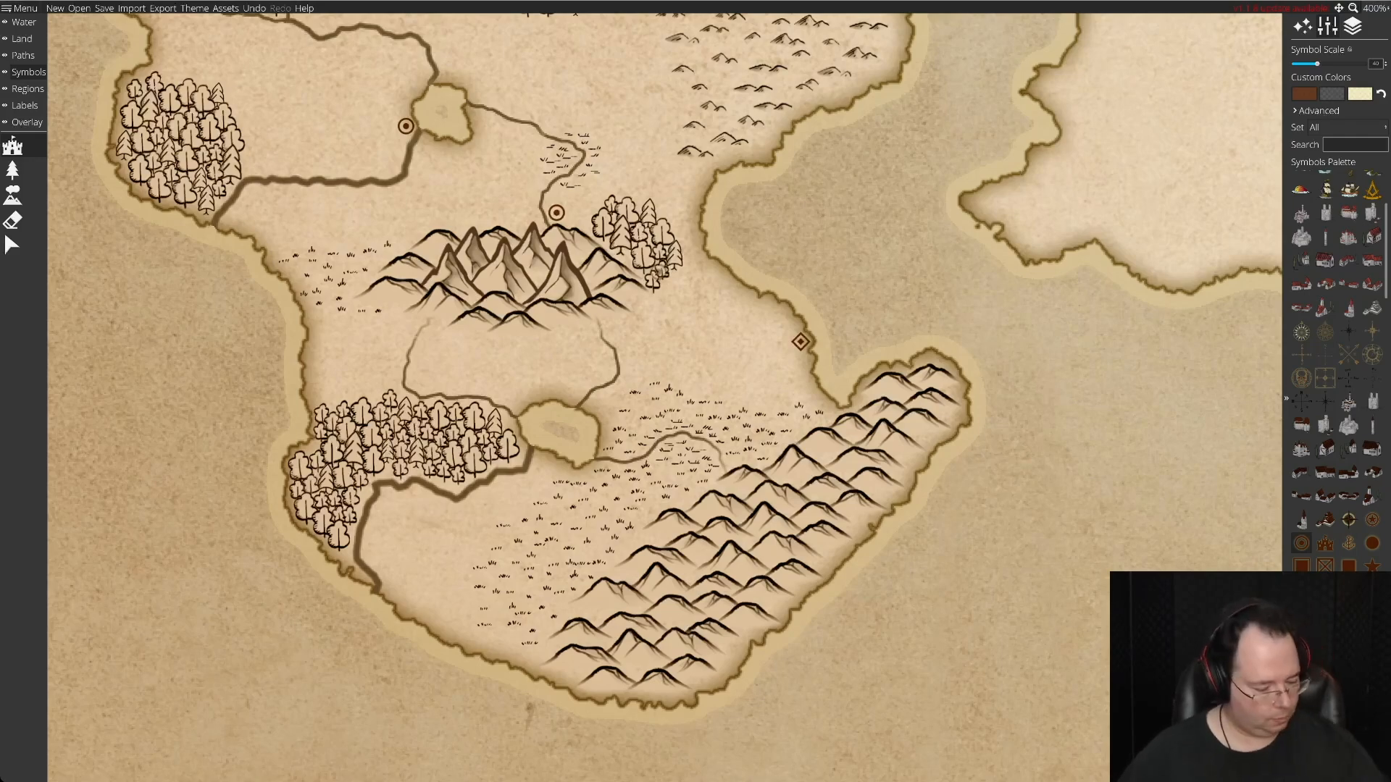
key(ctrl+z)
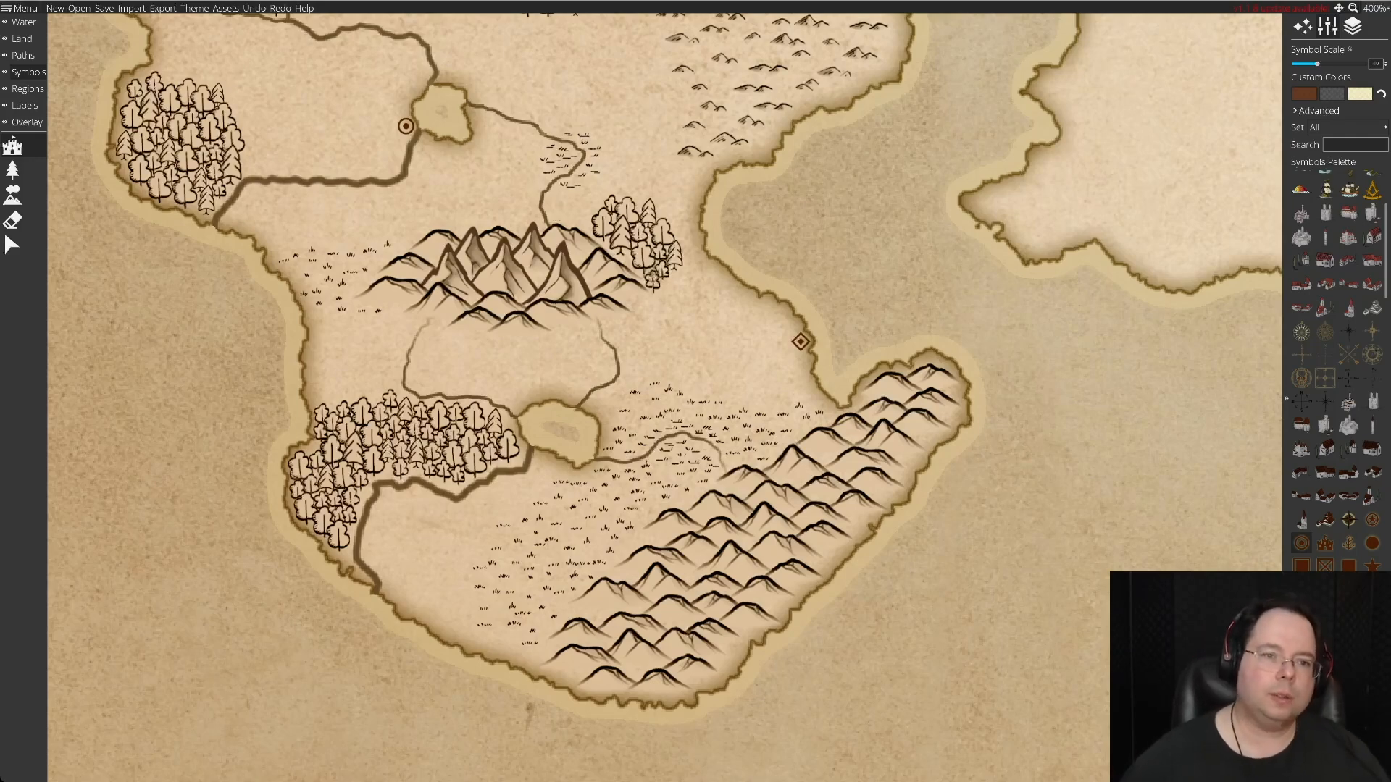
Place a circled-dot symbol beside the river between the small marsh and the central mountains.
click(557, 195)
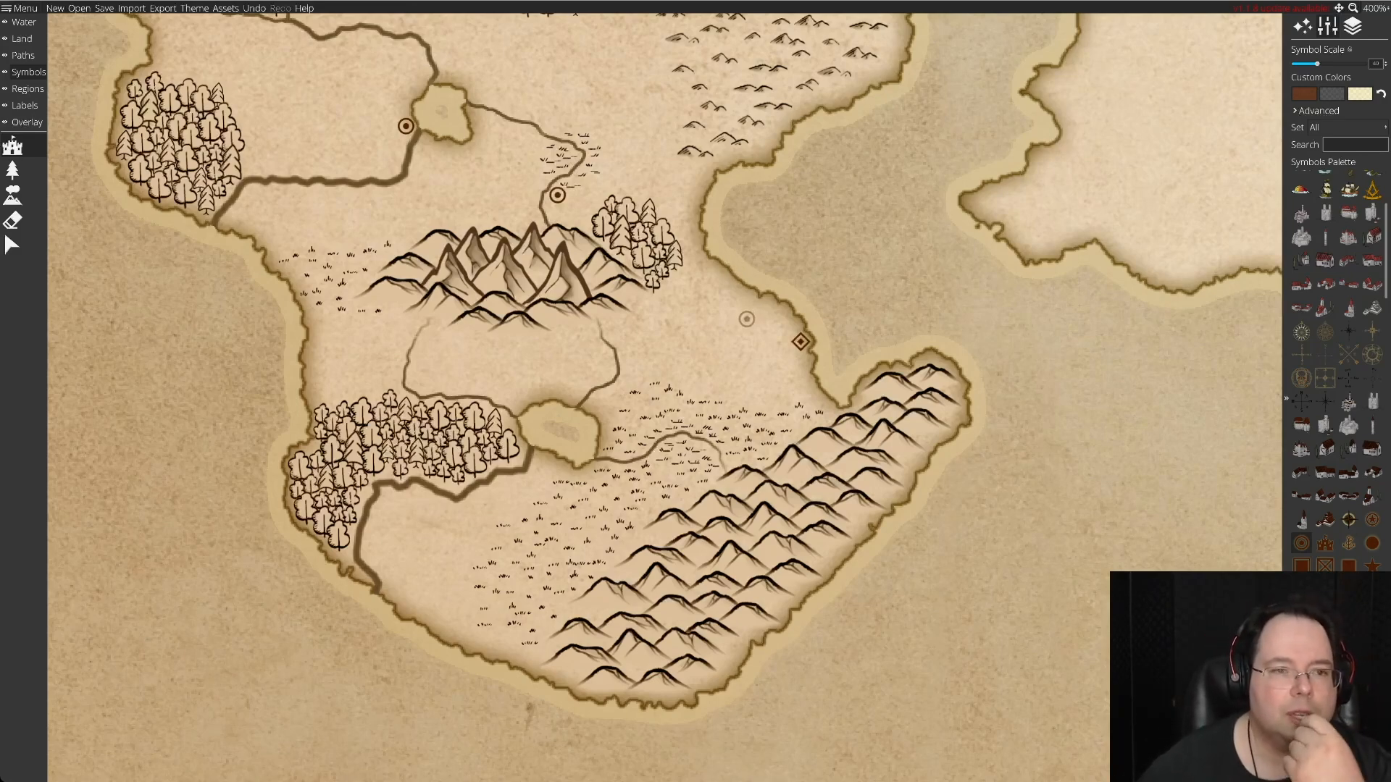
key(Up)
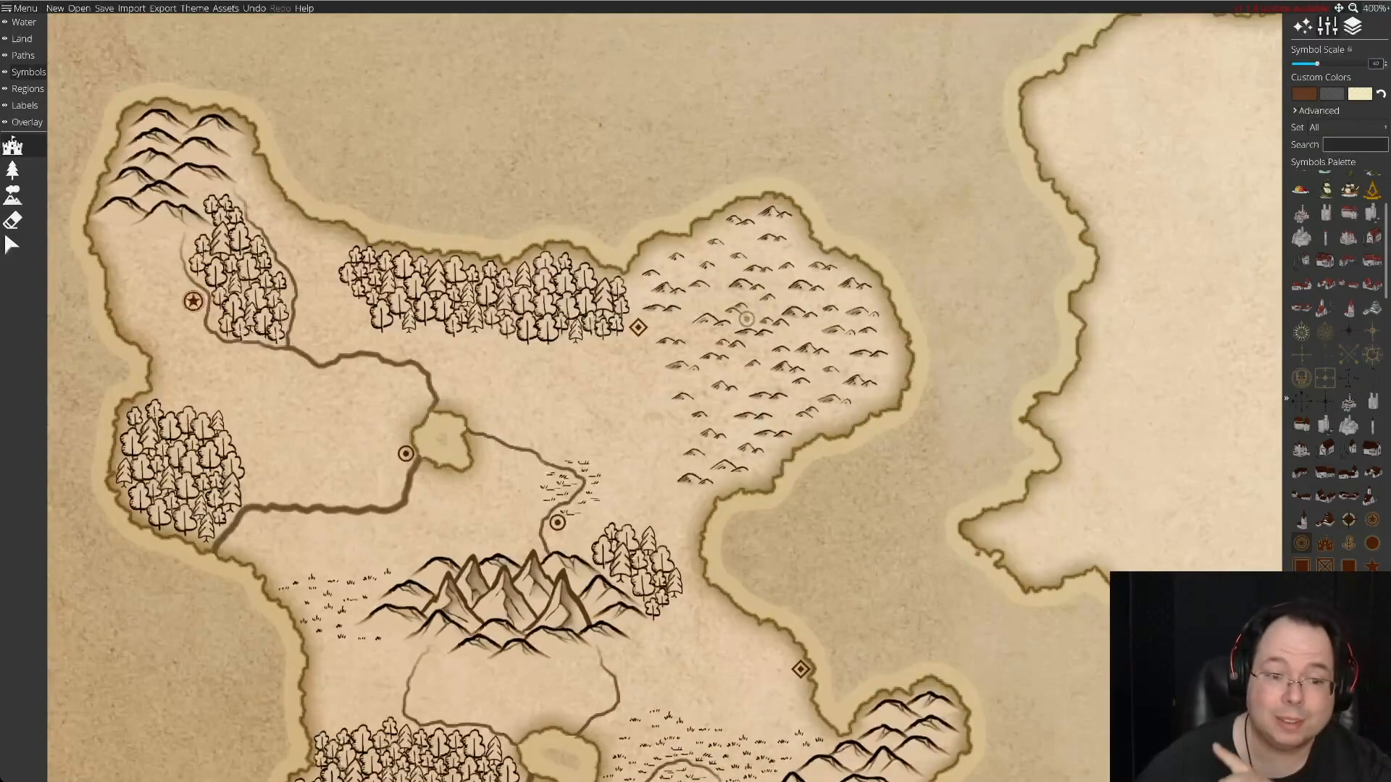
Place a circled-dot symbol beside the river just southwest of the southern lake, replacing the first attempt with one slightly closer to the river.
key(Down)
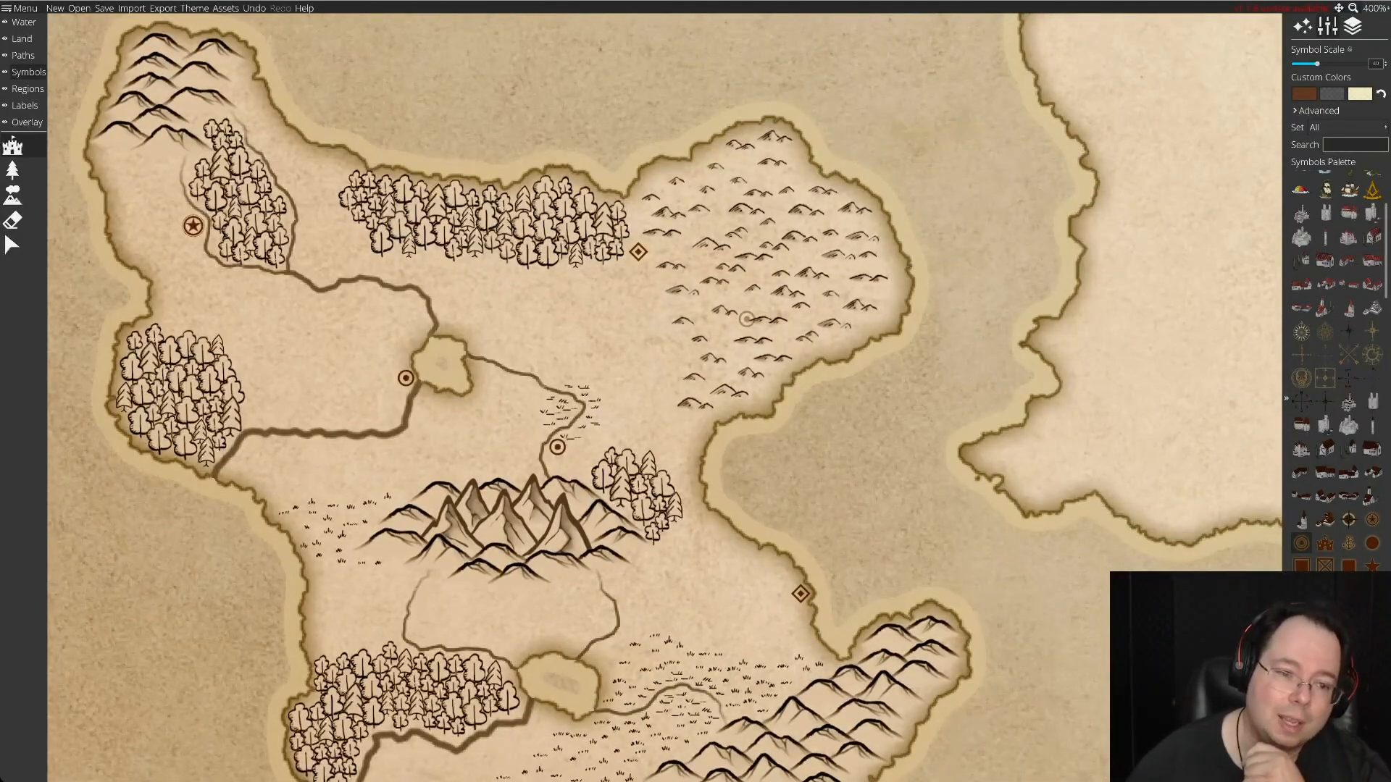
key(Down)
key(Down)
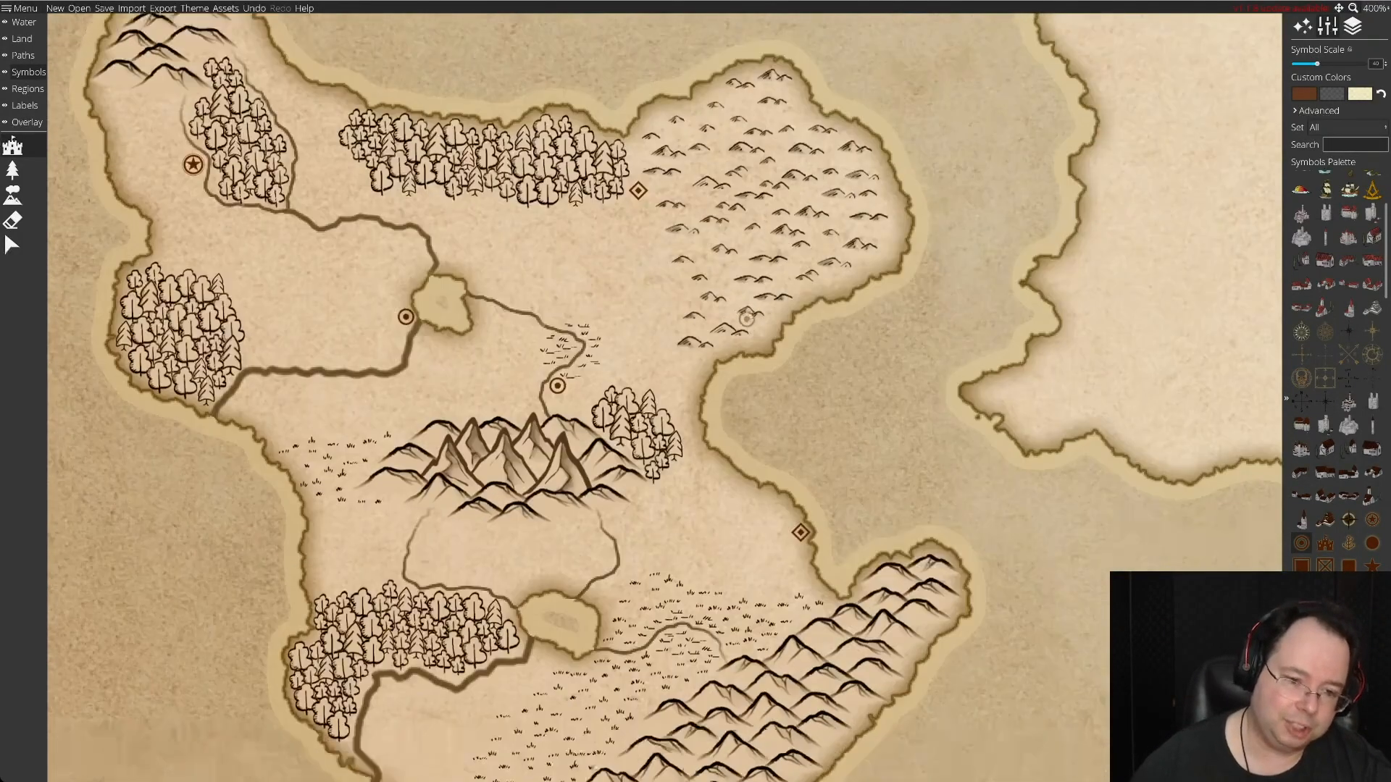
key(Down)
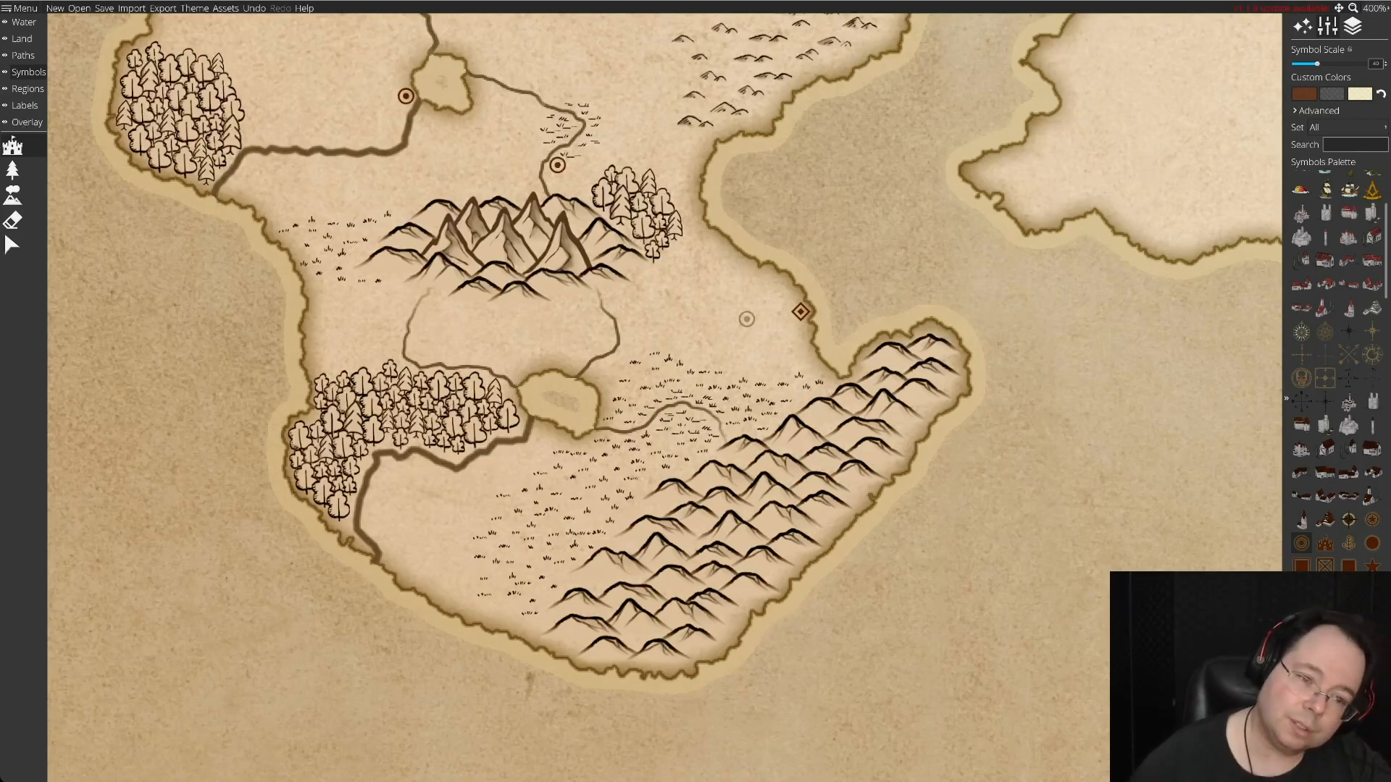
click(547, 434)
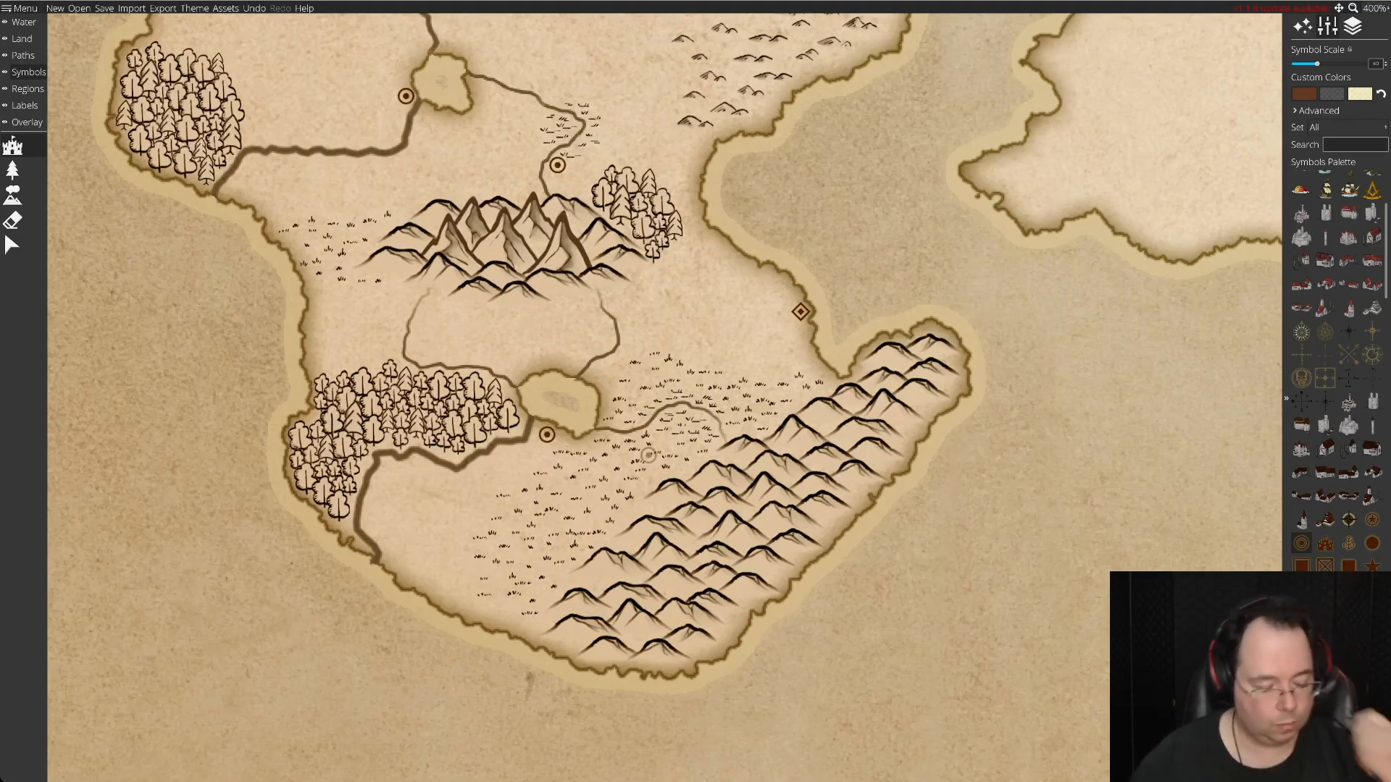
key(ctrl+z)
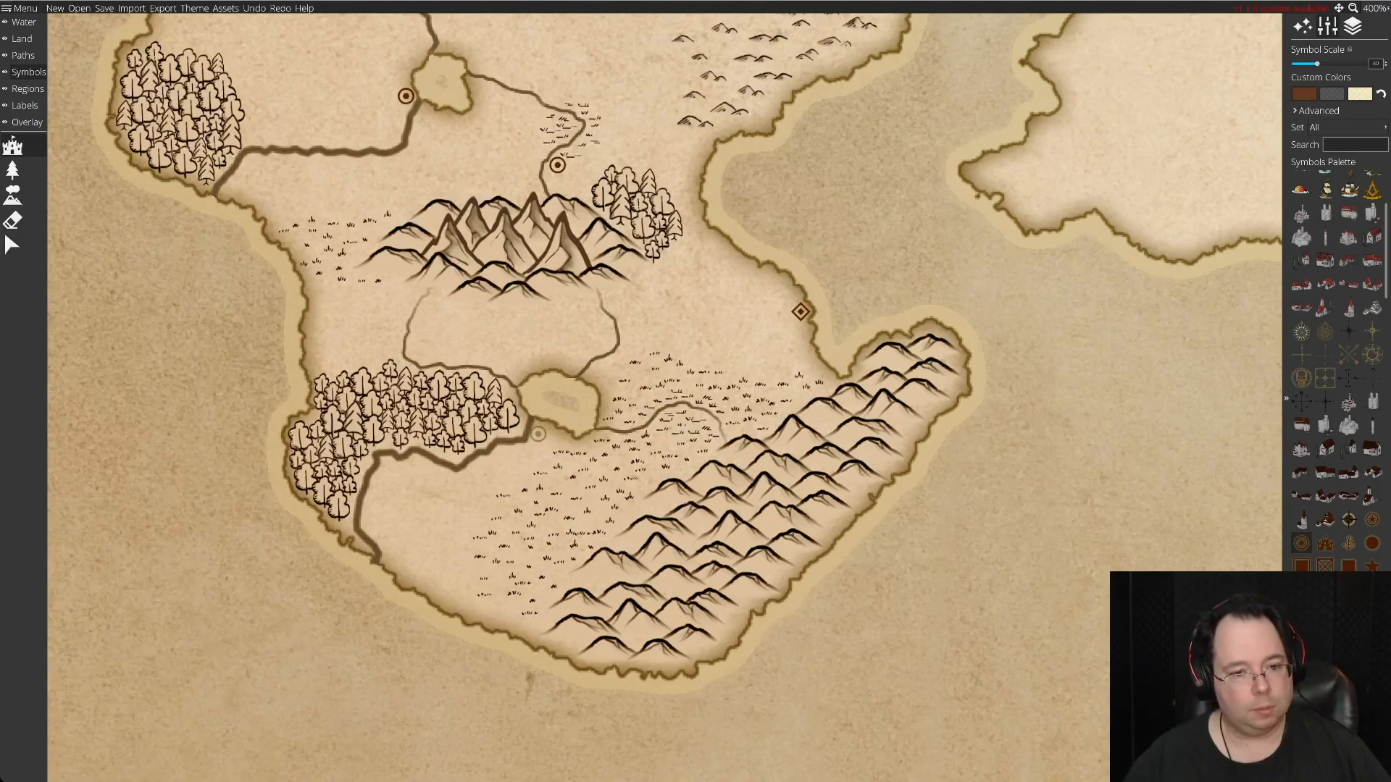
click(542, 432)
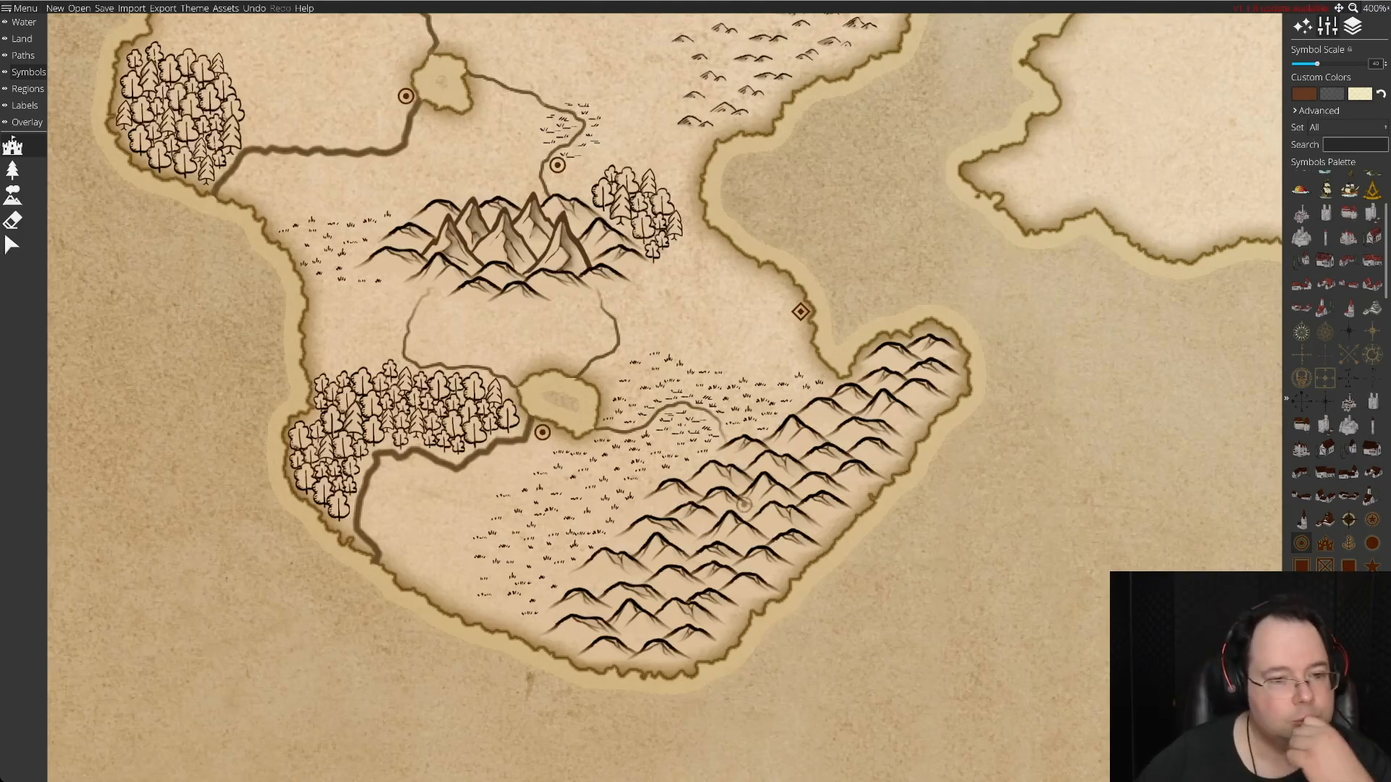
Choose the solid-dot settlement symbol and place one on the north coast at the western end of the long northern forest.
scroll(713, 469, up, 5)
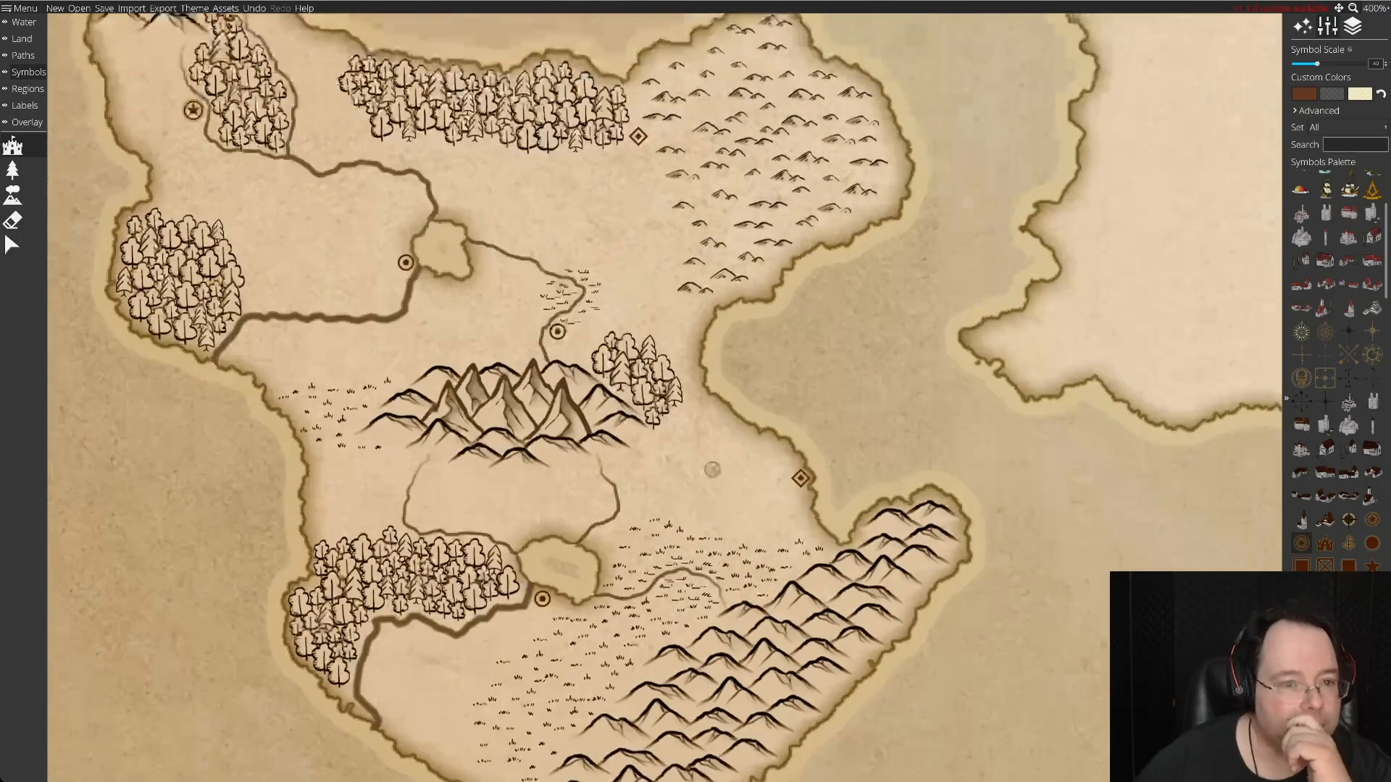
scroll(713, 470, up, 2)
scroll(712, 469, down, 2)
scroll(713, 469, up, 1)
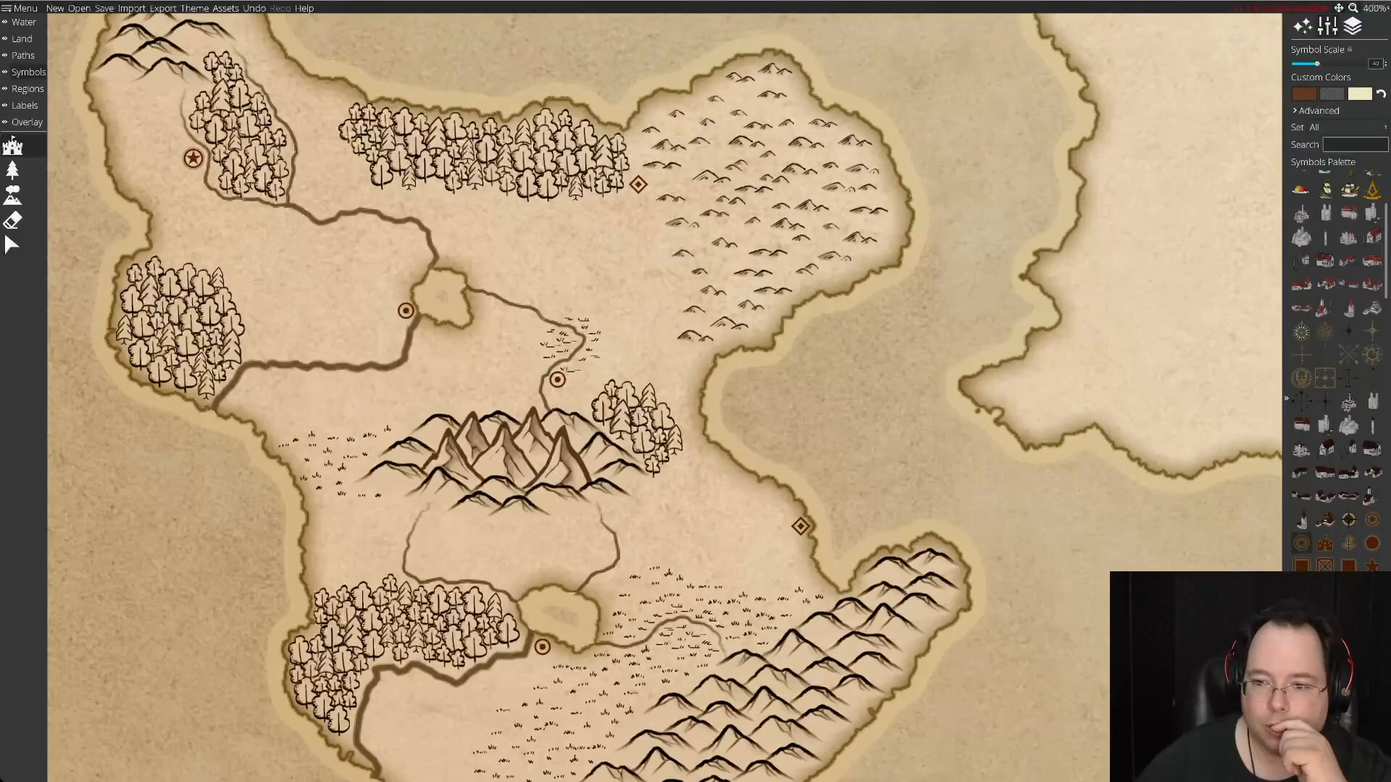
click(1371, 544)
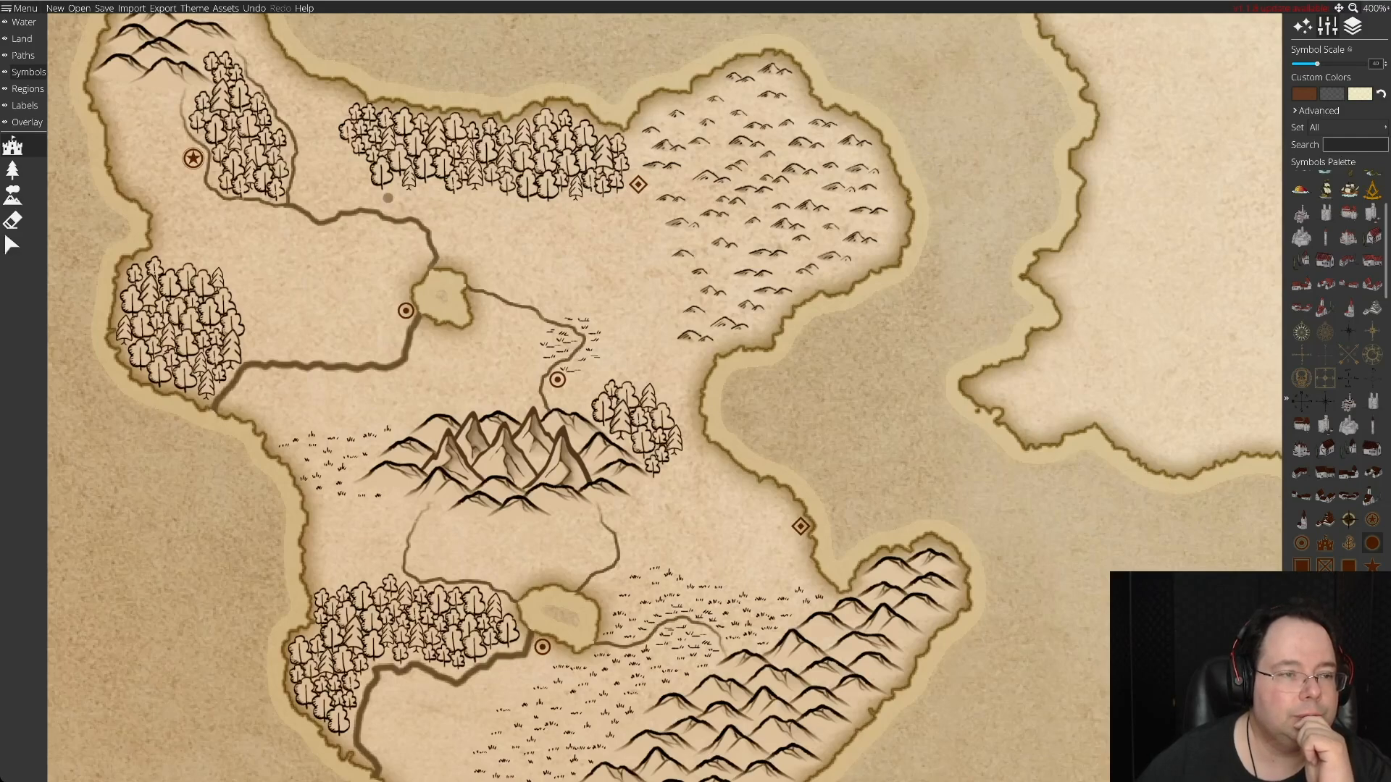
scroll(387, 198, up, 4)
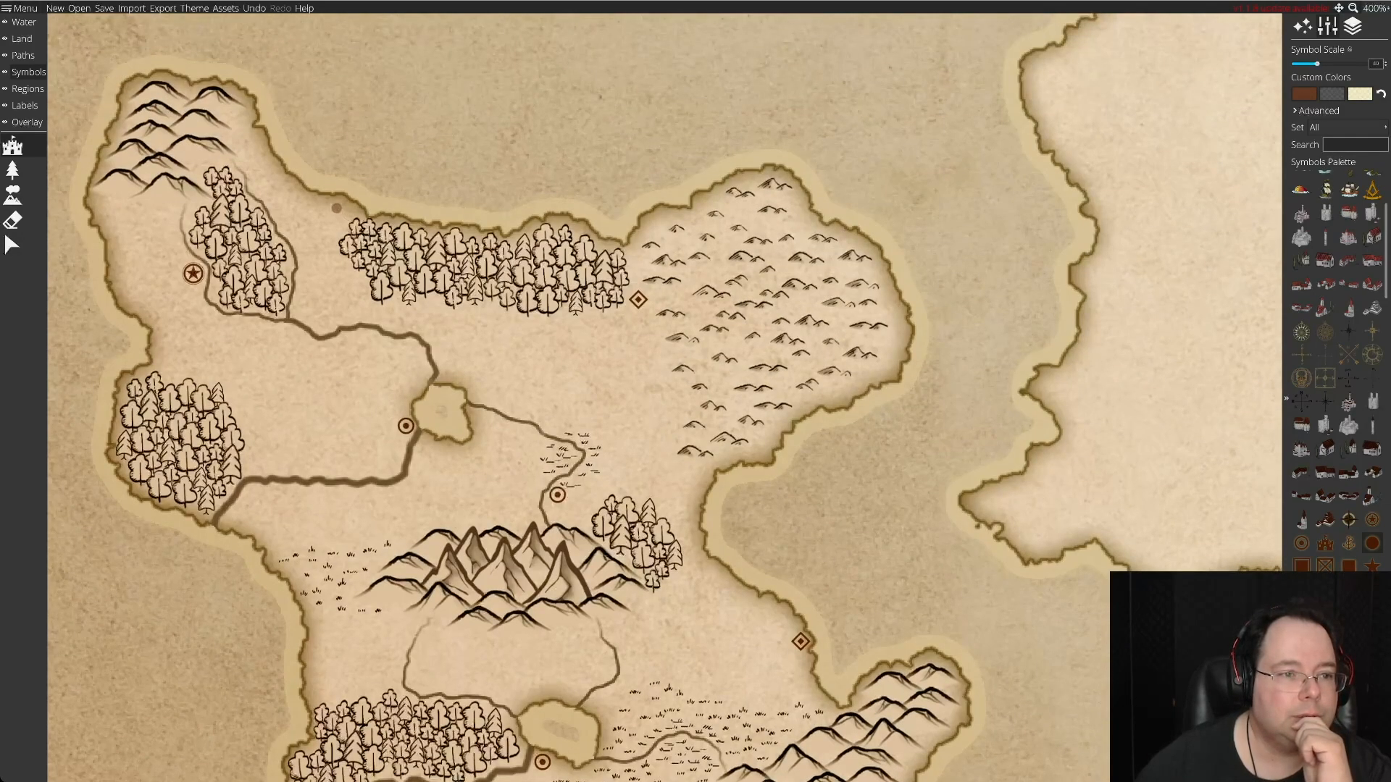
click(339, 204)
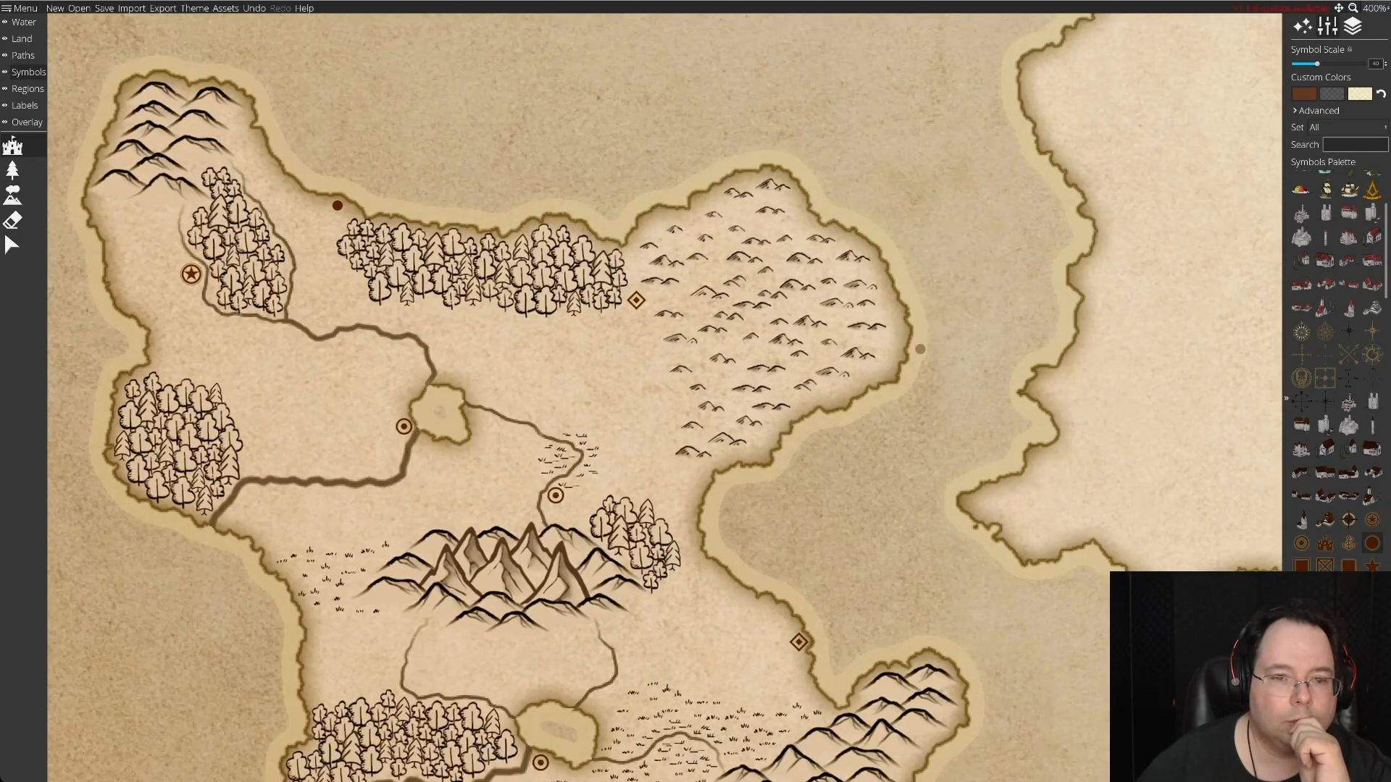
Place a solid-dot symbol in the middle of the northeastern hills.
key(Down)
key(Right)
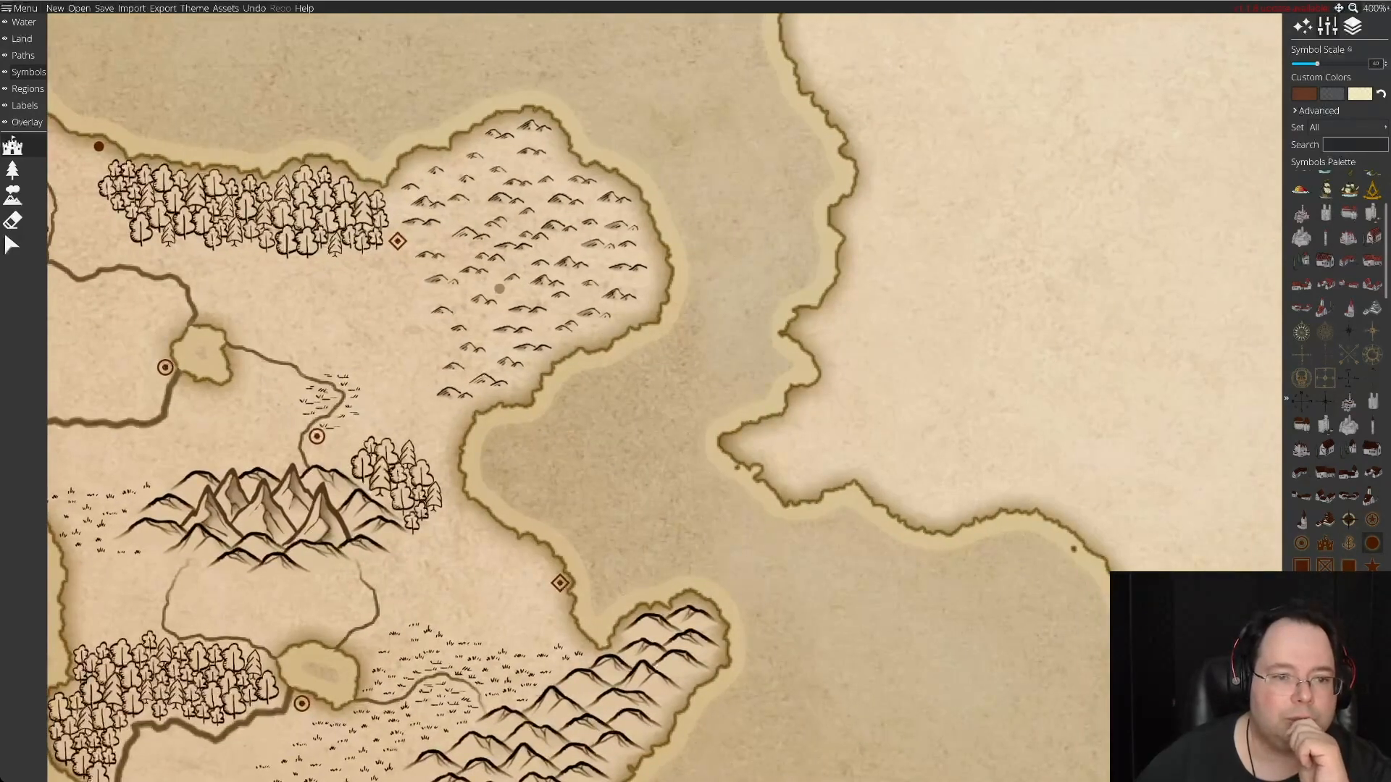
click(538, 295)
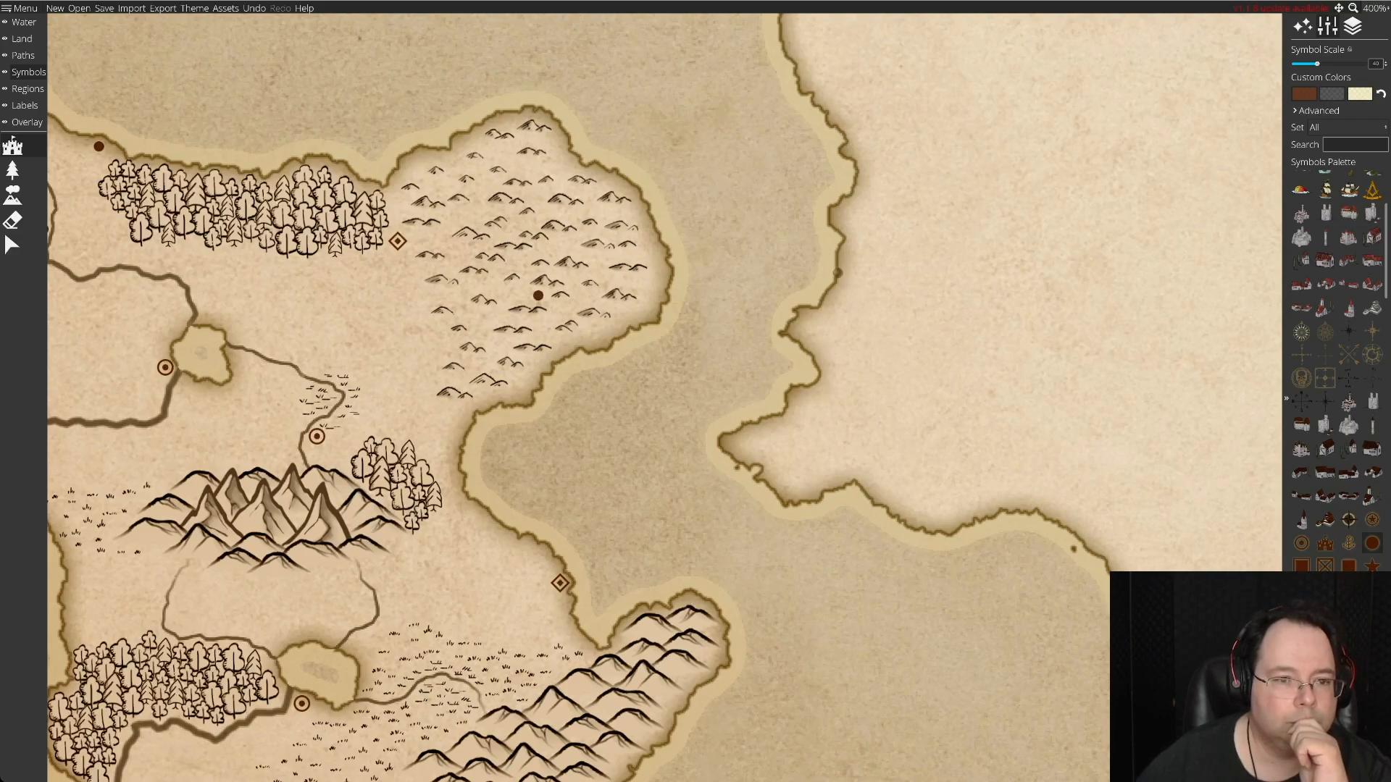
Place a solid-dot symbol on the west coast, southwest of the central mountains beside the small patch of grassland.
key(Down)
key(Left)
key(Left)
key(Left)
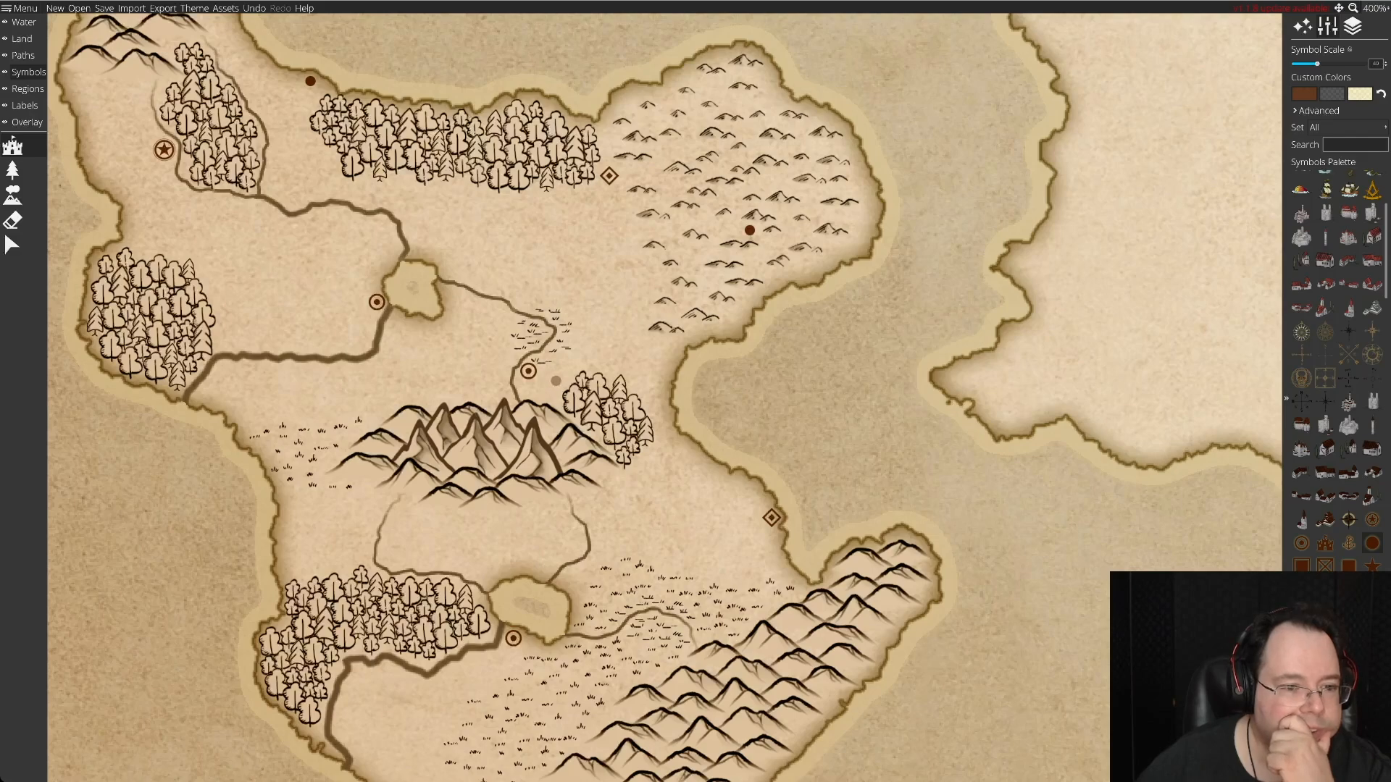
click(287, 491)
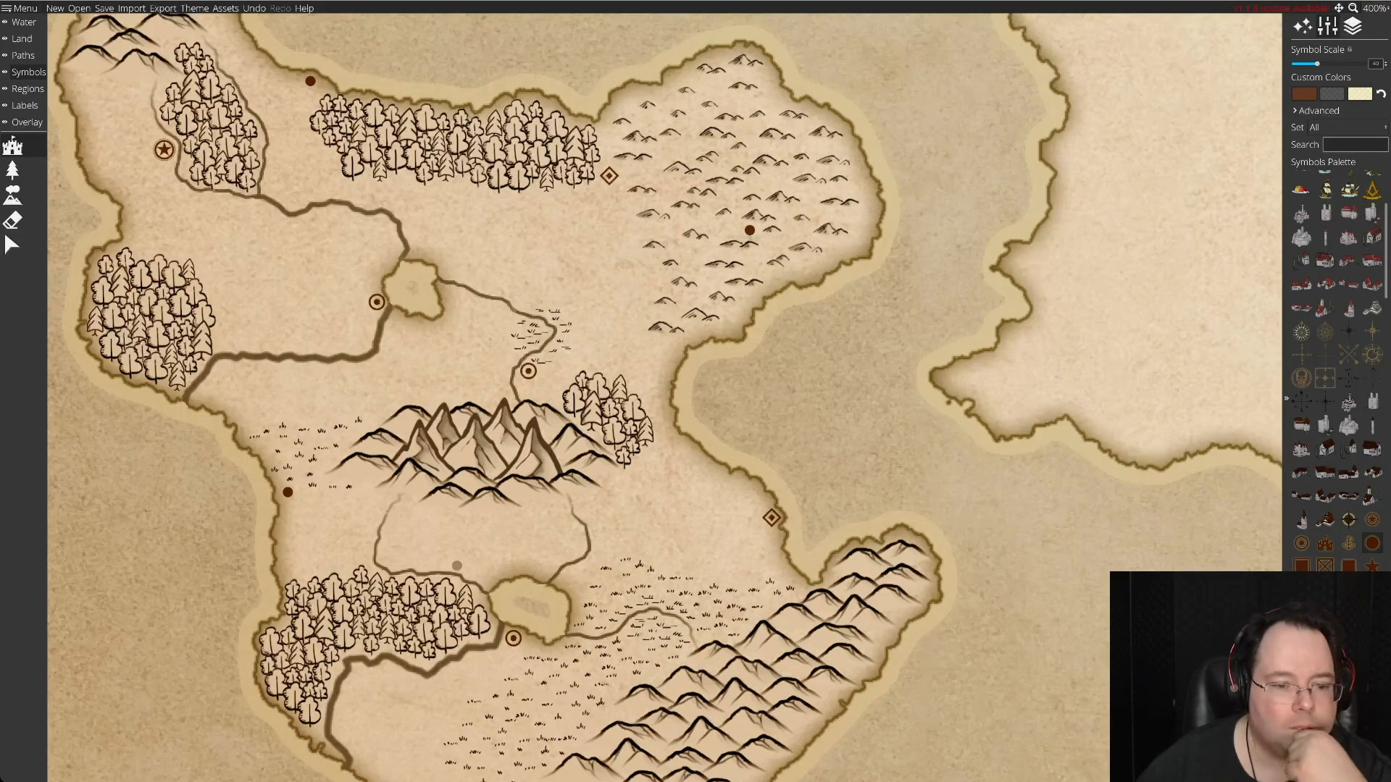
Place solid-dot symbols at the eastern end of the southern river by the mountain range and on the south coast west of that range.
drag(518, 570, 520, 412)
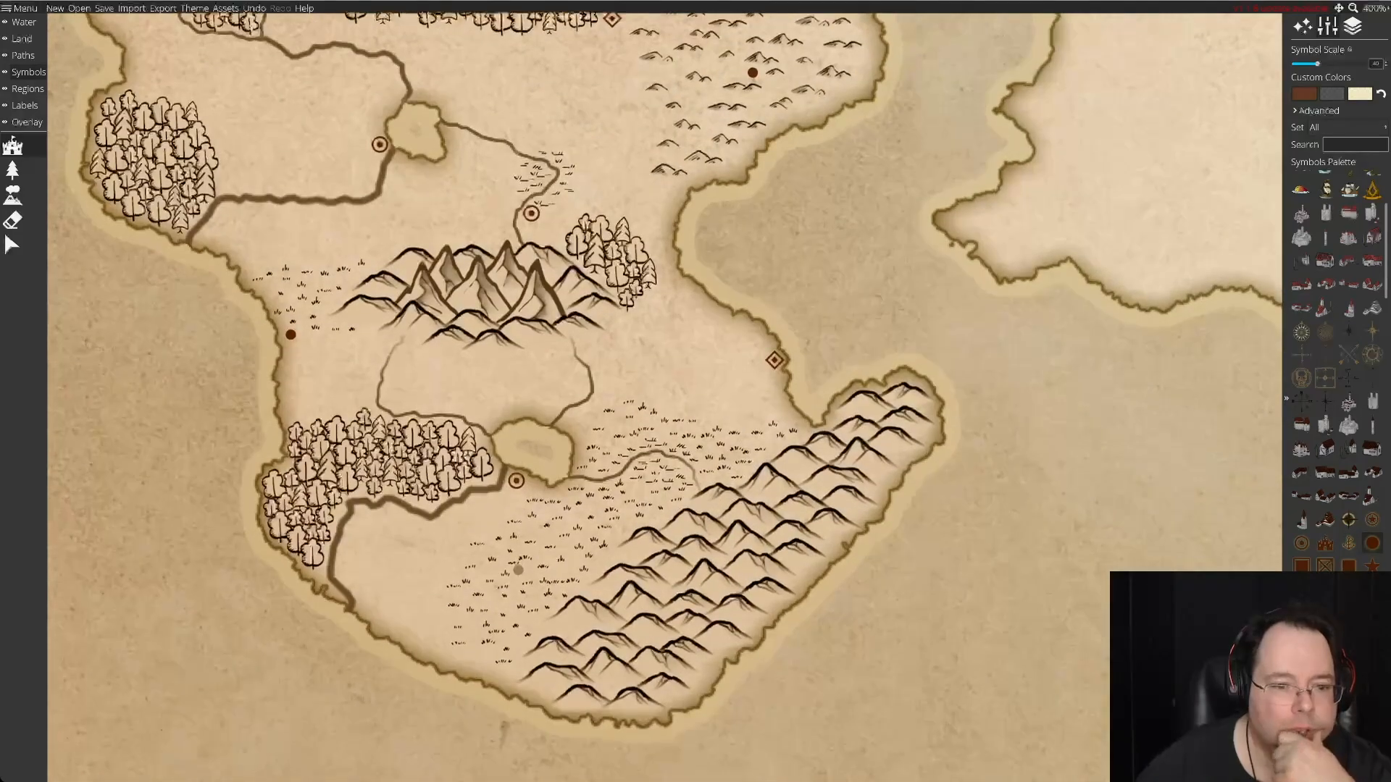
drag(518, 570, 518, 480)
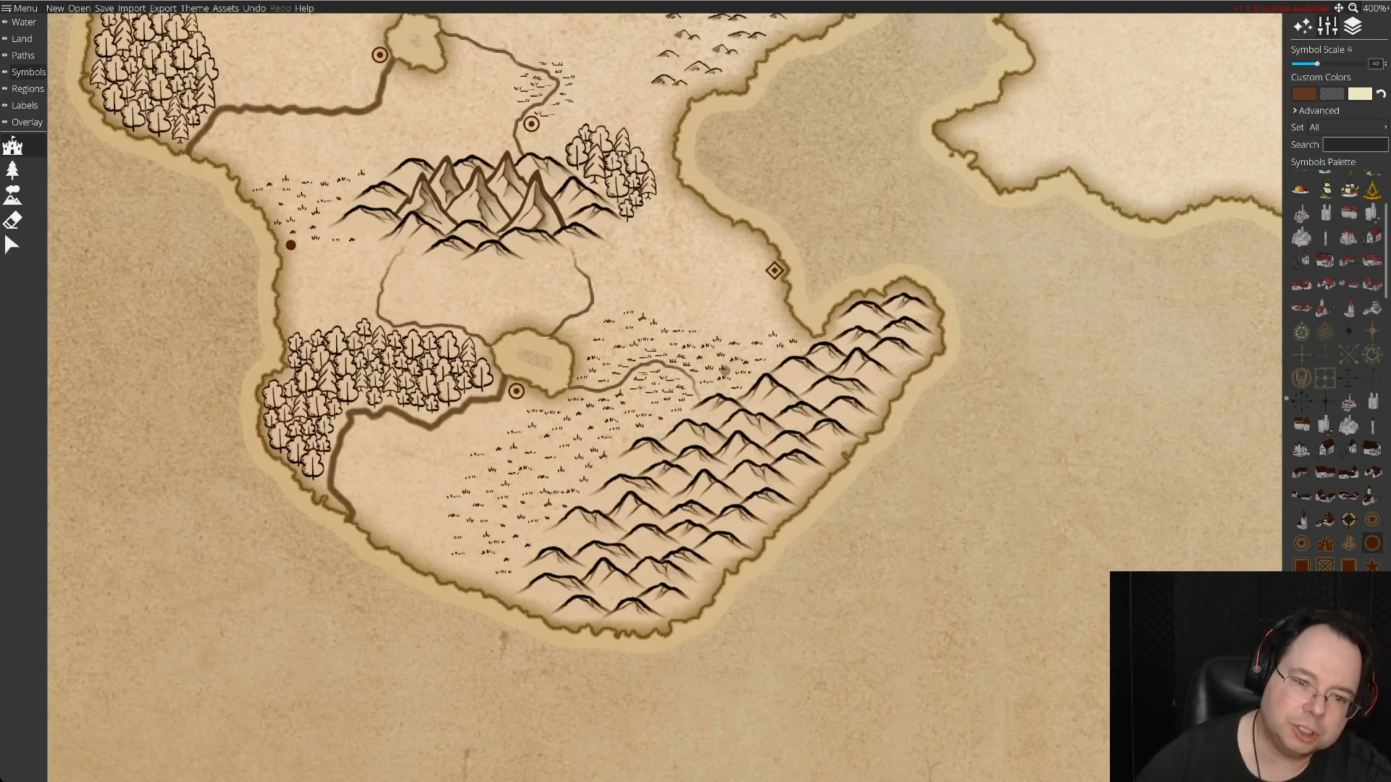
click(703, 389)
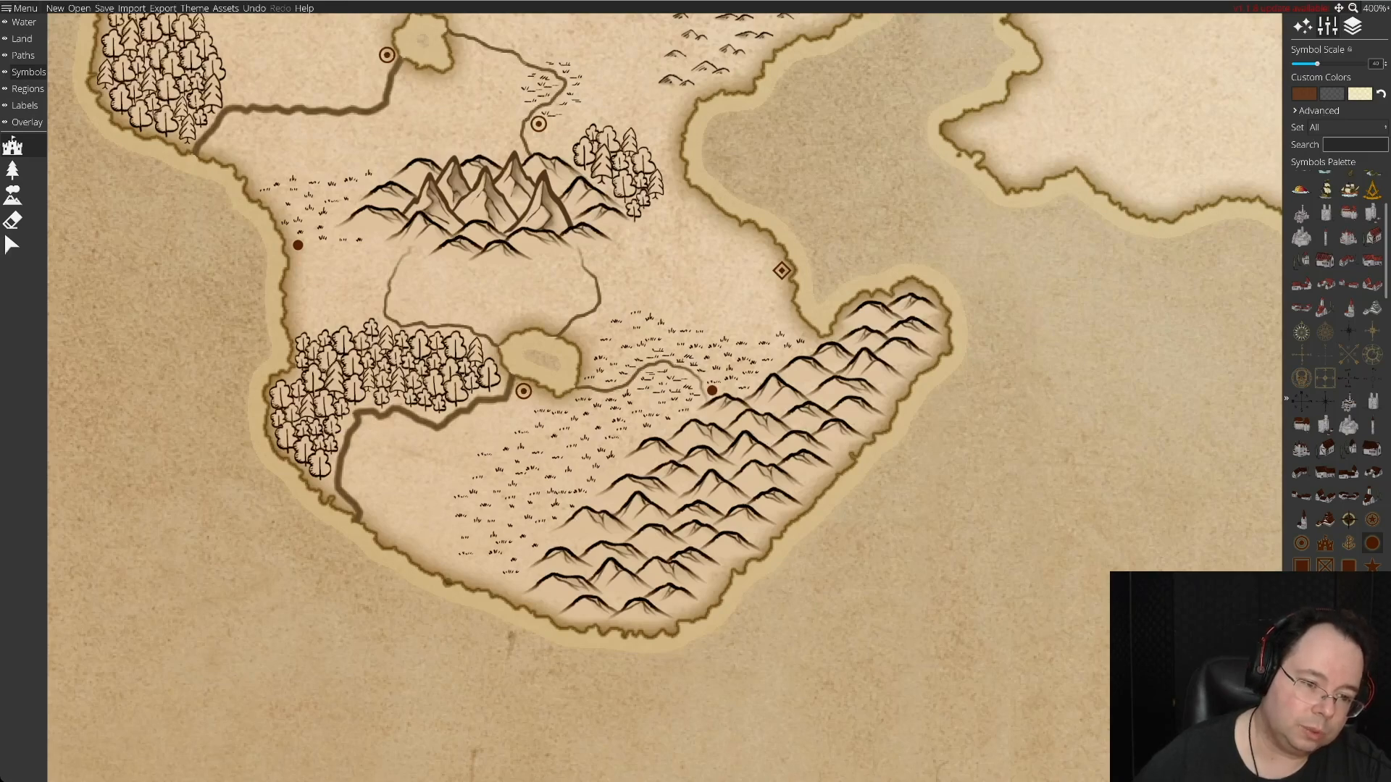
click(476, 577)
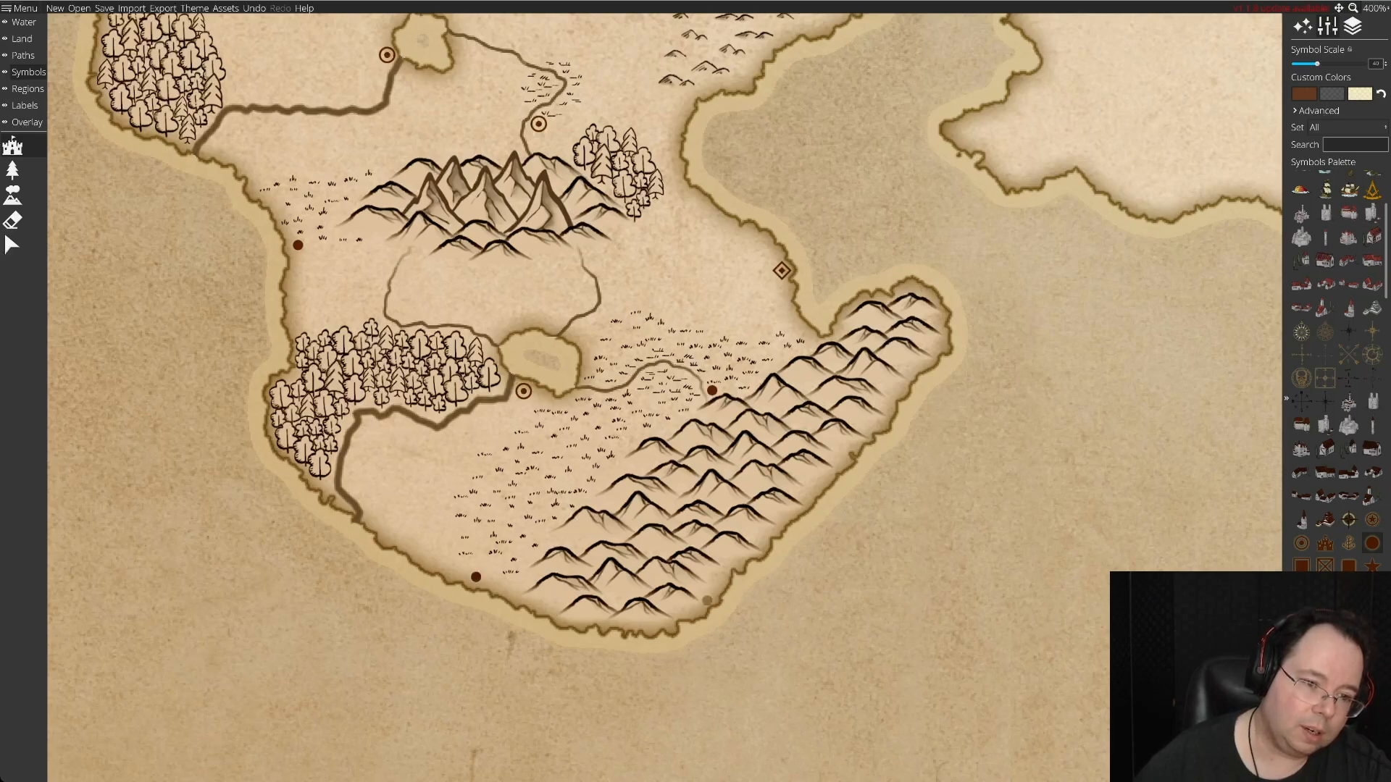
Examine how settlements and dashed roads are laid out on the populated island, then return to the southwestern island.
key(Up)
key(Up)
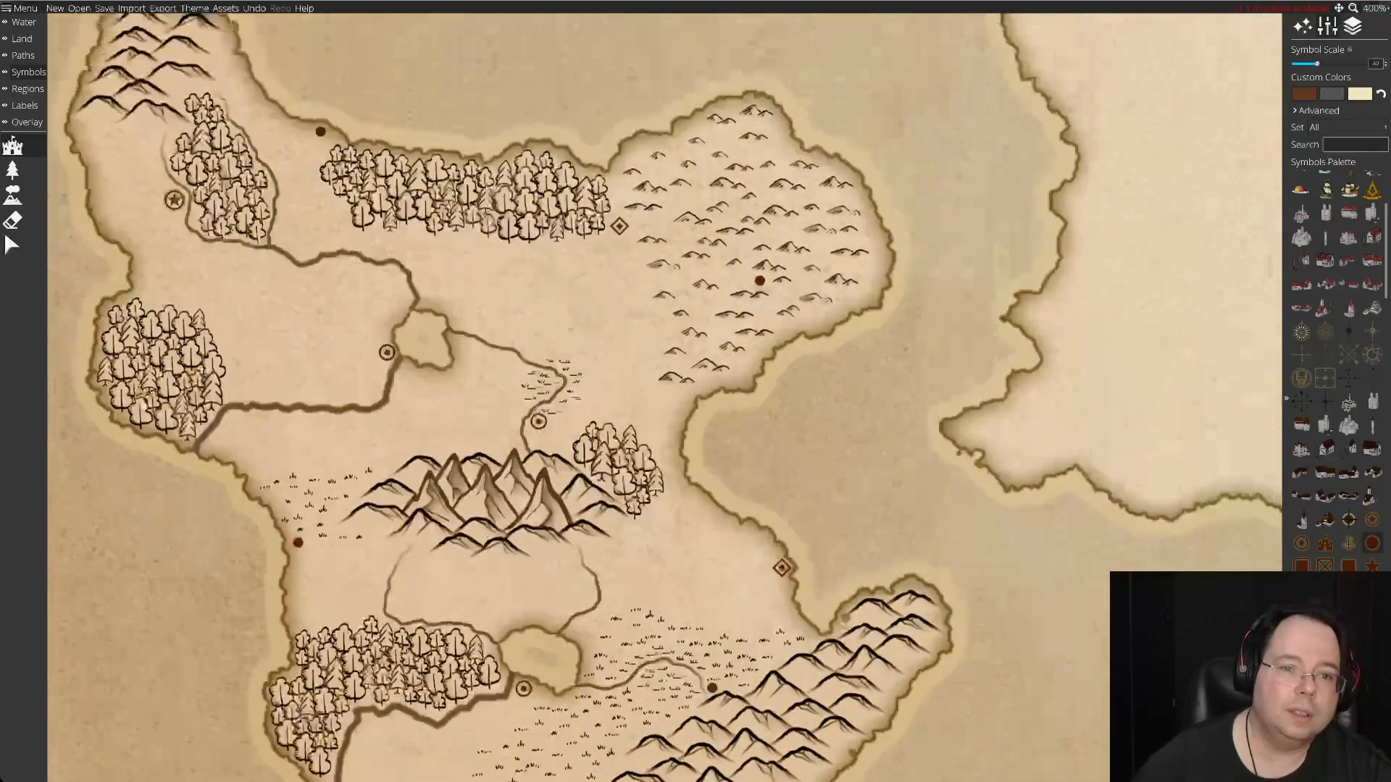
key(Right)
key(Up)
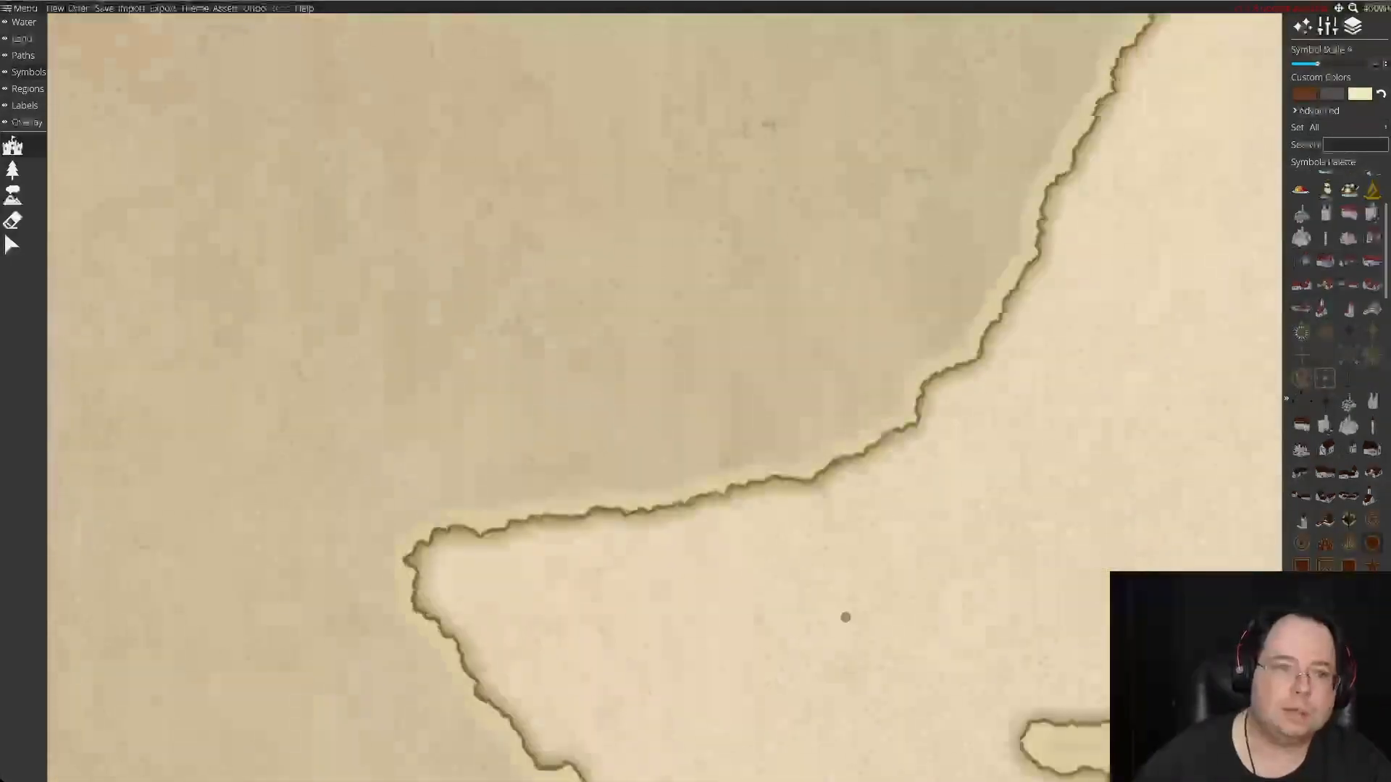
key(Right)
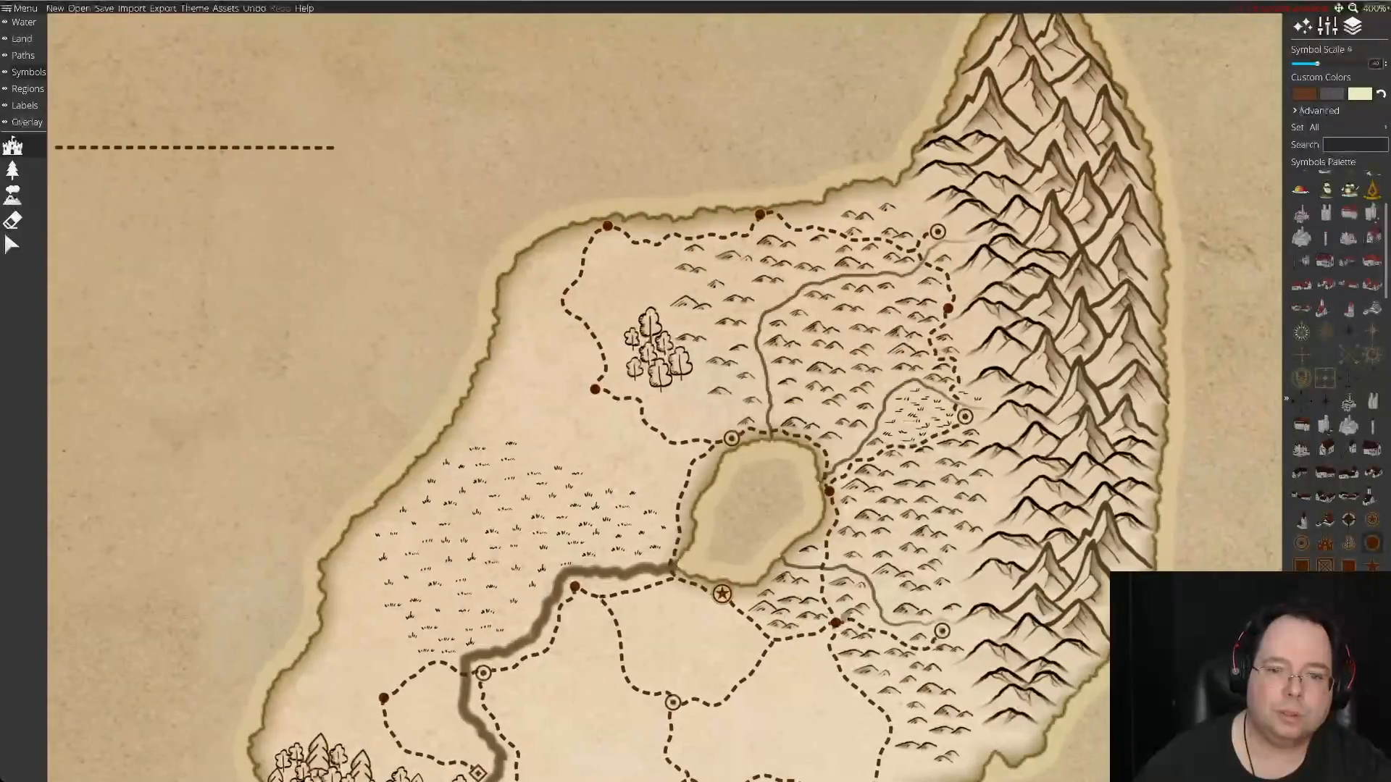
key(Right)
key(Down)
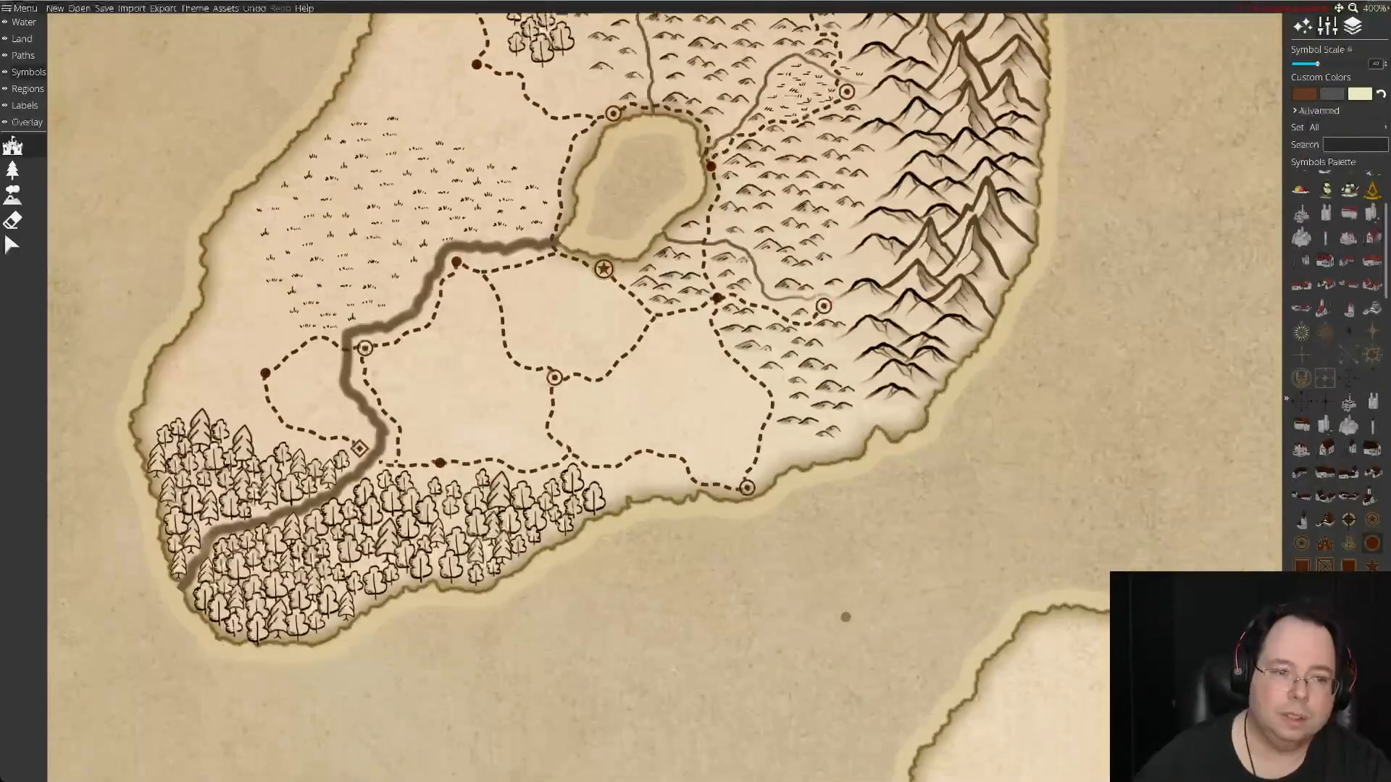
key(Down)
key(Left)
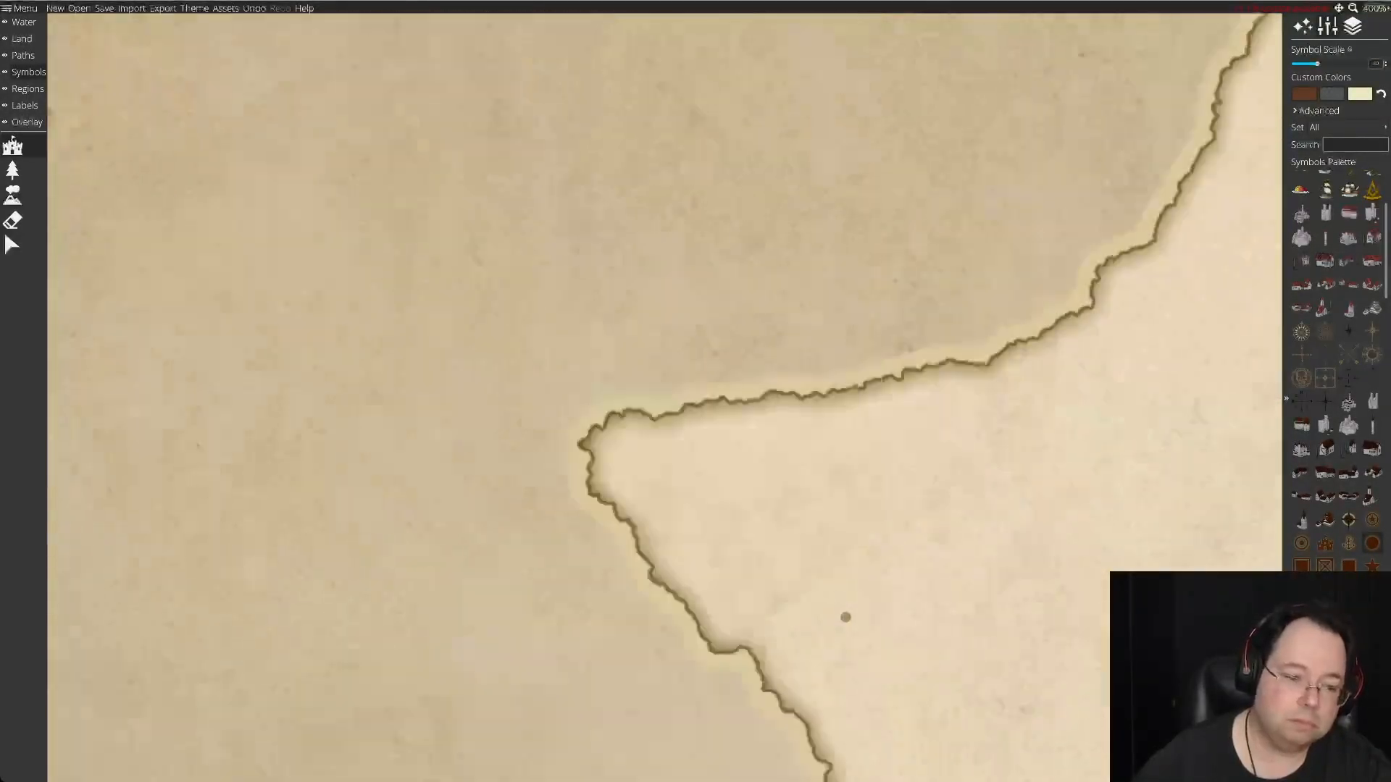
key(Down)
key(Left)
key(Down)
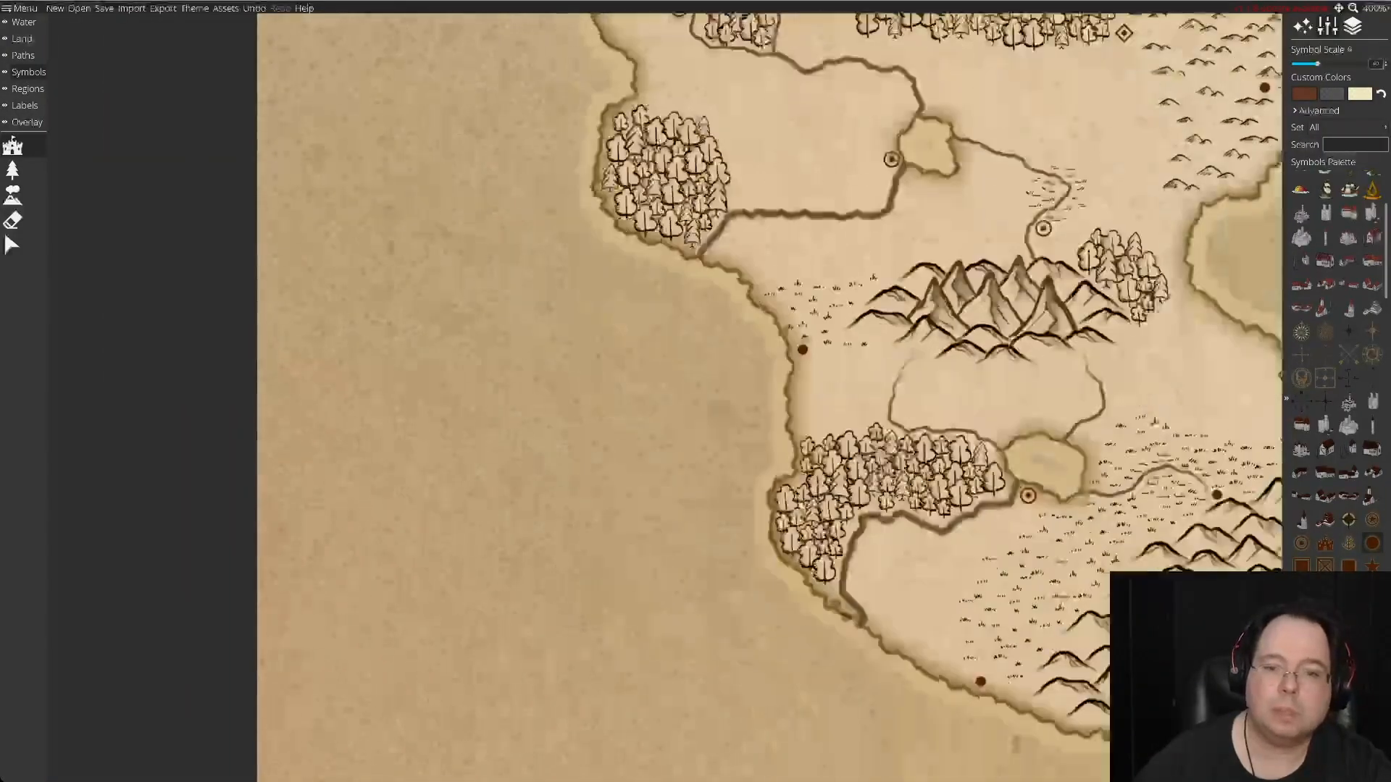
key(Right)
key(Right)
key(Up)
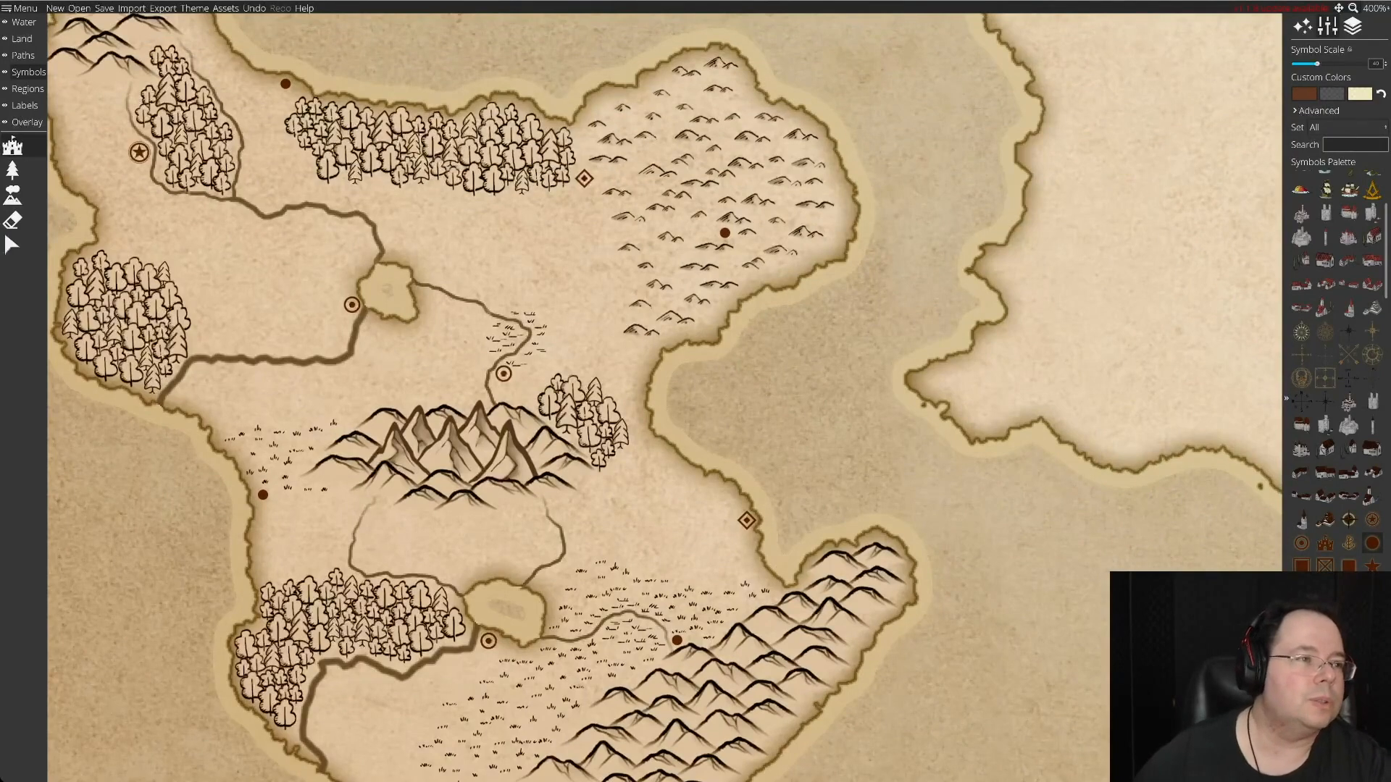
Choose the path drawing tool with the dashed style and draw a test line just below the sample dashed line in the open sea.
click(15, 55)
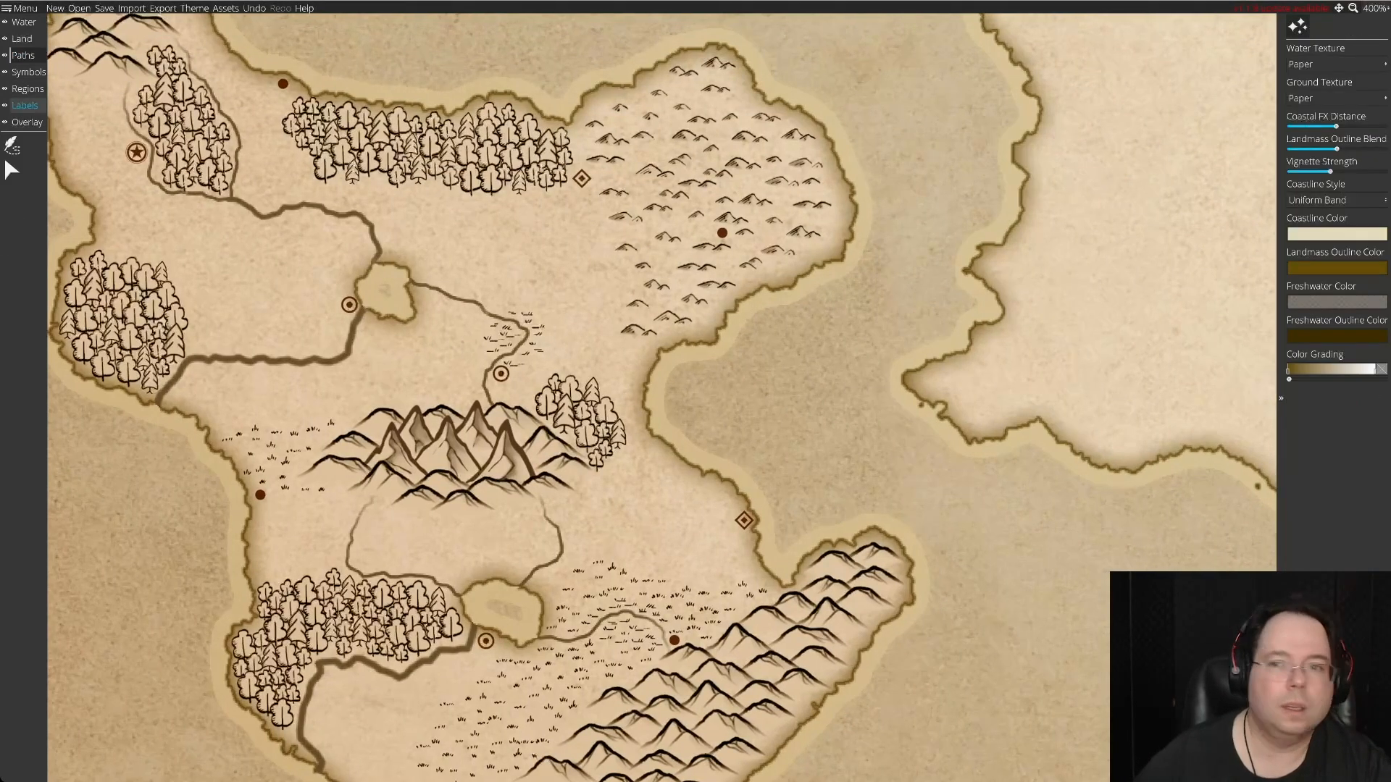
click(12, 145)
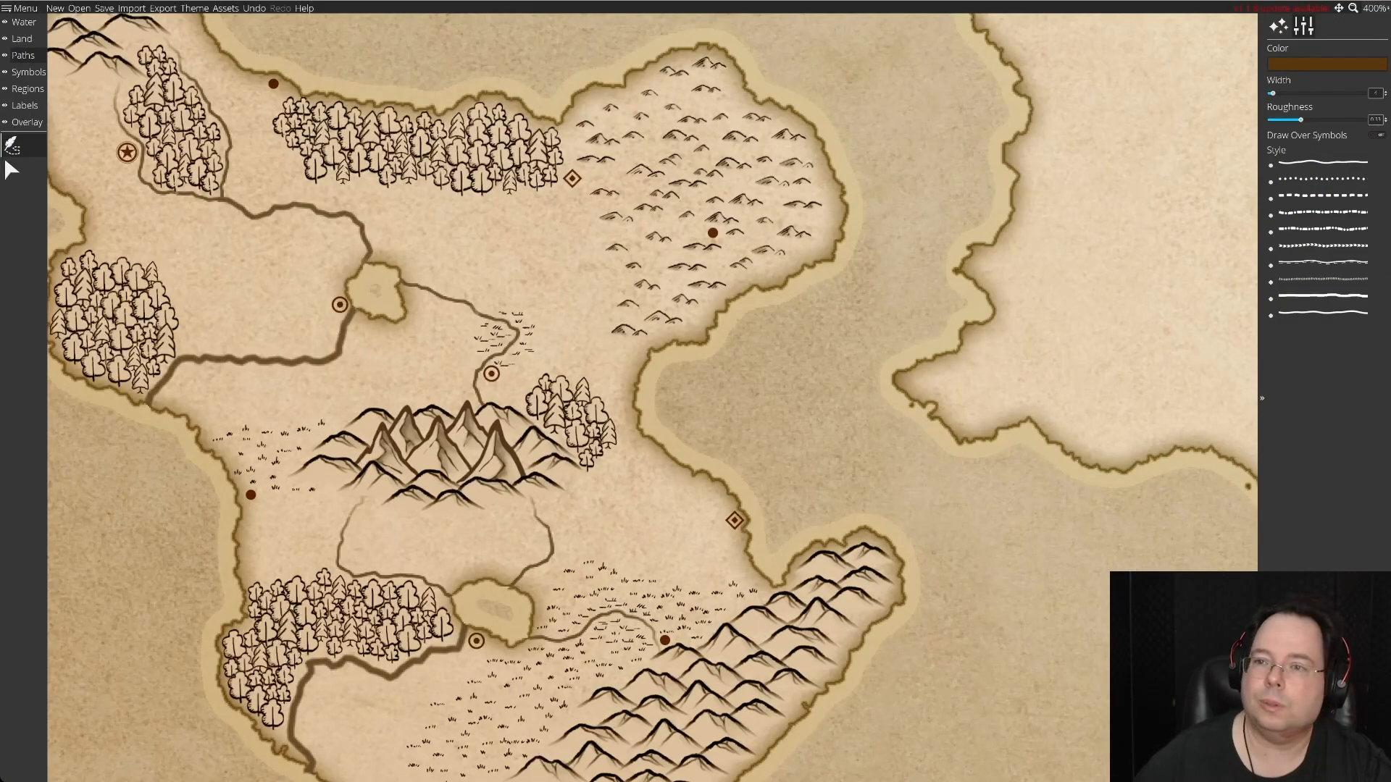
key(Up)
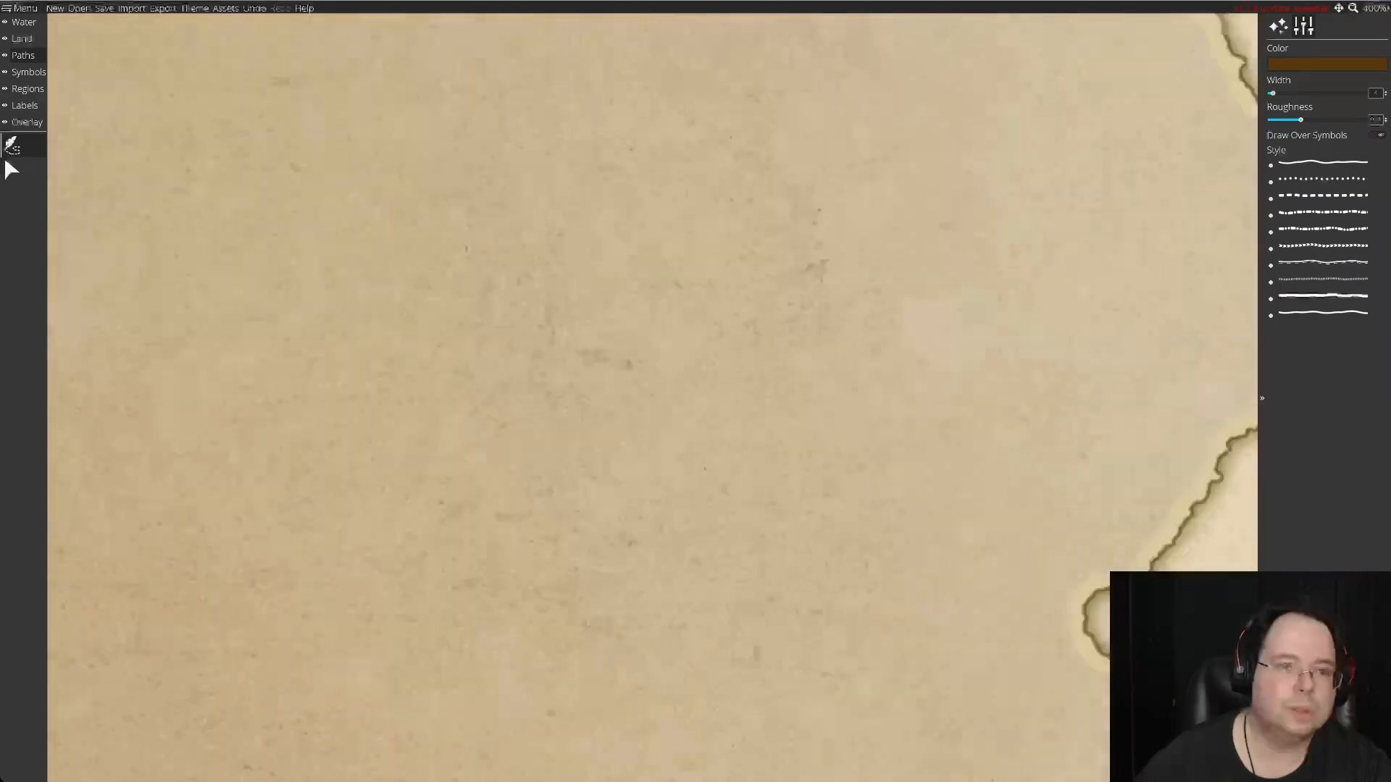
key(Up)
key(Right)
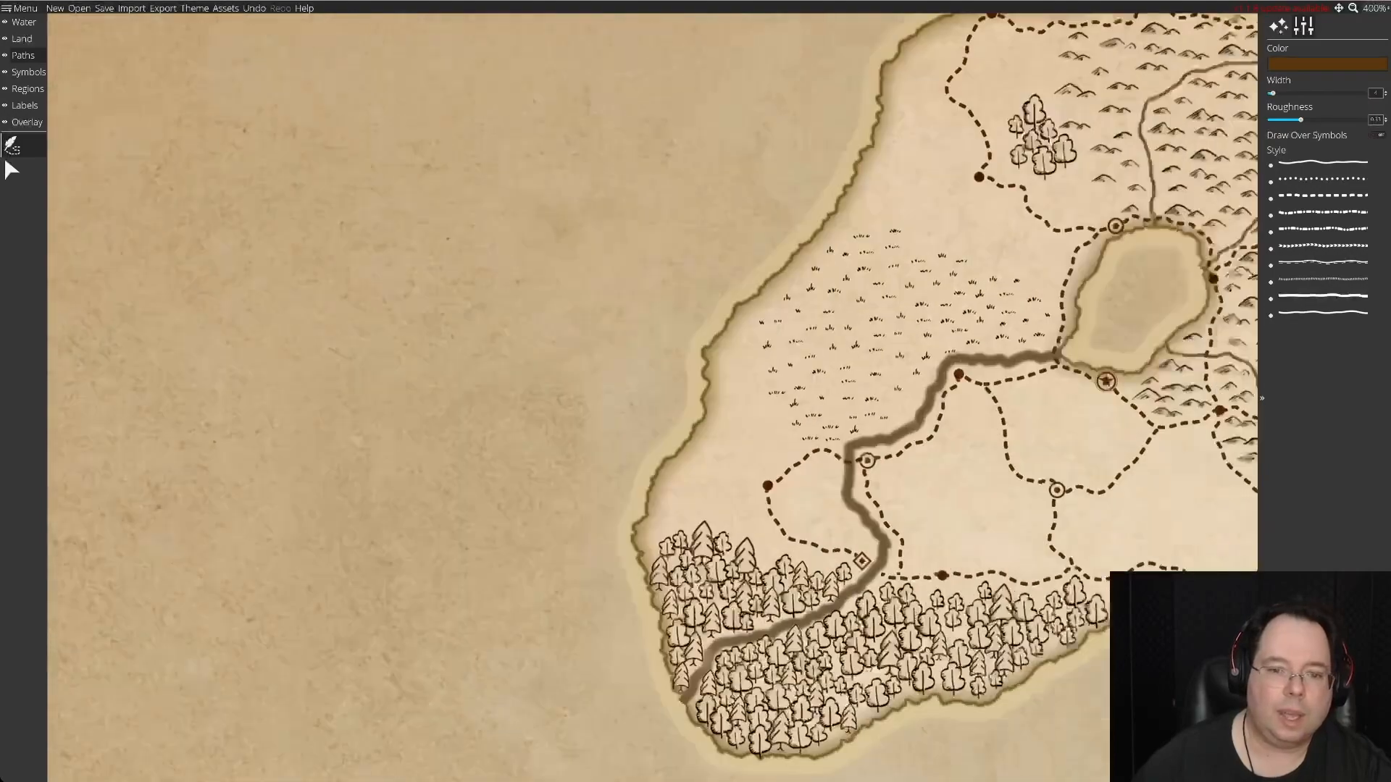
key(Up)
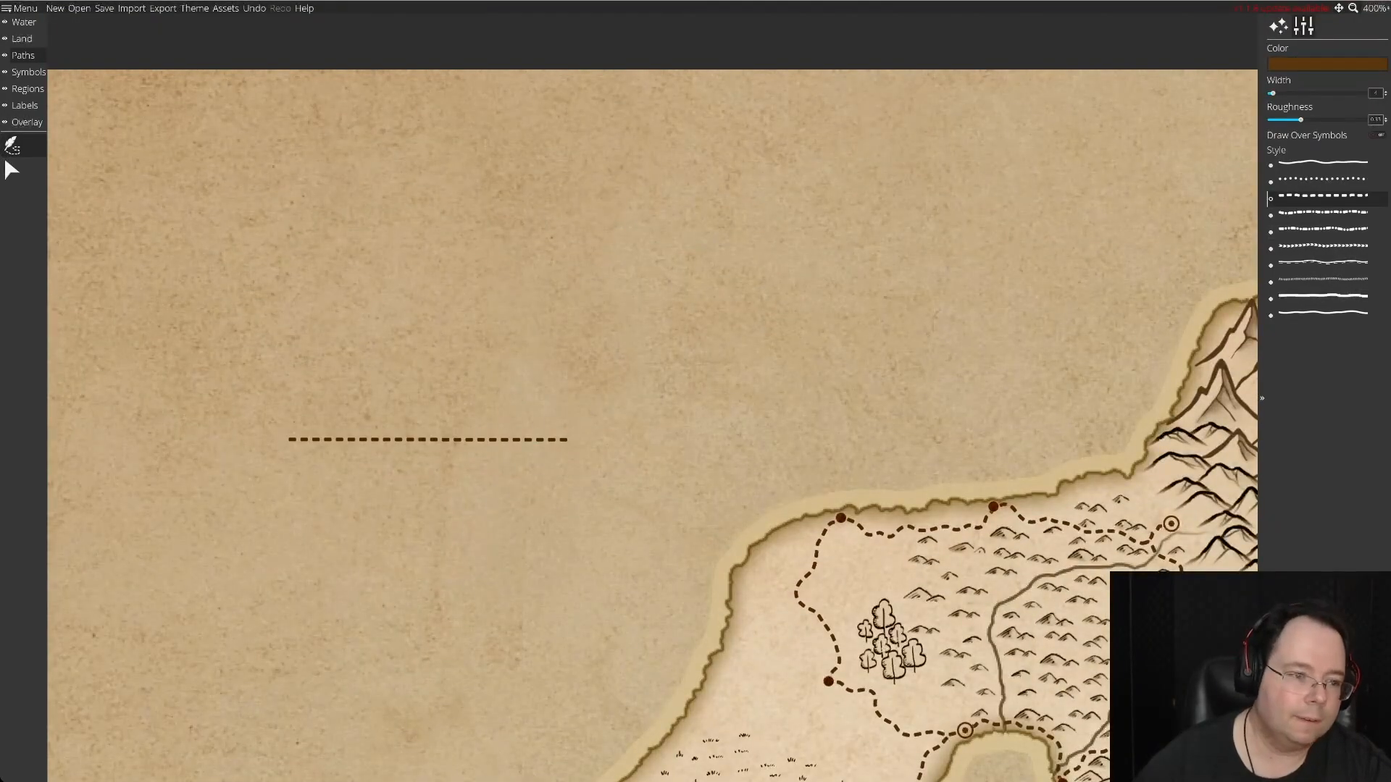
click(290, 466)
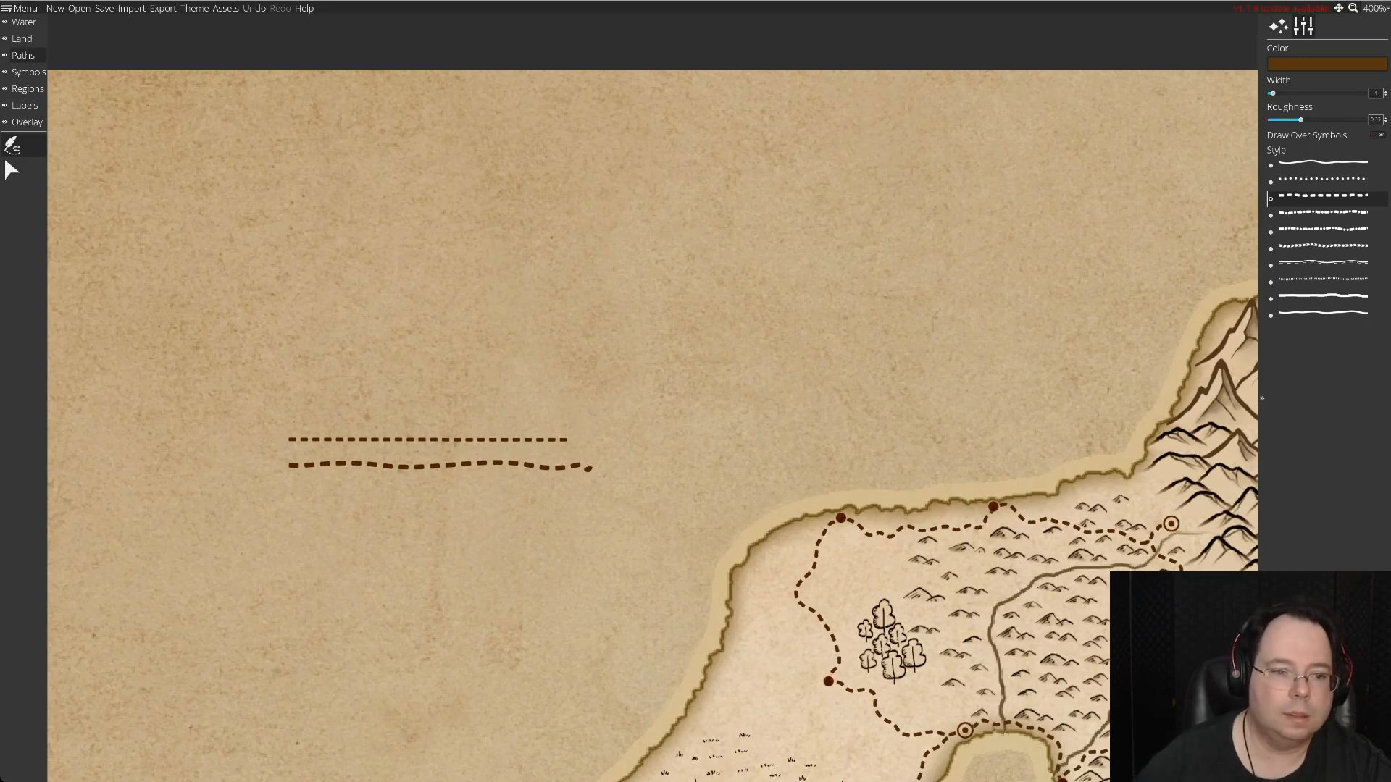
Select the dashed test line and reduce its width.
click(12, 170)
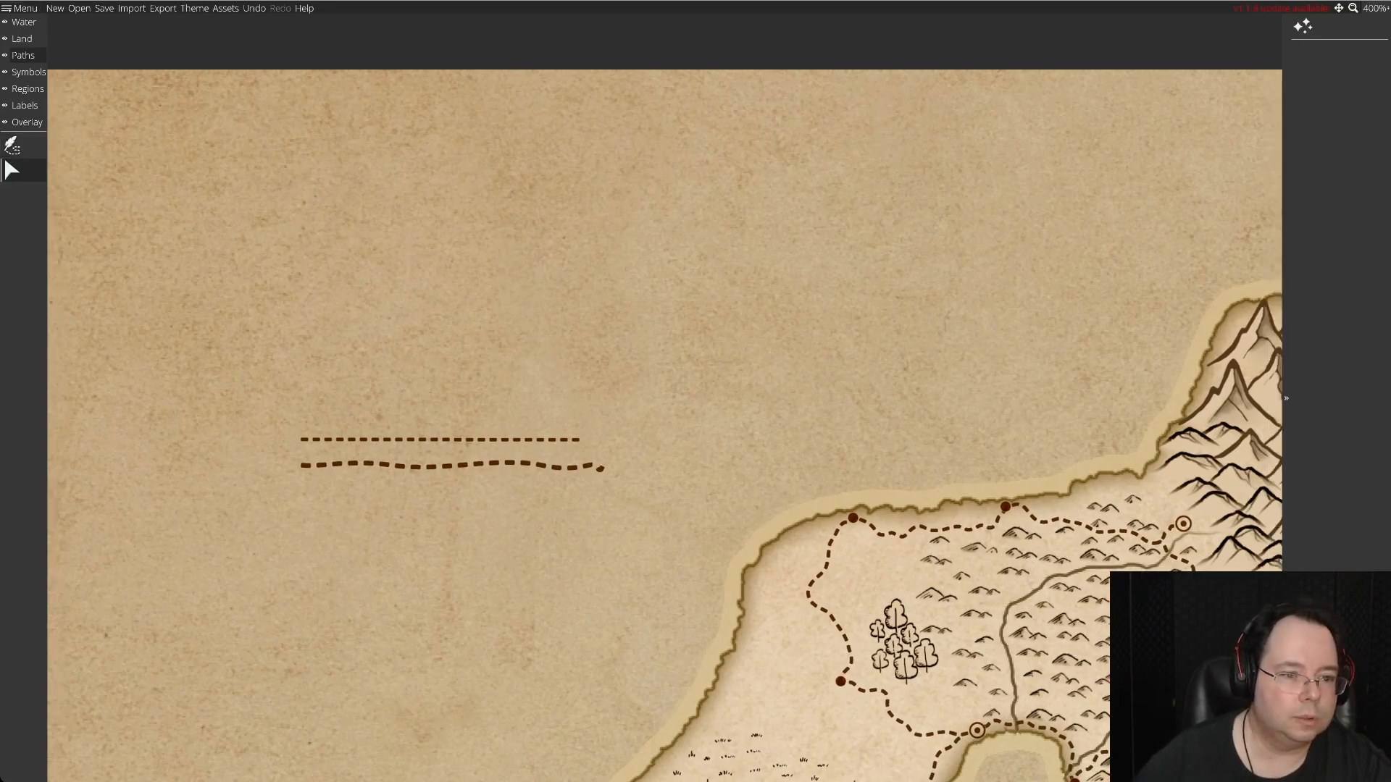
click(449, 466)
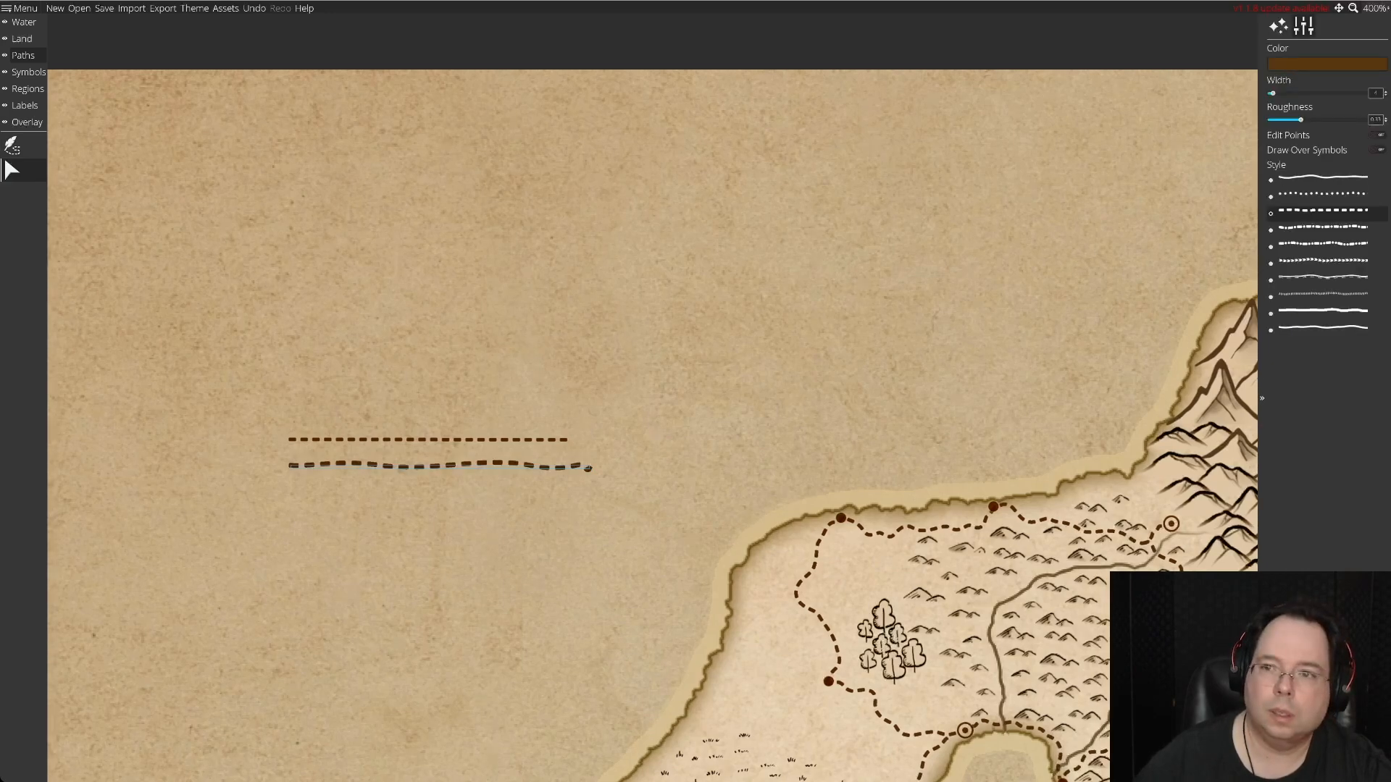
click(1386, 95)
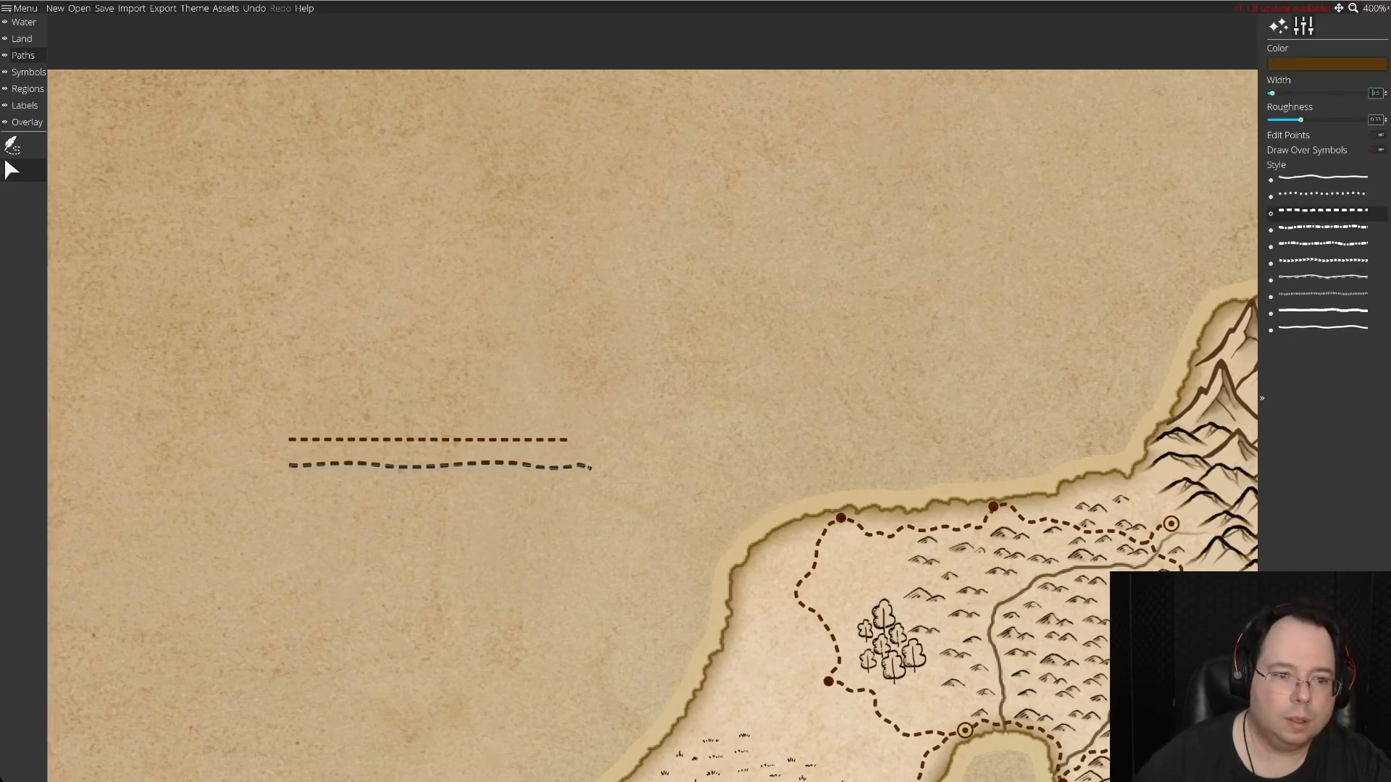
Remove the roughness from the dashed test line and fine-tune its width against the sample dashed line above it.
click(1386, 95)
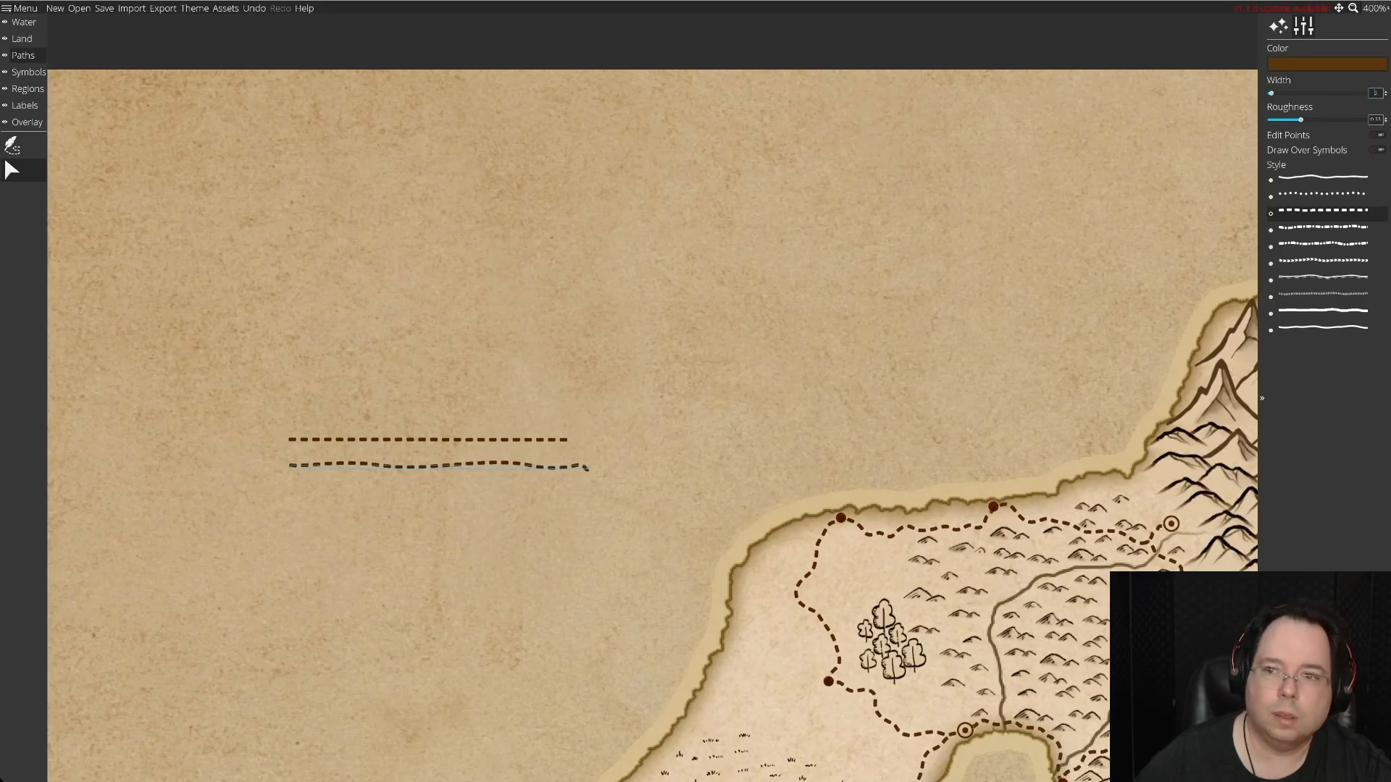
drag(1300, 120, 1268, 120)
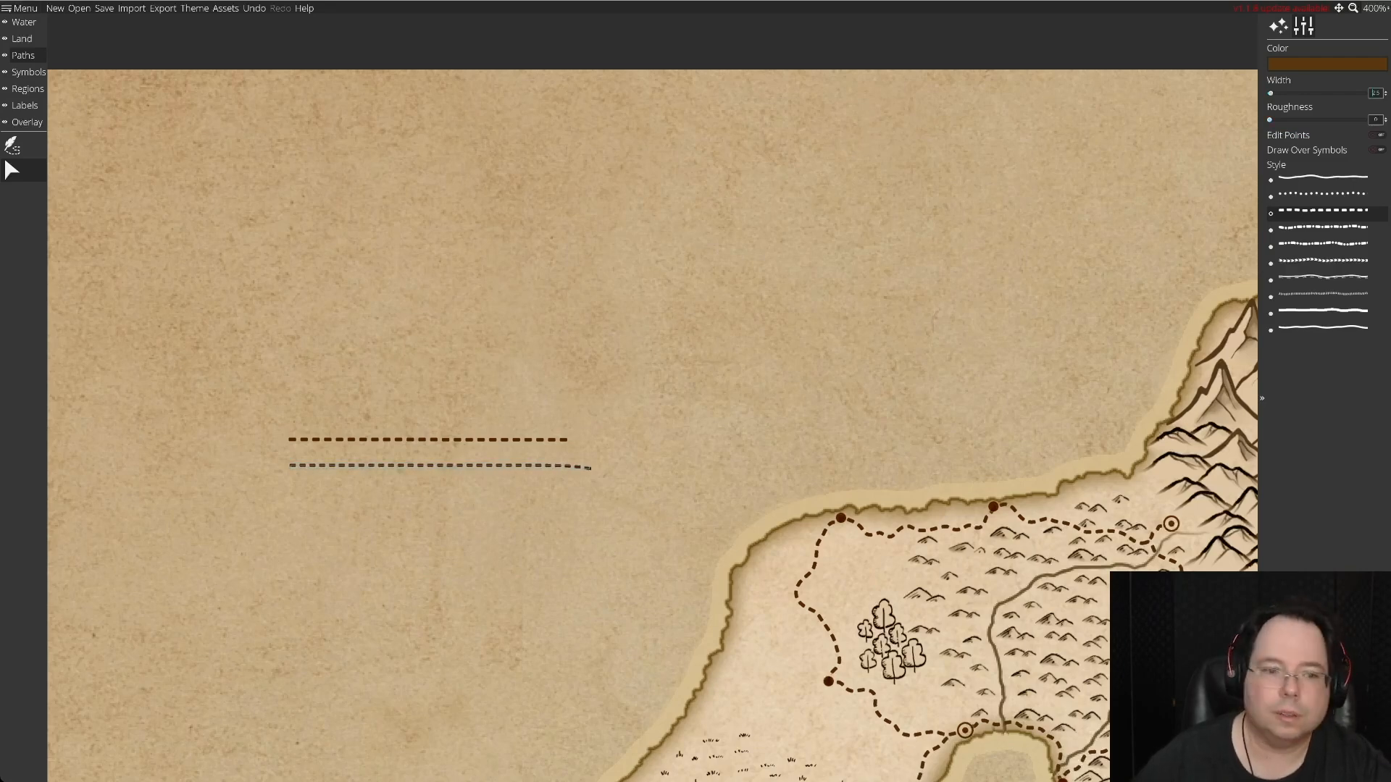
click(1385, 95)
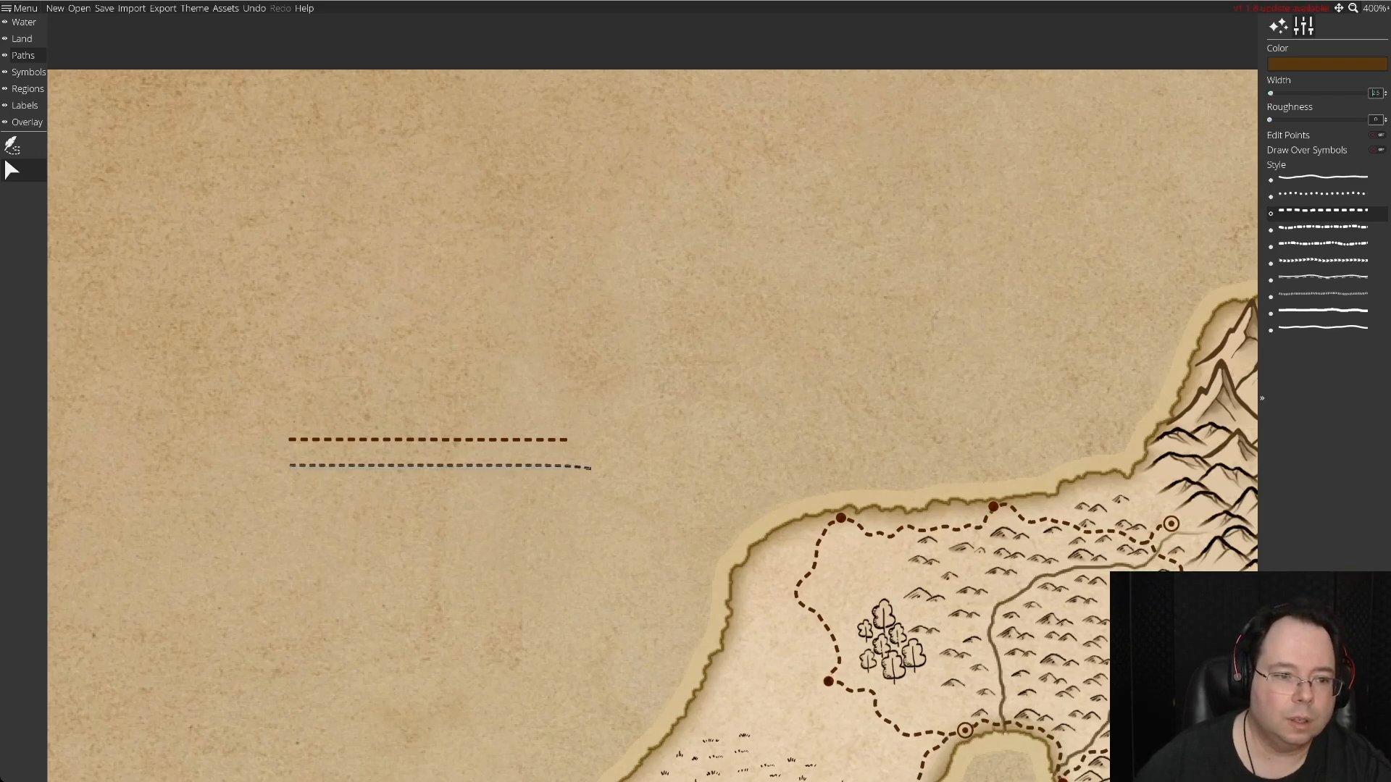
click(1385, 90)
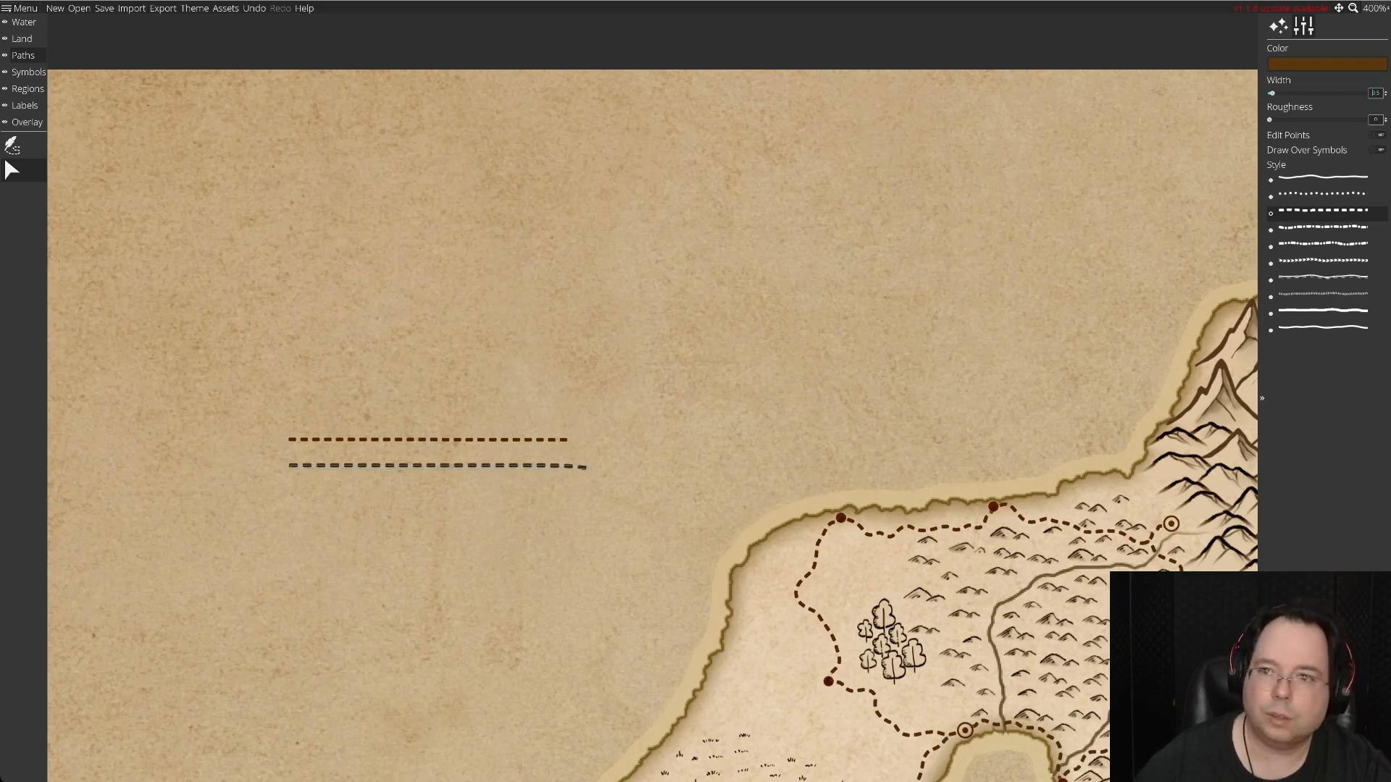
click(1385, 90)
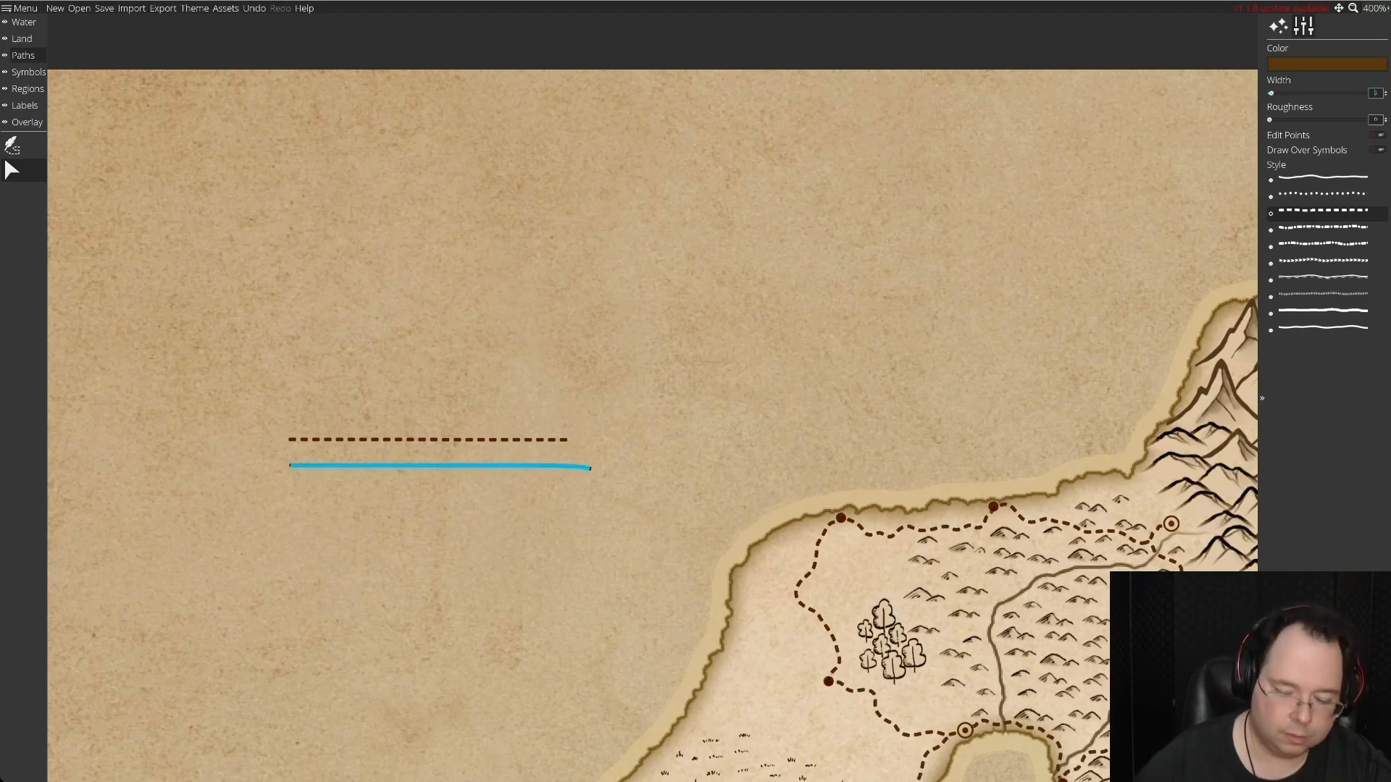
Delete the test line, return to the southwestern island and raise the roughness of the dashed path drawing tool.
key(Delete)
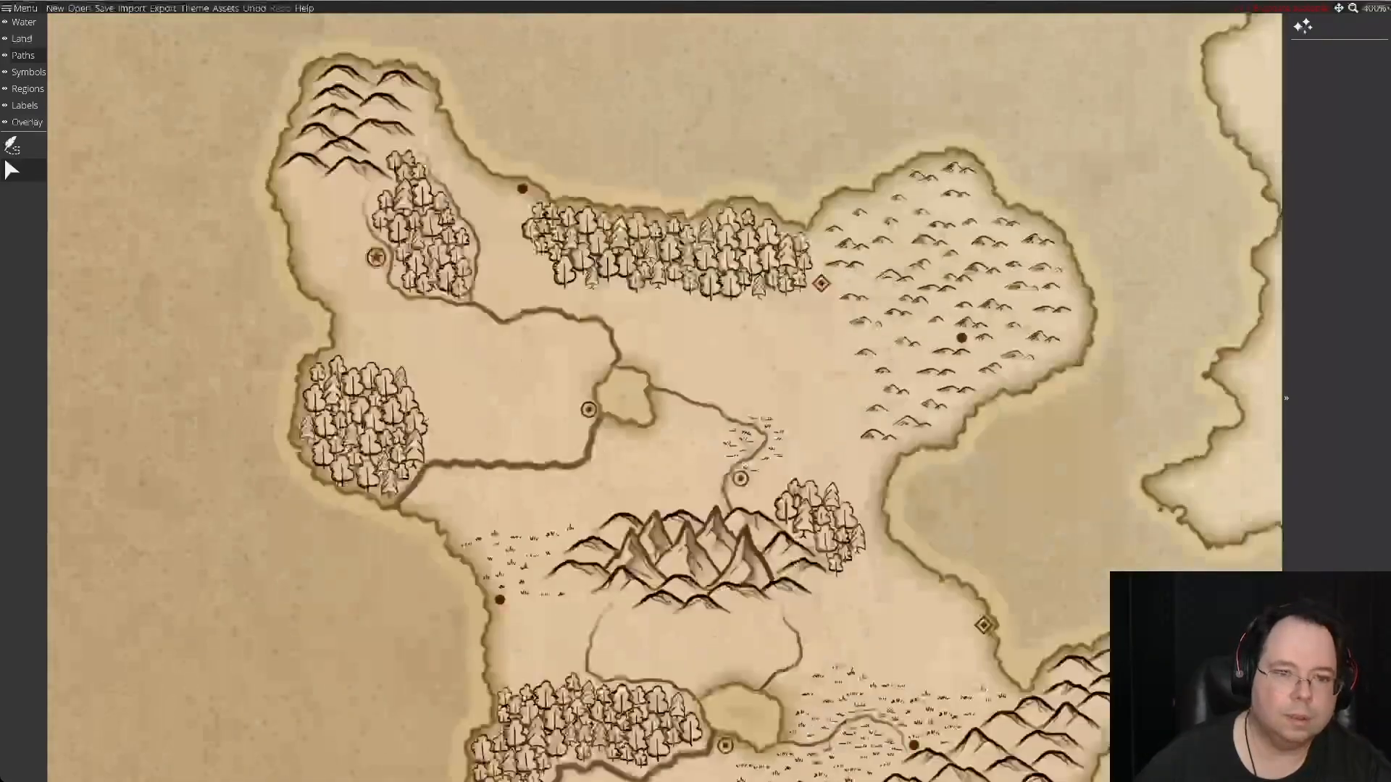
scroll(664, 397, down, 5)
scroll(663, 397, up, 5)
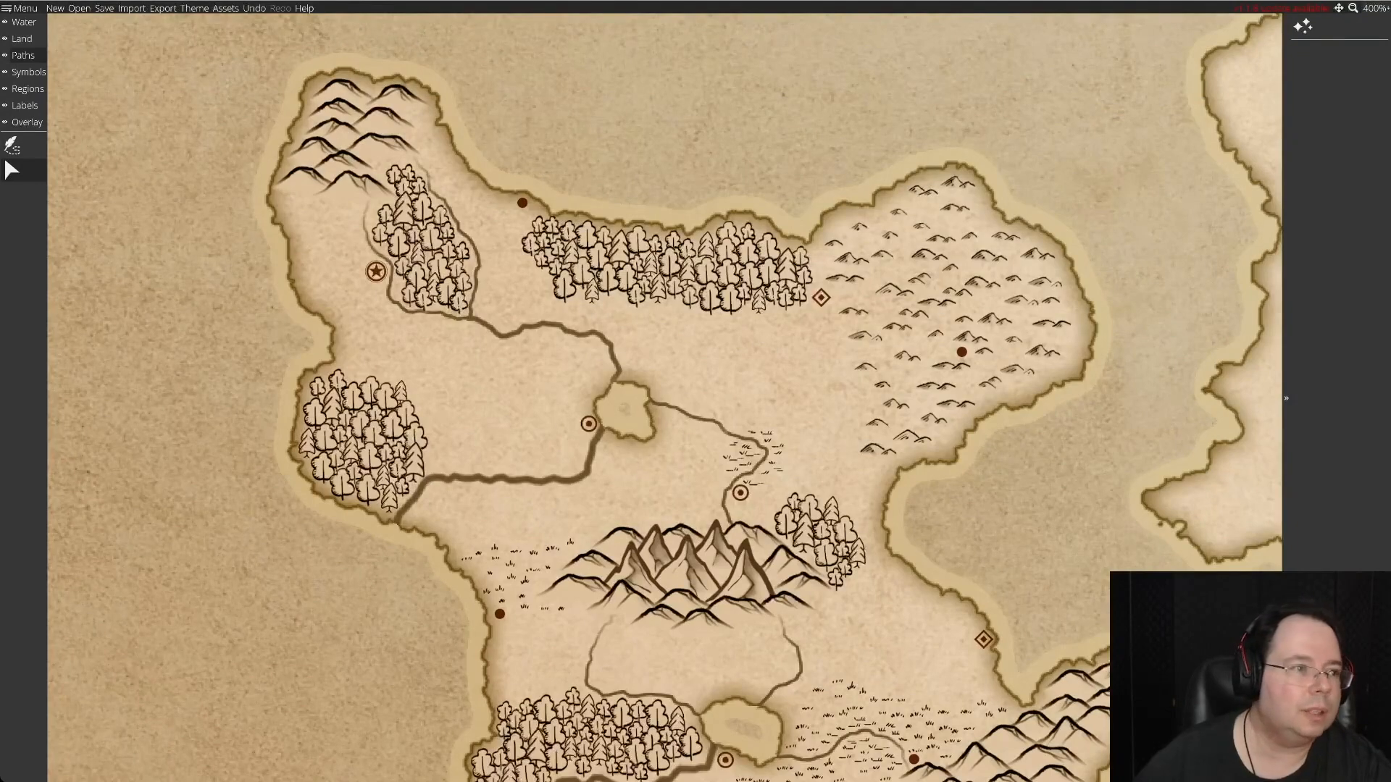
click(13, 146)
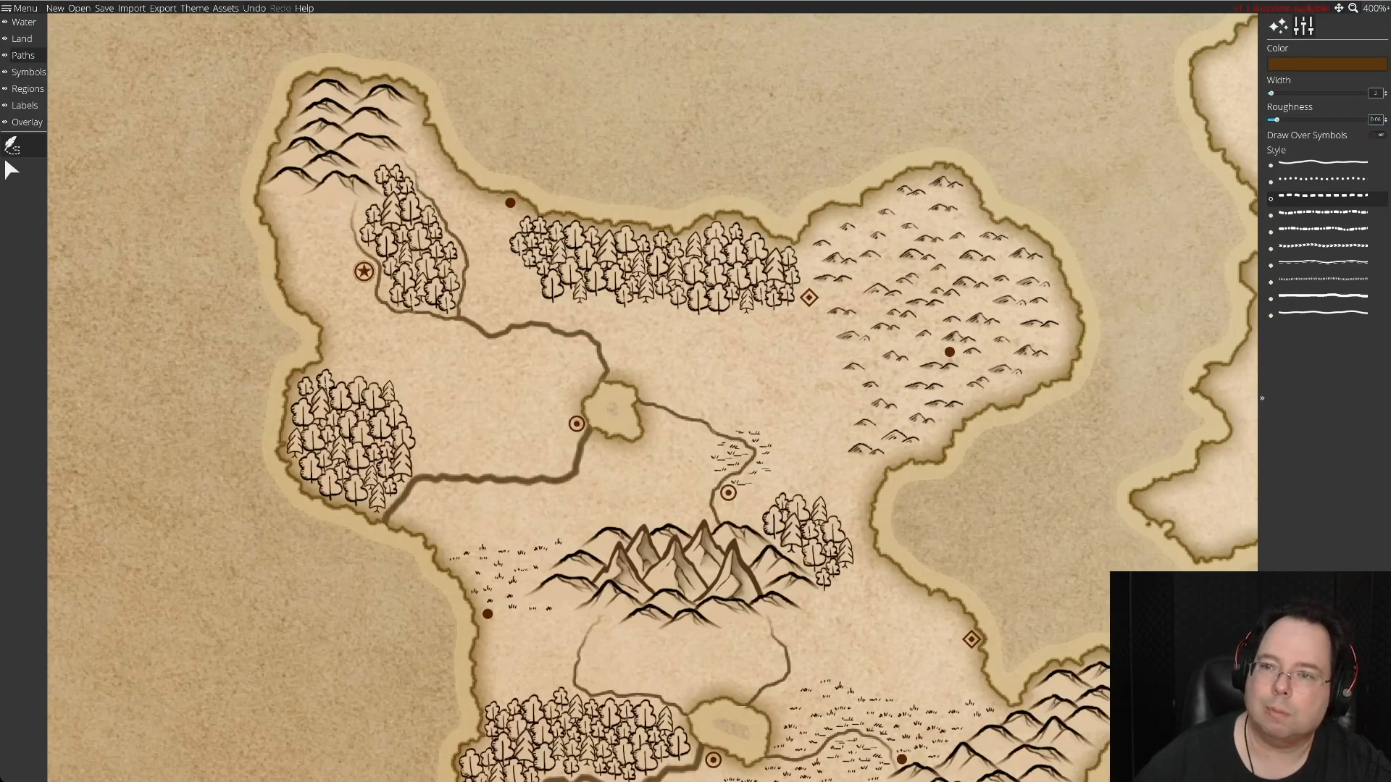
drag(1276, 120, 1299, 120)
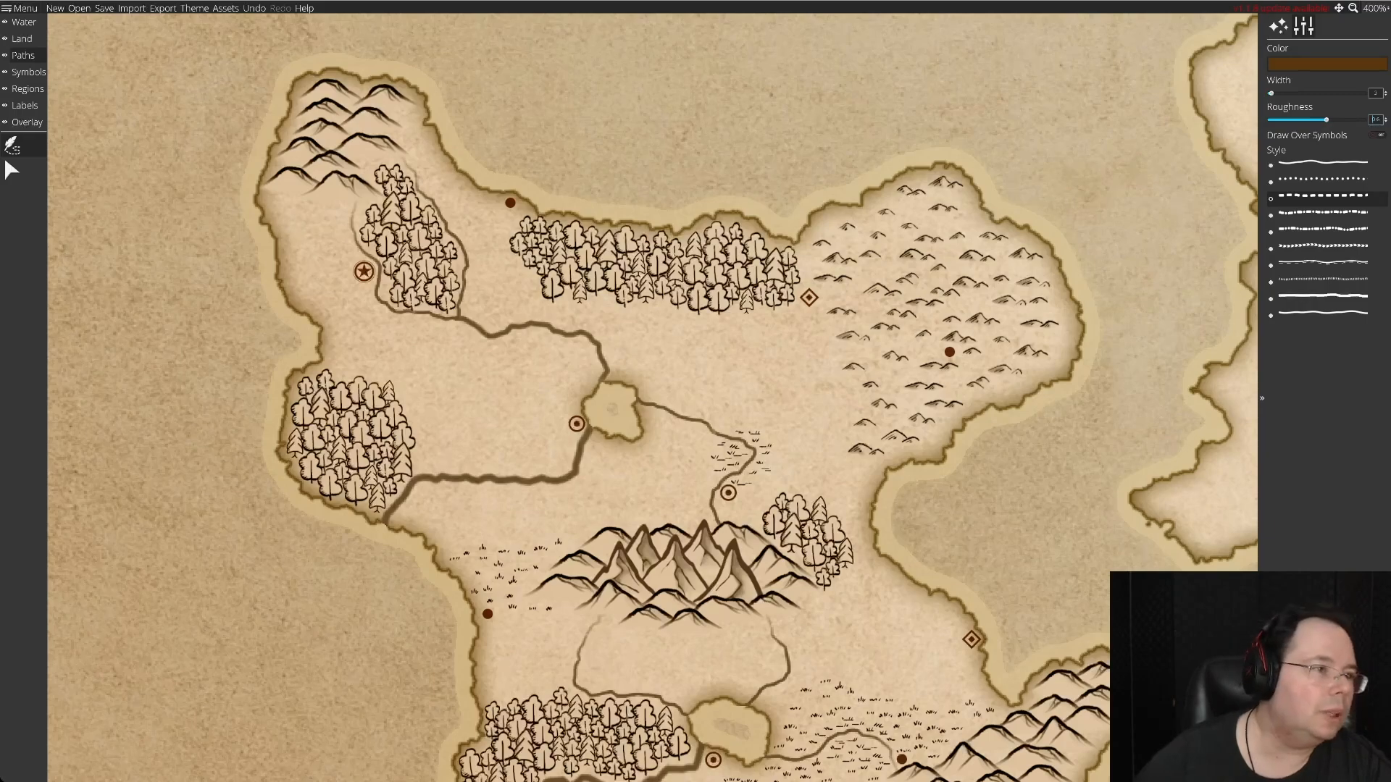
Look through the mountain symbols by trying several of them, including at a larger symbol scale.
click(28, 72)
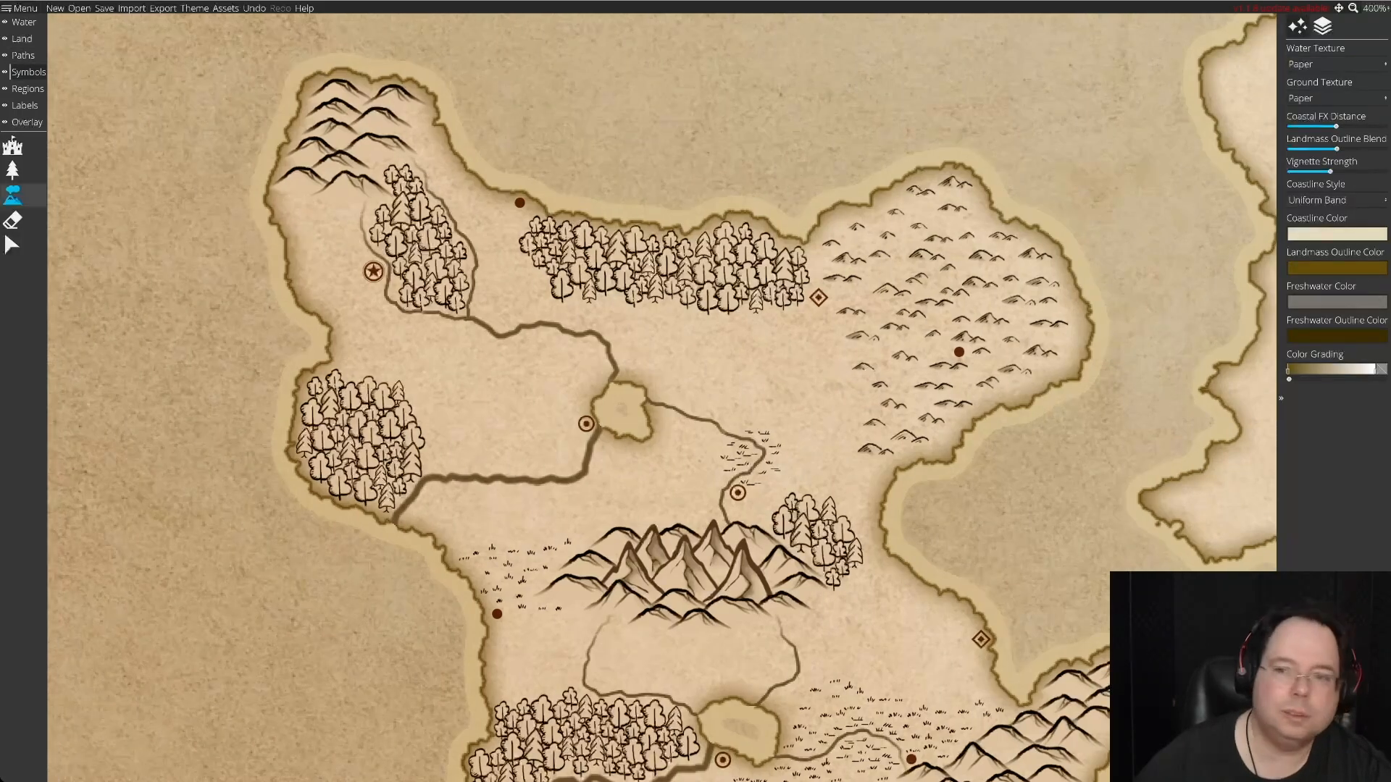
click(12, 194)
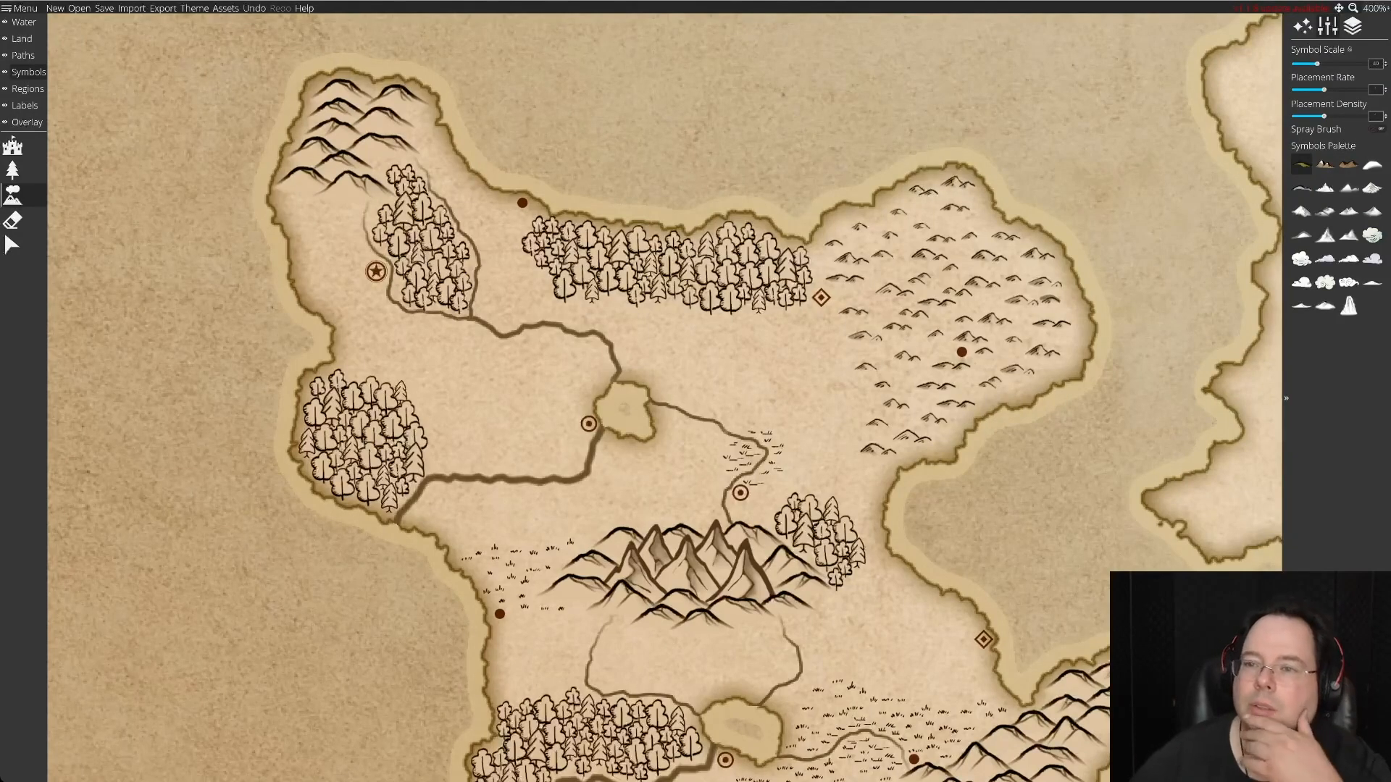
click(1348, 165)
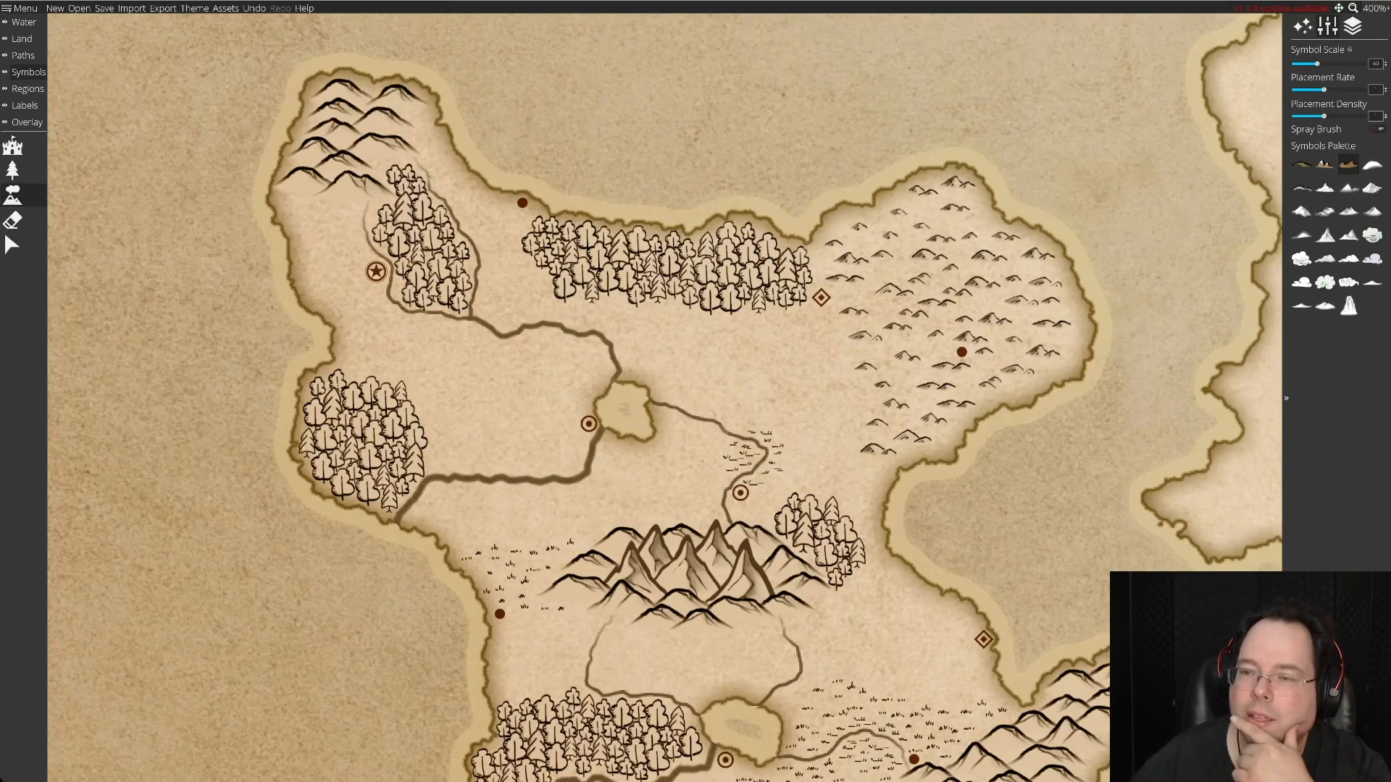
click(1300, 187)
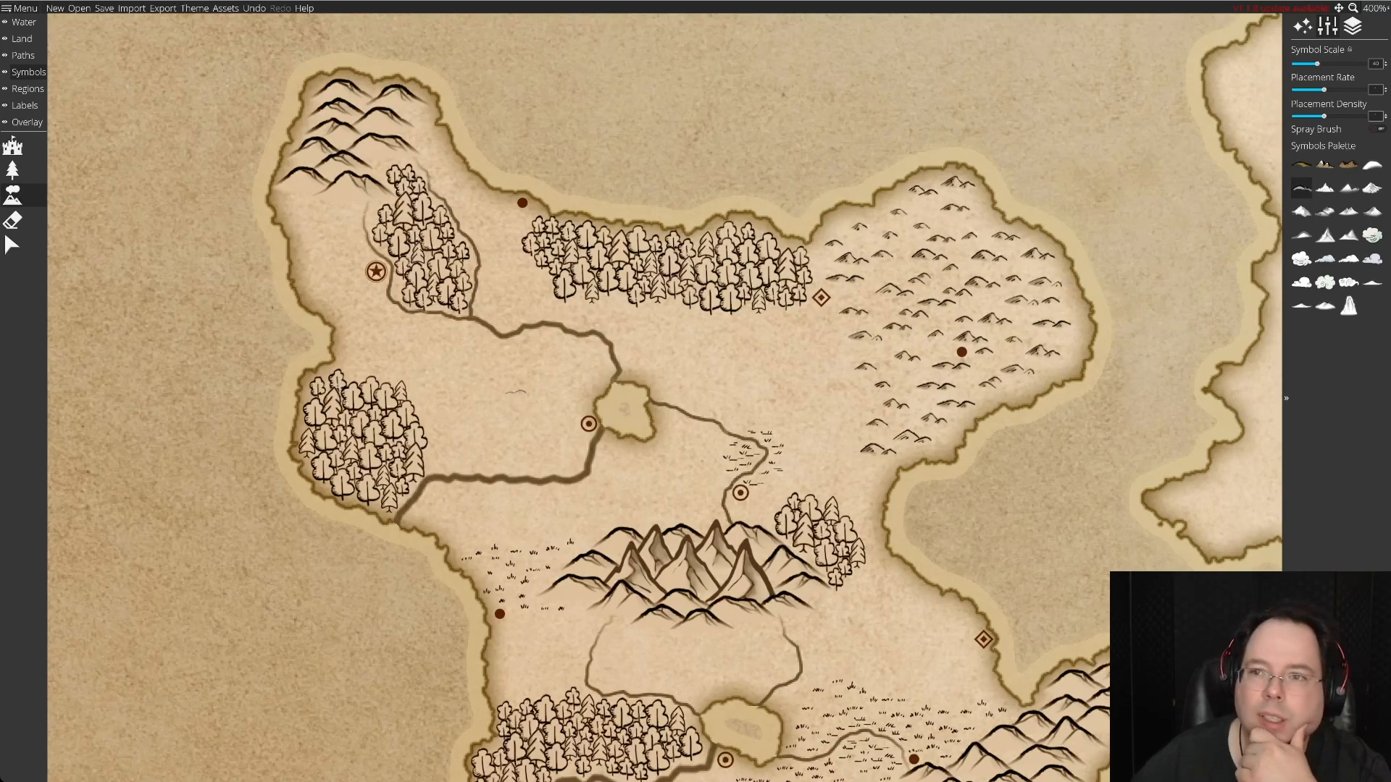
scroll(1224, 126, up, 6)
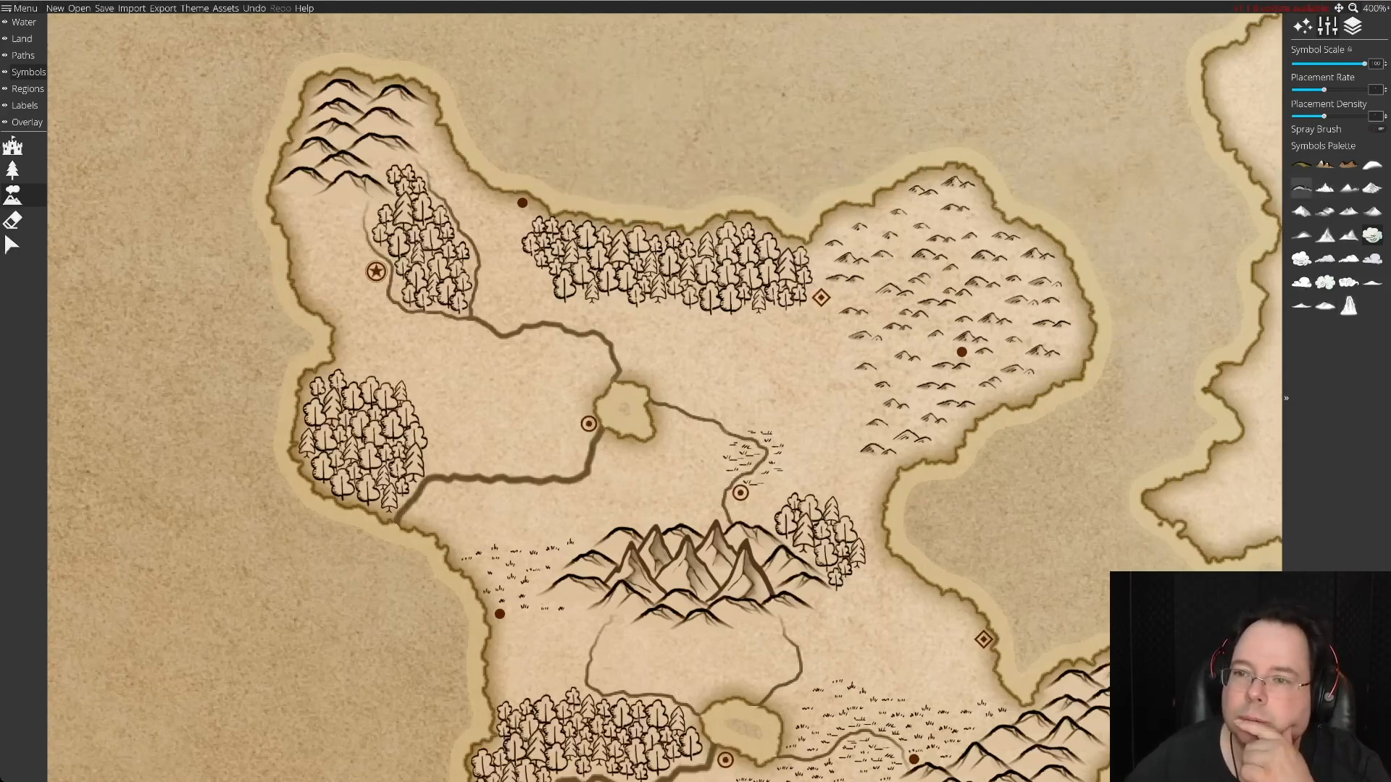
click(1302, 189)
click(1302, 166)
click(1325, 166)
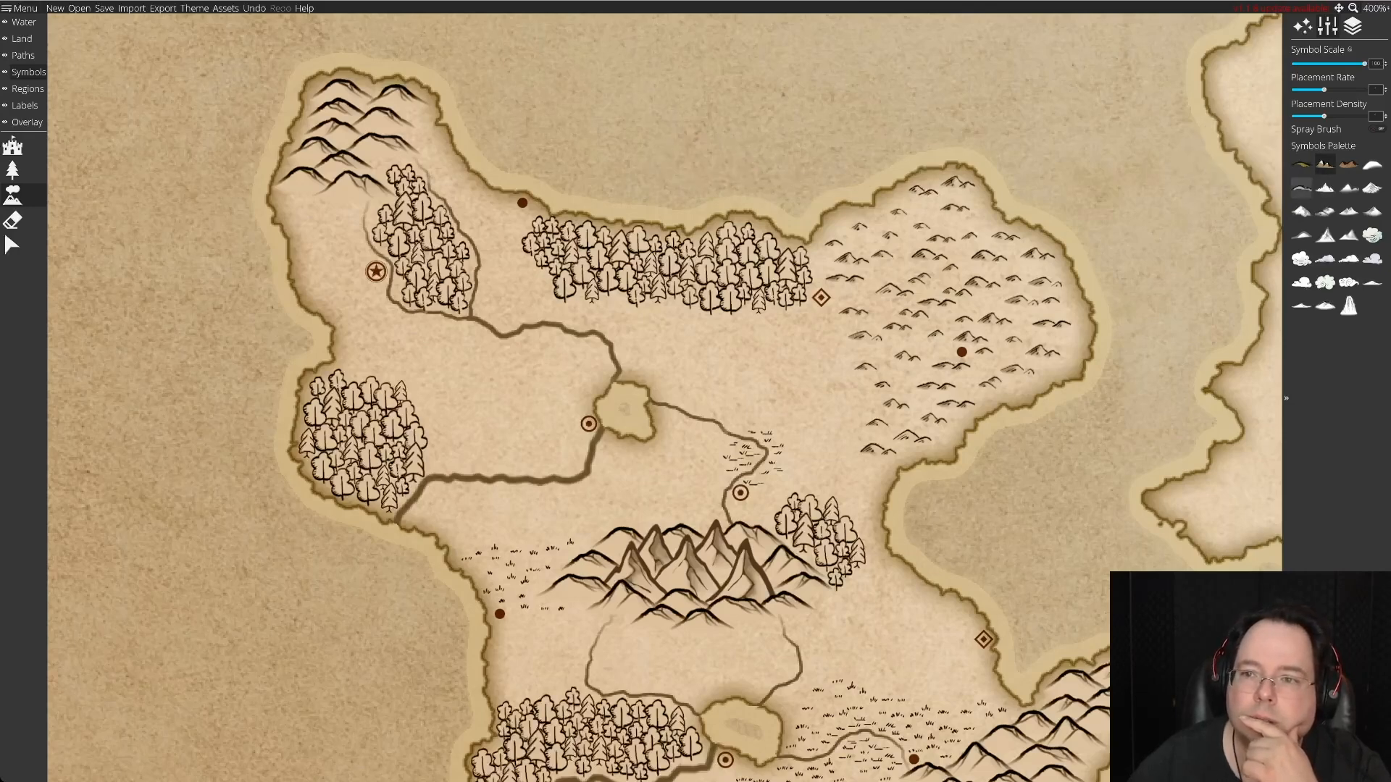
click(1348, 165)
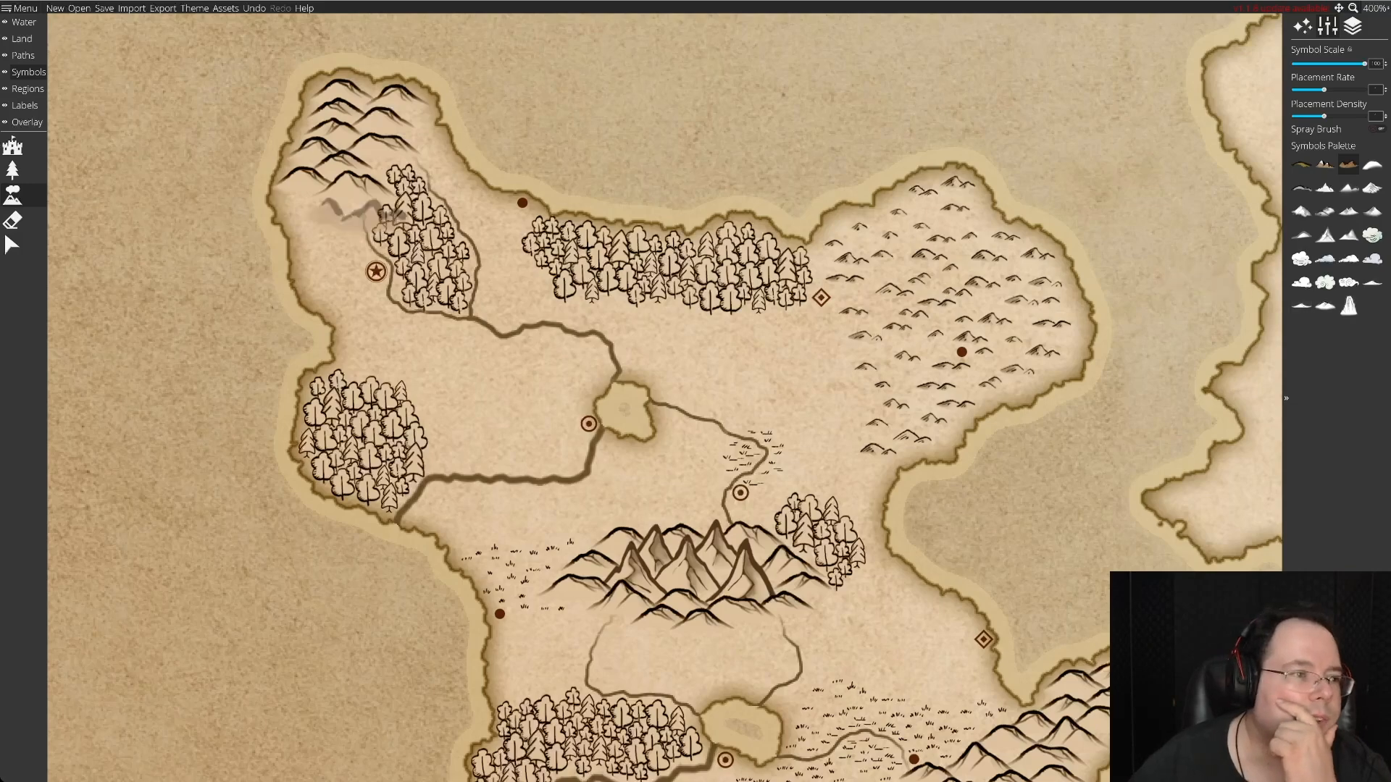
Browse the full palette of general map symbols for something usable on the southwestern island.
click(12, 145)
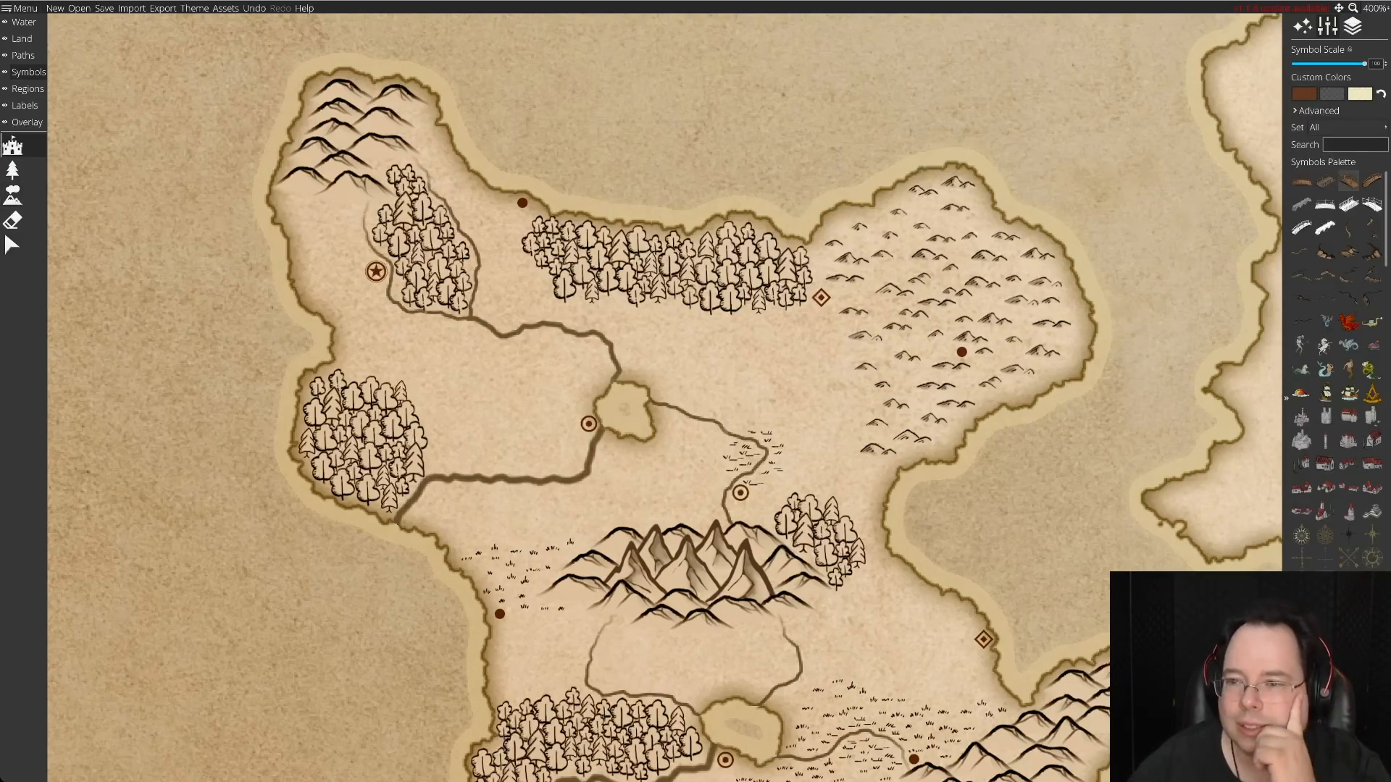
scroll(1340, 362, down, 5)
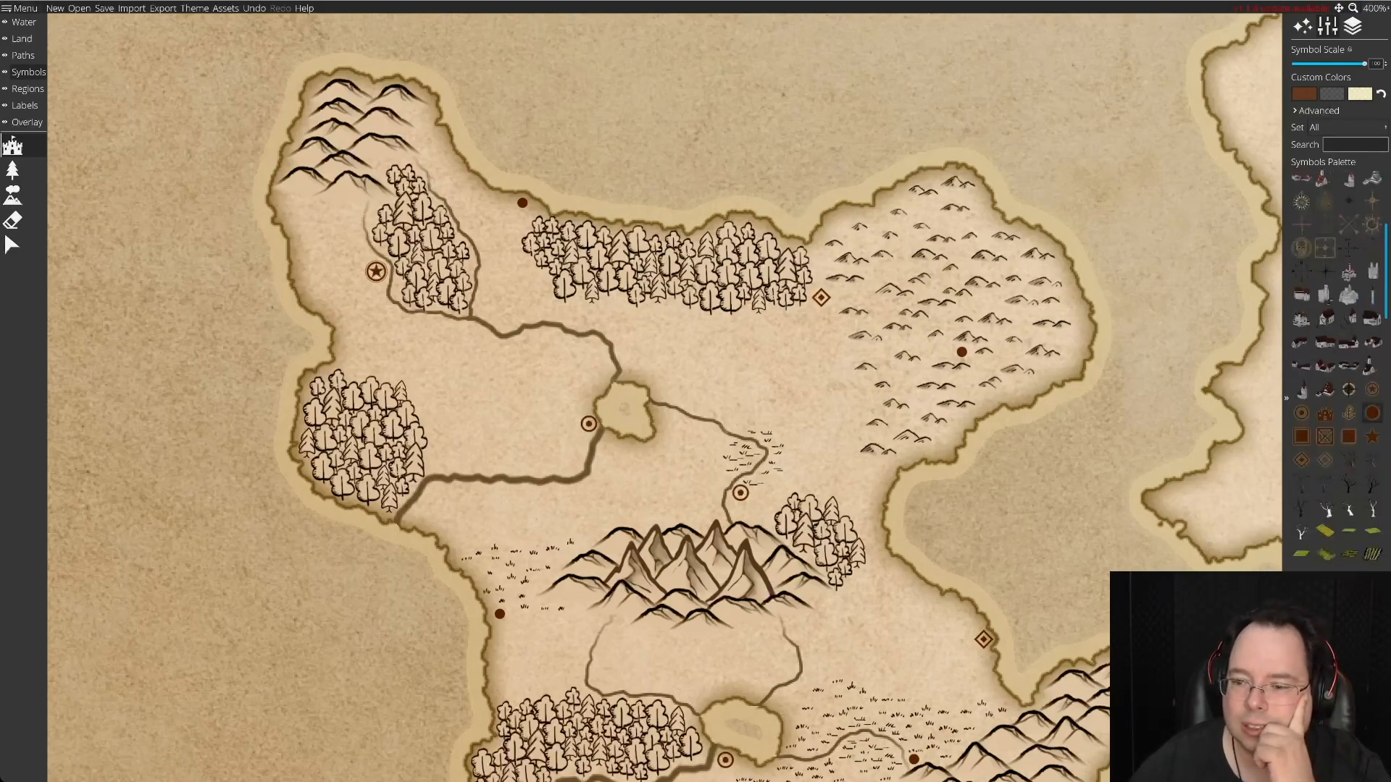
scroll(1337, 362, down, 8)
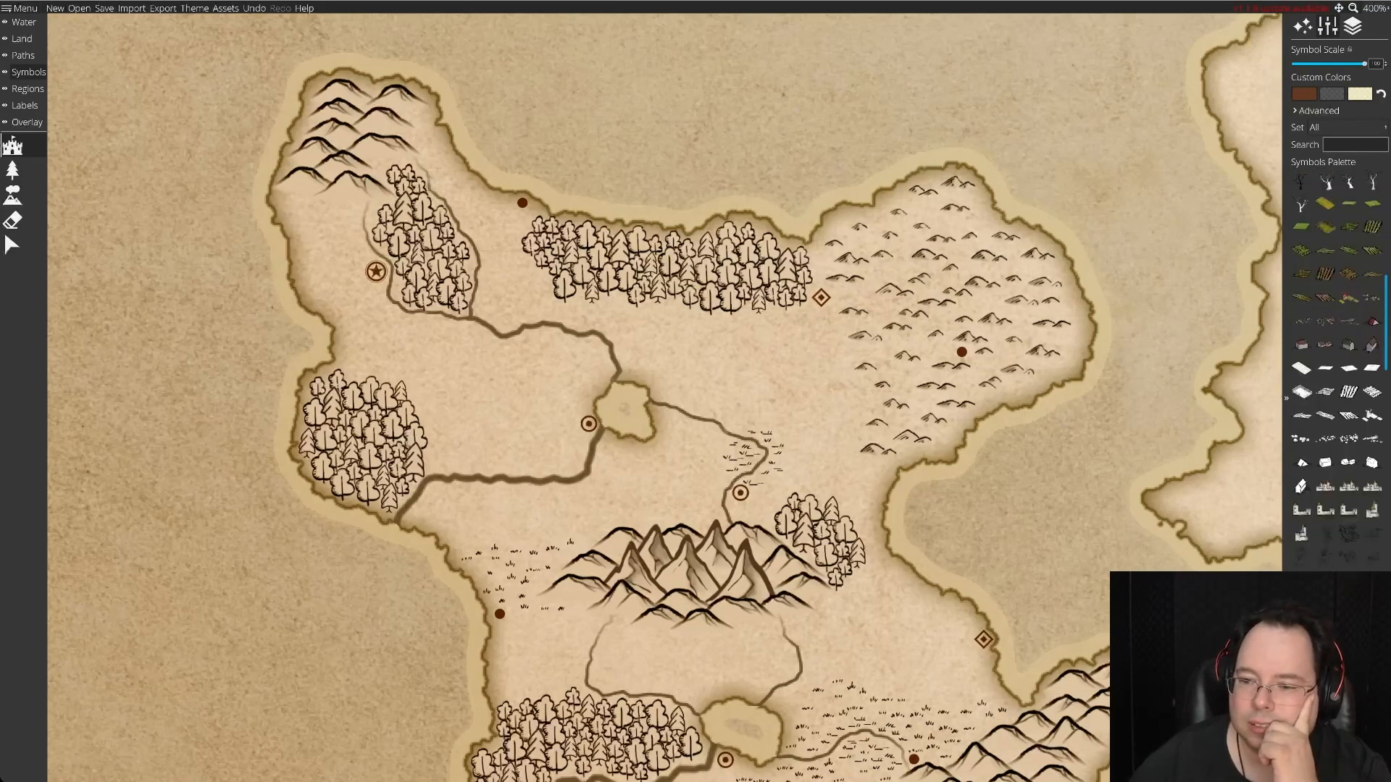
scroll(1336, 362, down, 8)
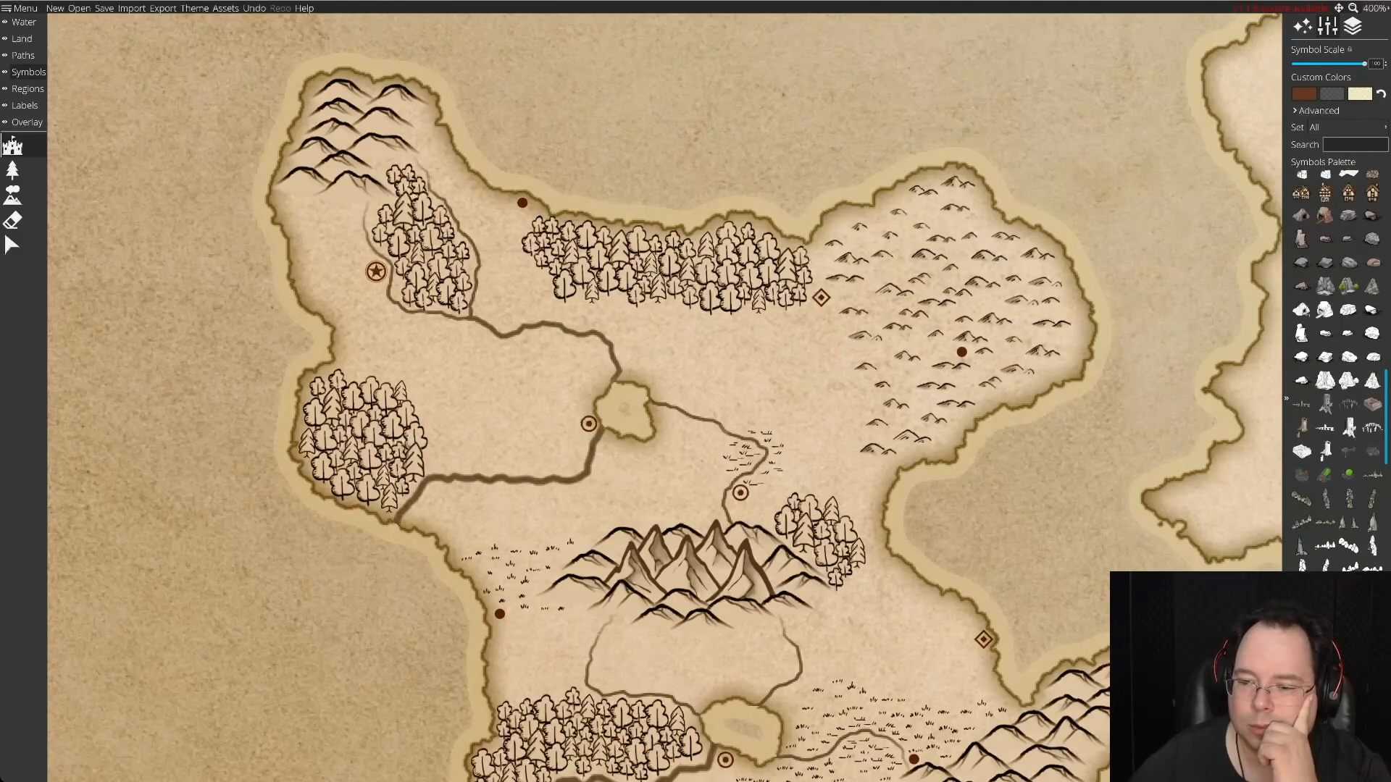
scroll(1336, 369, down, 12)
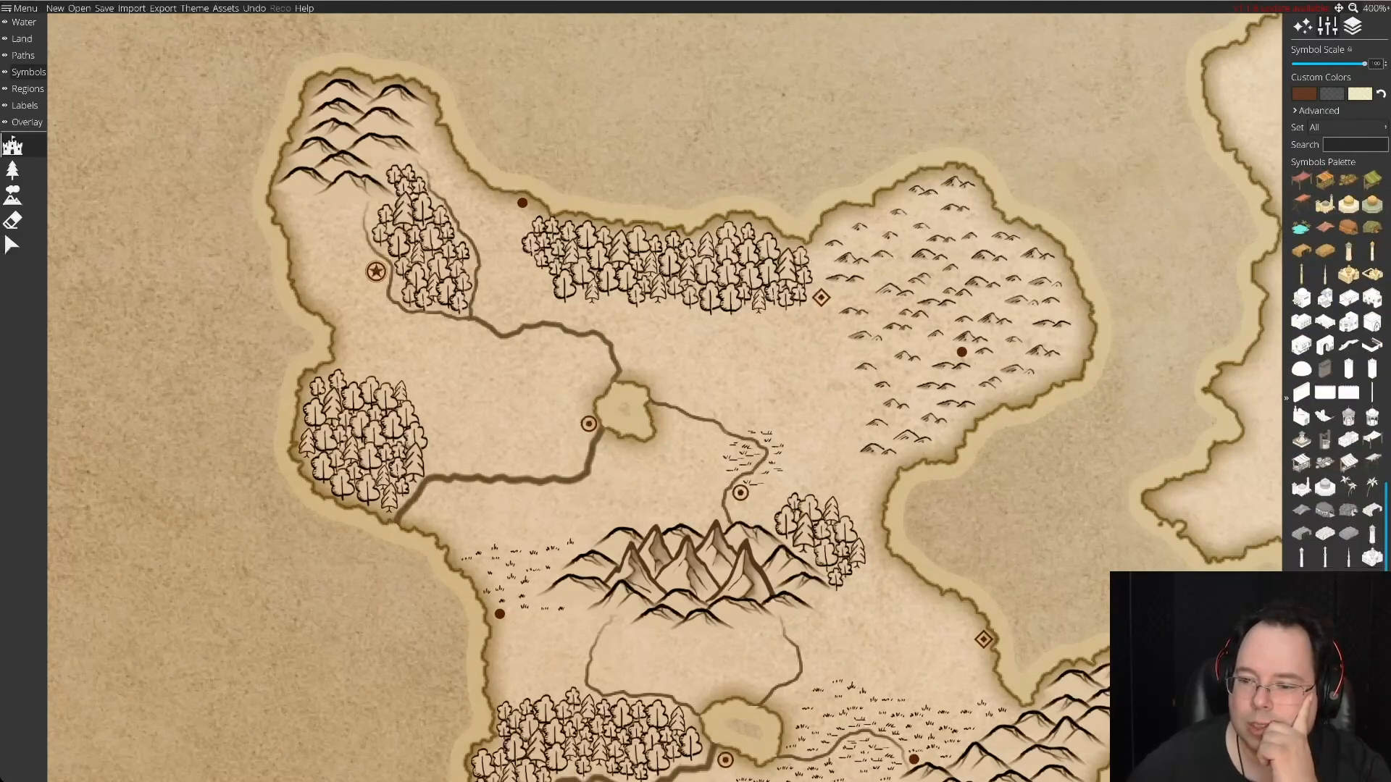
scroll(1336, 362, down, 8)
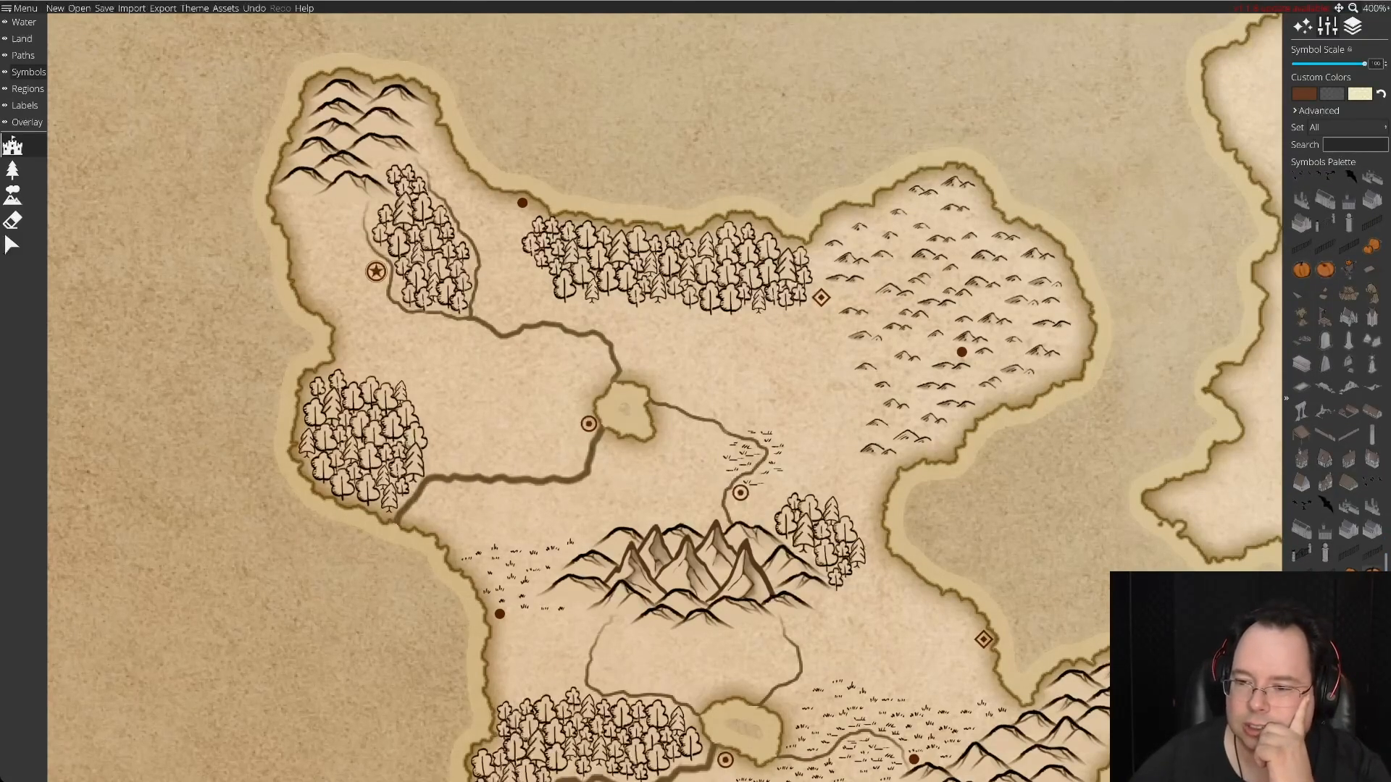
scroll(1337, 362, down, 10)
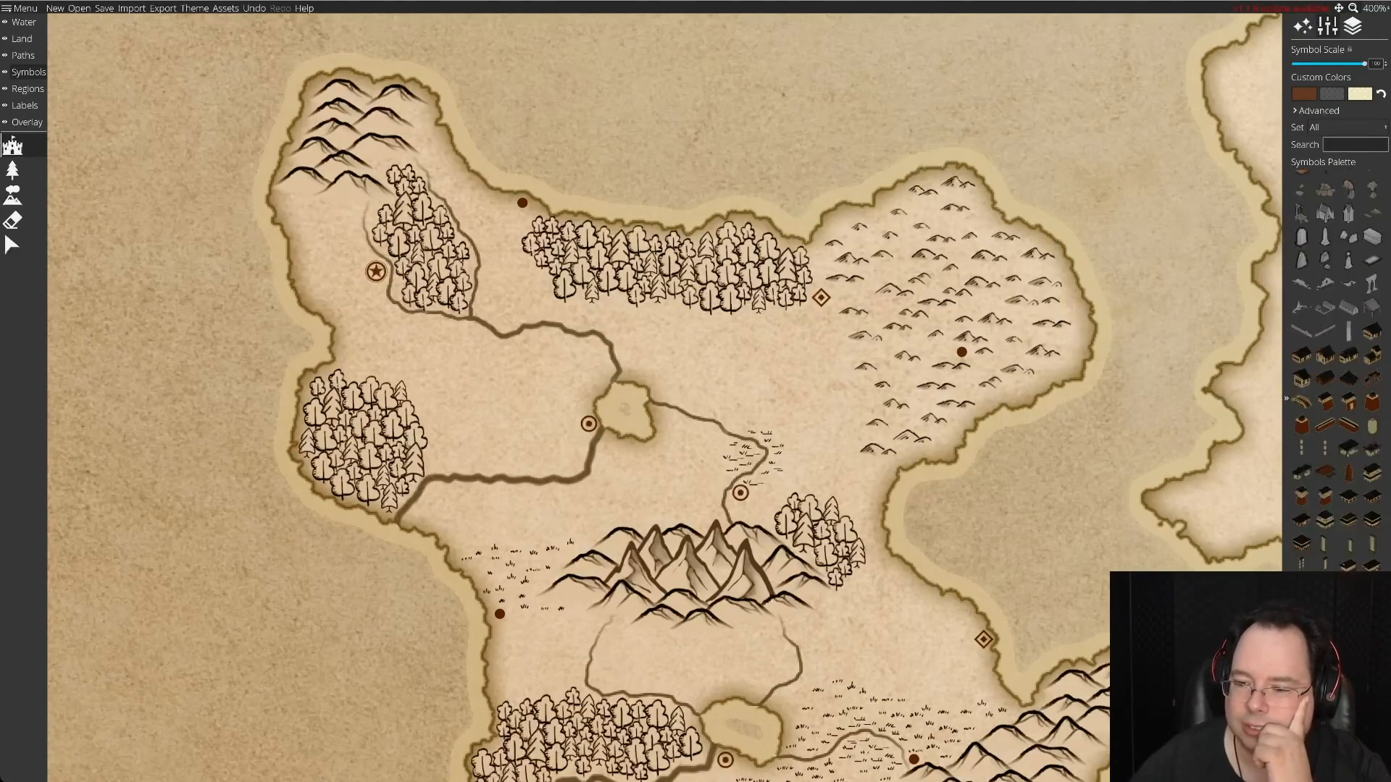
scroll(1336, 370, down, 8)
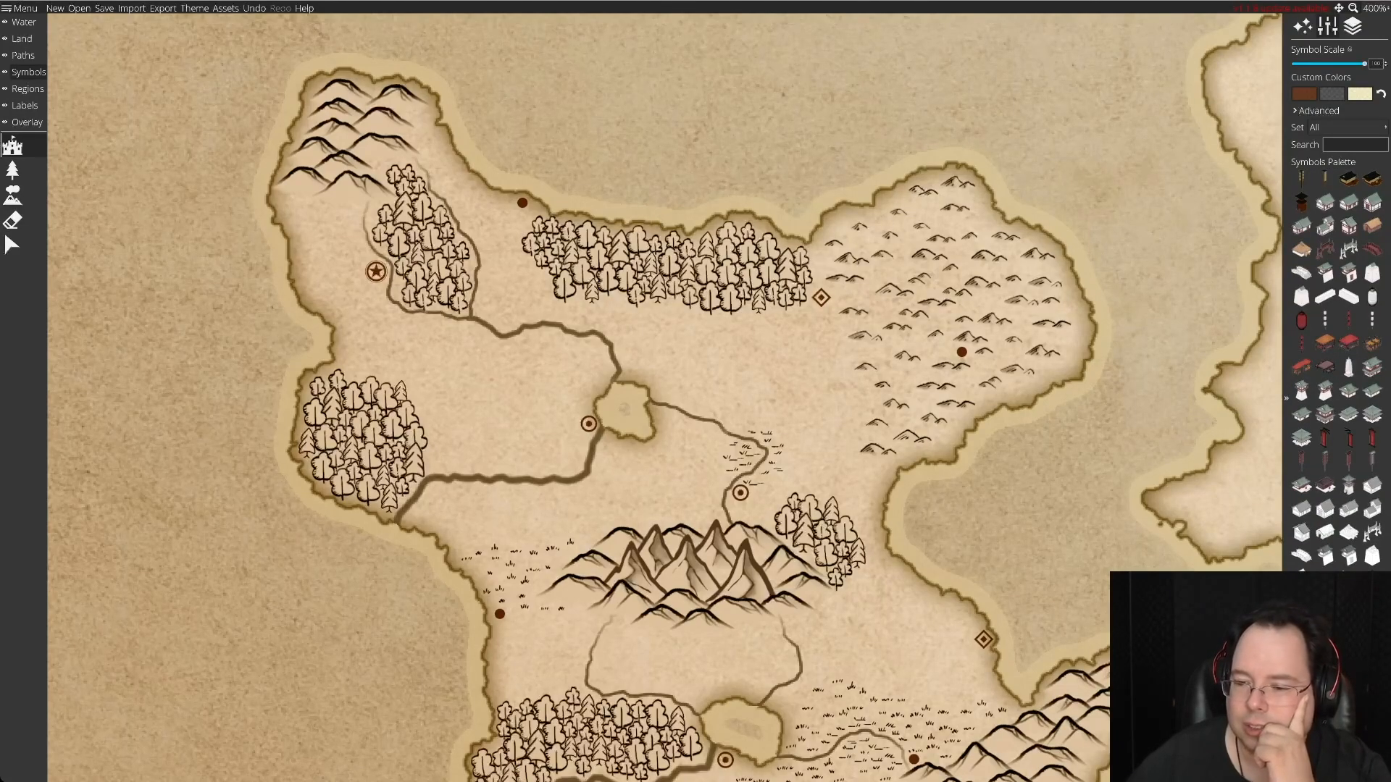
scroll(1336, 370, down, 8)
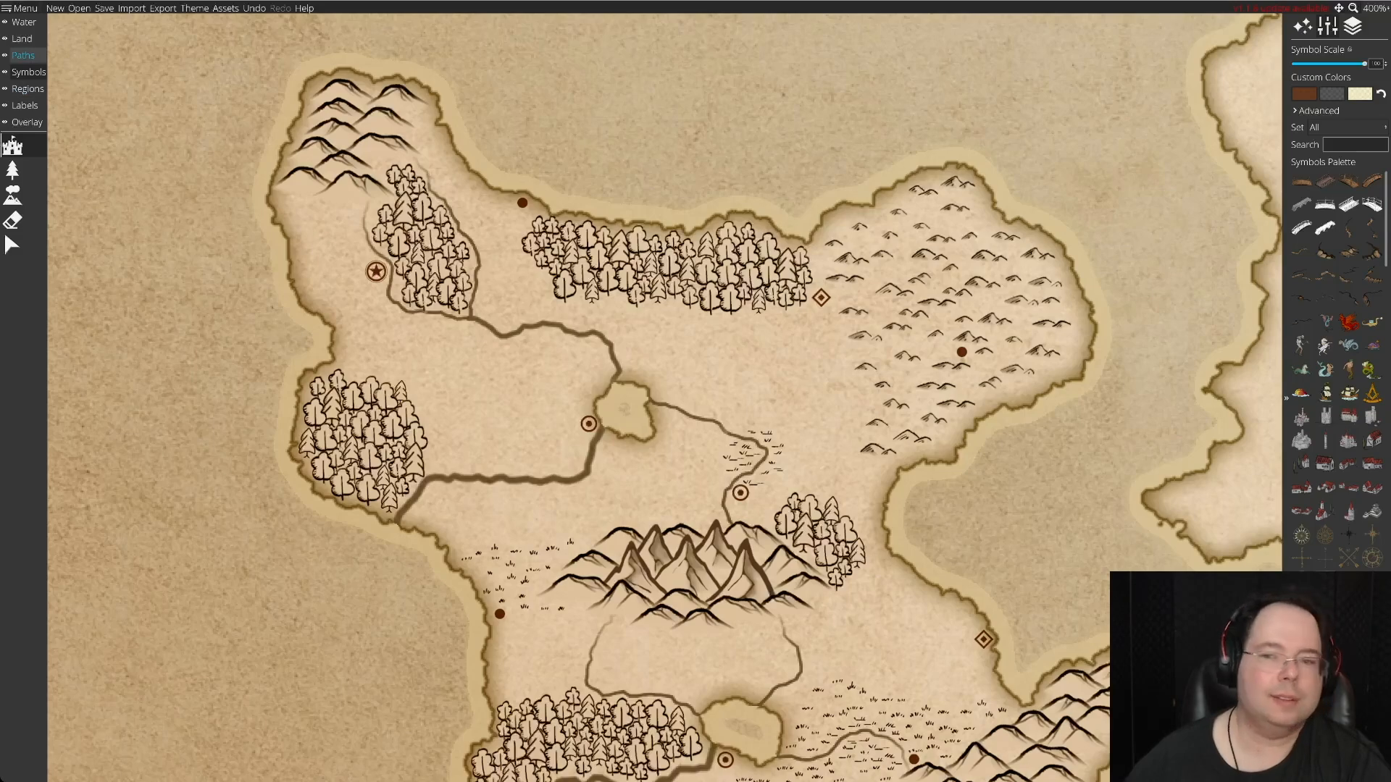
Draw a winding dashed road from the star-marked capital southeast to the ringed town west of the northern lake.
click(22, 55)
click(12, 145)
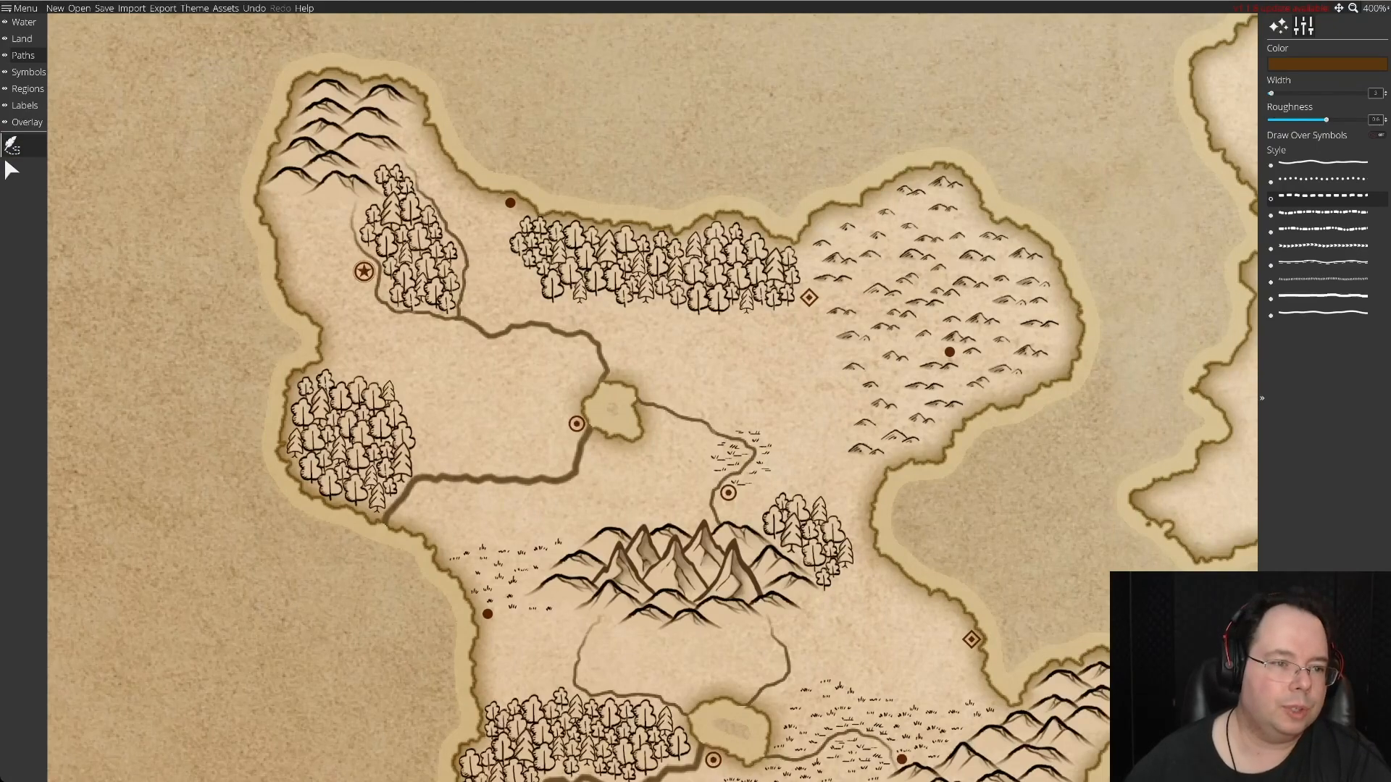
mouse_move(361, 279)
mouse_down()
mouse_move(352, 319)
mouse_move(369, 339)
mouse_move(434, 330)
mouse_move(454, 403)
mouse_move(544, 396)
mouse_move(568, 418)
mouse_up()
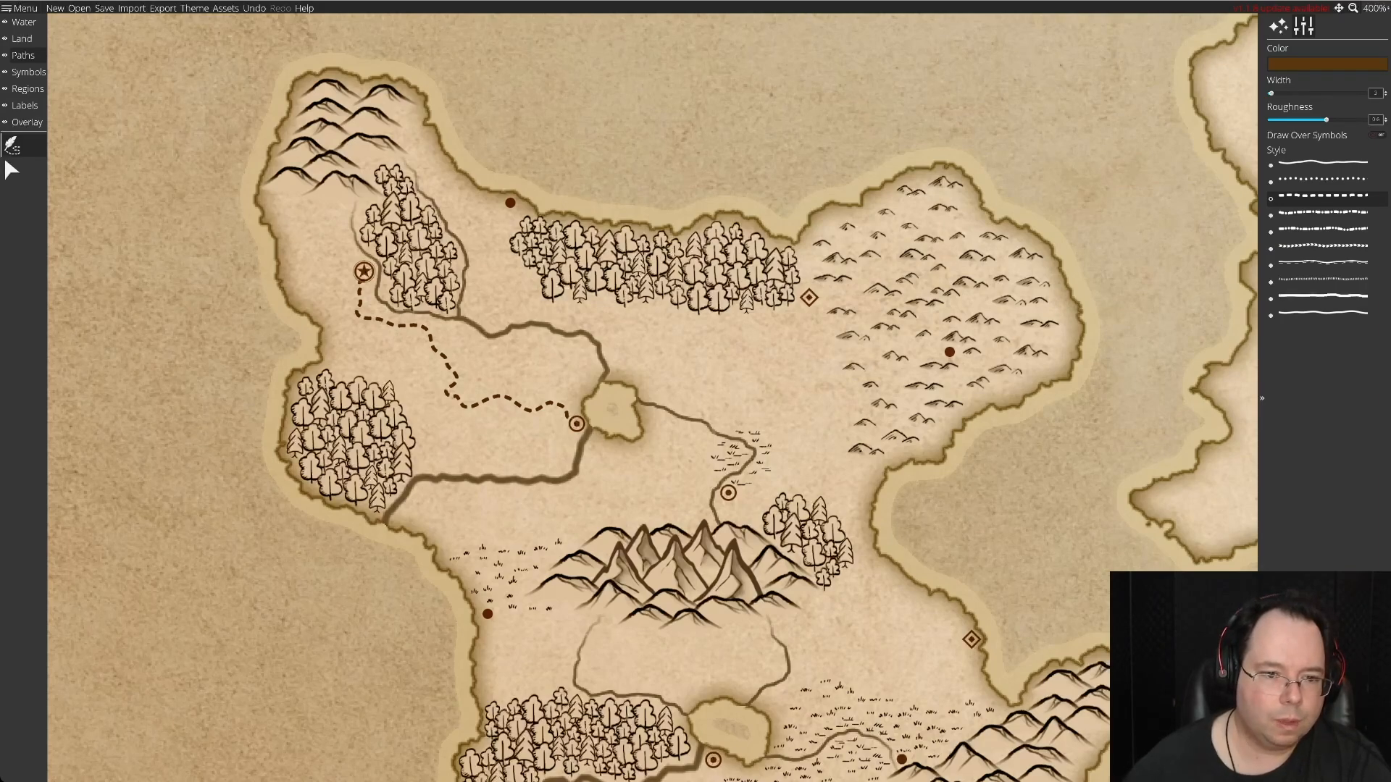
Draw a dashed road from the lake town south across the river and east to the ringed town north of the central mountains.
mouse_move(566, 445)
mouse_down()
mouse_move(553, 513)
mouse_move(557, 499)
mouse_move(696, 494)
mouse_up()
click(617, 492)
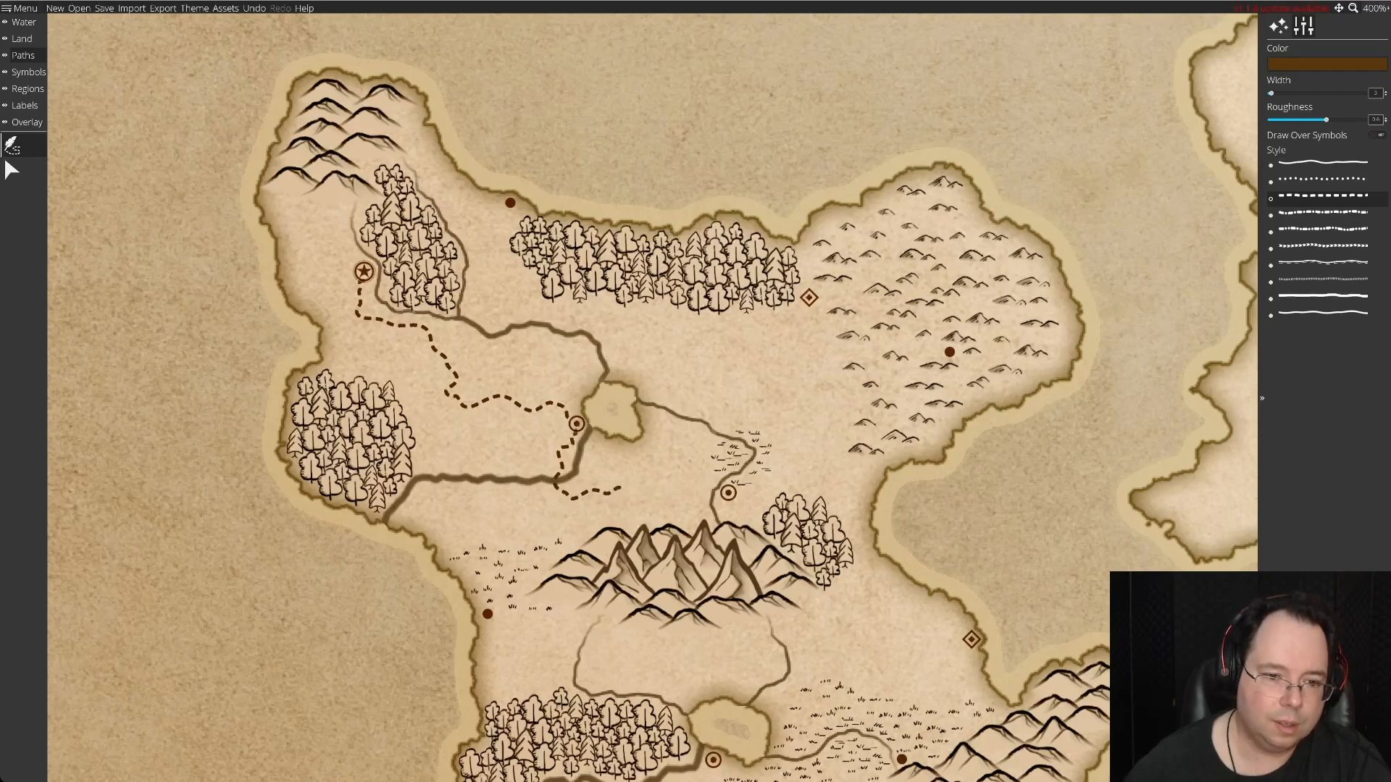
click(667, 475)
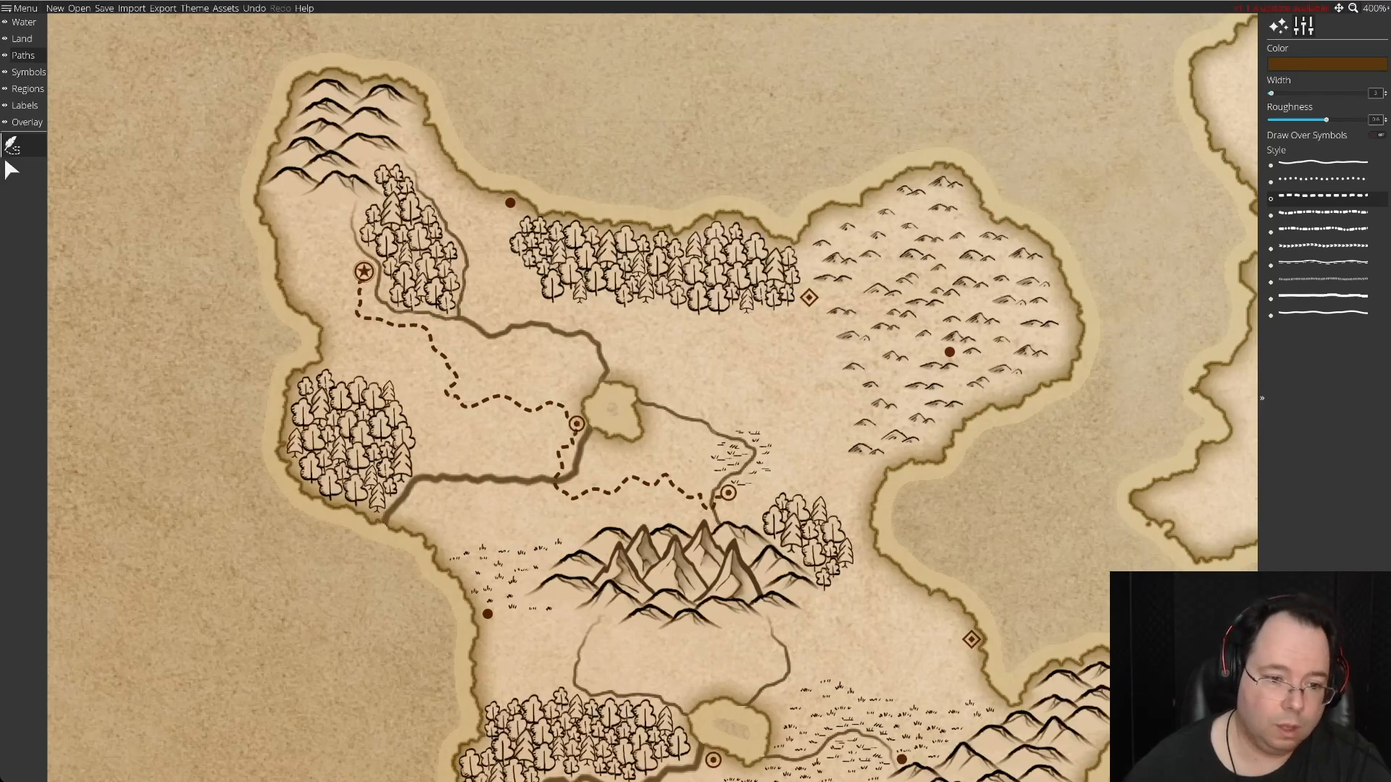
Draw a dashed road from the solid-dot settlement on the west coast north and east to join the road below the river crossing.
drag(493, 611, 498, 583)
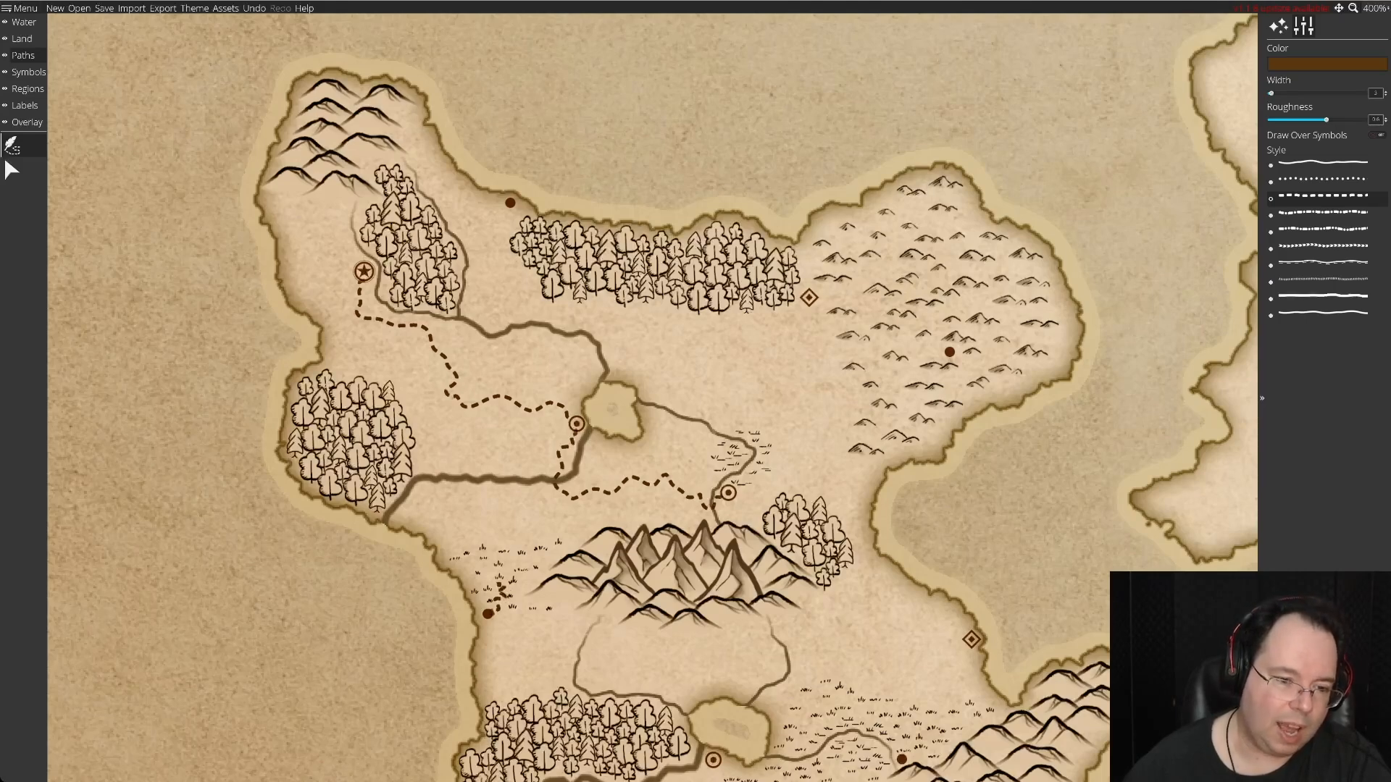
key(ctrl+z)
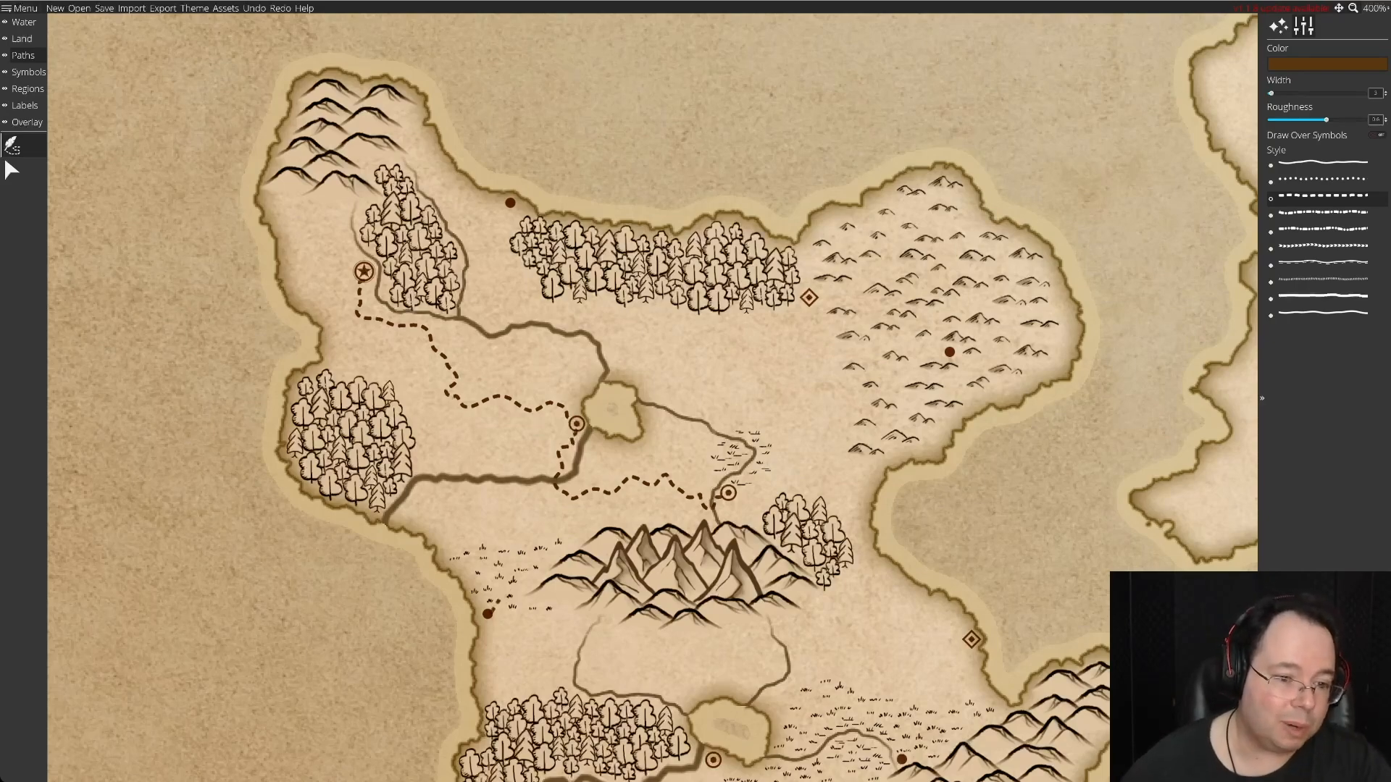
drag(490, 614, 502, 586)
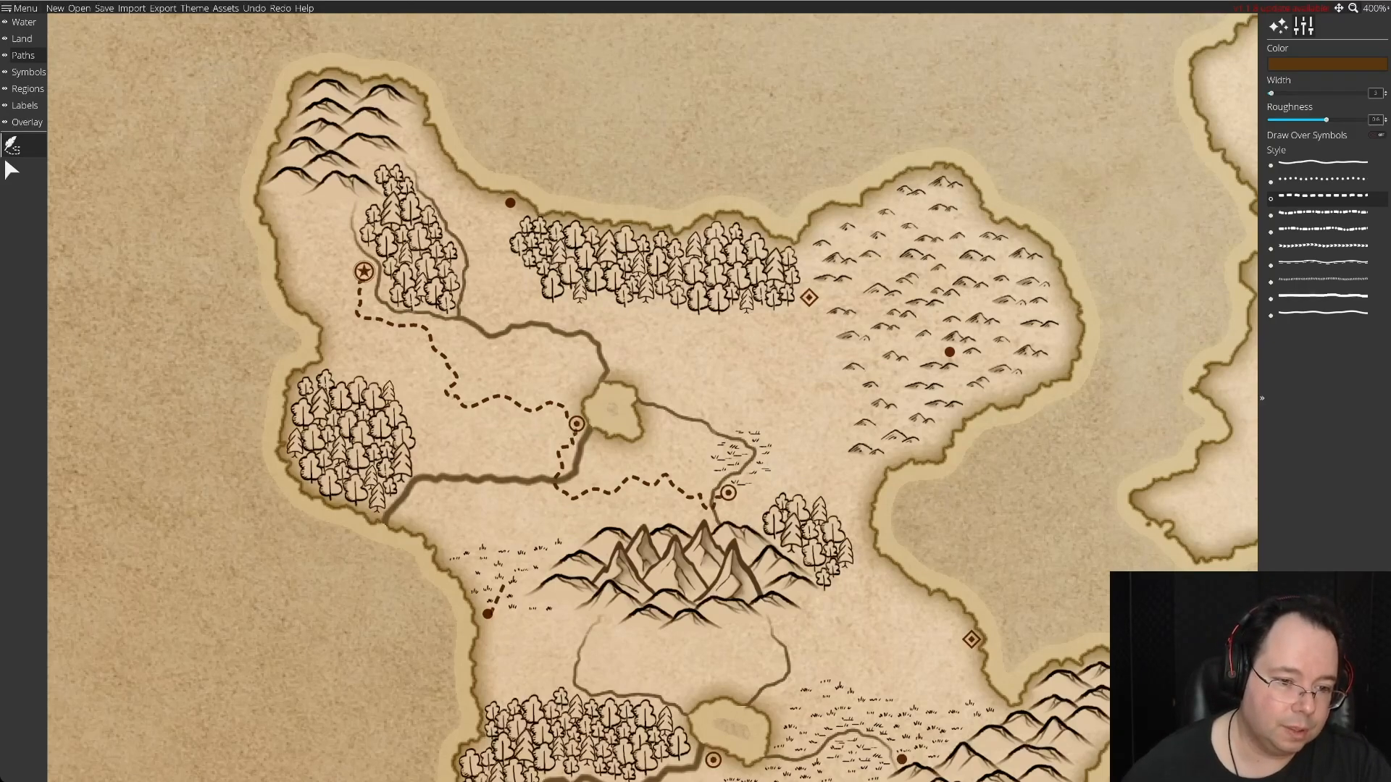
click(510, 560)
mouse_move(510, 560)
mouse_down()
mouse_move(494, 506)
mouse_move(571, 500)
mouse_up()
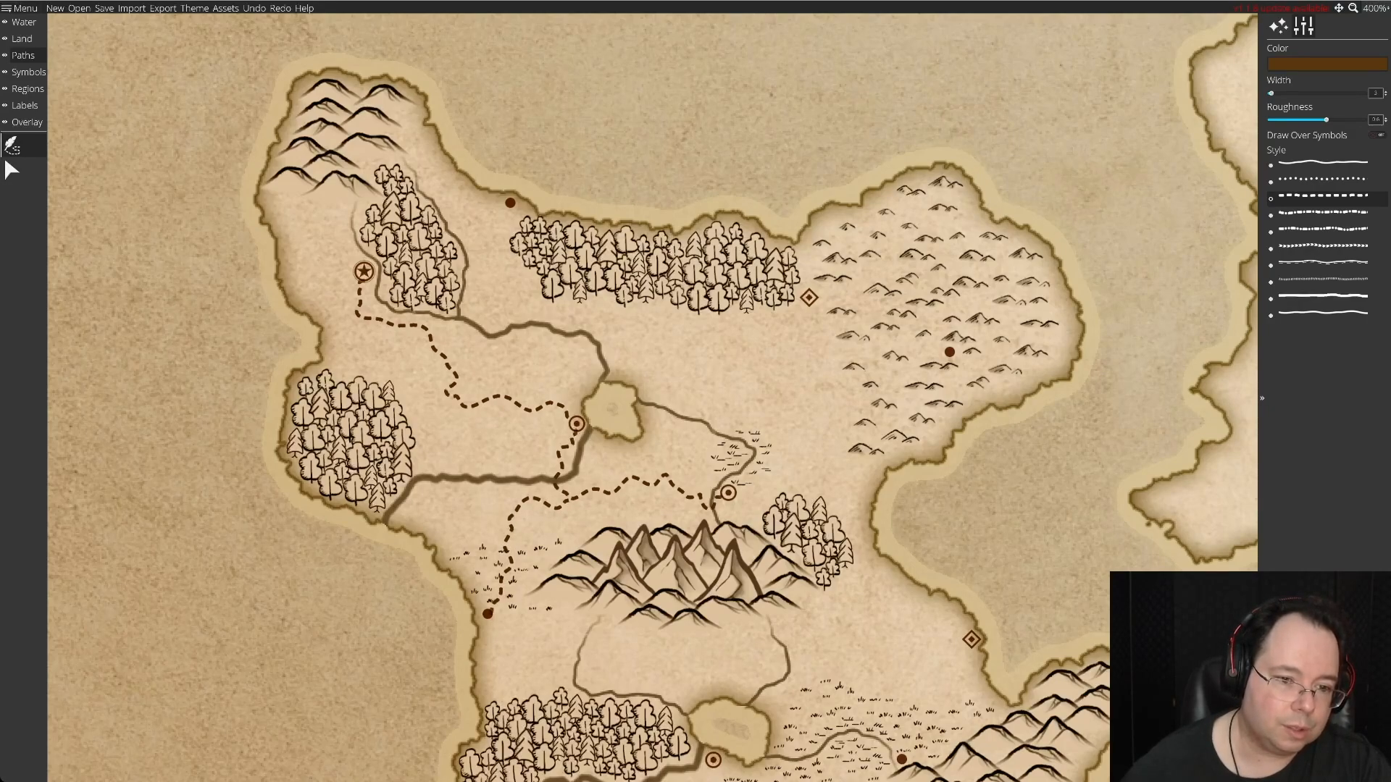
drag(571, 500, 571, 500)
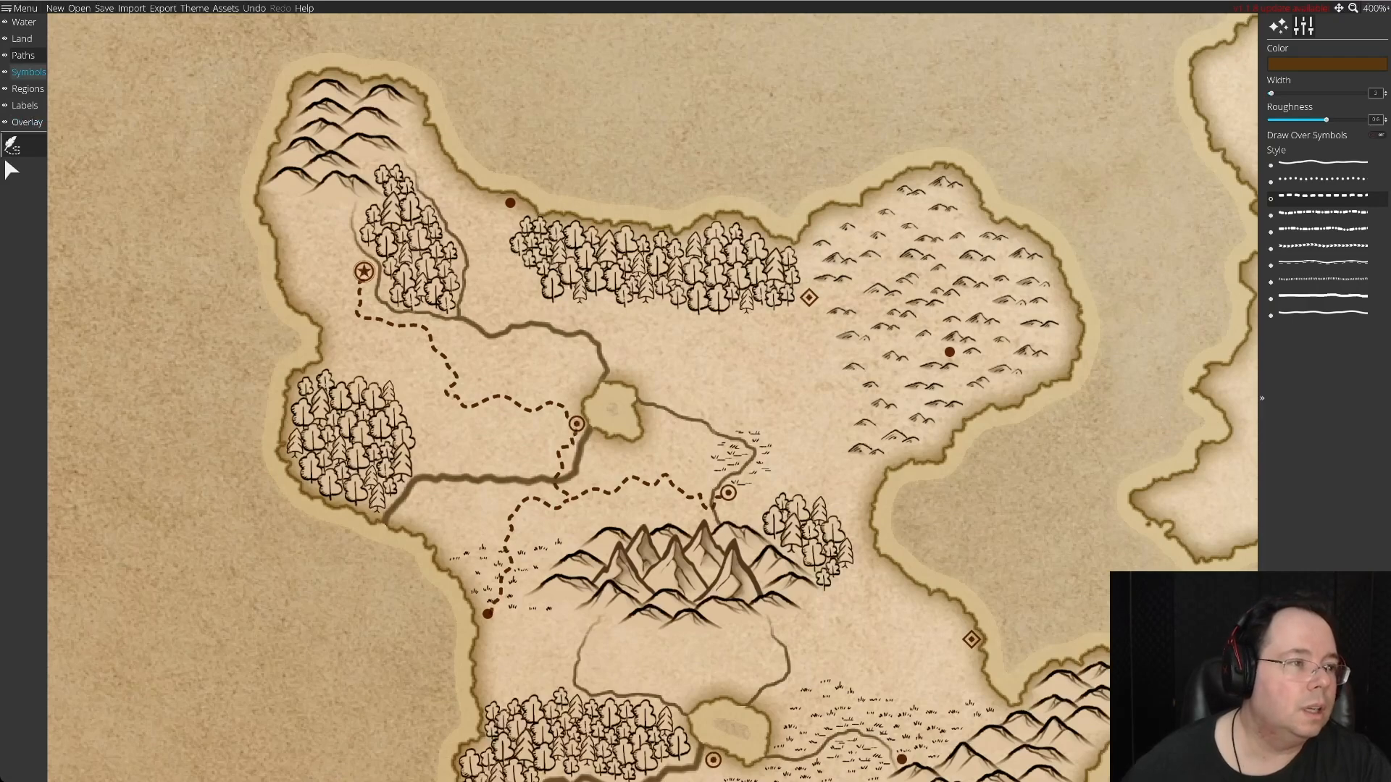
Clear the overlapping grass tufts off the dashed road north of the solid-dot settlement on the west coast.
click(27, 72)
click(11, 245)
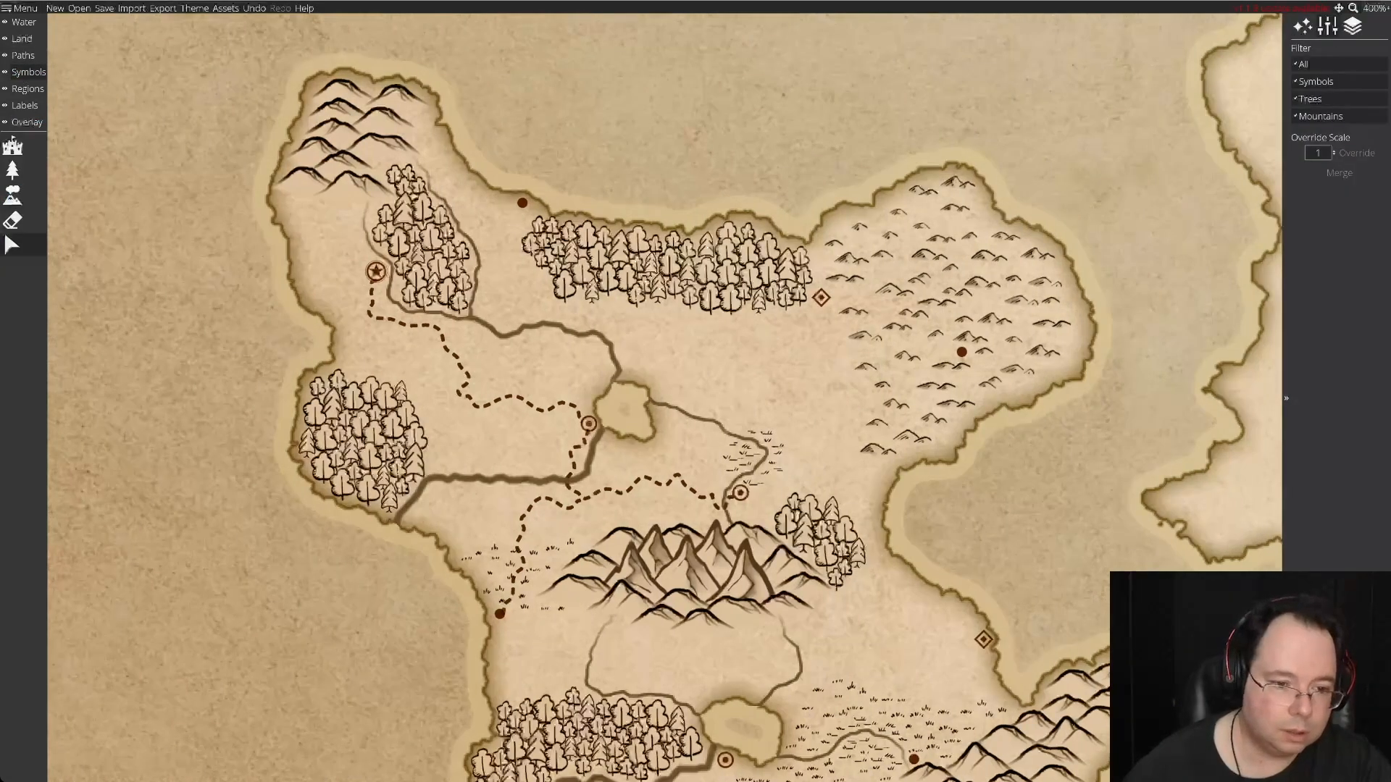
click(510, 554)
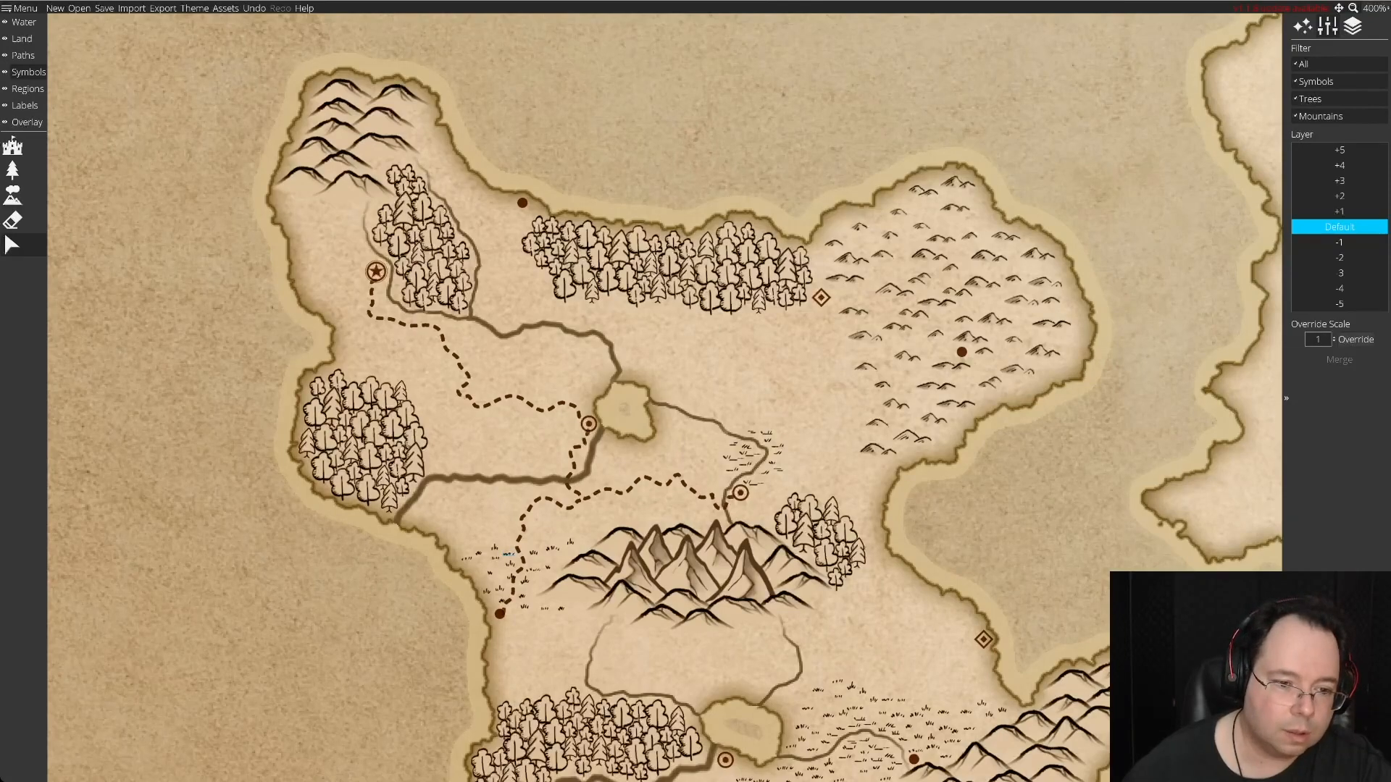
shift+click(499, 599)
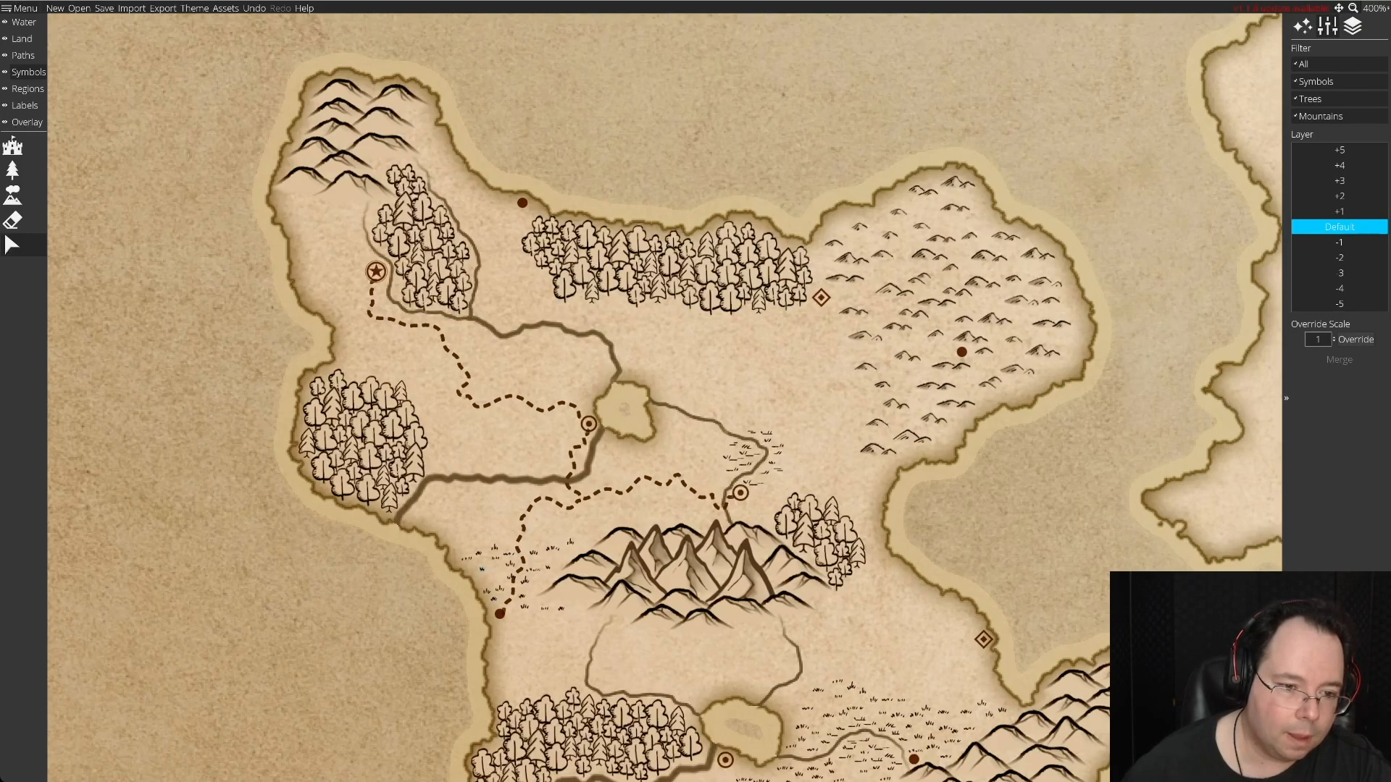
key(Delete)
drag(510, 571, 495, 577)
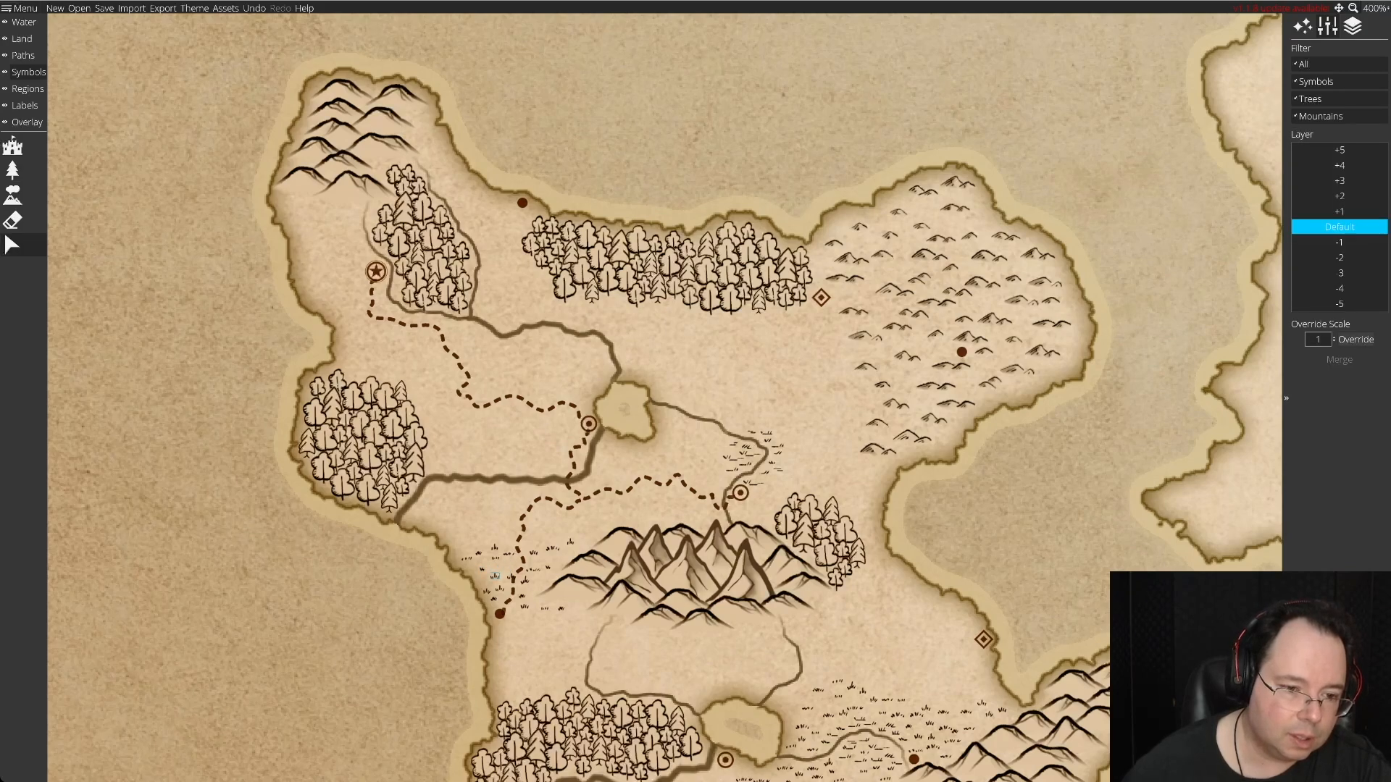
drag(495, 575, 505, 565)
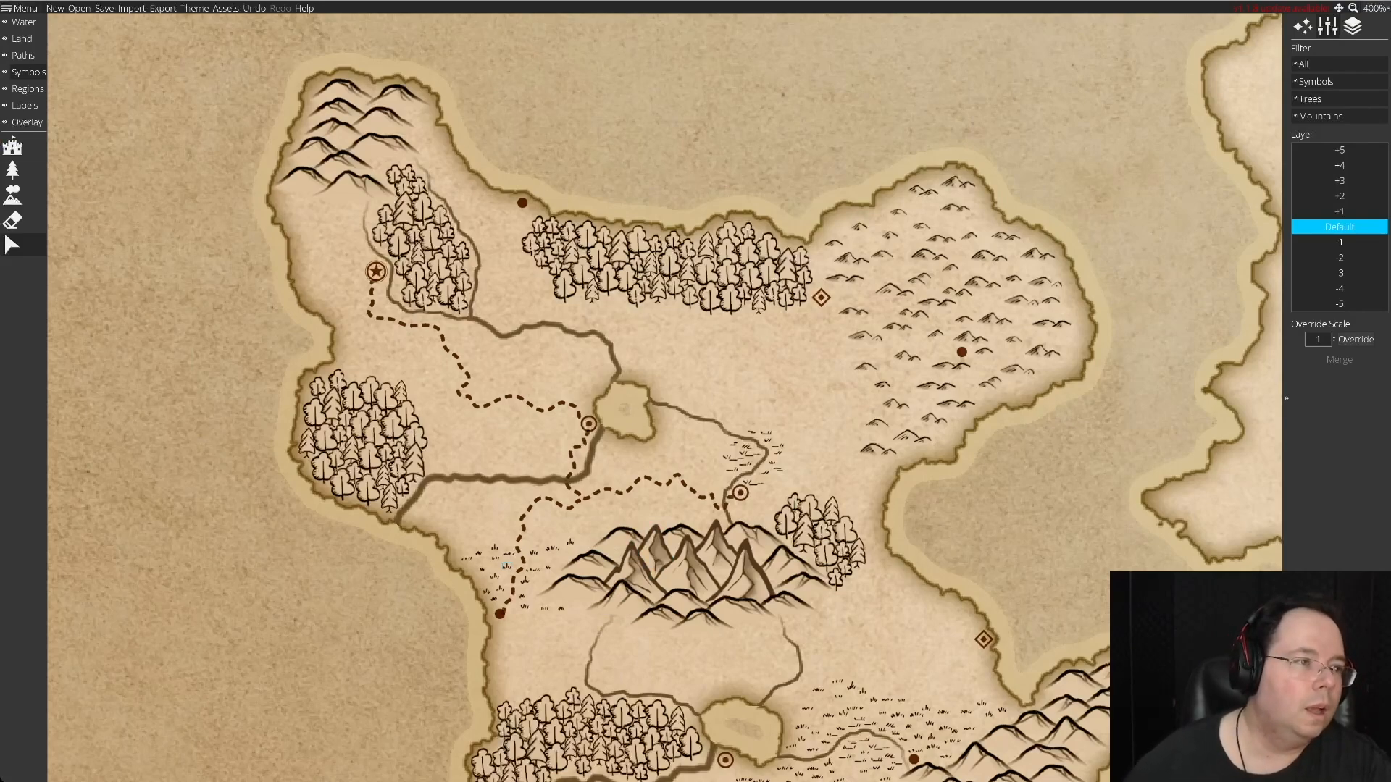
Draw a winding dashed road from the ringed town north of the central mountains east and north to the diamond settlement by the northern forest.
click(22, 55)
click(12, 146)
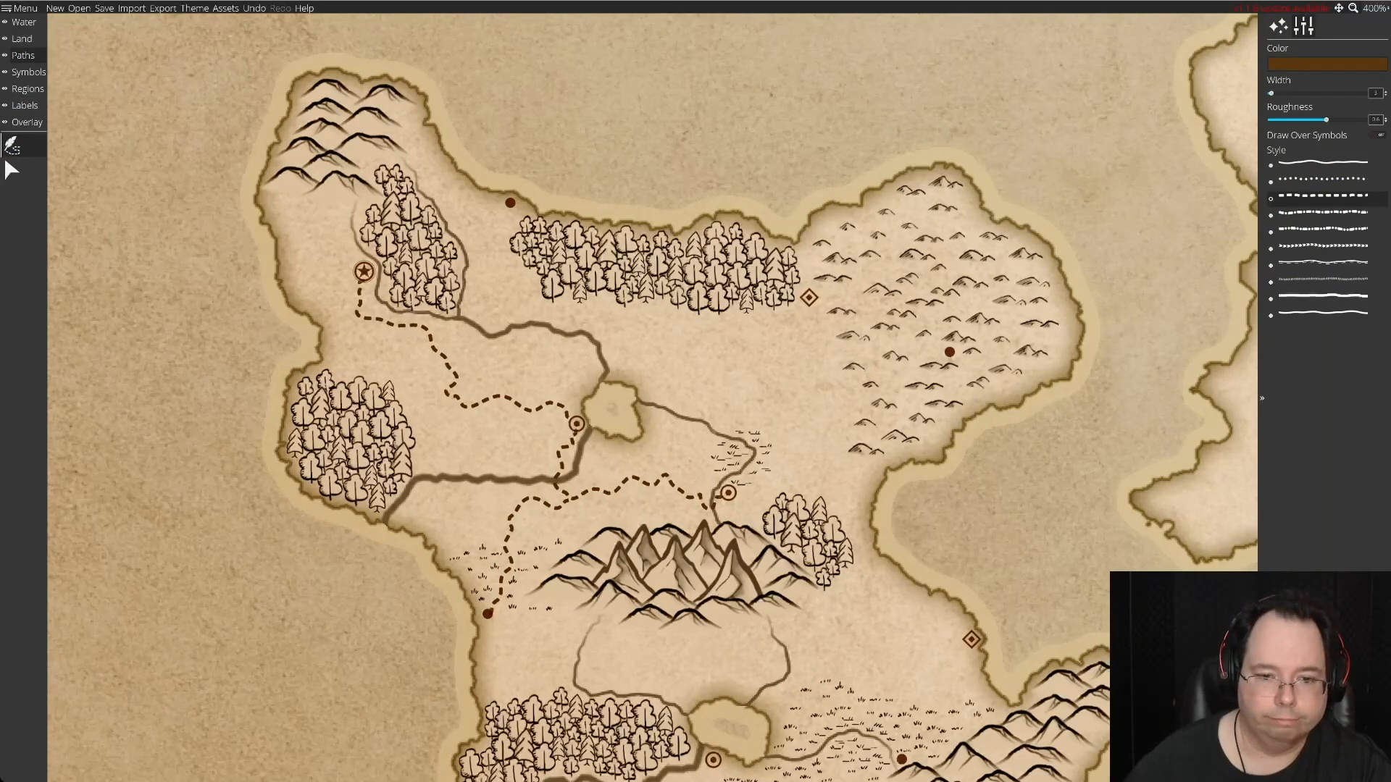
mouse_move(733, 495)
mouse_down()
mouse_move(764, 502)
mouse_move(829, 474)
mouse_move(826, 424)
mouse_move(766, 377)
mouse_move(809, 353)
mouse_move(813, 307)
mouse_up()
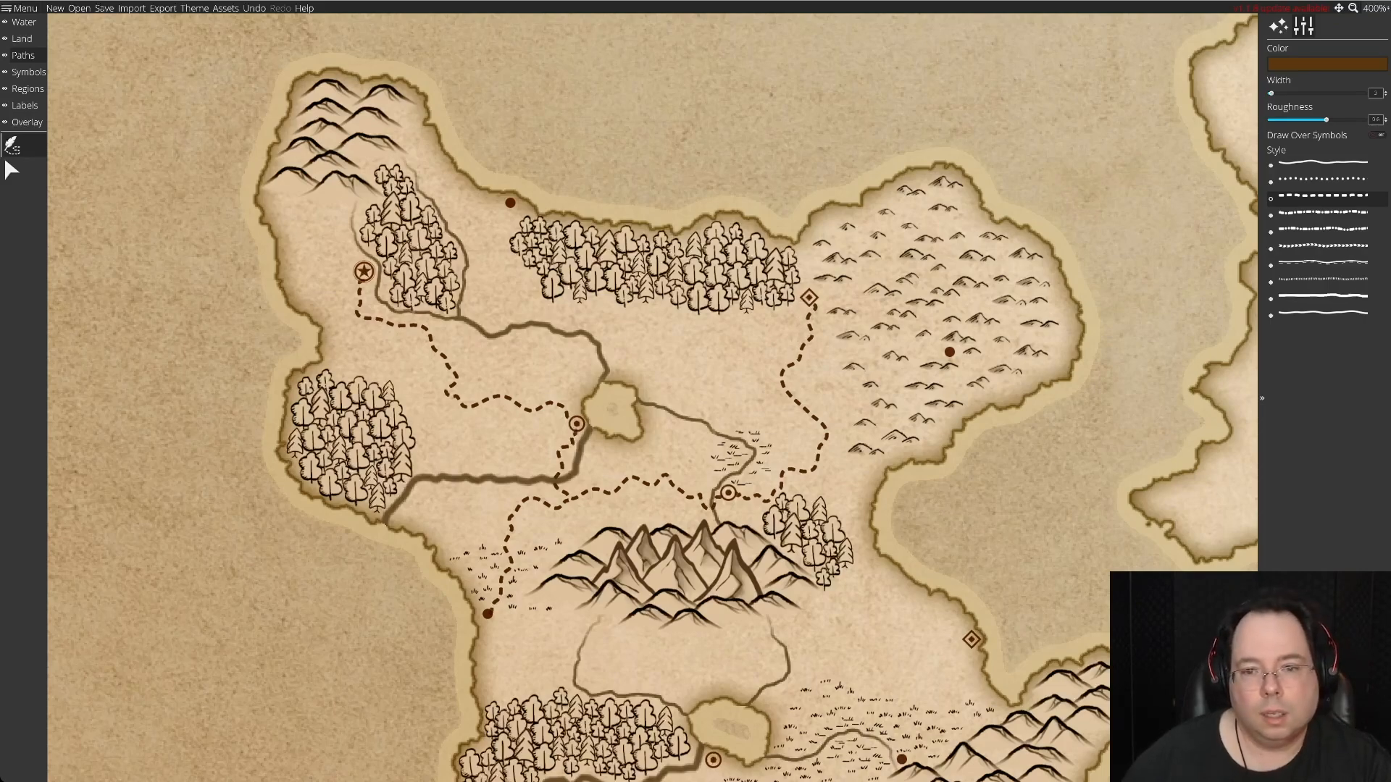
Draw a dashed road from the solid-dot settlement in the eastern hills southwest to the diamond settlement's road, and reshape its bend by editing points.
mouse_move(918, 344)
mouse_down()
mouse_move(848, 355)
mouse_move(880, 346)
mouse_move(833, 450)
mouse_move(856, 391)
mouse_move(831, 426)
mouse_up()
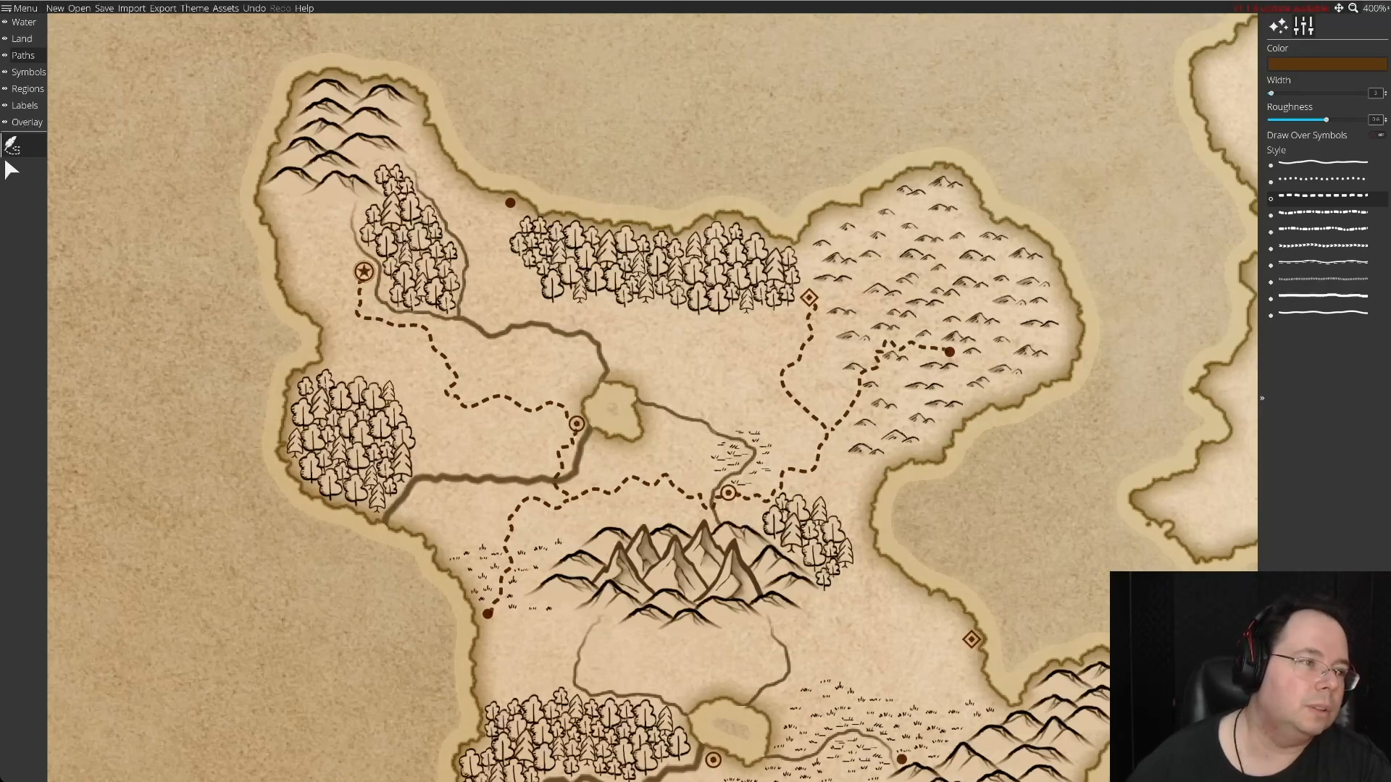
click(12, 170)
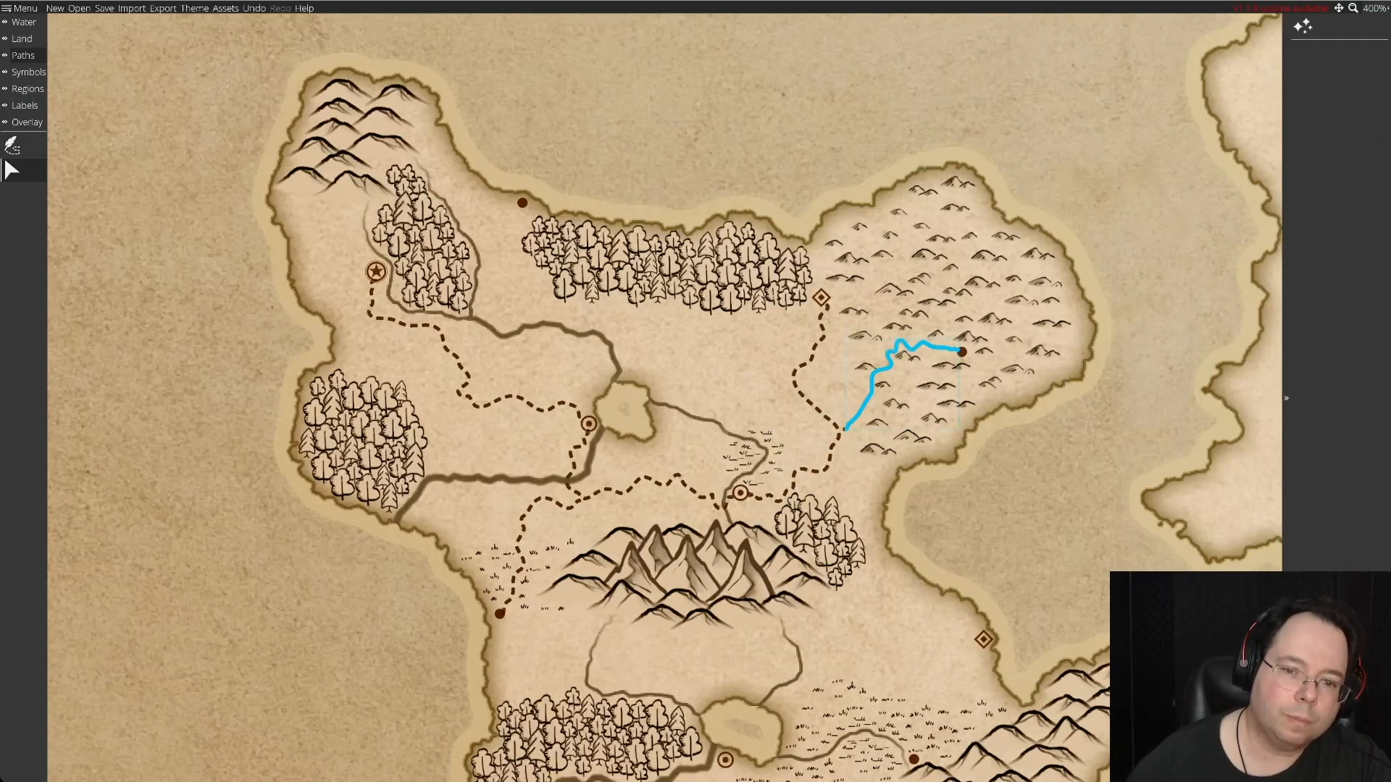
click(871, 384)
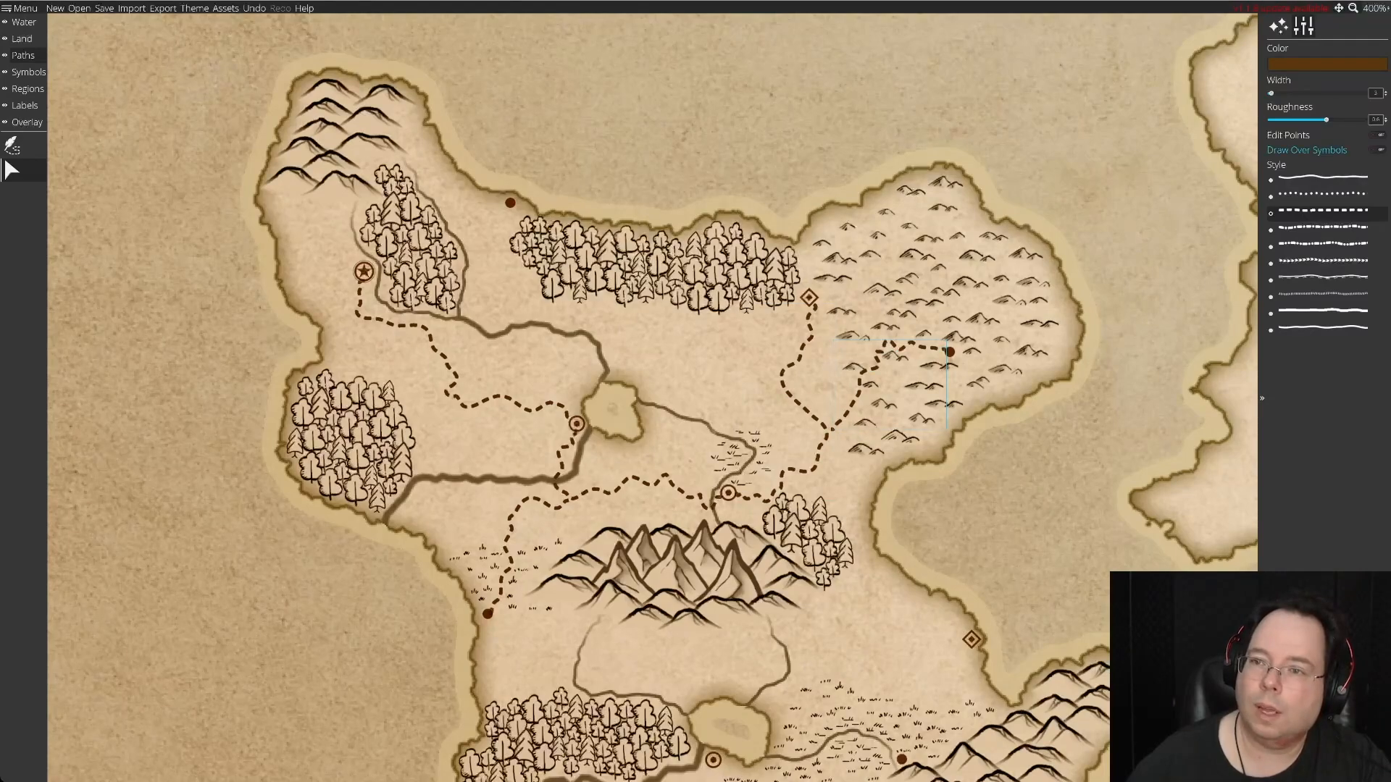
click(1287, 134)
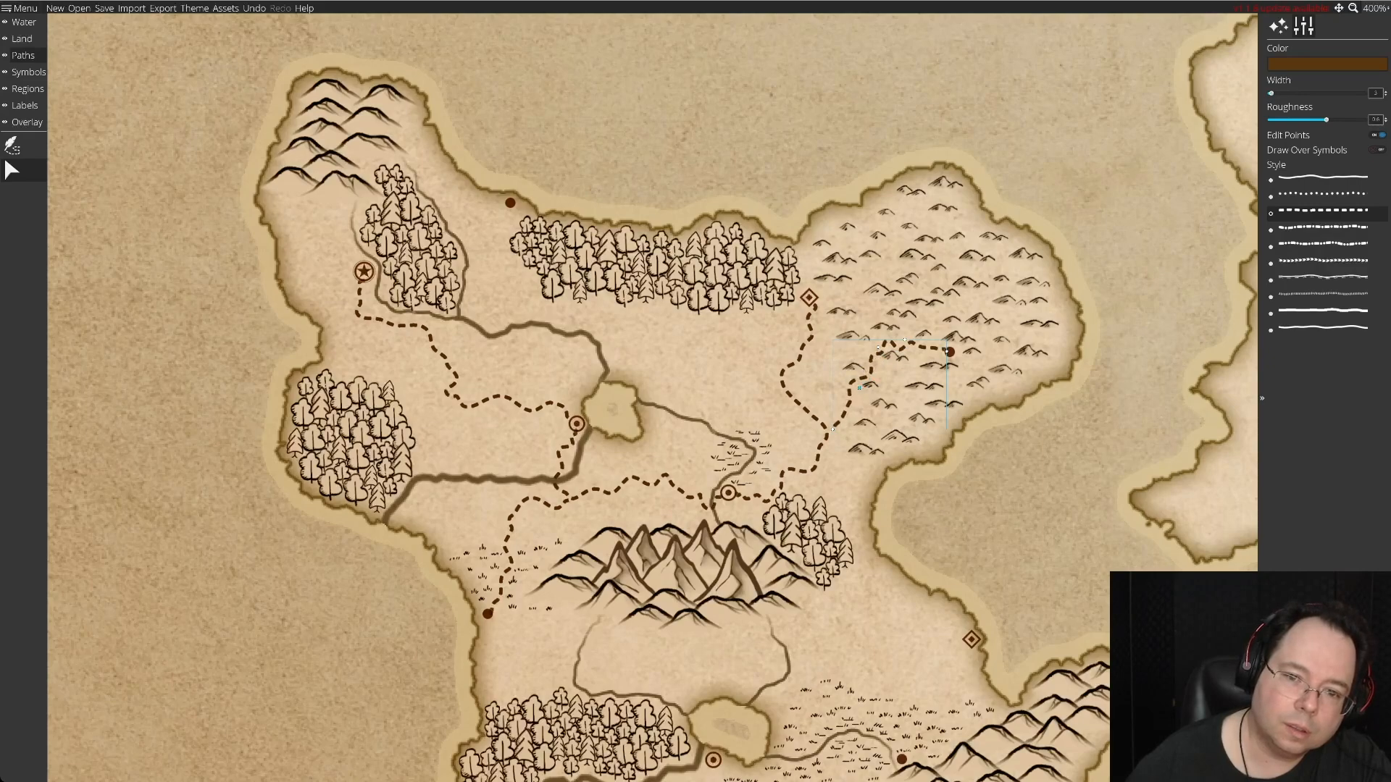
mouse_move(878, 347)
mouse_down()
mouse_move(865, 349)
mouse_move(899, 335)
mouse_up()
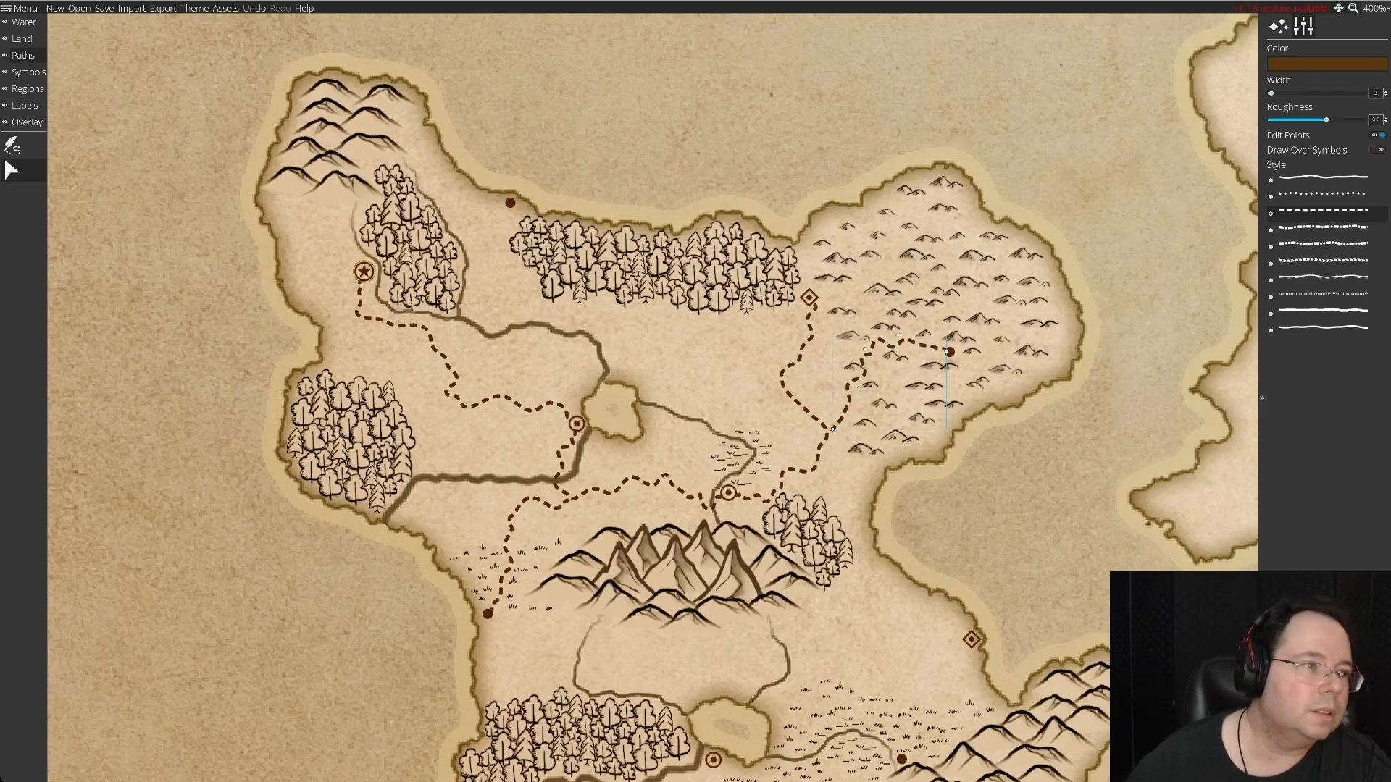
Rearrange the small hill symbols around the new road through the eastern hills so that none overlaps its dashes.
click(14, 73)
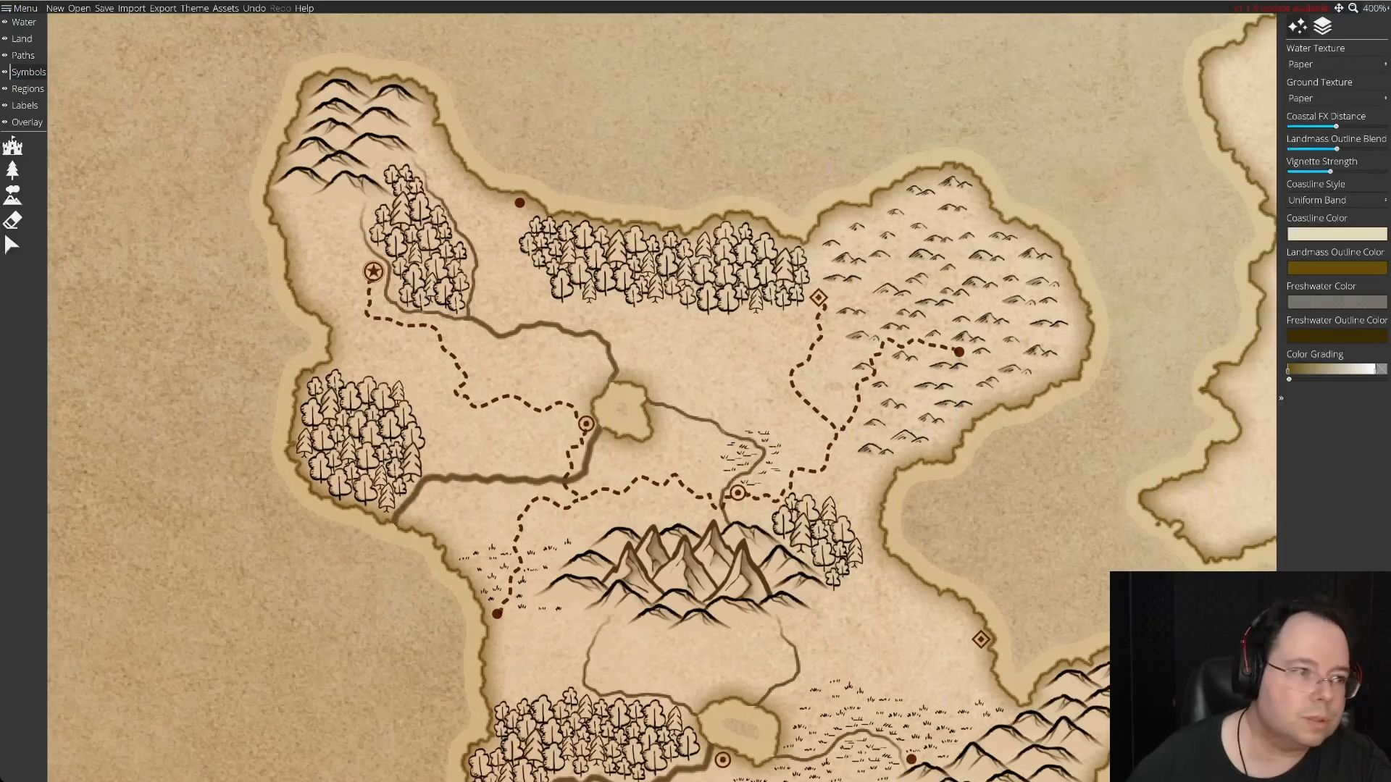
click(12, 245)
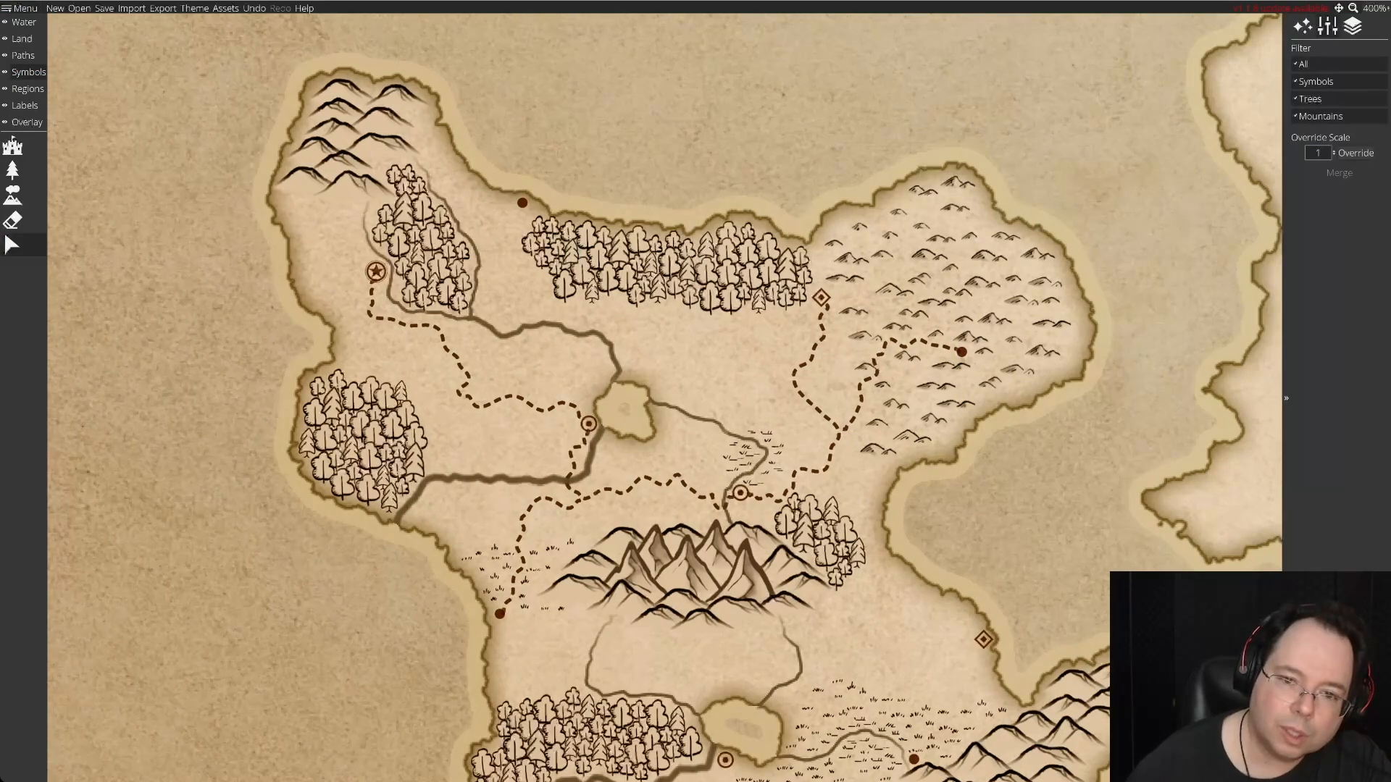
click(865, 367)
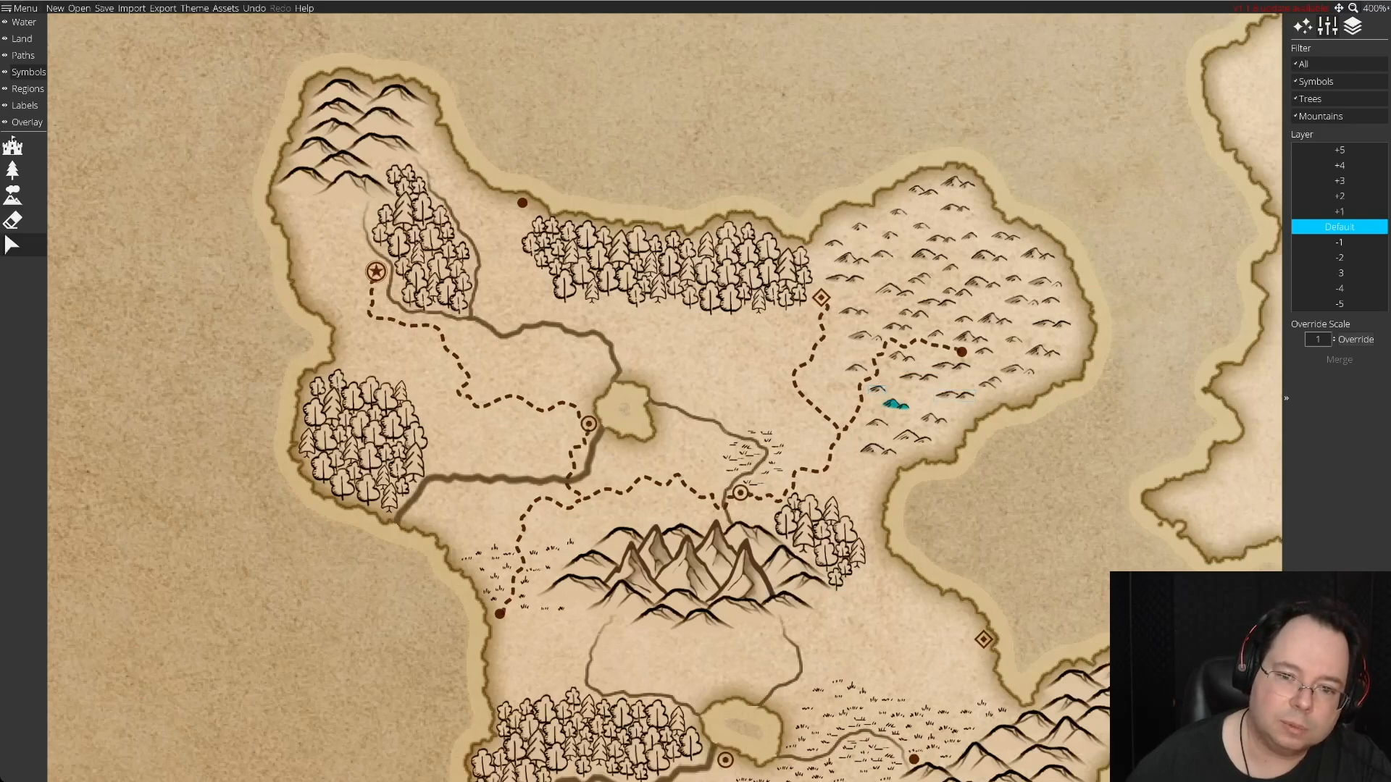
drag(876, 422, 879, 412)
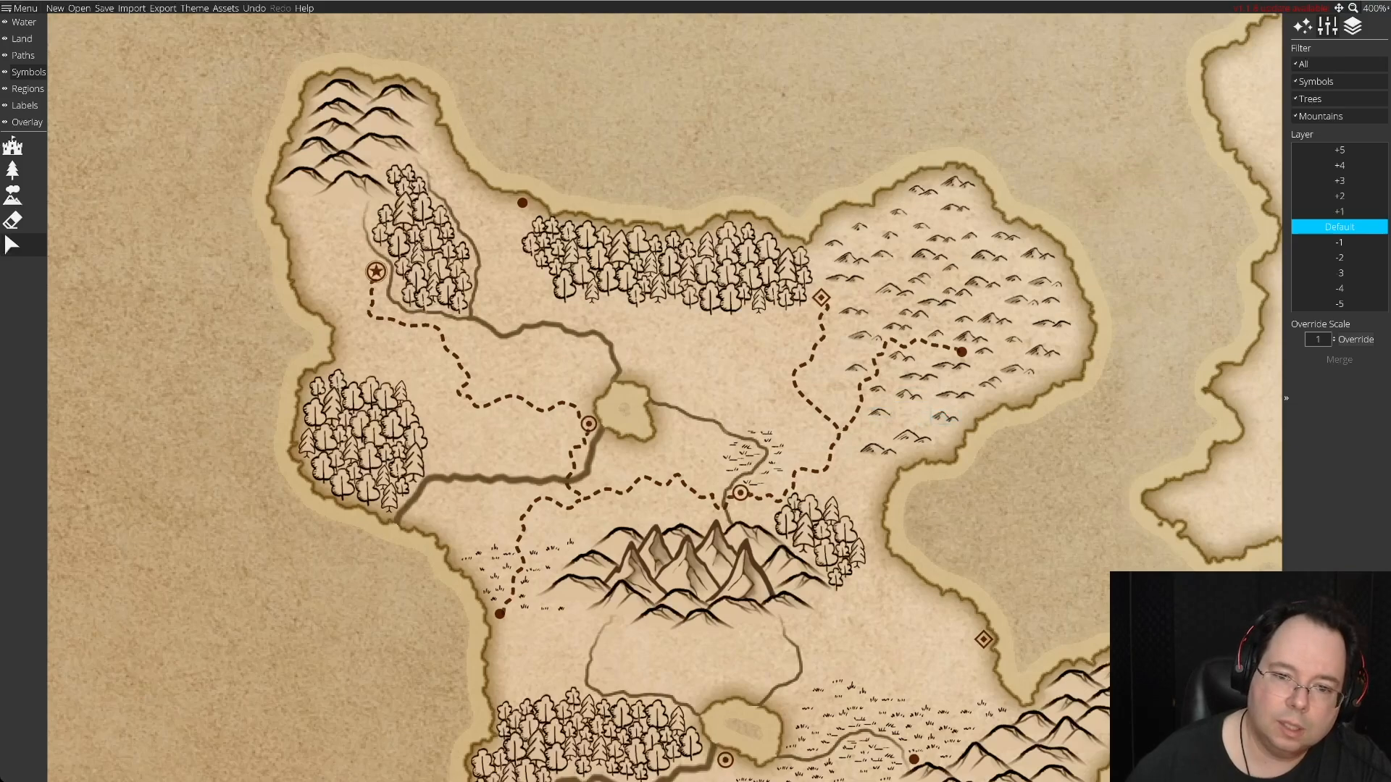
mouse_move(912, 436)
mouse_down()
mouse_move(910, 421)
mouse_move(917, 444)
mouse_up()
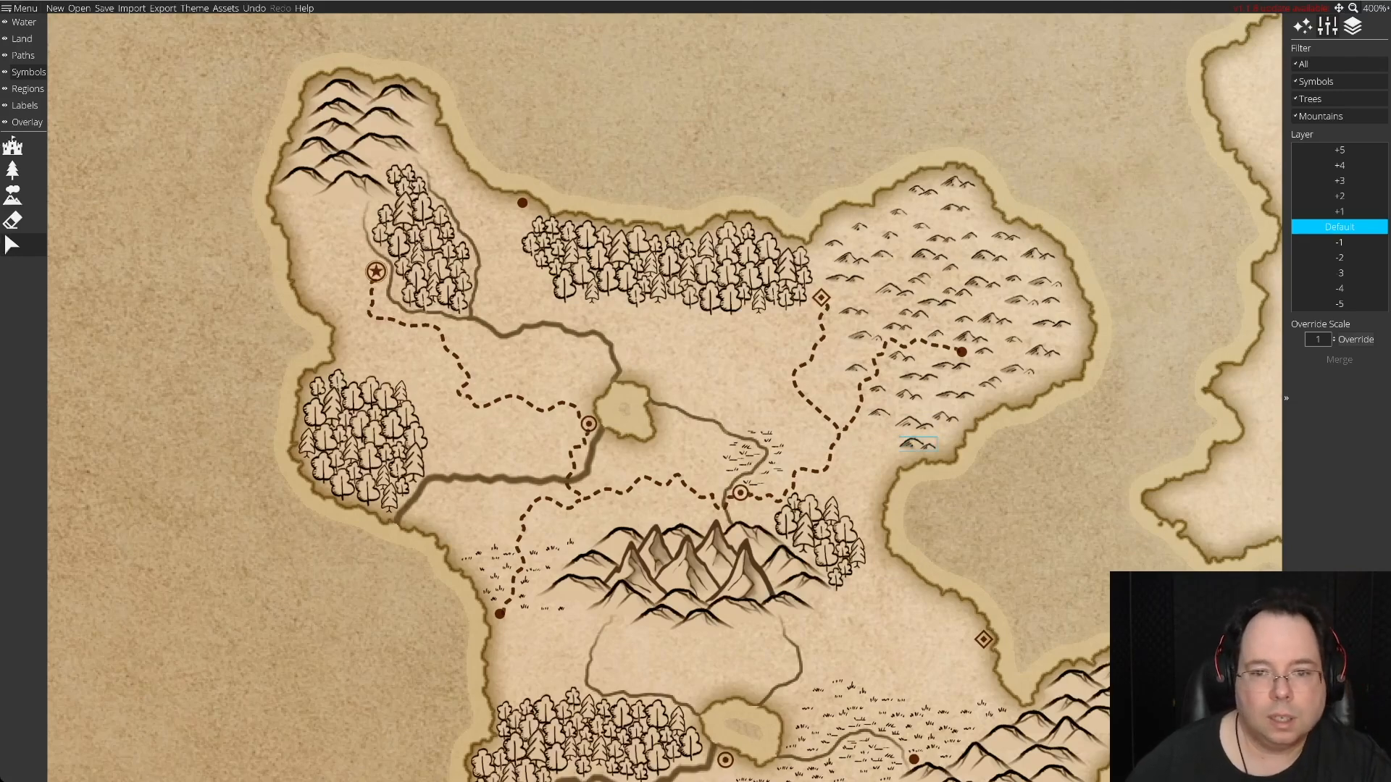
drag(900, 356, 1042, 430)
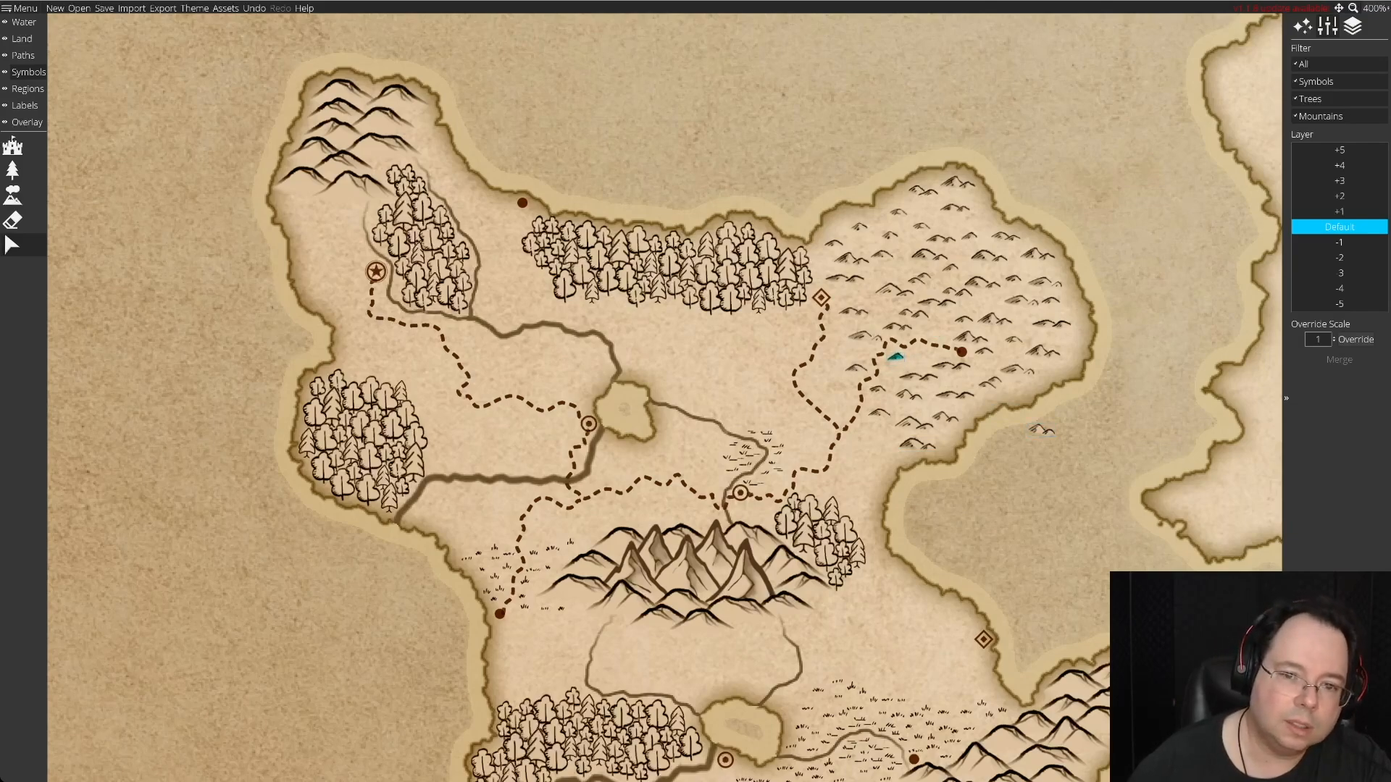
drag(895, 357, 912, 357)
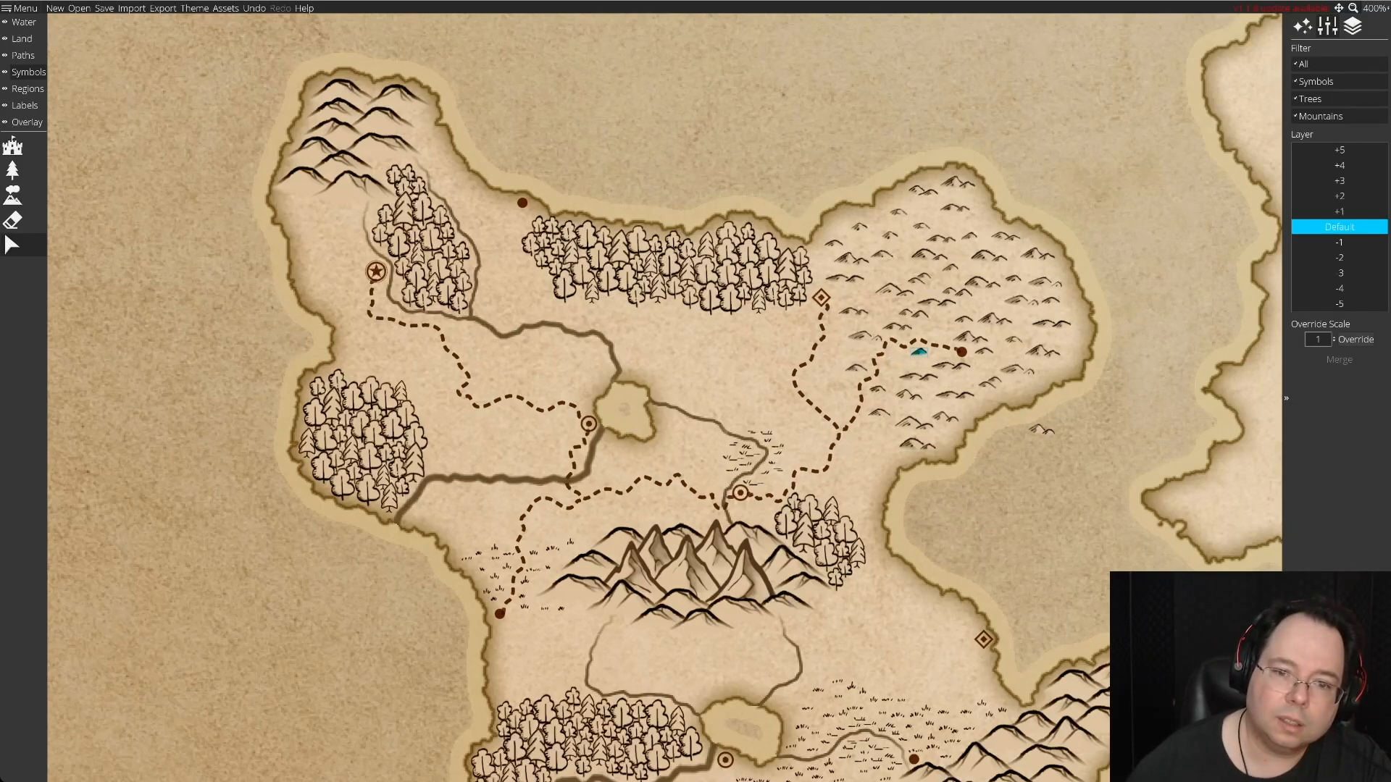
drag(1041, 430, 860, 301)
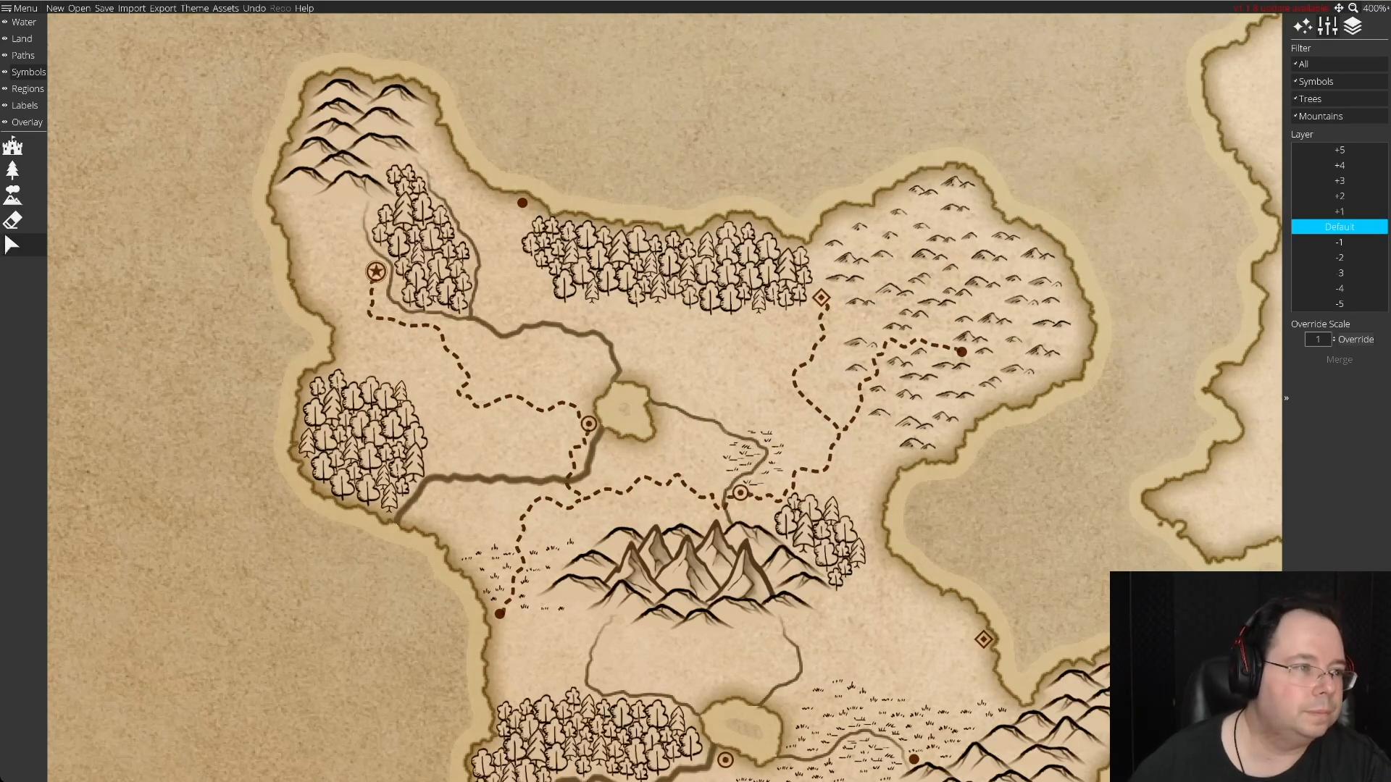
Place three small hill symbols in the sea southeast of the hill field, using a reduced symbol scale and 600% zoom.
click(12, 194)
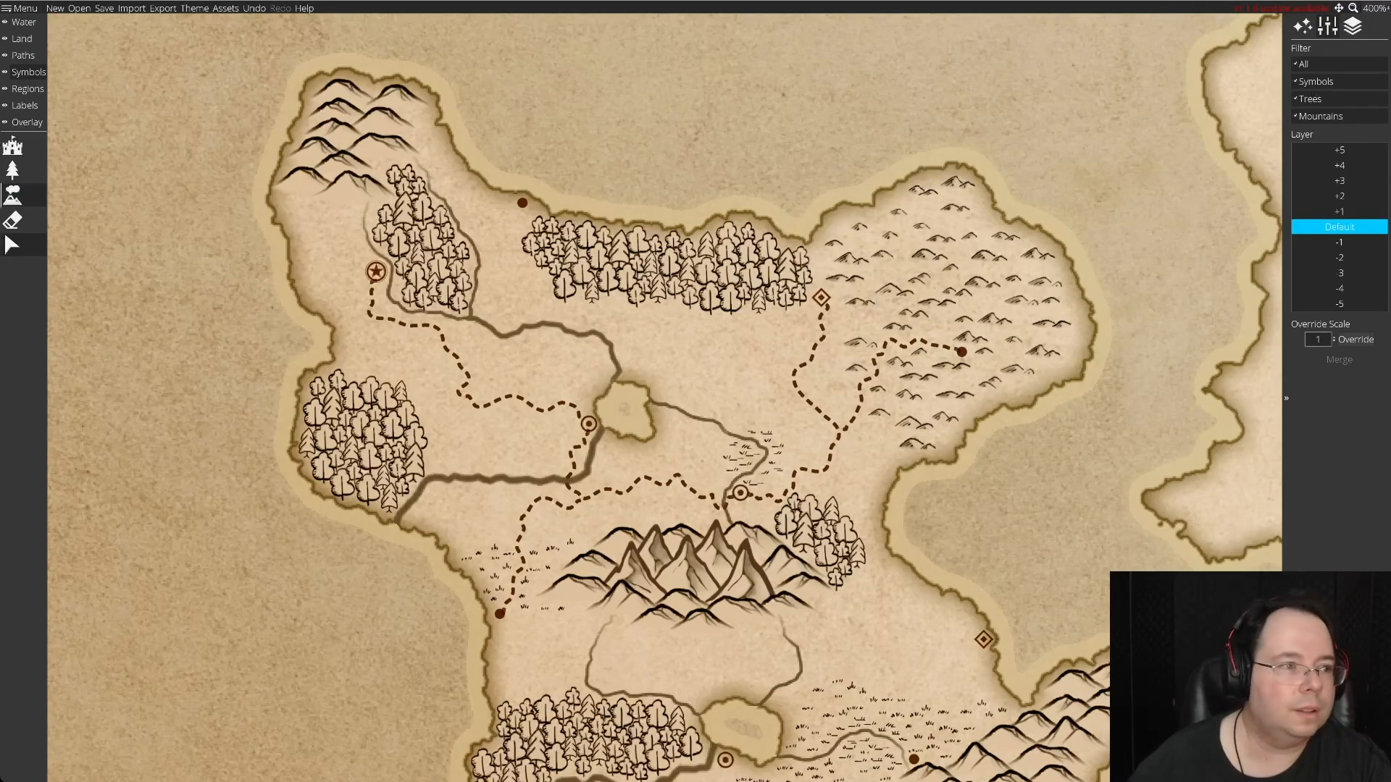
click(14, 195)
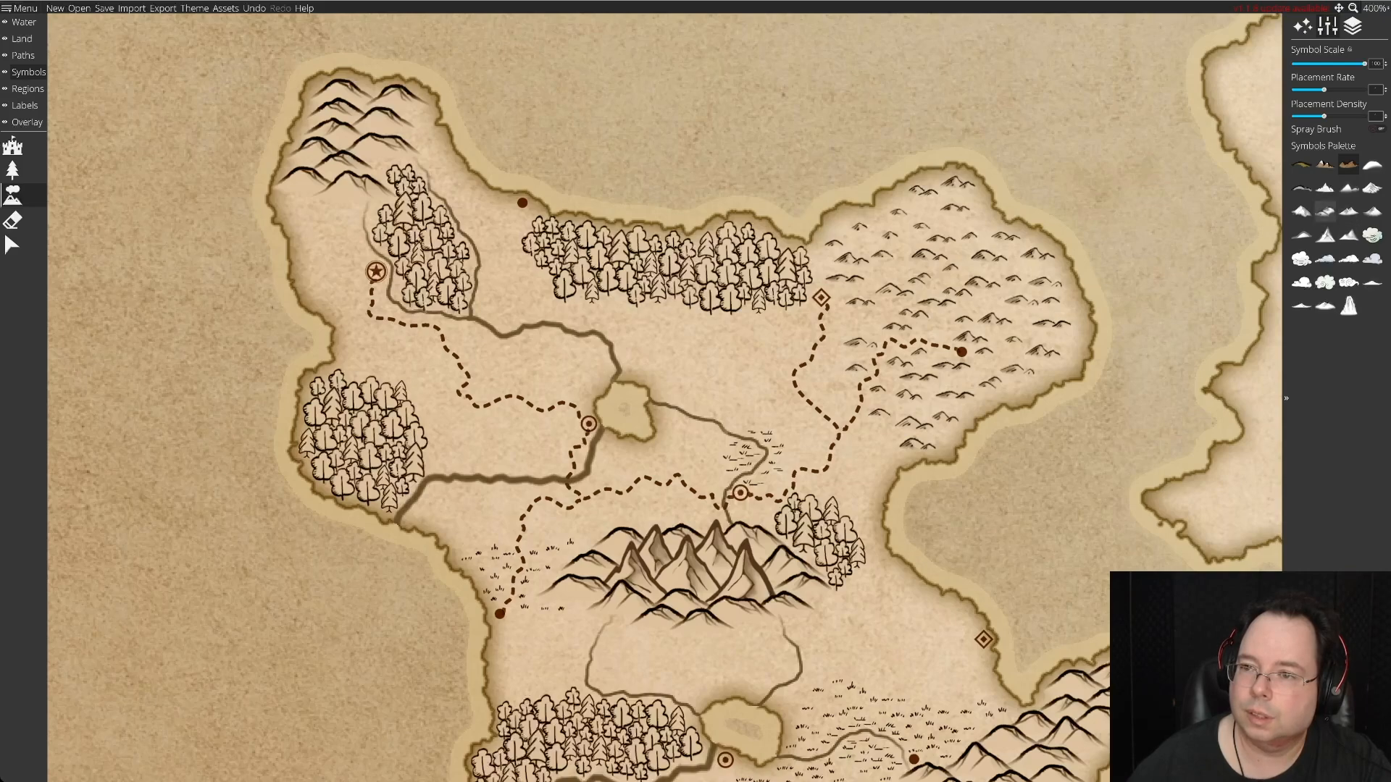
click(1324, 210)
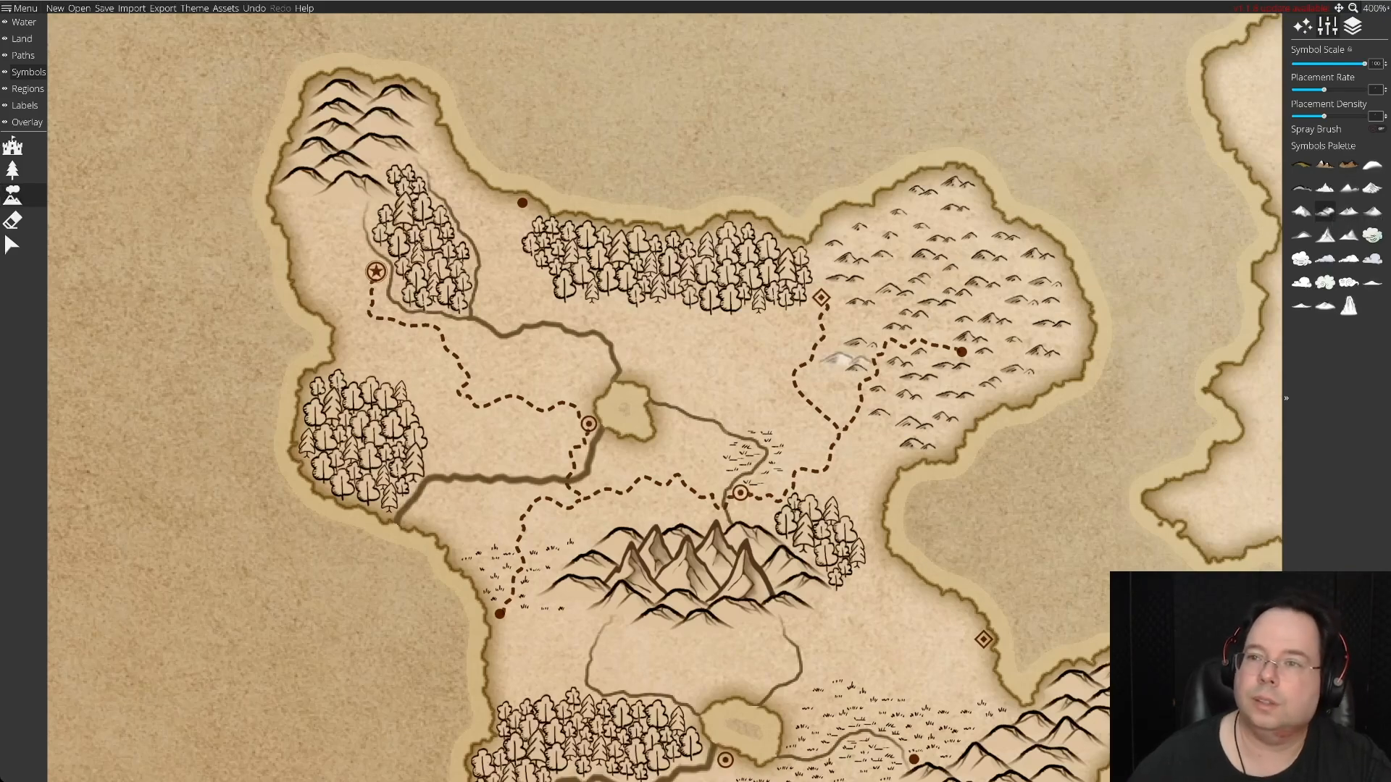
drag(1364, 63, 1328, 63)
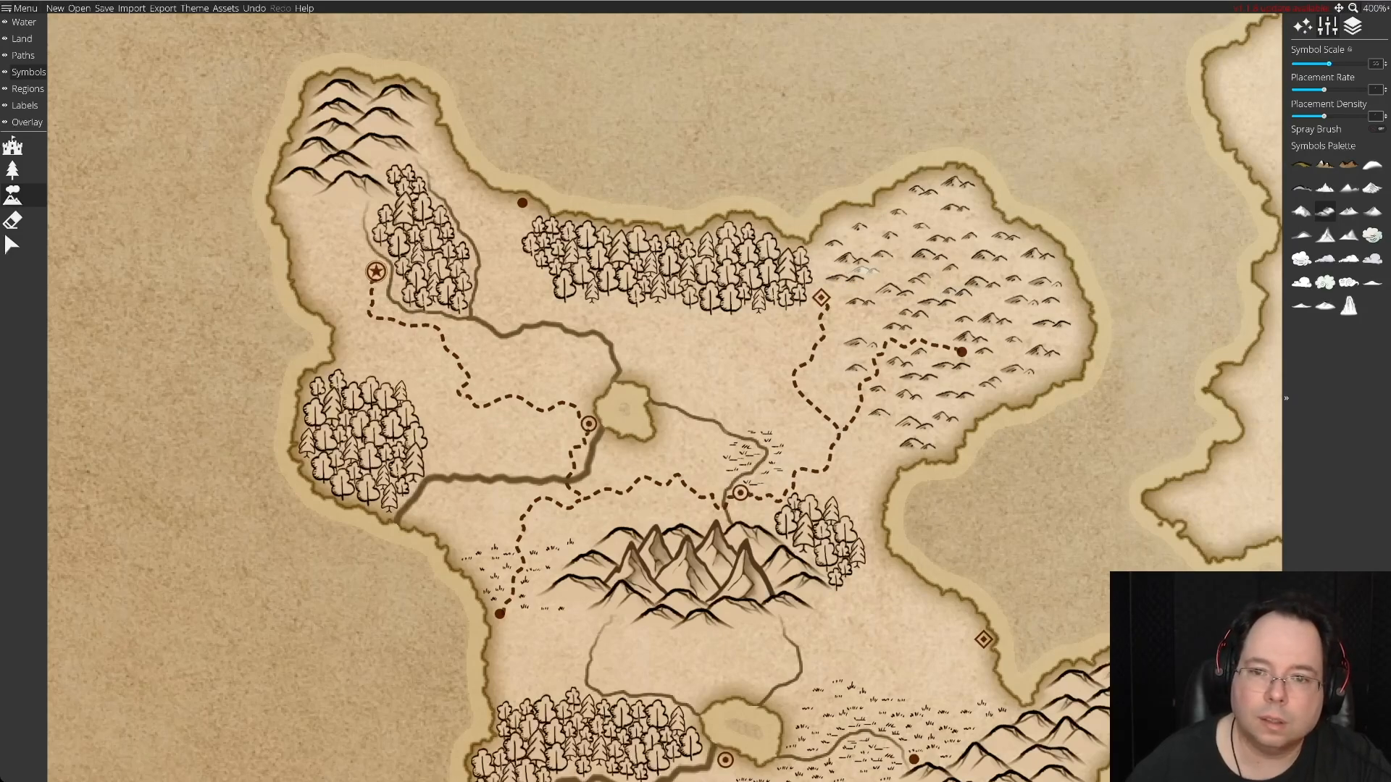
click(1374, 7)
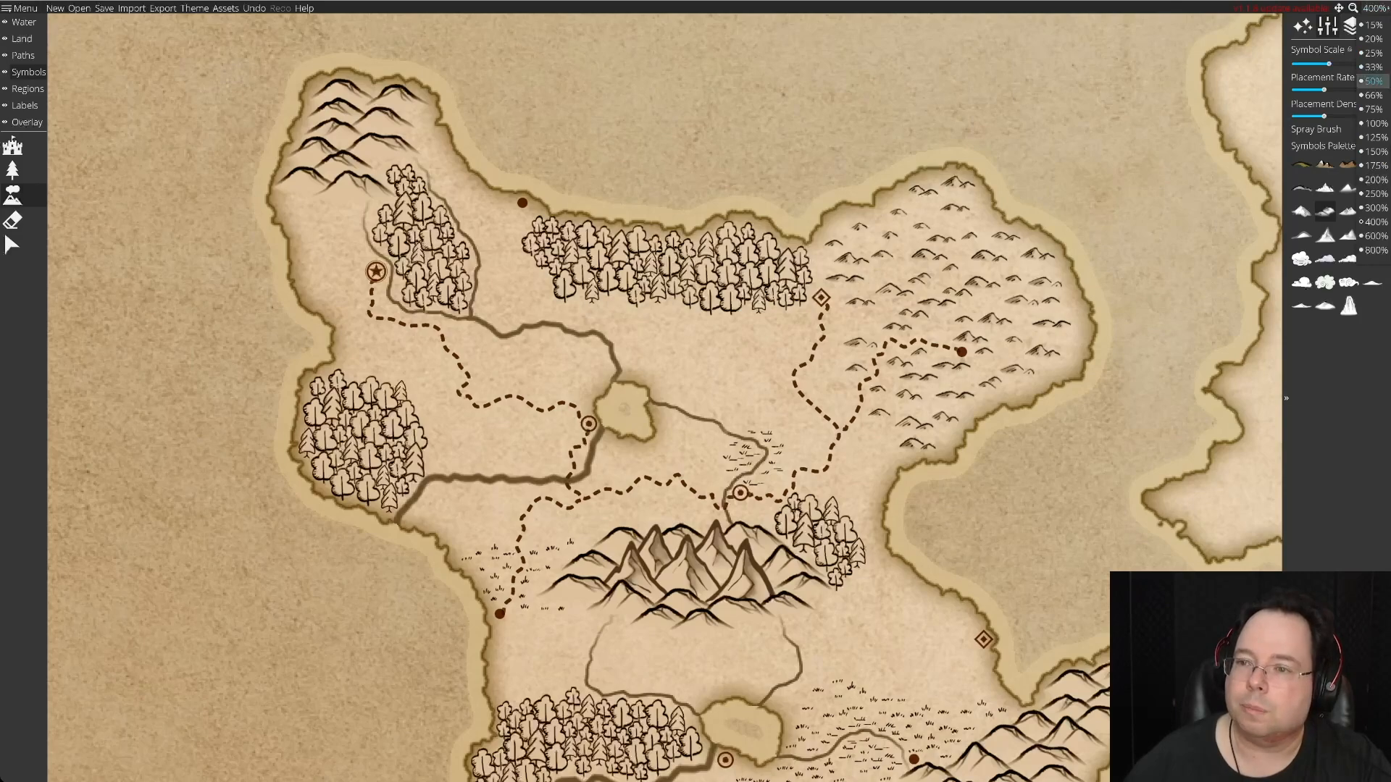
click(1374, 236)
drag(974, 268, 859, 359)
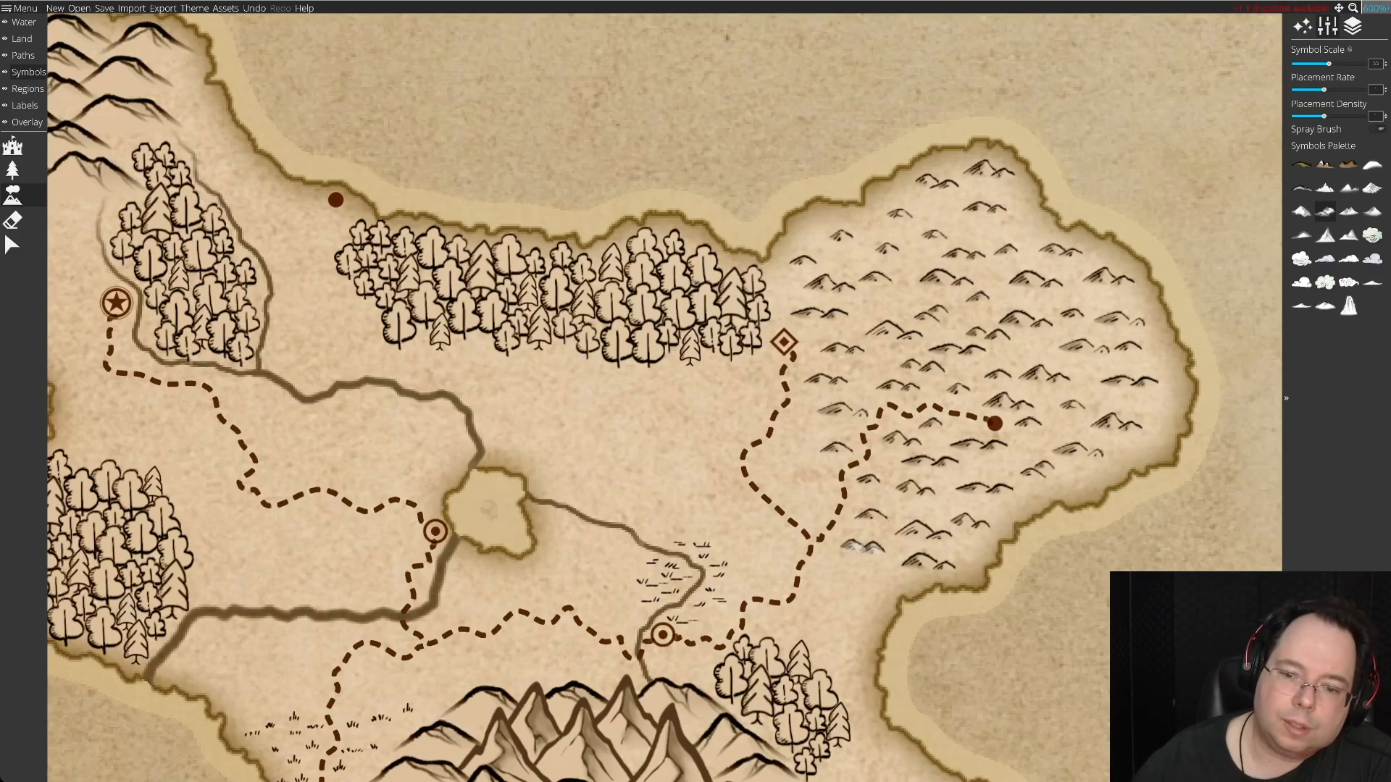
click(1119, 554)
click(1079, 621)
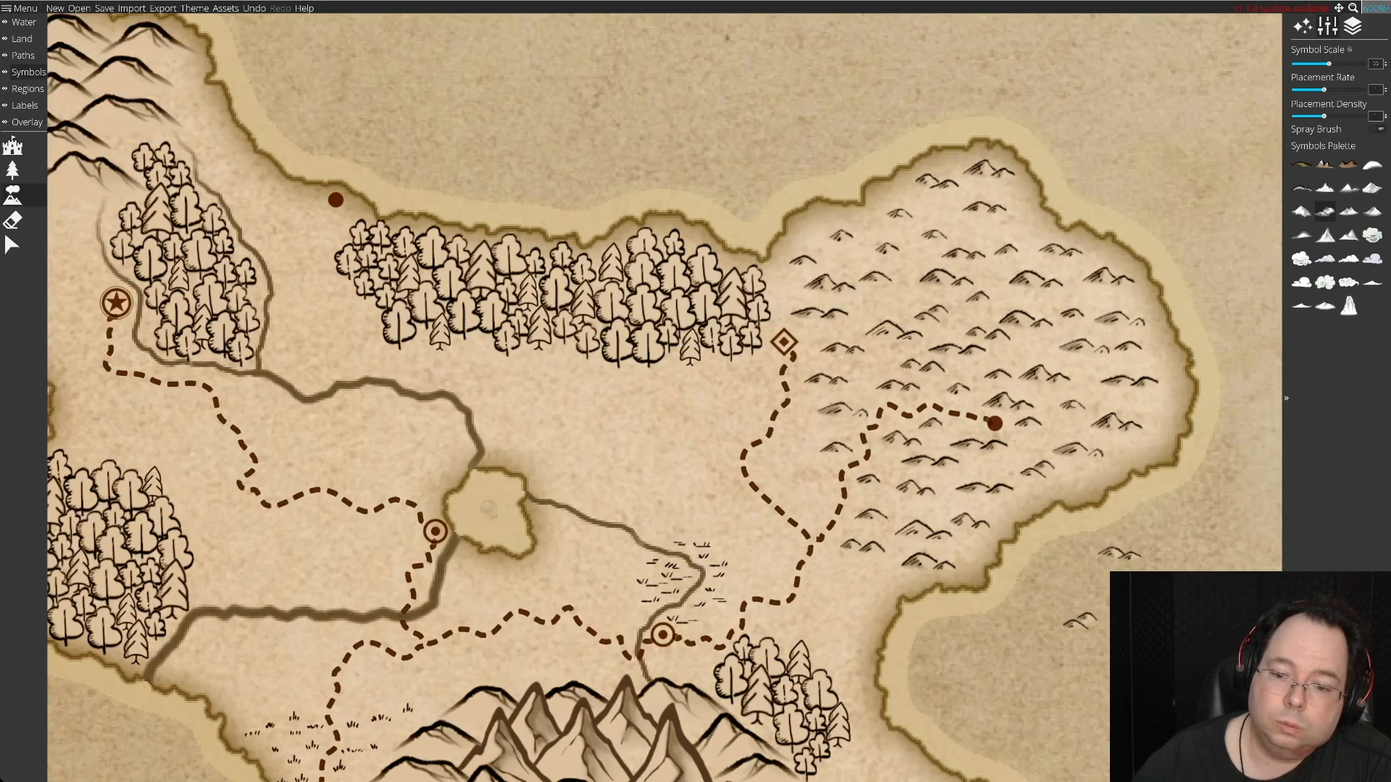
click(1007, 642)
Move a spare hill from the sea into the hill field beside the dashed road, adjusting the hills around it.
key(e)
click(12, 245)
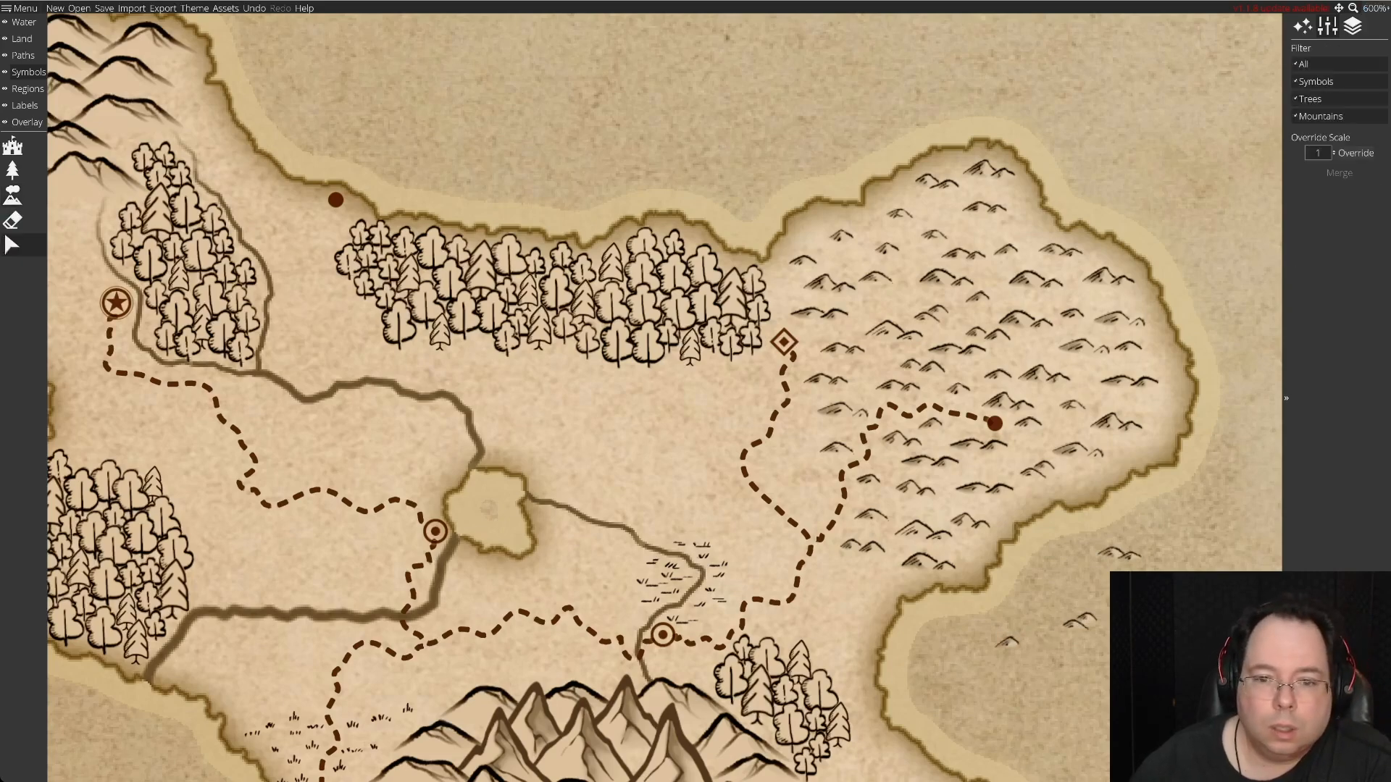
drag(929, 461, 884, 304)
drag(1079, 620, 893, 435)
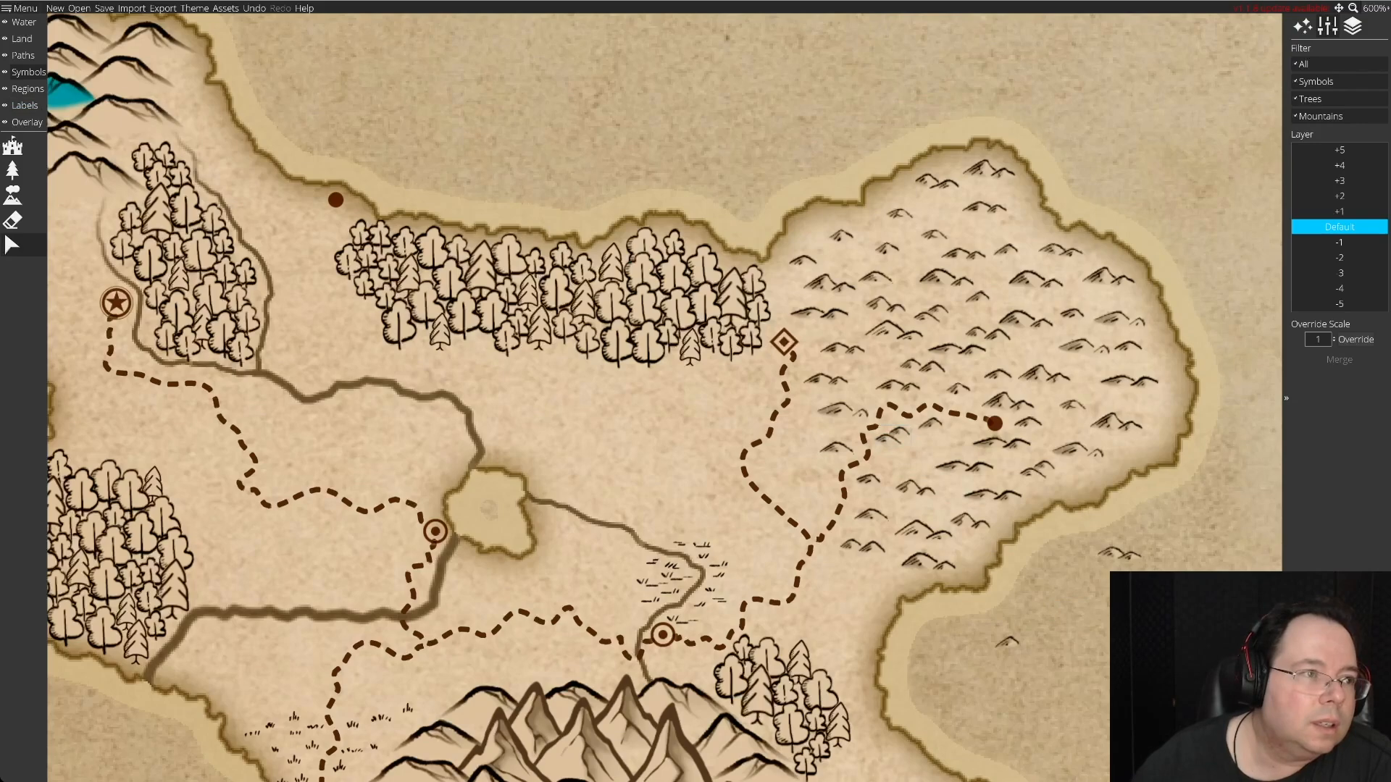
click(24, 55)
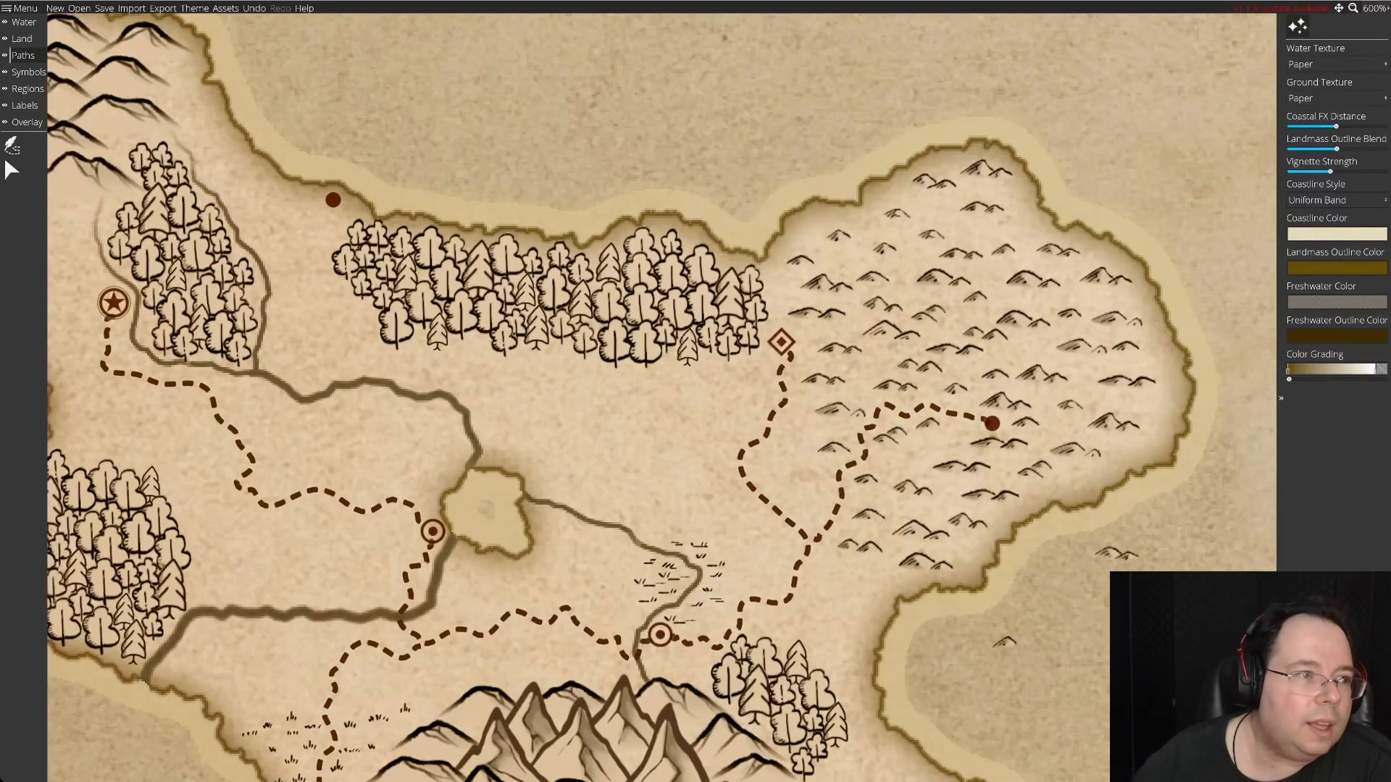
click(6, 161)
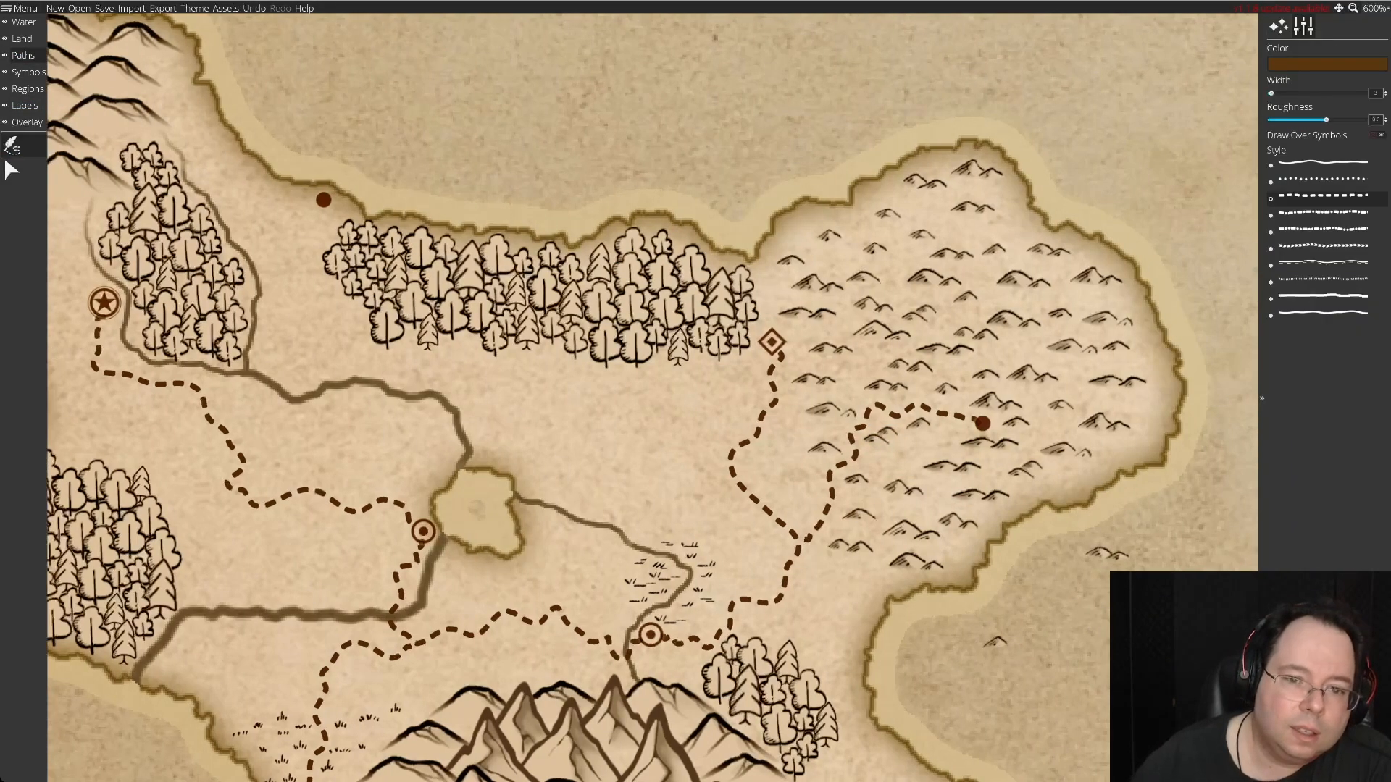
click(879, 405)
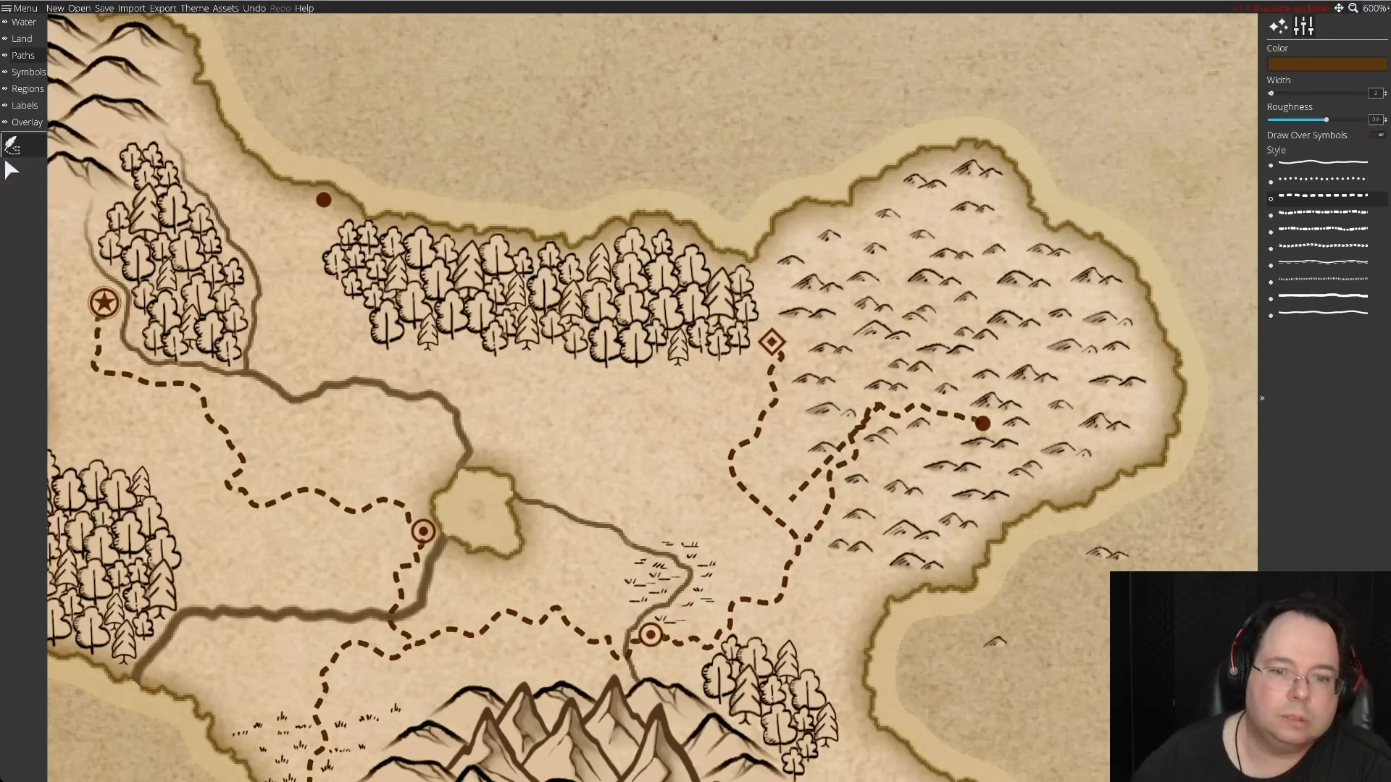
click(621, 391)
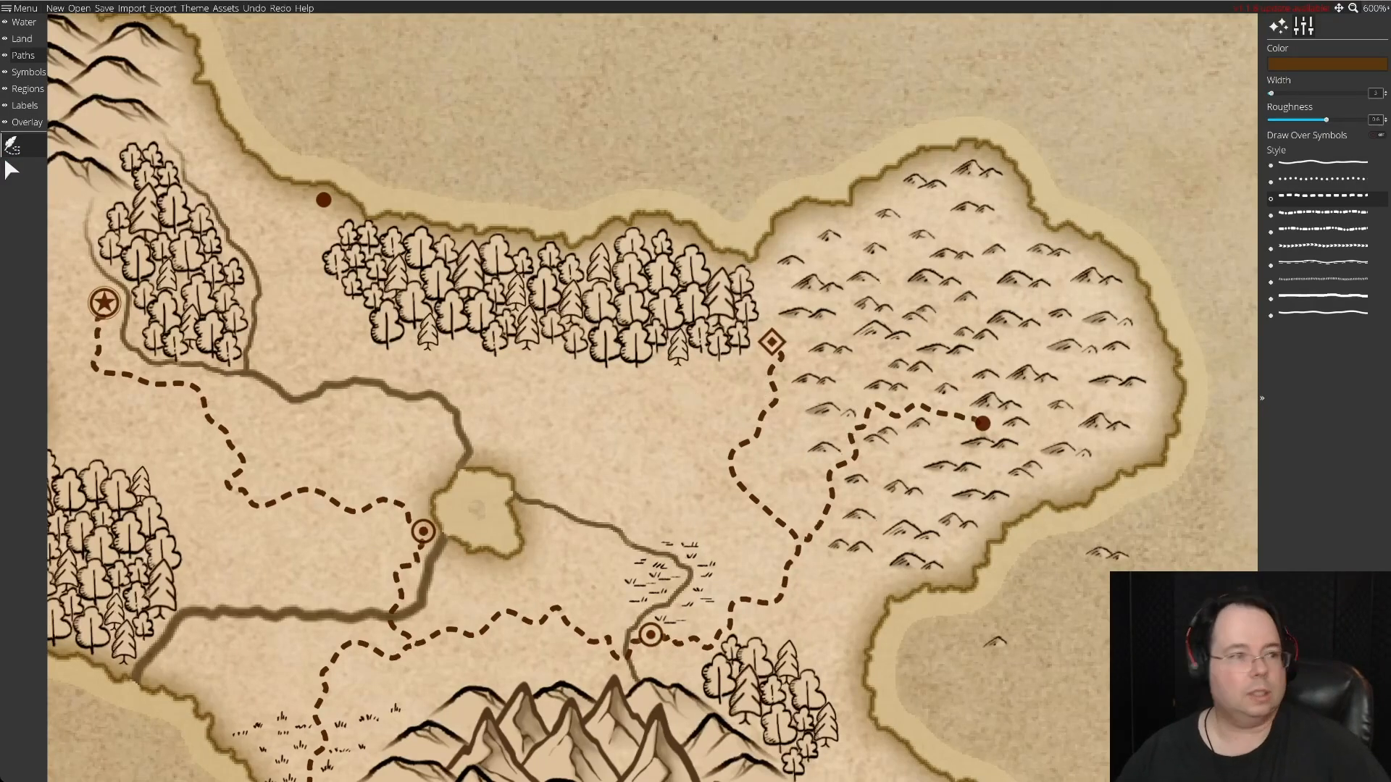
Adjust a point on the bend of the dashed road west of the solid-dot settlement in the eastern hills.
click(10, 169)
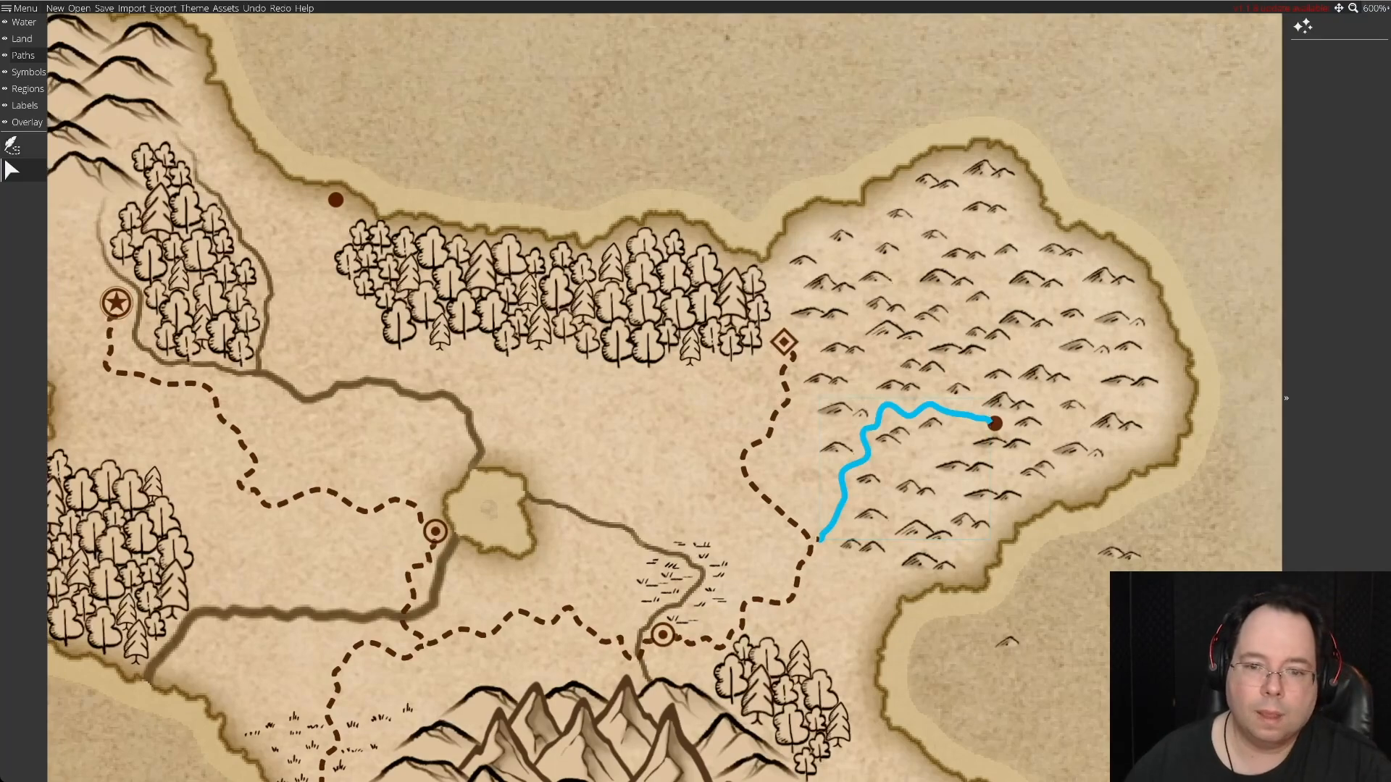
click(879, 416)
drag(854, 419, 844, 430)
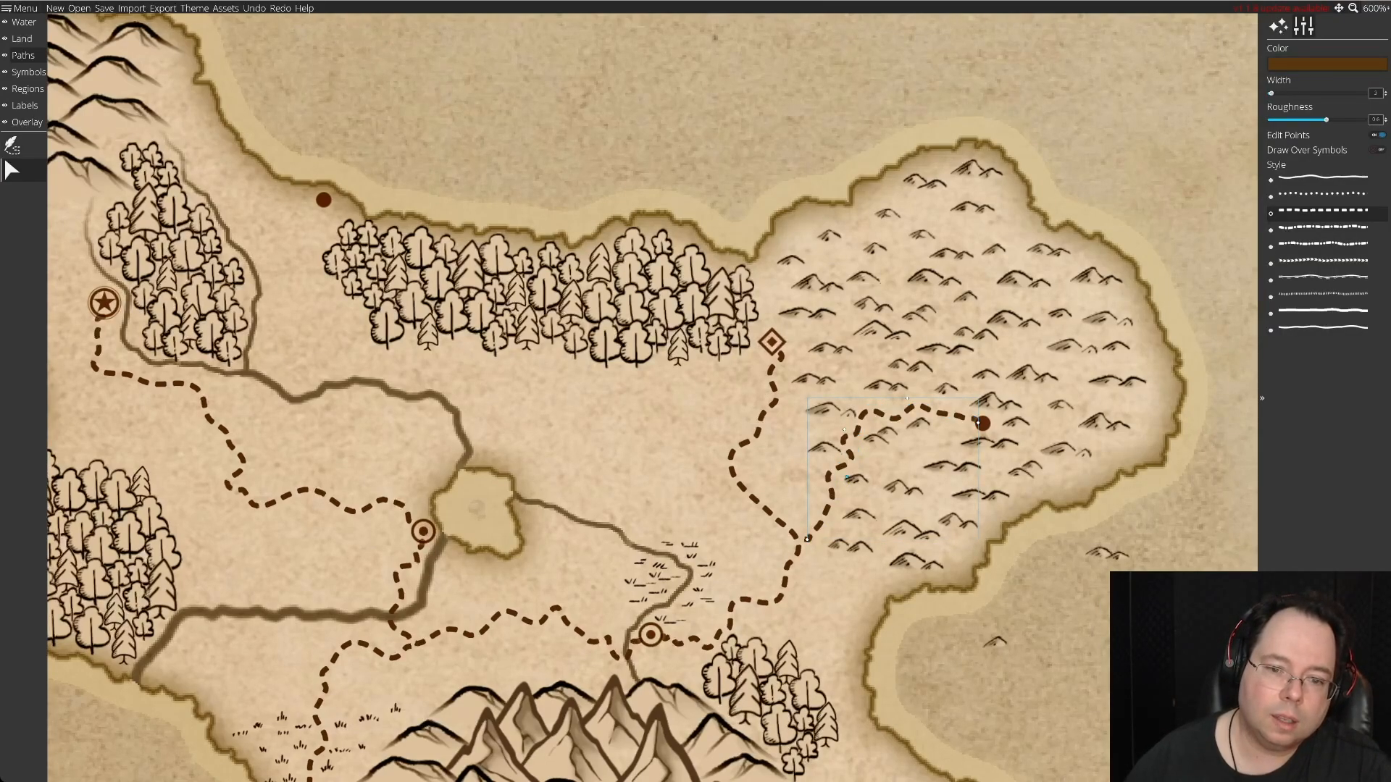
Refine the bends of the dashed road west of the solid-dot settlement in the eastern hills, undoing the unwanted point moves.
drag(846, 477, 826, 495)
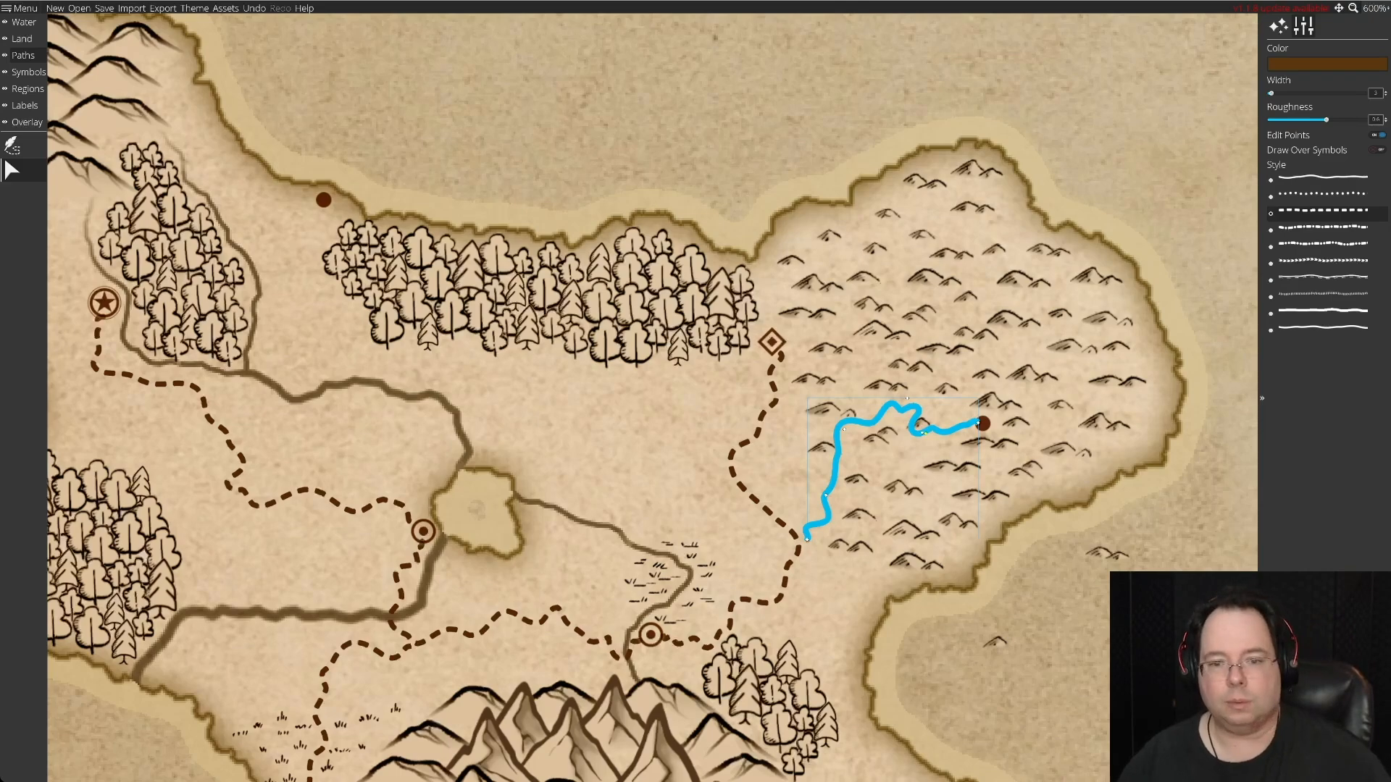
key(ctrl+z)
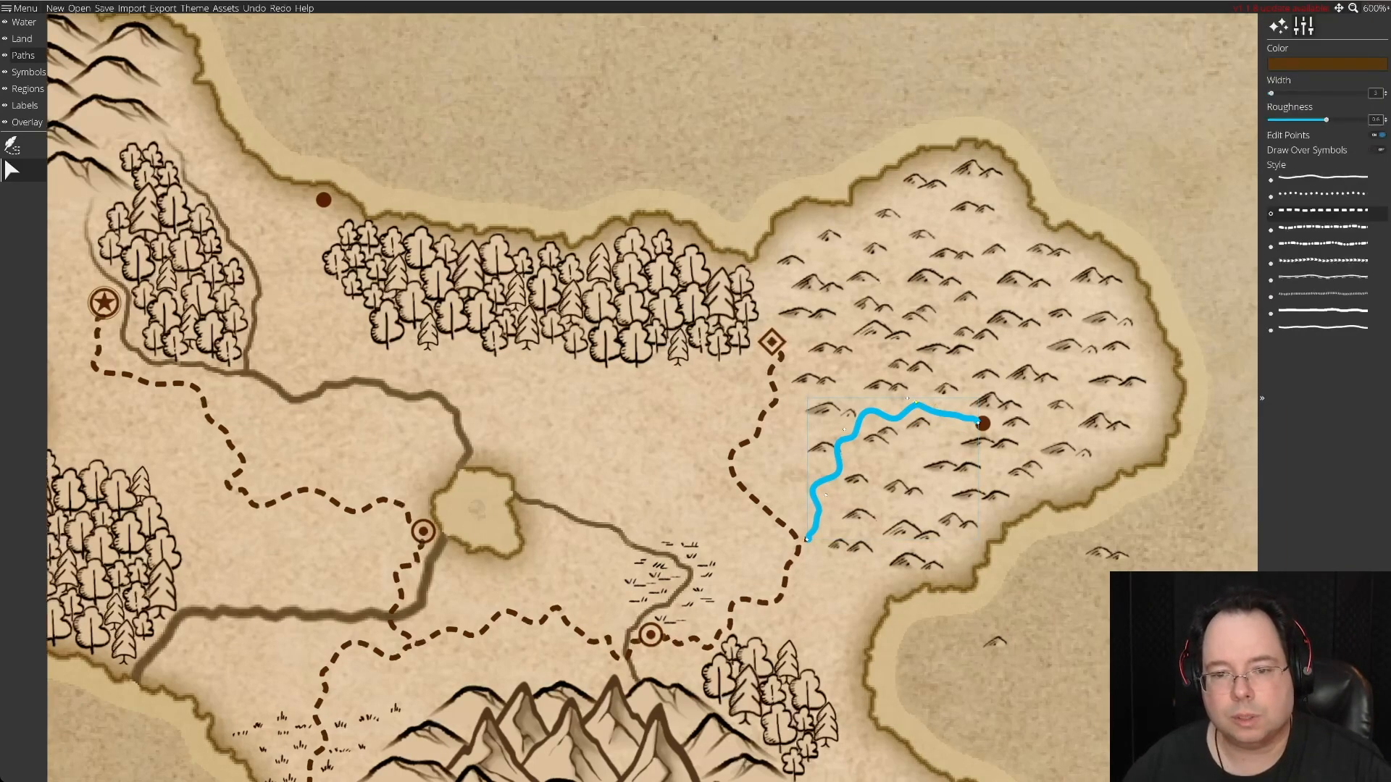
drag(906, 398, 912, 406)
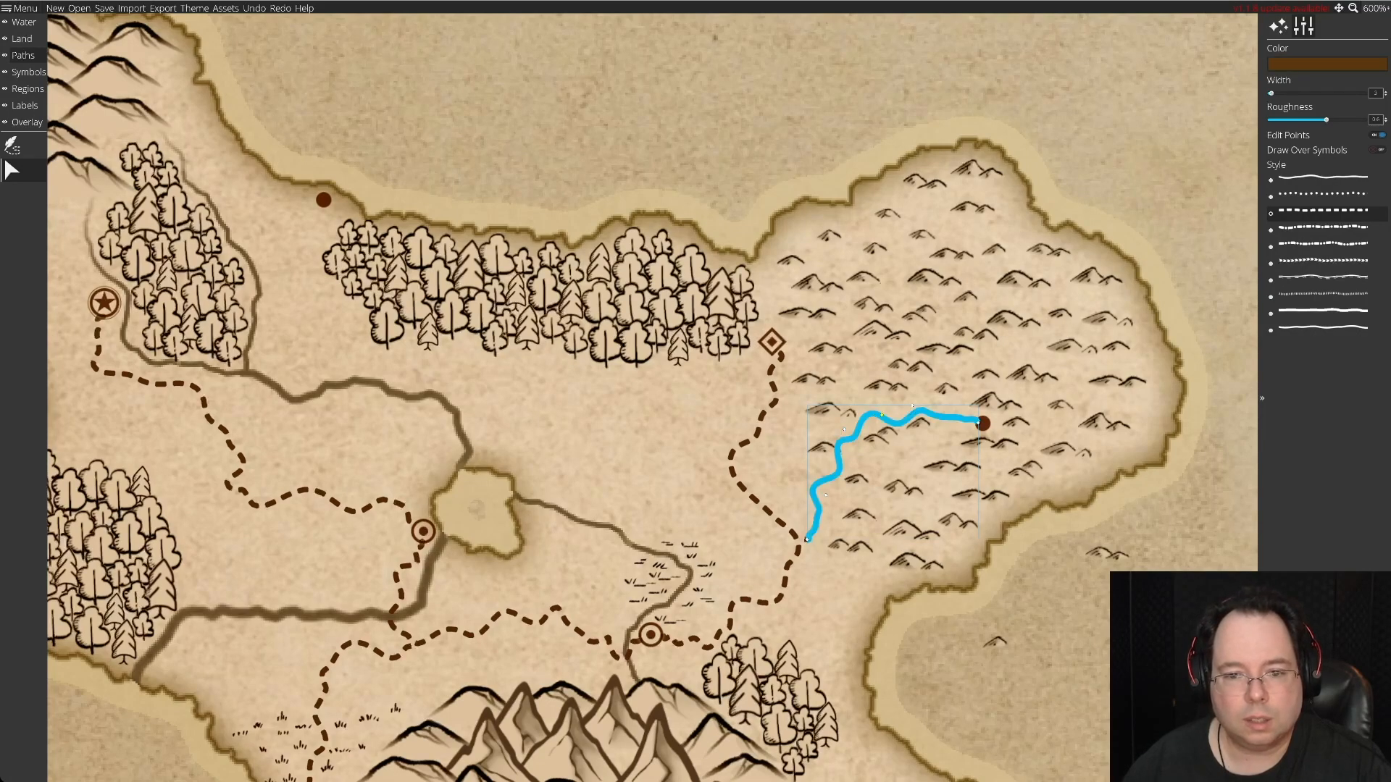
key(ctrl+y)
click(846, 432)
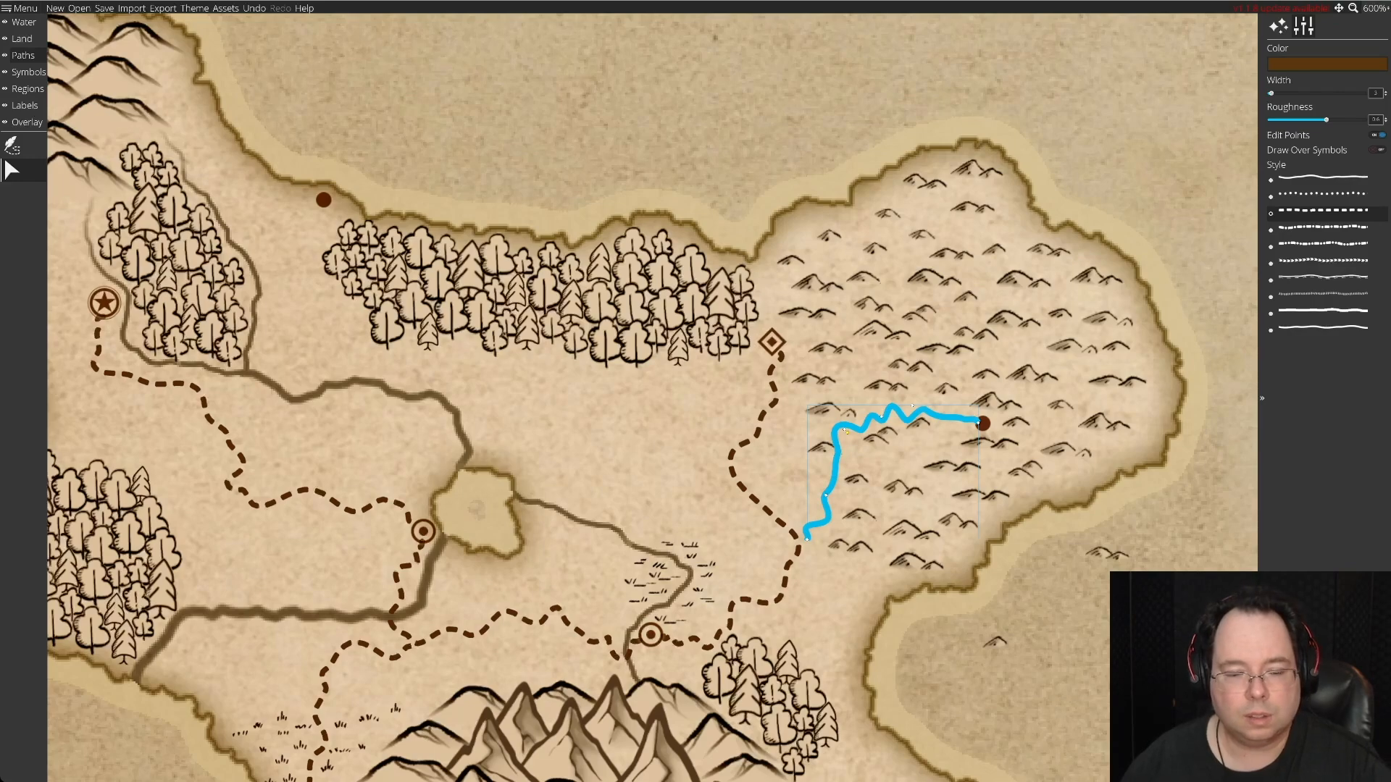
key(ctrl+z)
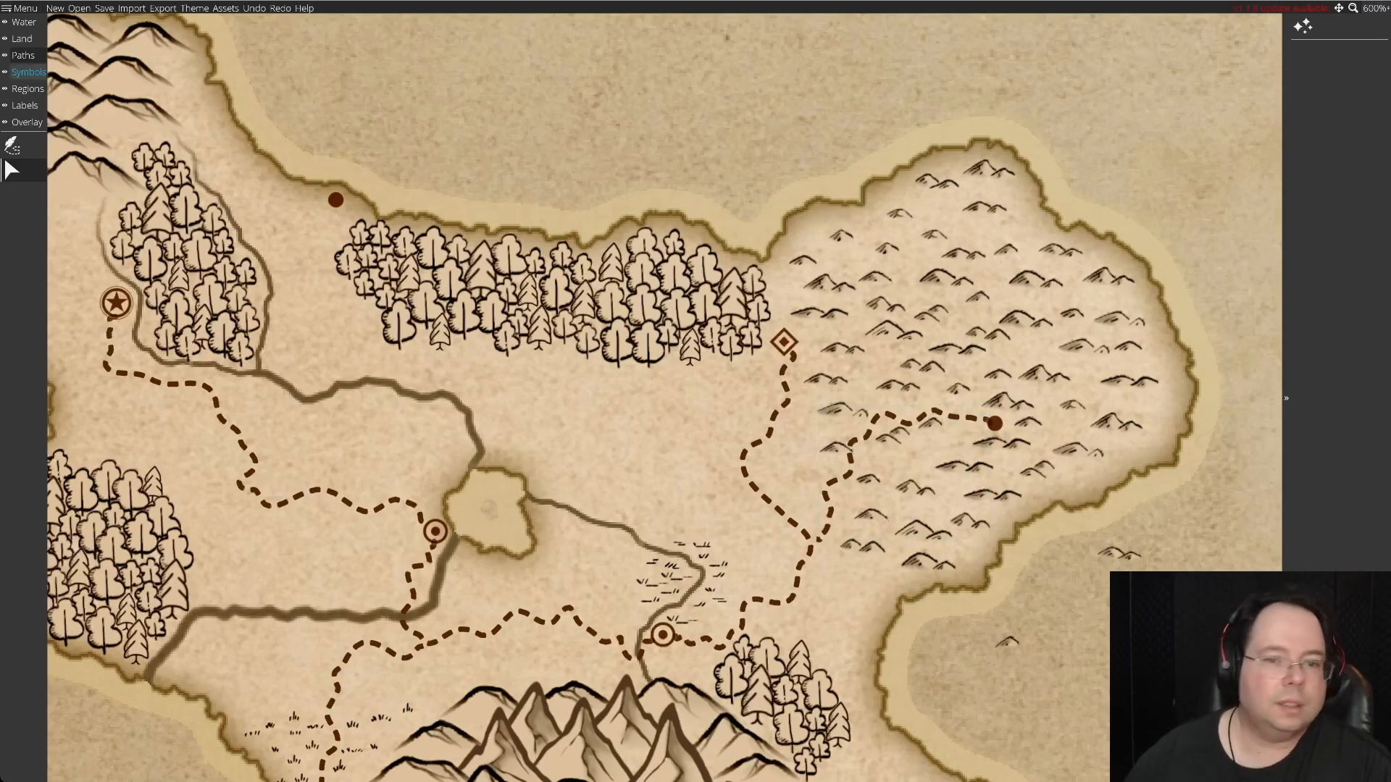
Rearrange the hills along the eastern road, swapping the overlapping one for a small spare from the sea and filling the gap south of it.
click(27, 71)
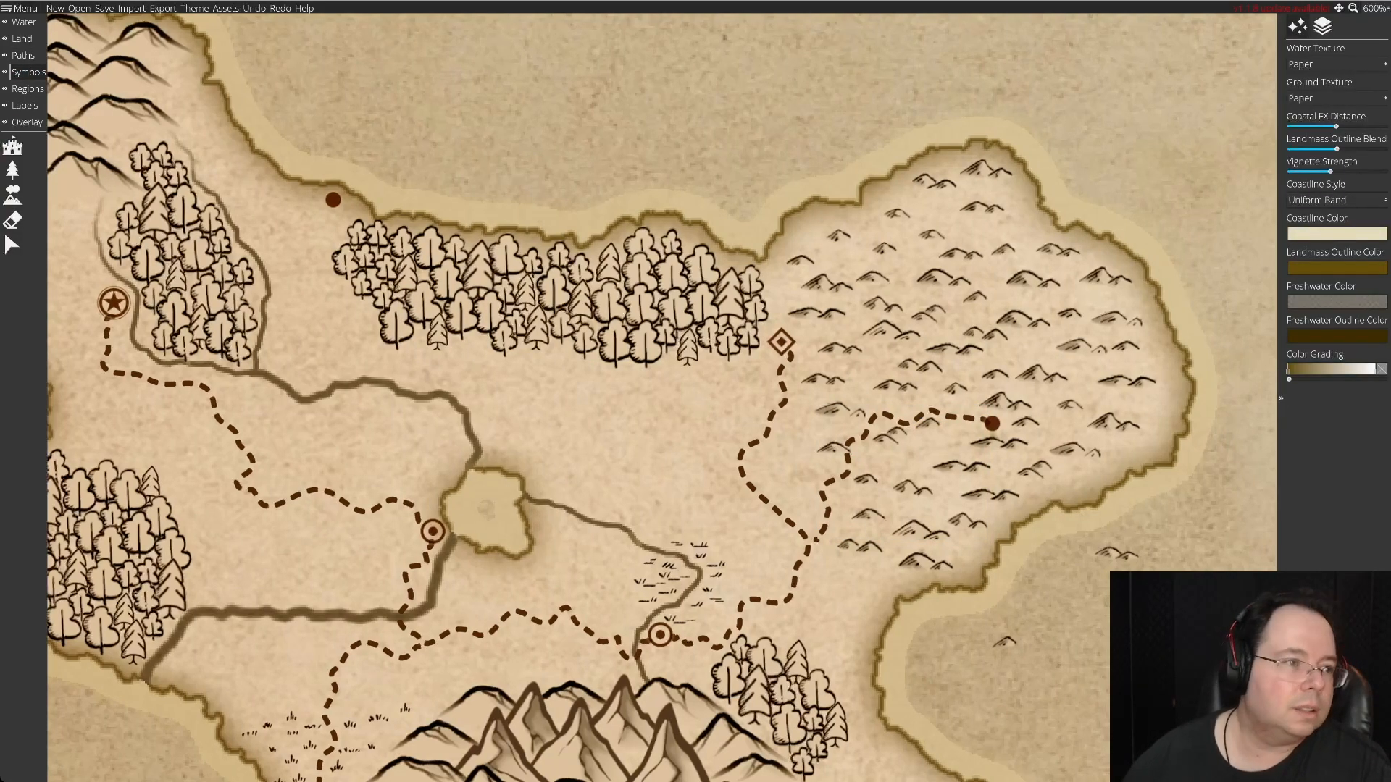
click(12, 245)
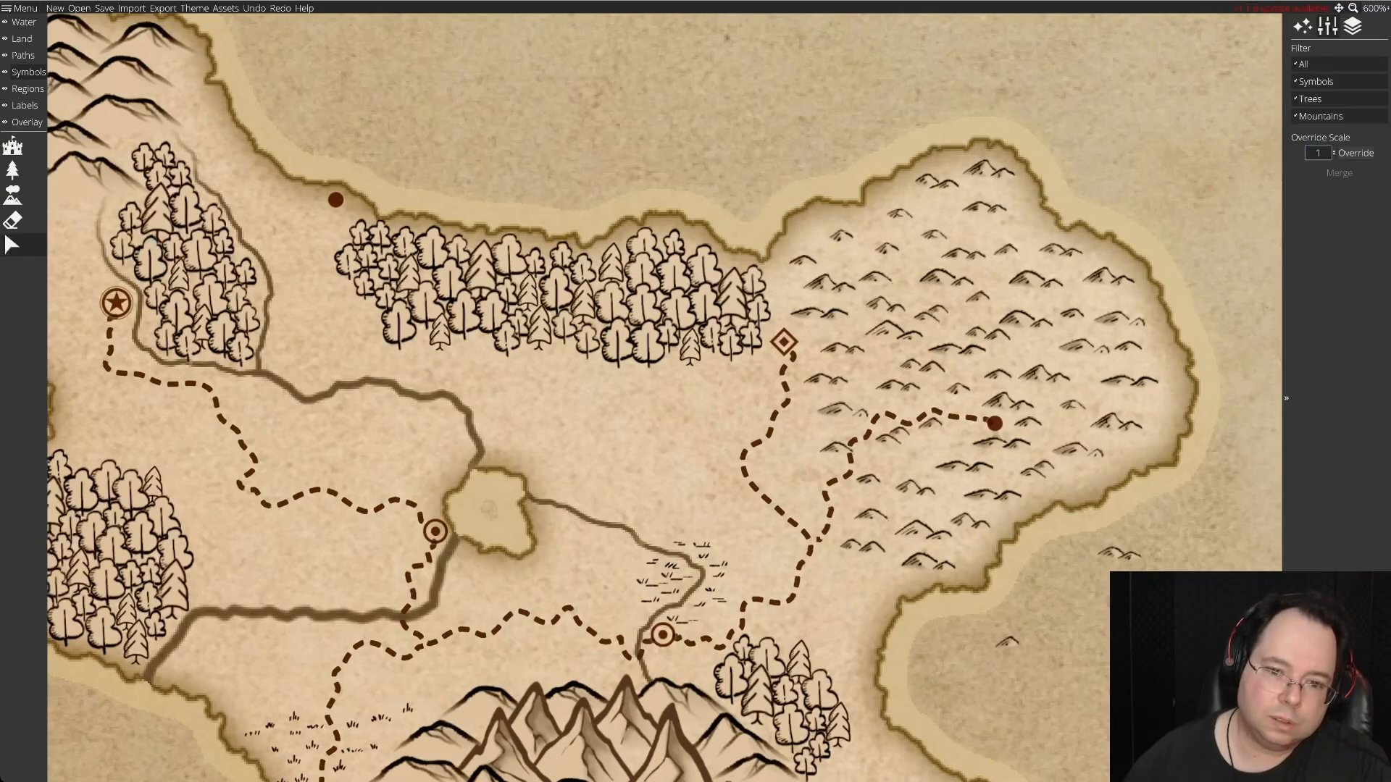
click(825, 460)
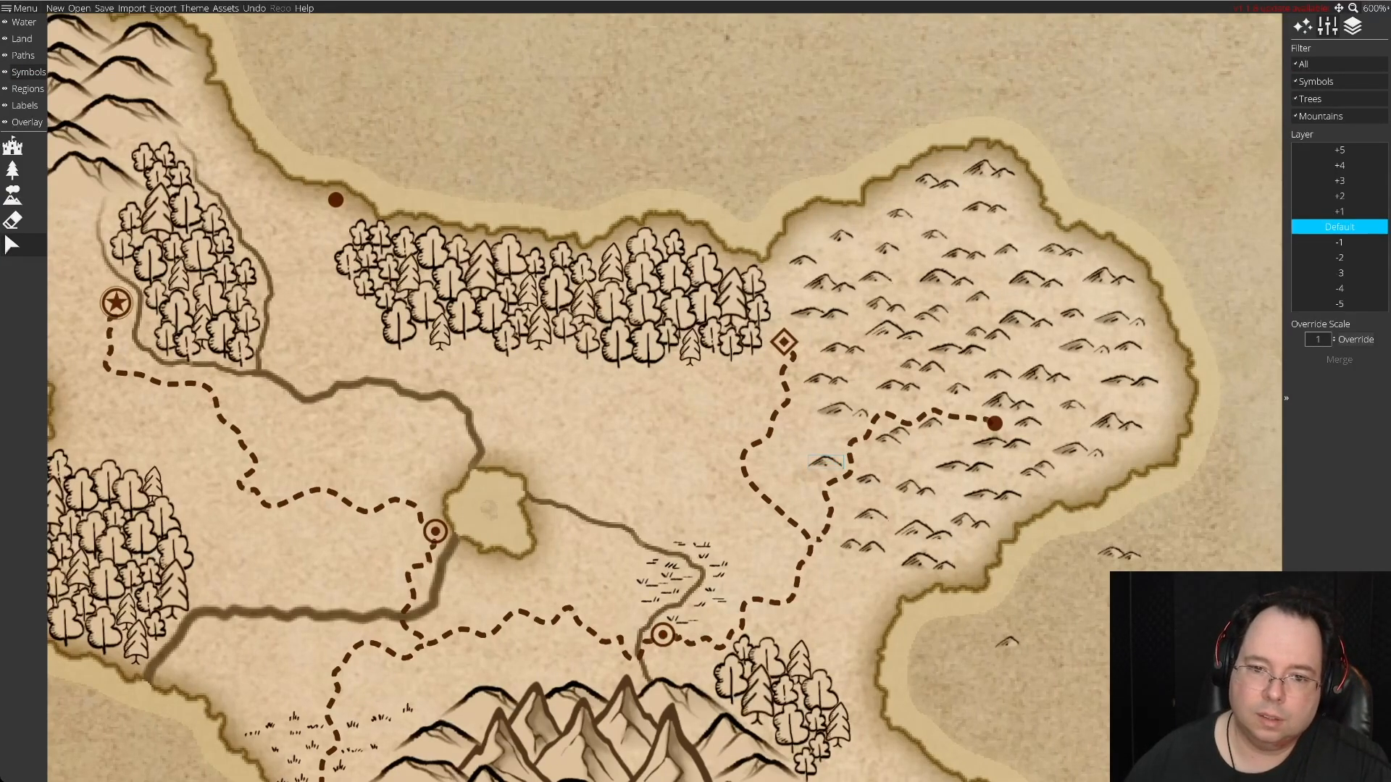
click(889, 449)
drag(891, 437, 1087, 609)
drag(1007, 642, 889, 431)
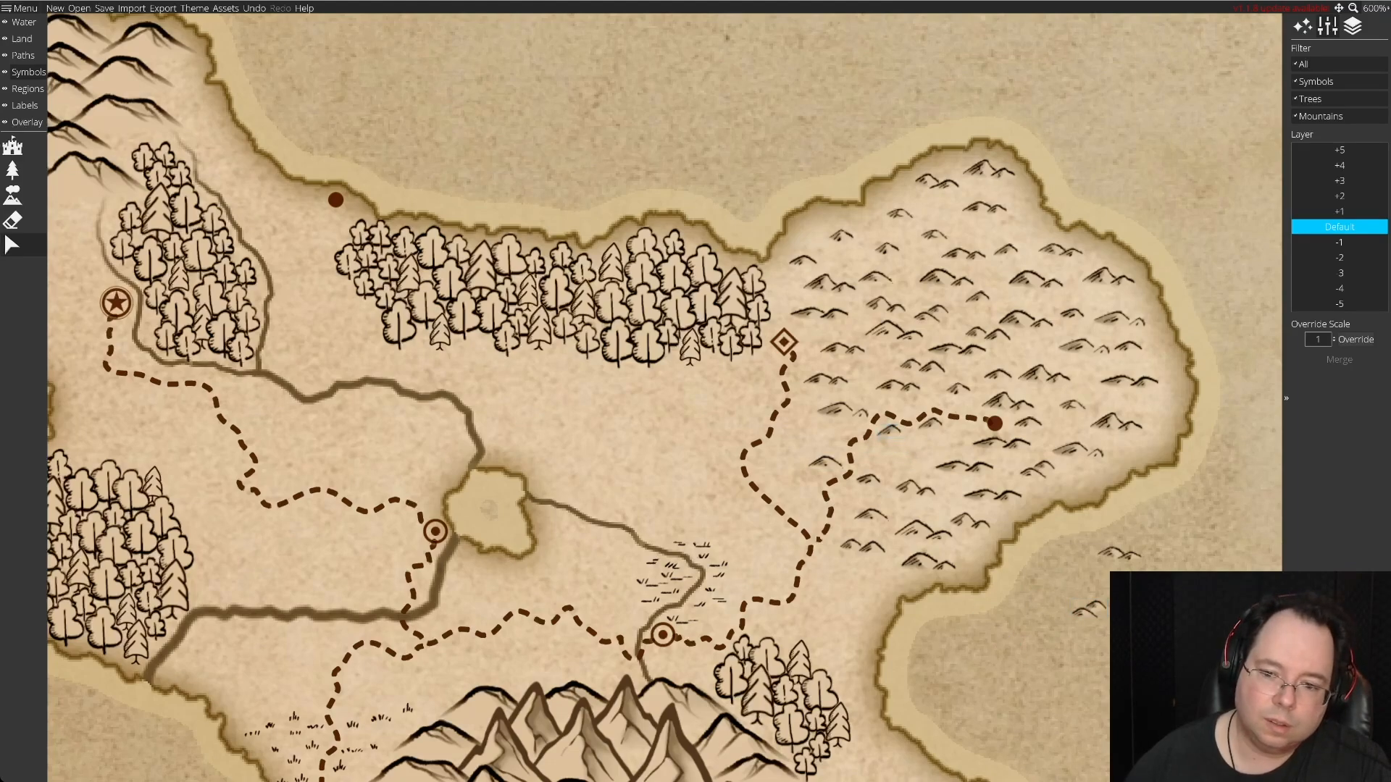
mouse_move(1088, 610)
mouse_down()
mouse_move(883, 442)
mouse_move(1071, 625)
mouse_up()
drag(1118, 553, 931, 446)
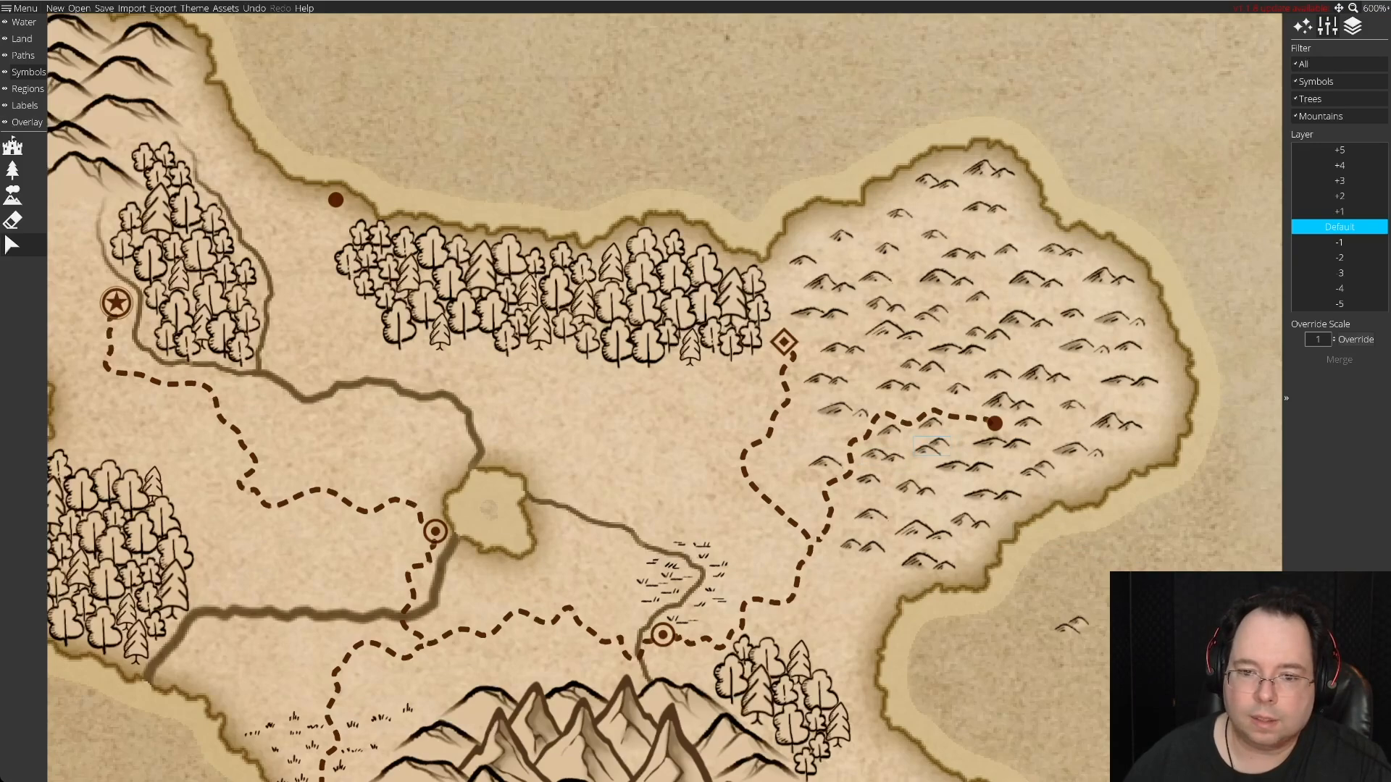
Reposition the hills between the diamond settlement and the eastern road, moving the remaining spare hill from the sea into the hill field.
drag(825, 380, 809, 435)
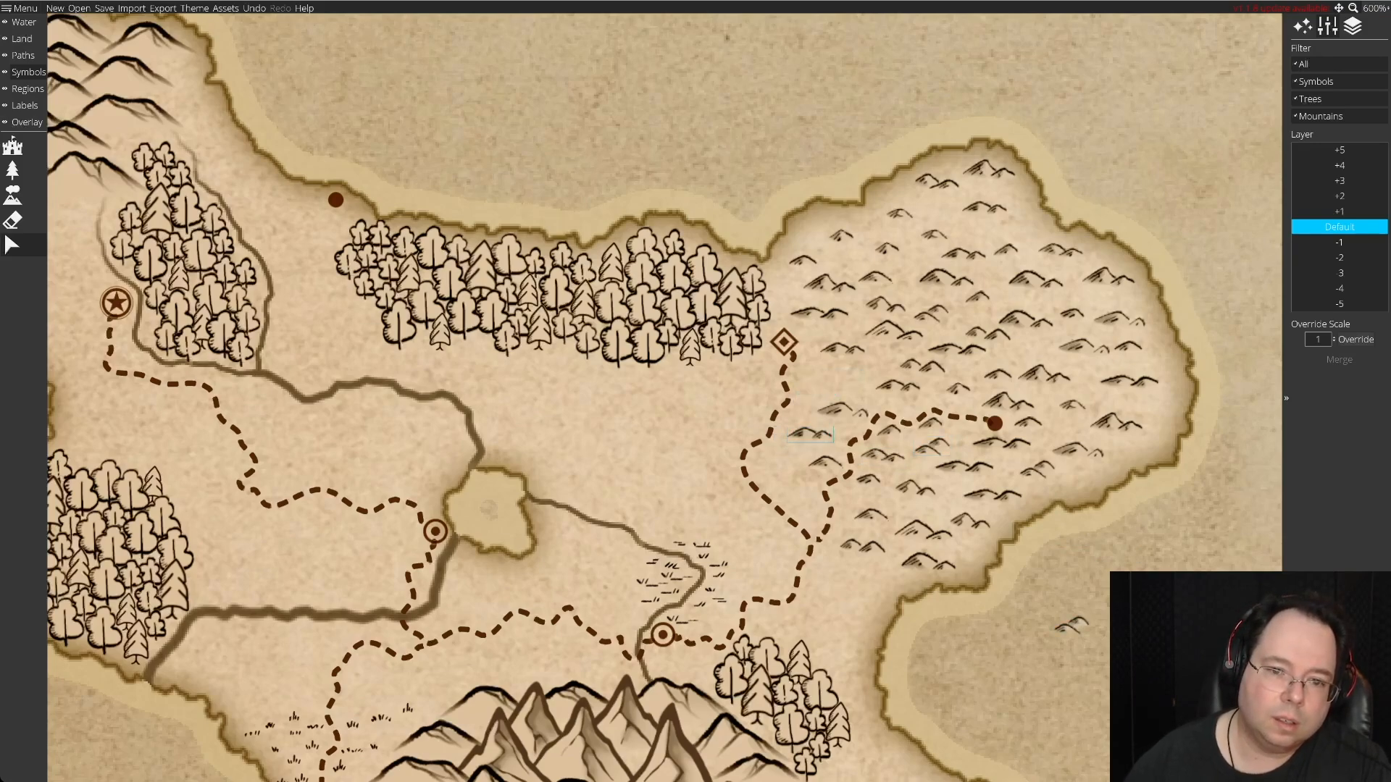
mouse_move(1071, 624)
mouse_down()
mouse_move(846, 377)
mouse_move(863, 367)
mouse_move(810, 433)
mouse_move(826, 384)
mouse_move(840, 410)
mouse_move(823, 387)
mouse_move(834, 425)
mouse_move(823, 360)
mouse_move(832, 394)
mouse_move(894, 385)
mouse_move(1009, 402)
mouse_move(959, 387)
mouse_move(906, 403)
mouse_move(901, 384)
mouse_move(953, 390)
mouse_move(918, 369)
mouse_up()
drag(865, 368, 838, 424)
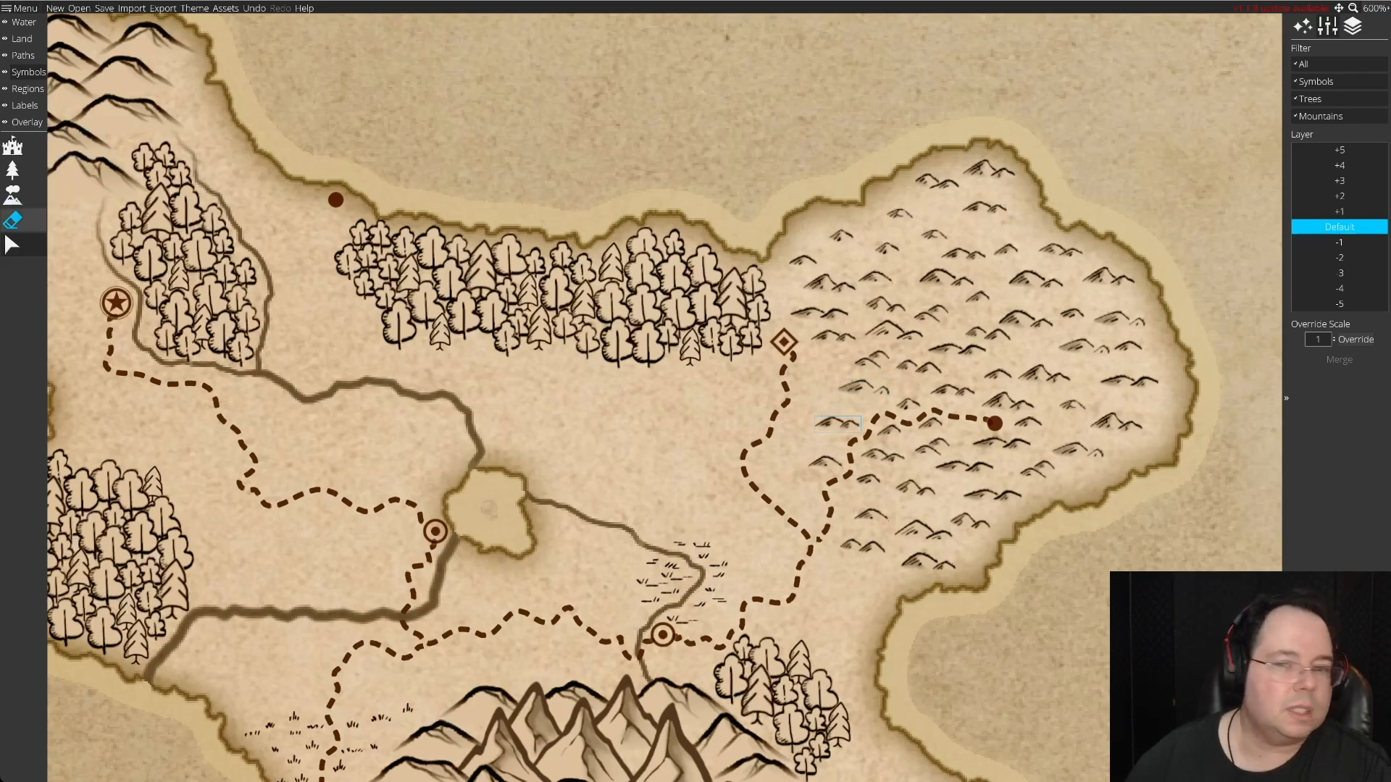
Add small hill symbols southeast of the diamond settlement, replacing one of the hills there with a spare placed in the sea.
click(12, 195)
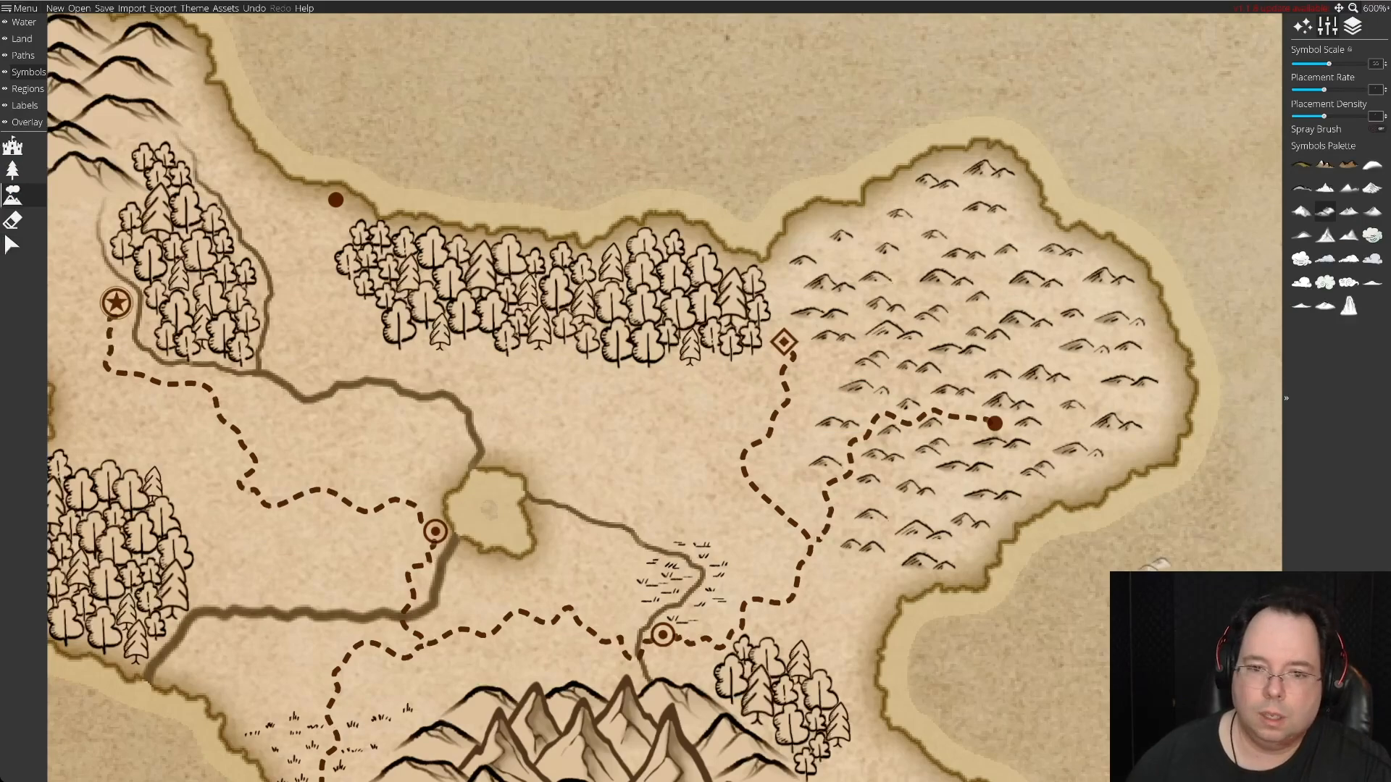
click(812, 372)
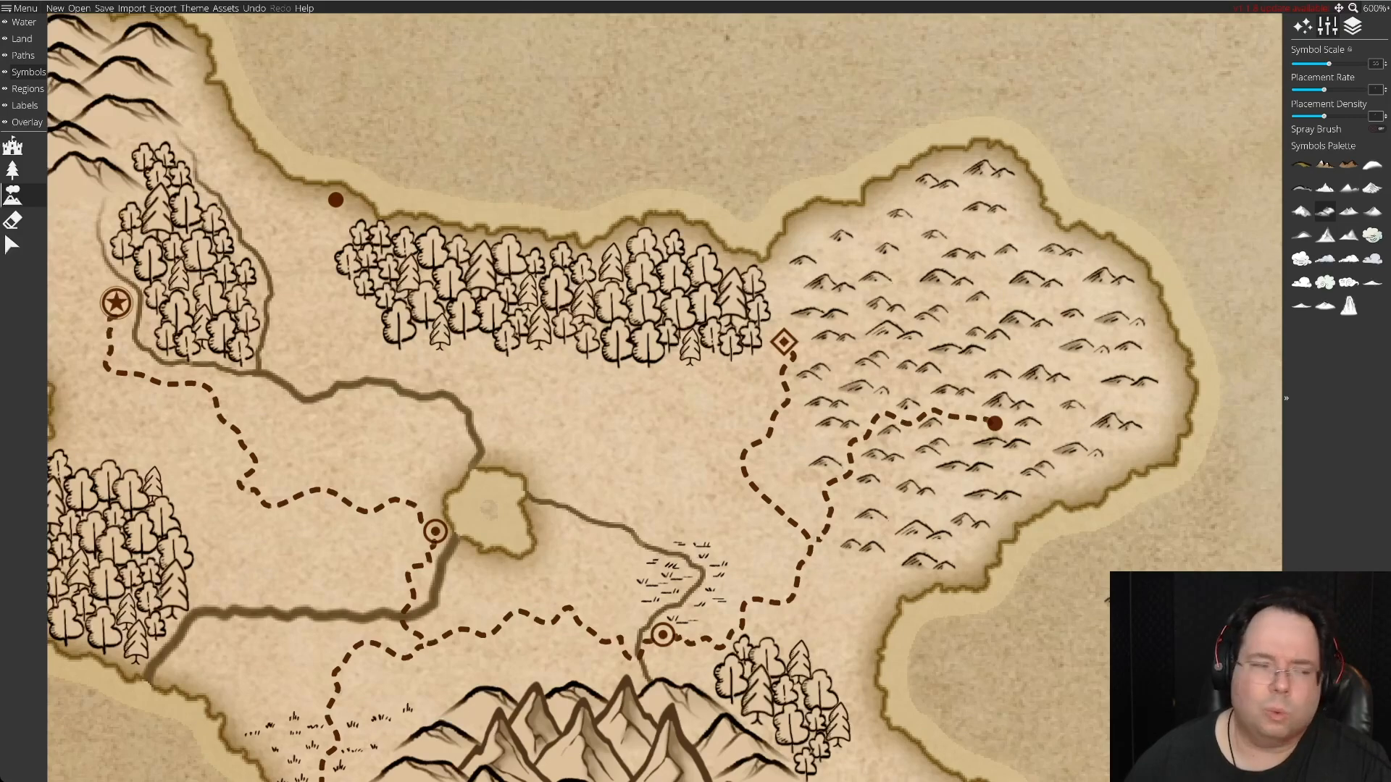
click(12, 245)
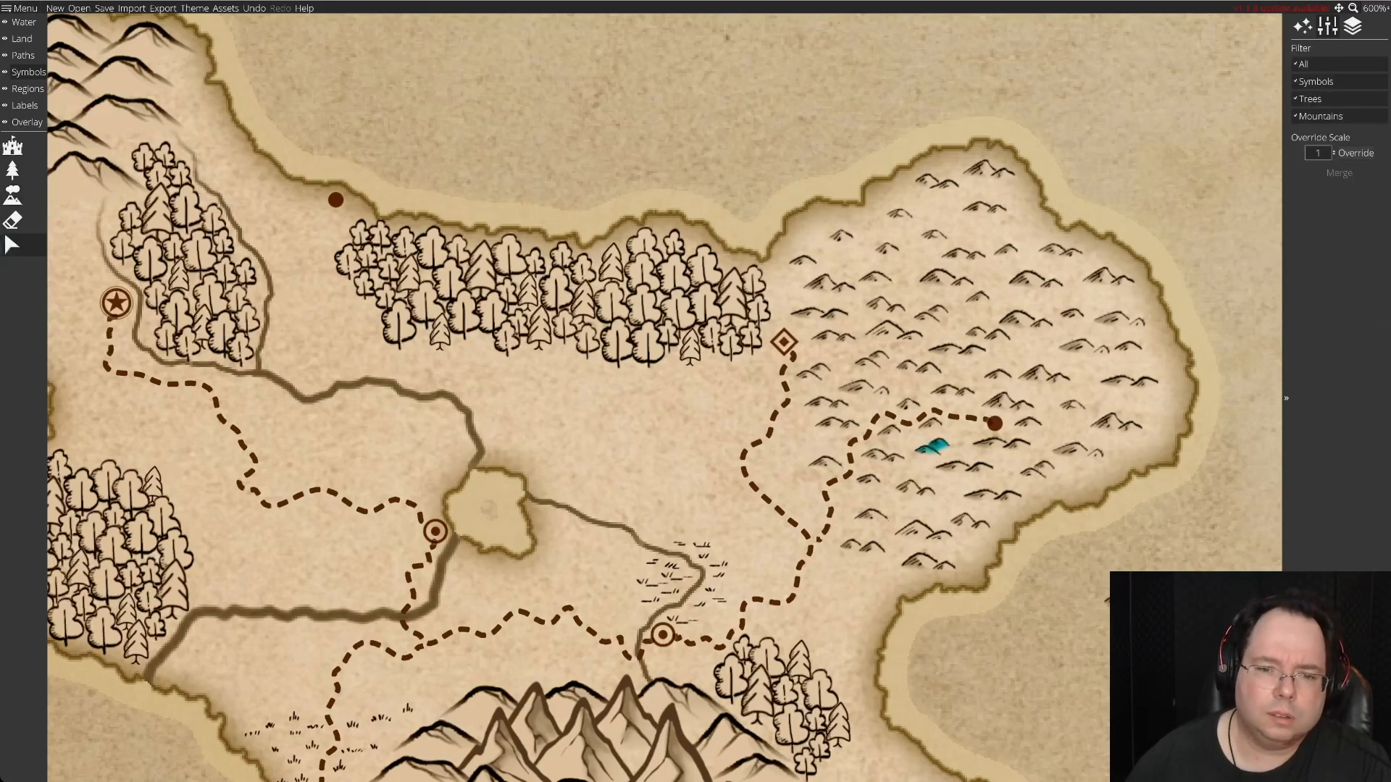
click(827, 403)
key(Delete)
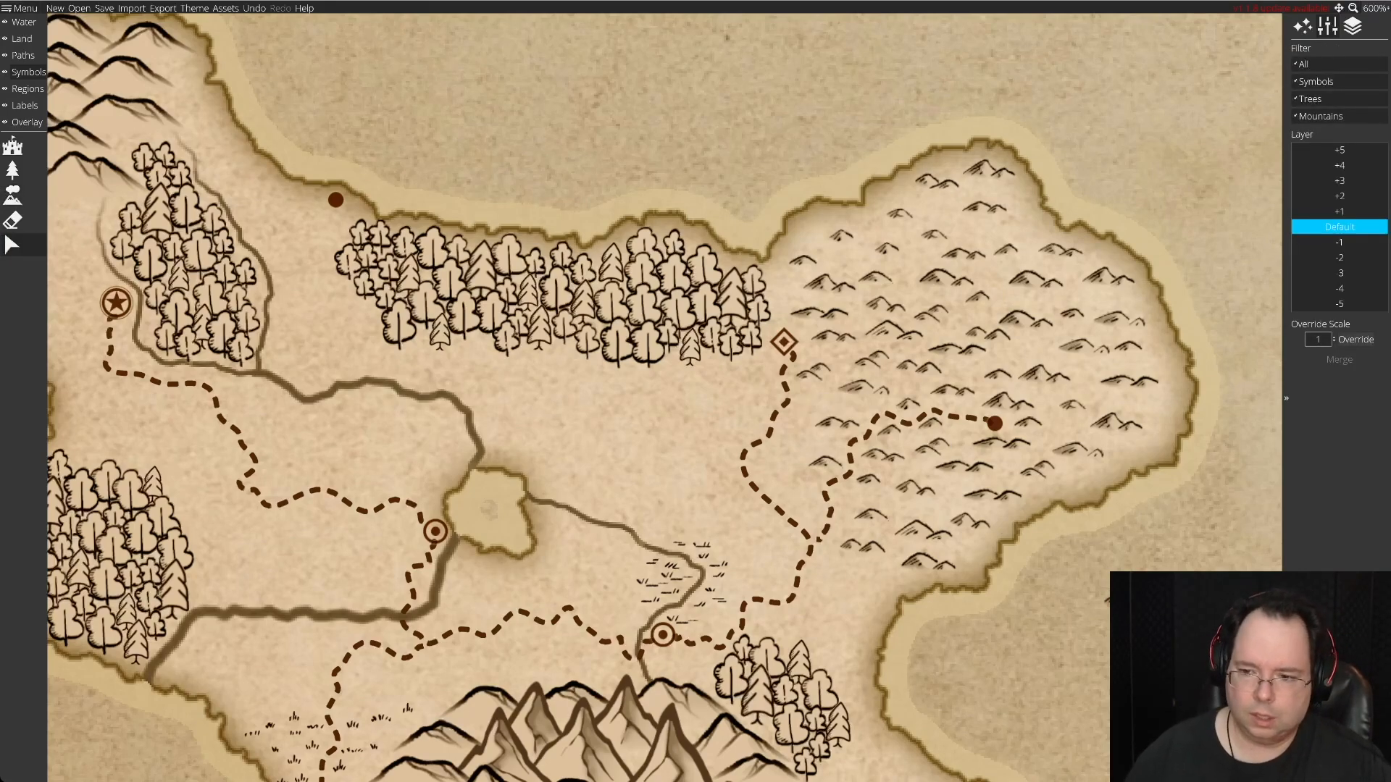
drag(1129, 601, 825, 403)
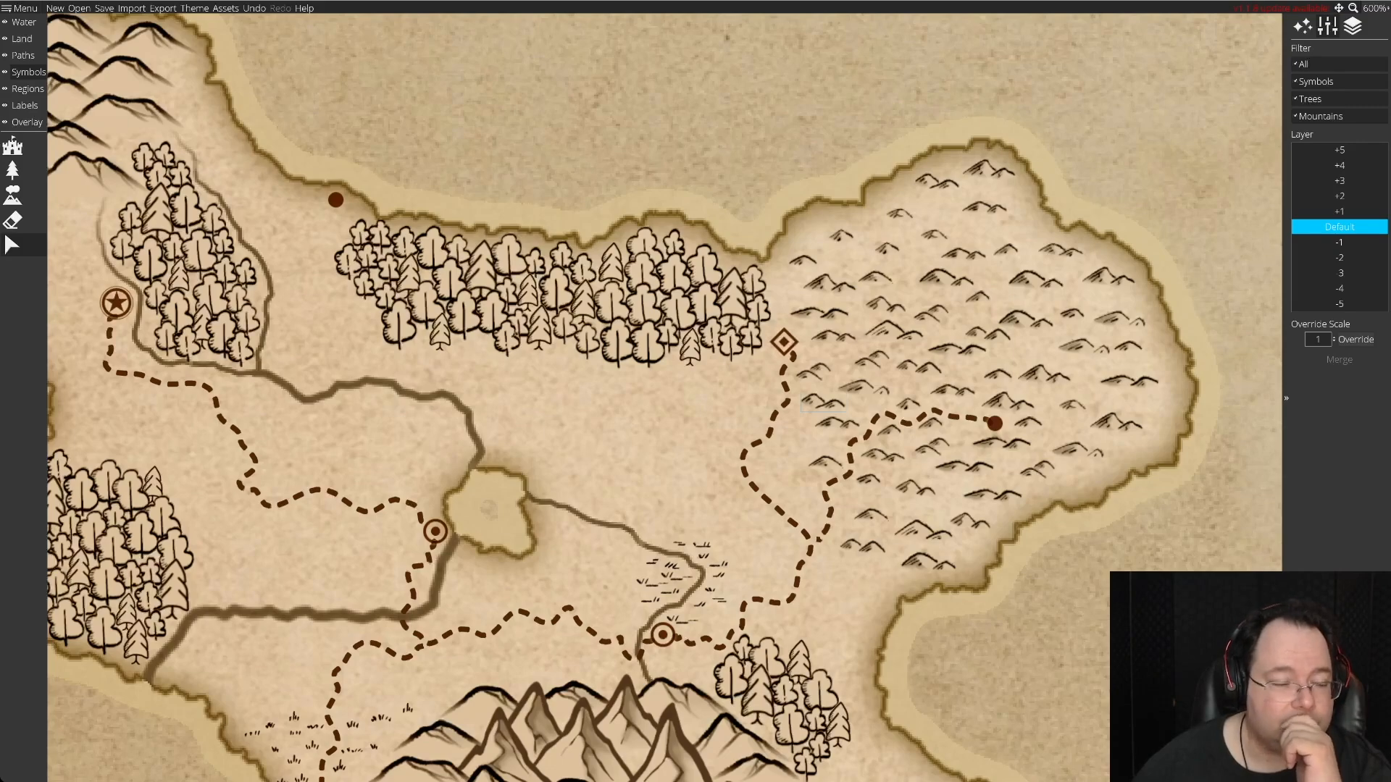
Reshape the dashed road linking the two ringed-dot settlements, dipping it toward the southern mountains and raising its middle bend.
click(15, 55)
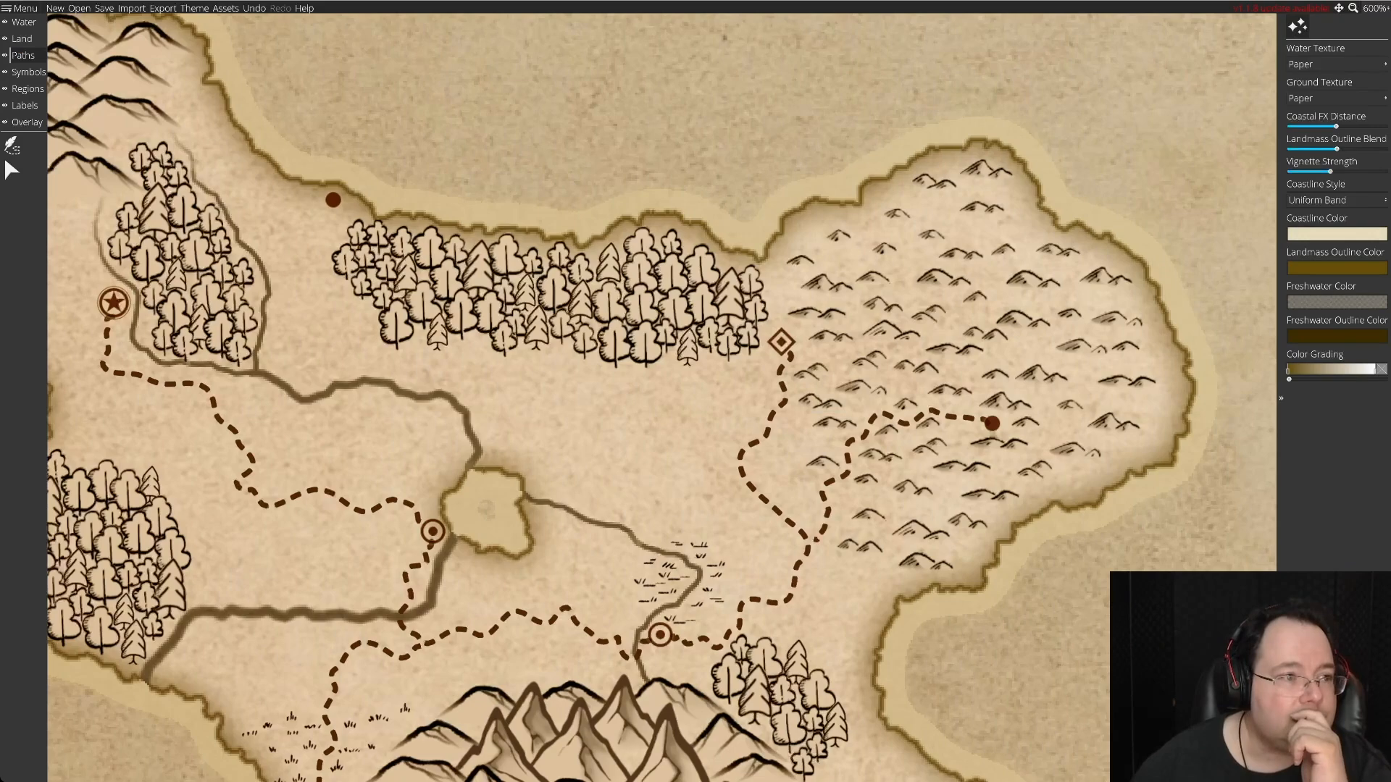
click(10, 168)
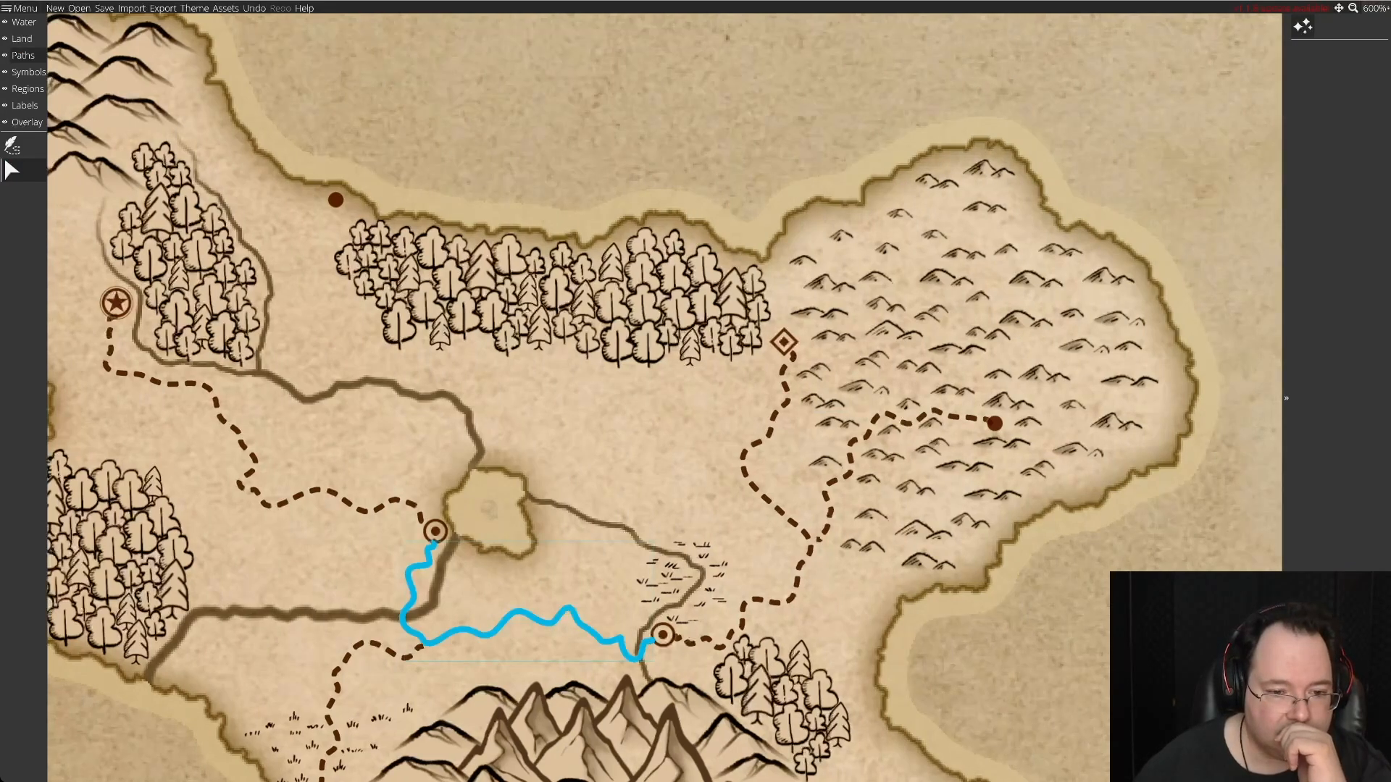
click(563, 606)
drag(491, 627, 476, 628)
drag(563, 599, 531, 598)
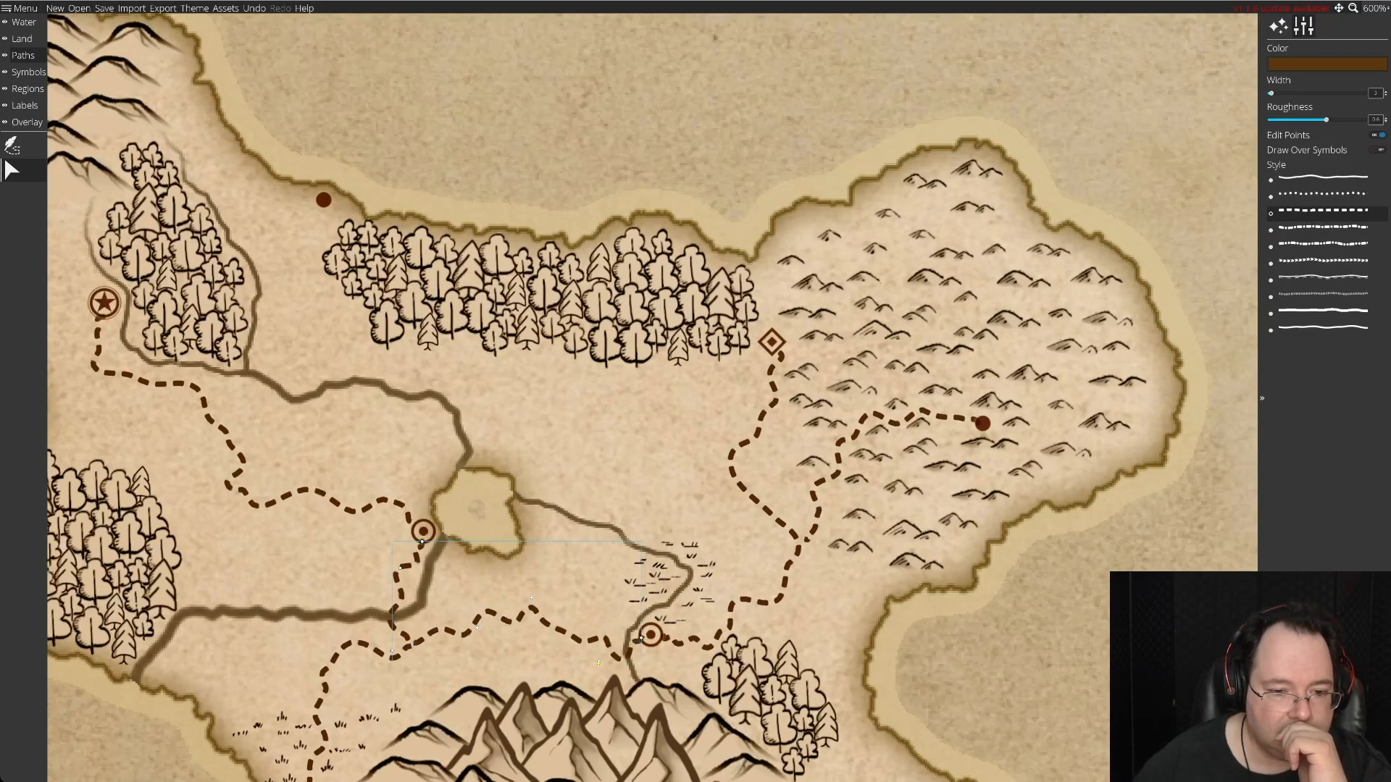
drag(598, 662, 568, 636)
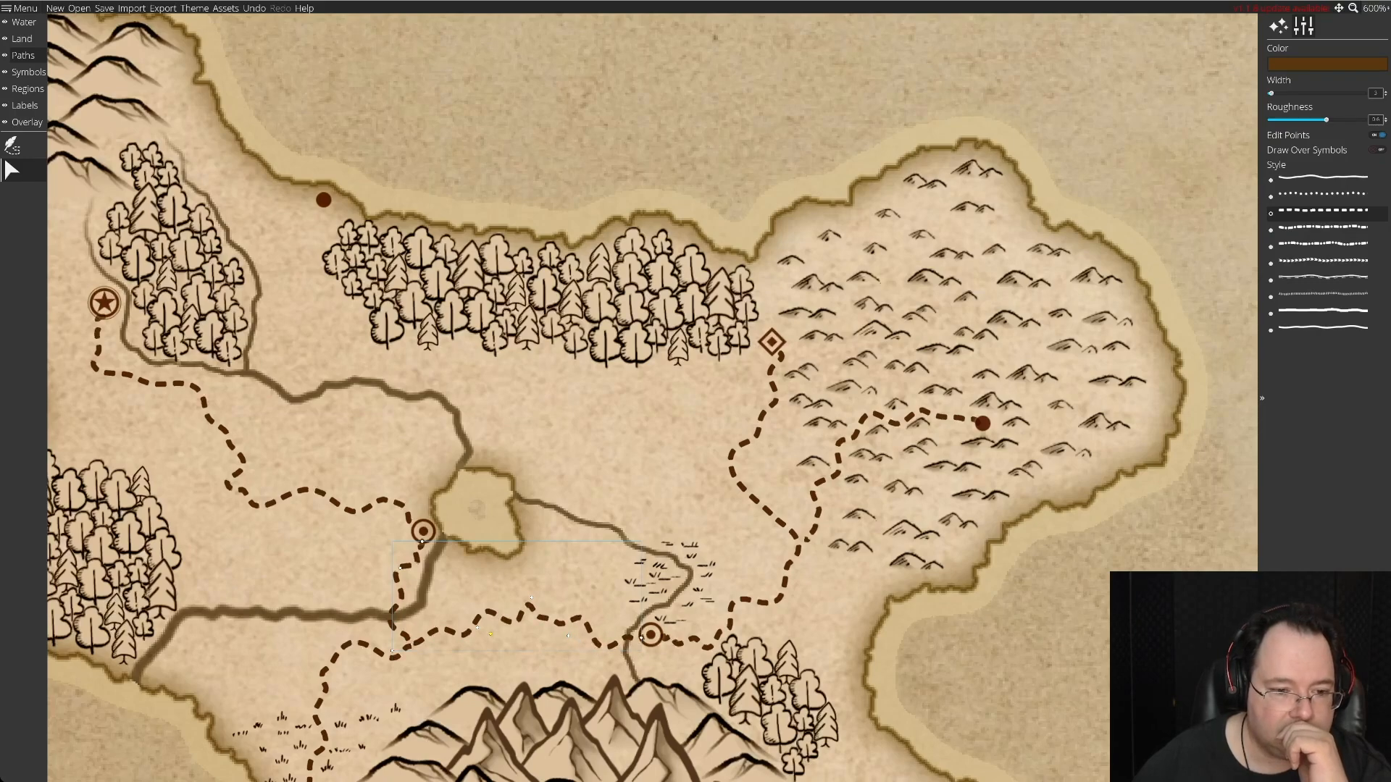
drag(479, 630, 477, 668)
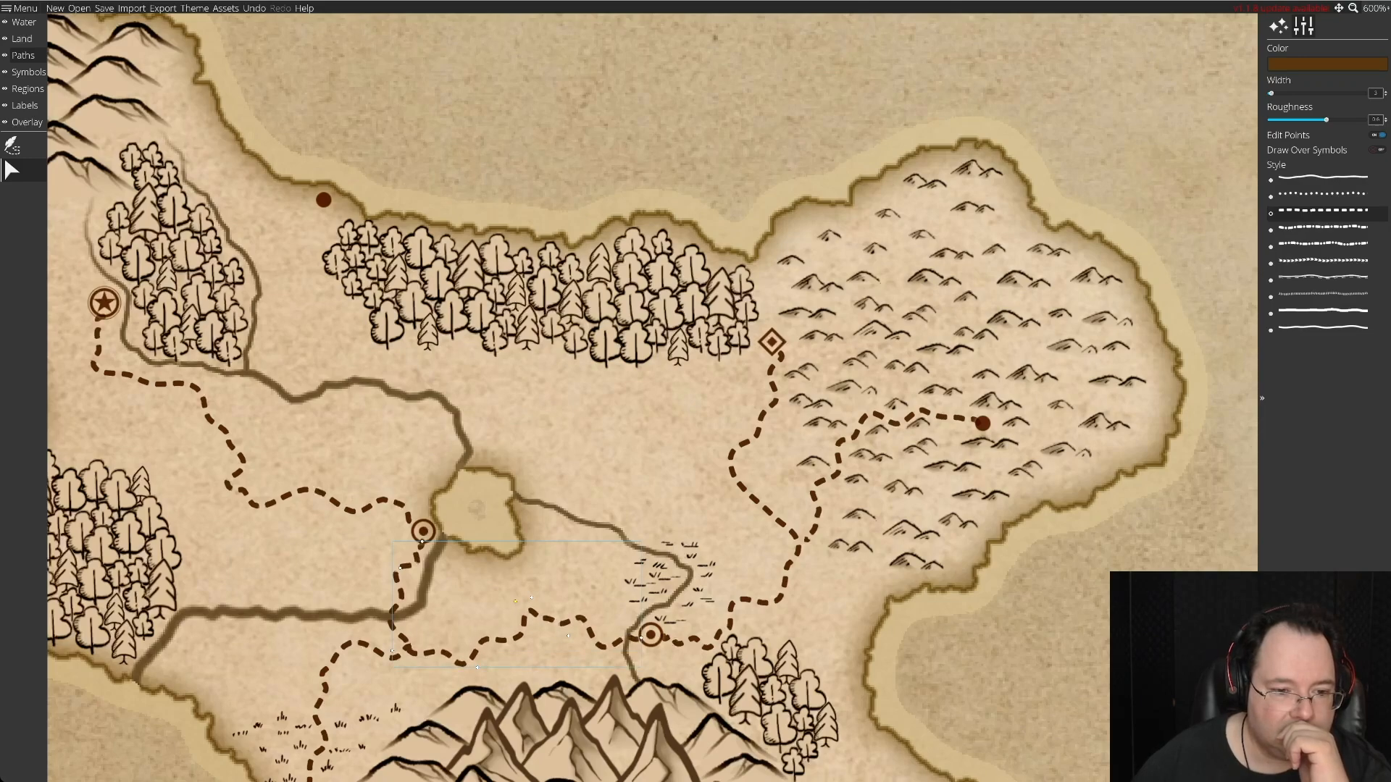
drag(532, 598, 523, 572)
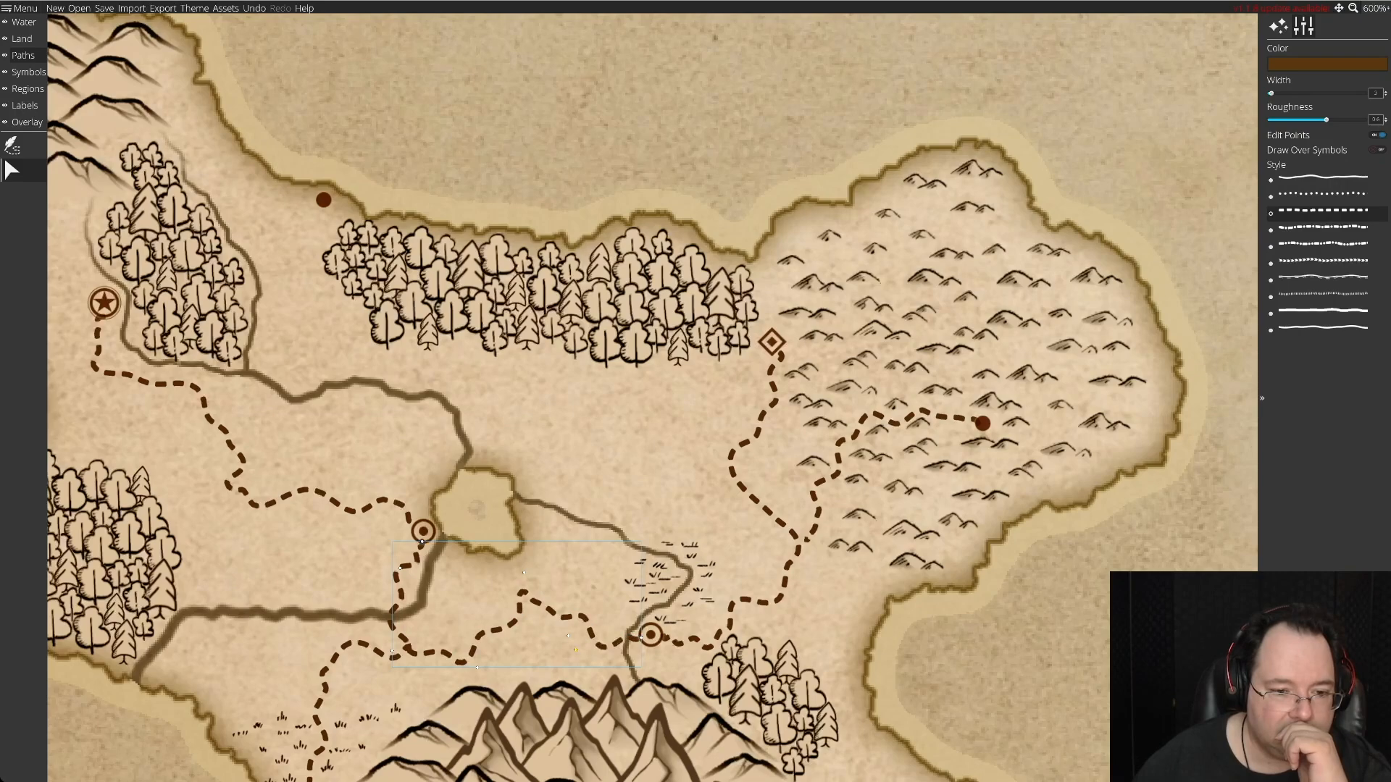
drag(568, 636, 581, 631)
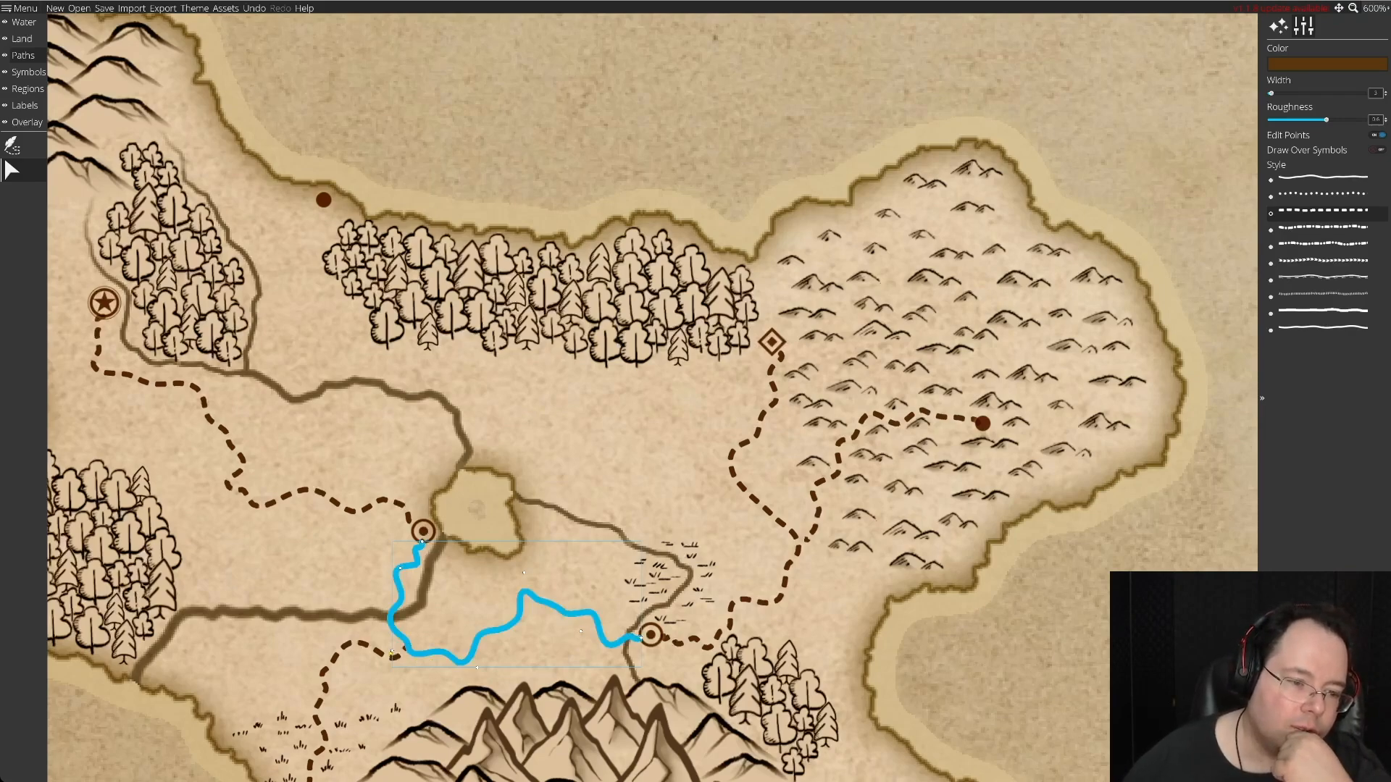
drag(392, 650, 403, 644)
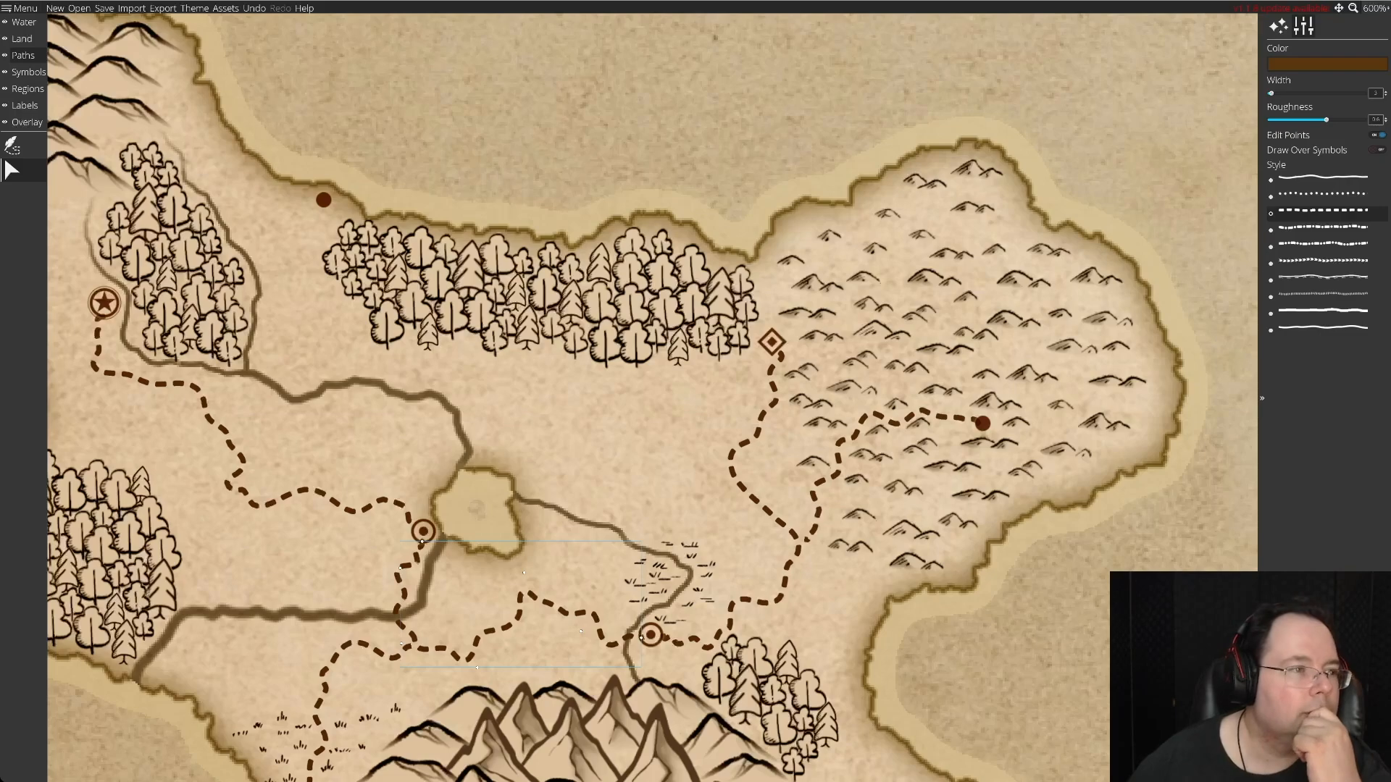
Draw a winding dashed road from the northern coastal solid-dot settlement across the river to the road beside the lake's ringed-dot settlement.
click(11, 145)
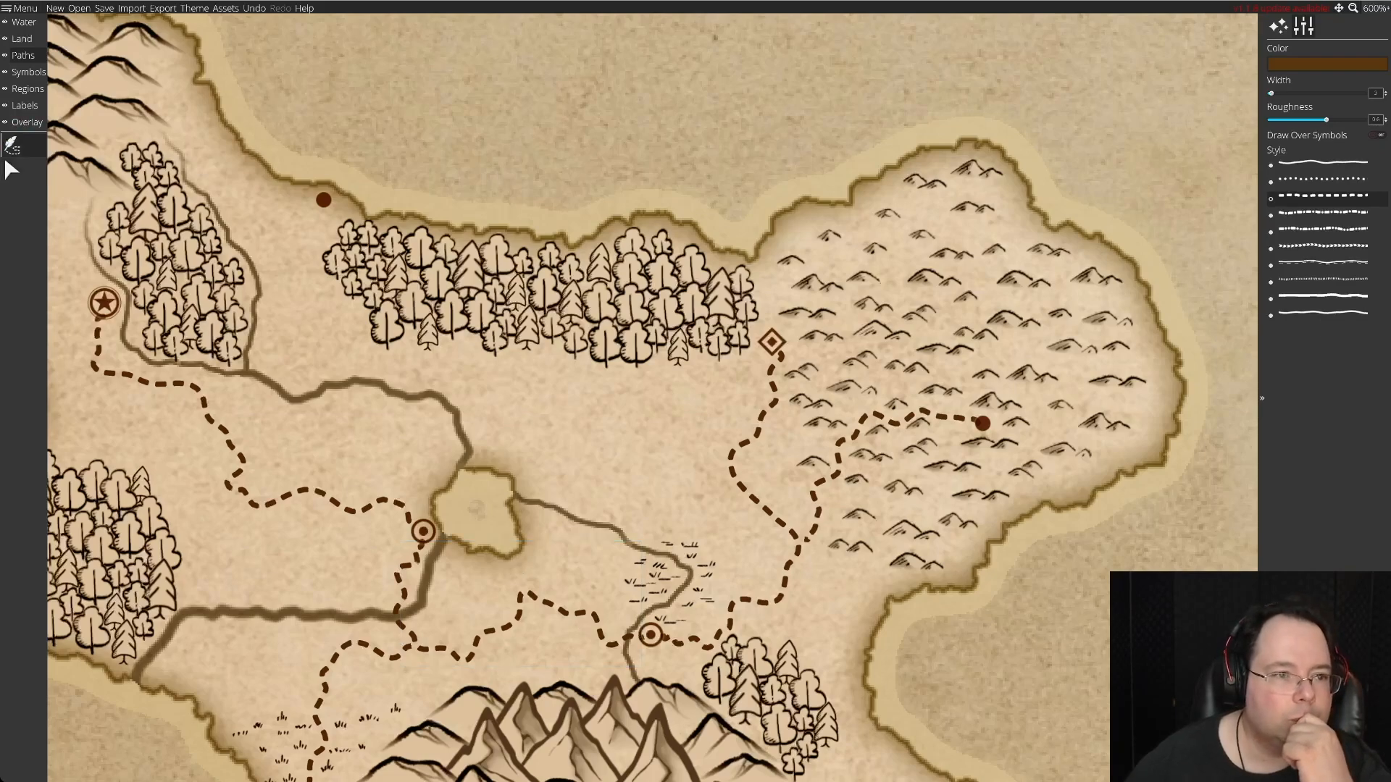
click(322, 201)
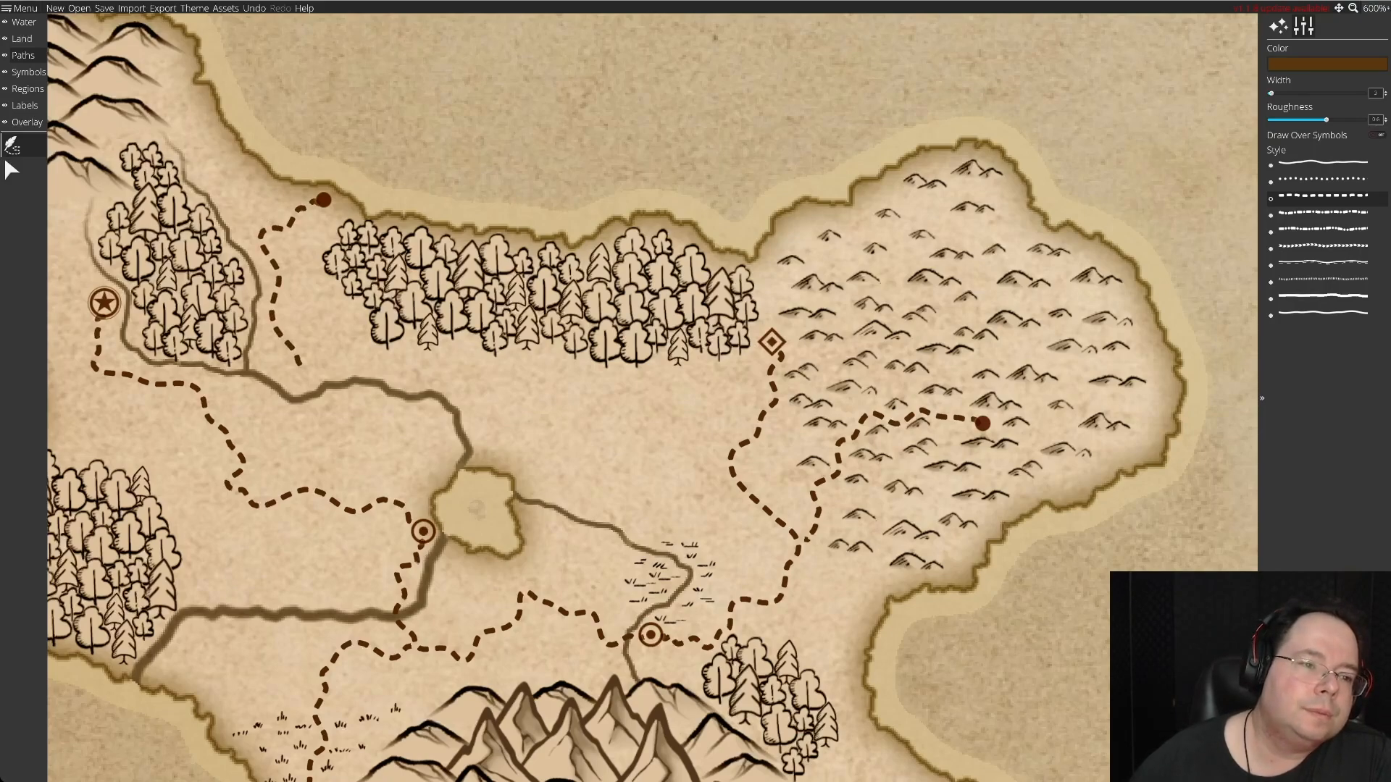
click(320, 360)
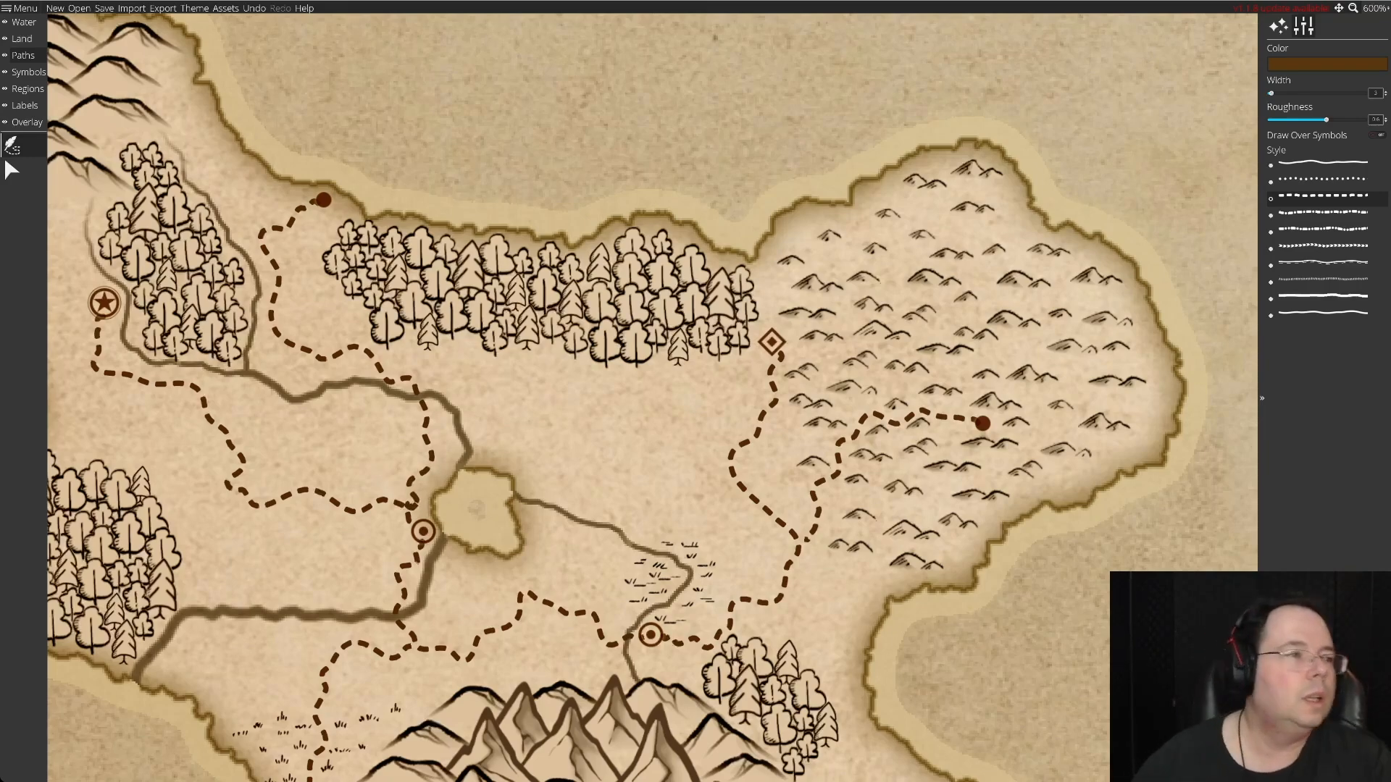
Tidy the southern end of the new northern road and shift its river-crossing bend east toward the lake.
click(5, 166)
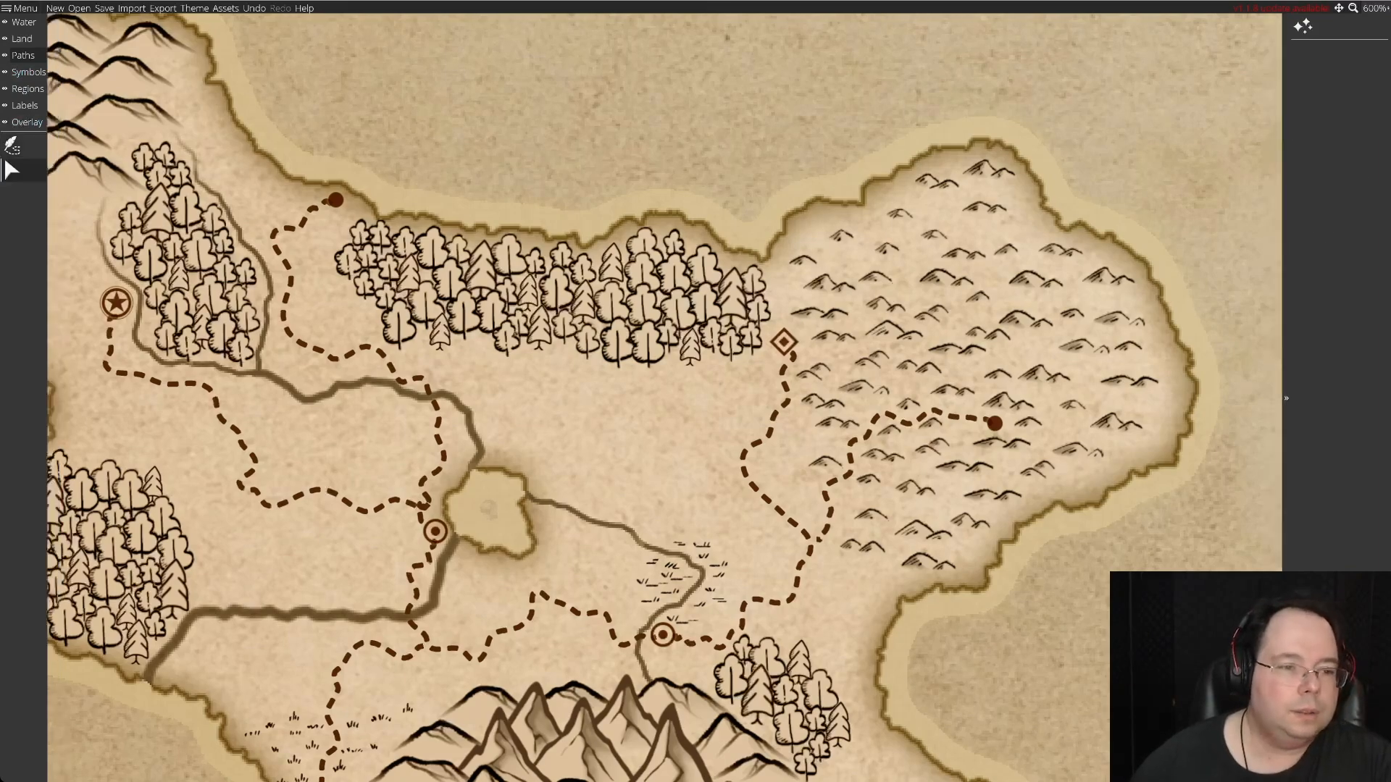
click(439, 438)
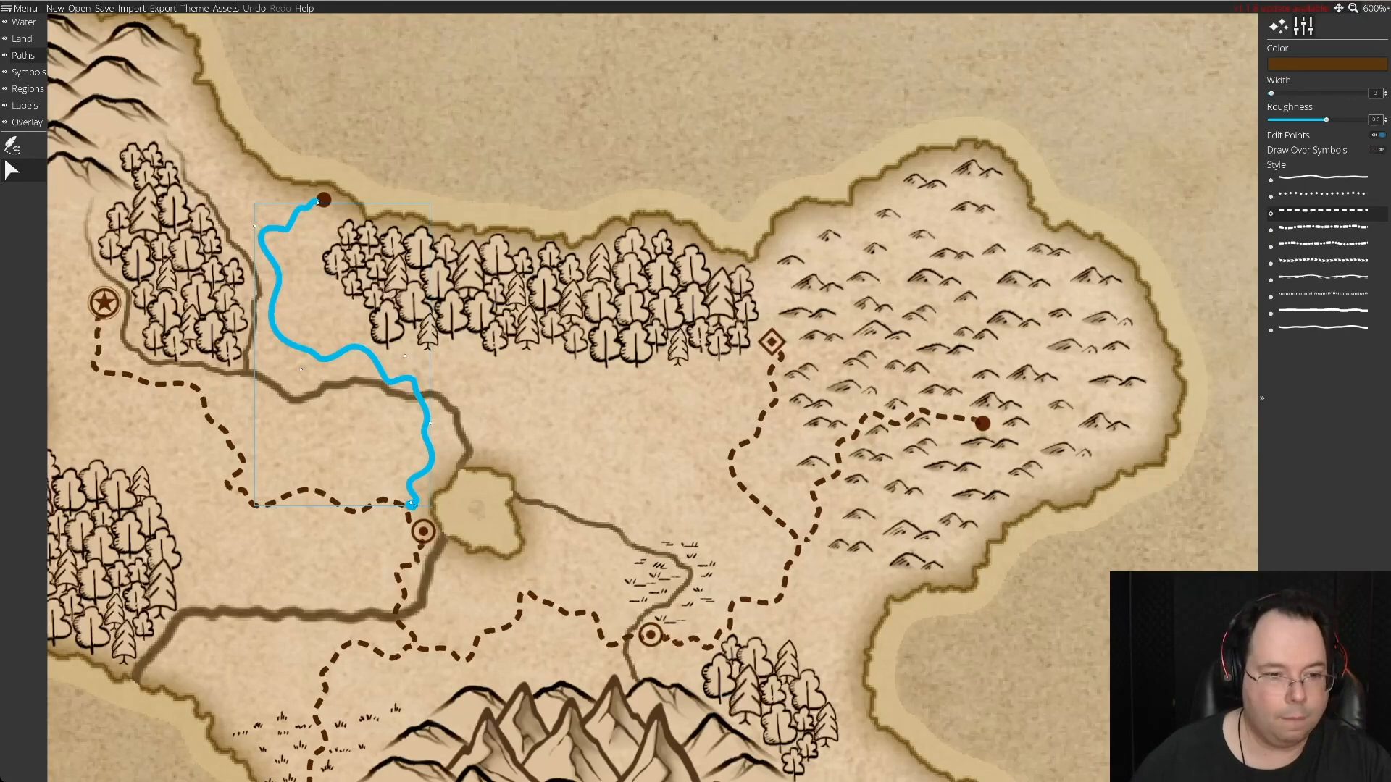
right_click(412, 505)
click(418, 505)
click(413, 499)
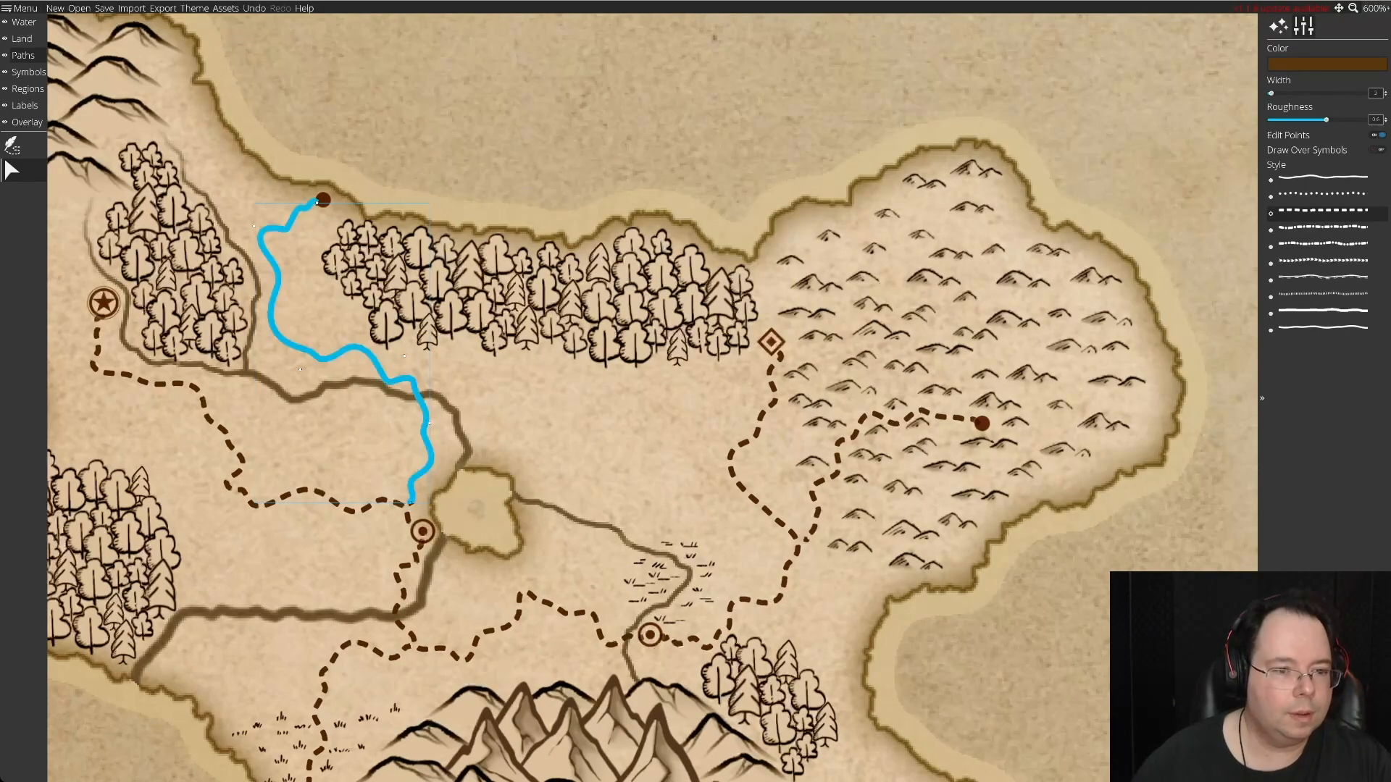
drag(429, 423, 450, 429)
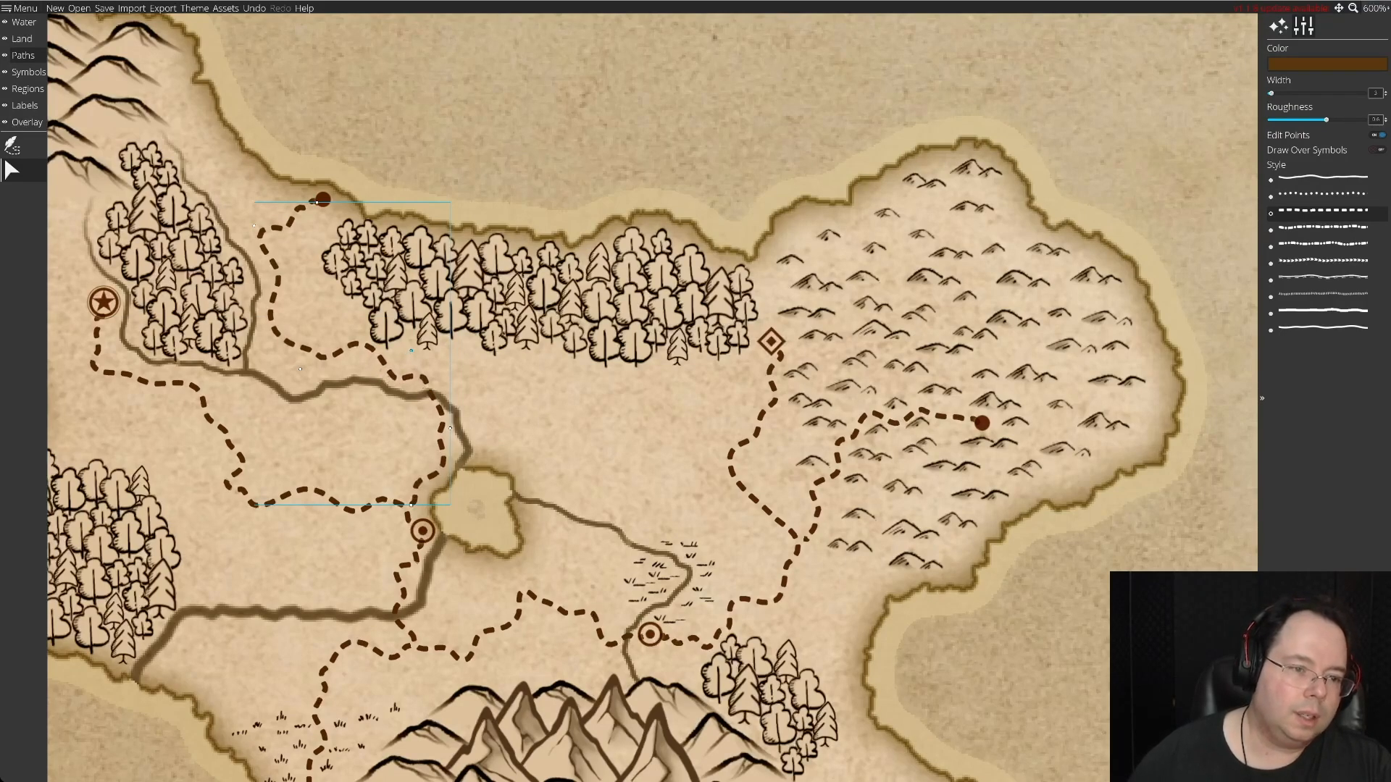
Undo the trial bend near the river and move the western points of the northern road slightly, pulling its upper bend inward.
mouse_move(323, 355)
mouse_down()
mouse_move(297, 362)
mouse_move(311, 360)
mouse_up()
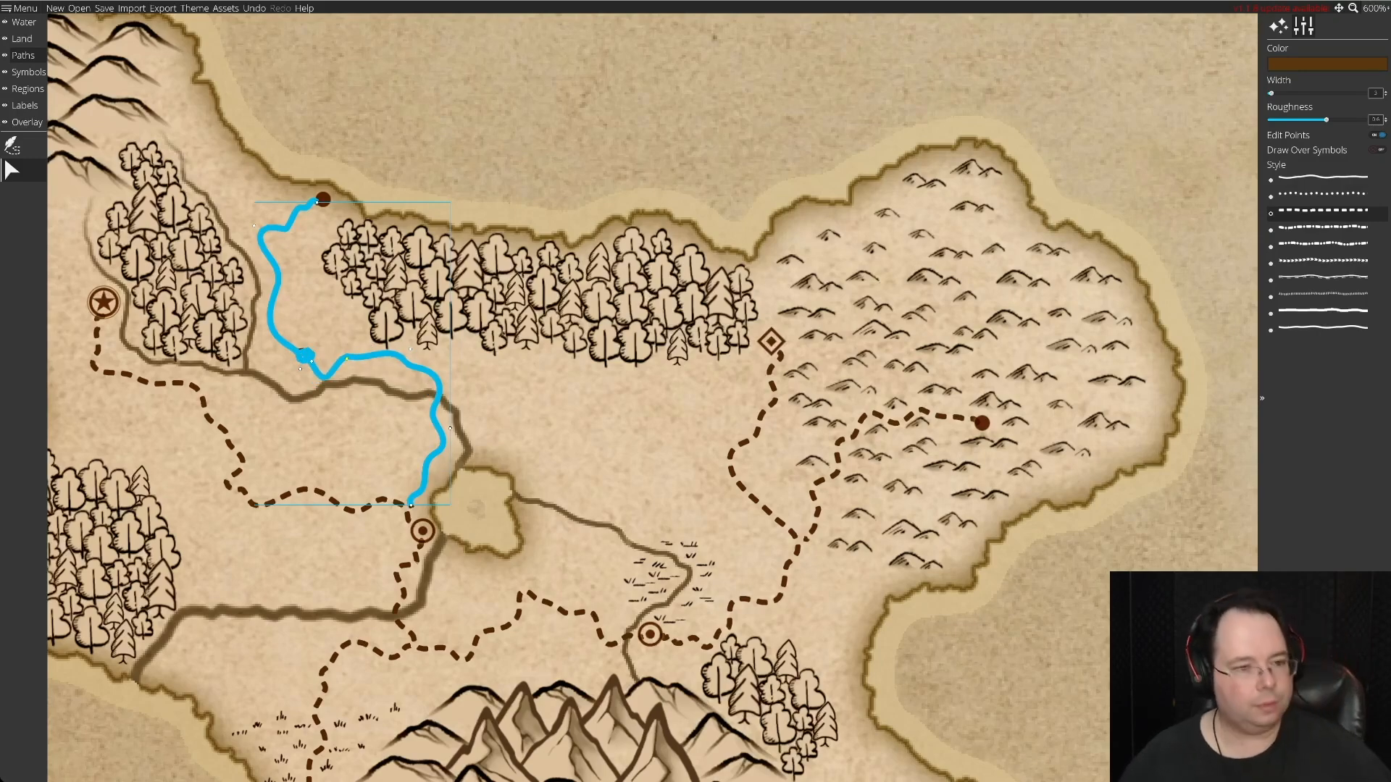
key(ctrl+z)
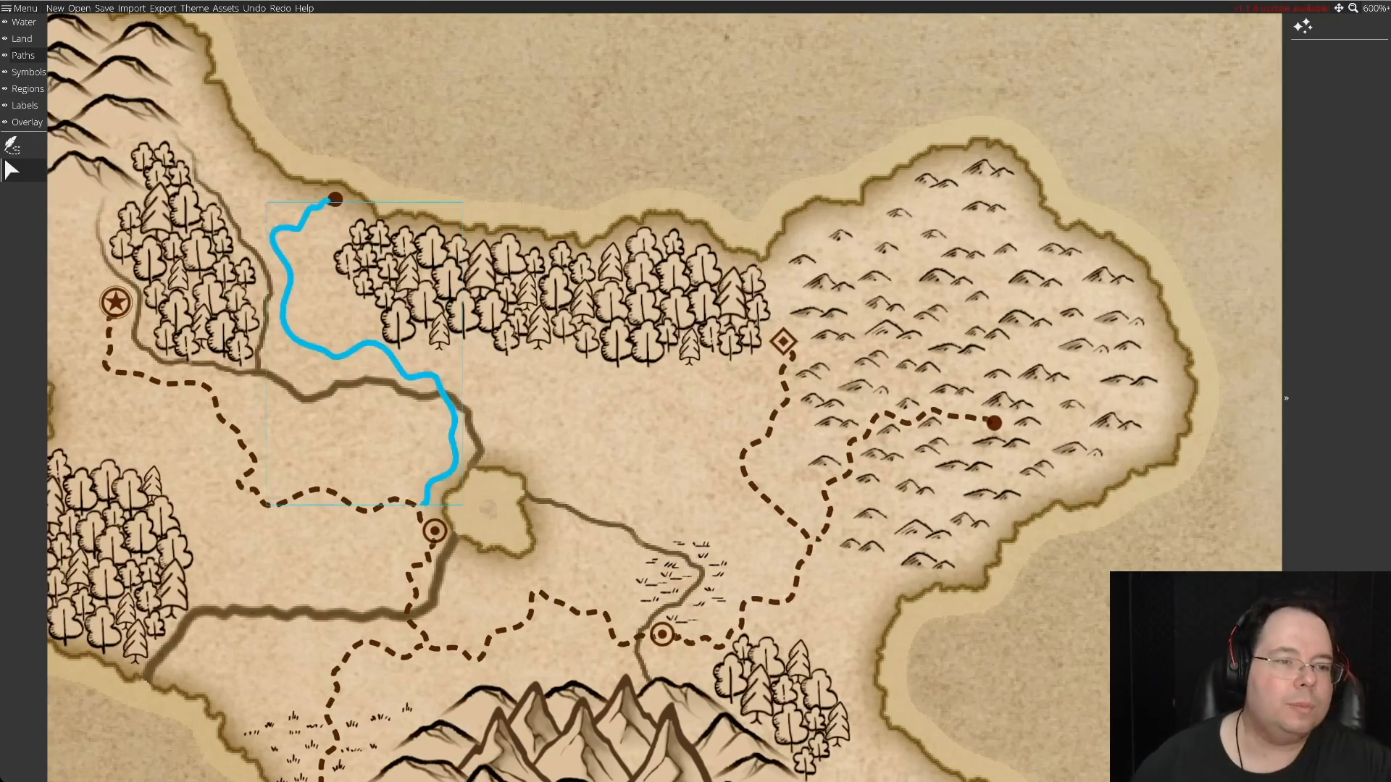
click(338, 354)
mouse_move(300, 368)
mouse_down()
mouse_move(282, 359)
mouse_move(295, 368)
mouse_up()
drag(255, 226, 269, 240)
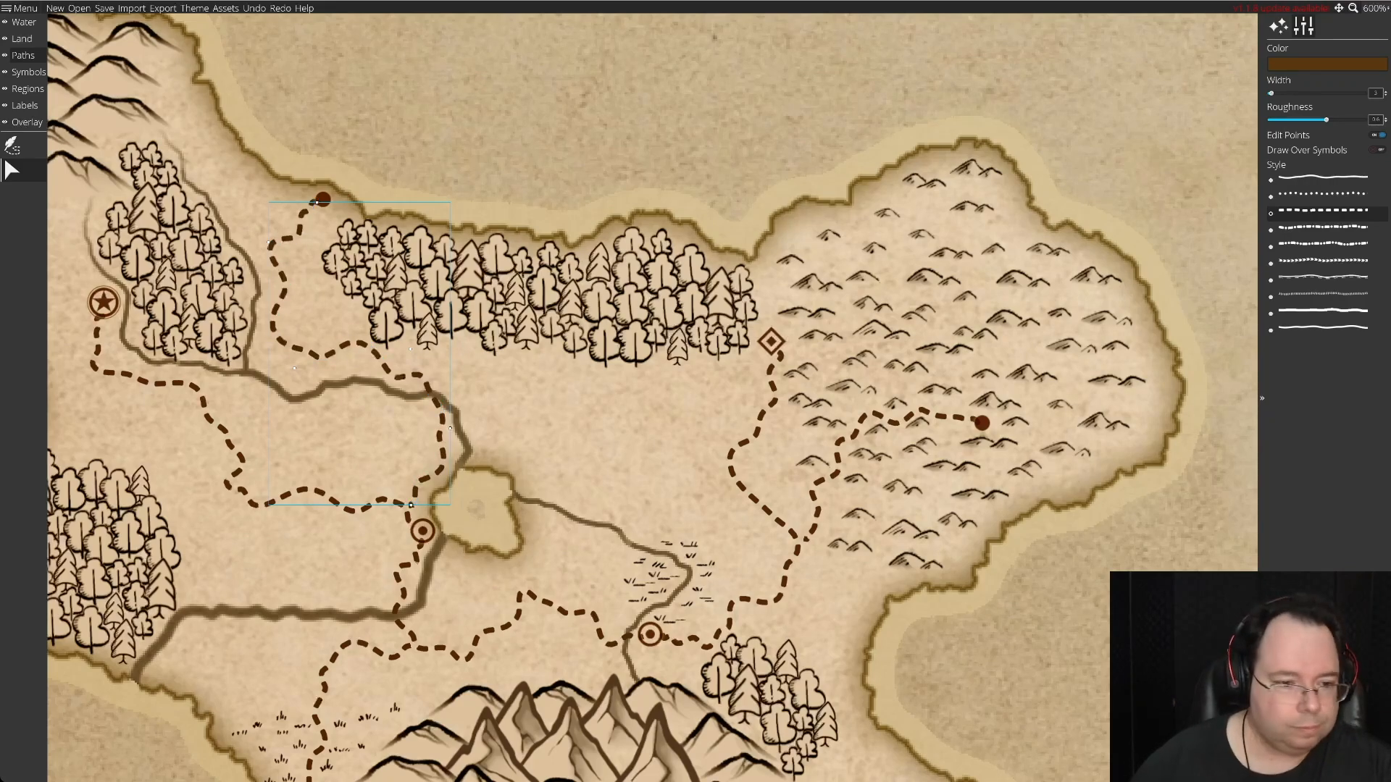
Pull the eastern end of the dashed road linking the two ringed-dot settlements slightly back from the eastern settlement.
scroll(651, 398, down, 4)
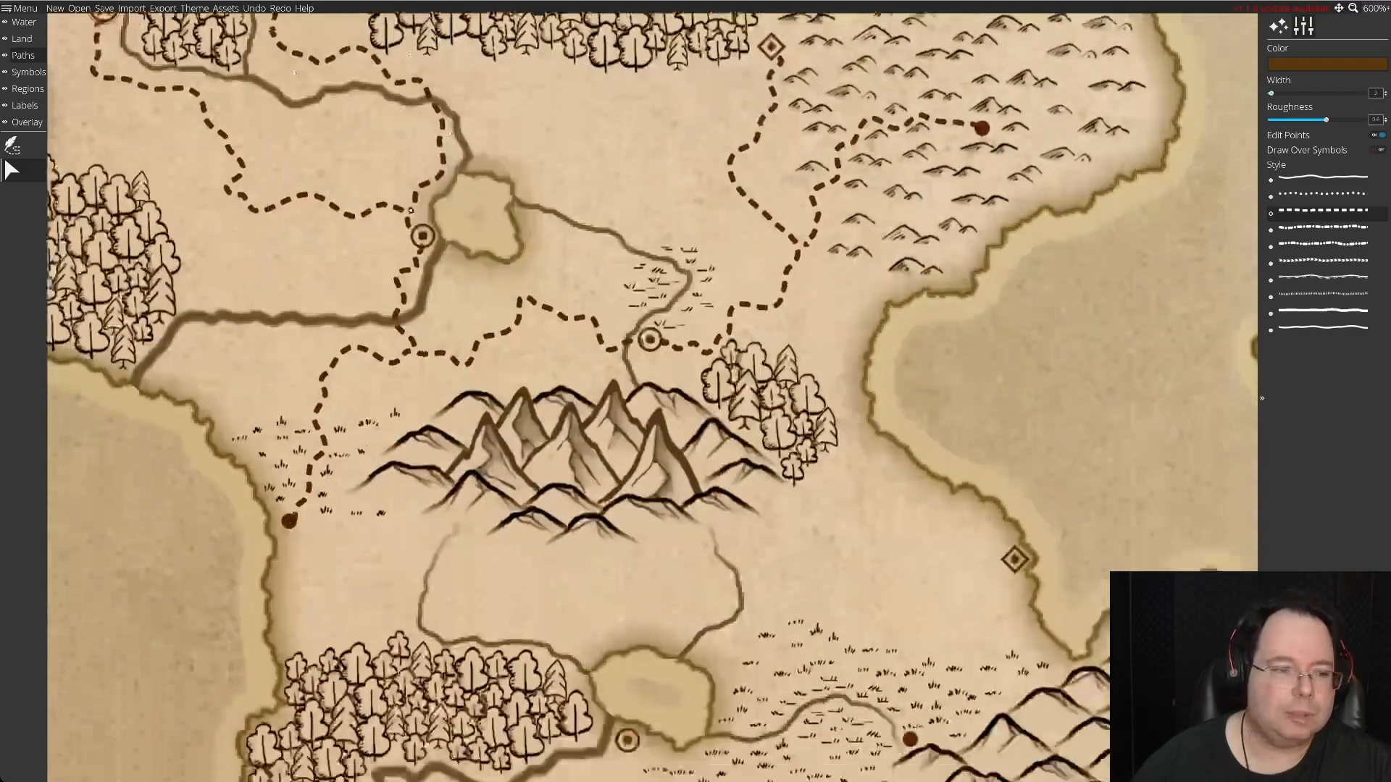
scroll(652, 398, up, 2)
scroll(652, 399, up, 4)
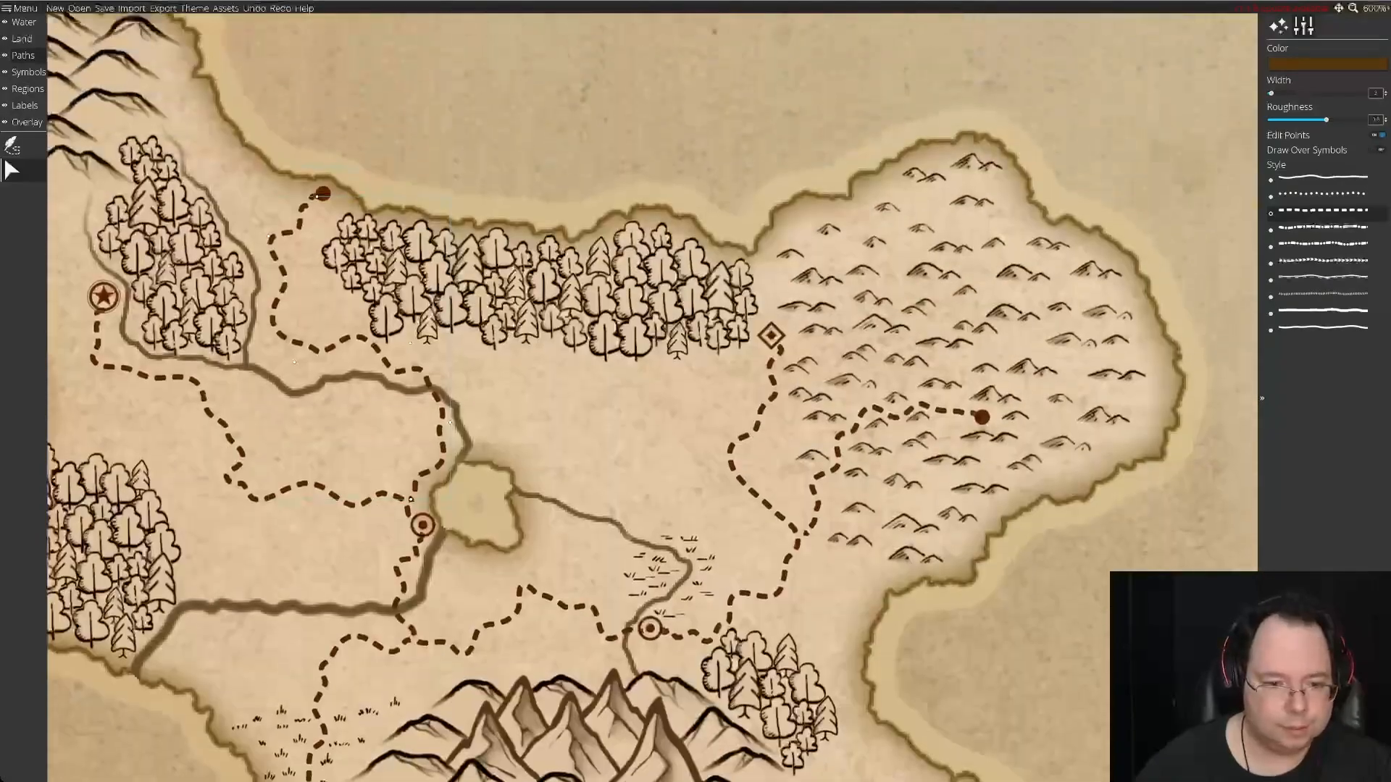
scroll(652, 398, down, 4)
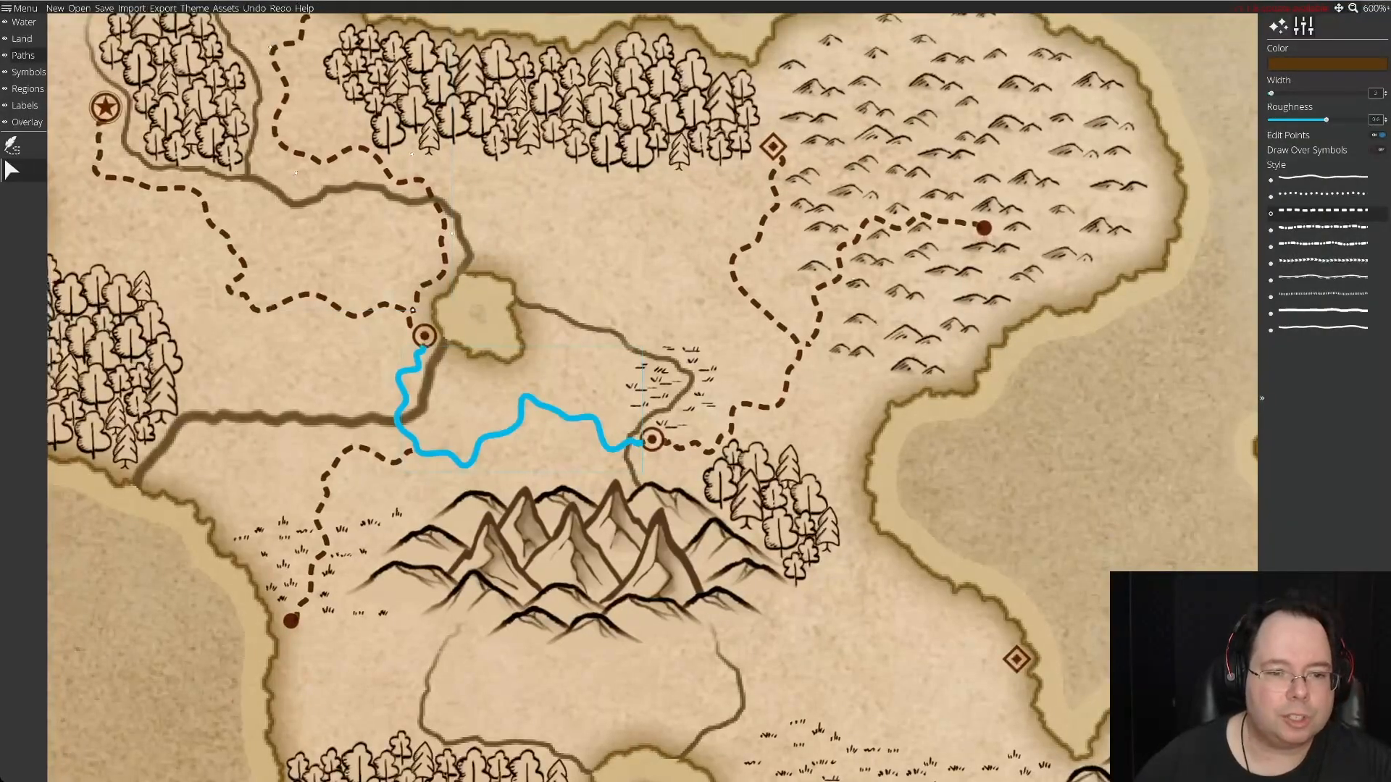
click(639, 444)
drag(643, 444, 638, 446)
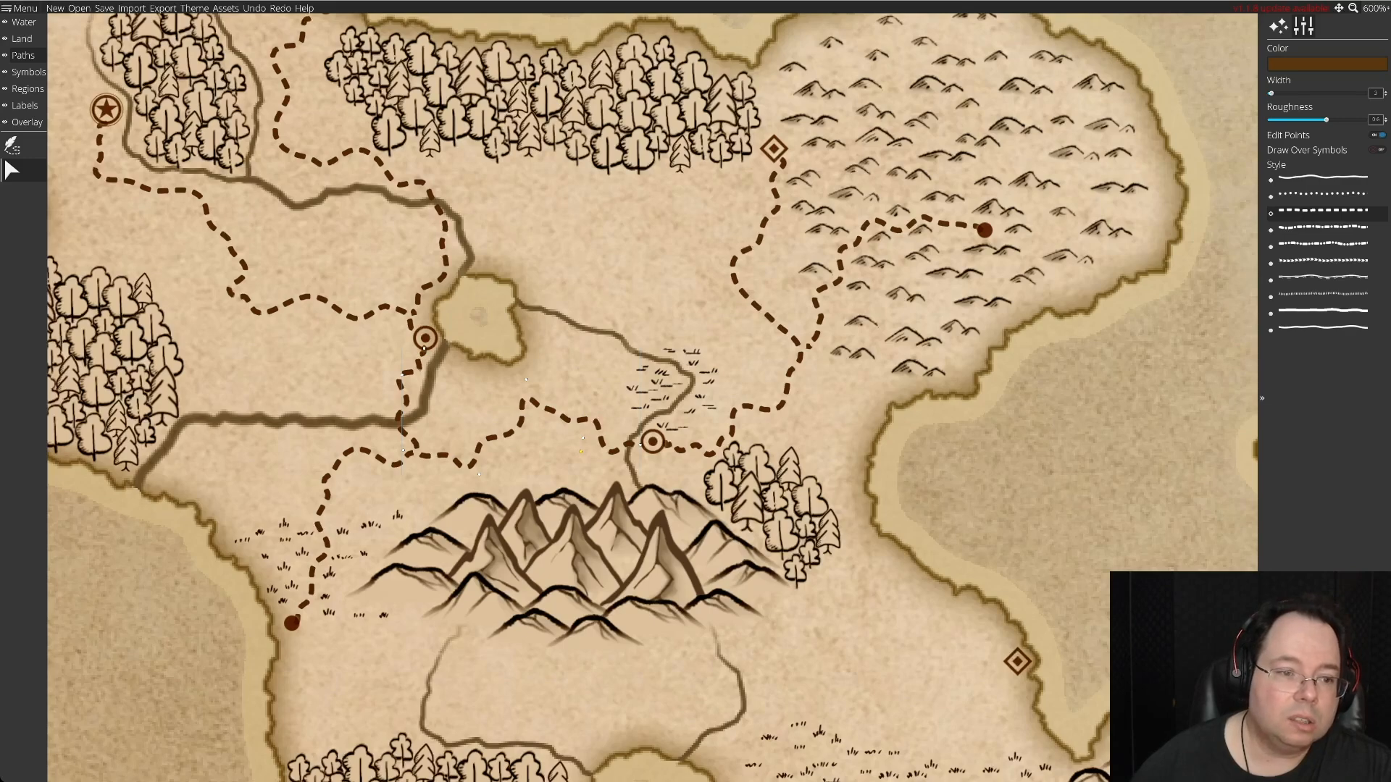
Draw a winding dashed road from the western coastal solid-dot settlement, south of the central mountains, to the eastern coastal diamond settlement.
scroll(581, 451, down, 10)
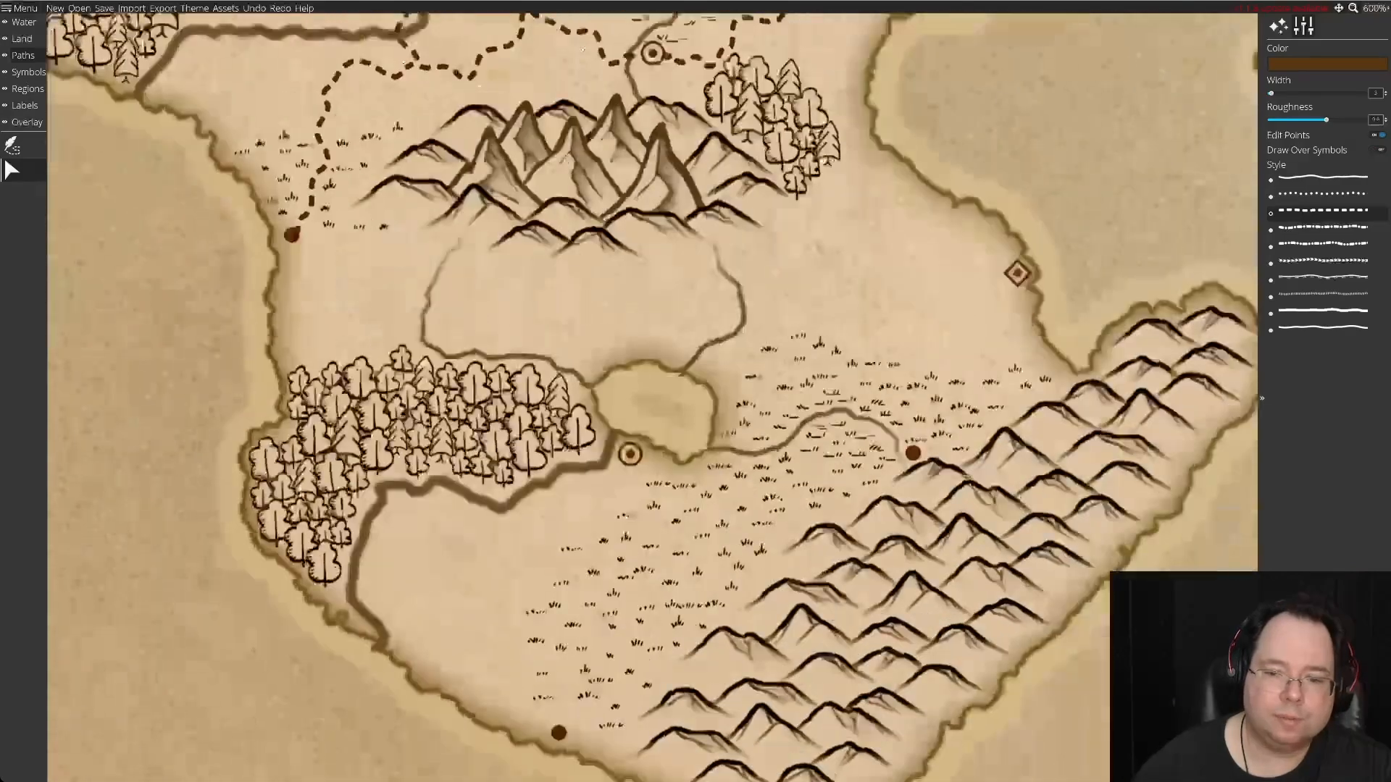
scroll(580, 451, up, 7)
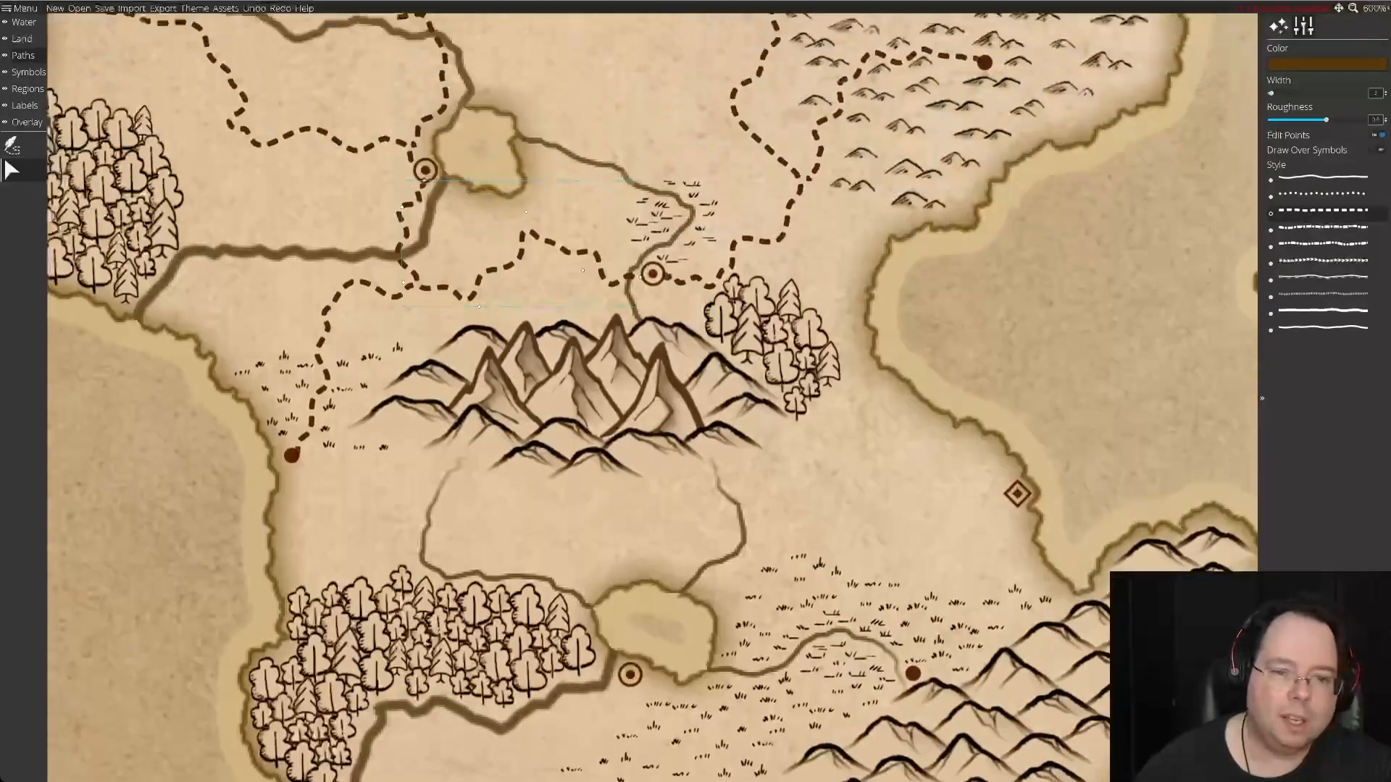
scroll(580, 451, up, 4)
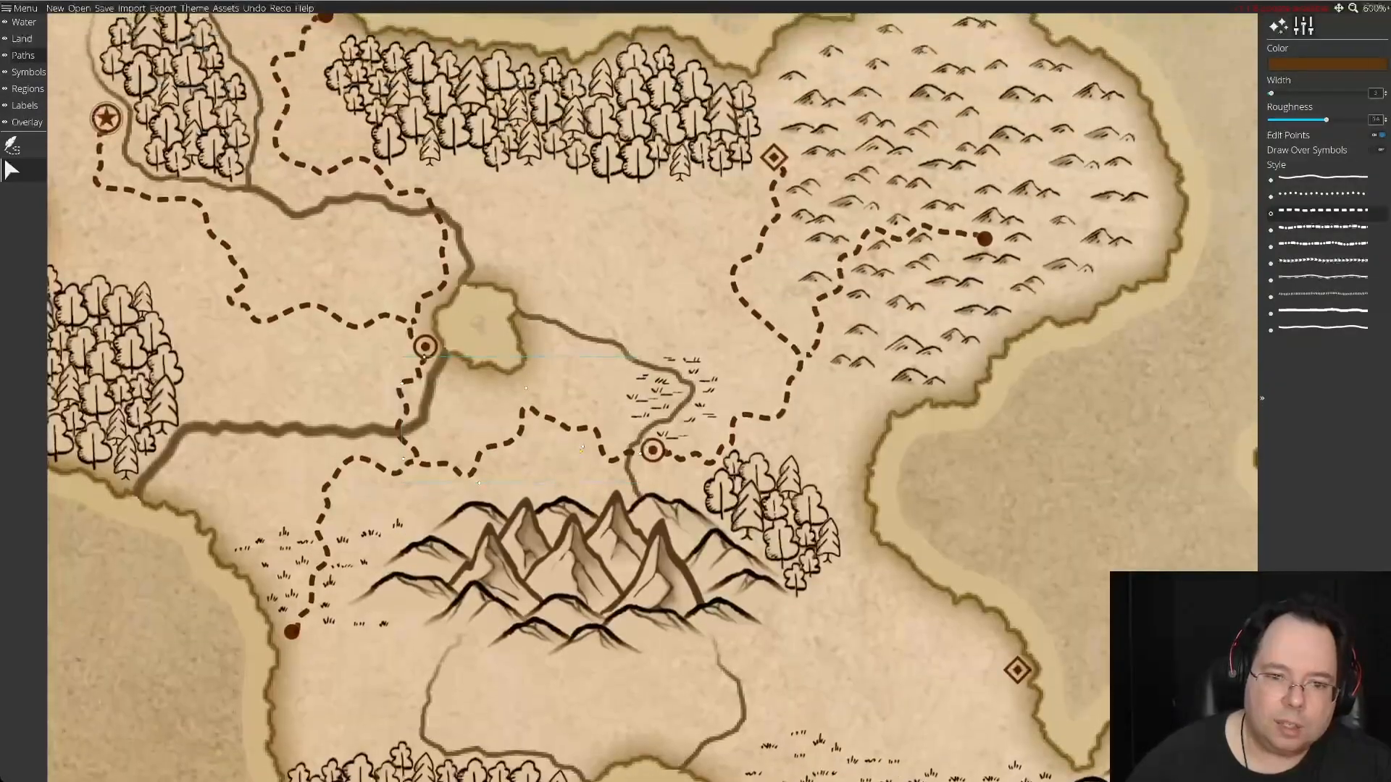
scroll(580, 451, down, 6)
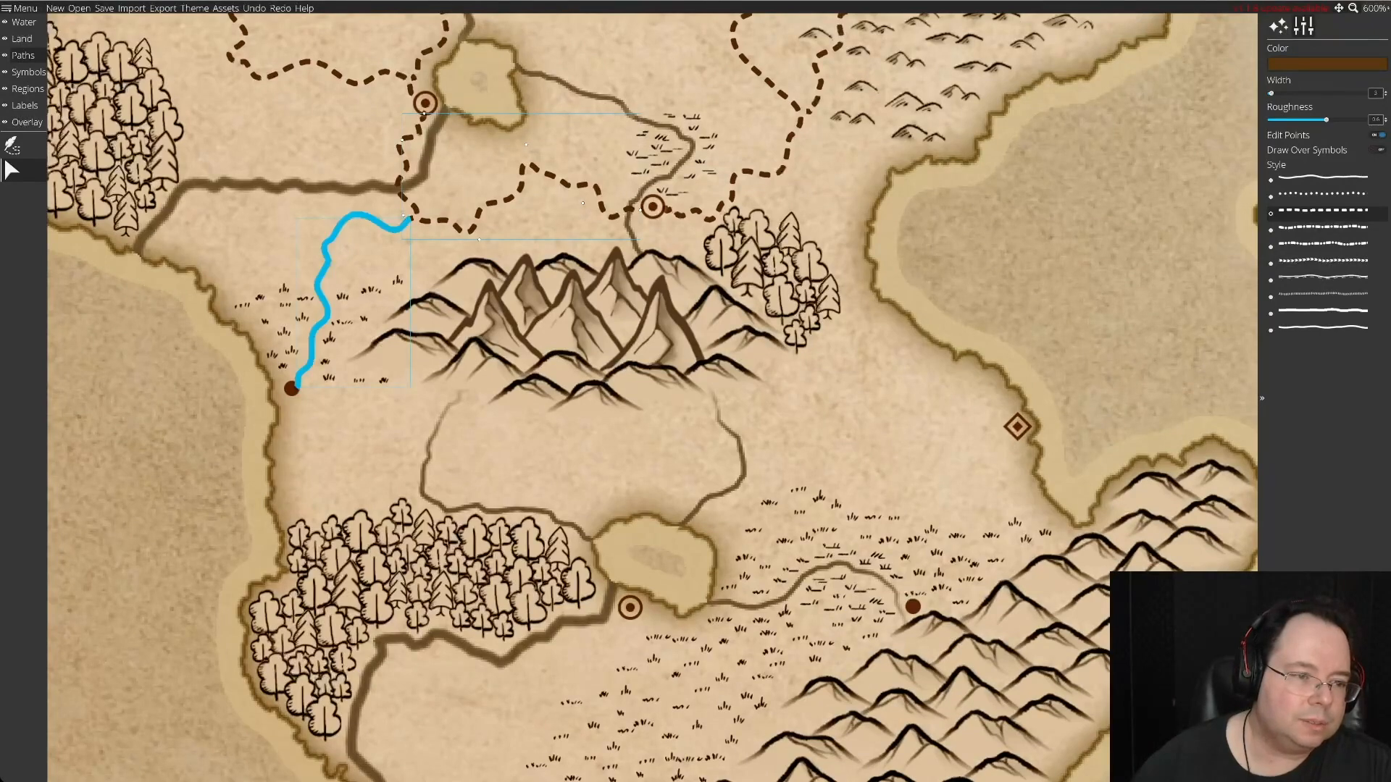
click(3, 156)
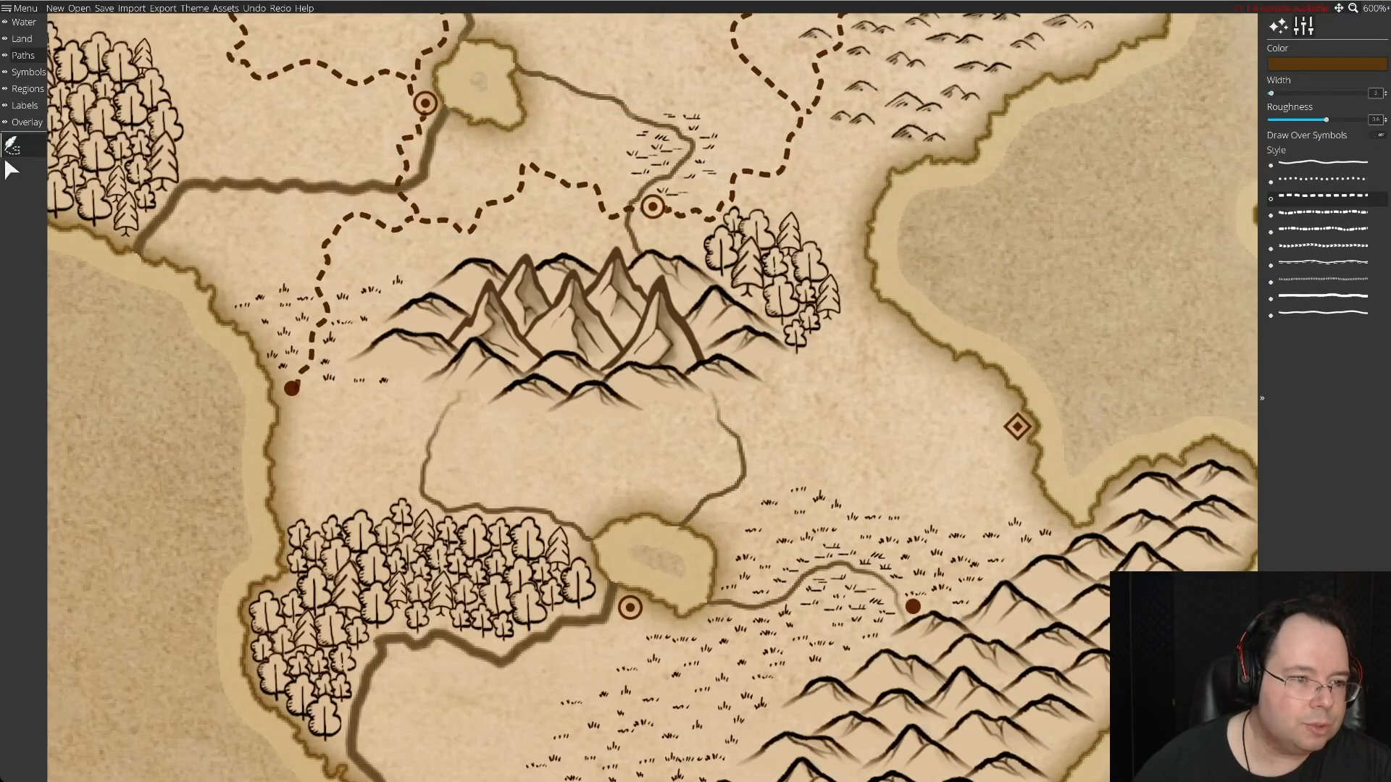
mouse_move(292, 389)
mouse_down()
mouse_move(298, 435)
mouse_move(323, 422)
mouse_move(360, 475)
mouse_move(350, 494)
mouse_up()
mouse_move(353, 486)
mouse_down()
mouse_move(467, 493)
mouse_move(504, 476)
mouse_move(486, 480)
mouse_move(499, 450)
mouse_move(481, 433)
mouse_move(635, 428)
mouse_move(697, 405)
mouse_move(807, 436)
mouse_up()
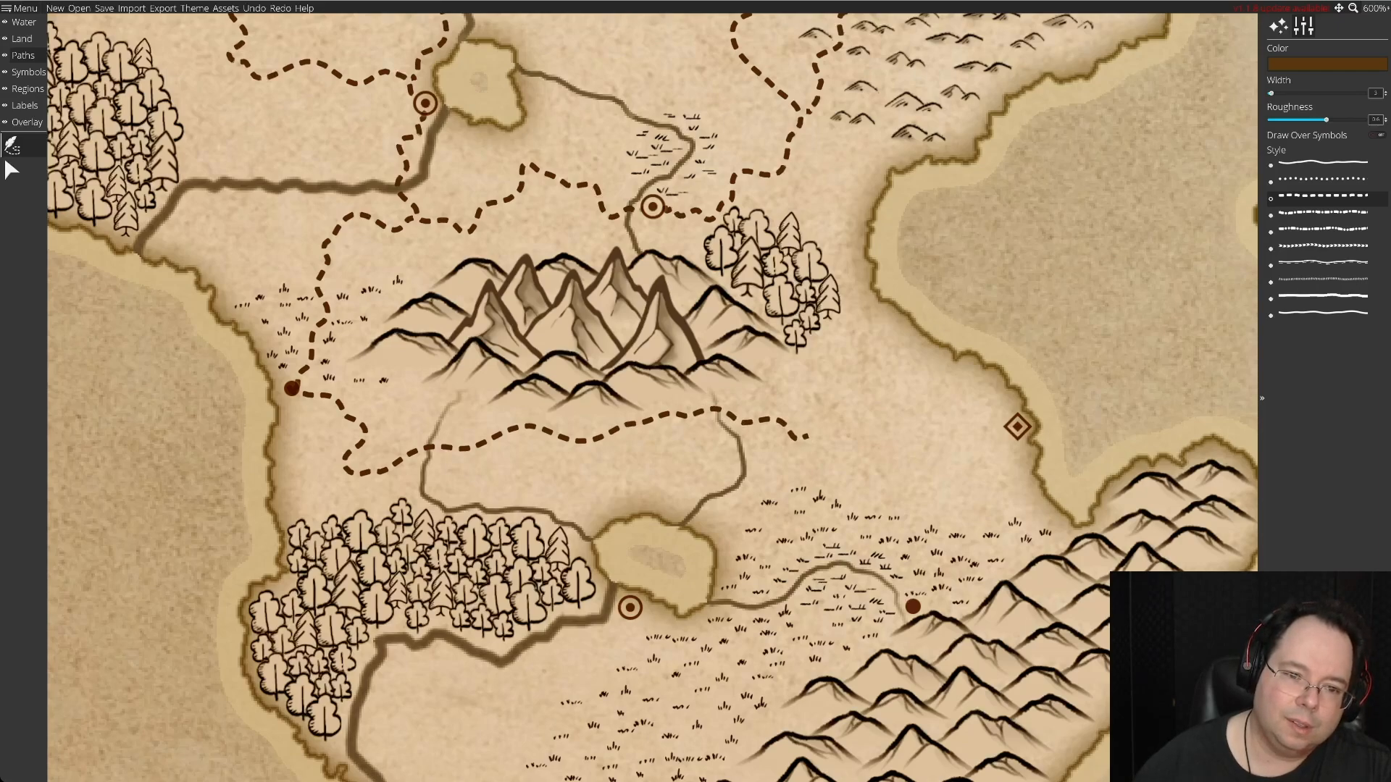
mouse_move(807, 436)
mouse_down()
mouse_move(848, 437)
mouse_move(829, 455)
mouse_move(946, 441)
mouse_move(1003, 418)
mouse_up()
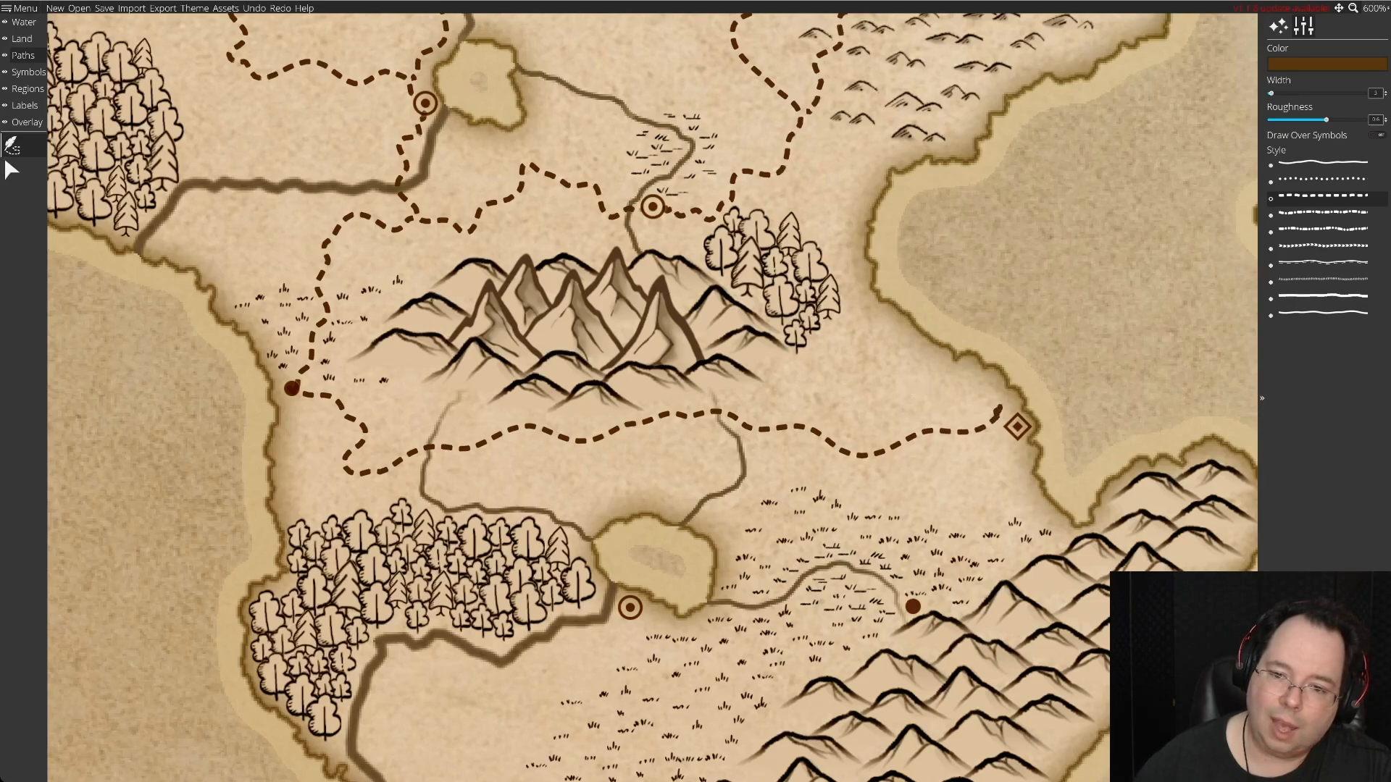
click(1006, 410)
drag(1006, 410, 958, 383)
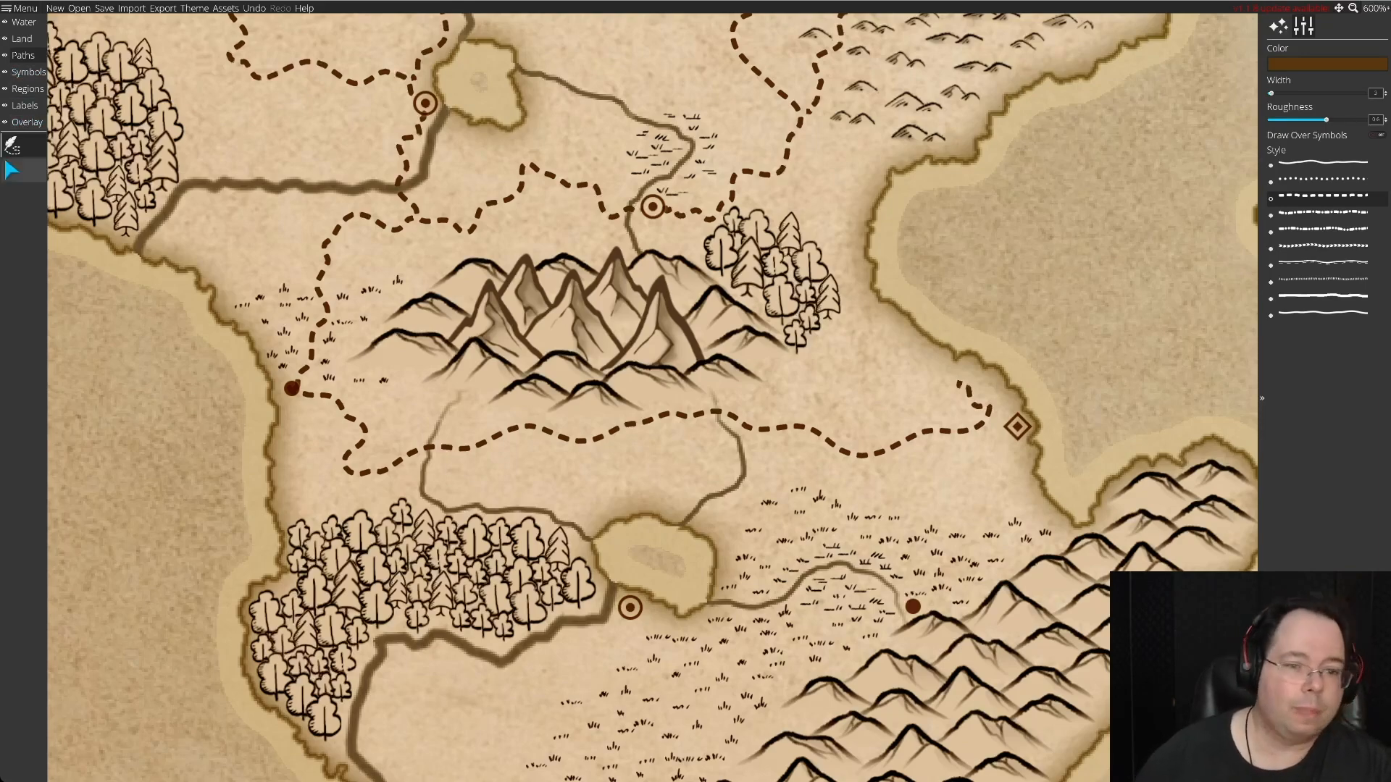
click(12, 170)
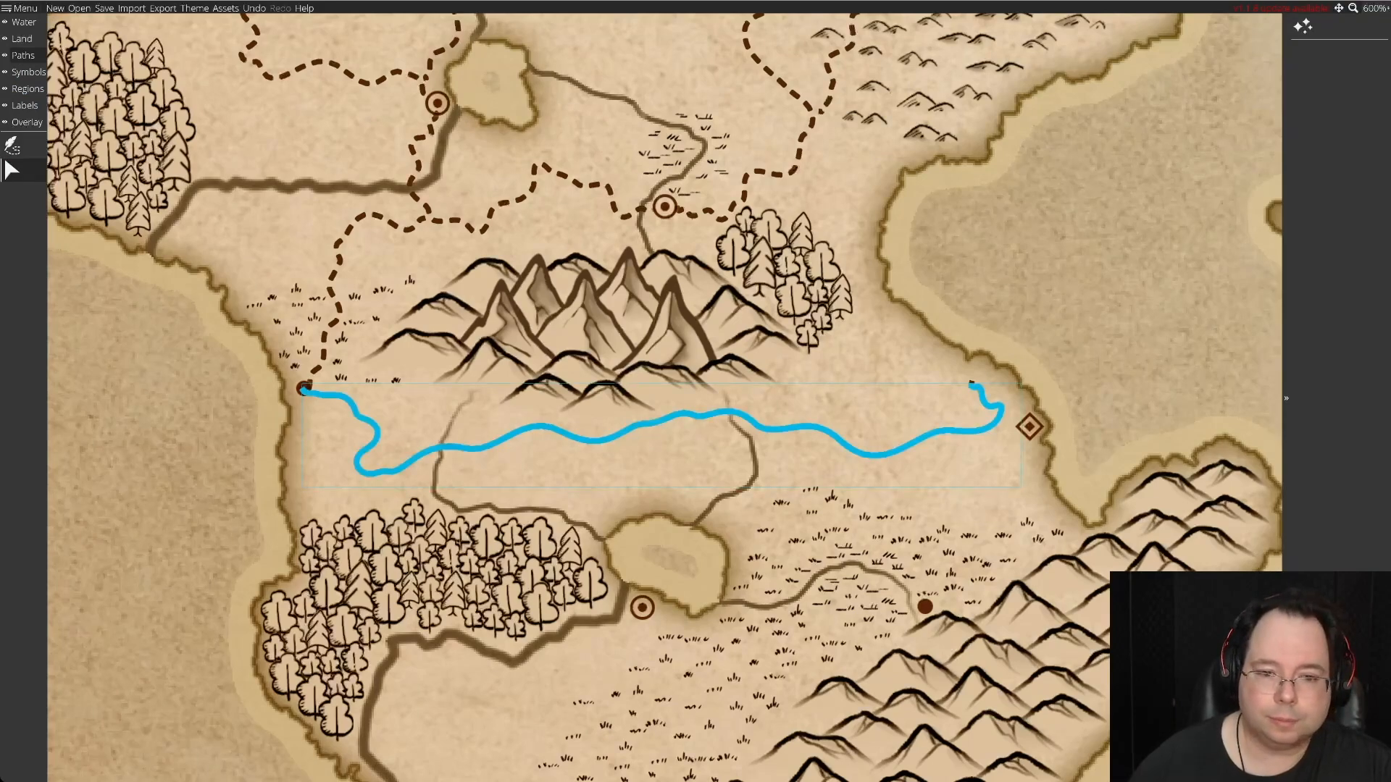
click(1001, 410)
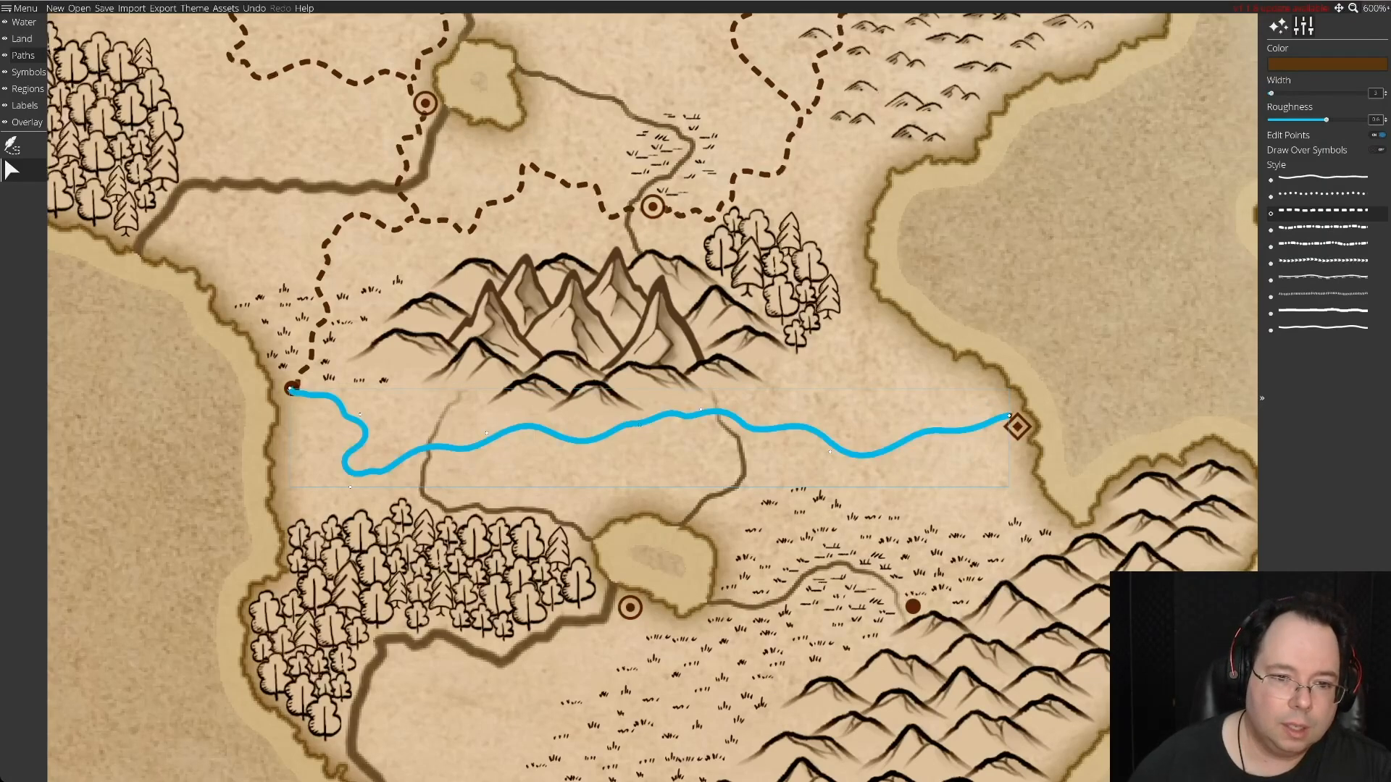
Reshape the road south of the mountains, deepening its middle bend toward the lake and raising its eastern bend.
drag(638, 423, 638, 455)
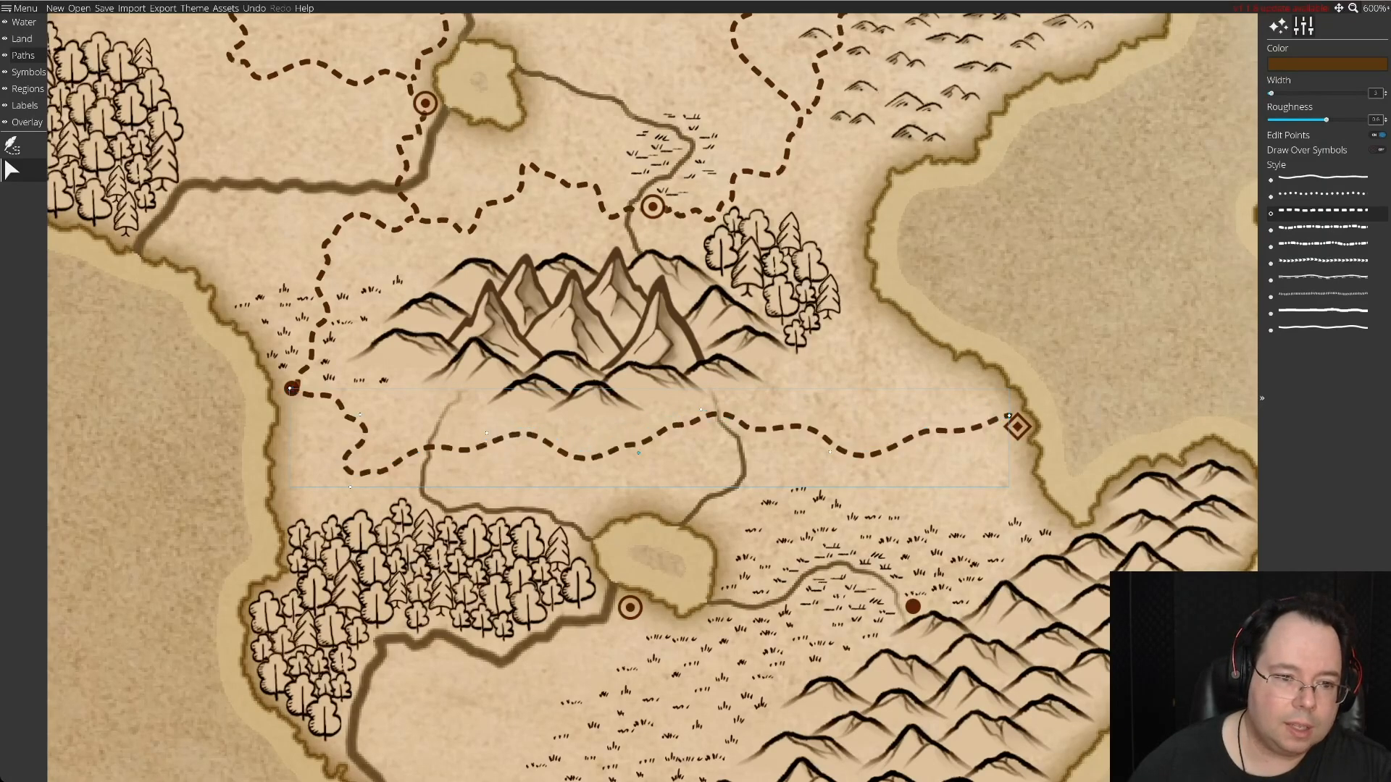
drag(487, 433, 478, 413)
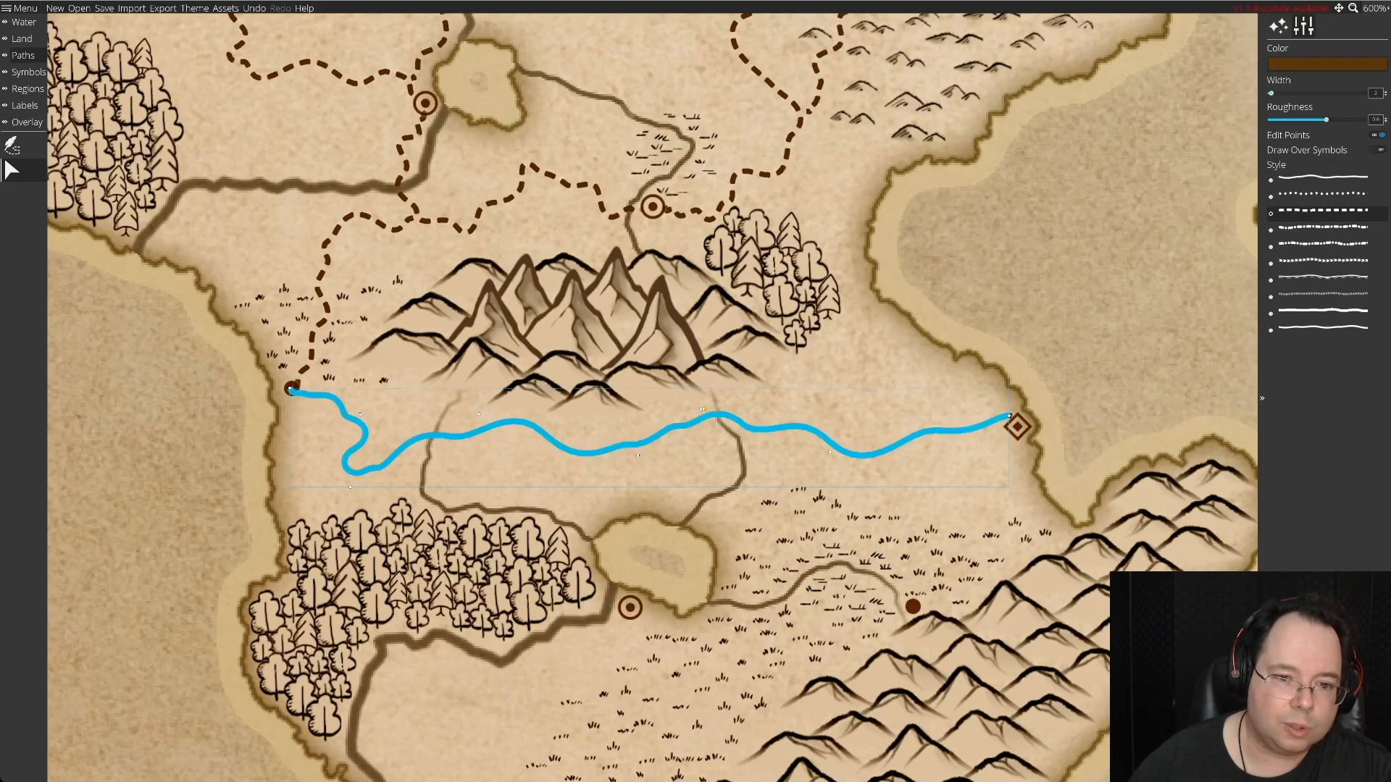
drag(638, 455, 621, 489)
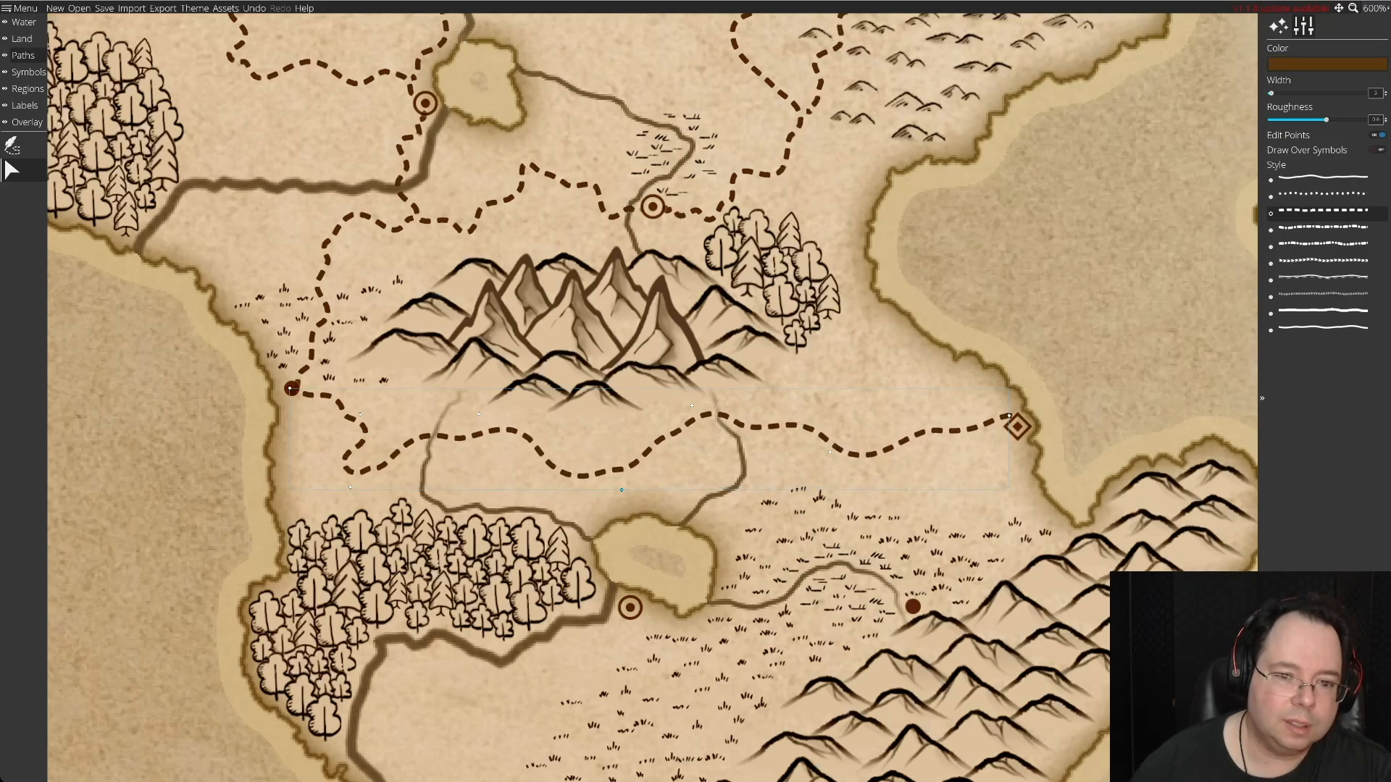
drag(692, 405, 673, 396)
drag(830, 452, 843, 414)
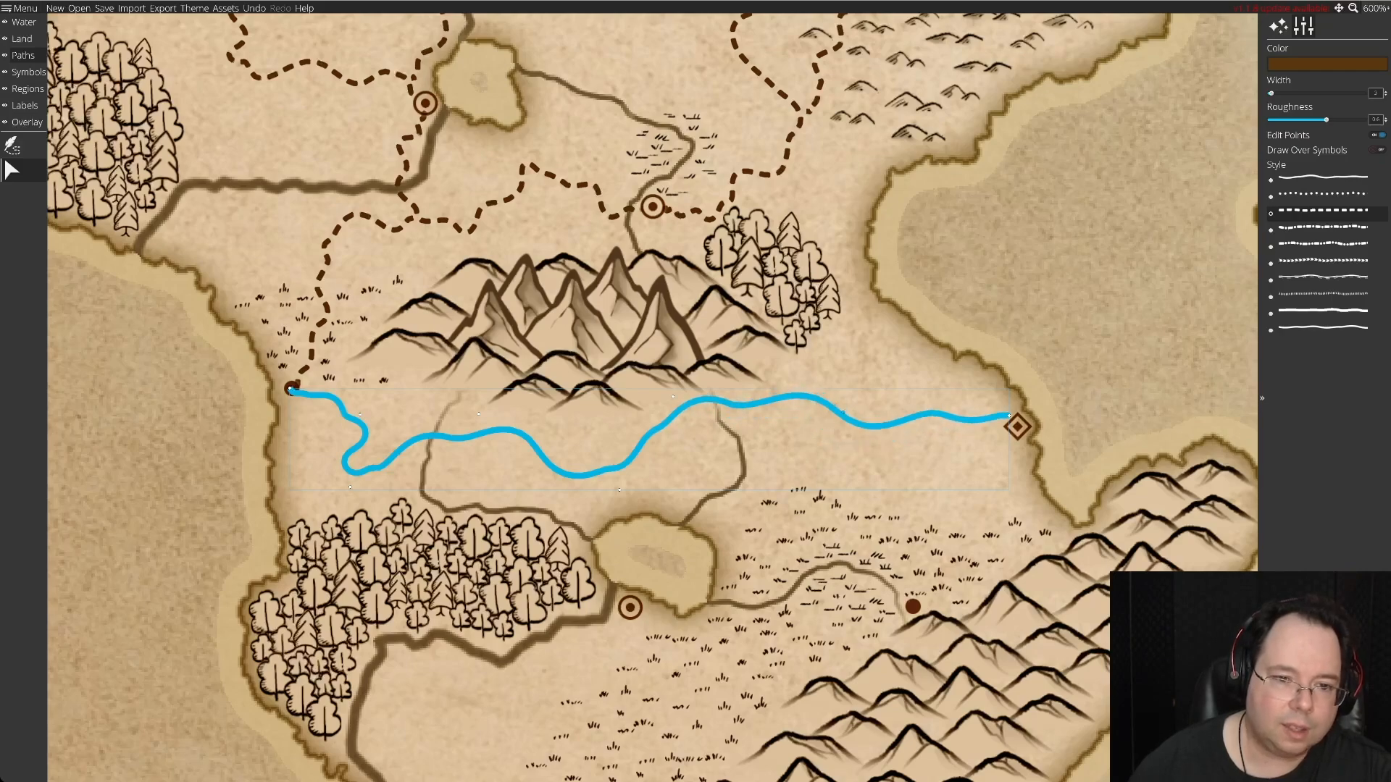
drag(673, 396, 674, 403)
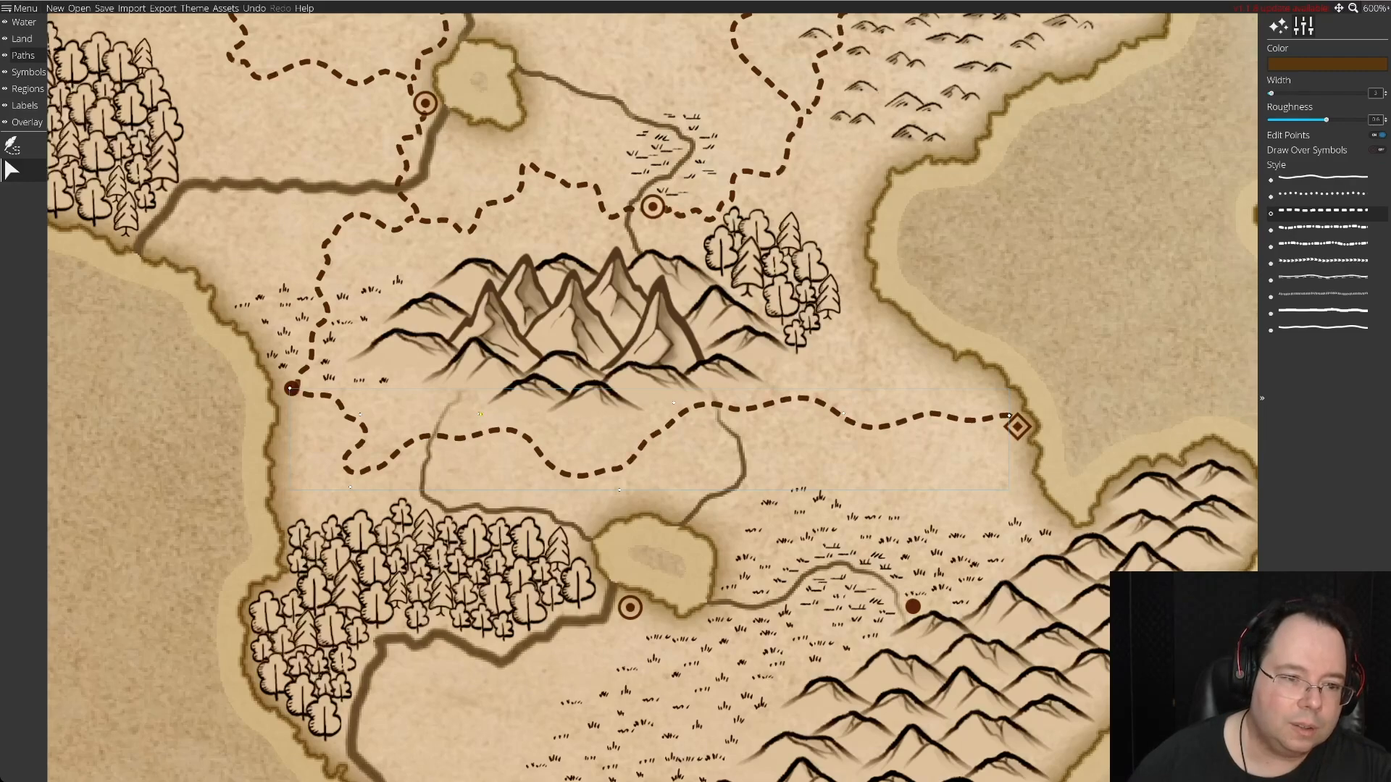
click(480, 413)
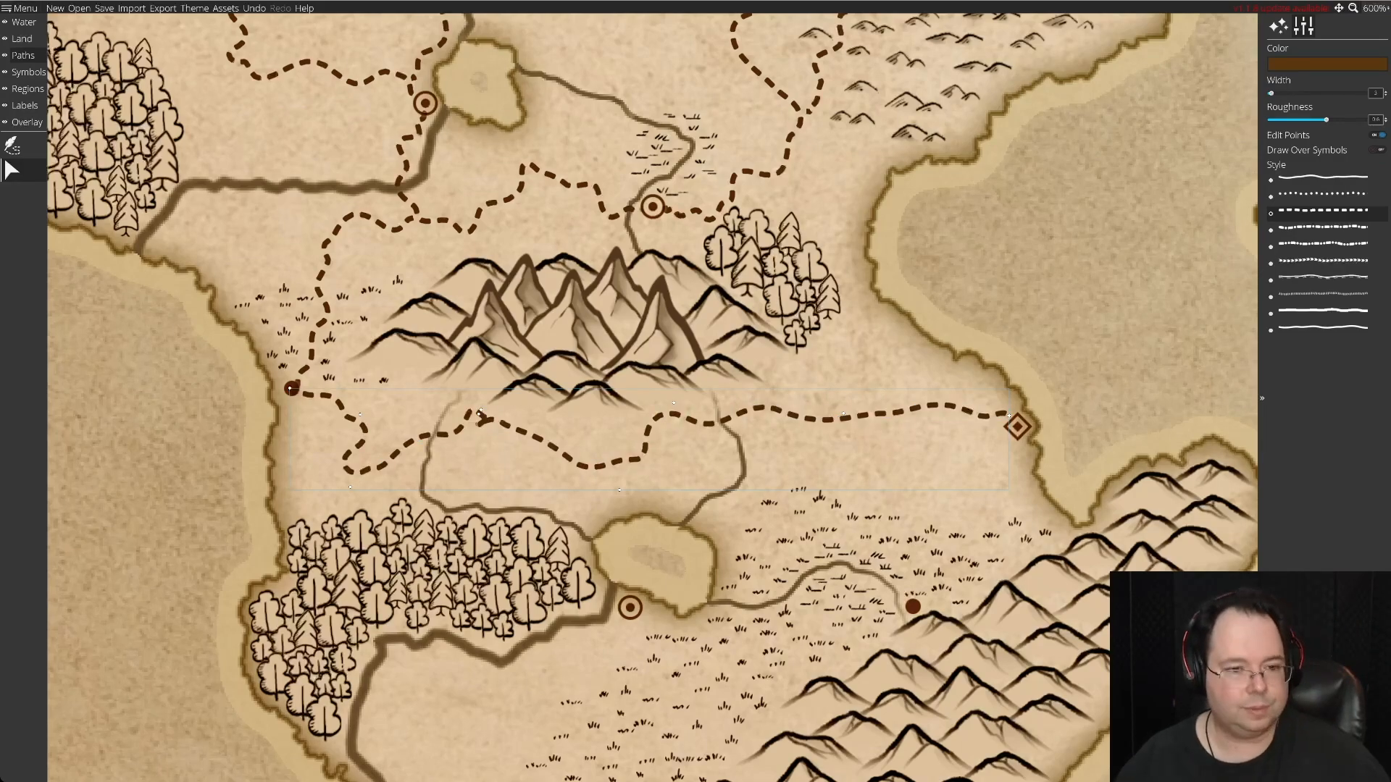
key(ctrl+z)
click(482, 437)
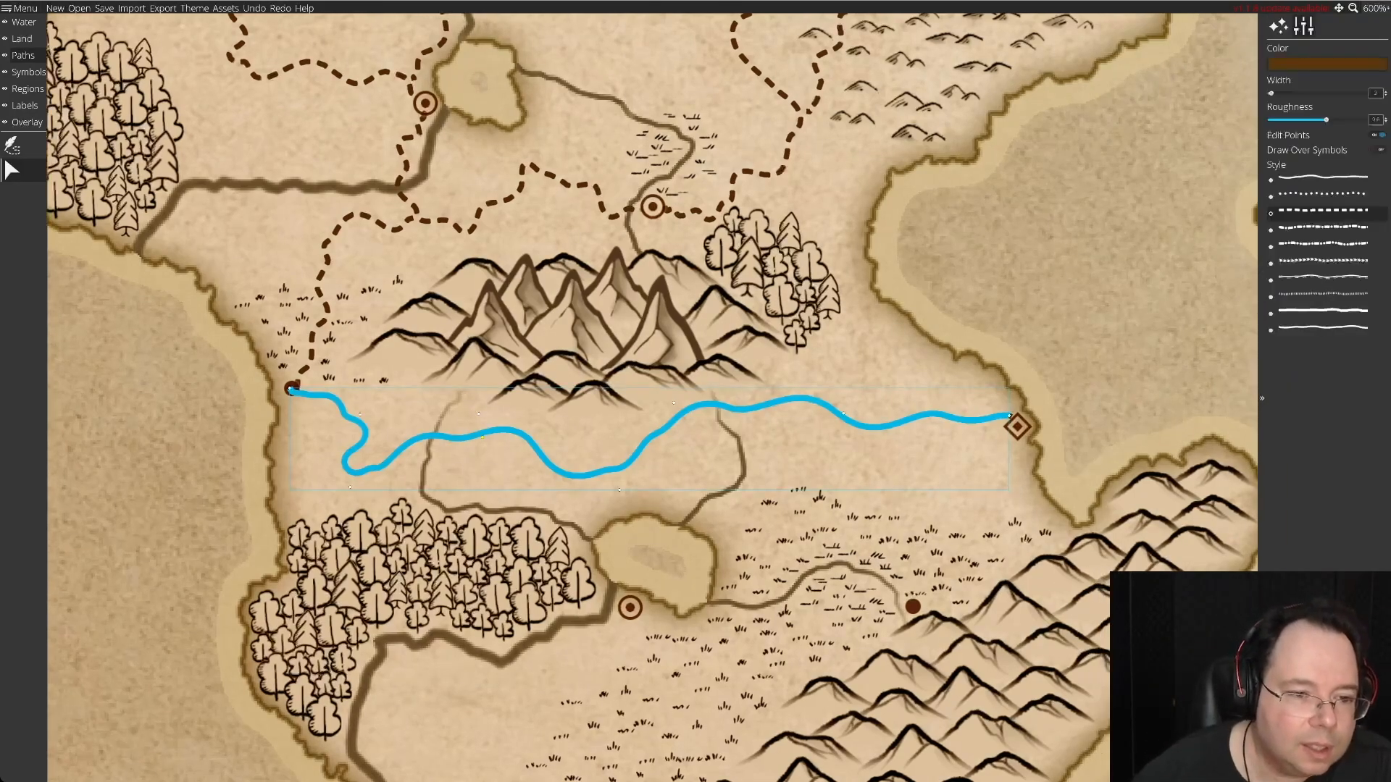
Smooth the western stretch of the road south of the mountains, raising its bends and moving its first bend toward the coast.
drag(478, 414, 490, 399)
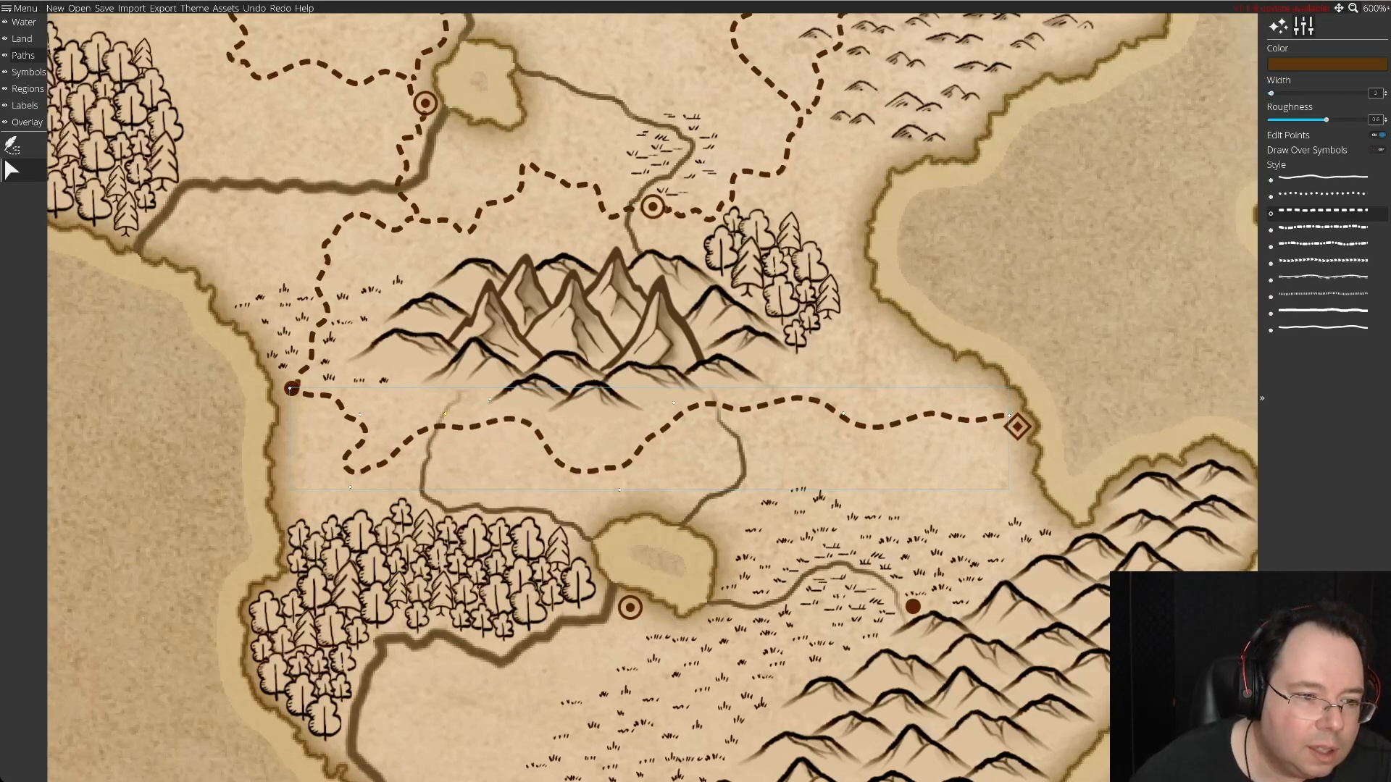
drag(360, 414, 337, 414)
drag(350, 472, 375, 438)
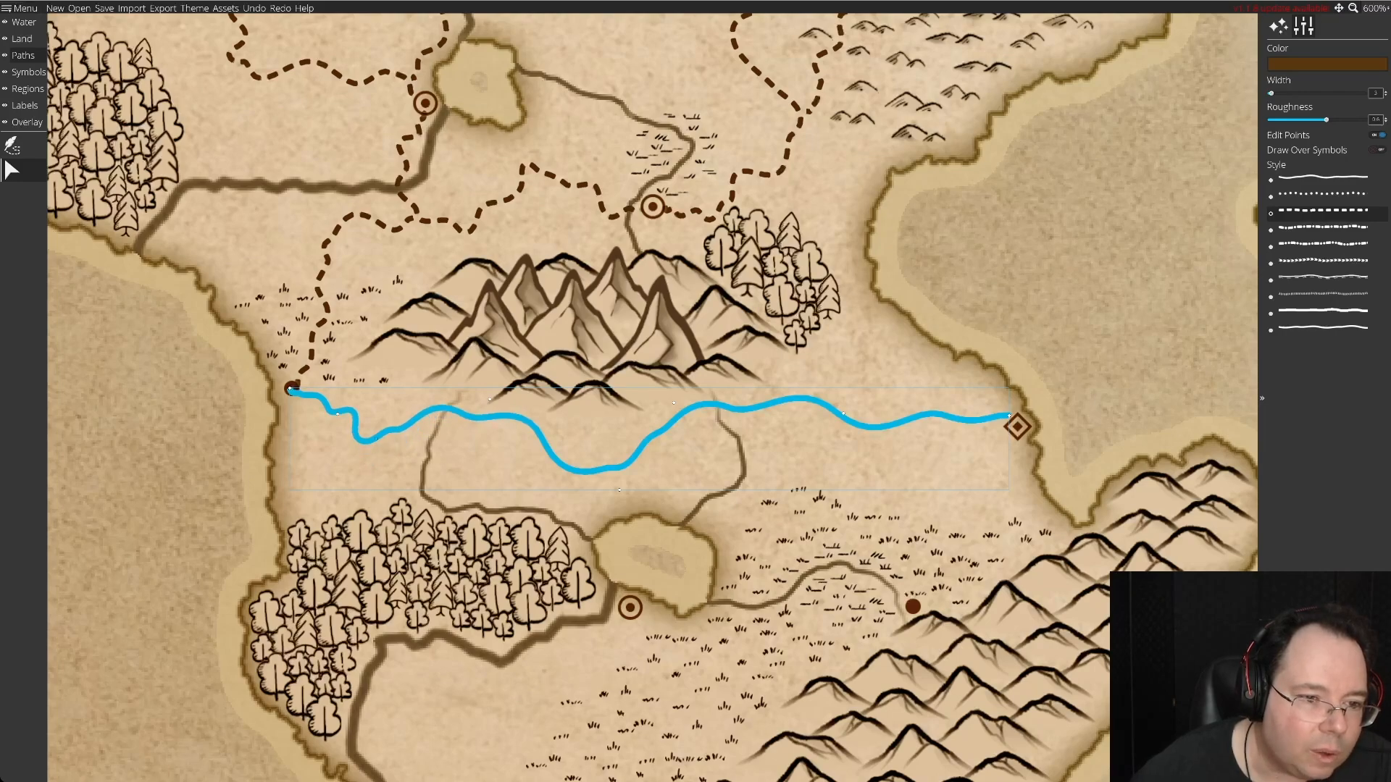
drag(338, 415, 310, 426)
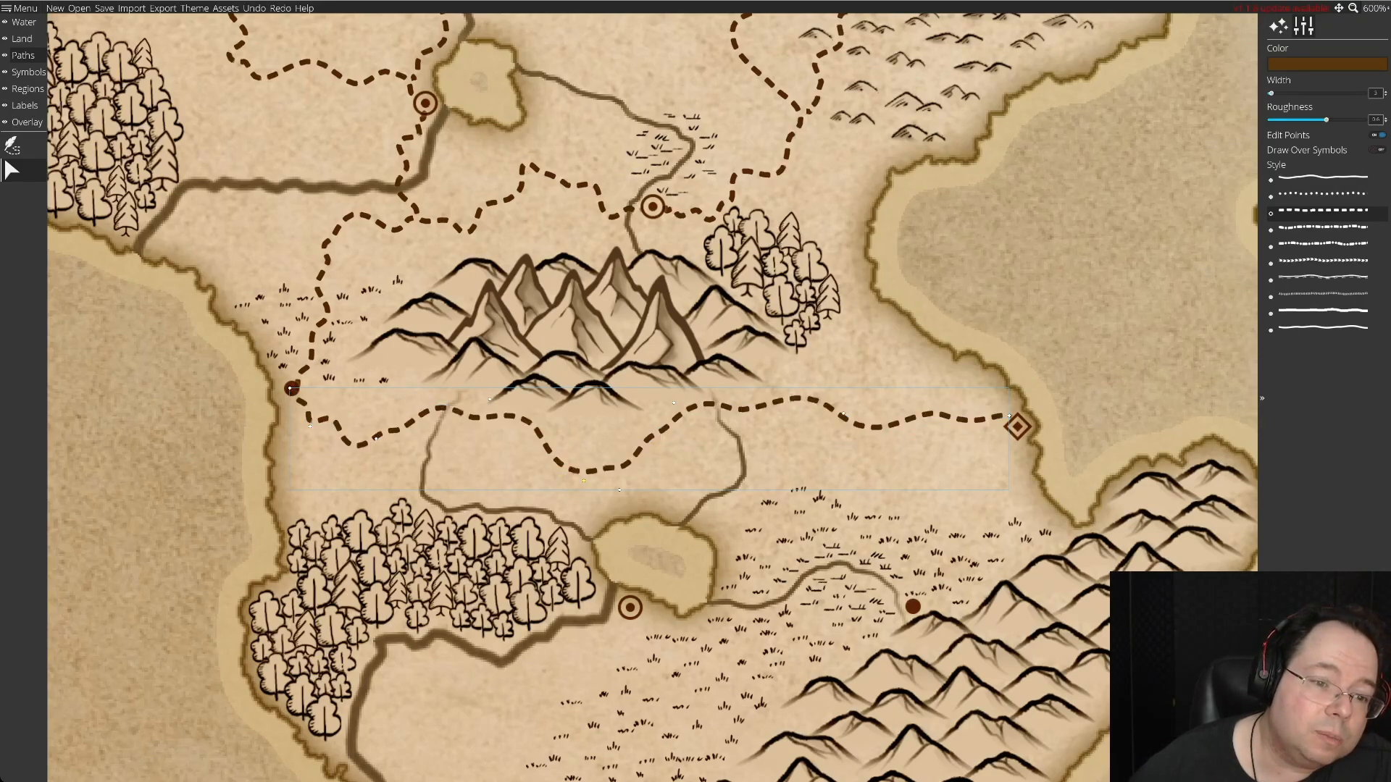
Extend the middle bend of that road further south to the northern shore of the southern lake.
drag(619, 489, 618, 543)
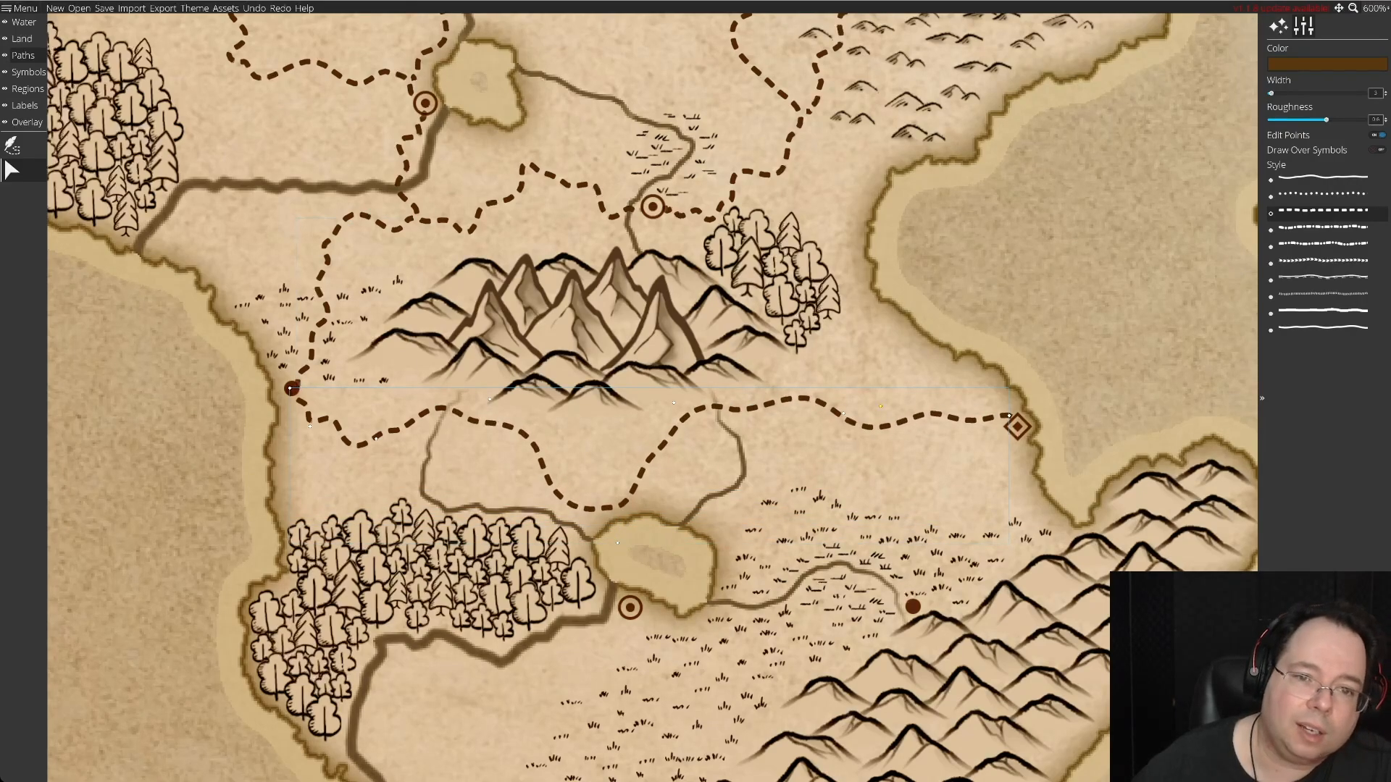
drag(934, 414, 688, 493)
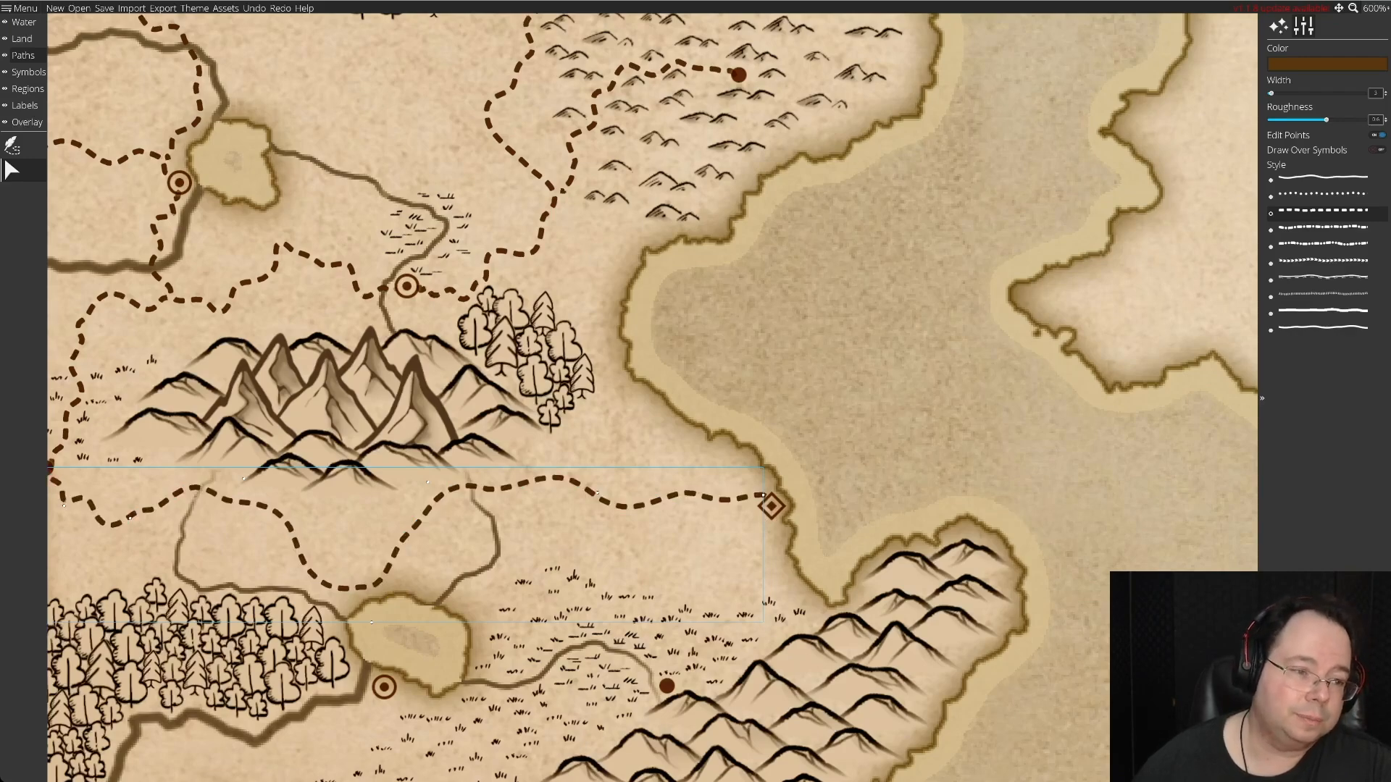
key(Left)
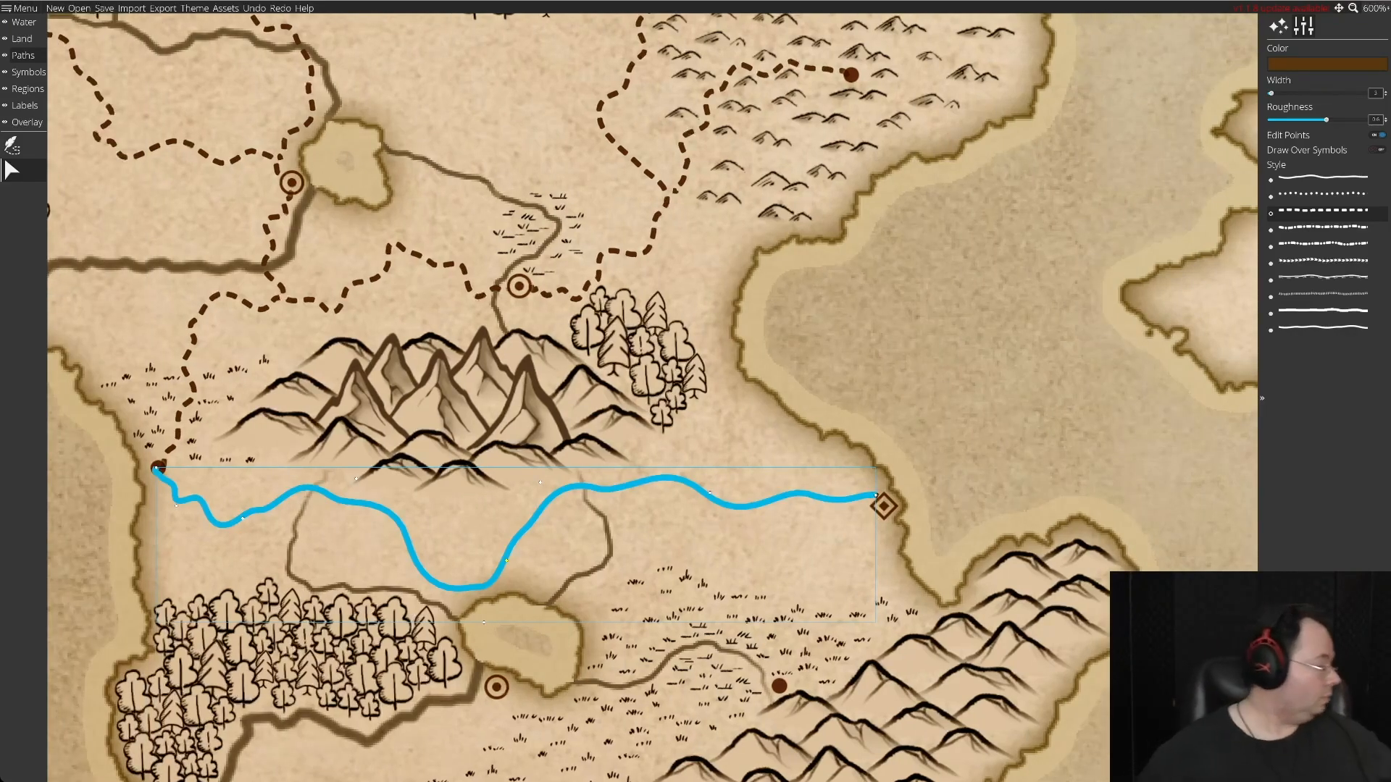
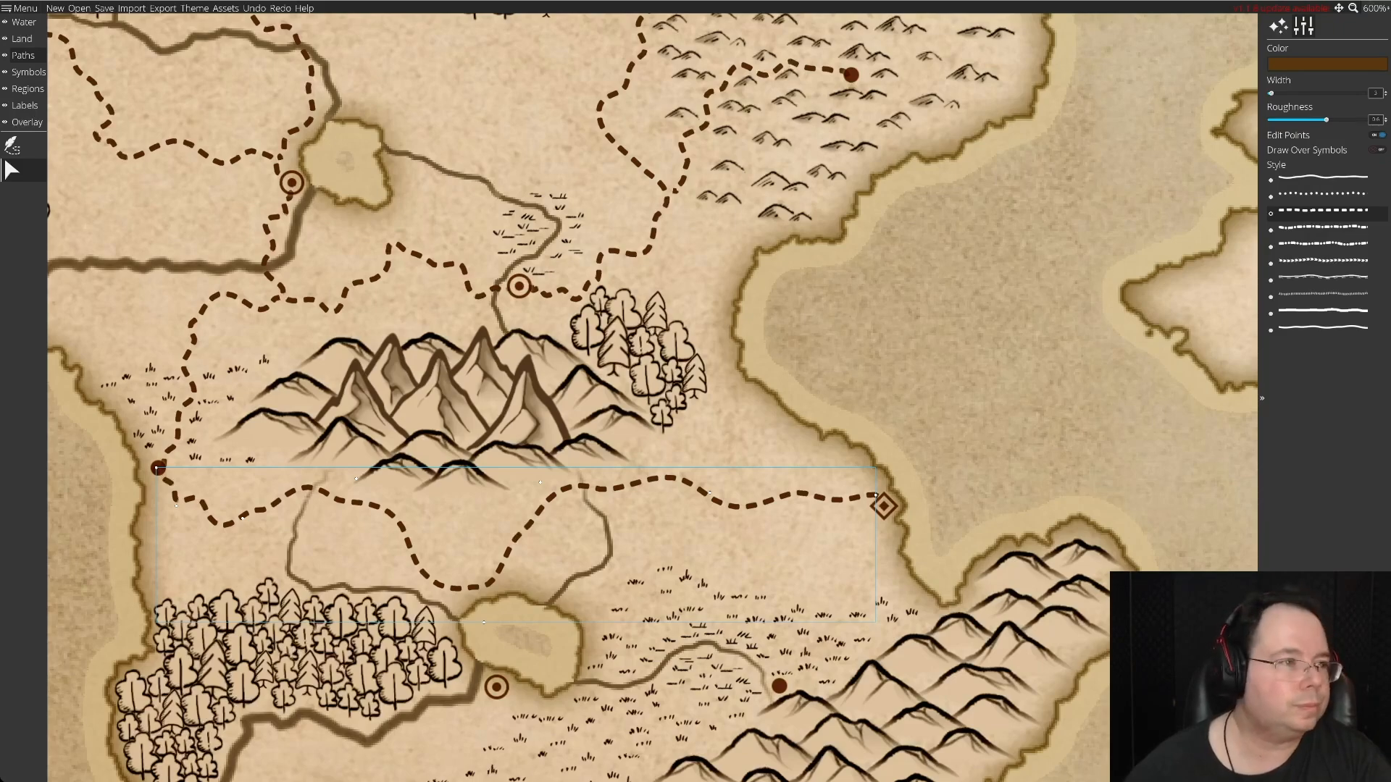
Draw a winding dashed road from the junction north of the small forest, around the forest's east side, to the road south of the mountains.
click(10, 71)
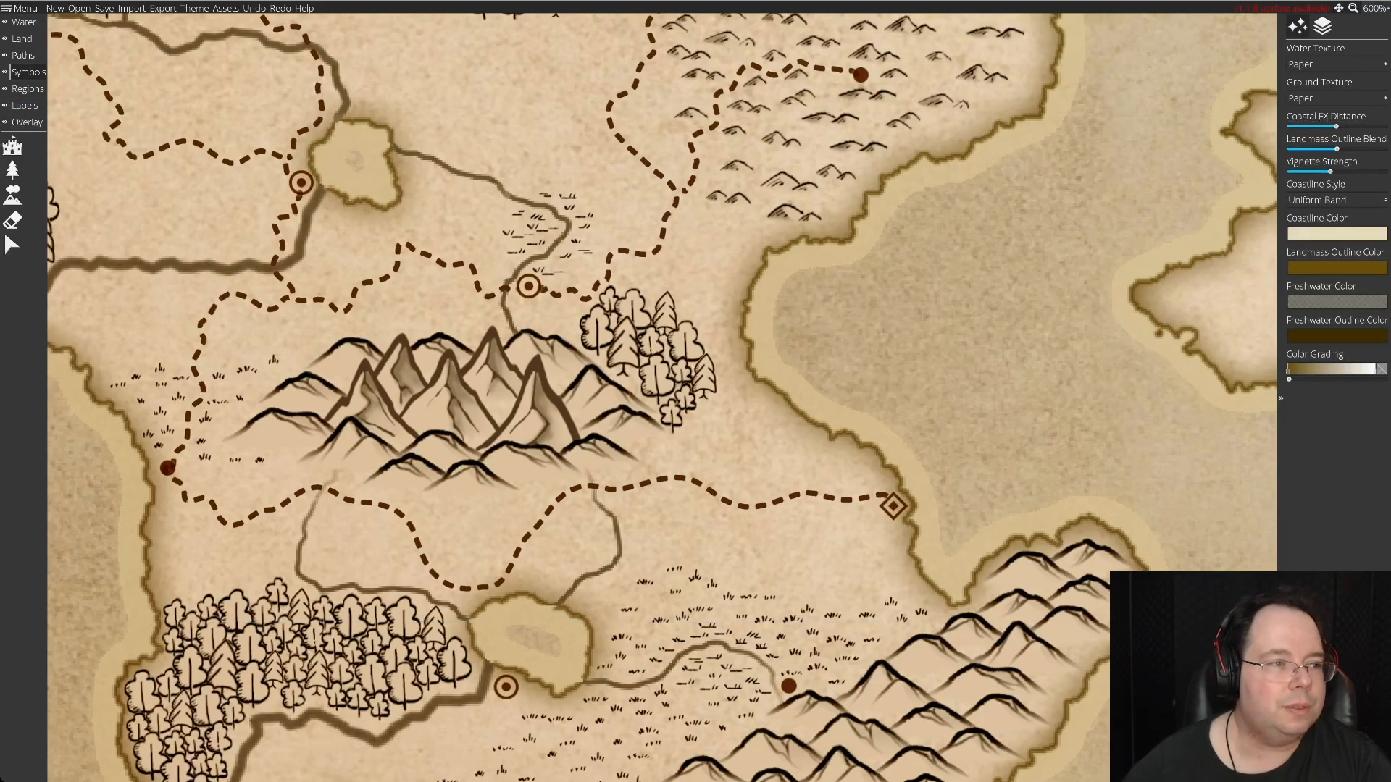
click(28, 88)
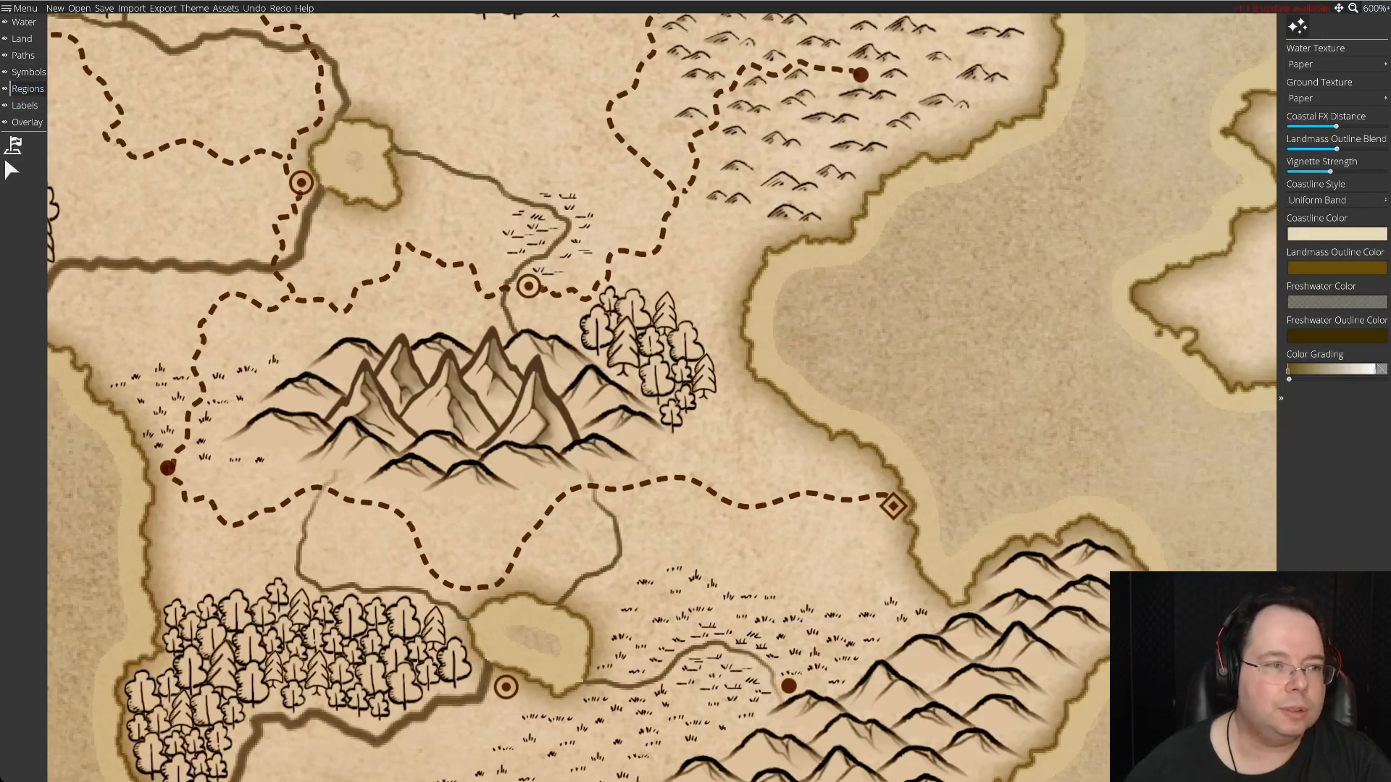
click(22, 55)
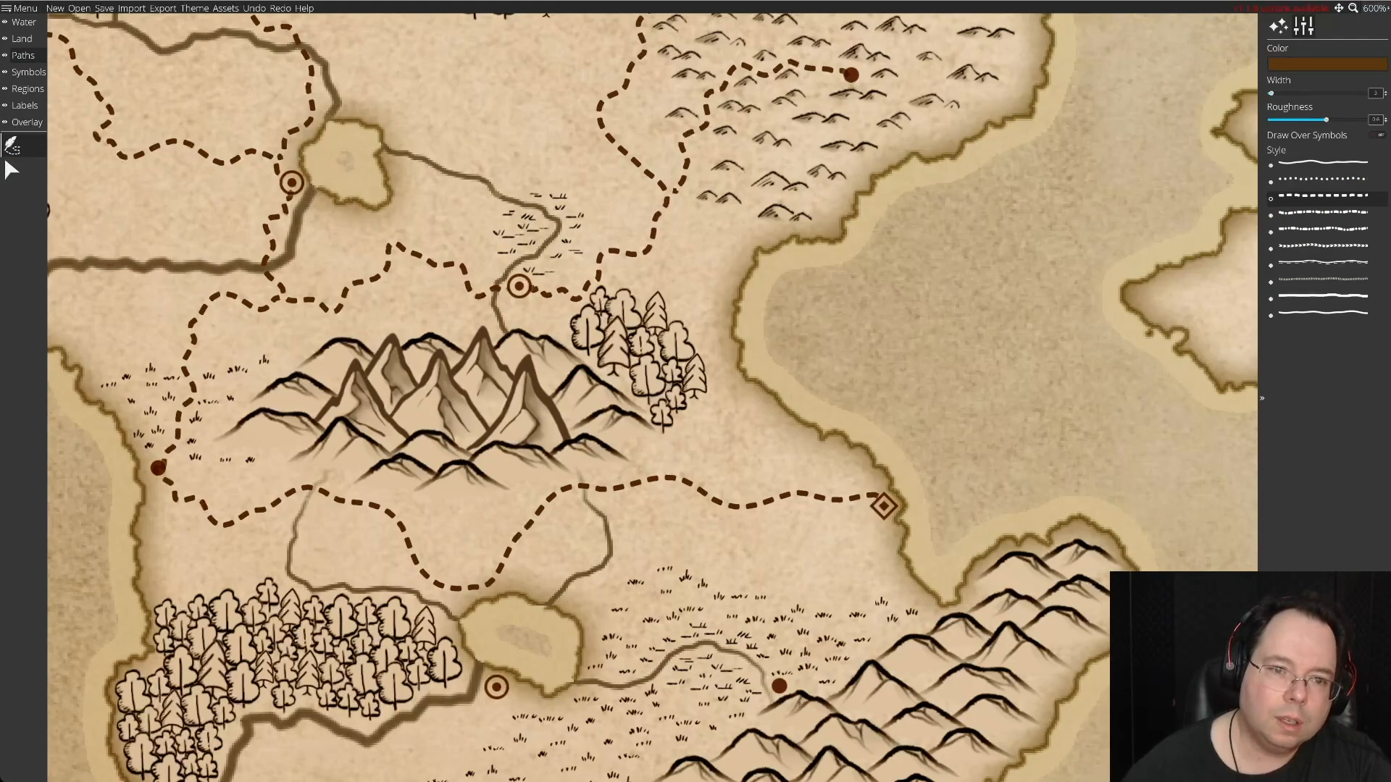
mouse_move(641, 258)
mouse_down()
mouse_move(648, 285)
mouse_move(697, 300)
mouse_up()
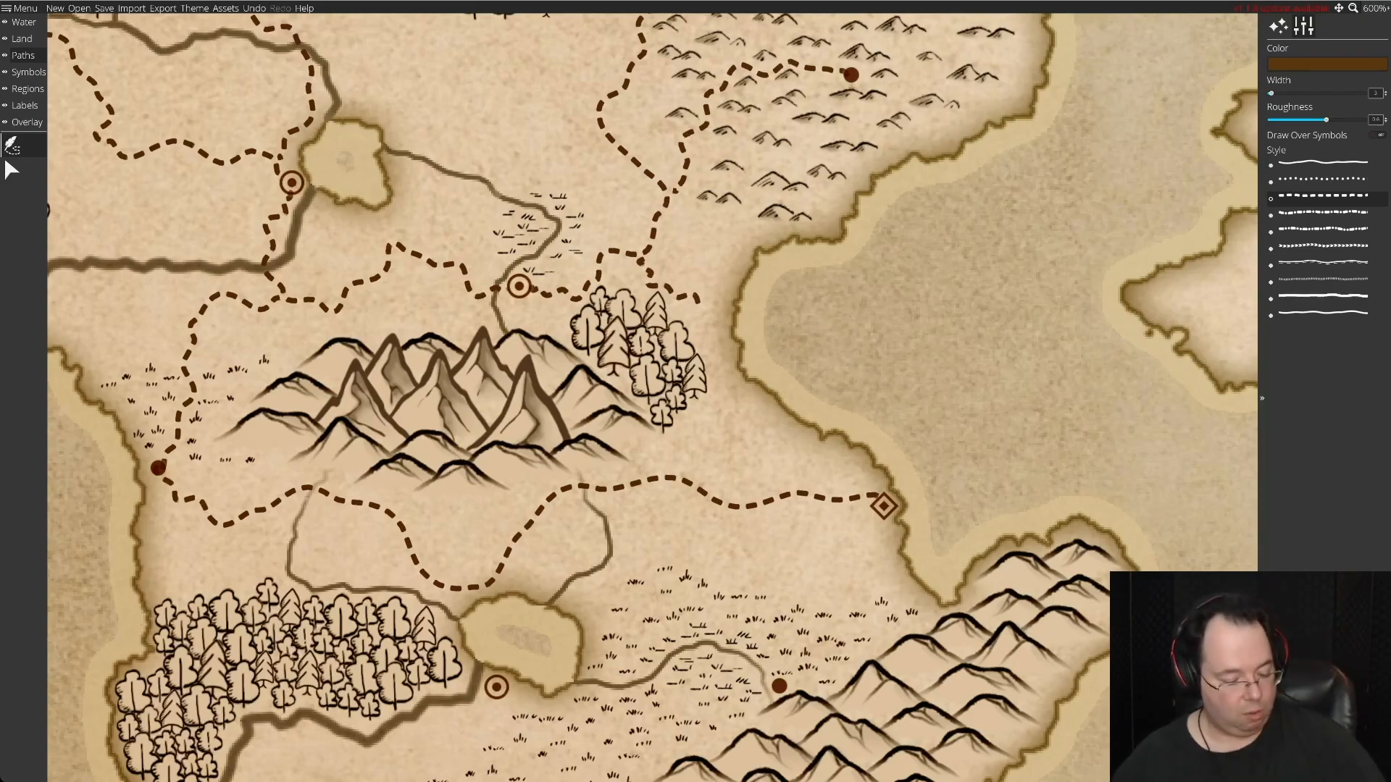
key(ctrl+z)
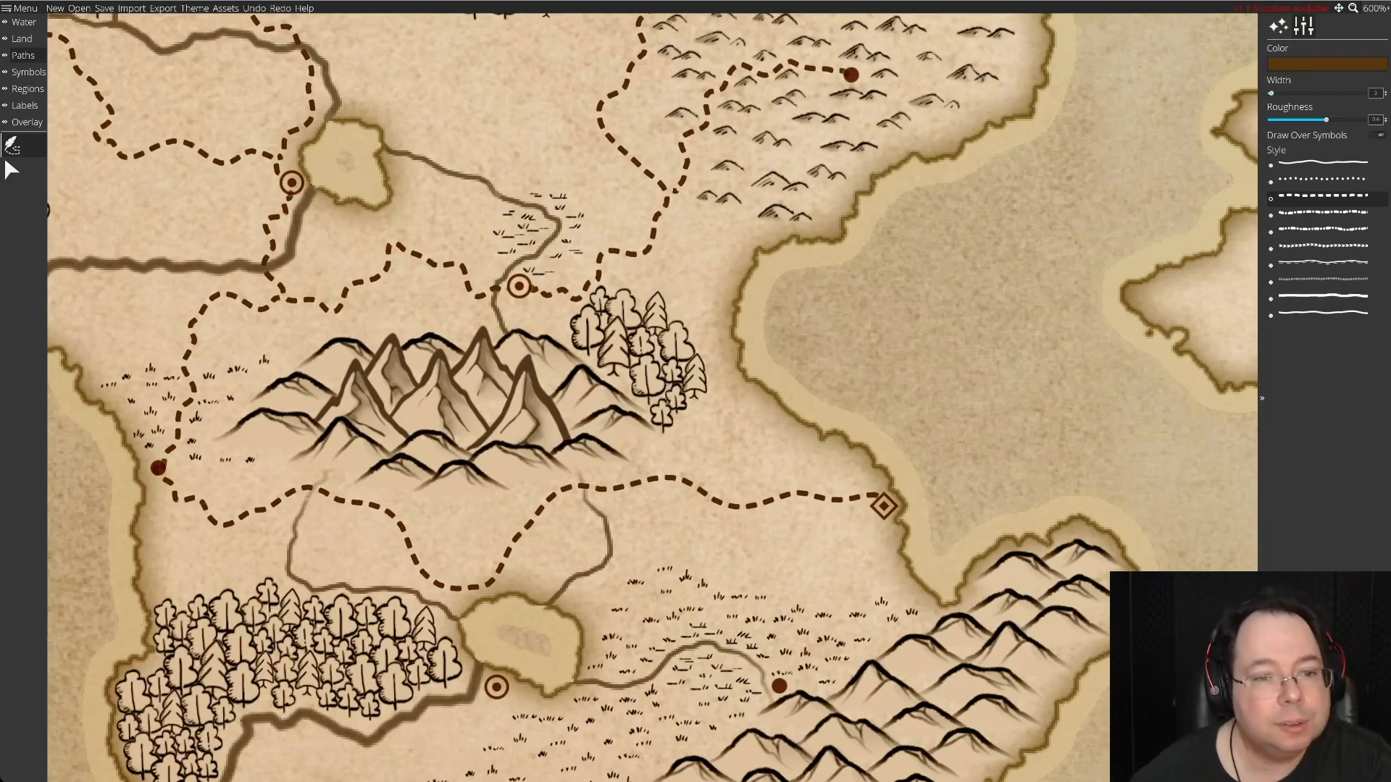
mouse_move(641, 255)
mouse_down()
mouse_move(701, 284)
mouse_move(688, 308)
mouse_move(704, 313)
mouse_move(712, 290)
mouse_move(728, 386)
mouse_move(714, 394)
mouse_move(840, 491)
mouse_move(782, 486)
mouse_up()
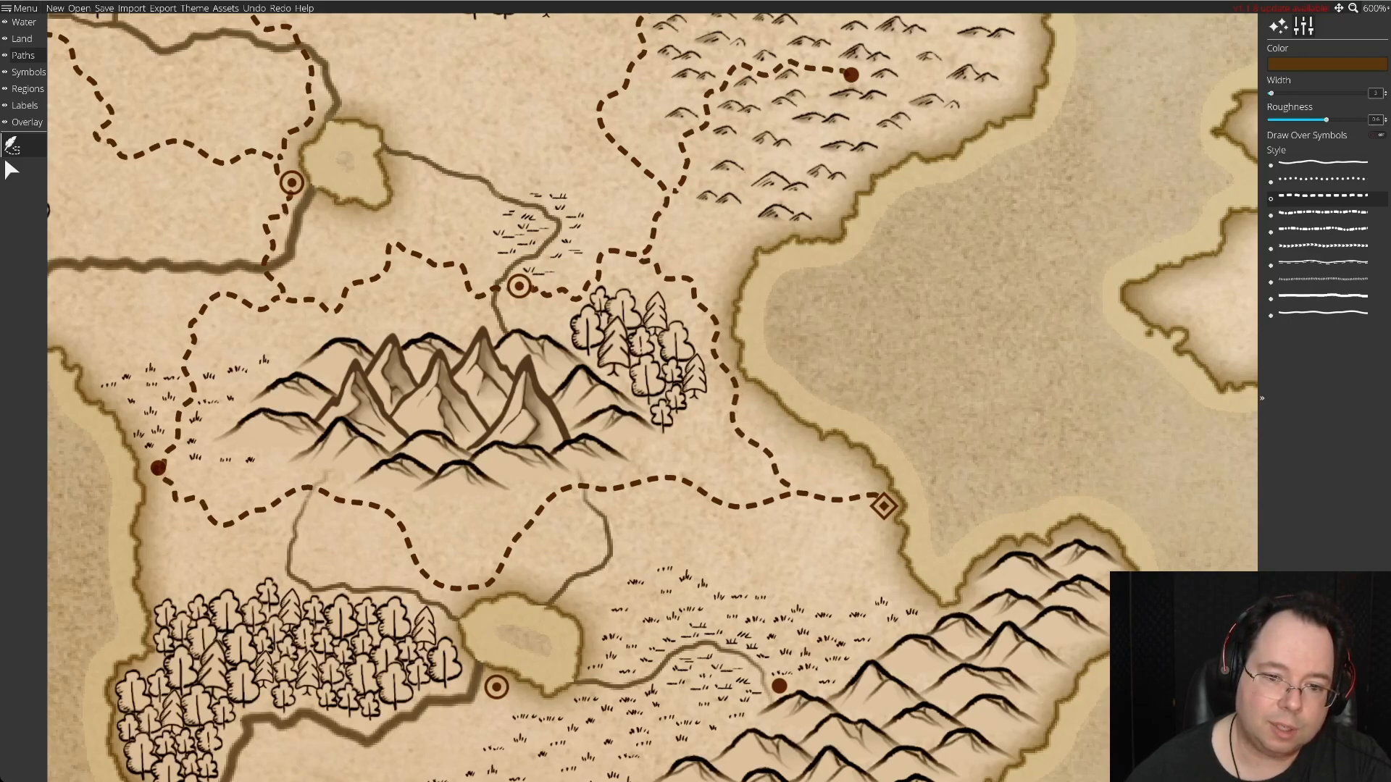
drag(787, 484, 790, 487)
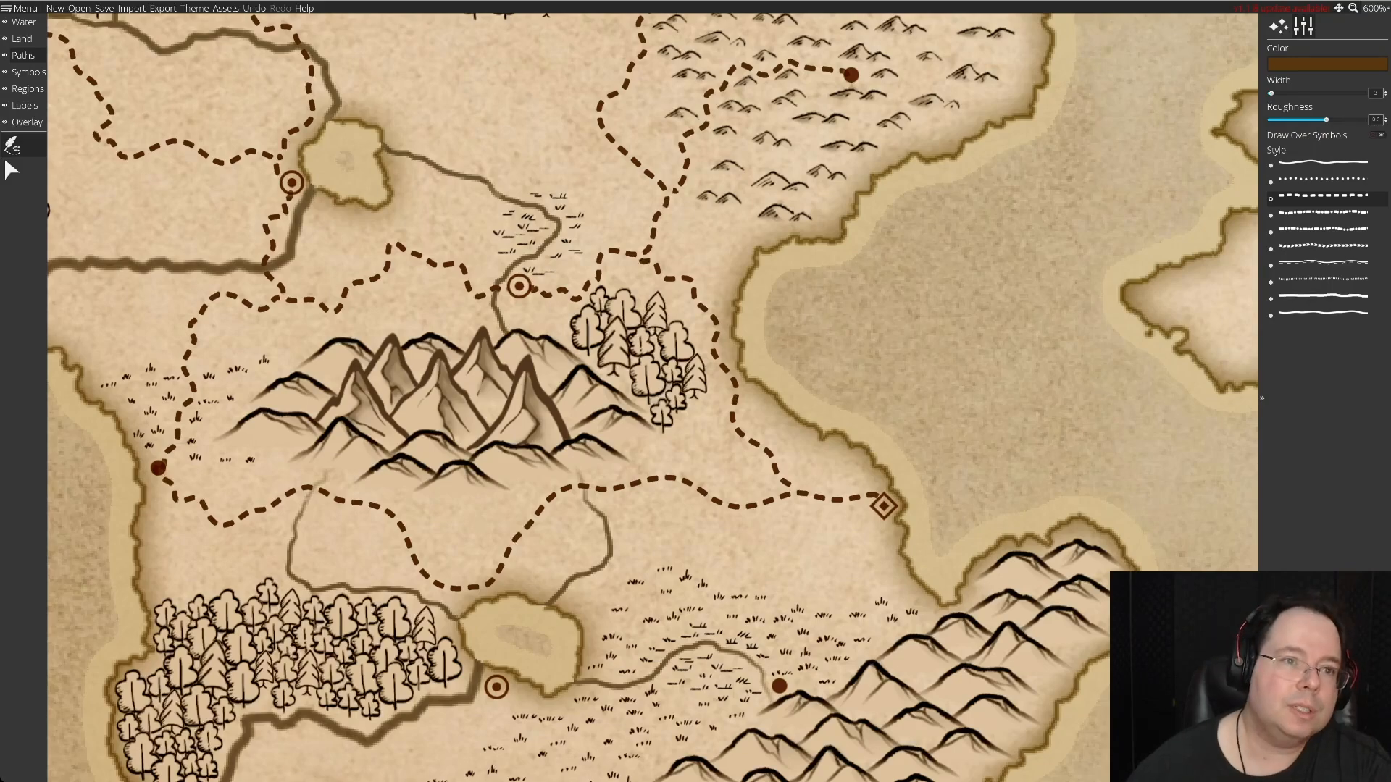
Draw a winding dashed road along the northern forest's southern edge, from the existing road north of the lake to the northeastern diamond settlement.
scroll(652, 398, up, 12)
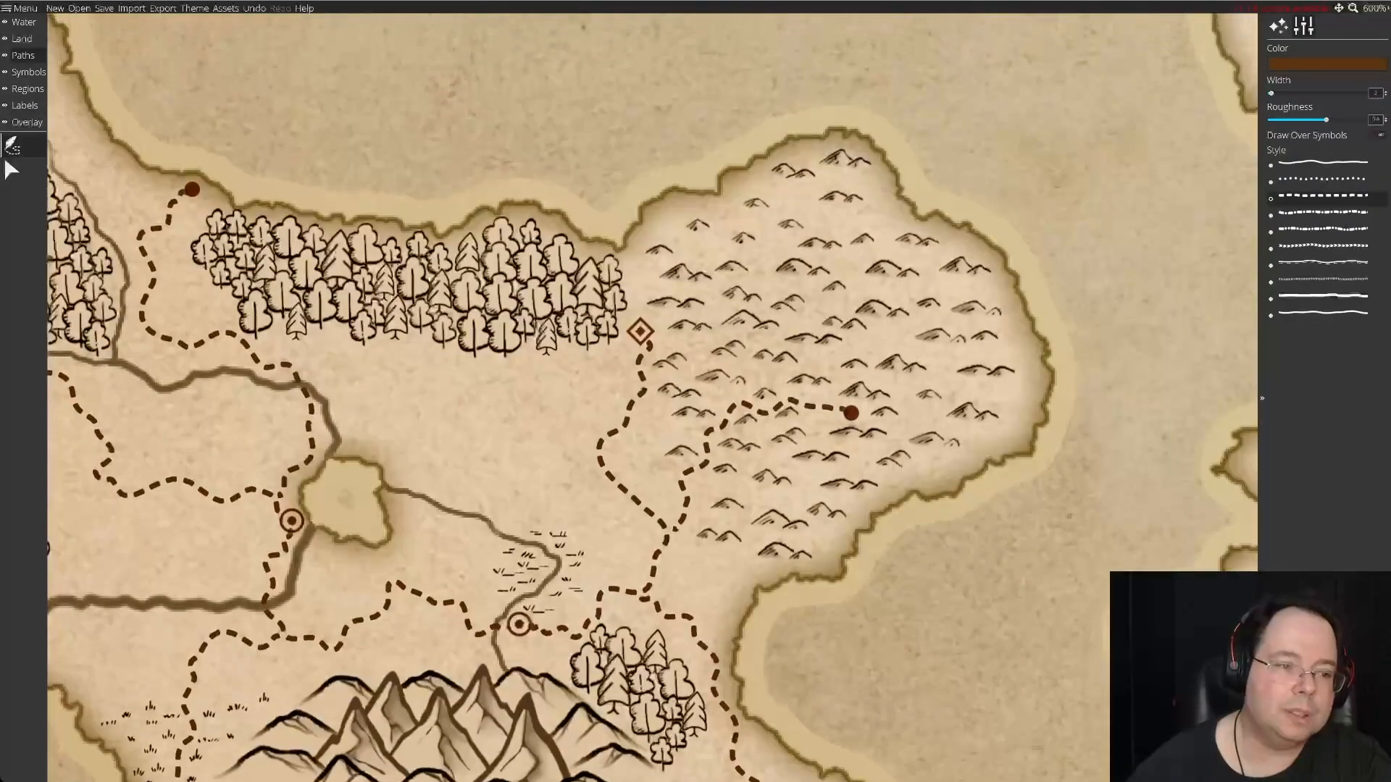
drag(652, 398, 798, 440)
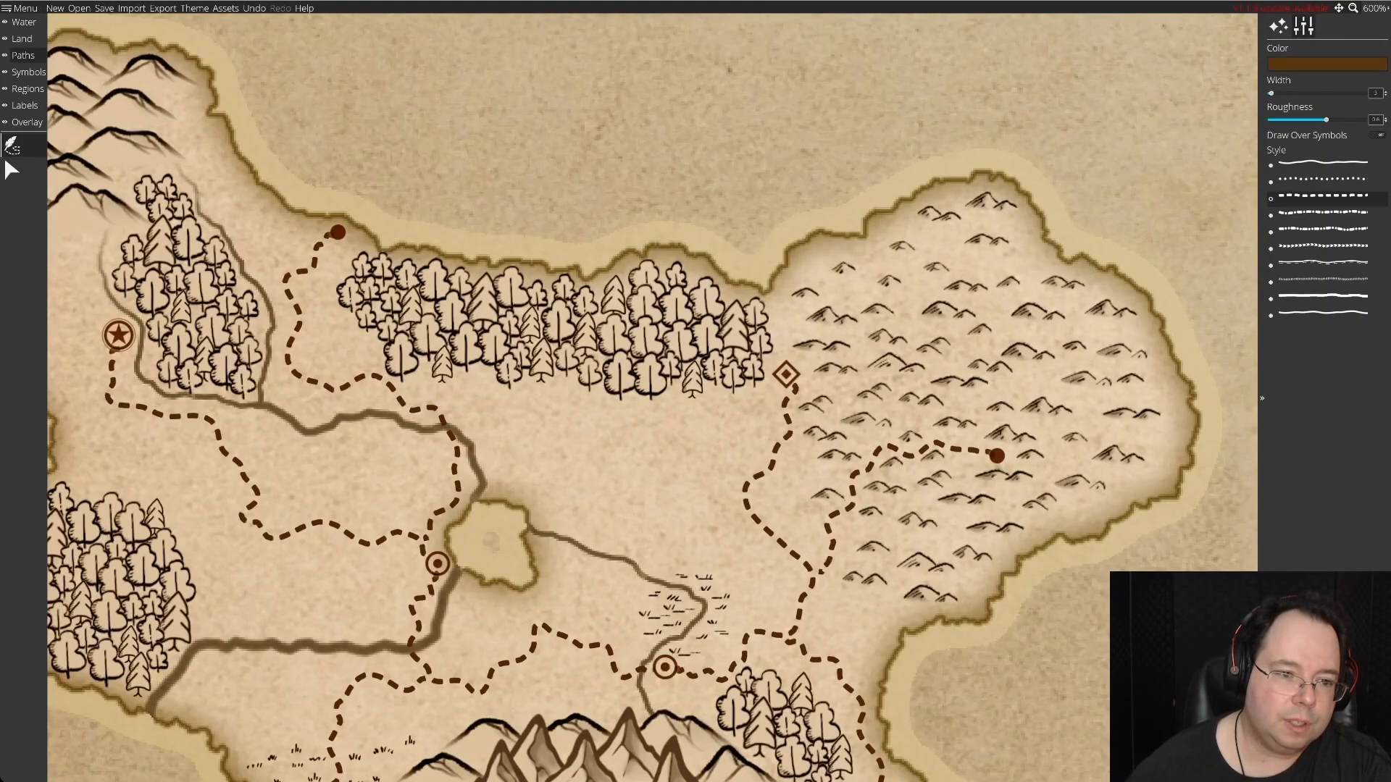
mouse_move(439, 411)
mouse_down()
mouse_move(542, 397)
mouse_move(595, 430)
mouse_up()
key(ctrl+z)
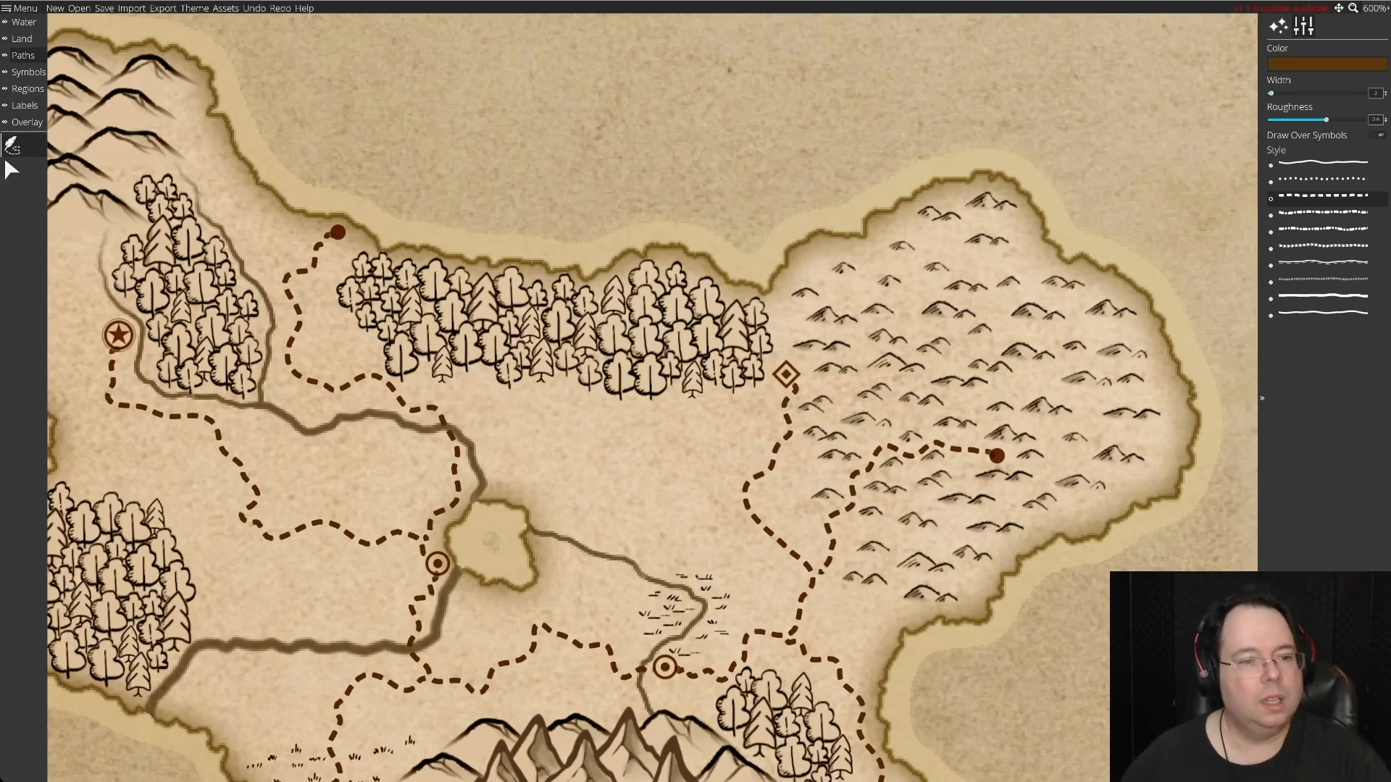
mouse_move(440, 410)
mouse_down()
mouse_move(486, 389)
mouse_move(666, 429)
mouse_move(678, 415)
mouse_move(751, 422)
mouse_move(778, 395)
mouse_move(703, 430)
mouse_move(777, 386)
mouse_up()
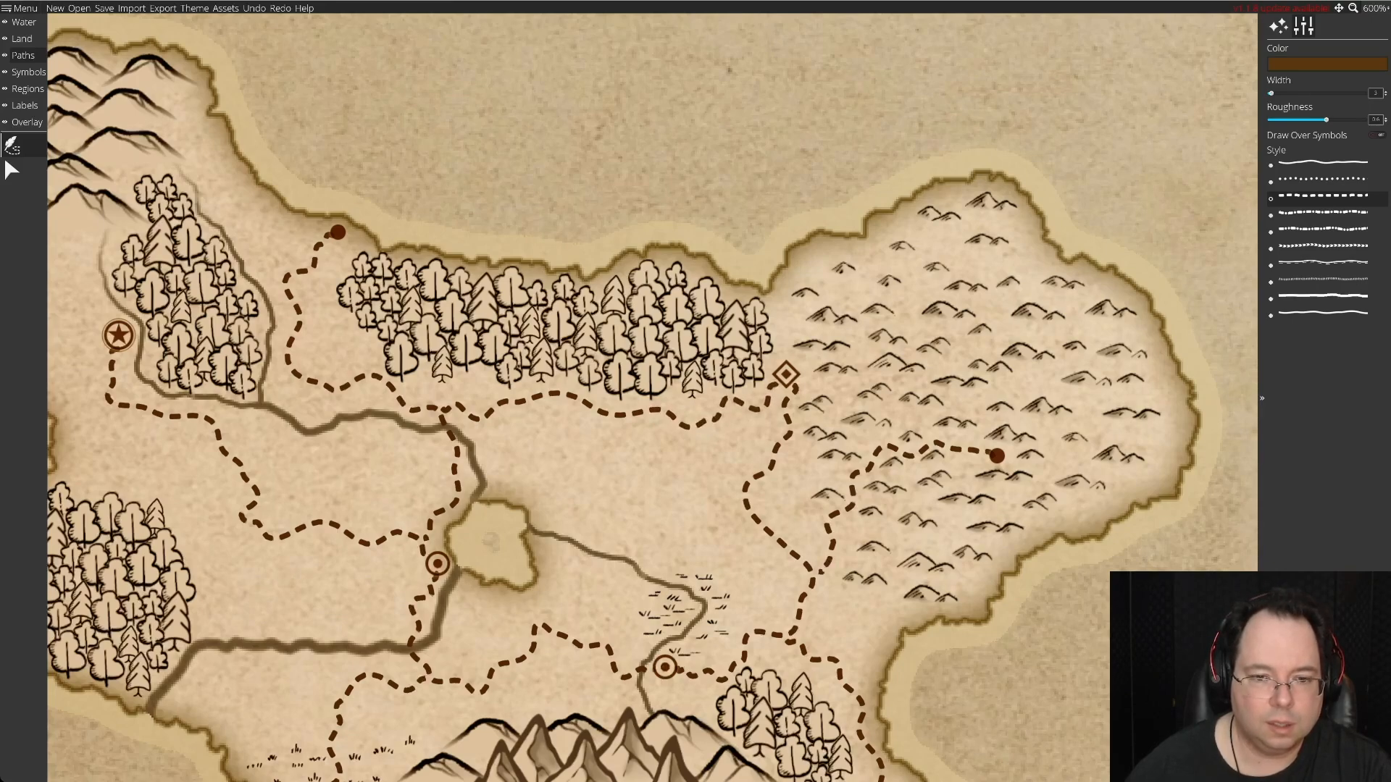
drag(776, 385, 777, 386)
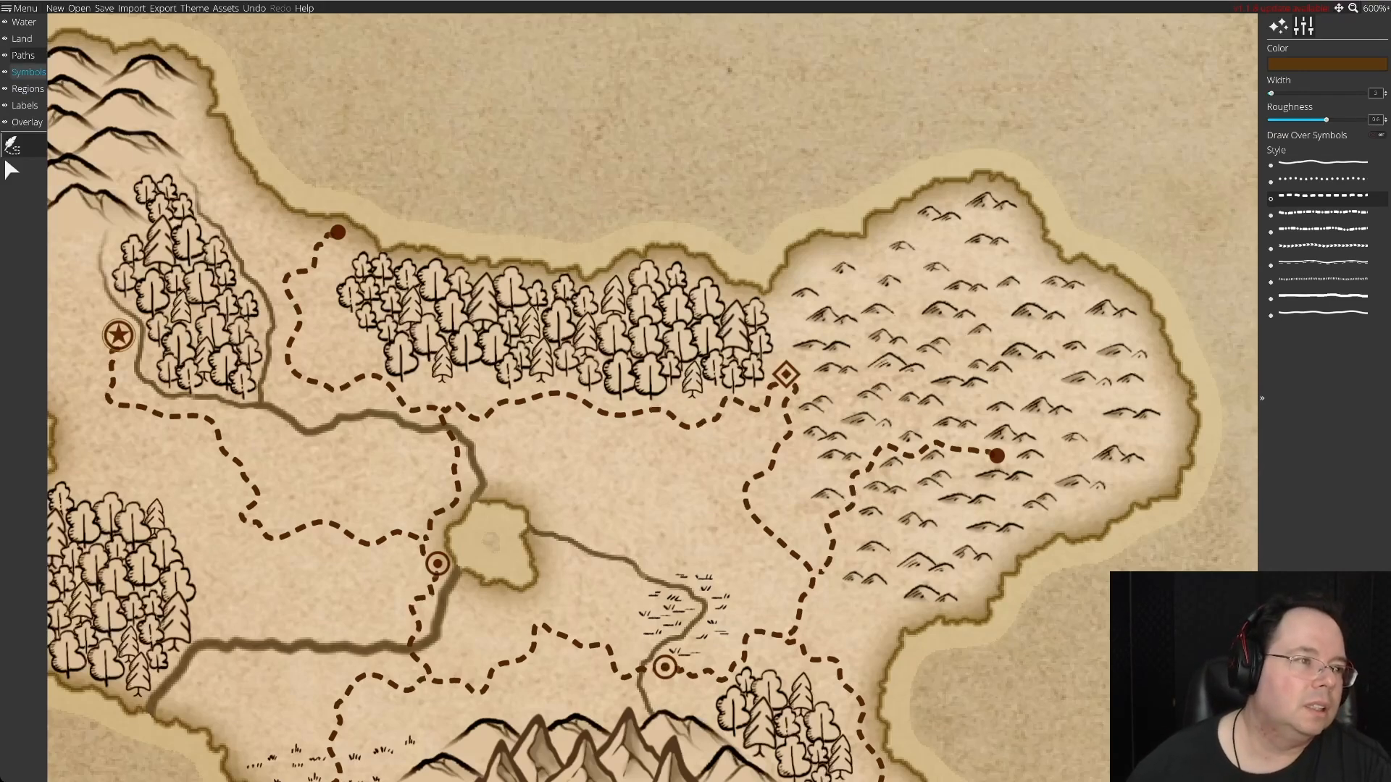
Reduce the symbol scale and place a solid-dot settlement on the northeastern coast of the hilly peninsula.
click(28, 71)
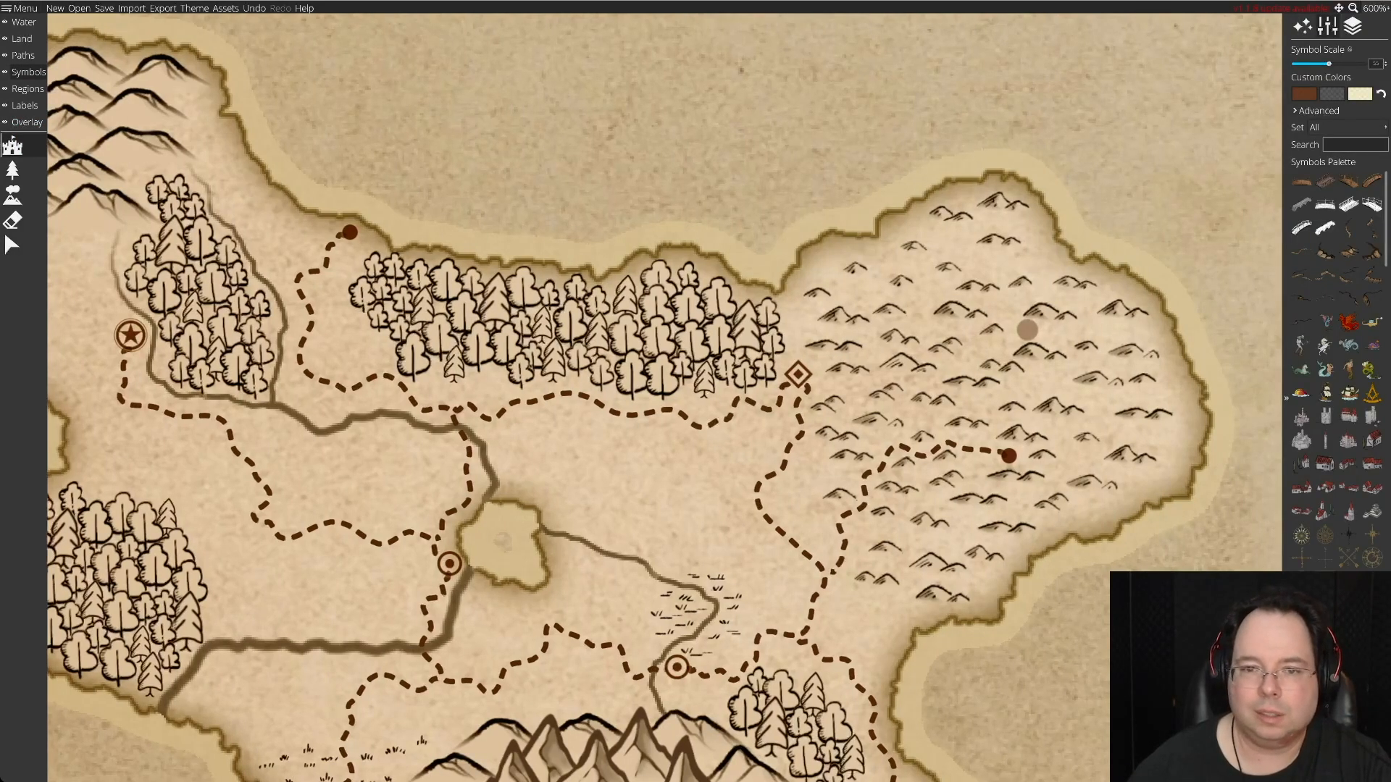
key(Right)
key(Right)
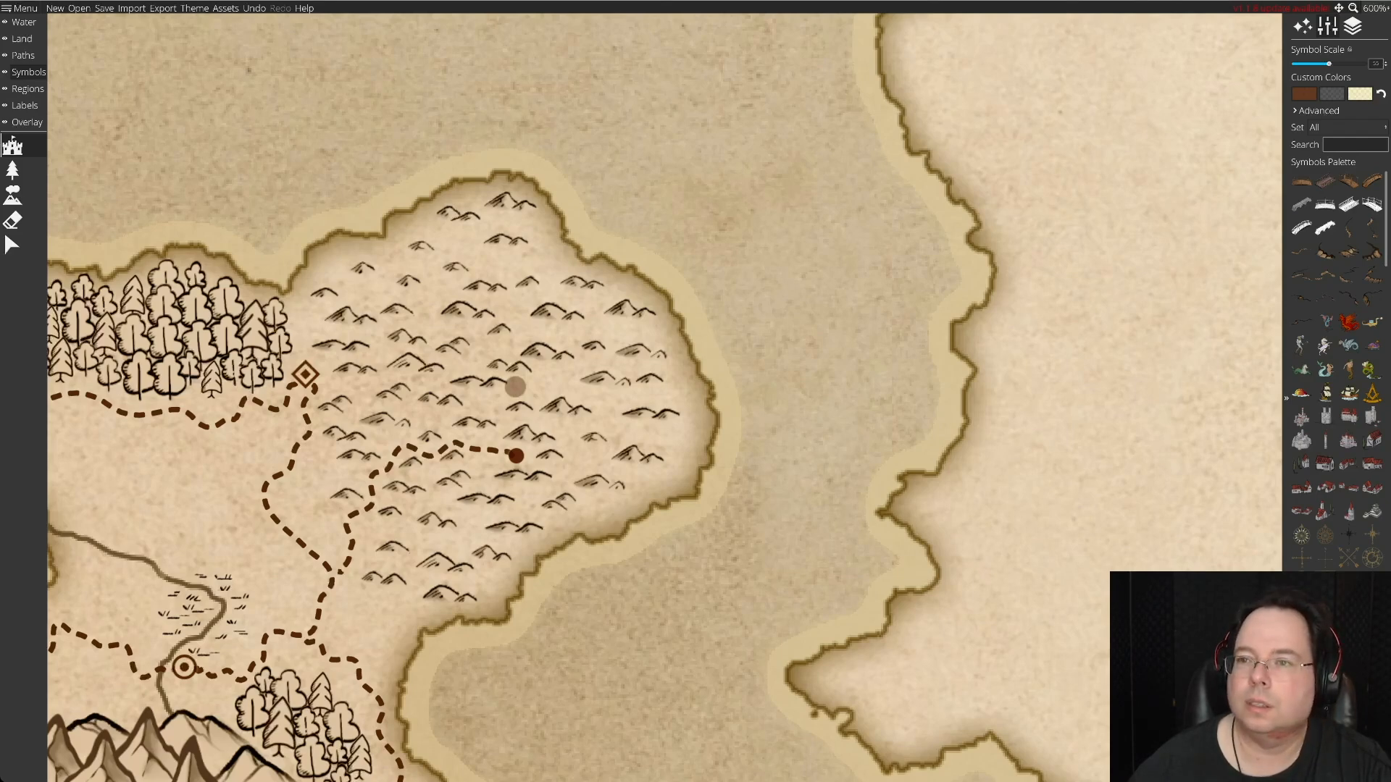
click(1385, 66)
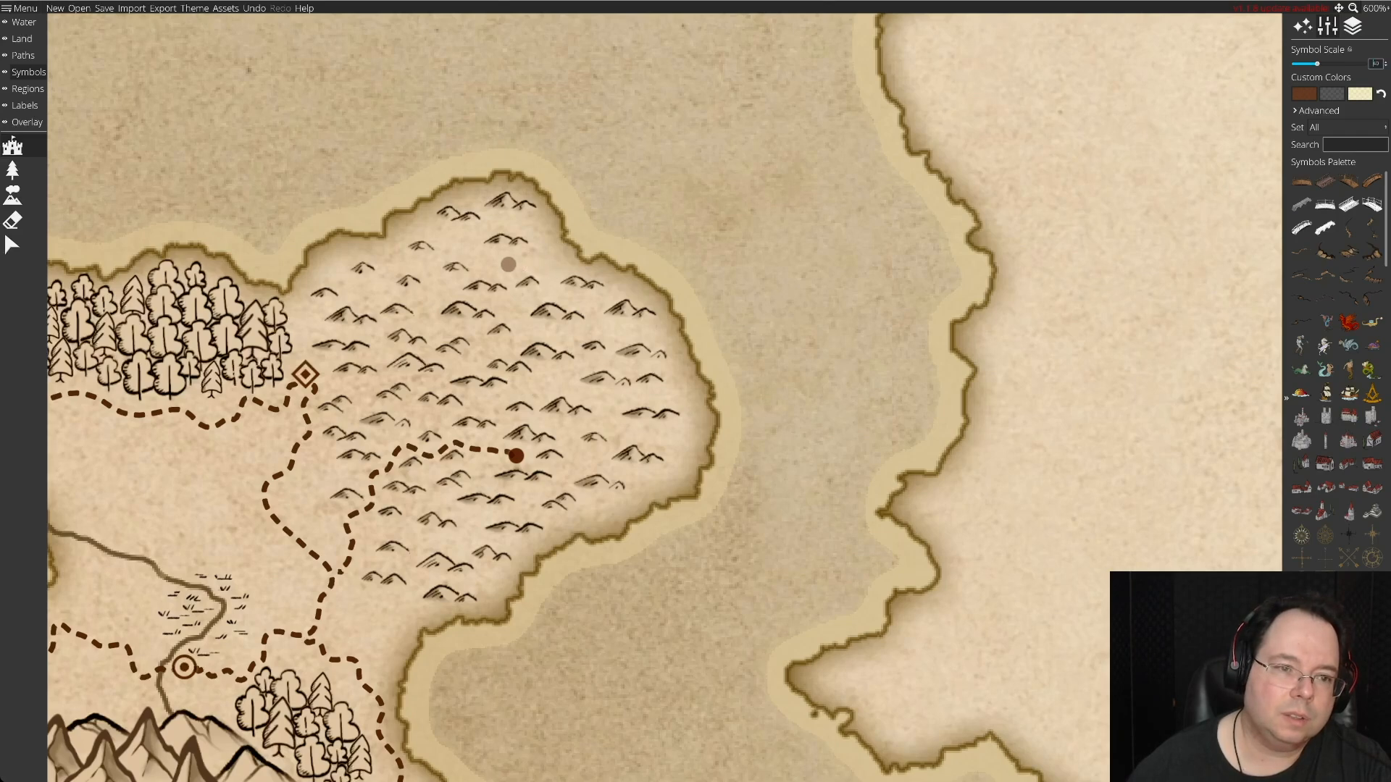
click(562, 257)
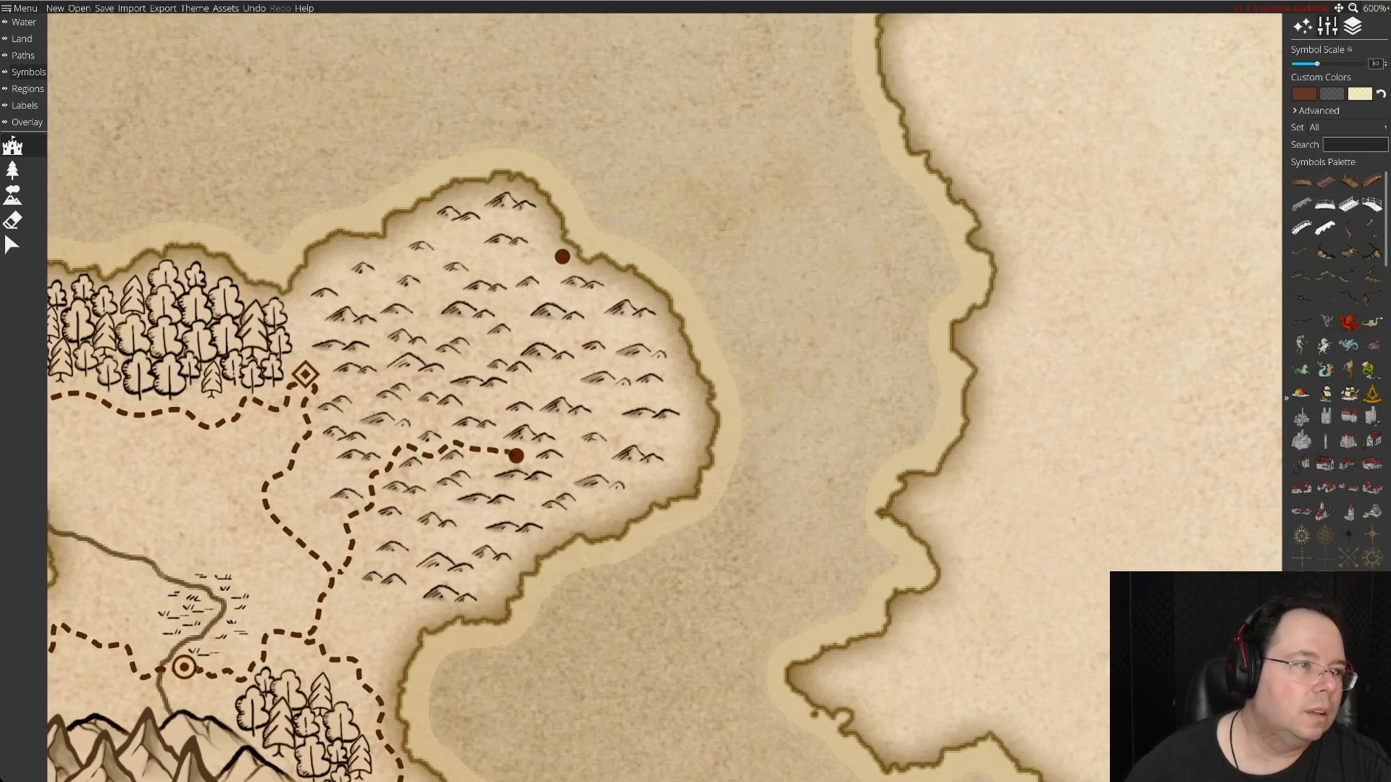
Draw a winding dashed road from the northeastern coastal settlement through the hills to the inland solid-dot settlement.
click(22, 55)
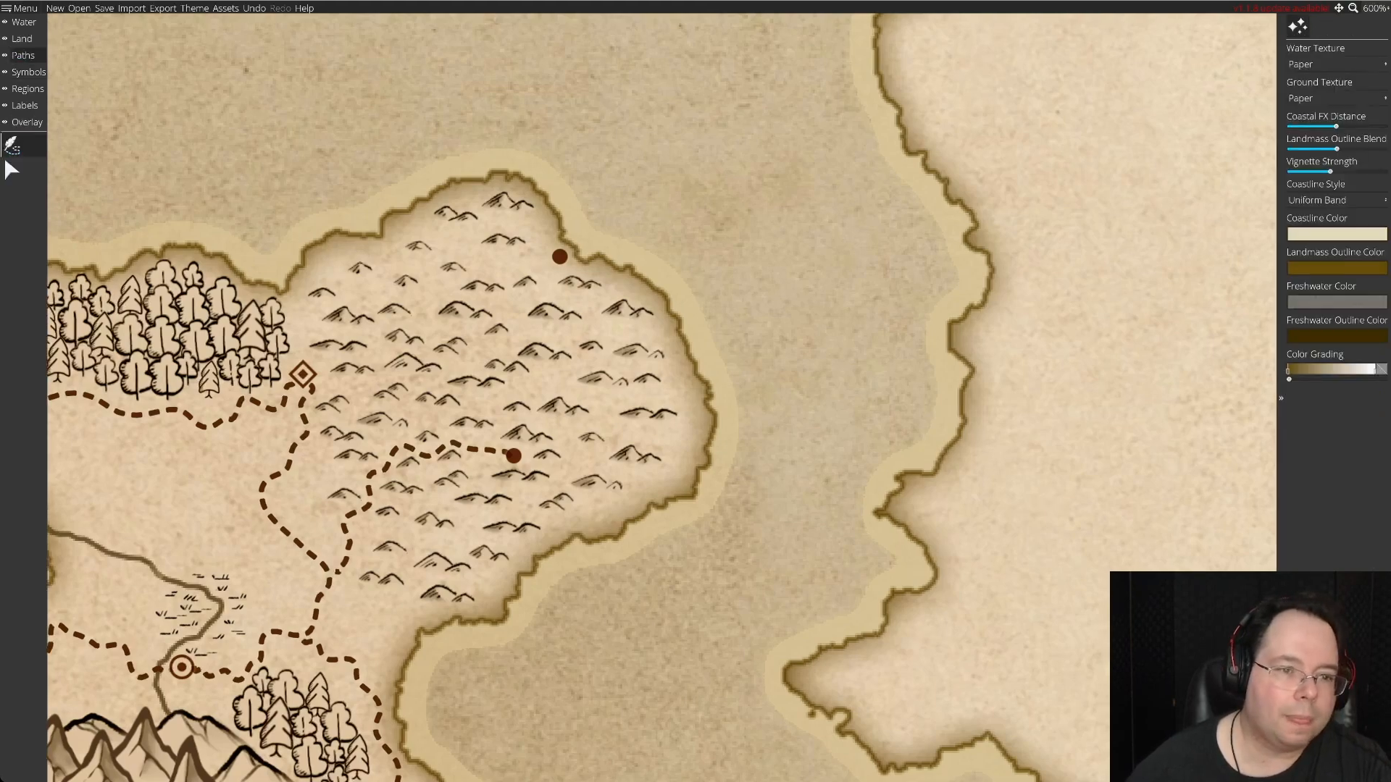
click(5, 154)
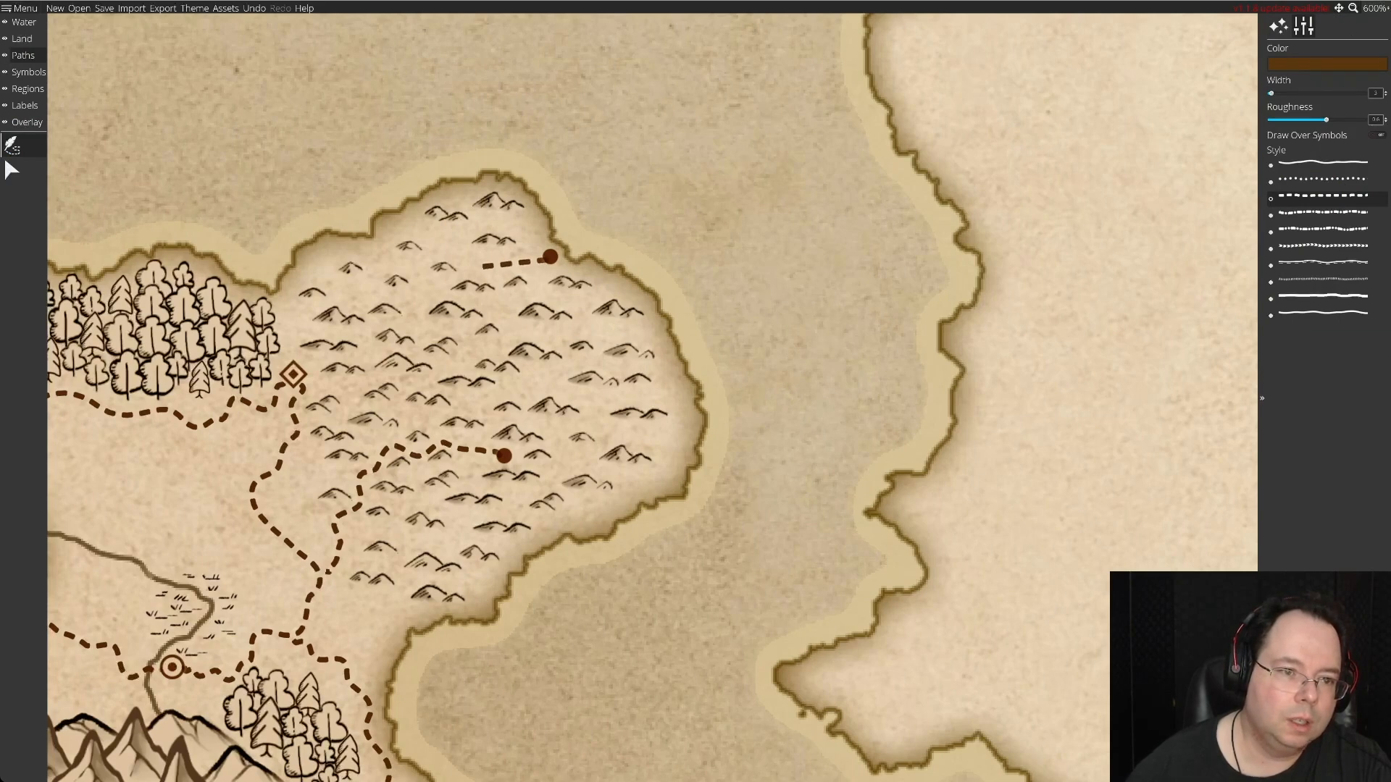
click(492, 268)
click(480, 283)
click(448, 281)
click(435, 295)
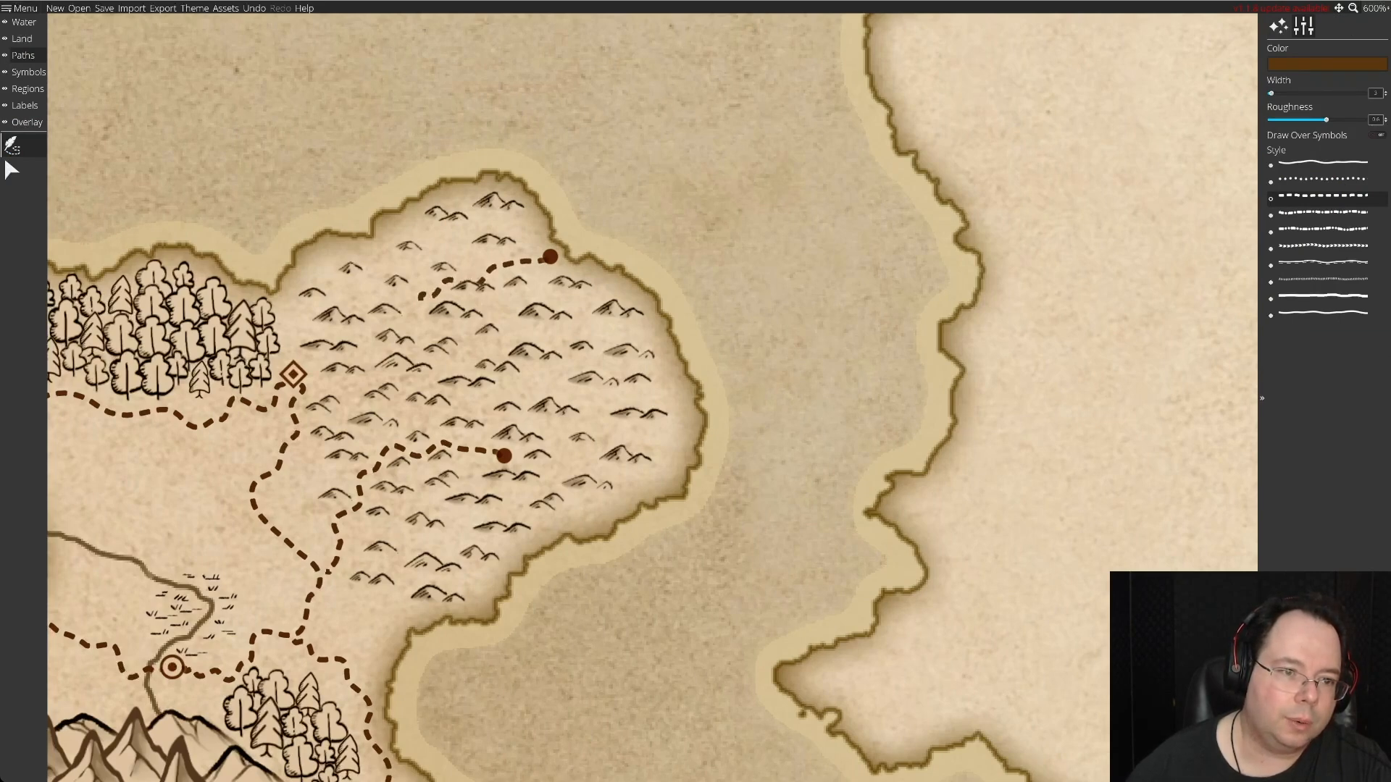
click(422, 316)
click(464, 332)
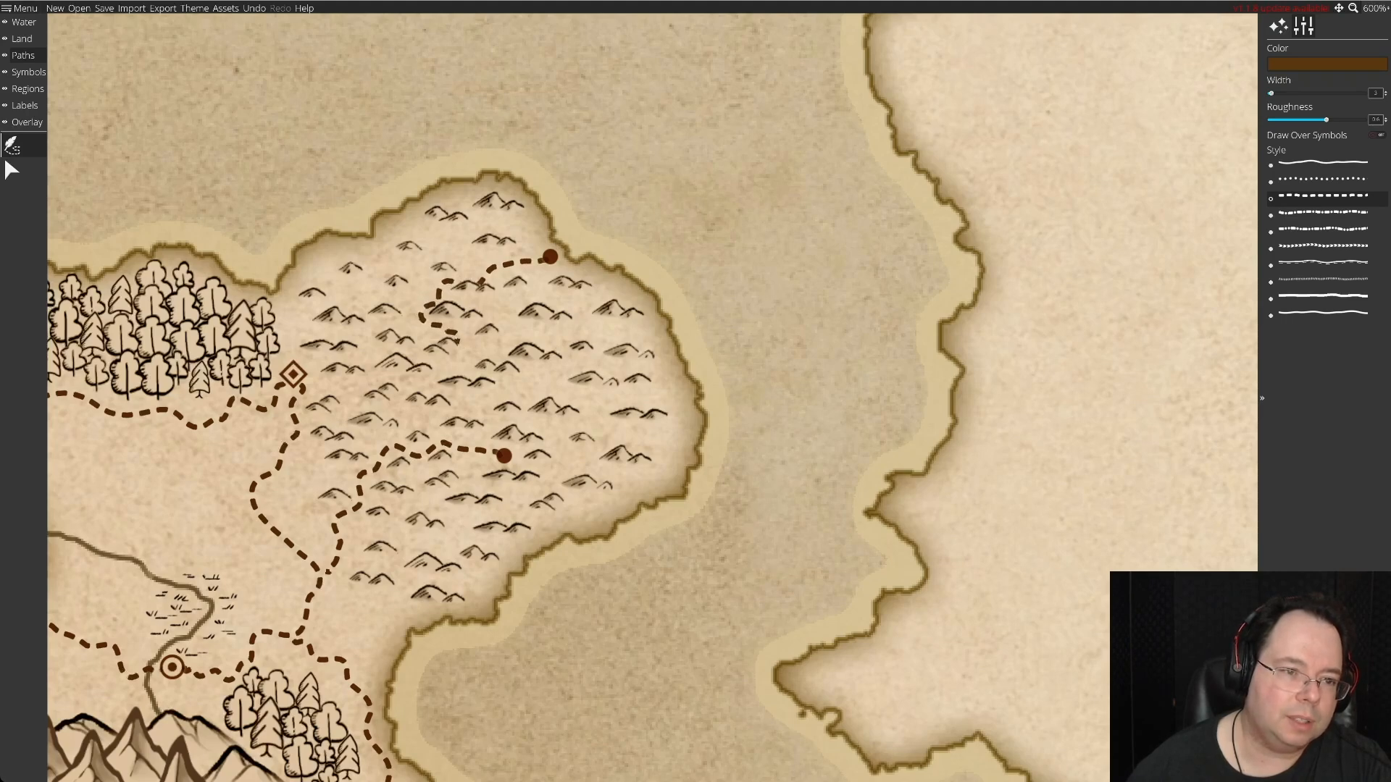
click(455, 365)
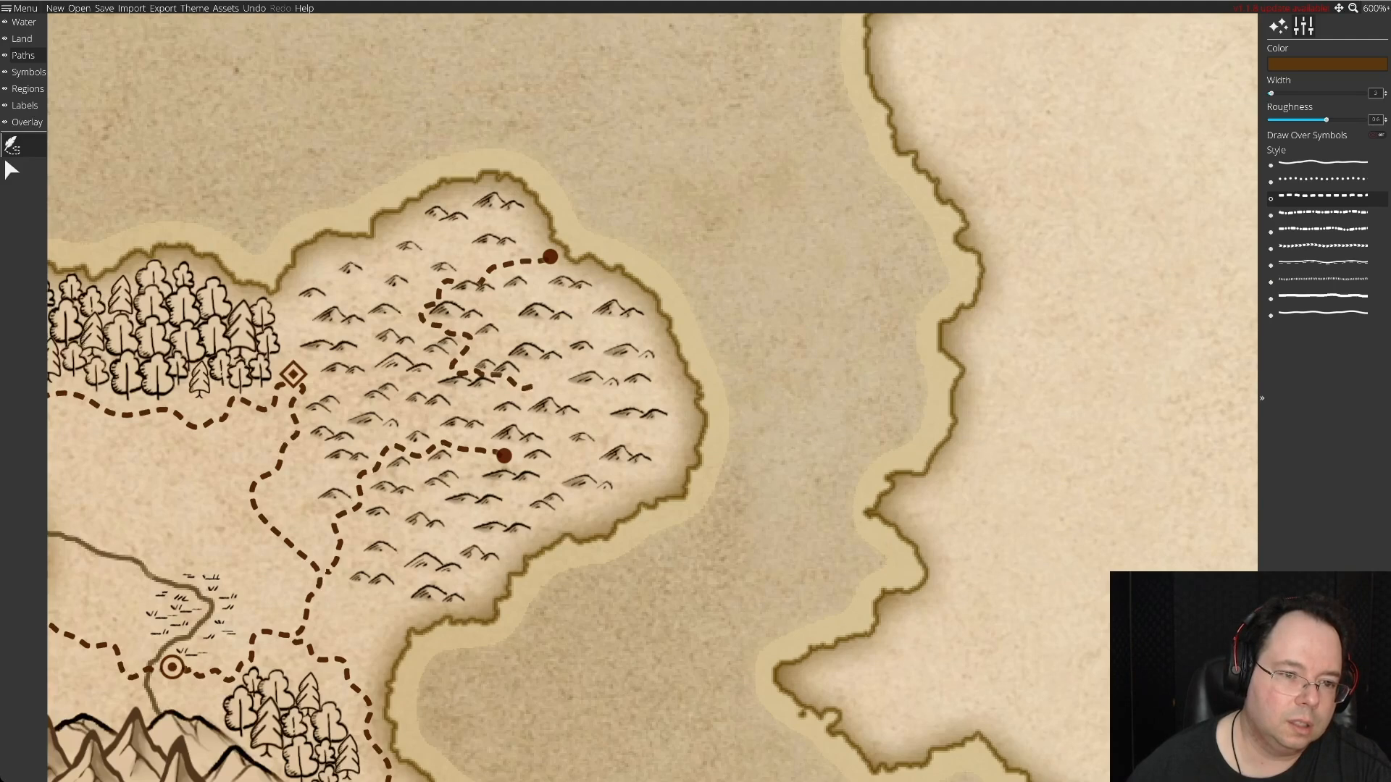
click(561, 393)
click(594, 414)
click(567, 430)
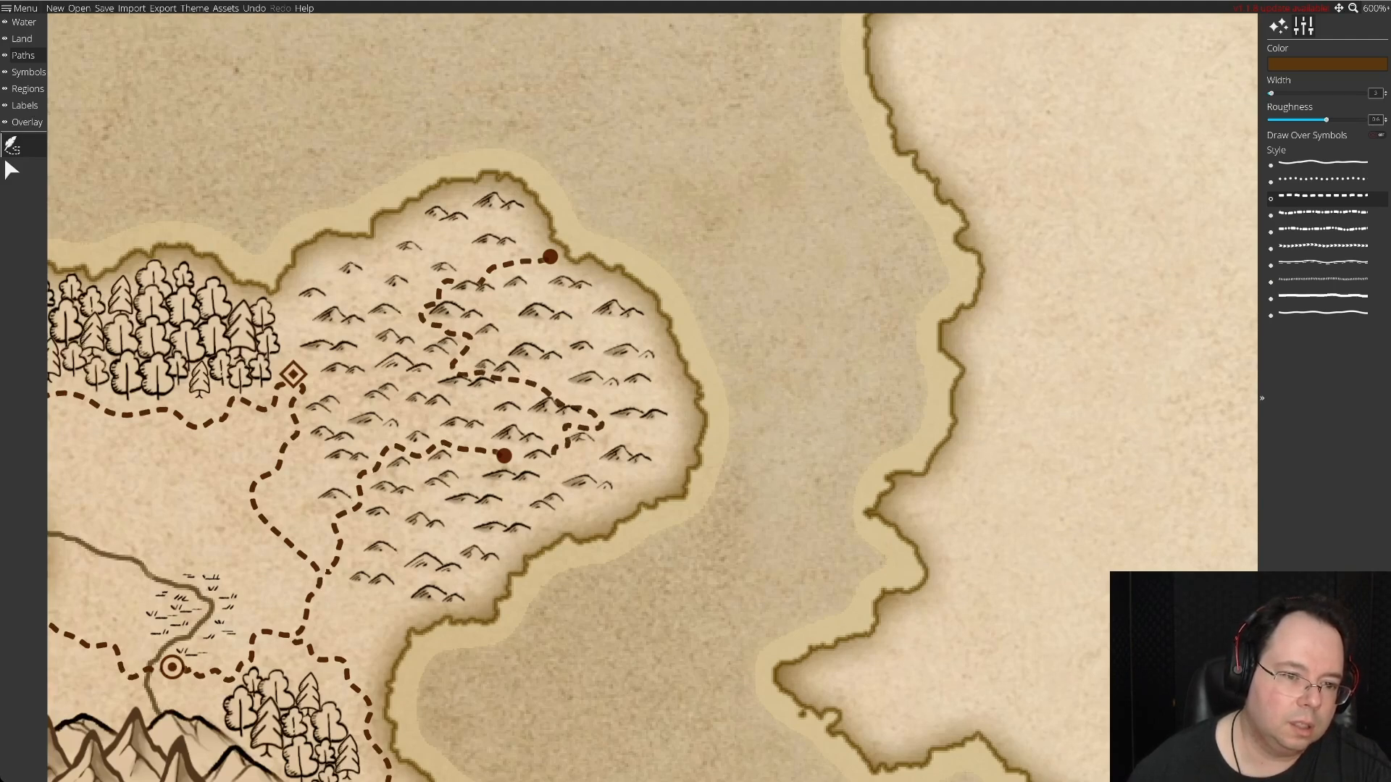
drag(556, 454, 567, 442)
click(559, 456)
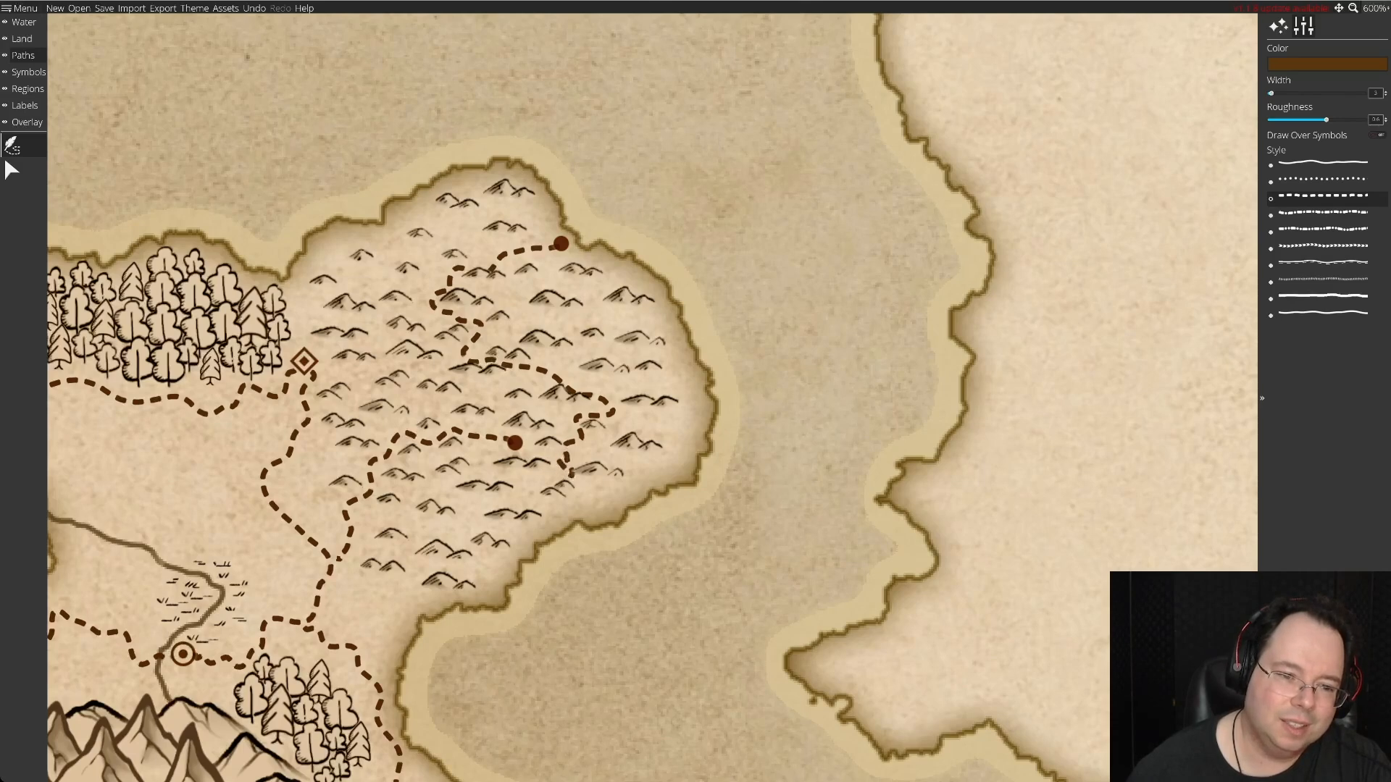
click(502, 451)
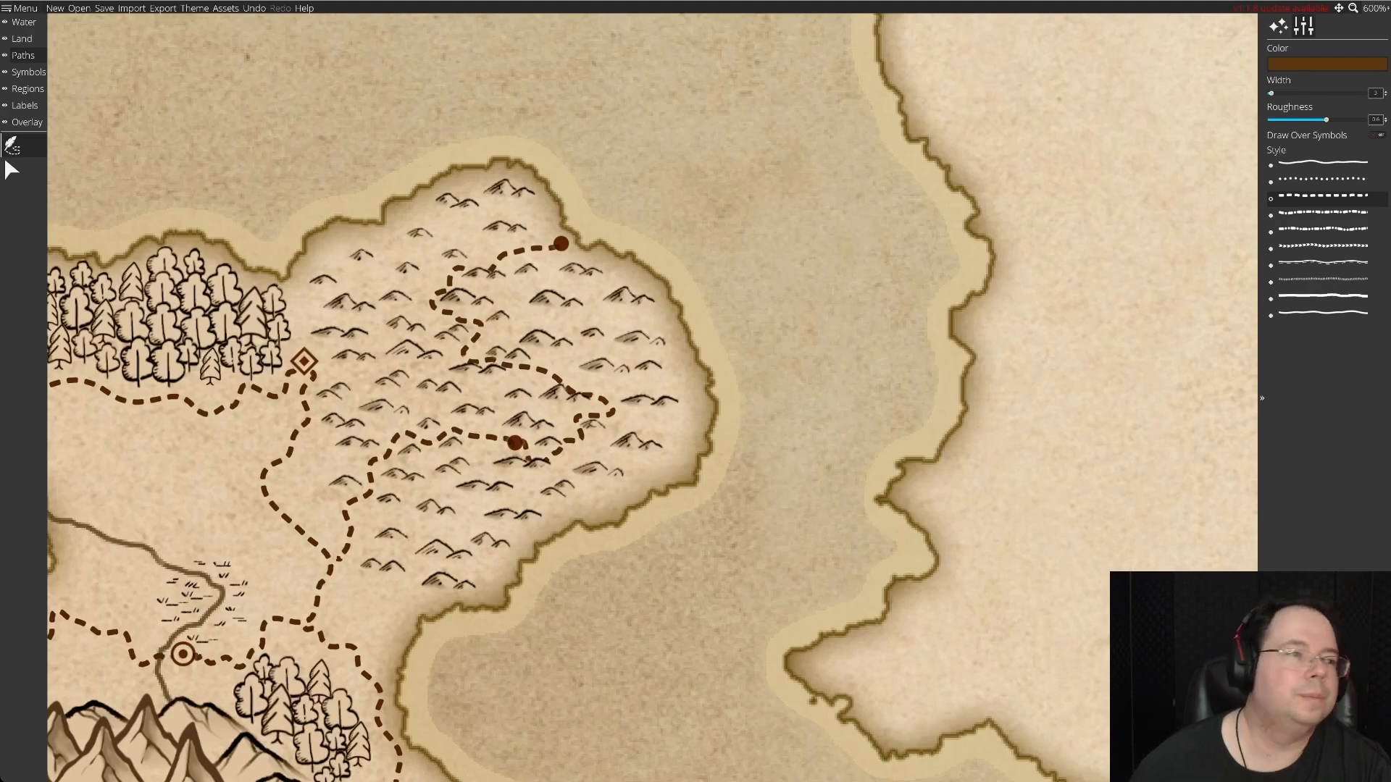
Move three hill symbols near the northern stretch of the peninsula road clear of its course.
click(10, 72)
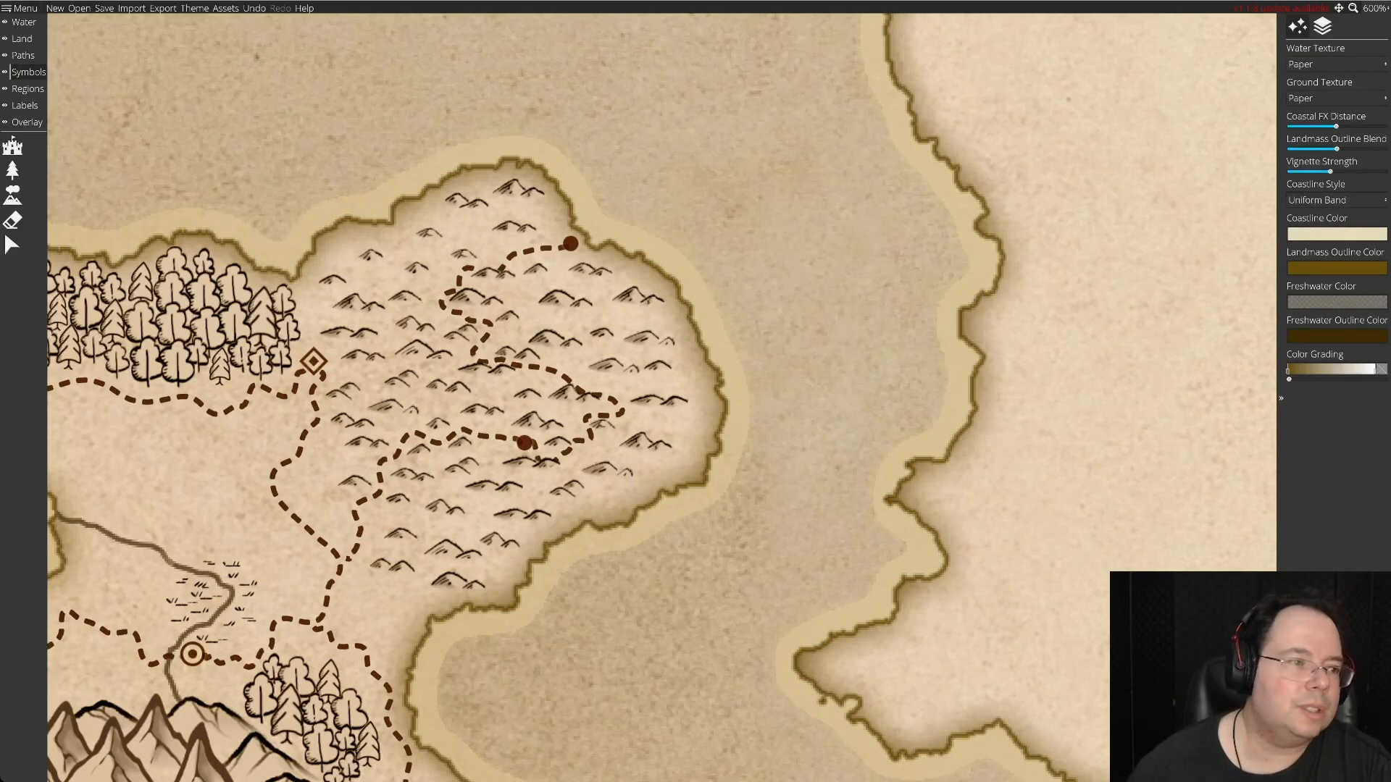
click(12, 245)
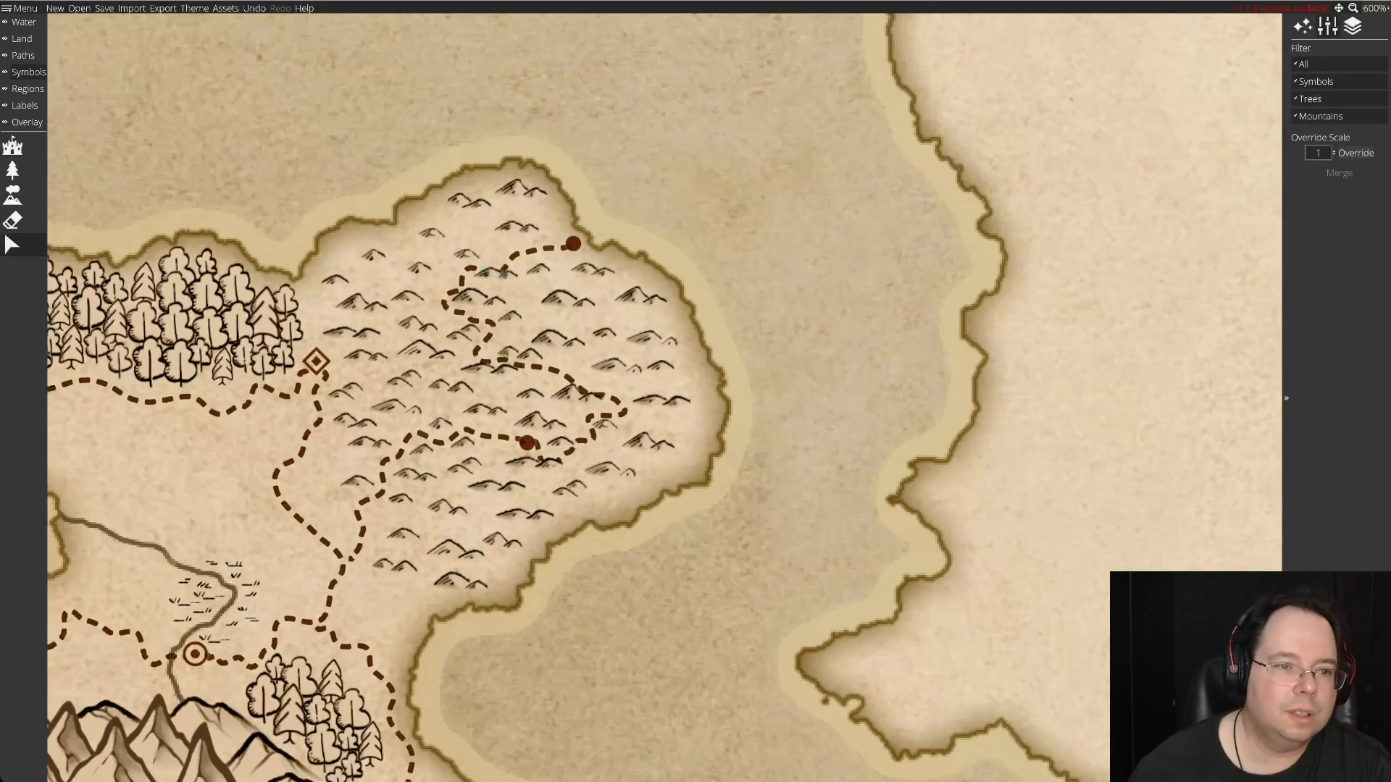
drag(467, 255, 468, 229)
drag(497, 274, 385, 278)
mouse_move(510, 319)
mouse_down()
mouse_move(484, 298)
mouse_move(505, 295)
mouse_up()
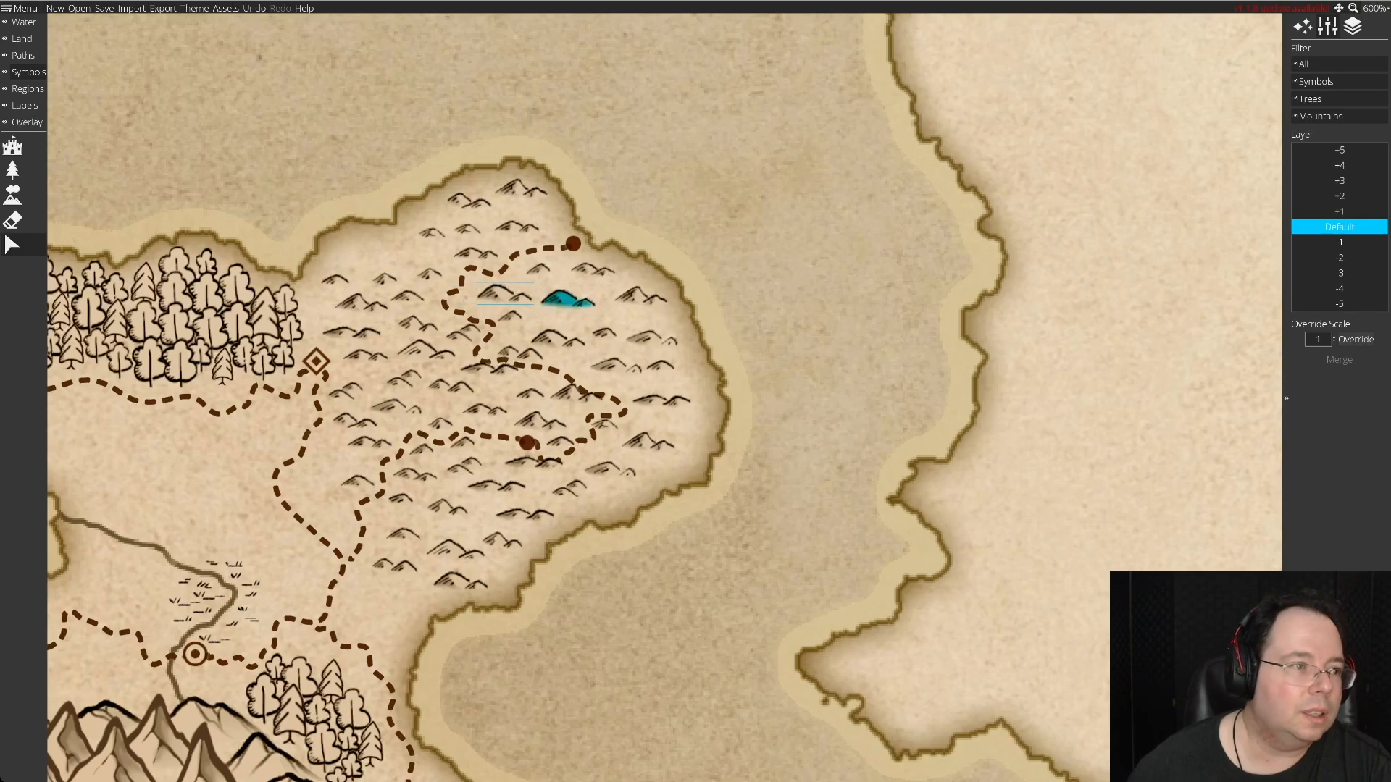
Reshape the northern and middle bends of the peninsula road, shifting the middle bend slightly east between the hills.
click(23, 55)
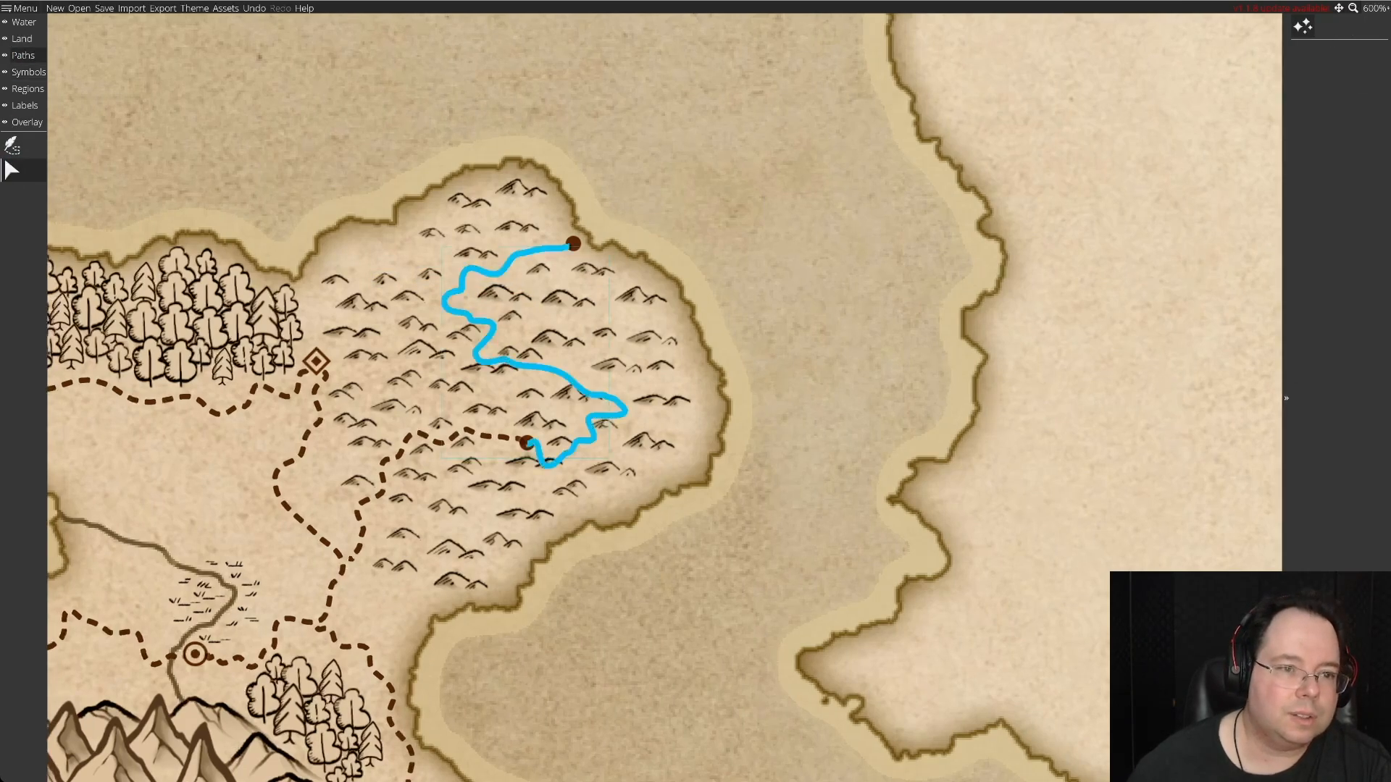
click(499, 273)
drag(494, 253, 512, 246)
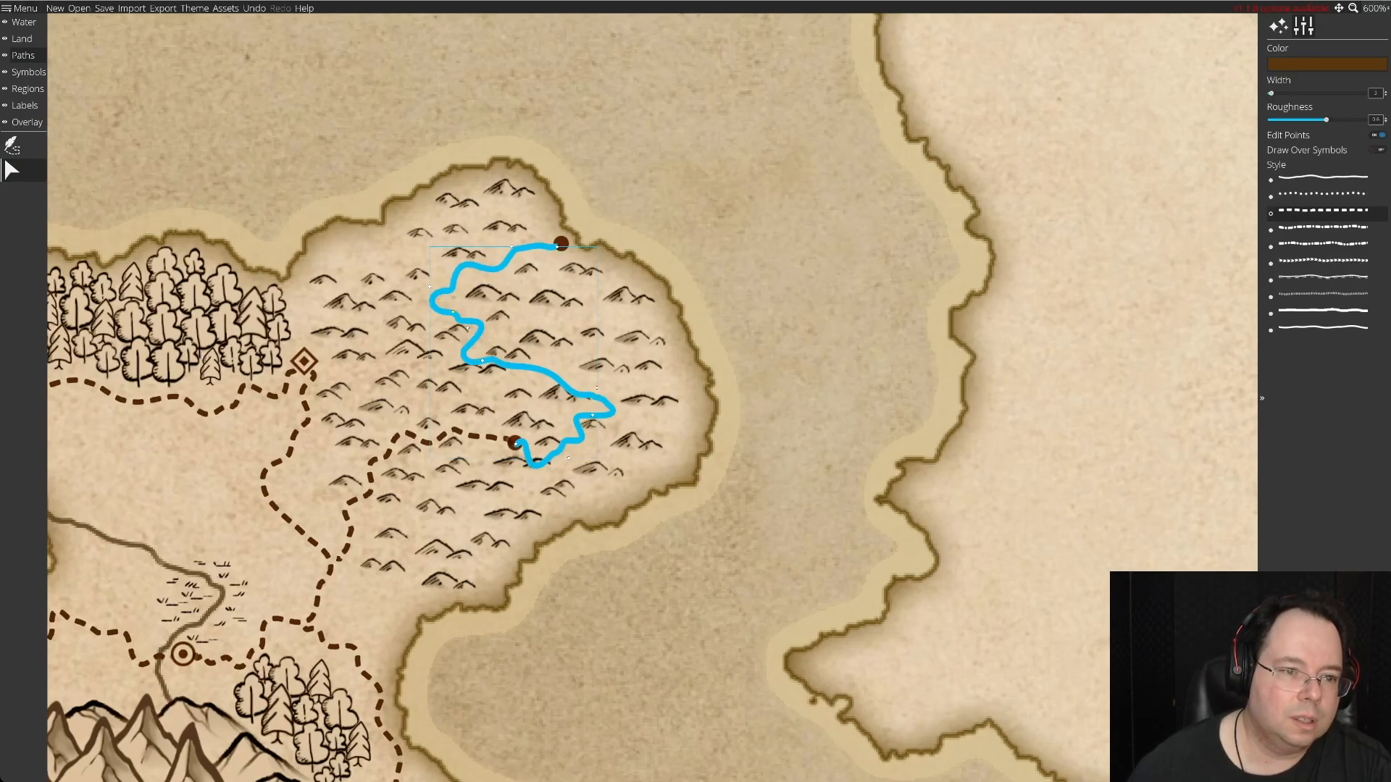
drag(468, 328, 467, 323)
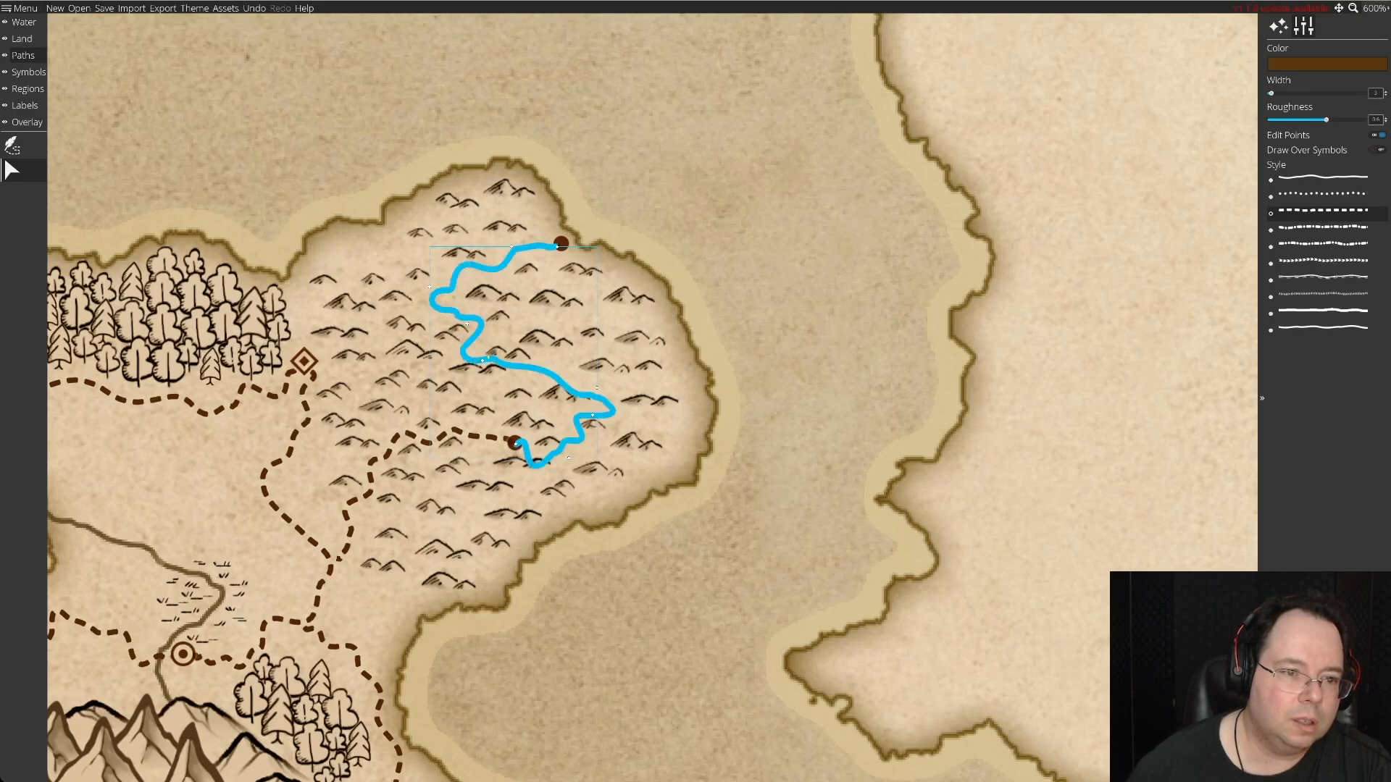
drag(483, 361, 505, 364)
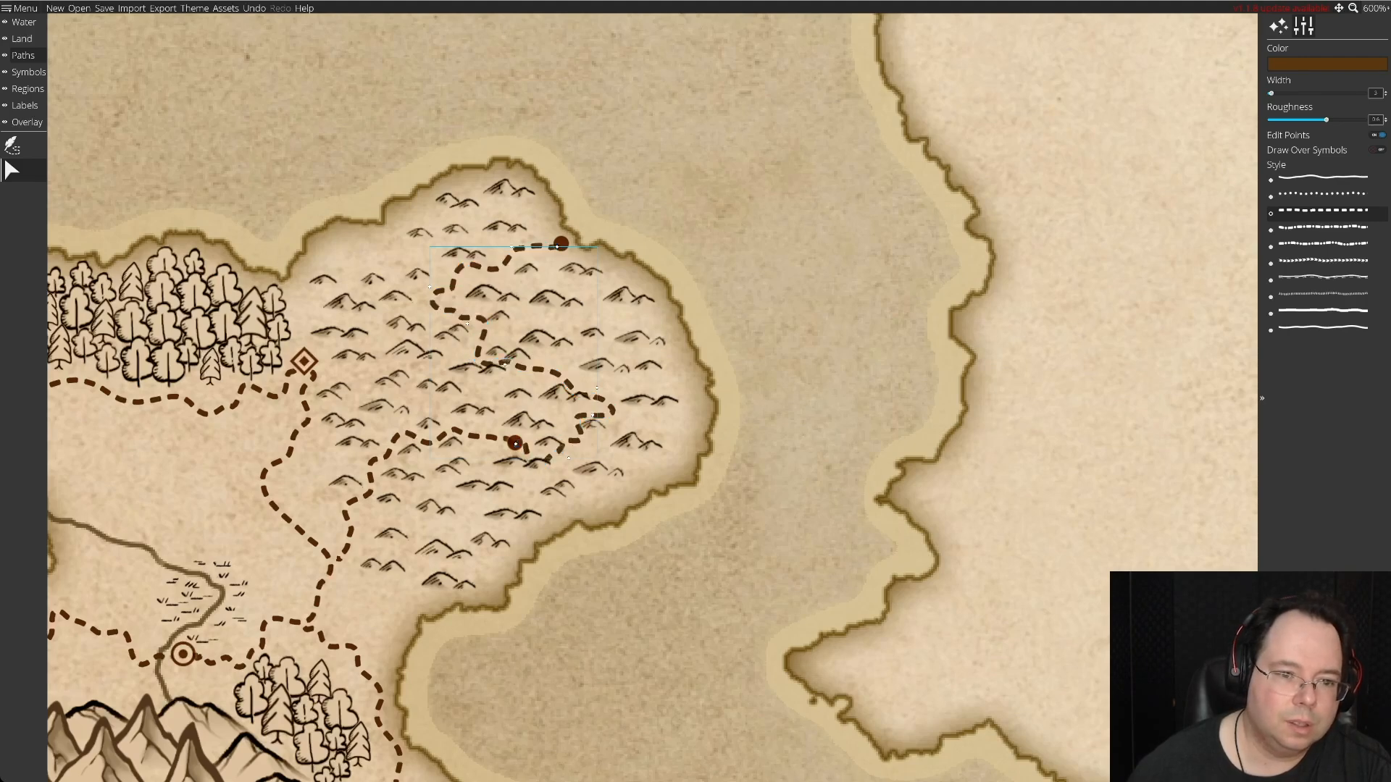
Reshape the eastern bend of the peninsula road slightly outward and smooth its final stretch into the inland solid-dot settlement.
drag(609, 405, 720, 422)
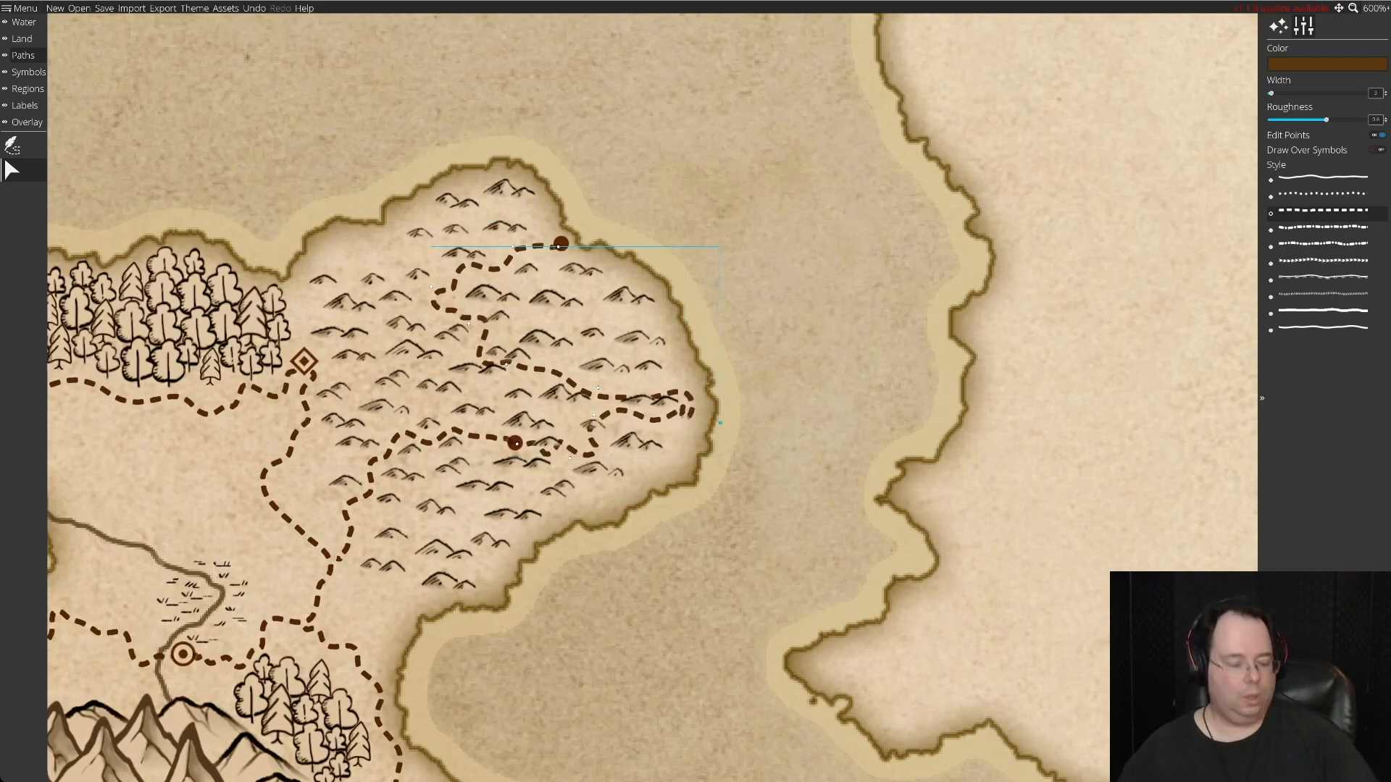
key(ctrl+z)
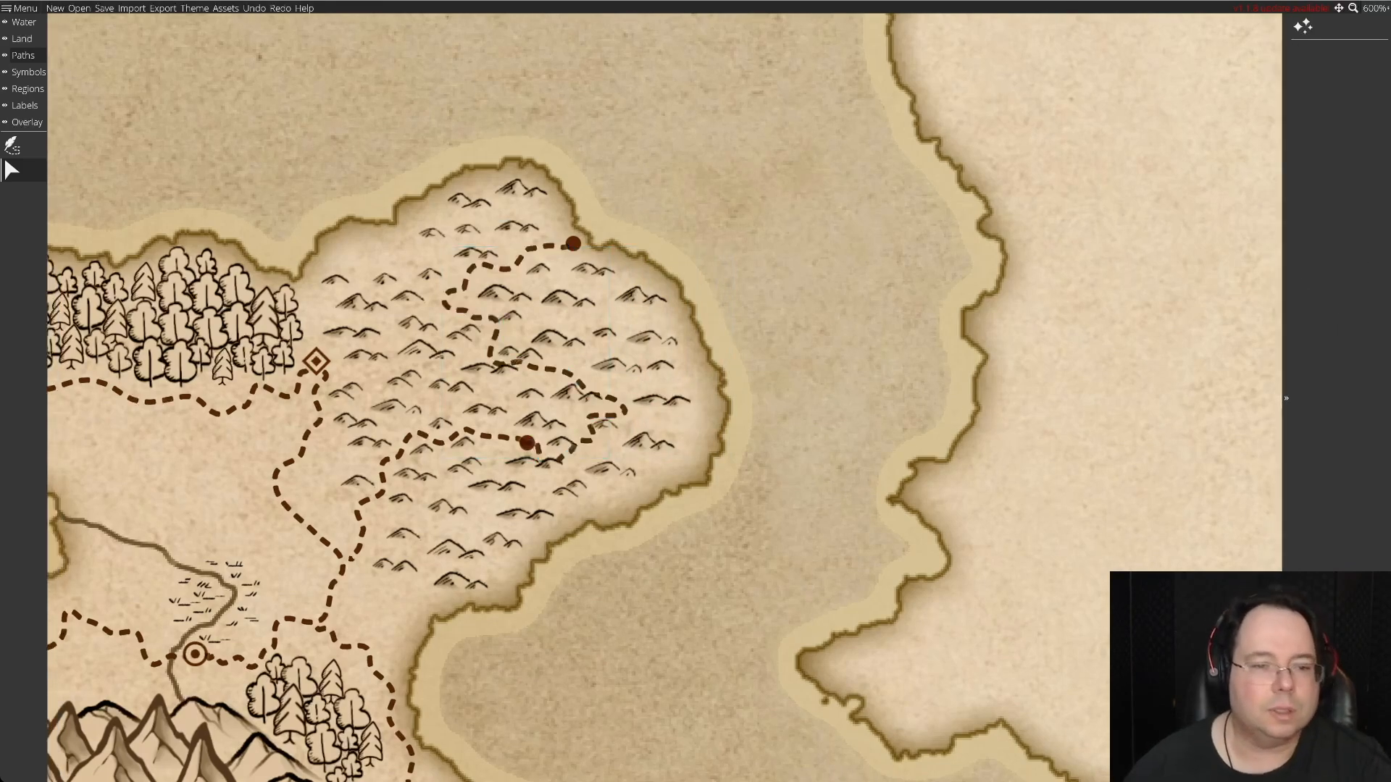
click(604, 398)
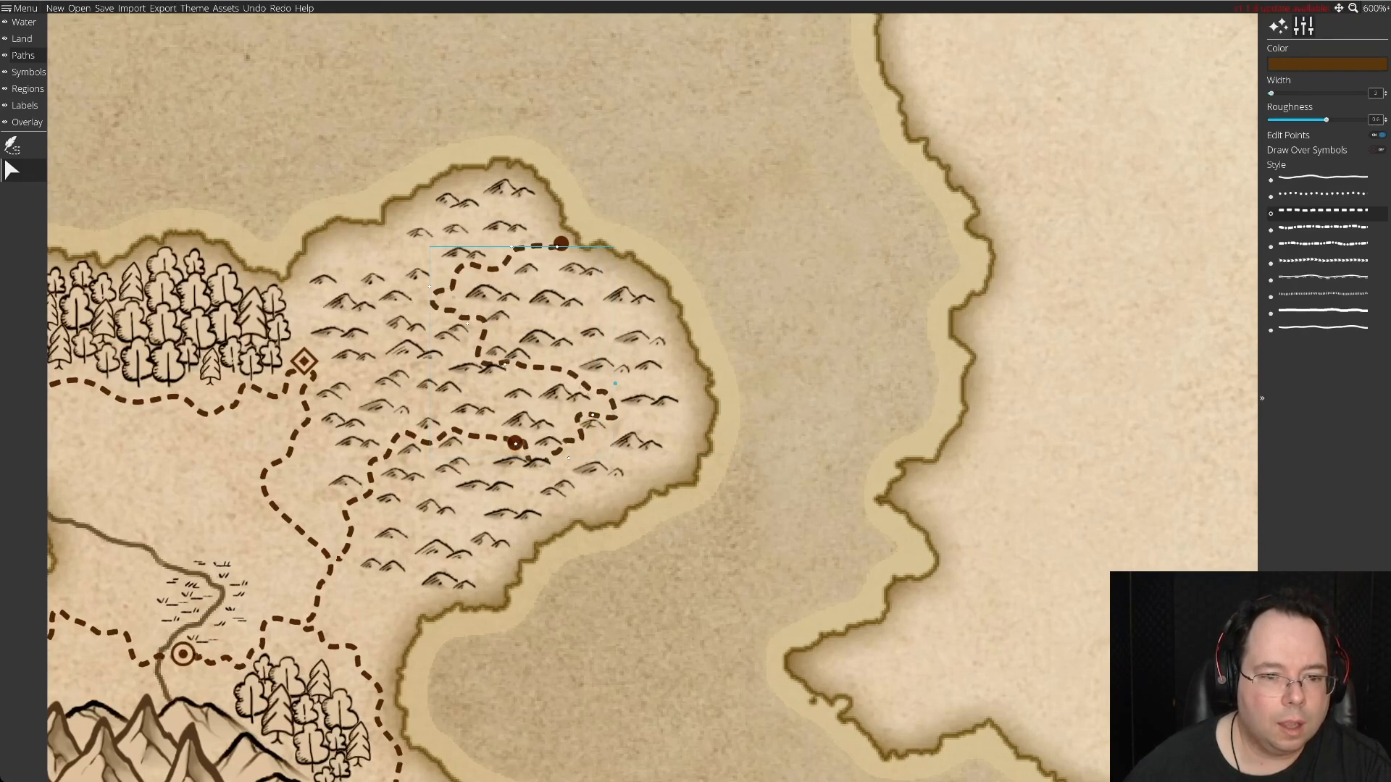
drag(569, 458, 615, 414)
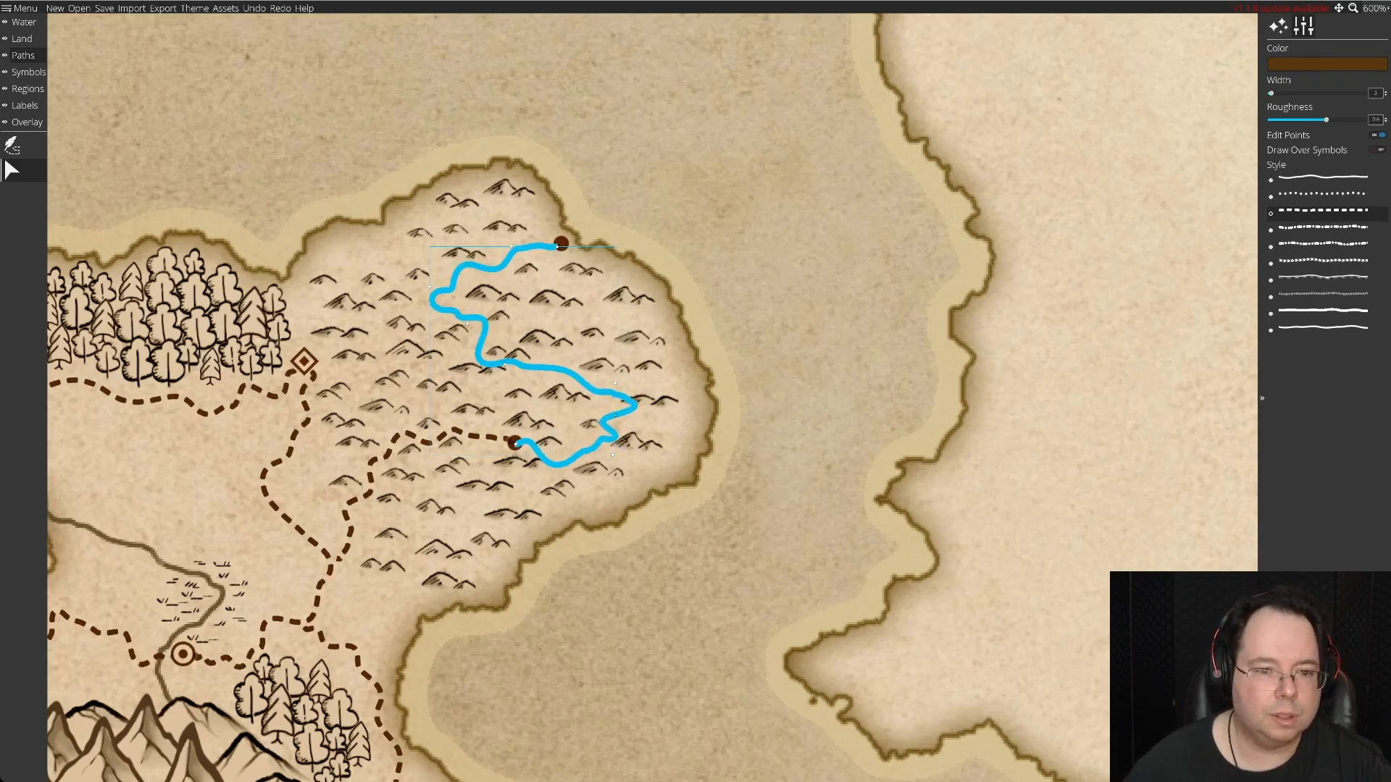
drag(616, 415, 617, 416)
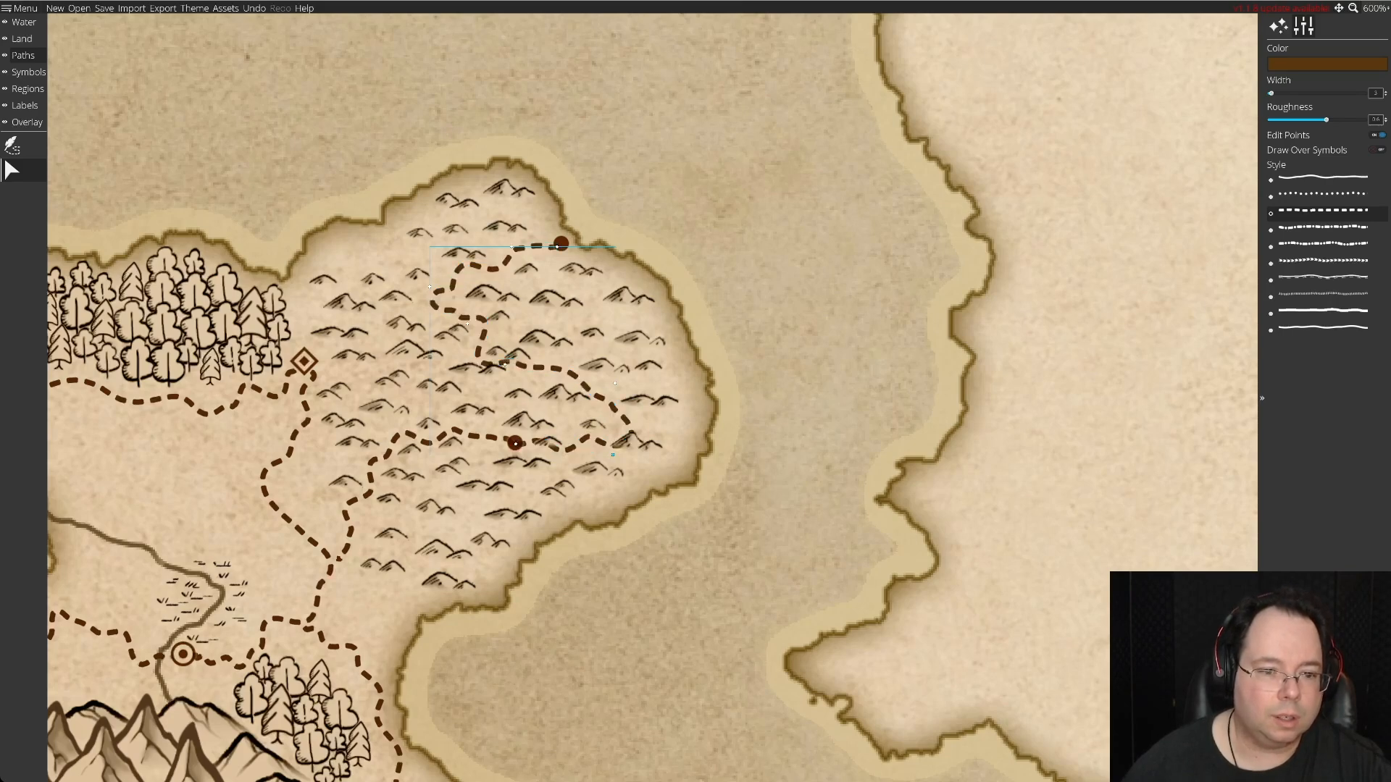
Pull the southeastern bend of the peninsula road slightly west, and shift the hill symbols beside its northern stretch clear of the course.
drag(613, 455, 585, 452)
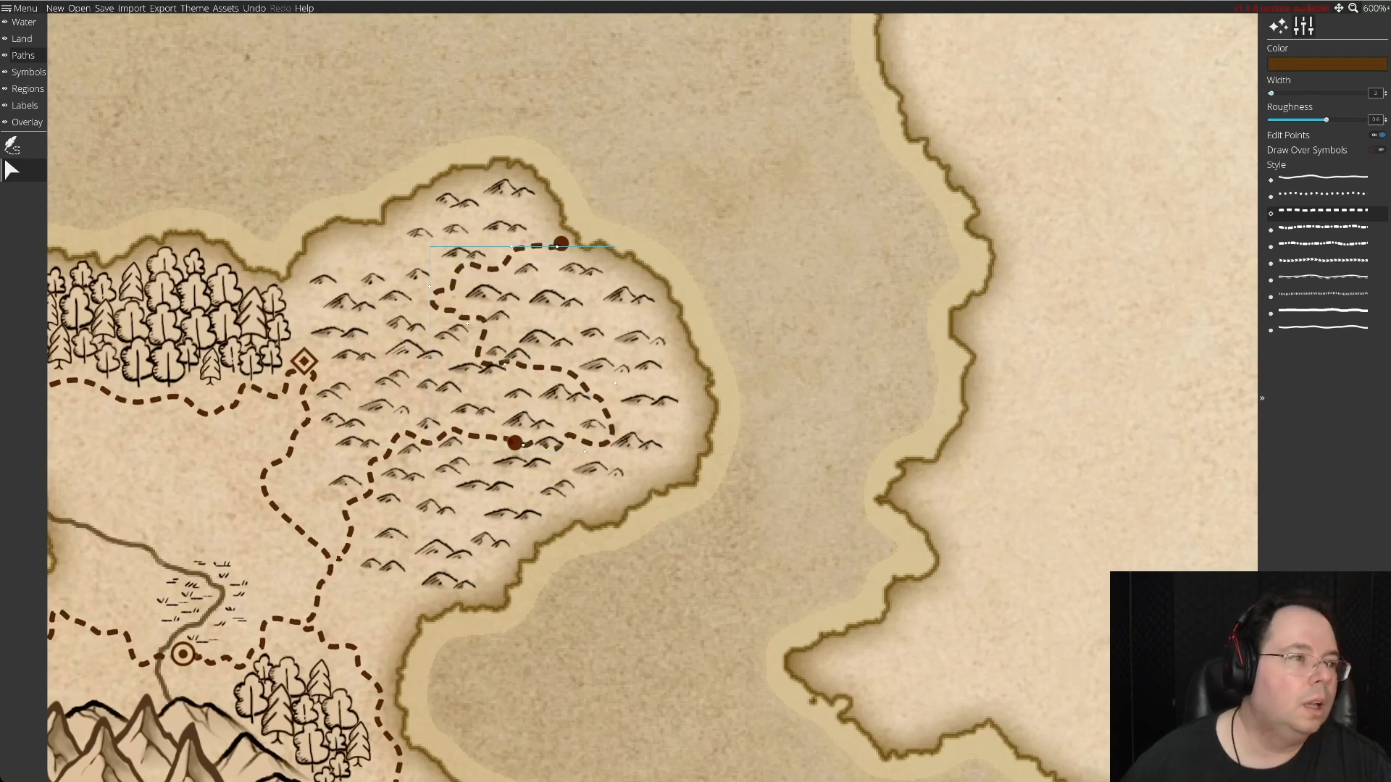
click(27, 72)
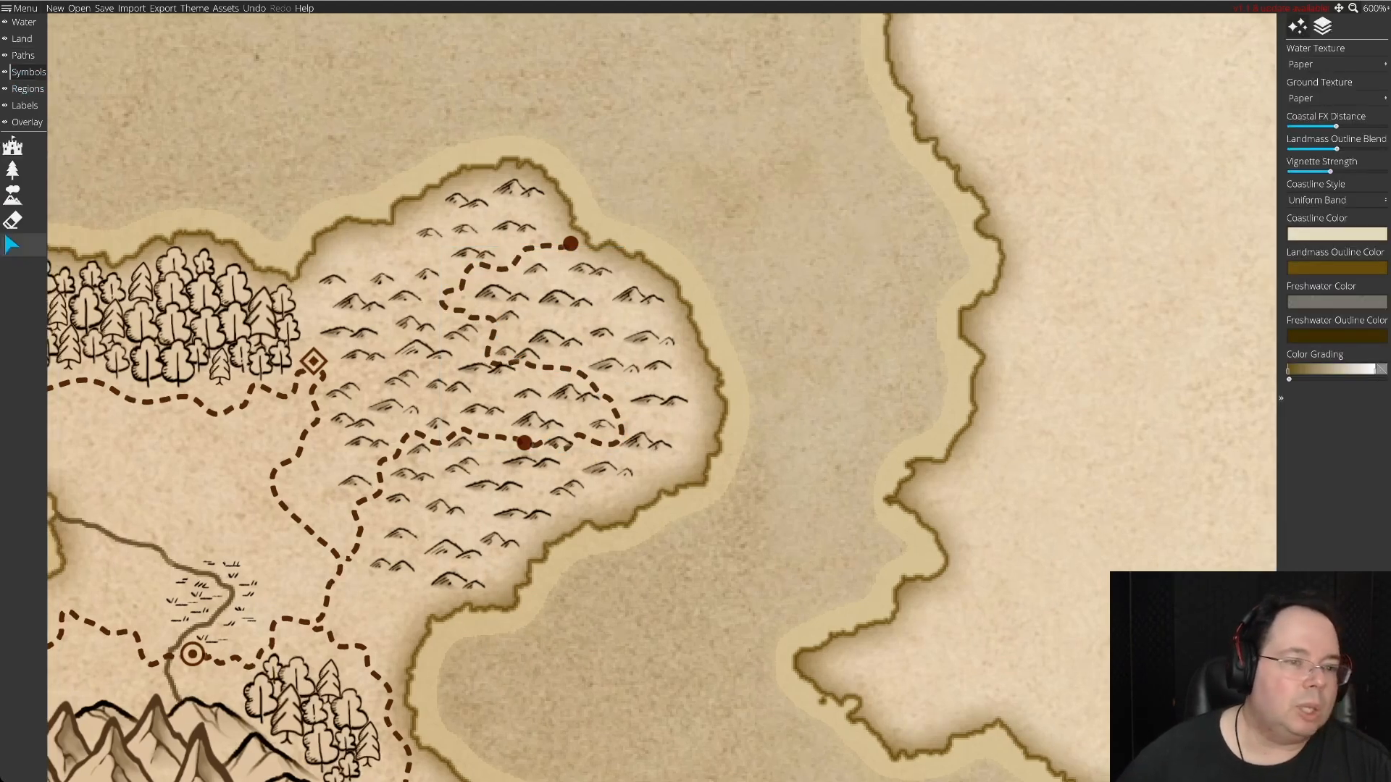
click(11, 245)
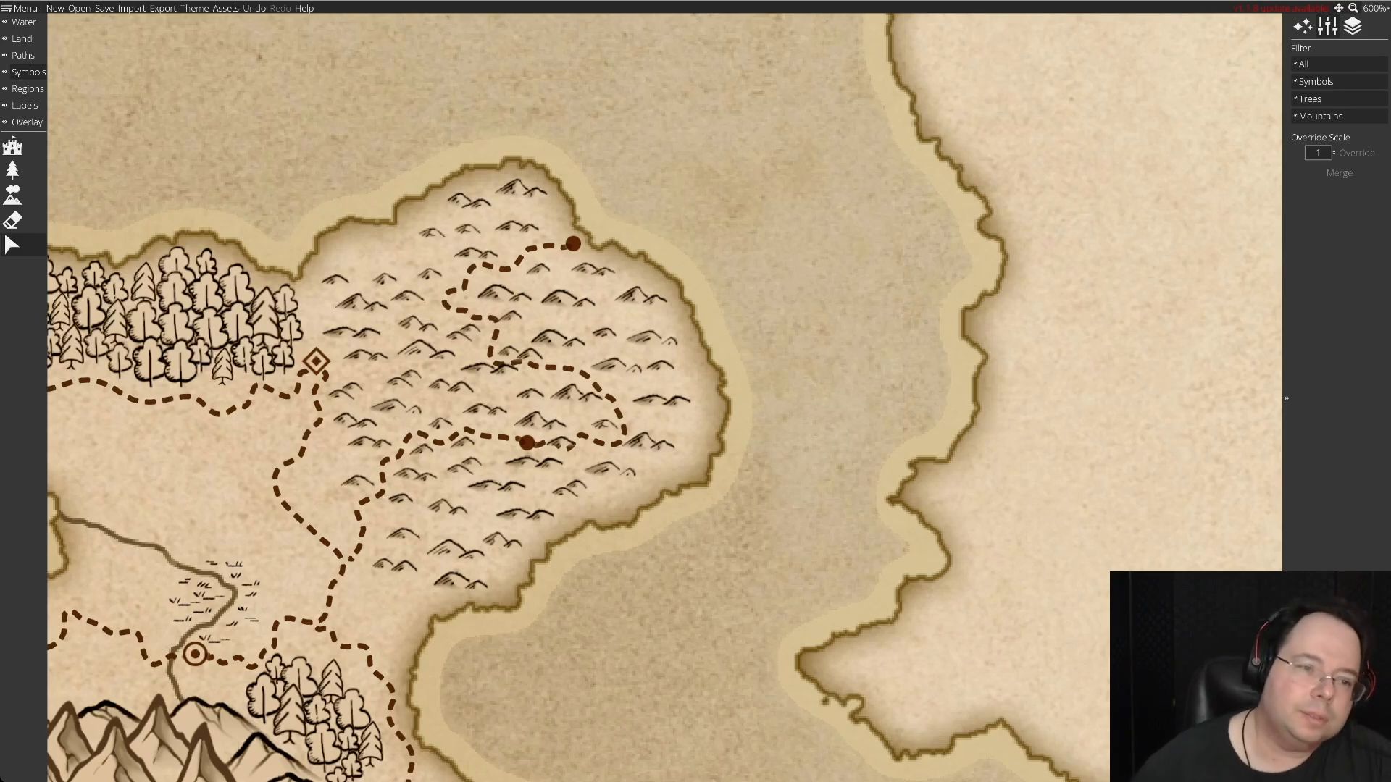
drag(501, 294, 496, 286)
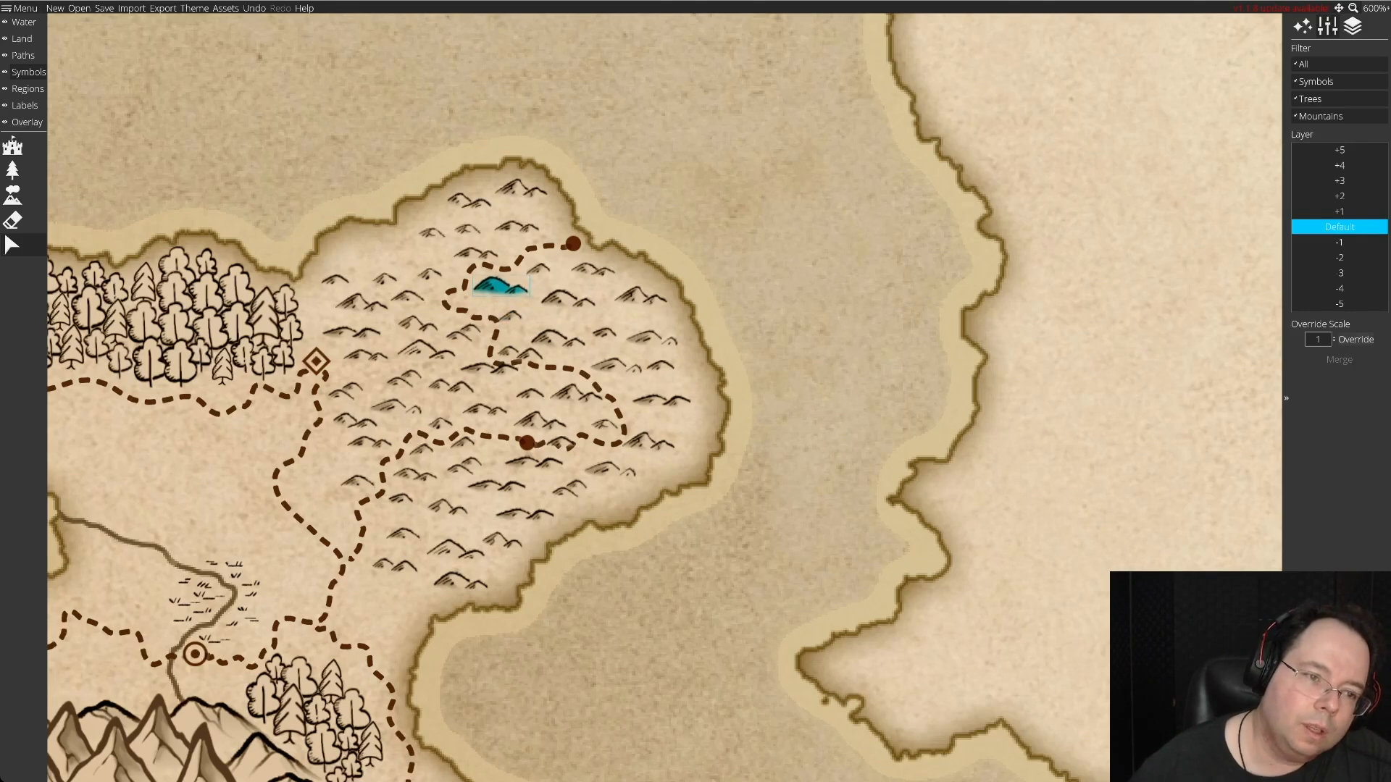
mouse_move(500, 286)
mouse_down()
mouse_move(510, 316)
mouse_move(489, 303)
mouse_up()
drag(556, 339, 520, 345)
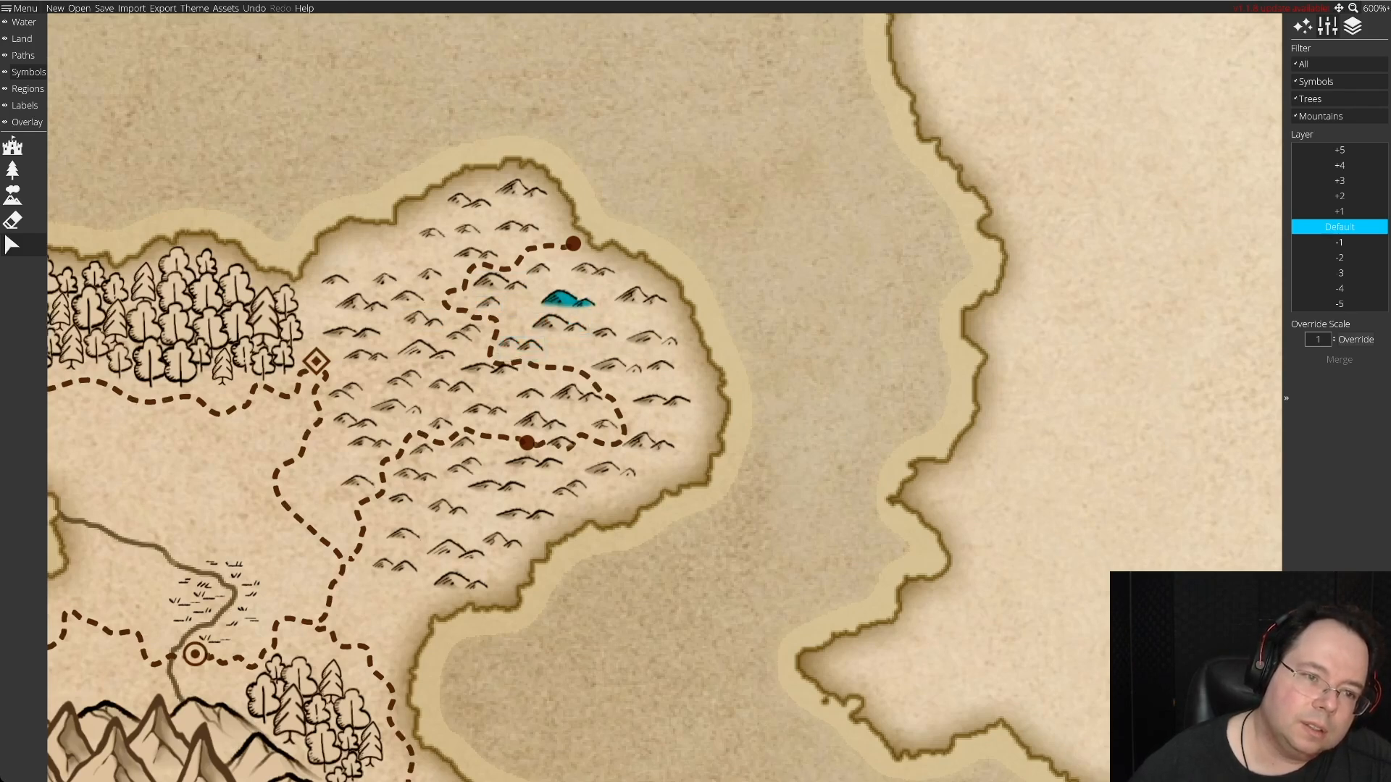
Rearrange the hill symbols around the peninsula road's middle and eastern bends so they sit clear of the dashes.
drag(561, 299, 561, 352)
drag(563, 353, 443, 354)
drag(537, 324, 494, 303)
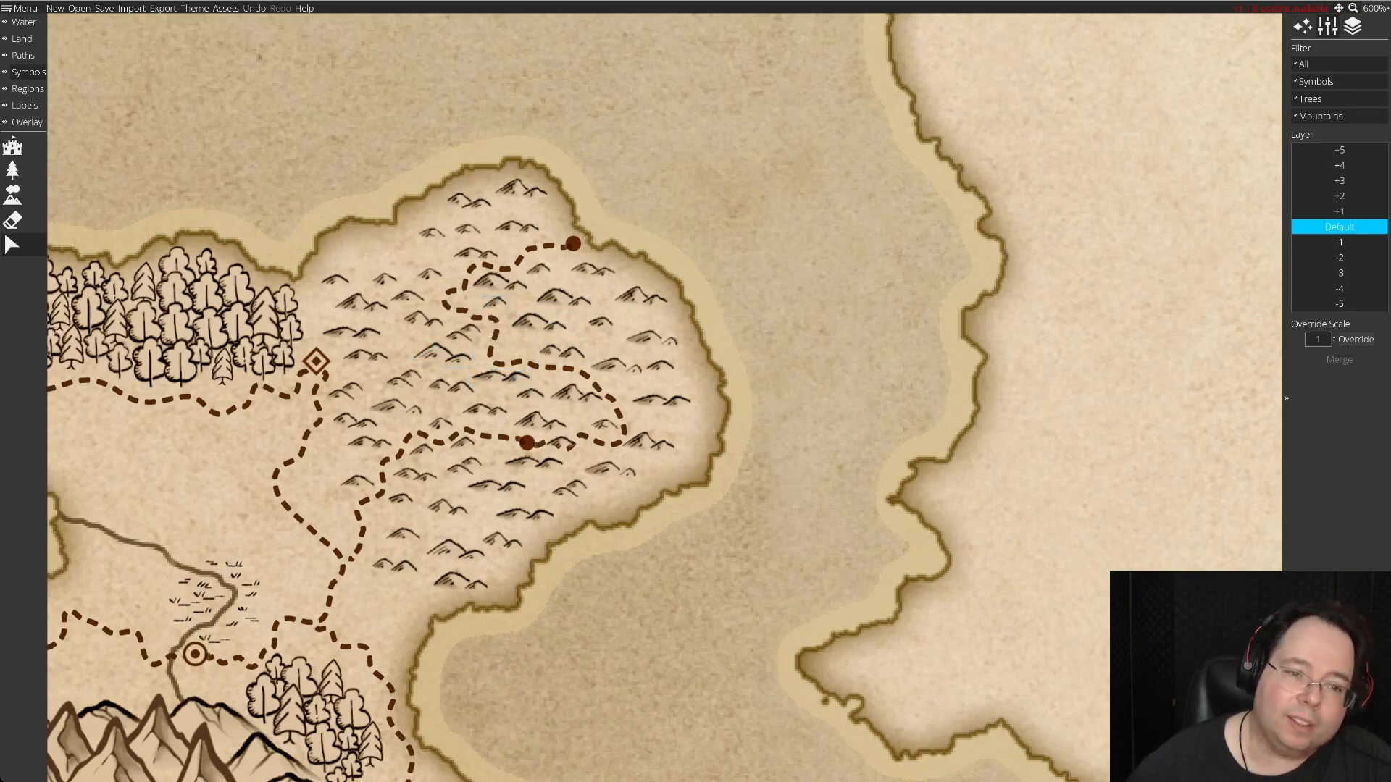
drag(562, 353, 603, 426)
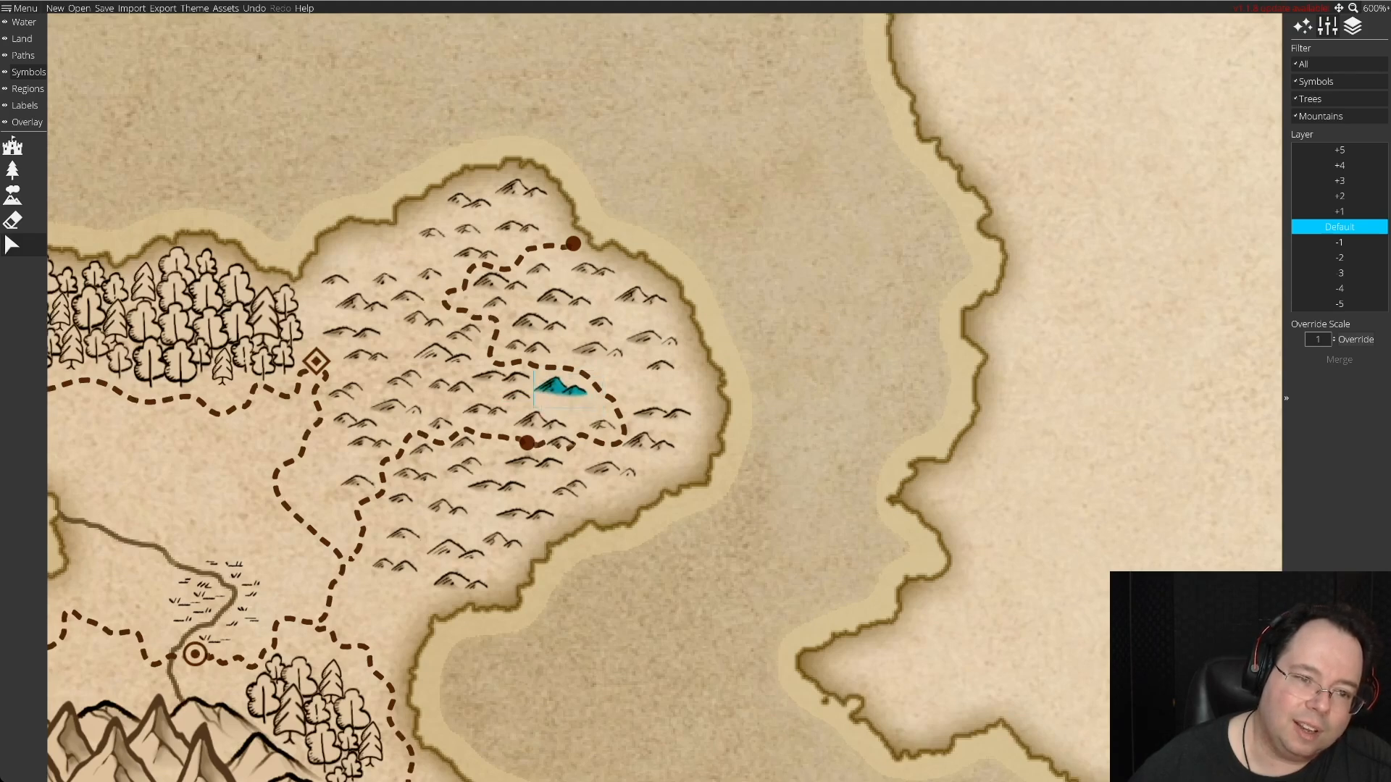
drag(577, 415, 626, 475)
Spread the hill symbols more evenly south of the inland solid-dot settlement, down to the peninsula's southern coast.
drag(534, 462, 476, 461)
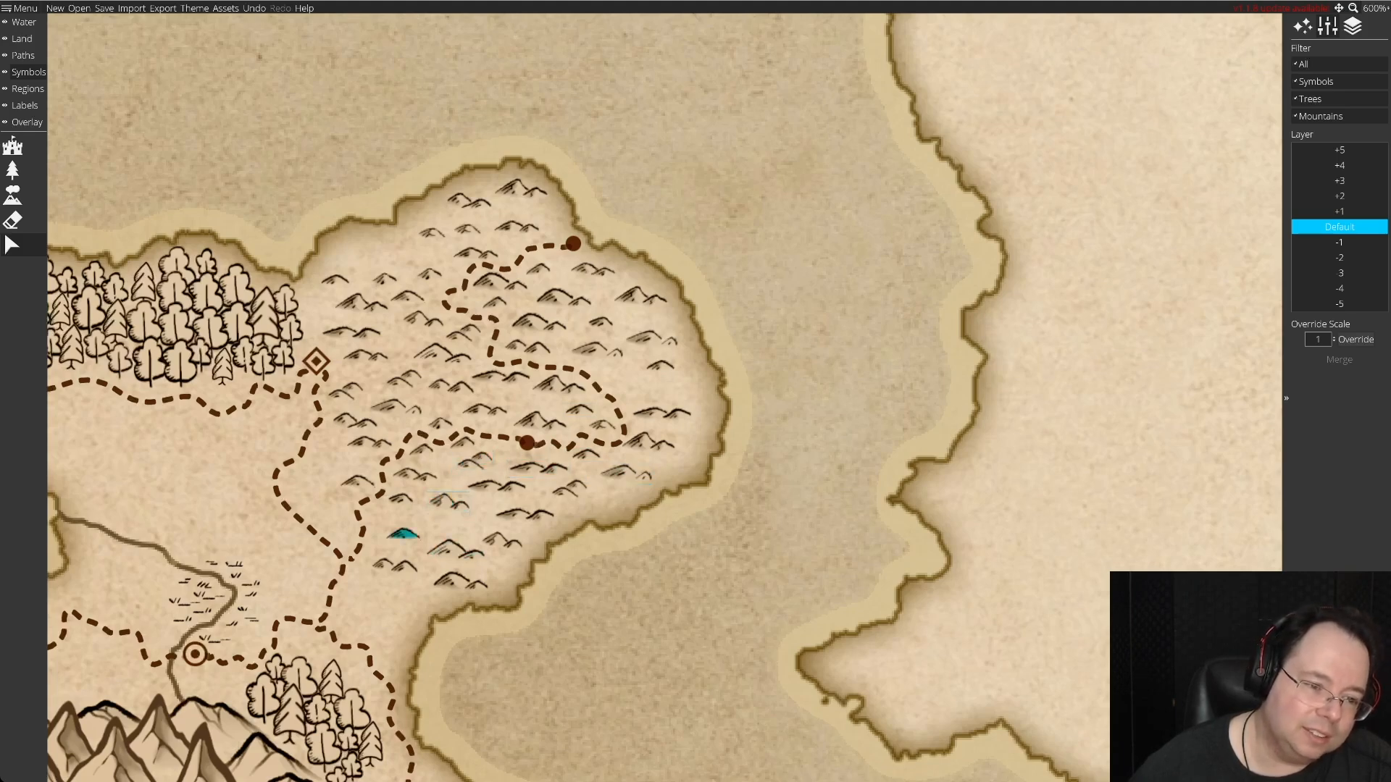
drag(457, 551, 449, 538)
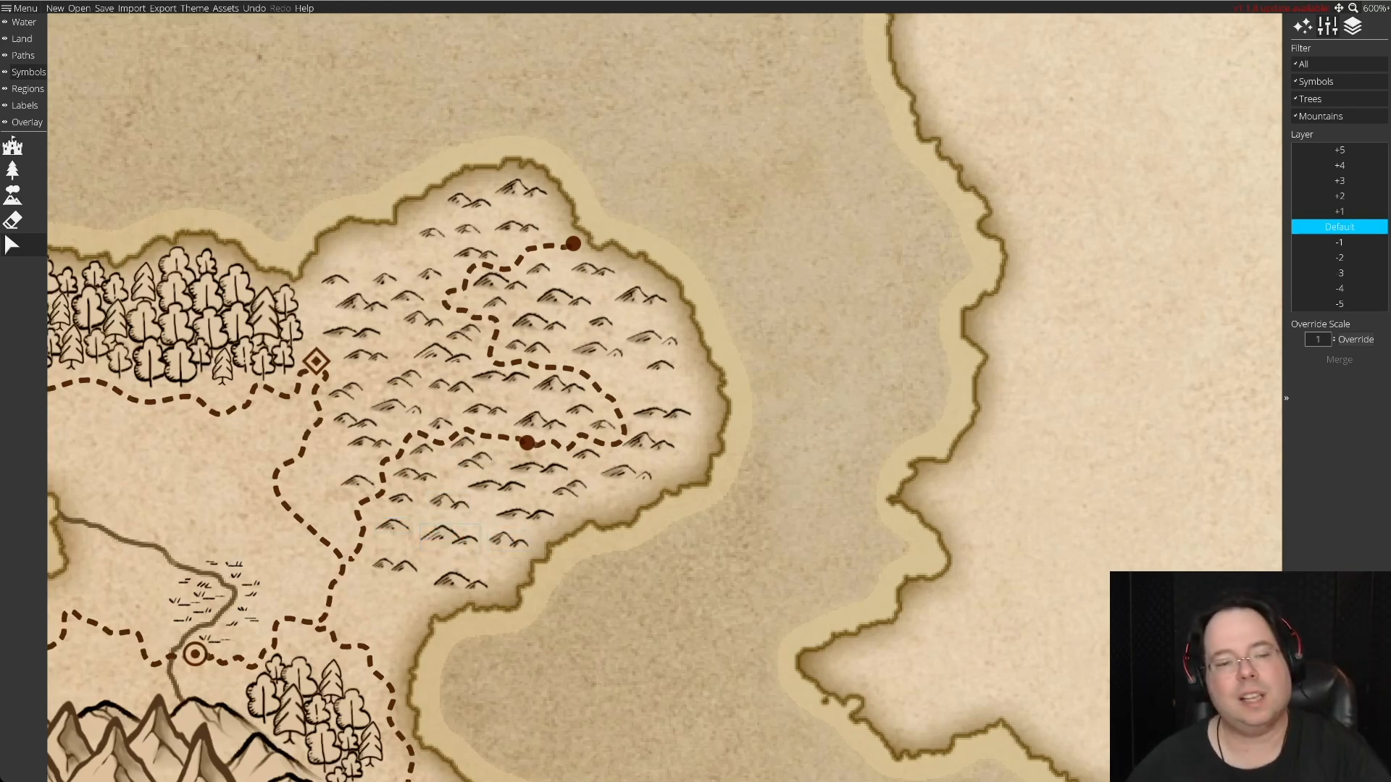
drag(460, 582, 471, 574)
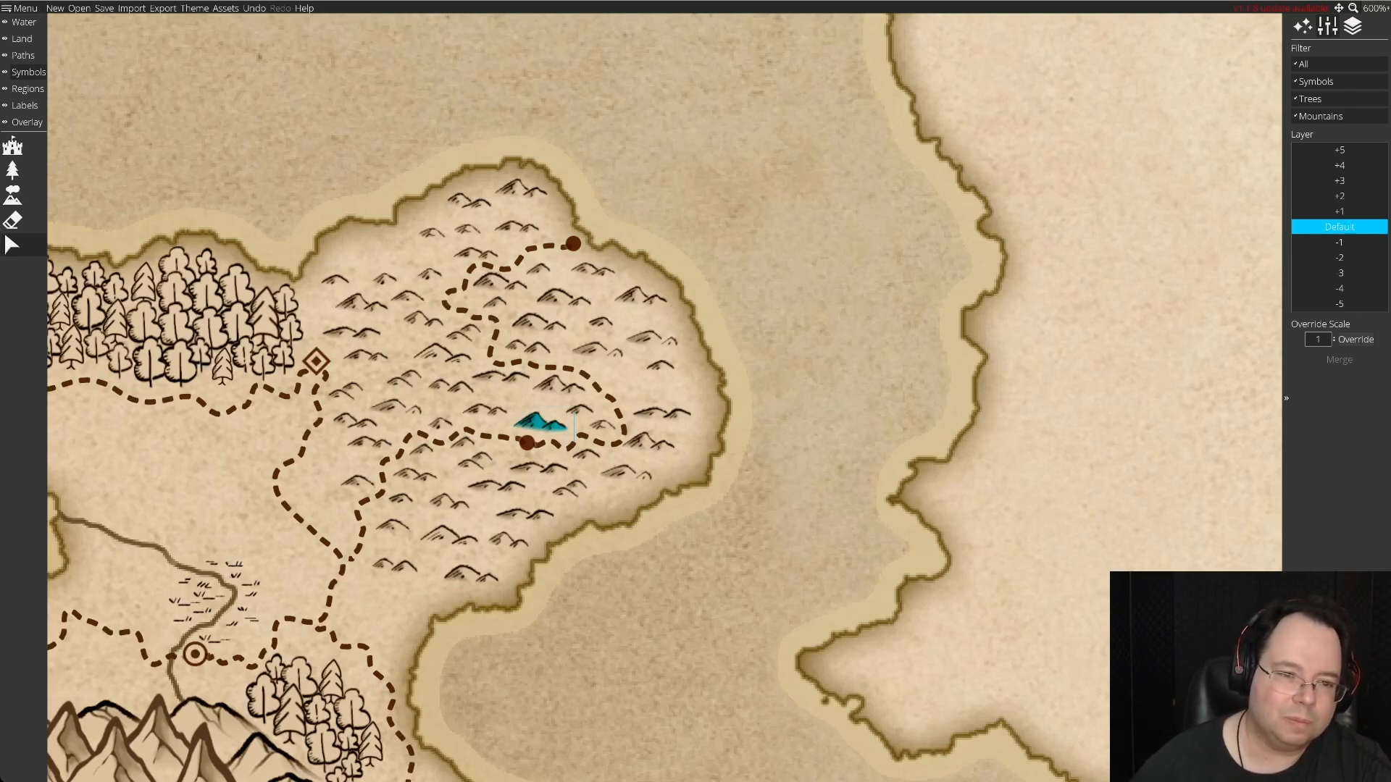
key(Delete)
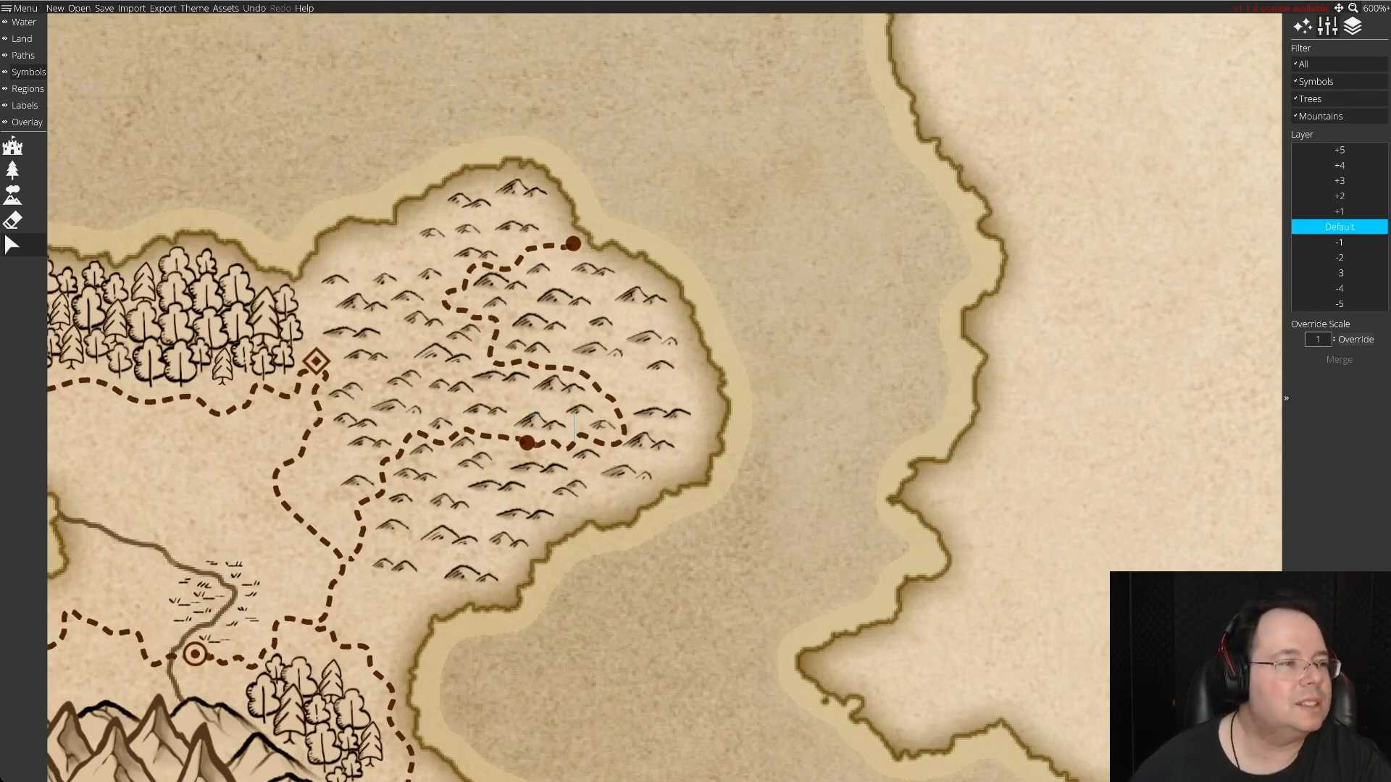
Increase the symbol scale of the hills and scatter a batch of them in the open sea east of the peninsula.
click(12, 194)
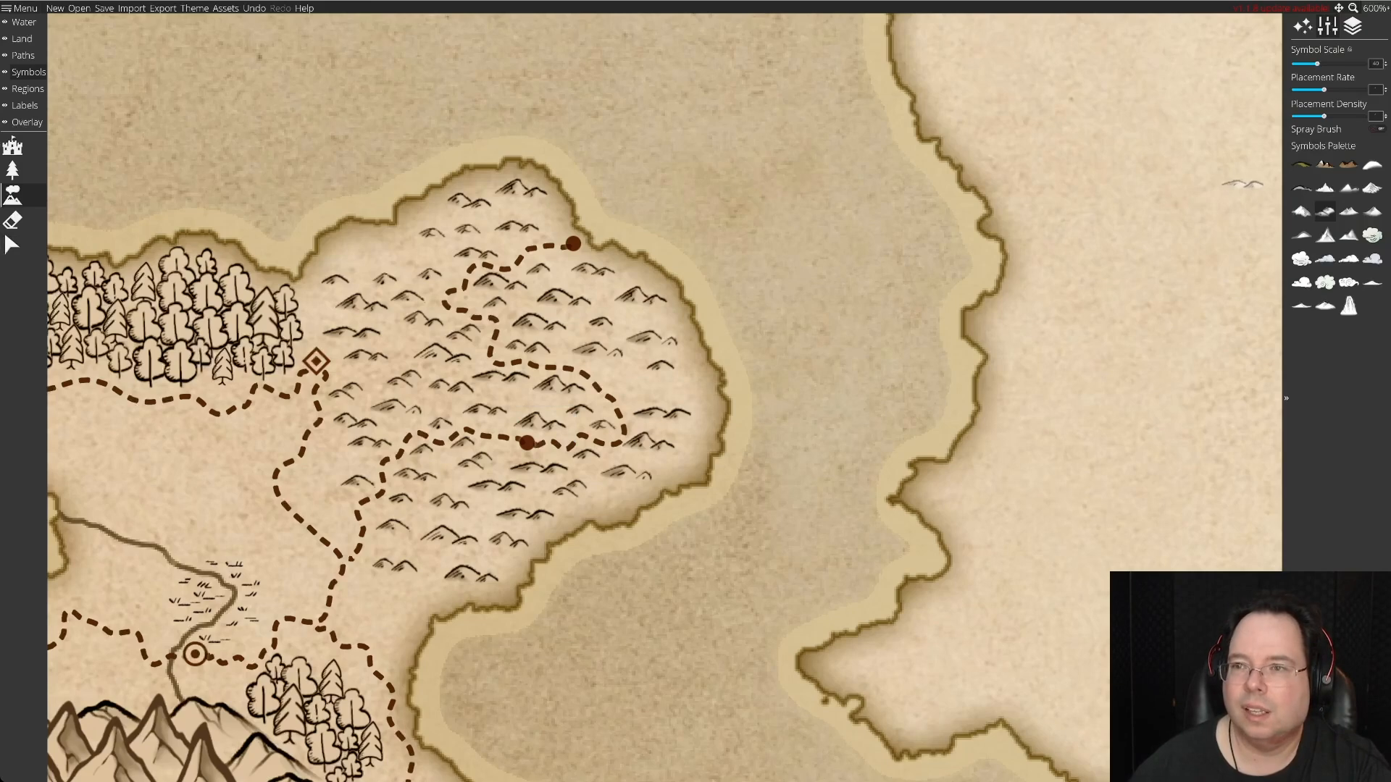
click(1385, 62)
click(1386, 63)
click(1385, 62)
click(1386, 63)
click(1386, 66)
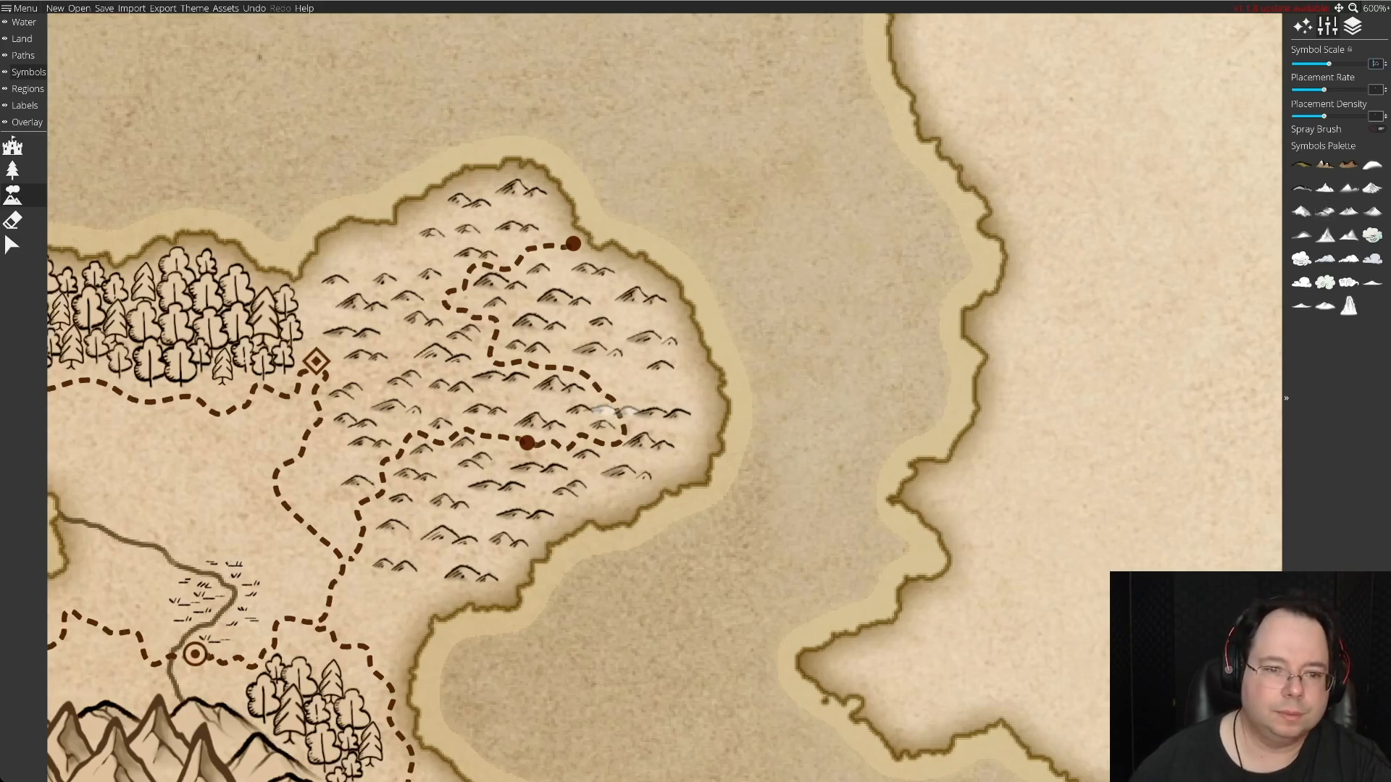
mouse_move(844, 337)
mouse_down()
mouse_move(832, 397)
mouse_move(769, 555)
mouse_move(690, 593)
mouse_move(775, 539)
mouse_move(781, 518)
mouse_move(777, 337)
mouse_move(786, 364)
mouse_move(809, 268)
mouse_move(760, 221)
mouse_up()
Move hill symbols from the sea into gaps along the peninsula's eastern, southern and northwestern edges, and nudge an eastern hill slightly east.
click(13, 244)
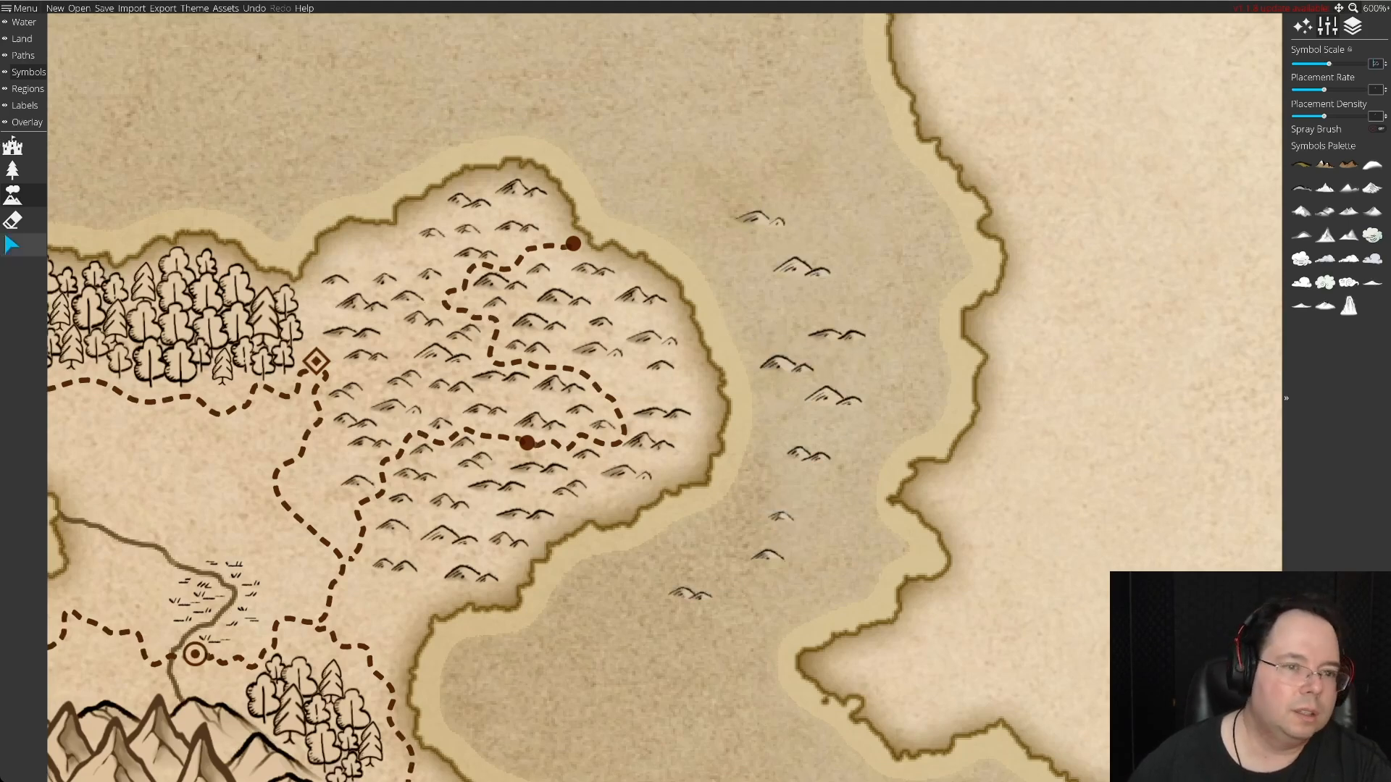
click(786, 364)
drag(786, 364, 634, 383)
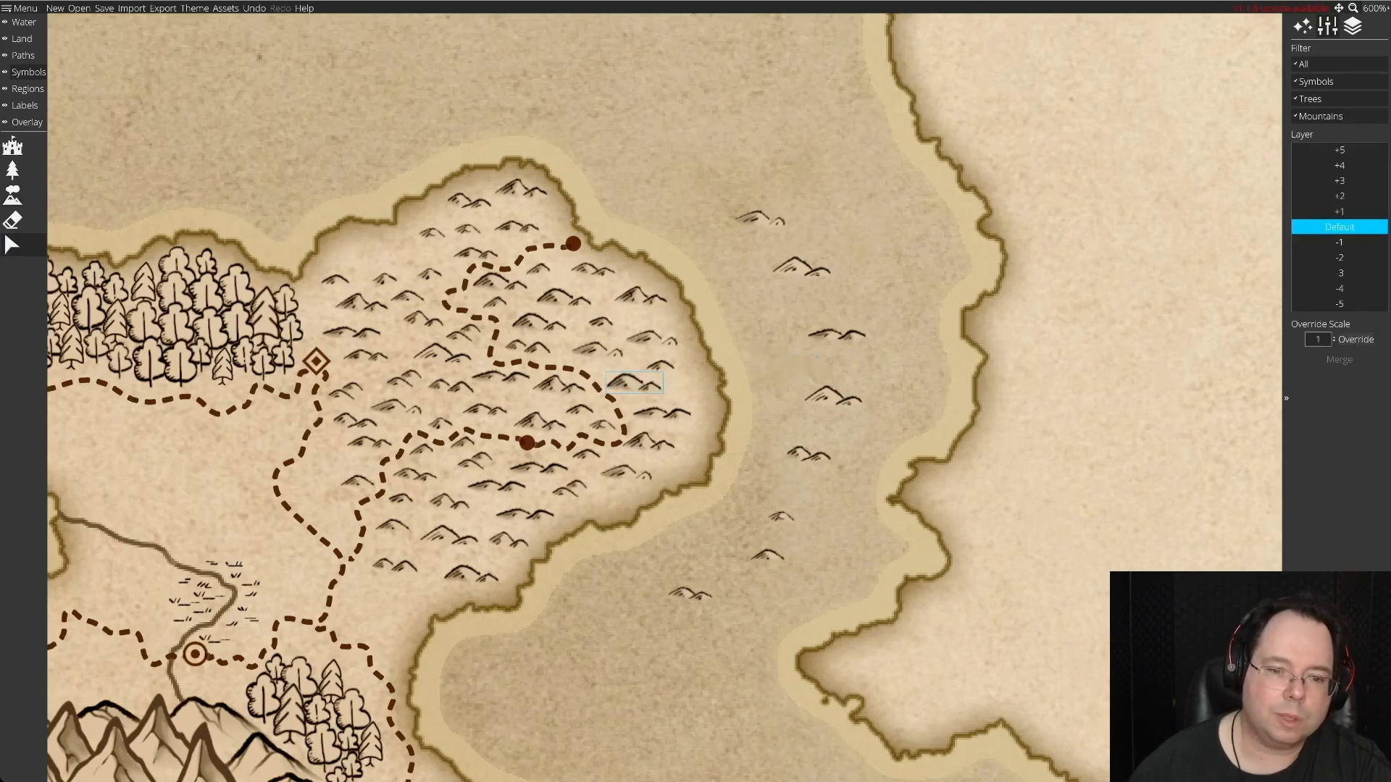
drag(781, 518, 694, 389)
drag(650, 443, 662, 445)
drag(768, 555, 611, 500)
drag(690, 594, 411, 595)
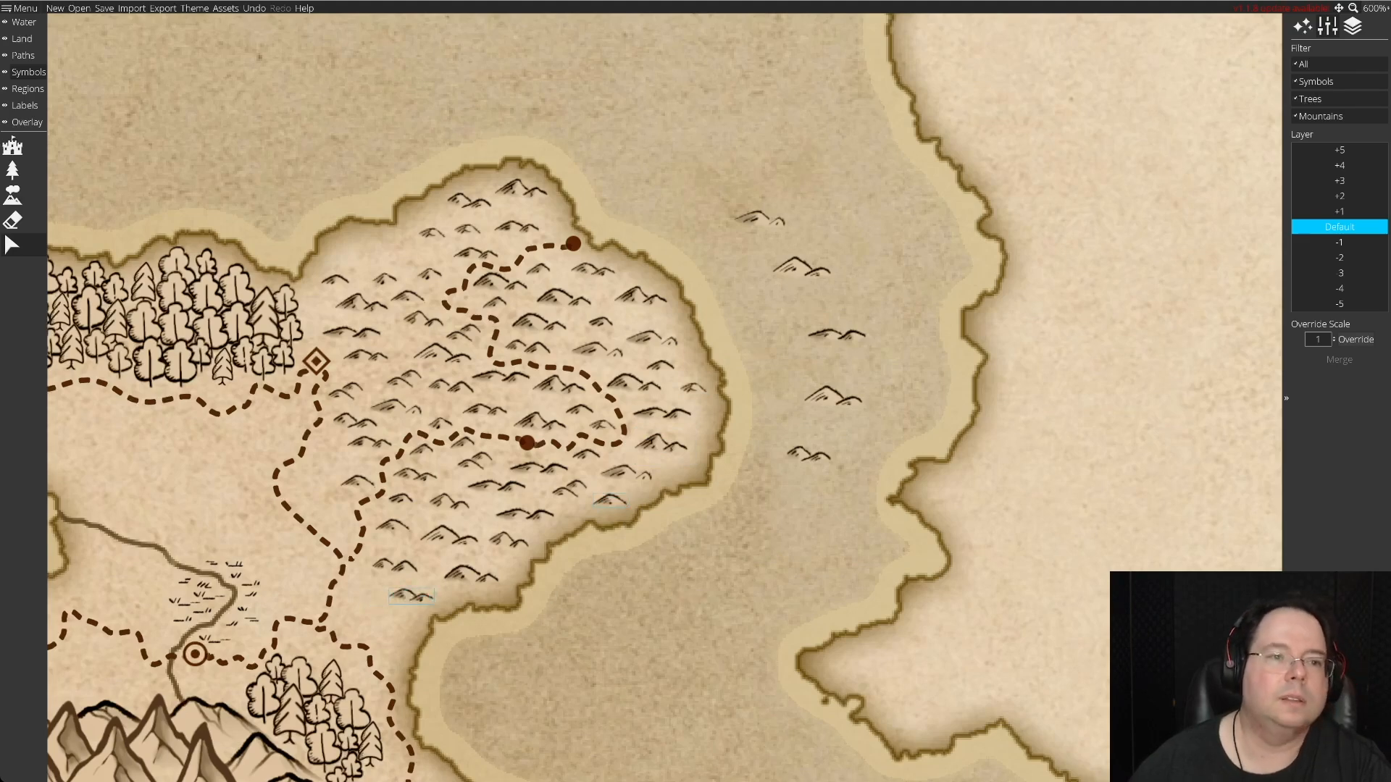
drag(801, 268, 387, 251)
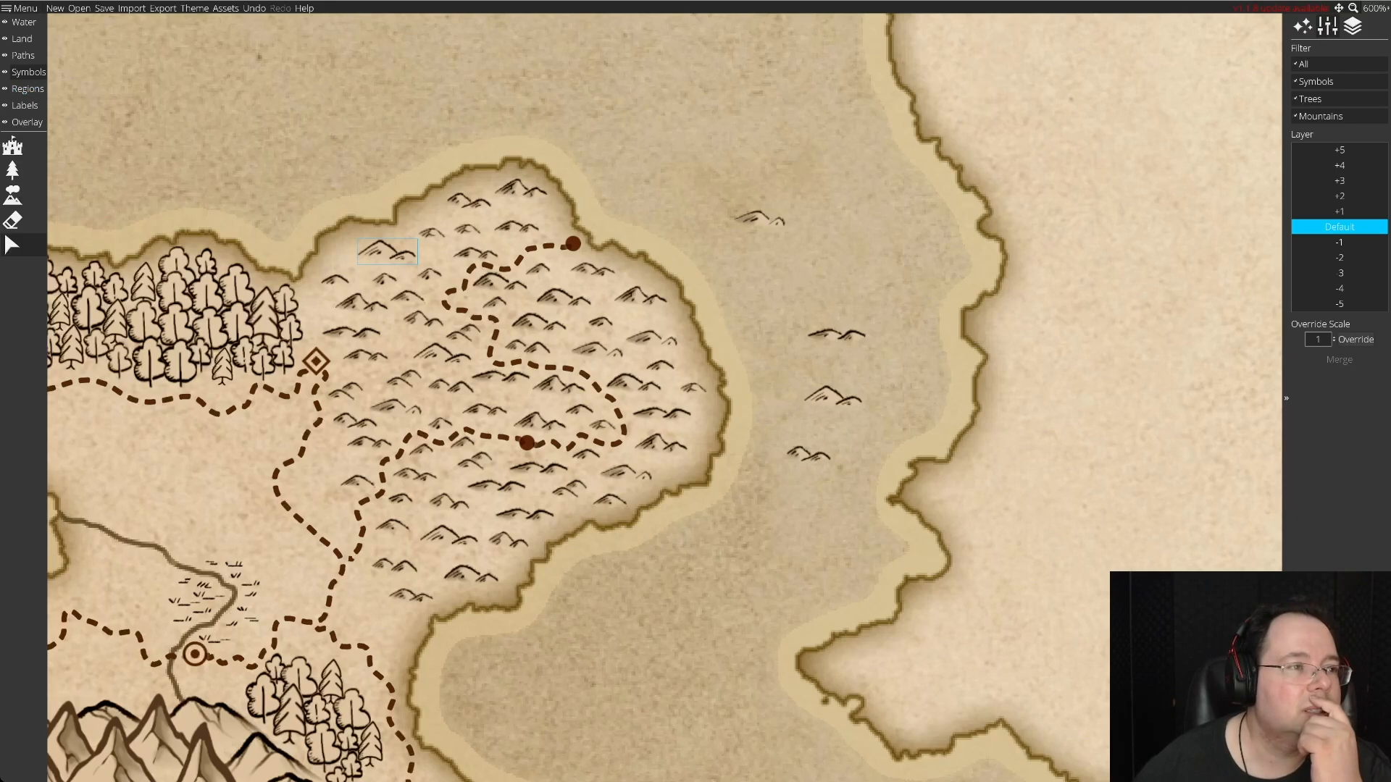
Place a smaller solid-dot settlement at the middle bend of the peninsula road and align it with the dashes.
click(12, 146)
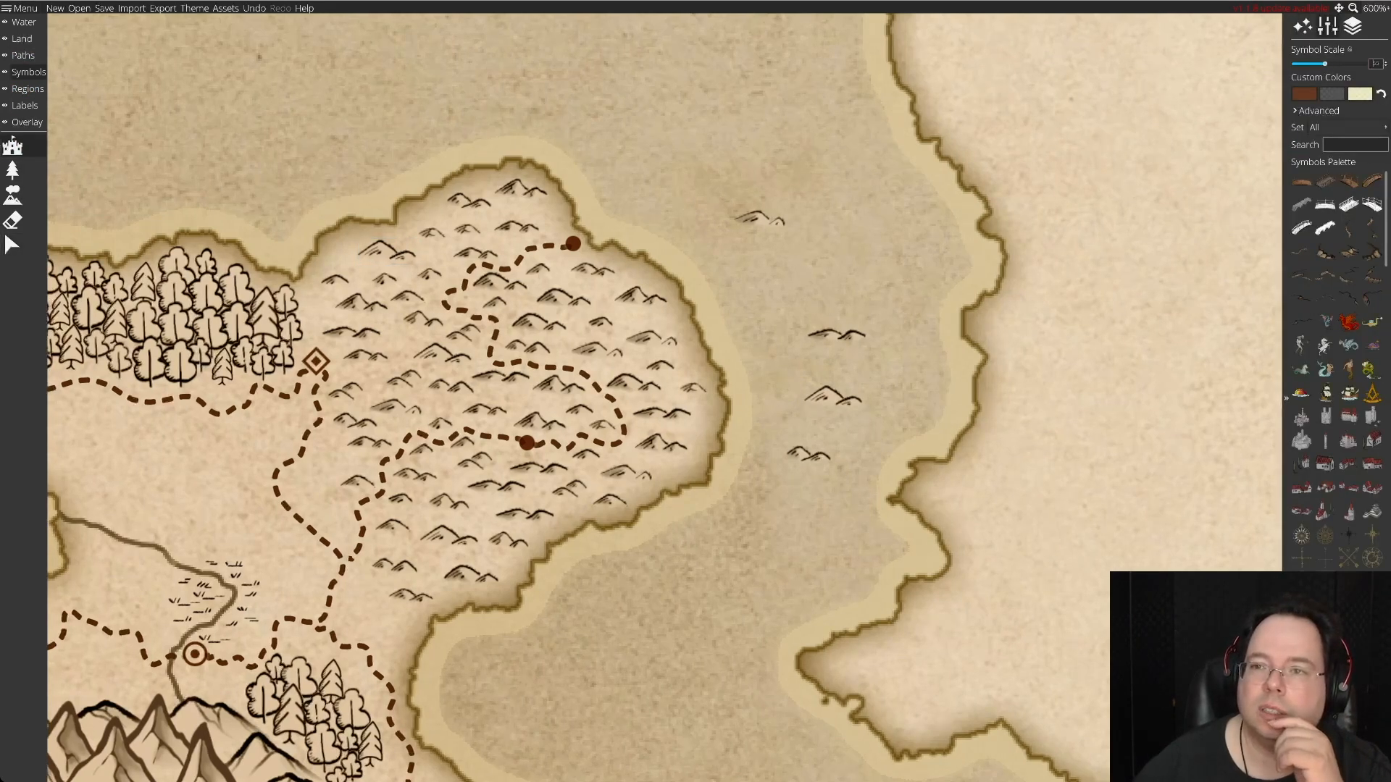
drag(1324, 64, 1316, 64)
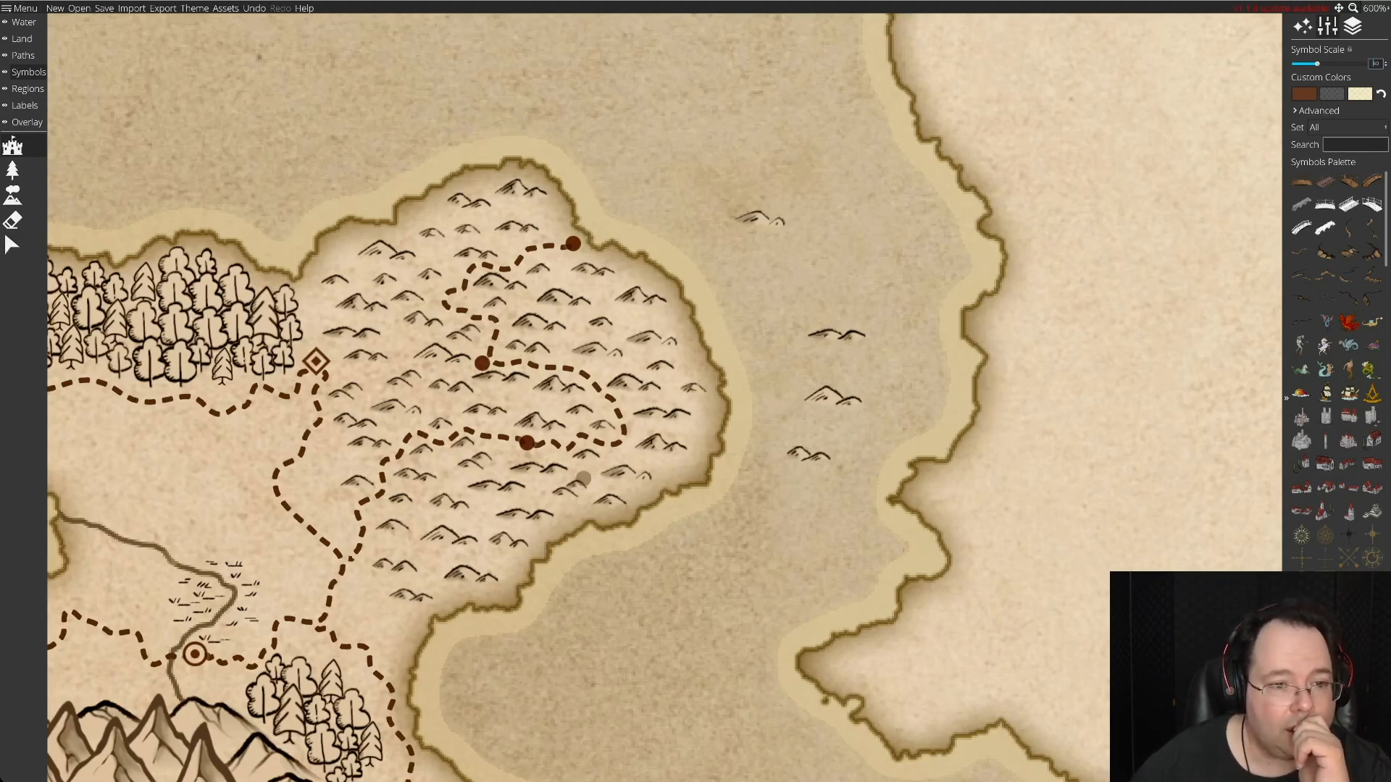
click(12, 245)
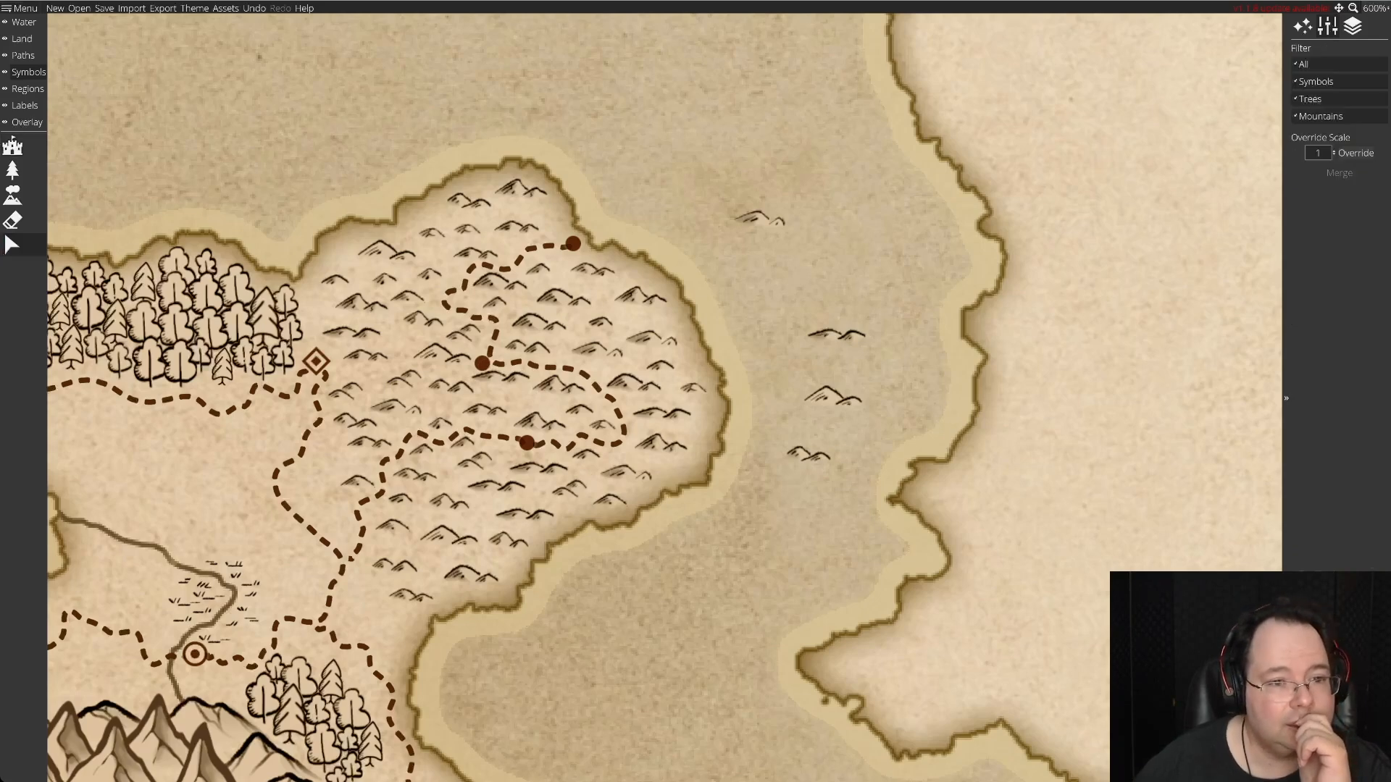
drag(481, 363, 489, 351)
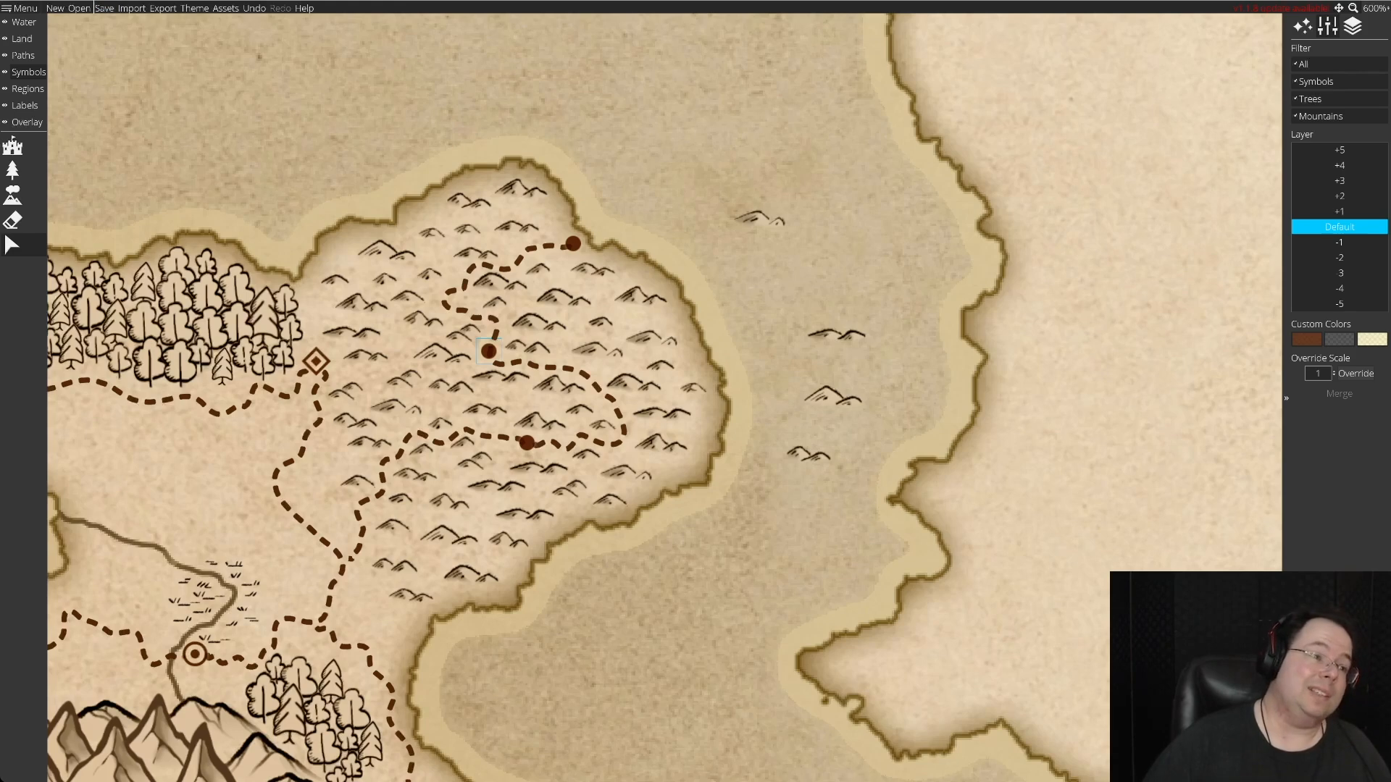
Erase the leftover hill symbols from the sea east of the peninsula.
click(12, 219)
click(757, 218)
mouse_move(840, 341)
mouse_down()
mouse_move(867, 366)
mouse_move(834, 453)
mouse_up()
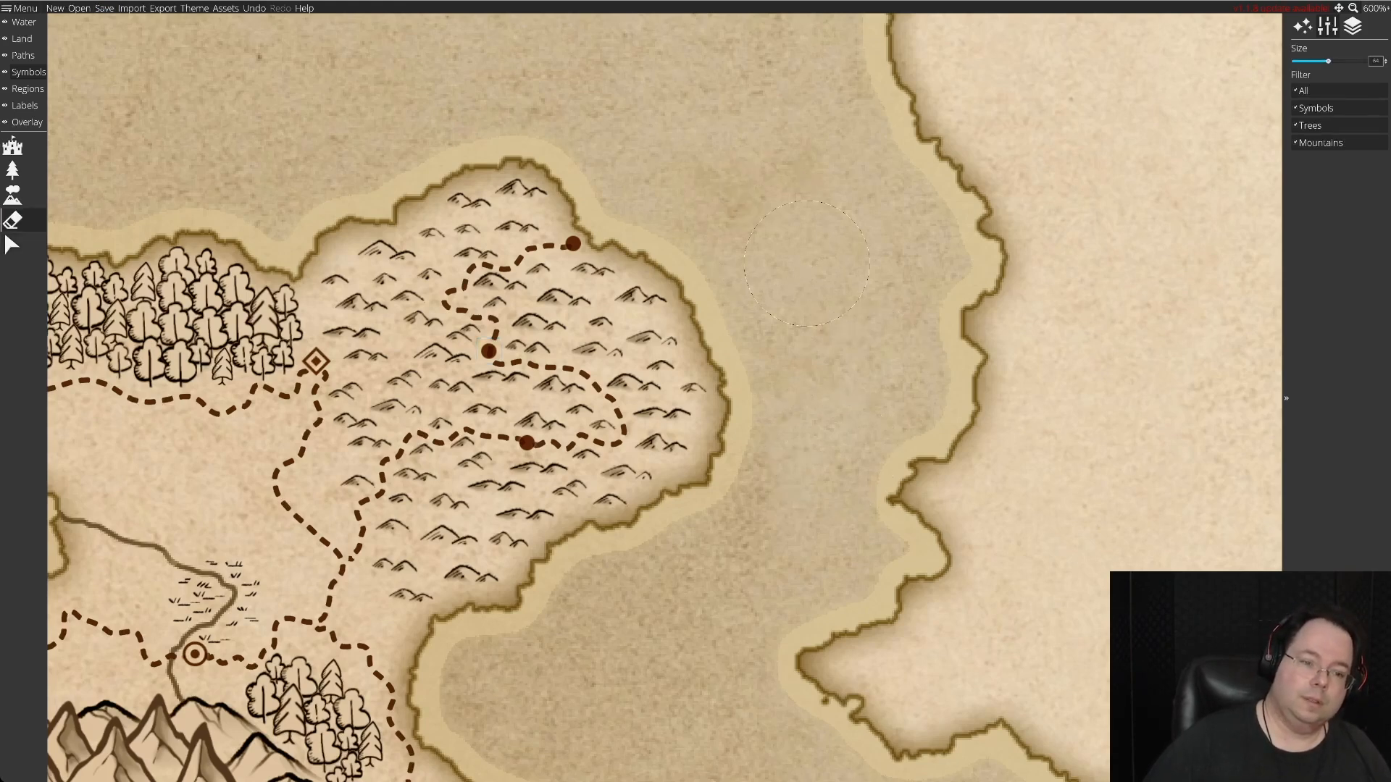
Draw winding dashed roads from the southeastern coastal diamond settlement to the solid-dot settlement at the mountains, and on through the grassland to the lakeside ringed settlement.
key(Left)
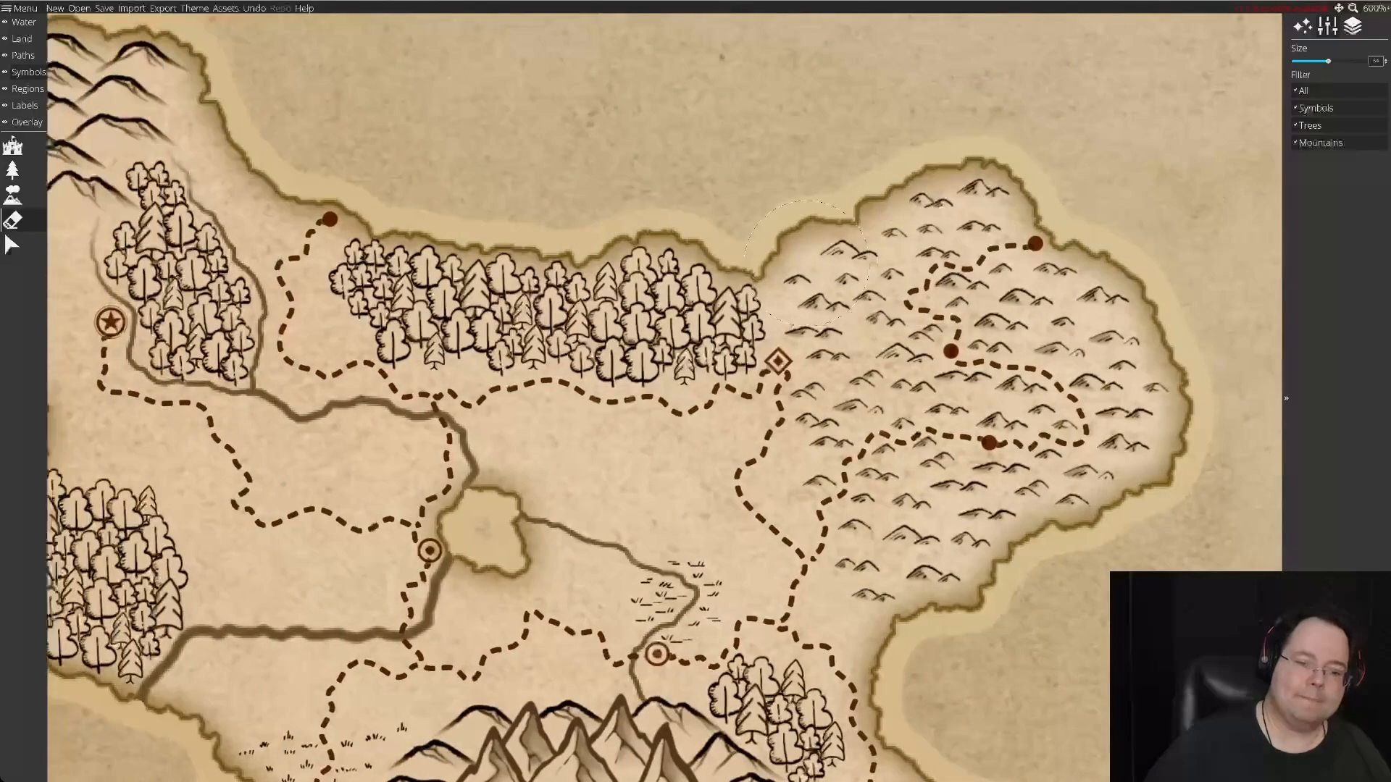
key(Down)
key(Down)
key(Right)
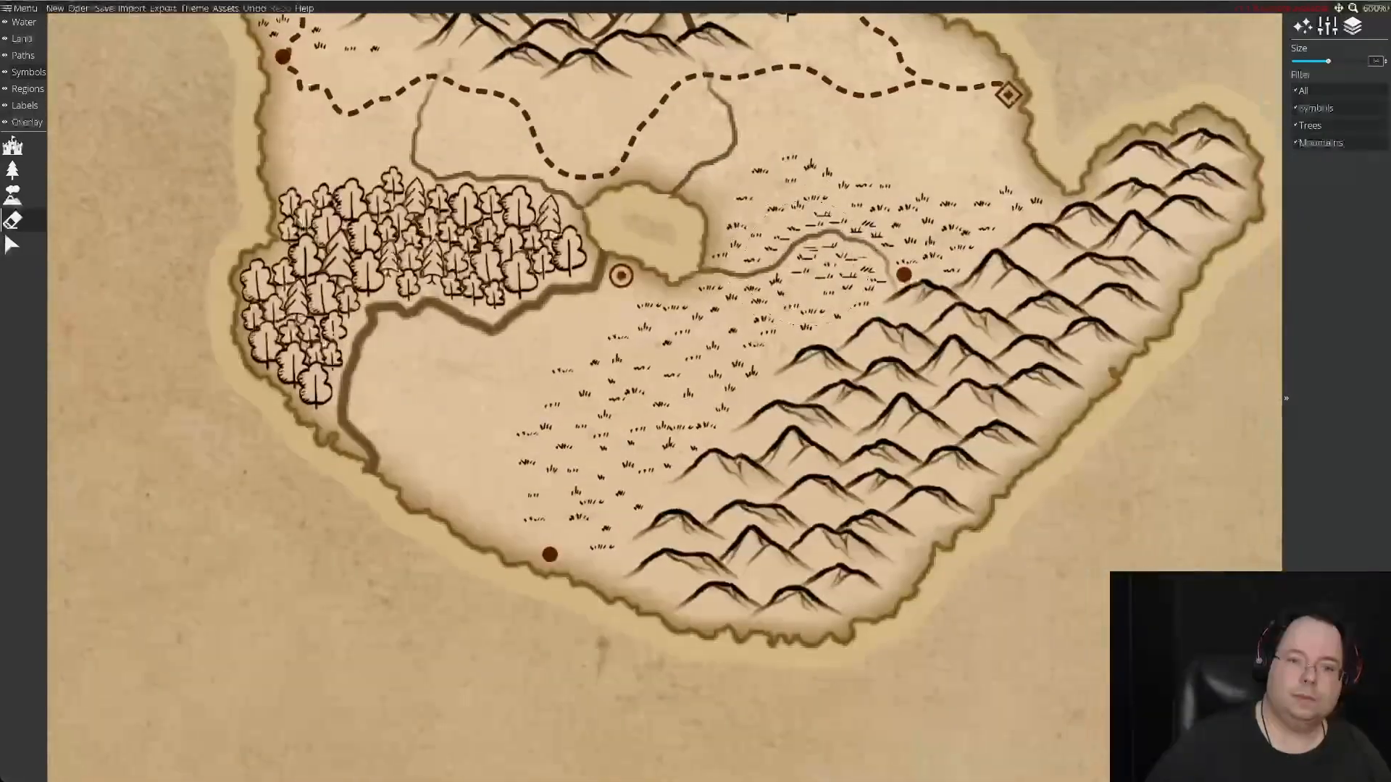
key(Up)
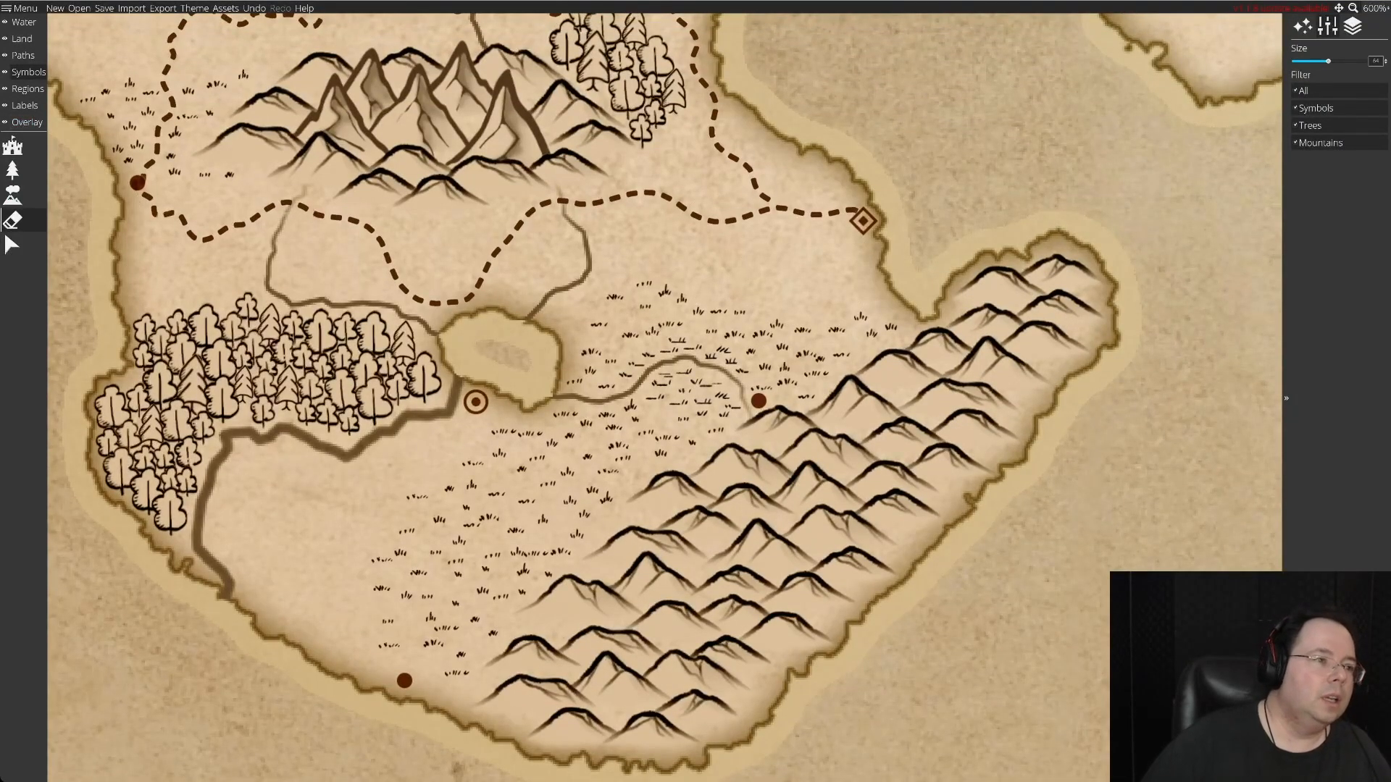
click(22, 55)
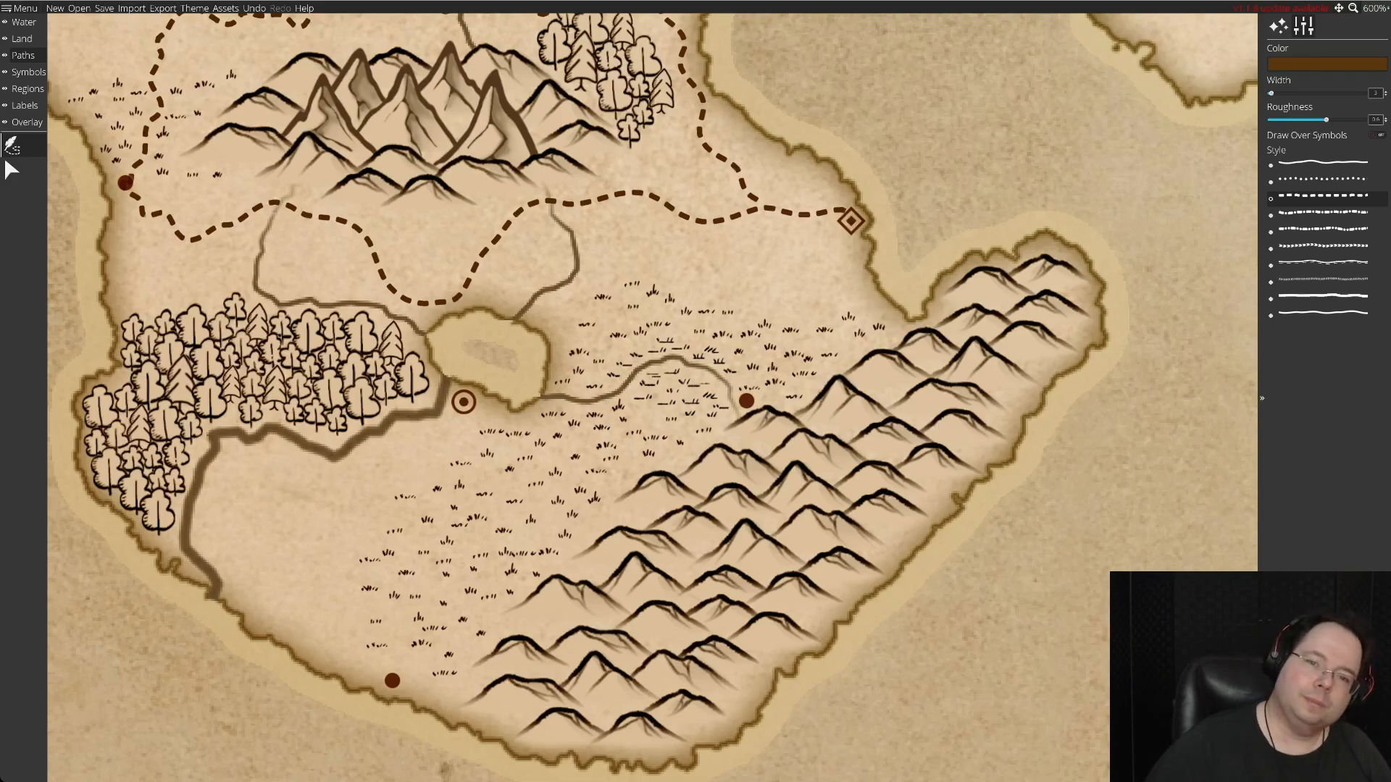
click(844, 227)
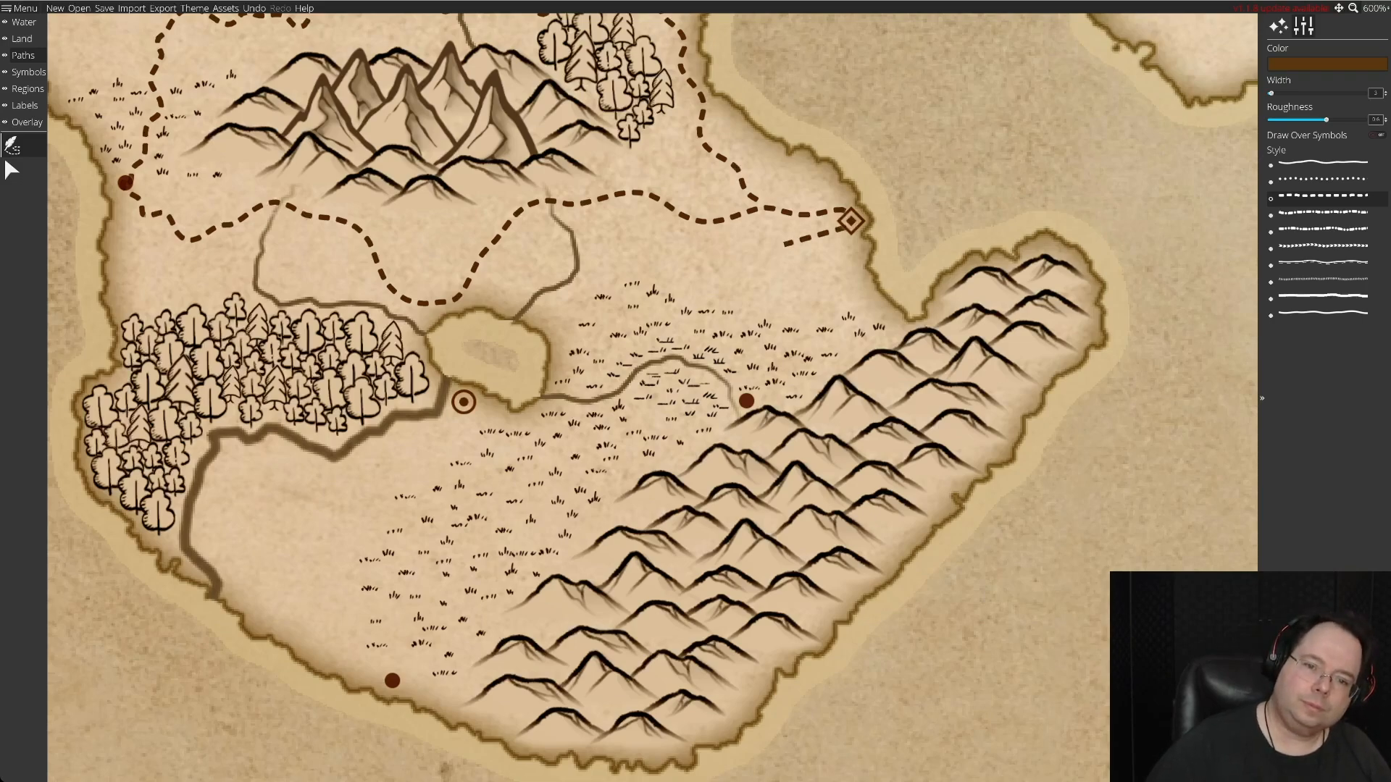
click(844, 292)
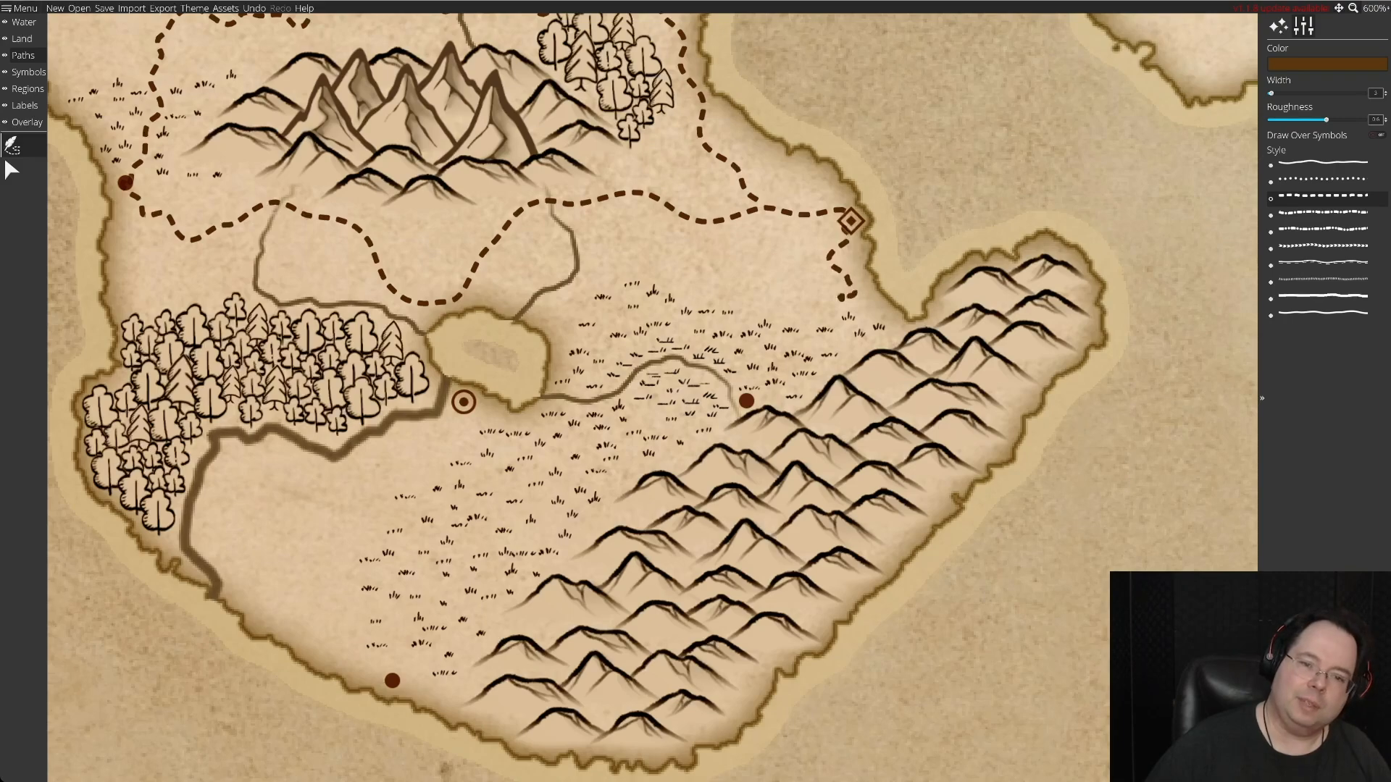
click(780, 322)
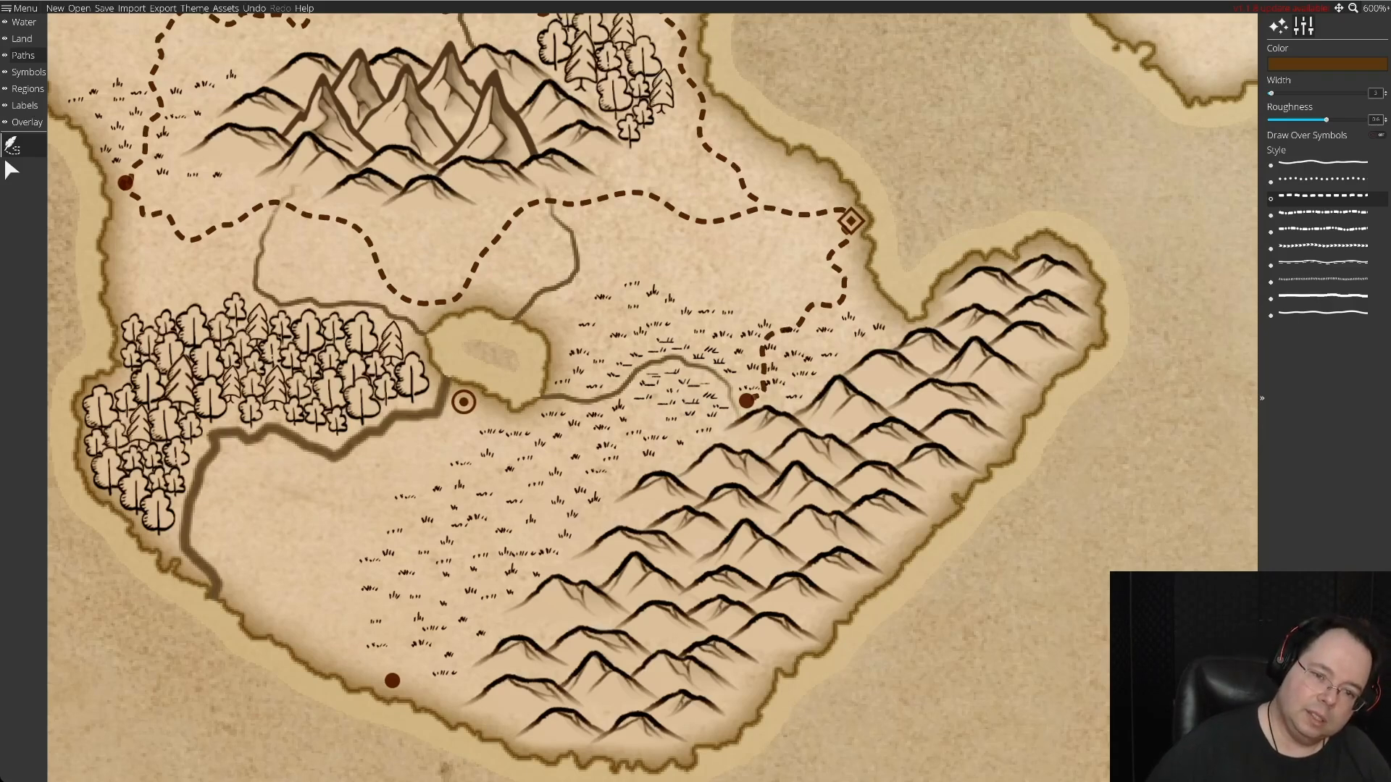
mouse_move(744, 402)
mouse_down()
mouse_move(677, 443)
mouse_move(681, 462)
mouse_move(581, 429)
mouse_move(557, 468)
mouse_move(534, 472)
mouse_move(555, 452)
mouse_move(504, 484)
mouse_move(467, 445)
mouse_move(497, 447)
mouse_move(460, 414)
mouse_up()
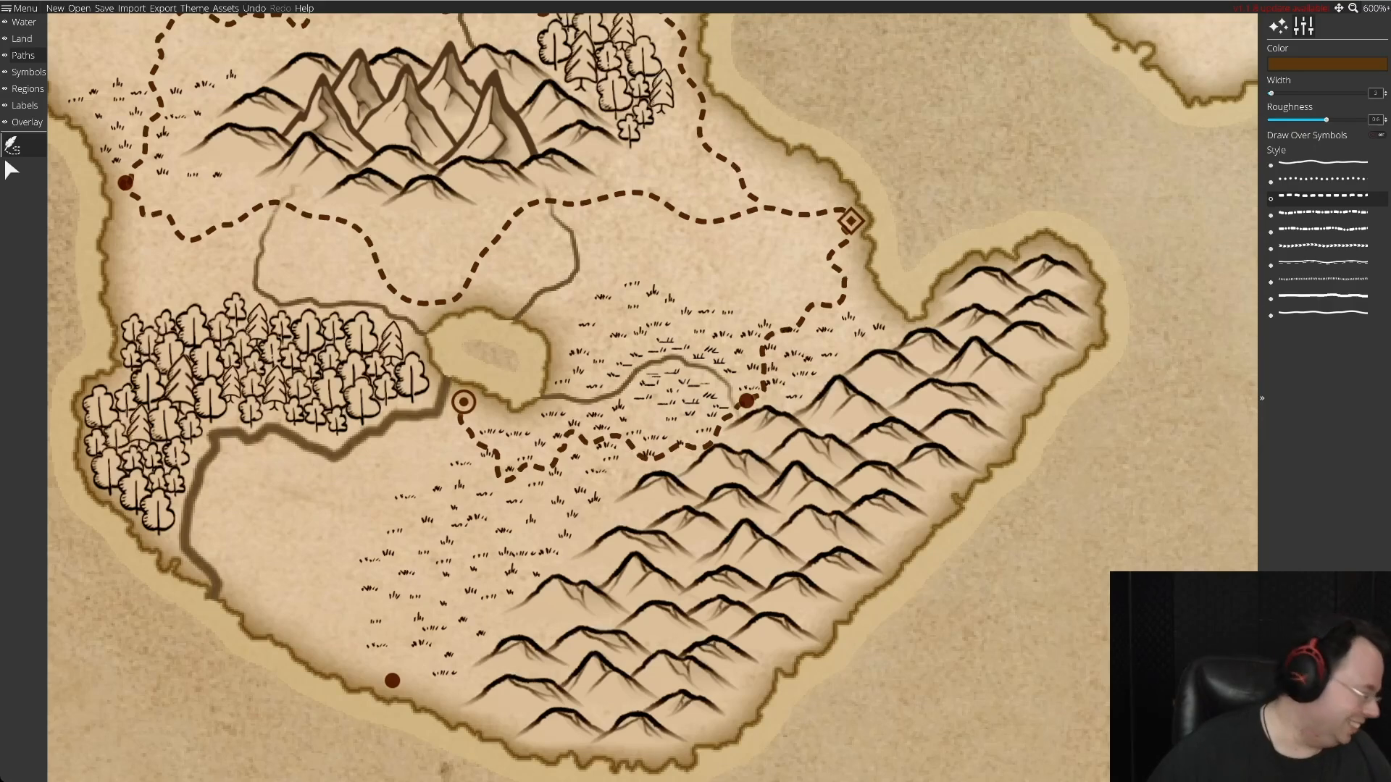
Draw a winding dashed road from the lakeside ringed settlement southwest toward the river mouth and along the coast to the southern solid-dot settlement.
drag(460, 418, 419, 449)
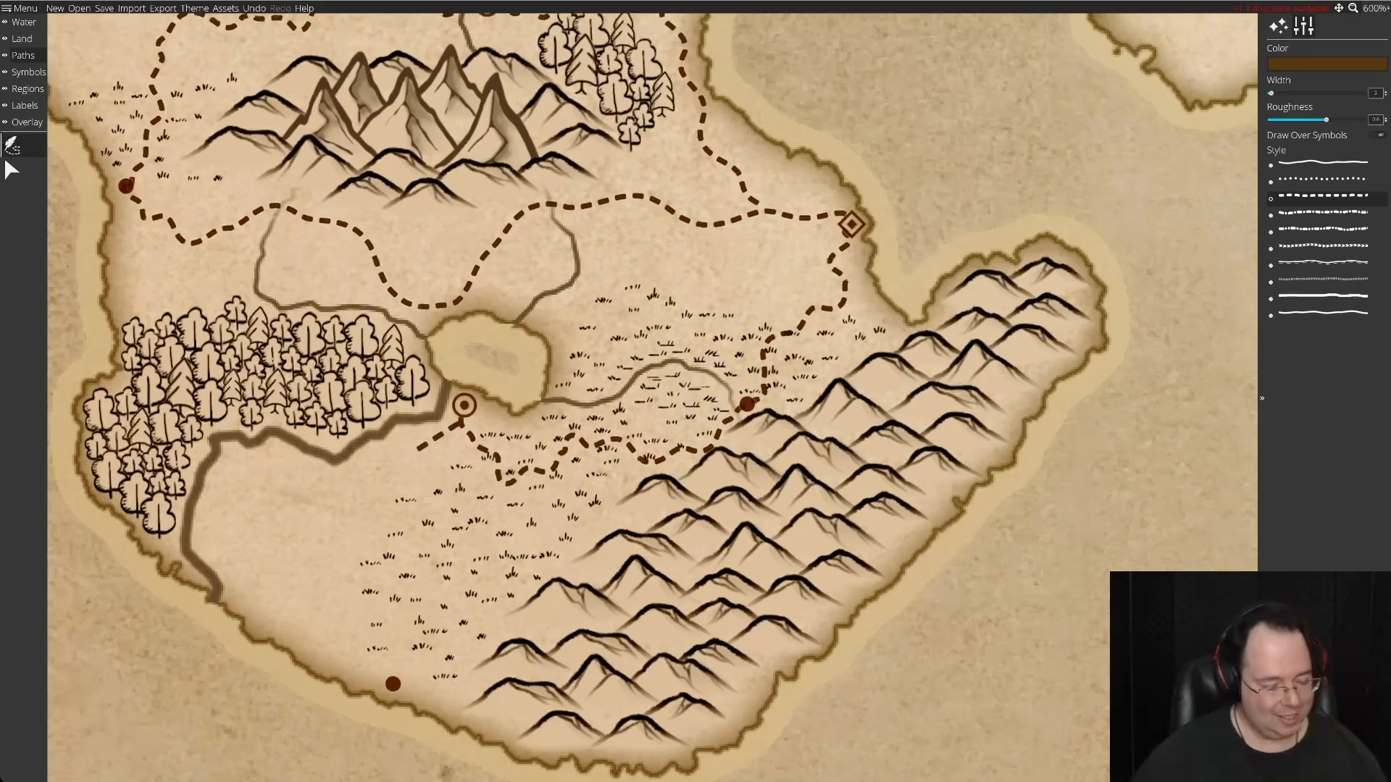
key(ctrl+z)
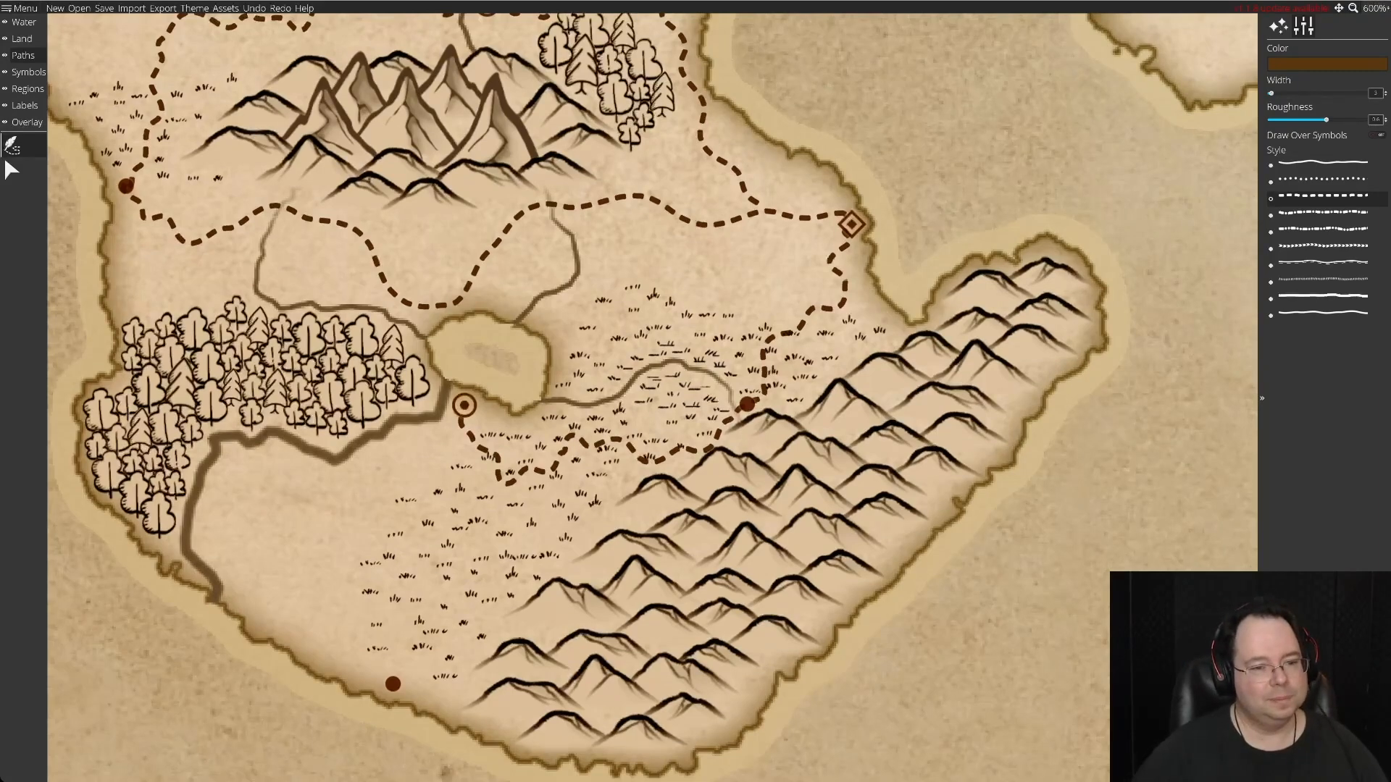
mouse_move(461, 419)
mouse_down()
mouse_move(384, 470)
mouse_move(322, 484)
mouse_move(264, 467)
mouse_move(279, 493)
mouse_move(217, 529)
mouse_move(217, 558)
mouse_move(322, 634)
mouse_move(206, 539)
mouse_move(239, 590)
mouse_move(344, 660)
mouse_move(246, 580)
mouse_move(319, 612)
mouse_move(383, 679)
mouse_up()
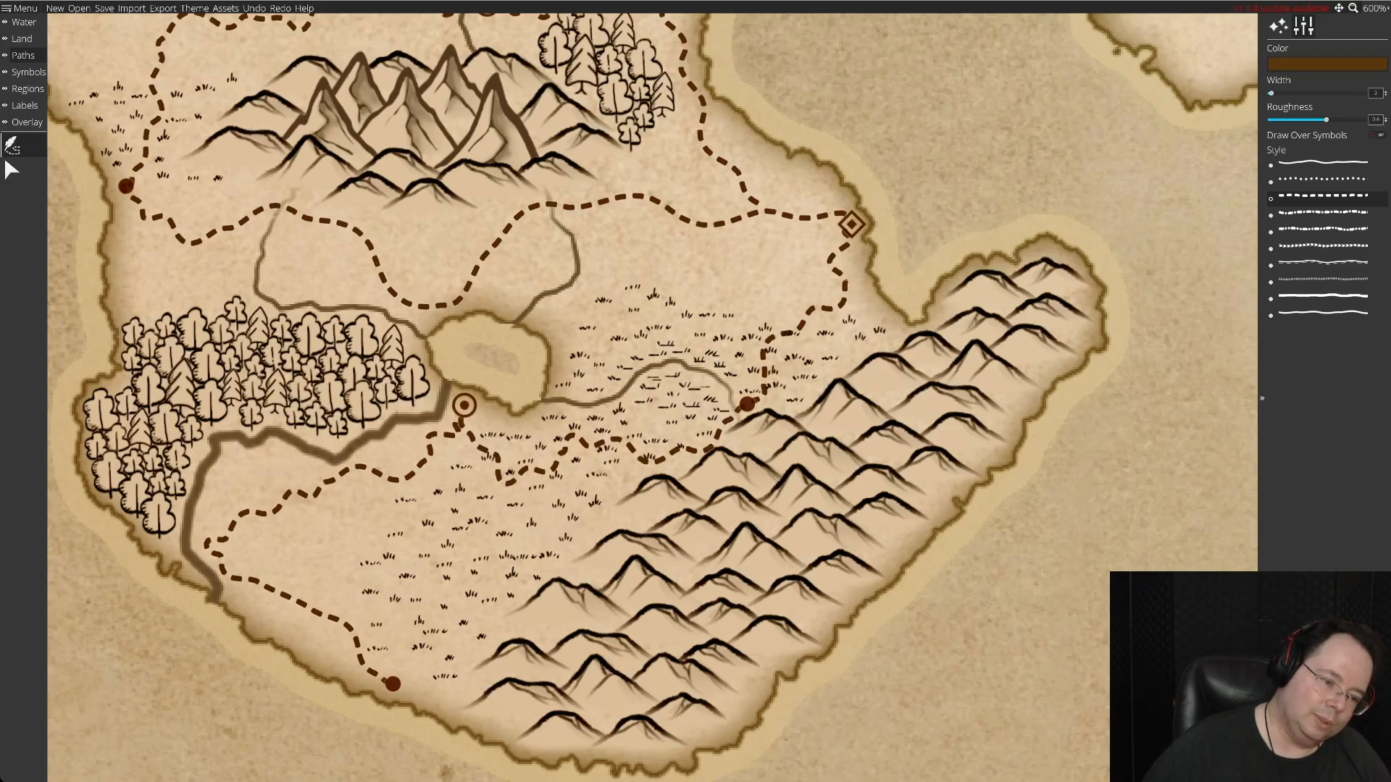
drag(387, 681, 391, 683)
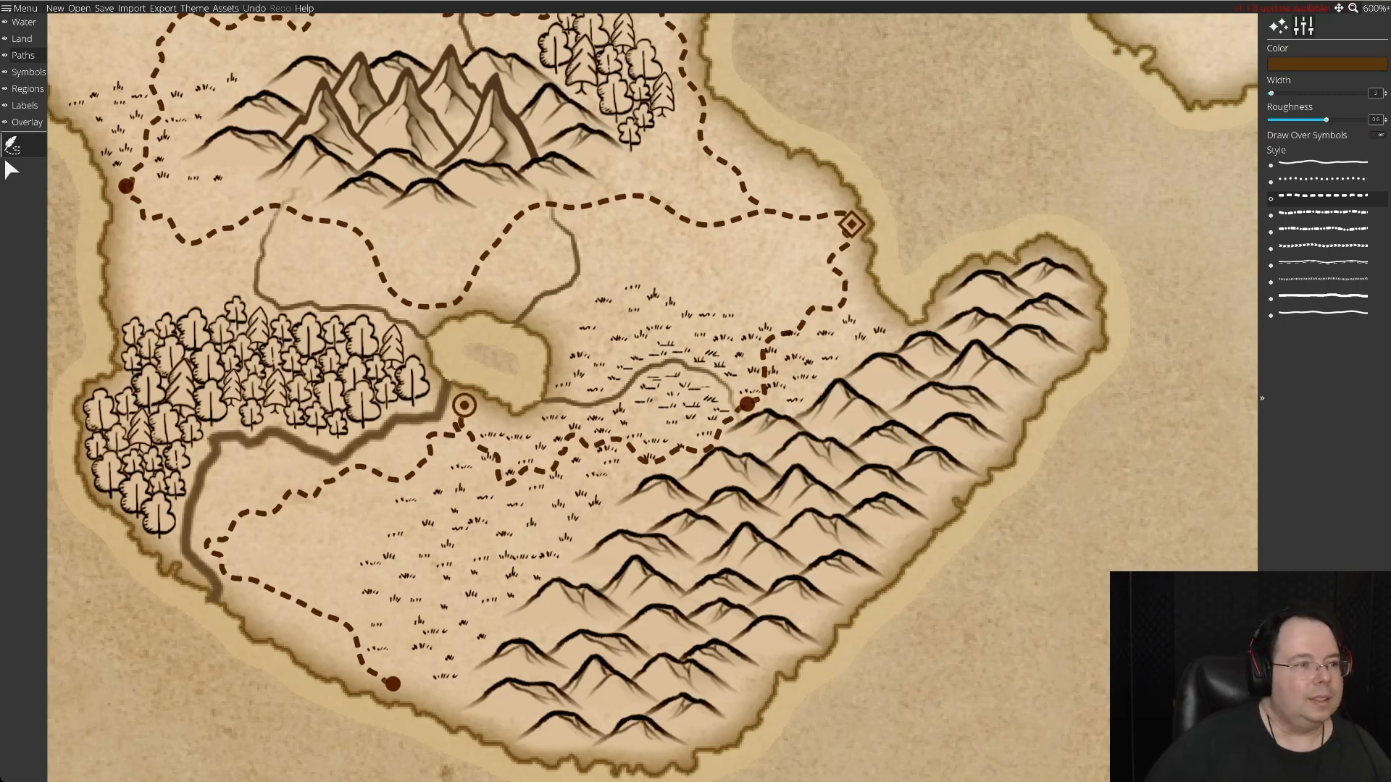
click(11, 169)
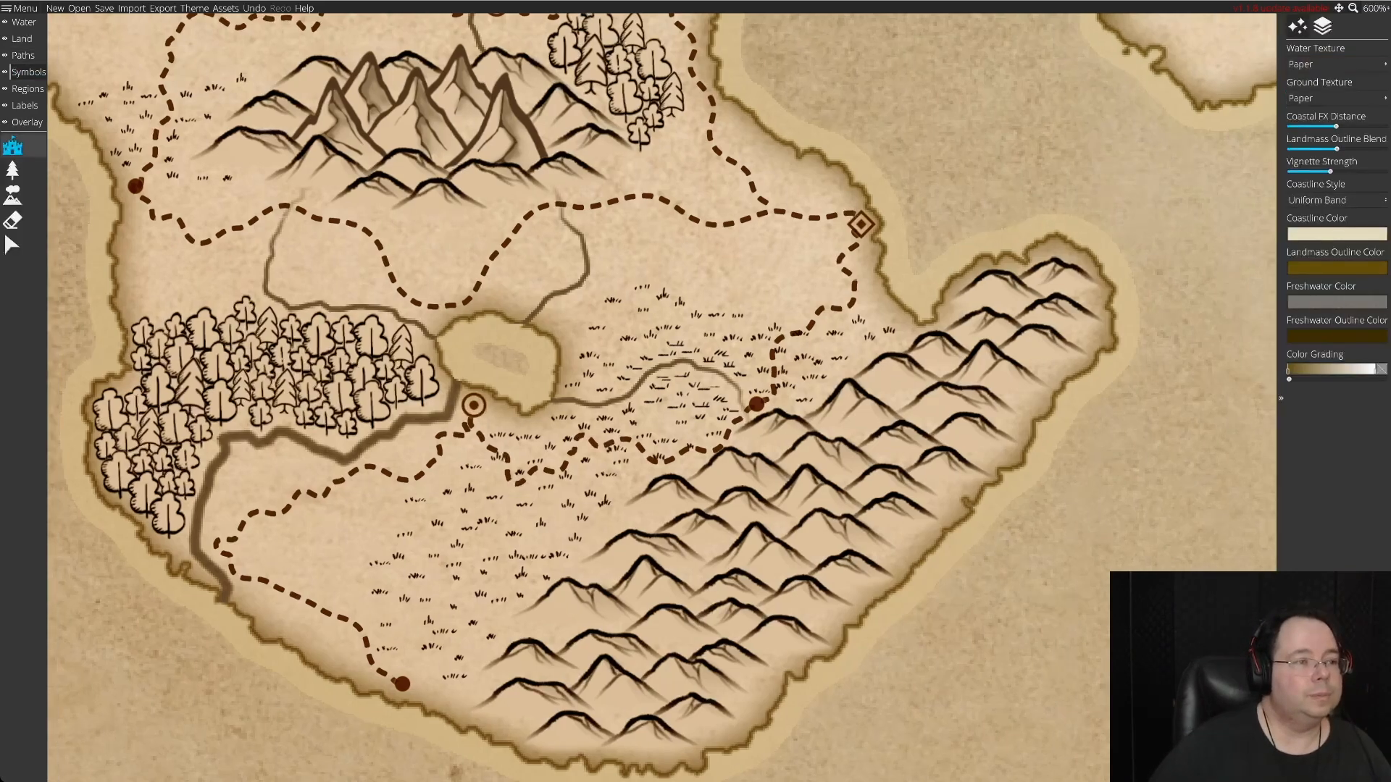
Reshape the dashed road from the lakeside ringed settlement to the southern coastal settlement by shifting its points into a more natural winding route.
click(12, 170)
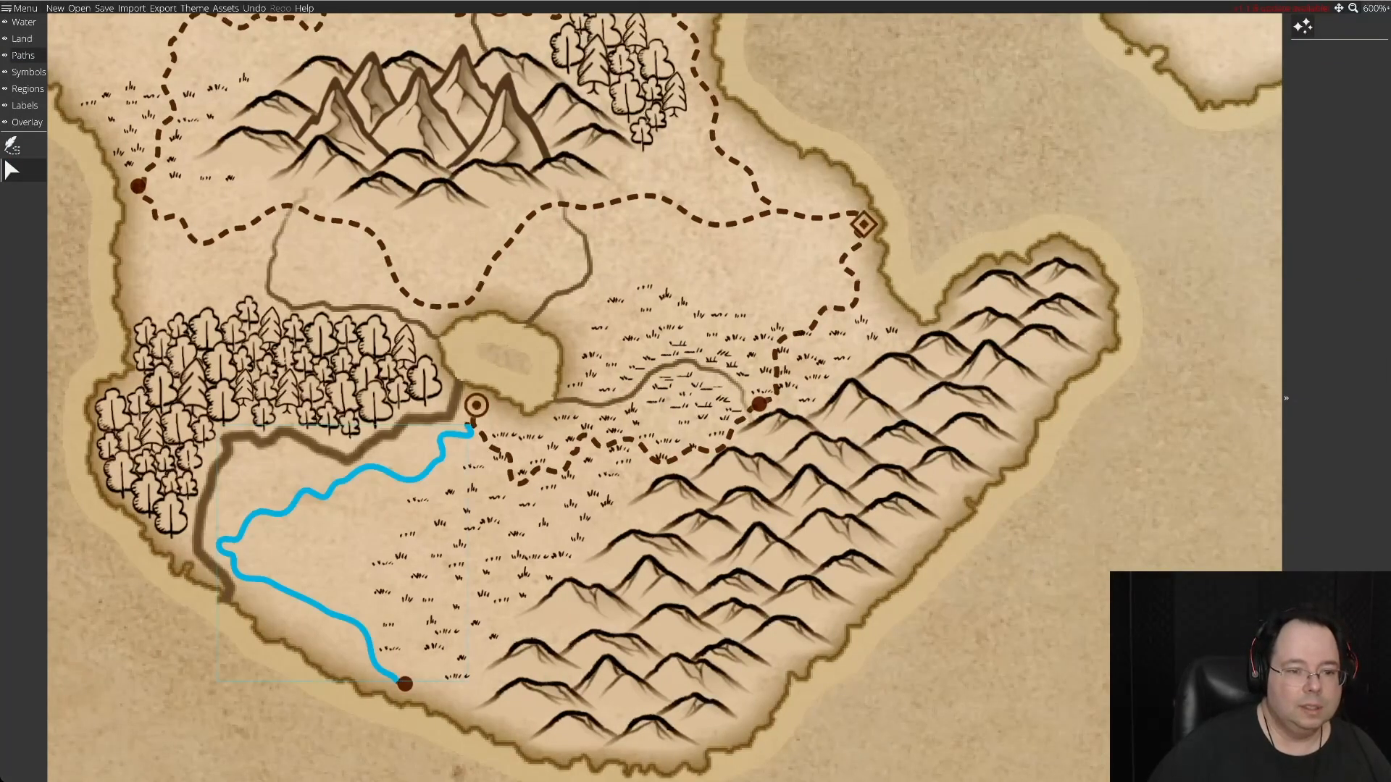
click(435, 463)
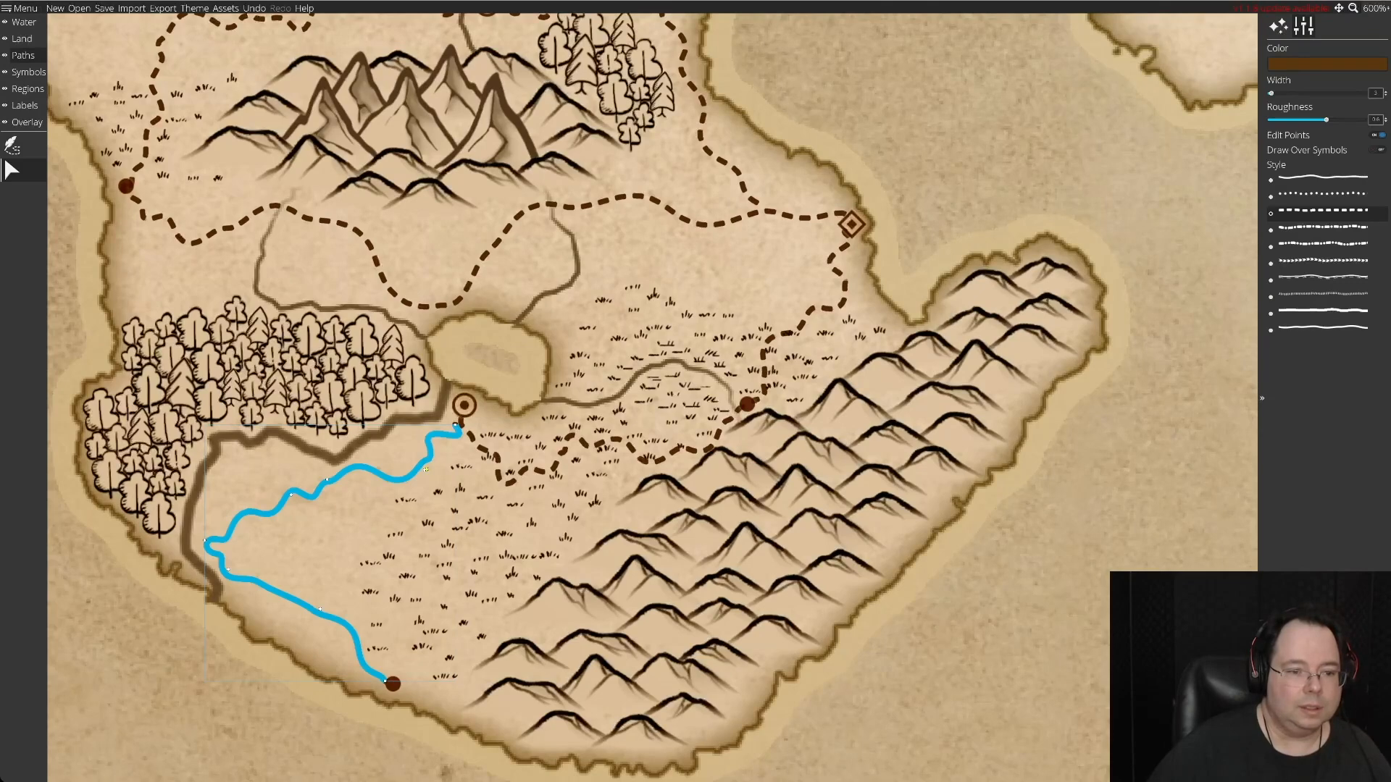
drag(422, 467, 394, 467)
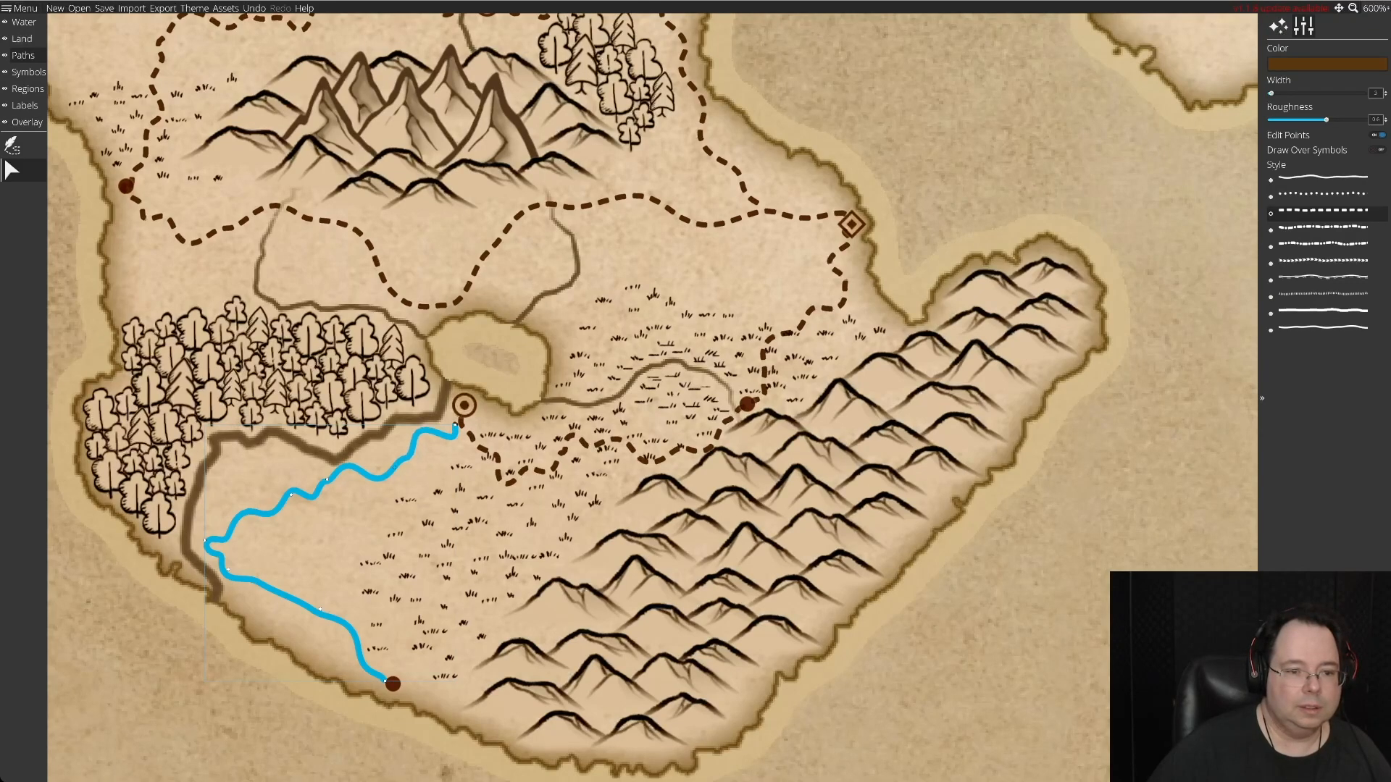
drag(455, 426, 461, 434)
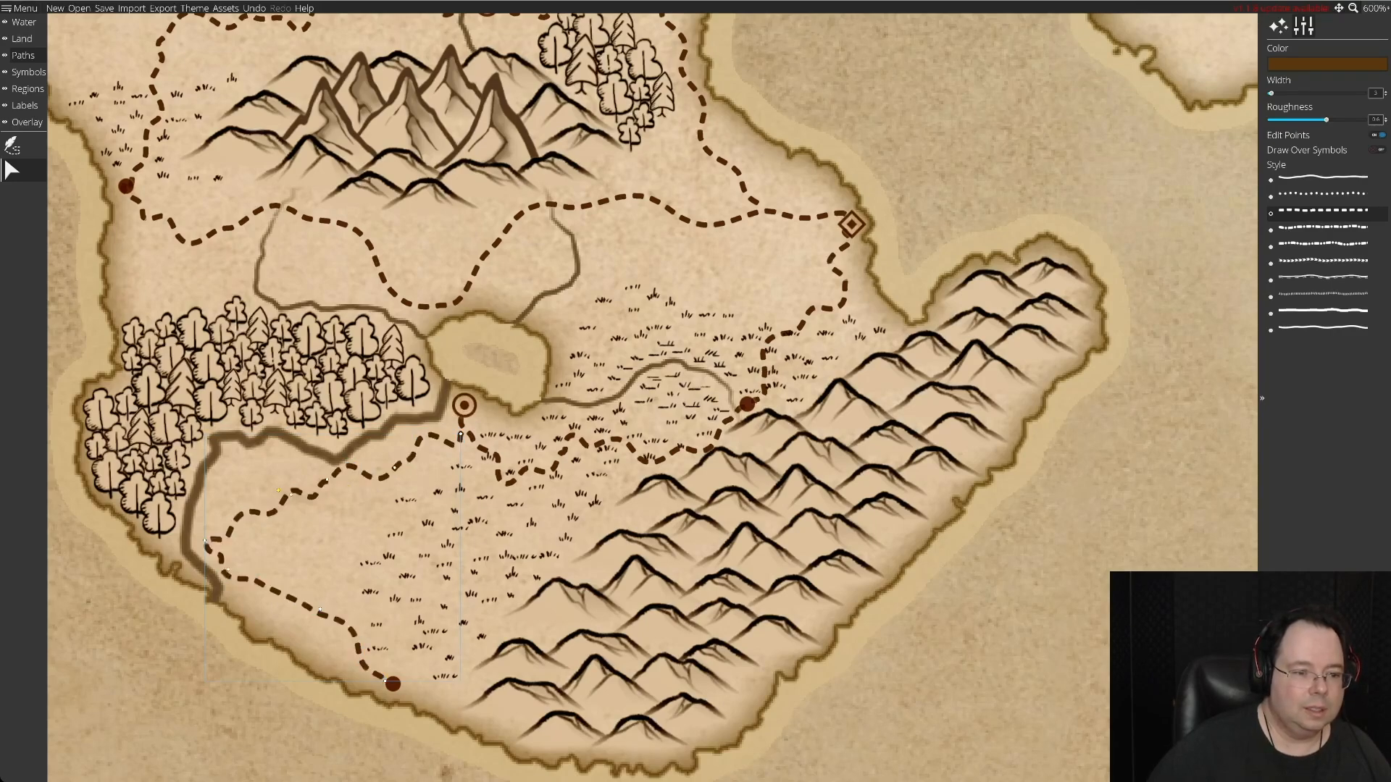
drag(291, 495, 331, 491)
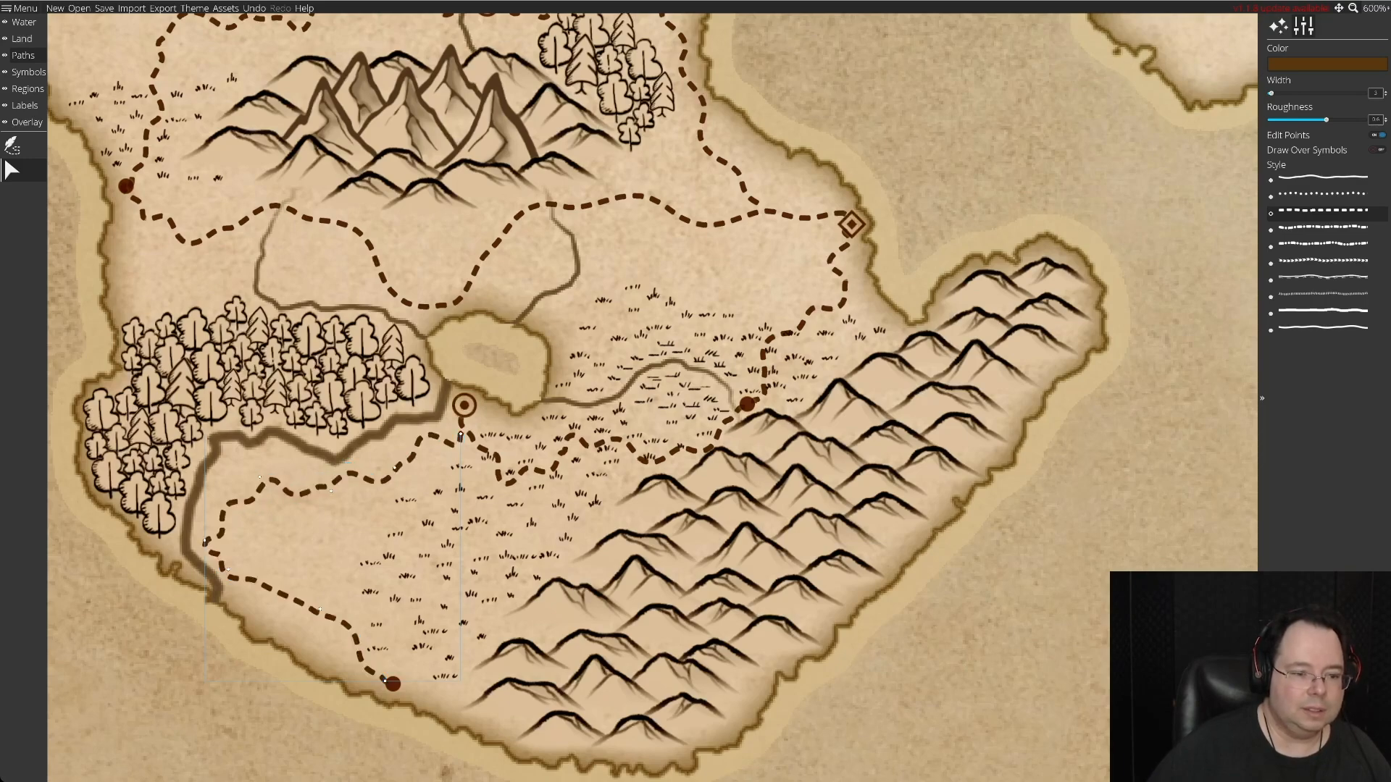
drag(228, 570, 269, 584)
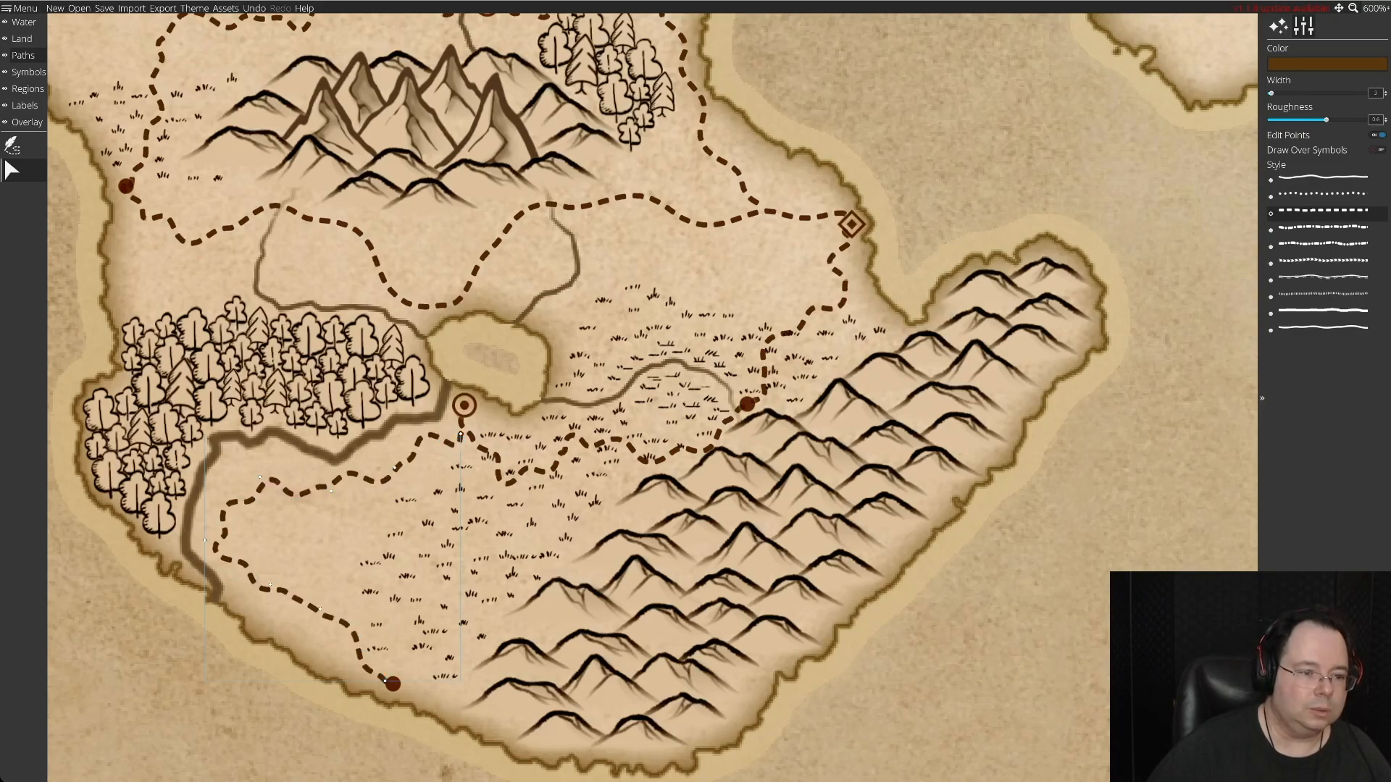
drag(259, 477, 235, 469)
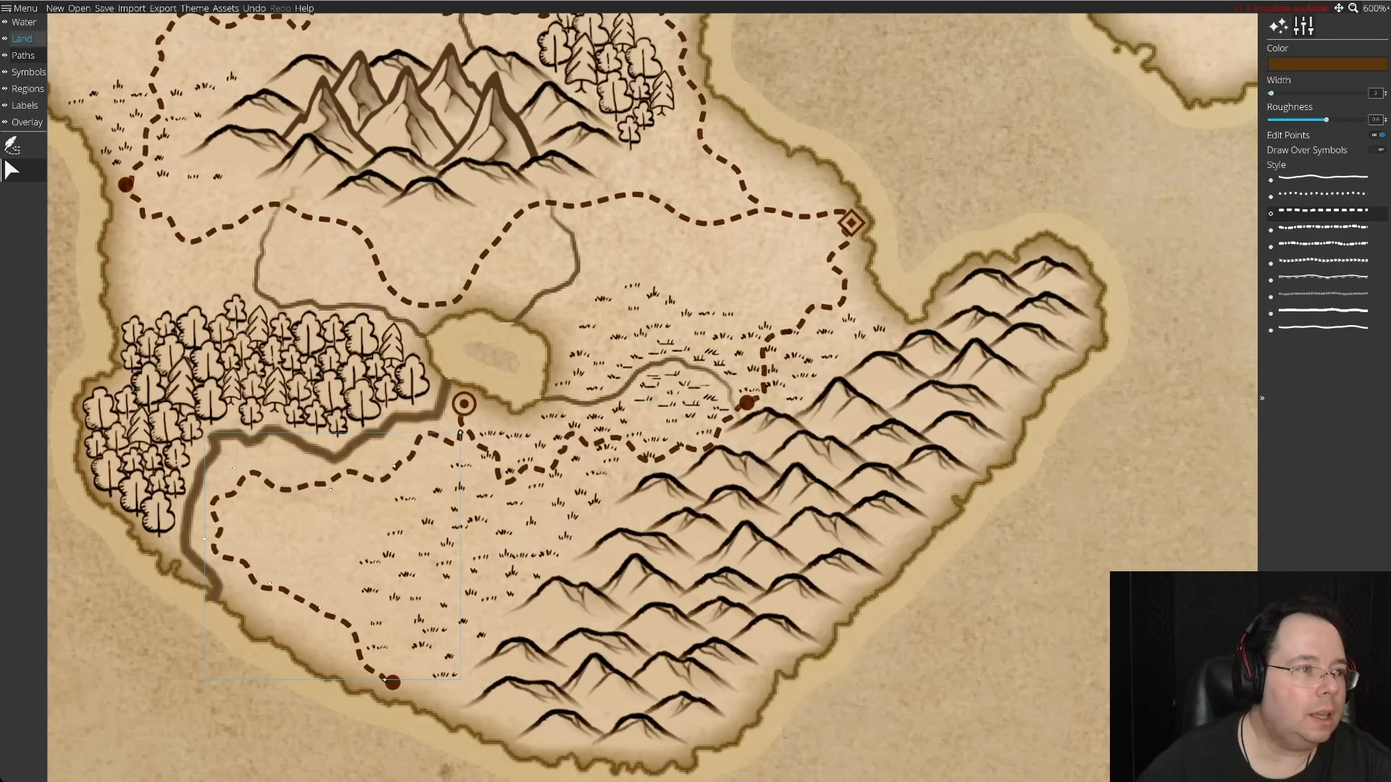
Clear the grass symbols off the dashed road between the lakeside settlement and the mountains by selecting, moving and deleting individual tufts.
click(21, 71)
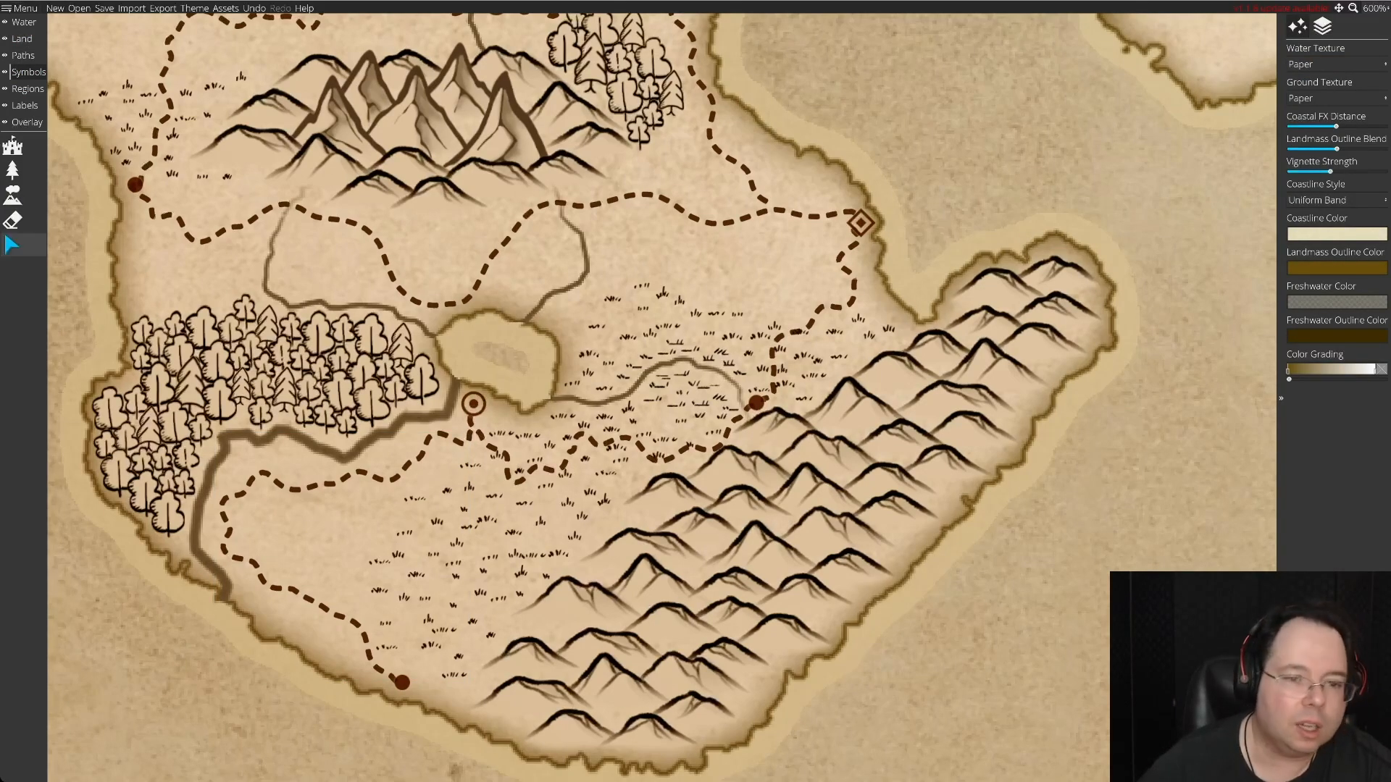
click(13, 245)
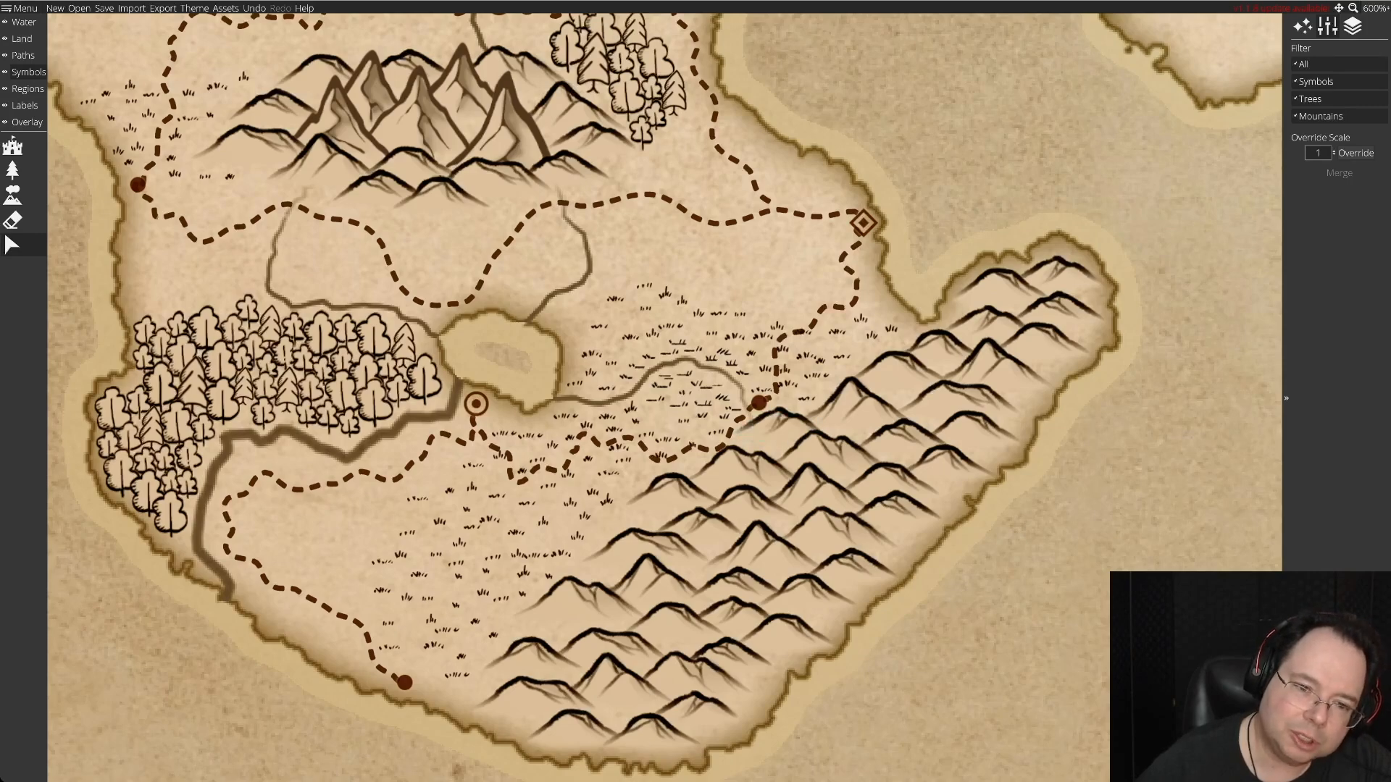
click(693, 439)
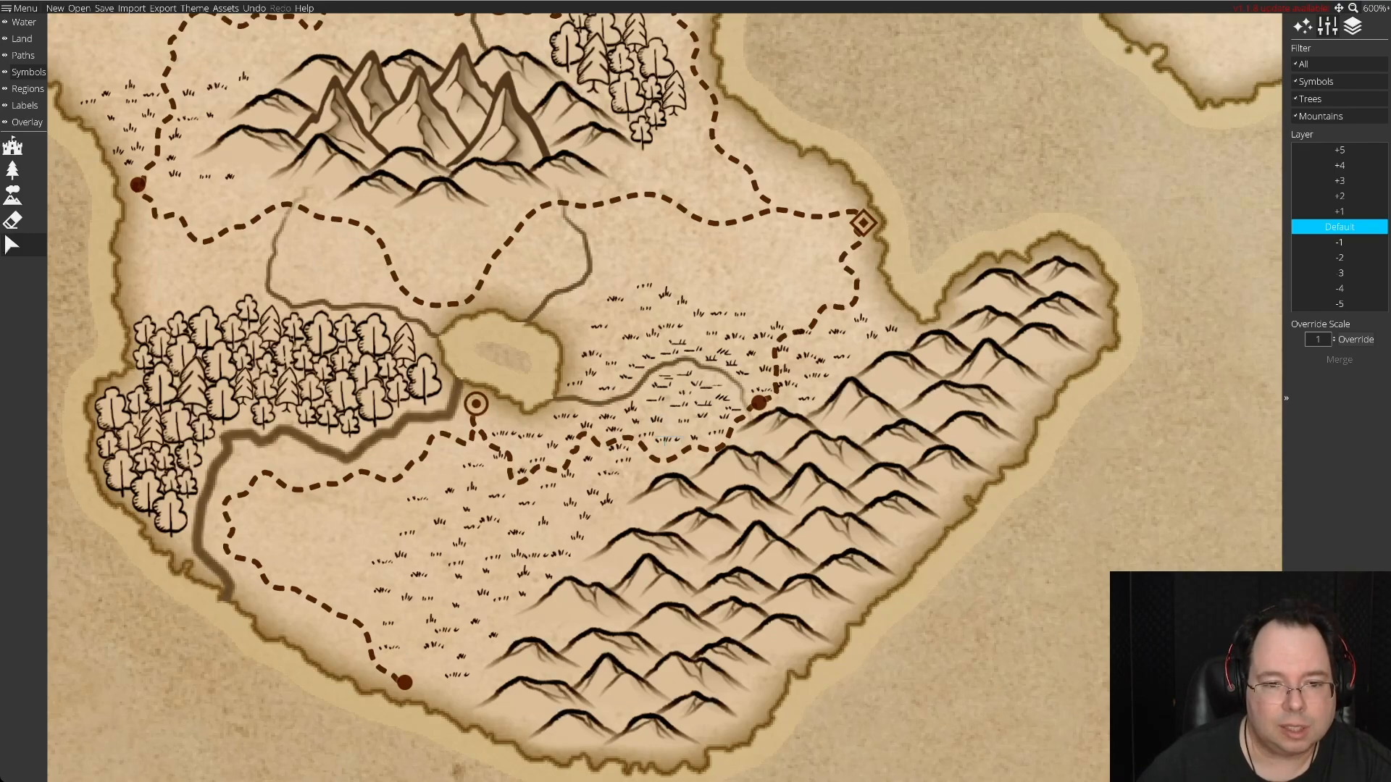
key(Delete)
key(ctrl+z)
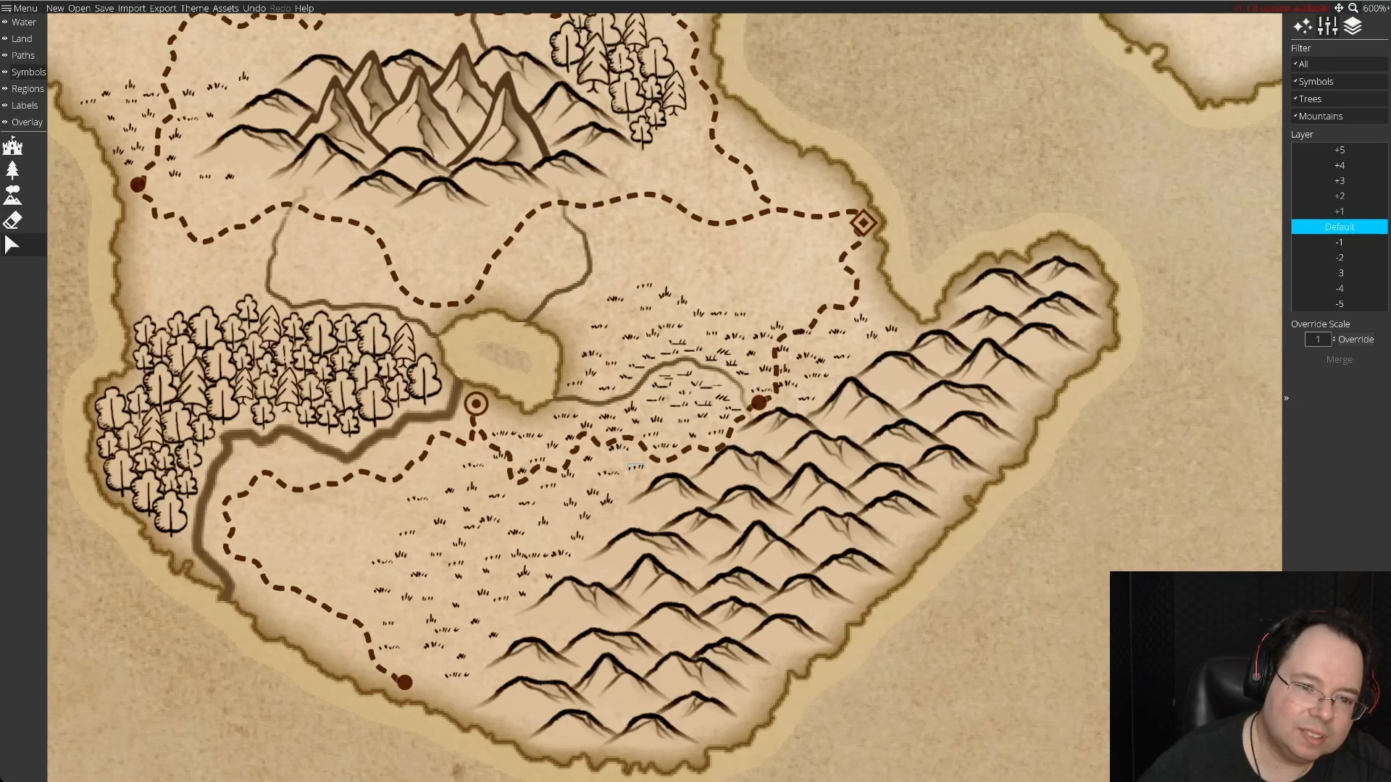
click(635, 467)
click(612, 449)
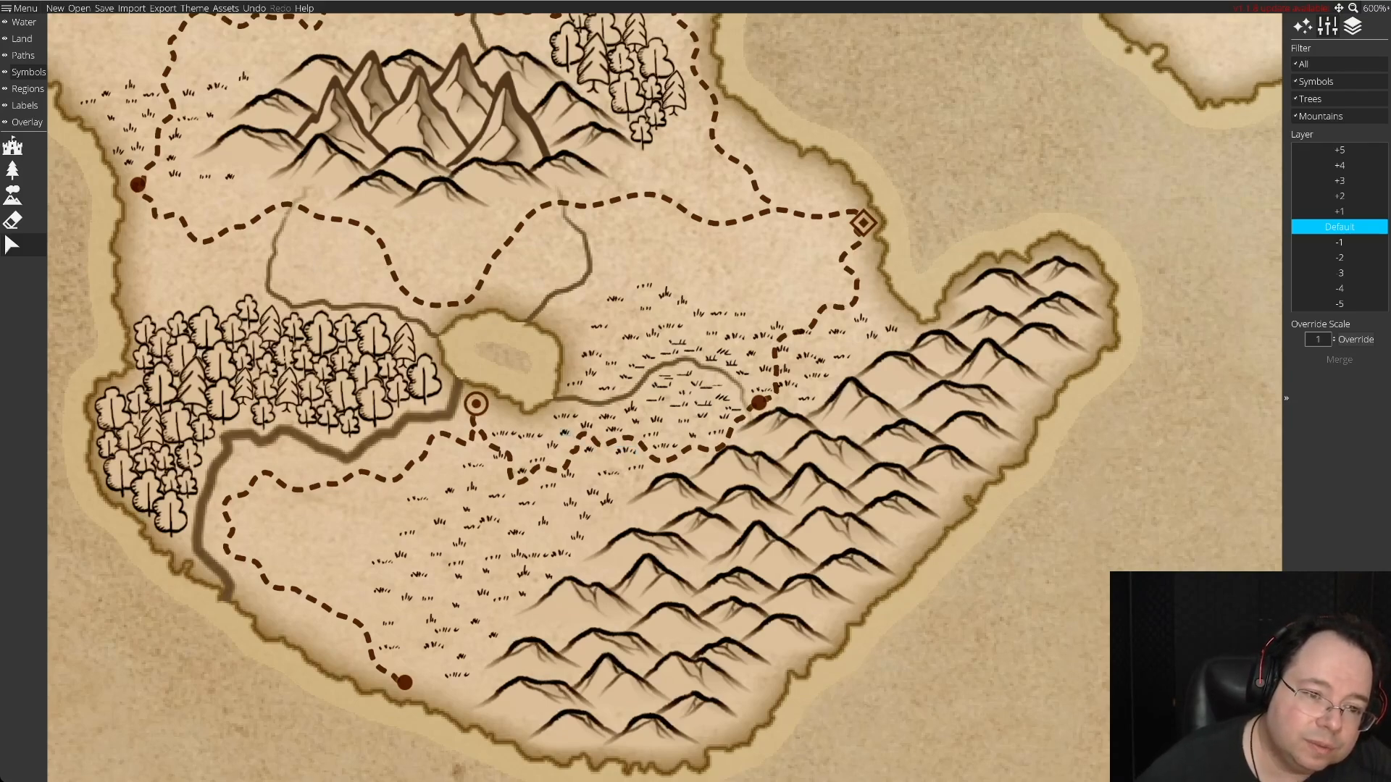
drag(531, 436, 532, 440)
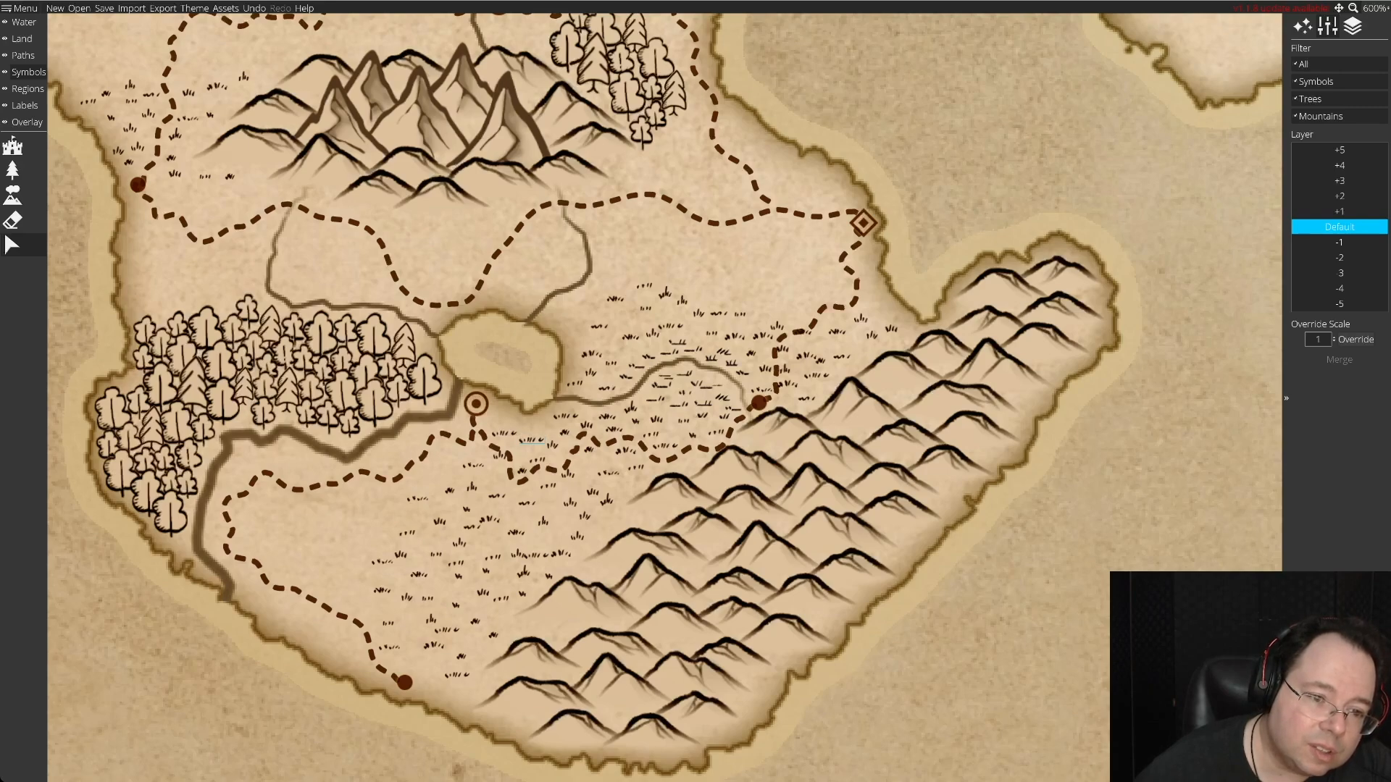
key(Delete)
click(498, 461)
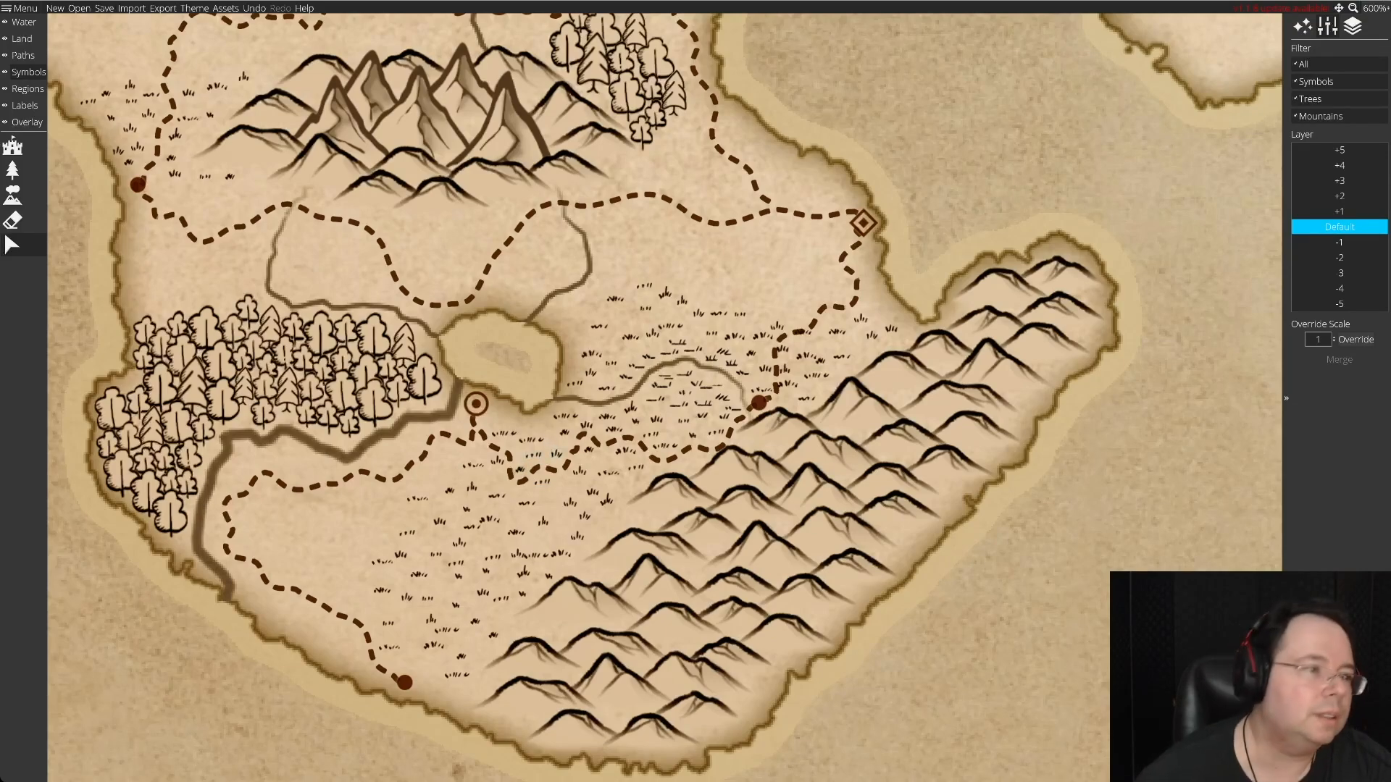
Add small grass tufts at the grassland's edge beside the southern mountains and adjust the positions of nearby tufts.
click(13, 170)
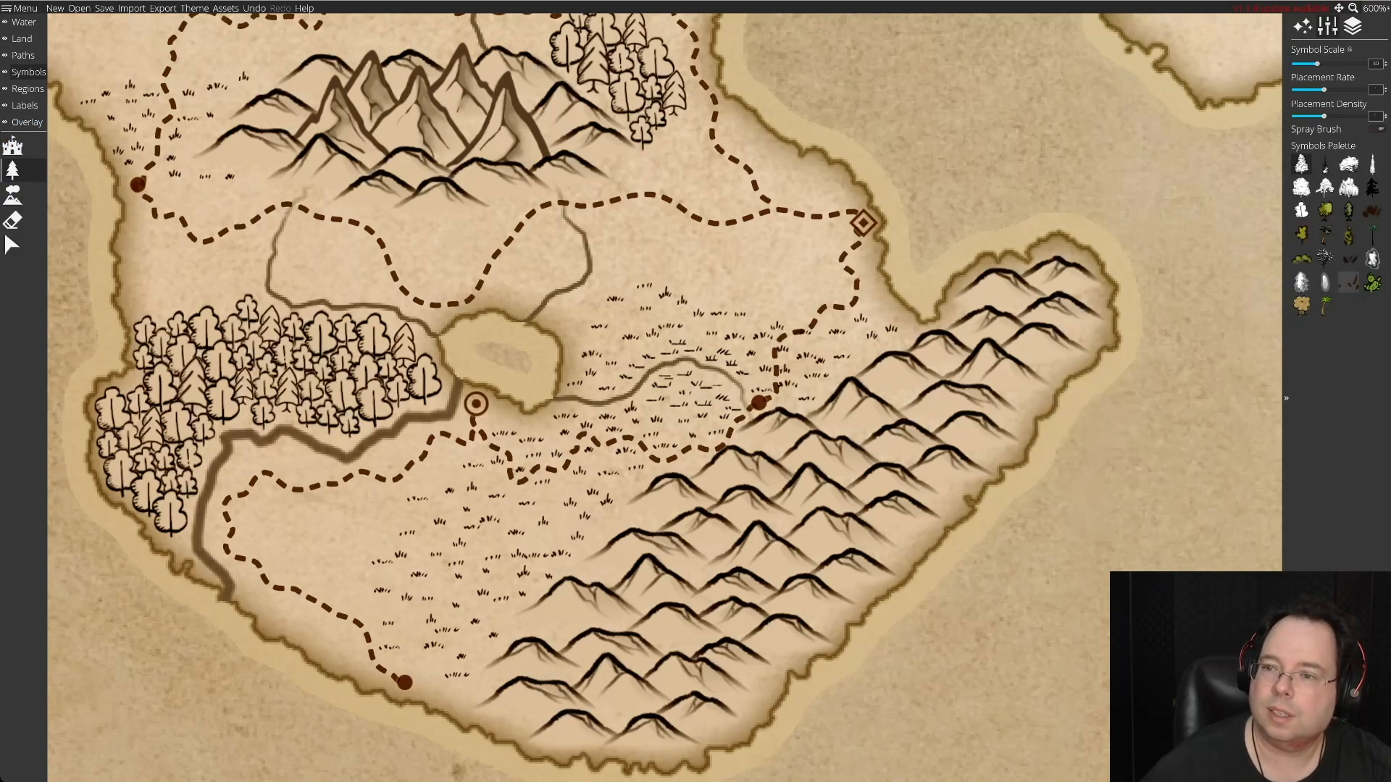
click(1371, 210)
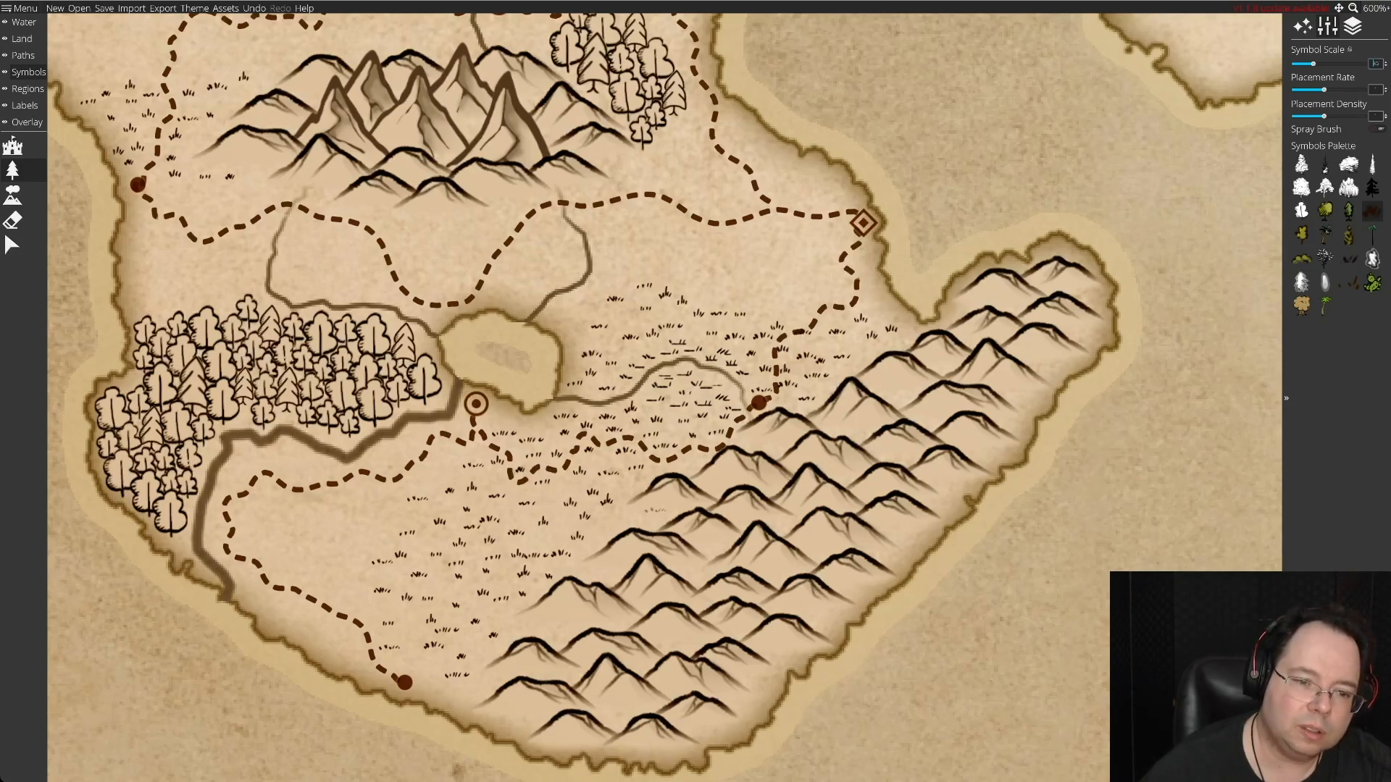
click(612, 522)
click(566, 493)
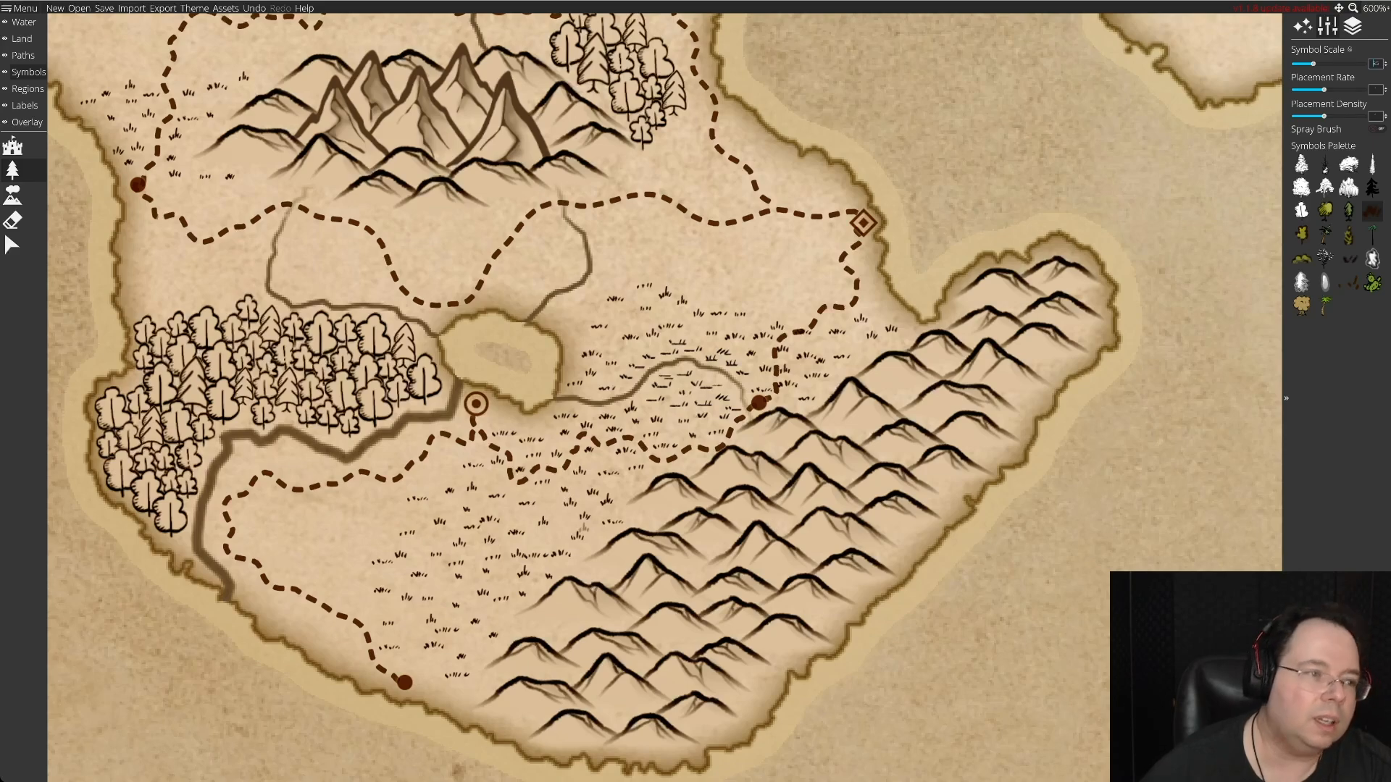
click(13, 245)
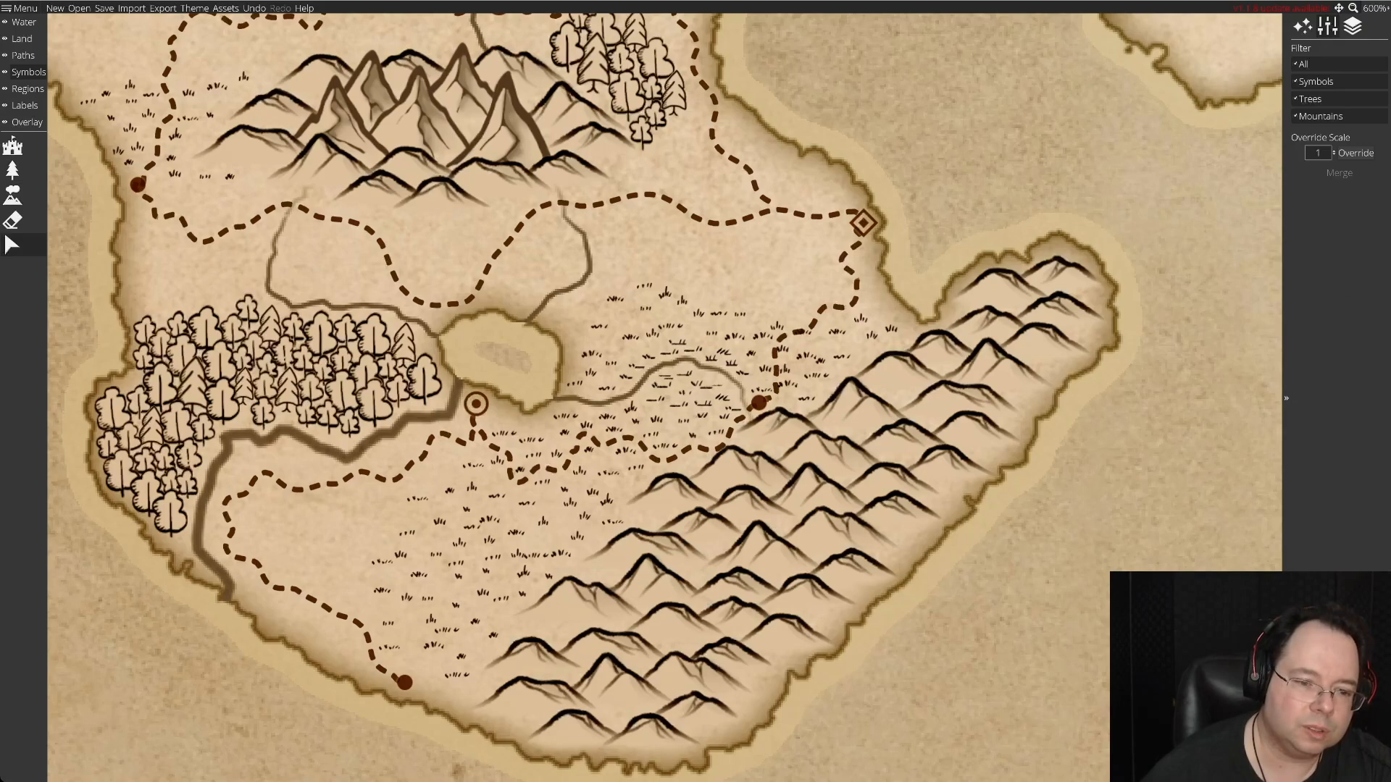
drag(561, 553, 555, 542)
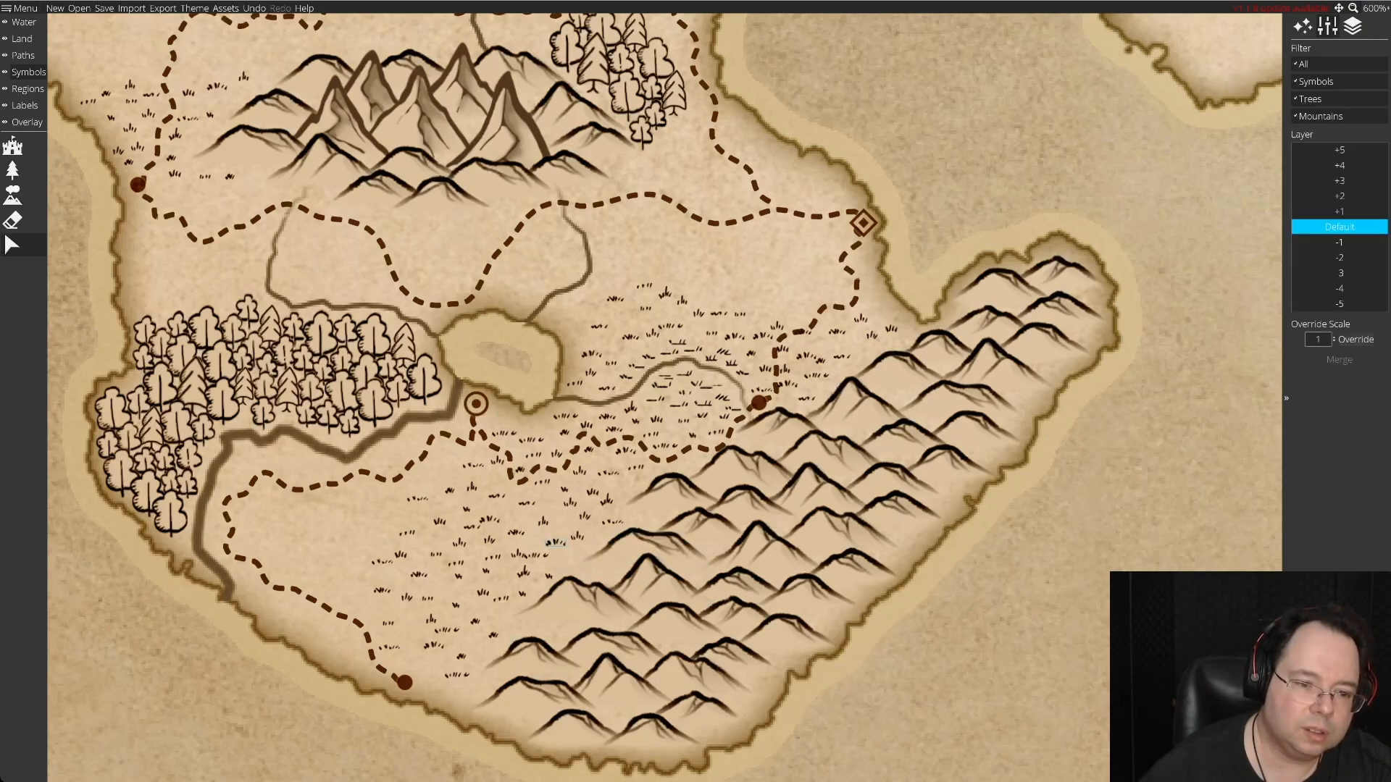
drag(537, 556, 546, 558)
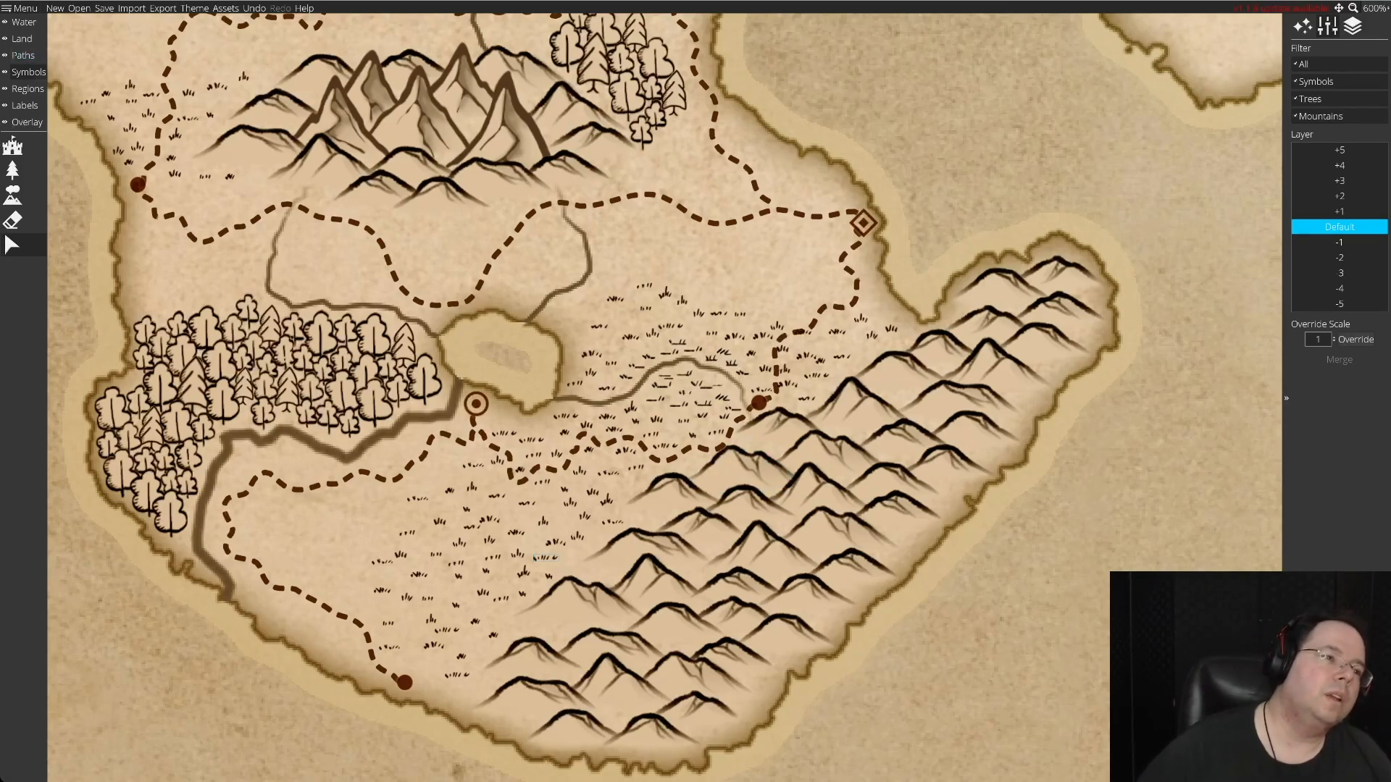
Slightly raise the settlement symbol's scale and place a solid-dot settlement on the road bend between the star capital and the northern lake's ringed settlement.
click(28, 72)
click(12, 146)
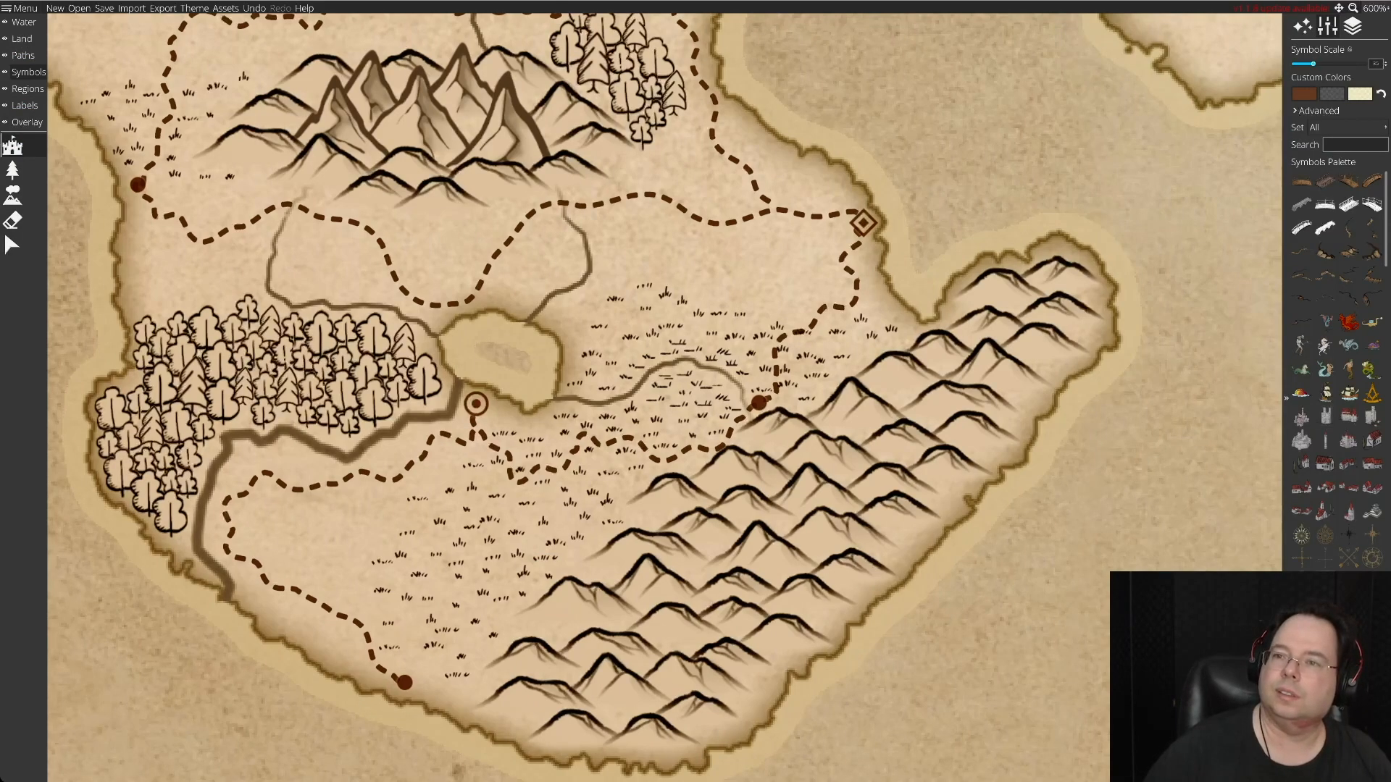
click(1385, 62)
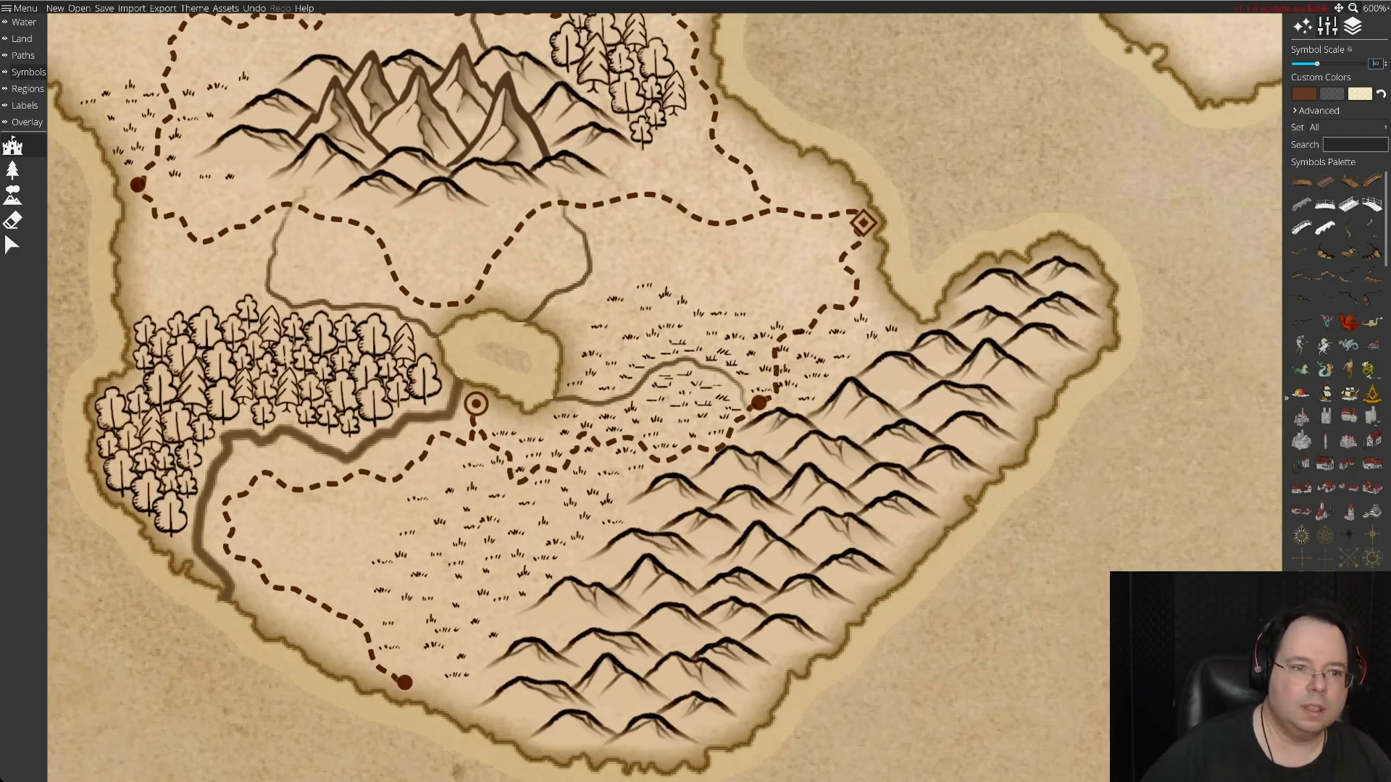
key(Up)
key(Up)
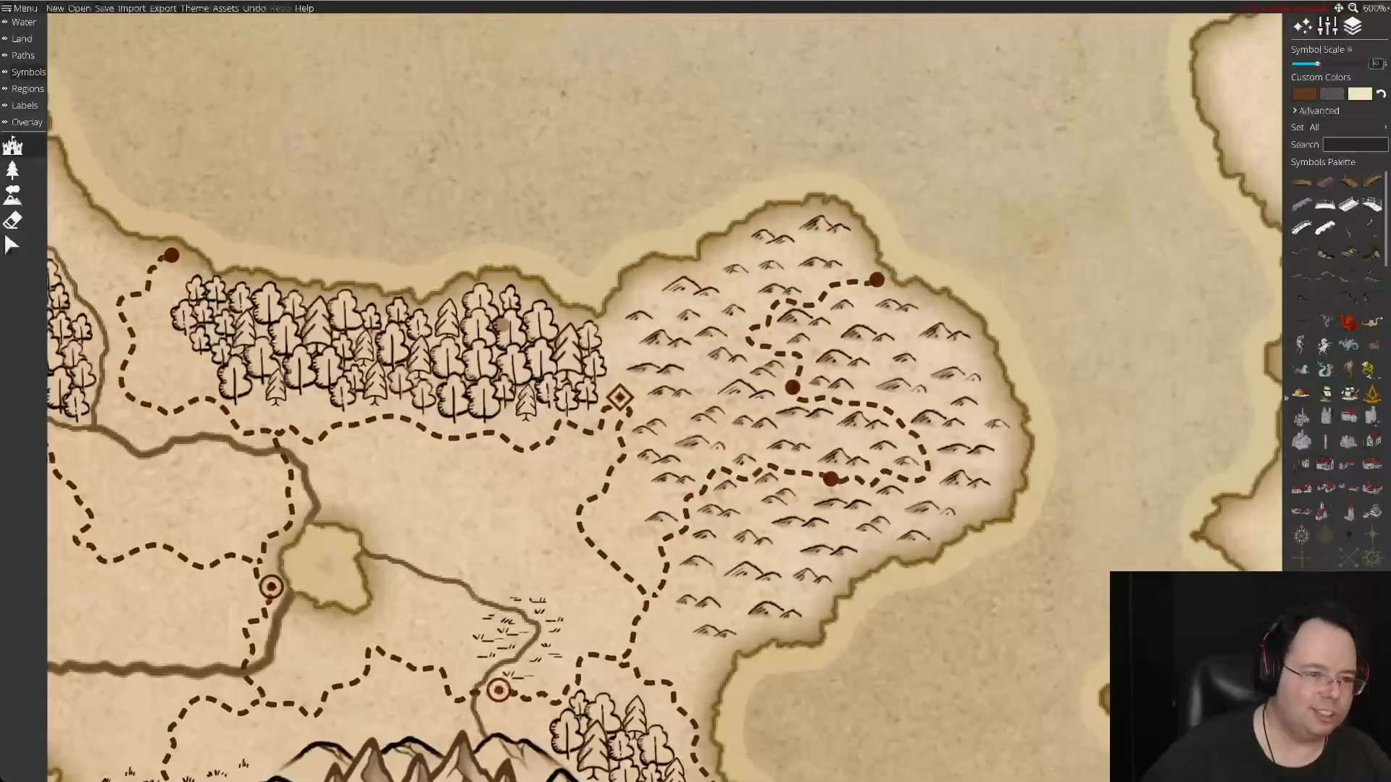
key(Left)
key(Left)
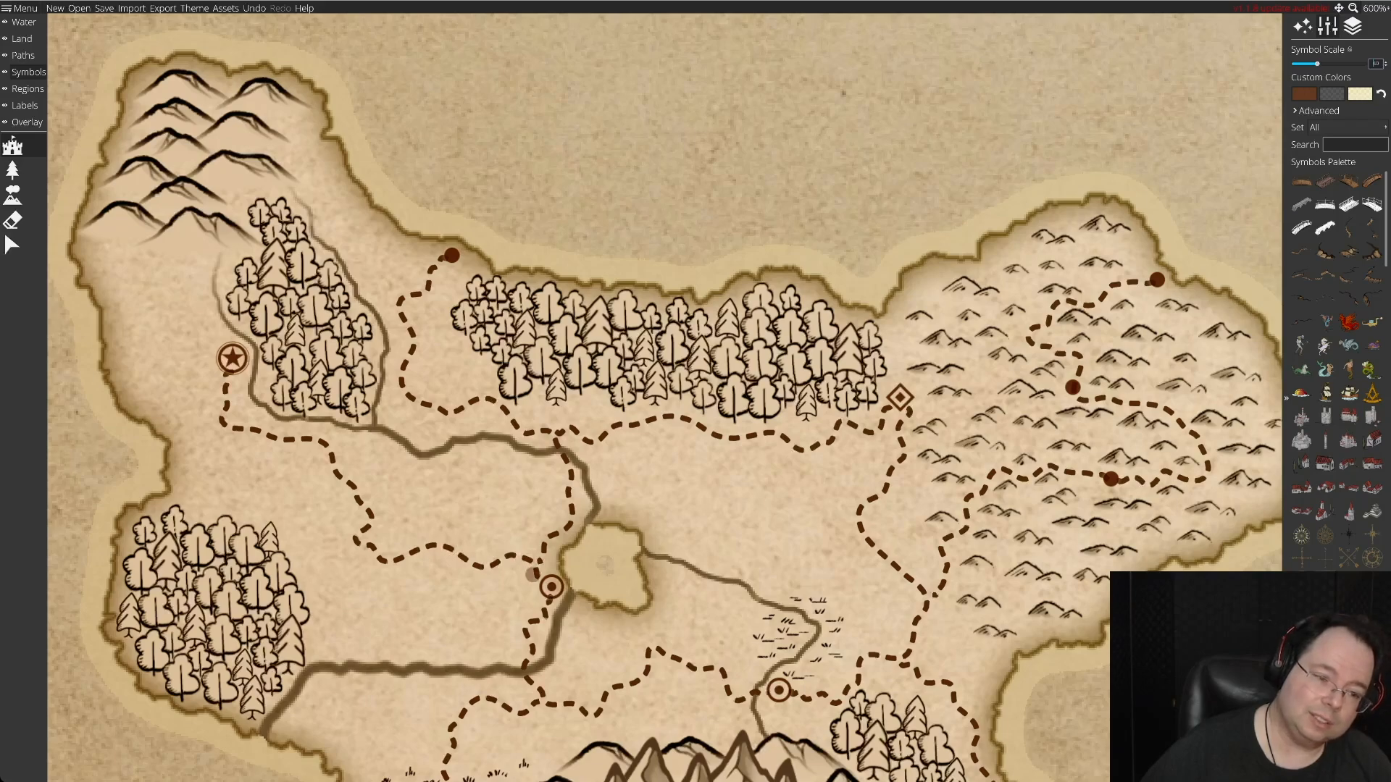
click(381, 560)
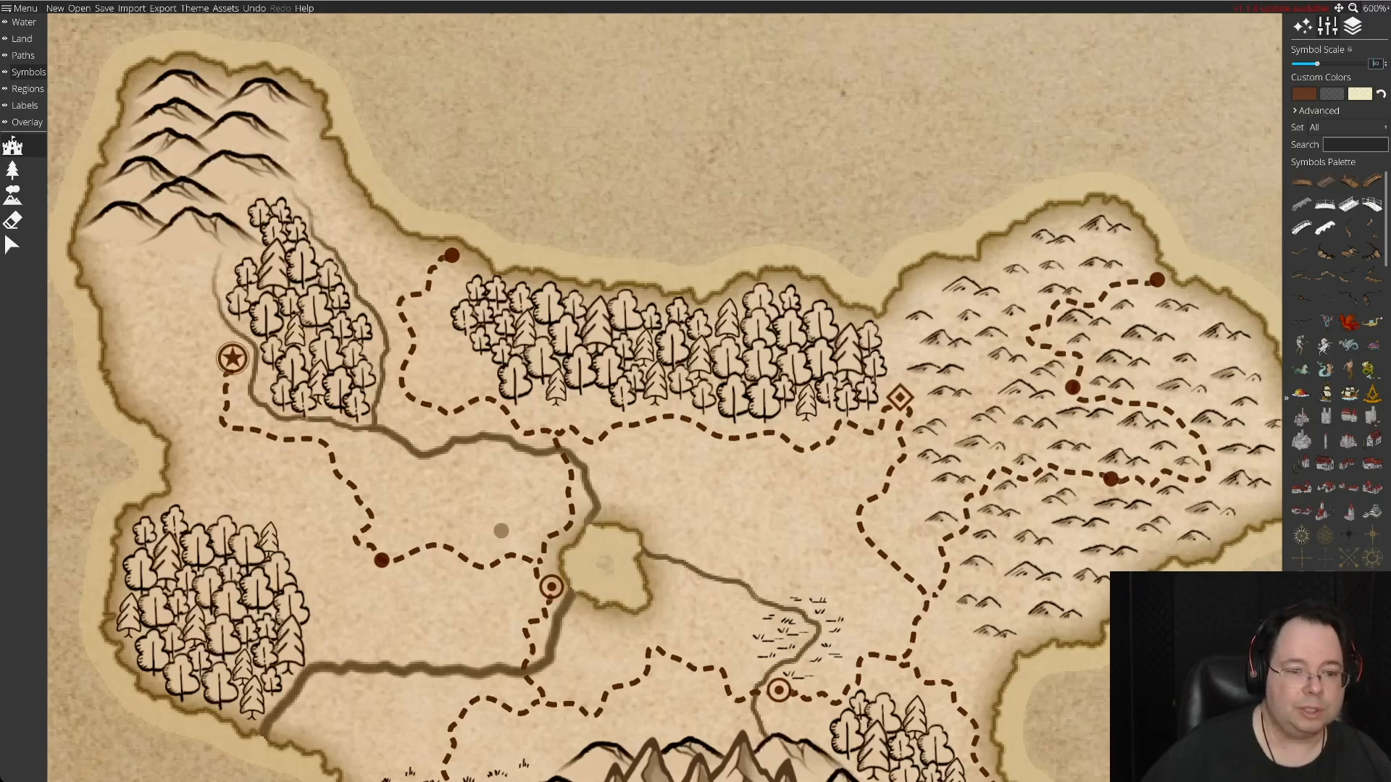
Place solid-dot settlements at the river crossing junction north of the northern lake and at the road junction southwest of the northeastern hills.
key(Right)
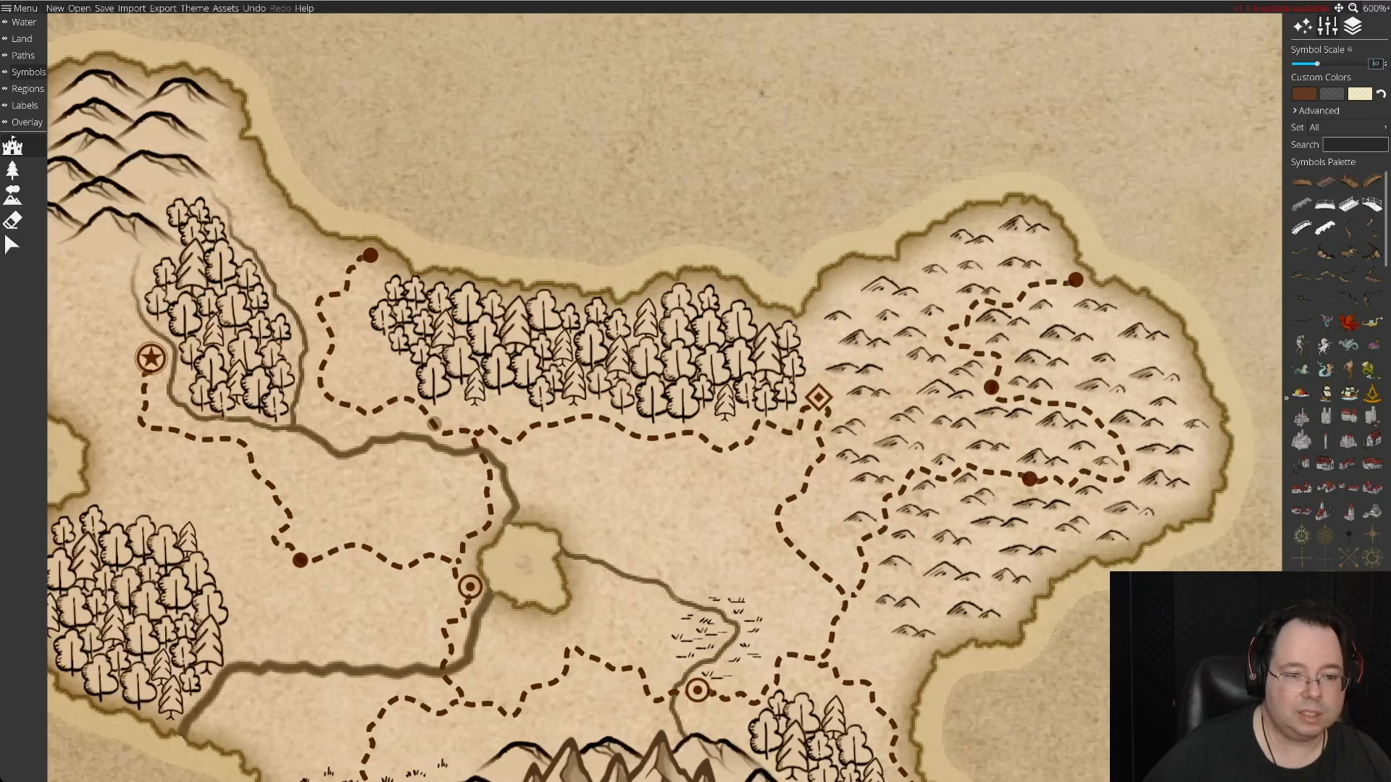
click(478, 430)
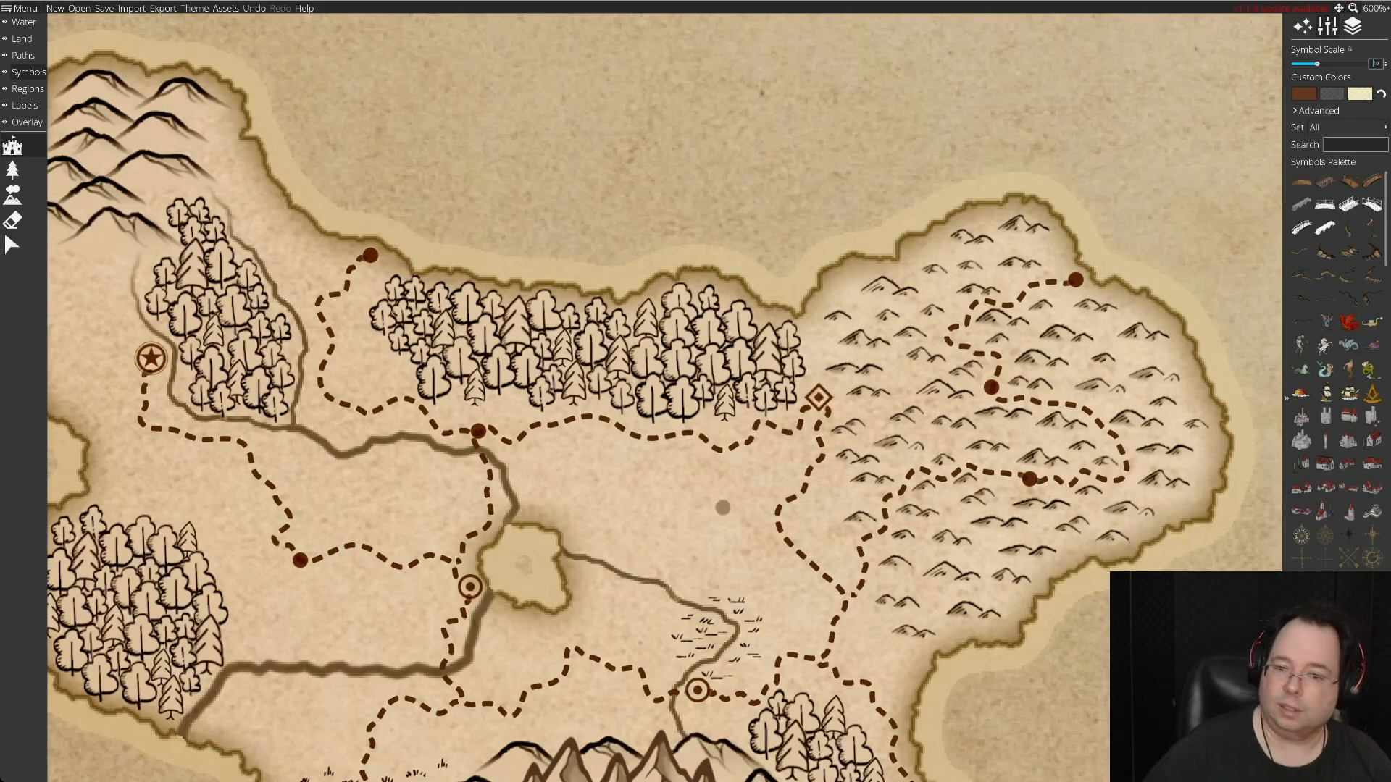
key(Down)
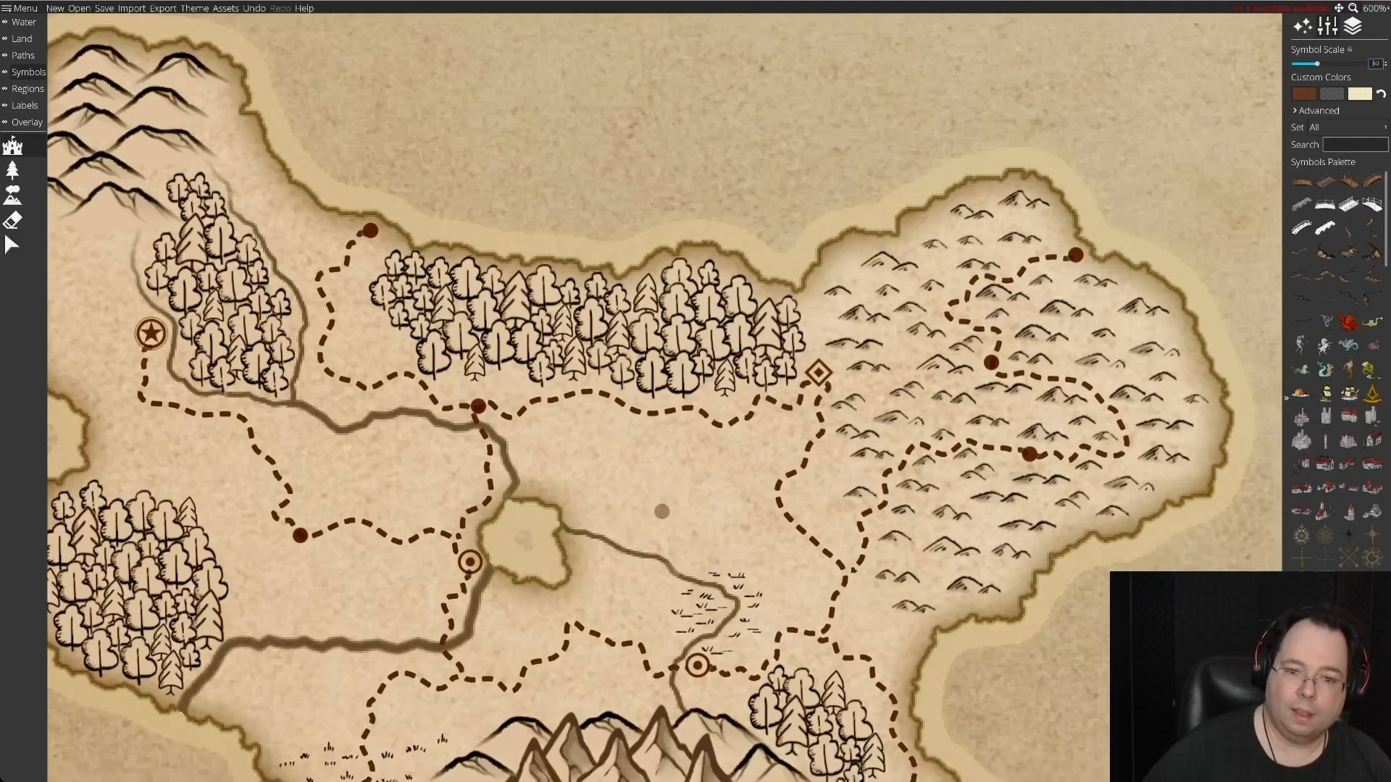
key(Right)
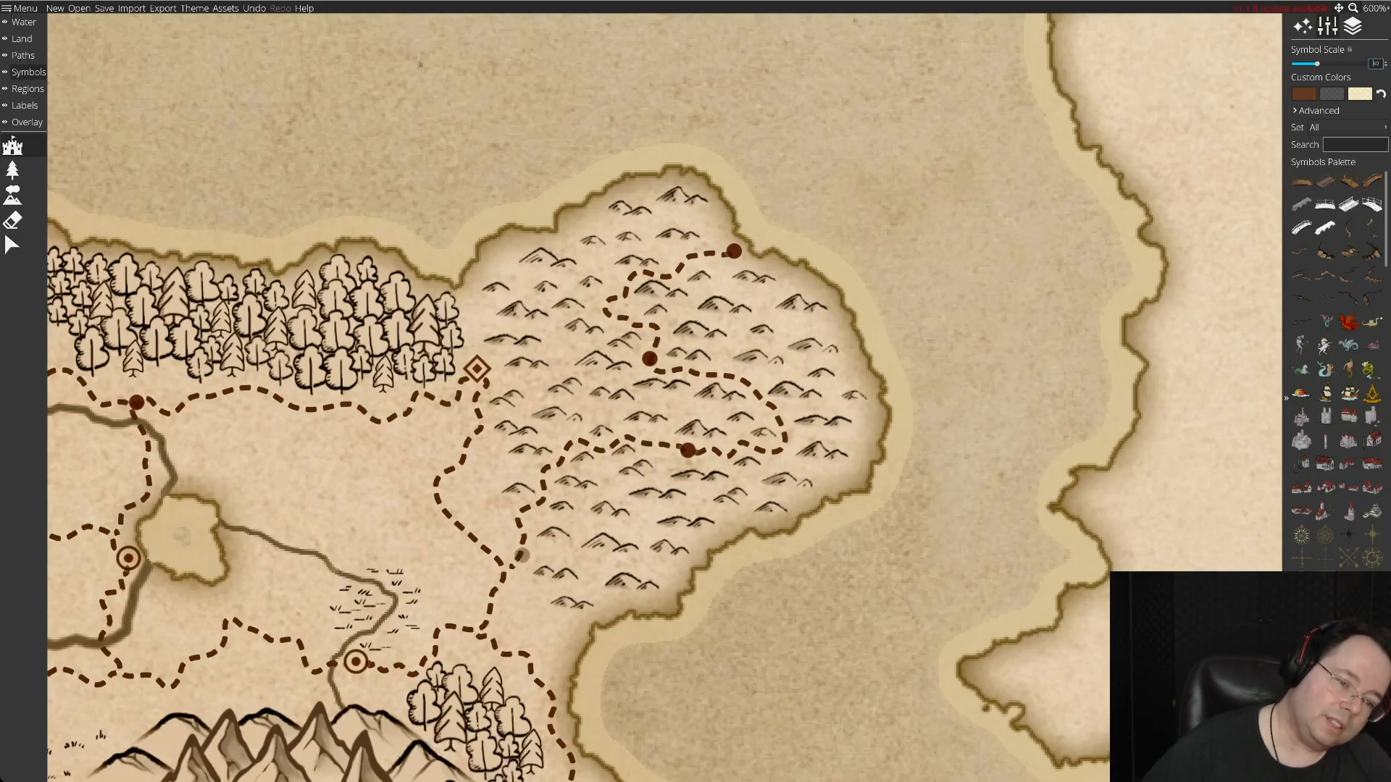
drag(512, 568, 510, 569)
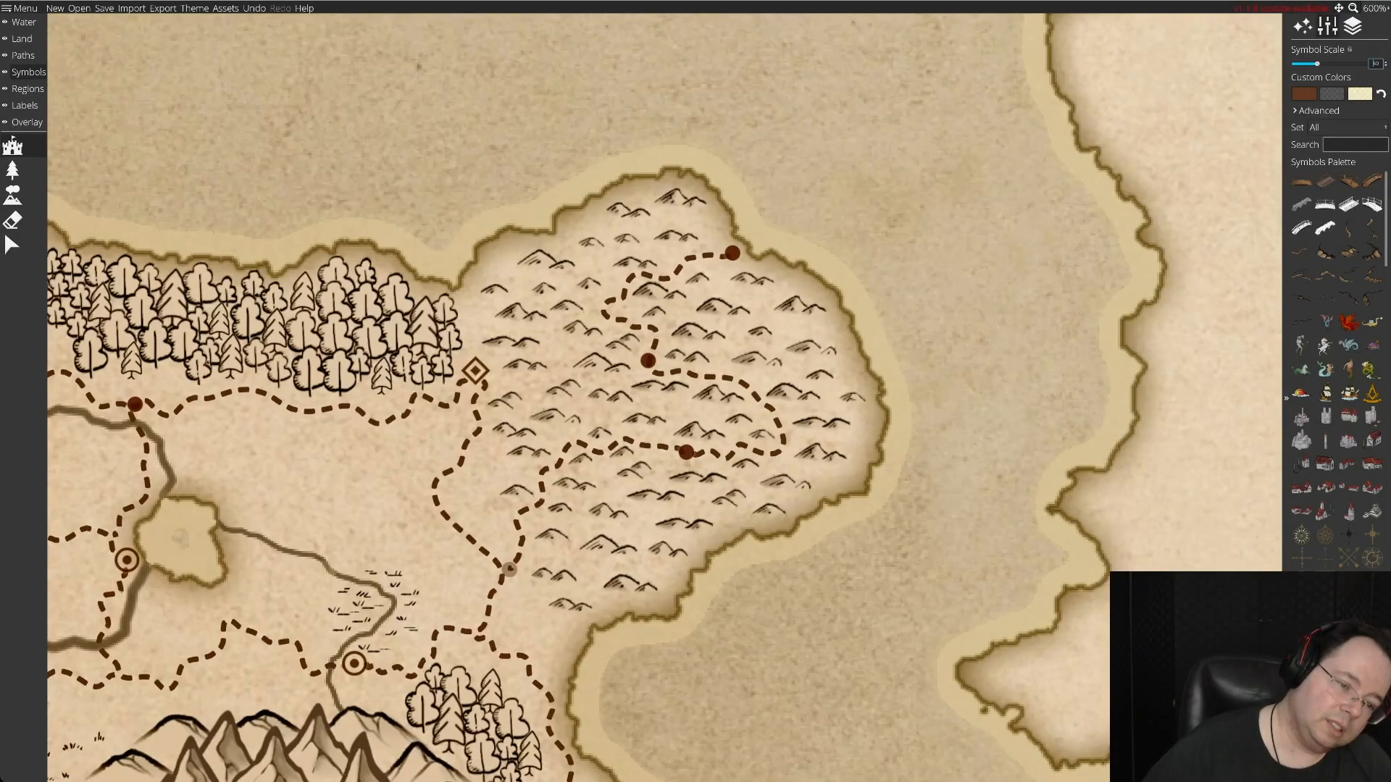
click(509, 570)
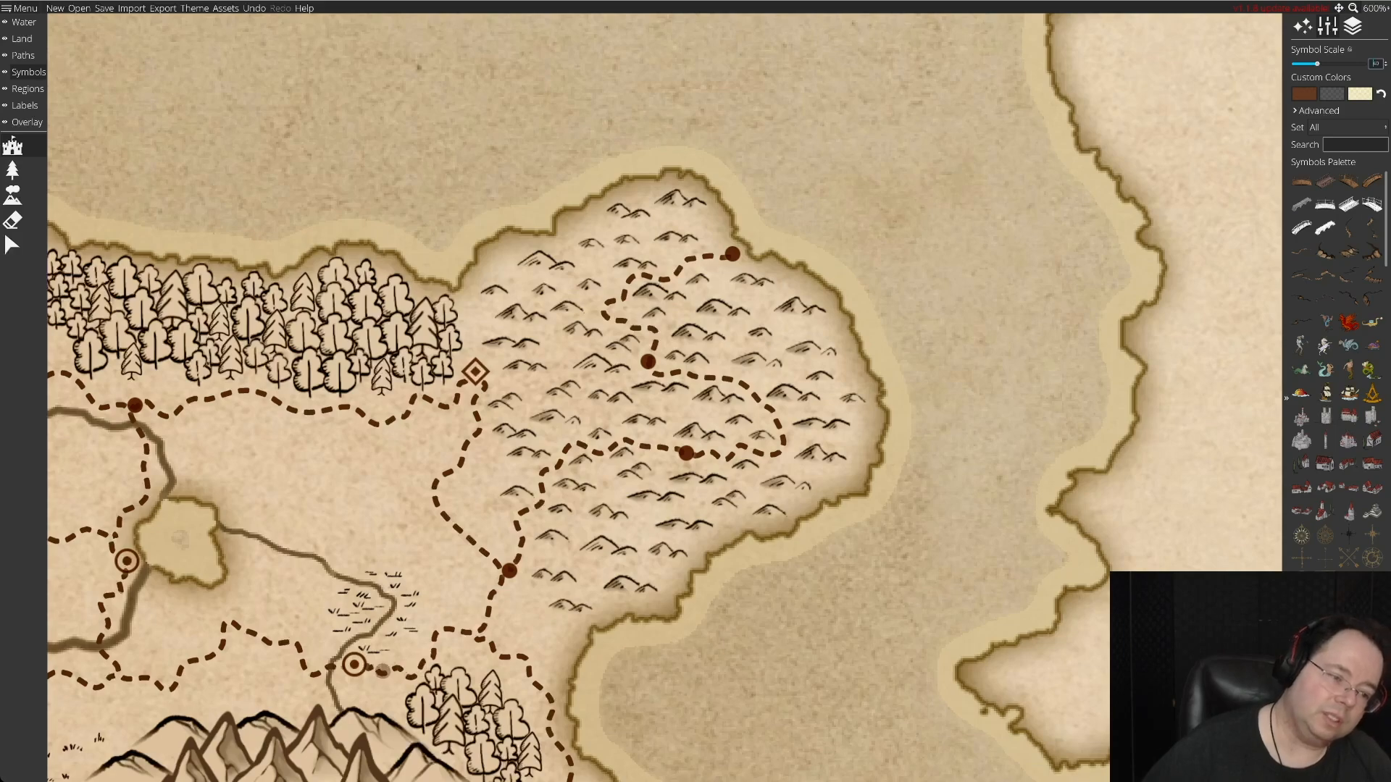
Place a solid-dot settlement at the road junction south of the river, northwest of the central mountains.
key(Left)
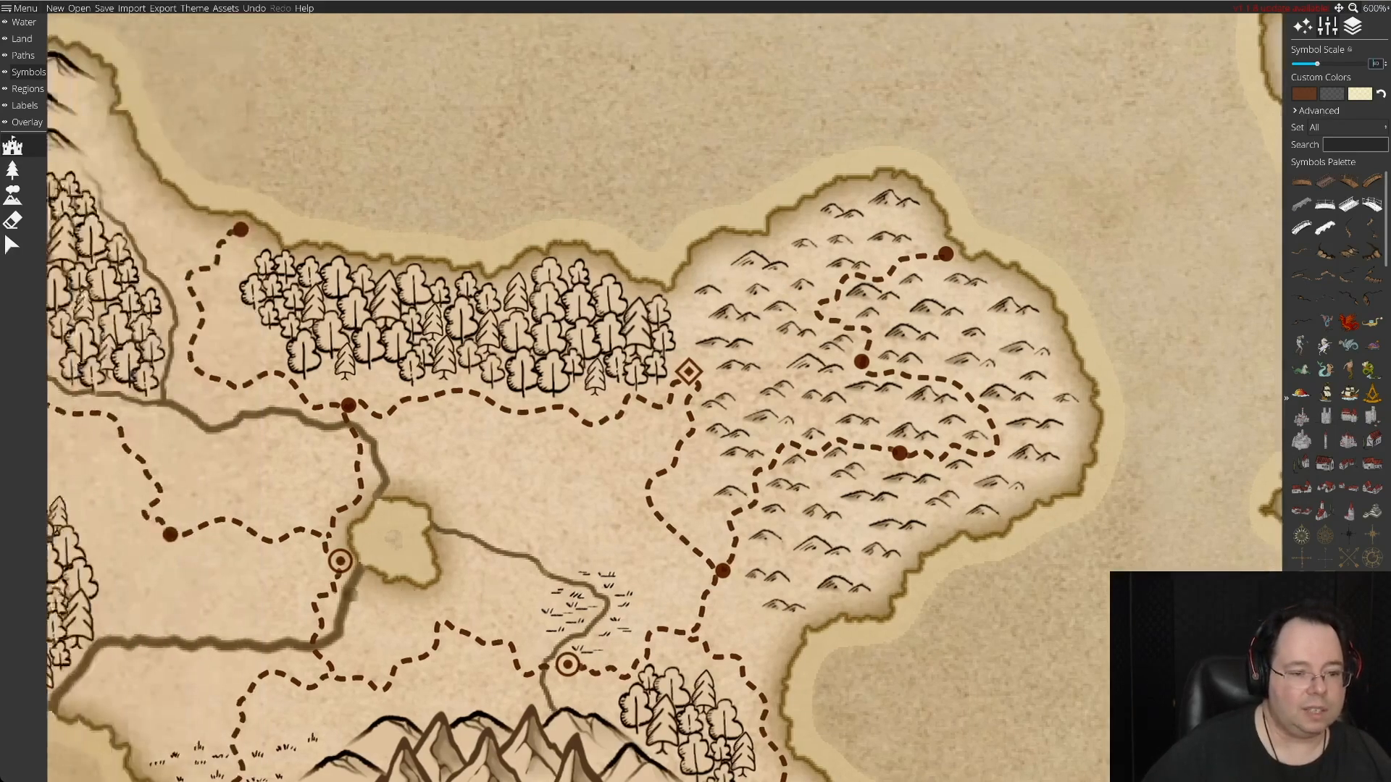
key(Down)
key(Up)
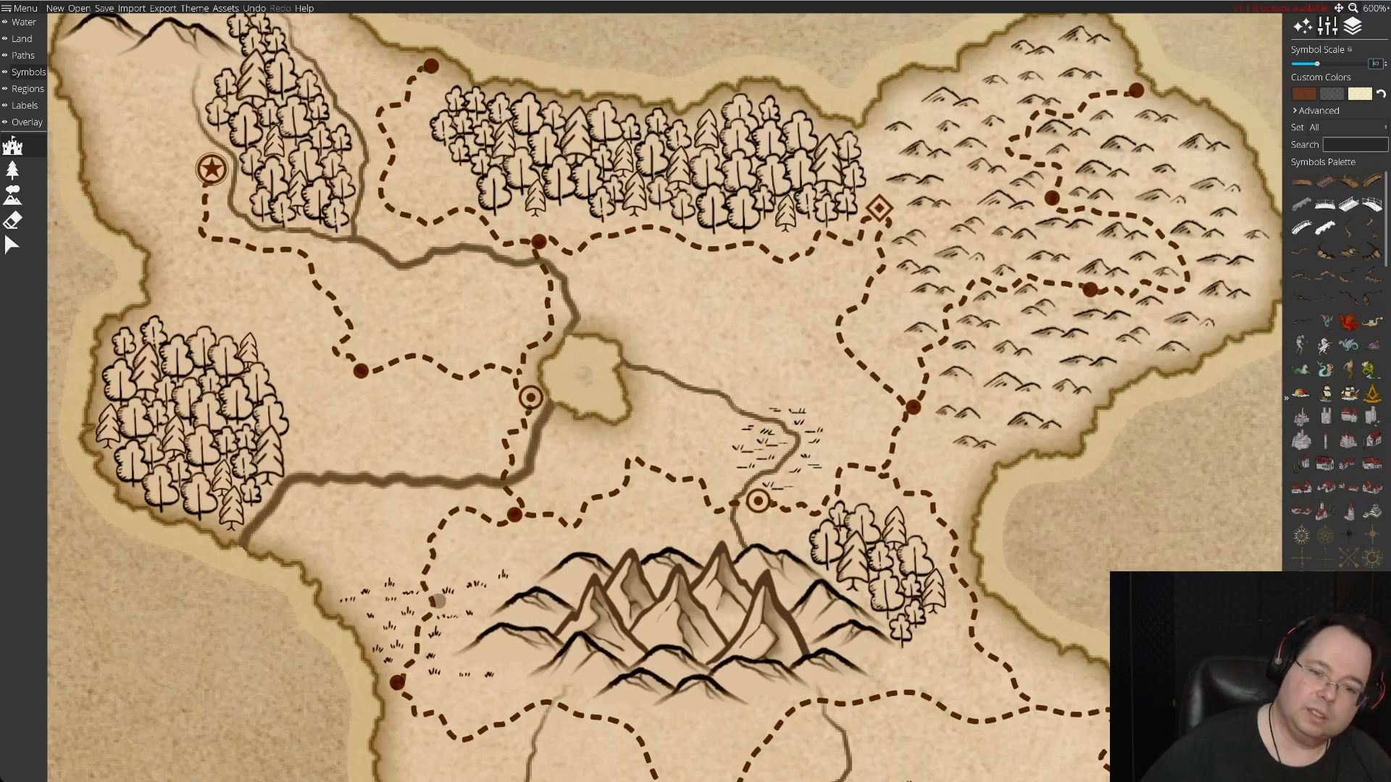
key(Right)
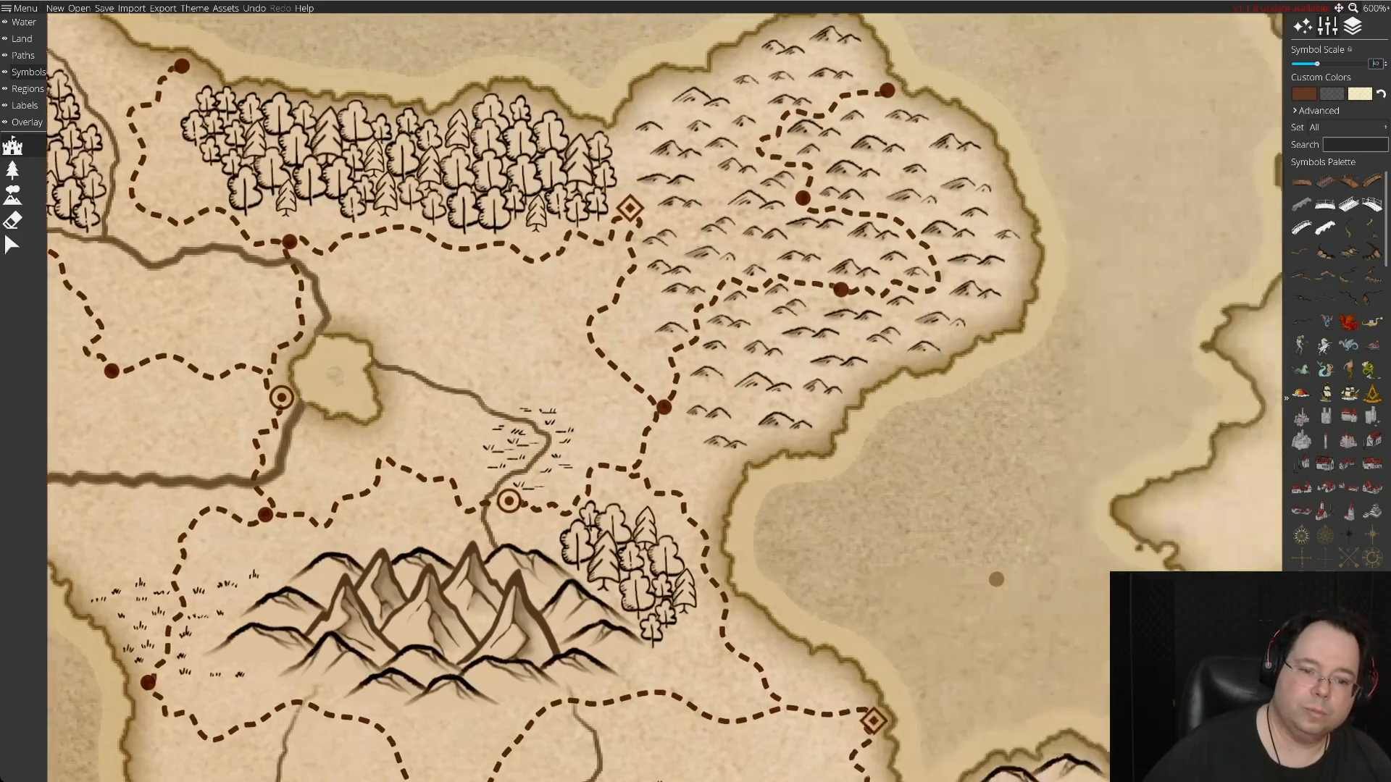
key(Down)
key(Right)
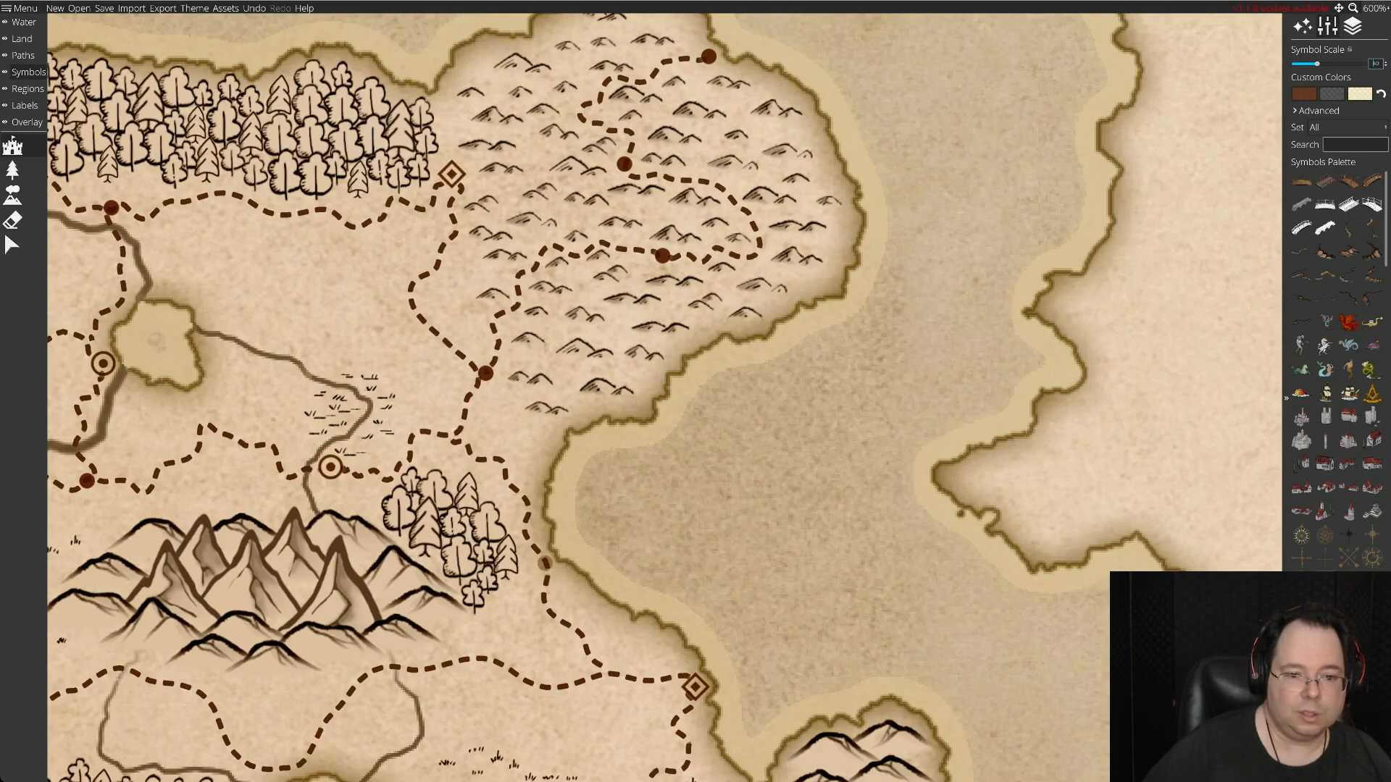
Place solid-dot settlements on the coast road east of the small forest and along the road bends west and south of the central mountains.
key(Down)
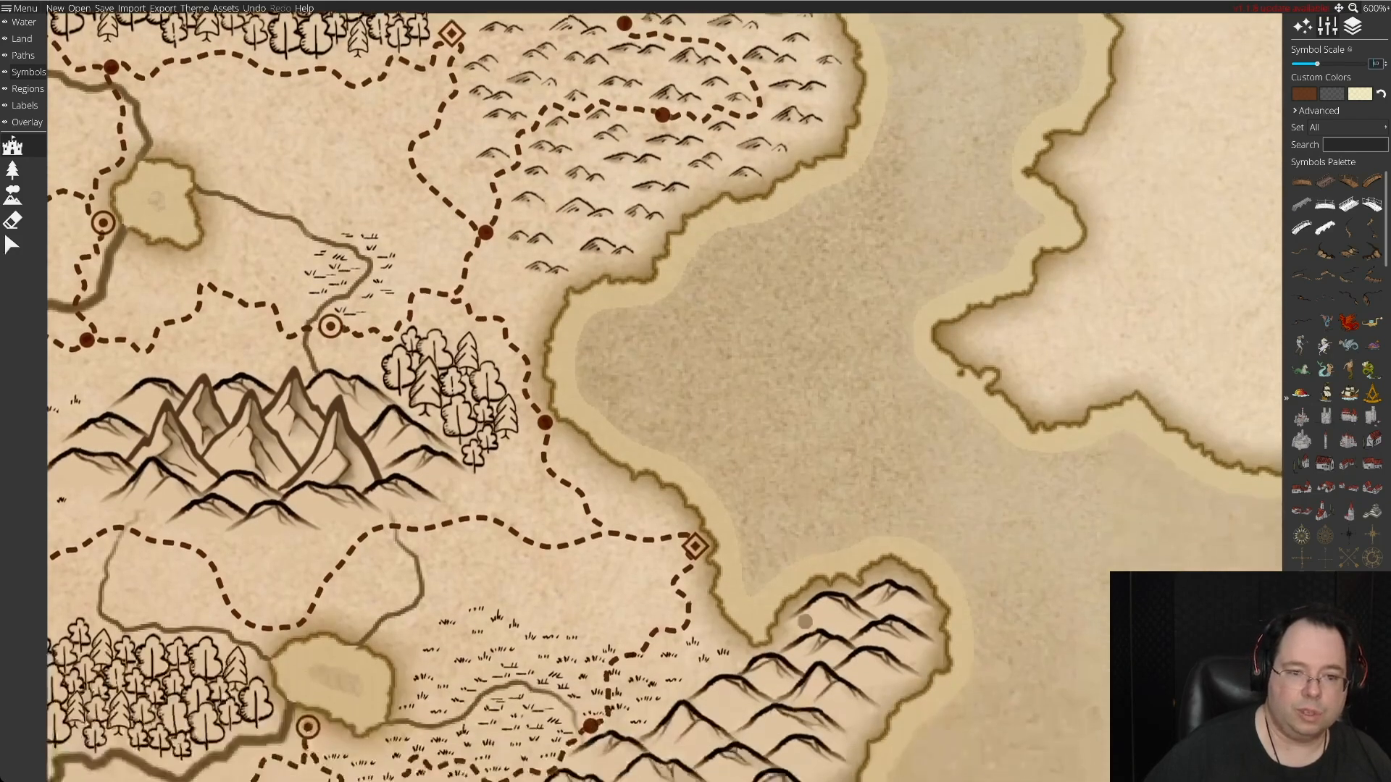
key(Left)
key(Right)
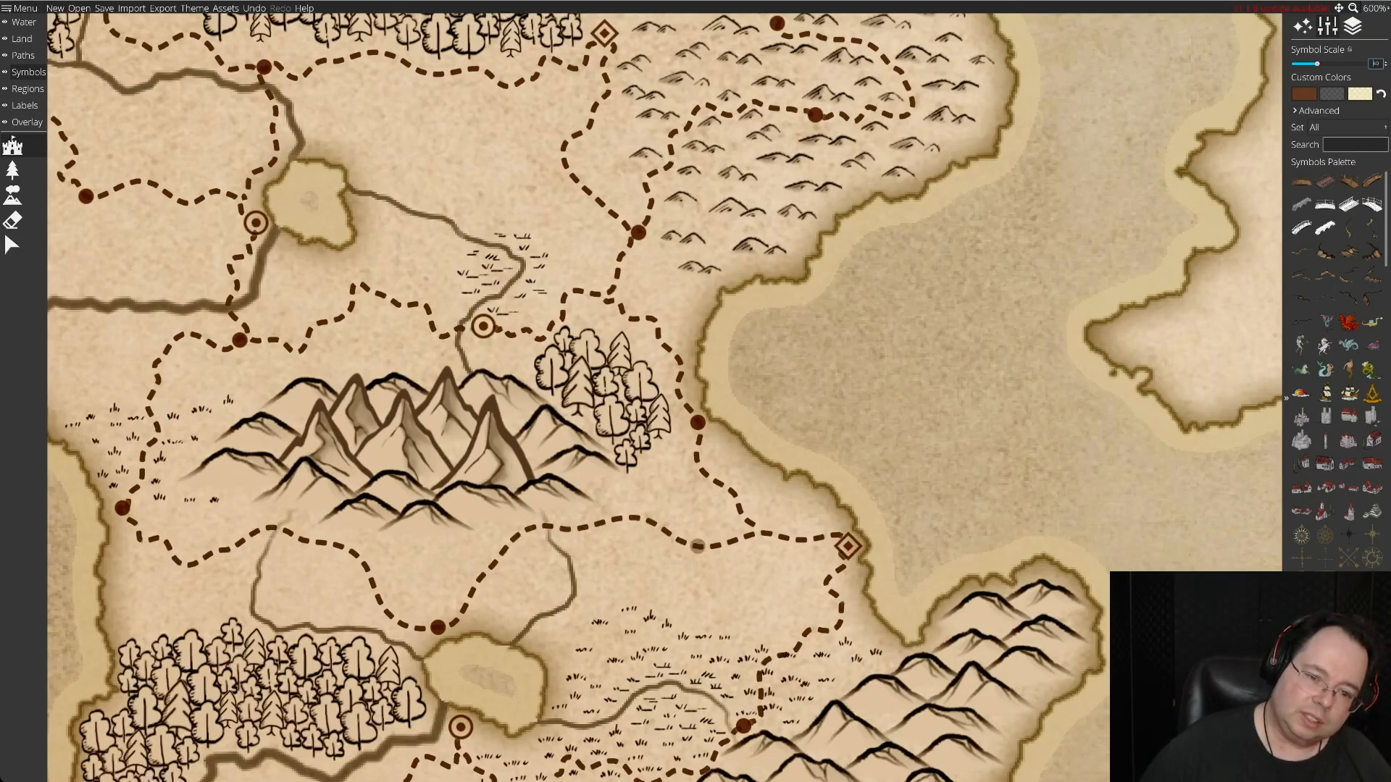
drag(733, 543, 731, 542)
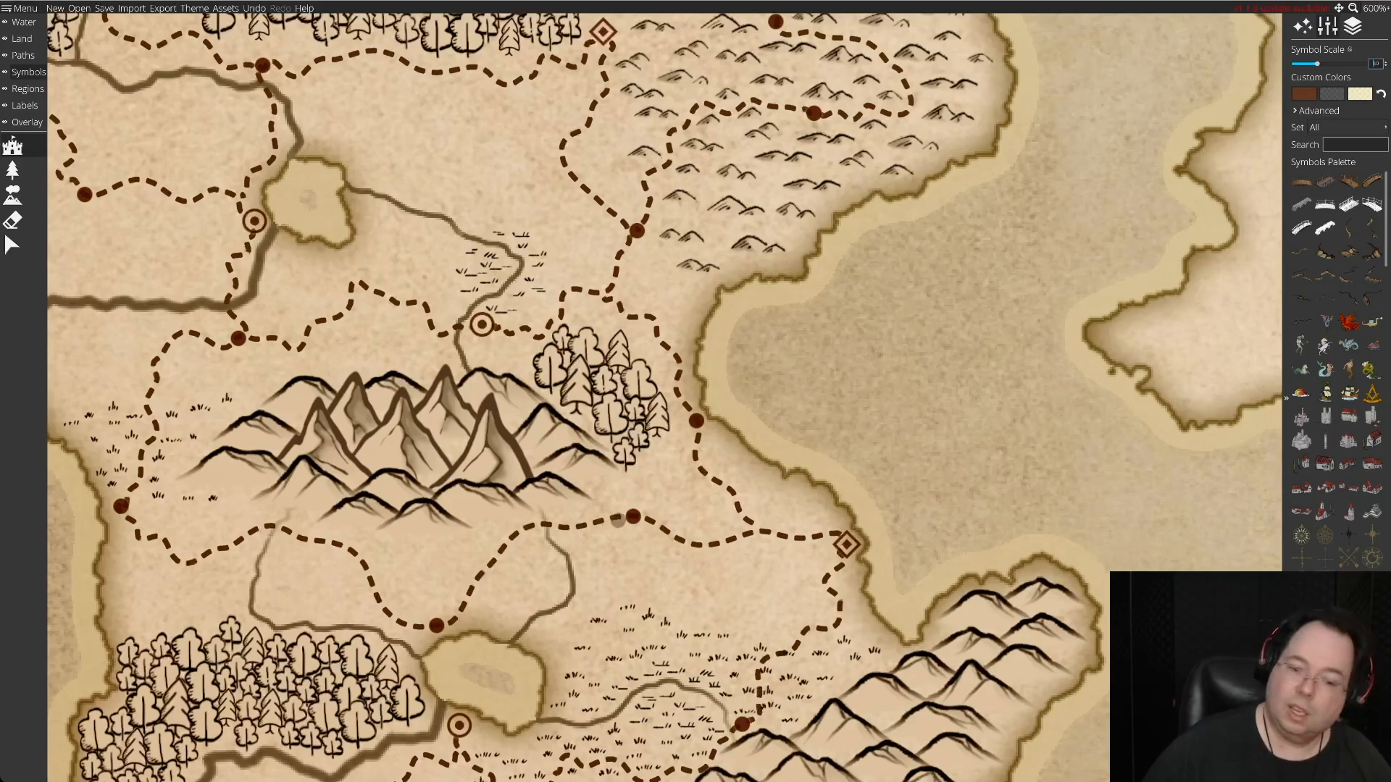
Place a solid-dot settlement at the southwestern road bend, just east of the river flowing to the south coast.
key(Down)
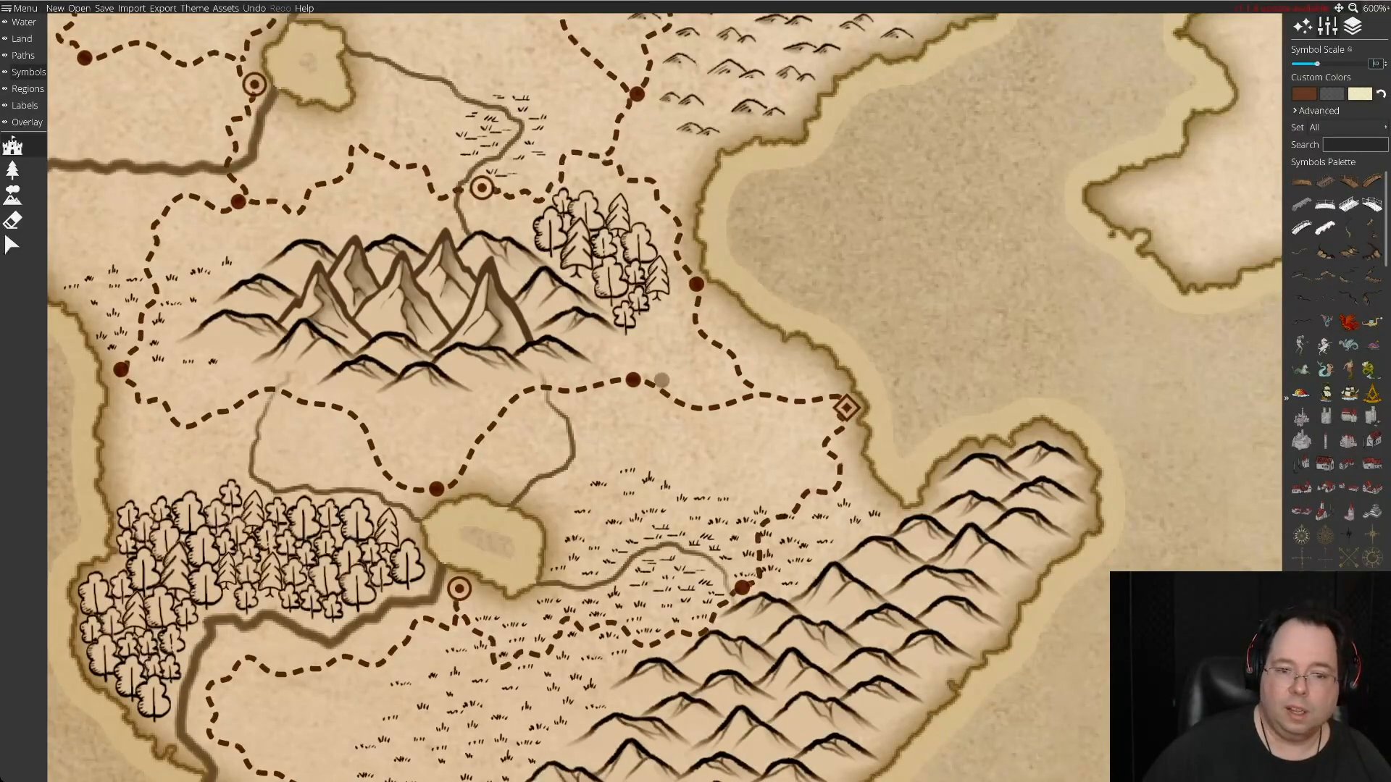
key(Down)
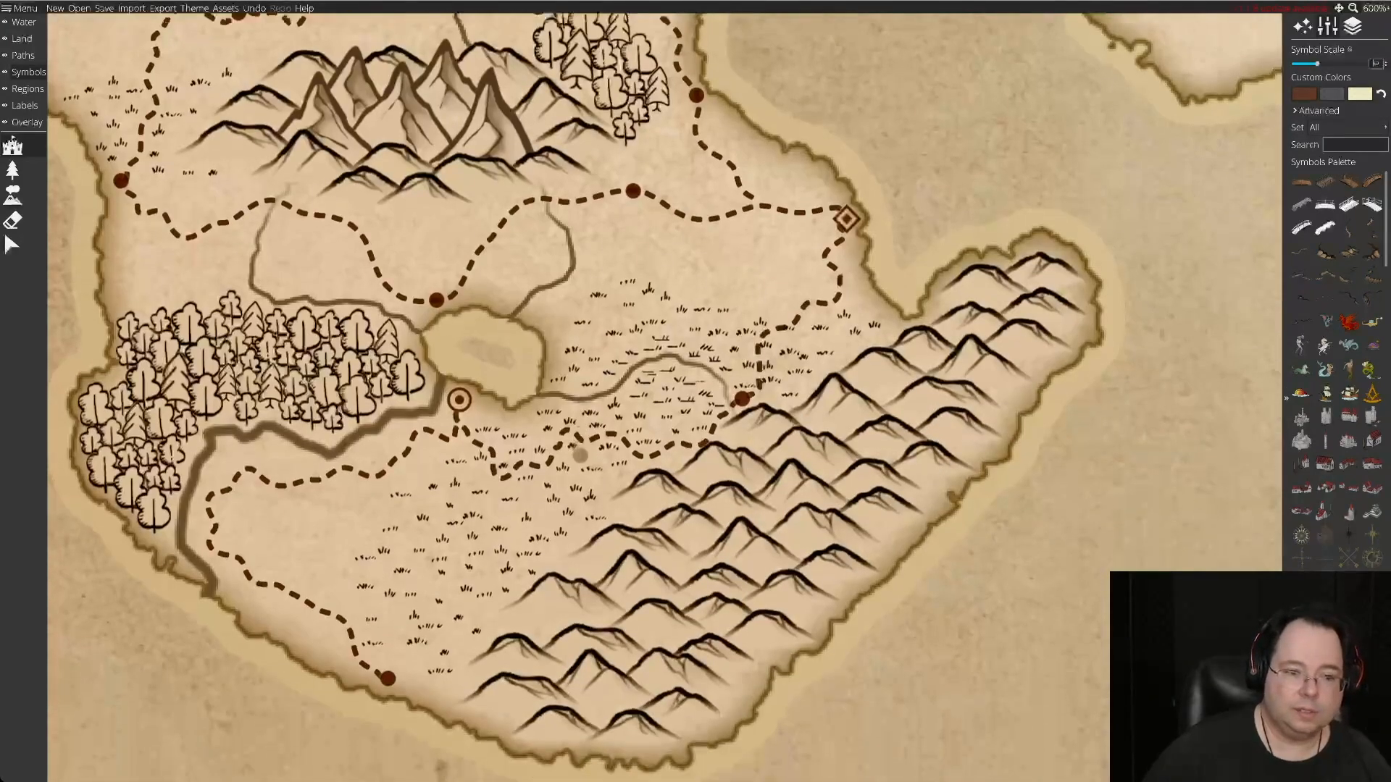
key(Left)
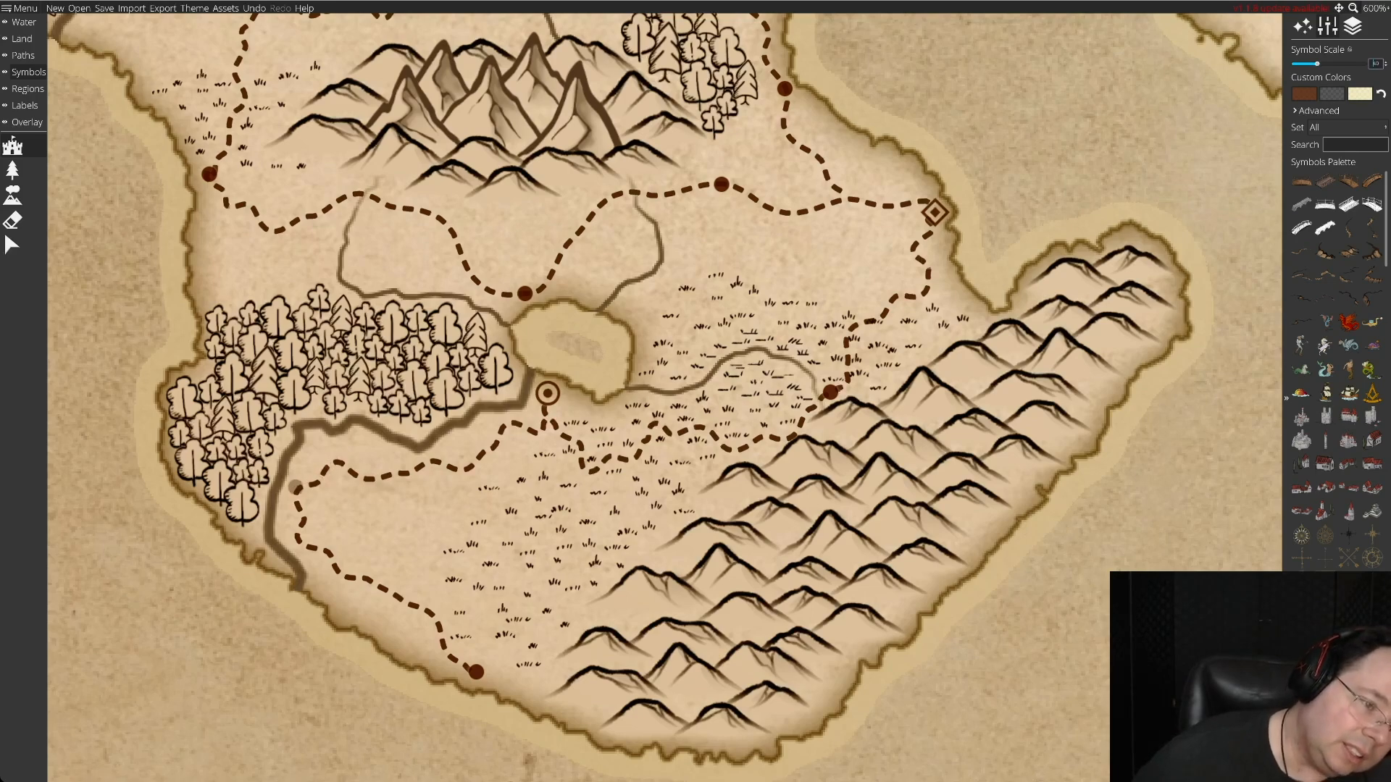
drag(297, 490, 300, 494)
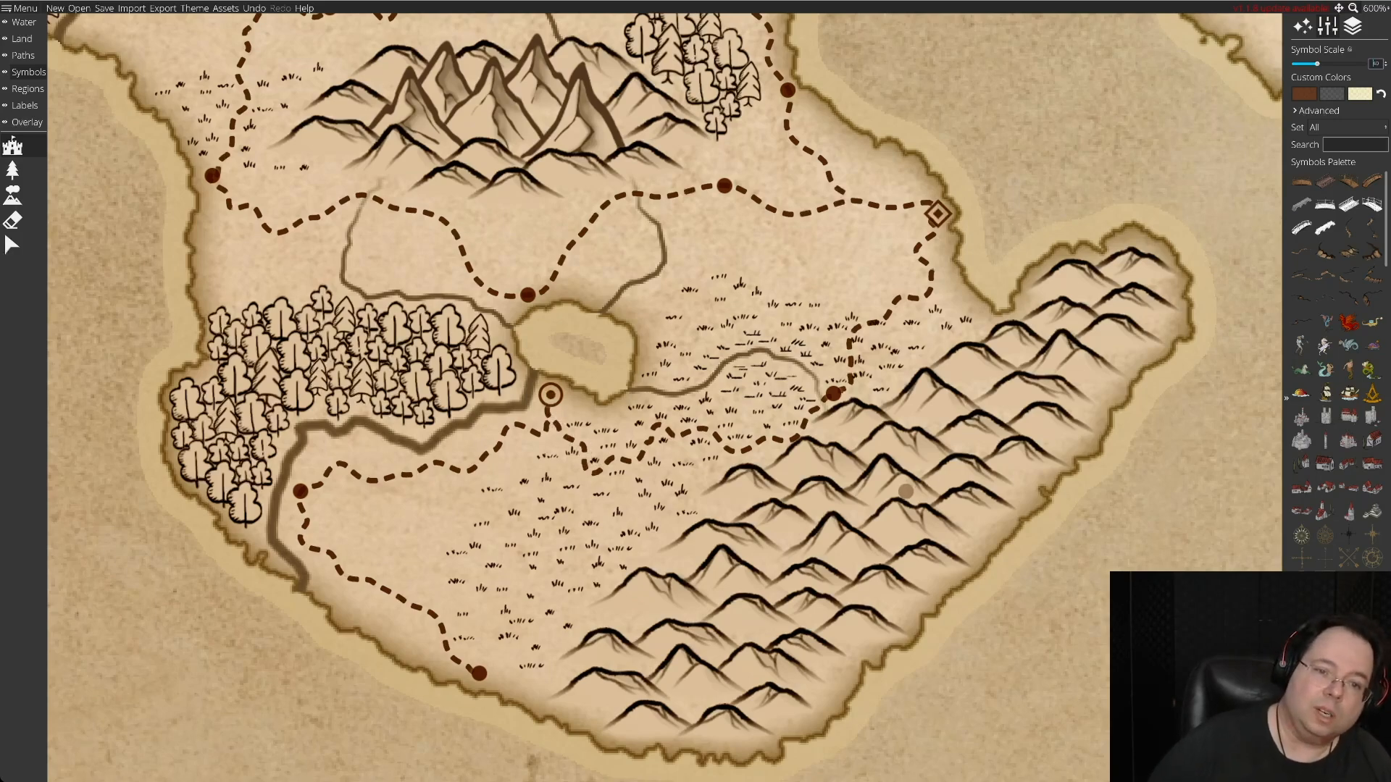
Look over the roads and settlements from the southern grassland up to the northeastern hills and northern lake.
scroll(905, 492, up, 6)
scroll(906, 492, down, 3)
scroll(905, 492, up, 4)
scroll(906, 492, down, 4)
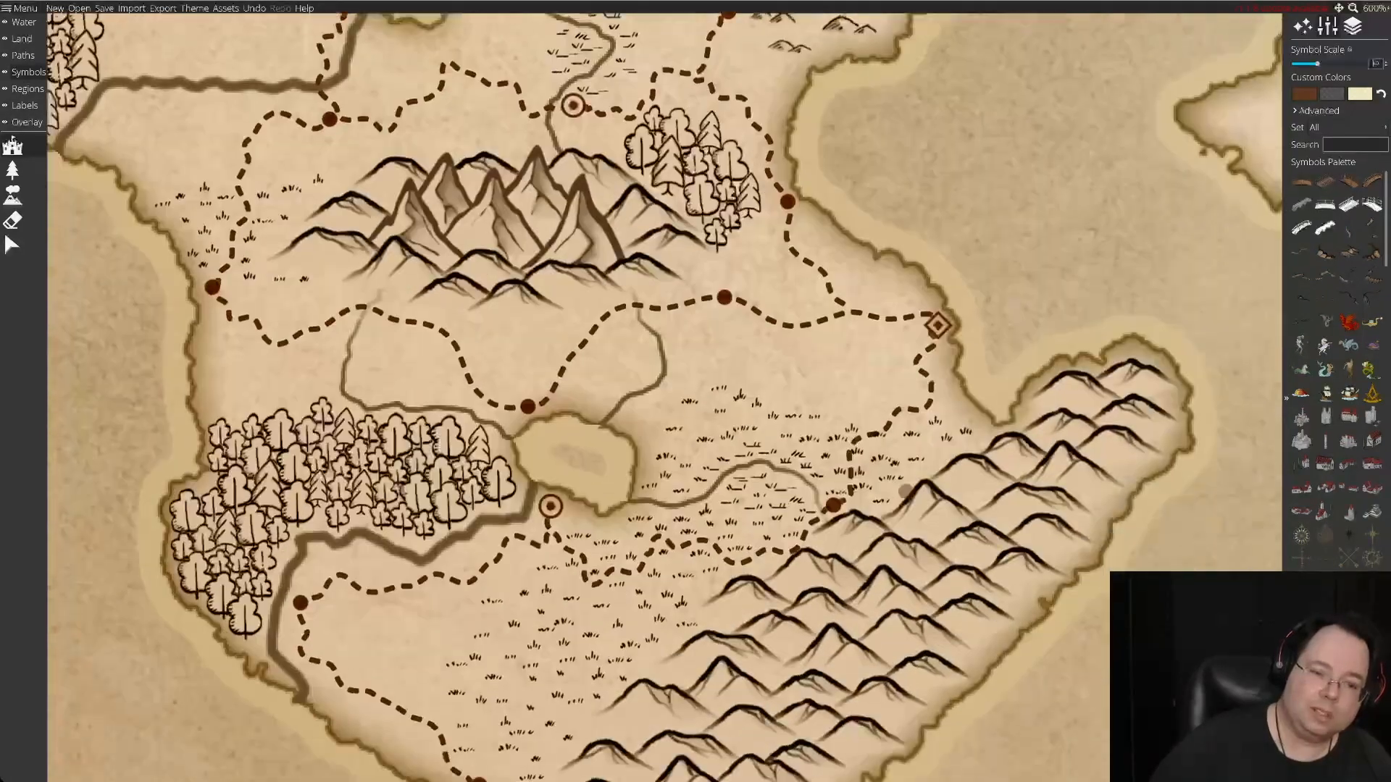
scroll(905, 491, down, 2)
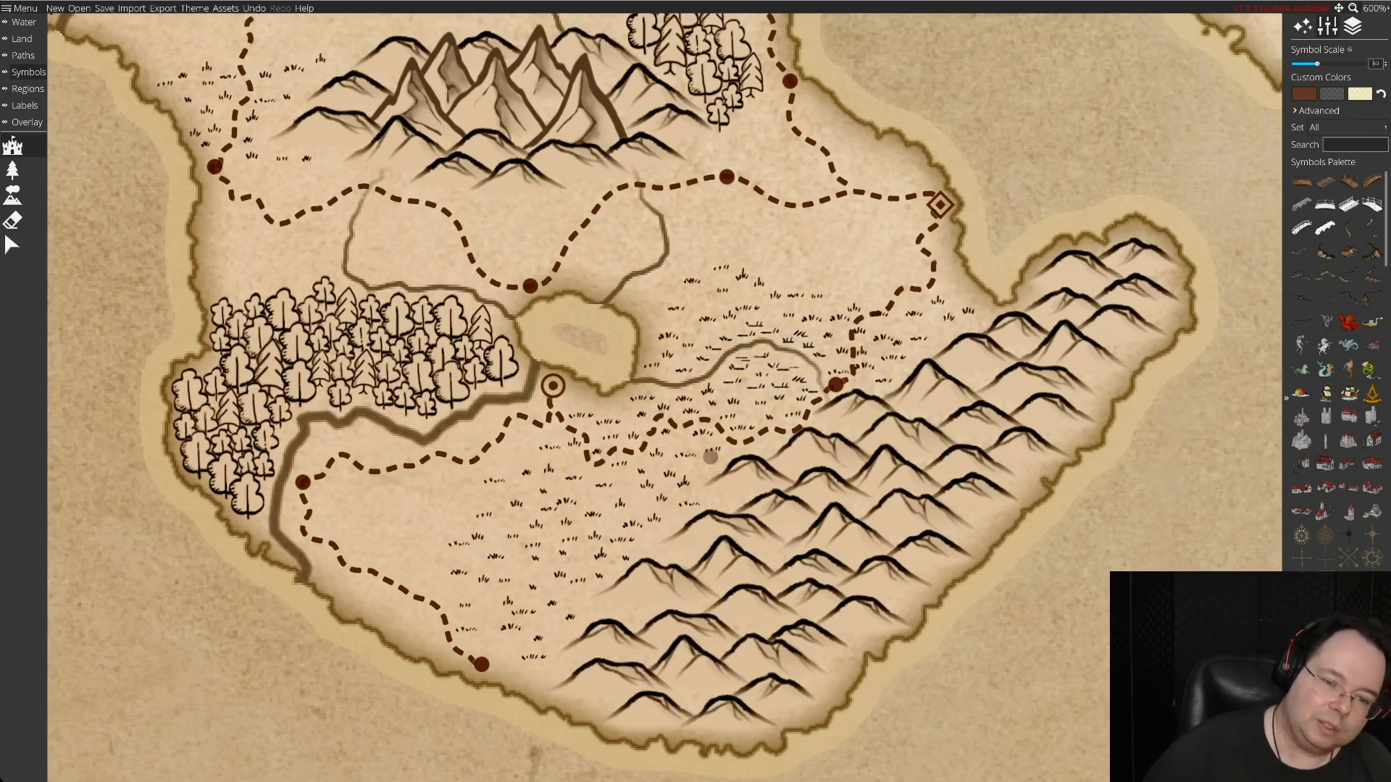
key(Up)
key(Up)
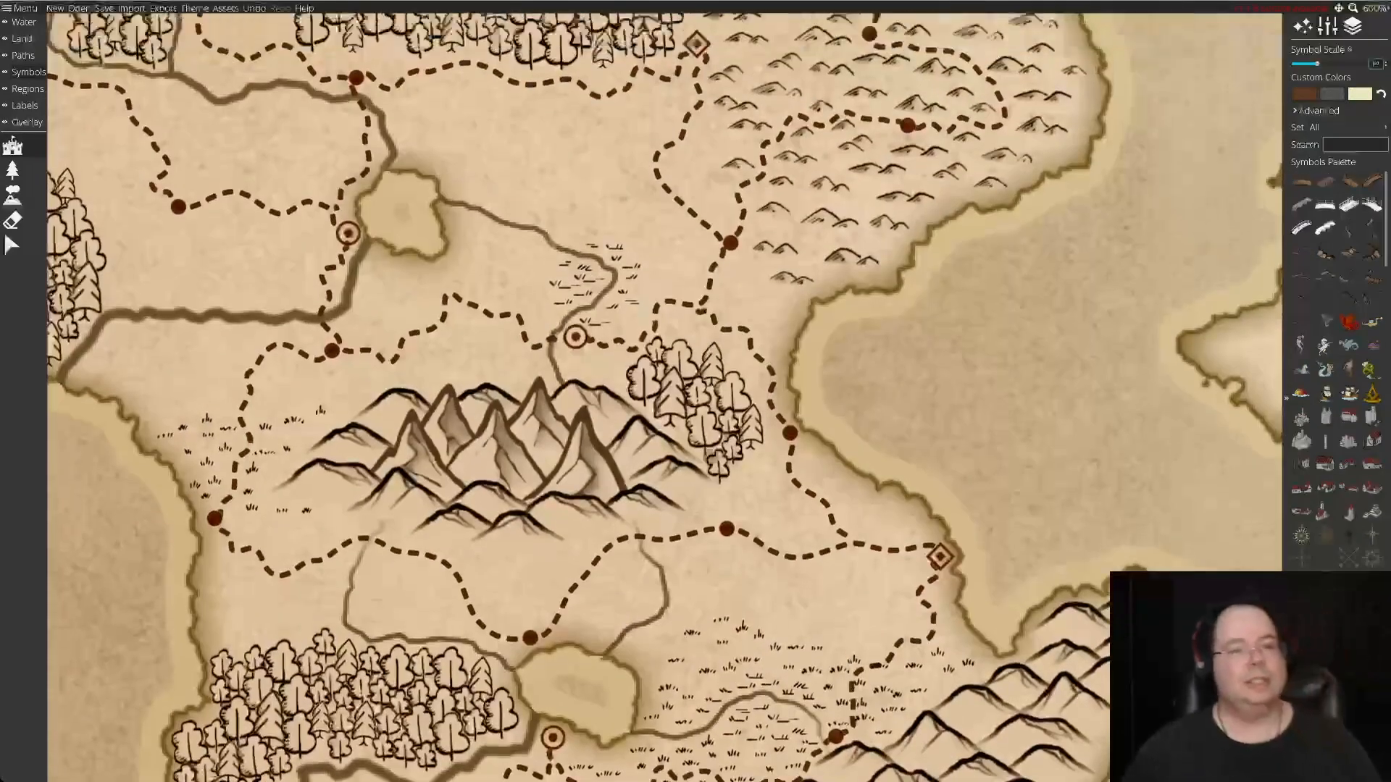
drag(710, 458, 618, 754)
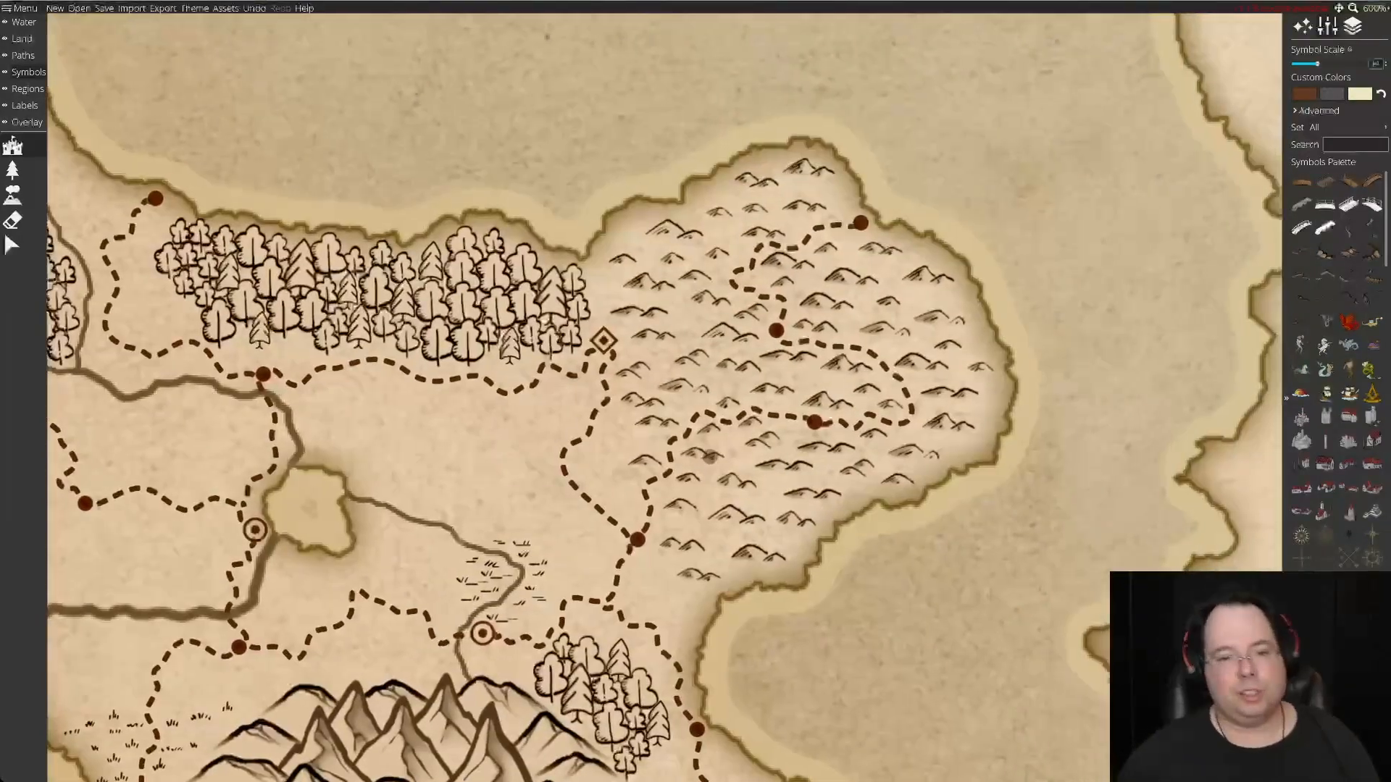
key(Right)
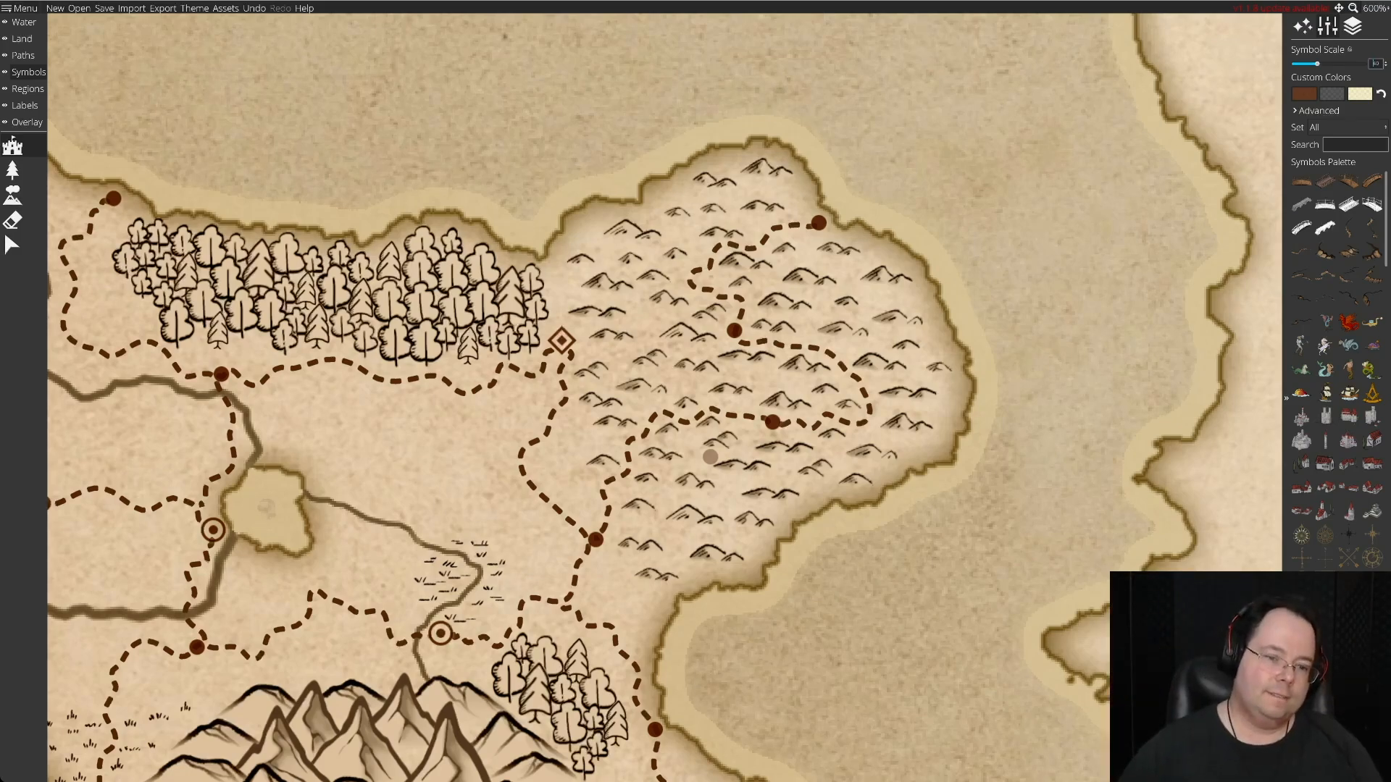
scroll(320, 534, down, 5)
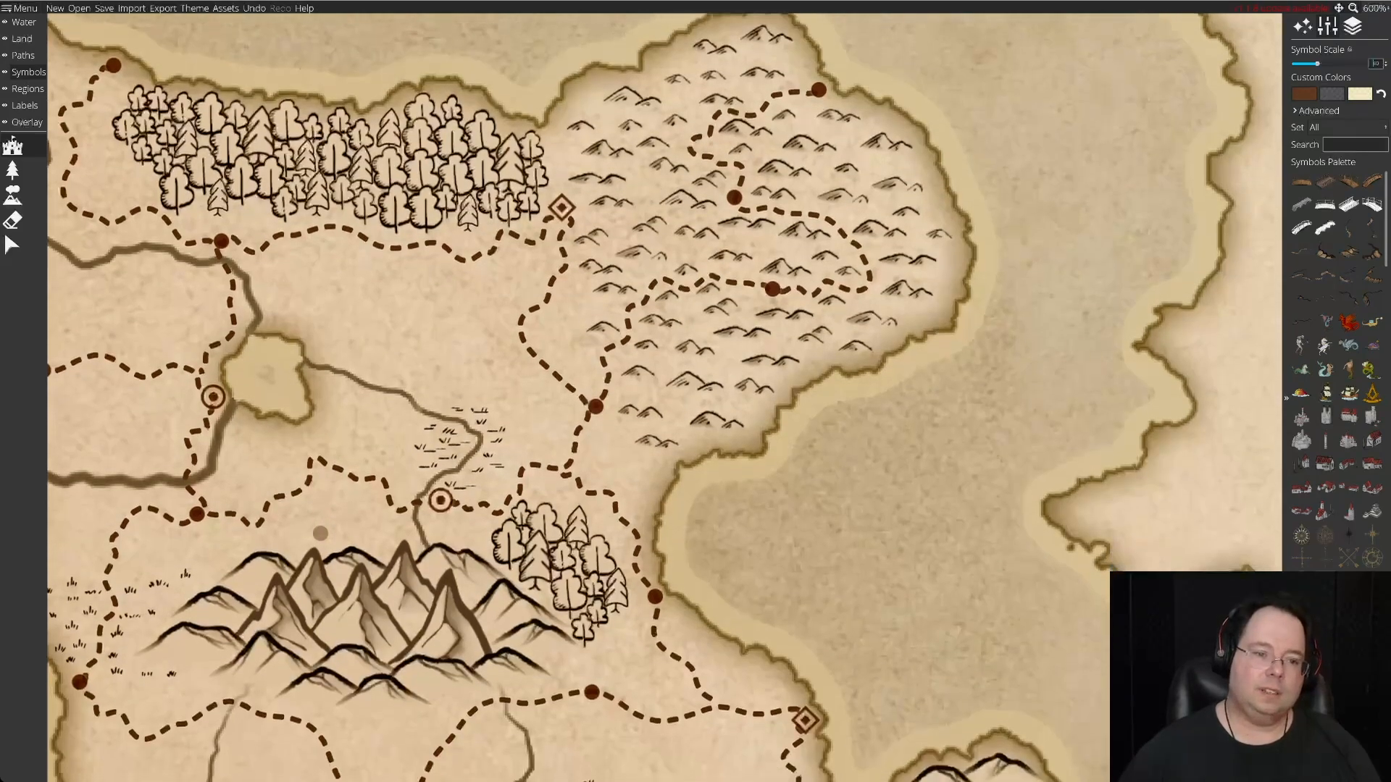
scroll(320, 534, left, 8)
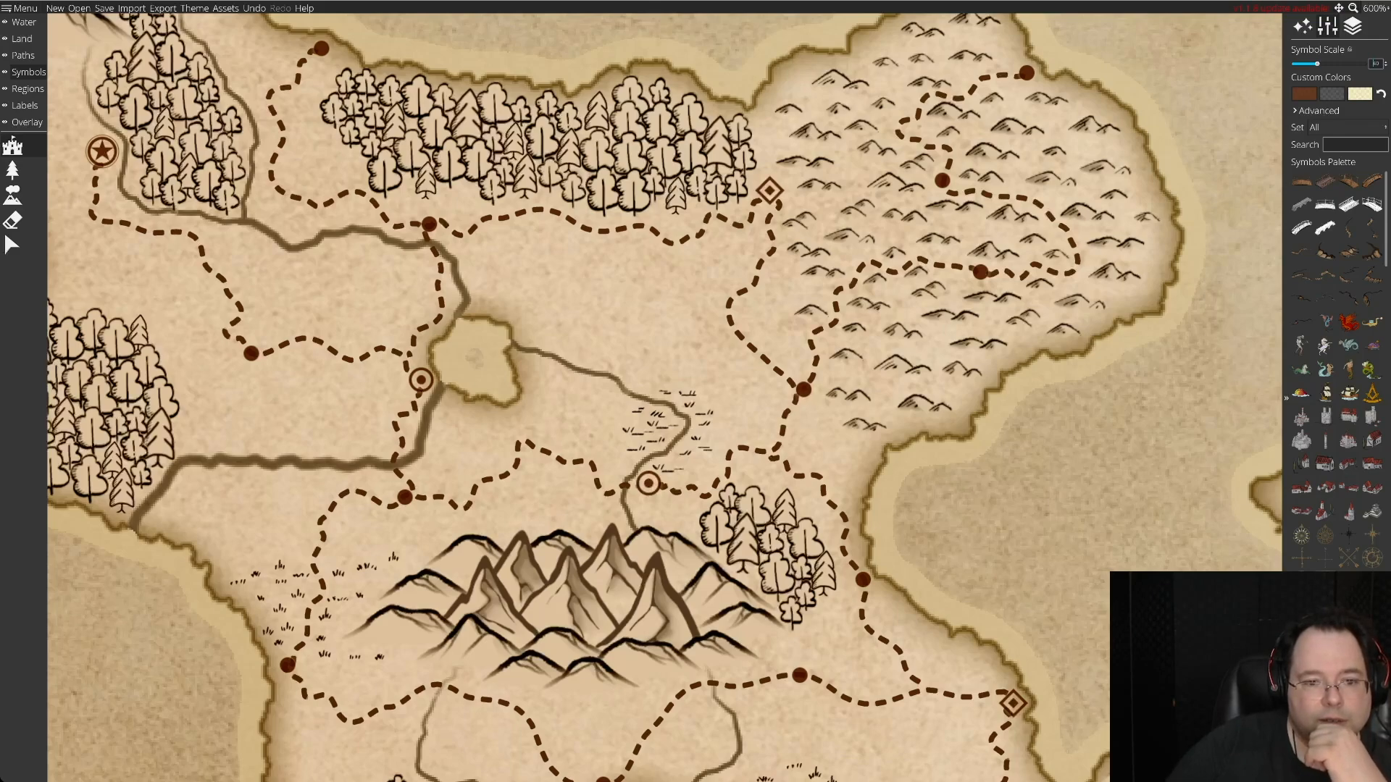
Swap the ringed settlement north of the central mountains with the solid-dot settlement at the road junction southwest of the northeastern hills.
click(11, 245)
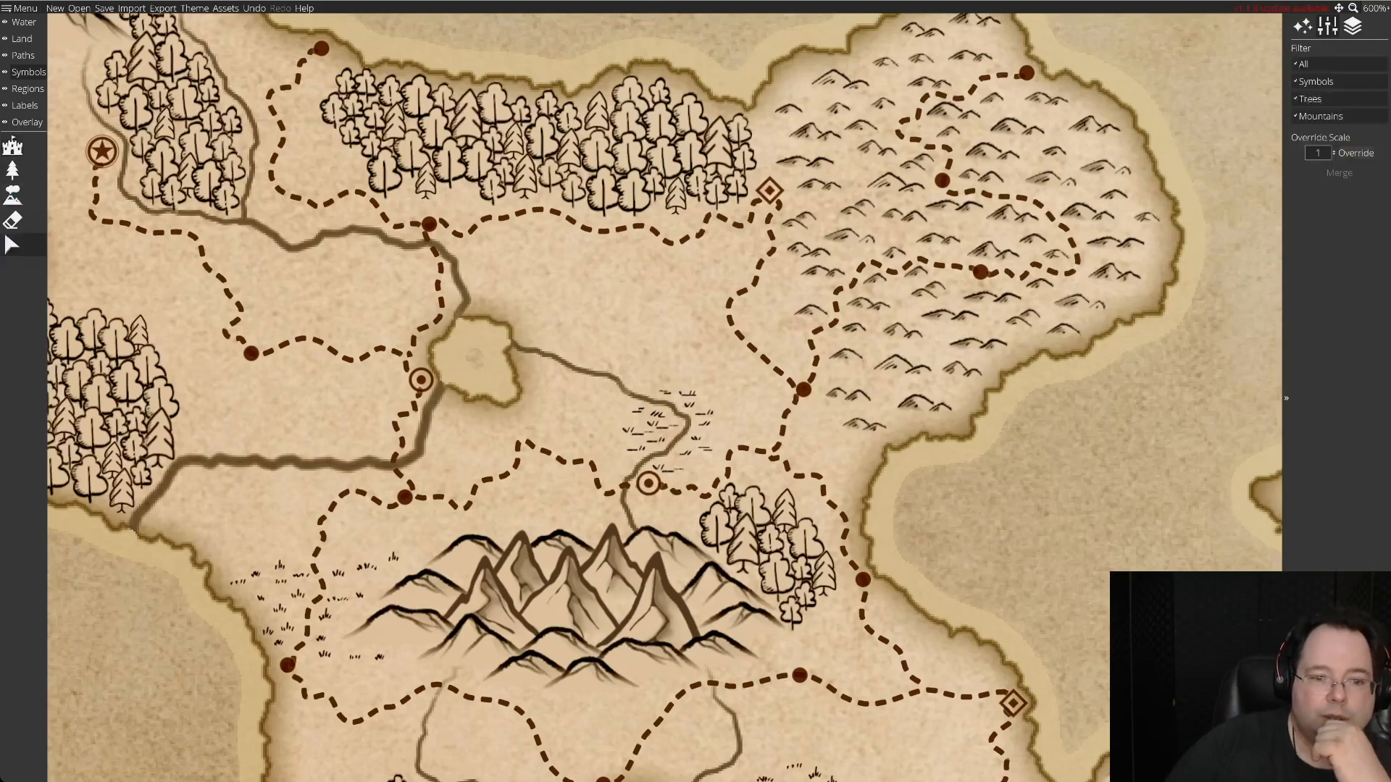
mouse_move(648, 483)
mouse_down()
mouse_move(823, 463)
mouse_move(830, 447)
mouse_up()
drag(803, 389, 643, 487)
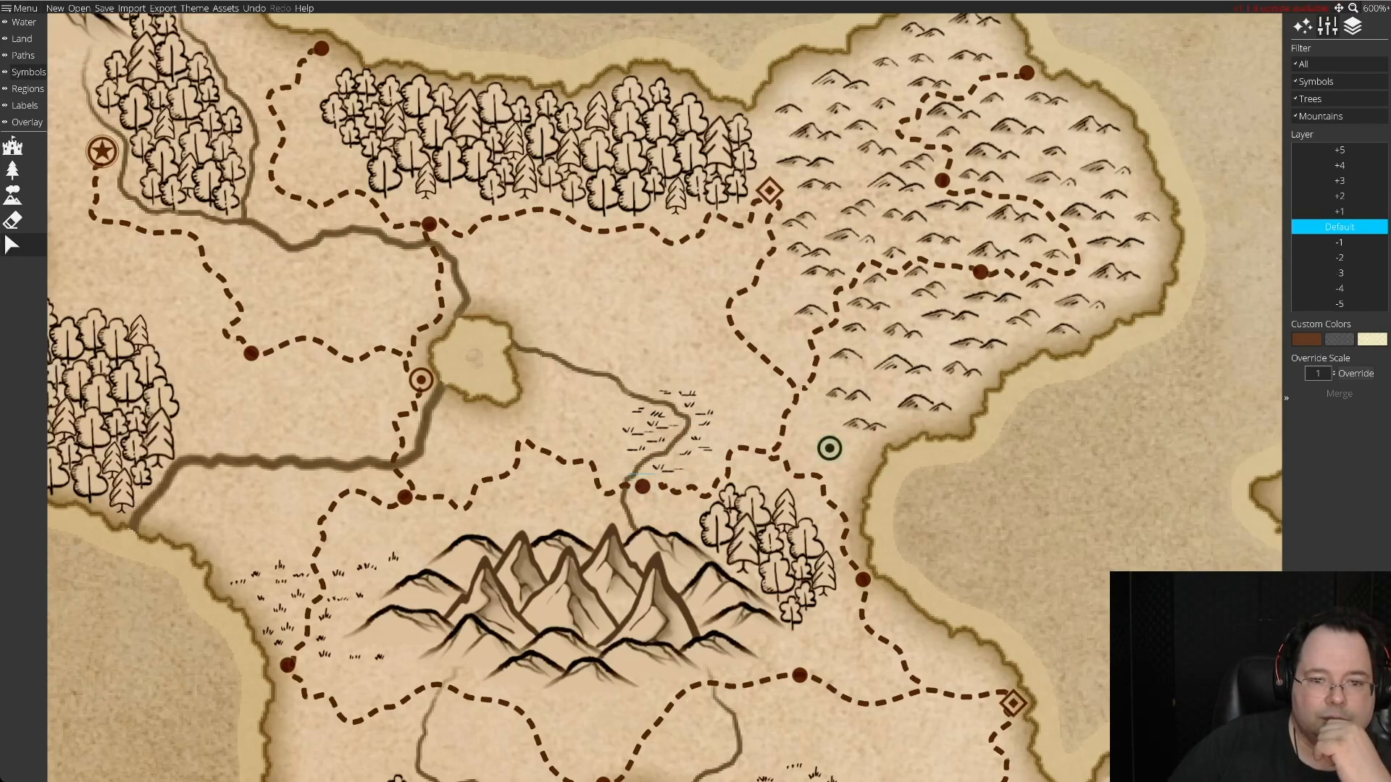
drag(829, 447, 803, 388)
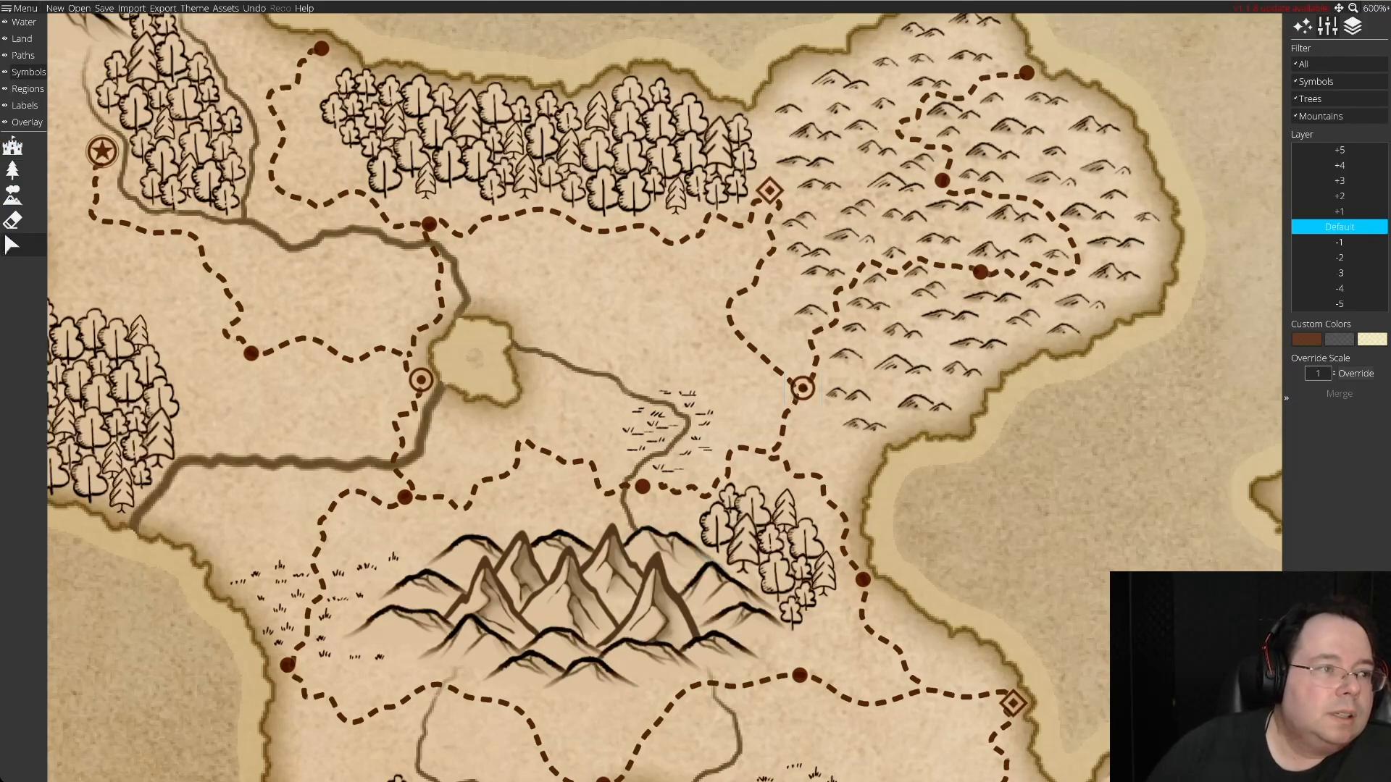
Extend the dashed road's end to the solid-dot settlement by the river north of the central mountains.
click(23, 56)
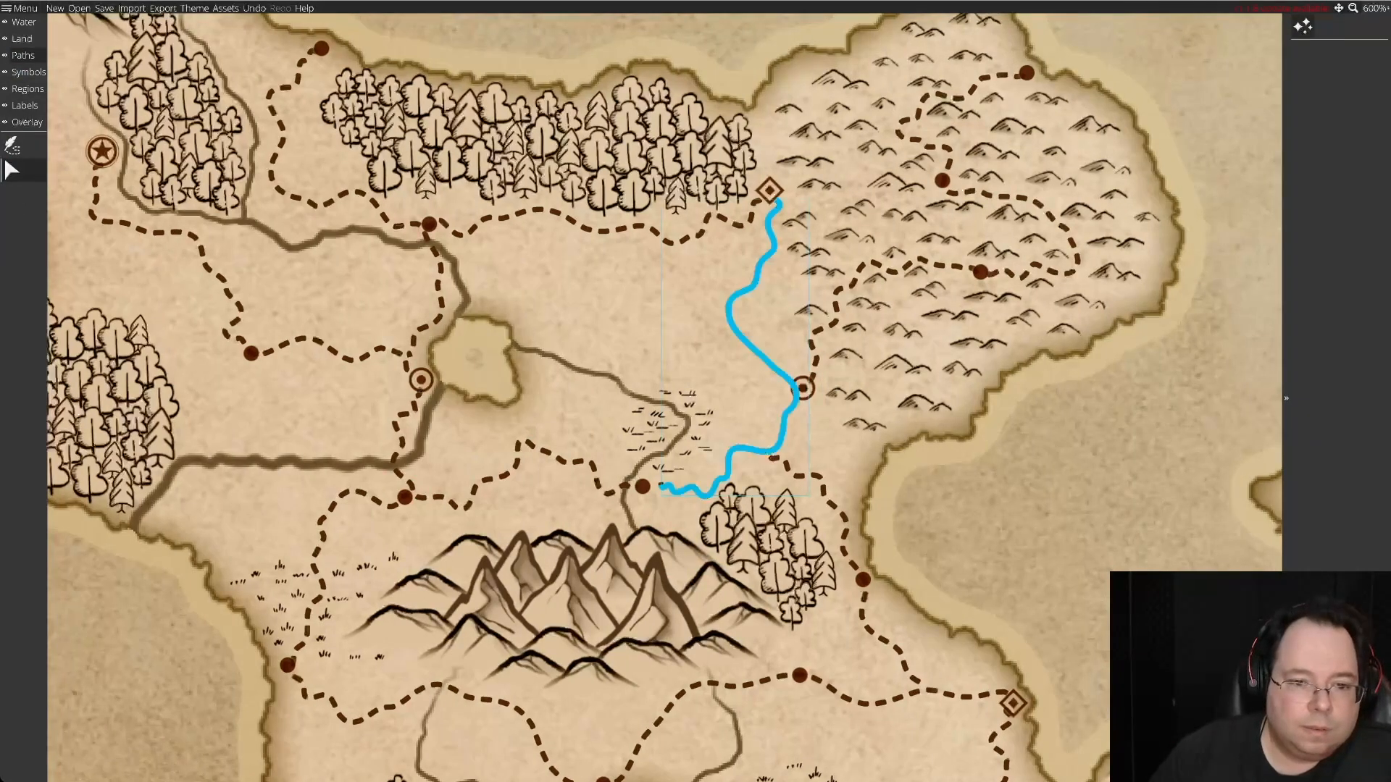
click(706, 495)
drag(650, 486, 643, 486)
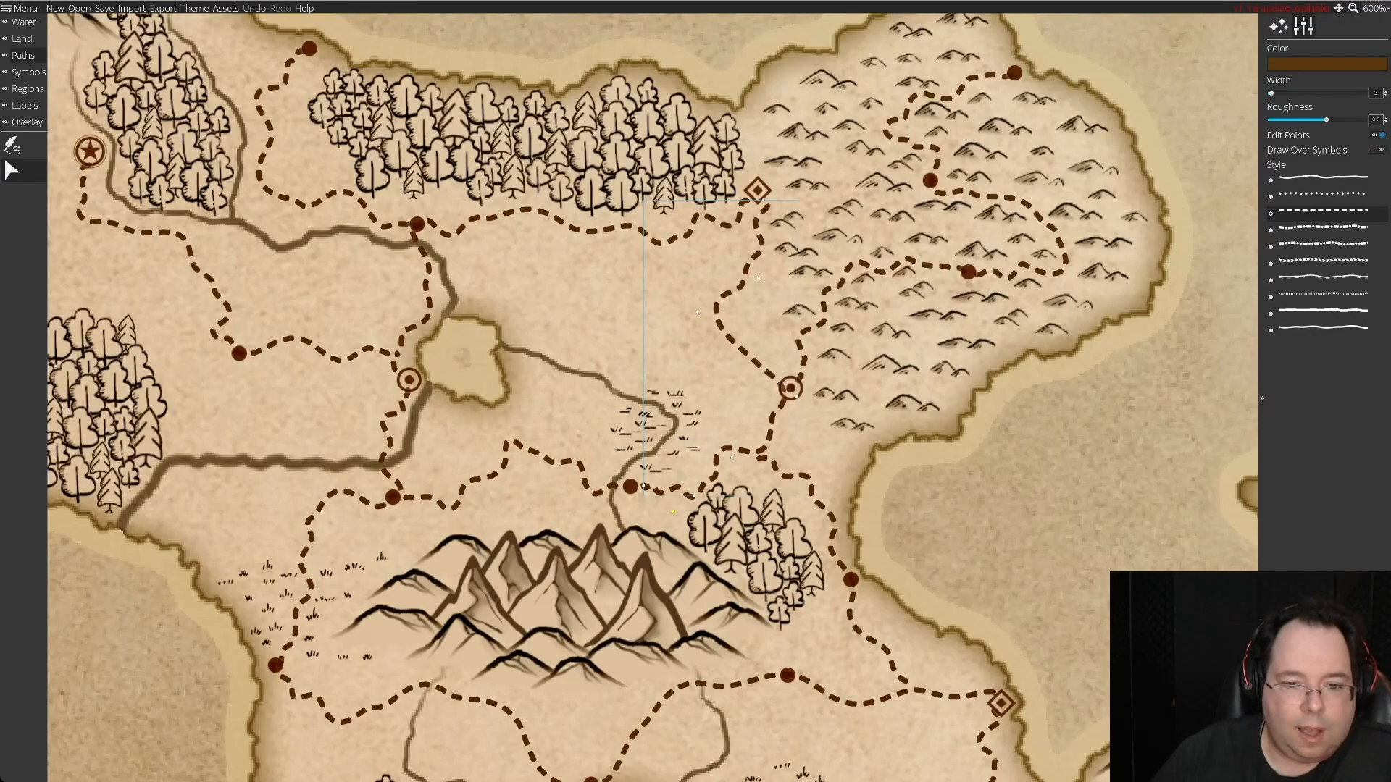
Adjust the hill road's end point and the neighbouring road's bend so both meet at the relocated ringed settlement.
drag(710, 348, 701, 451)
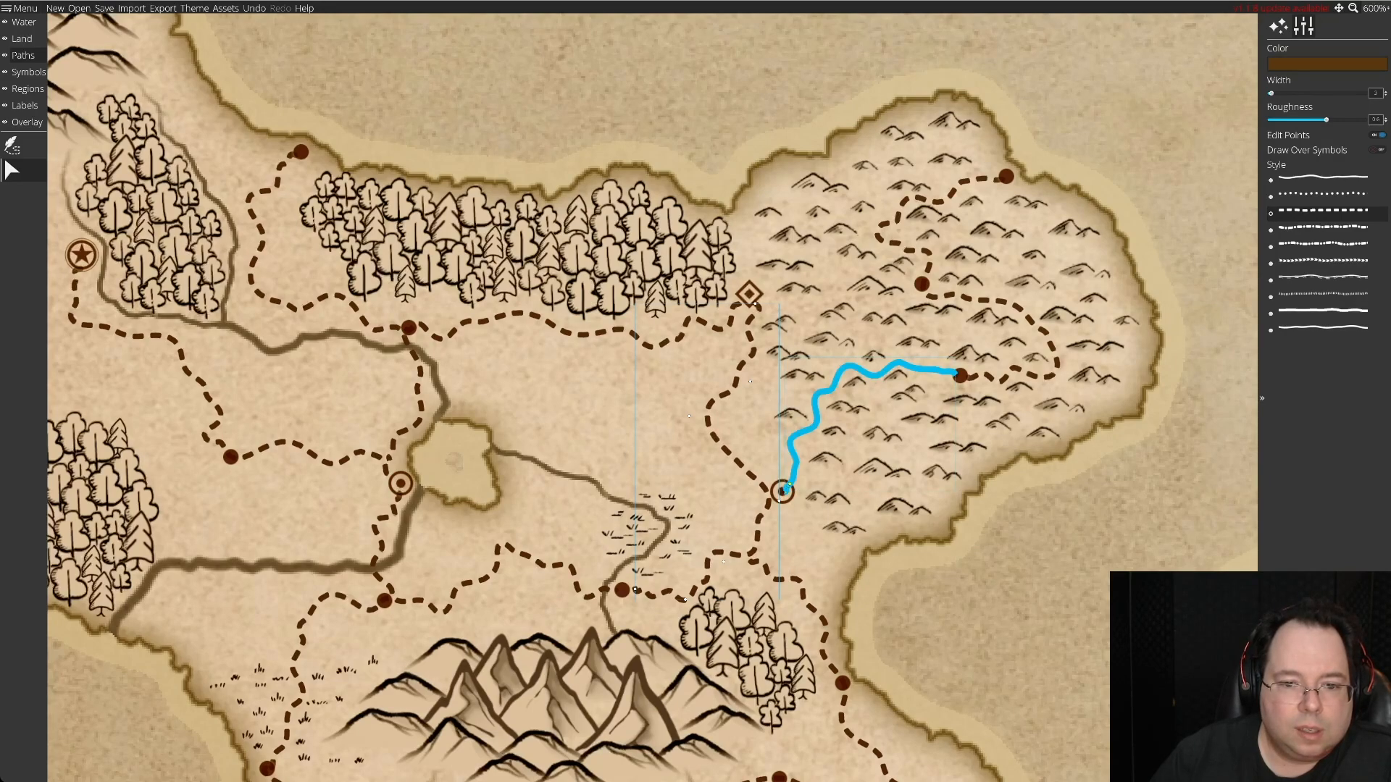
click(788, 489)
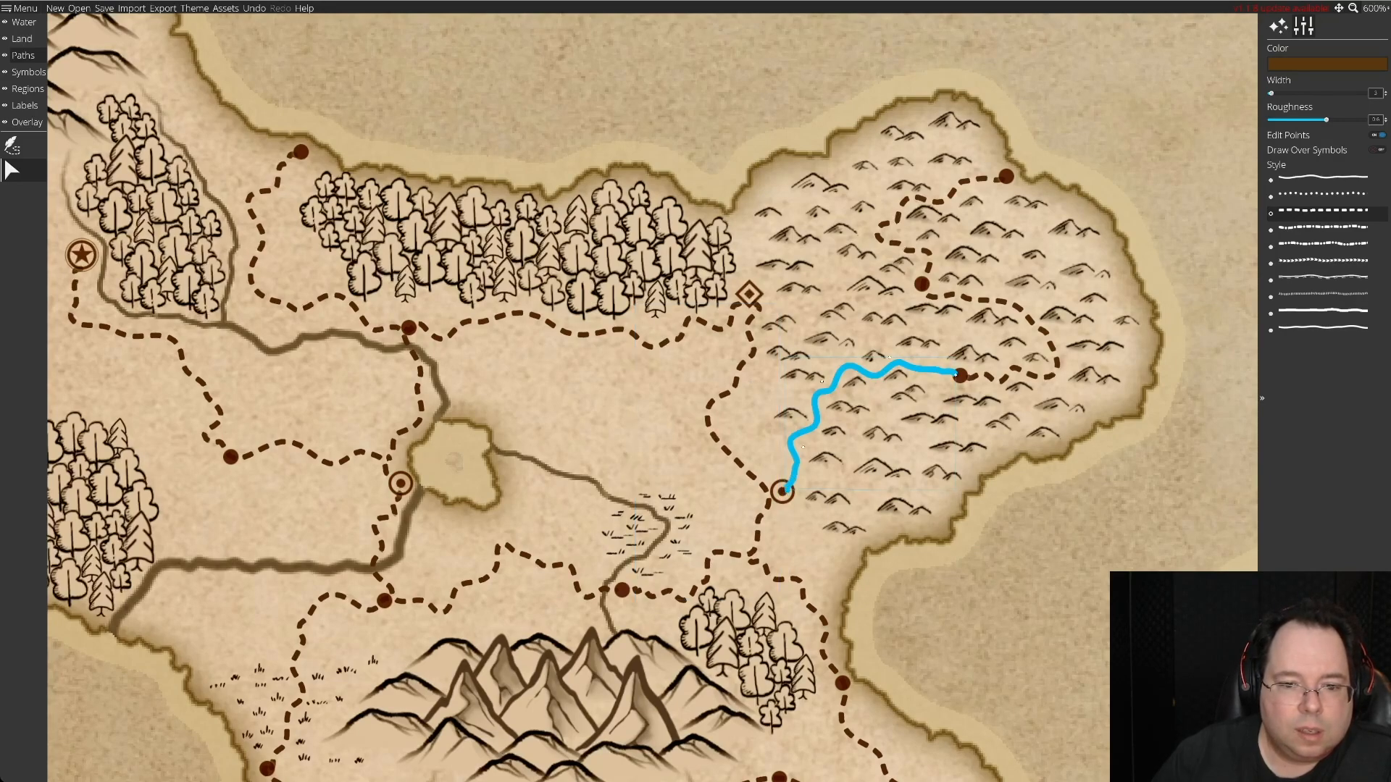
drag(790, 481, 785, 477)
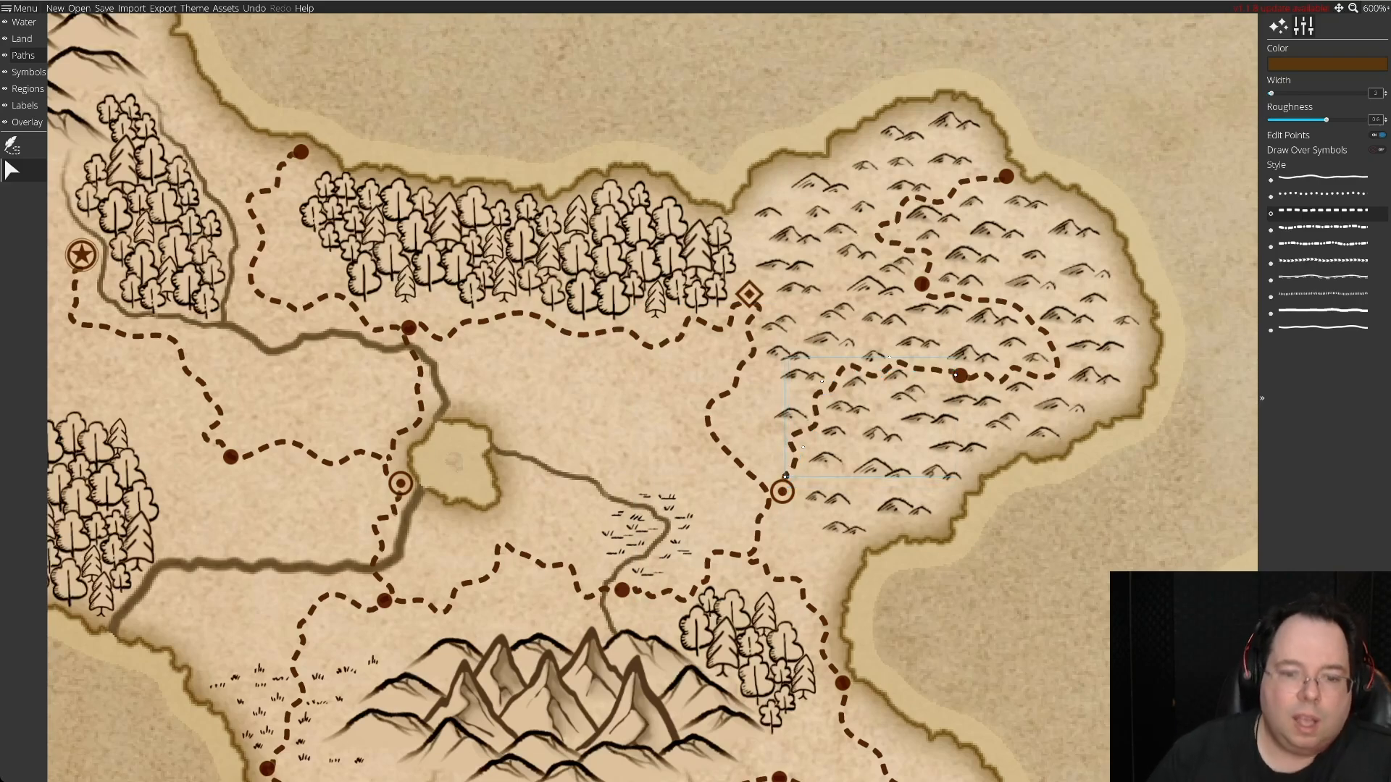
click(771, 500)
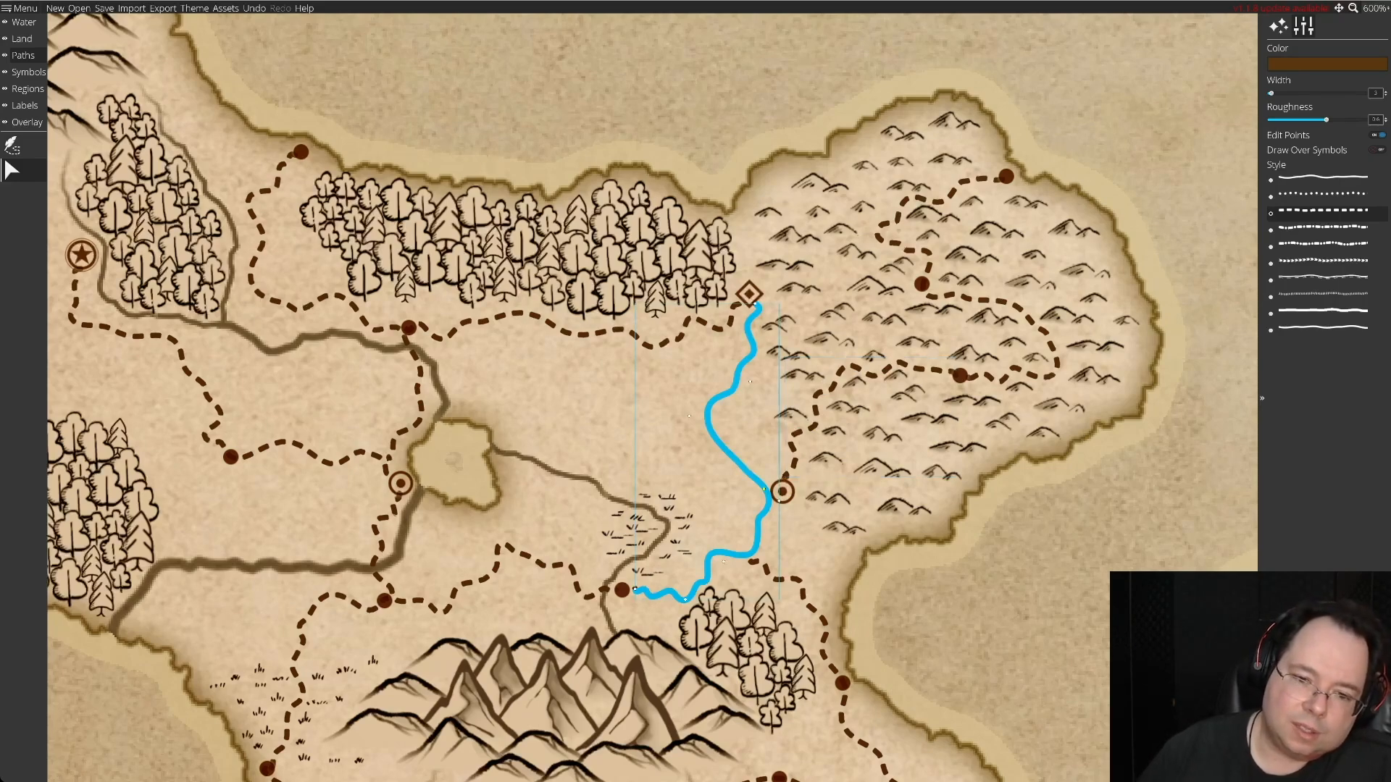
drag(779, 492, 780, 491)
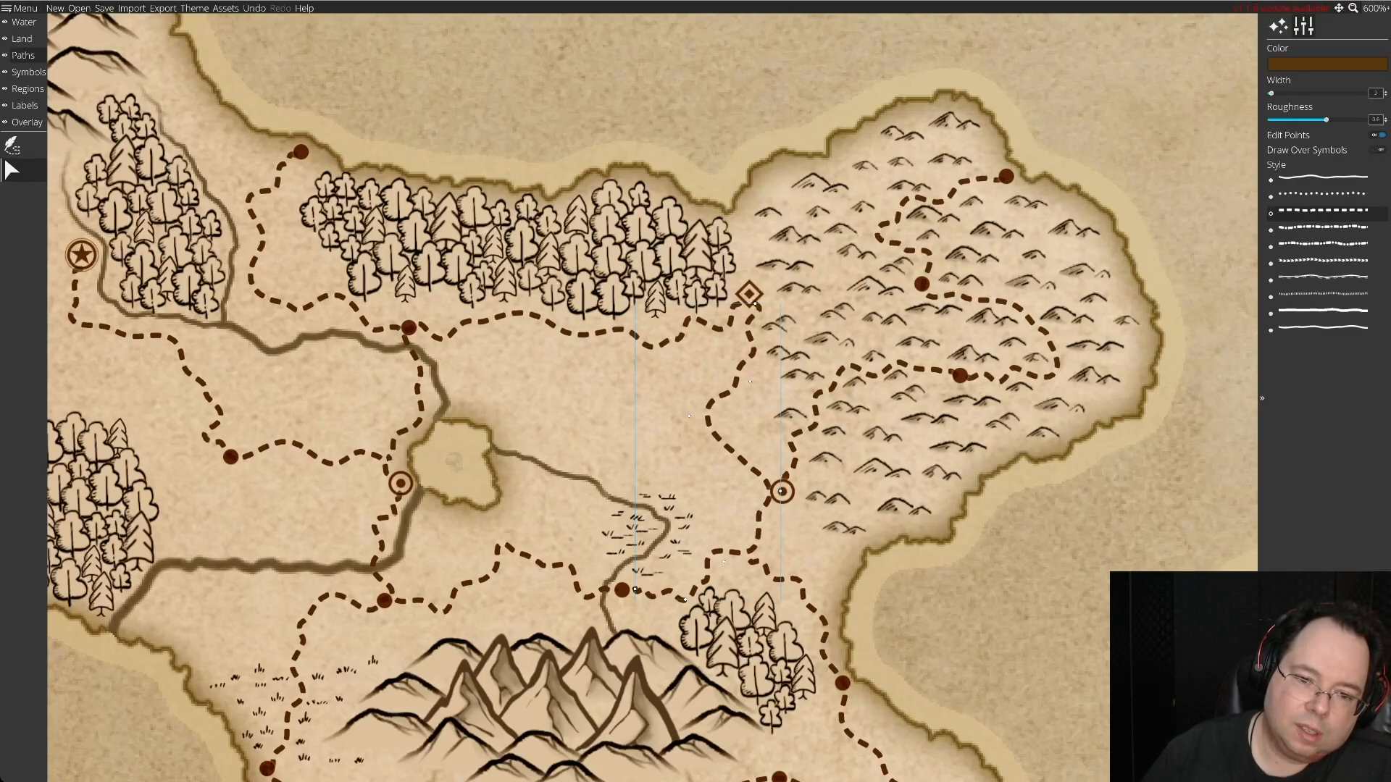
Try to move the hill road's end point east of the ringed settlement, and undo the change.
key(Escape)
click(806, 462)
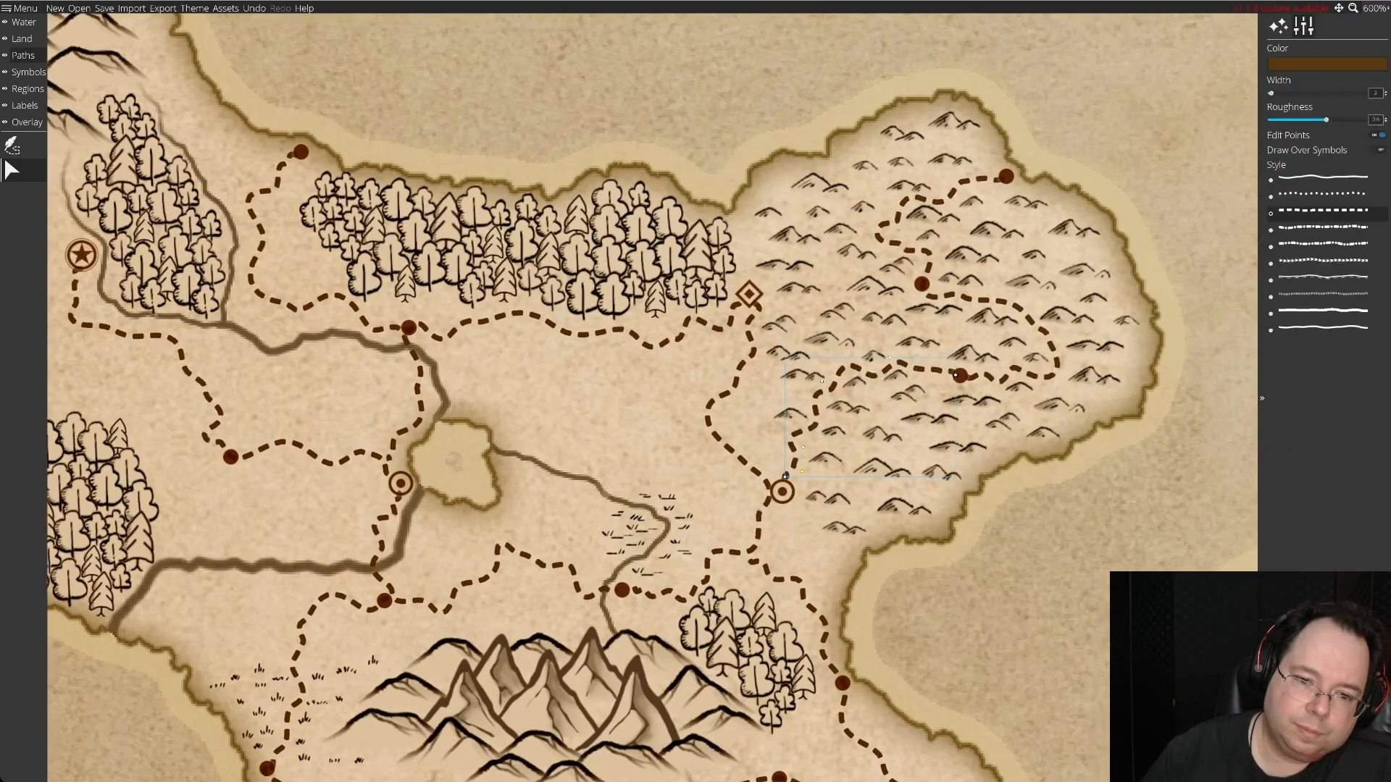
drag(786, 478, 807, 480)
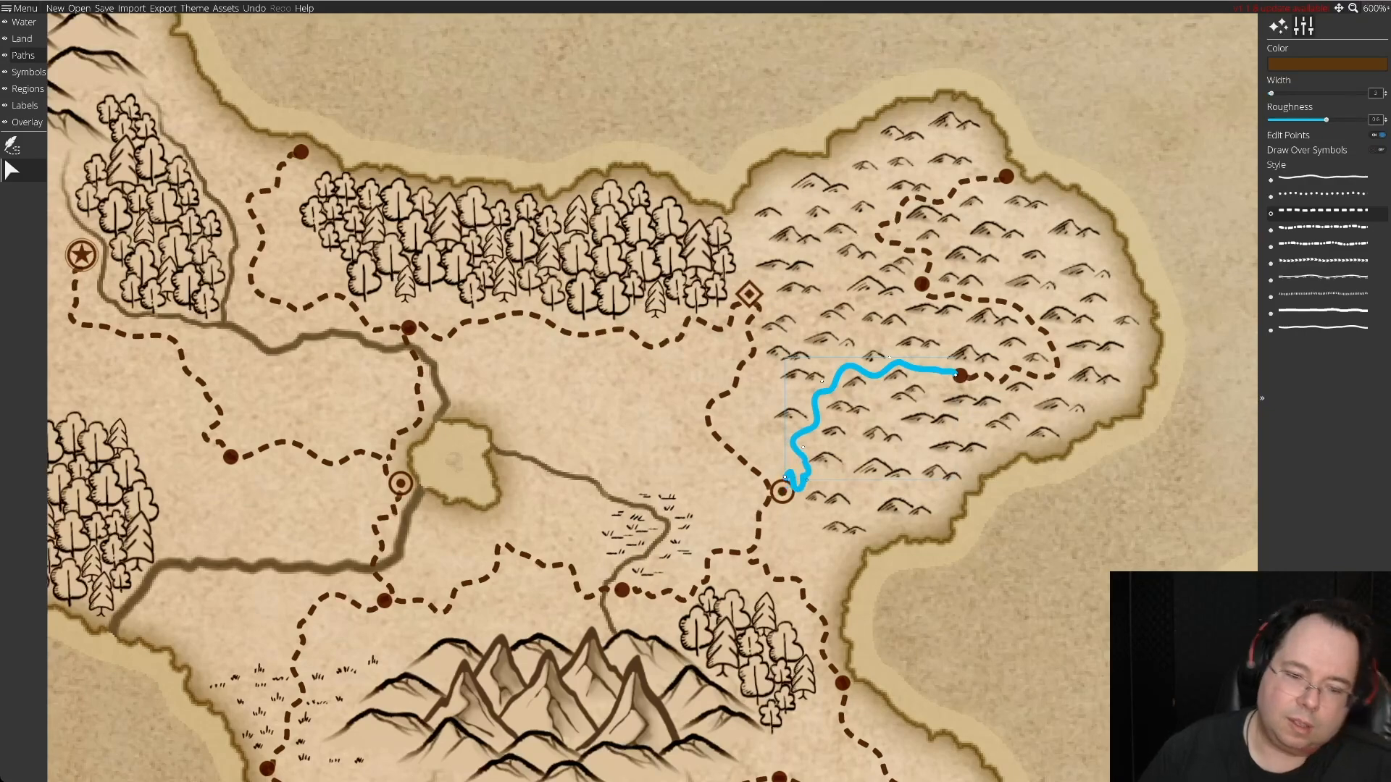
key(ctrl+z)
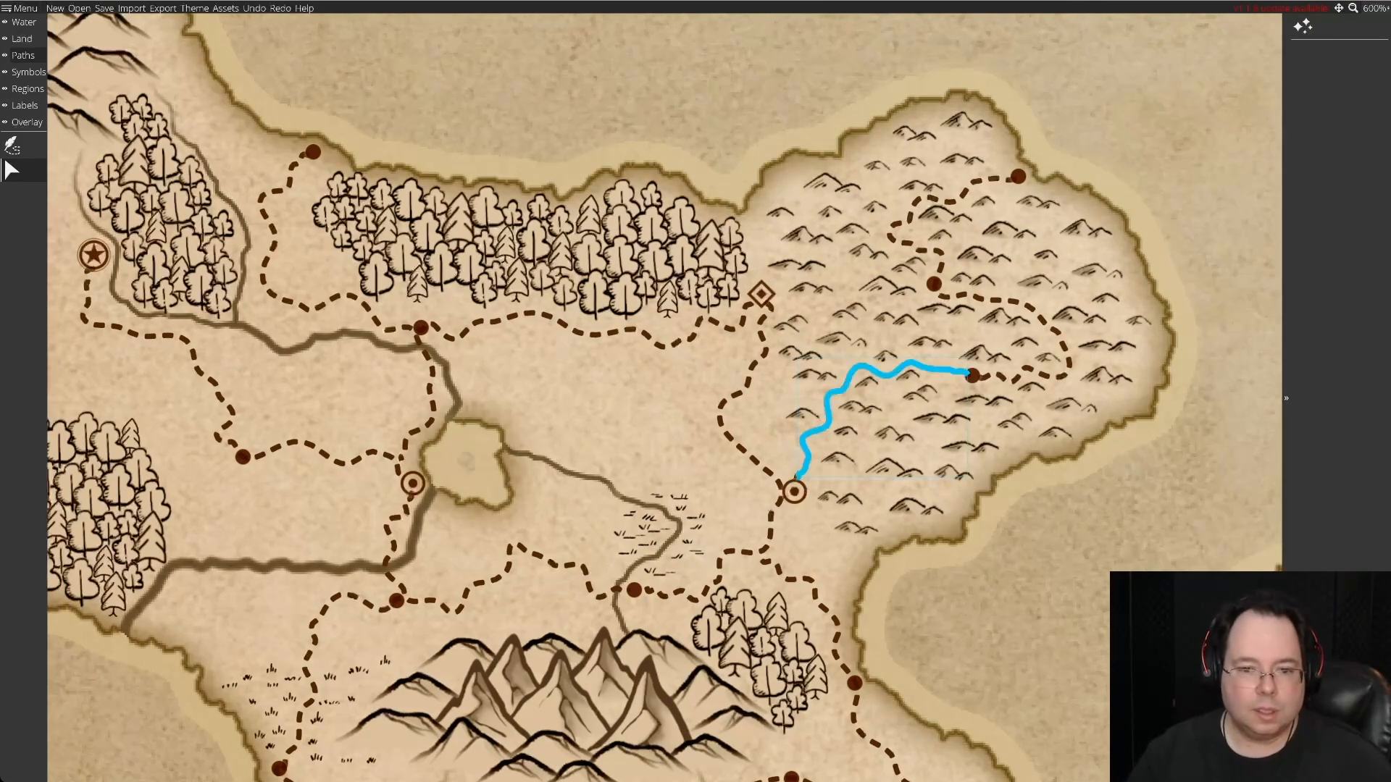
Try to reshape the lower end of the hill road by pulling its last points around the ringed settlement.
click(796, 477)
drag(786, 477, 805, 480)
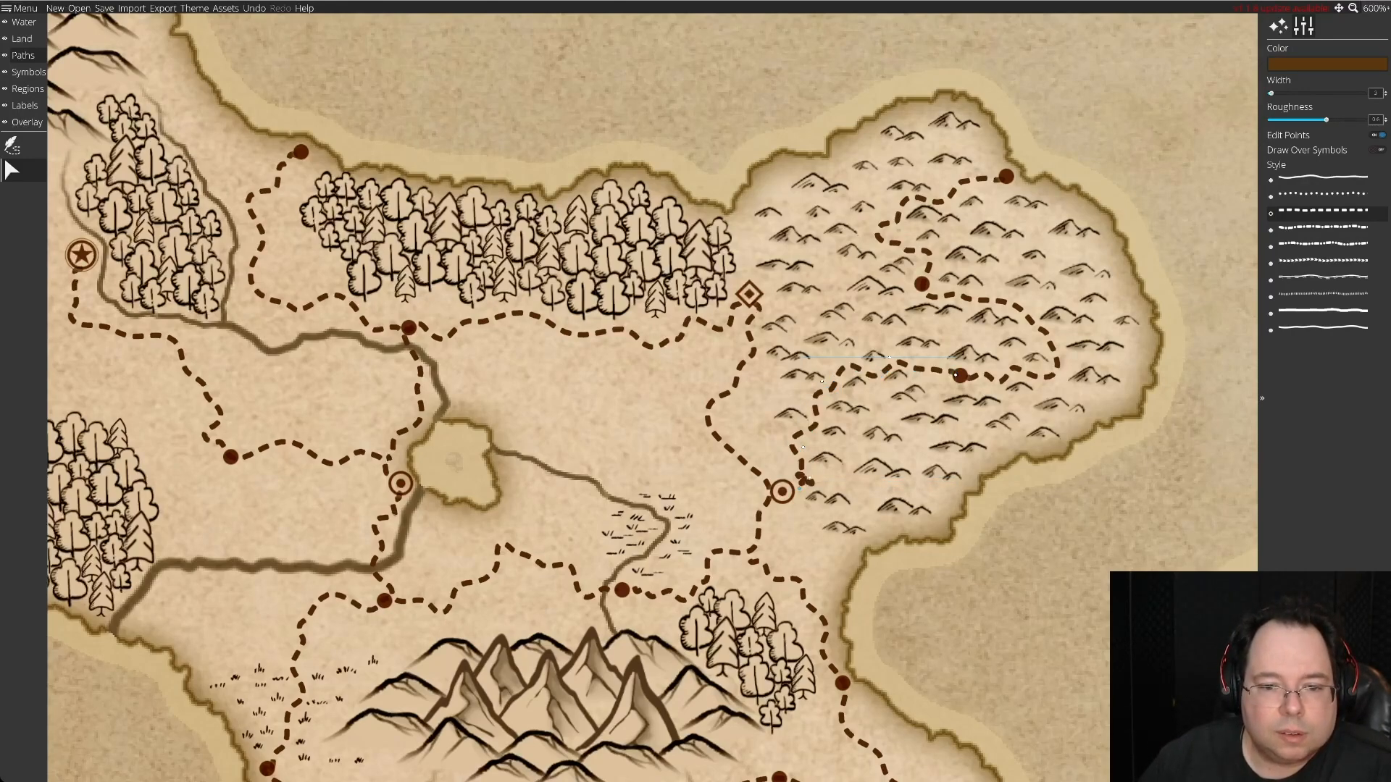
drag(805, 480, 791, 556)
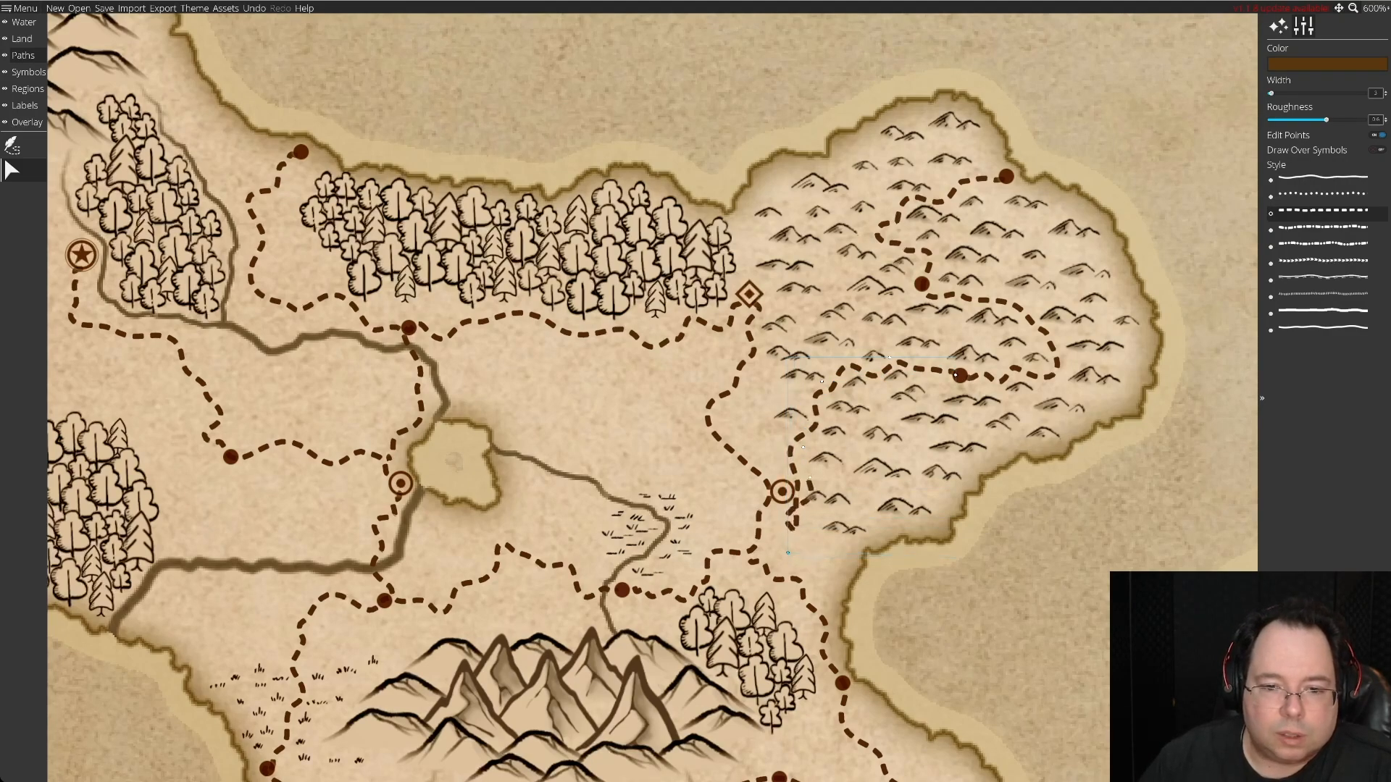
drag(809, 480, 819, 552)
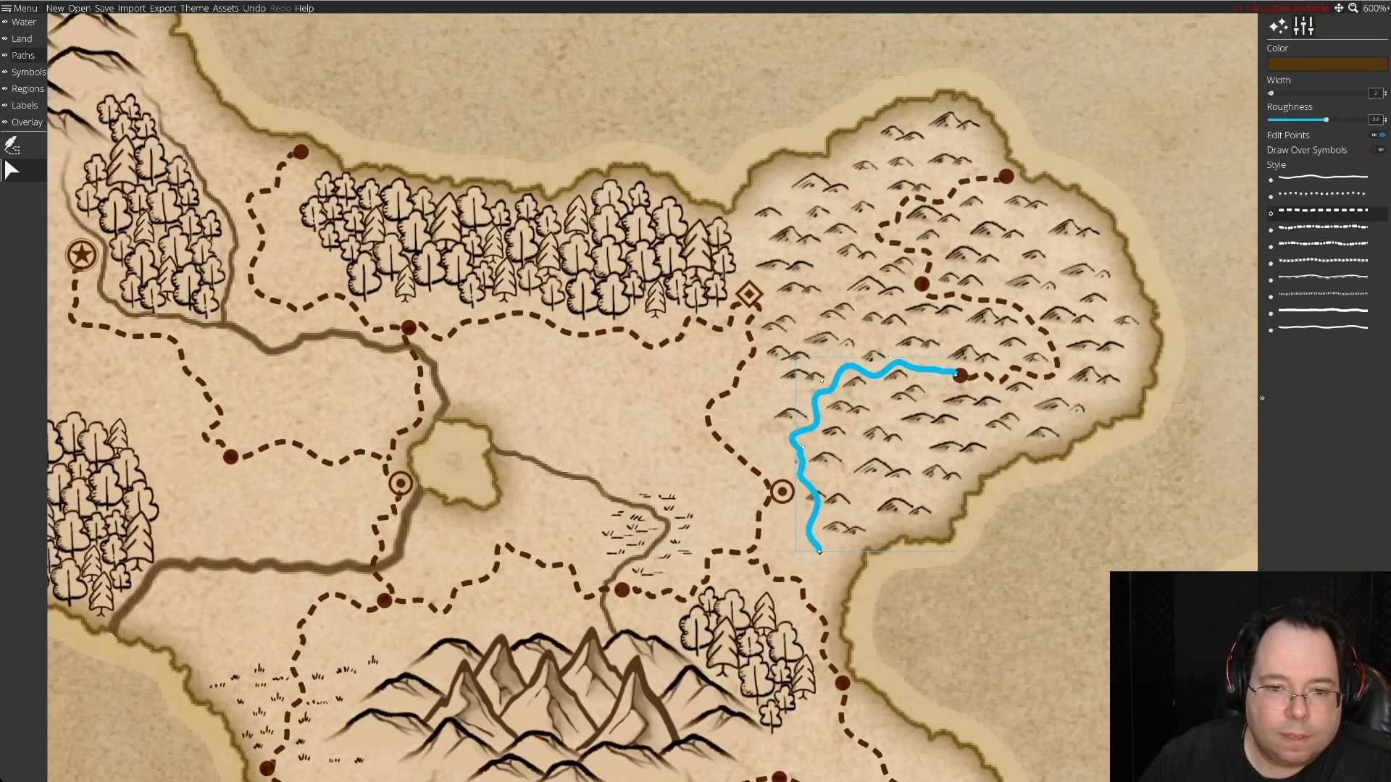
drag(819, 552, 787, 479)
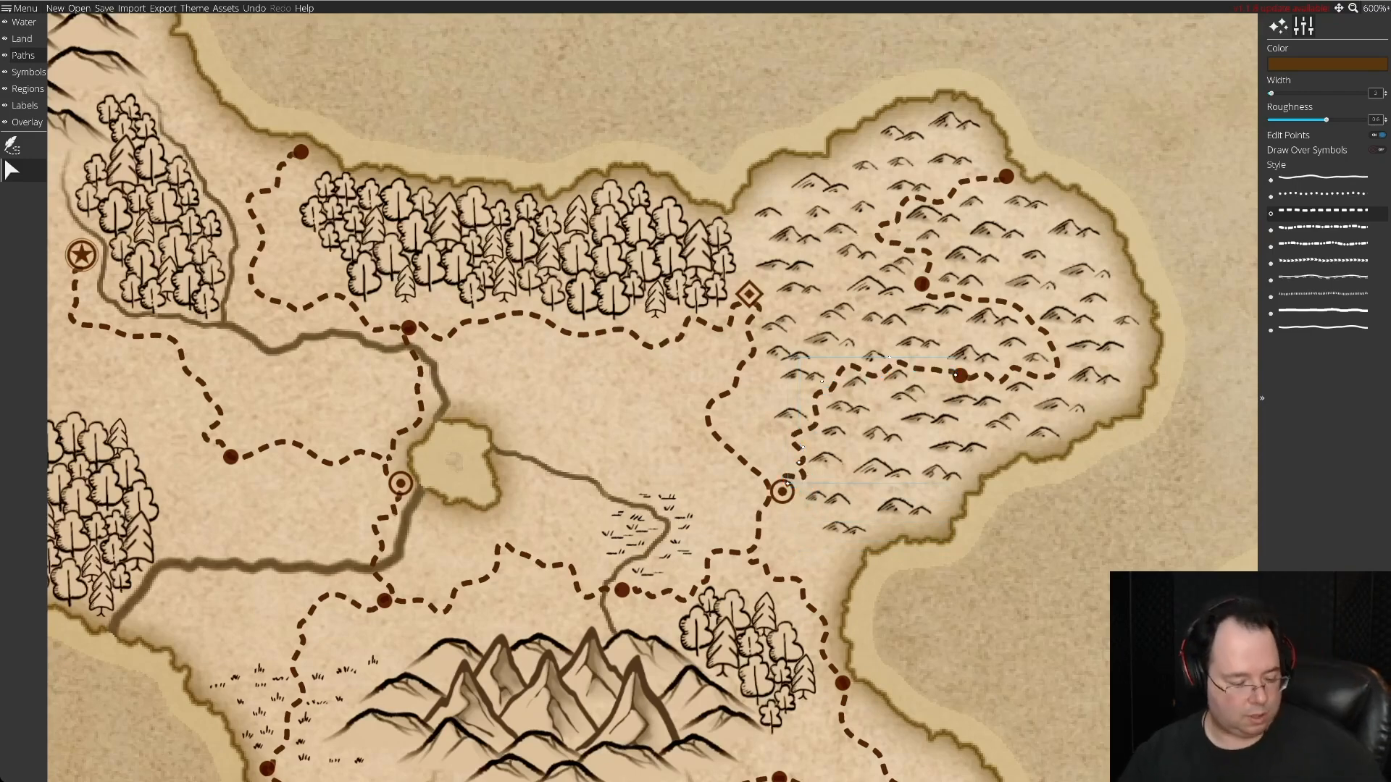
Undo the recent road and settlement edits, and redo the ringed settlement's move to the junction.
key(ctrl+z)
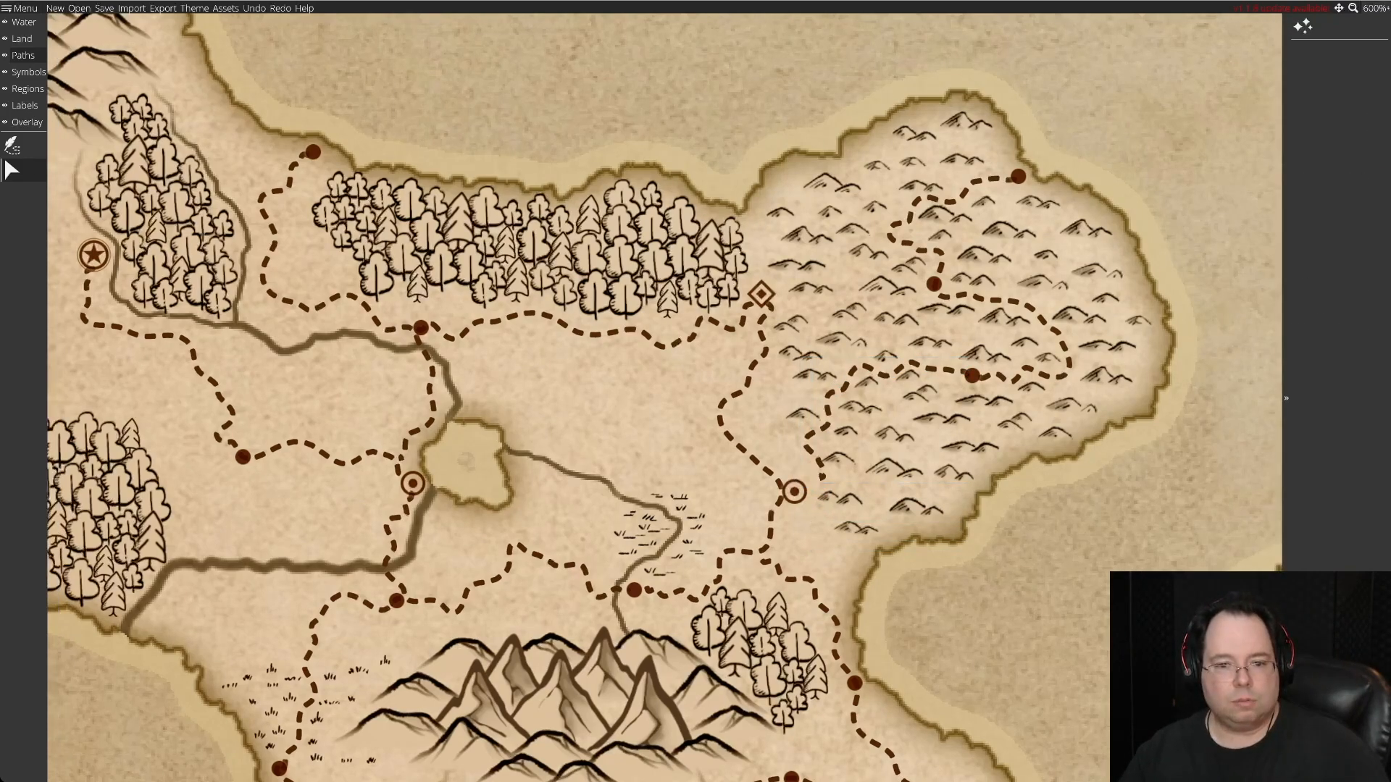
key(ctrl+z)
key(ctrl+z)
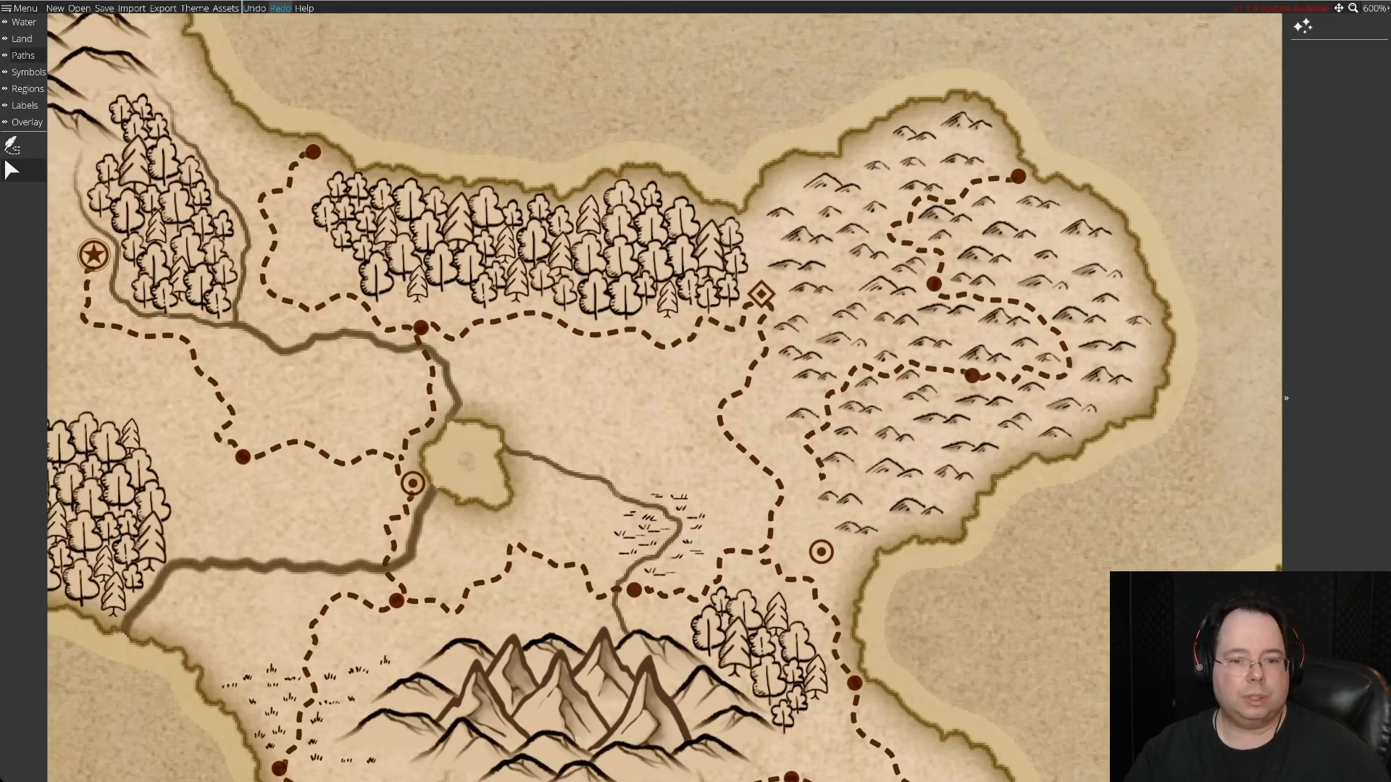
key(ctrl+y)
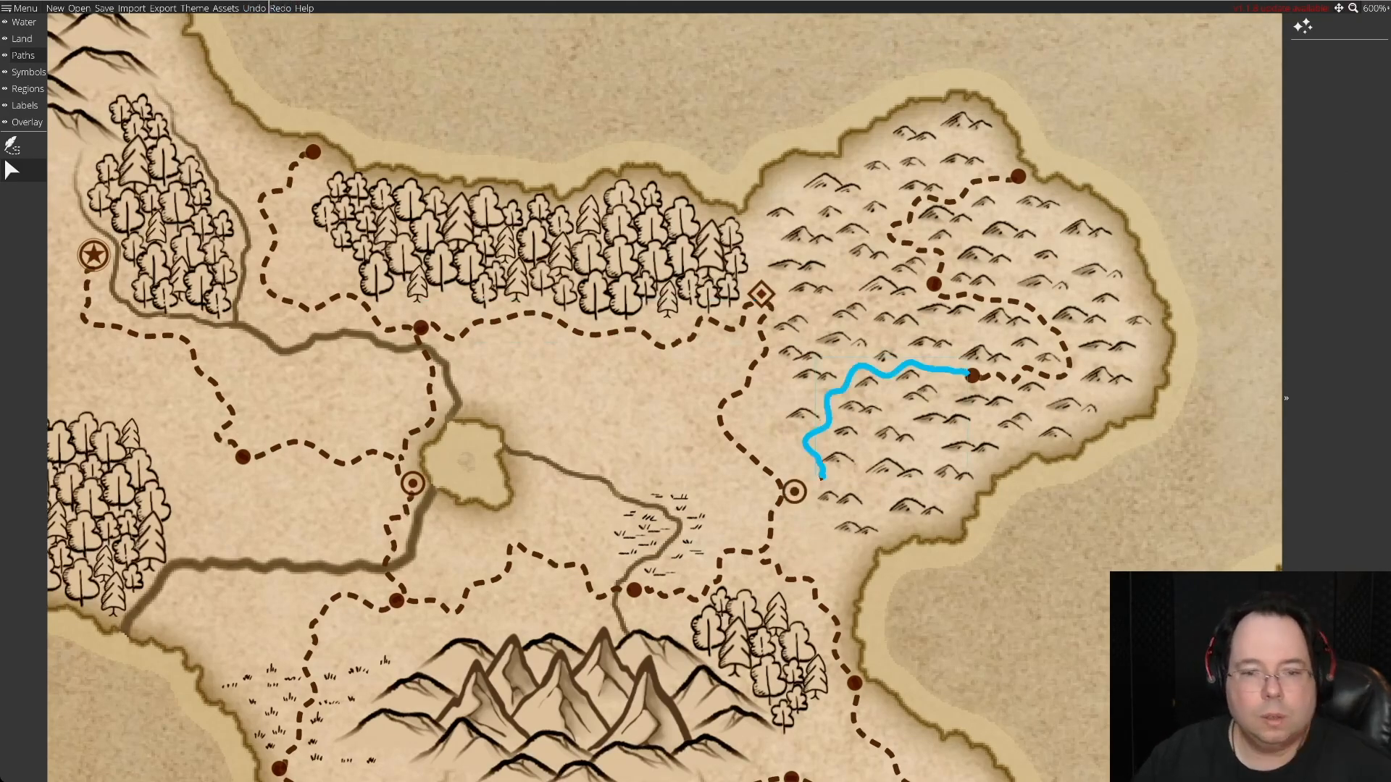
Move the hill road's lower end point to the edge of the ringed settlement at the junction.
click(818, 464)
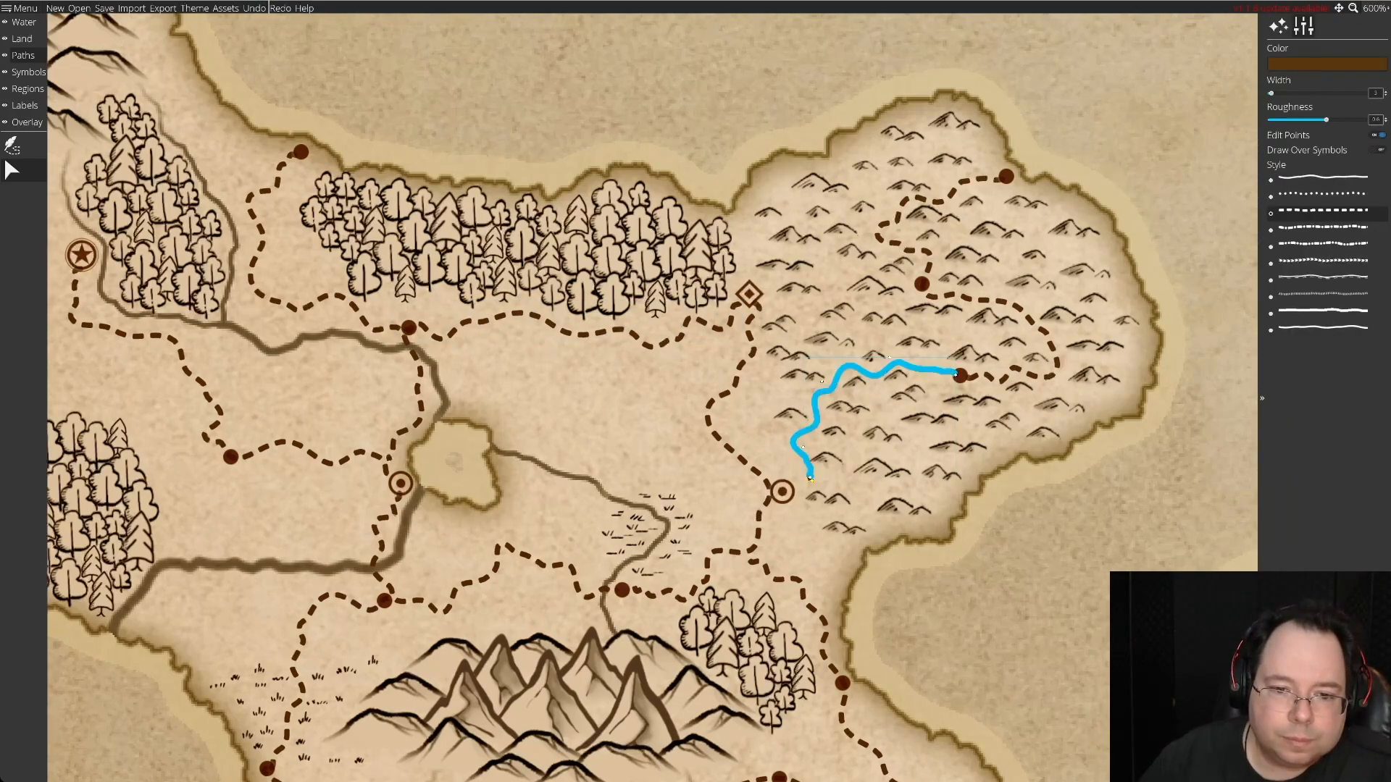
drag(809, 478, 798, 482)
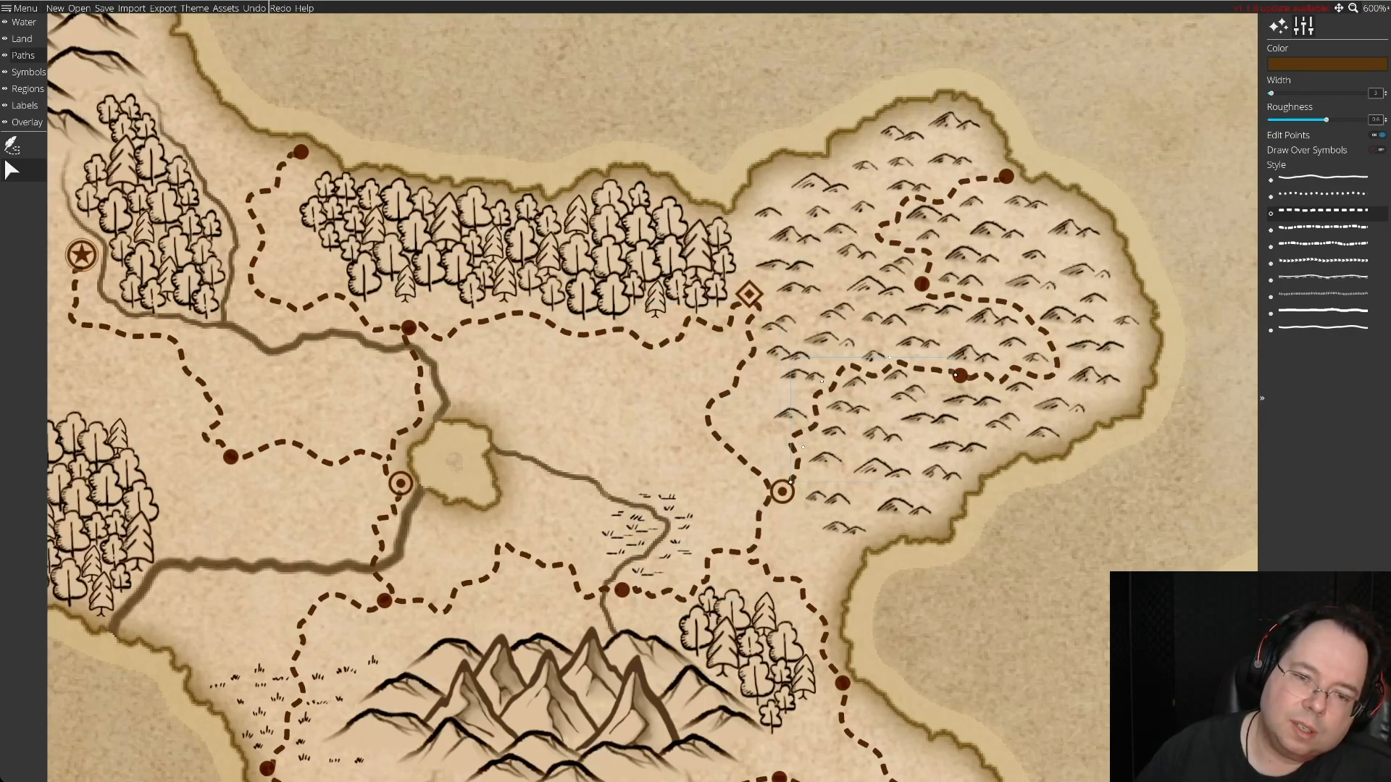
Deselect the road and switch from editing paths to placing settlement symbols.
key(Escape)
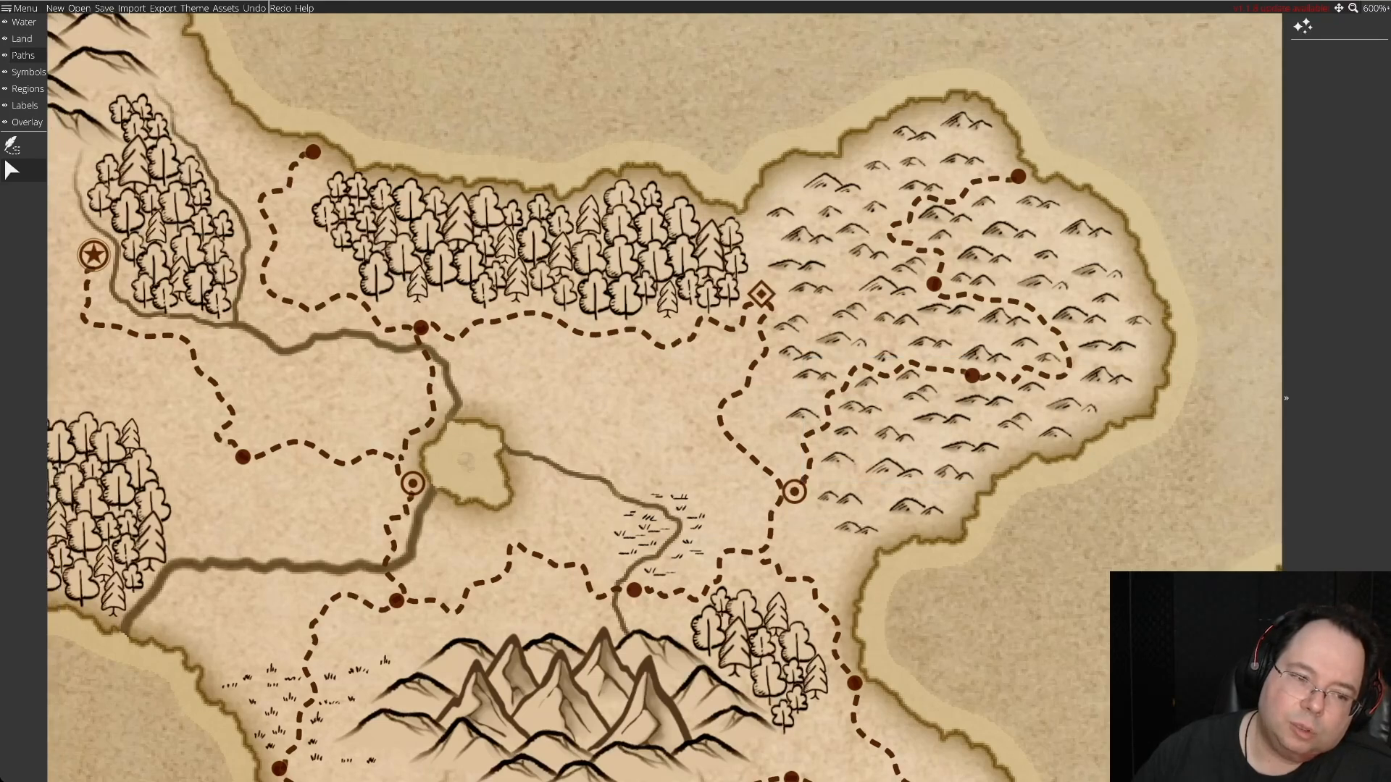
key(Down)
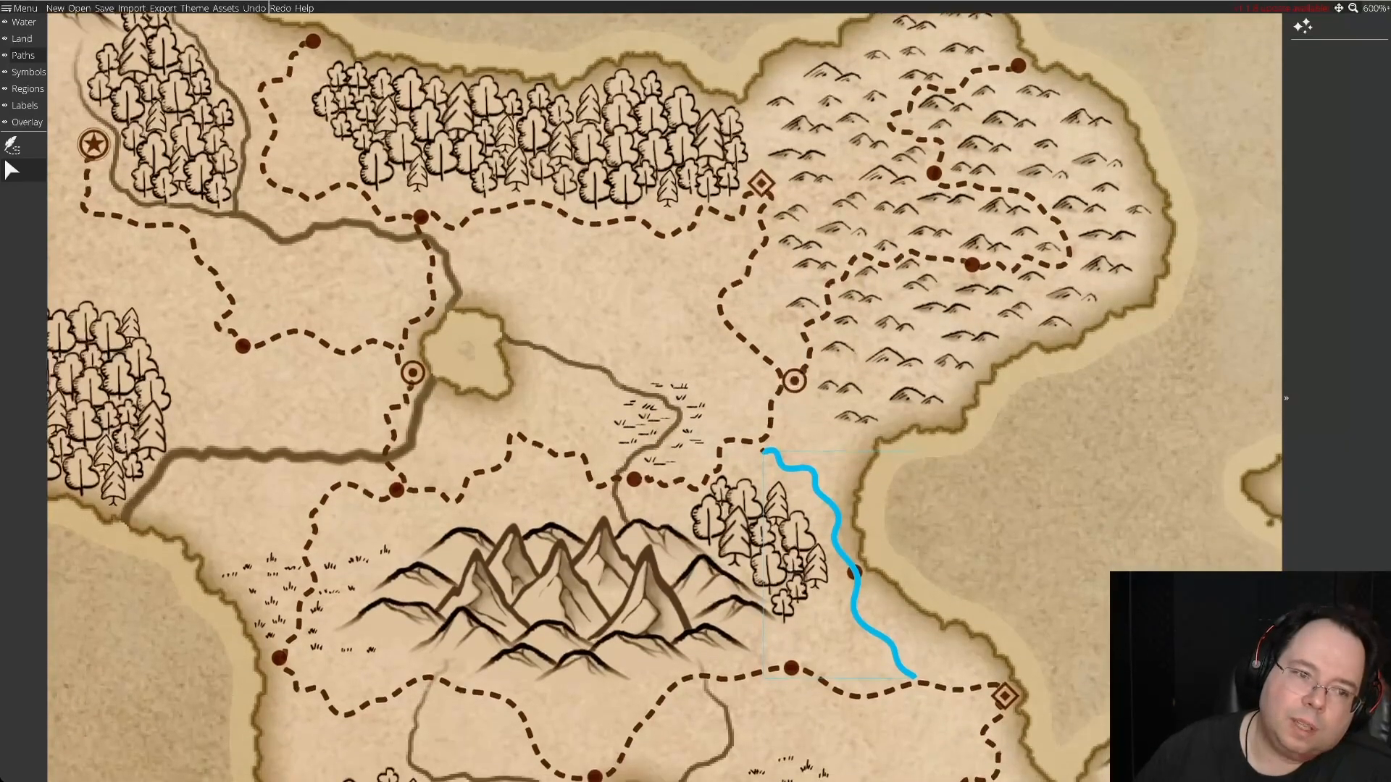
scroll(663, 397, down, 1)
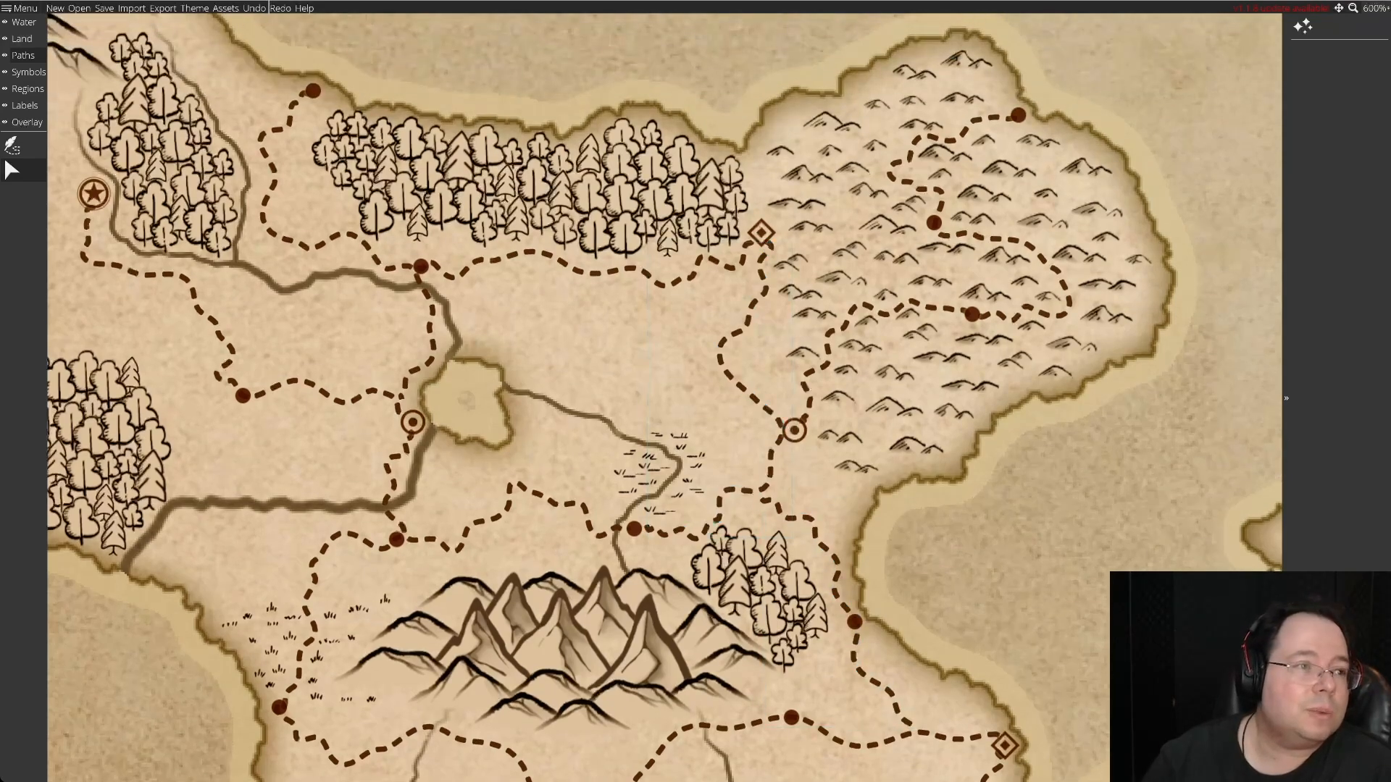
click(23, 56)
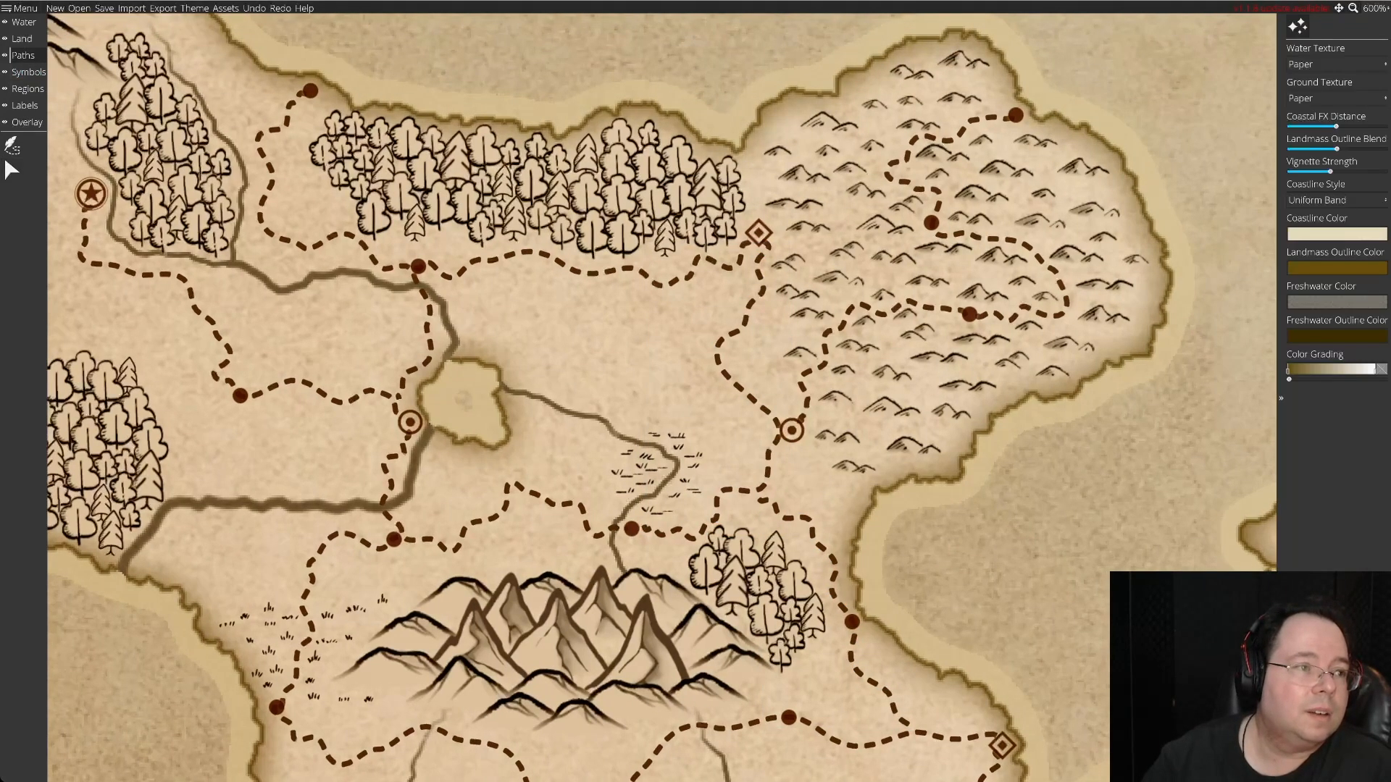
click(28, 73)
click(13, 147)
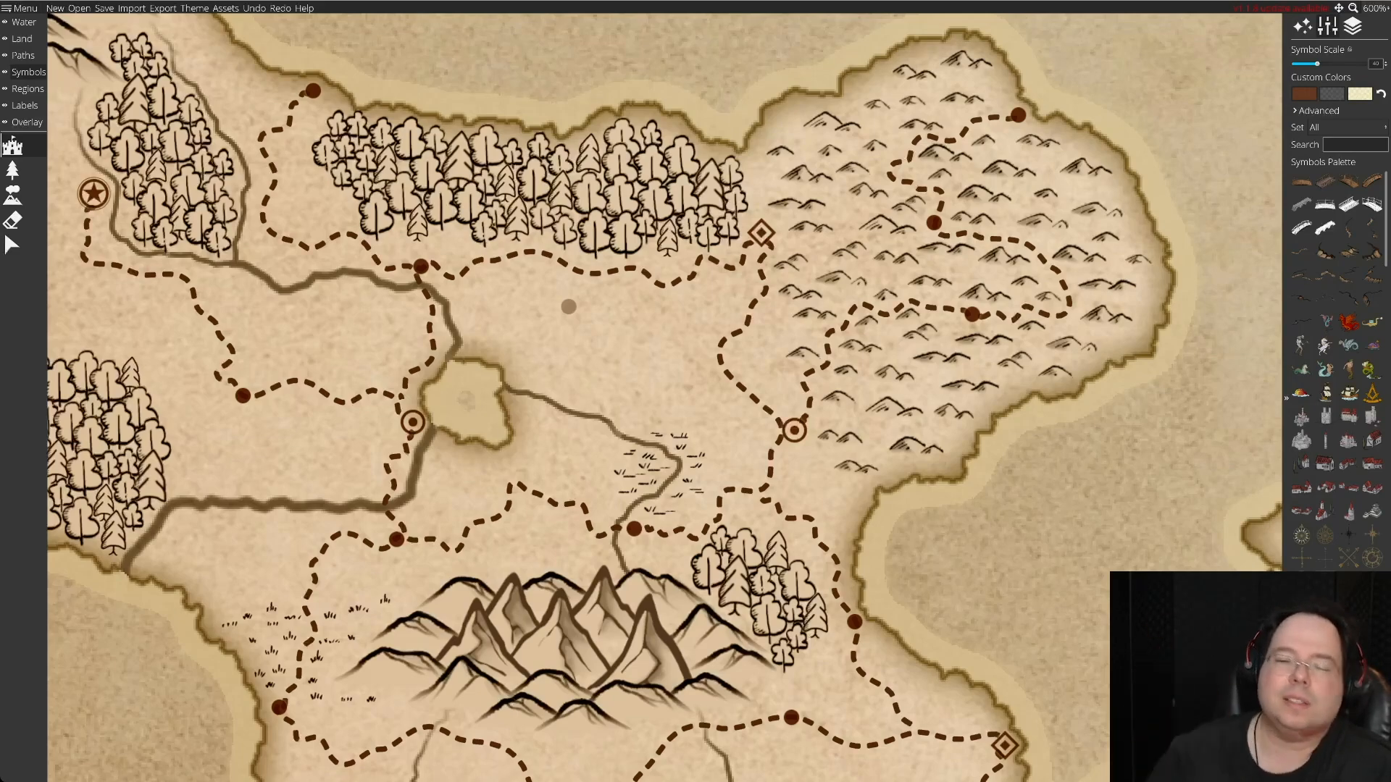
Review the roads, settlements and terrain of the southwestern island at 200%, 175% and 150% zoom.
key(Up)
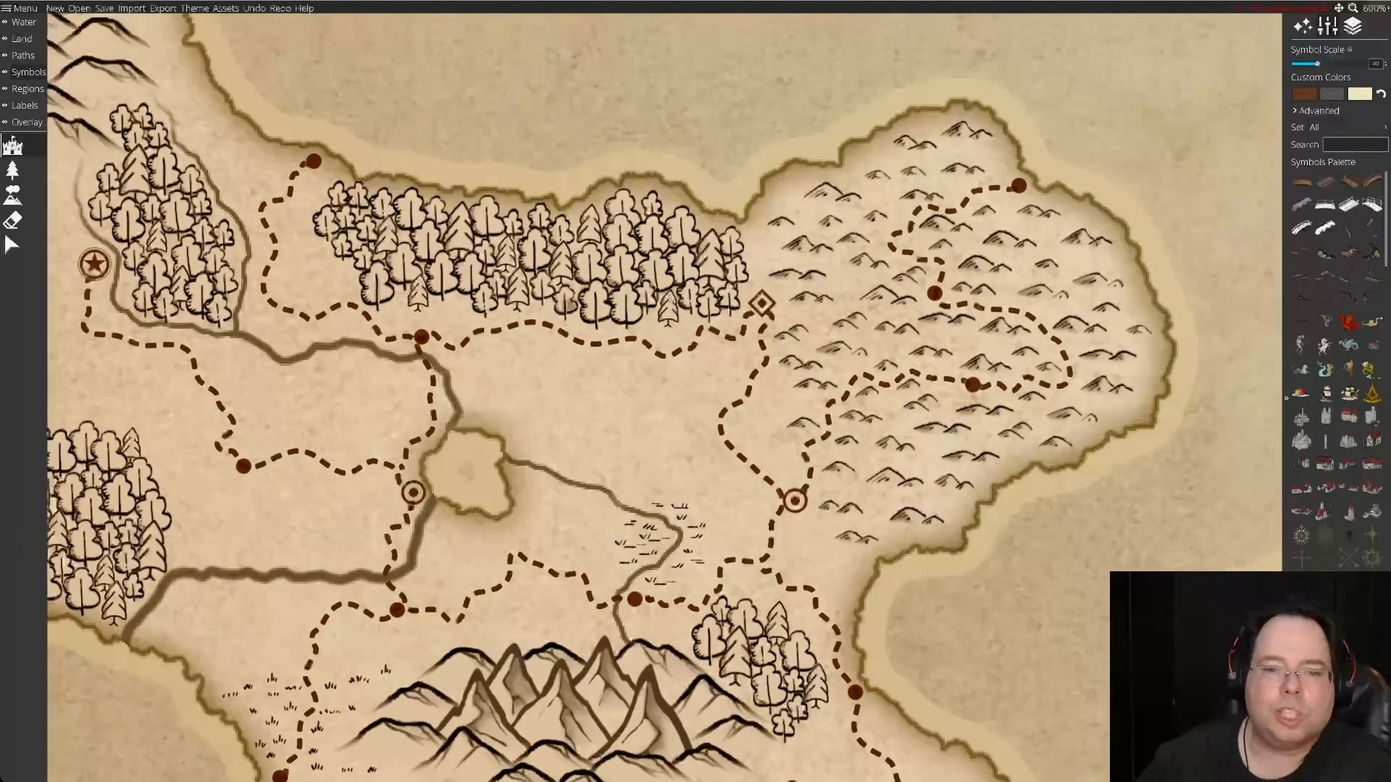
key(Down)
key(Up)
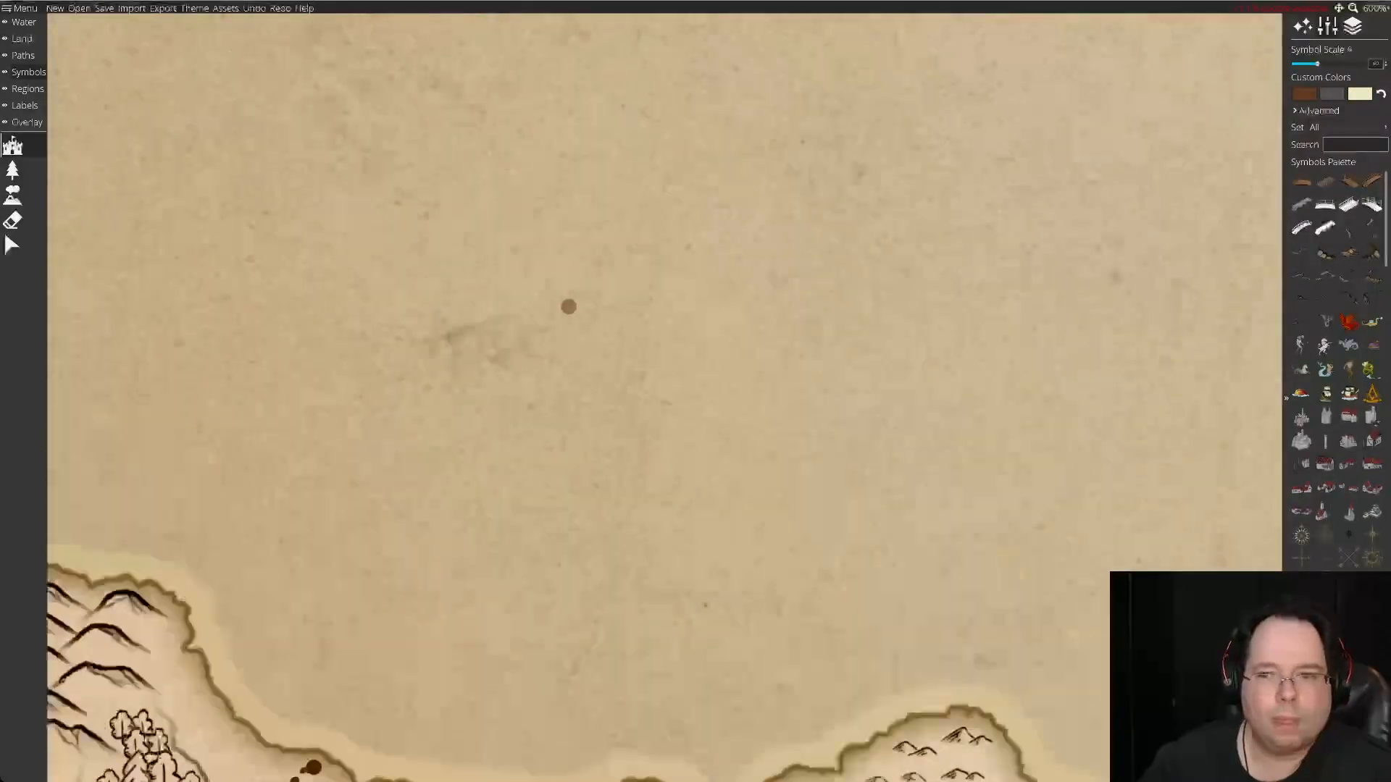
key(Down)
key(Down)
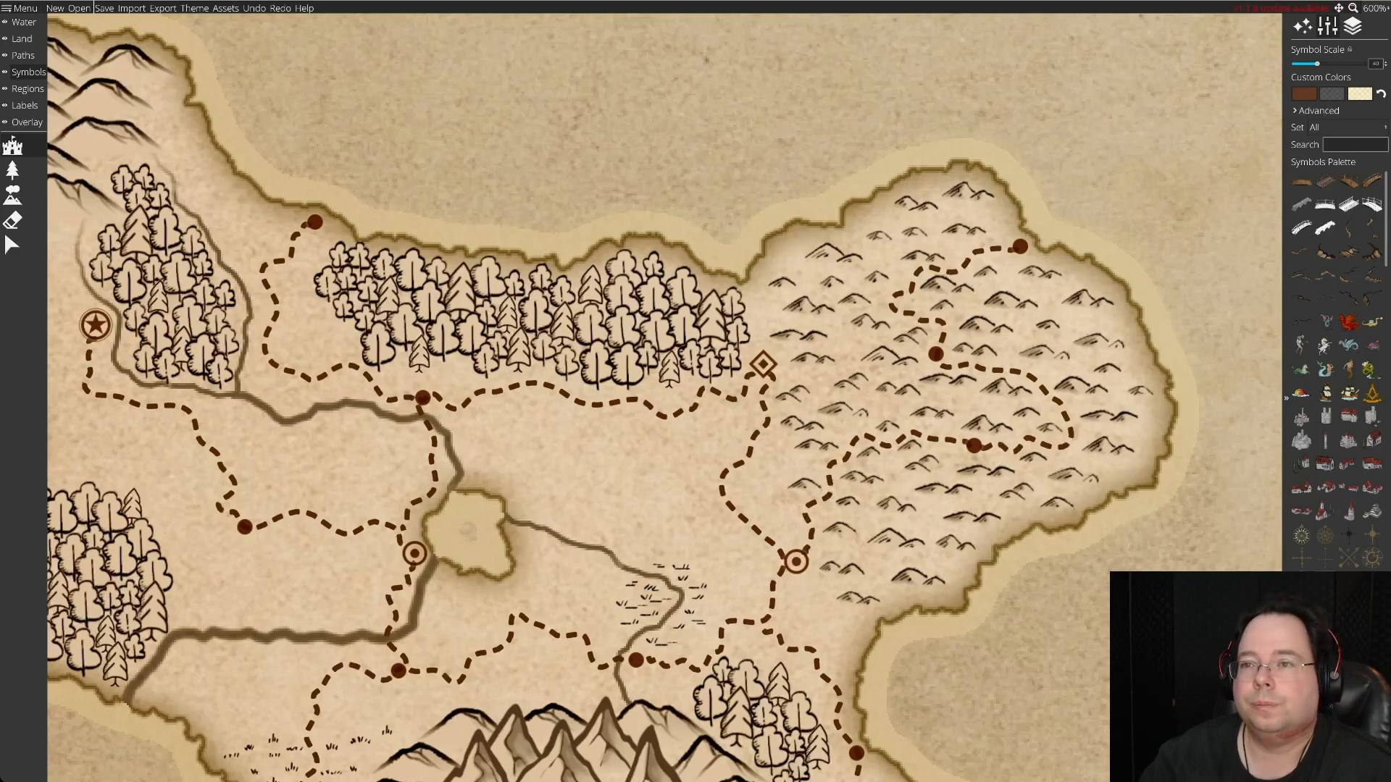
click(1375, 8)
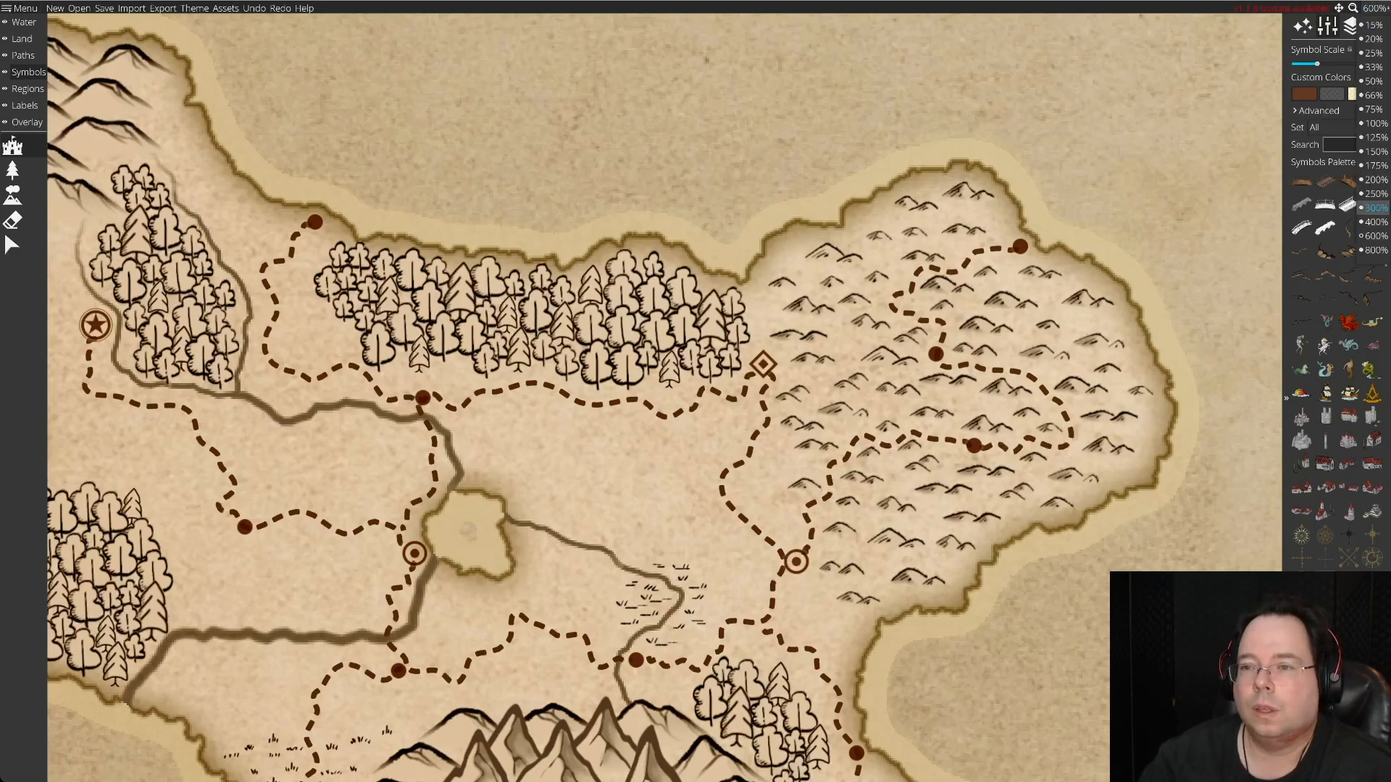
click(1375, 179)
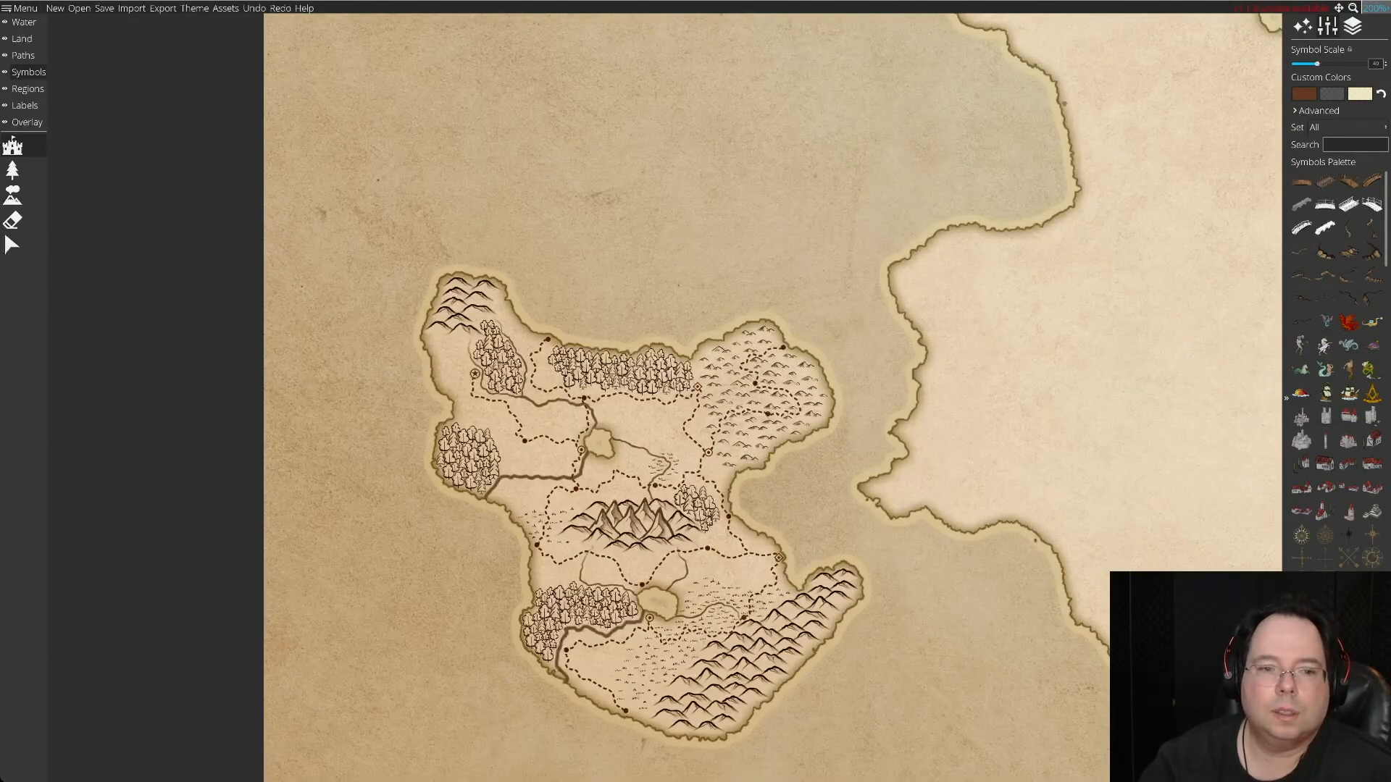
click(1375, 8)
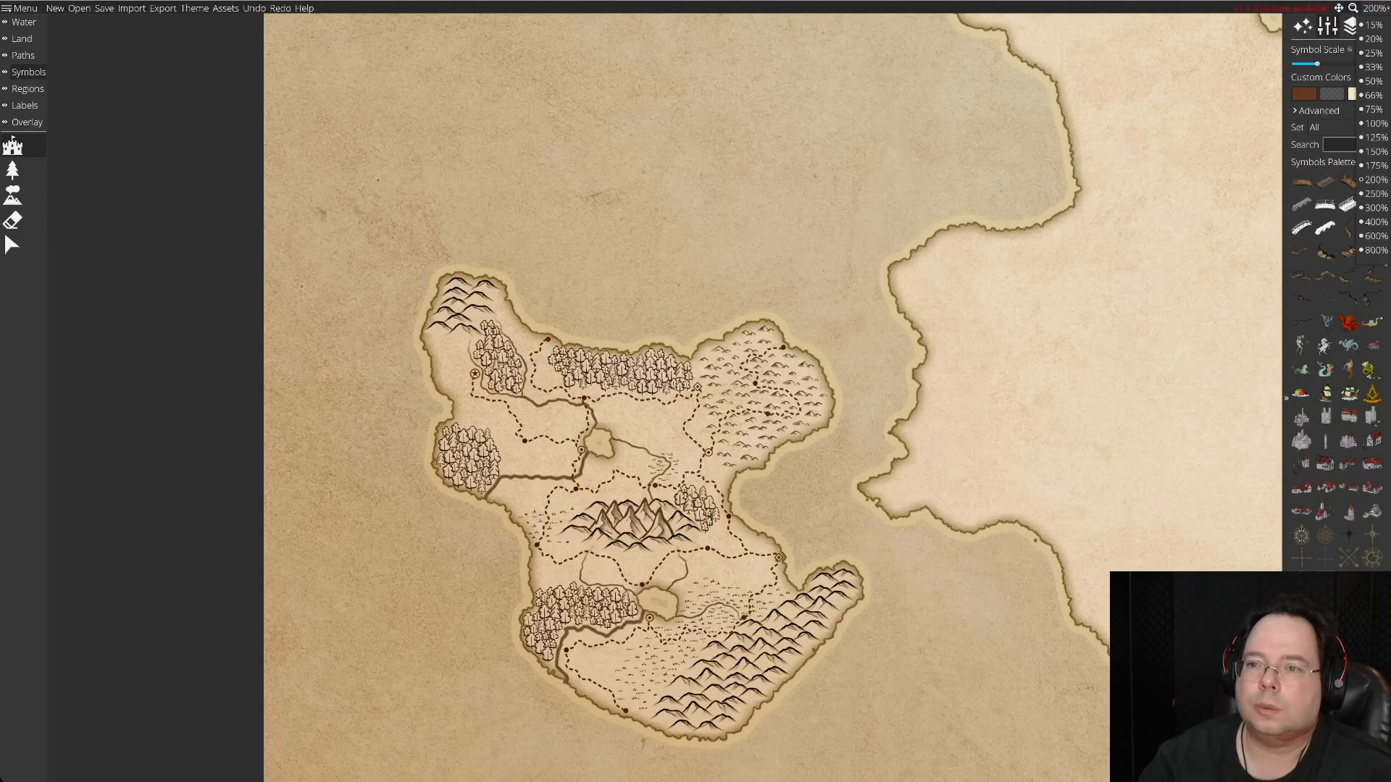
click(1374, 166)
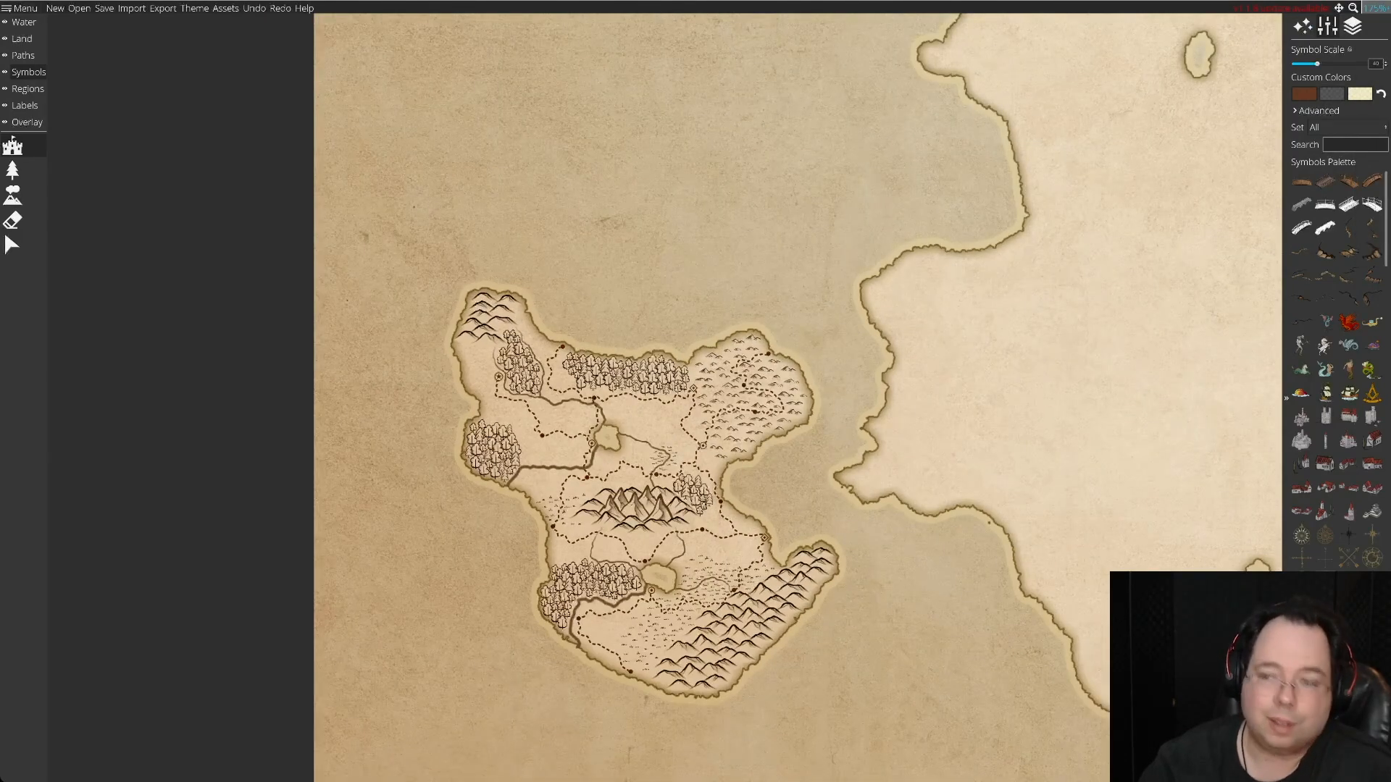
click(1374, 8)
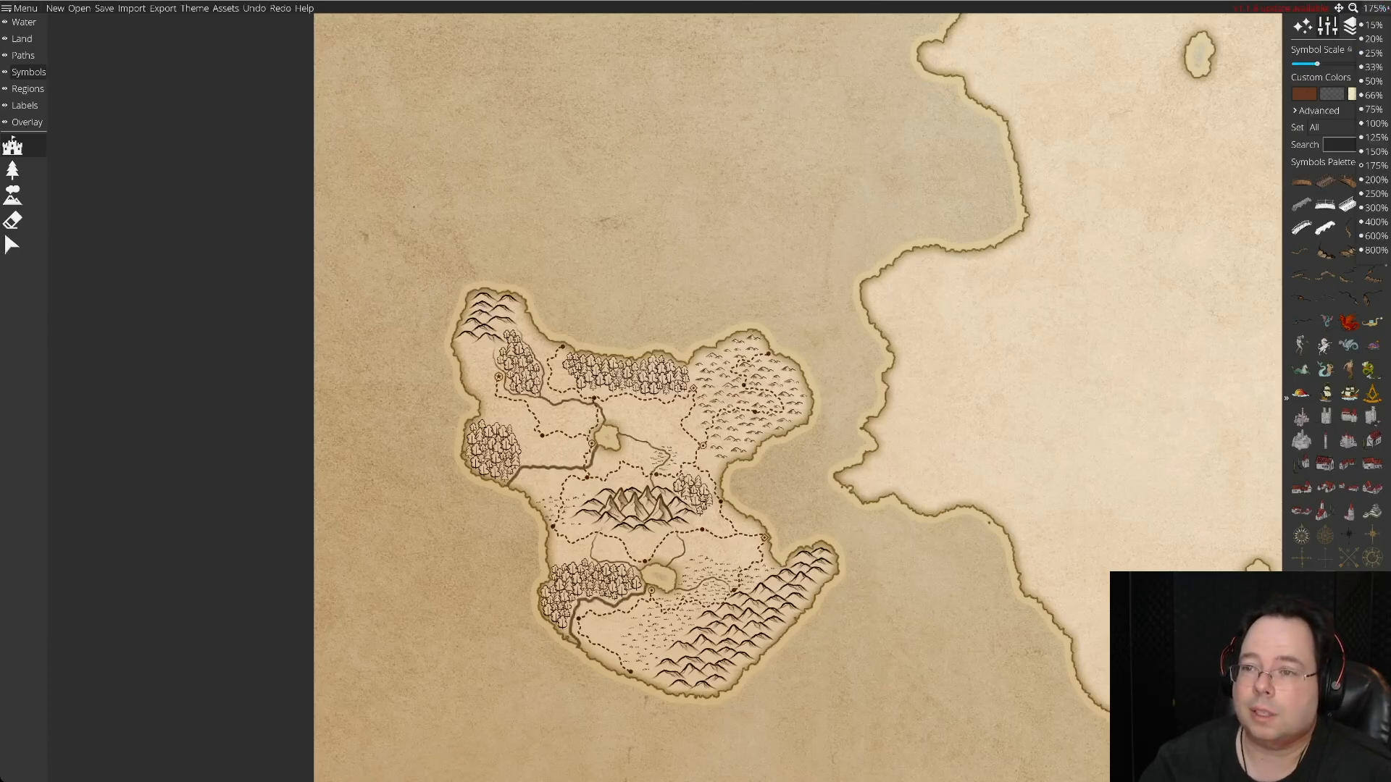
click(1374, 151)
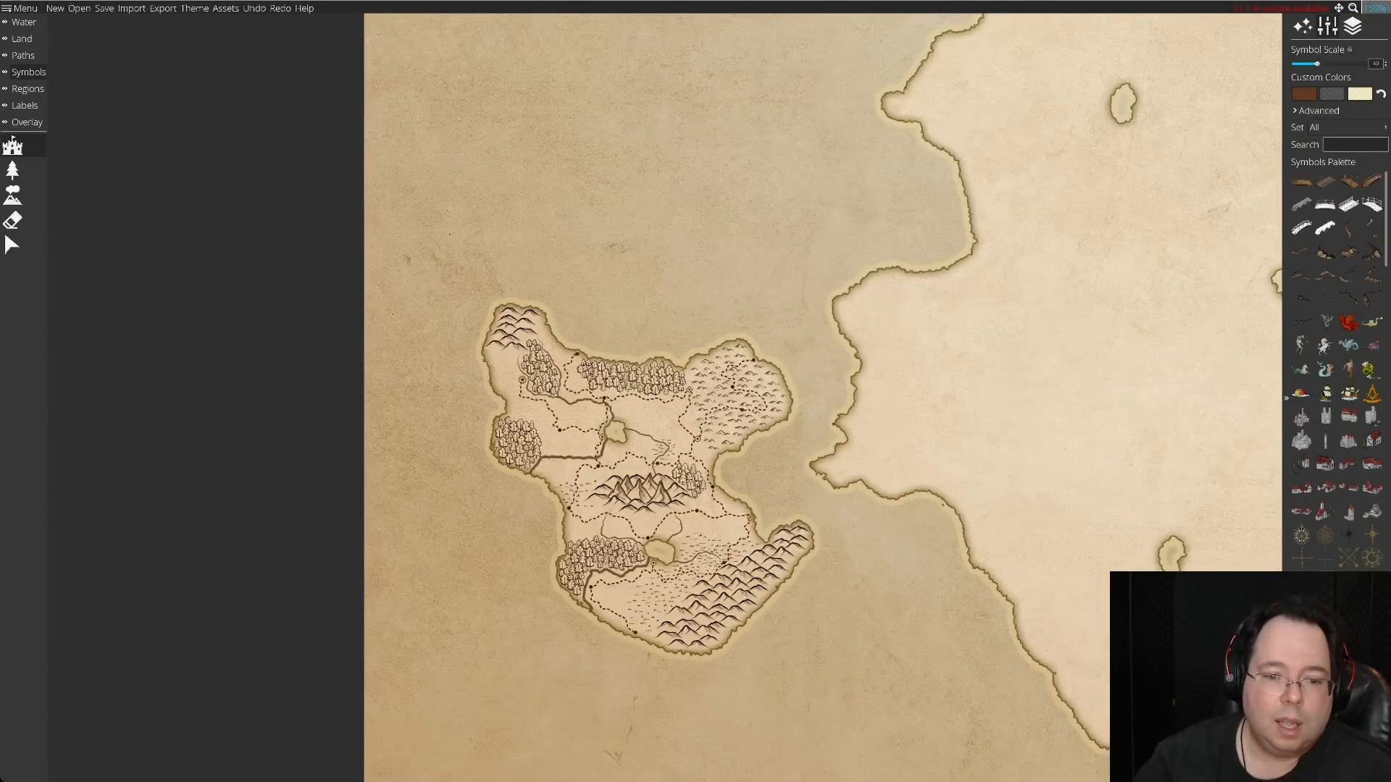
Examine the northwestern island and the northern coast of the central continent at 175% zoom.
scroll(866, 258, up, 15)
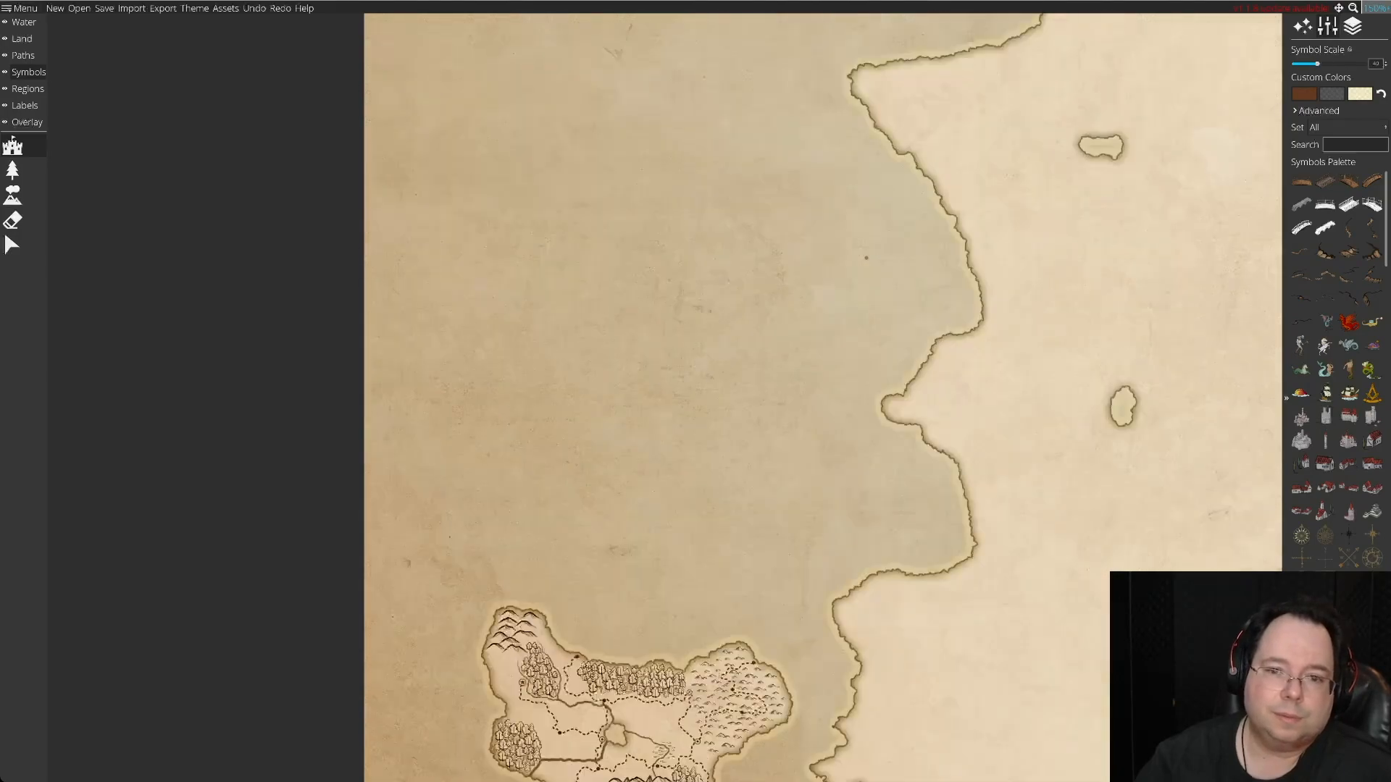
scroll(867, 258, right, 5)
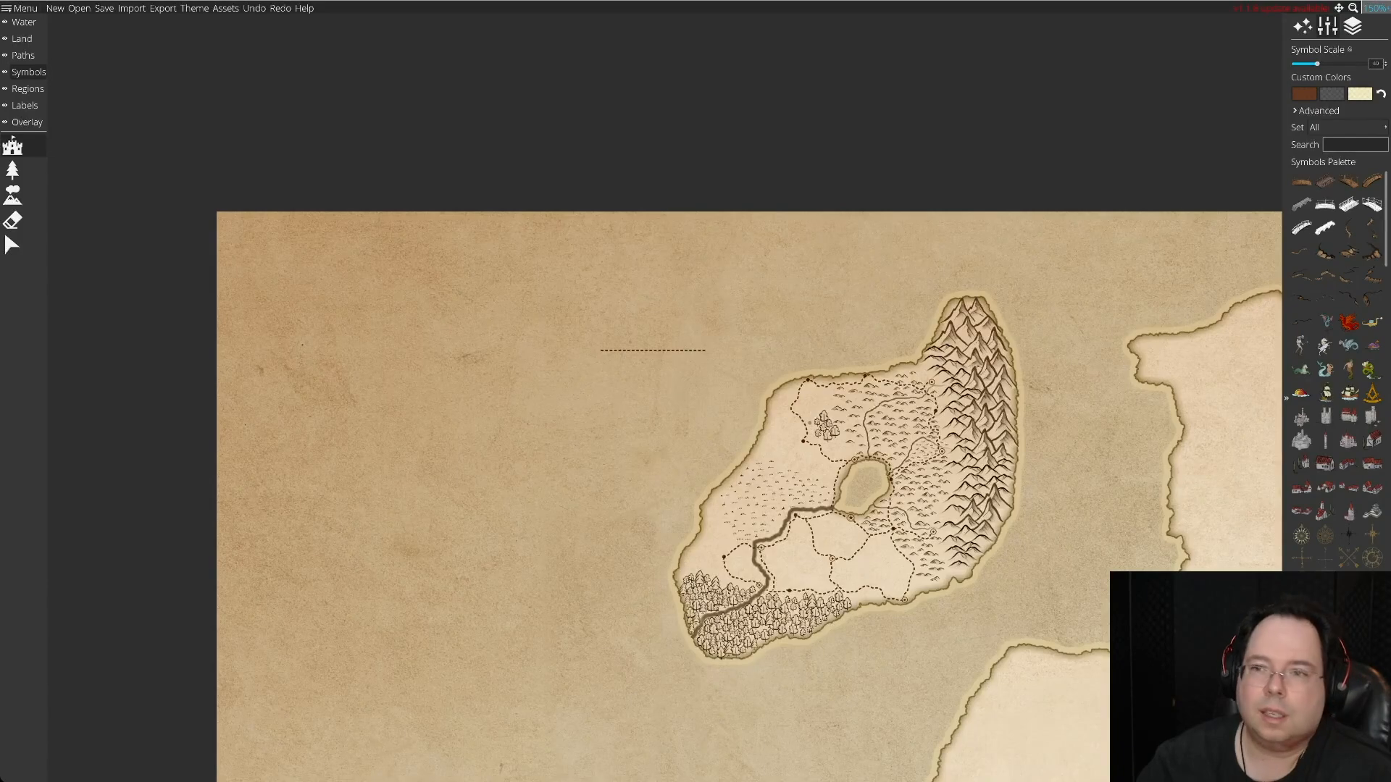
click(1375, 8)
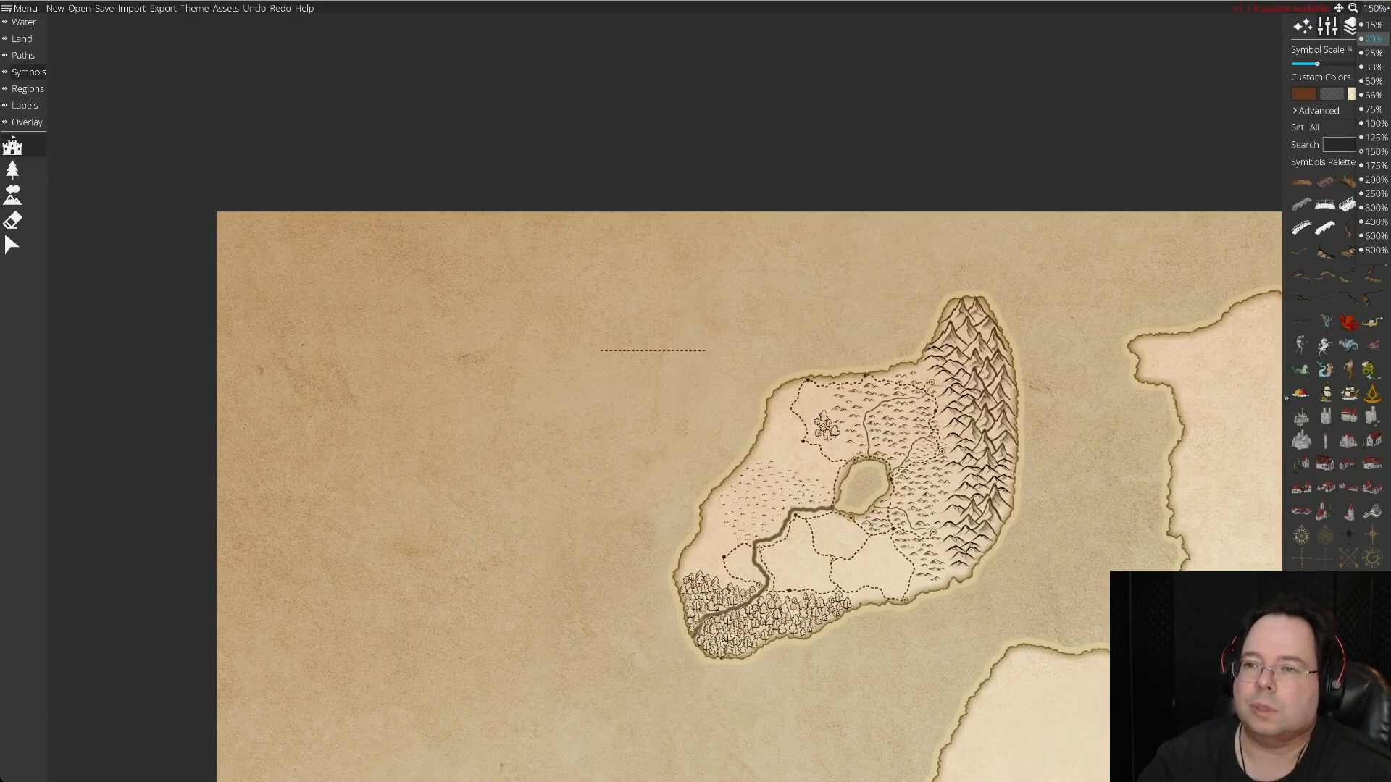
click(1374, 165)
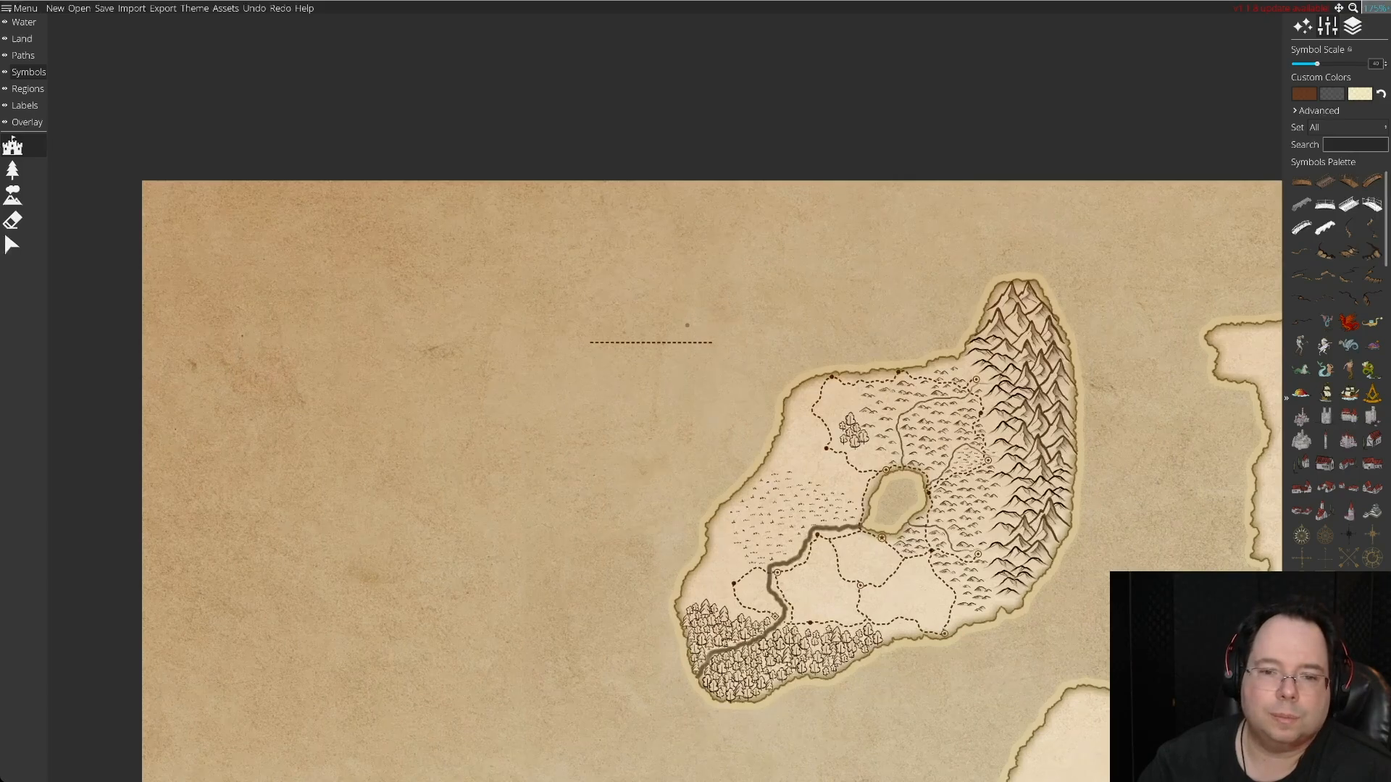
key(Down)
key(Right)
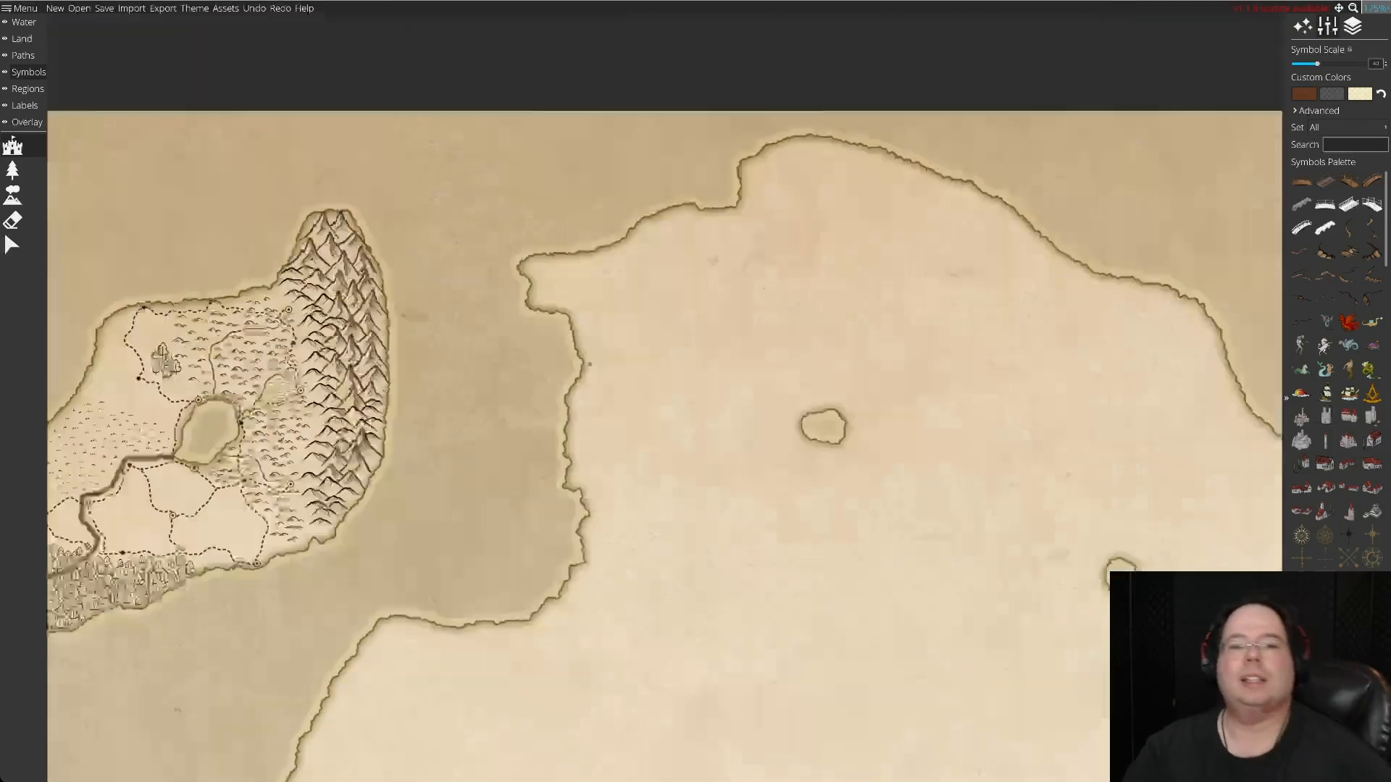
key(Down)
key(Right)
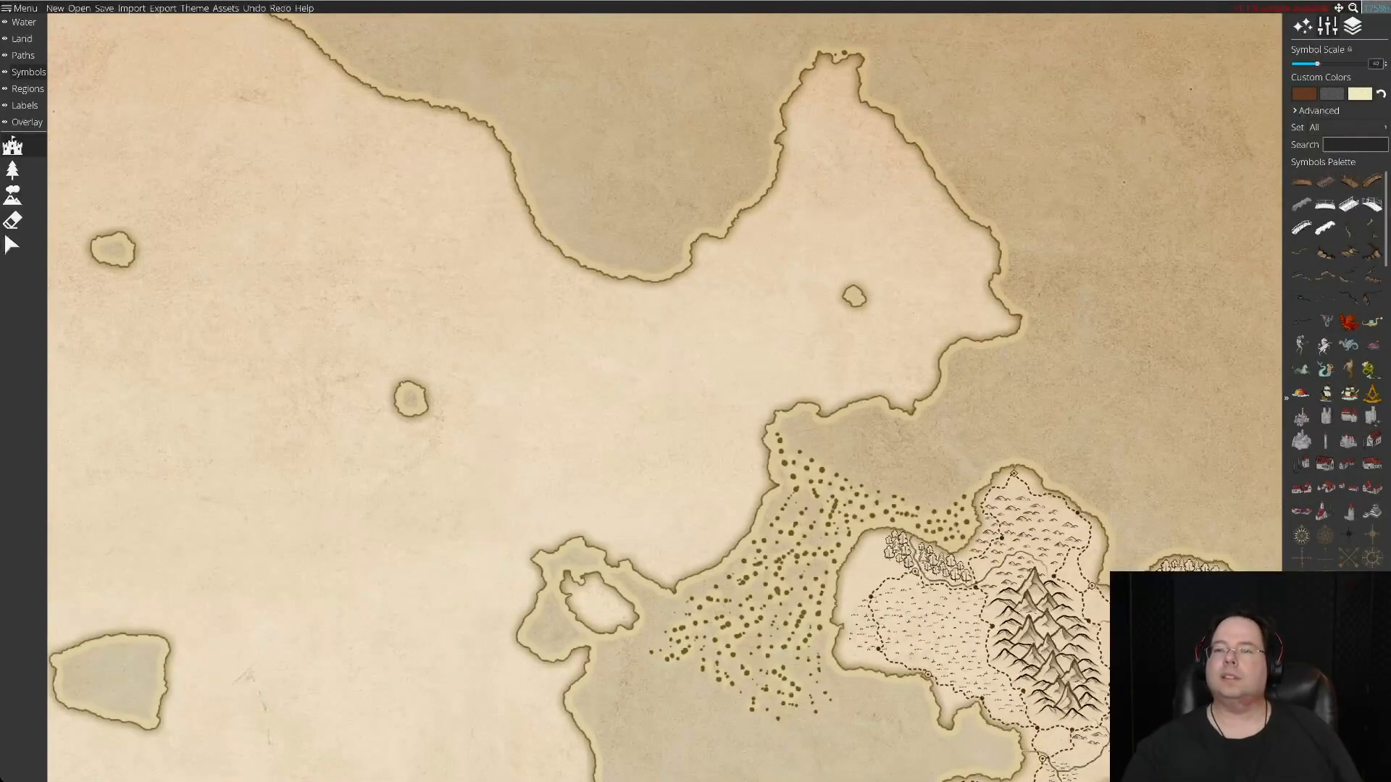
Survey the whole map with its central continent and corner islands at 66% zoom.
click(1375, 8)
click(1371, 95)
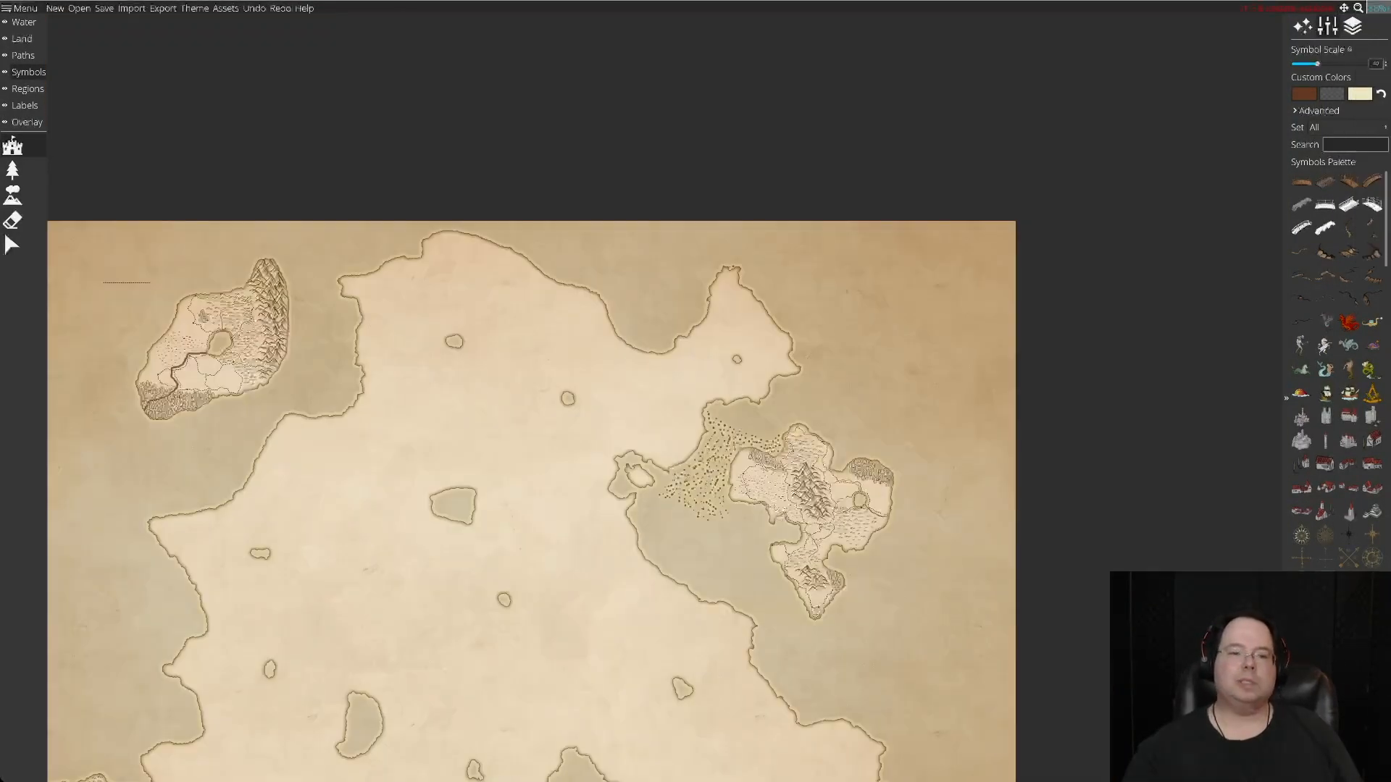
key(Down)
key(Left)
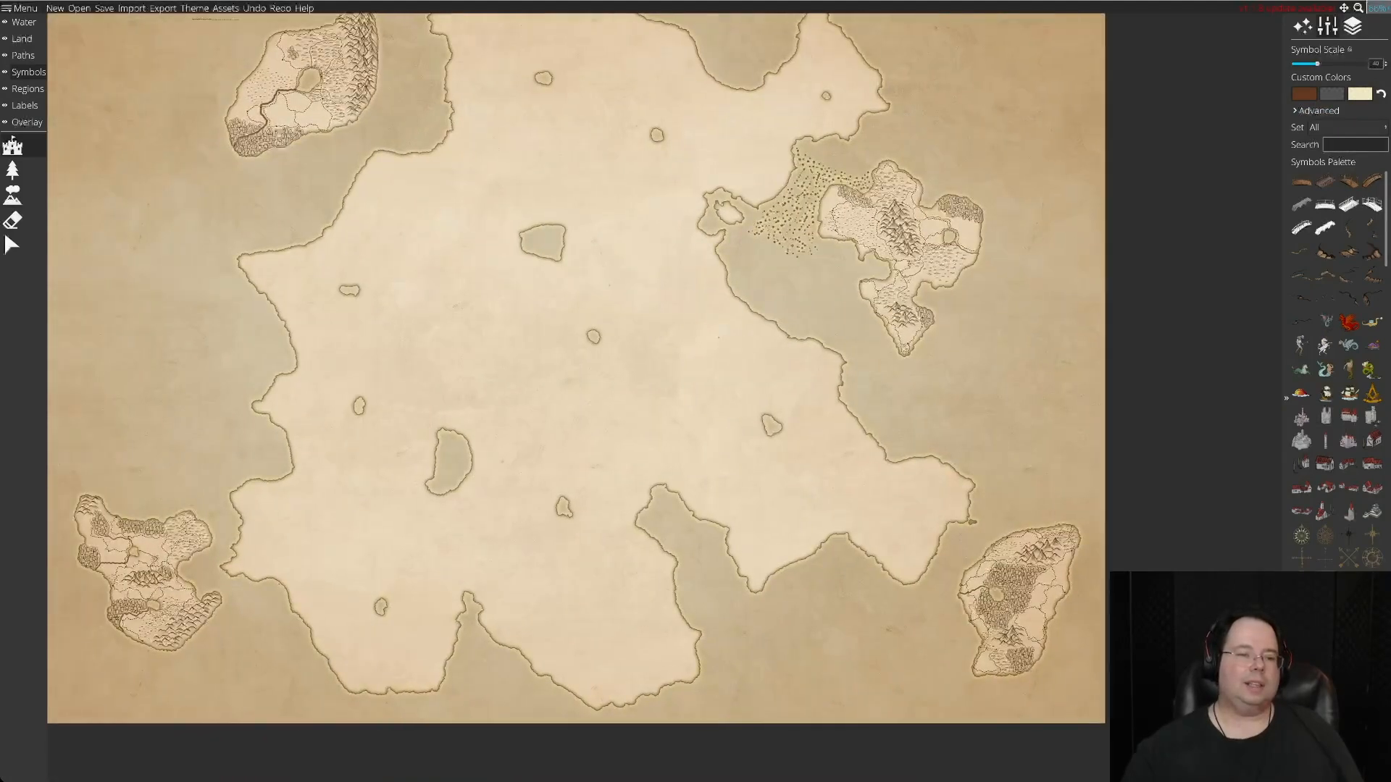
key(Up)
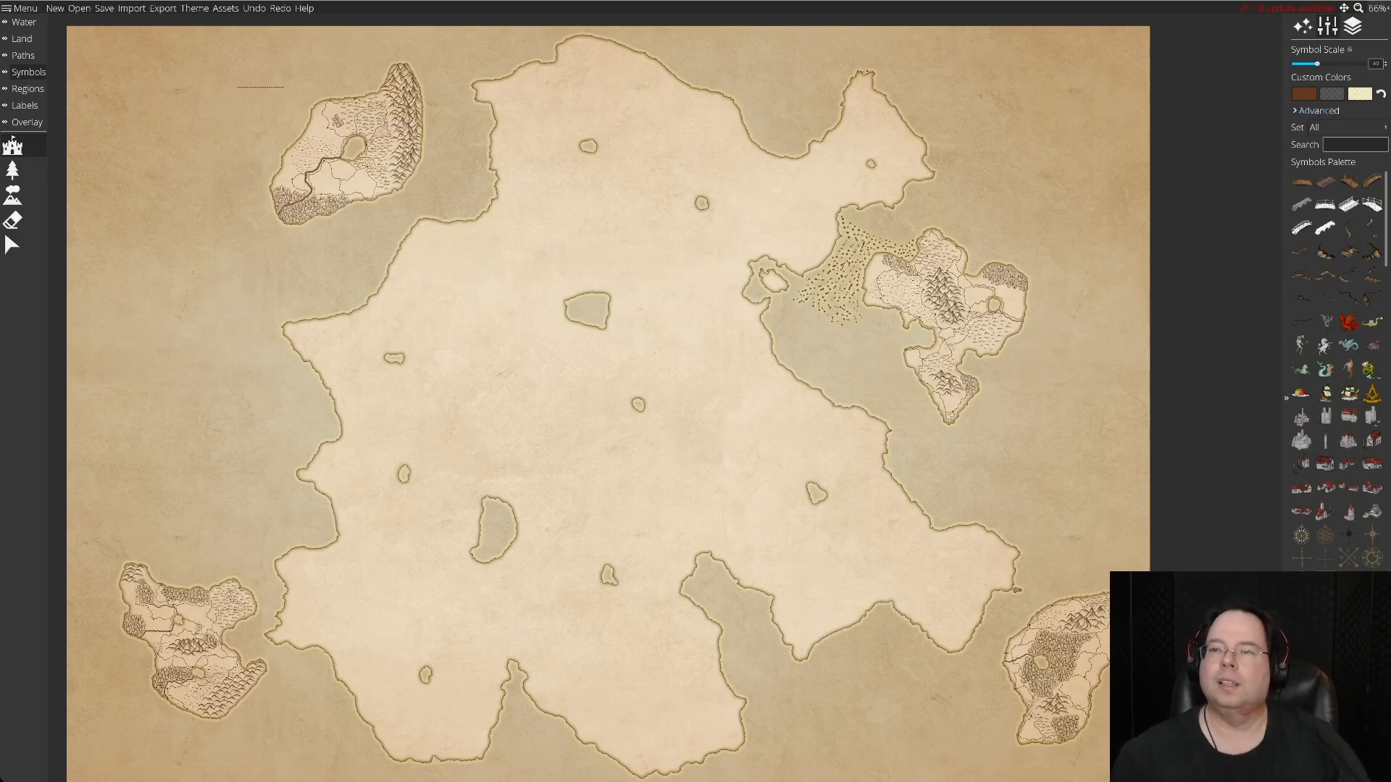
Raise the symbol scale to nearly its maximum and switch to placing tree symbols.
drag(1317, 64, 1365, 64)
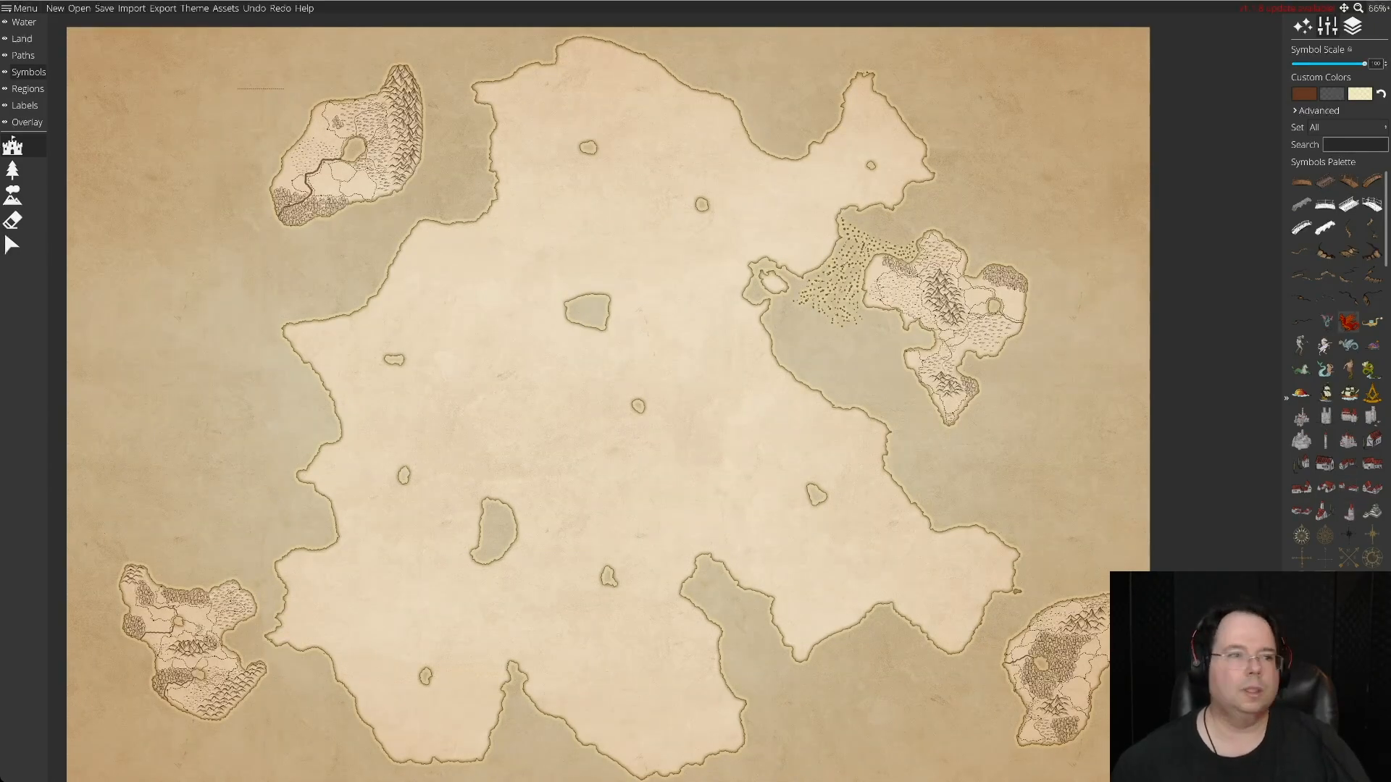
click(13, 170)
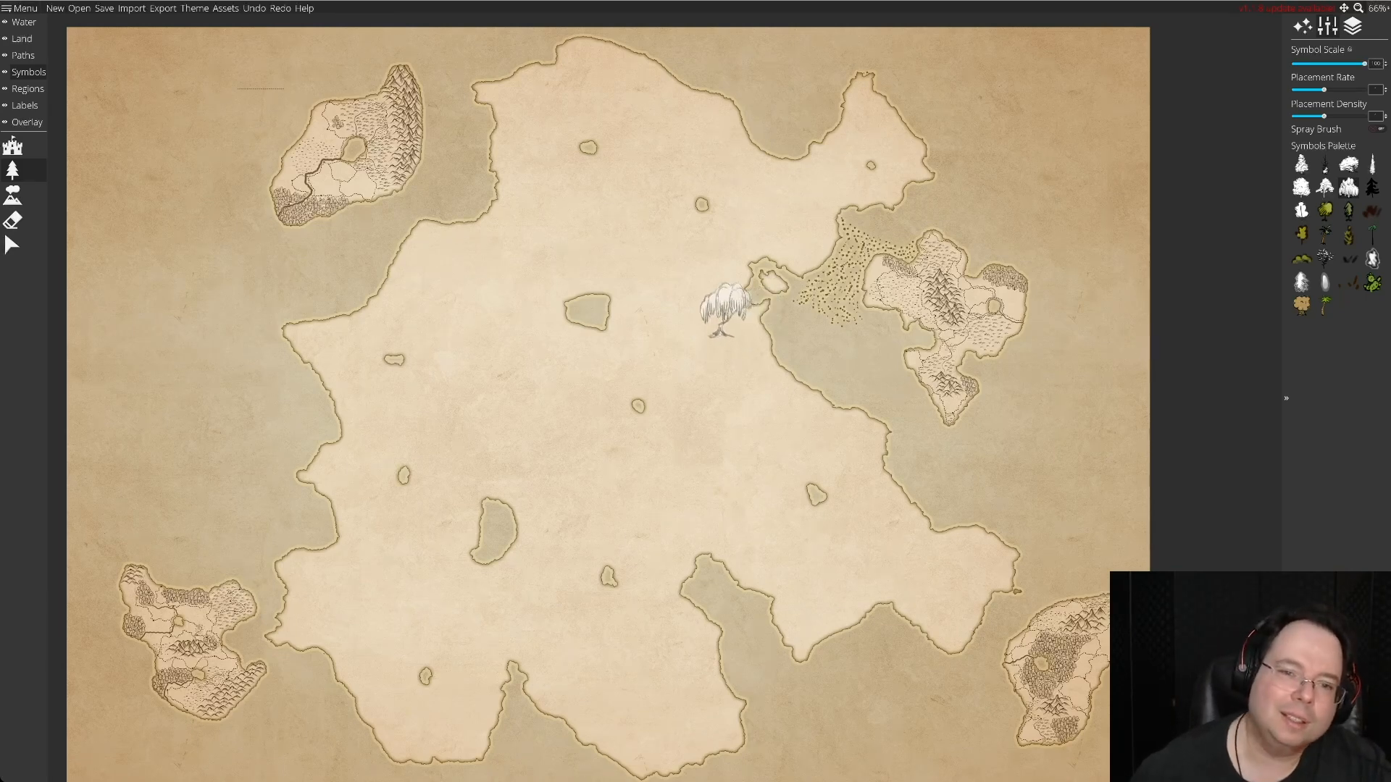
Examine the empty central continent and compare it with the decorated islands around it.
key(Right)
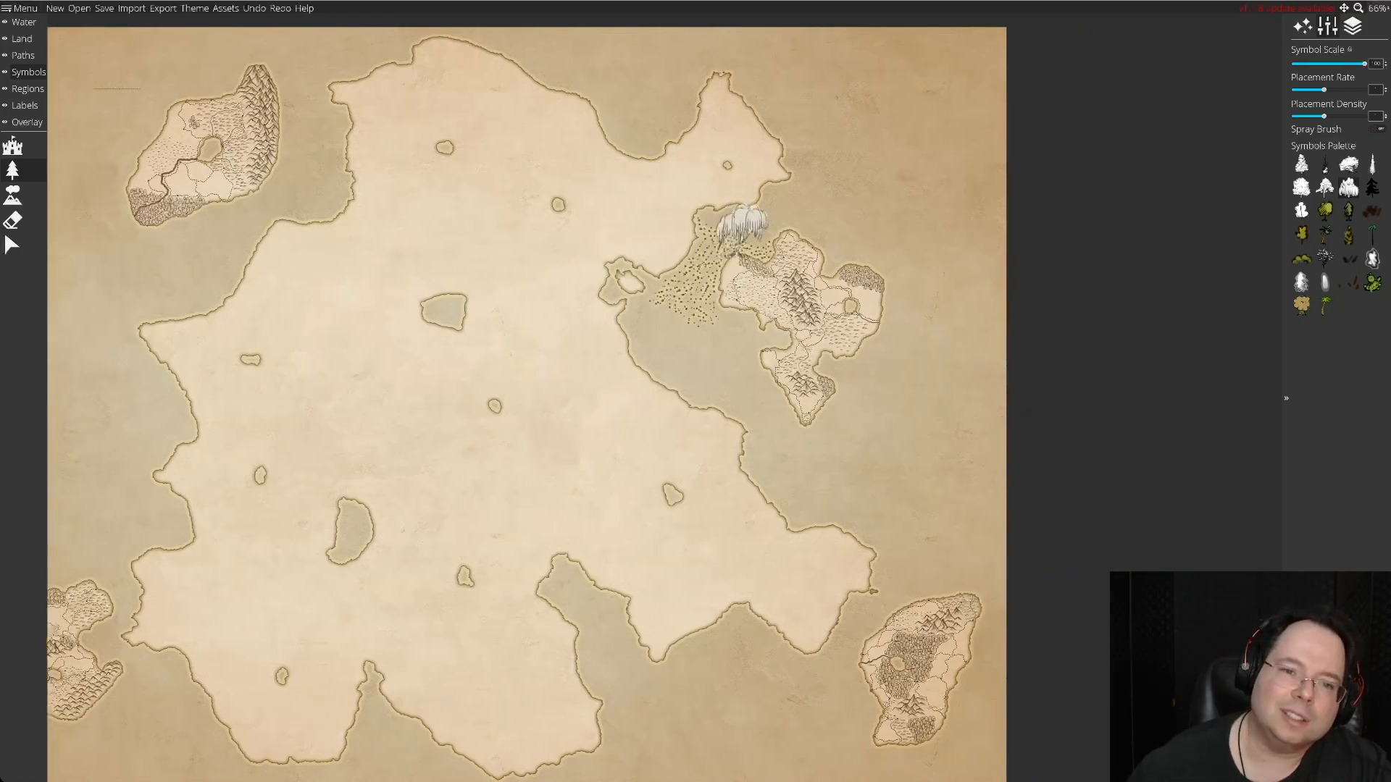
key(Up)
key(Down)
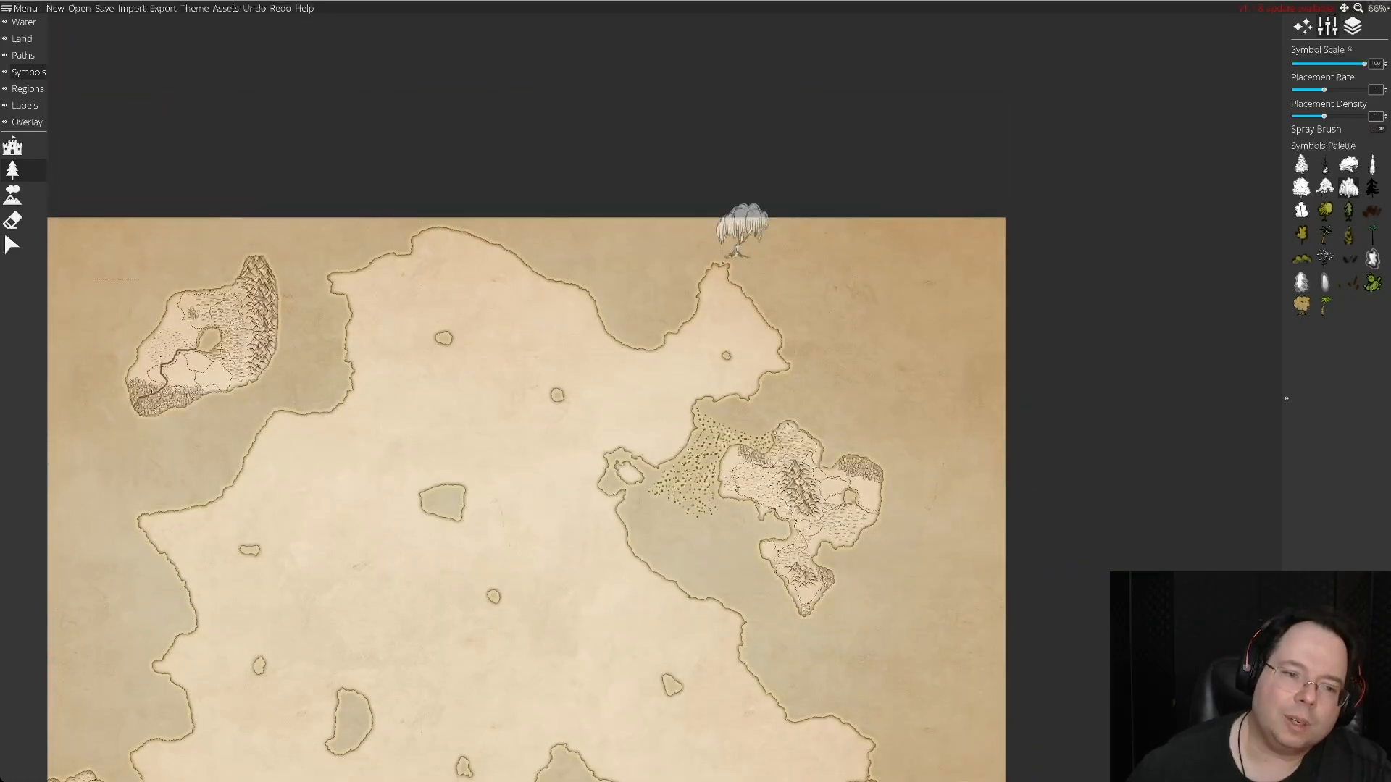
key(Down)
key(Left)
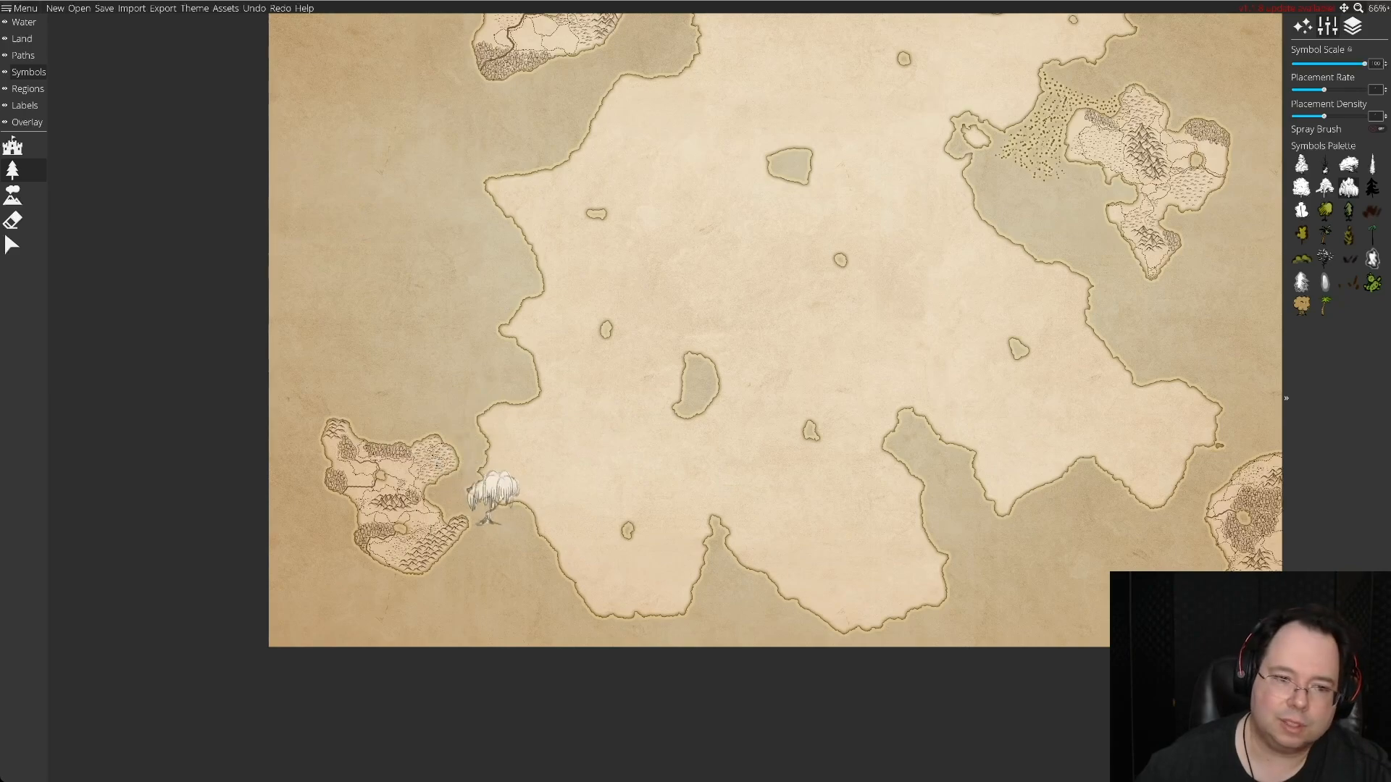
key(Up)
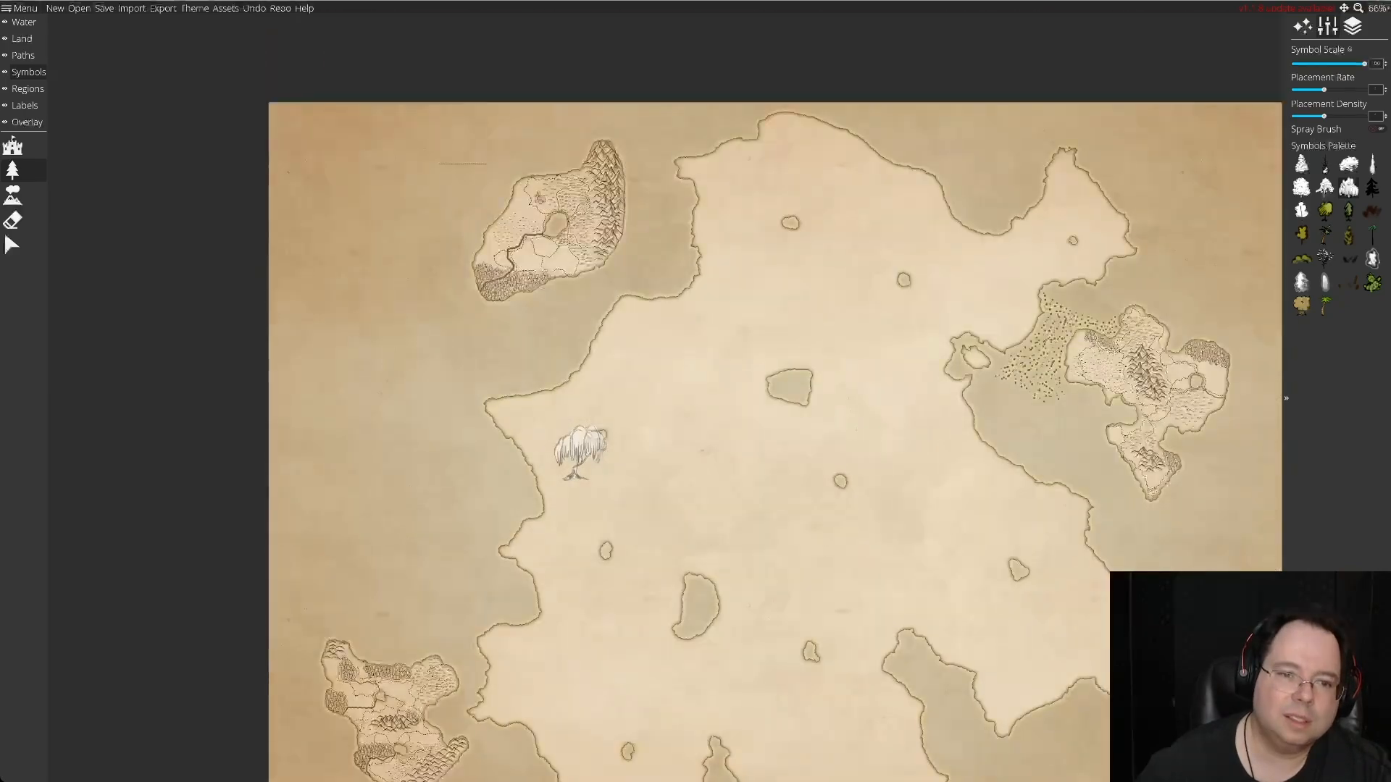
key(Right)
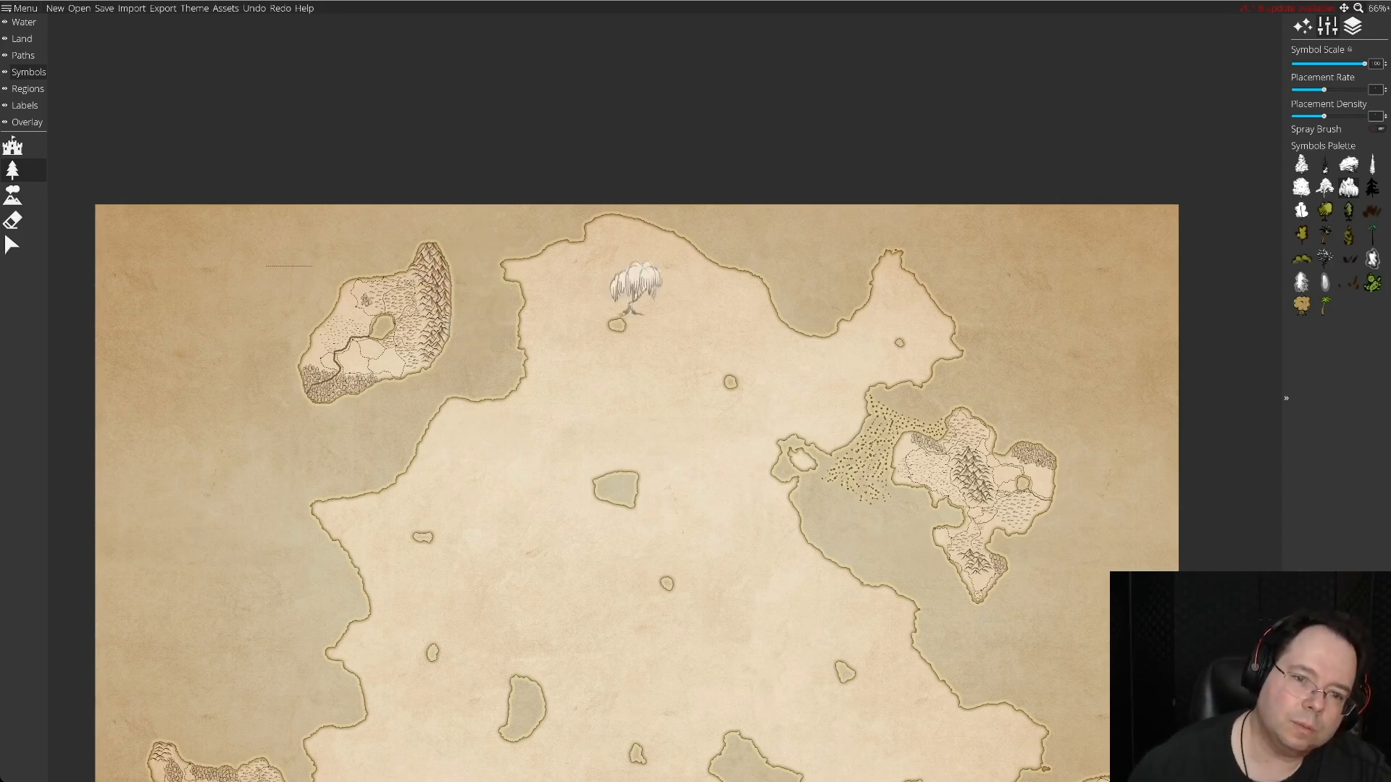
key(Down)
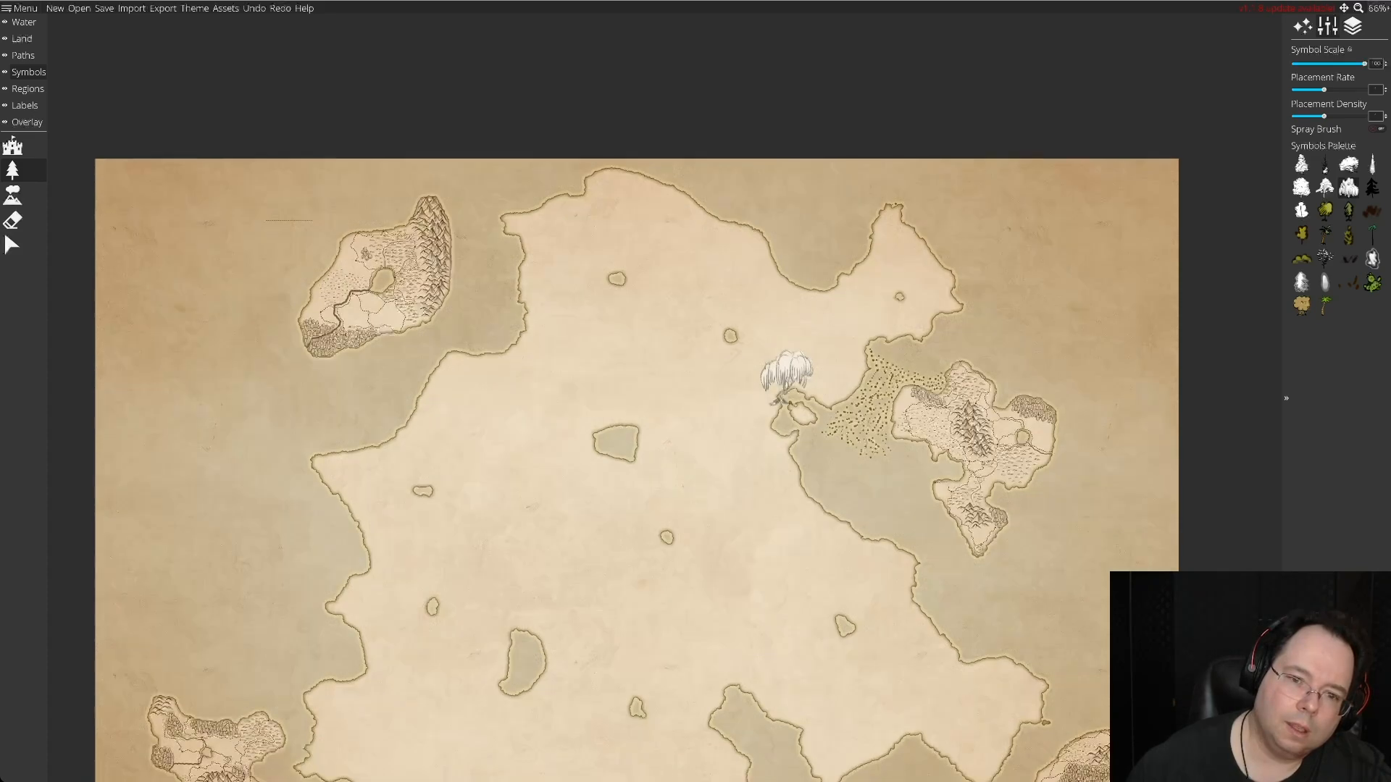
key(Right)
key(Right)
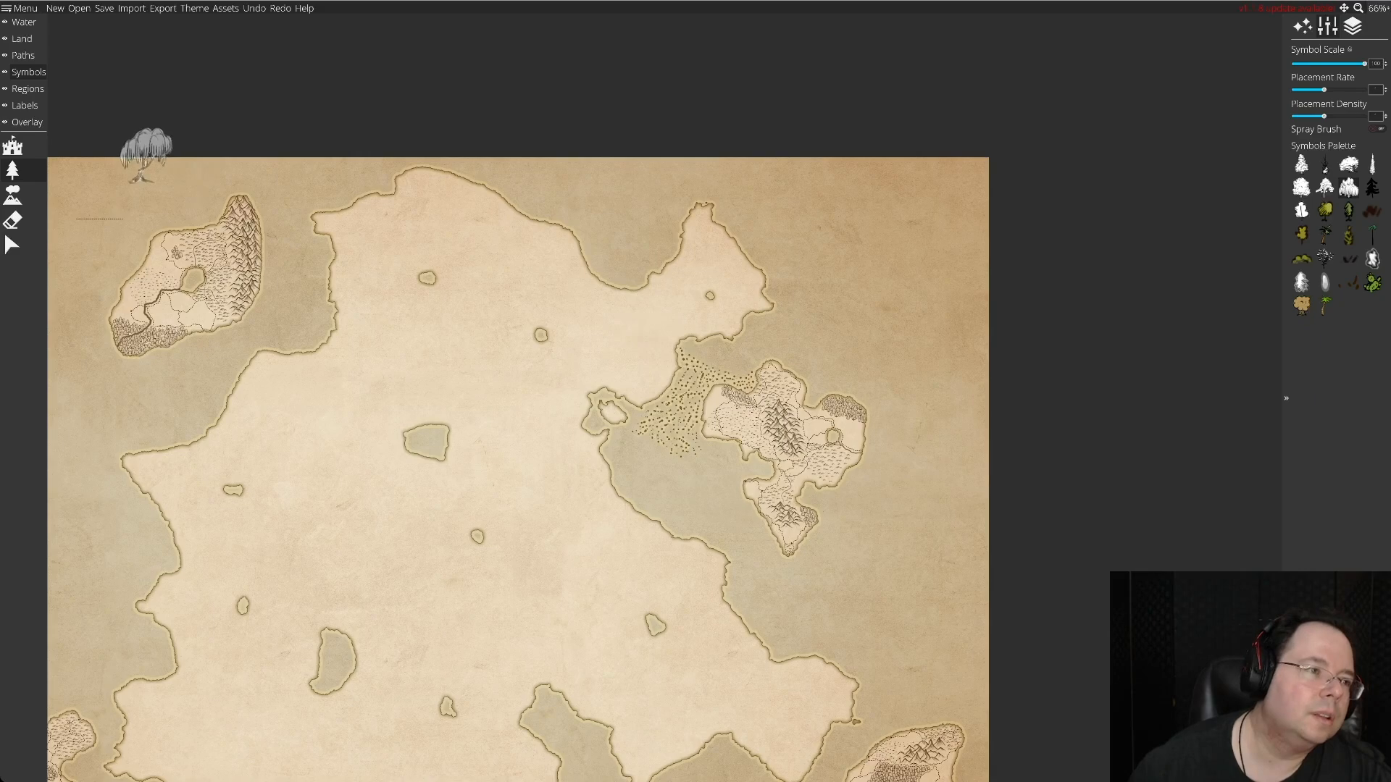
Switch to placing mountain symbols with the plain peak from the palette and lower the symbol scale.
click(13, 194)
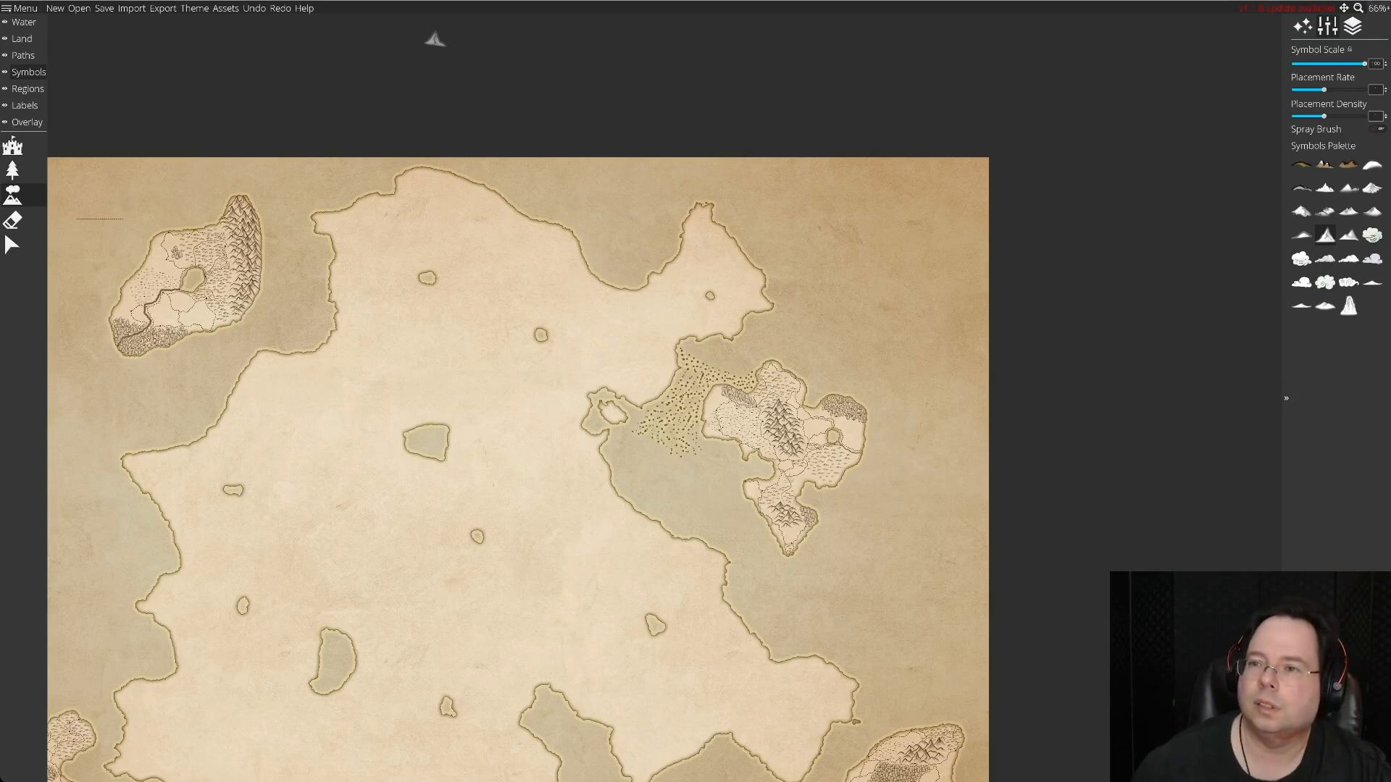
click(1385, 66)
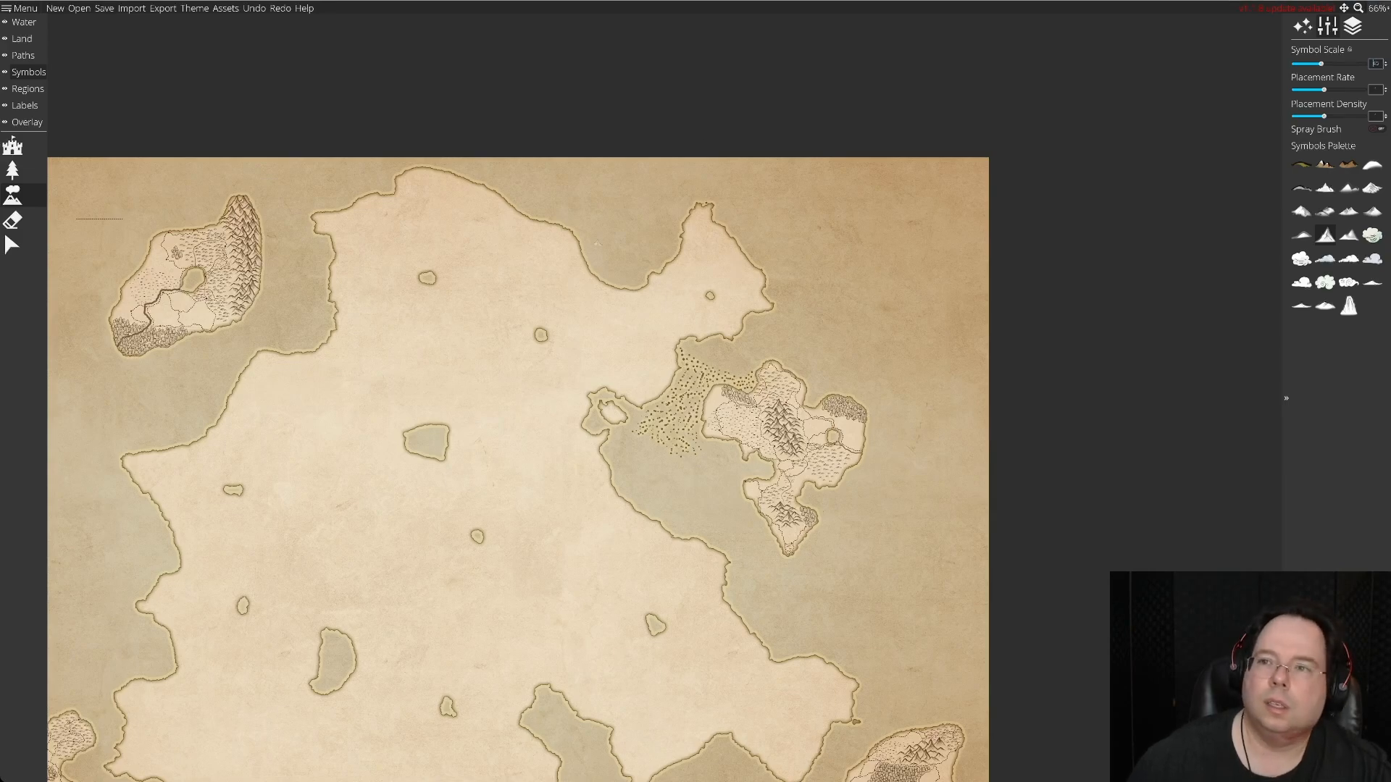
click(1376, 8)
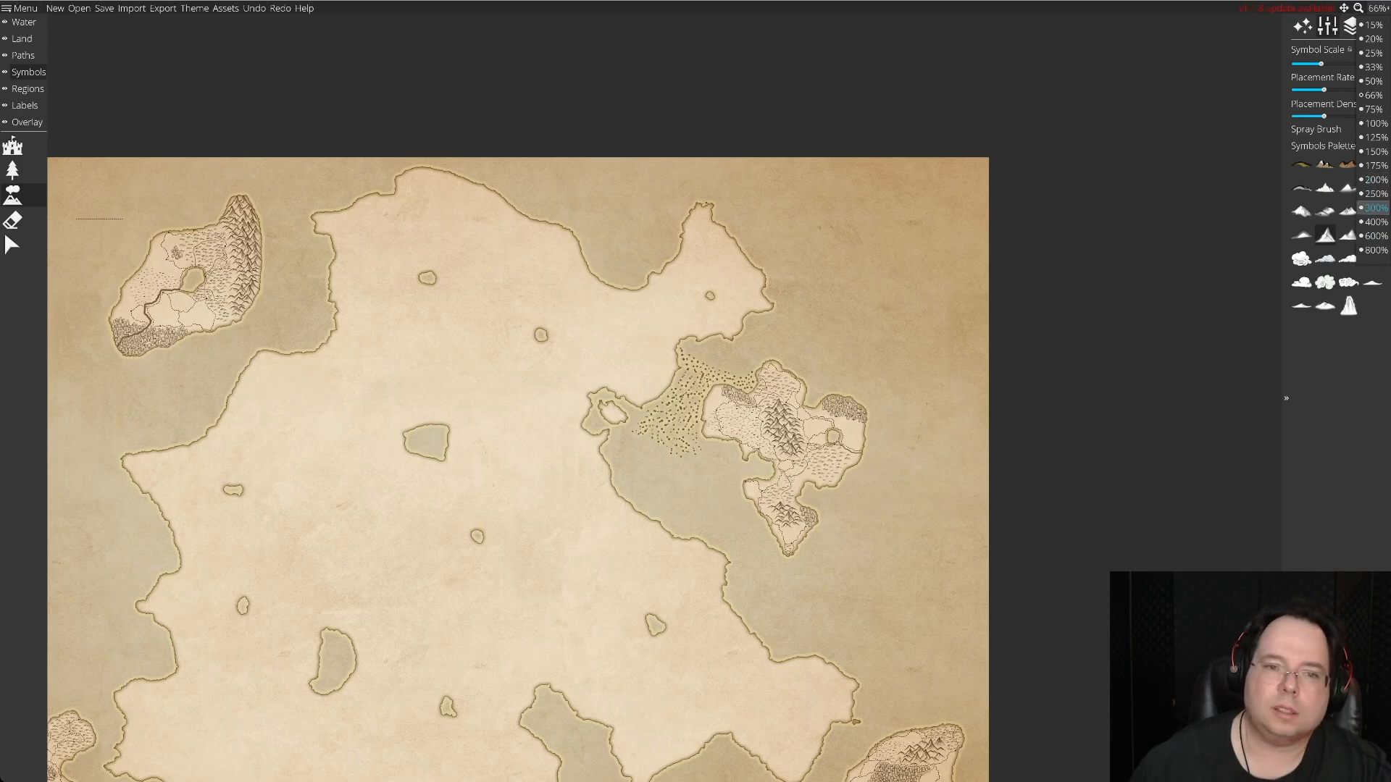
click(1374, 208)
Examine the continent's northeastern peninsula and the dotted strait leading to the eastern island.
scroll(684, 254, up, 5)
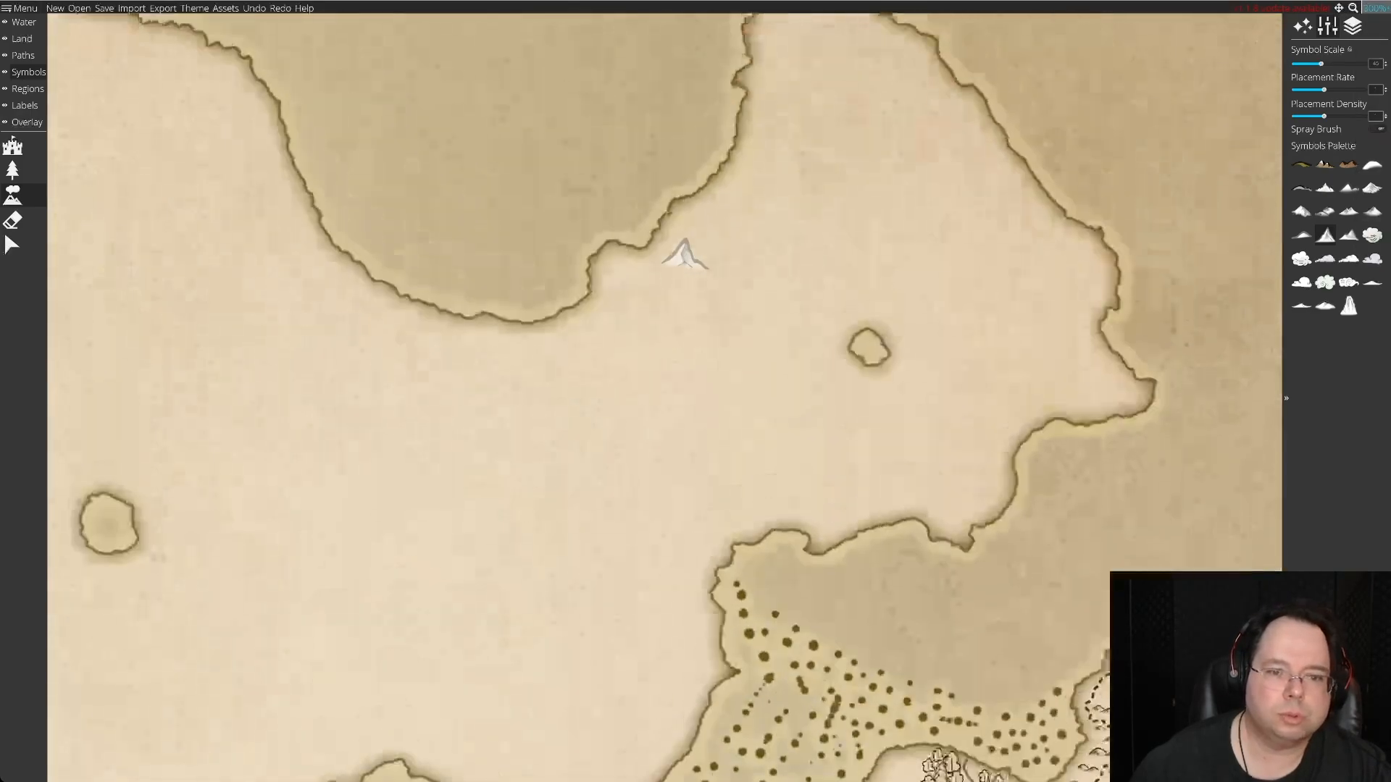
key(Right)
key(Up)
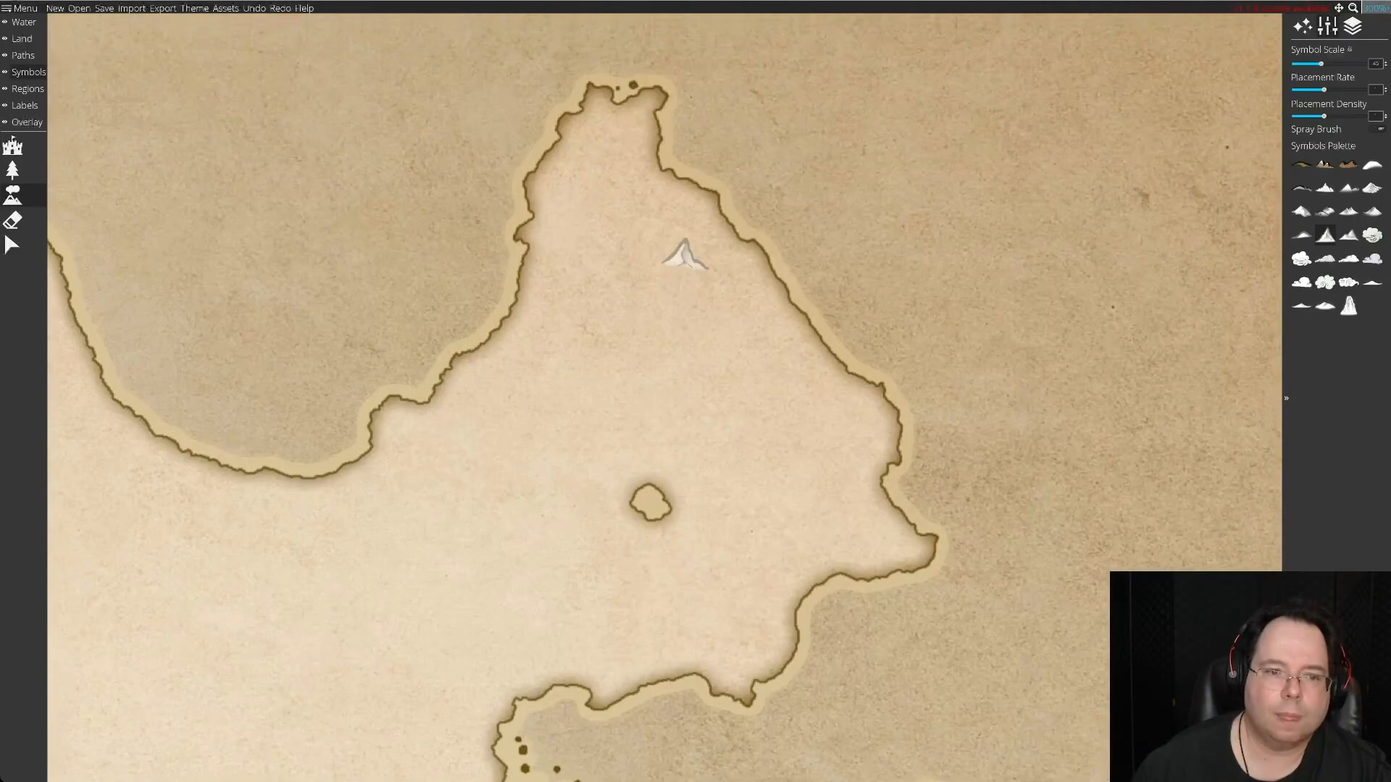
key(Left)
key(Down)
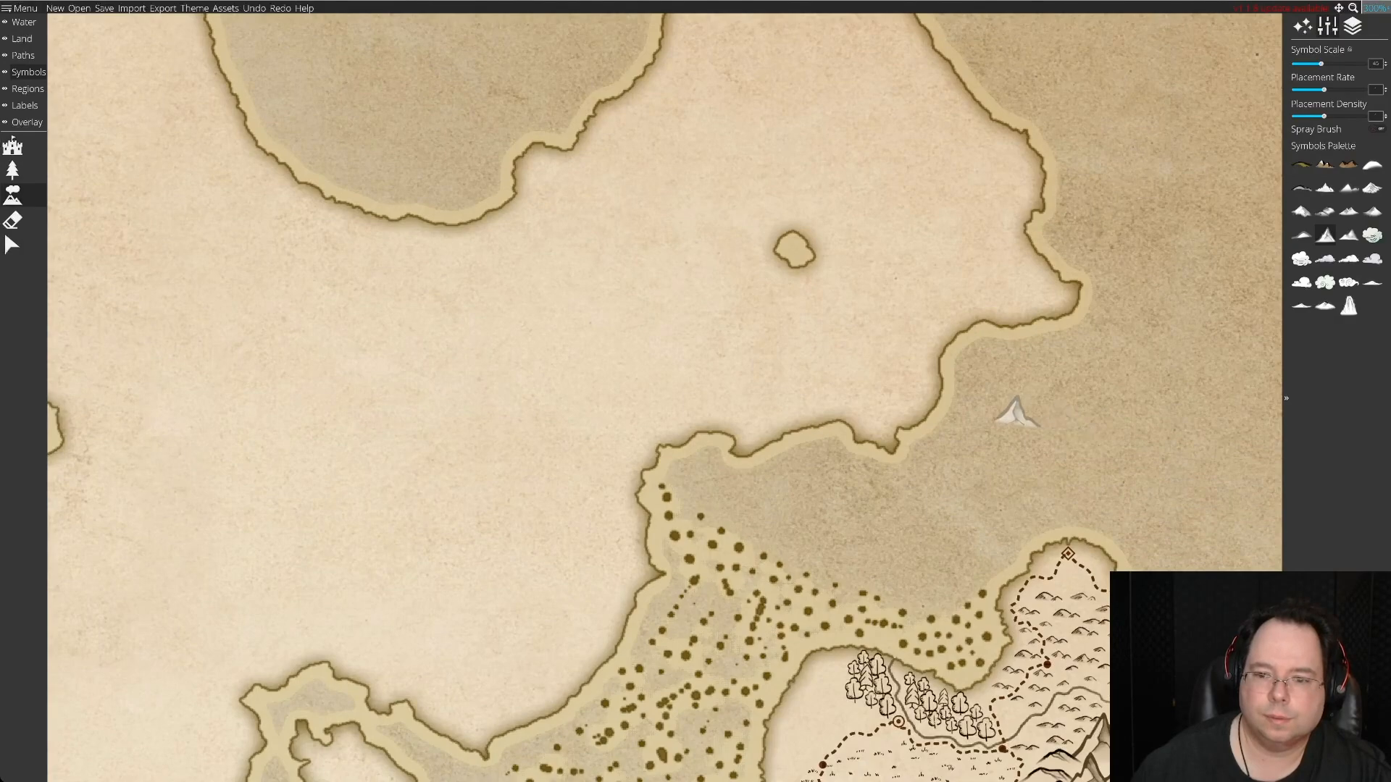
key(s)
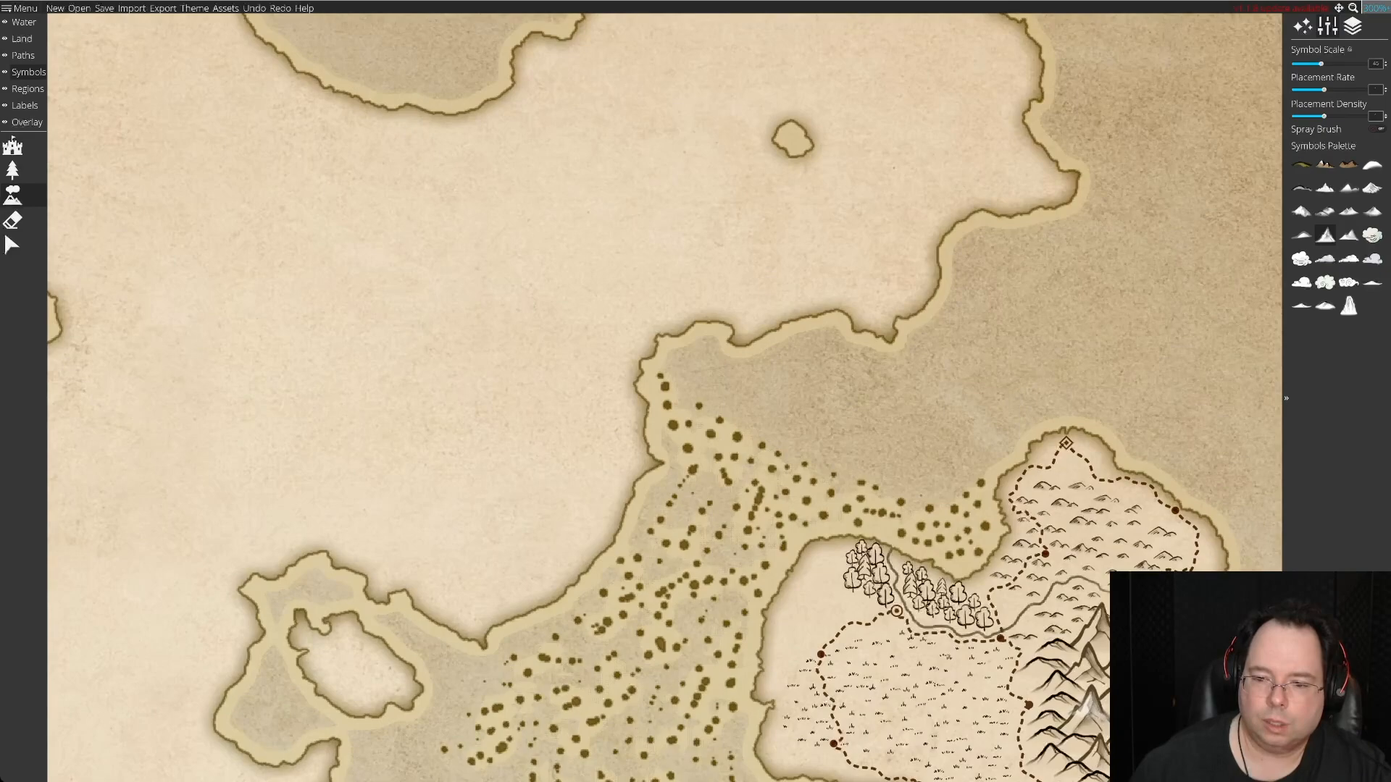
key(s)
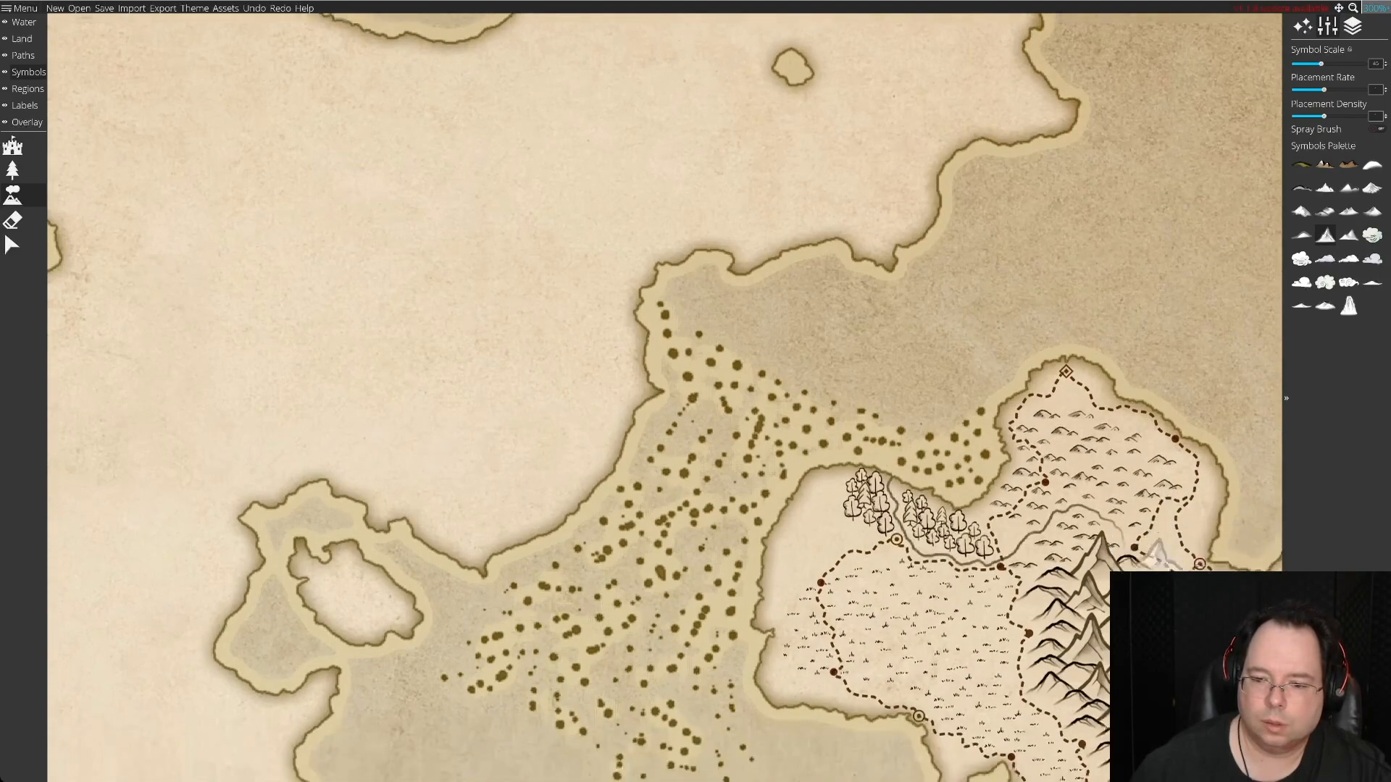
key(d)
key(s)
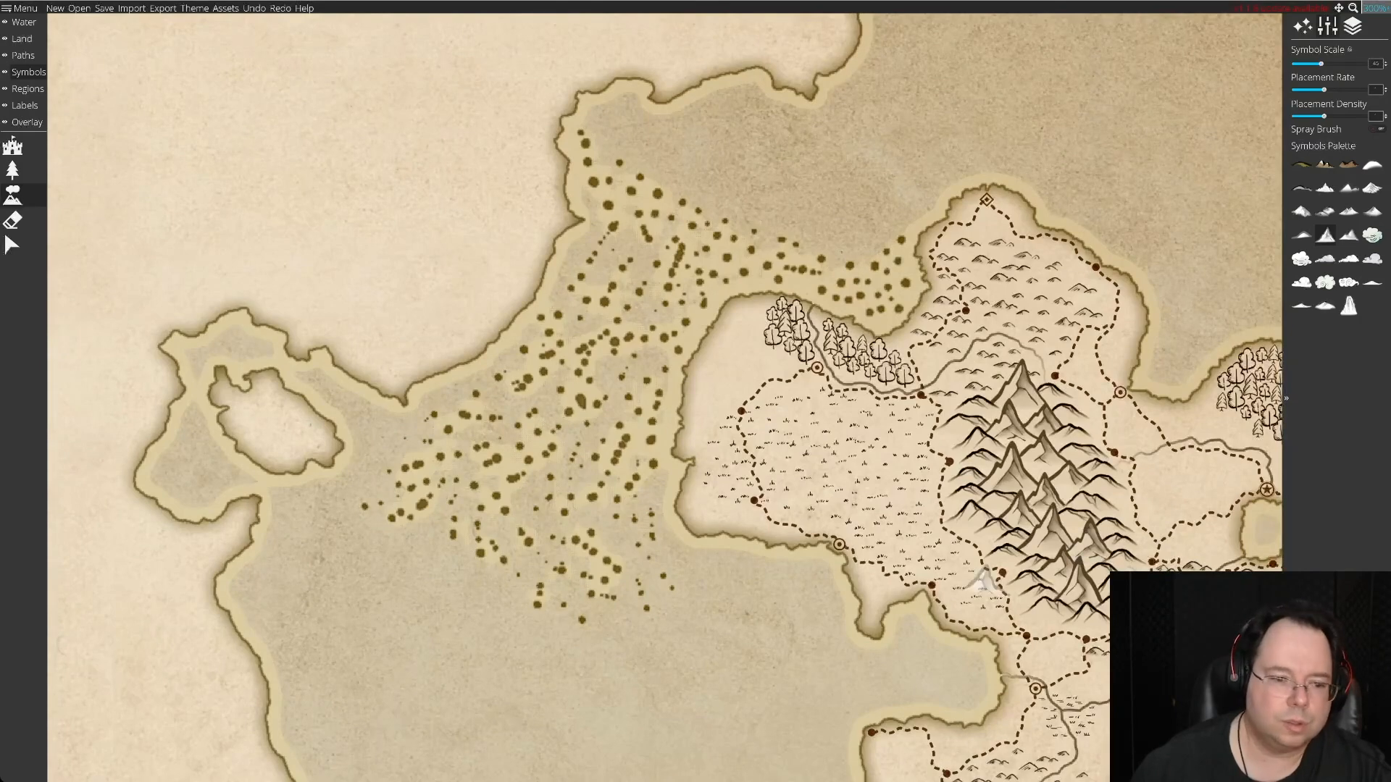
Place one spare mountain in the bay below the dotted strait and eight more in the sea east of the northeastern peninsula.
click(367, 678)
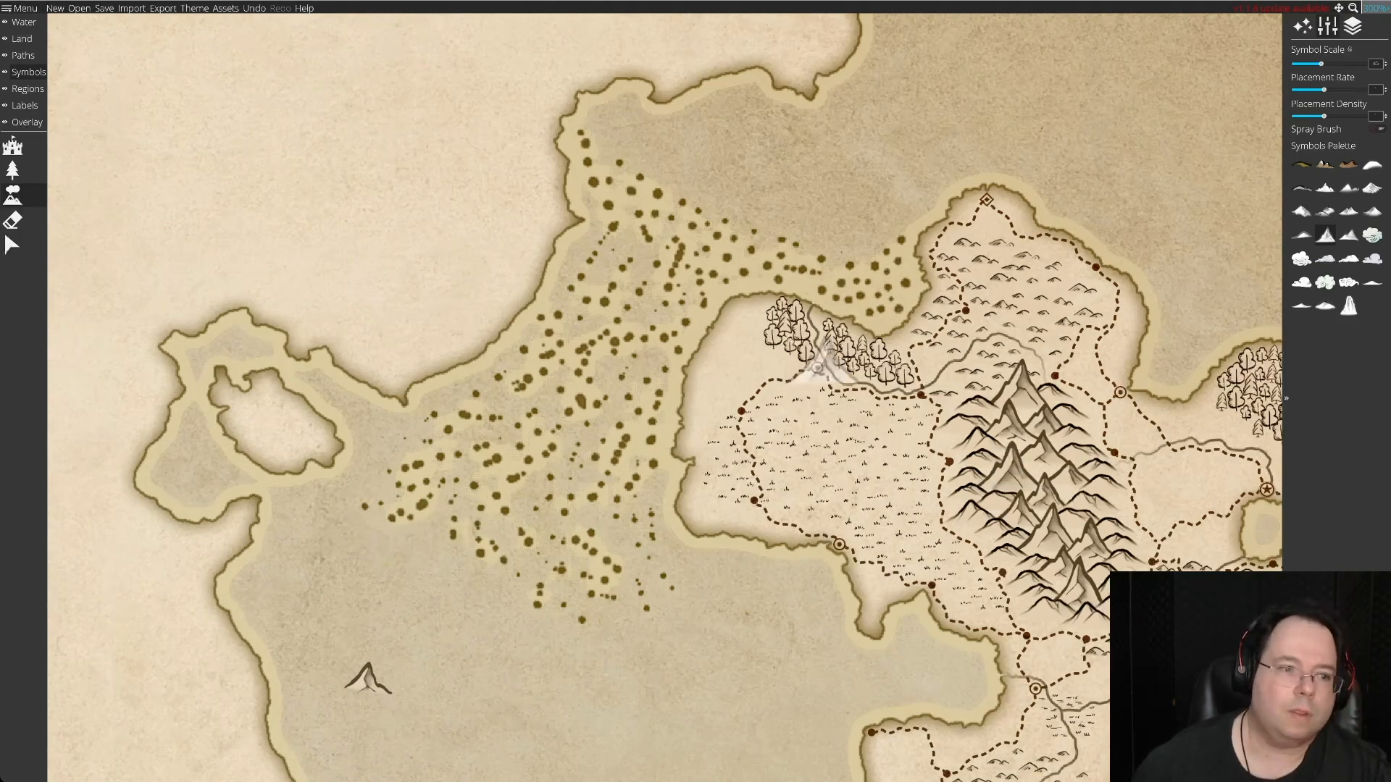
scroll(820, 359, up, 4)
click(1077, 371)
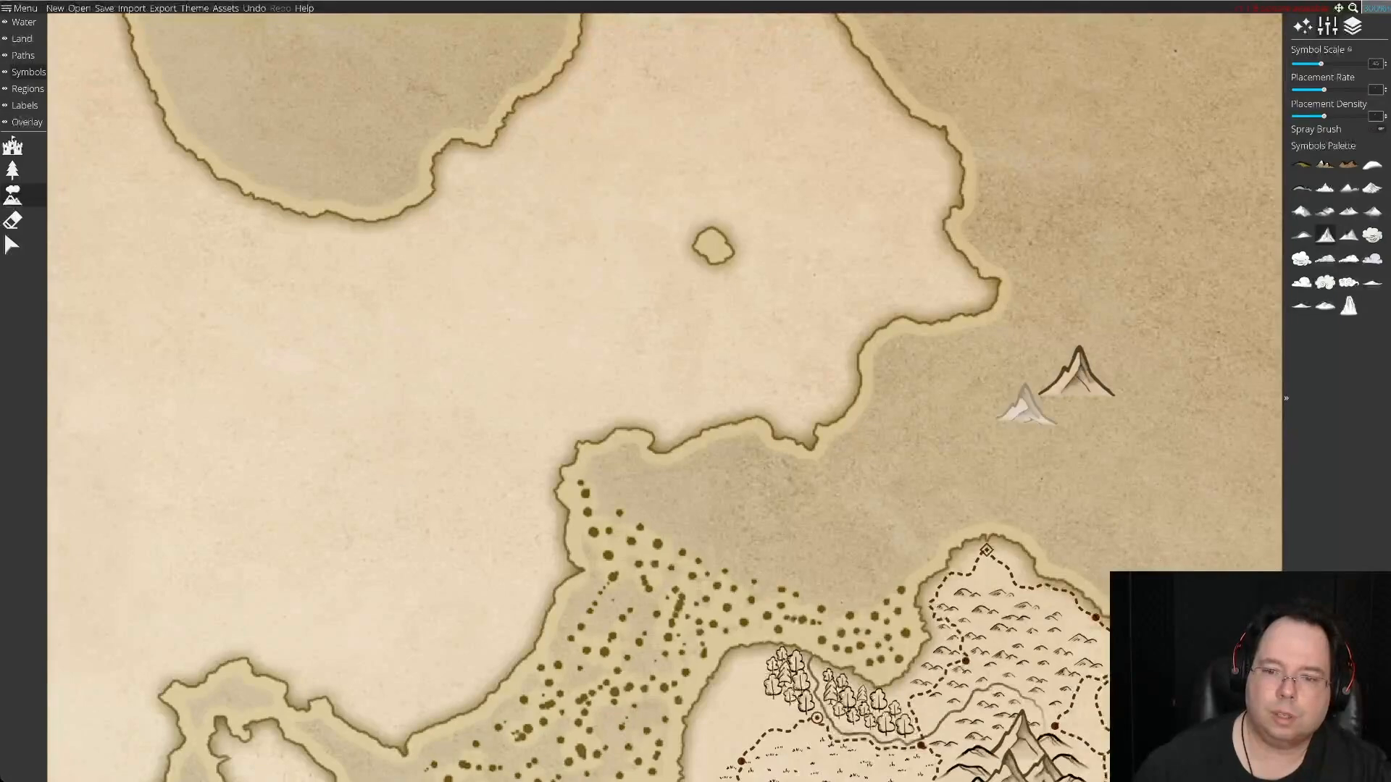
click(966, 414)
click(1080, 442)
click(1014, 392)
click(1065, 315)
click(1130, 315)
click(1148, 409)
click(1035, 443)
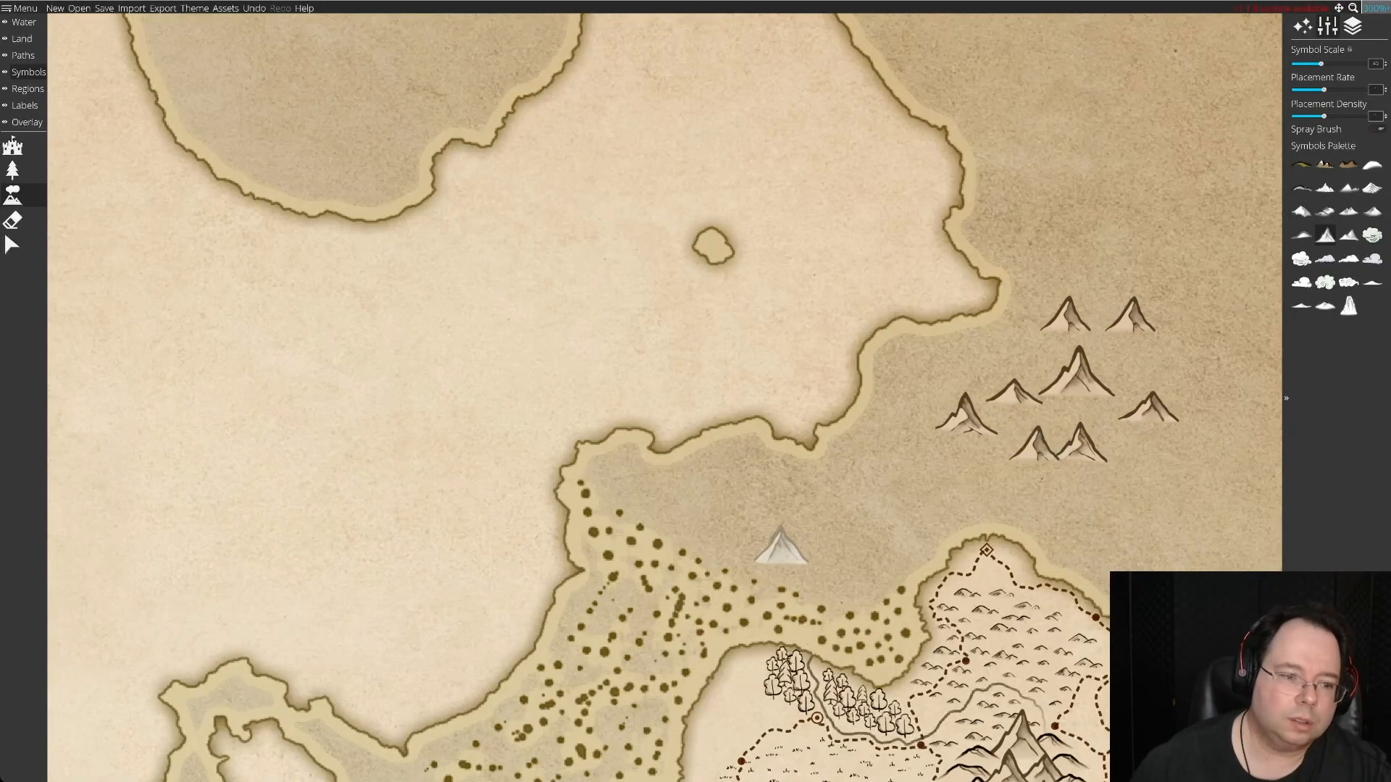
Move the spare mountain from the bay to just below the mountain group in the eastern sea.
scroll(795, 542, down, 6)
click(12, 245)
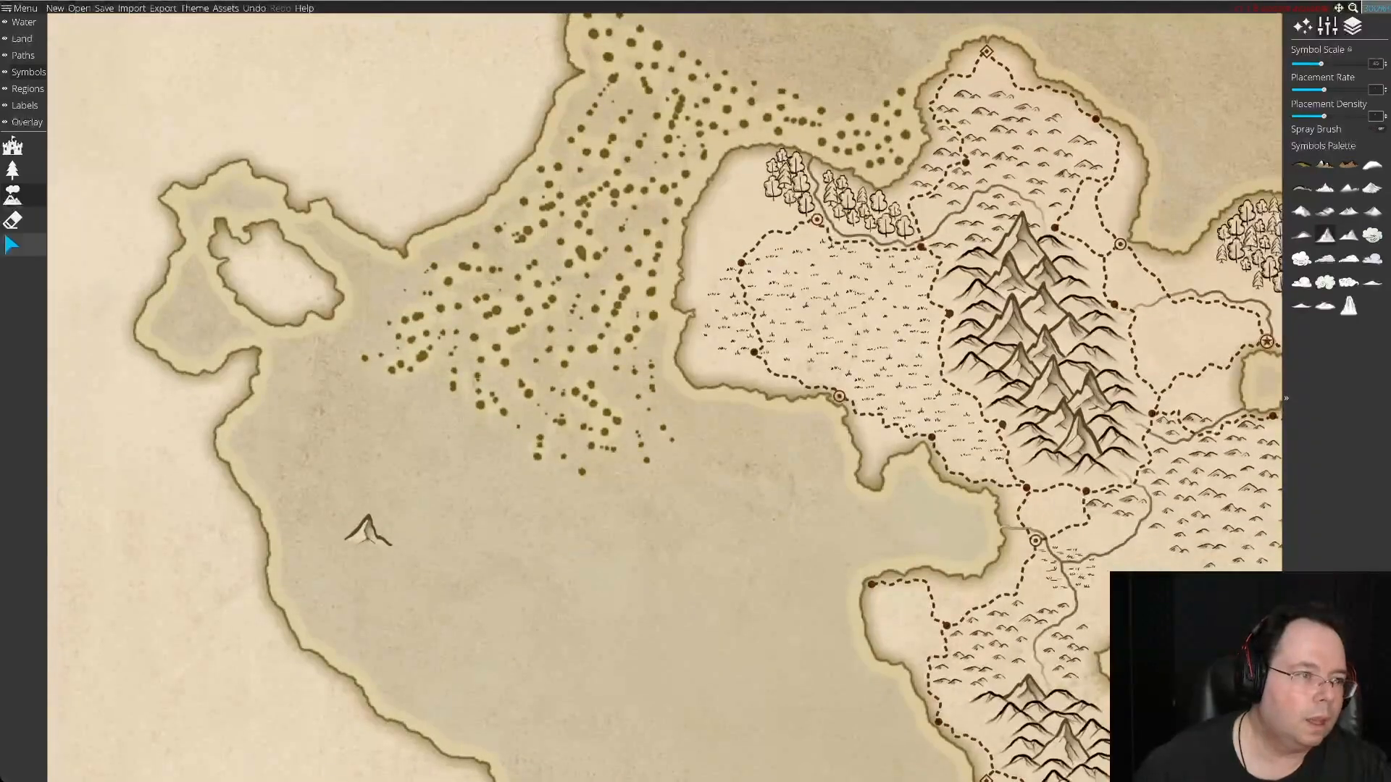
click(368, 532)
drag(368, 533, 724, 421)
scroll(724, 420, up, 2)
drag(728, 572, 1084, 139)
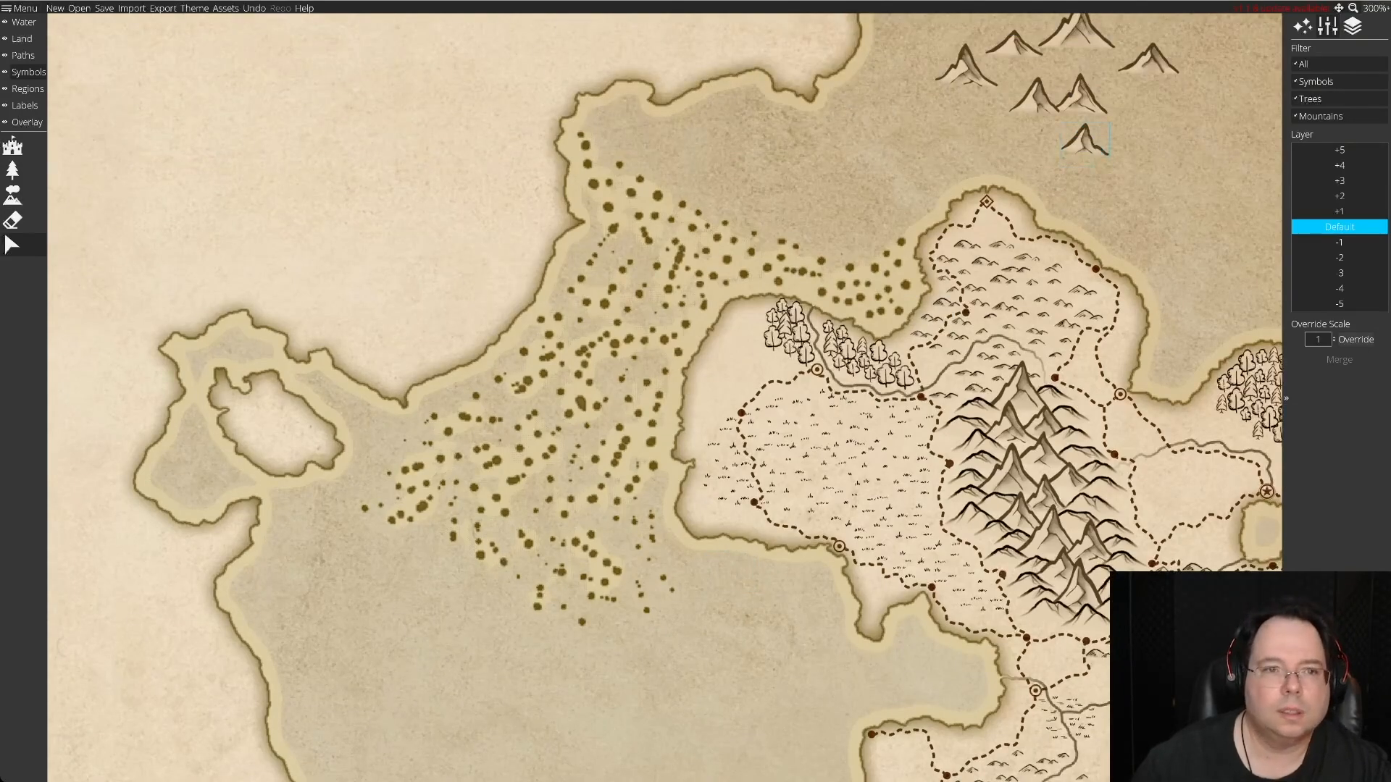
Place eight more spare mountains of varied shapes among the group in the sea east of the peninsula.
scroll(696, 397, up, 5)
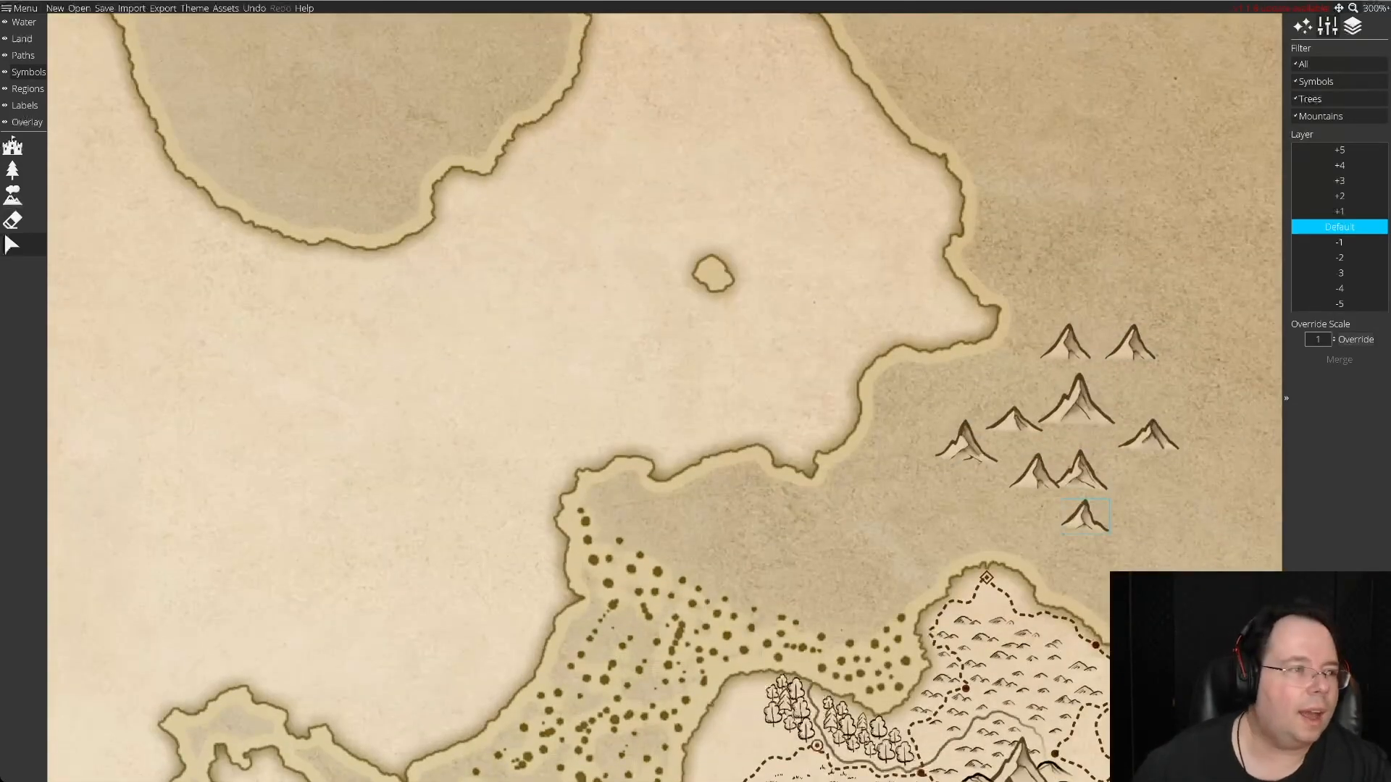
click(13, 194)
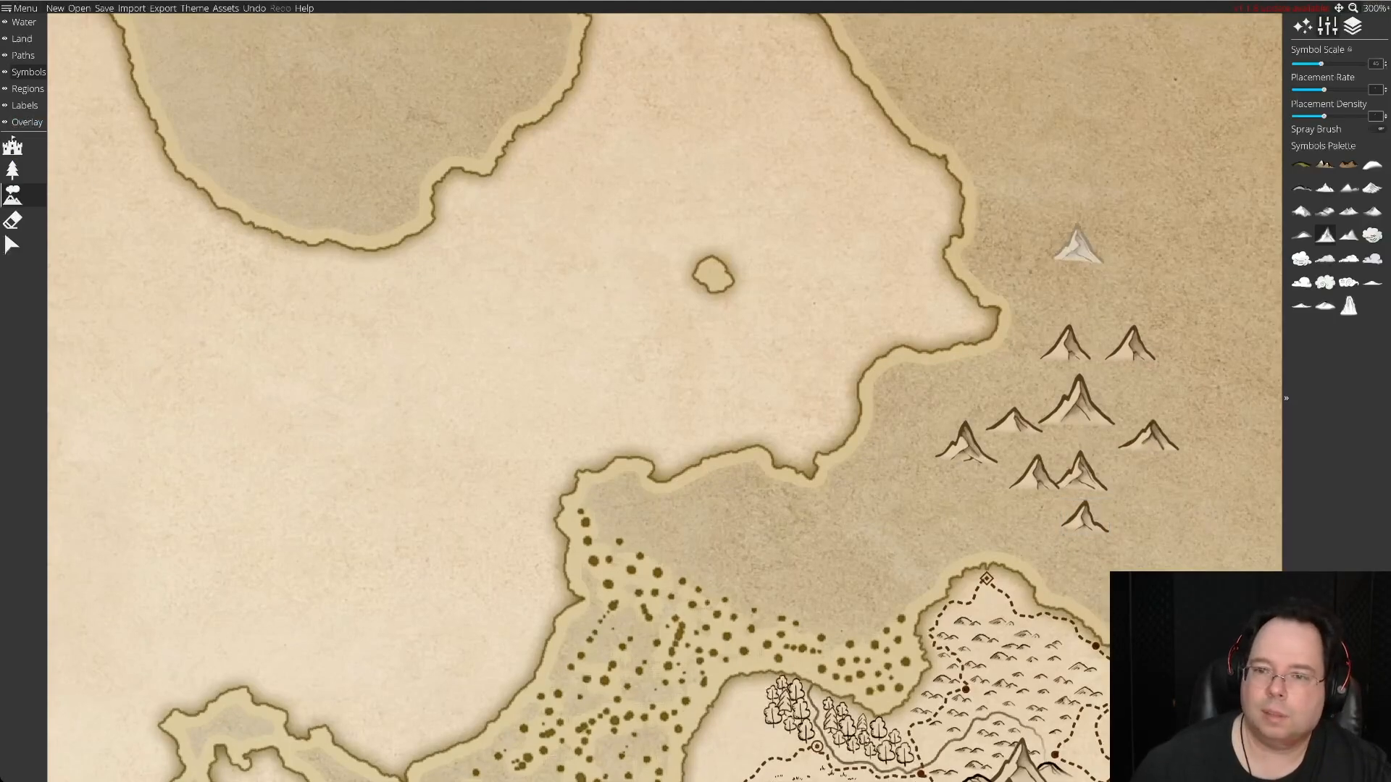
click(1123, 277)
click(1200, 377)
click(1036, 382)
click(1143, 391)
click(1210, 431)
click(1168, 474)
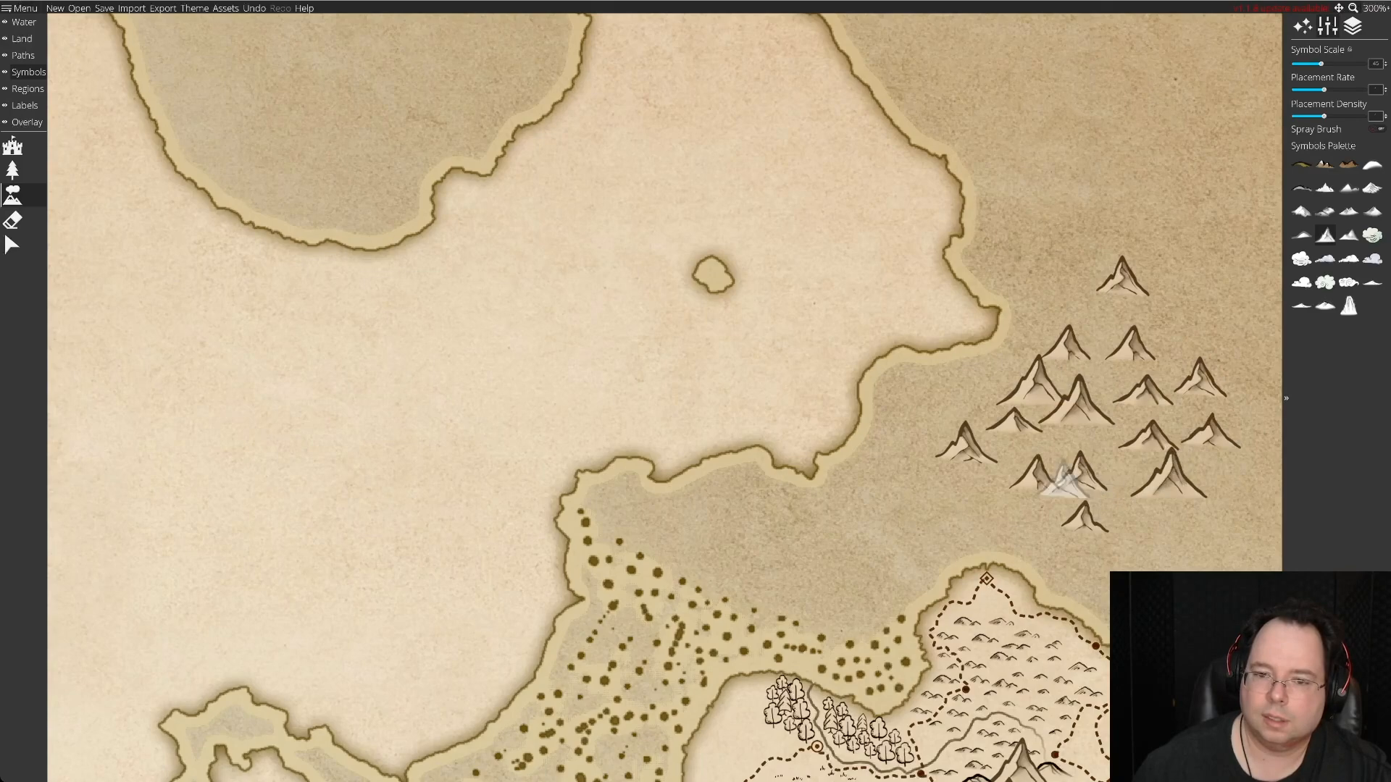
click(987, 478)
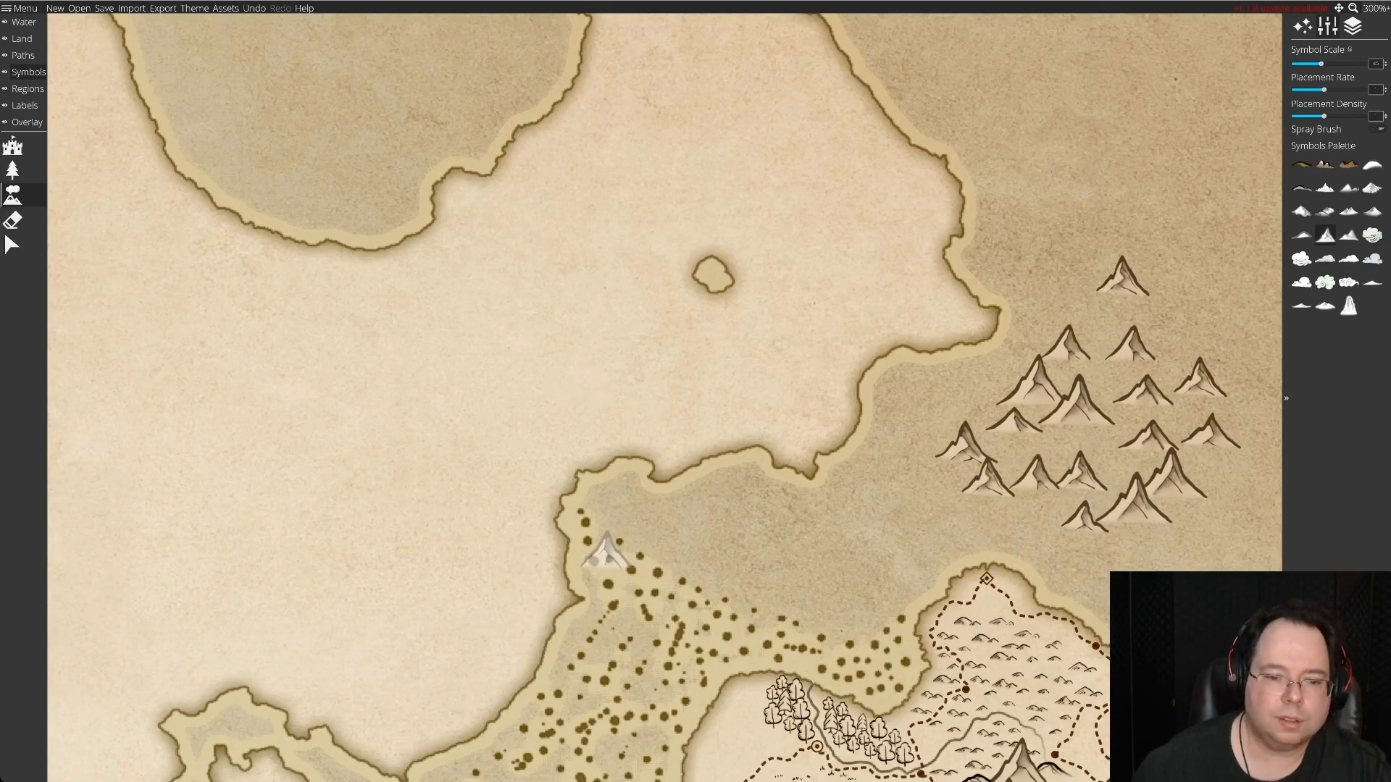
Move four spare mountains onto the continent, stacking them southward from the southern shore of the northern bay.
scroll(607, 554, down, 13)
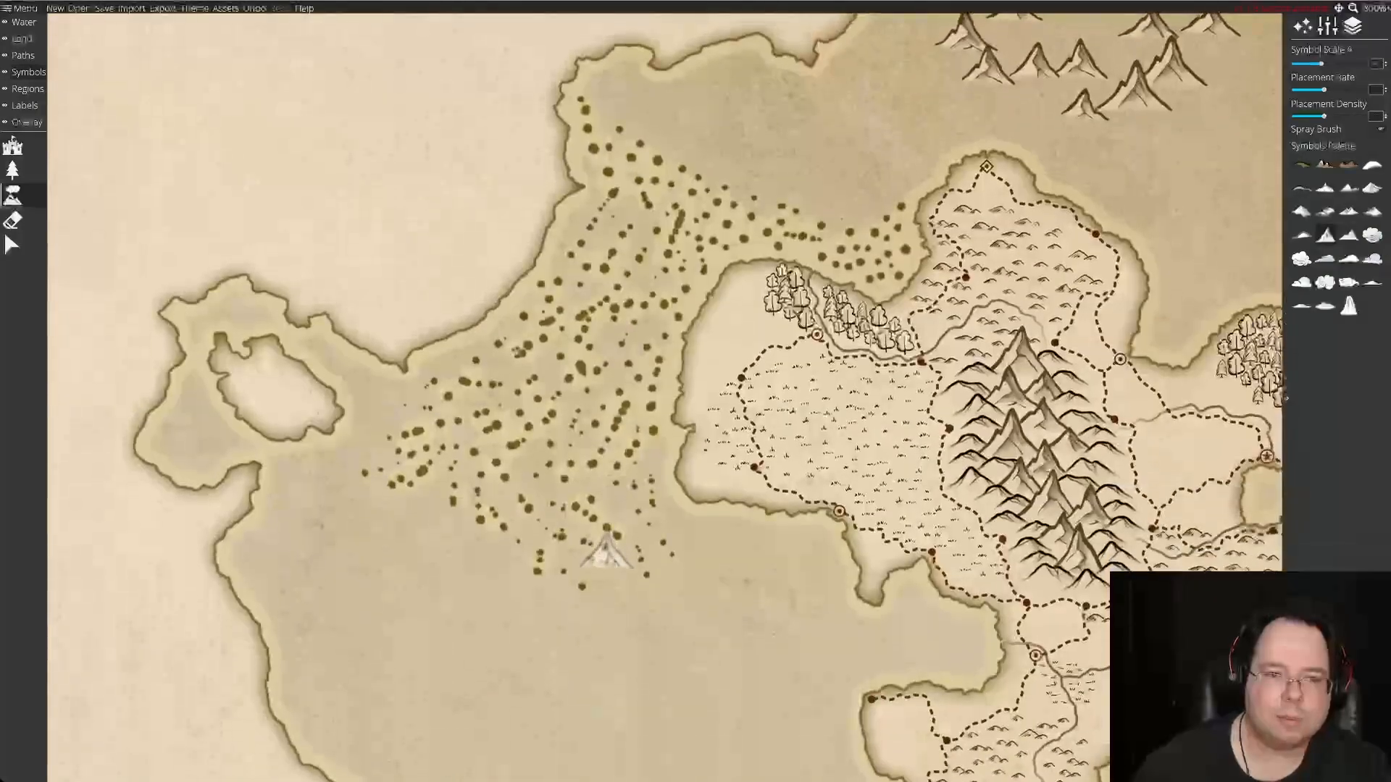
scroll(607, 554, up, 5)
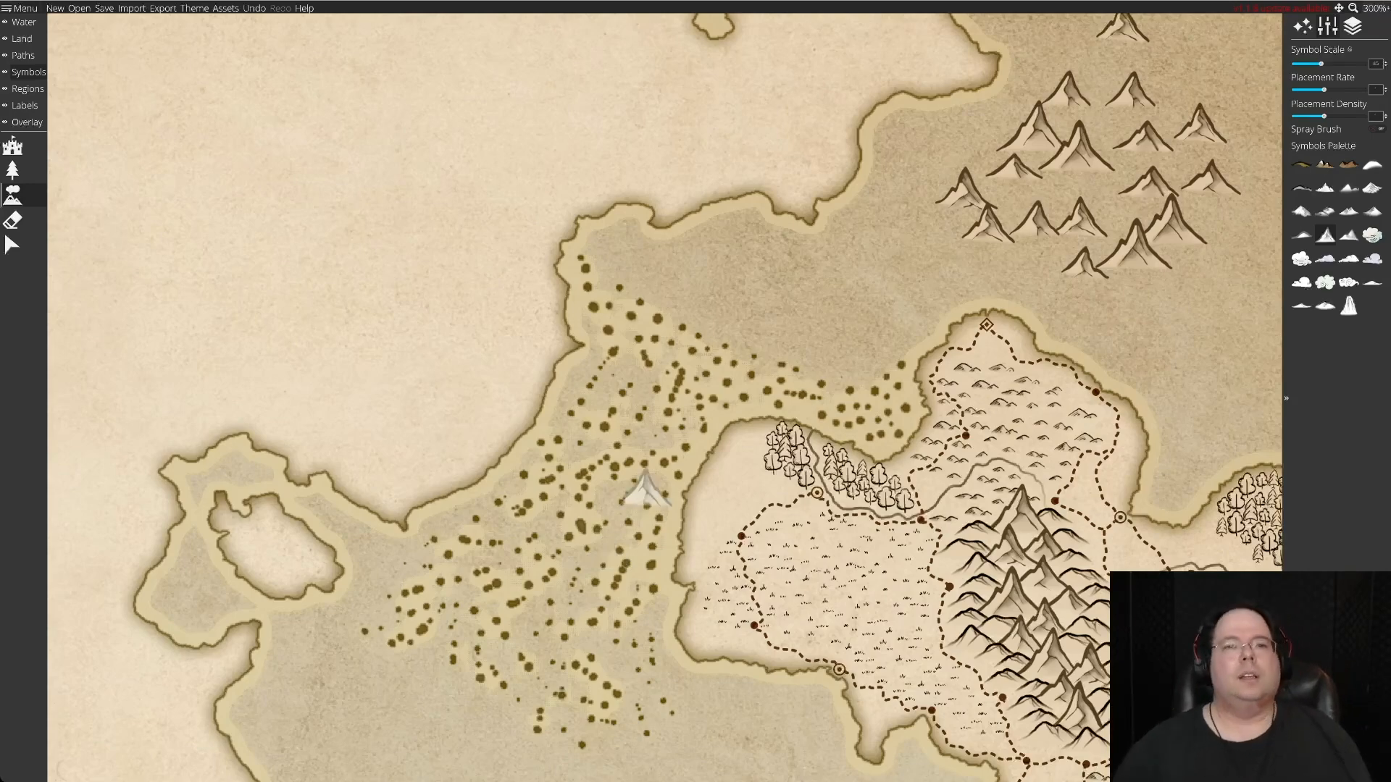
scroll(645, 488, up, 6)
scroll(645, 488, left, 3)
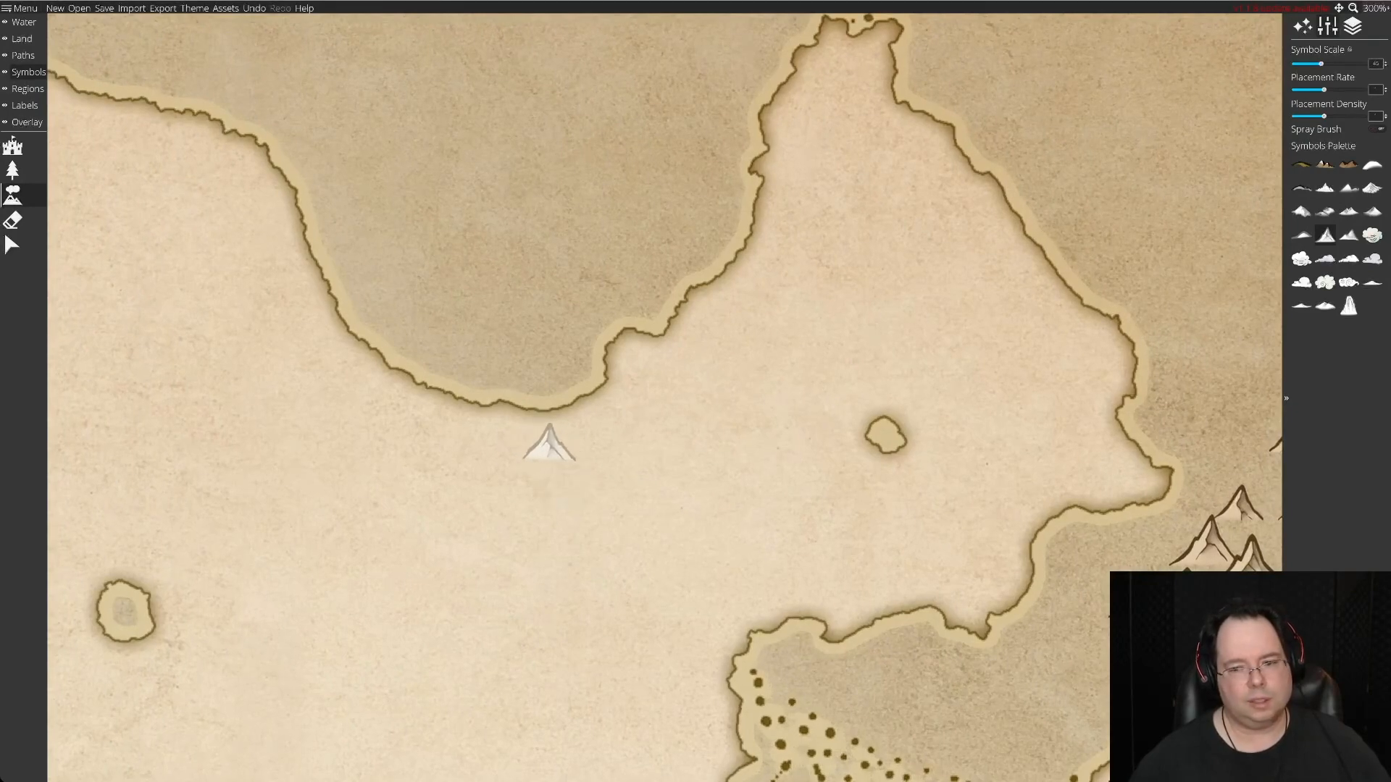
scroll(551, 438, right, 3)
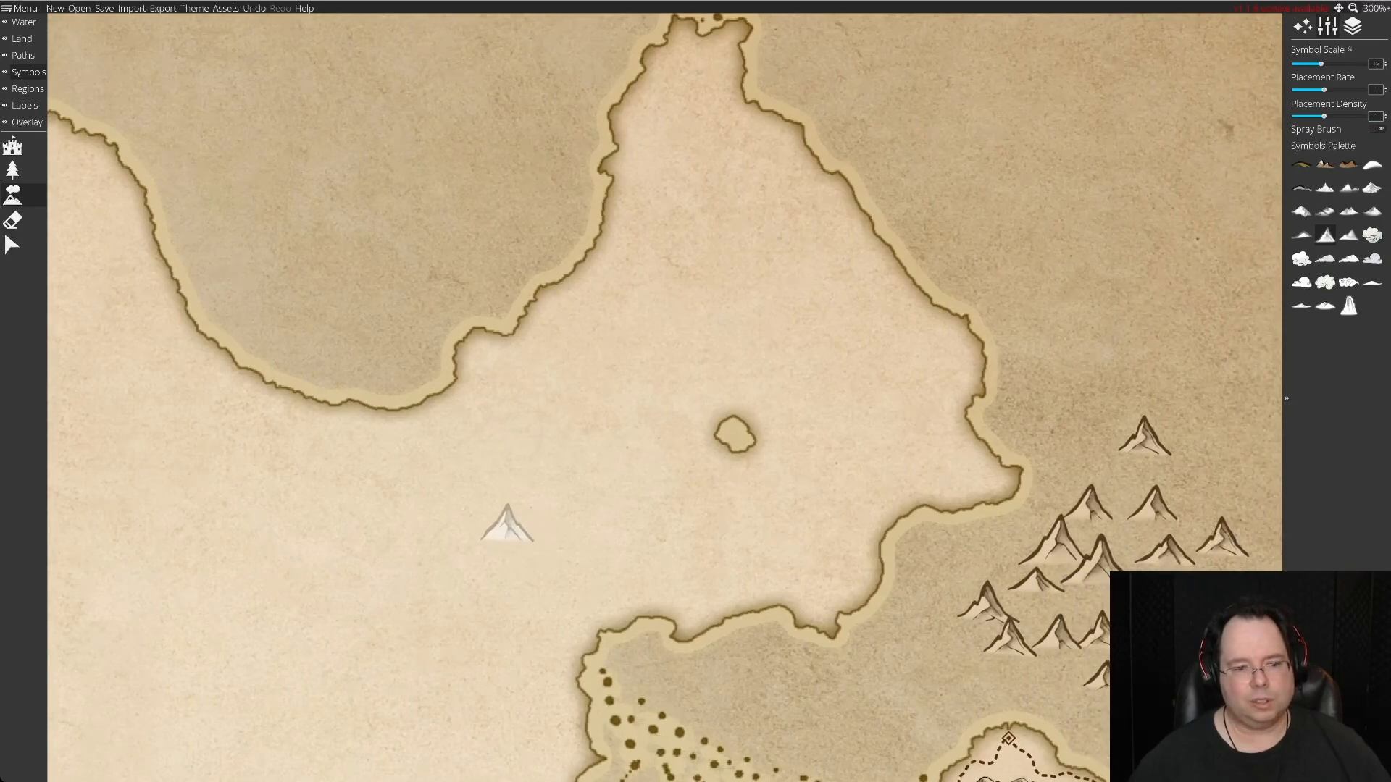
click(12, 245)
click(1145, 436)
drag(1144, 436, 428, 422)
drag(987, 602, 459, 438)
drag(1009, 637, 432, 463)
drag(1144, 637, 452, 496)
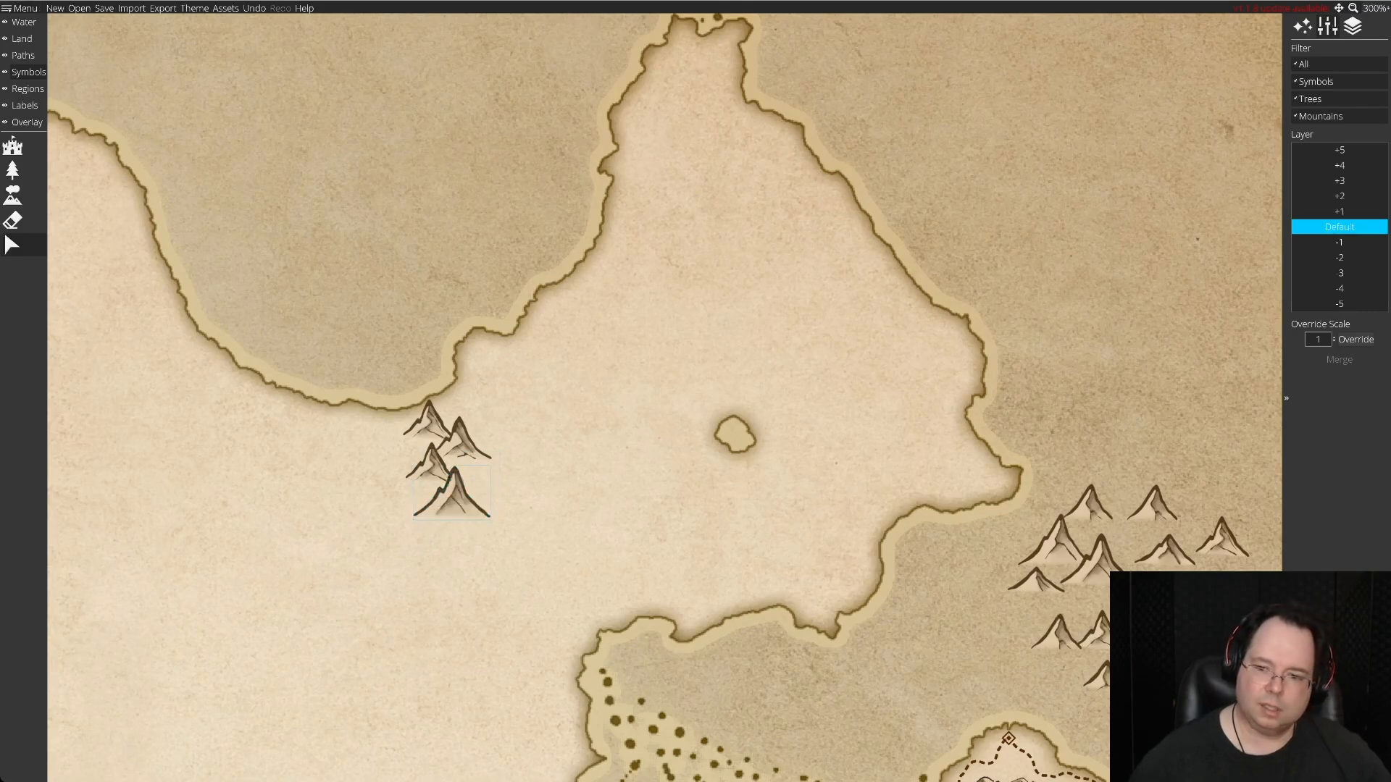
Move five more spare mountains into a second cluster southeast of the first, reaching the coast above the dotted strait.
drag(1099, 558, 532, 540)
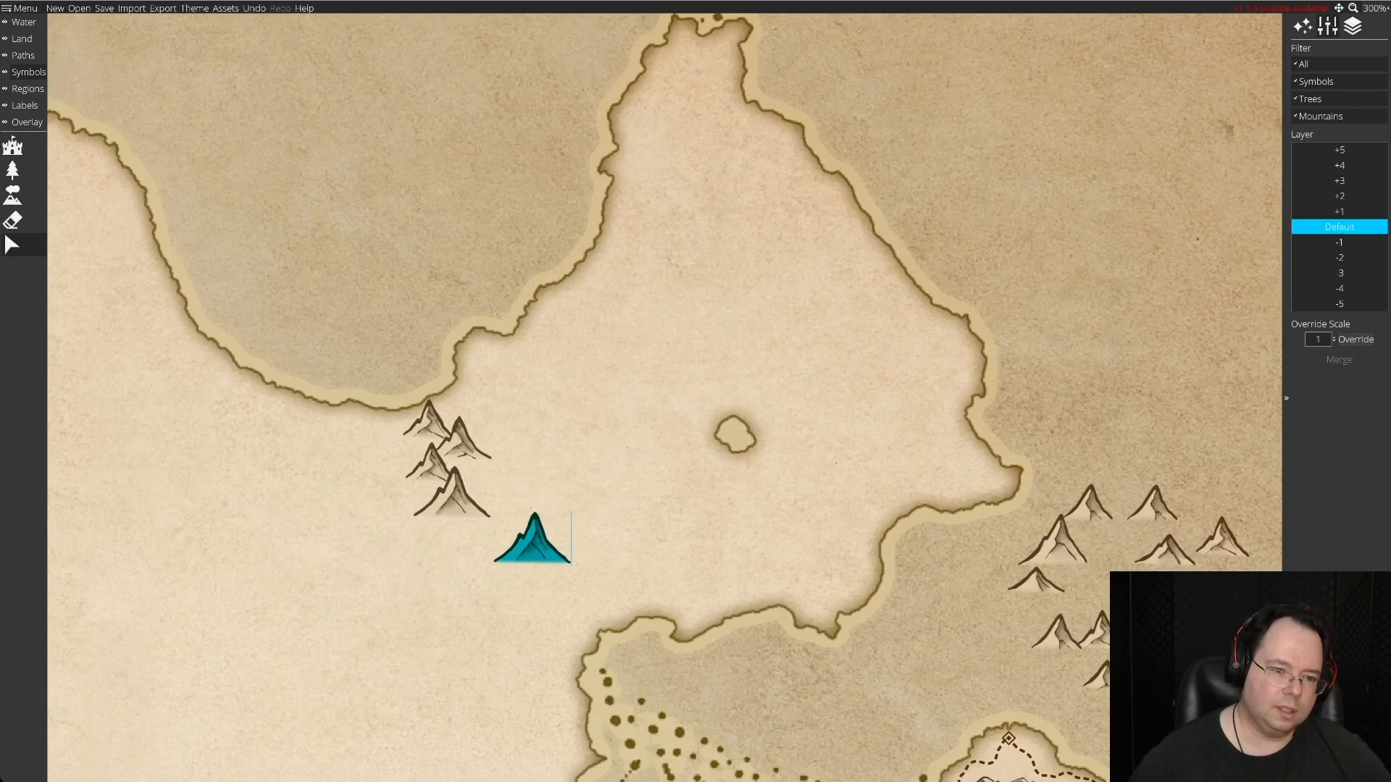
drag(532, 540, 532, 540)
drag(1152, 507, 575, 553)
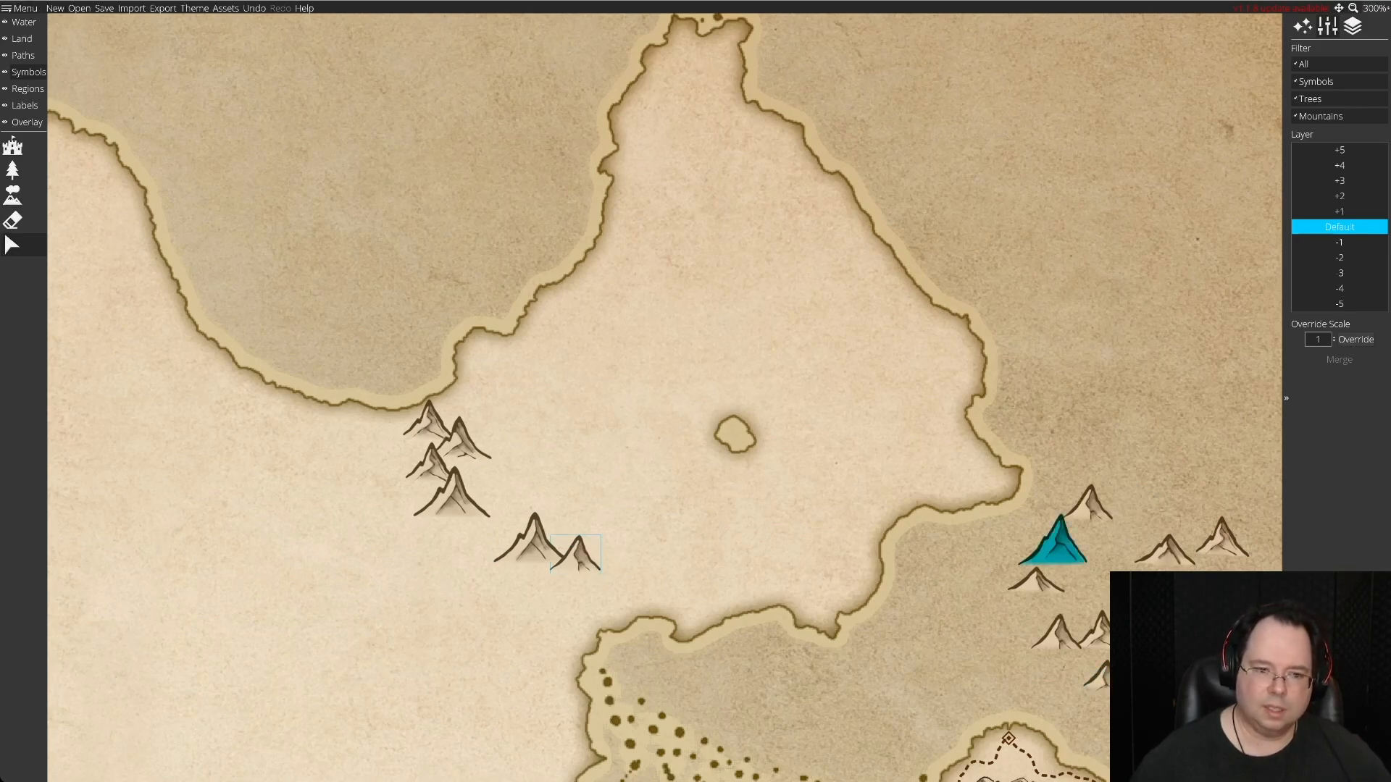
drag(1052, 540, 601, 561)
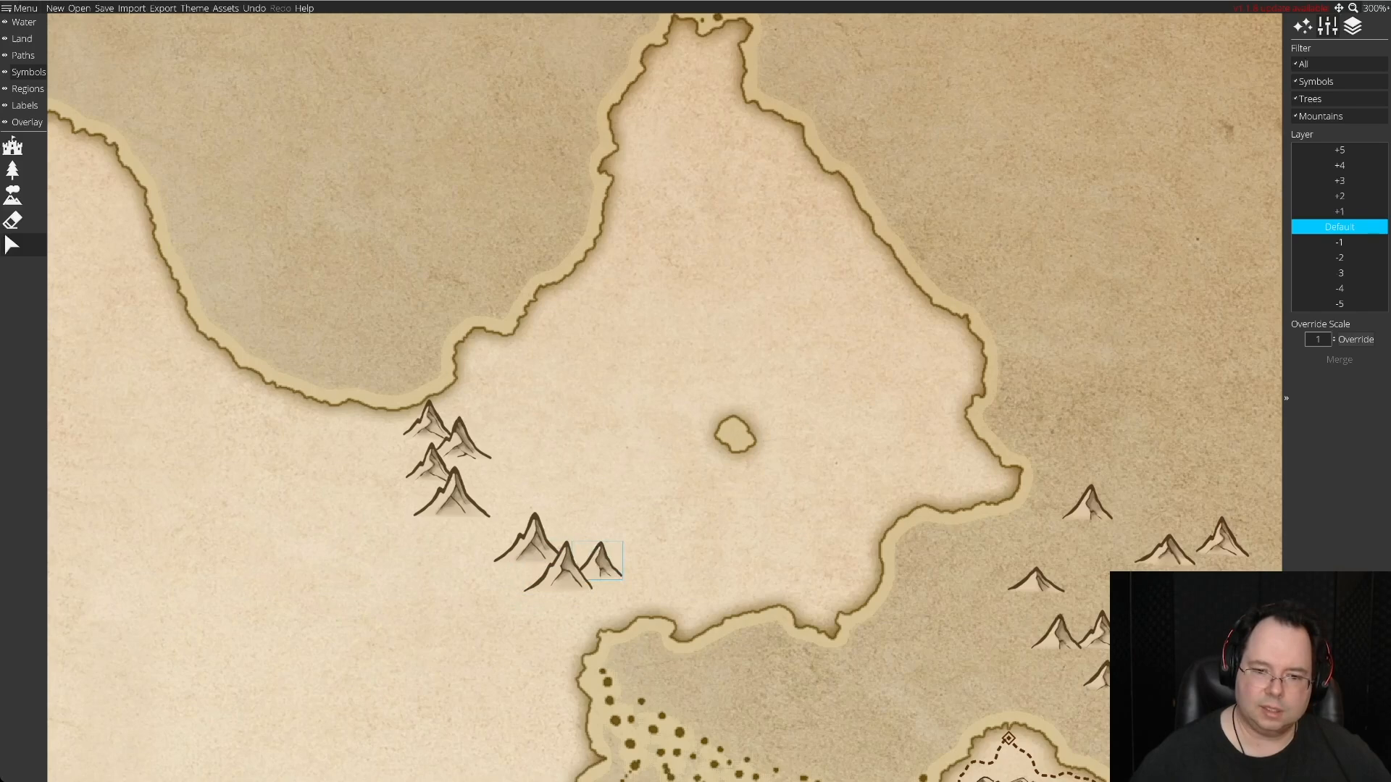
drag(1148, 655, 586, 595)
drag(1221, 536, 562, 614)
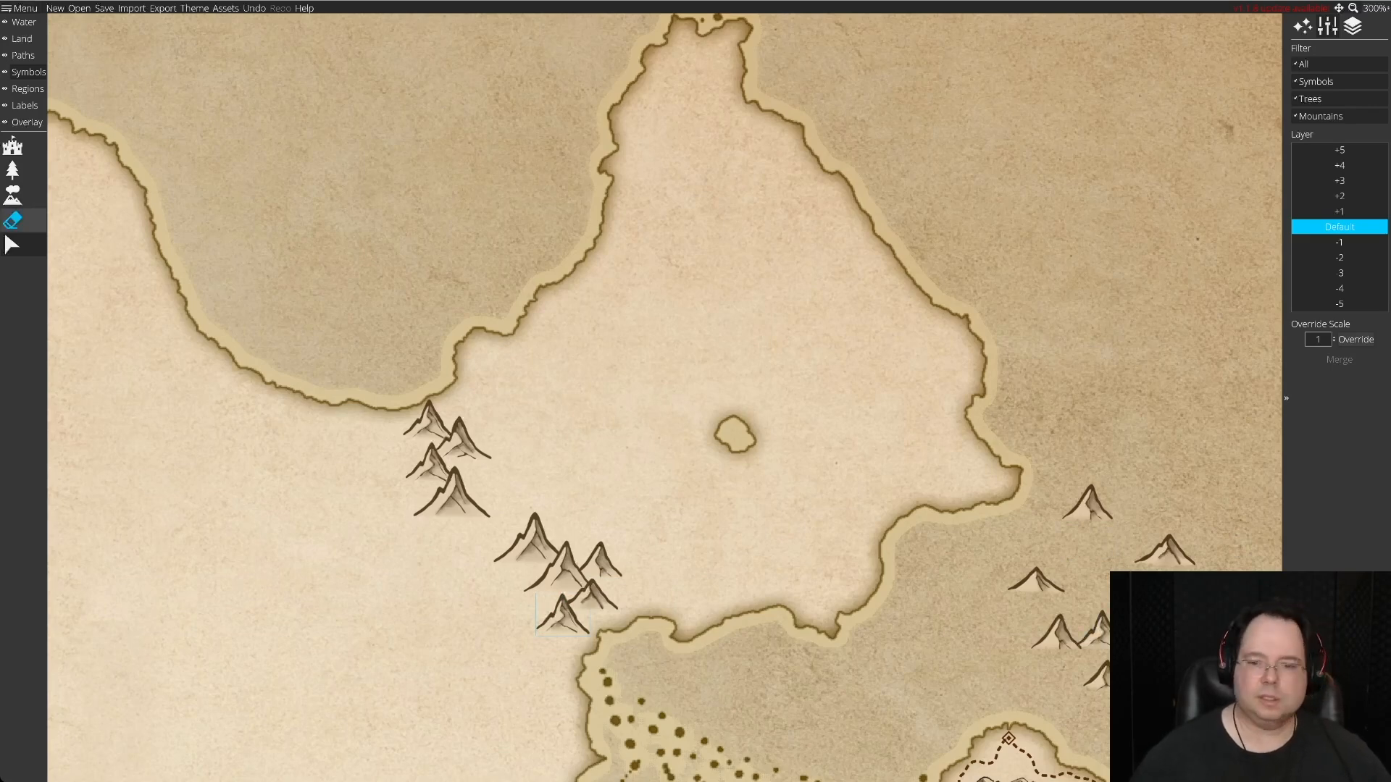
Erase the leftover spare mountains from the sea east of the peninsula.
click(13, 221)
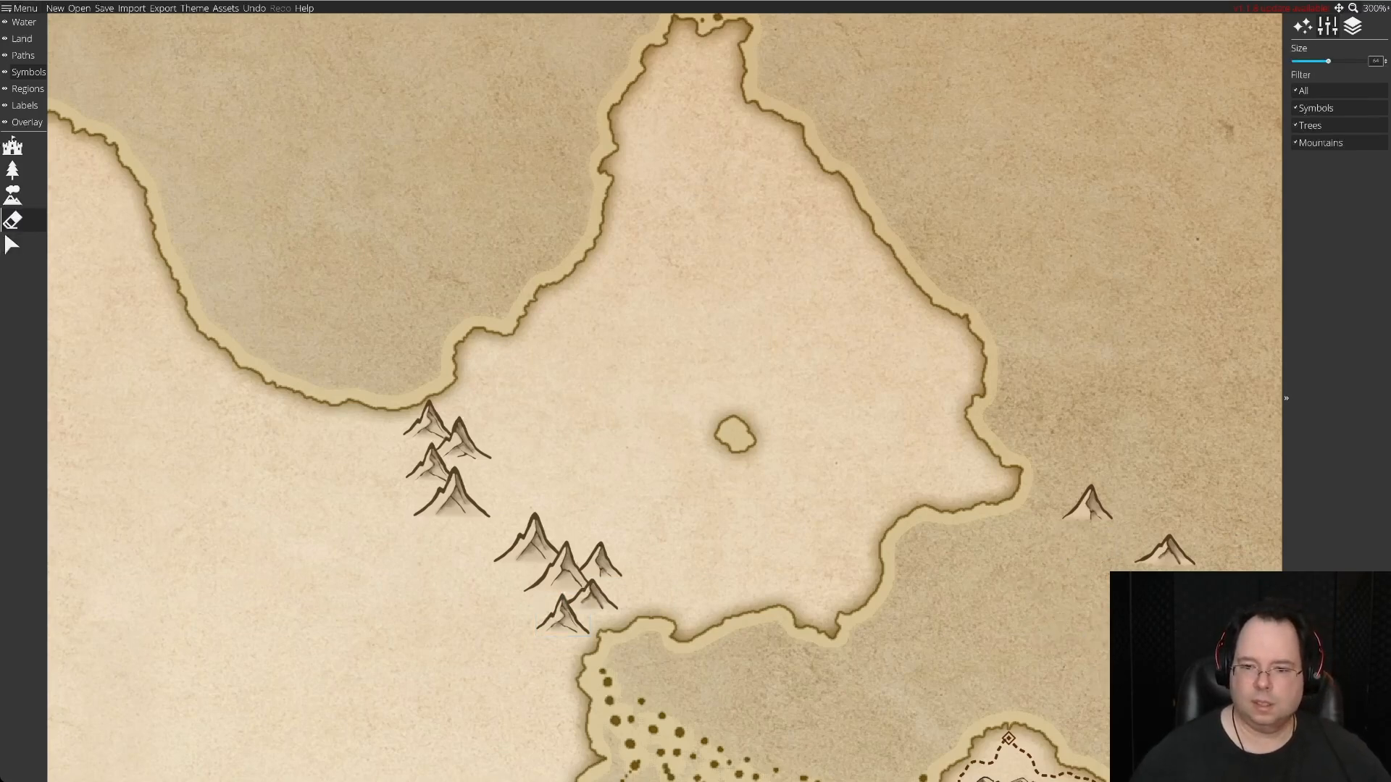
drag(1165, 550, 1094, 536)
Scatter 26 assorted low hill symbols over the open sea east of the northeastern peninsula.
click(13, 195)
click(1325, 305)
click(1088, 446)
click(1170, 439)
click(1108, 499)
click(1206, 514)
click(1092, 550)
click(1160, 560)
click(1143, 483)
click(1110, 403)
click(1173, 383)
click(1206, 422)
click(1214, 471)
click(1076, 528)
click(1150, 521)
click(1227, 552)
click(1023, 579)
click(1085, 589)
click(1054, 402)
click(1096, 356)
click(1135, 326)
click(1214, 325)
click(1226, 369)
click(1049, 318)
click(1162, 274)
click(1084, 639)
click(1040, 629)
click(977, 619)
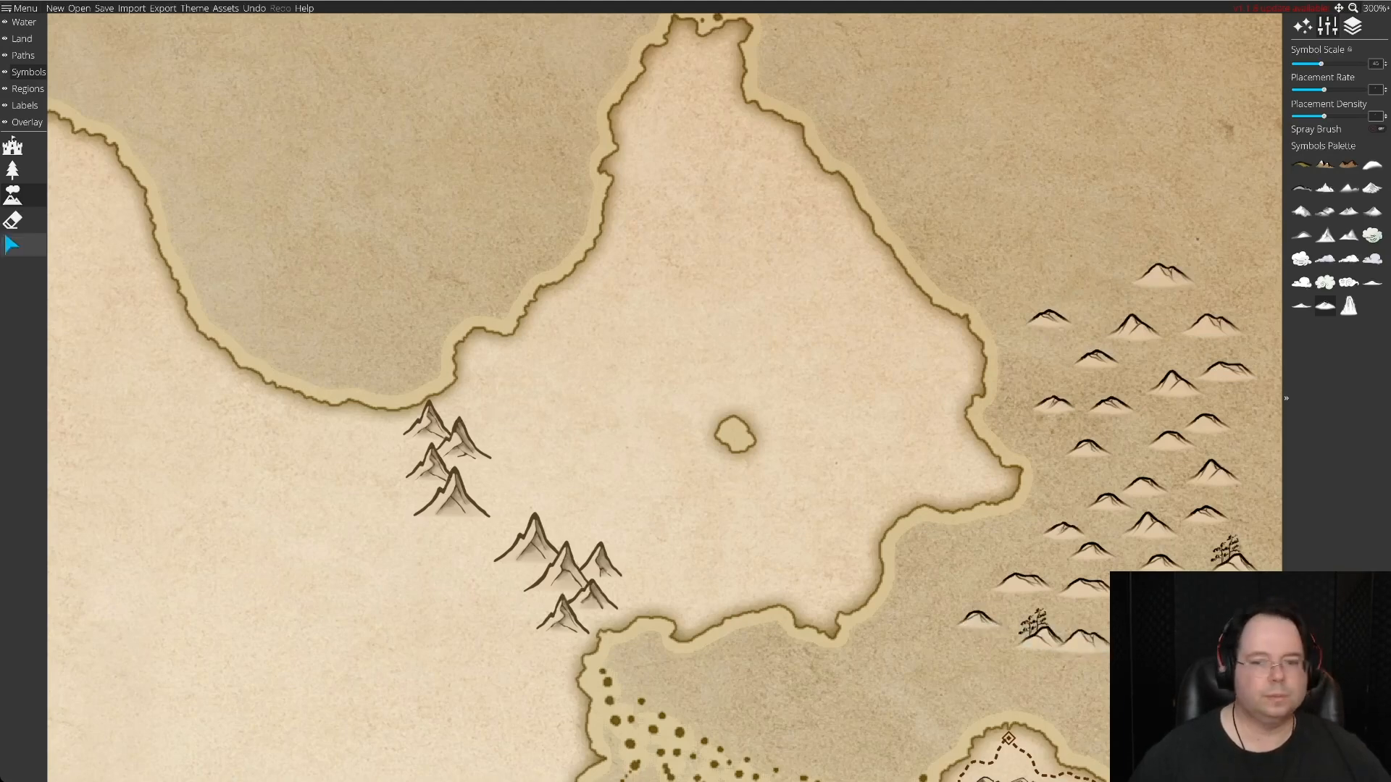
Delete the two tree-covered hills from the spare hills in the eastern sea.
click(12, 245)
click(1232, 559)
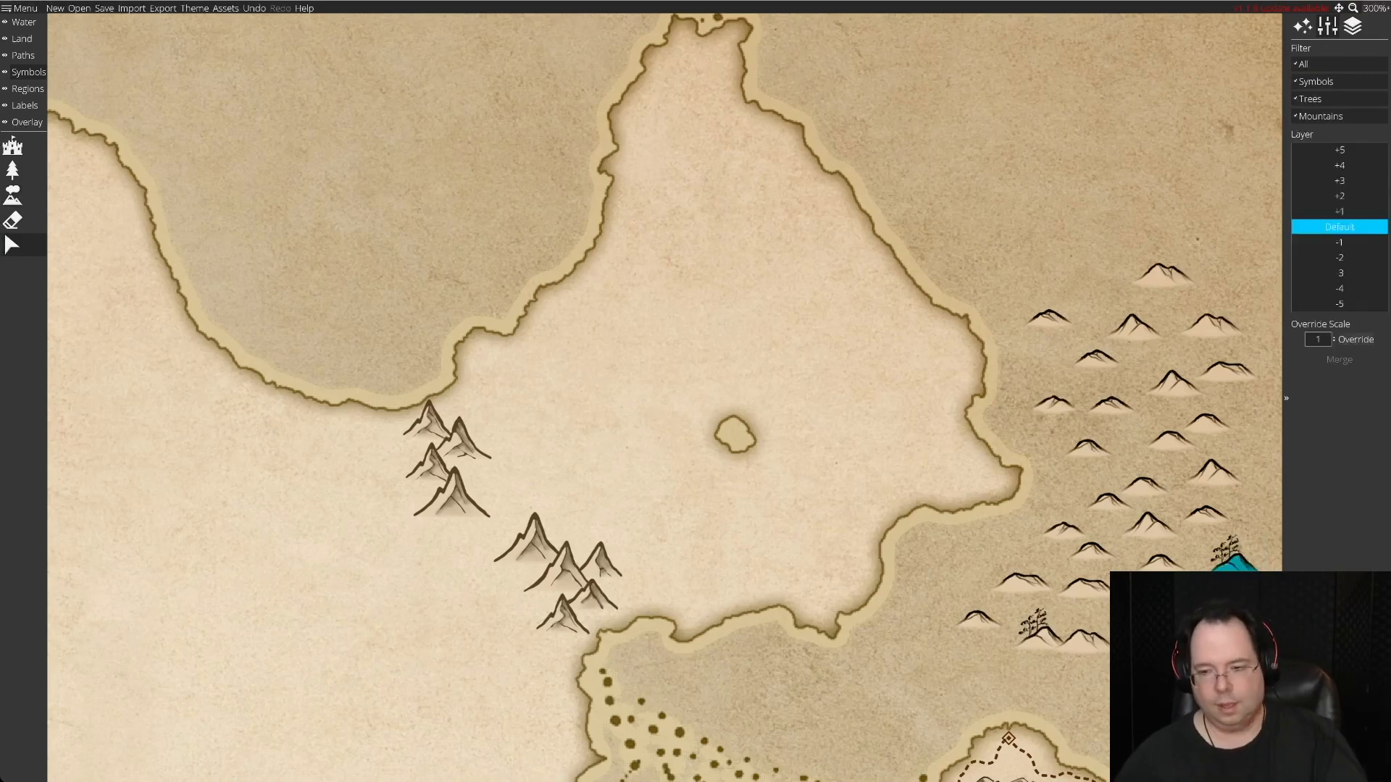
key(Delete)
click(1036, 624)
key(Delete)
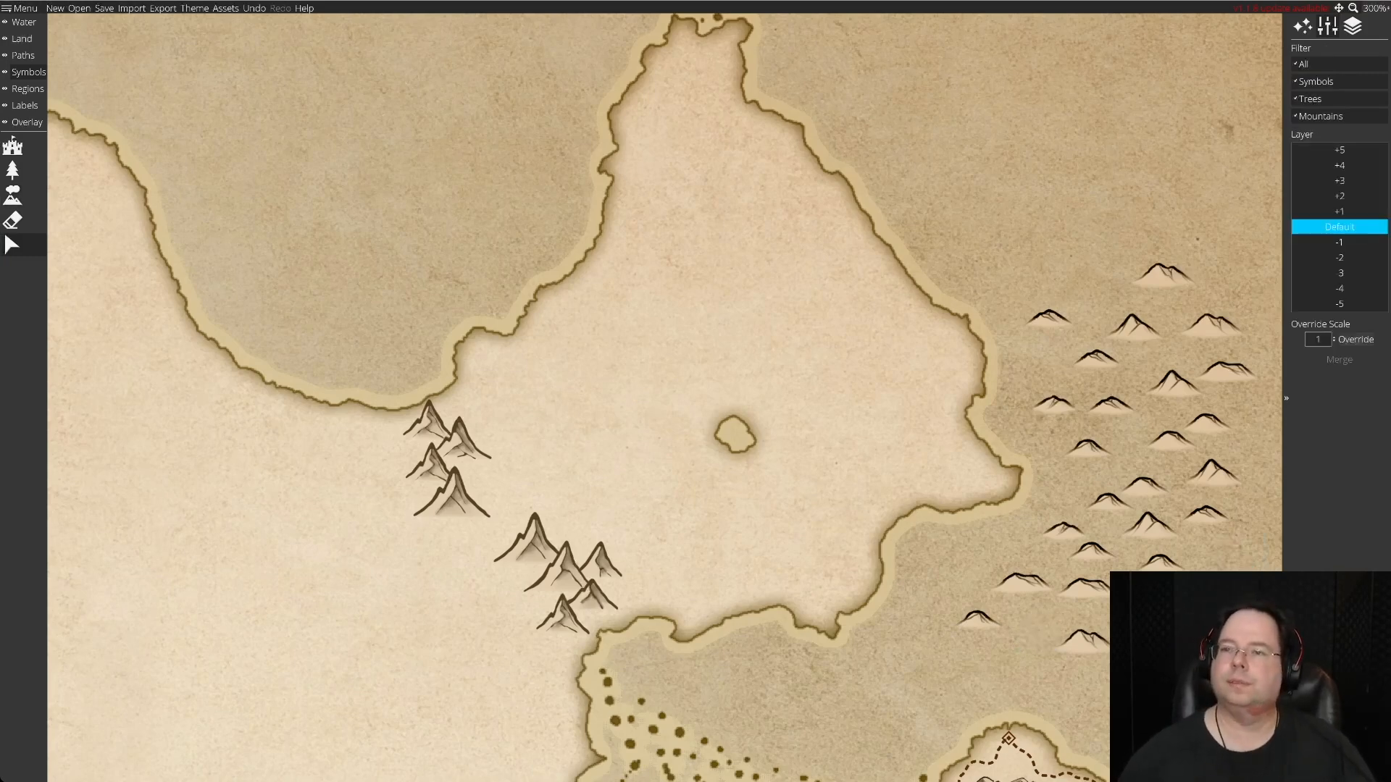
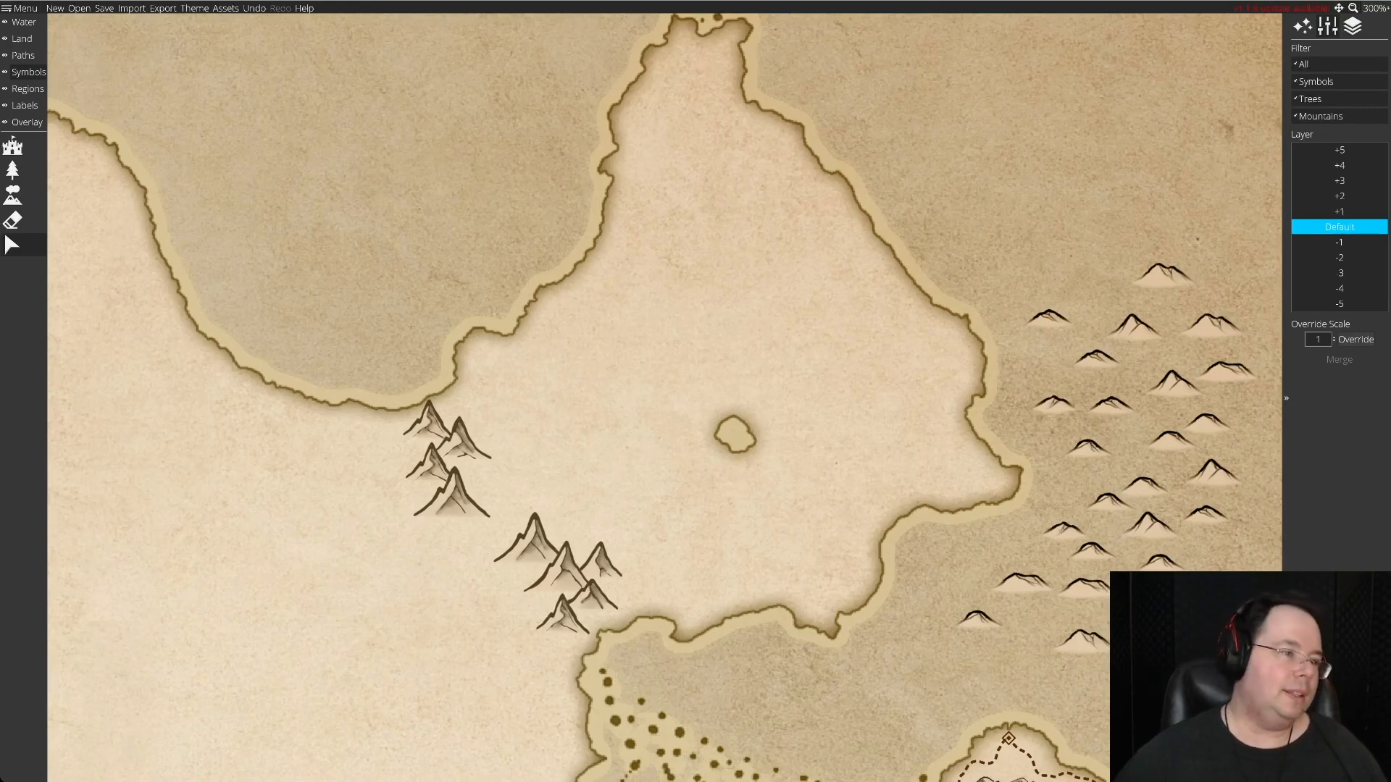
Remove the easternmost mountain from the southeastern cluster by moving it out to sea and erasing it there.
click(1353, 26)
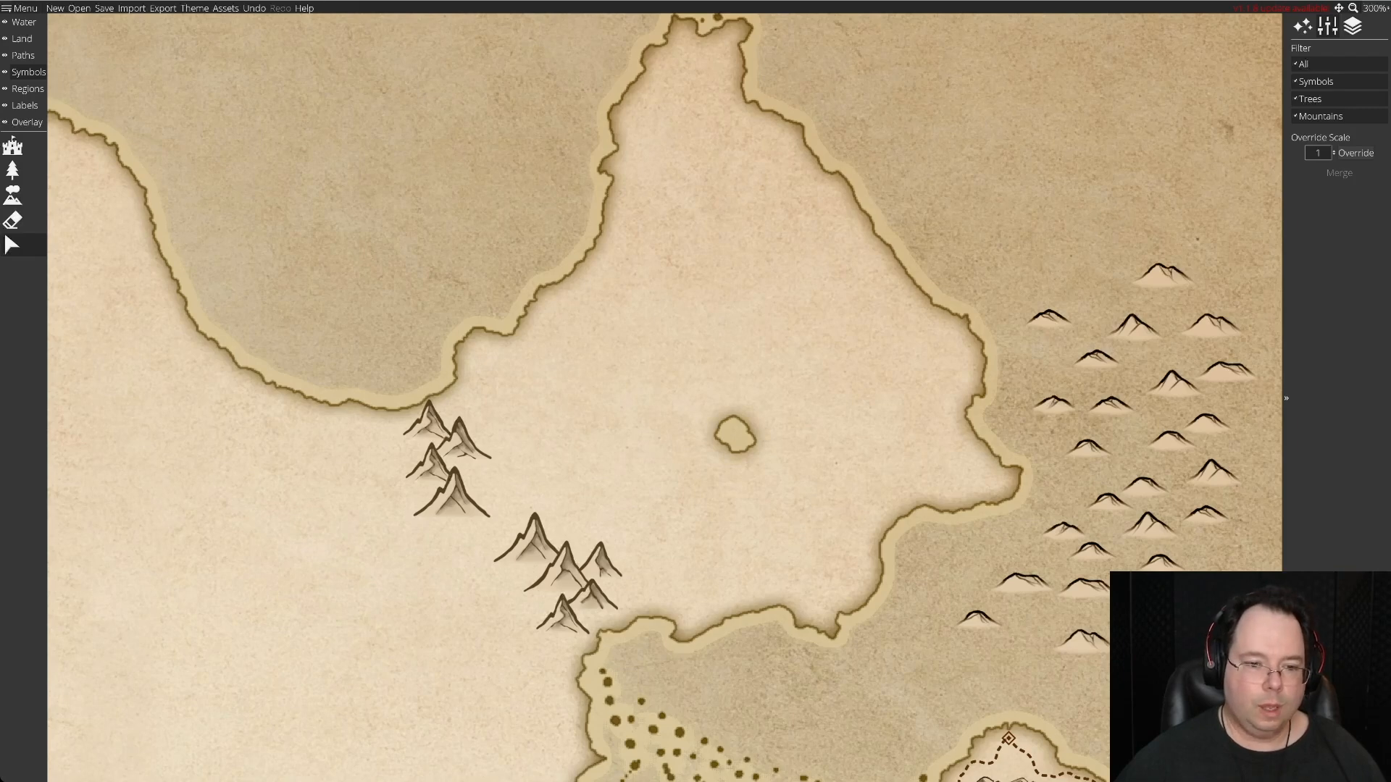
drag(600, 561, 885, 660)
drag(885, 657, 1077, 203)
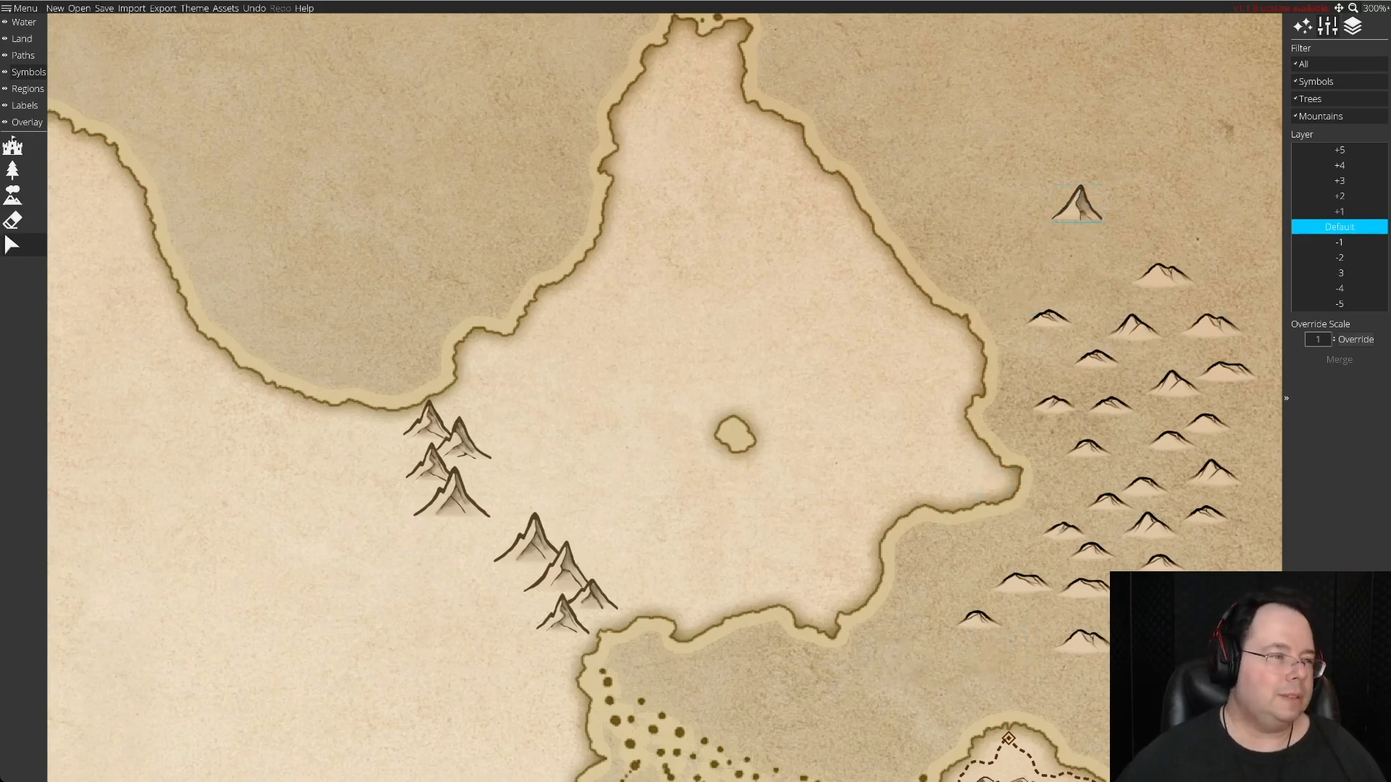
click(12, 220)
click(1077, 216)
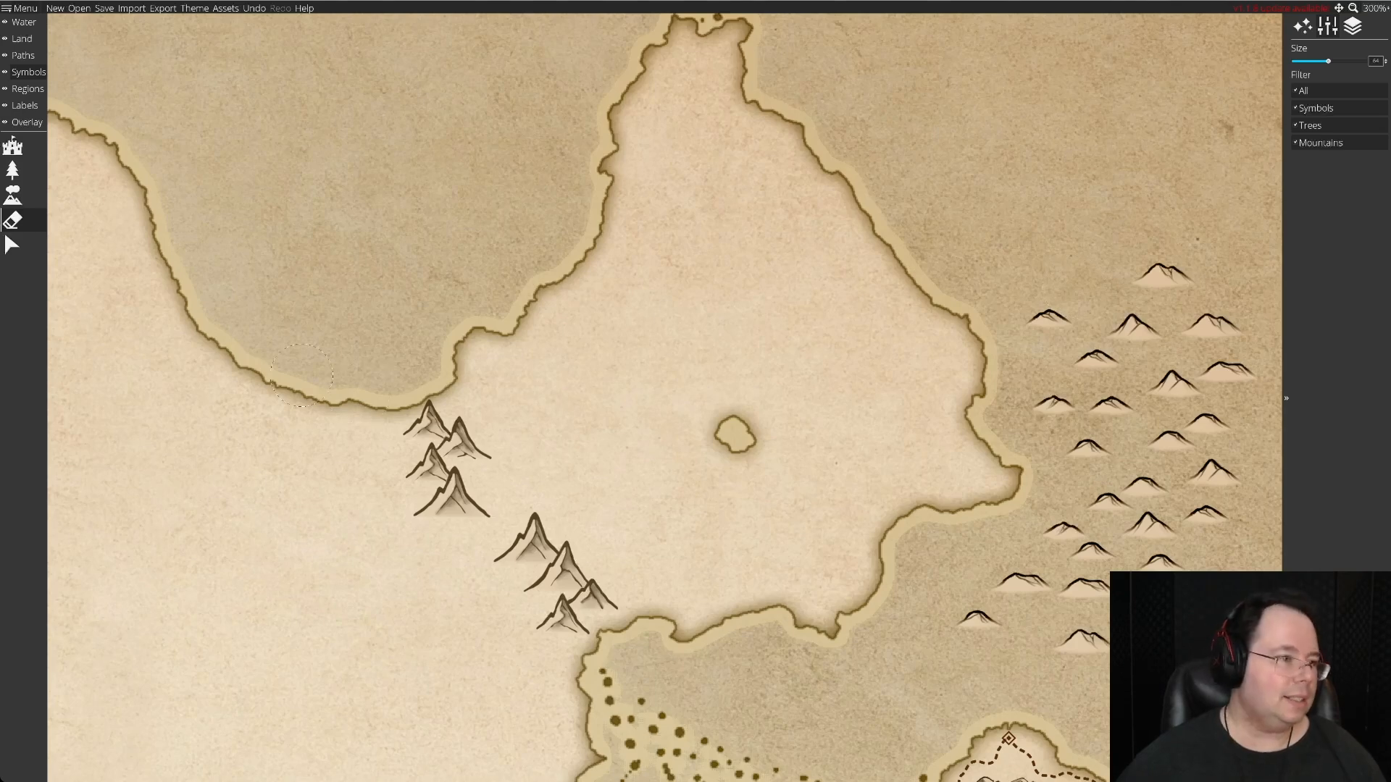
Move four spare hills around the top of the northern mountain cluster, two on its northeast side and two on its west side.
click(13, 244)
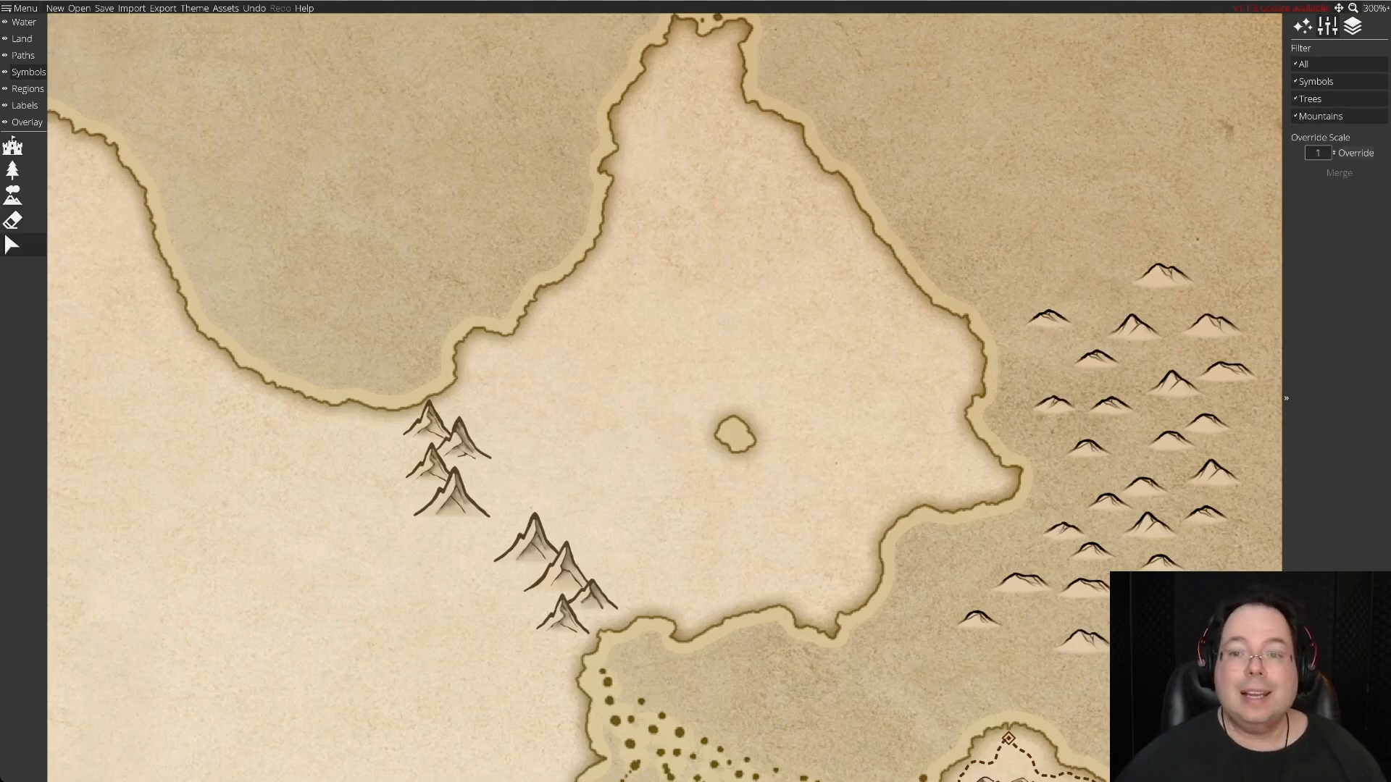
click(1052, 403)
drag(1053, 403, 450, 402)
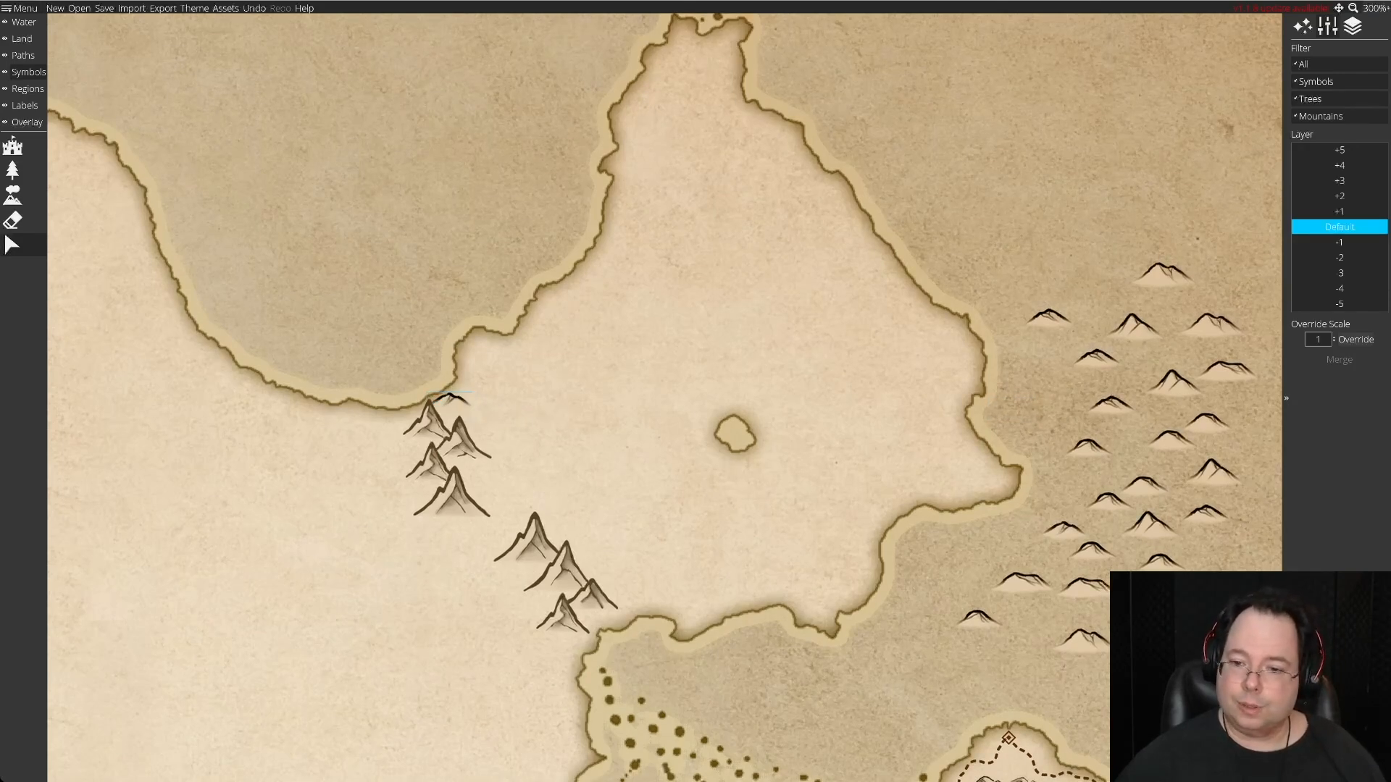
drag(1150, 522, 473, 415)
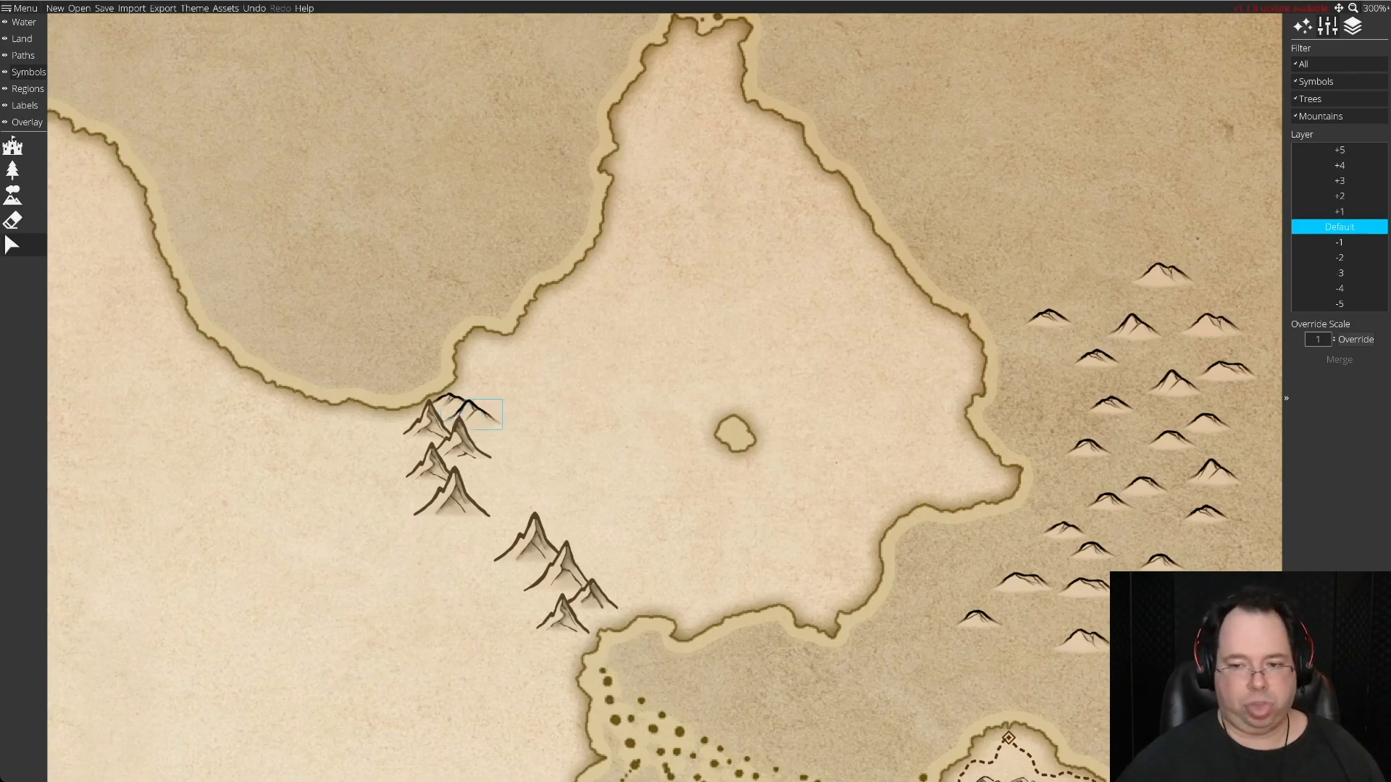
drag(1205, 513, 387, 421)
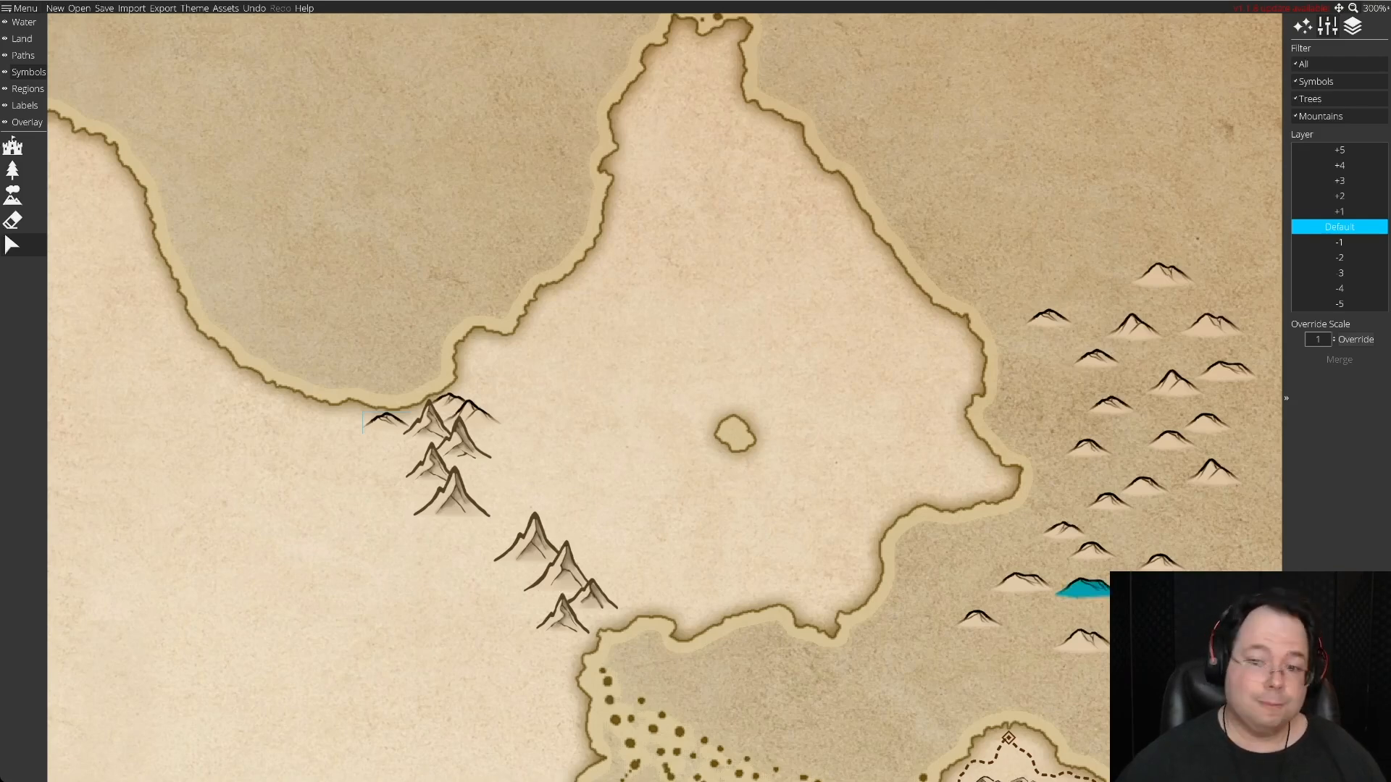
drag(1145, 485, 388, 437)
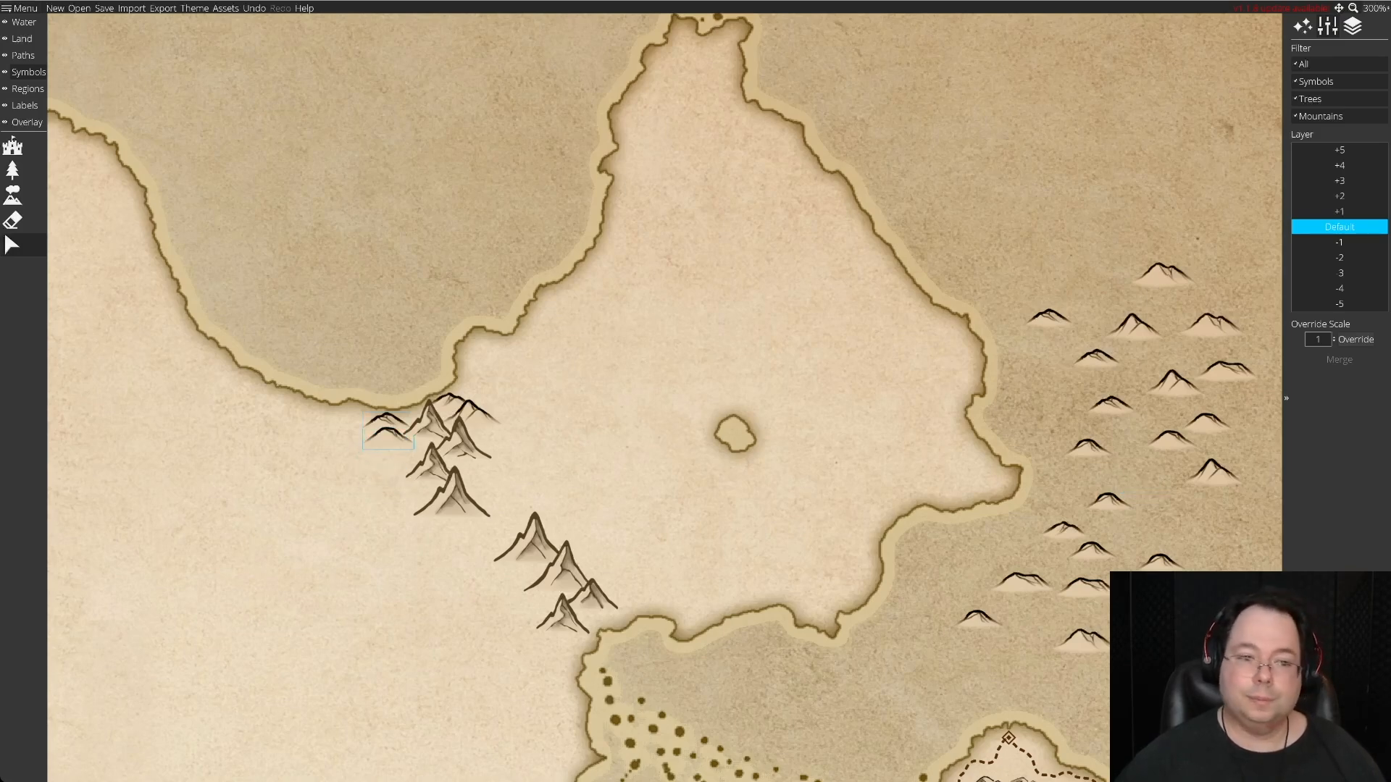
drag(387, 438, 393, 439)
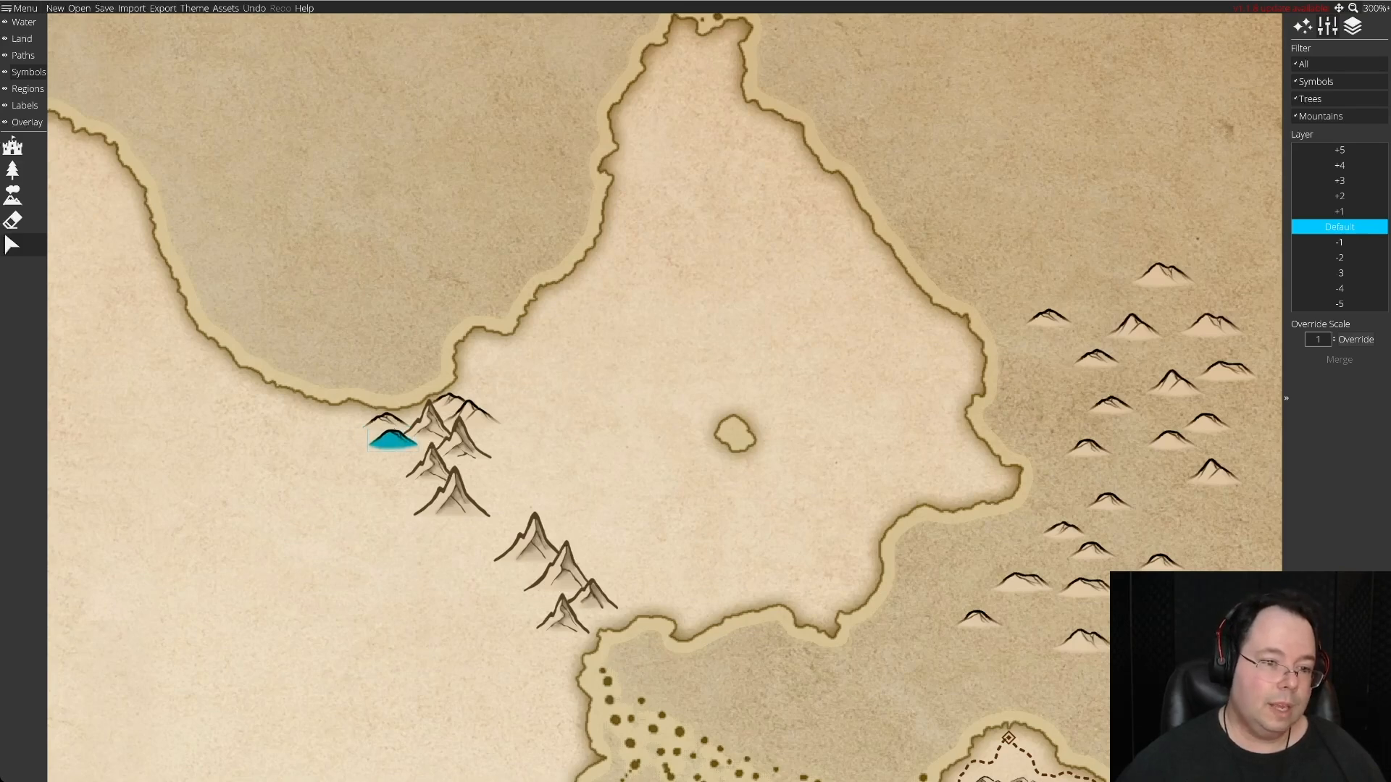
Place spare hills along the east side of the northern mountain cluster, returning the uppermost of them to the sea.
mouse_move(1212, 470)
mouse_down()
mouse_move(512, 444)
mouse_move(397, 455)
mouse_move(1176, 515)
mouse_move(395, 466)
mouse_move(512, 438)
mouse_move(474, 484)
mouse_move(482, 472)
mouse_move(1158, 638)
mouse_move(978, 619)
mouse_move(504, 458)
mouse_up()
mouse_move(1171, 441)
mouse_down()
mouse_move(462, 424)
mouse_move(494, 439)
mouse_move(481, 436)
mouse_up()
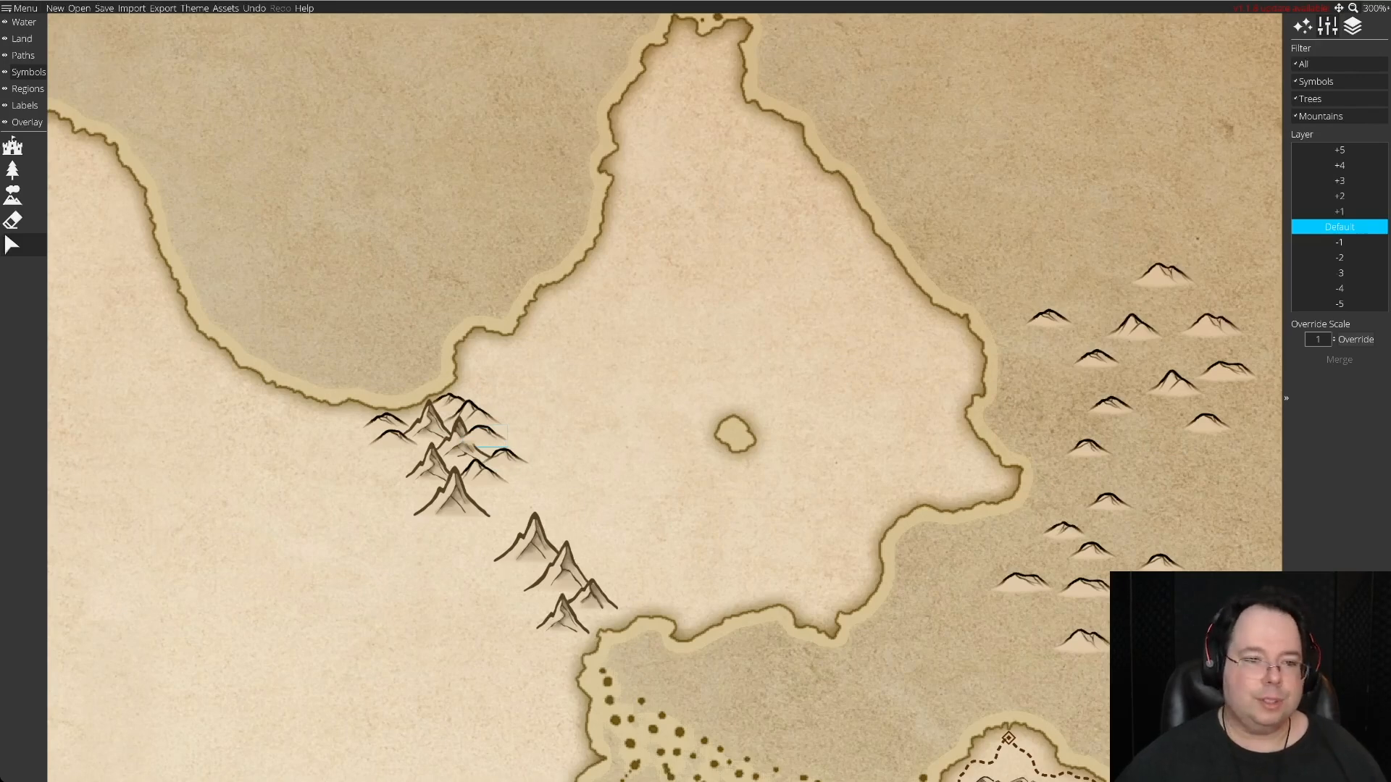
click(1339, 242)
drag(486, 437, 1166, 485)
click(1049, 318)
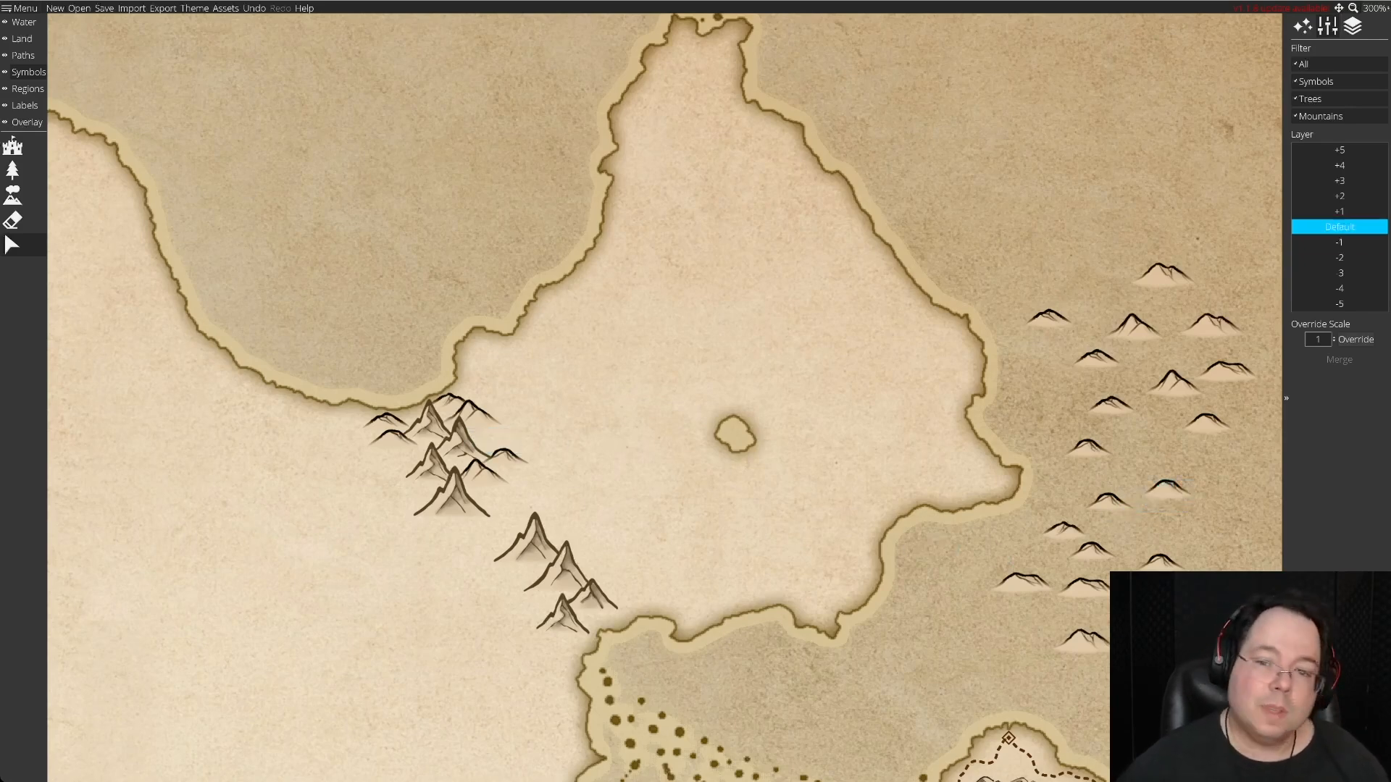
Move another spare hill to the northern cluster and stagger the hills along its western edge below the coast.
drag(1134, 326, 857, 479)
drag(338, 474, 399, 443)
drag(857, 476, 362, 437)
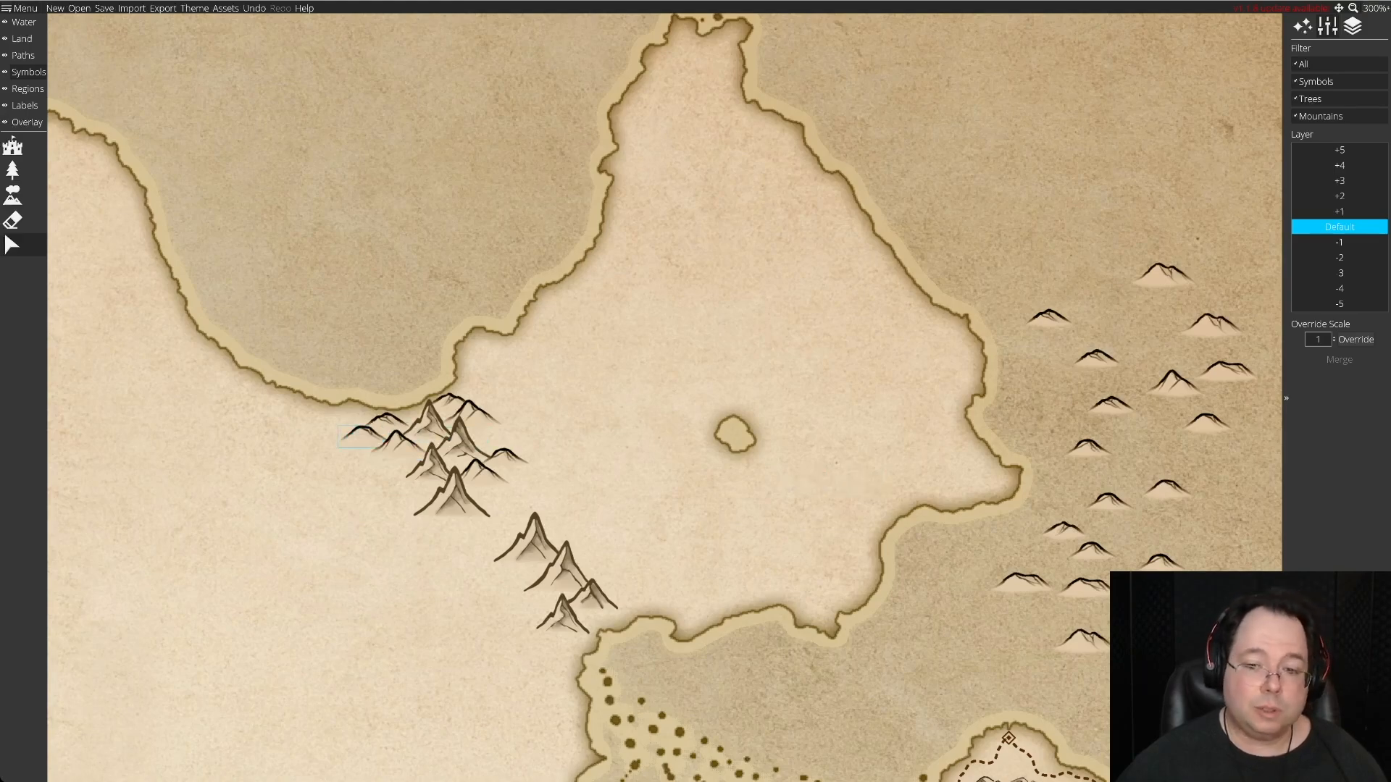
Rework the hills on the northern cluster's east side, trying different spares and fitting two overlapping ones beside the middle peak.
drag(1023, 580, 974, 565)
drag(1160, 563, 486, 434)
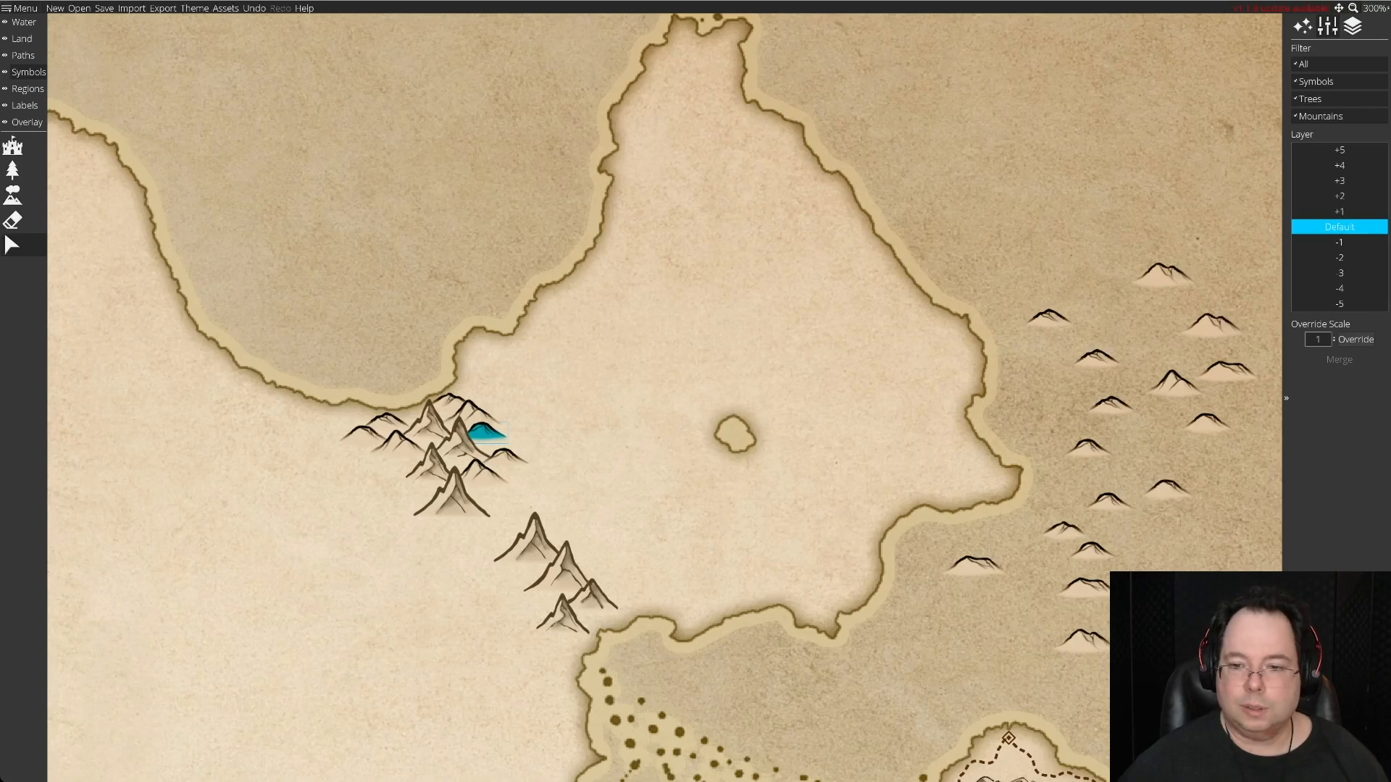
drag(486, 435, 1152, 541)
drag(1085, 585, 1206, 562)
click(513, 446)
drag(1207, 425, 516, 438)
drag(974, 565, 518, 454)
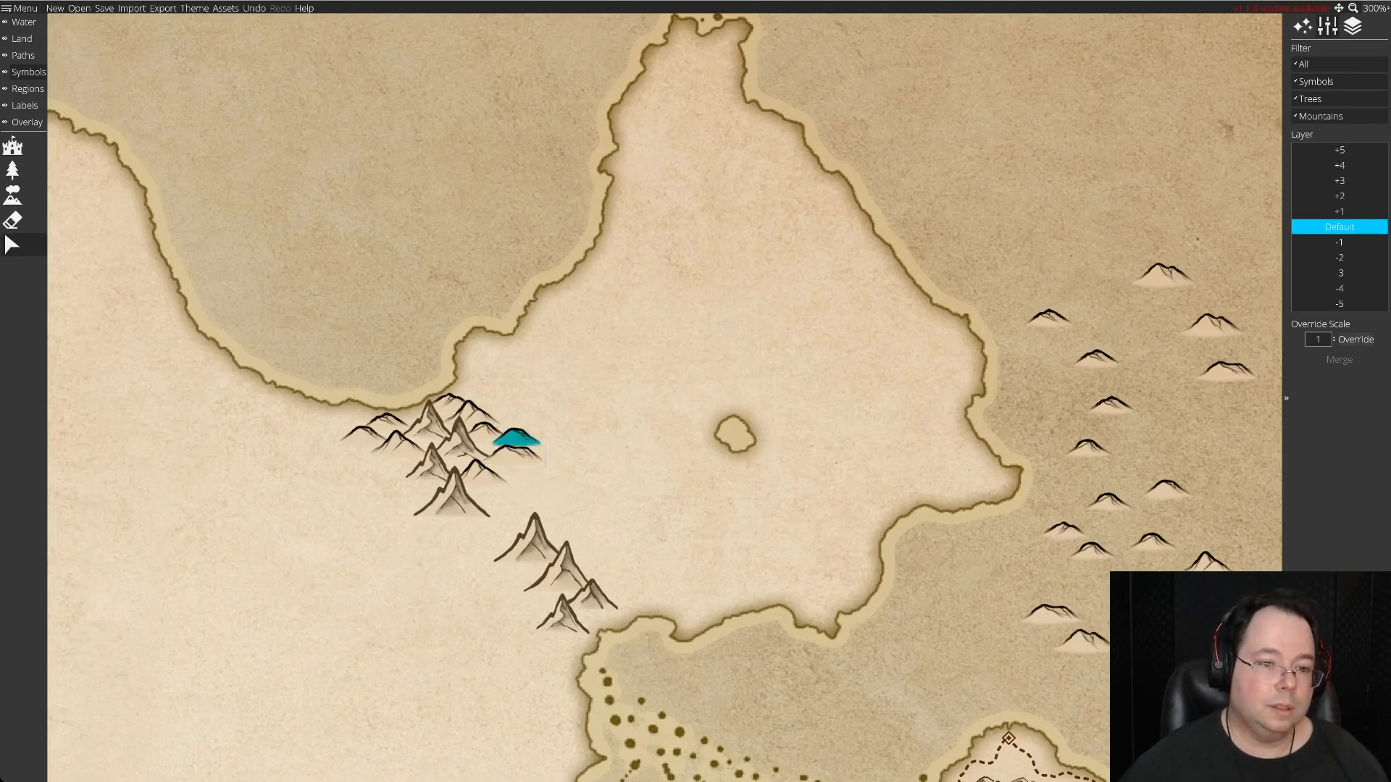
mouse_move(516, 439)
mouse_down()
mouse_move(498, 443)
mouse_move(515, 452)
mouse_up()
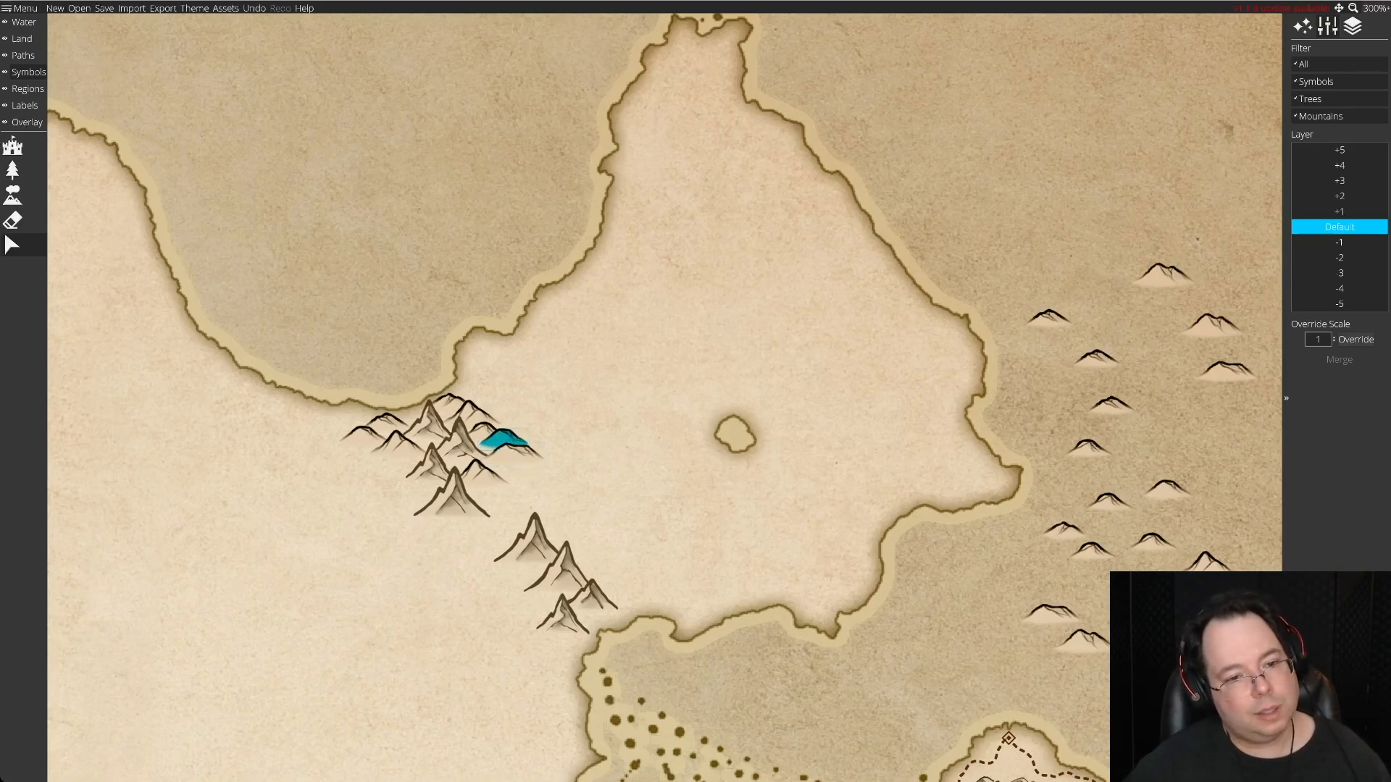
Place a wide hill southwest of the northern cluster and try other hills above it, returning those to the sea.
drag(1051, 613, 390, 476)
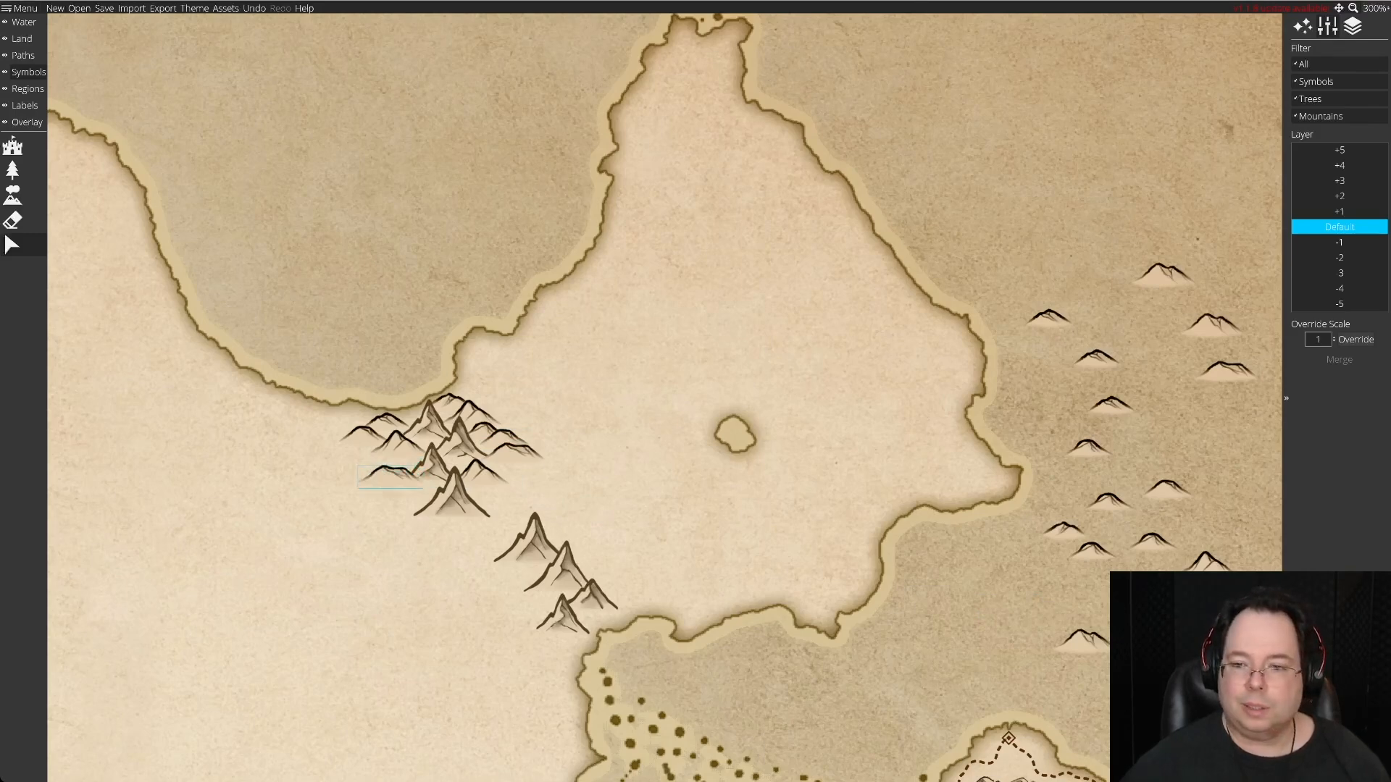
drag(1166, 490, 393, 458)
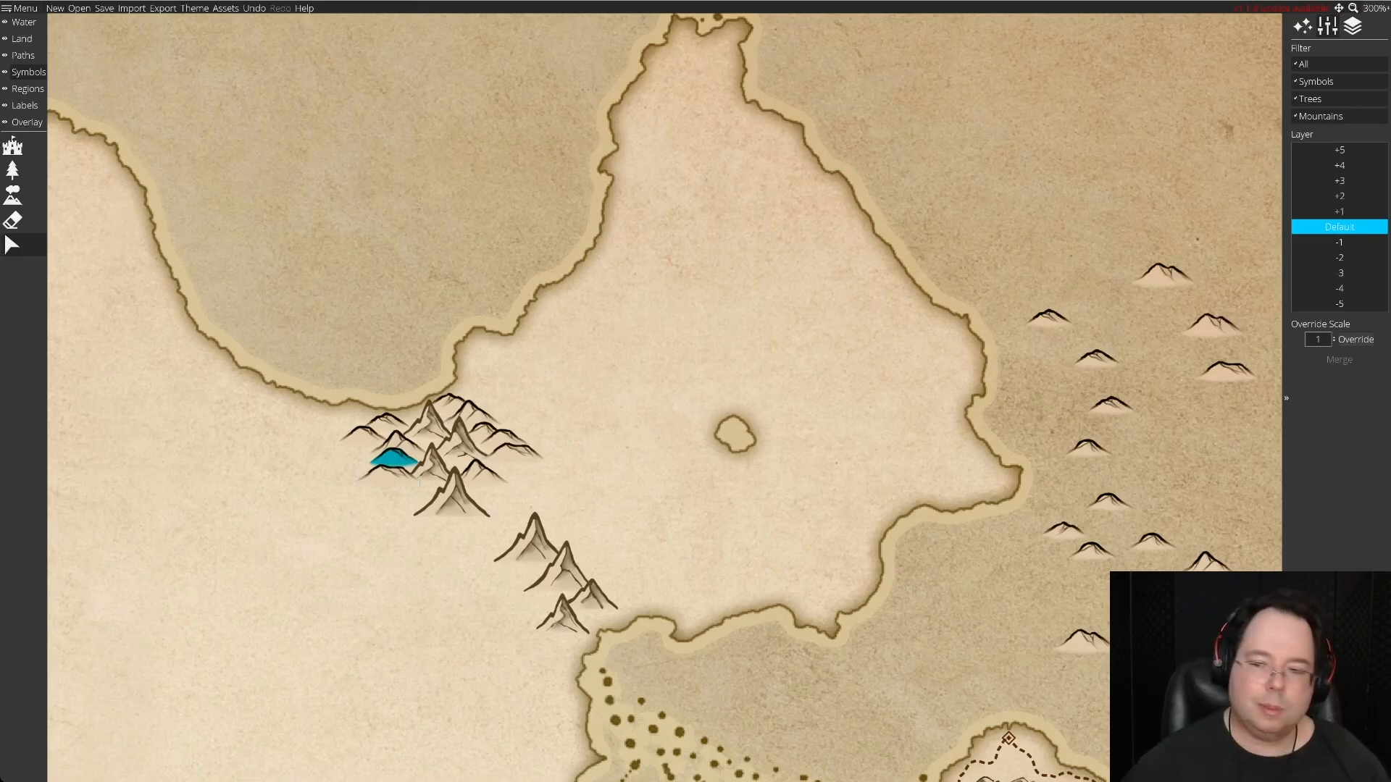
drag(394, 458, 1187, 464)
click(484, 476)
drag(390, 480, 388, 477)
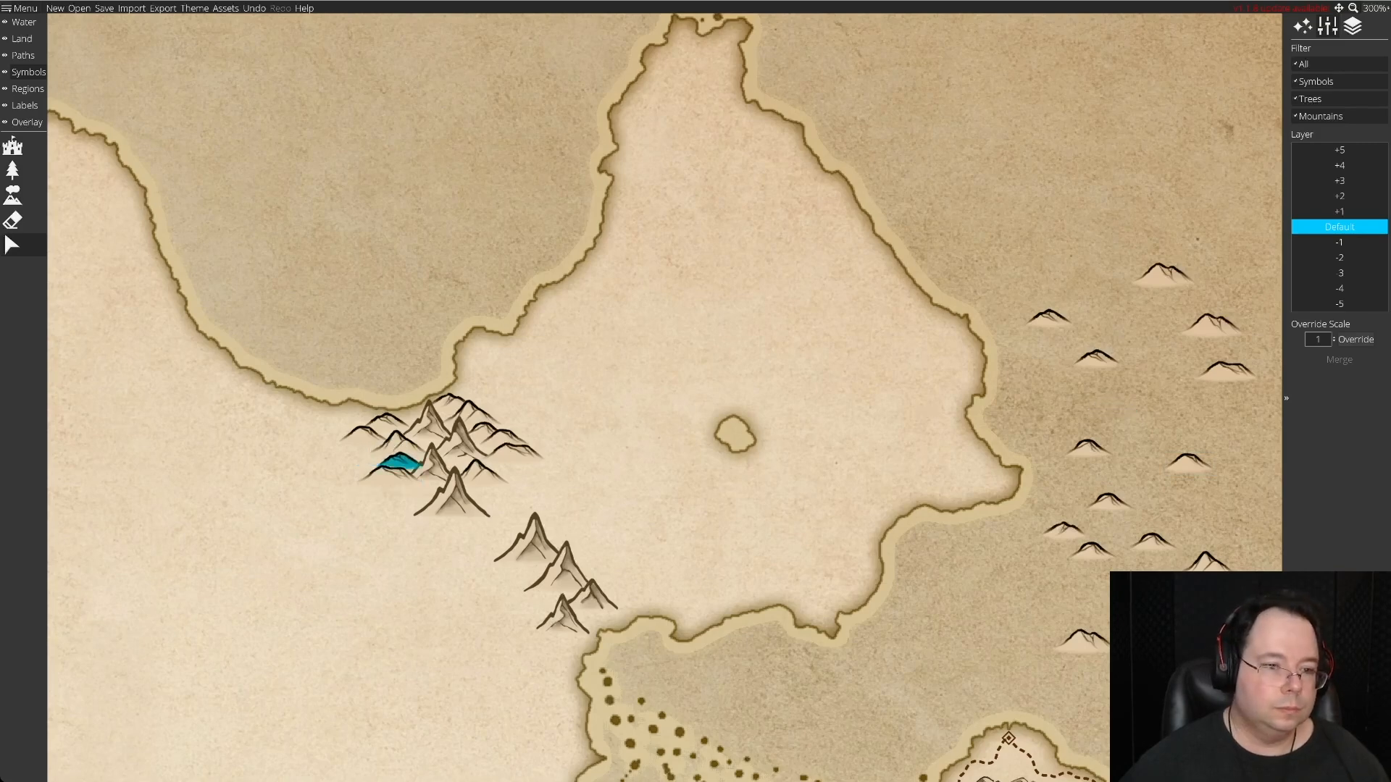
drag(400, 463, 1139, 391)
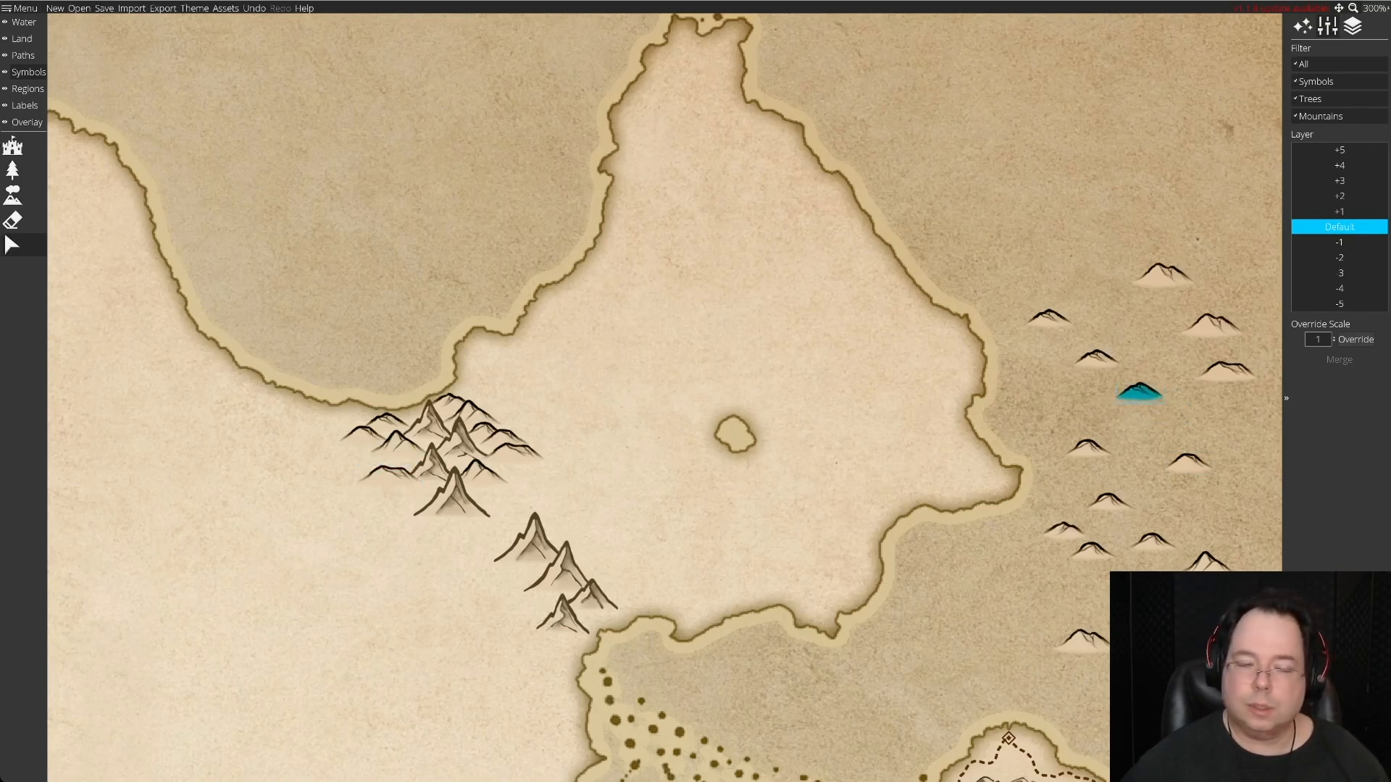
Erase all the leftover spare hills from the sea east of the peninsula.
click(13, 220)
mouse_move(1206, 359)
mouse_down()
mouse_move(1130, 289)
mouse_move(1225, 362)
mouse_move(1101, 500)
mouse_move(1083, 641)
mouse_up()
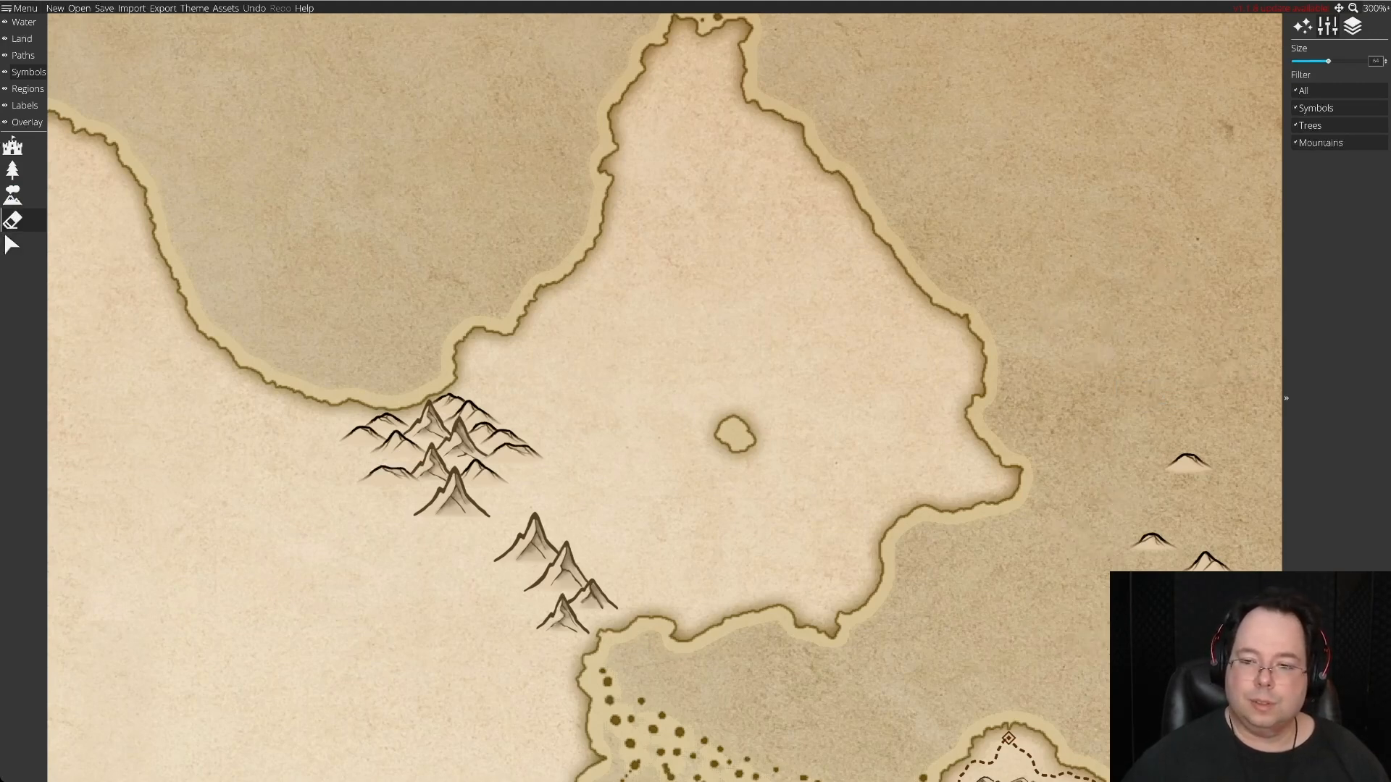
drag(1215, 572, 1152, 522)
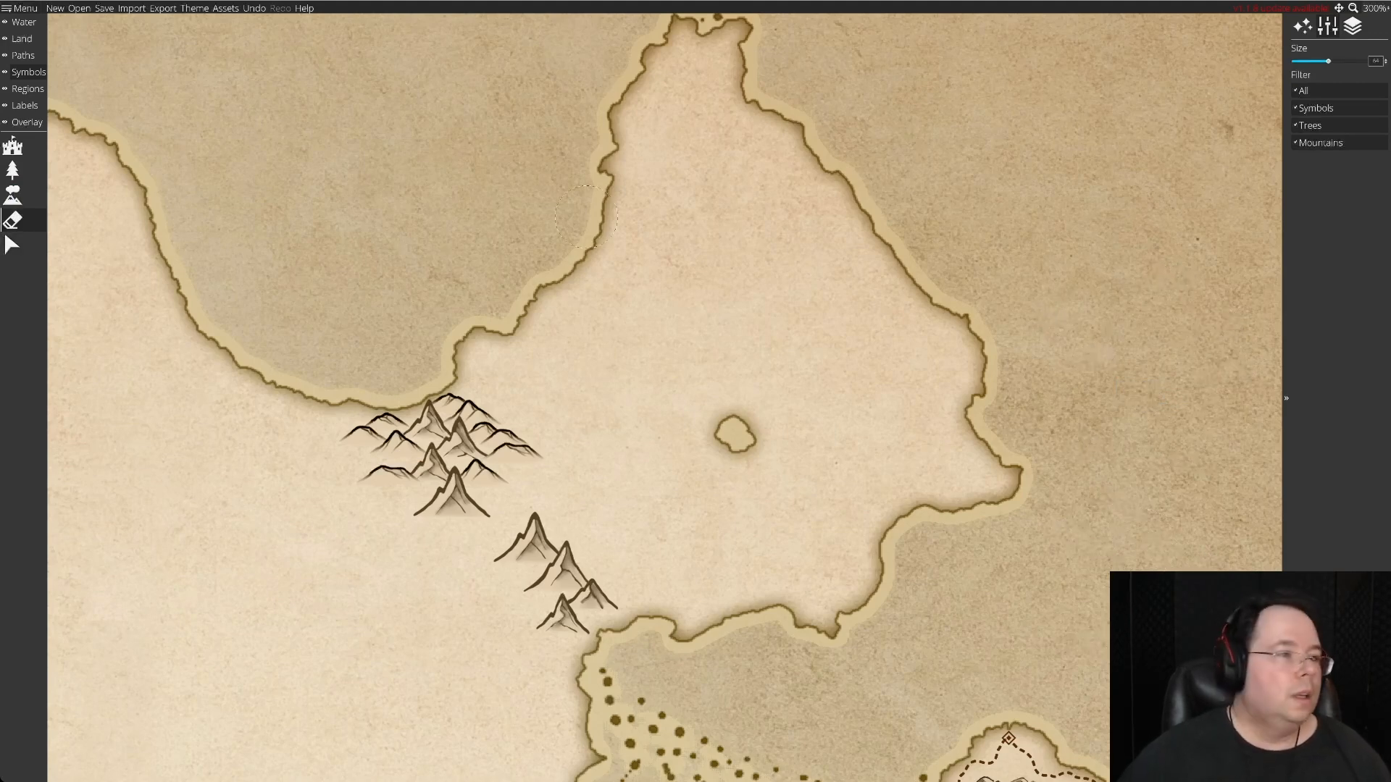
Scatter a fresh batch of assorted hill symbols over the sea east of the peninsula.
click(12, 194)
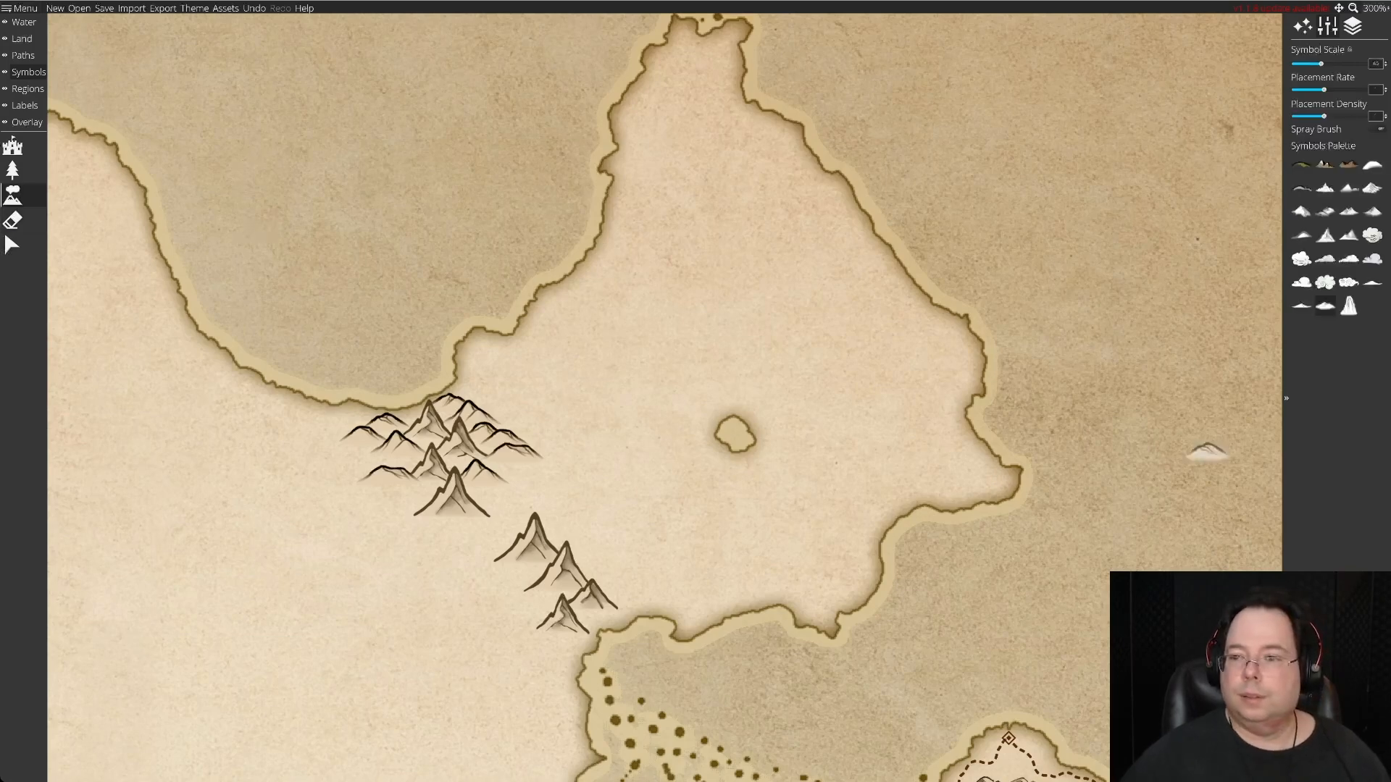
click(1078, 385)
click(1193, 359)
click(1200, 417)
click(1106, 435)
click(1197, 492)
click(1103, 511)
click(1192, 552)
click(1056, 569)
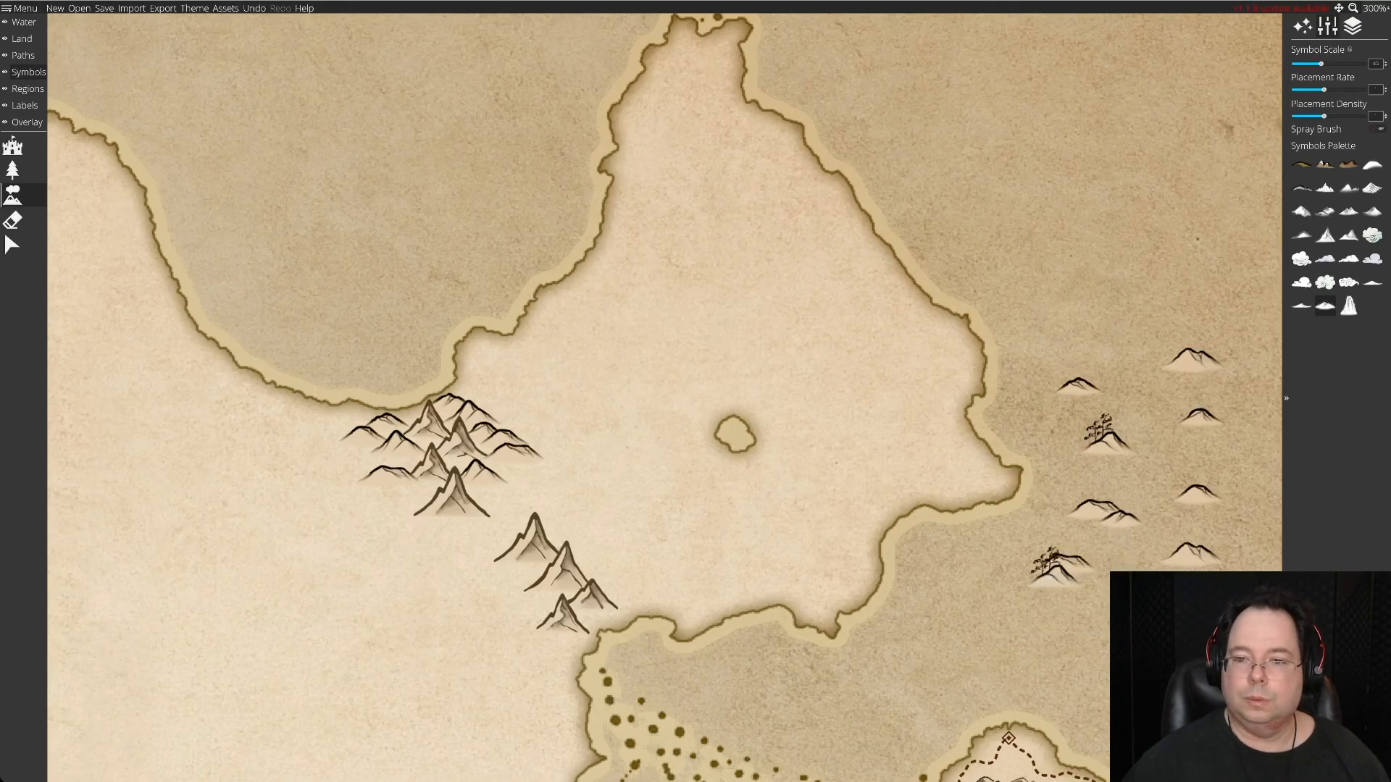
mouse_move(1065, 194)
mouse_down()
mouse_move(1173, 232)
mouse_move(1154, 270)
mouse_move(1148, 395)
mouse_up()
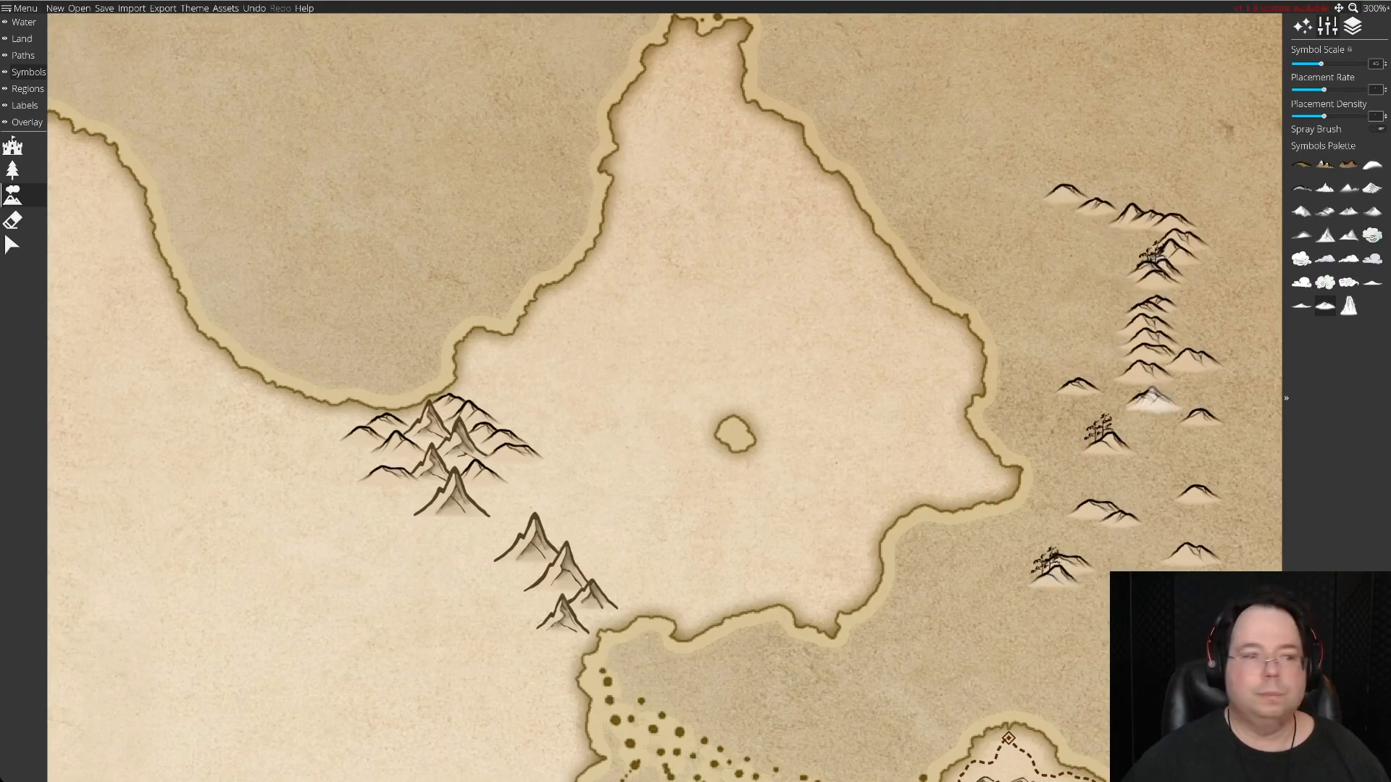
Delete the three tree-covered hills from the new spare hills in the eastern sea.
click(13, 245)
click(12, 245)
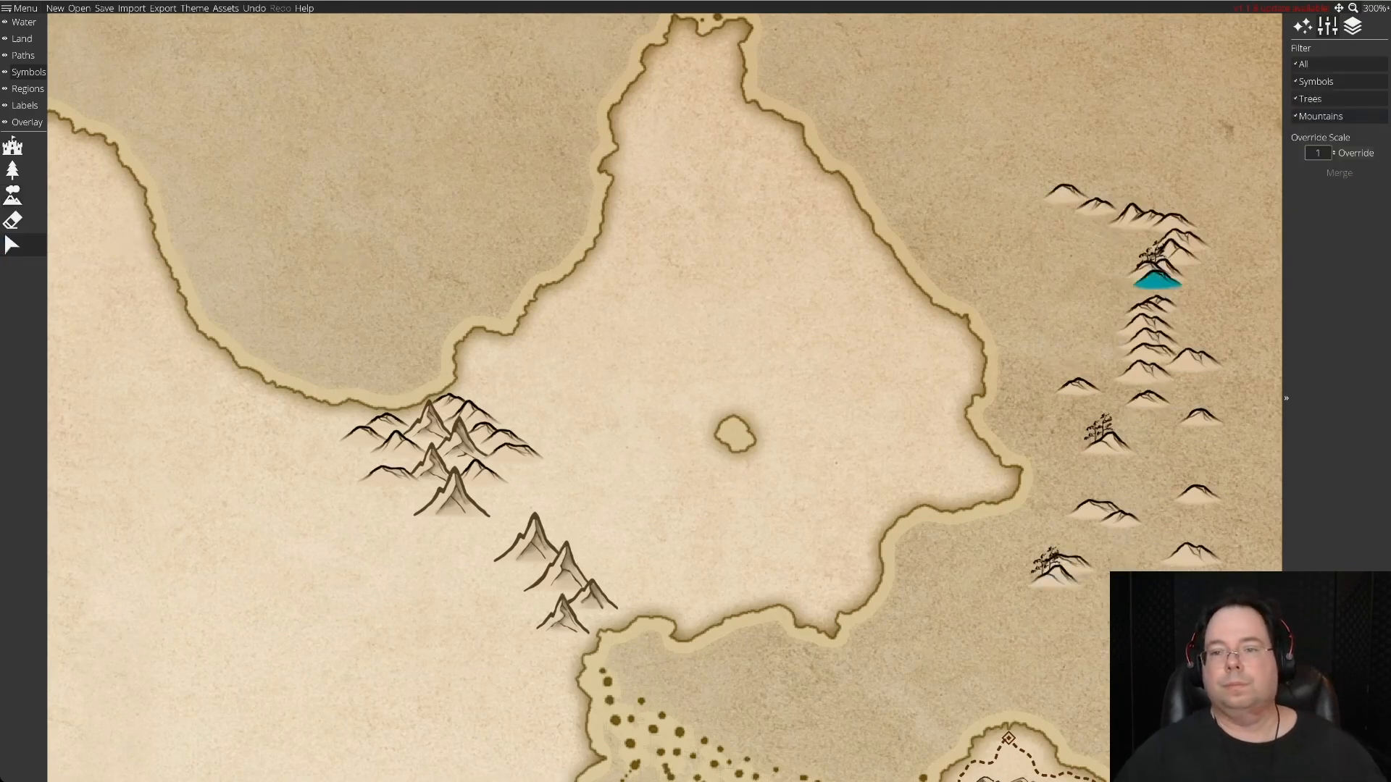
click(1146, 272)
click(1161, 272)
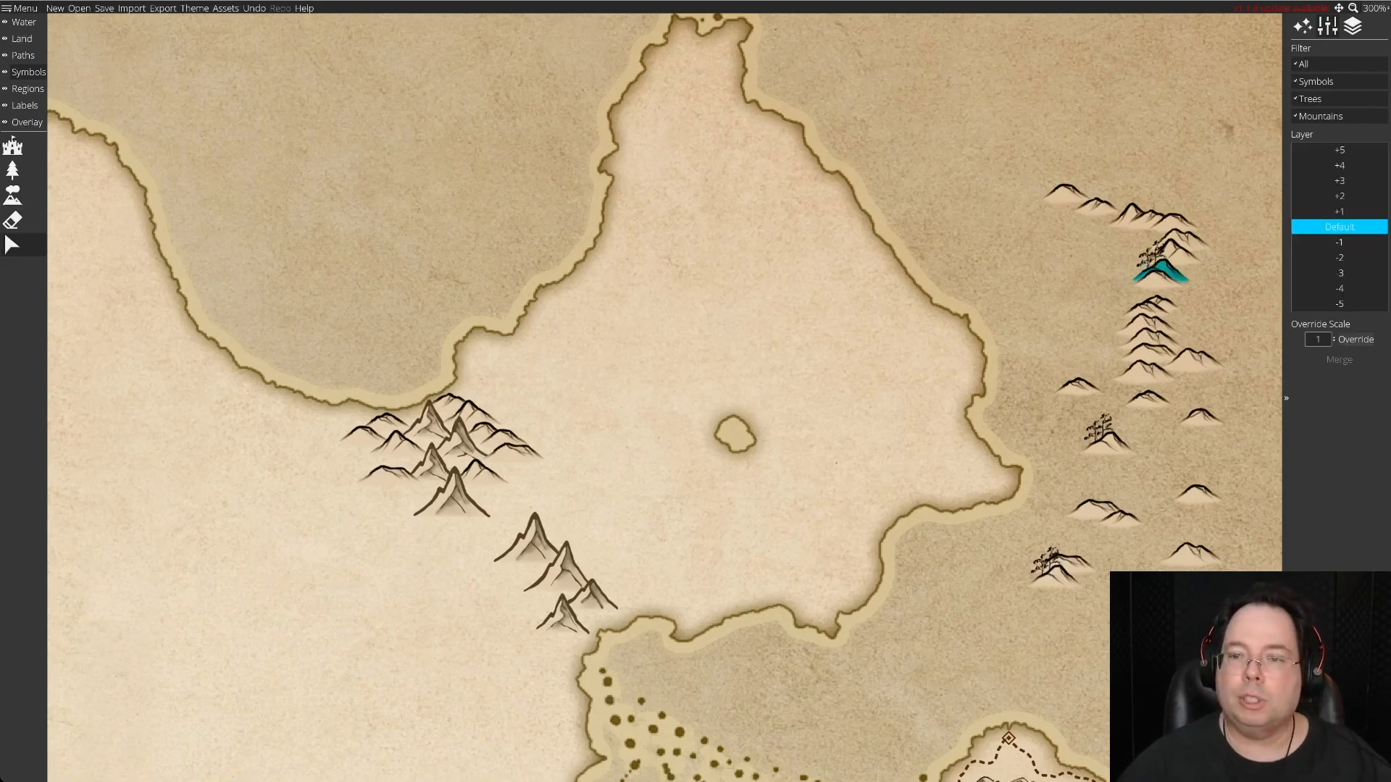
key(Delete)
click(1157, 279)
click(1108, 445)
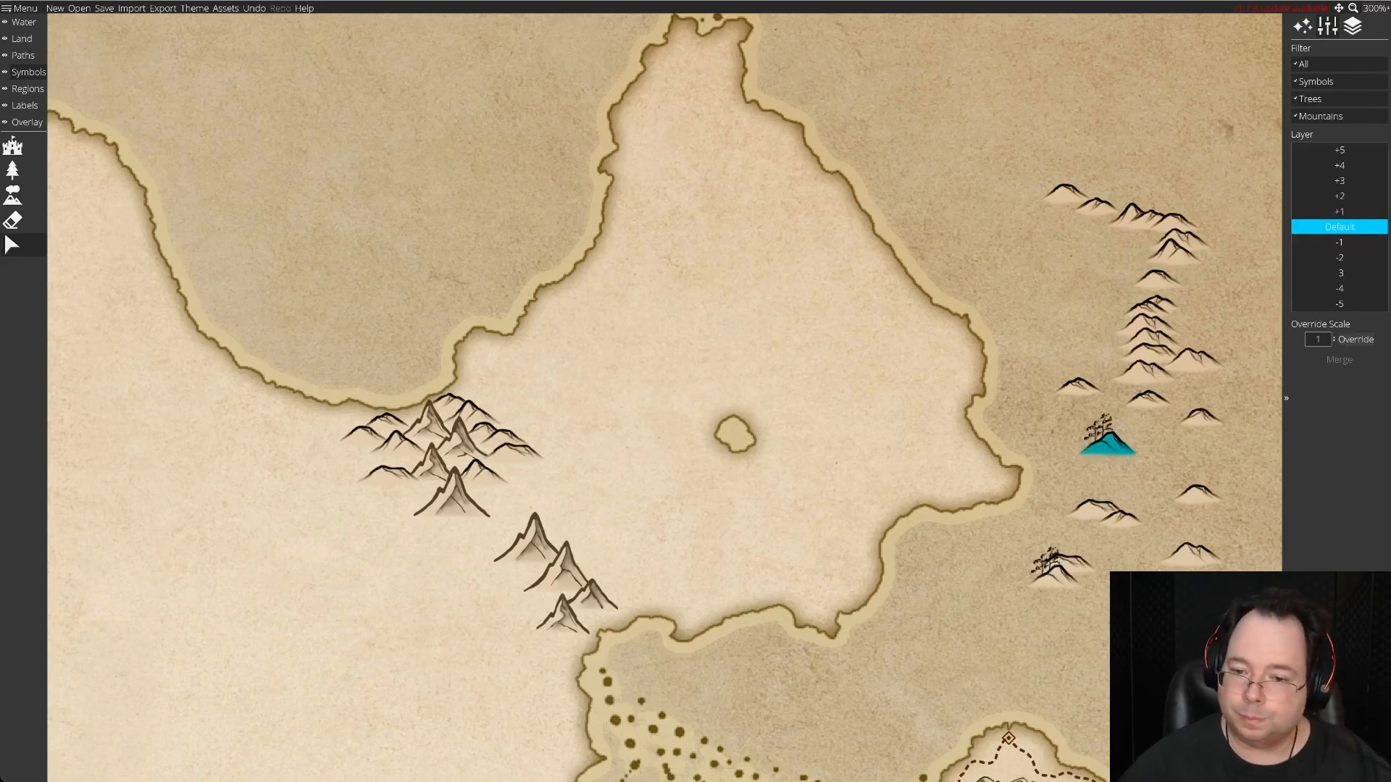
key(Delete)
click(1055, 577)
key(Delete)
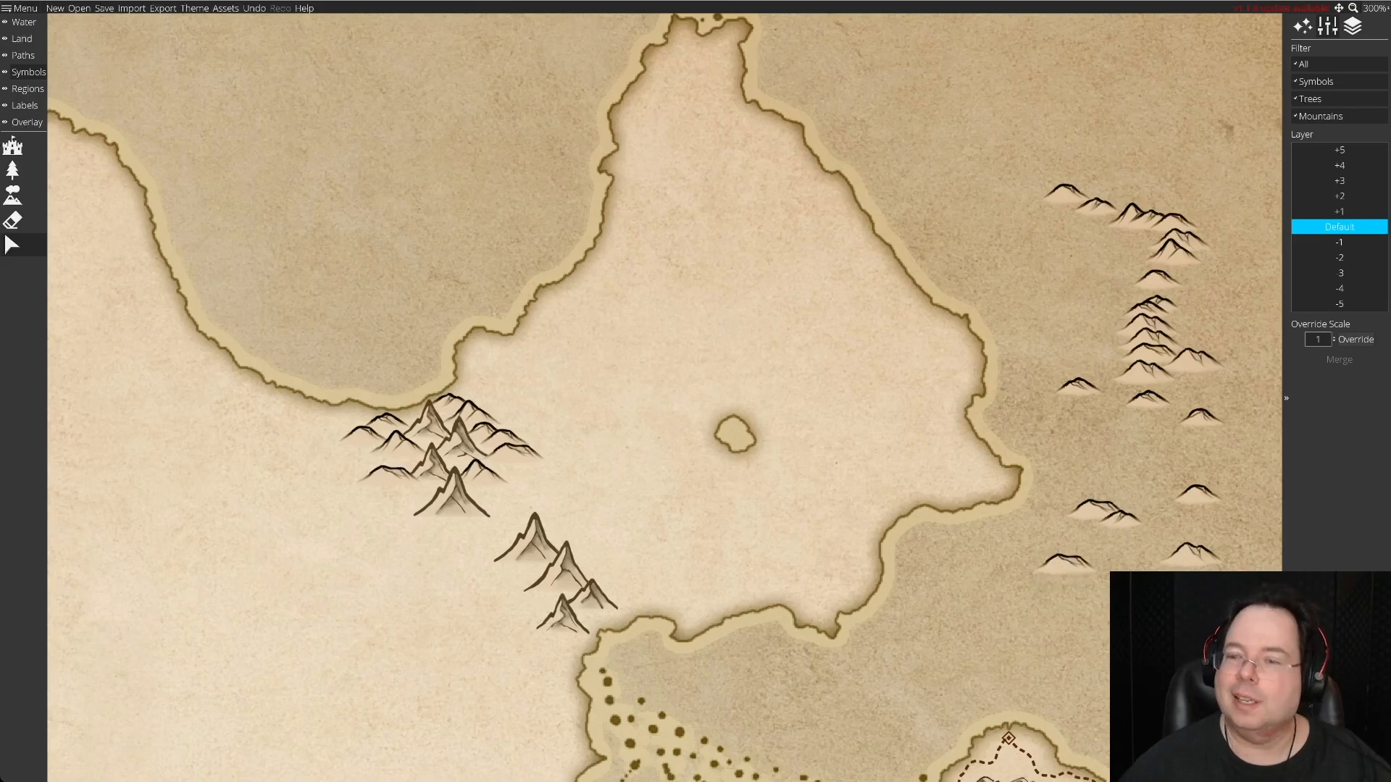
Spread the overlapping spare hills apart across the eastern sea so that each one stands separately.
drag(1145, 372, 1155, 446)
drag(1119, 515, 1155, 522)
drag(1148, 333, 1090, 419)
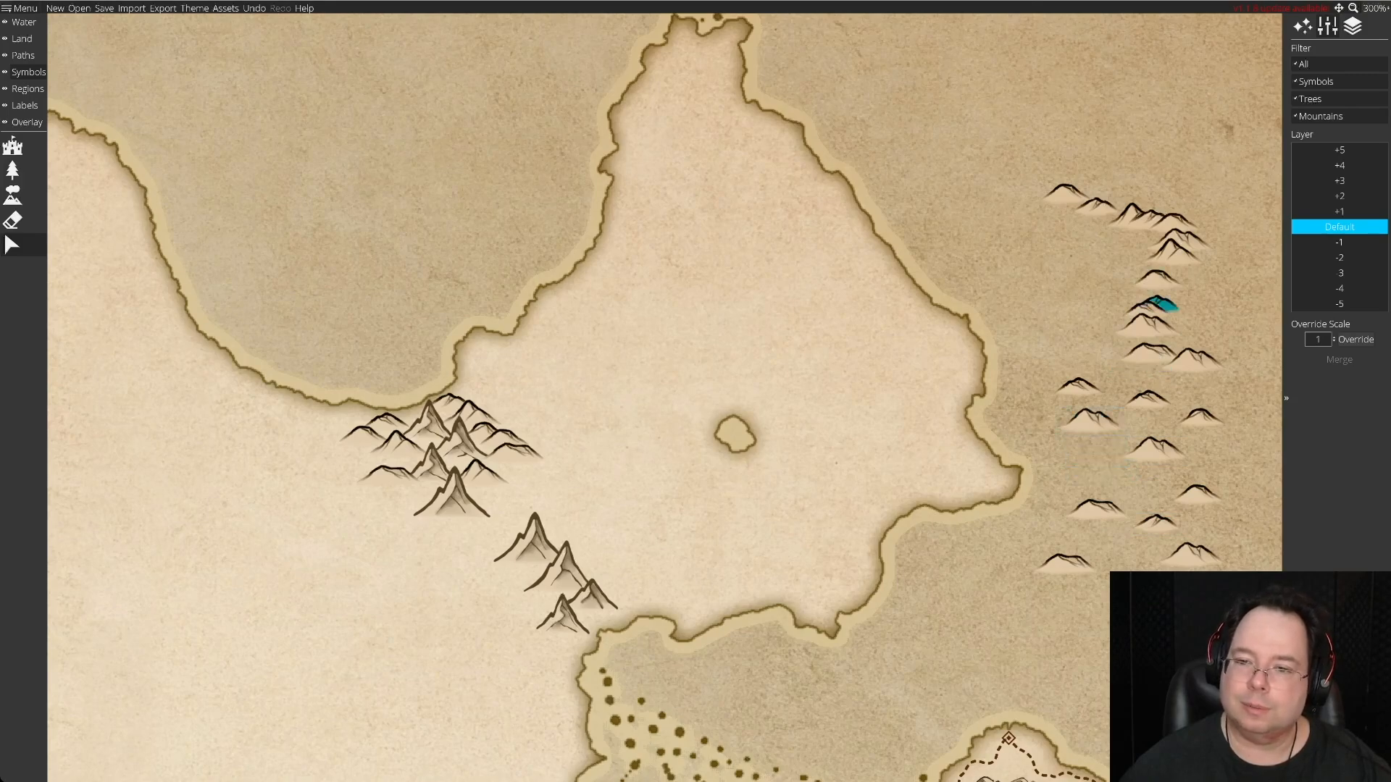
drag(1163, 304, 1111, 319)
drag(1156, 280, 1161, 308)
drag(1174, 249, 1192, 274)
mouse_move(1169, 217)
mouse_down()
mouse_move(1141, 252)
mouse_move(1163, 220)
mouse_move(1190, 229)
mouse_up()
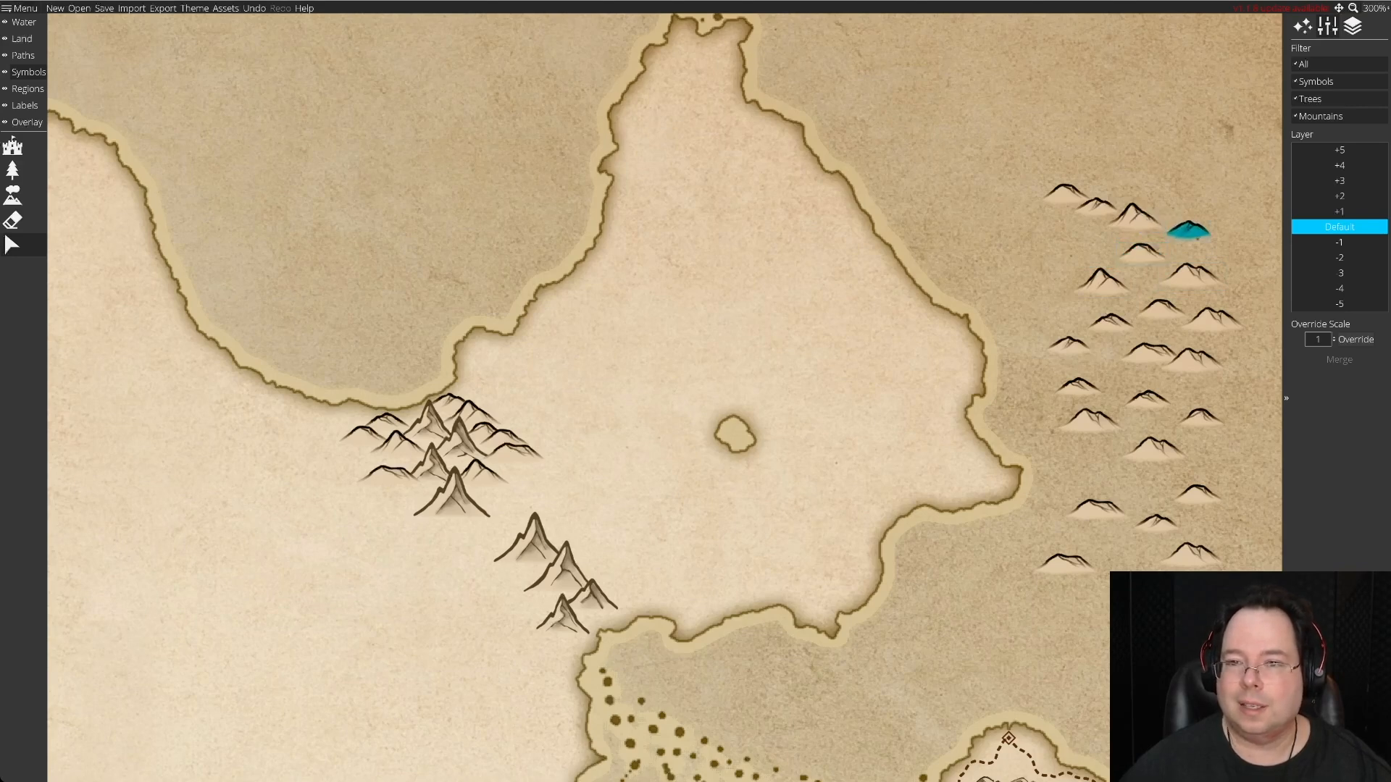
drag(1065, 194, 1086, 467)
drag(1096, 206, 1123, 554)
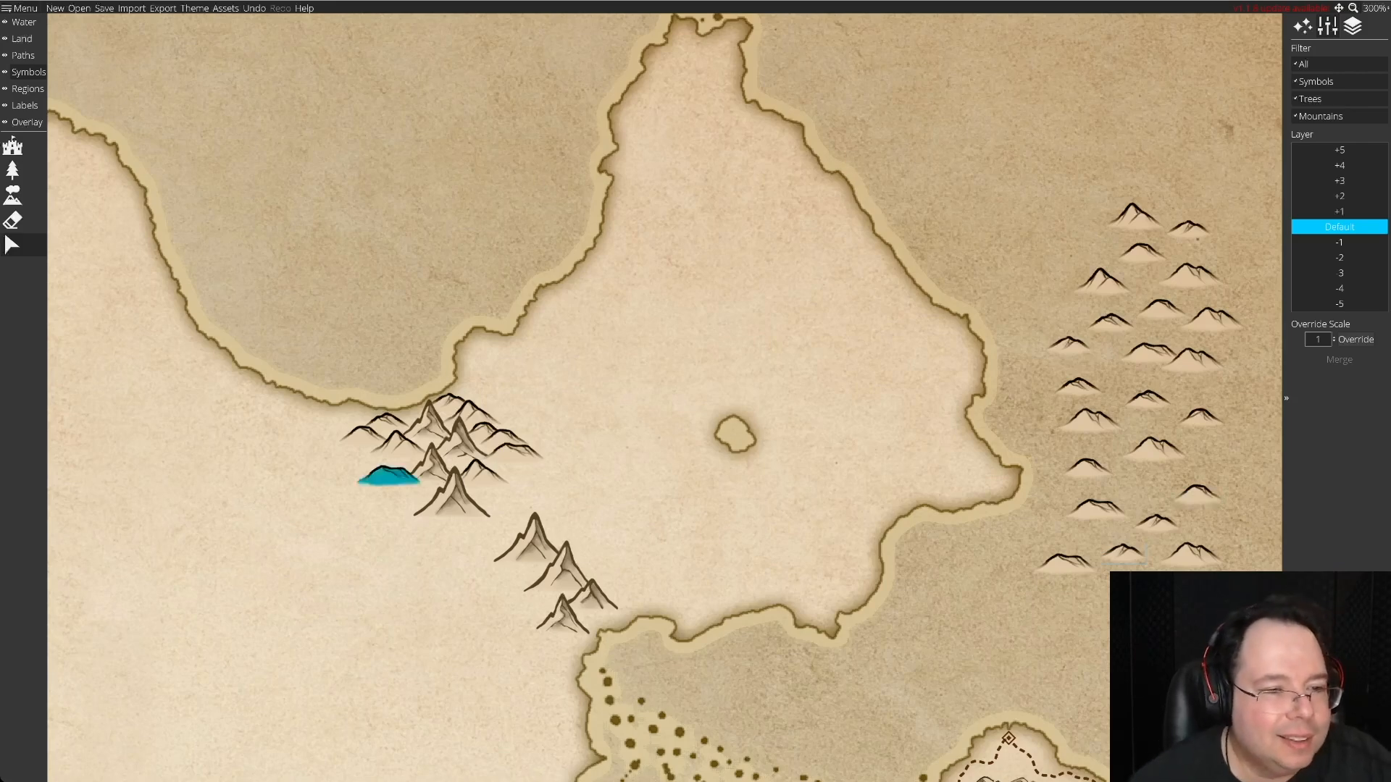
Fill the gaps on the northern cluster's west and east sides with two spare hills, adjusting the neighbouring hills.
drag(399, 446, 391, 476)
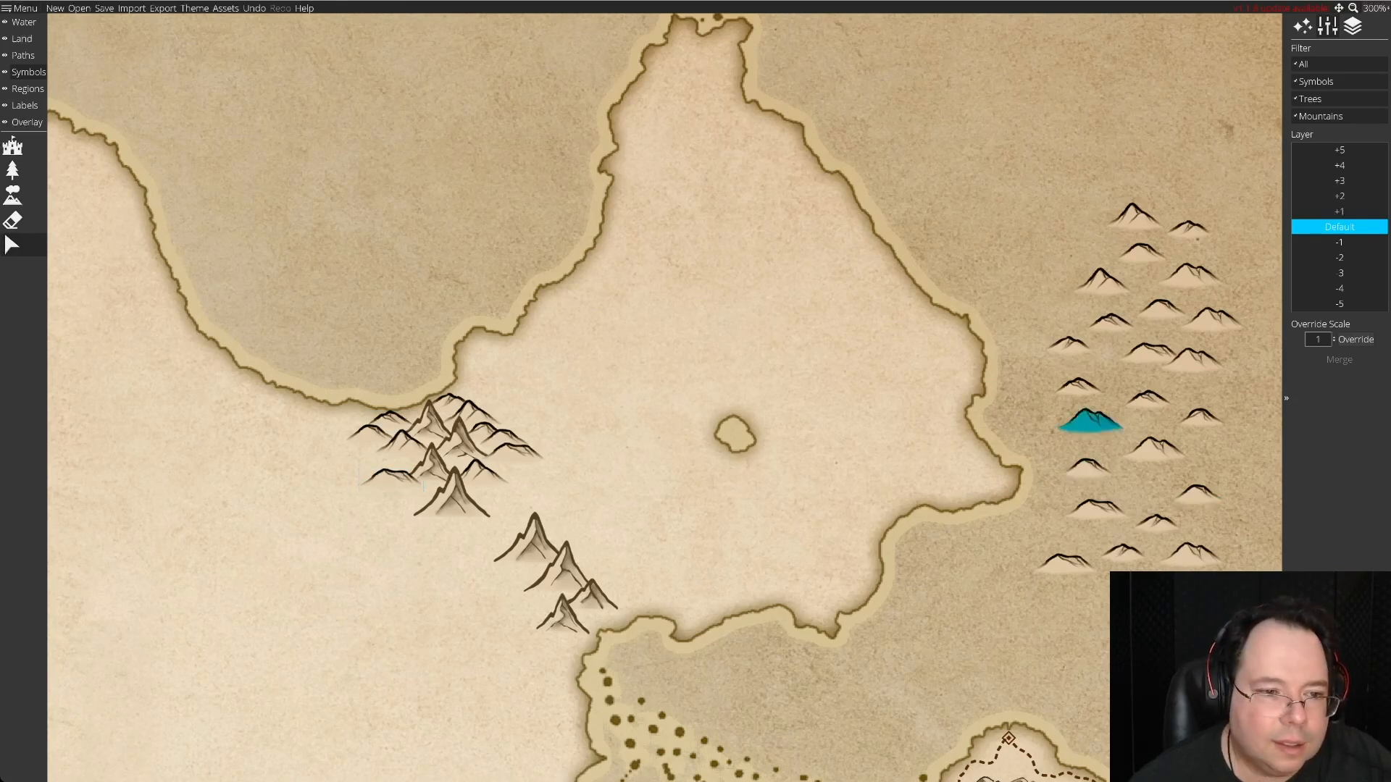
drag(1090, 420, 478, 478)
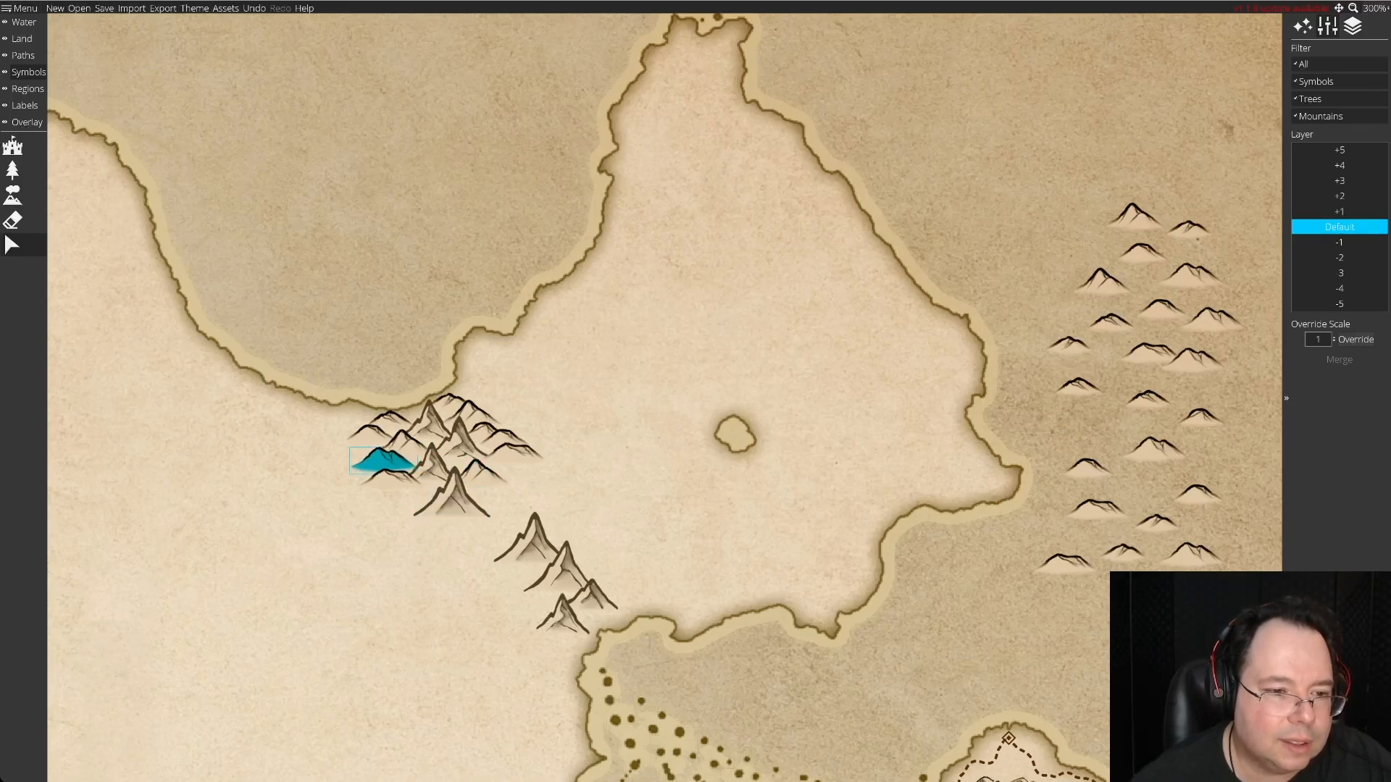
click(380, 461)
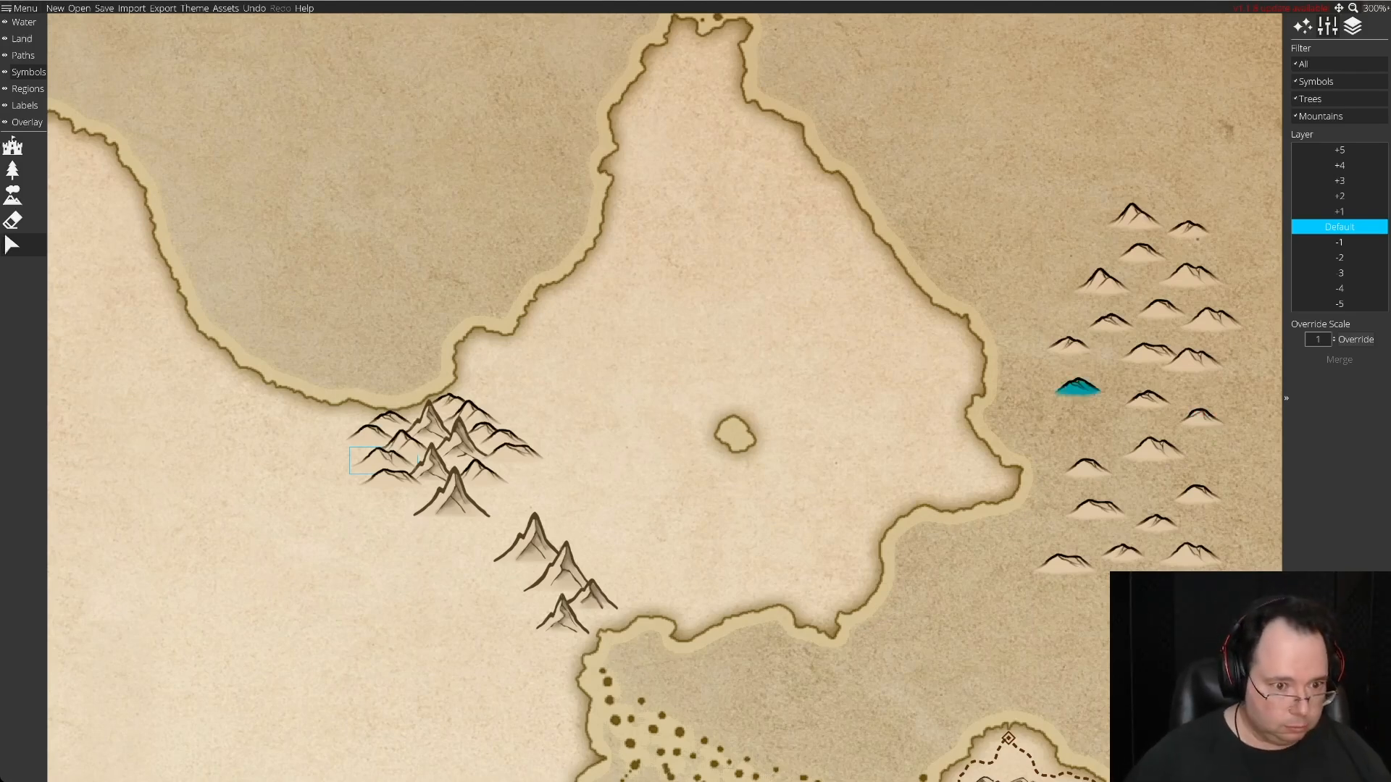
drag(1078, 387, 427, 486)
drag(1063, 562, 1107, 448)
drag(1213, 319, 1213, 319)
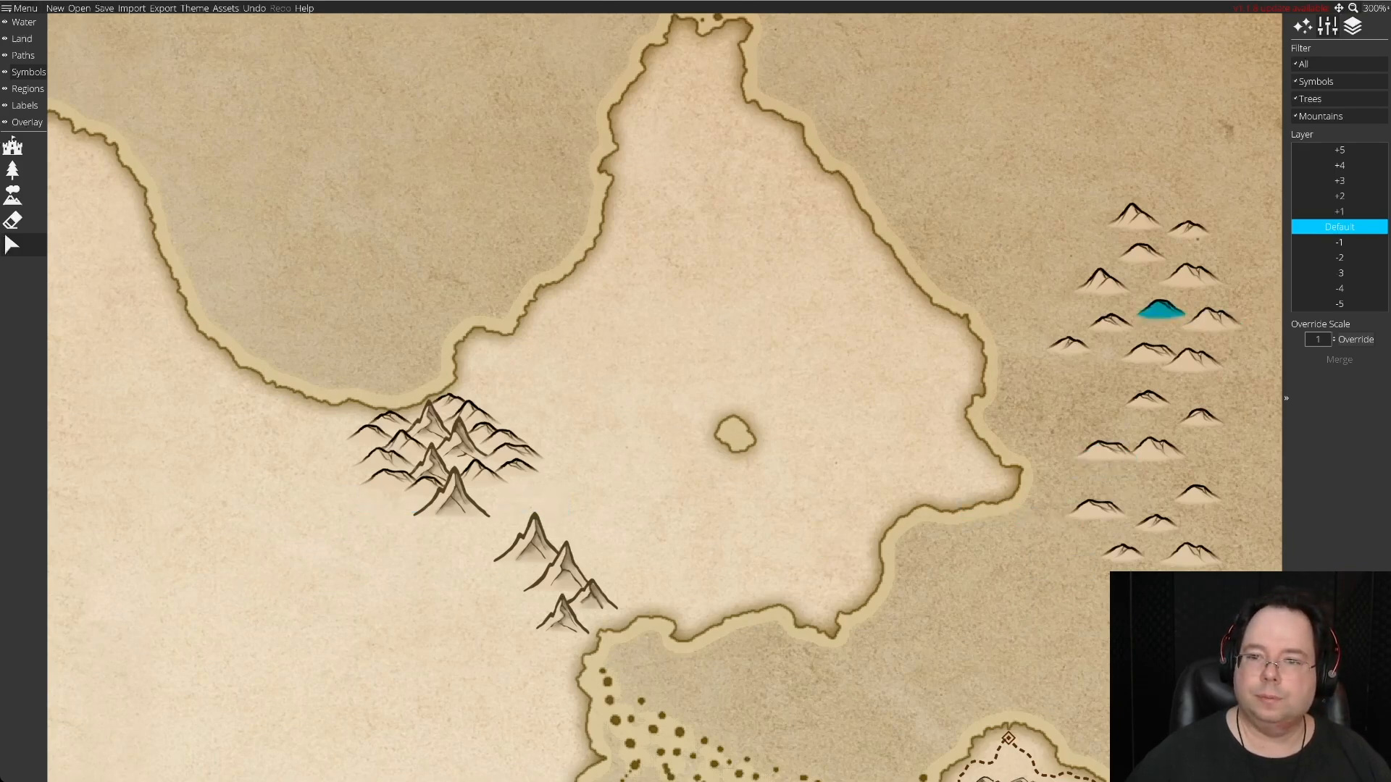
Place a spare hill at the northern cluster's southwest foot and try a second one beside its southernmost mountain.
drag(1101, 282, 400, 500)
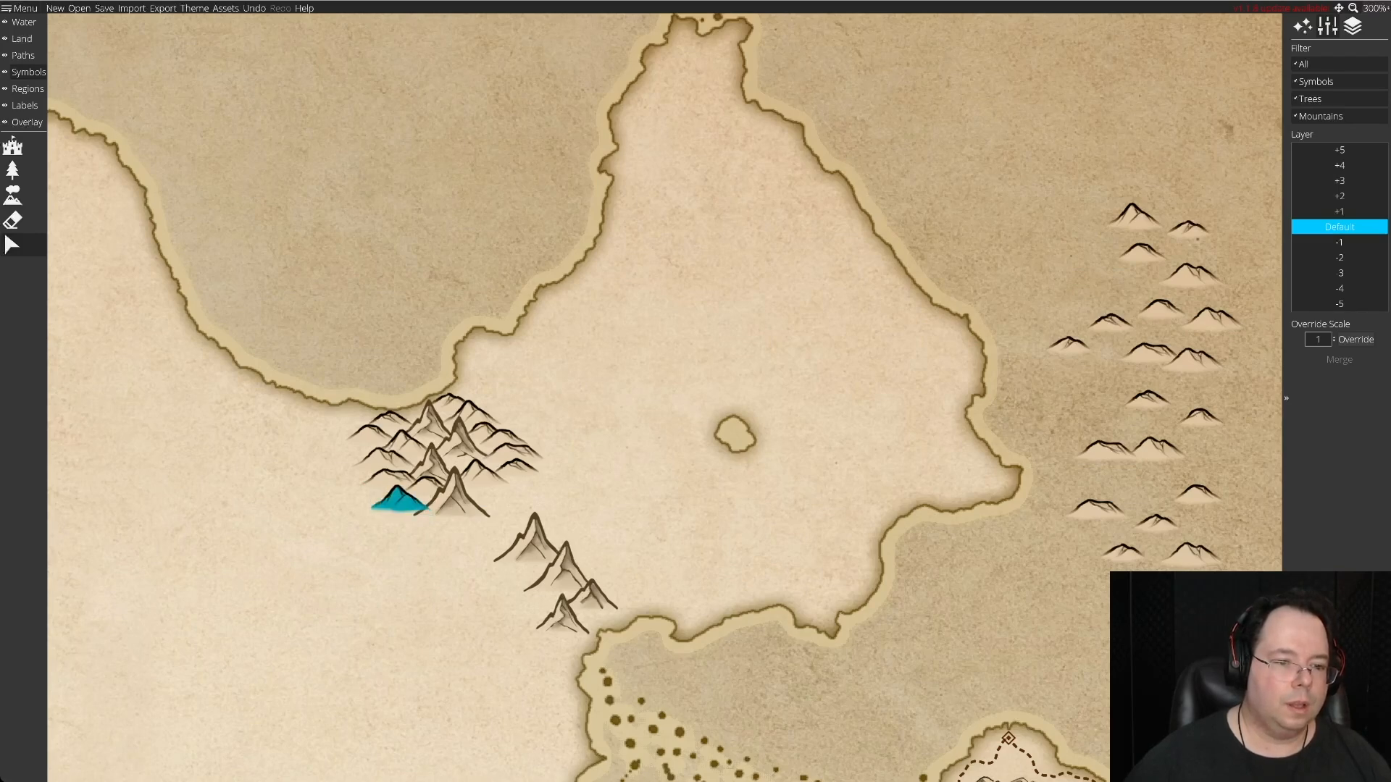
drag(395, 497, 395, 498)
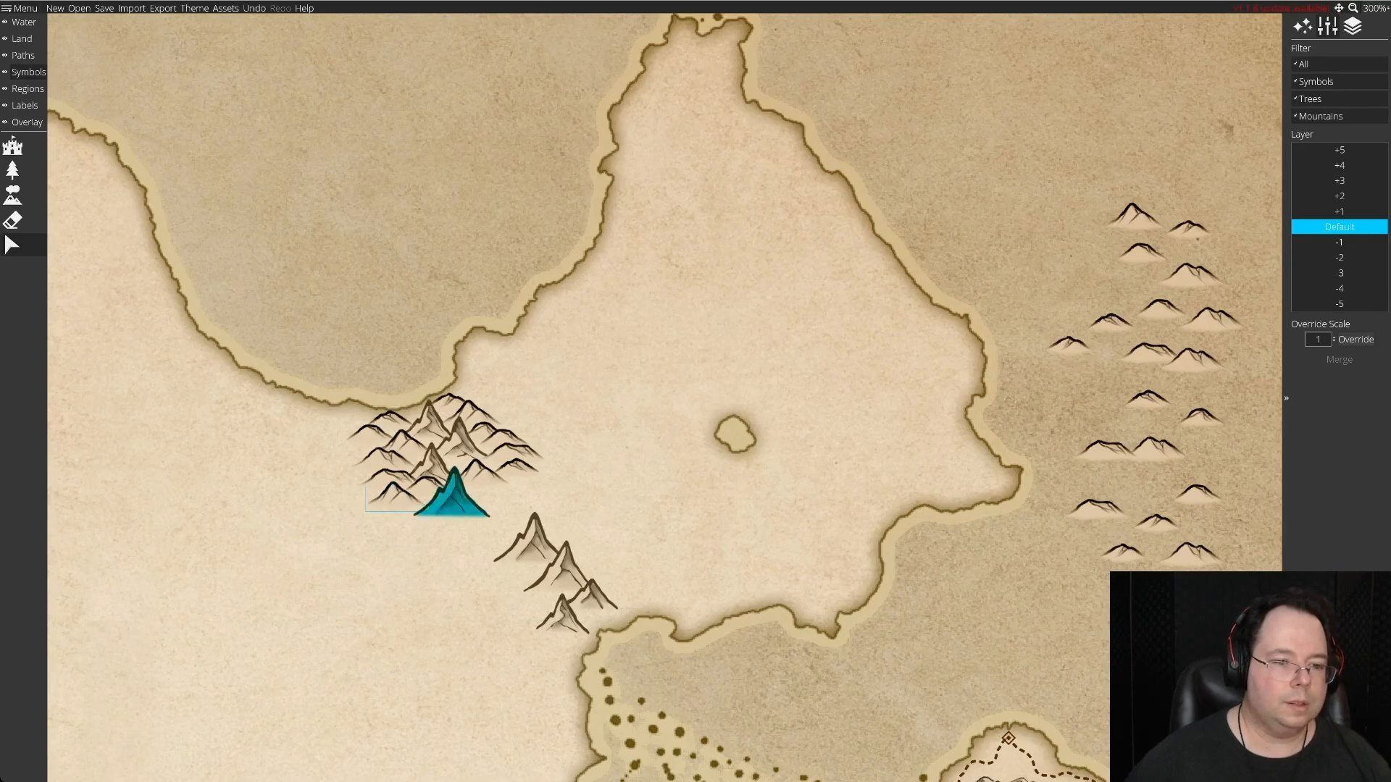
drag(427, 486, 976, 654)
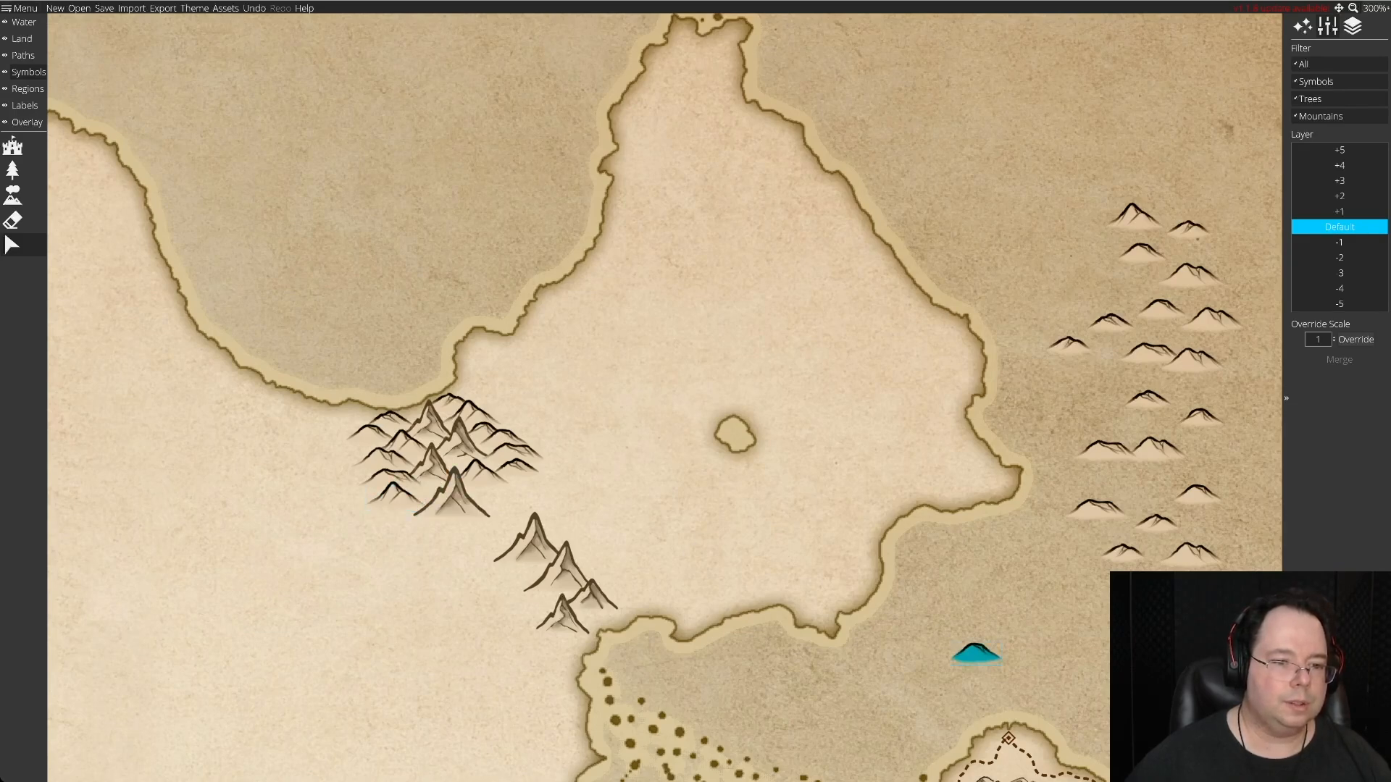
drag(977, 654, 425, 494)
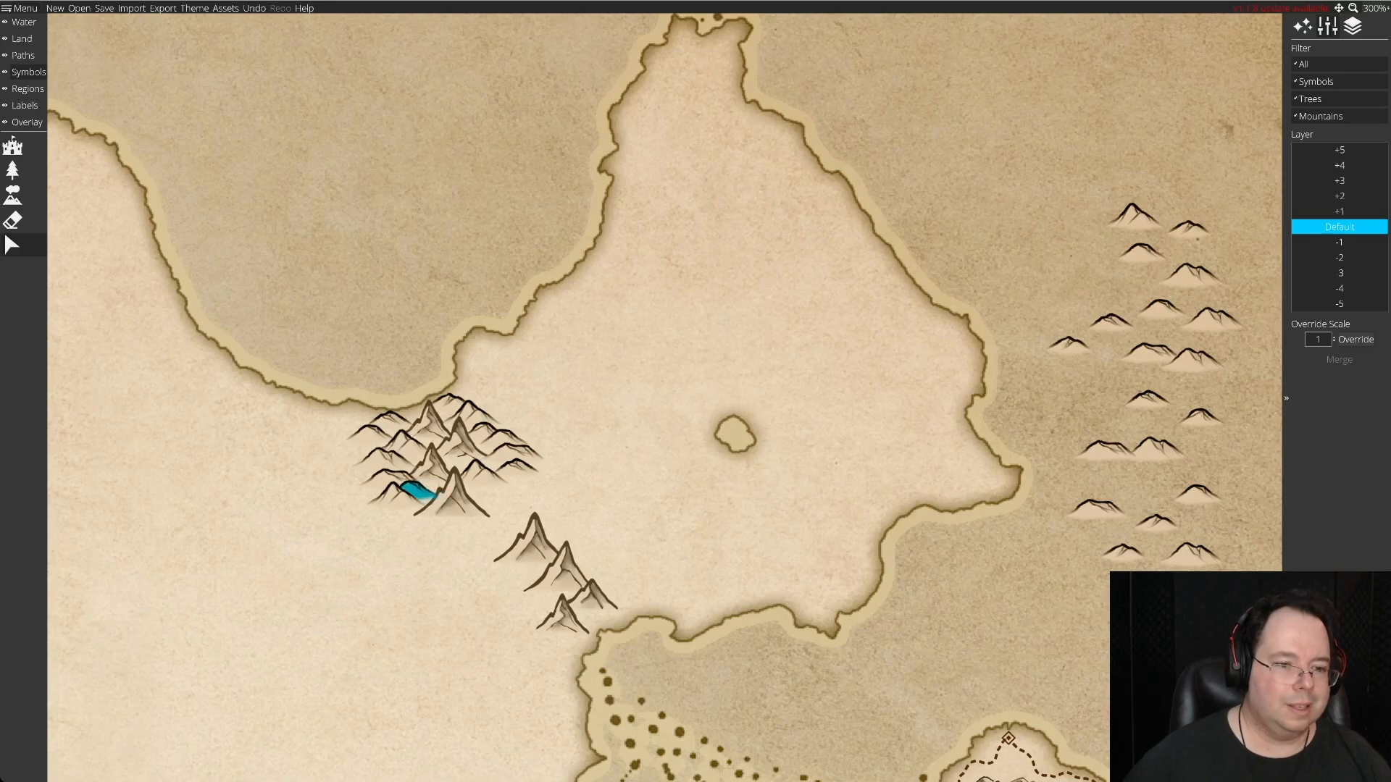
drag(418, 492, 1035, 621)
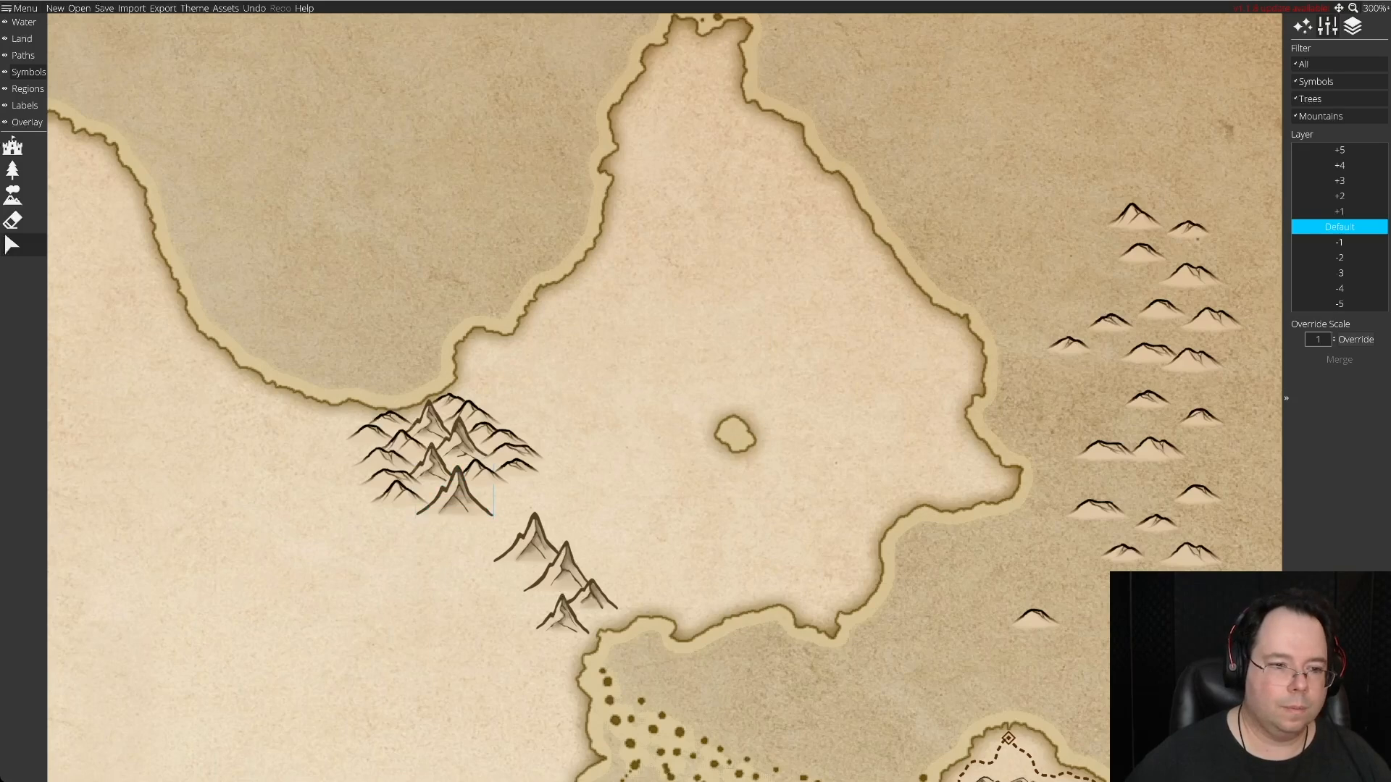
Shift the southwest foothill further south, tuck another hill between it and the southernmost mountain on layer -1, and fine-tune the foothill's position.
drag(393, 491, 409, 518)
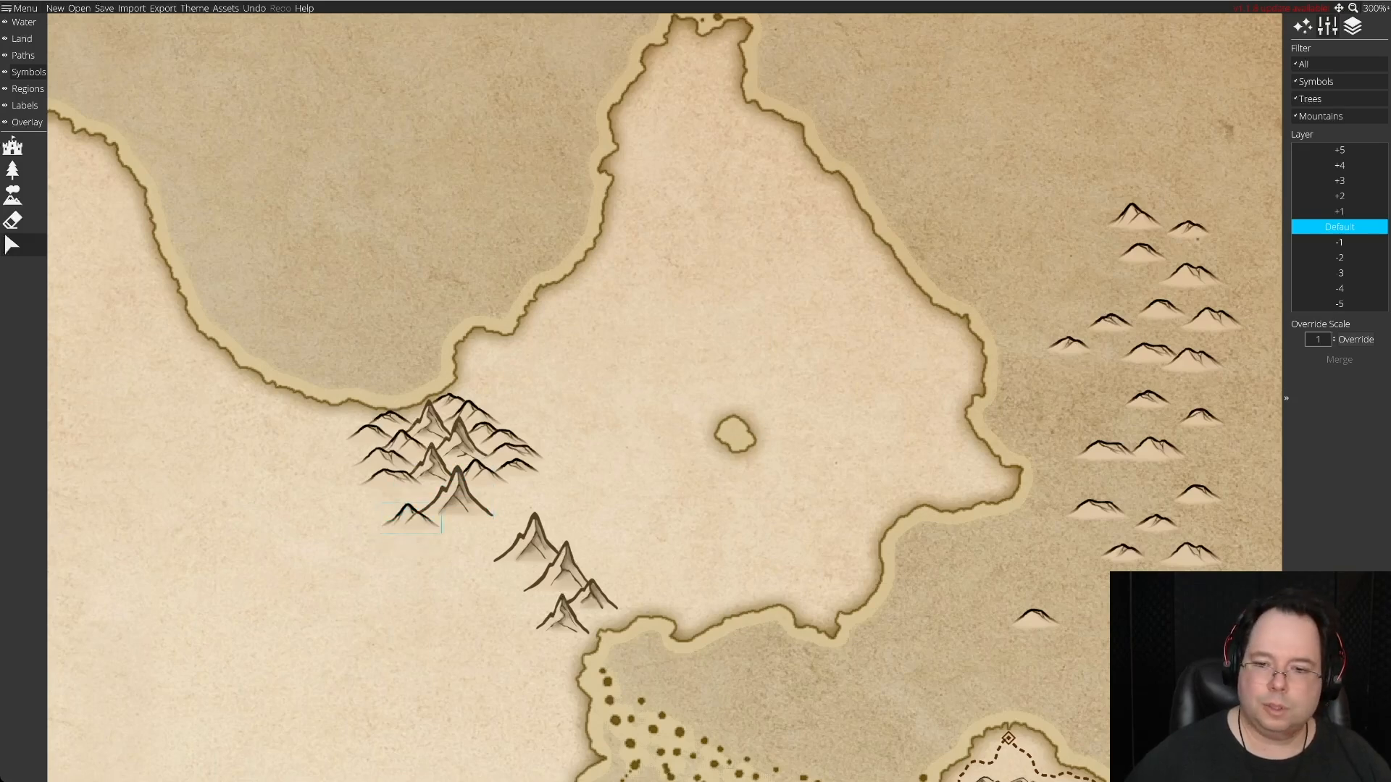
drag(424, 489, 410, 516)
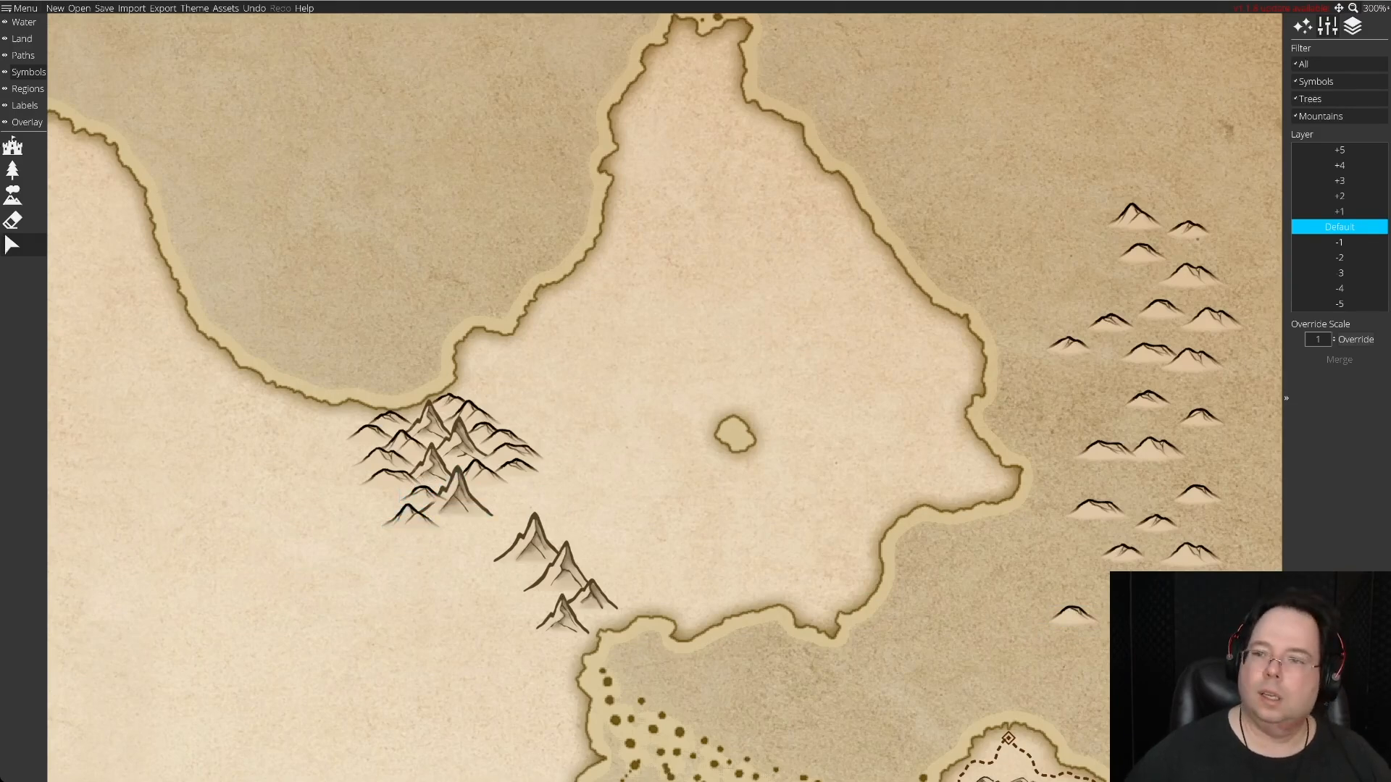
click(1339, 243)
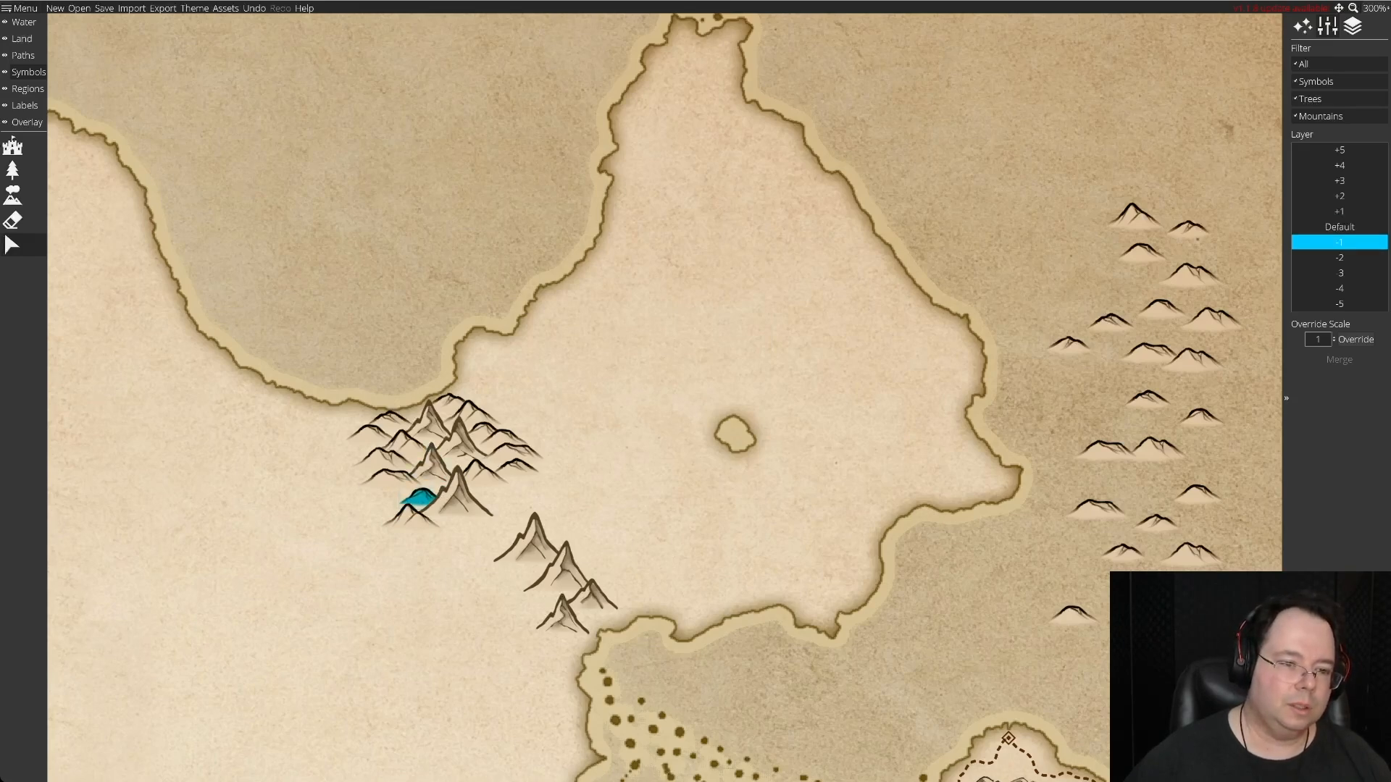
click(405, 530)
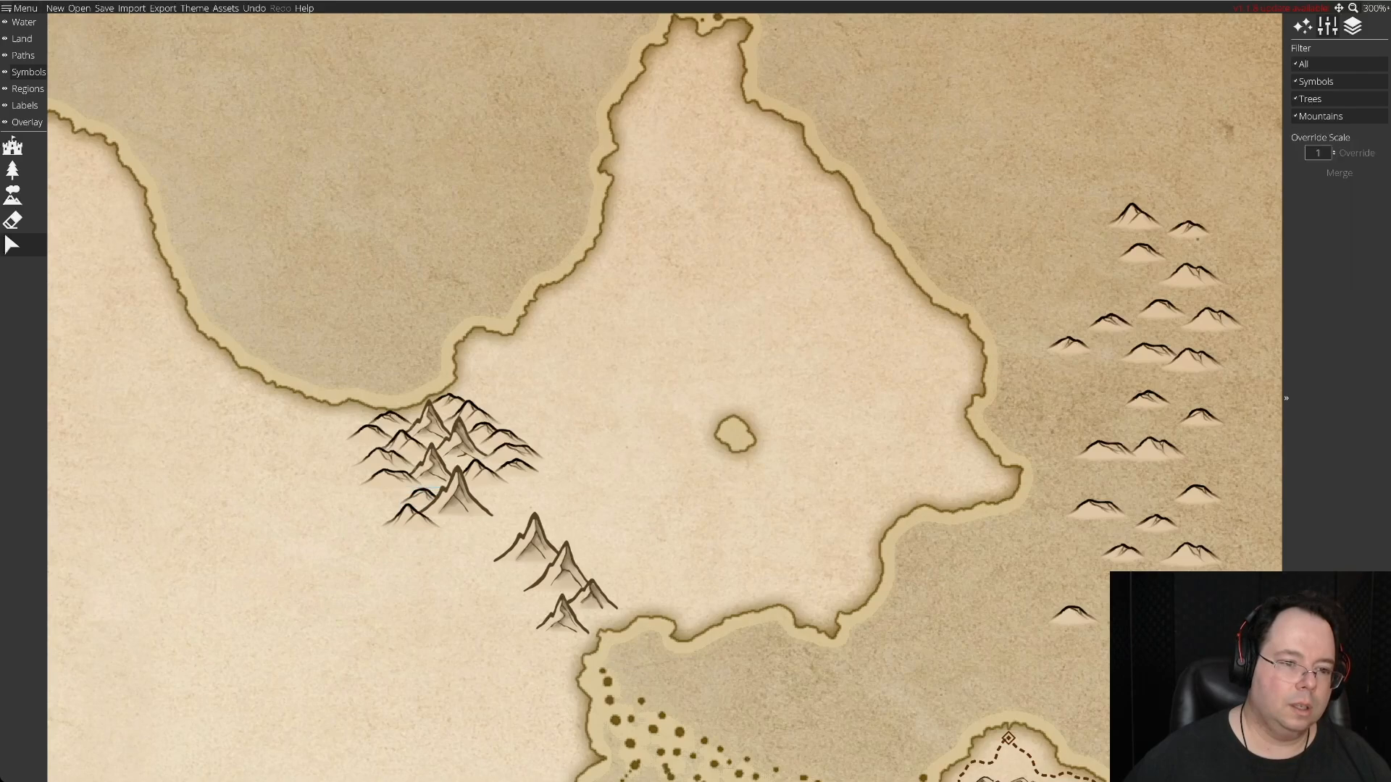
drag(410, 518, 399, 514)
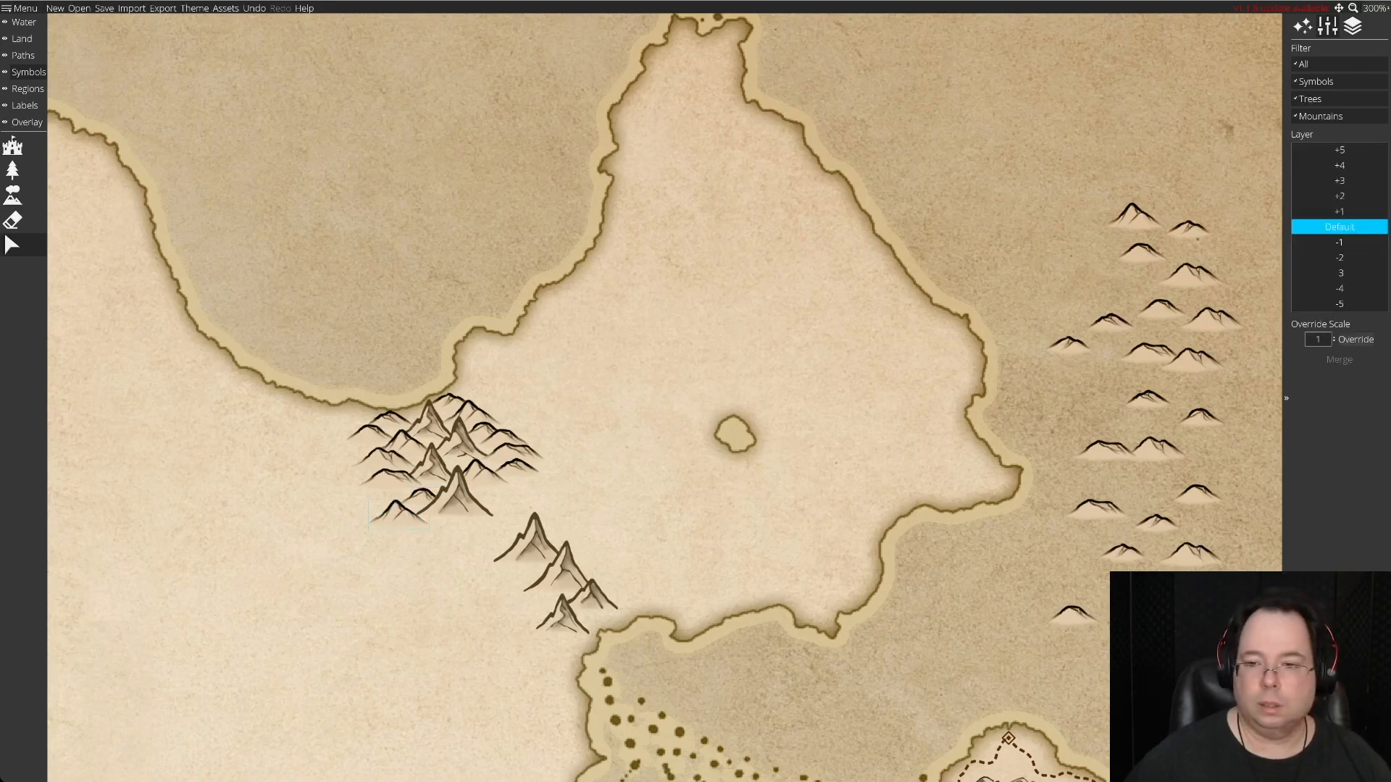
Fill the northern cluster's south and southeast edges with spare hills.
drag(1106, 450, 1101, 417)
drag(1216, 319, 425, 523)
drag(1099, 419, 510, 492)
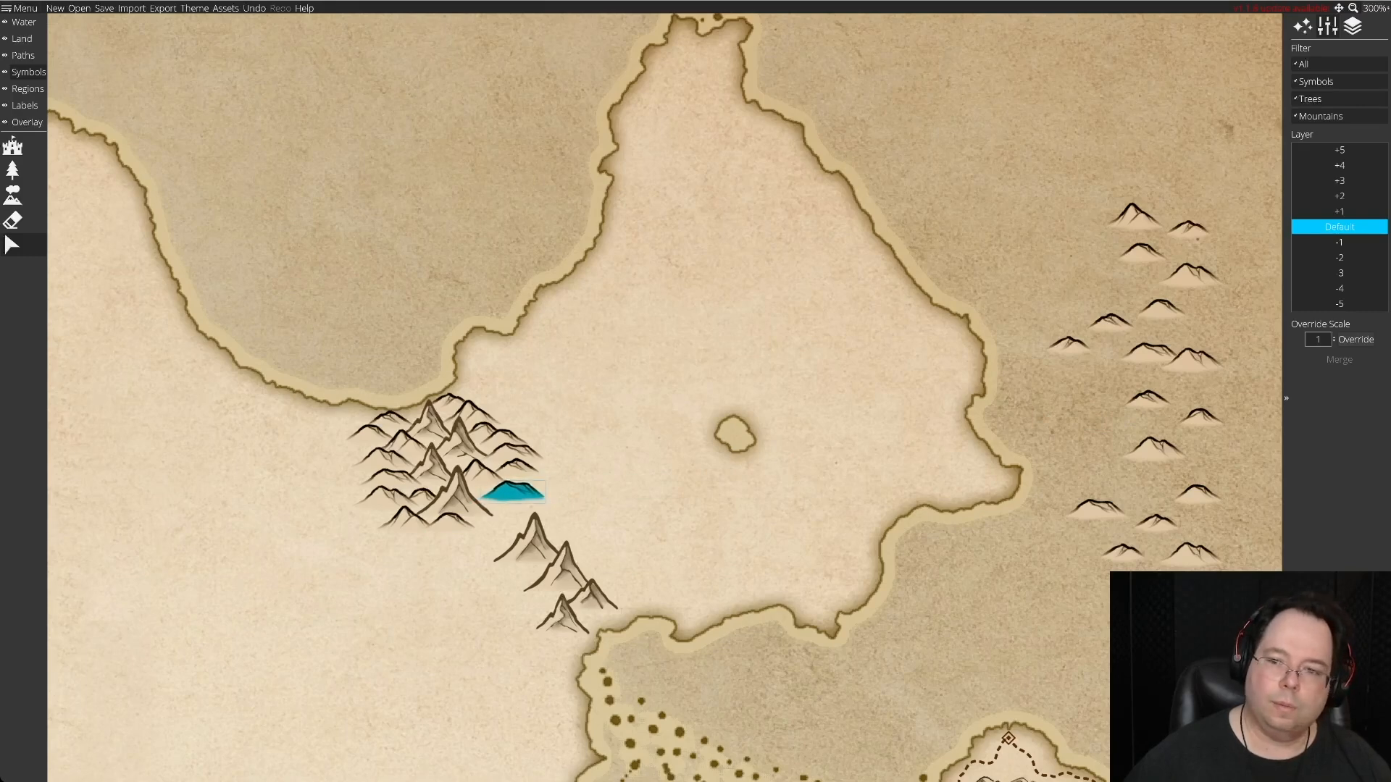
drag(1200, 418, 540, 477)
drag(541, 477, 541, 480)
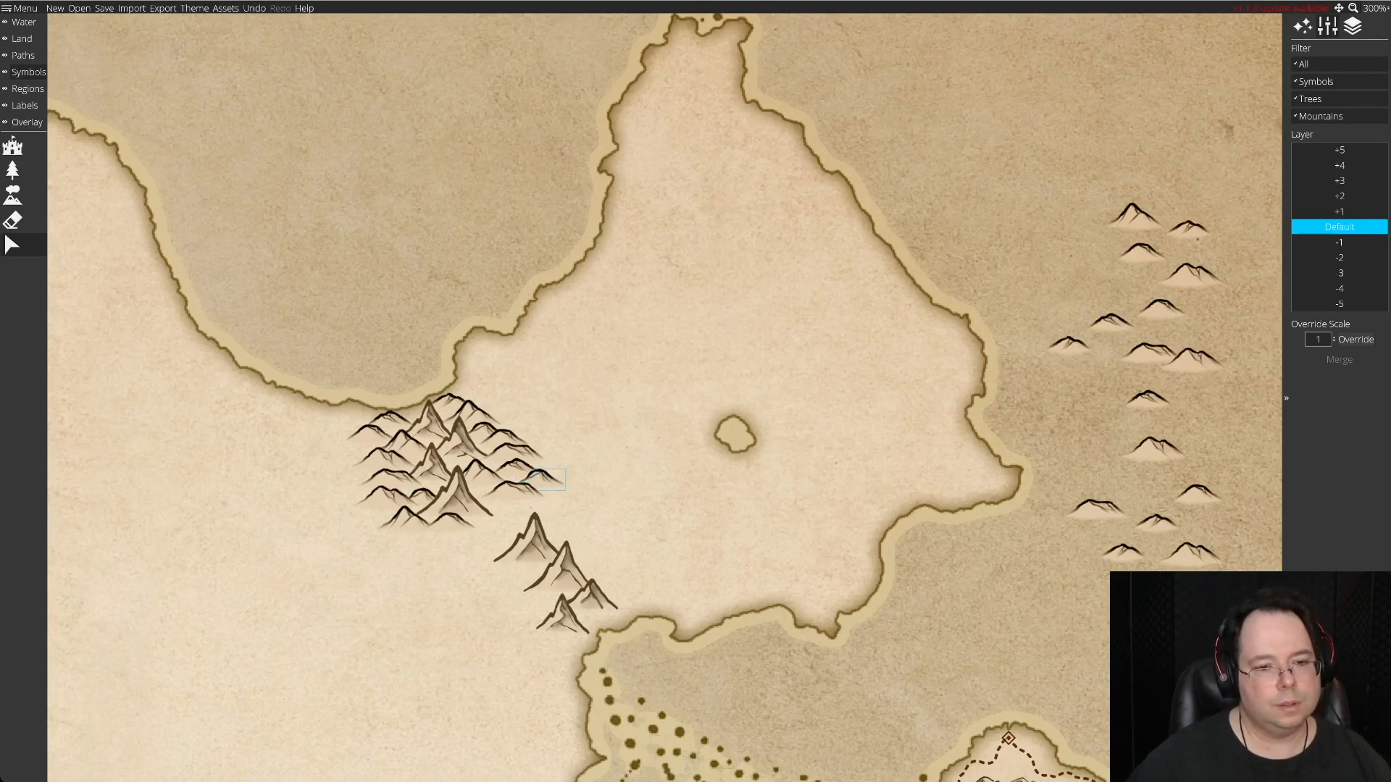
Nudge the southern cluster's northernmost mountain southeast and line its northwest and northeast slopes with spare hills.
drag(534, 543, 543, 550)
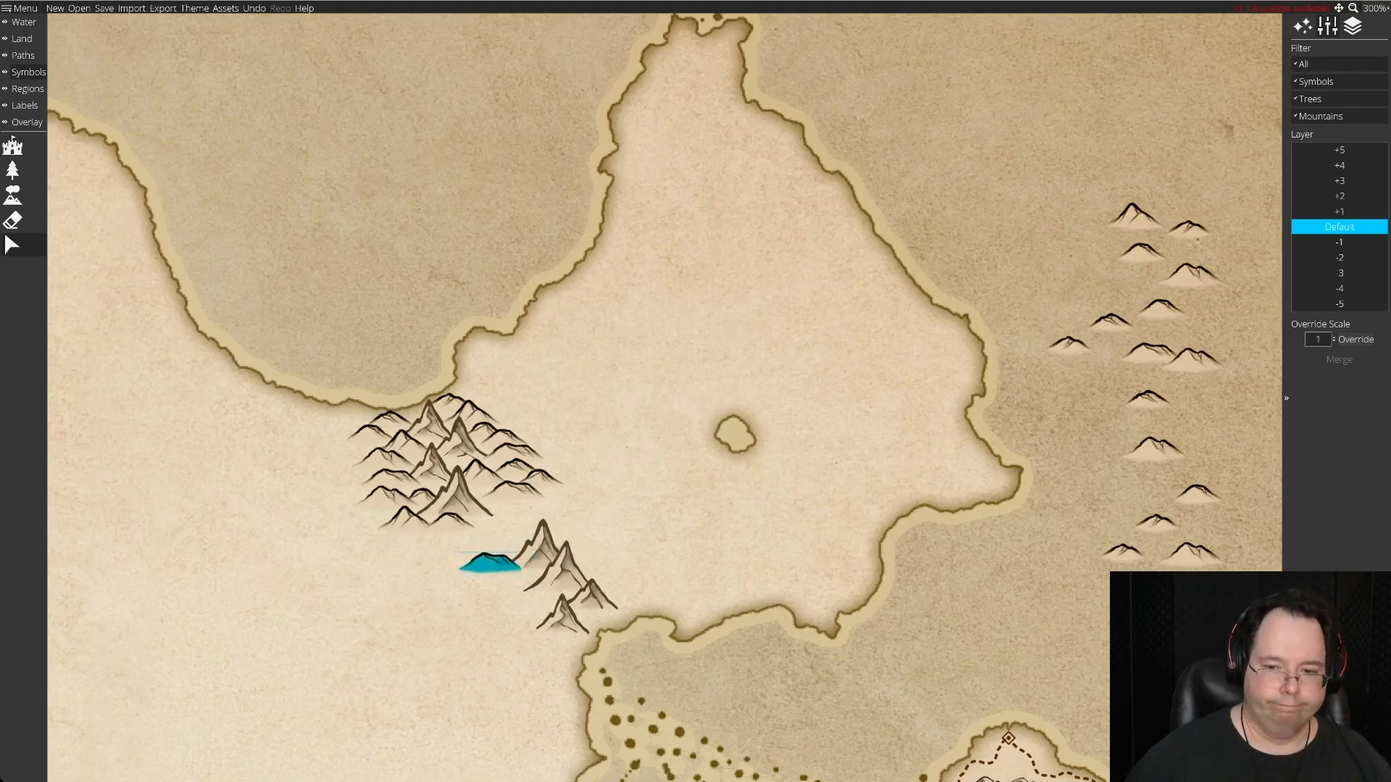
drag(1147, 399, 518, 538)
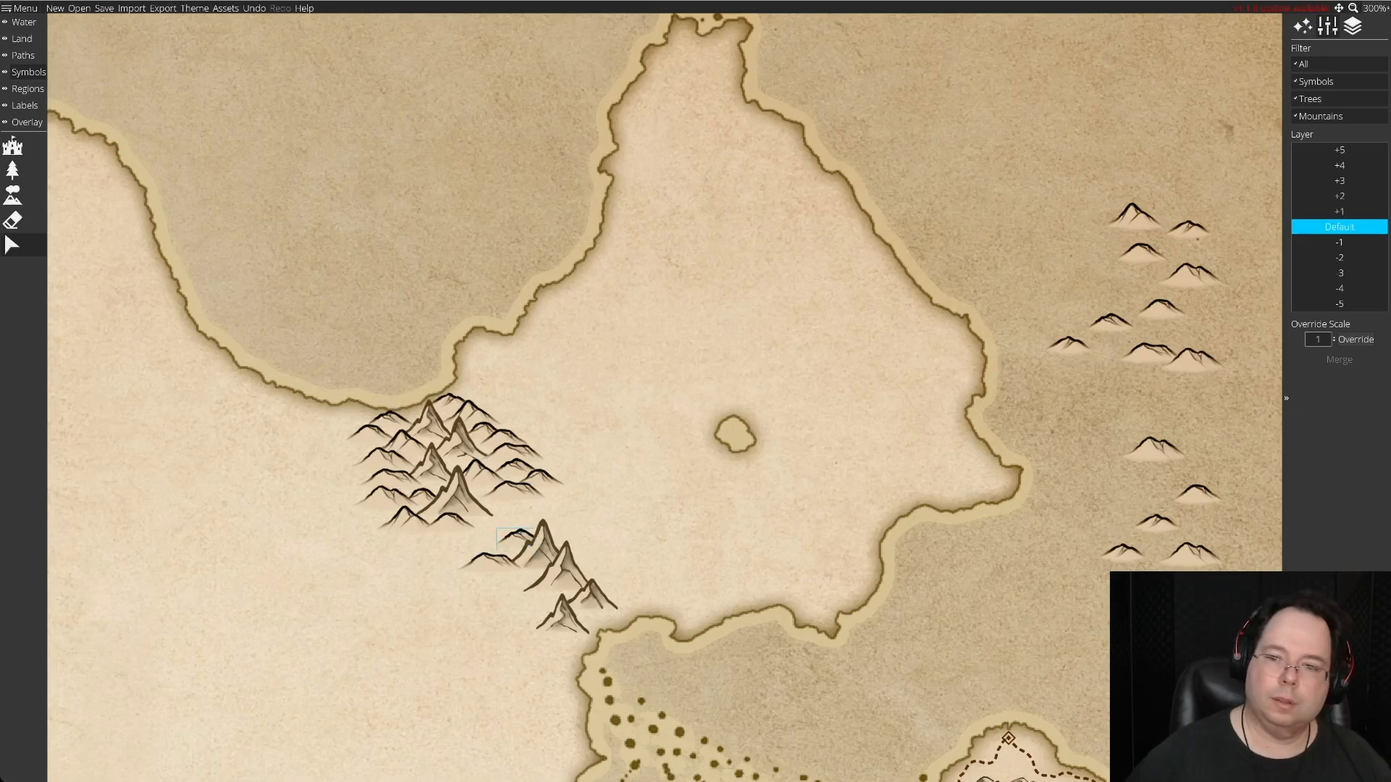
drag(1193, 360, 566, 528)
drag(1196, 492, 590, 548)
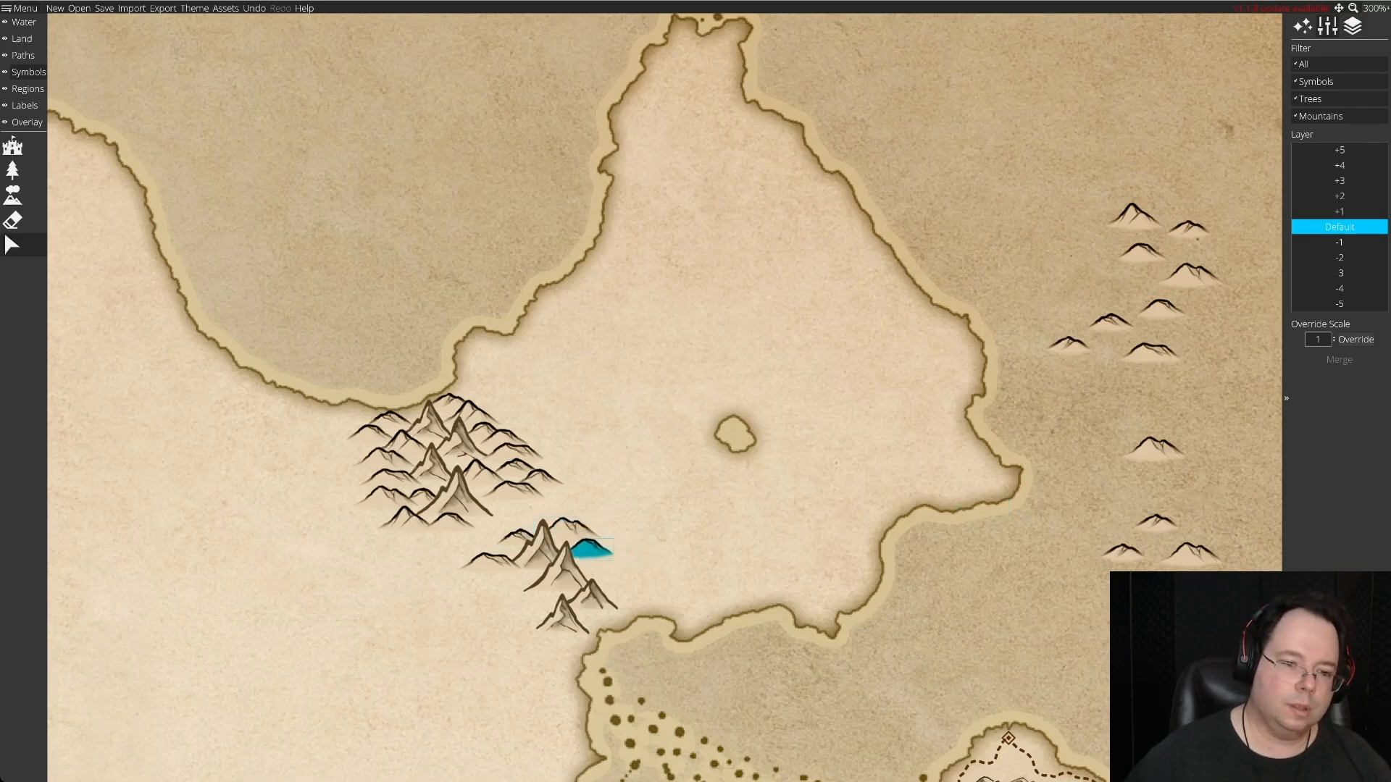
drag(1156, 522, 594, 563)
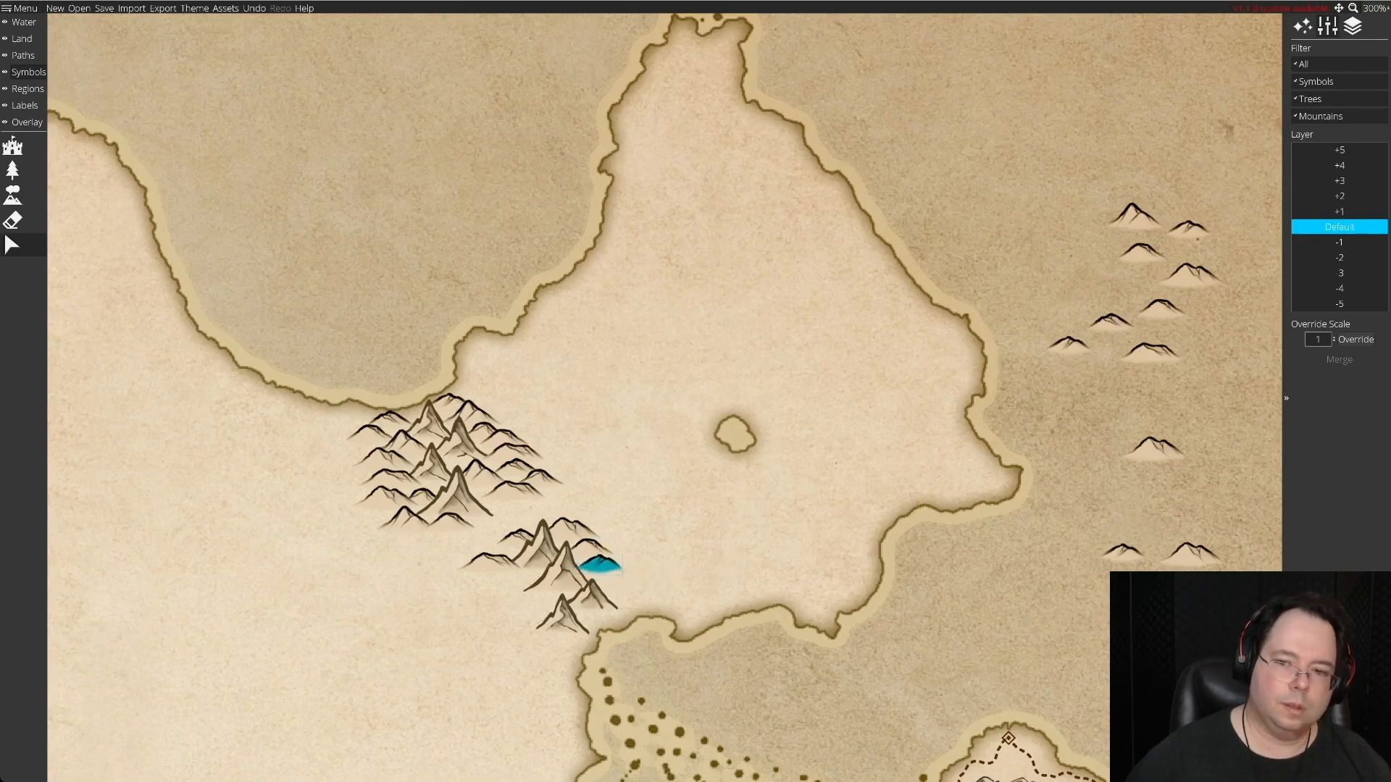
Extend the southern cluster's eastern foothills with spare hills and nudge its middle mountain slightly west.
drag(1191, 275, 1180, 478)
drag(1152, 352, 609, 569)
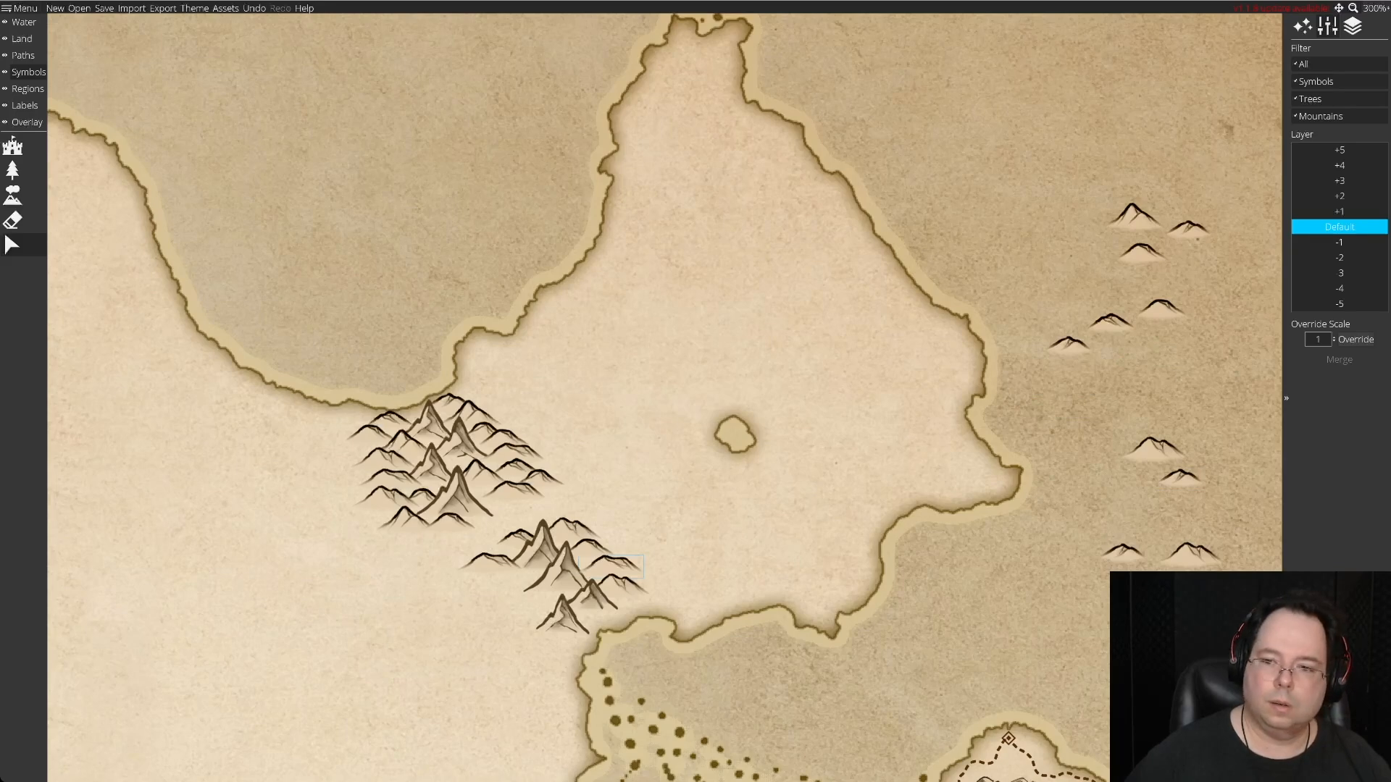
drag(1156, 449, 656, 576)
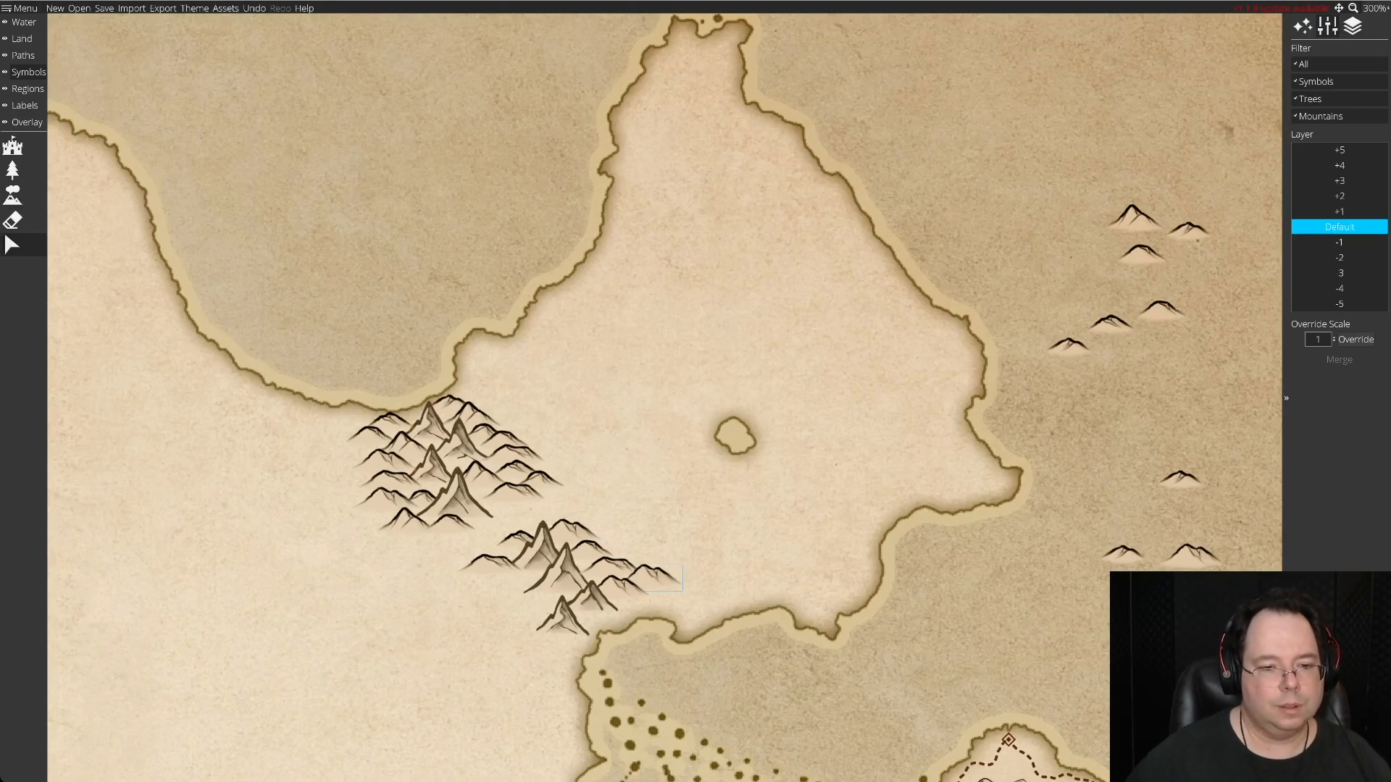
drag(565, 572, 564, 573)
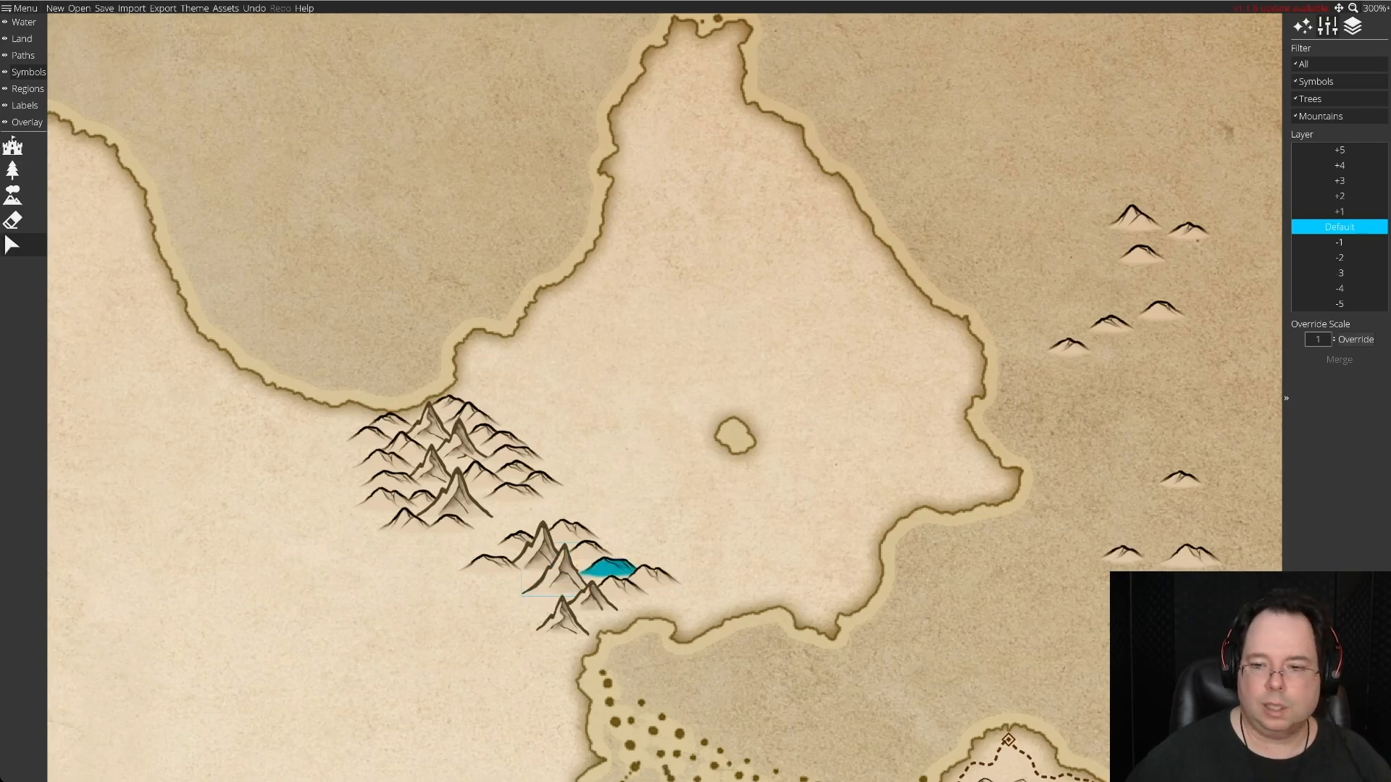
Fill the southern cluster's west side with spare hills, setting the one beside the mountains to layer -1.
drag(1190, 554, 1083, 608)
mouse_move(1181, 480)
mouse_down()
mouse_move(858, 510)
mouse_move(515, 579)
mouse_move(493, 554)
mouse_move(515, 555)
mouse_up()
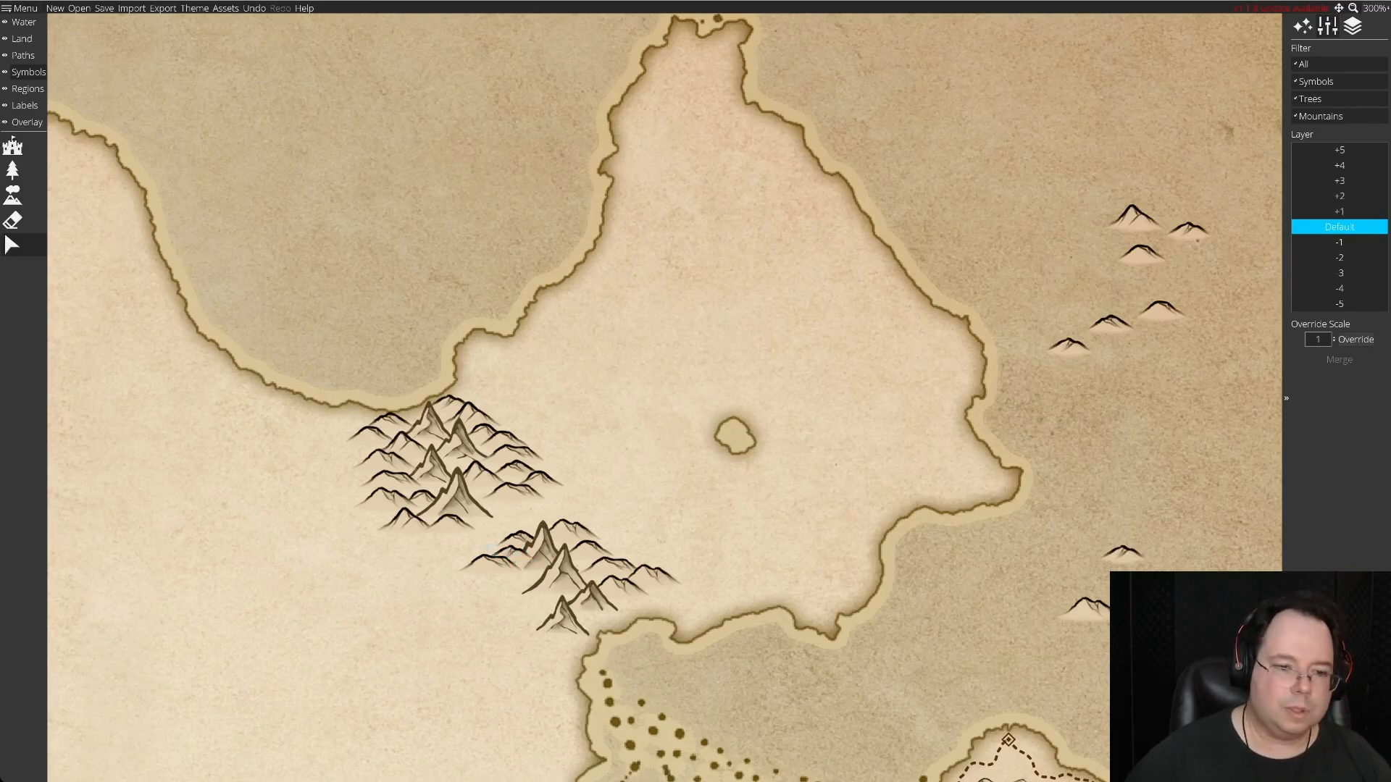
click(1339, 243)
mouse_move(495, 564)
mouse_down()
mouse_move(492, 577)
mouse_move(493, 556)
mouse_up()
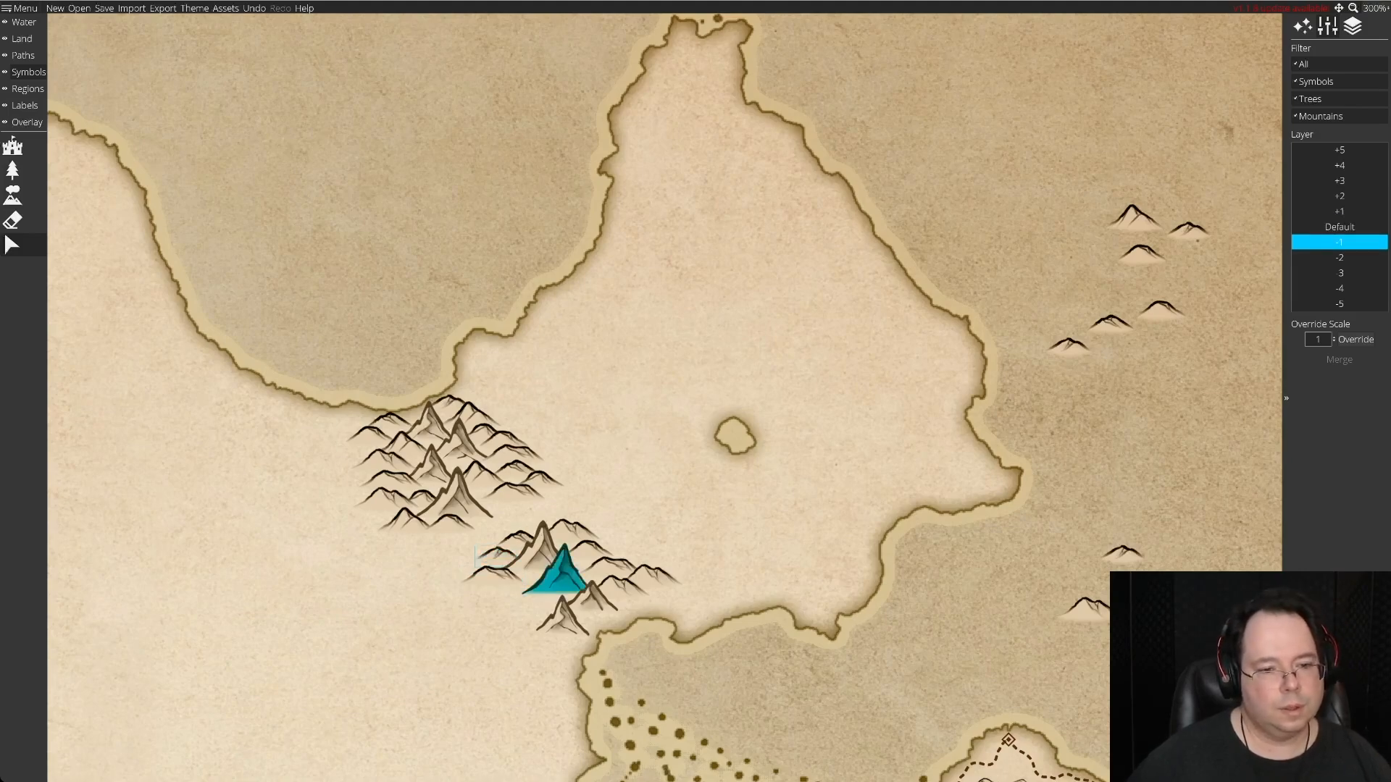
drag(1083, 610, 512, 594)
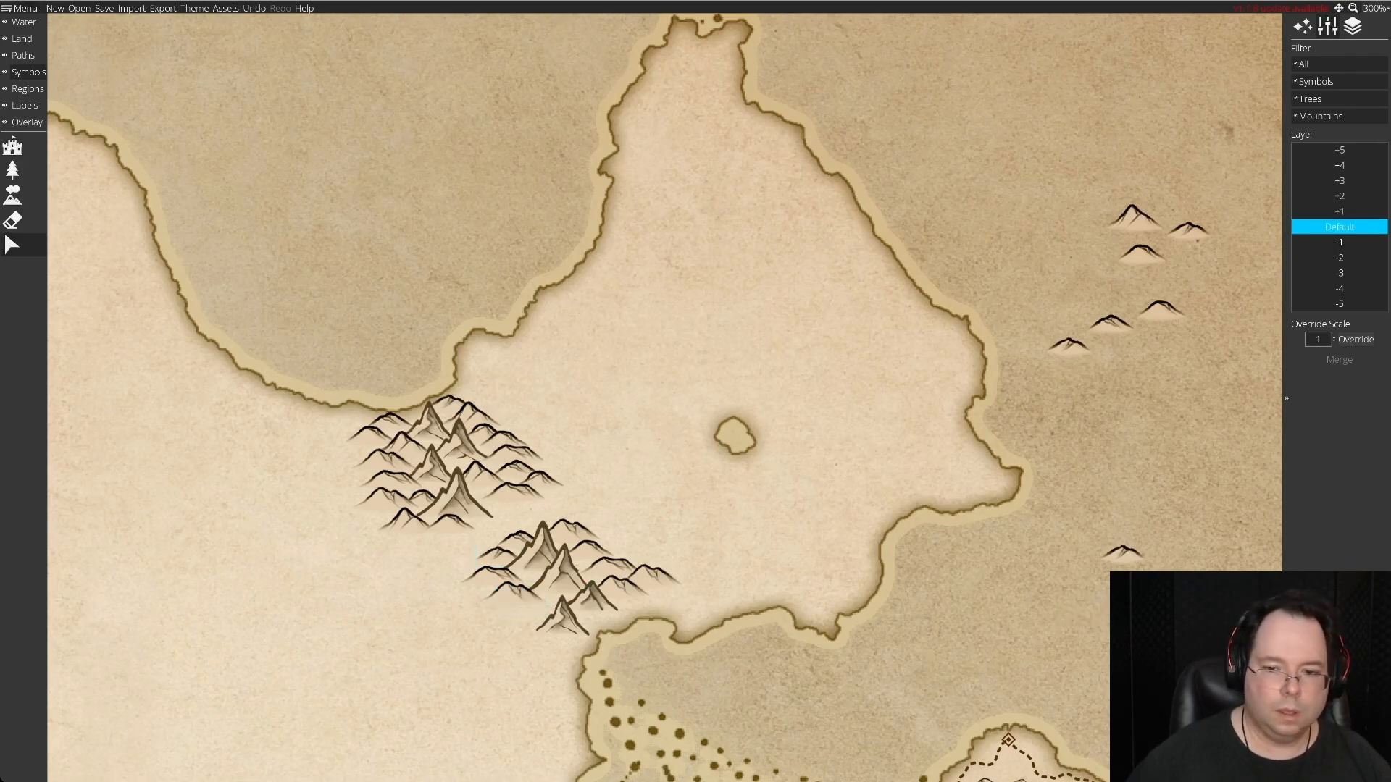
Surround the southern cluster's southern mountains with four spare hills and move another spare hill south within the eastern sea.
mouse_move(1133, 217)
mouse_down()
mouse_move(579, 559)
mouse_move(537, 604)
mouse_up()
drag(1161, 311, 627, 608)
drag(1122, 554, 600, 621)
drag(1143, 252, 523, 626)
drag(1188, 230, 1113, 505)
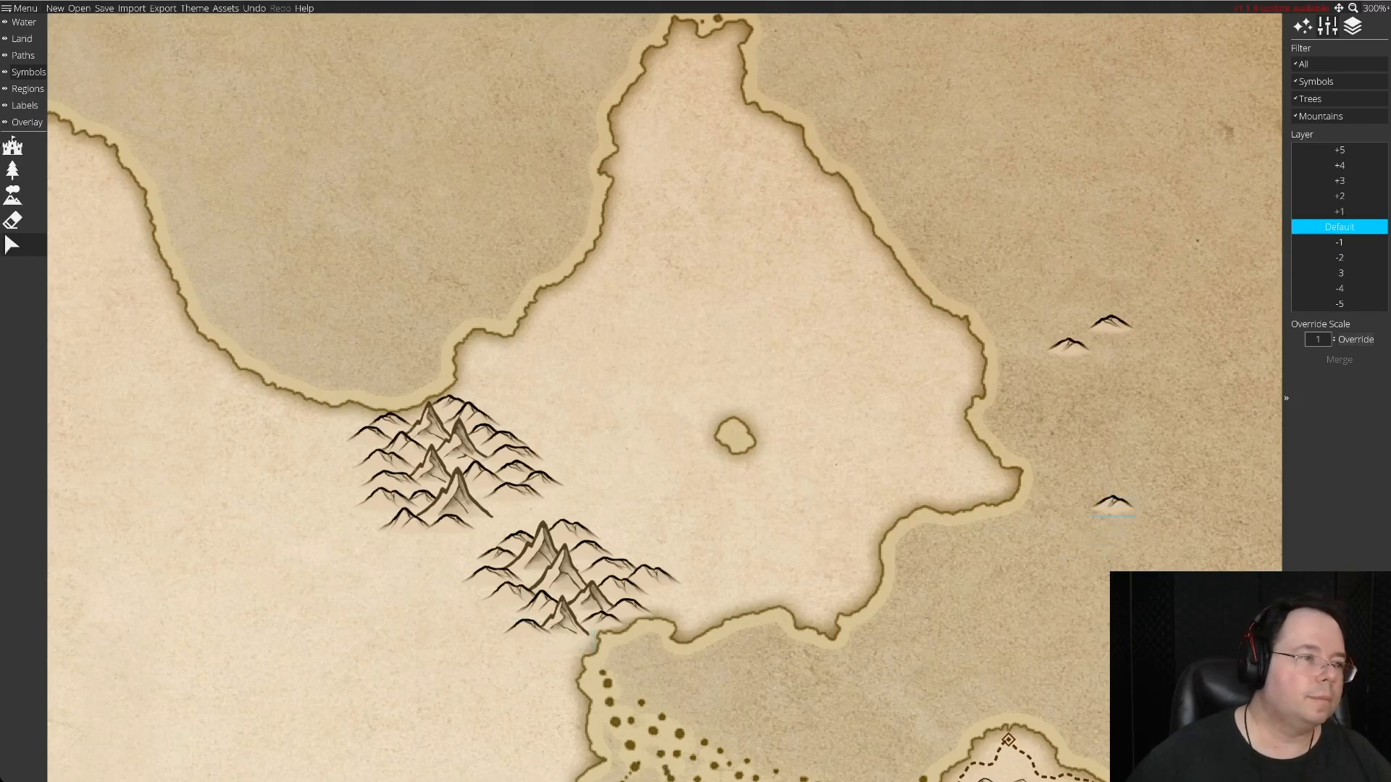
Scatter about twenty new assorted hill symbols over the sea east and southeast of the peninsula.
click(12, 195)
click(1053, 232)
click(1165, 239)
click(1074, 274)
click(1201, 318)
click(1134, 402)
click(1062, 410)
click(1179, 367)
click(1202, 458)
click(1114, 460)
click(1185, 536)
click(1066, 567)
click(1099, 599)
click(990, 611)
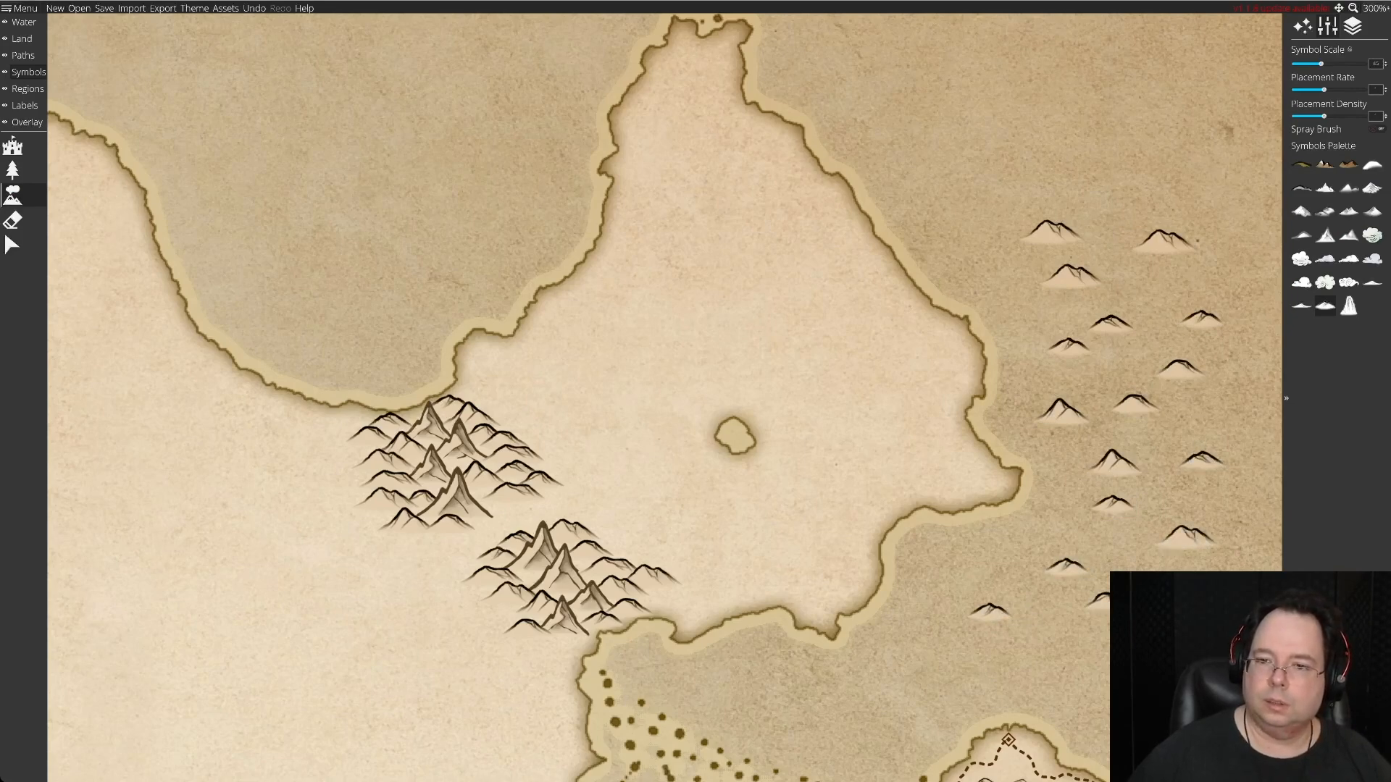
click(1191, 404)
click(1119, 540)
click(1053, 535)
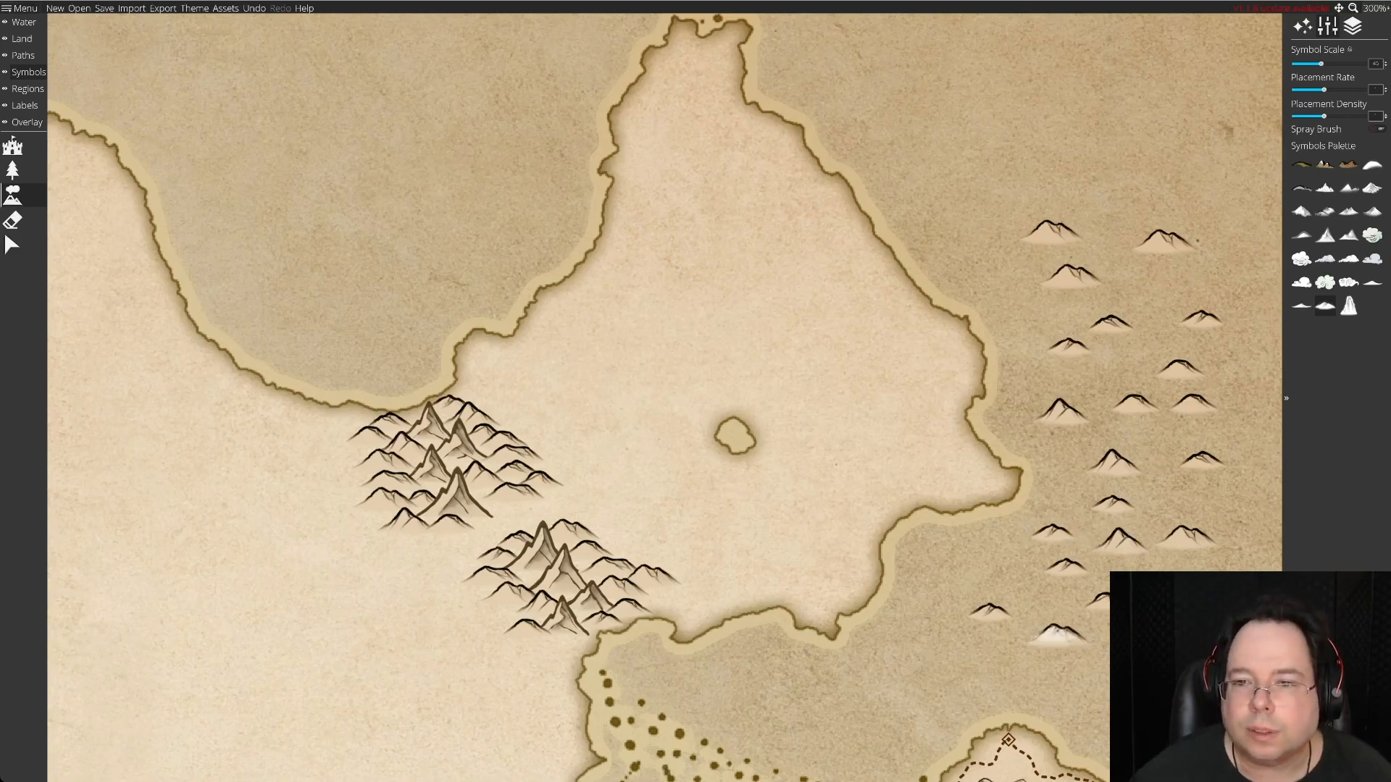
click(1059, 633)
click(1094, 670)
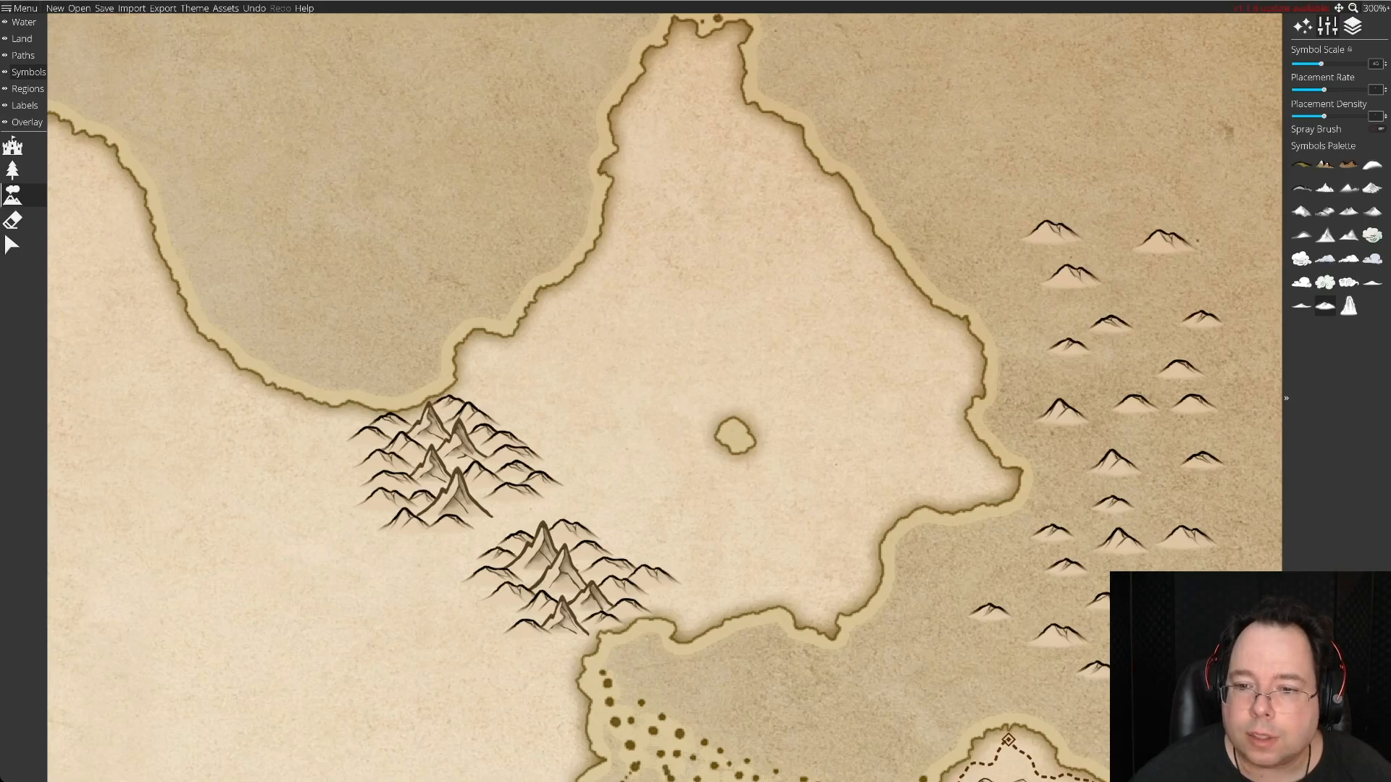
click(1224, 501)
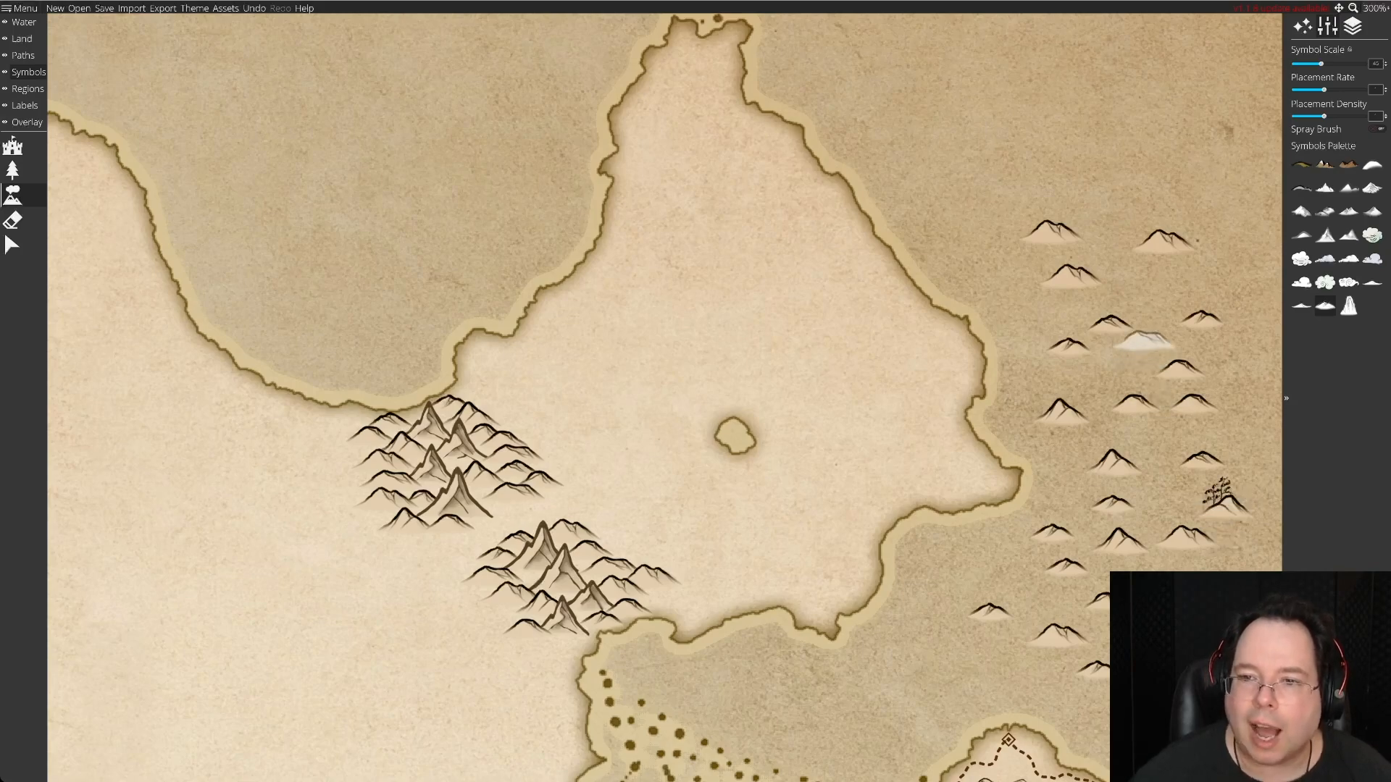
click(1151, 284)
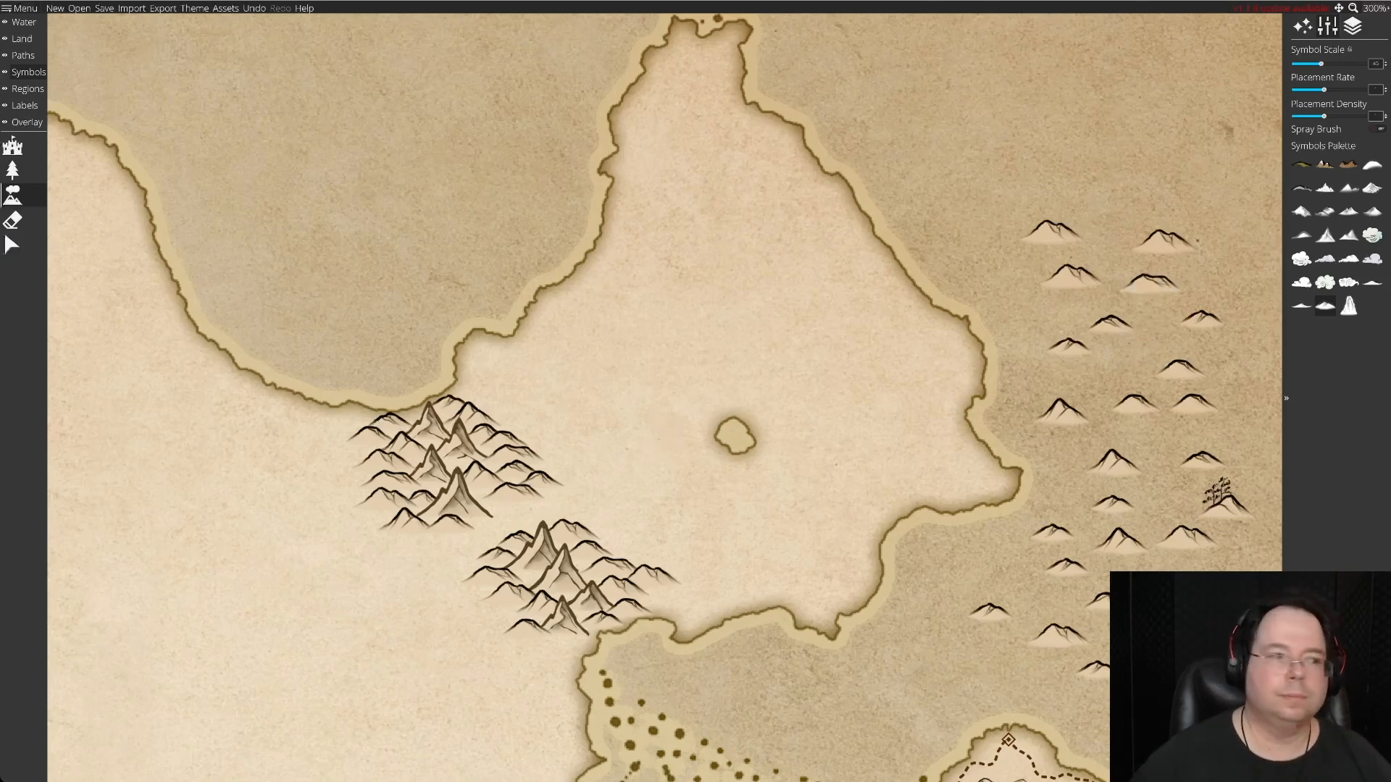
Add new spare hills at the southern cluster's south foot, southwest edge and eastern end.
click(12, 245)
click(1152, 284)
drag(1151, 284, 557, 642)
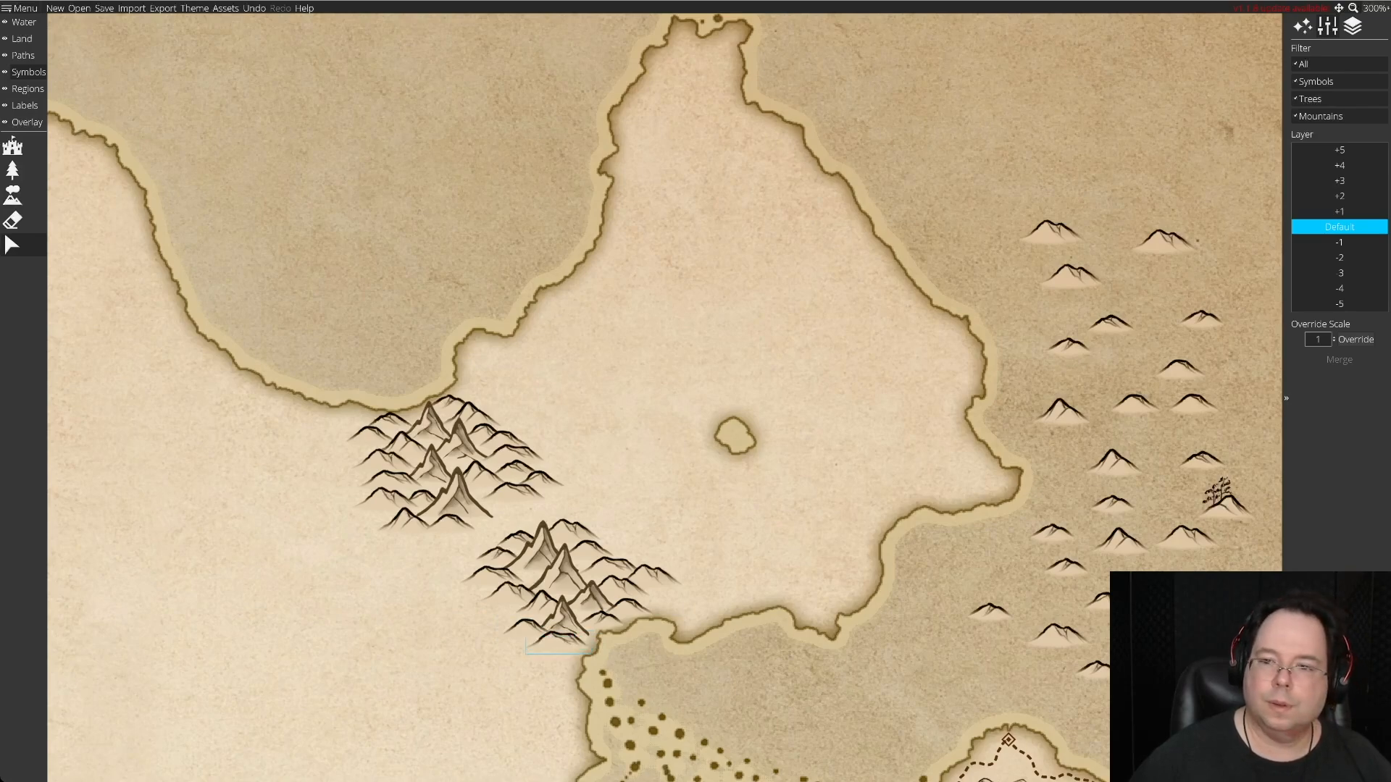
drag(1181, 370, 1141, 357)
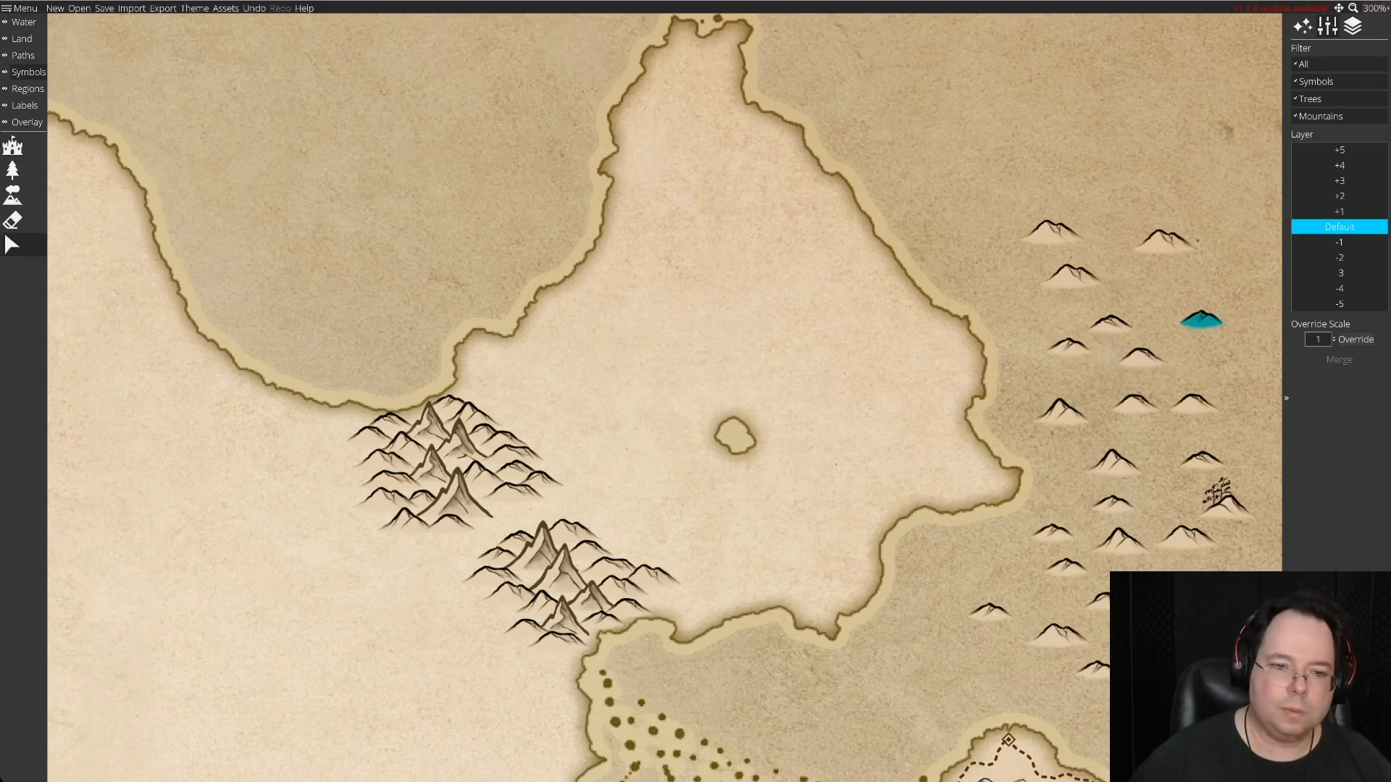
drag(1201, 319, 507, 612)
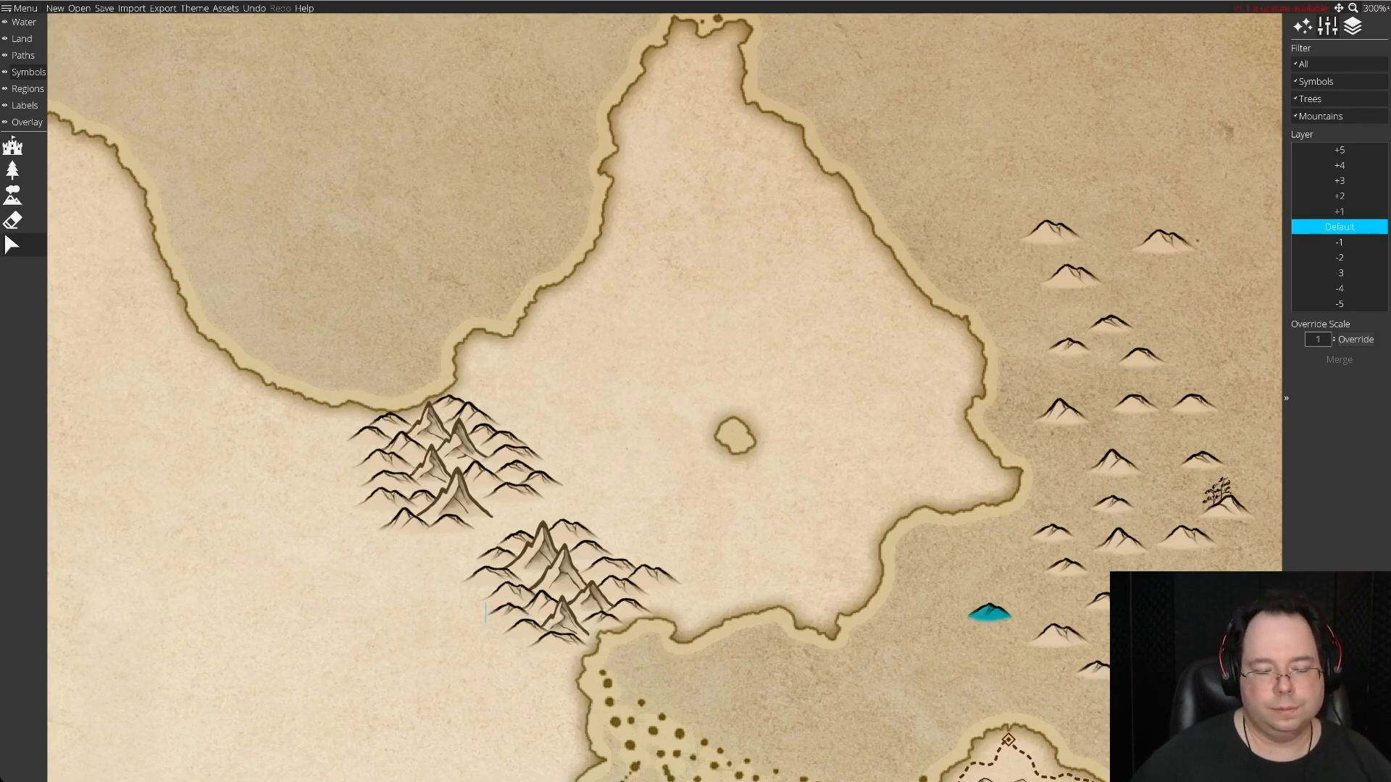
drag(990, 613, 660, 600)
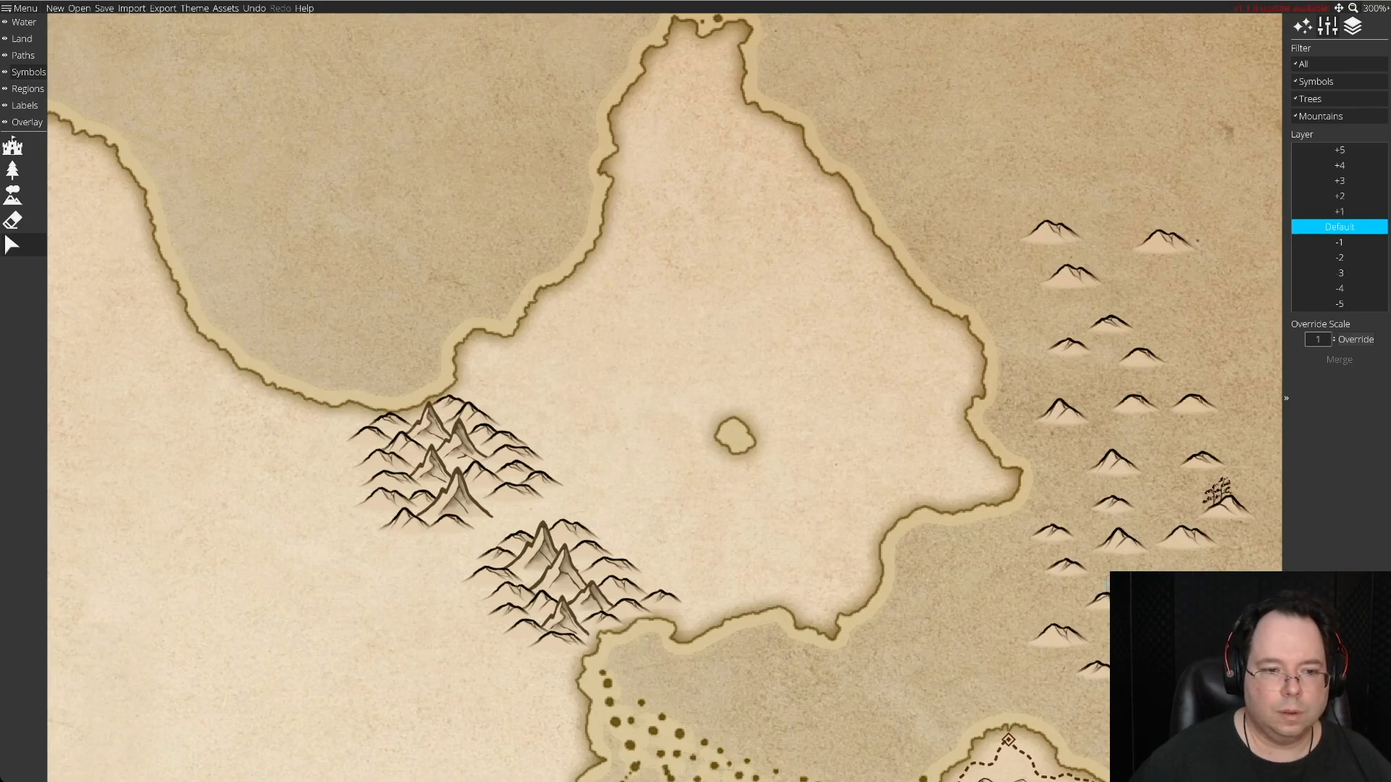
Shift the southern cluster's western hill northwest and fill the gap beside the mountains with a spare hill on layer -1.
click(493, 577)
mouse_move(492, 577)
mouse_down()
mouse_move(513, 581)
mouse_move(498, 577)
mouse_move(508, 594)
mouse_move(553, 572)
mouse_move(489, 572)
mouse_up()
drag(1051, 535, 528, 578)
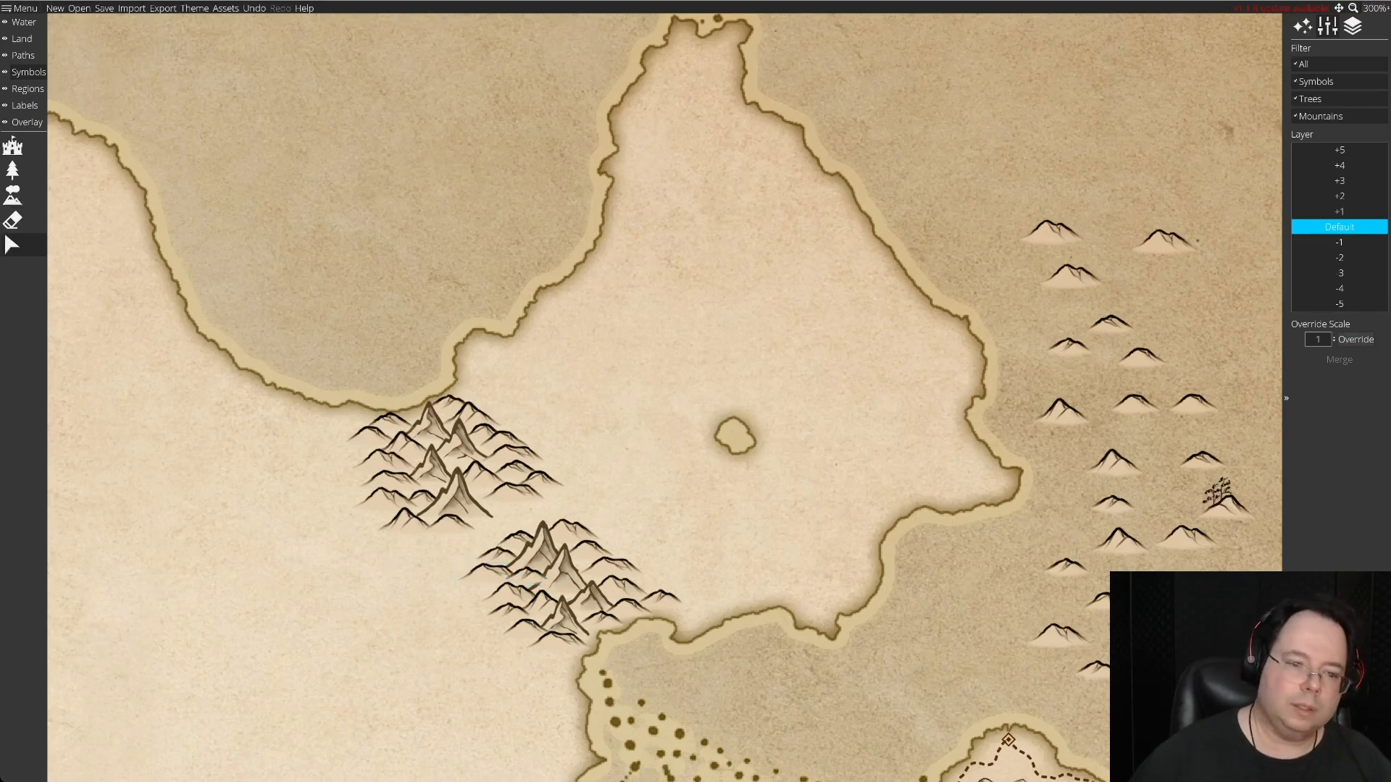
click(1352, 246)
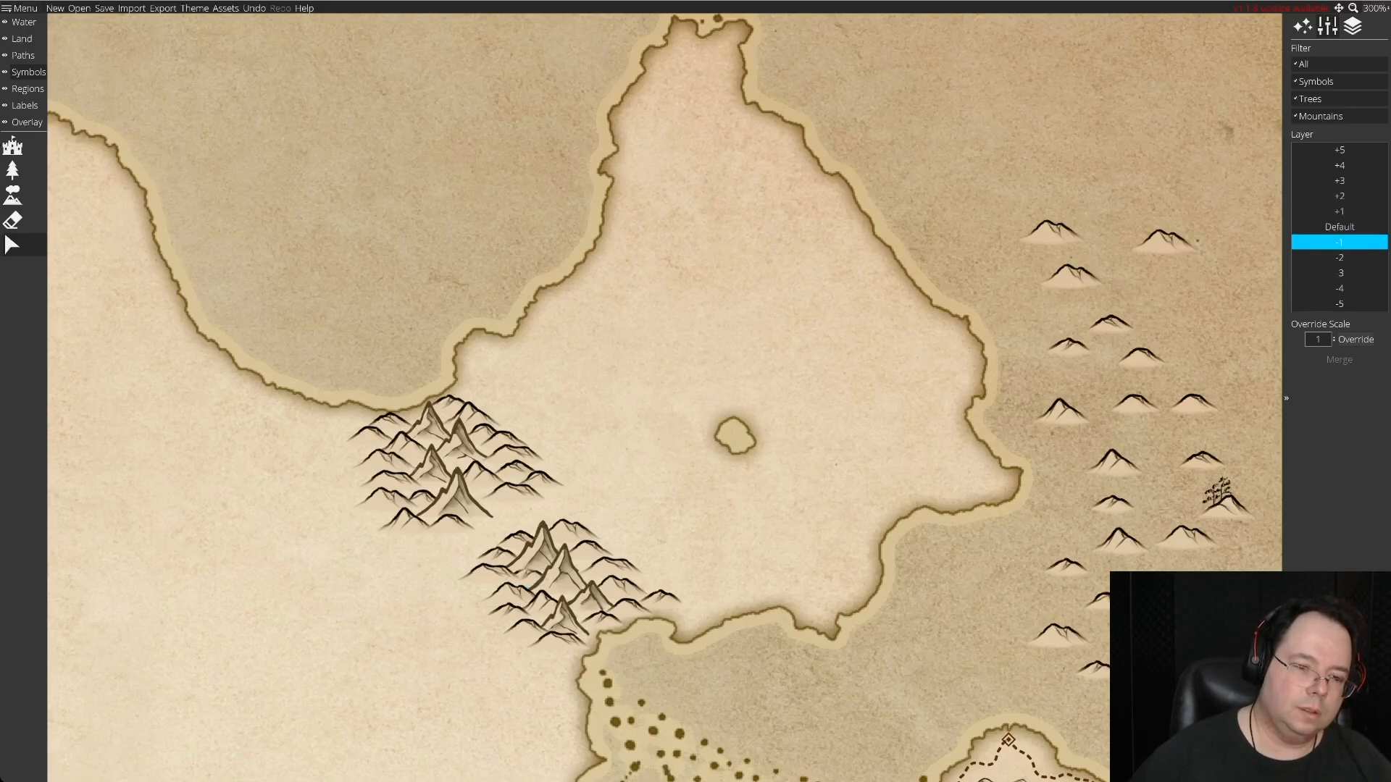
mouse_move(529, 576)
mouse_down()
mouse_move(478, 571)
mouse_move(526, 580)
mouse_up()
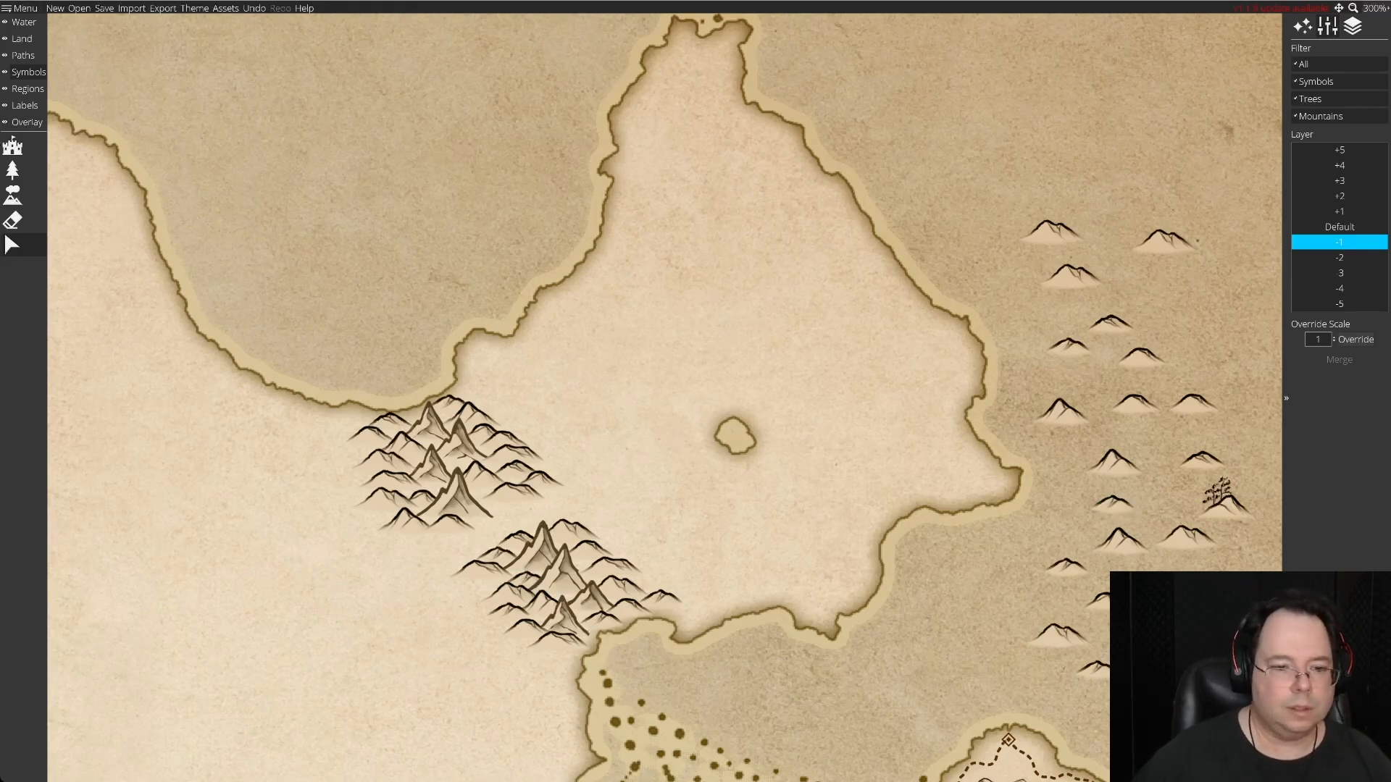
Extend the southern cluster with one spare hill on its western edge and another at its eastern end.
drag(1193, 401, 477, 591)
key(Delete)
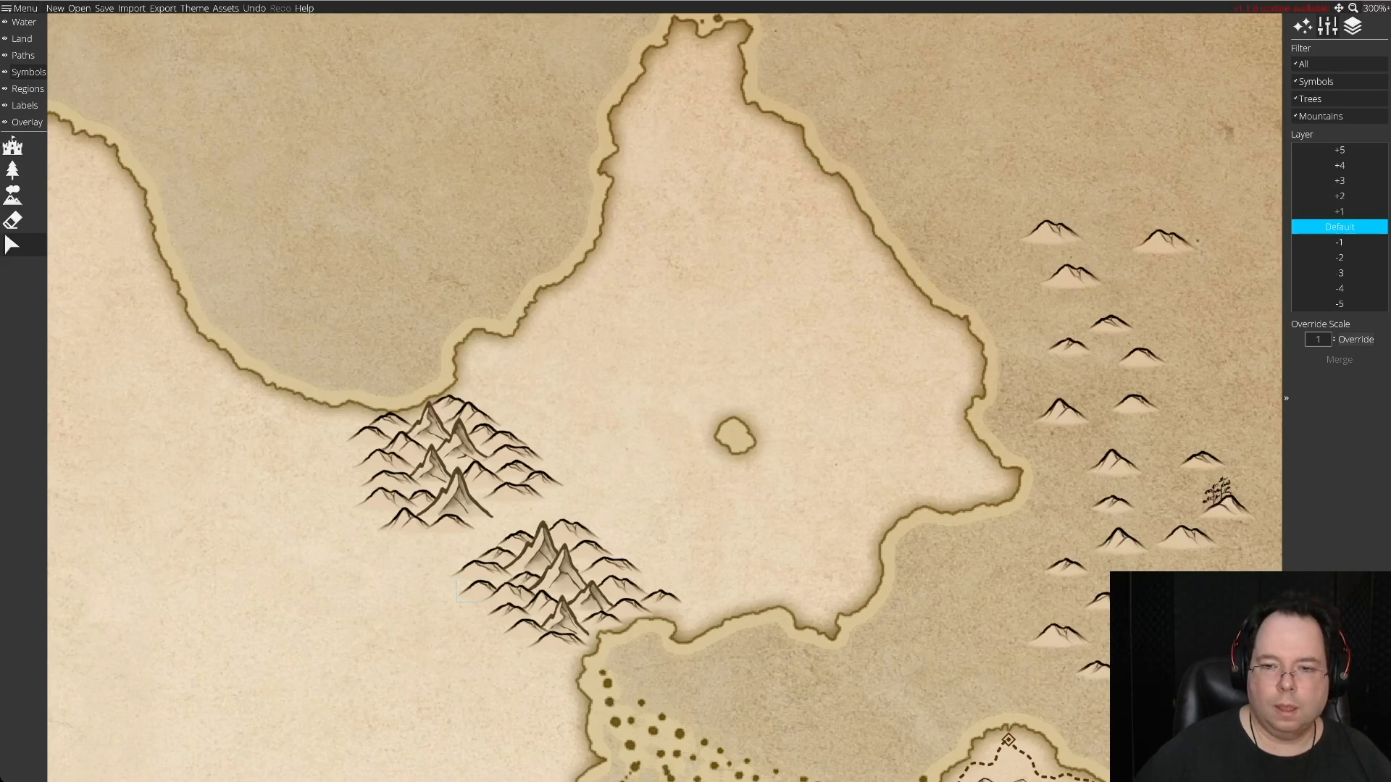
click(1121, 544)
drag(1120, 543, 652, 577)
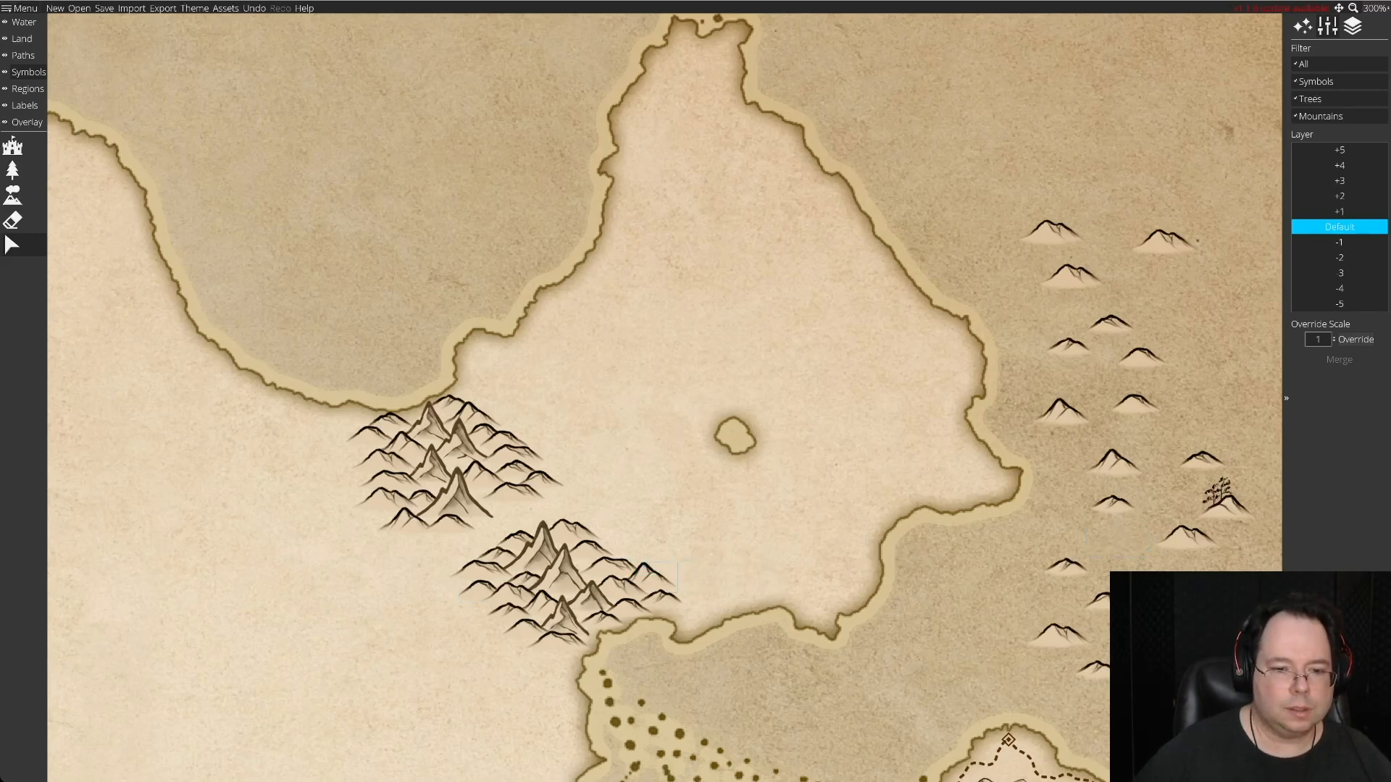
click(660, 600)
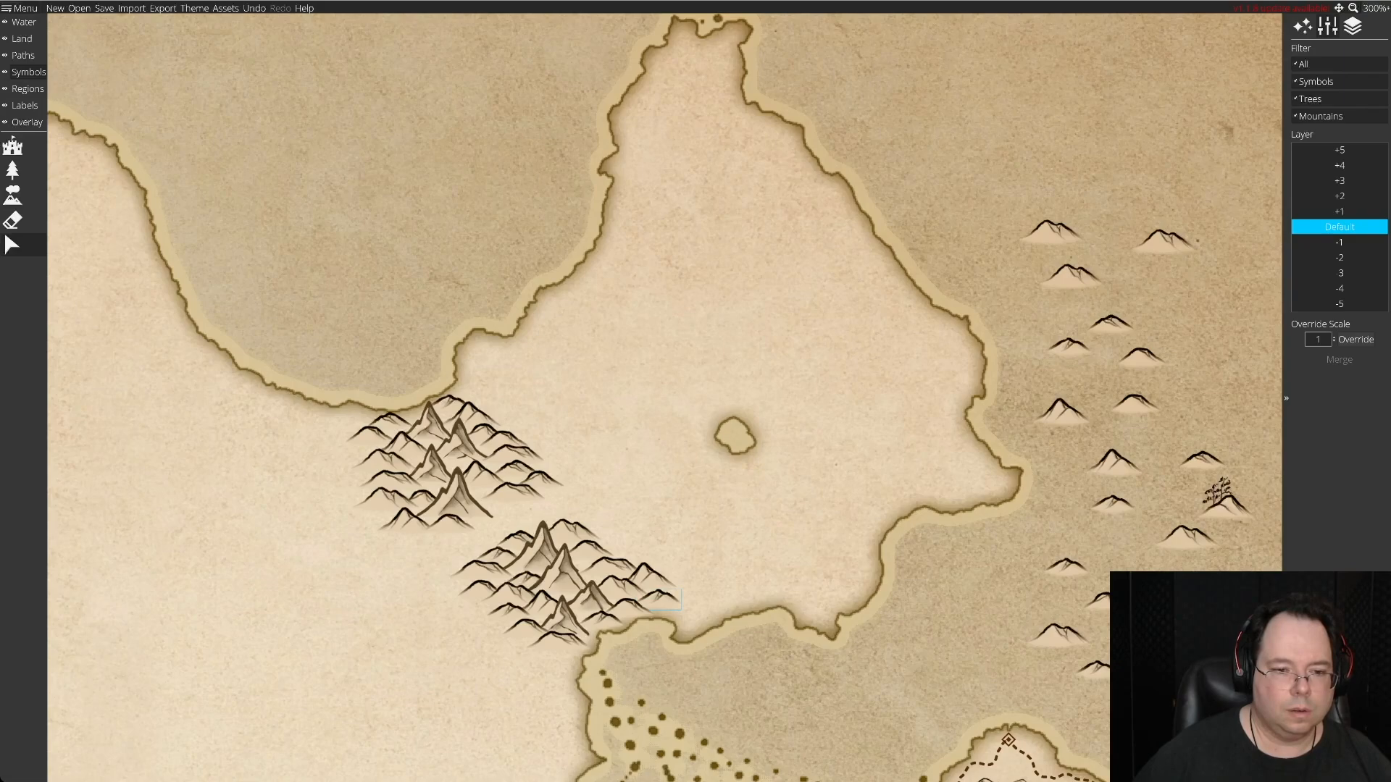
drag(652, 578, 1145, 544)
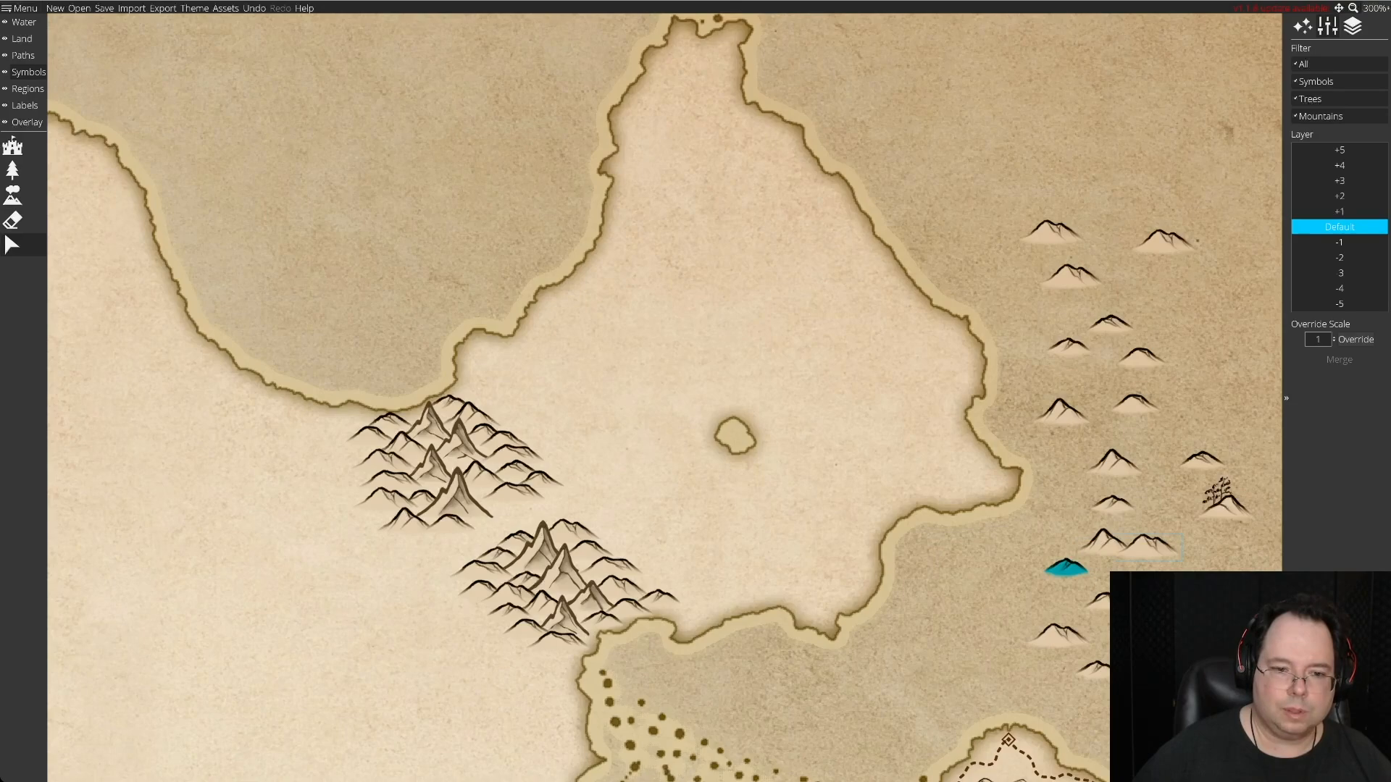
drag(1097, 601, 652, 580)
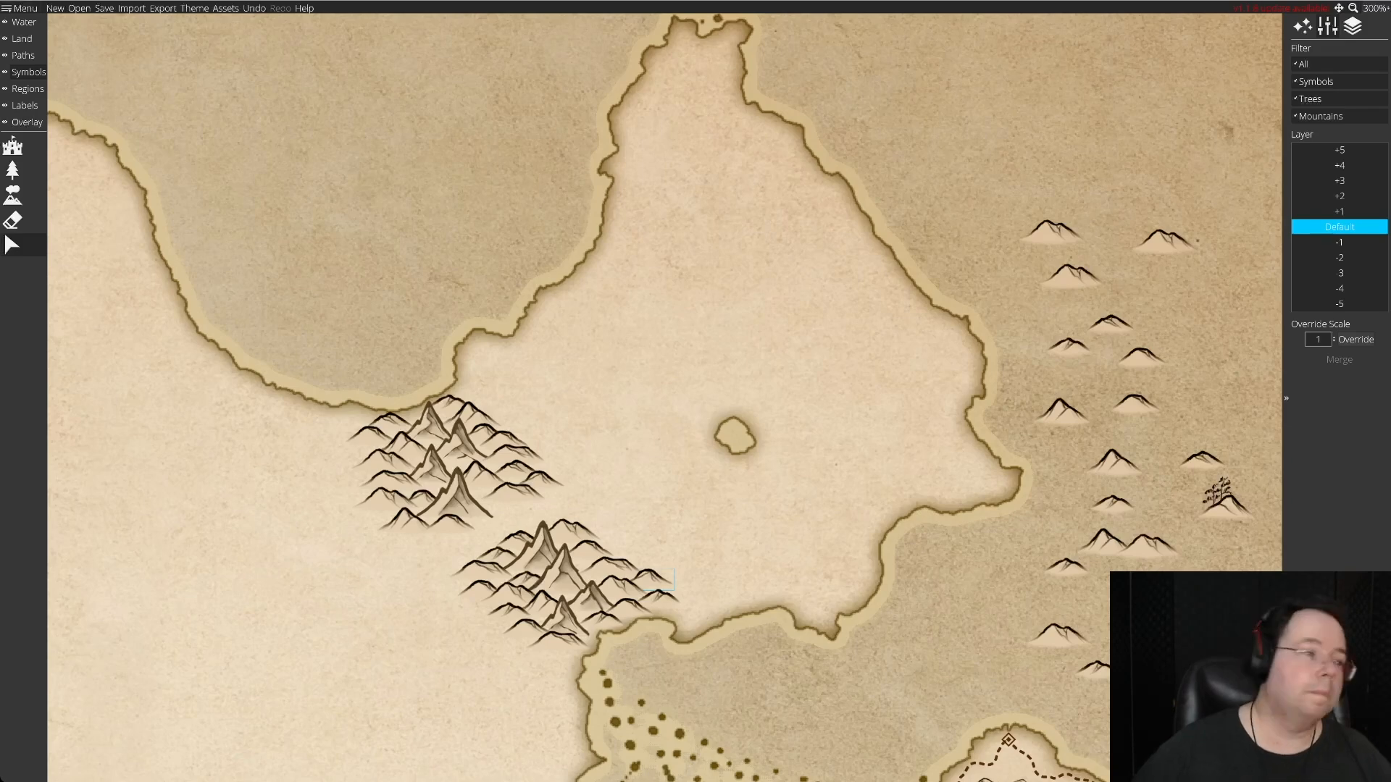
Erase all remaining spare hills from the sea east of the peninsula.
click(12, 220)
mouse_move(1048, 228)
mouse_down()
mouse_move(1111, 263)
mouse_move(1099, 607)
mouse_up()
mouse_move(1057, 409)
mouse_down()
mouse_move(1224, 499)
mouse_move(1148, 547)
mouse_move(1046, 649)
mouse_up()
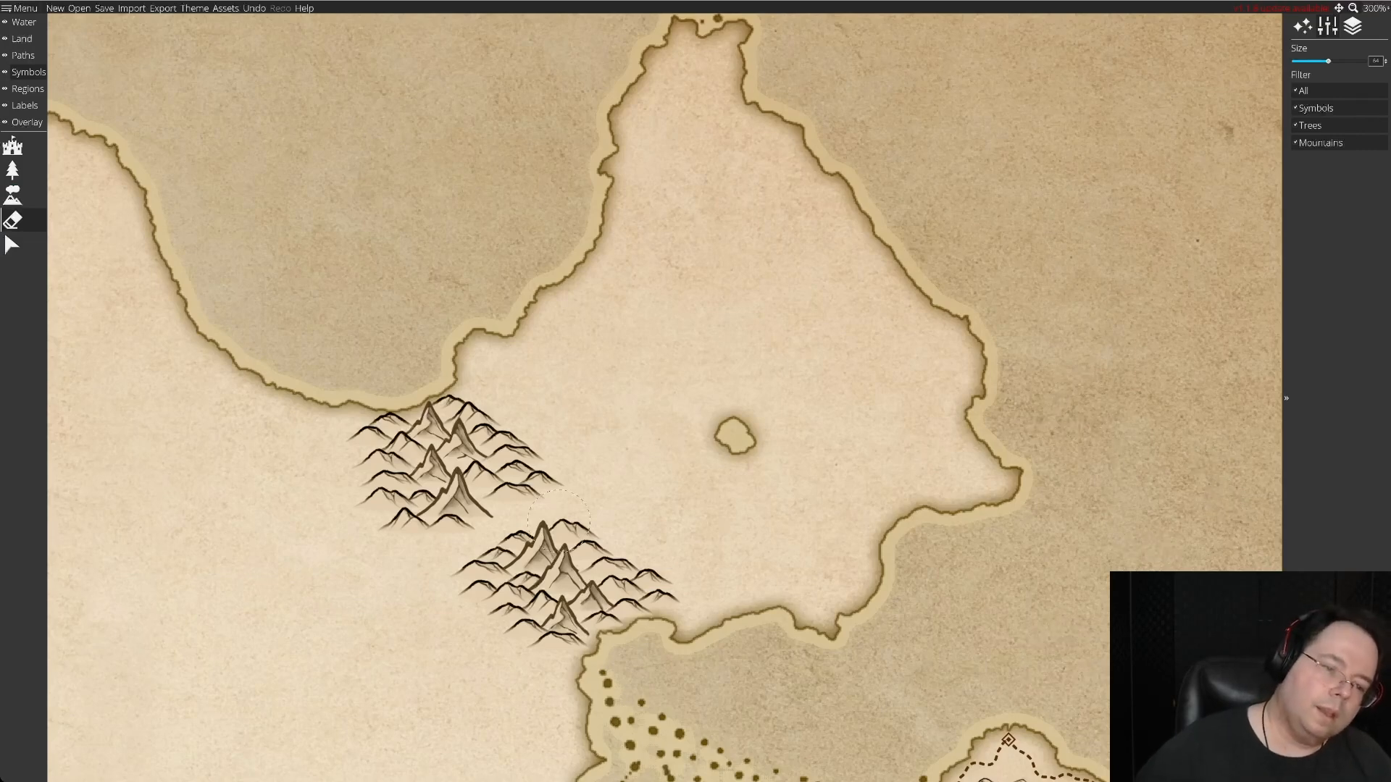
Nudge the northern cluster's southernmost mountain slightly east.
click(13, 245)
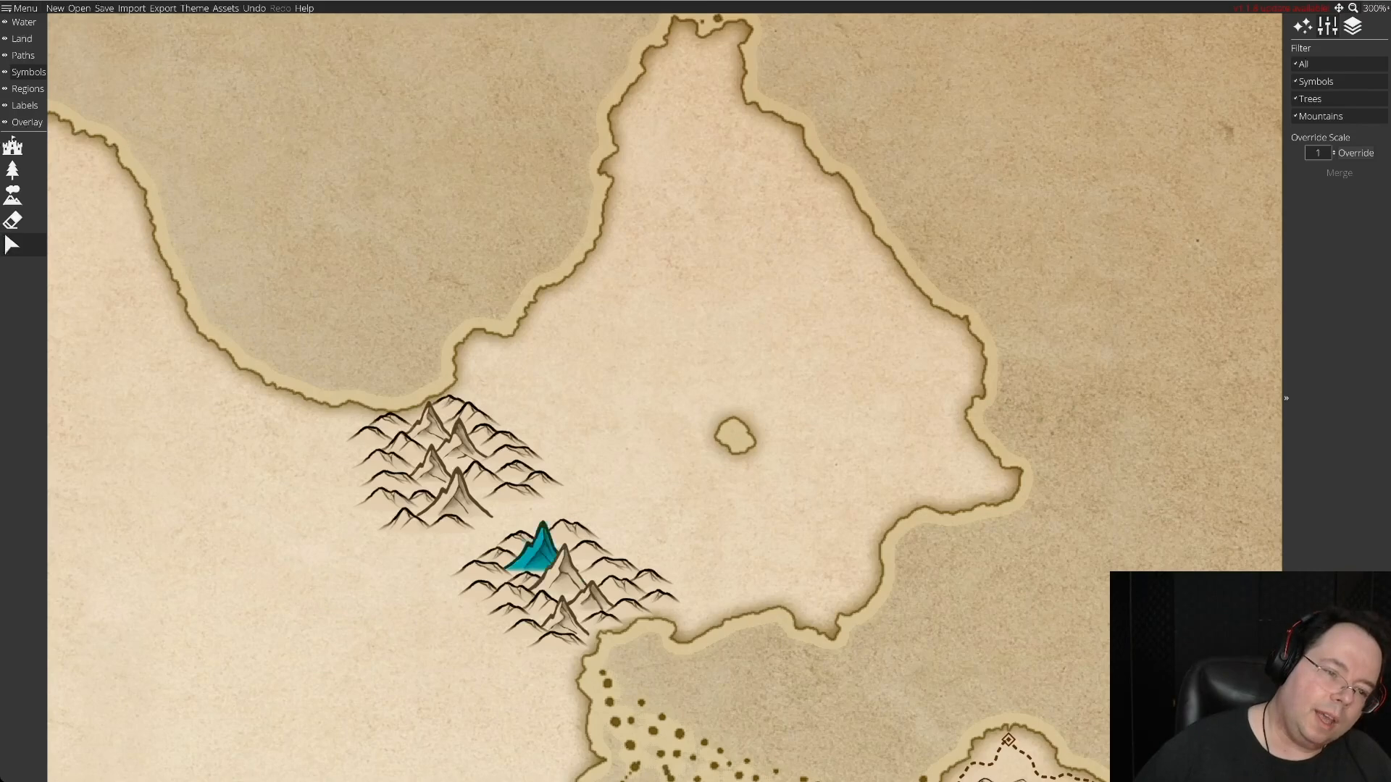
click(516, 540)
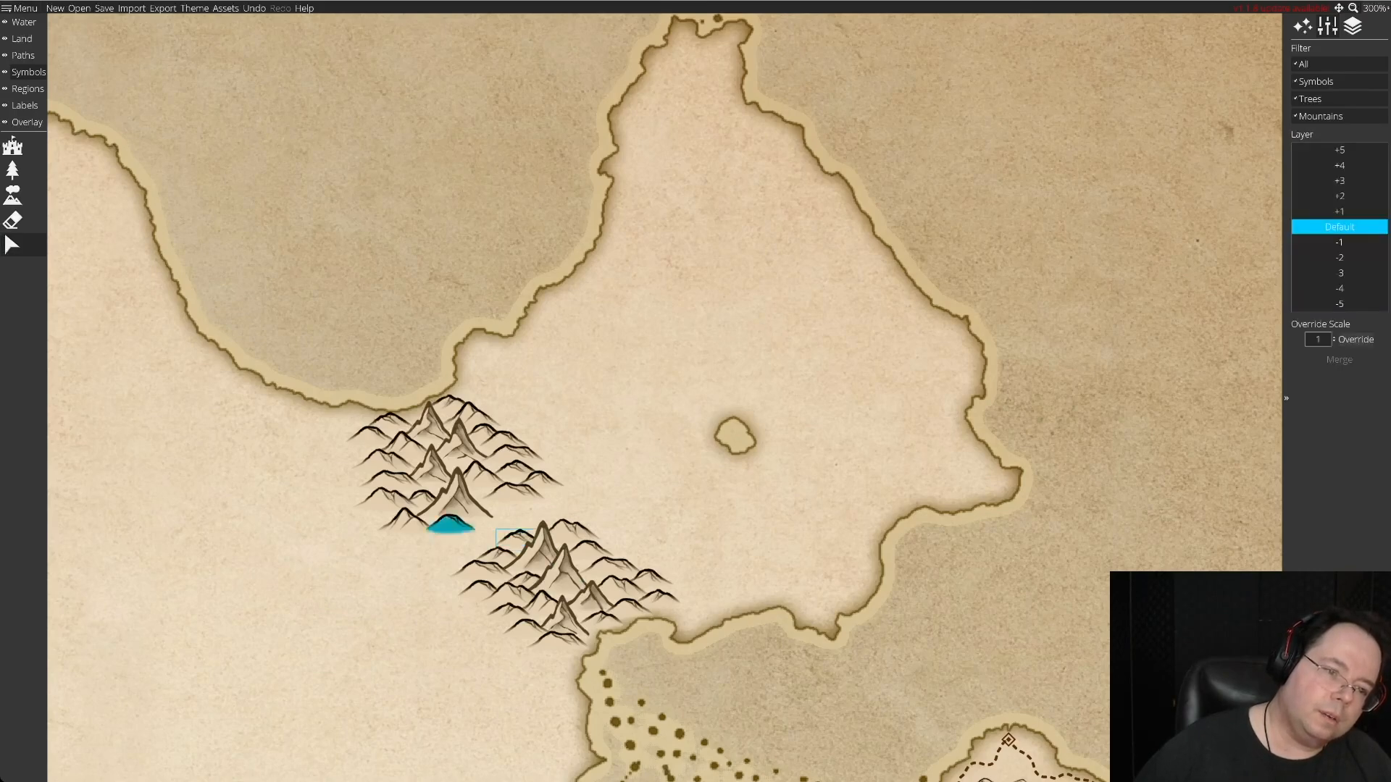
drag(458, 500, 448, 527)
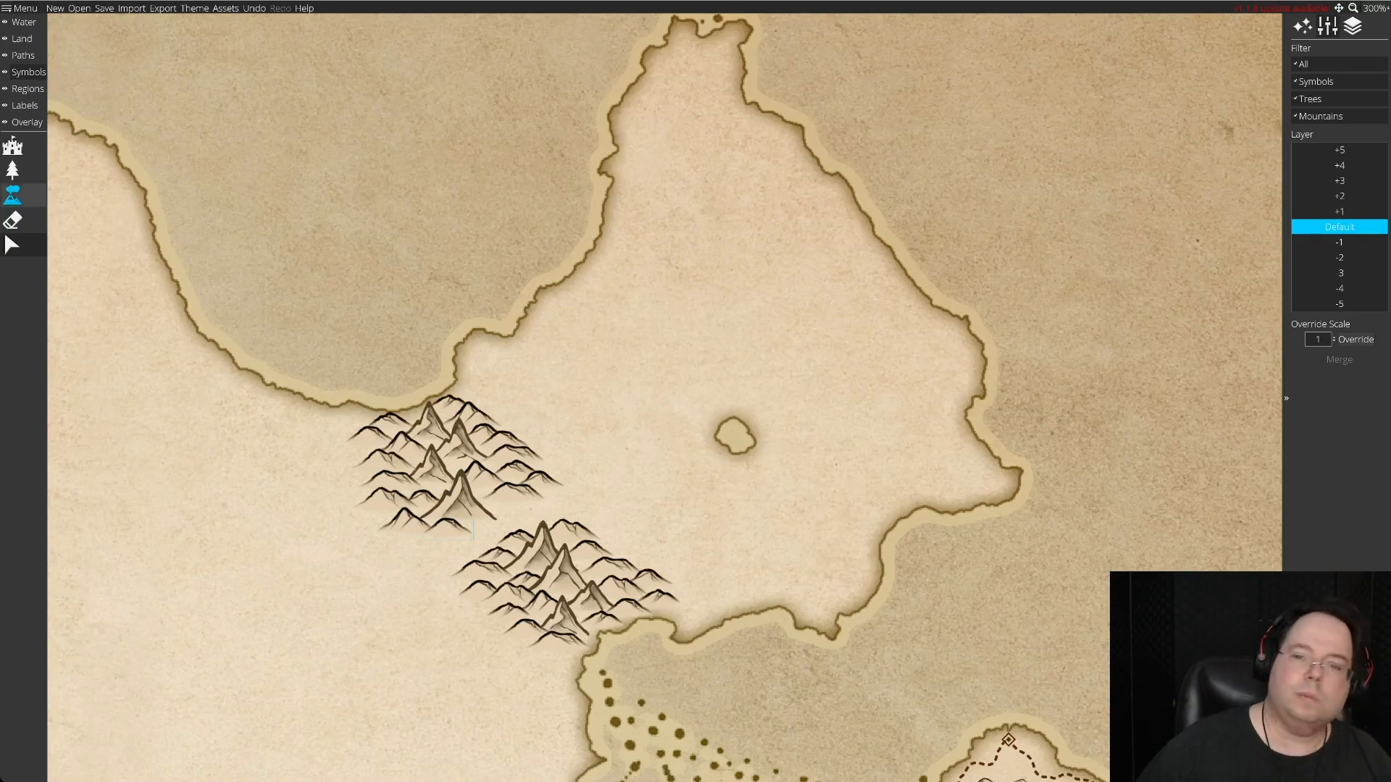
Scatter nine new assorted hill symbols over the sea east of the peninsula.
click(14, 196)
click(1071, 296)
click(1172, 316)
click(1083, 347)
click(1170, 376)
click(1079, 442)
click(1144, 473)
click(1076, 504)
click(1170, 547)
click(1093, 565)
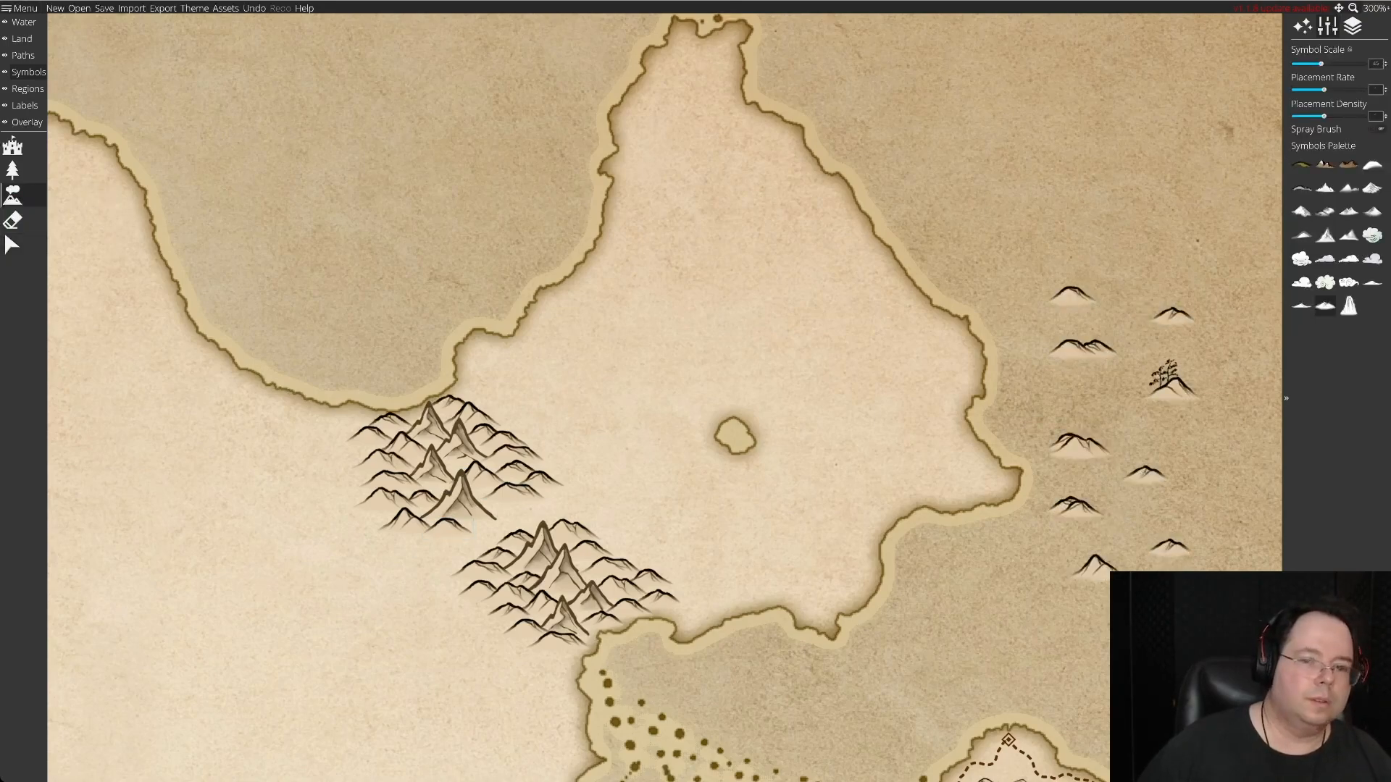
Pull the overlapping spare hills apart in the eastern sea and delete the tree-topped one.
click(11, 245)
drag(1060, 443, 1054, 412)
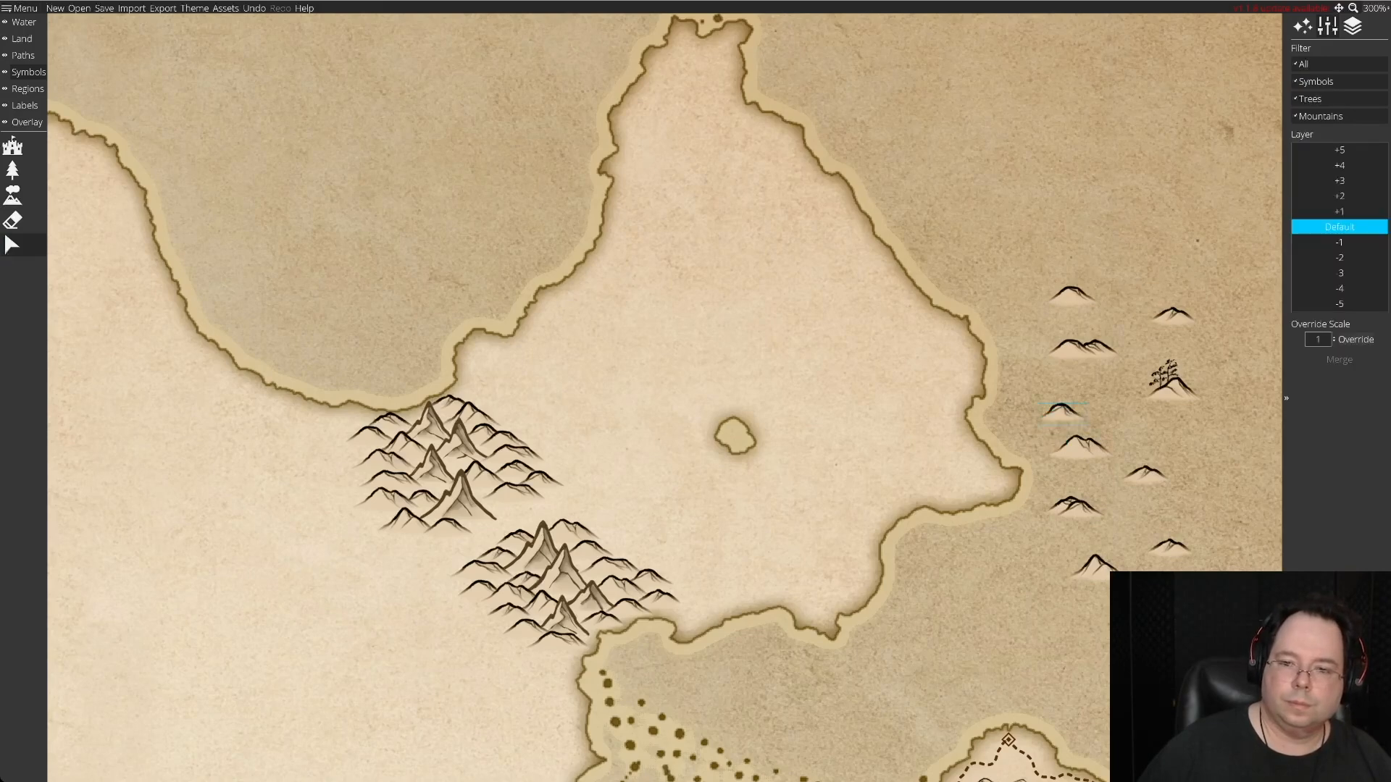
drag(1080, 508, 1124, 515)
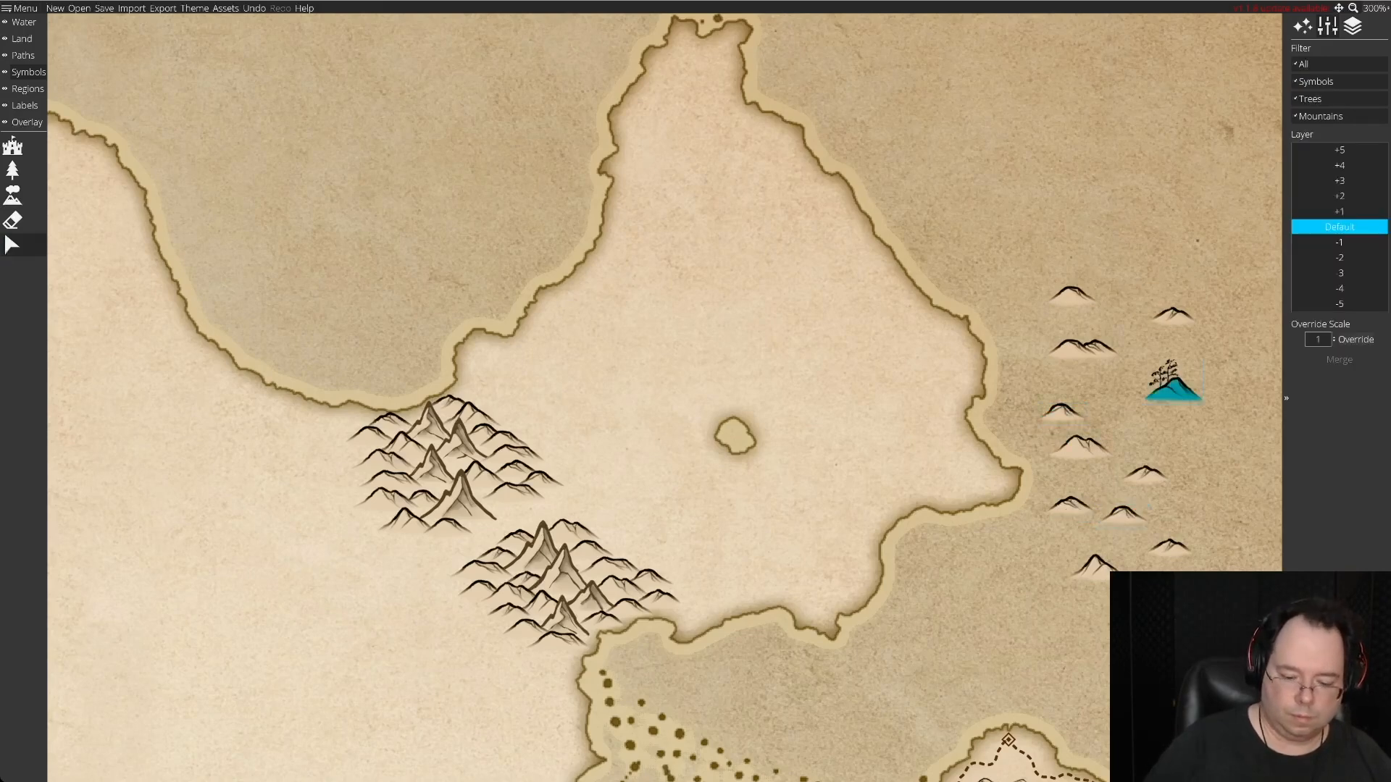
key(Delete)
drag(1098, 349, 1142, 390)
Fit spare hills at the northern cluster's southwest and southeast foot, moving one ill-fitting hill back to the sea.
drag(1072, 295, 407, 518)
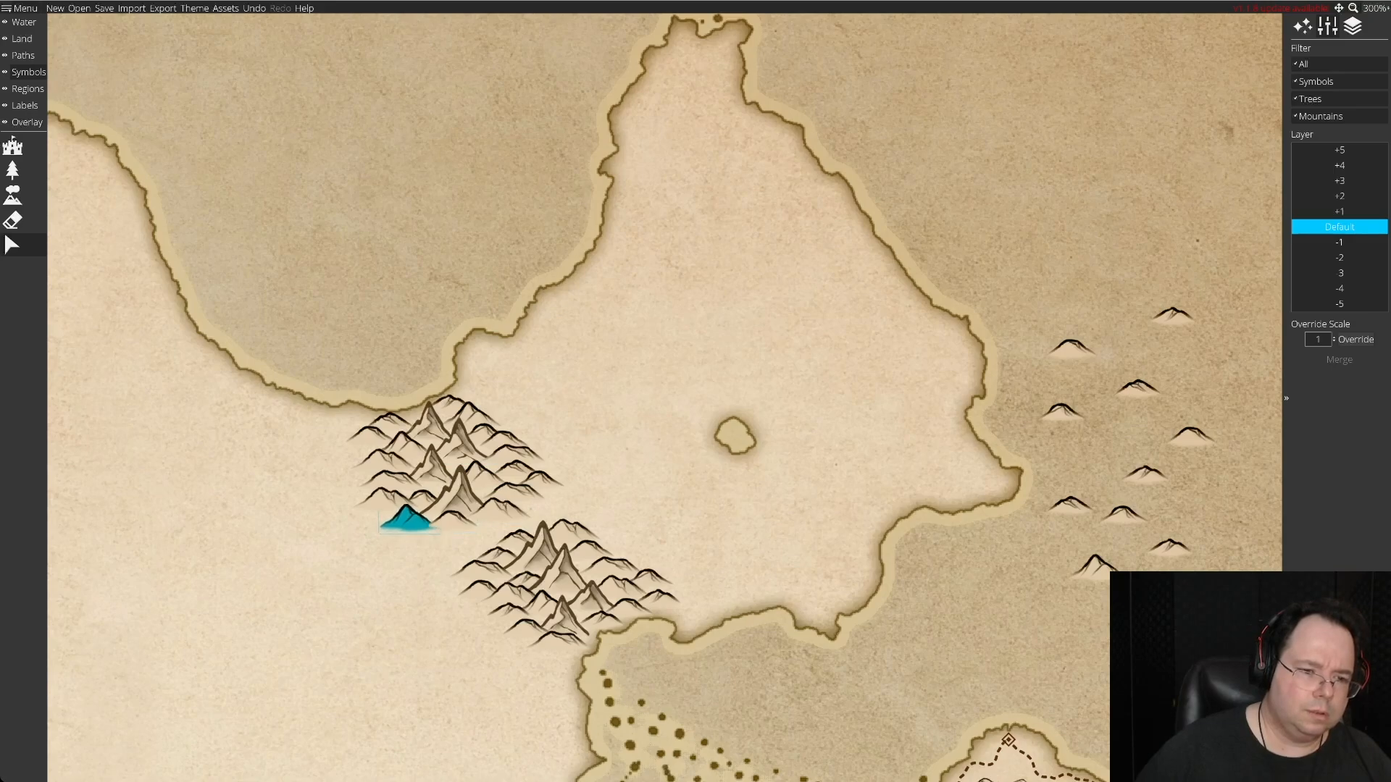
drag(499, 513, 1096, 460)
drag(1137, 389, 495, 509)
key(Delete)
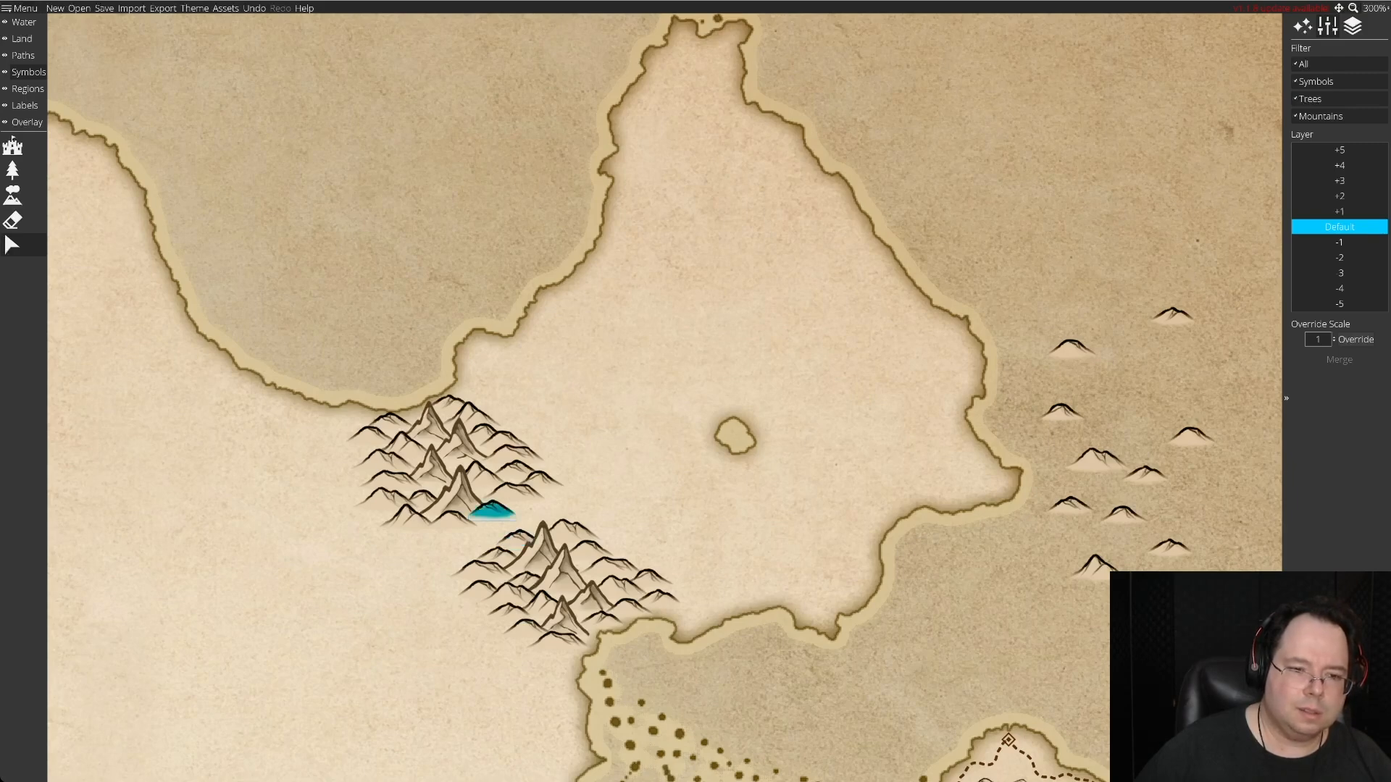
drag(1191, 437, 1157, 424)
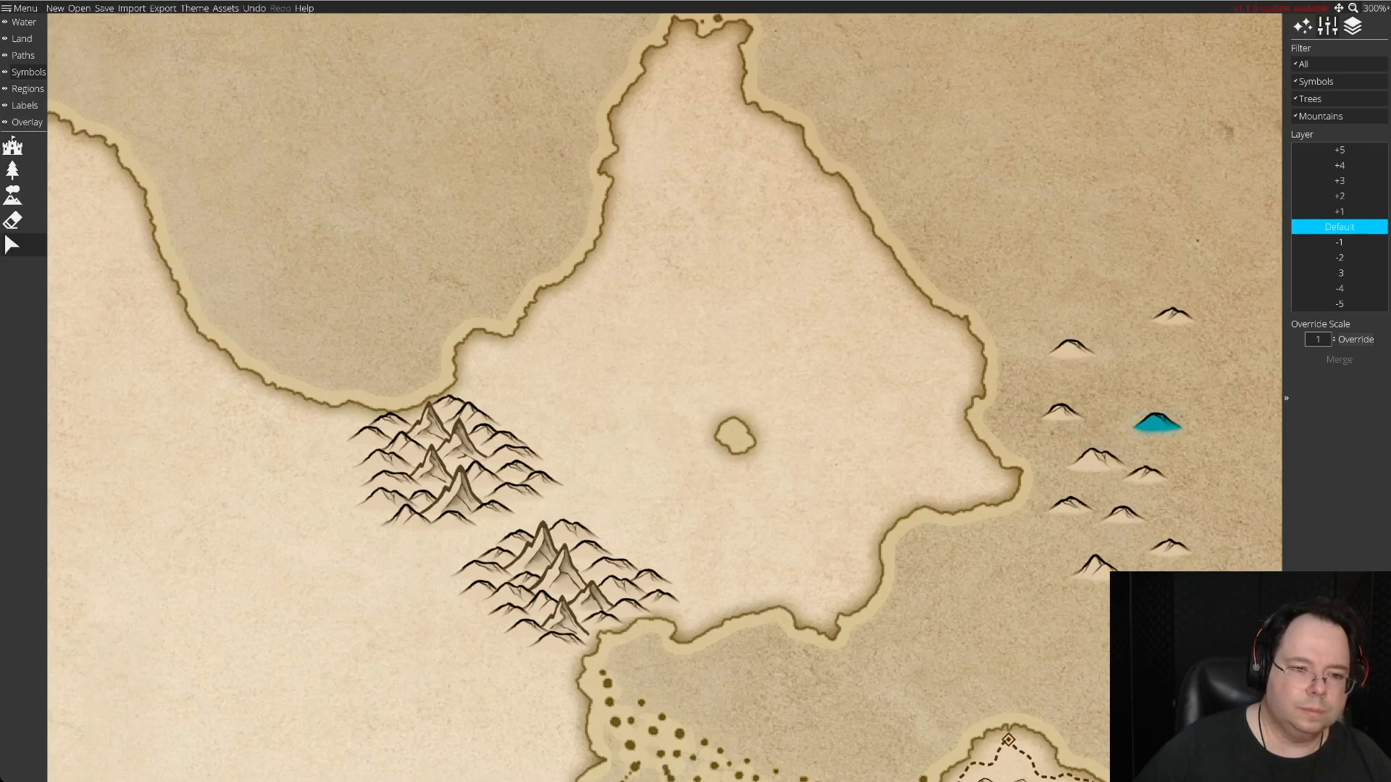
drag(1157, 424, 1157, 424)
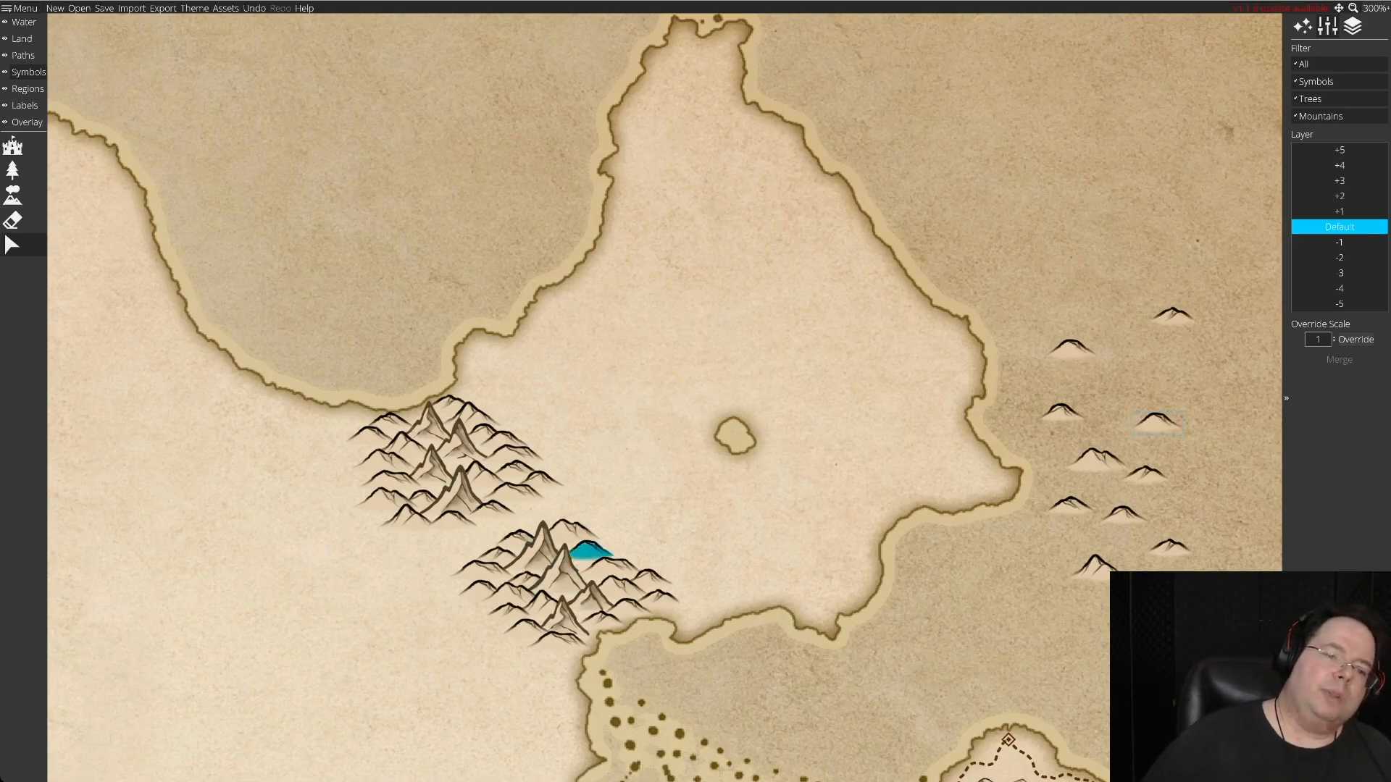
Regroup the spare hills in the eastern sea and place one on the southern cluster's southwest edge.
drag(561, 420, 357, 323)
drag(952, 326, 1152, 358)
drag(1064, 282, 1010, 574)
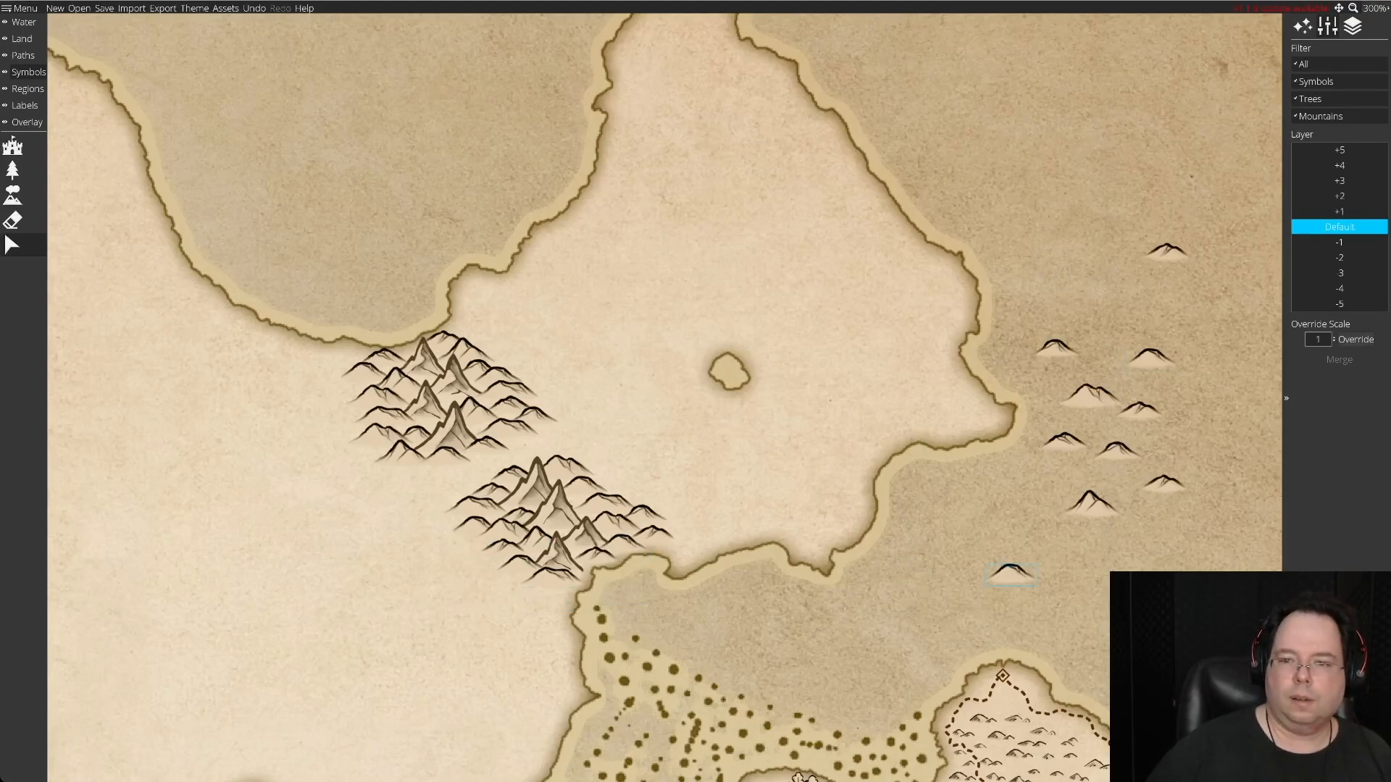
drag(1140, 408, 1180, 452)
click(1092, 505)
drag(1092, 504, 470, 545)
key(Delete)
drag(1010, 572, 1114, 497)
Scatter about fourteen more assorted hill symbols among the spare hills in the eastern sea.
click(13, 195)
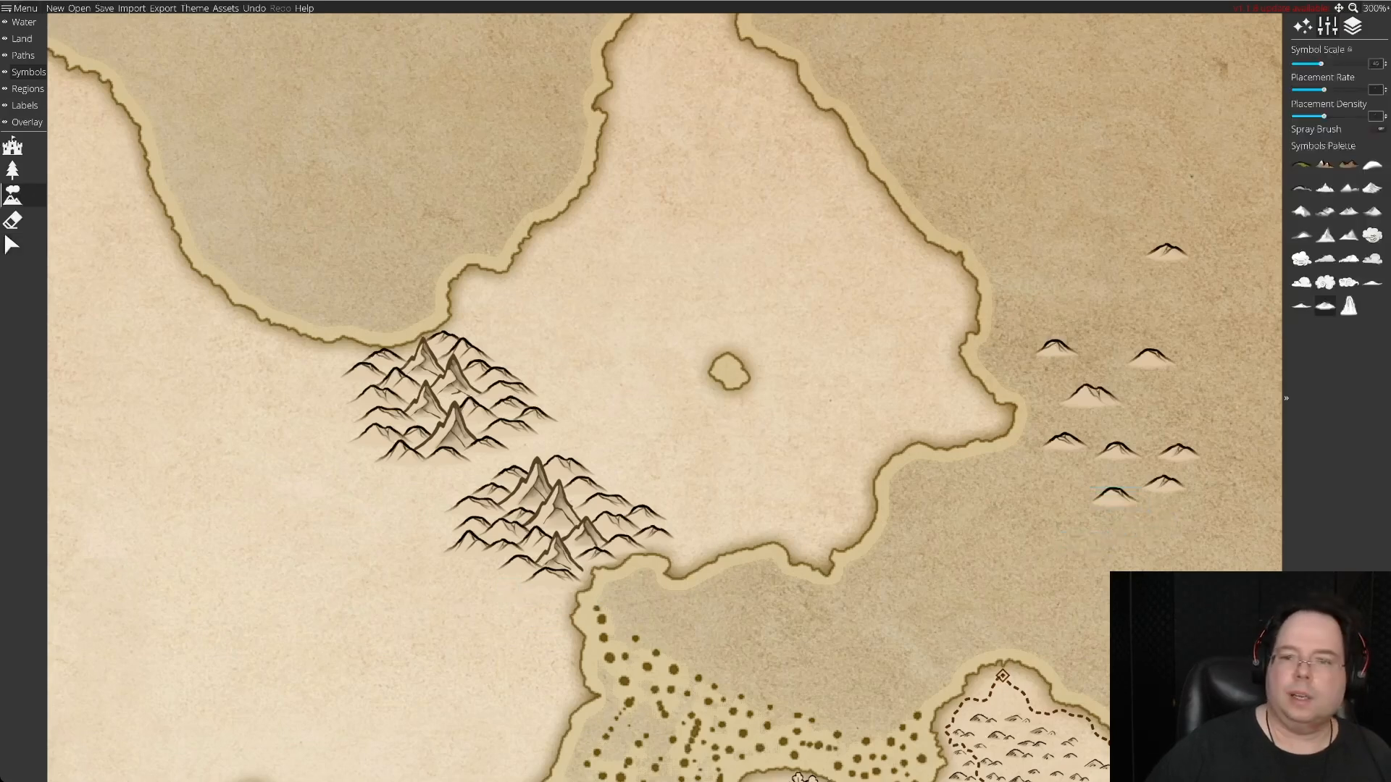
click(1048, 277)
click(1055, 281)
click(1137, 292)
click(1098, 319)
click(1216, 330)
click(1089, 230)
click(1162, 174)
click(1217, 284)
click(1223, 201)
click(1219, 387)
click(1157, 413)
click(1200, 439)
click(1064, 472)
click(1171, 527)
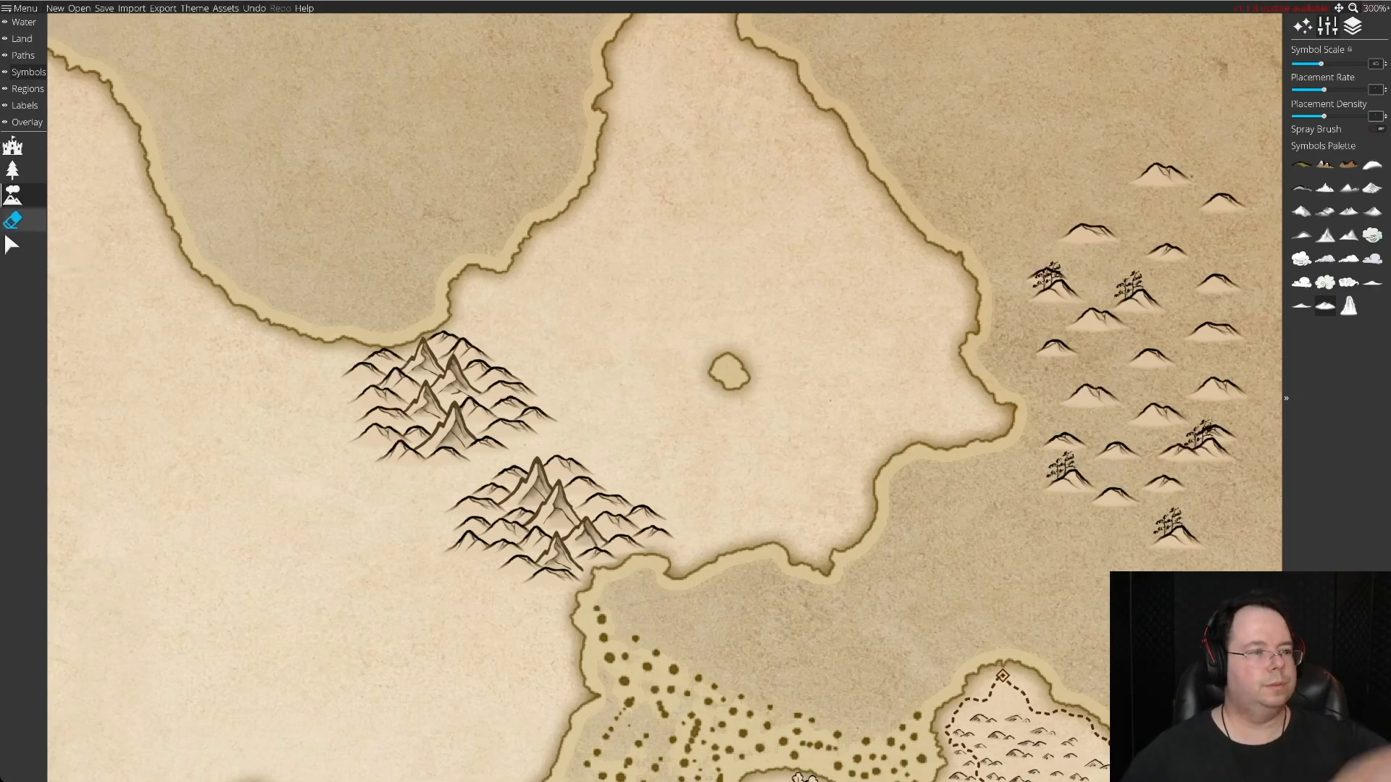
Delete the tree-topped hills from the spare hills in the eastern sea.
click(11, 245)
click(1215, 452)
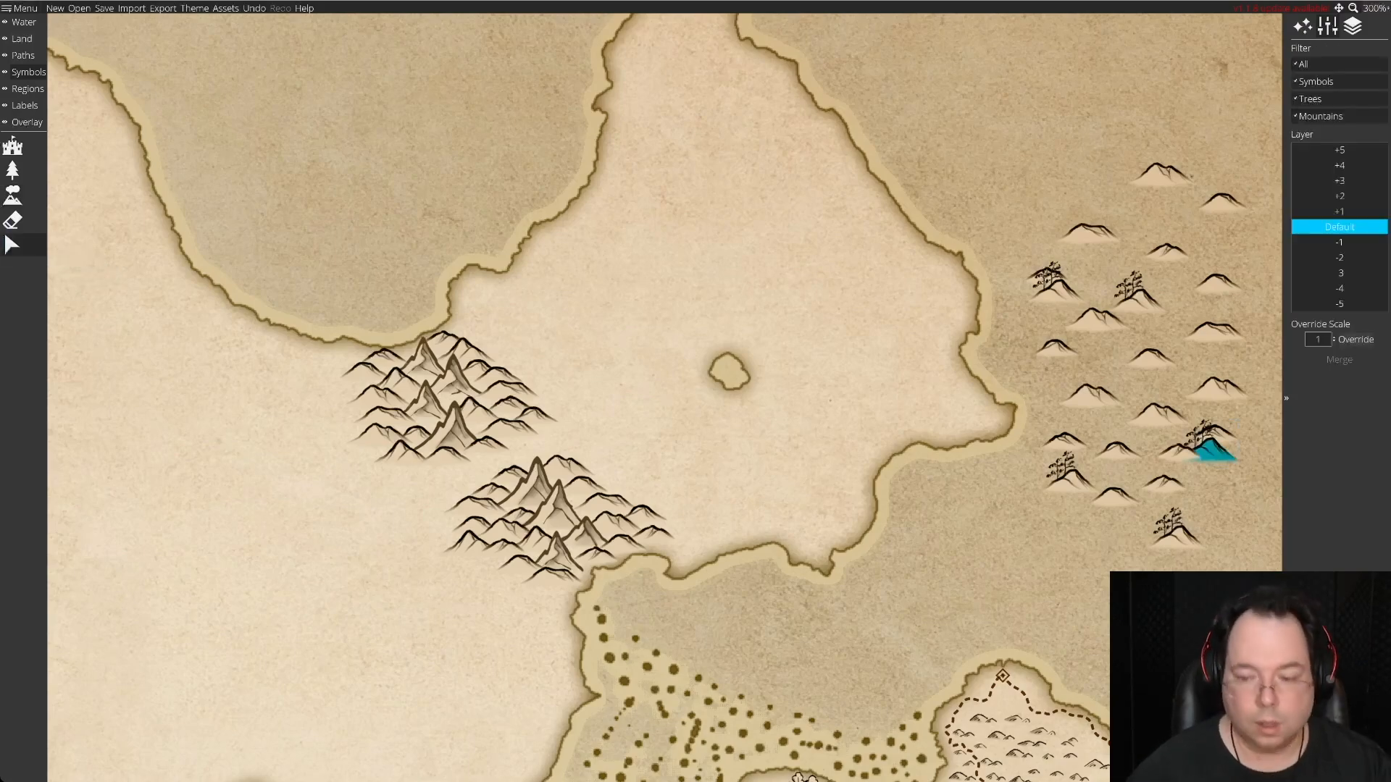
key(Delete)
key(Delete)
key(Delete)
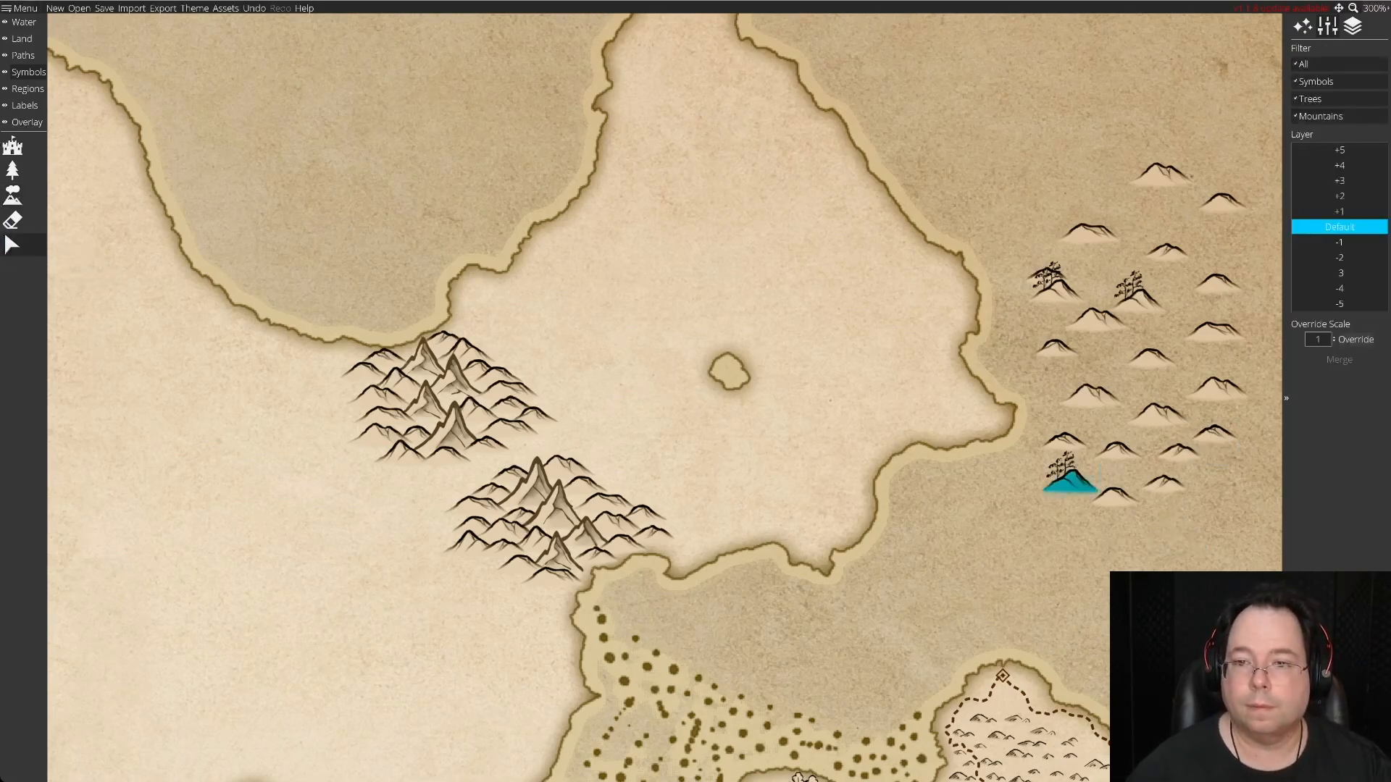
key(Delete)
key(Delete)
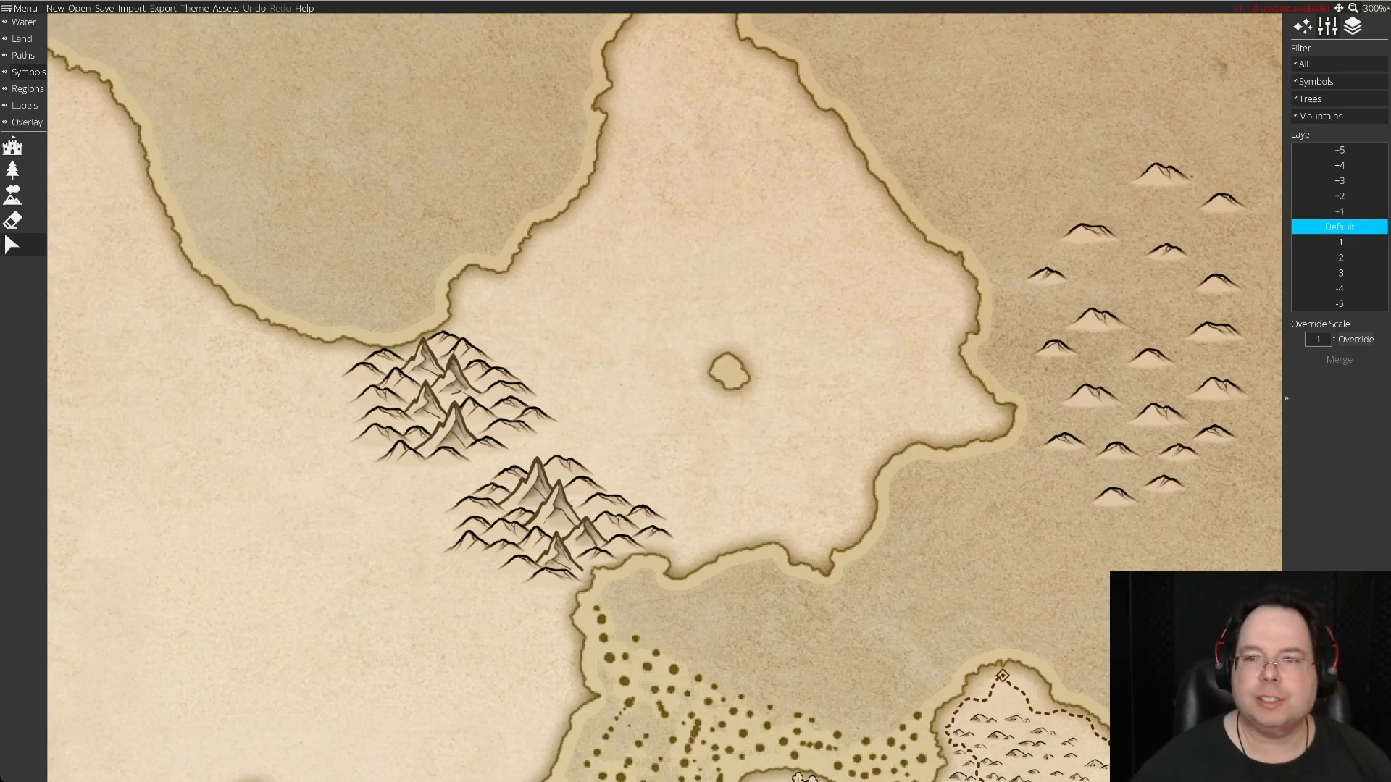
Add a spare hill to the southern cluster's southwest foot, then try a second one below it and return it to the sea.
click(1161, 176)
drag(1161, 176, 484, 564)
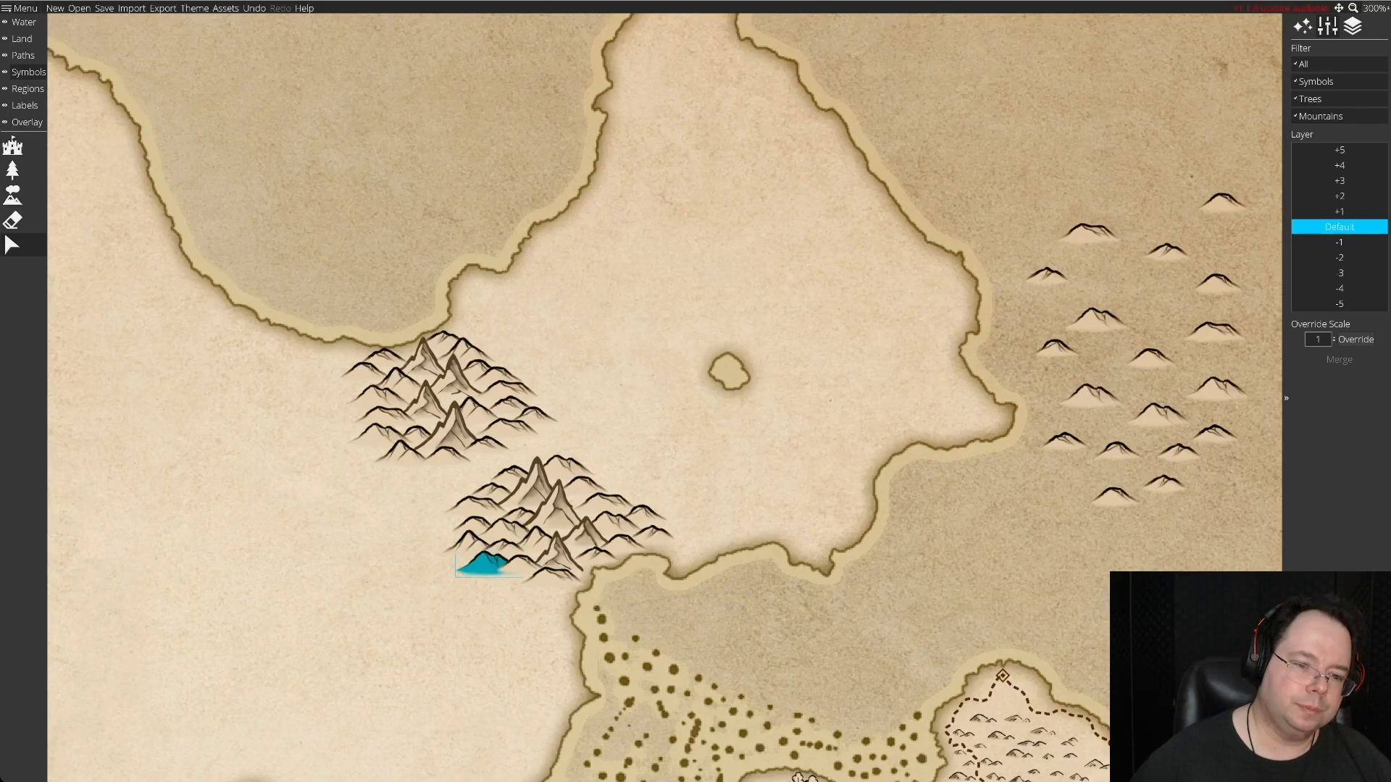
key(Delete)
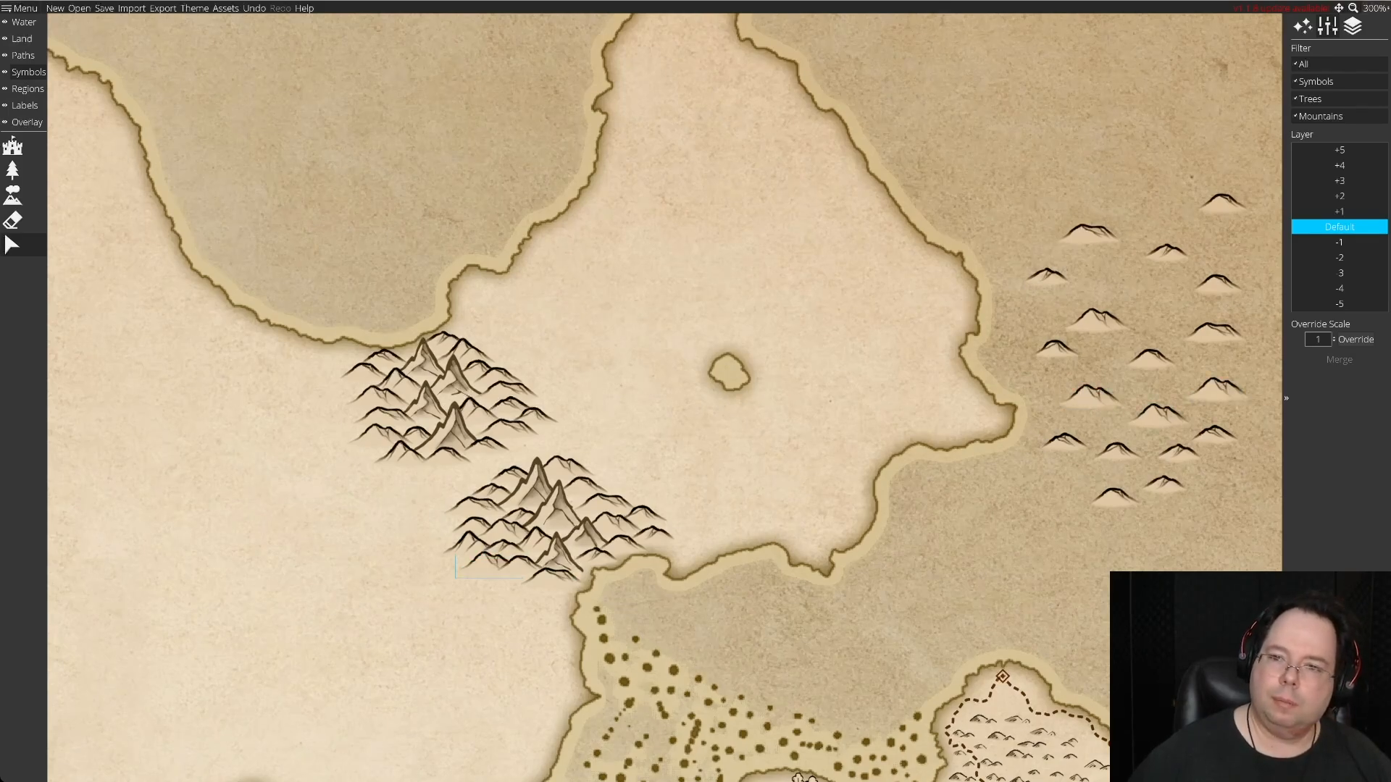
drag(1089, 232, 481, 578)
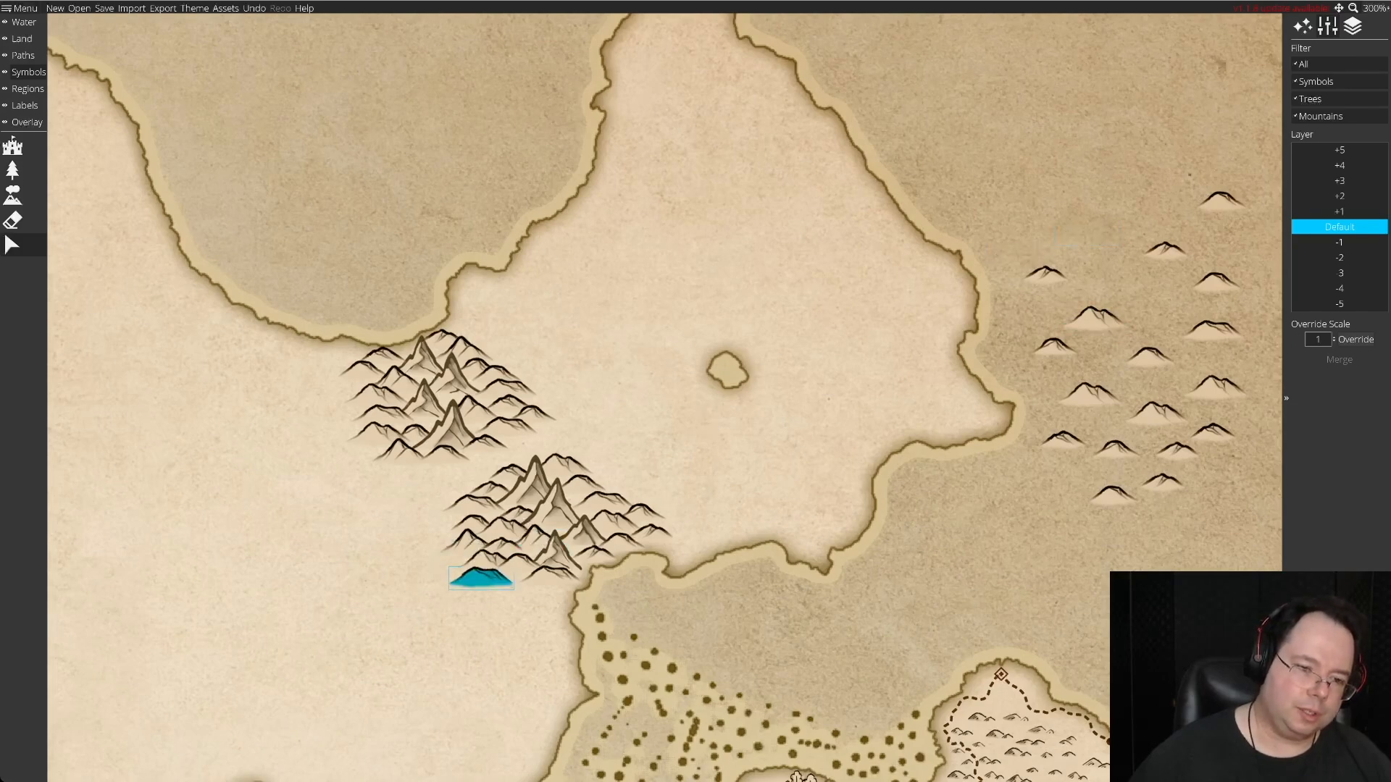
key(Delete)
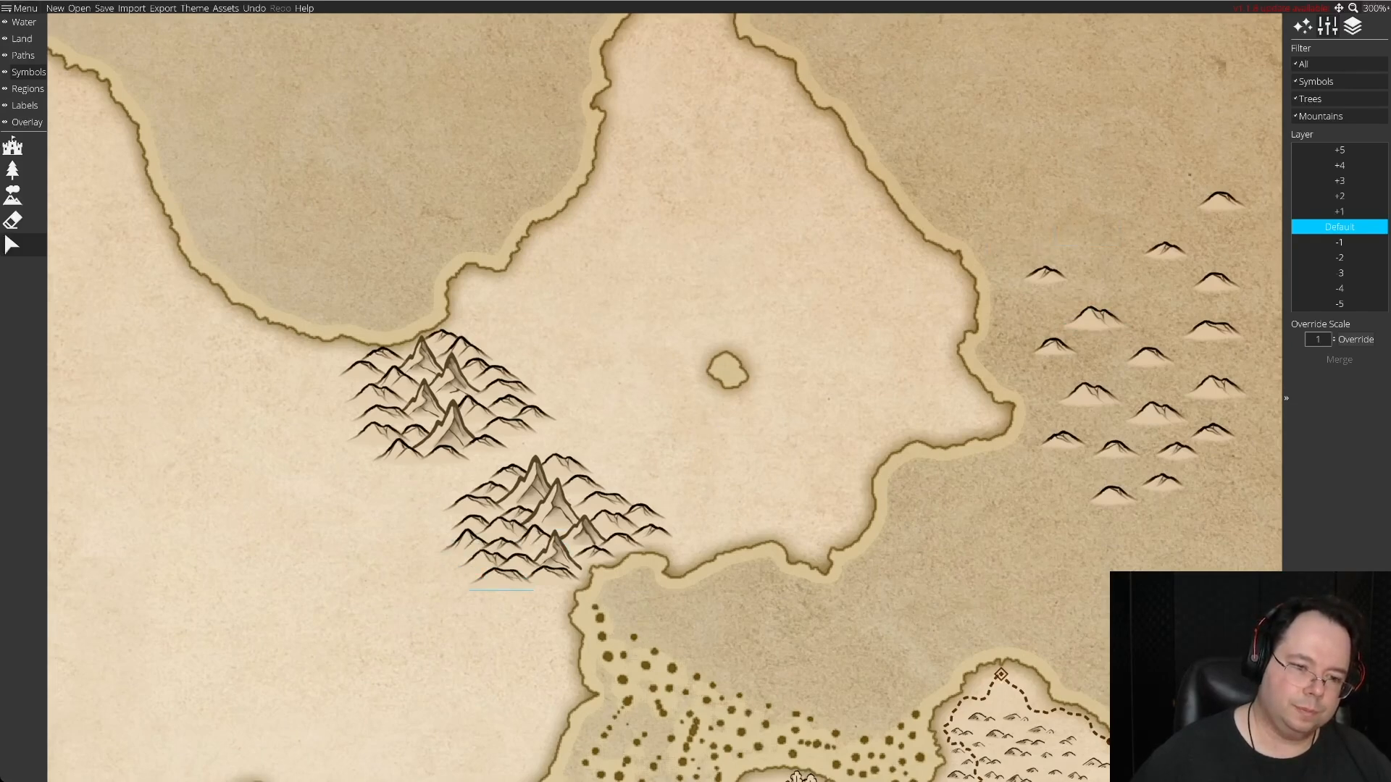
drag(501, 577, 1116, 534)
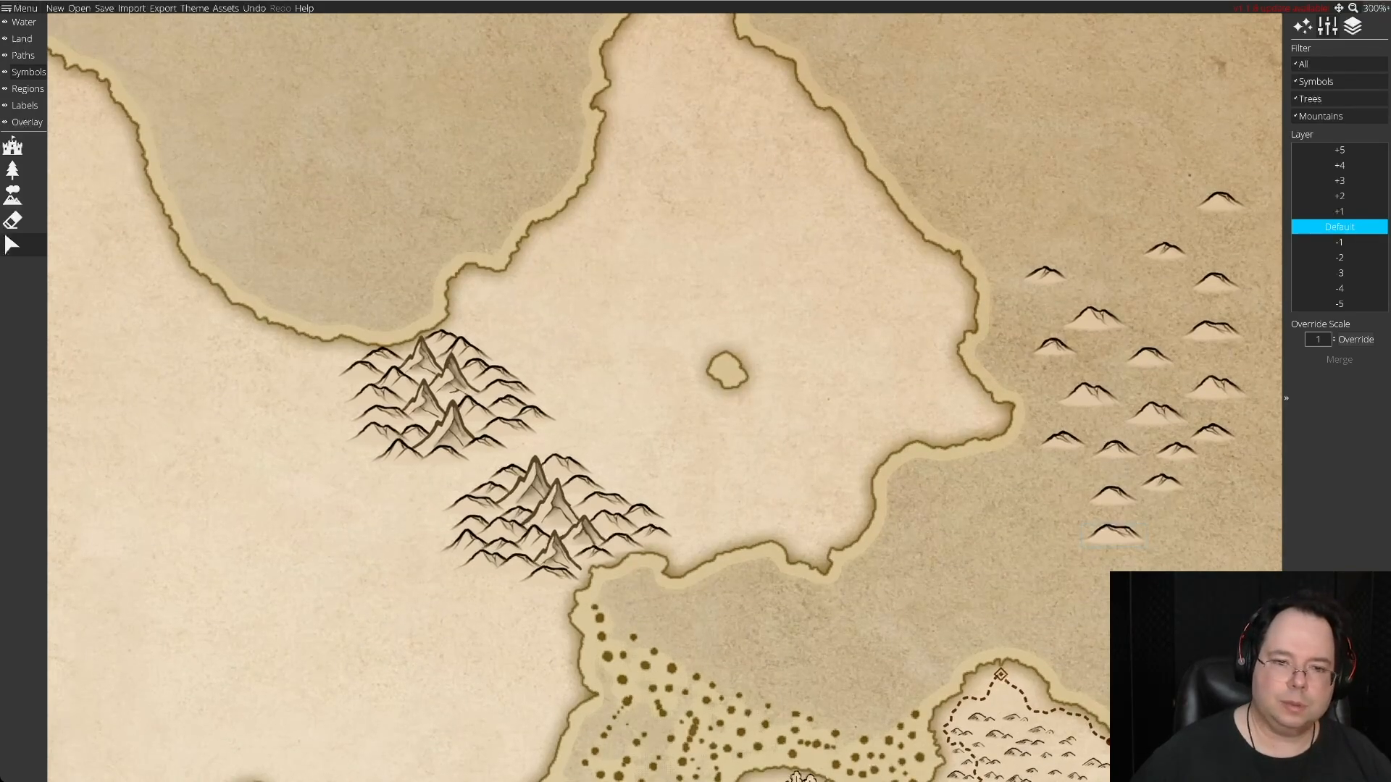
Extend the southern cluster's south foot toward the coast with three spare hills.
mouse_move(1054, 348)
mouse_down()
mouse_move(563, 662)
mouse_move(499, 583)
mouse_move(516, 584)
mouse_up()
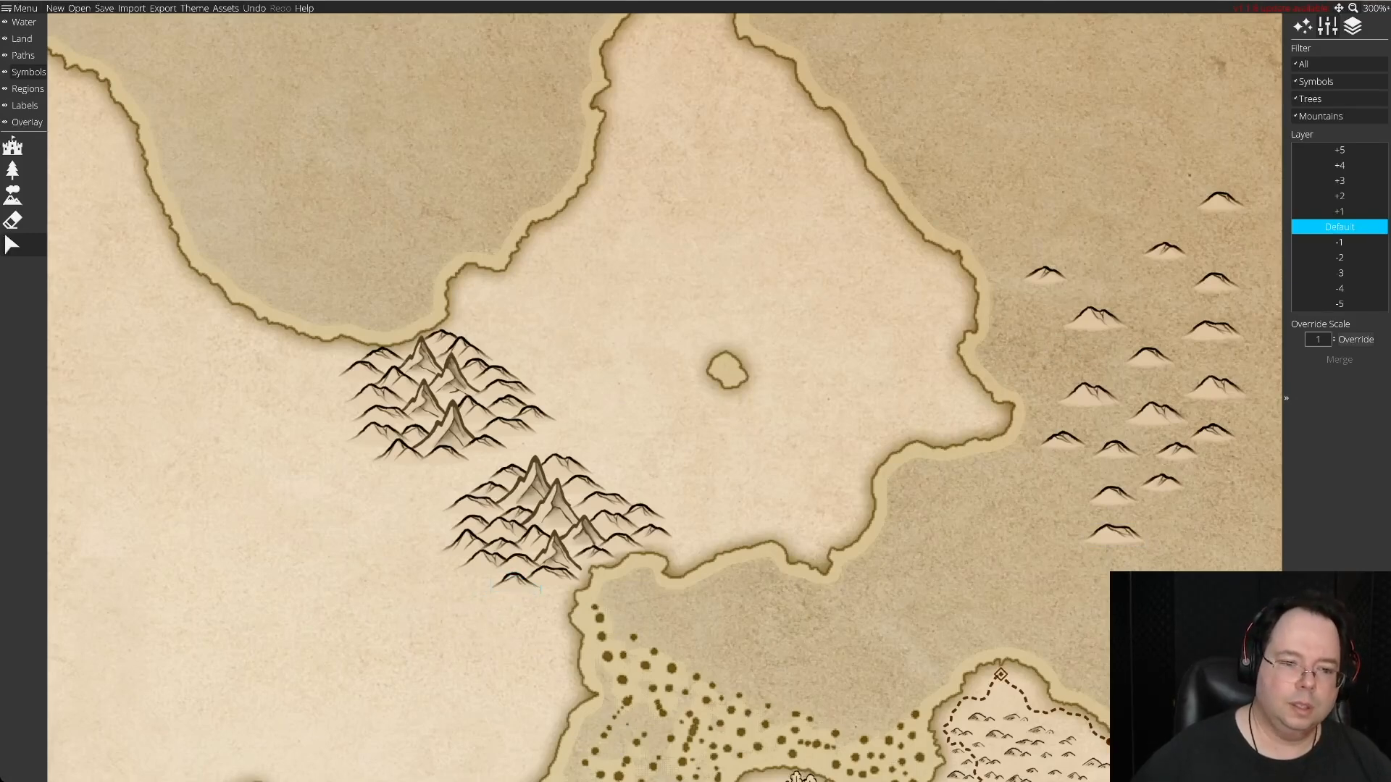
click(1114, 534)
mouse_move(1114, 534)
mouse_down()
mouse_move(1113, 497)
mouse_move(547, 590)
mouse_up()
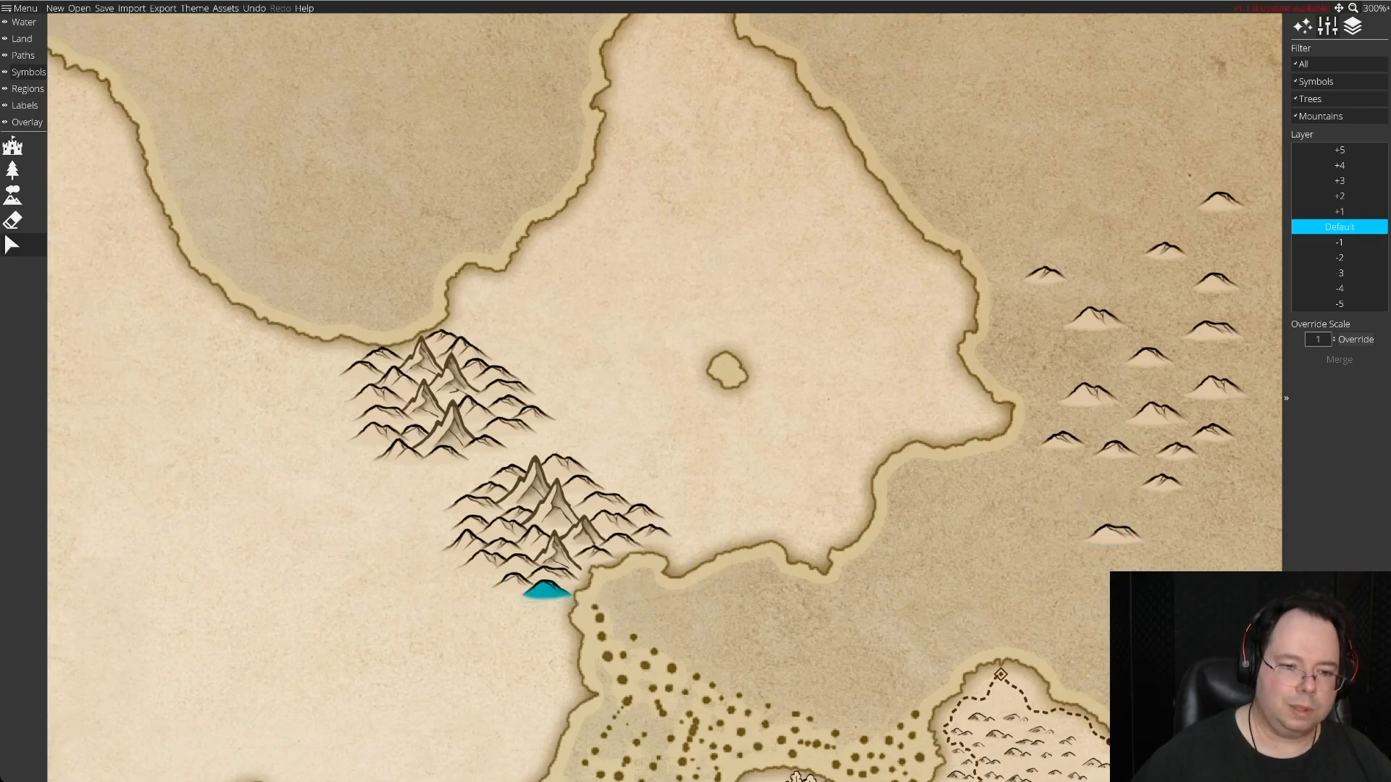
key(Delete)
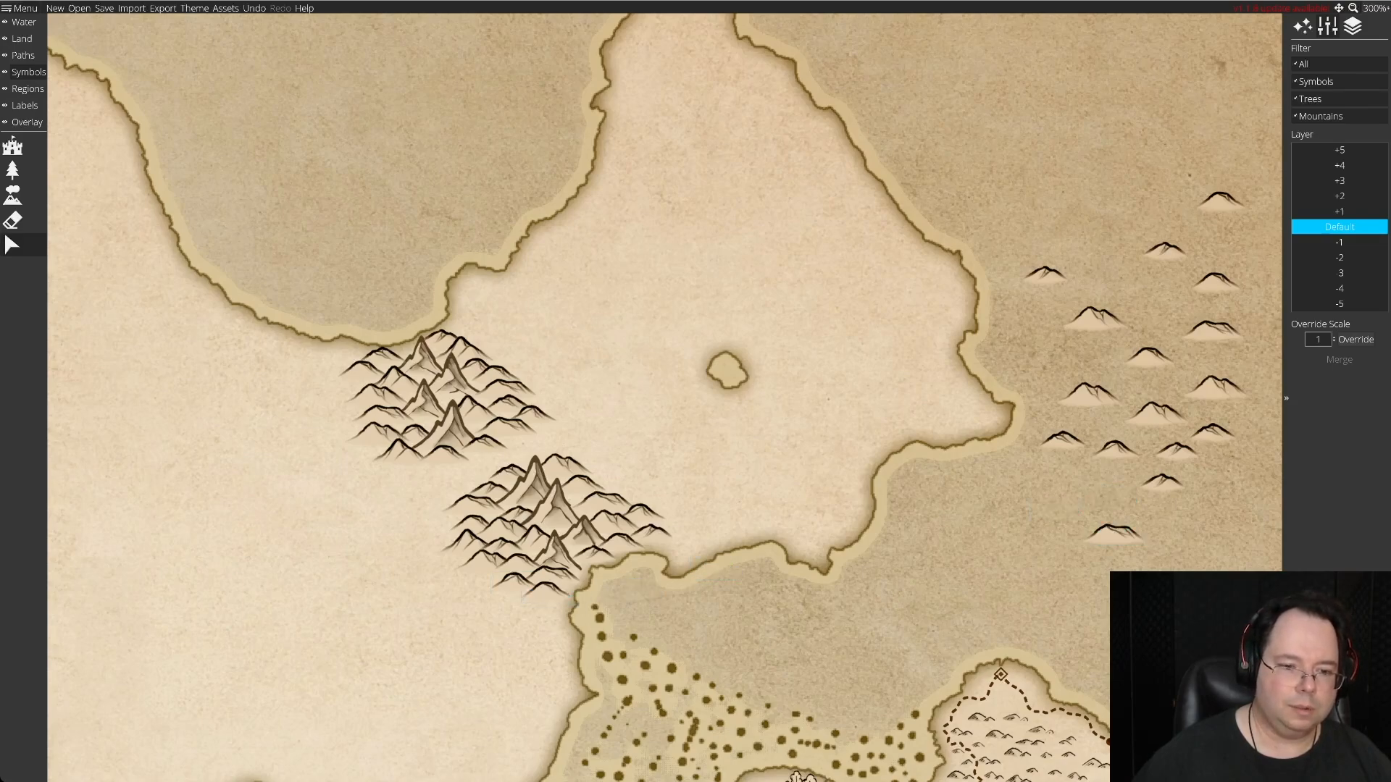
click(1164, 250)
drag(1164, 250, 523, 598)
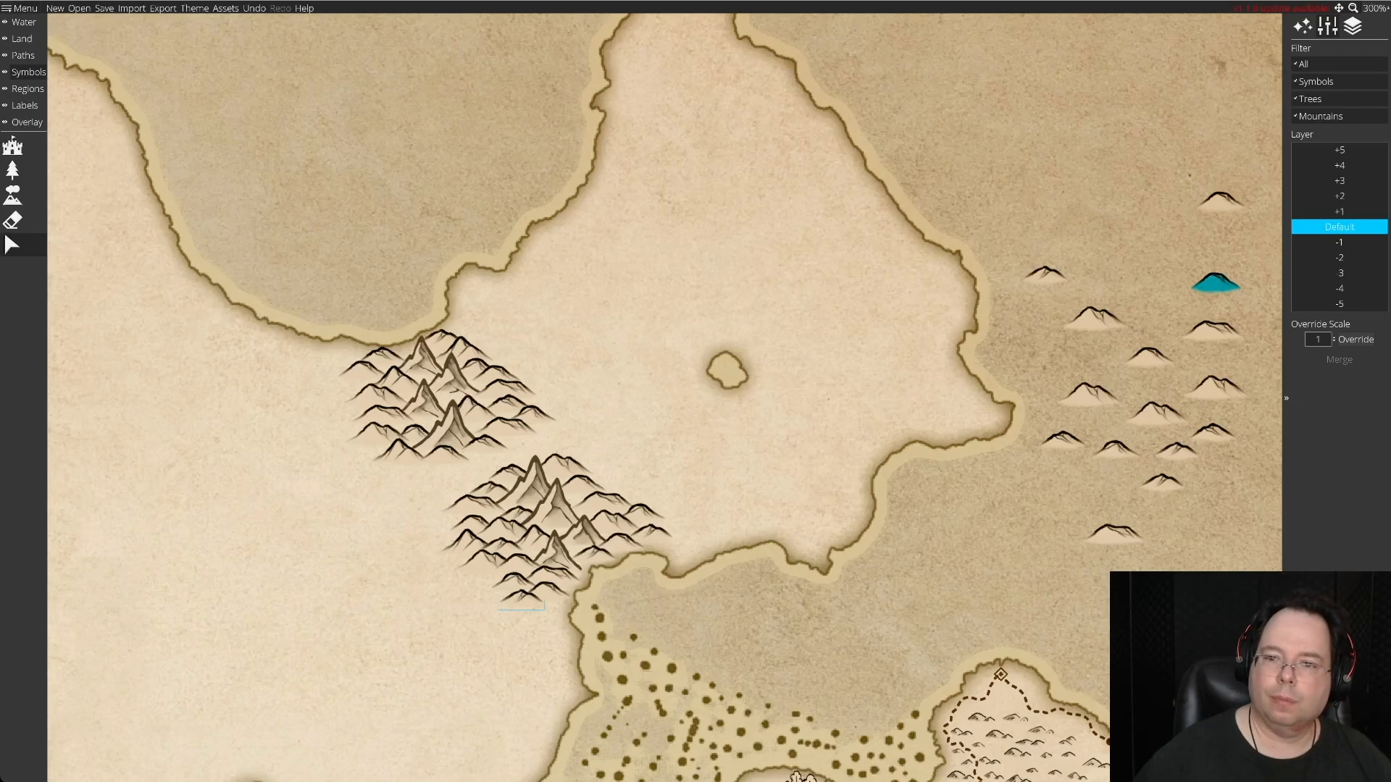
Rearrange four spare hills within the eastern sea and place another at the southern cluster's southern tip beside the coast.
drag(1216, 389, 1043, 520)
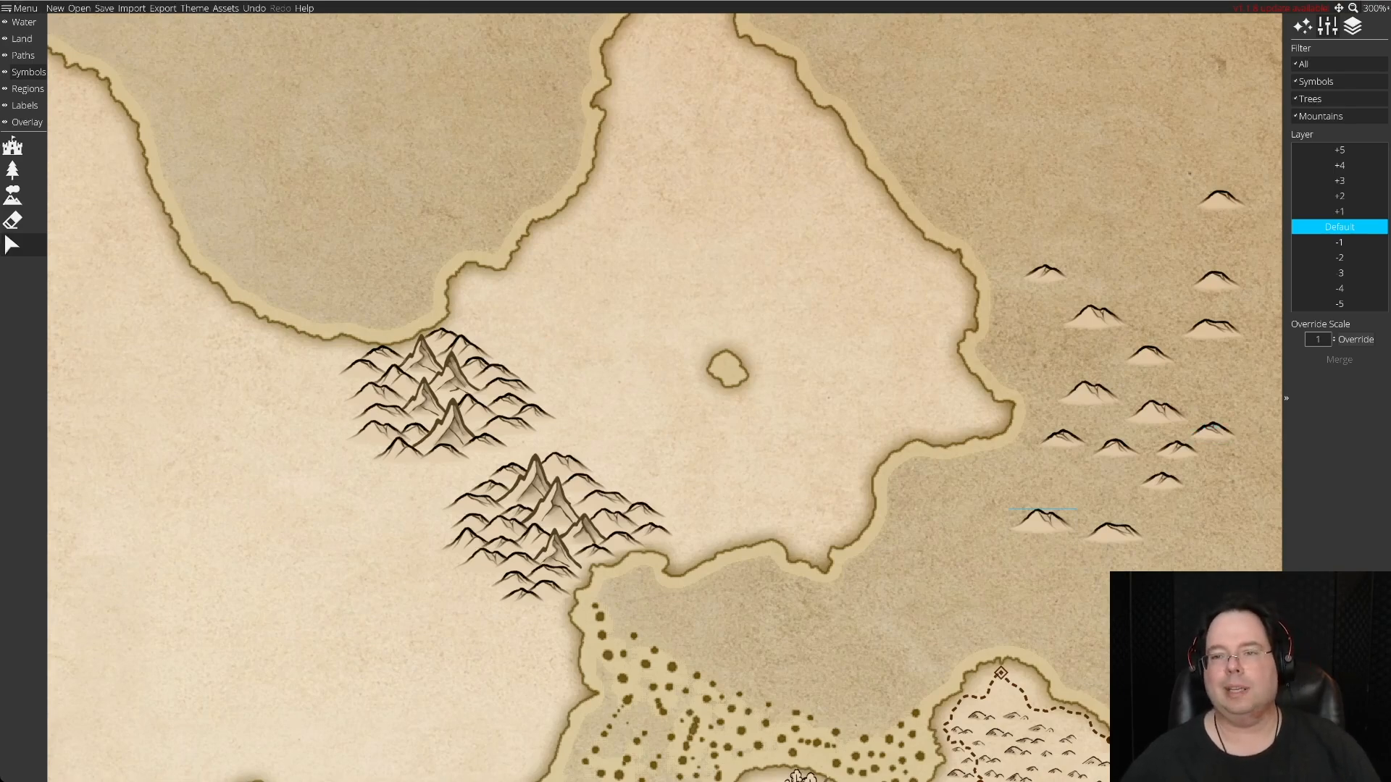
drag(1221, 197, 1135, 277)
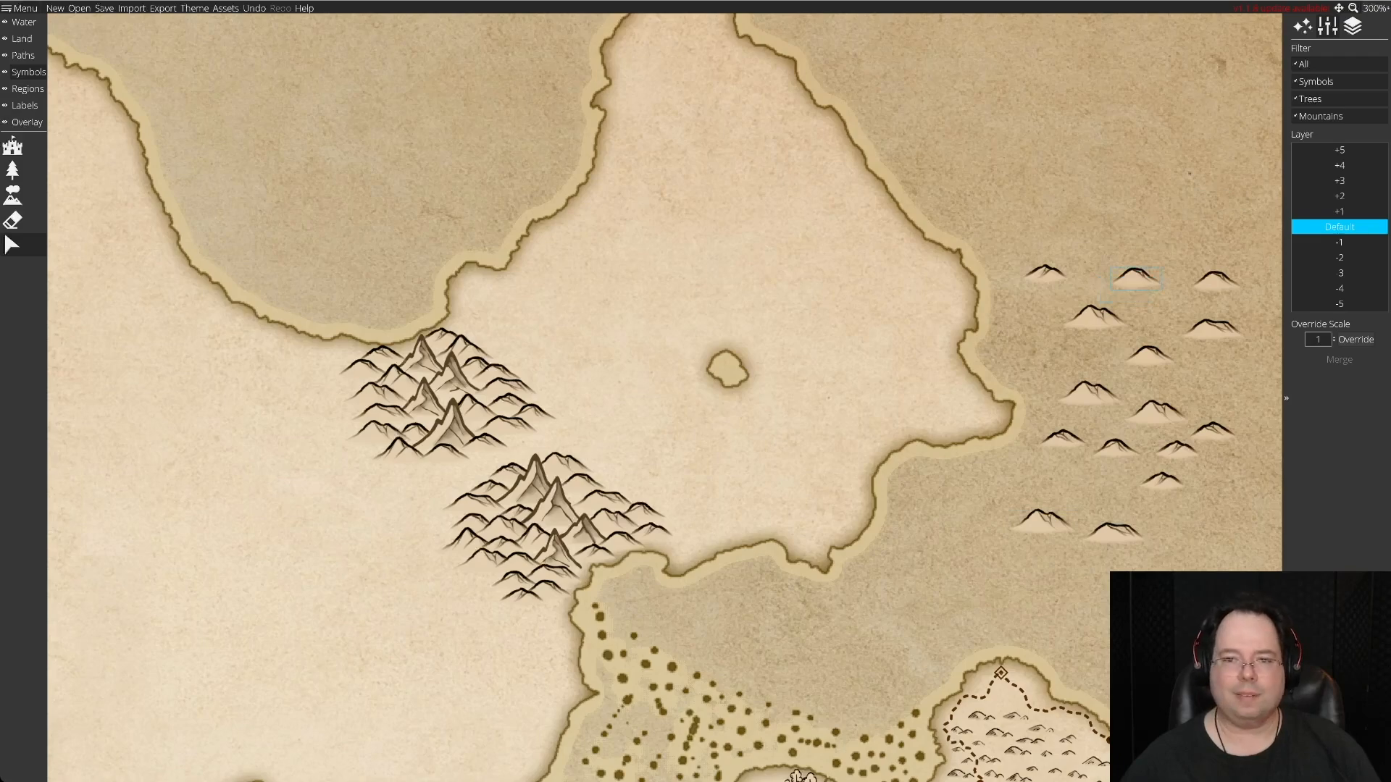
drag(1045, 274, 1106, 322)
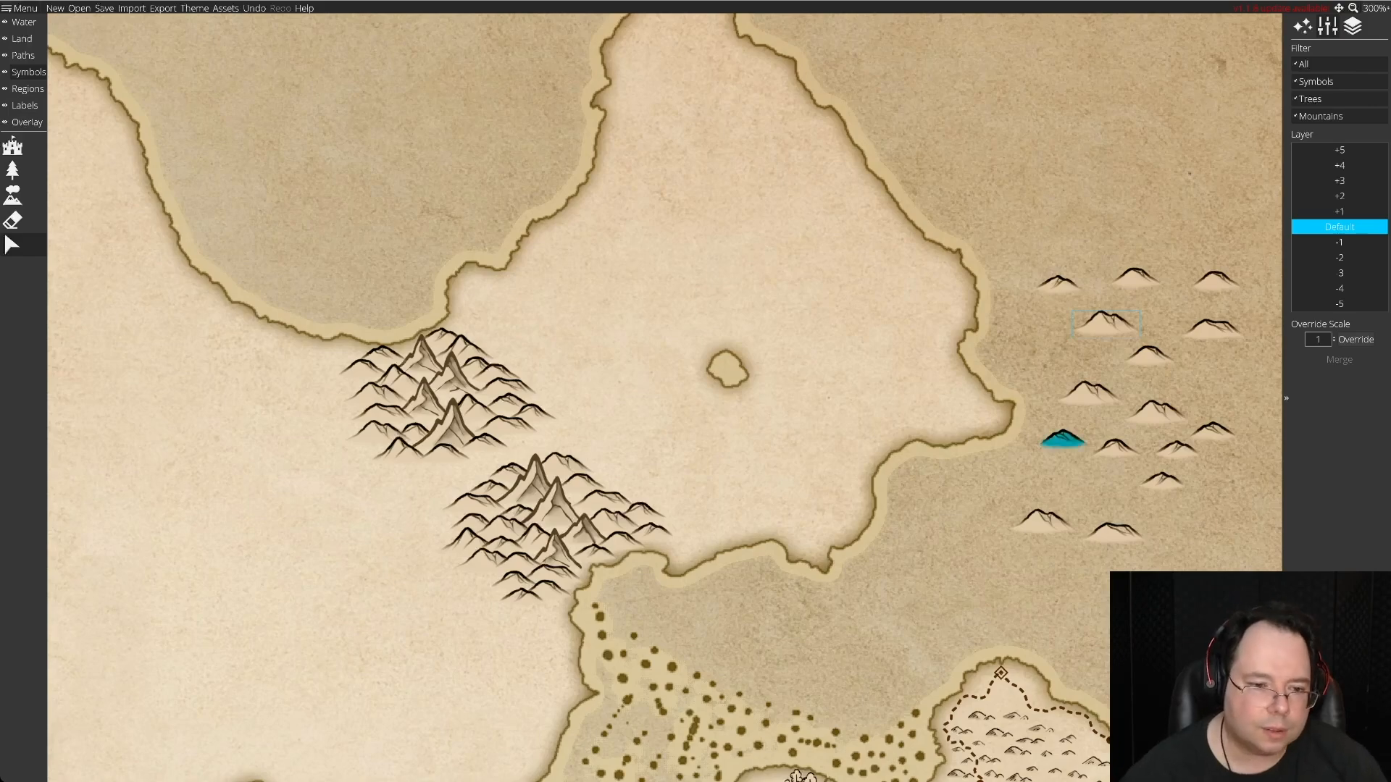
drag(1063, 438, 545, 604)
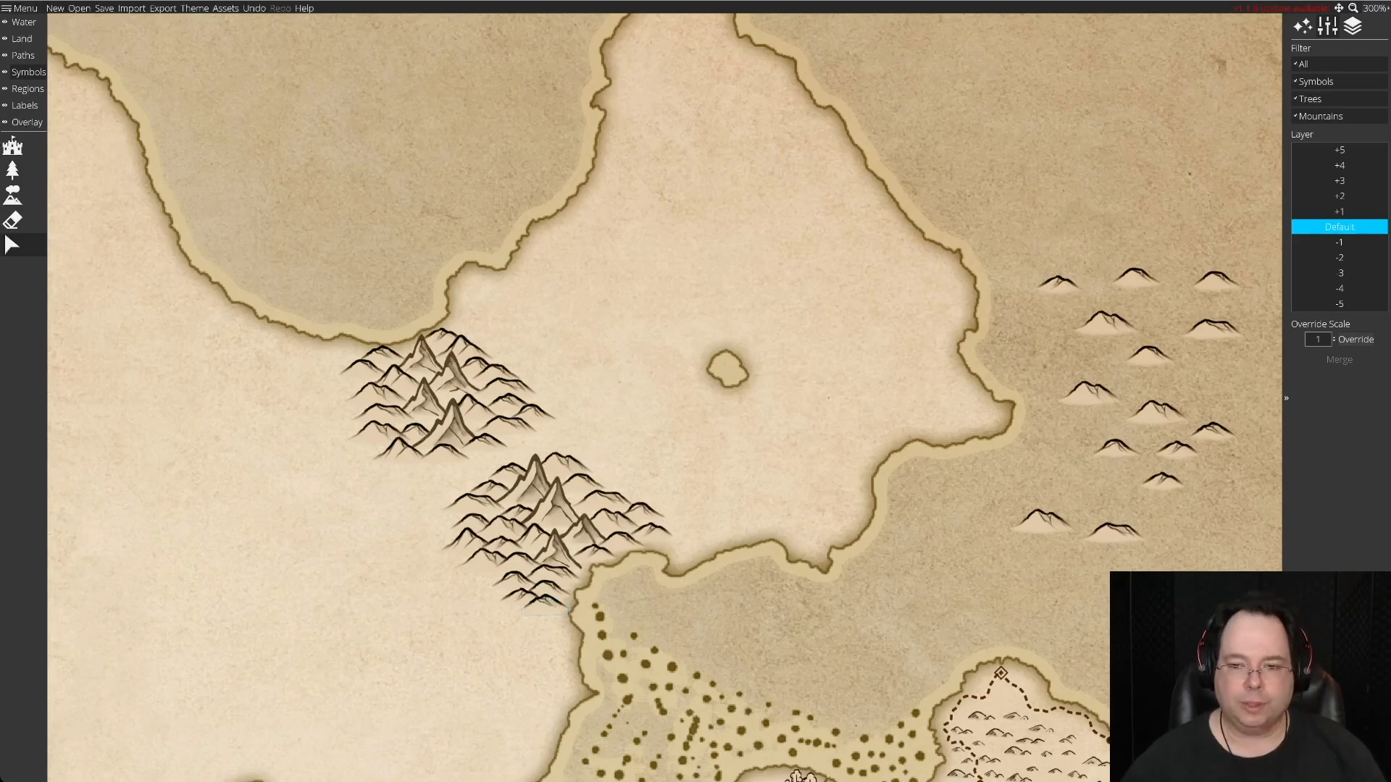
Add two spare hills from the eastern sea to the southern cluster's south foot, near the coast.
mouse_move(1113, 531)
mouse_down()
mouse_move(689, 659)
mouse_move(525, 630)
mouse_move(512, 615)
mouse_up()
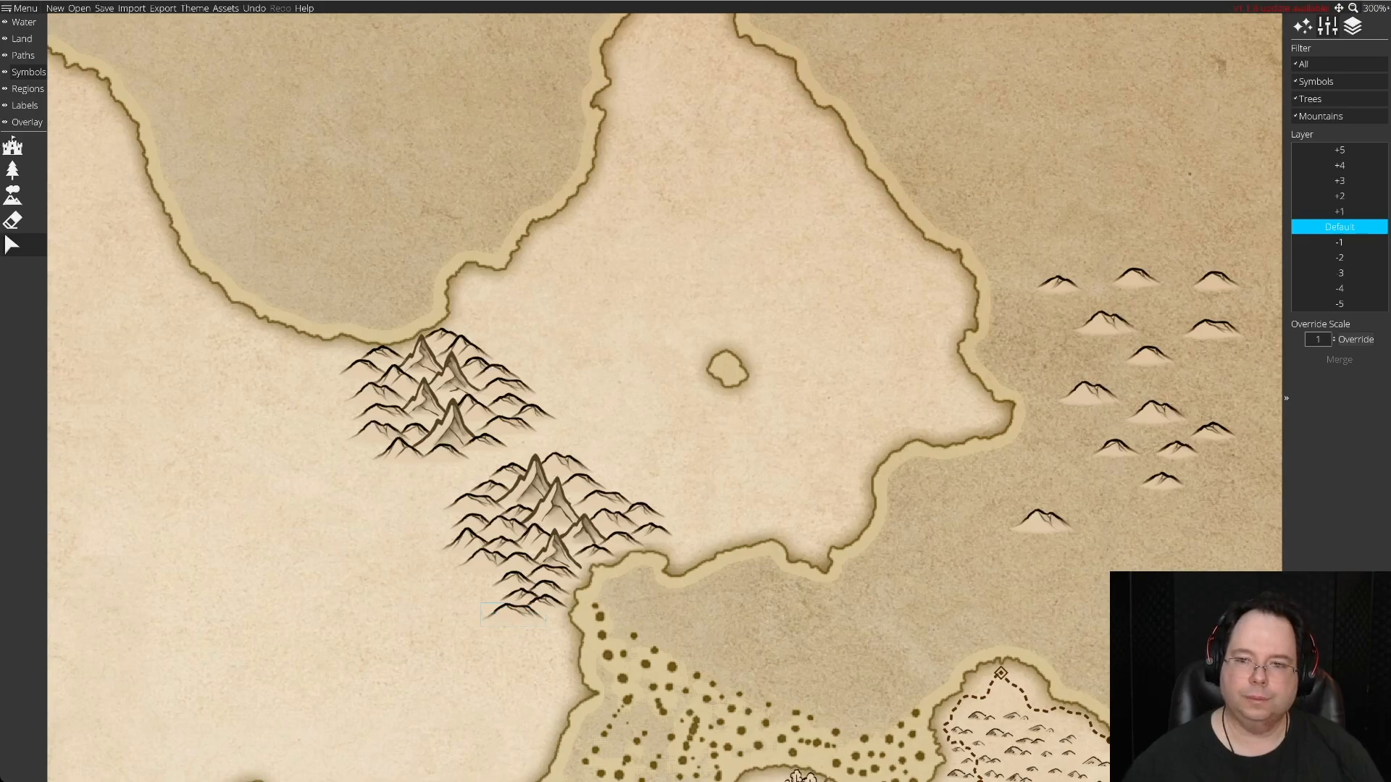
drag(1090, 391, 545, 623)
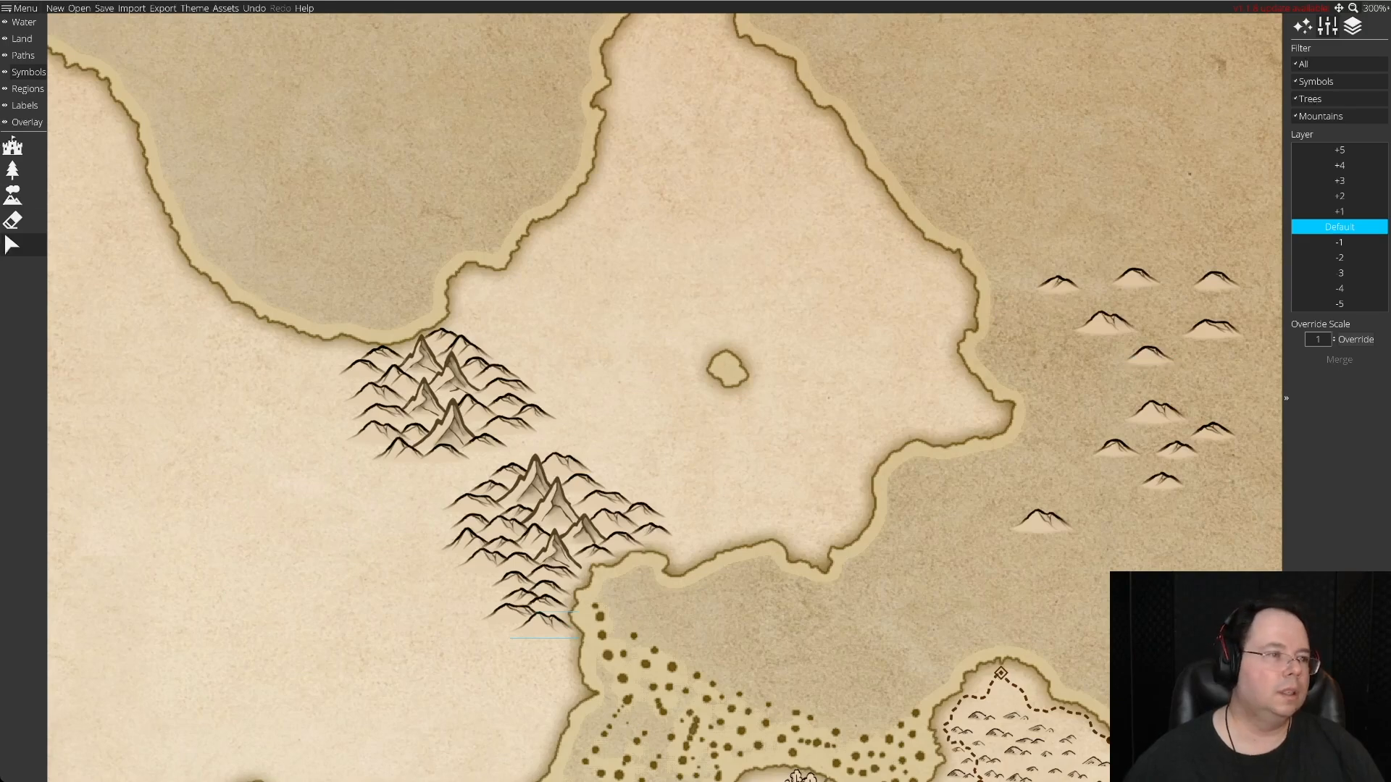
Stamp twelve more spare hills across the eastern sea, among and north of the existing ones.
click(12, 195)
click(1063, 194)
click(1198, 193)
click(1142, 150)
click(1197, 116)
click(1082, 100)
click(1147, 216)
click(1200, 239)
click(1171, 296)
click(1070, 368)
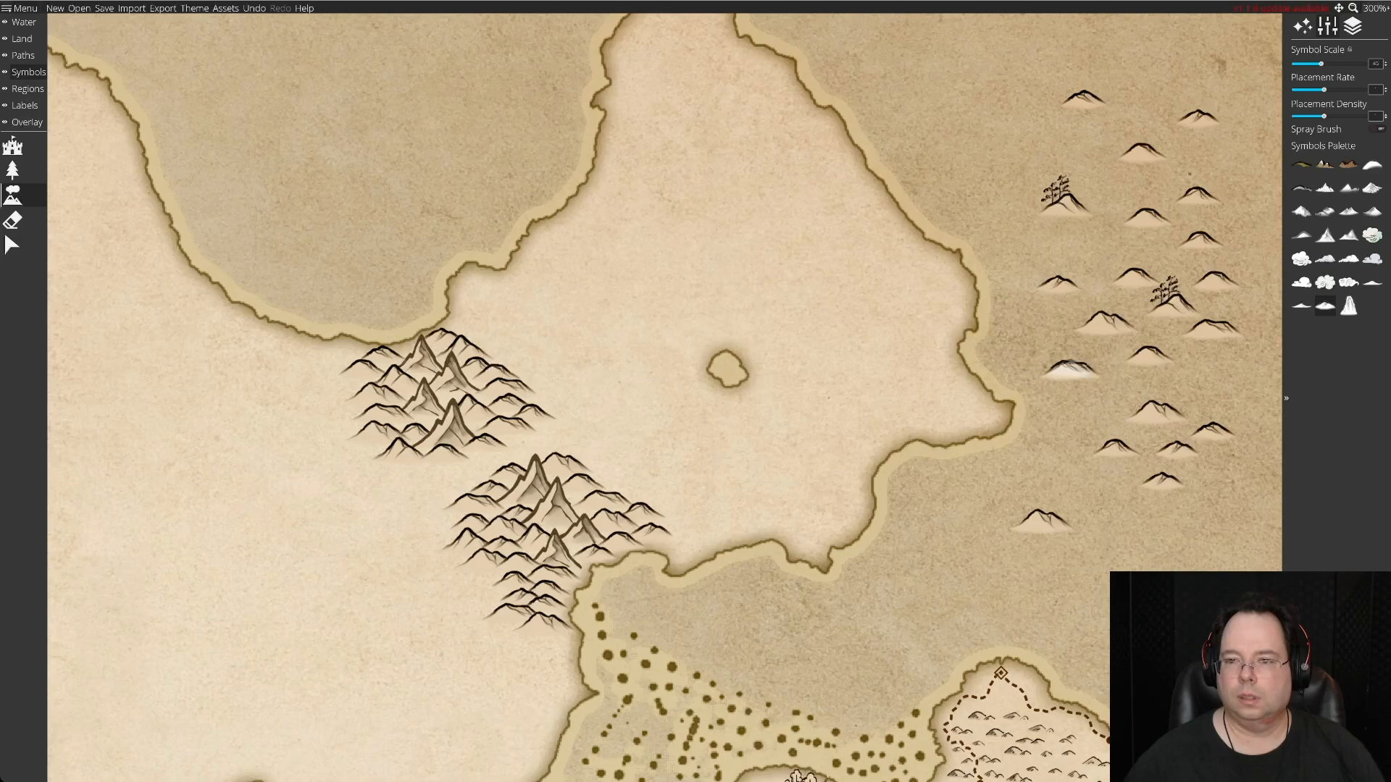
click(1210, 376)
click(1079, 411)
click(1103, 498)
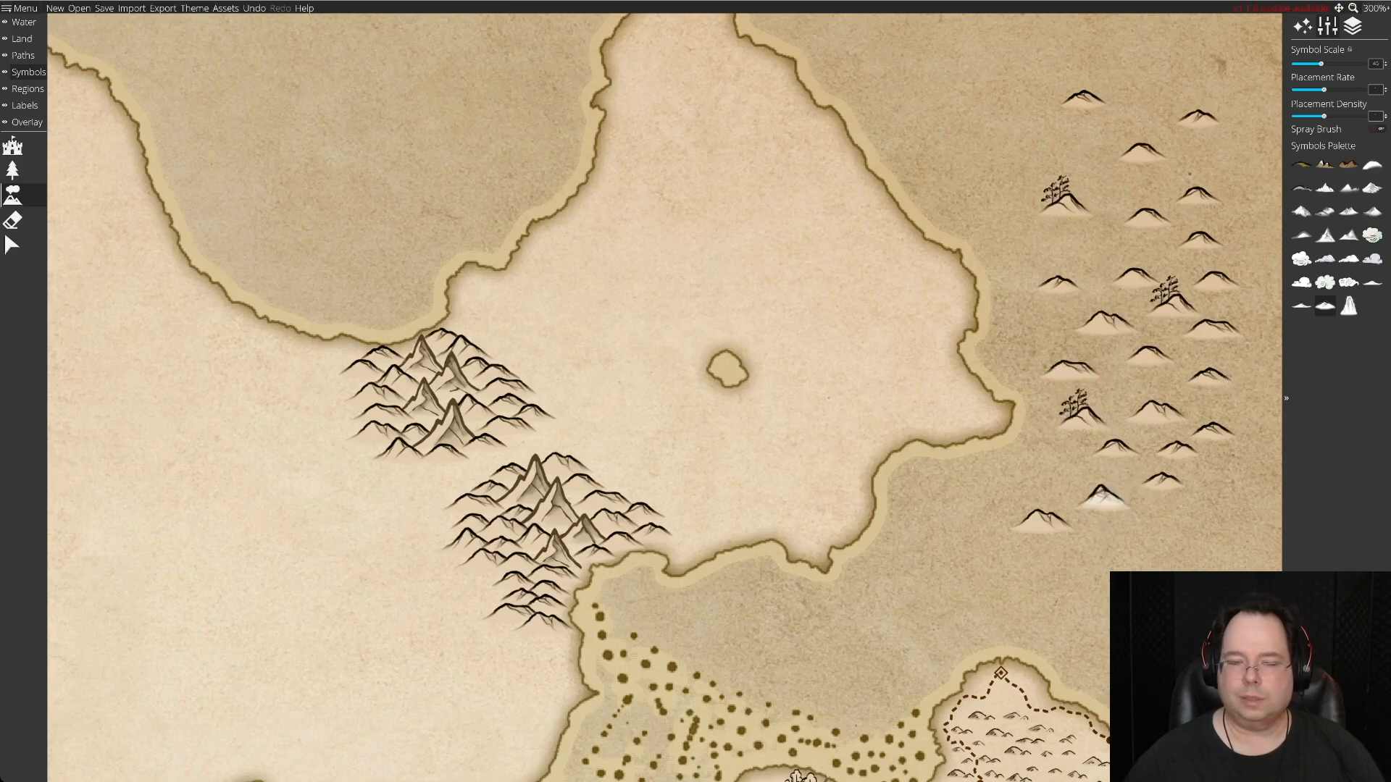
Move two spare hills from the eastern sea to the southern cluster's southwest flank.
click(13, 245)
mouse_move(1103, 498)
mouse_down()
mouse_move(565, 528)
mouse_move(476, 582)
mouse_up()
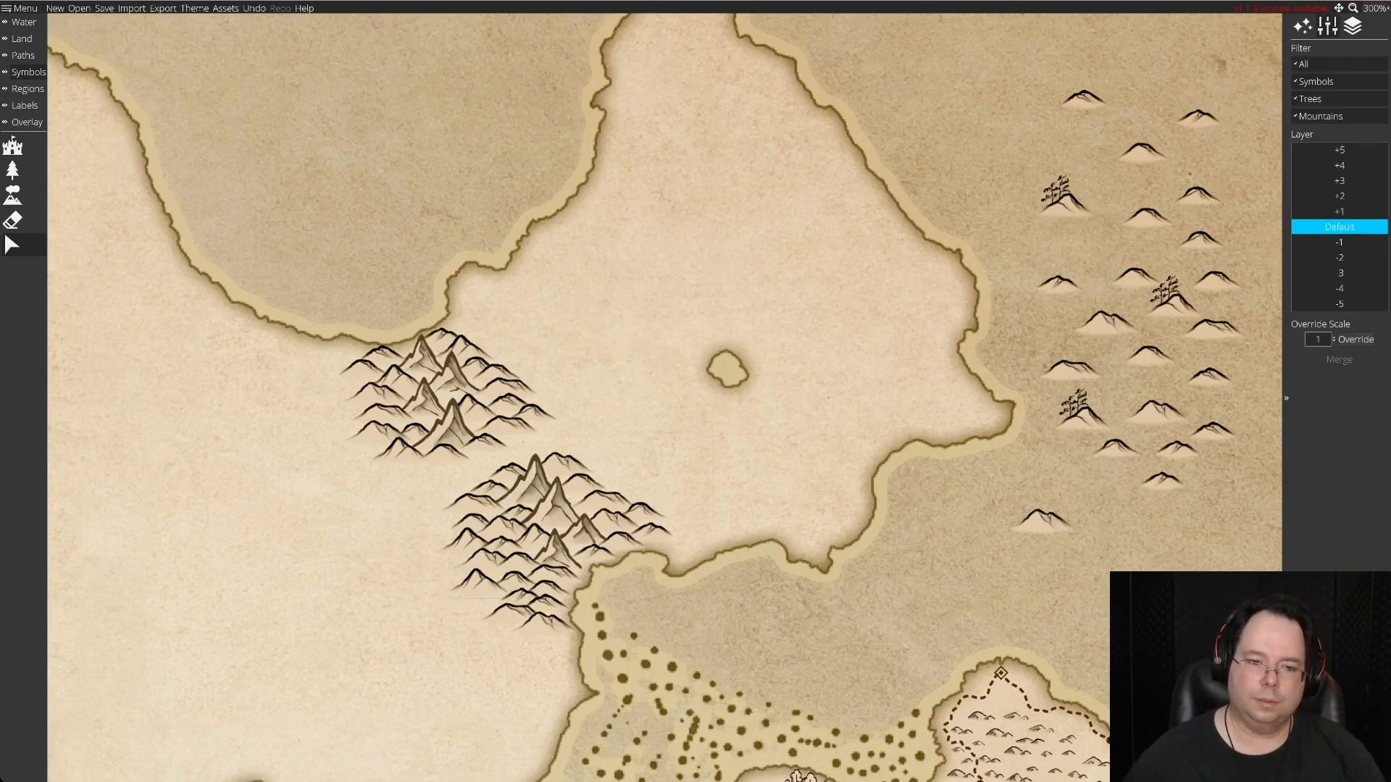
mouse_move(1041, 522)
mouse_down()
mouse_move(474, 633)
mouse_move(467, 601)
mouse_up()
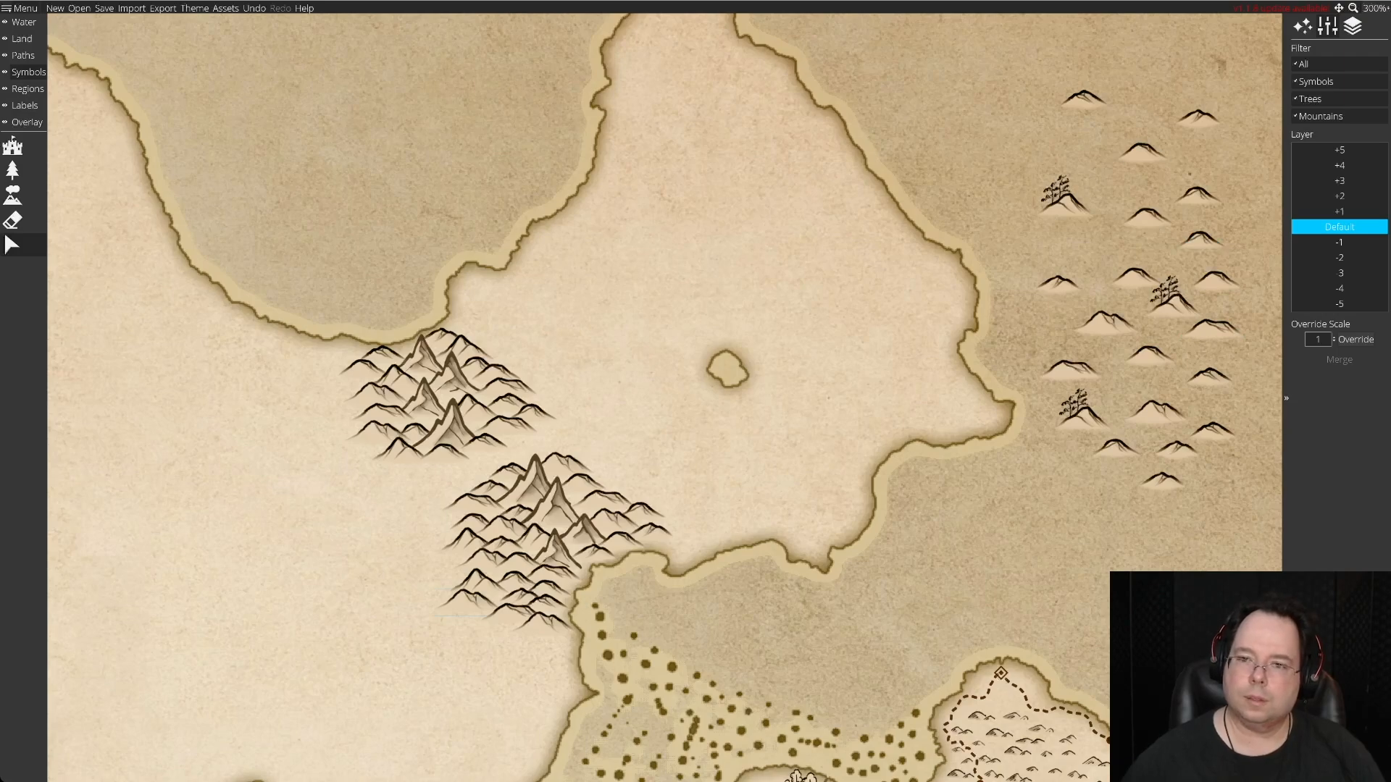
Shift one spare hill southward within the eastern sea and delete the three tree-topped hills there.
mouse_move(1106, 323)
mouse_down()
mouse_move(497, 655)
mouse_move(481, 623)
mouse_move(971, 572)
mouse_move(1041, 515)
mouse_up()
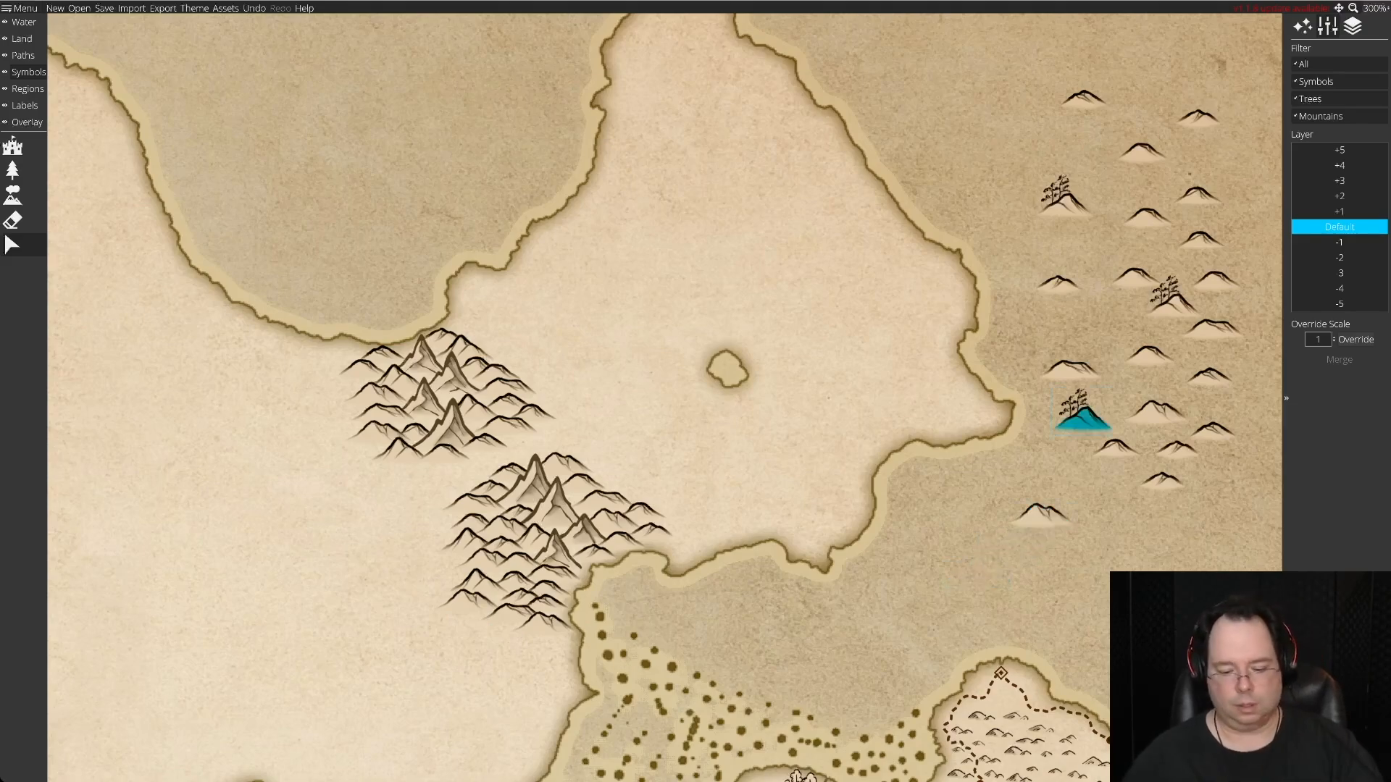
key(Delete)
key(Delete)
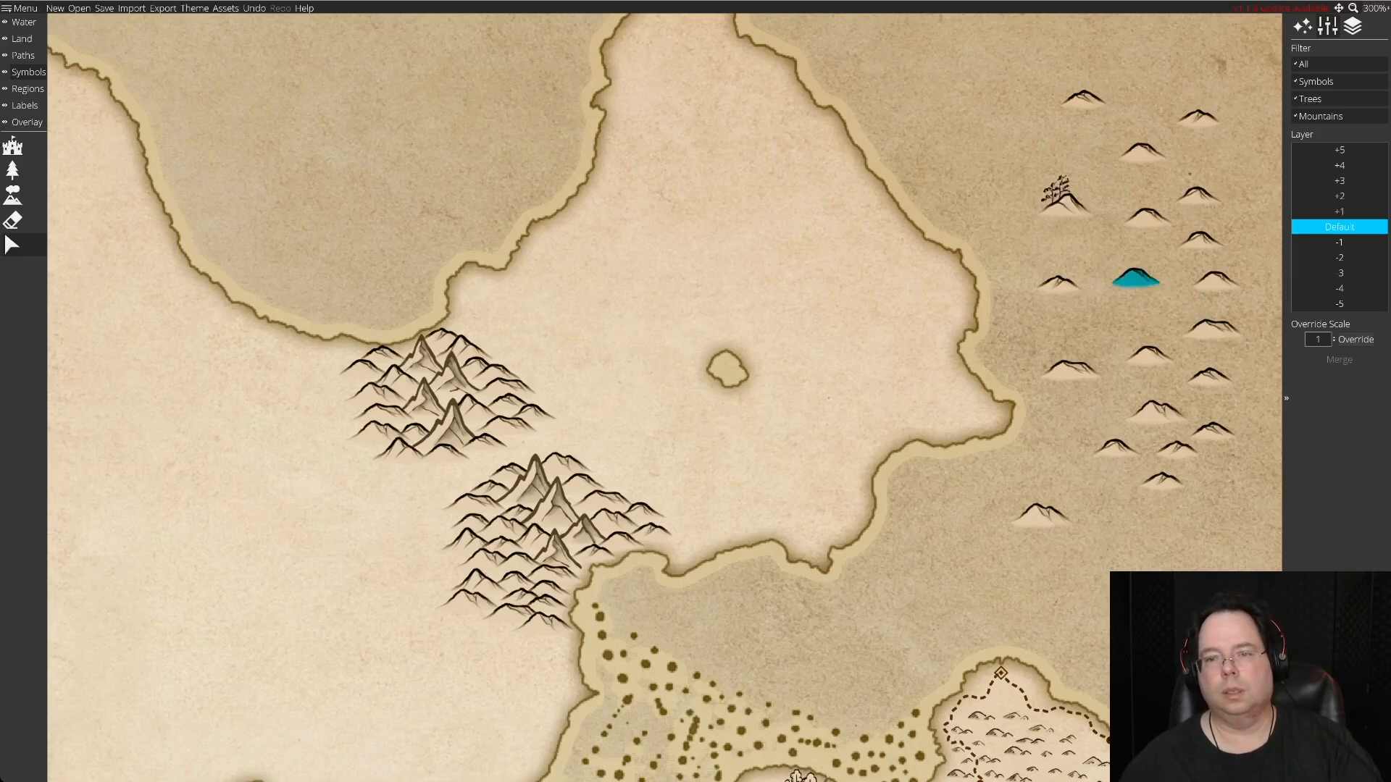
key(Delete)
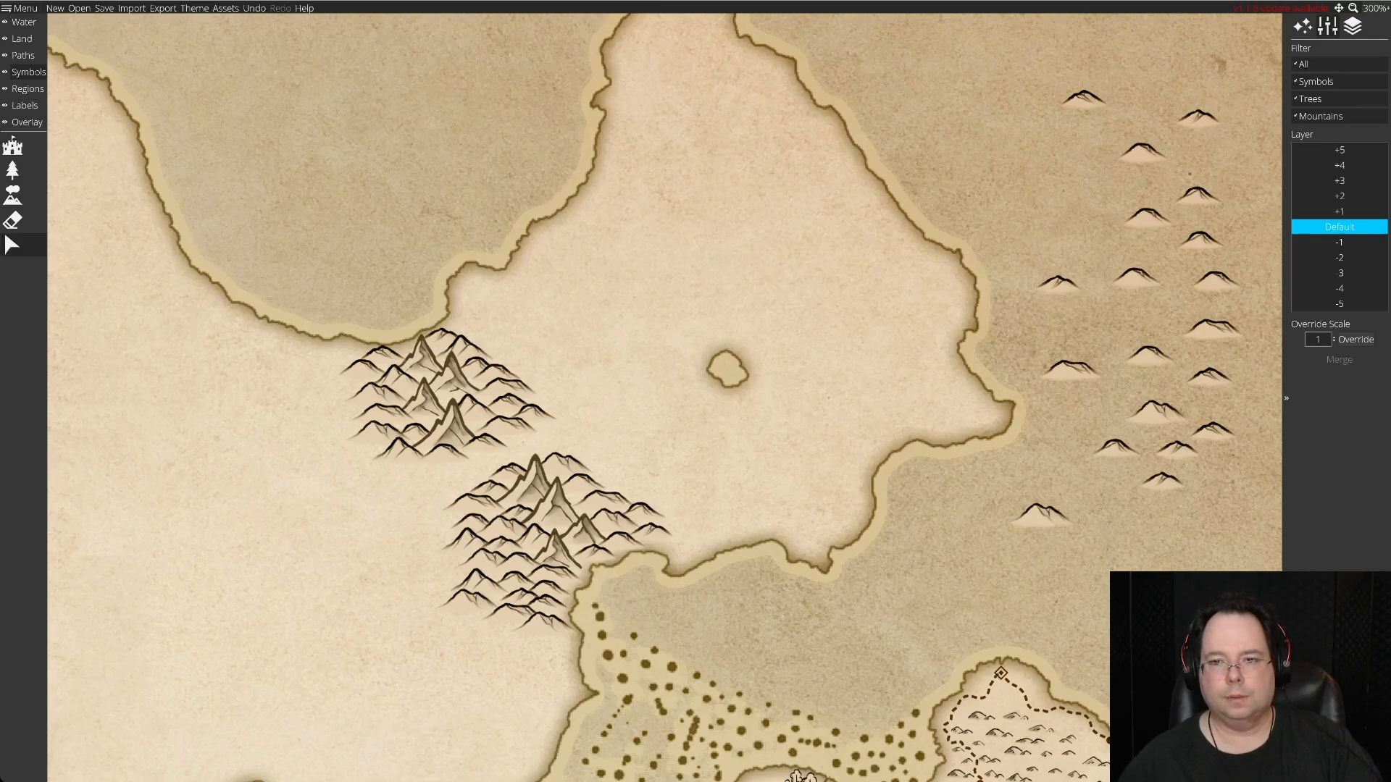
click(1213, 331)
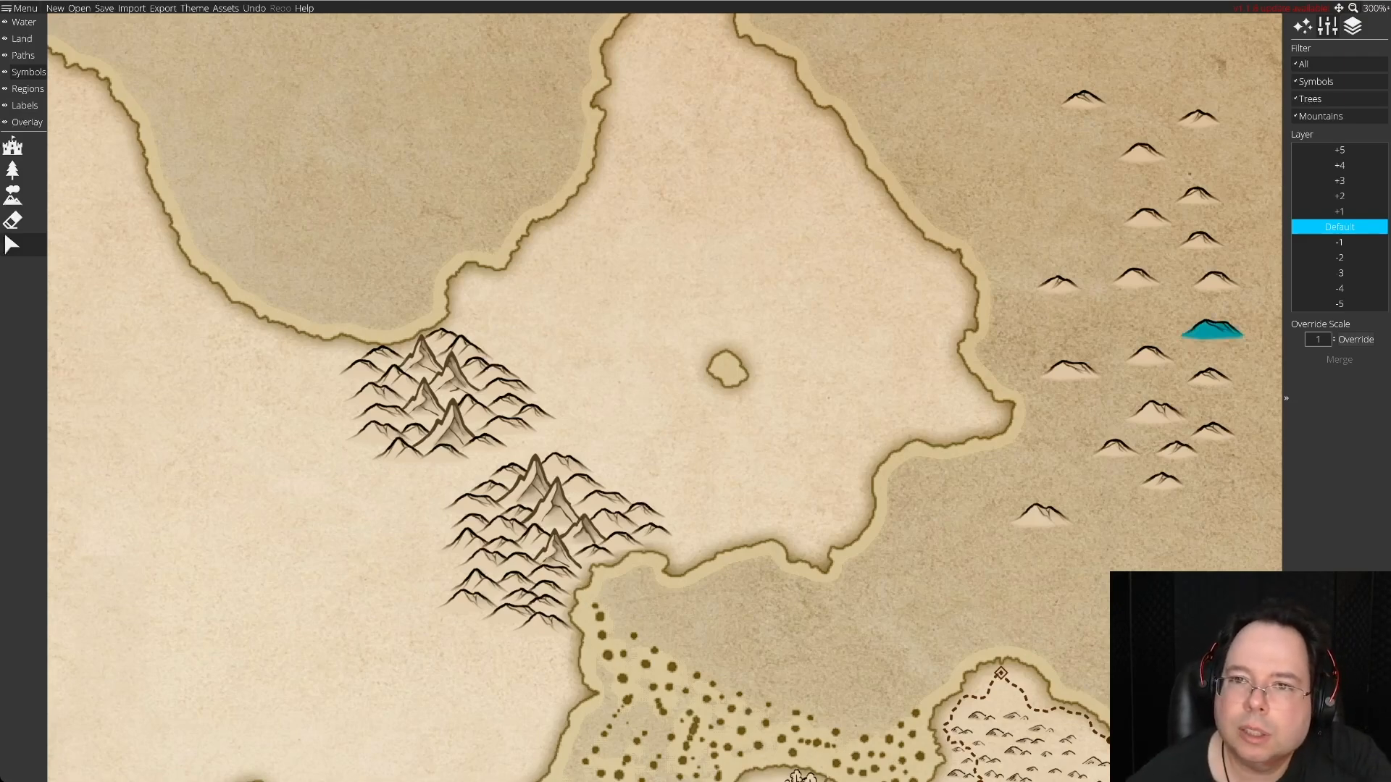
Start a new row at the southern cluster's foot with two spare hills, fitting the first beneath the southwest flank.
drag(1083, 100, 507, 632)
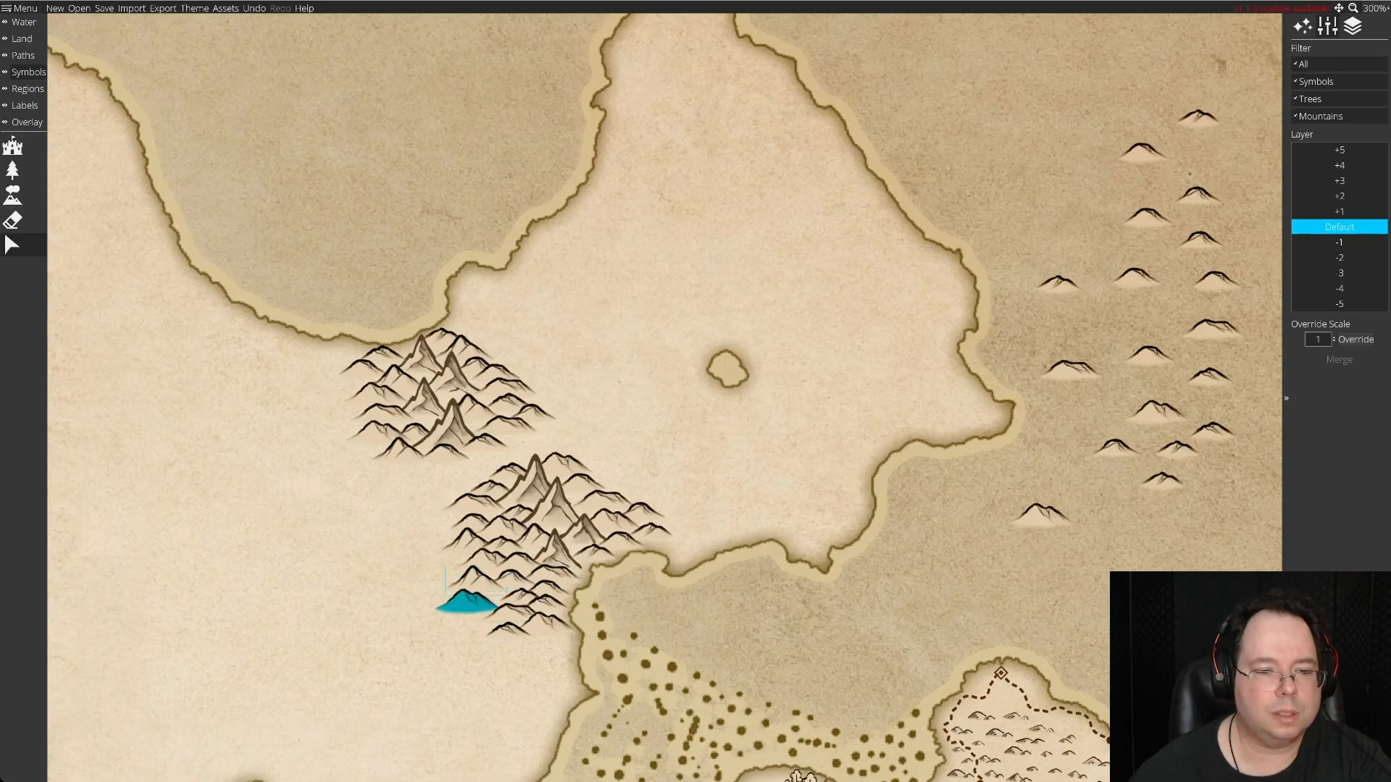
drag(507, 632, 499, 645)
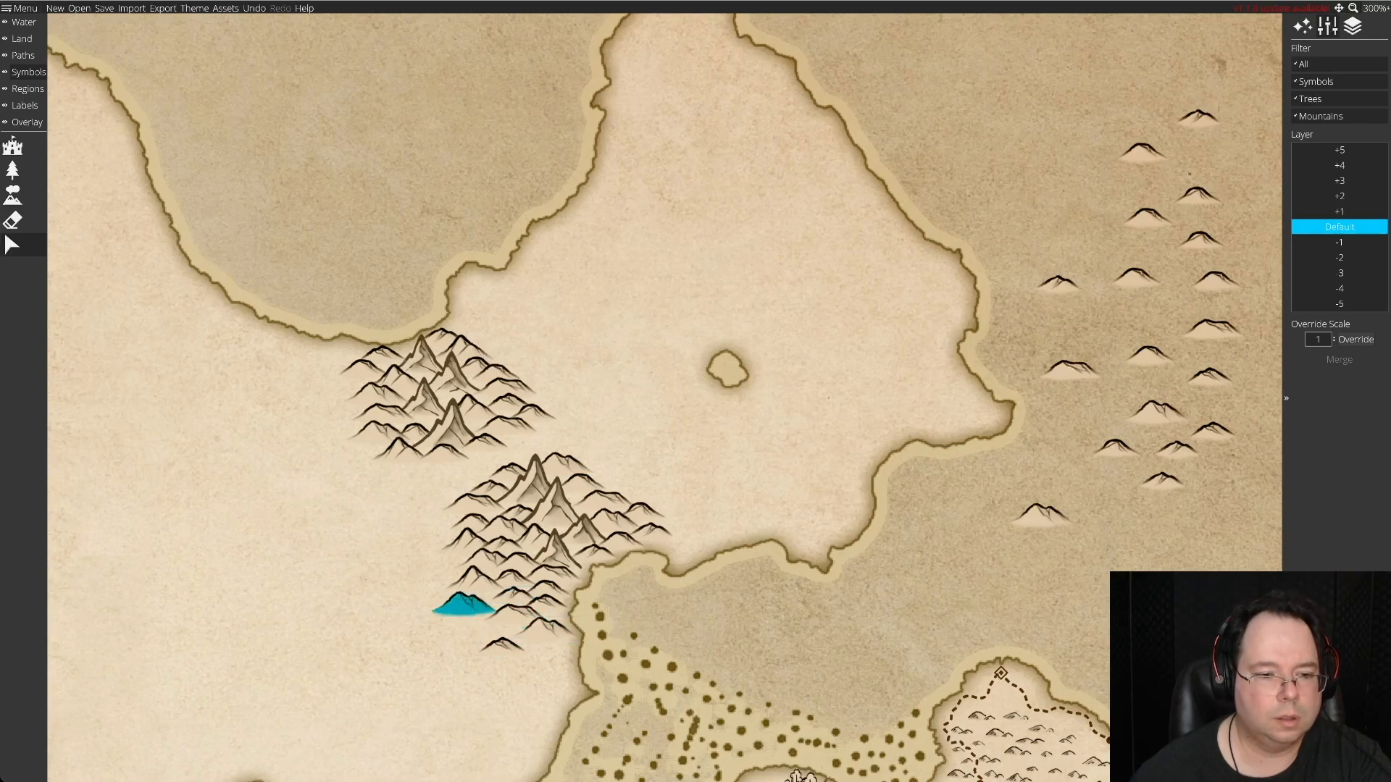
mouse_move(501, 646)
mouse_down()
mouse_move(549, 588)
mouse_move(548, 605)
mouse_up()
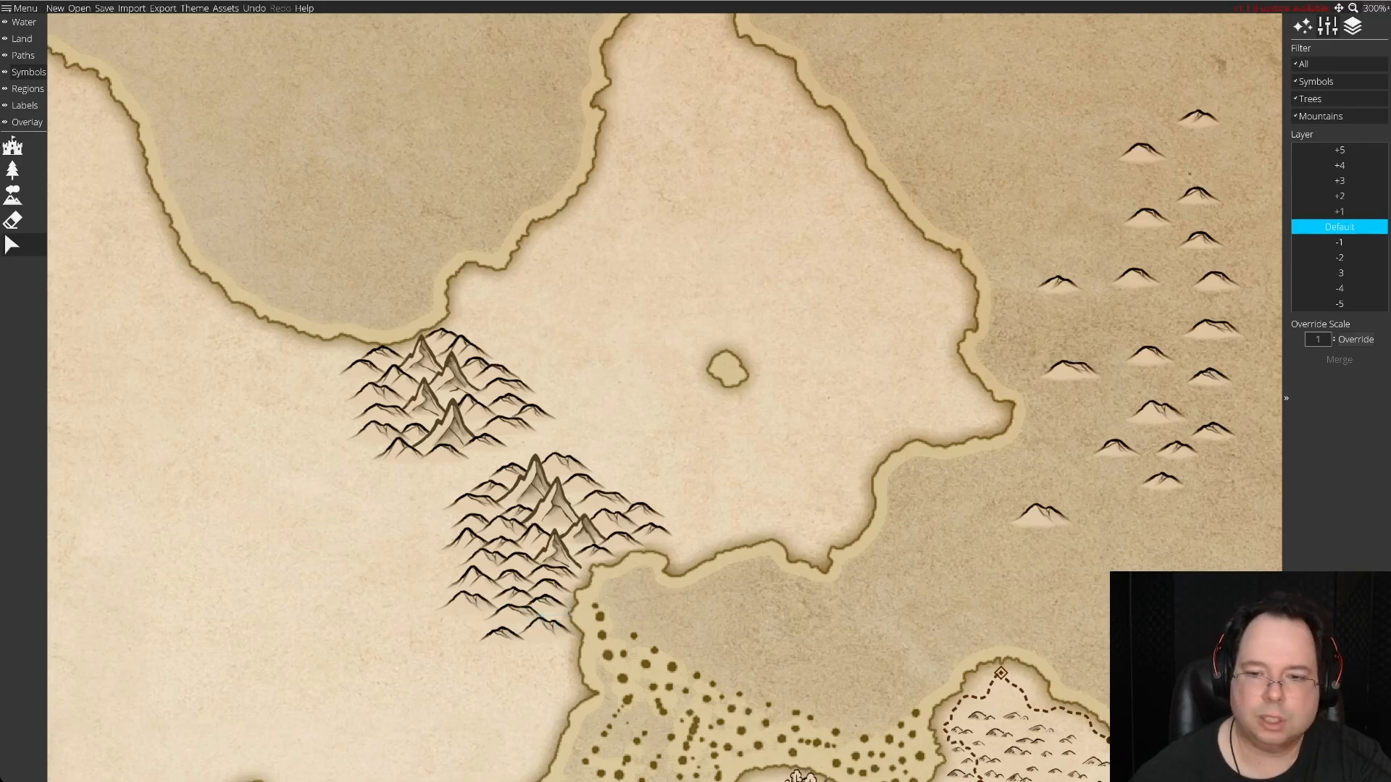
drag(1043, 512, 1058, 486)
drag(1198, 118, 533, 632)
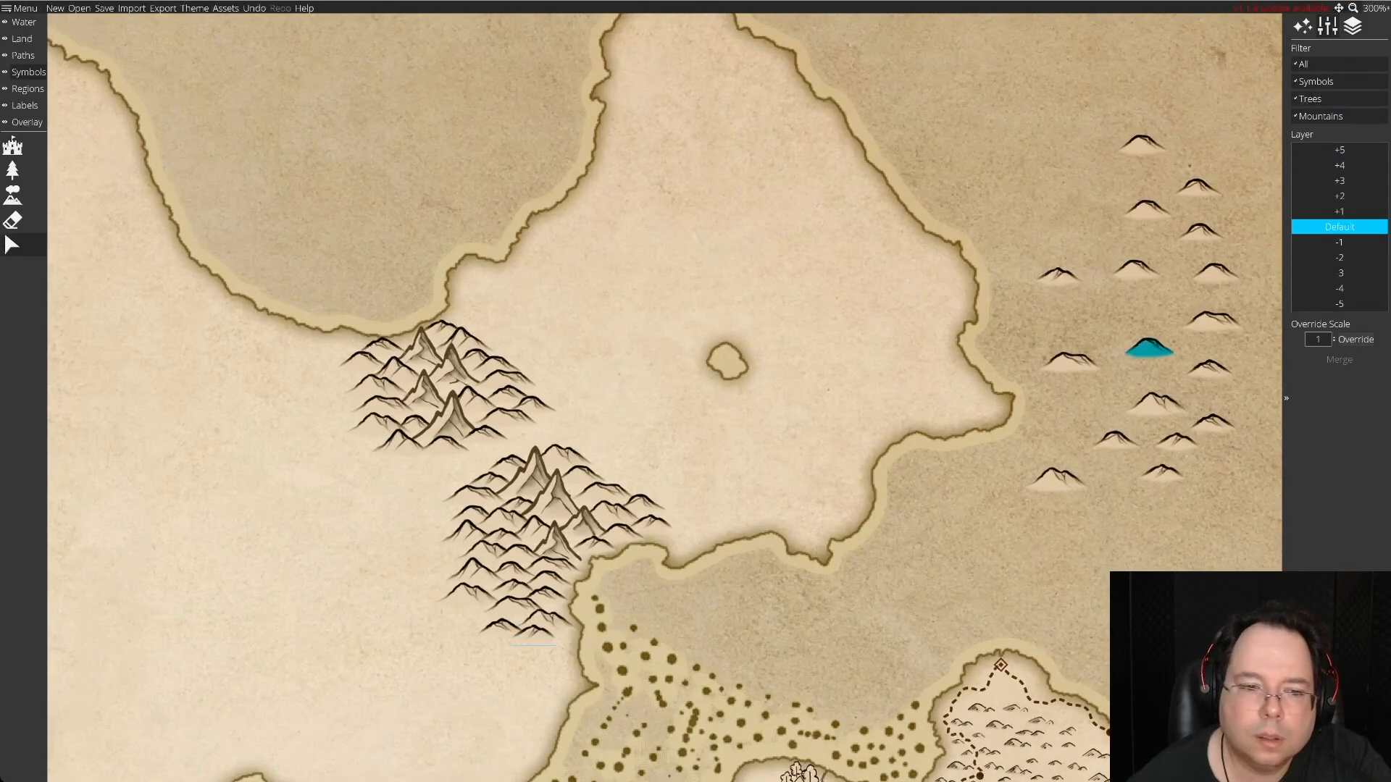
Add three more spare hills below the southern cluster's lowest row, tapering it toward the south.
drag(1148, 348, 512, 645)
drag(1211, 321, 538, 635)
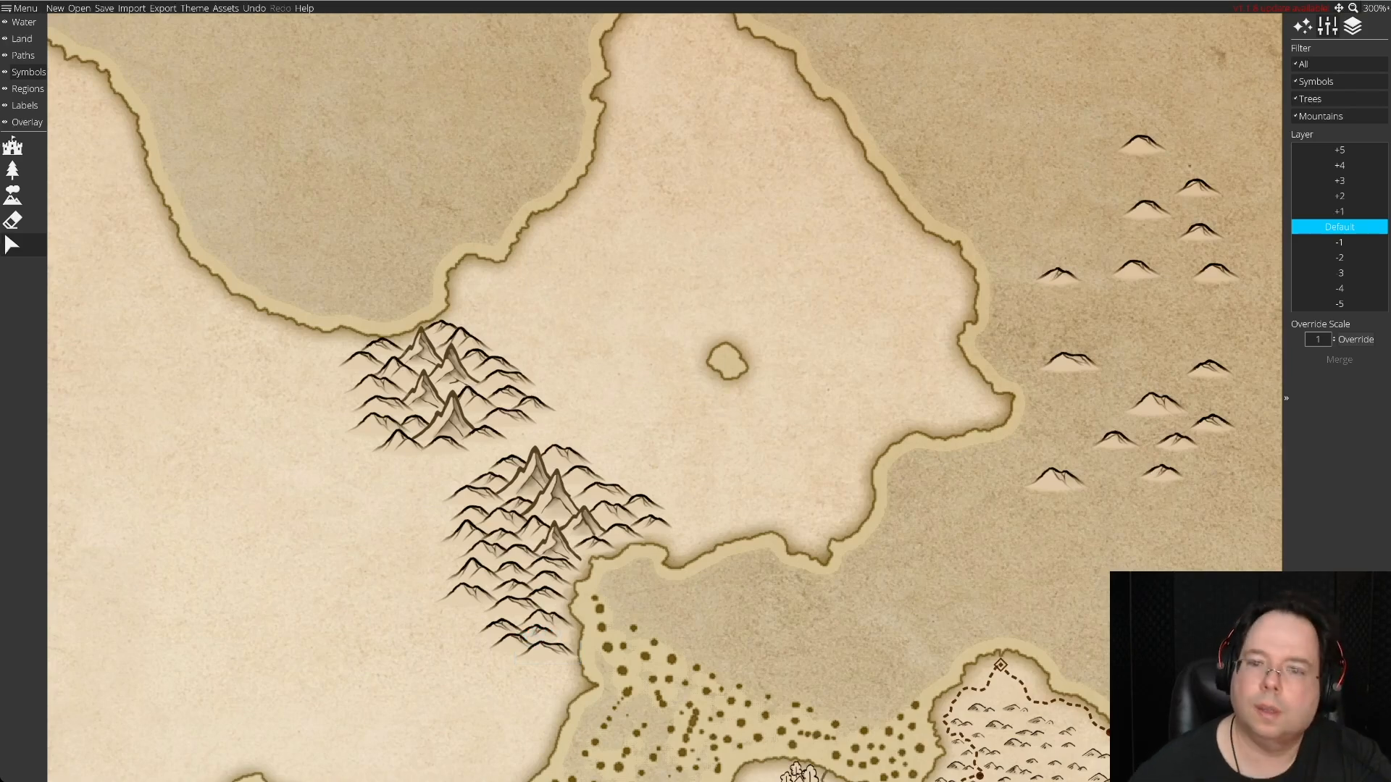
drag(546, 653, 546, 652)
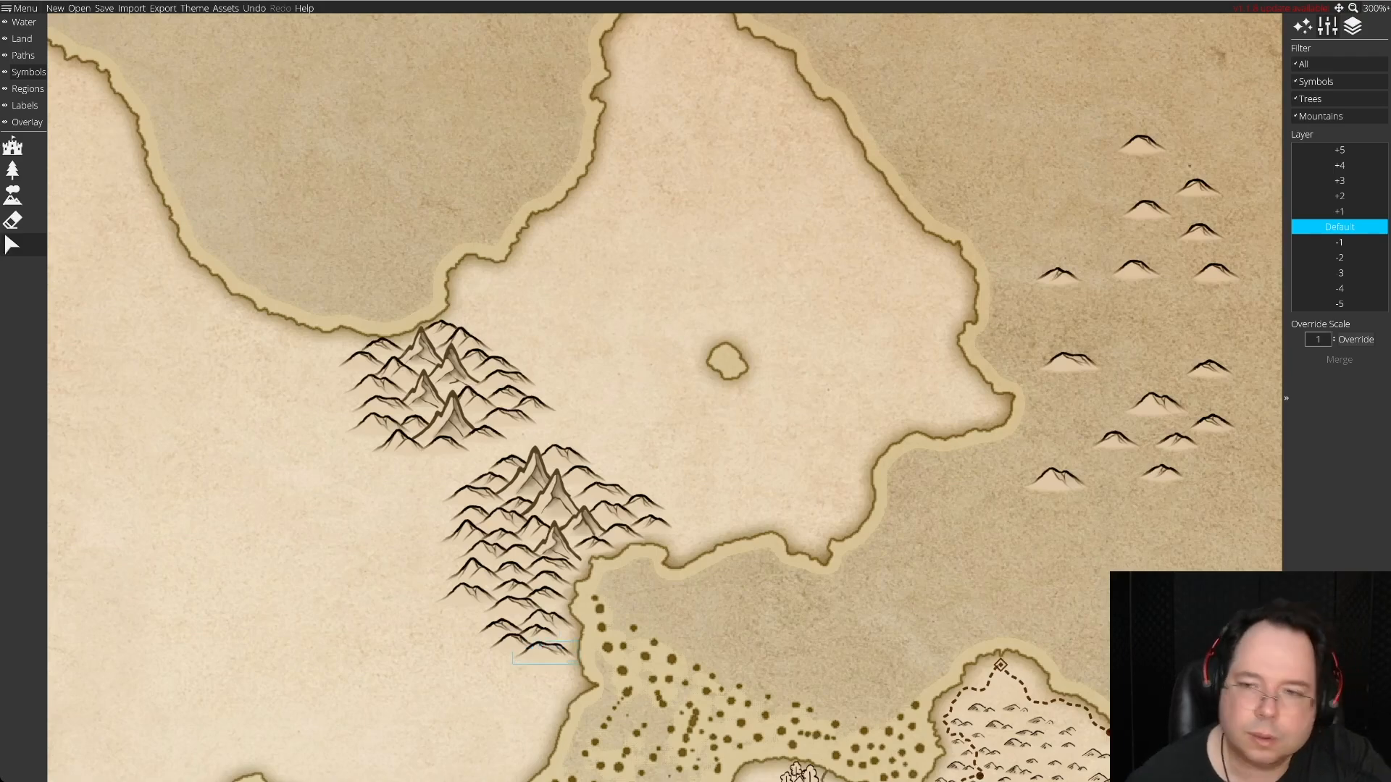
drag(1148, 209, 1120, 353)
drag(1058, 276, 517, 660)
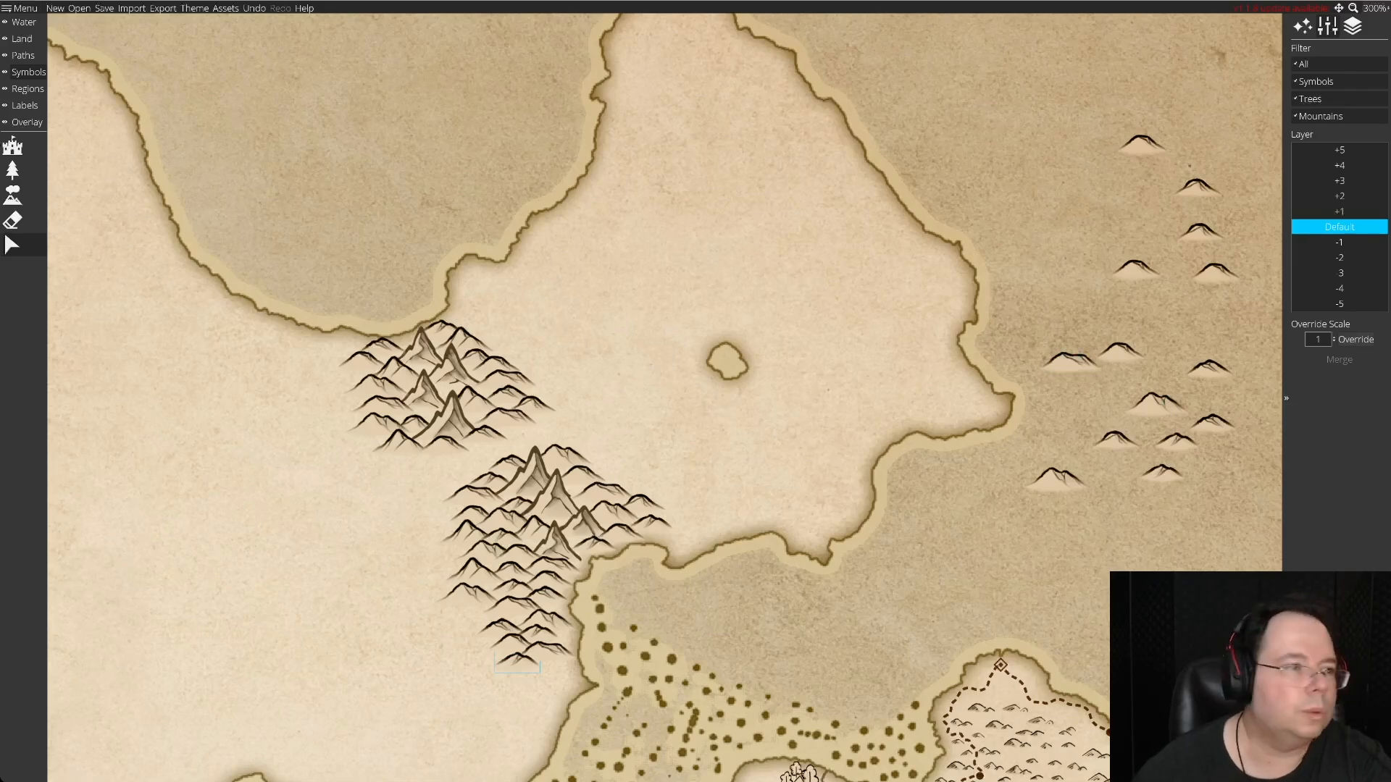
Stamp extra hills in the eastern sea, then erase all the spare hills there.
click(12, 194)
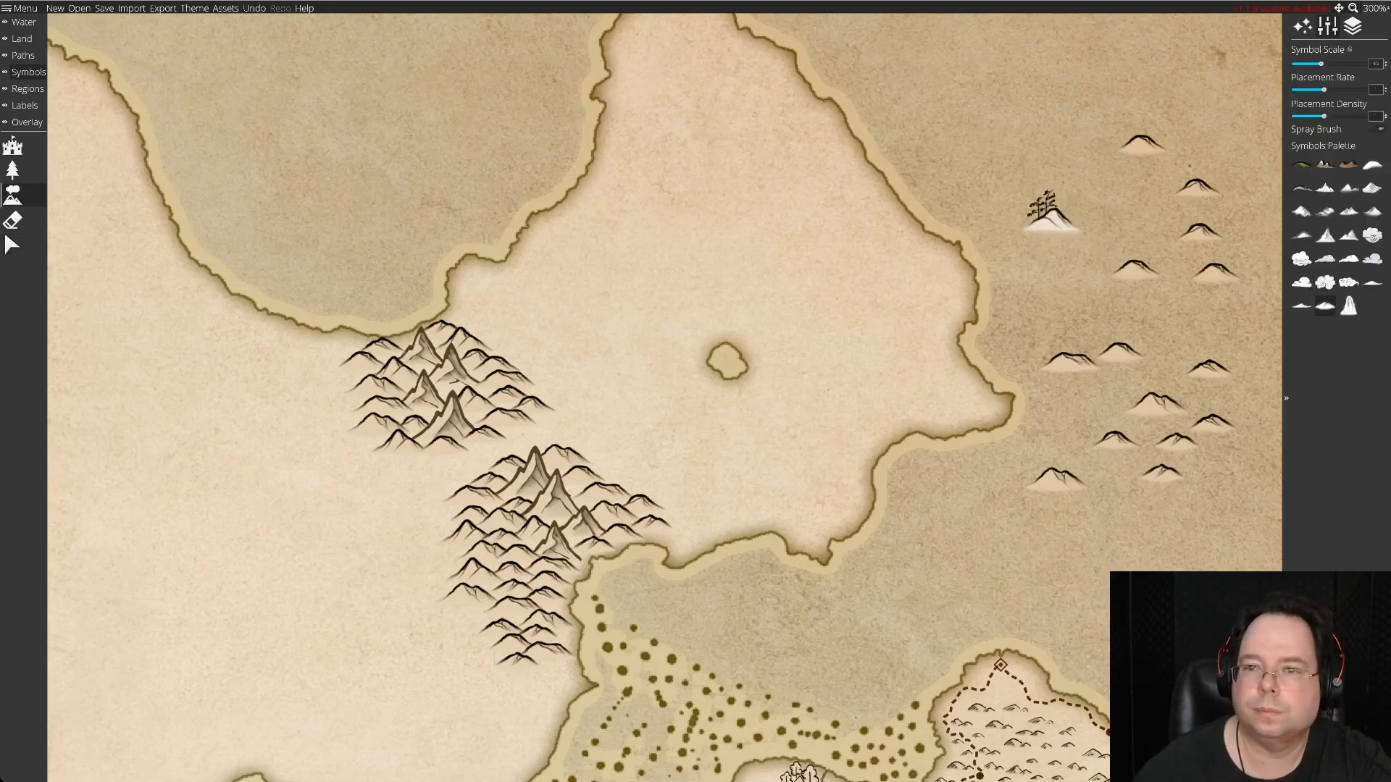
click(1182, 187)
click(13, 219)
mouse_move(1101, 446)
mouse_down()
mouse_move(1188, 449)
mouse_move(1069, 362)
mouse_move(1175, 172)
mouse_move(1151, 269)
mouse_move(1216, 274)
mouse_up()
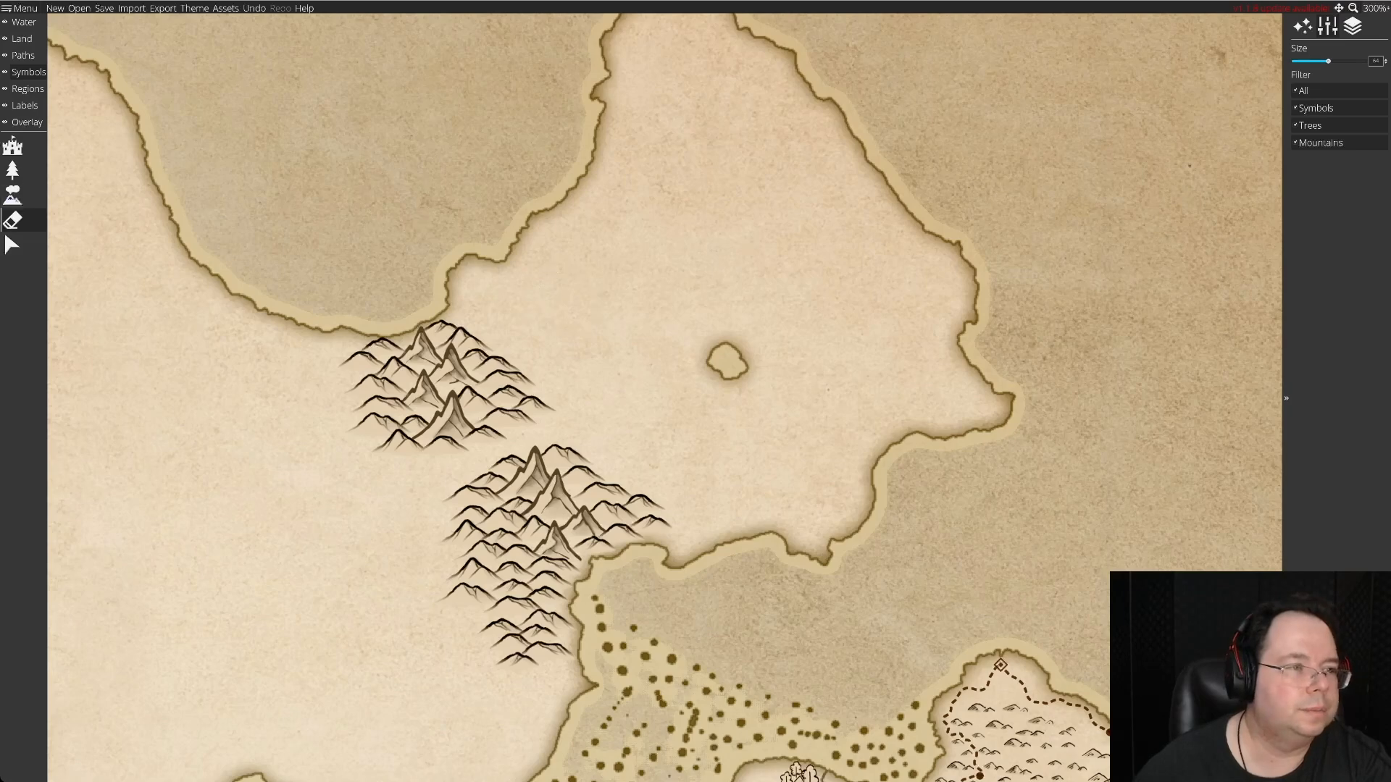
Stamp a fresh set of fifteen spare hills across the eastern sea and erase the trees from the tree-topped one.
click(12, 194)
click(1084, 217)
click(1208, 216)
click(1087, 275)
click(1163, 296)
click(1179, 296)
click(1089, 334)
click(1204, 353)
click(1101, 408)
click(1192, 416)
click(1144, 384)
click(1104, 466)
click(1052, 471)
click(1167, 492)
click(1084, 515)
click(1151, 540)
click(1007, 539)
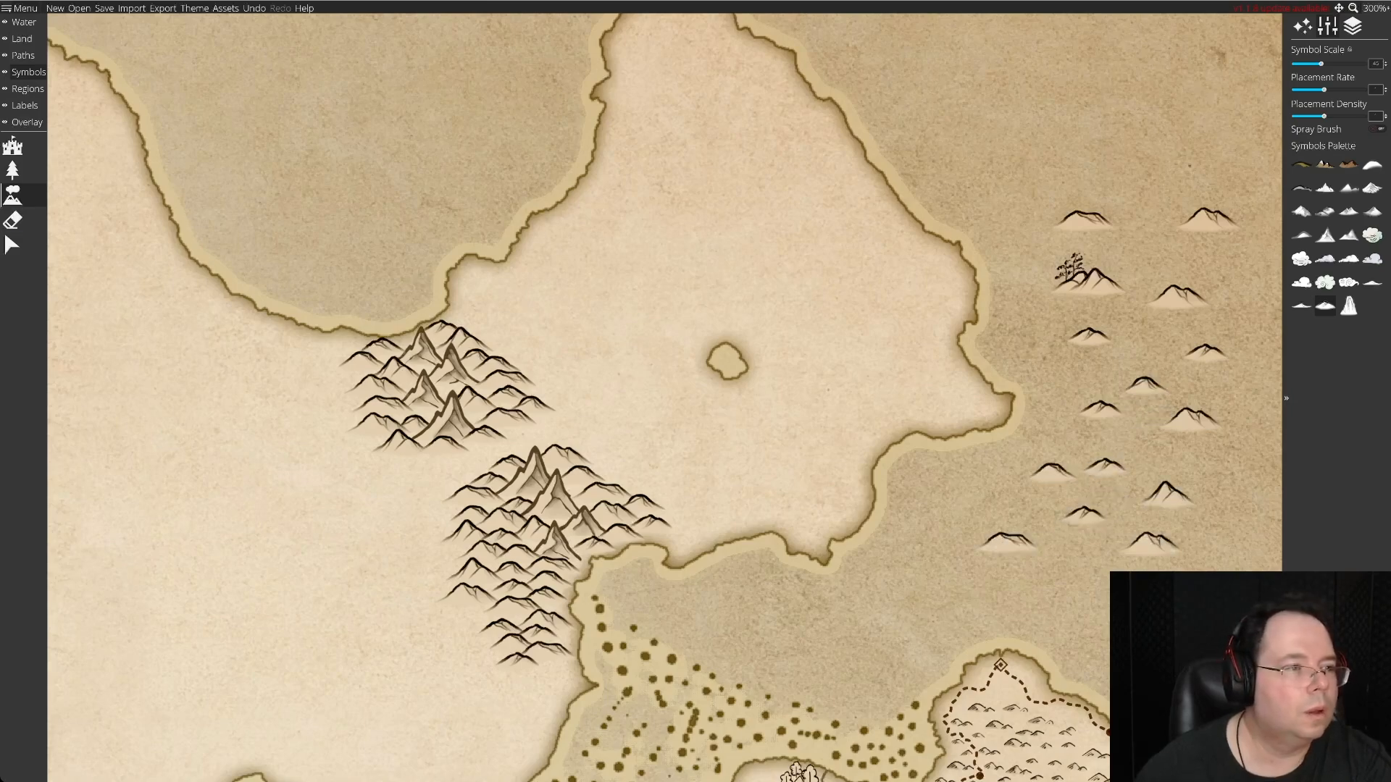
key(e)
click(1042, 265)
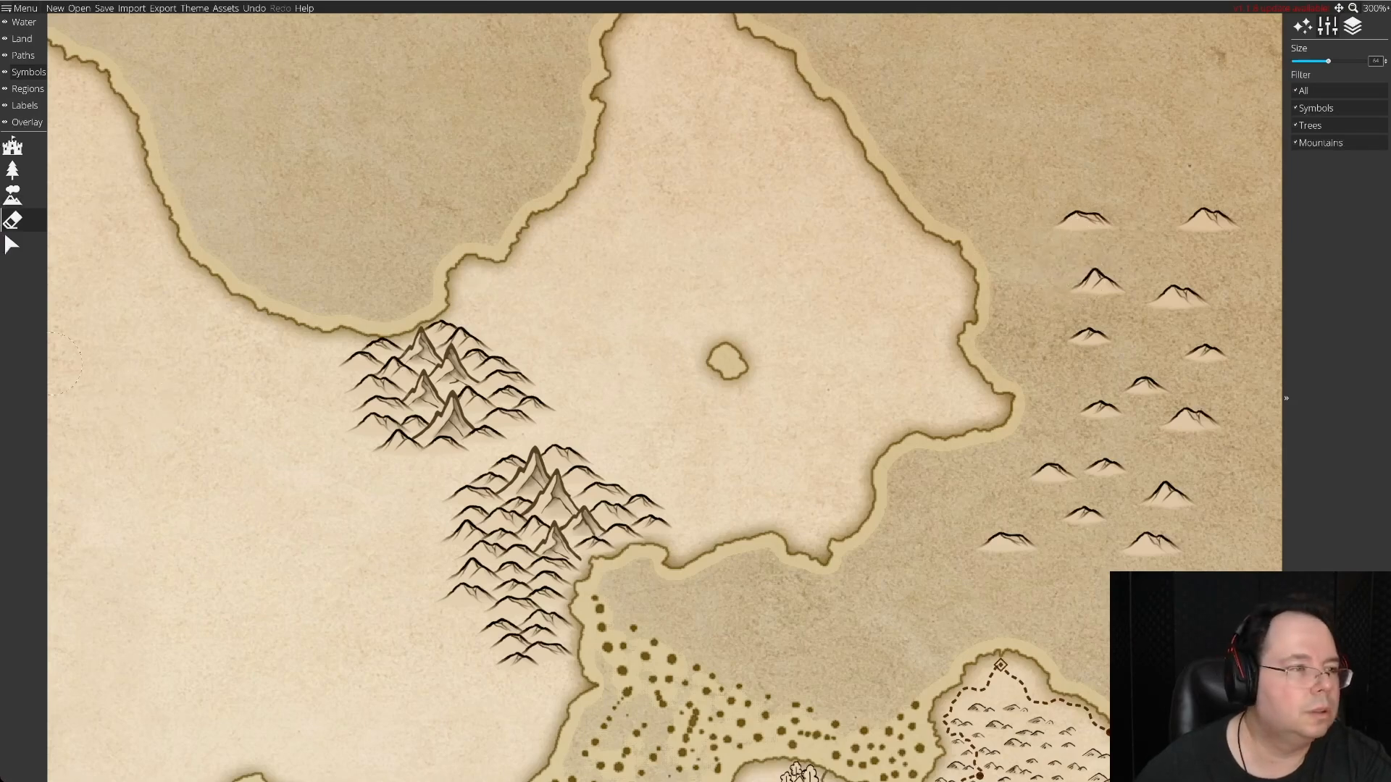
Move the peaked spare hill that had trees to the southern cluster's southern tip beside the coast.
click(12, 244)
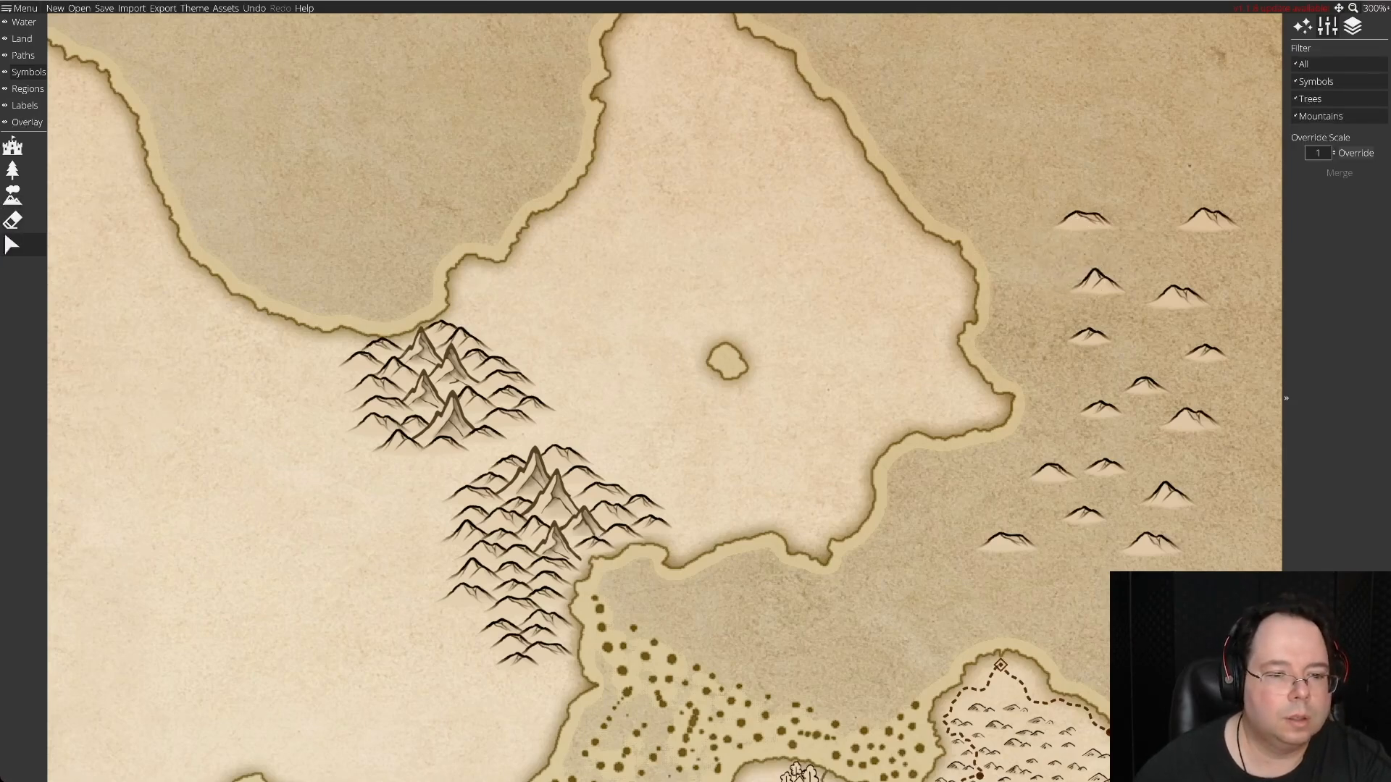
scroll(665, 397, down, 2)
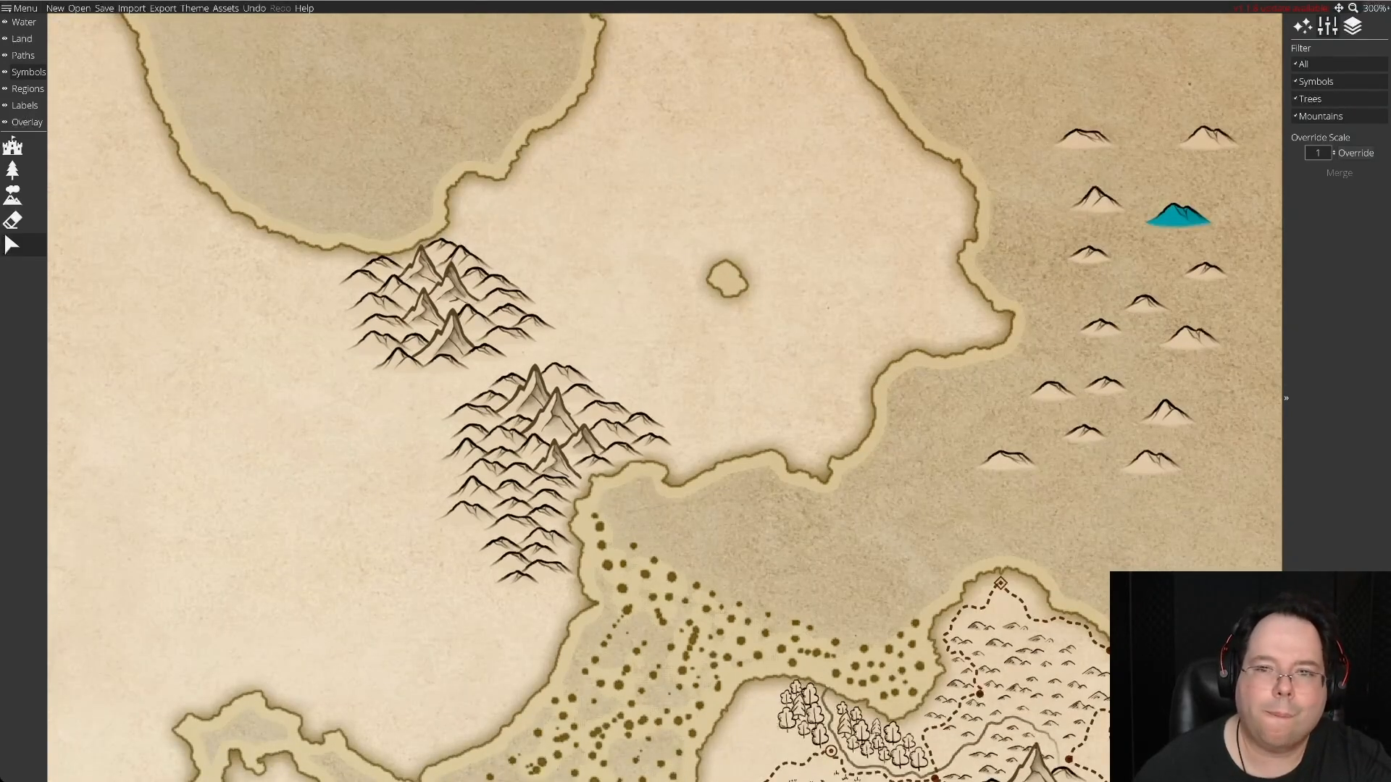
click(1098, 198)
drag(1097, 199, 550, 589)
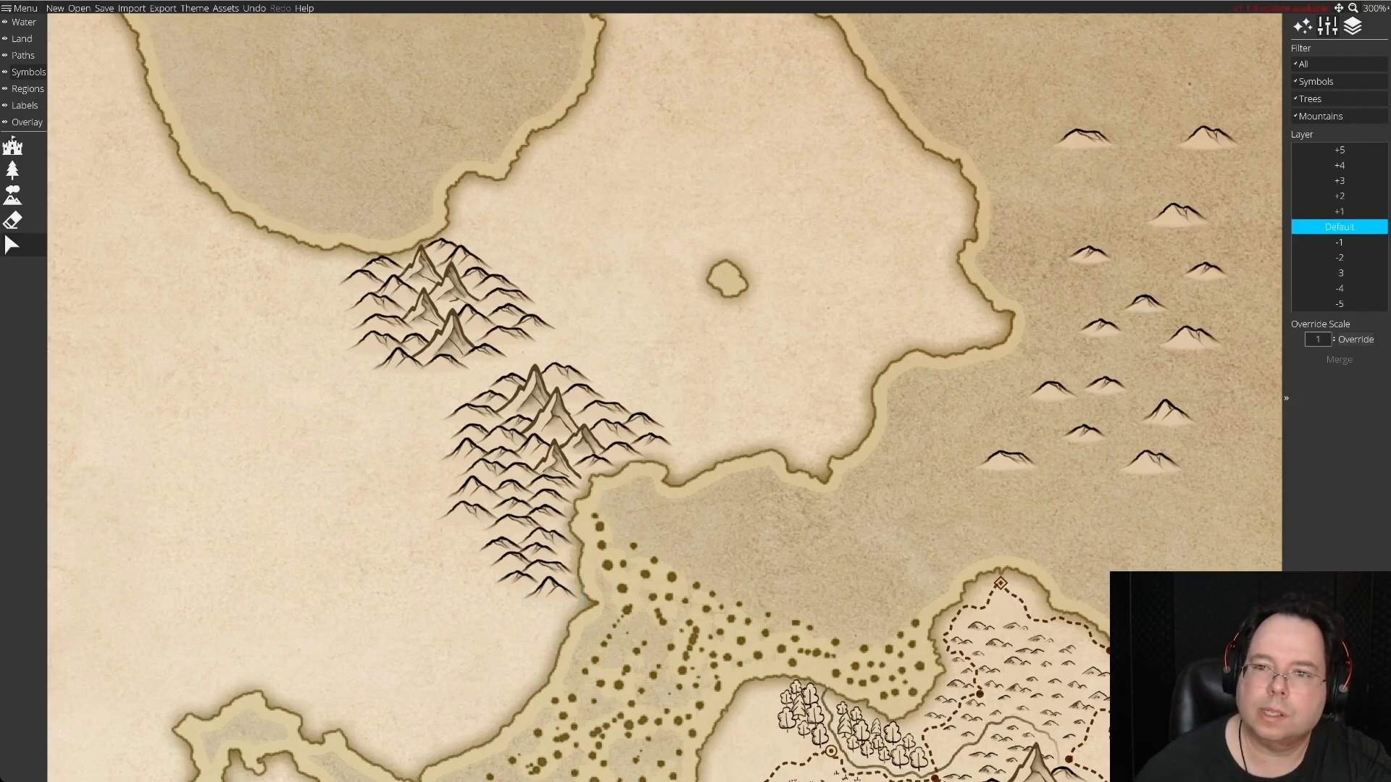
Rearrange the spare hills in the eastern sea, gathering the broad ones into a group at its northern end.
click(1178, 216)
drag(1179, 216, 1163, 215)
key(Escape)
click(1163, 215)
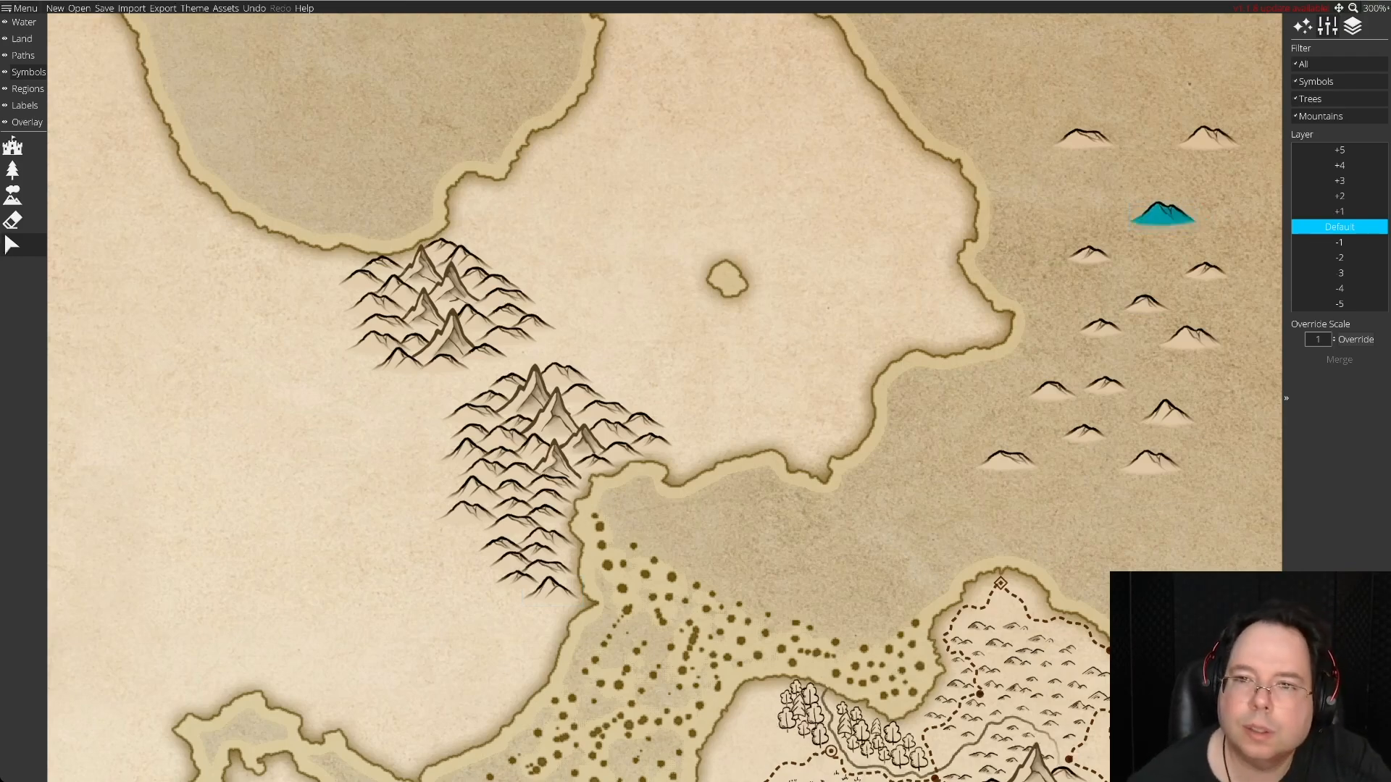
drag(1083, 140, 1062, 203)
drag(1163, 214, 1076, 114)
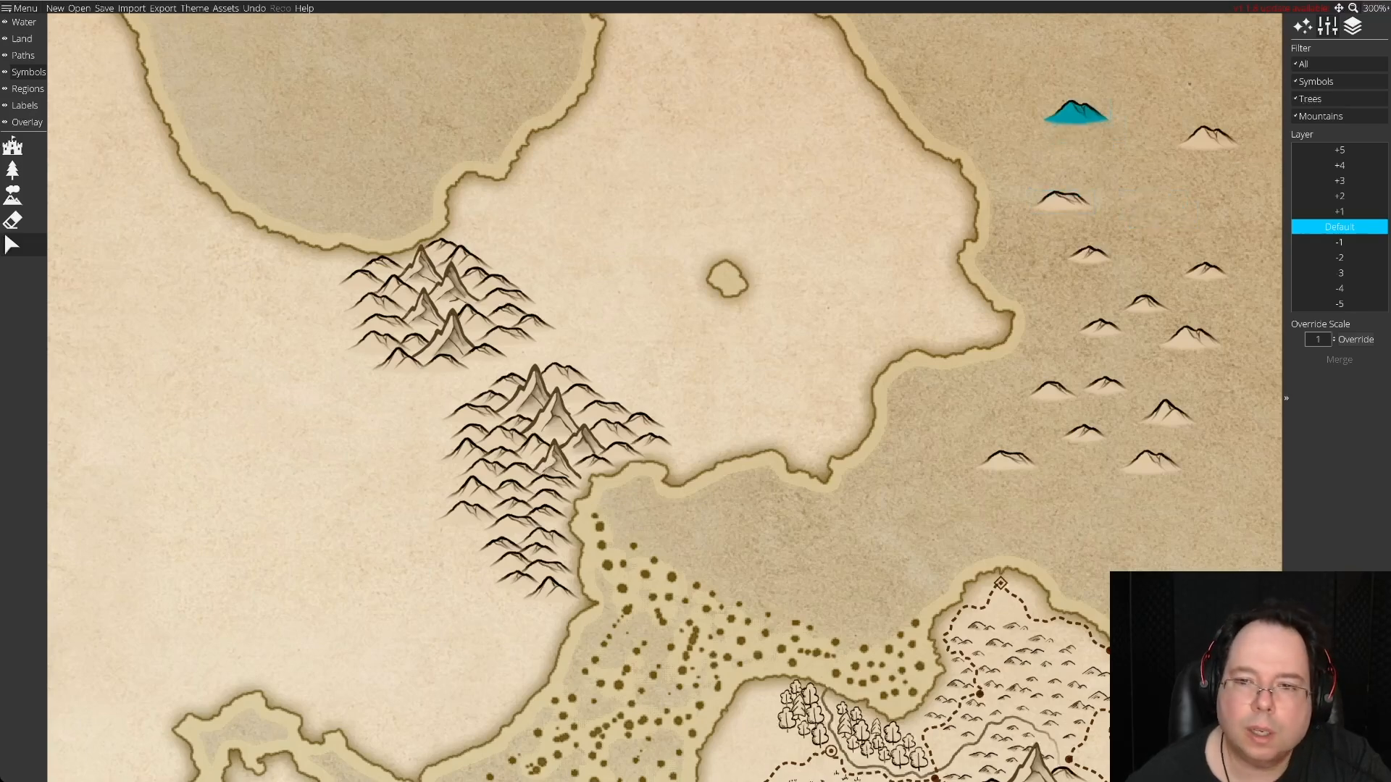
drag(1051, 391, 465, 515)
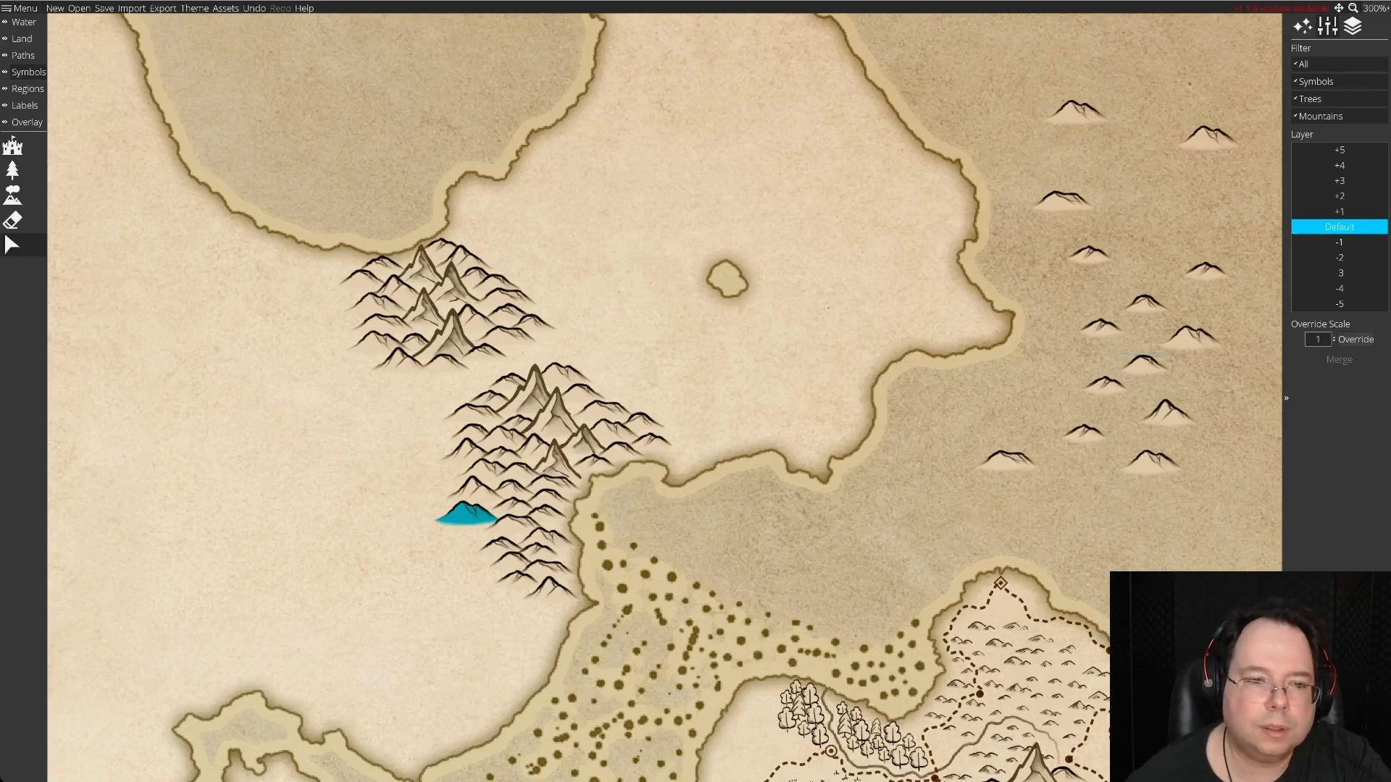
drag(465, 515, 1140, 134)
drag(1061, 202, 1072, 146)
drag(1208, 139, 1166, 92)
drag(1191, 334, 1188, 154)
click(1150, 462)
drag(1150, 461, 1193, 124)
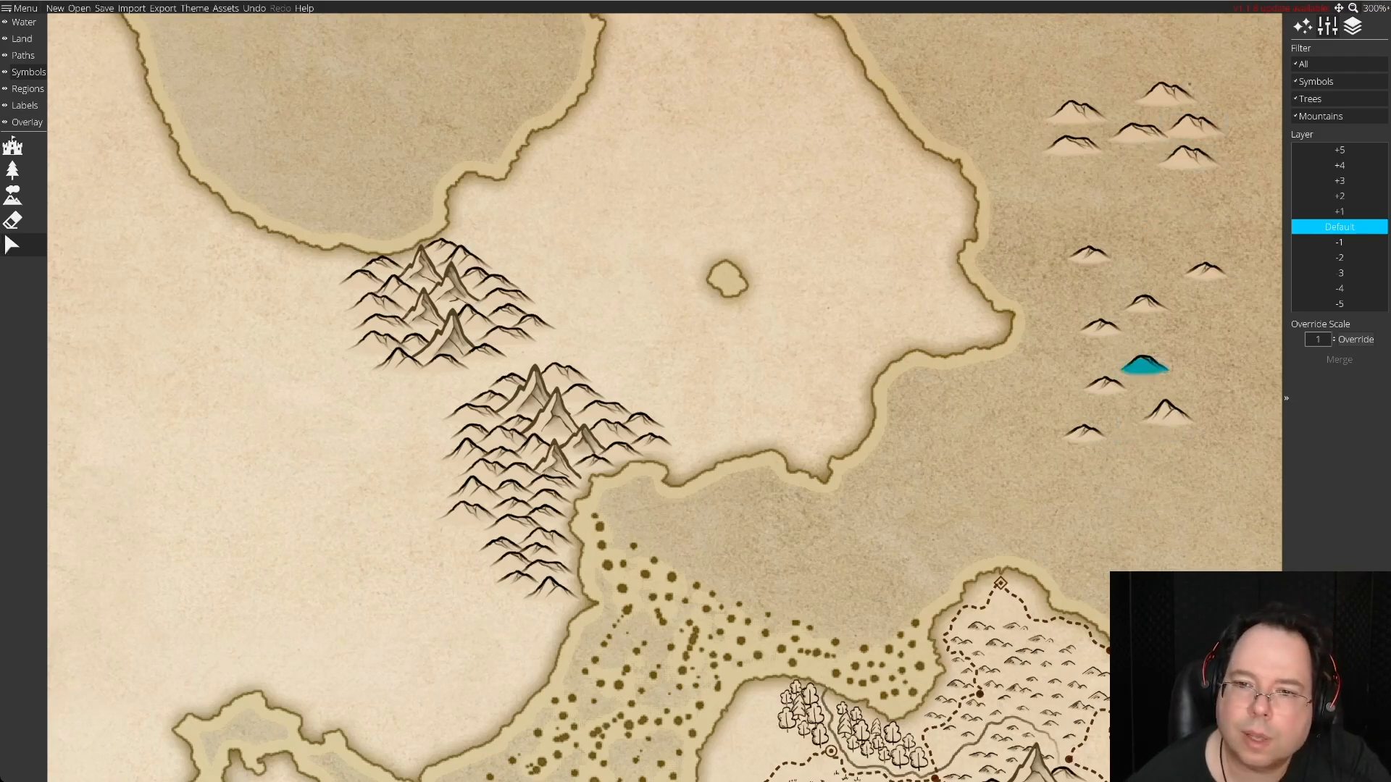
Delete three unneeded spare hills from the southern end of the group in the eastern sea.
key(Delete)
key(Delete)
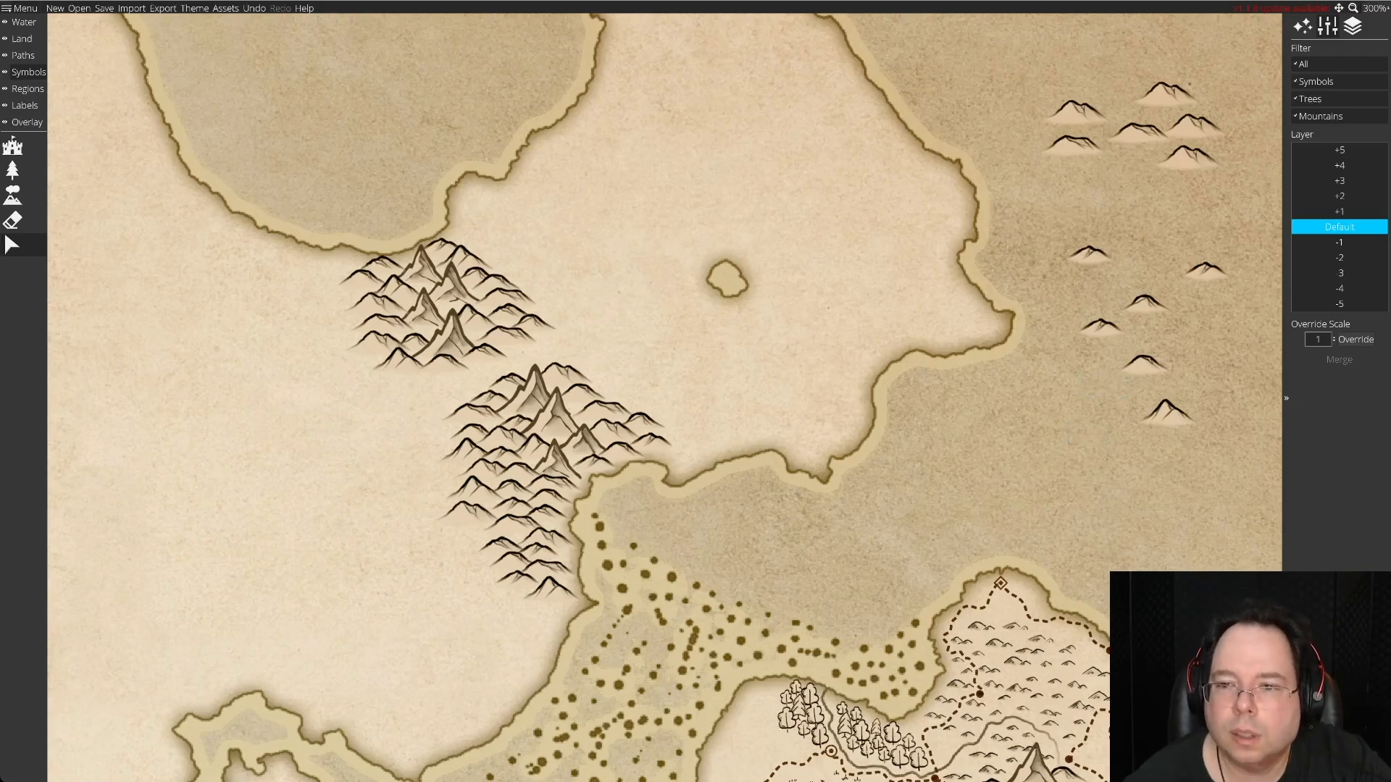
drag(1166, 411, 1190, 346)
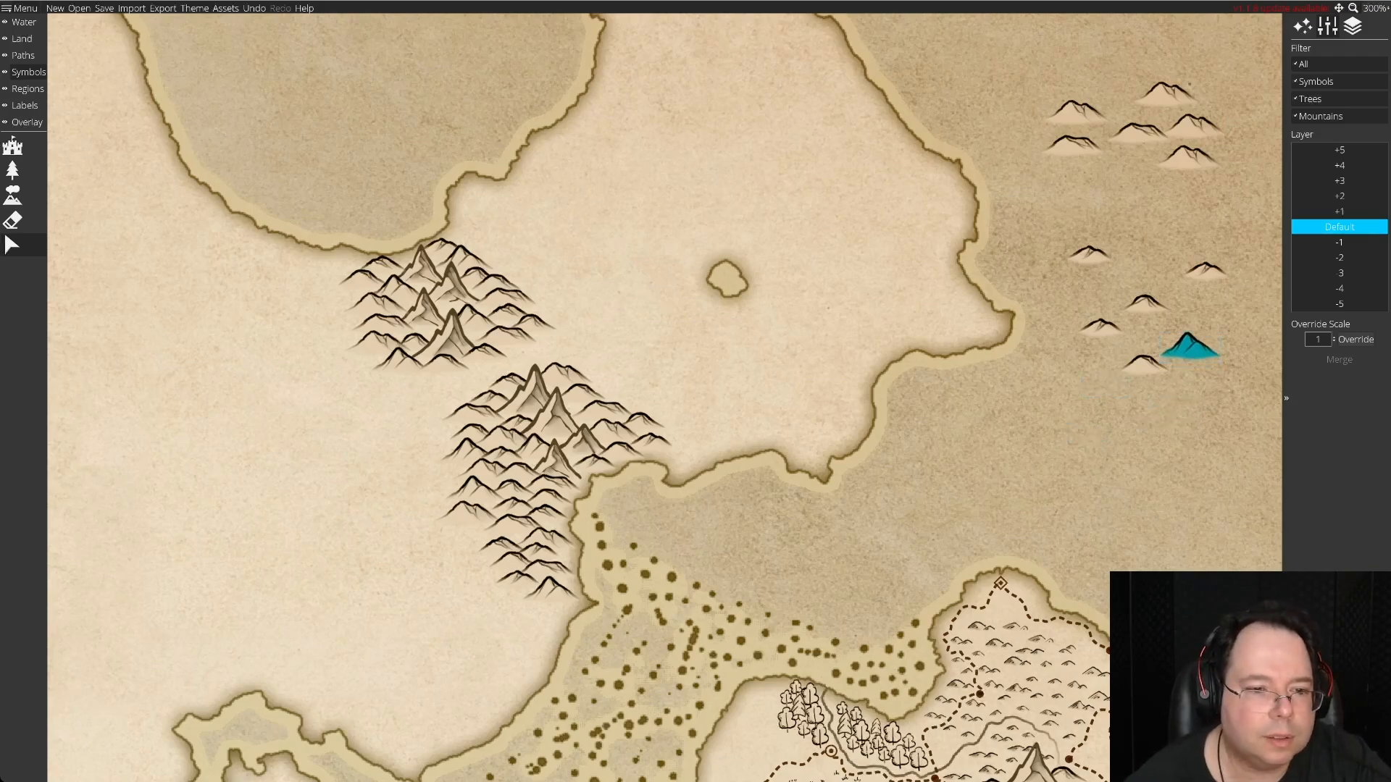
key(Delete)
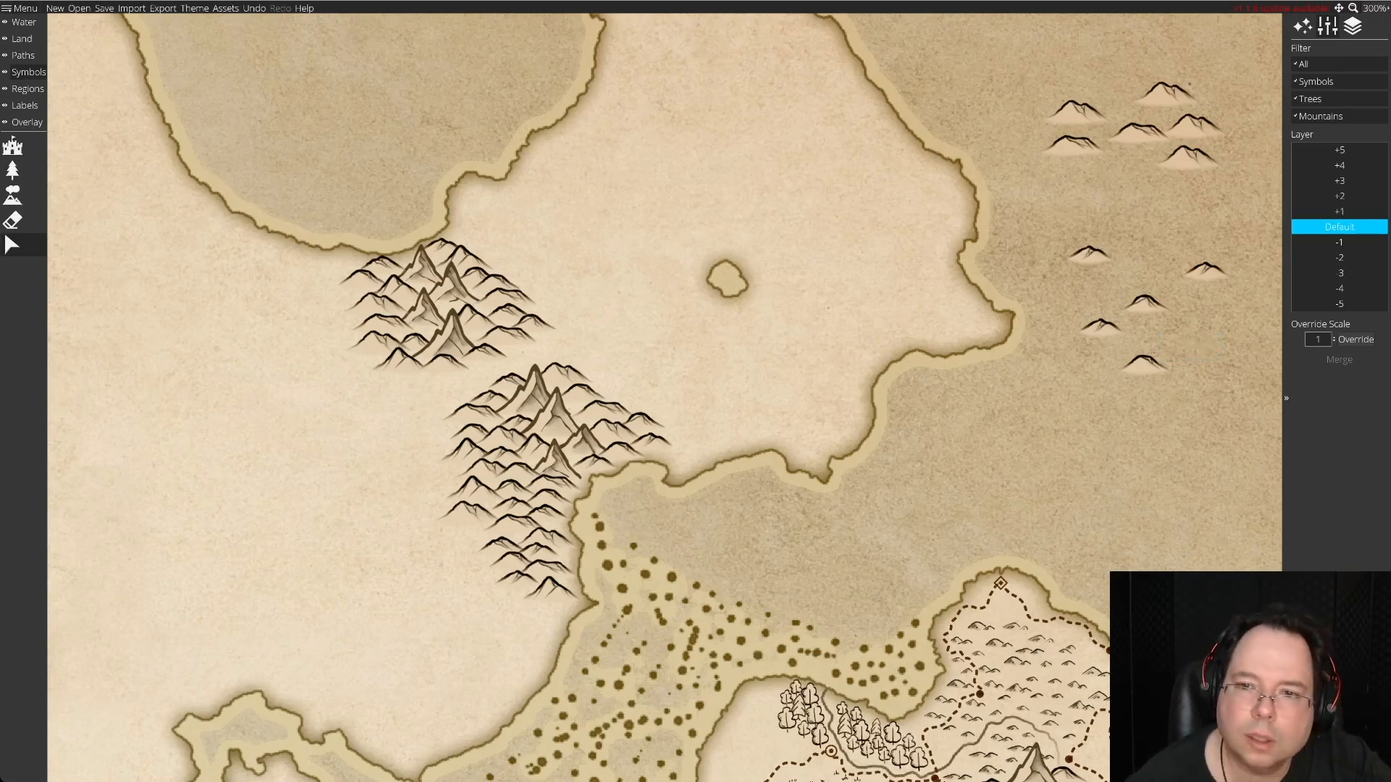
Move the southernmost spare hill from the eastern sea into the gap on the southern cluster's southwest flank.
click(1145, 305)
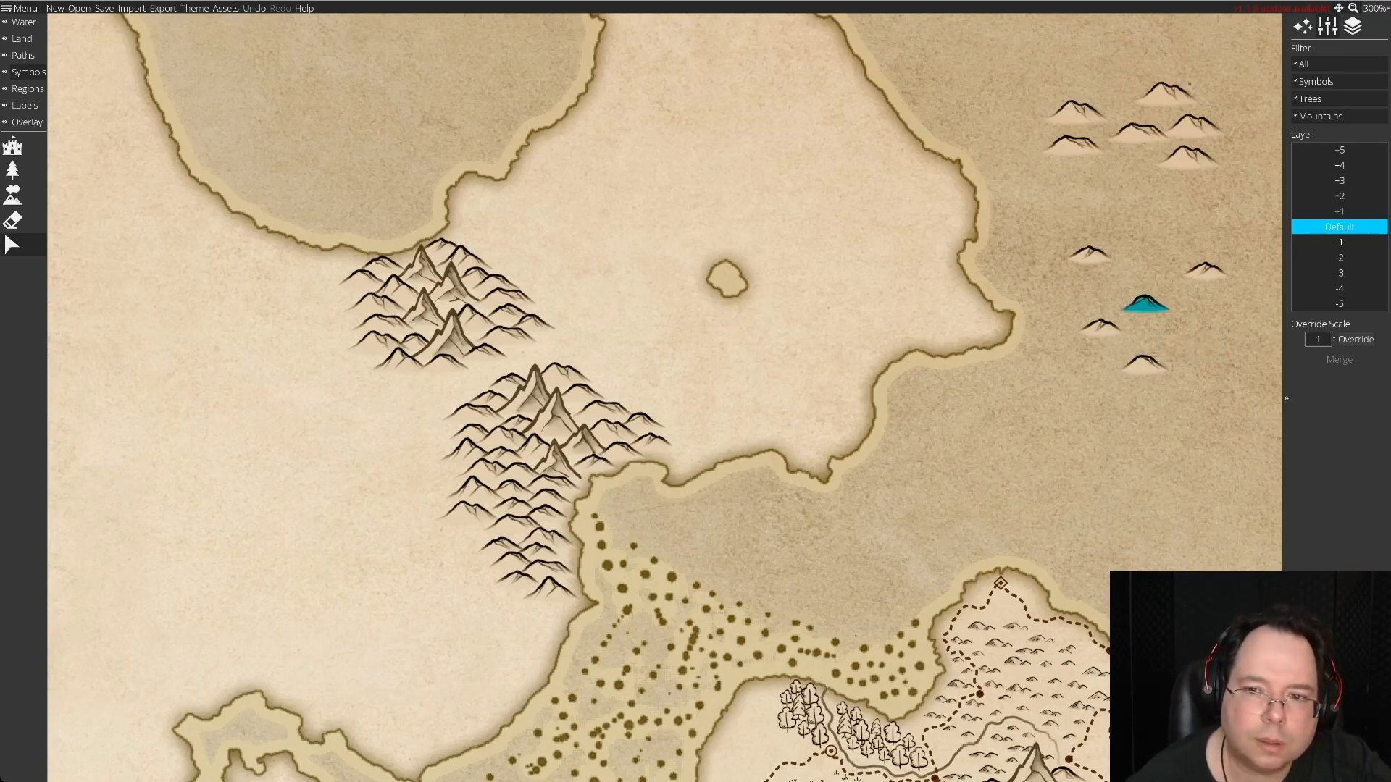
click(1144, 365)
drag(1144, 366, 478, 536)
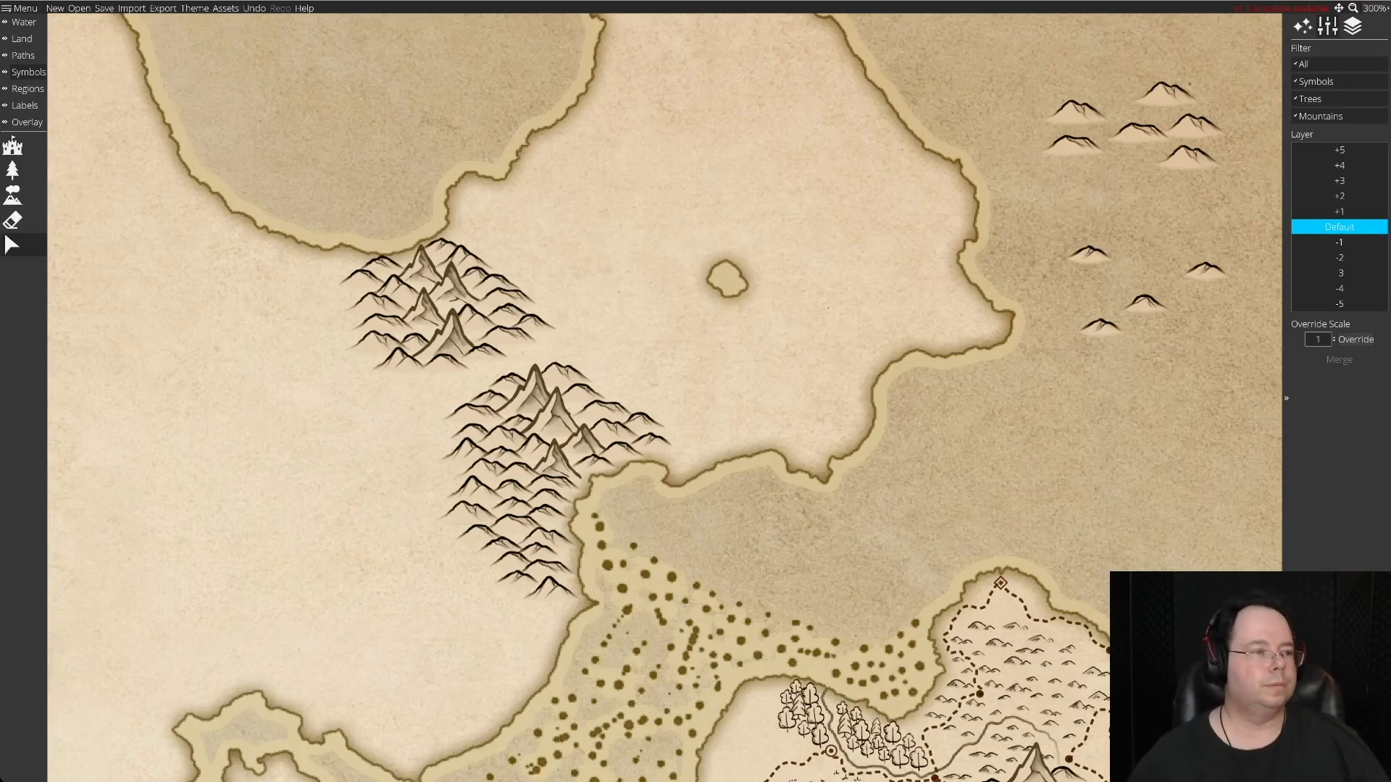
Erase all remaining spare hills from the eastern sea.
click(13, 219)
mouse_move(1180, 294)
mouse_down()
mouse_move(1121, 309)
mouse_move(1081, 117)
mouse_move(1174, 179)
mouse_up()
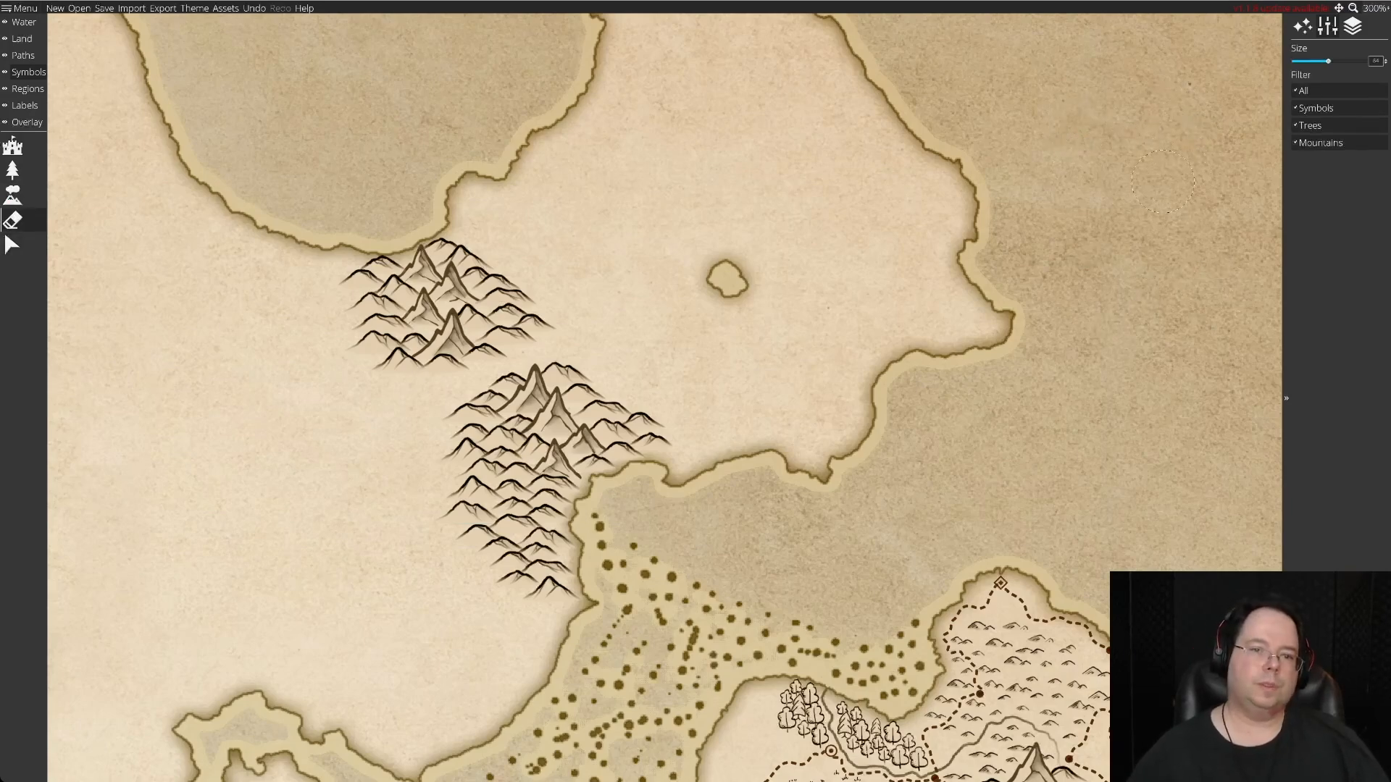
key(Up)
key(Left)
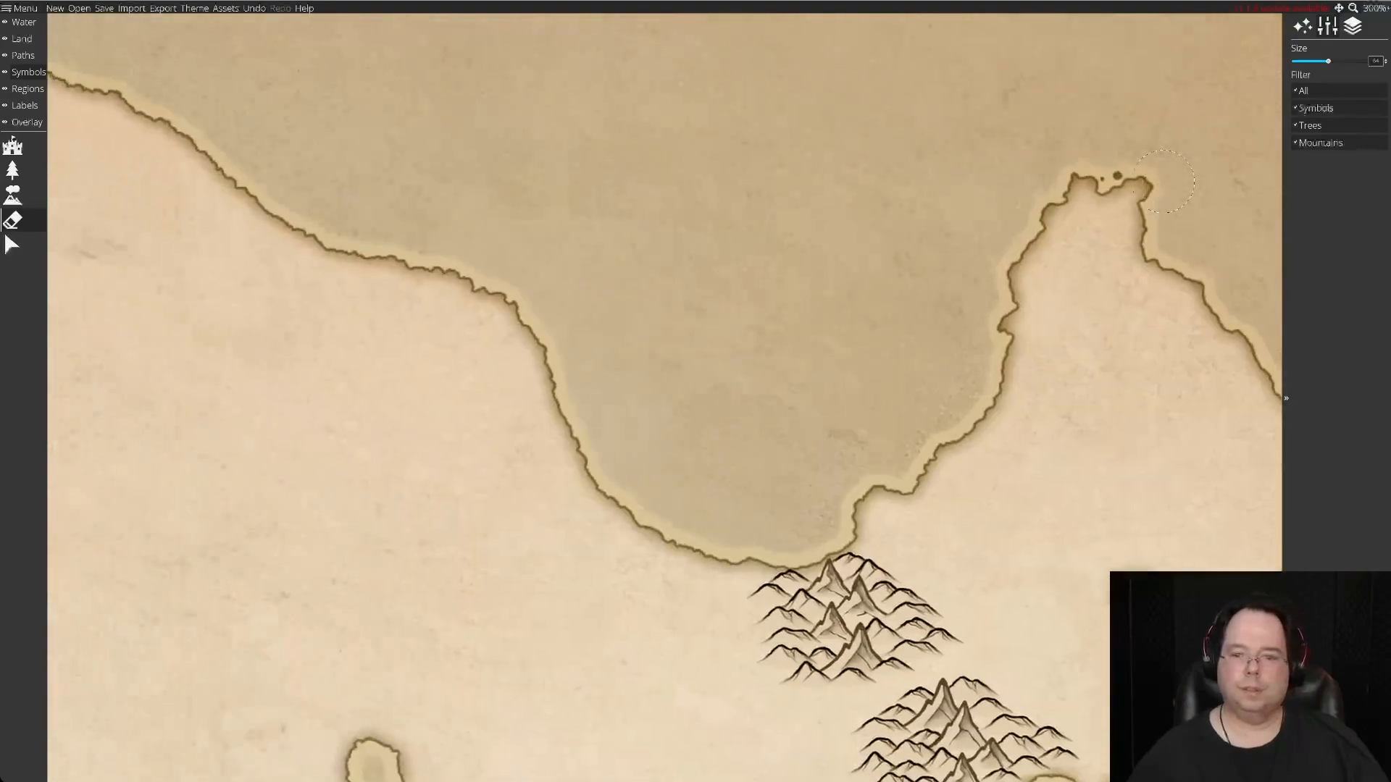
Scatter 22 spare hill symbols across the sea south of the central continent's western cape.
key(Left)
key(Down)
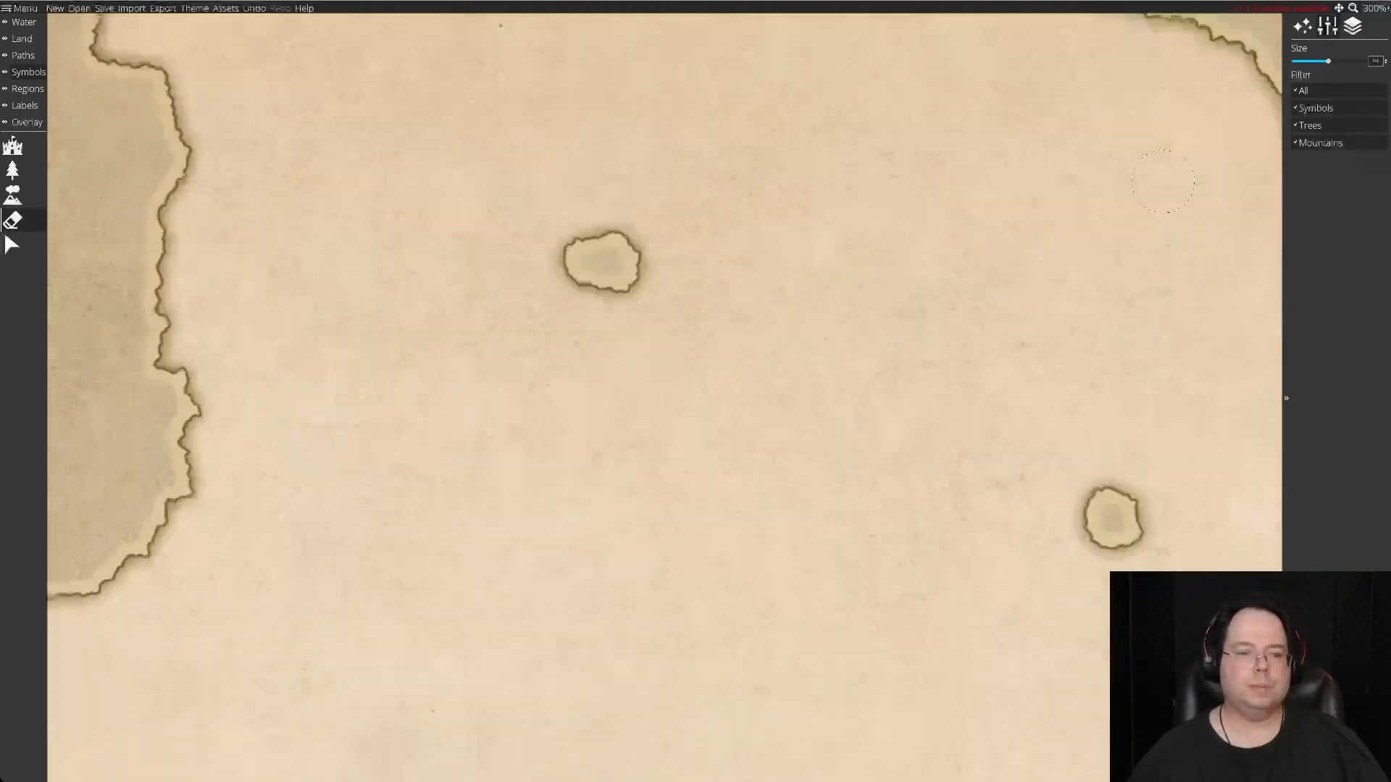
key(Left)
key(Down)
key(Left)
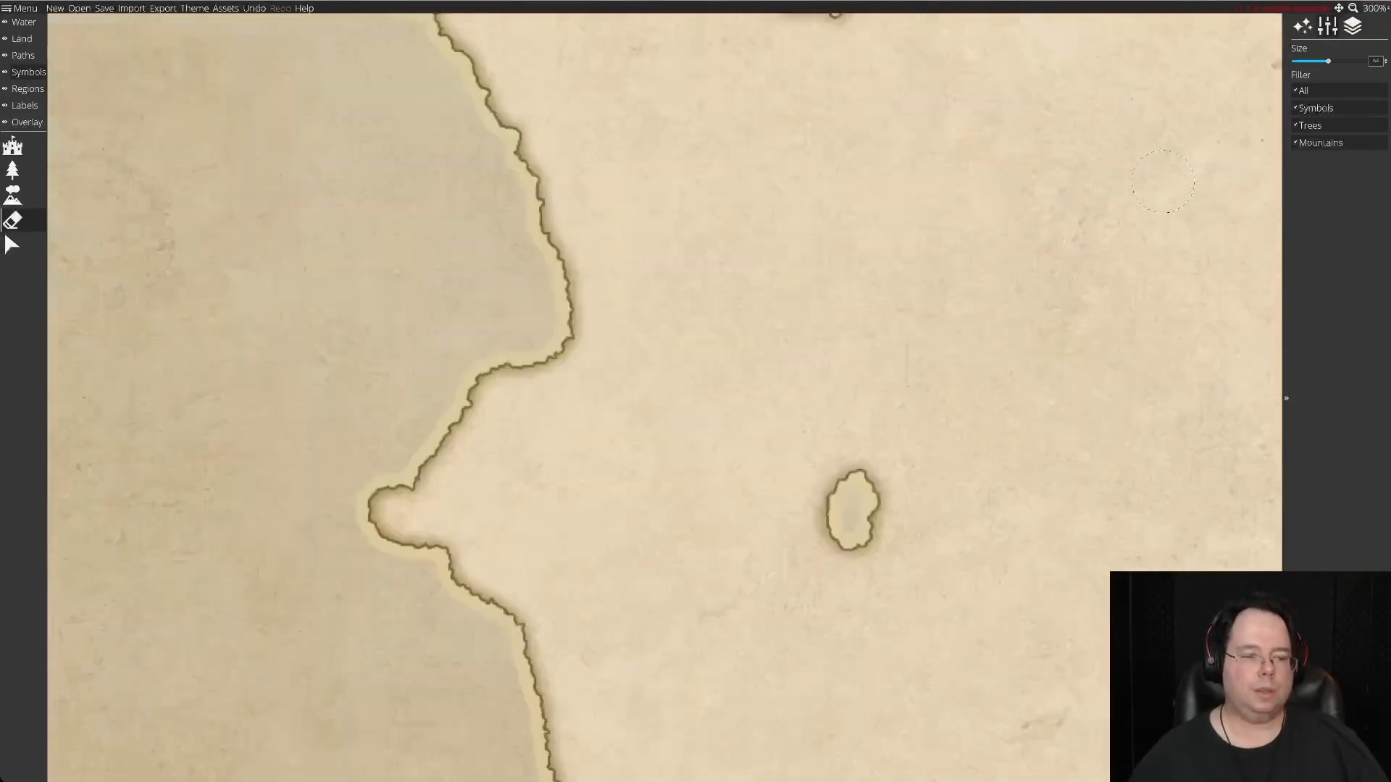
key(Down)
key(Up)
key(Left)
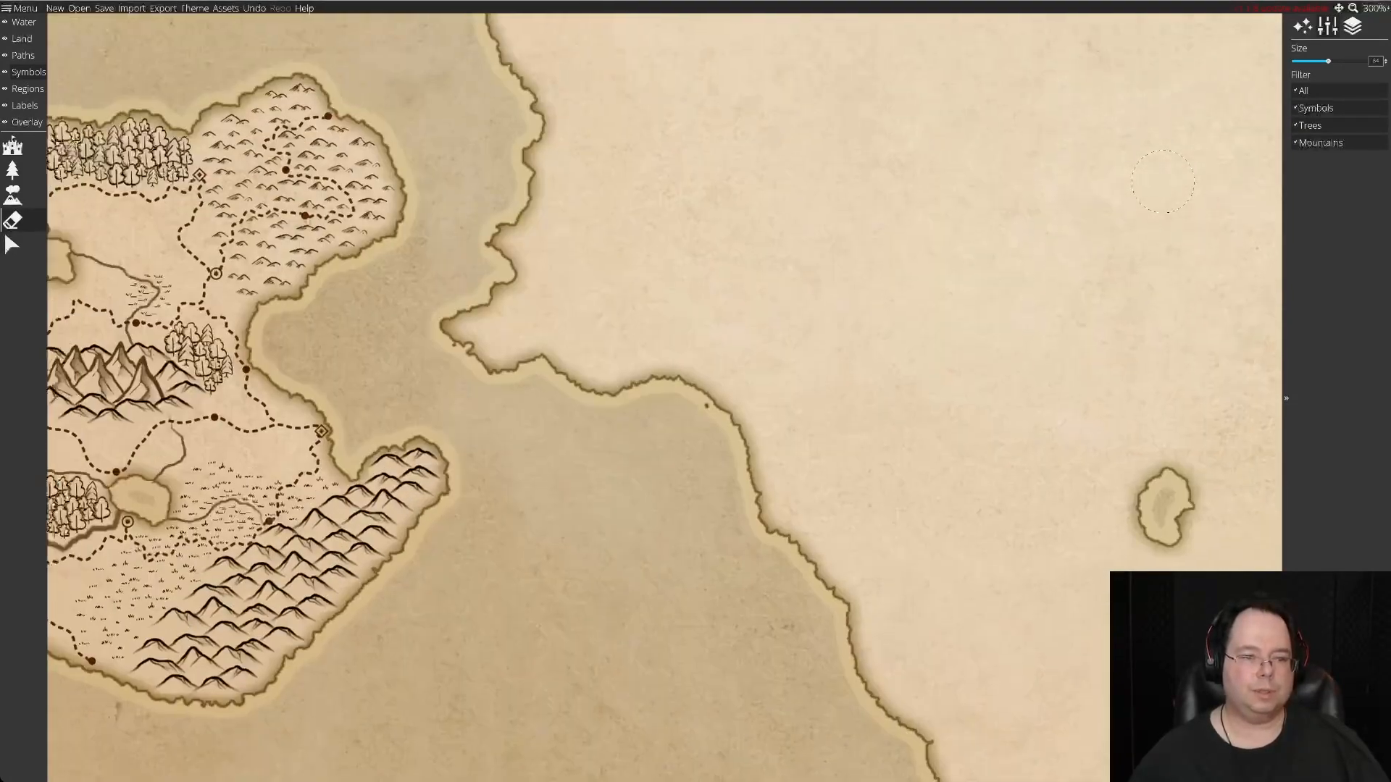
key(Left)
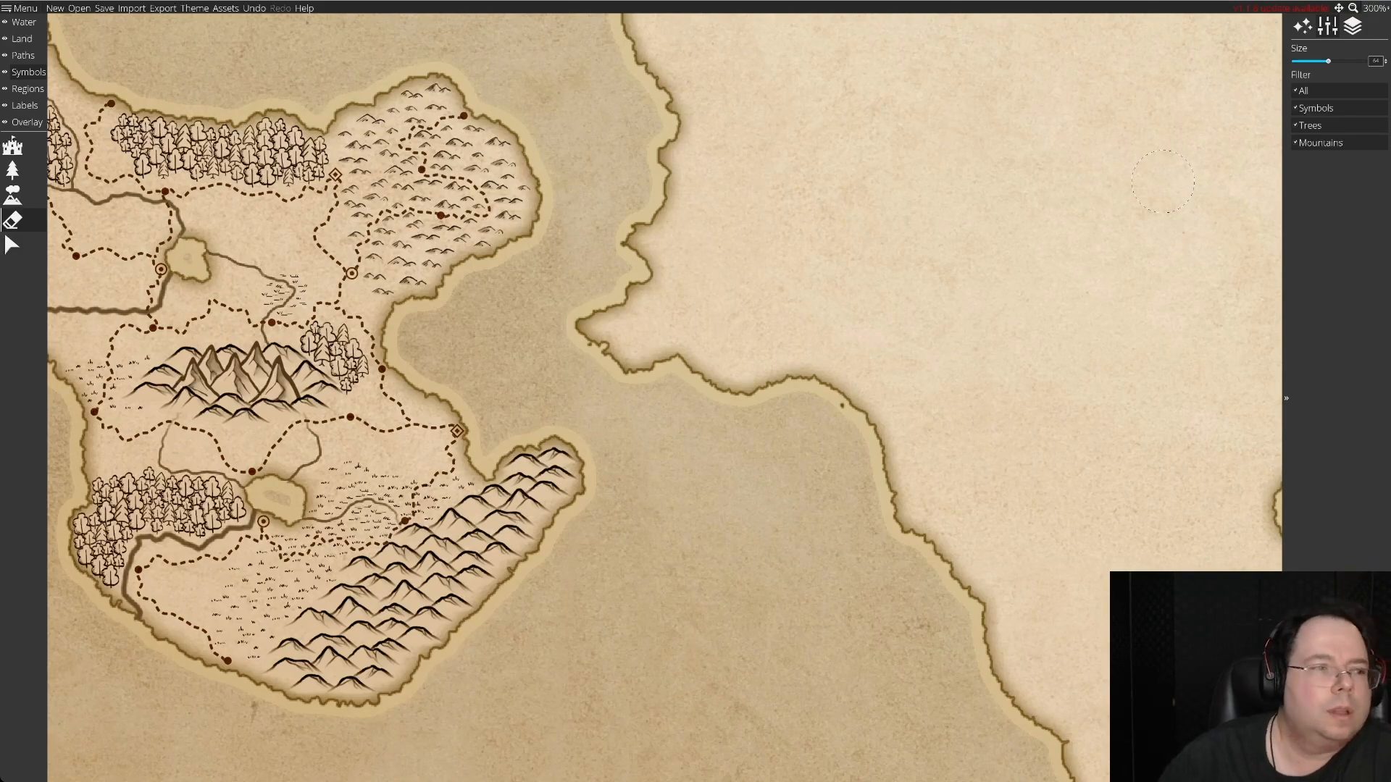
scroll(1162, 181, up, 2)
click(12, 195)
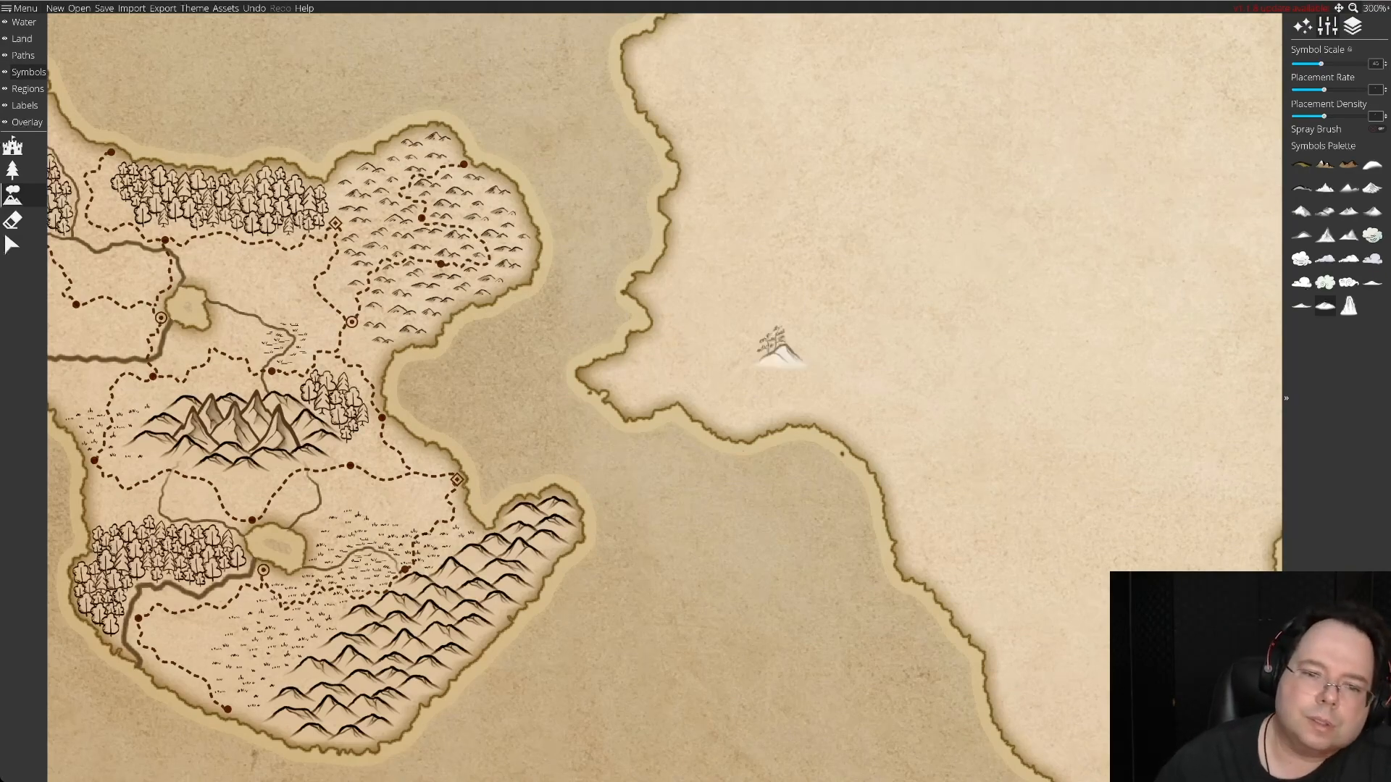
click(719, 542)
click(797, 513)
click(678, 590)
click(801, 596)
click(727, 632)
click(750, 587)
click(805, 556)
click(872, 621)
click(787, 649)
click(654, 635)
click(705, 675)
click(864, 666)
click(804, 689)
click(632, 686)
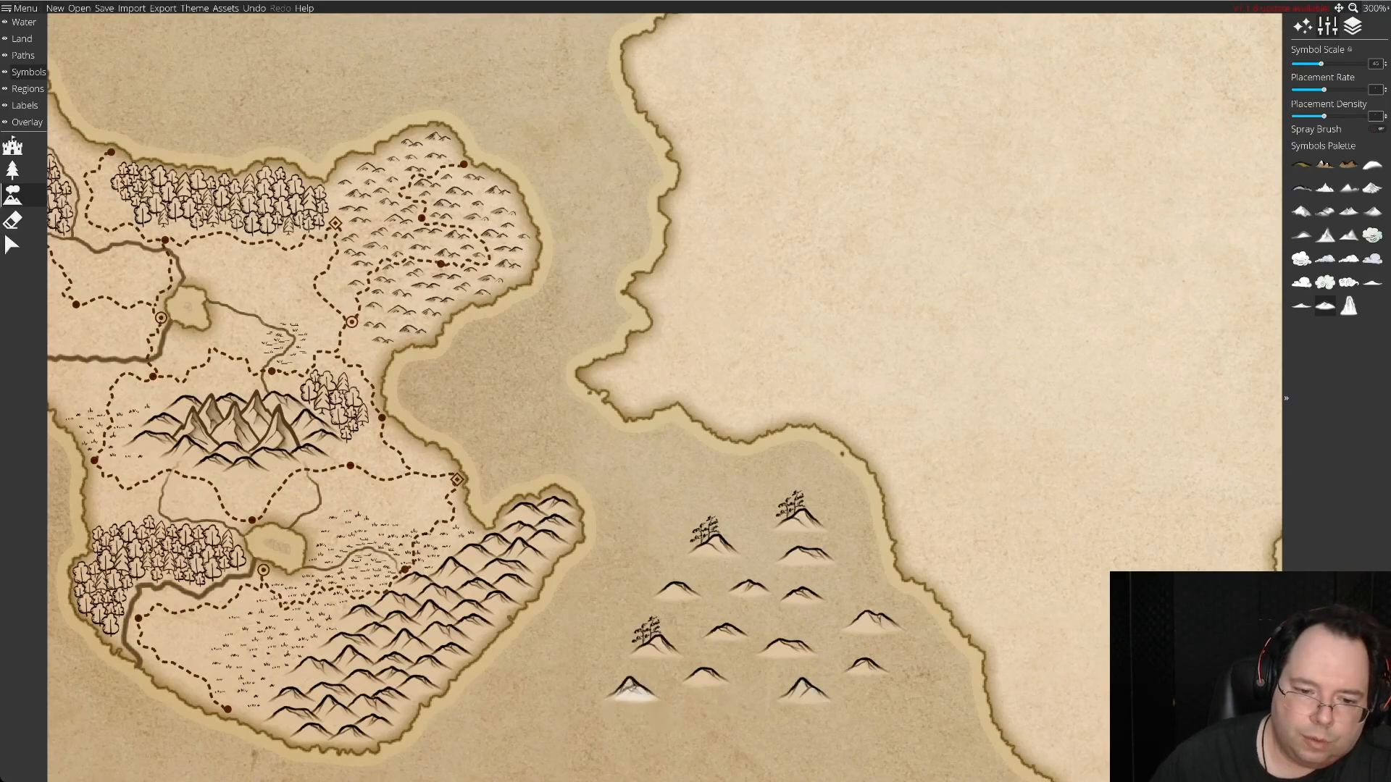
click(733, 710)
click(882, 710)
click(914, 657)
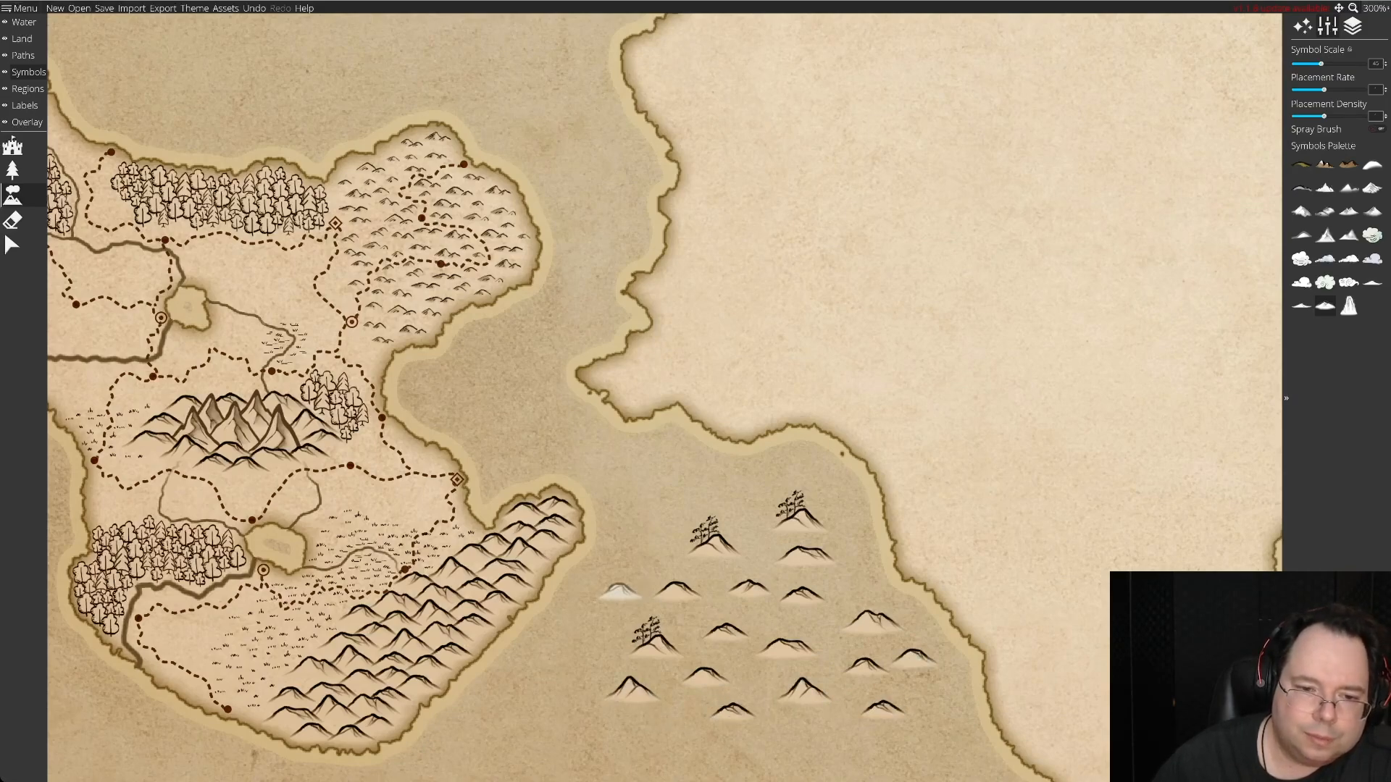
click(740, 500)
click(802, 467)
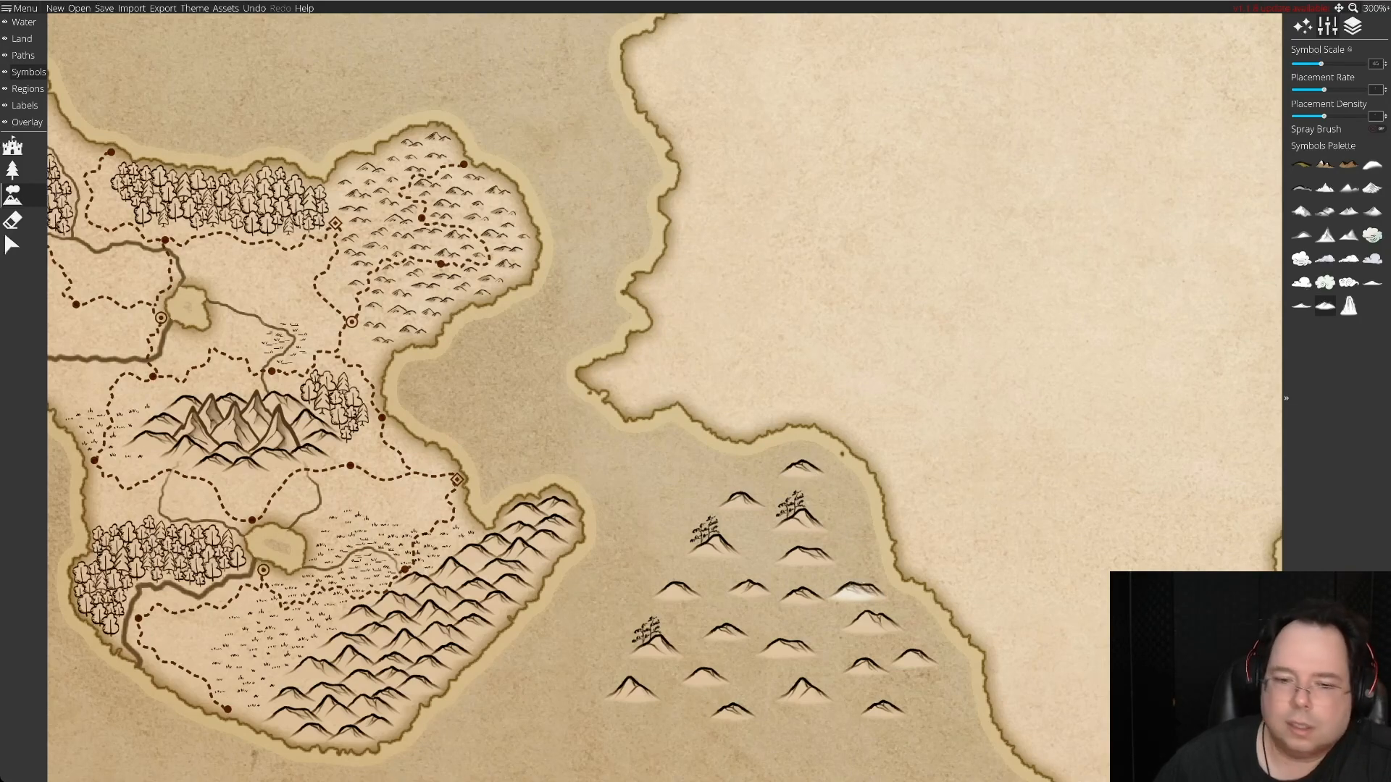
click(854, 592)
click(819, 725)
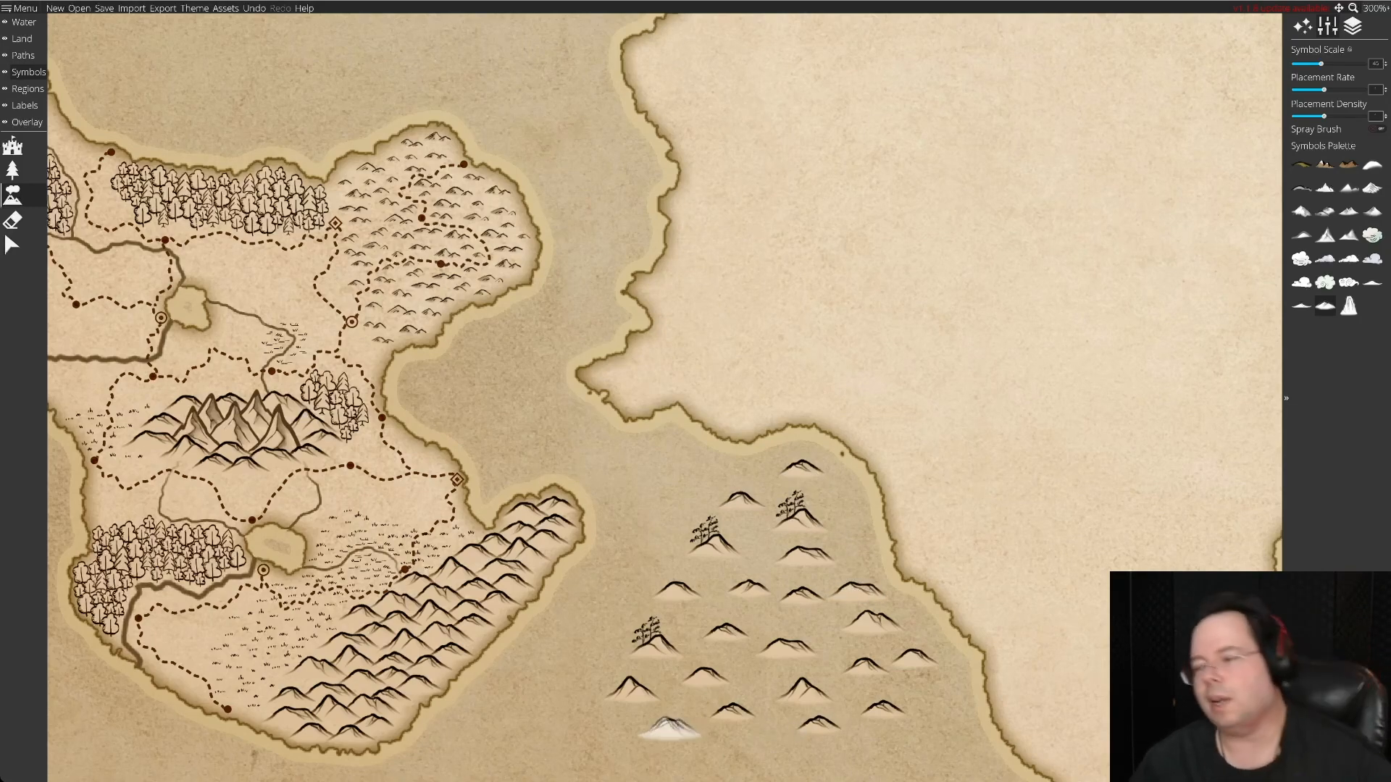
click(670, 726)
Delete the three tree-topped hills from the spare hills in the sea south of the western cape.
click(12, 245)
click(800, 521)
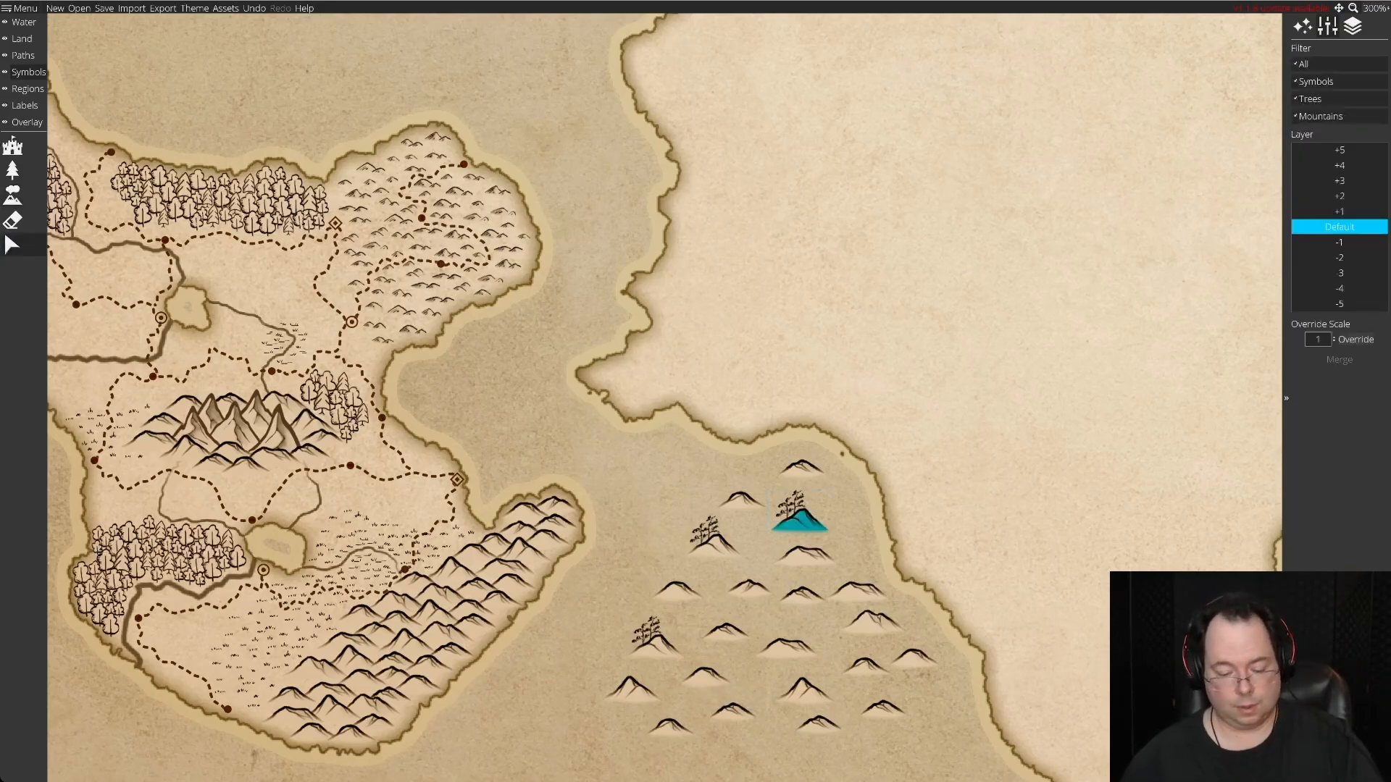
key(Delete)
click(714, 546)
key(Delete)
click(656, 648)
key(Delete)
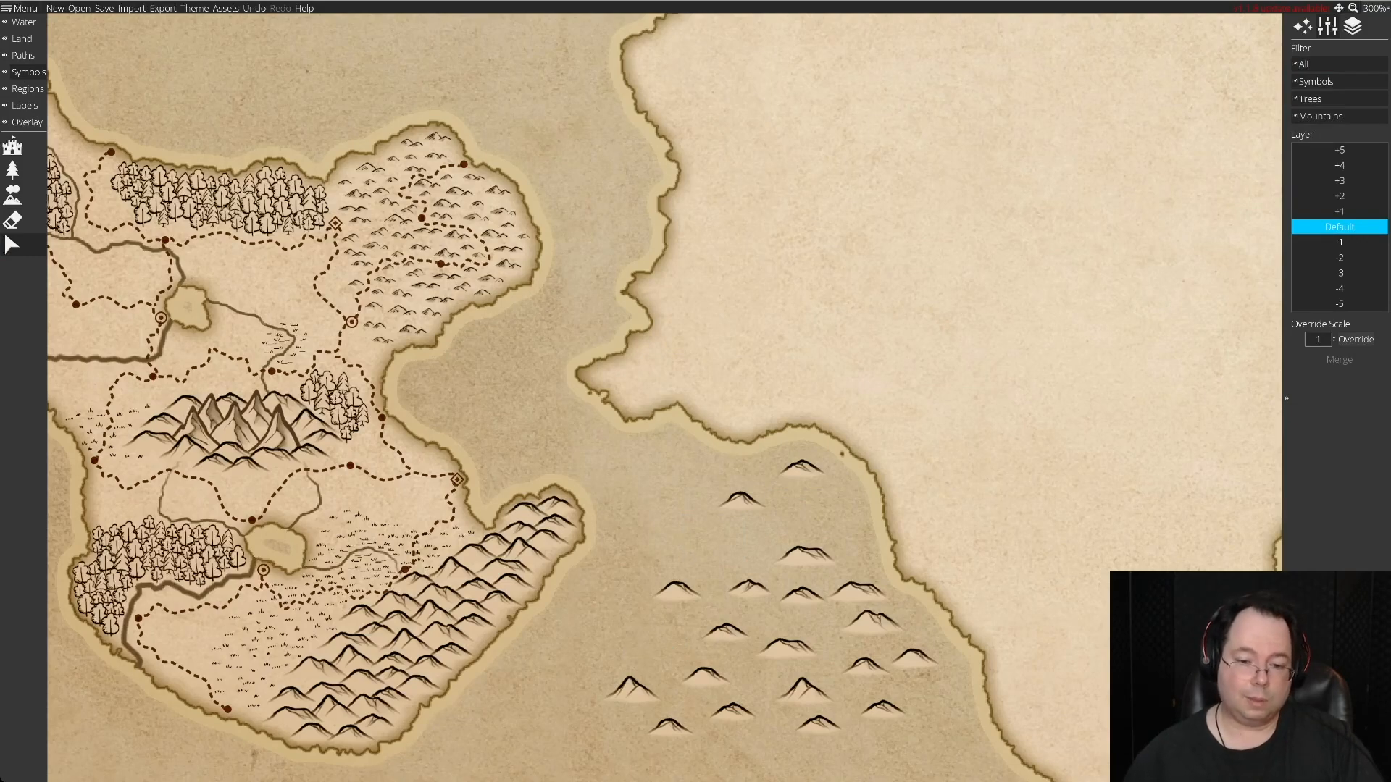
Move five spare hills from the sea onto the tip of the western cape, overlapping them into a compact cluster.
click(805, 693)
drag(805, 693, 642, 395)
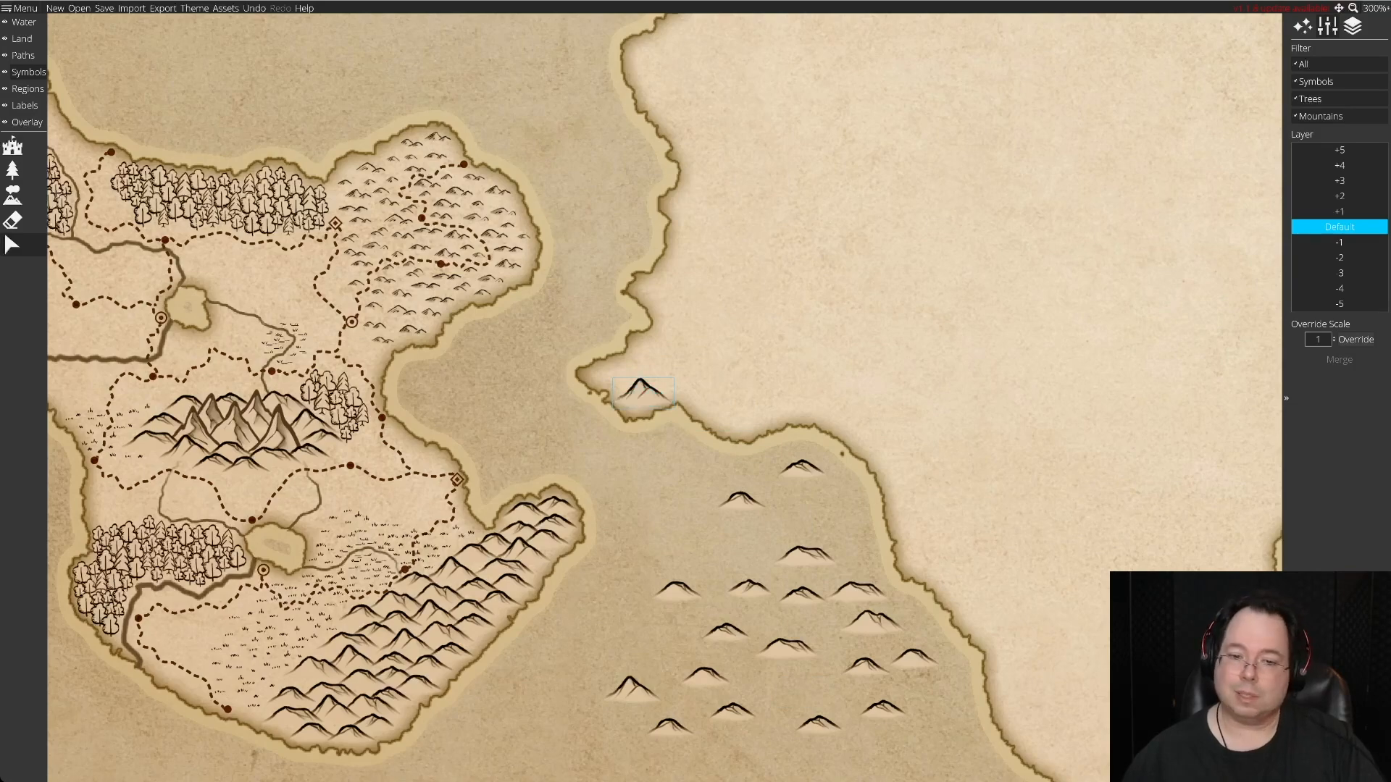
drag(805, 556, 619, 376)
drag(801, 469, 651, 360)
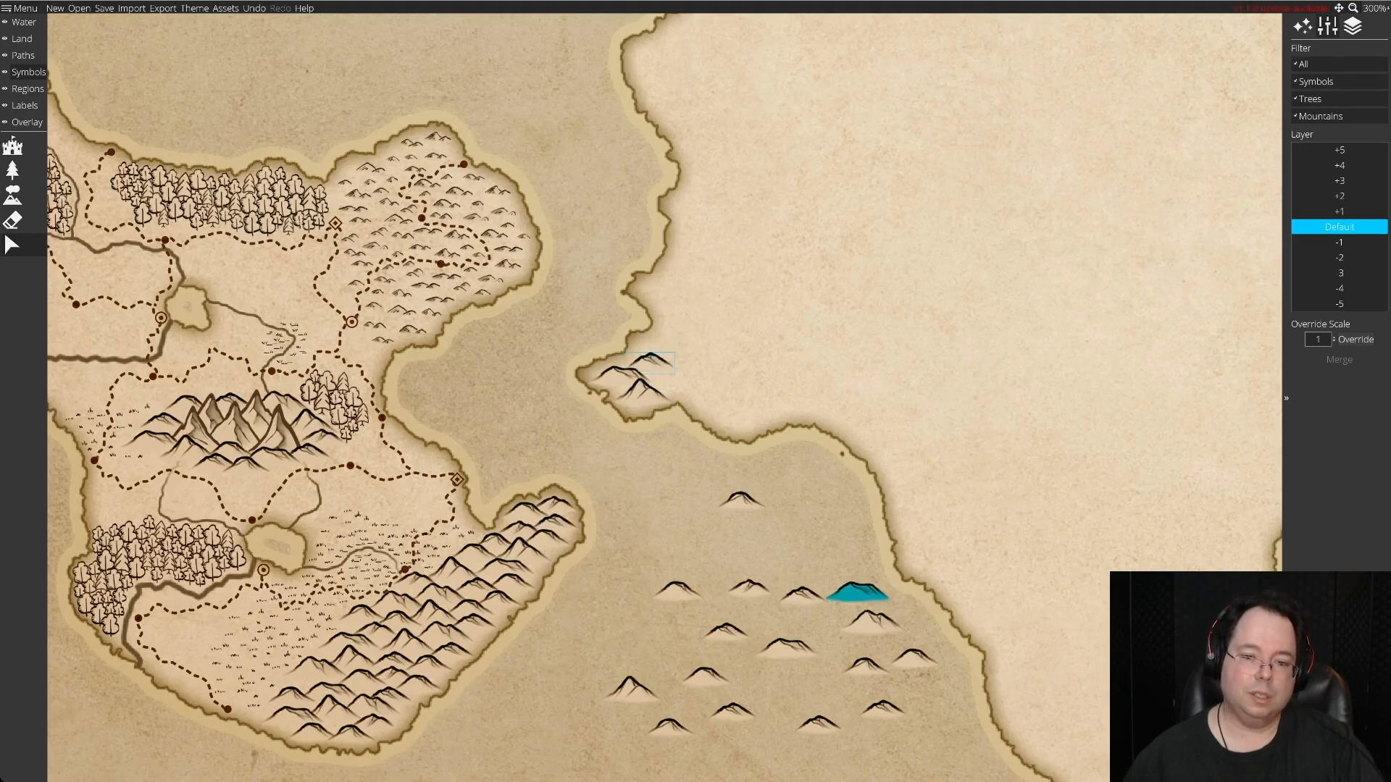
drag(873, 621, 673, 375)
drag(675, 588, 699, 387)
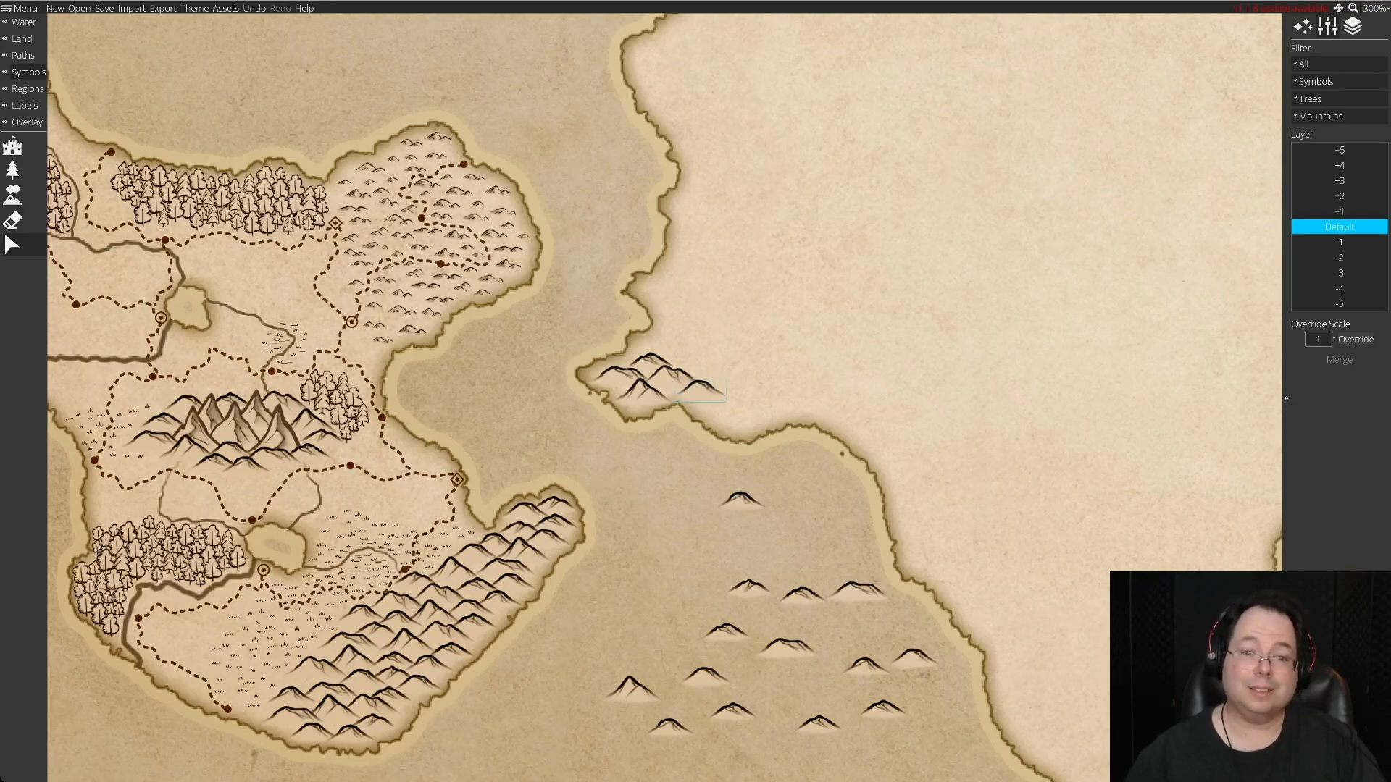
Regroup the spare hills in the sea and move one narrow hill onto the northern edge of the cape cluster.
drag(858, 590, 700, 539)
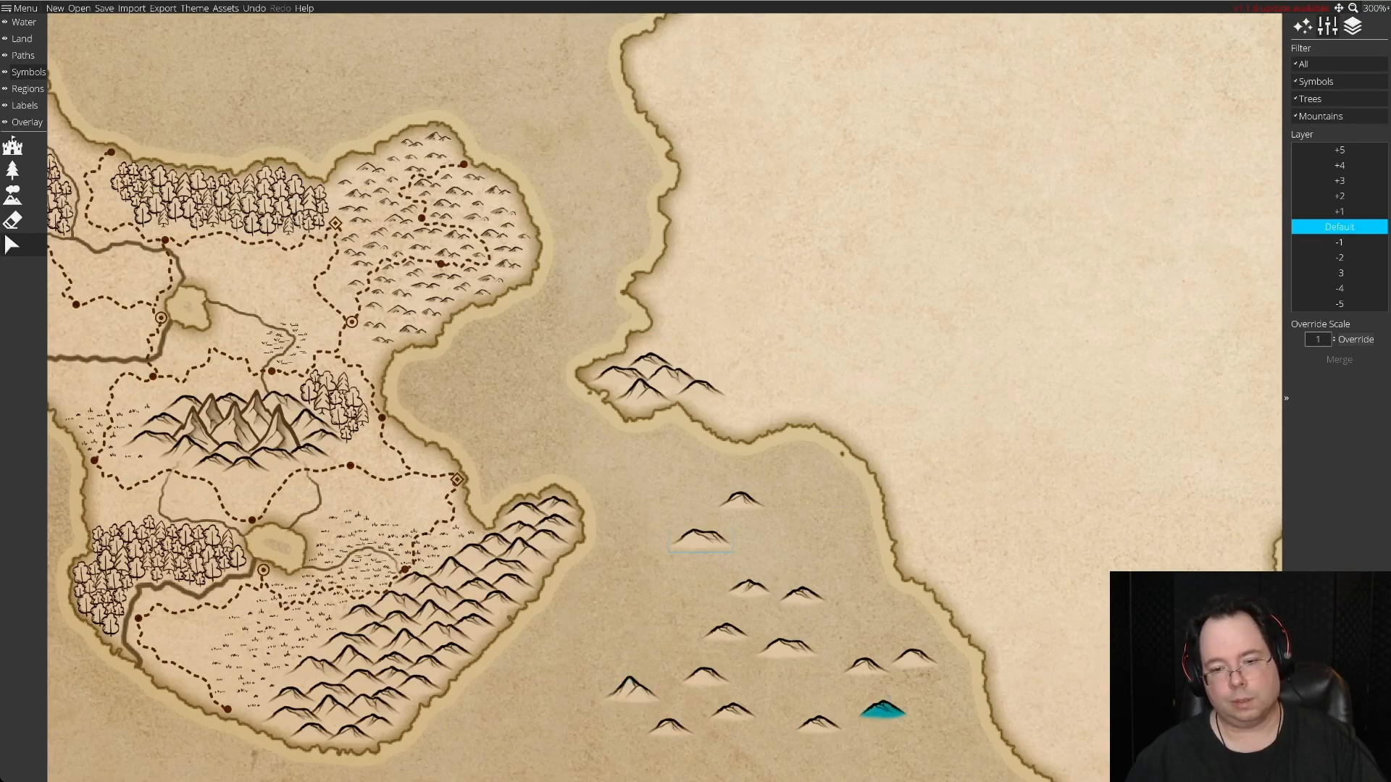
drag(882, 708, 815, 592)
drag(748, 588, 651, 343)
click(702, 536)
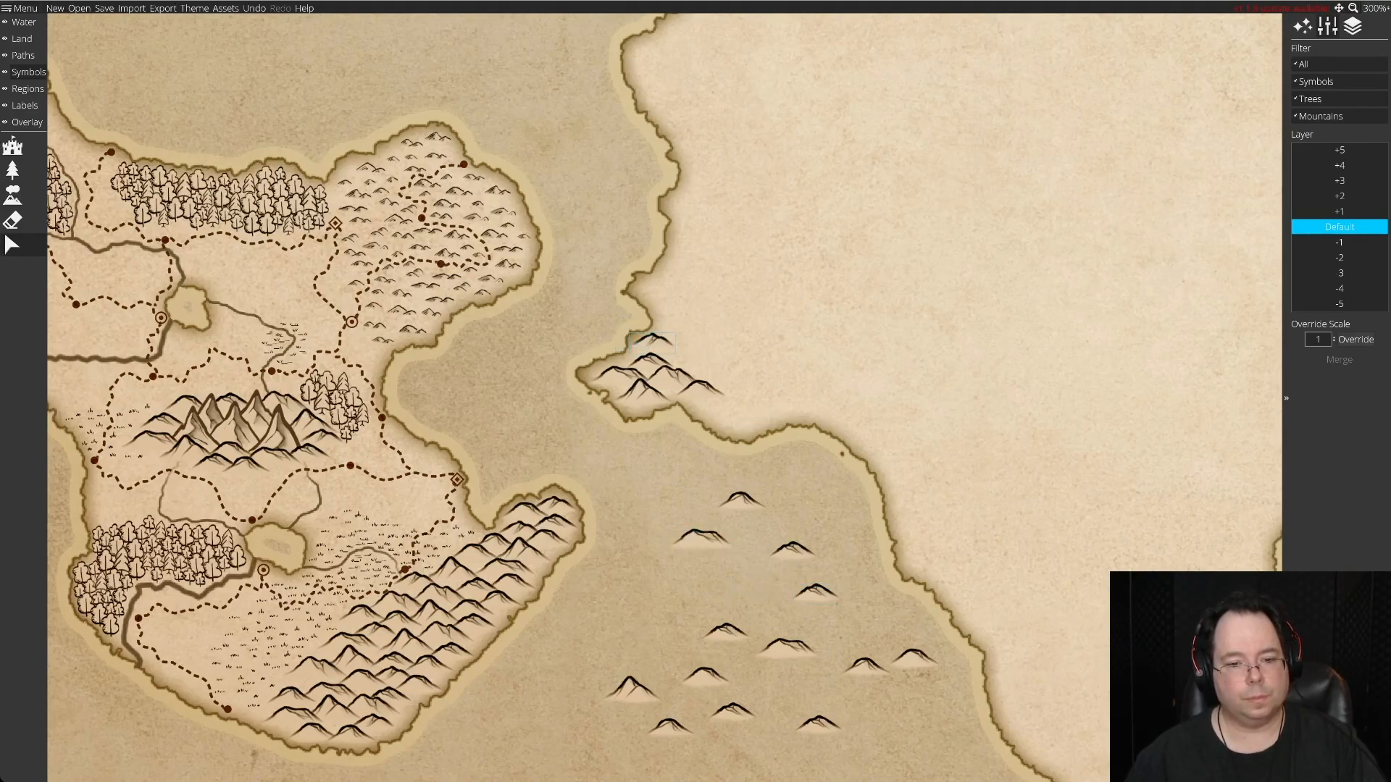
Extend the cape cluster eastward with a pointed peak, a broad hill and a small hill from the sea.
drag(630, 684, 685, 353)
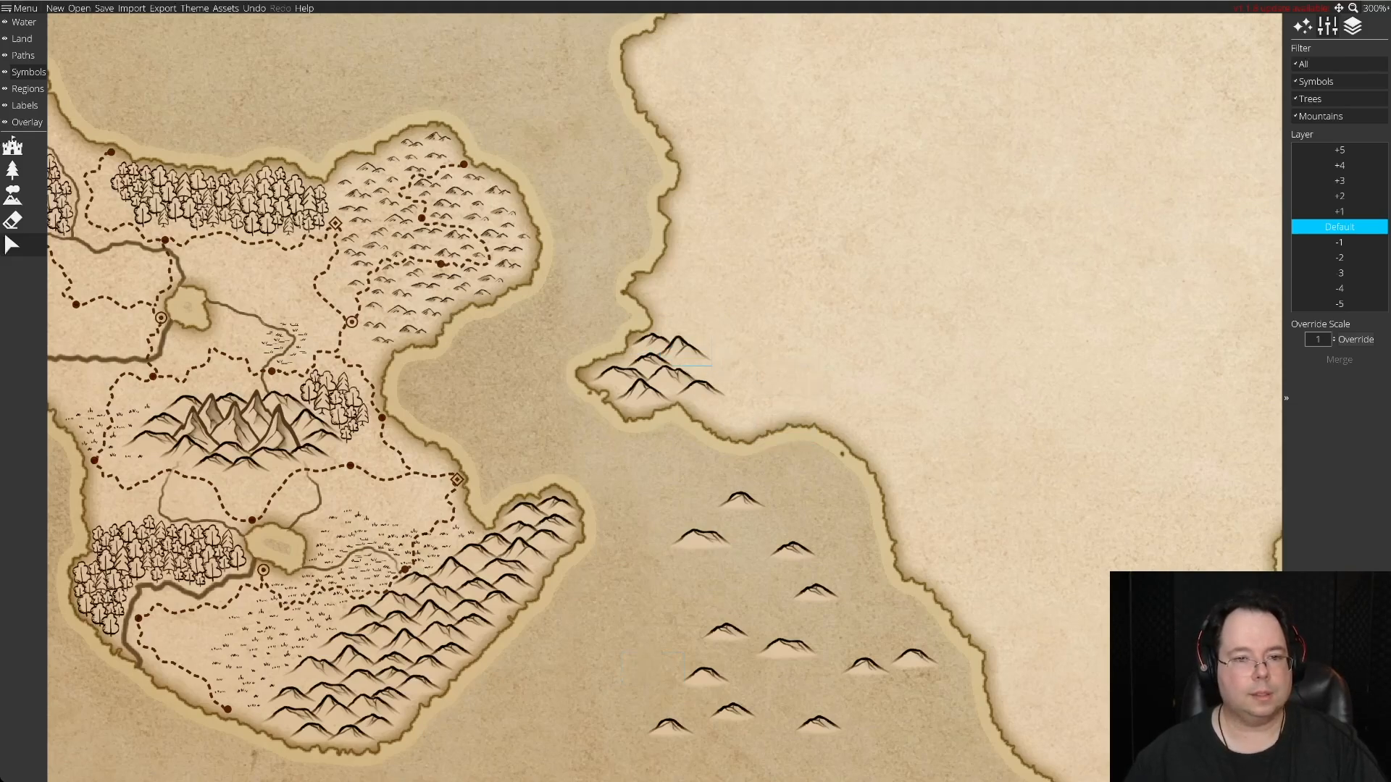
drag(786, 648, 717, 368)
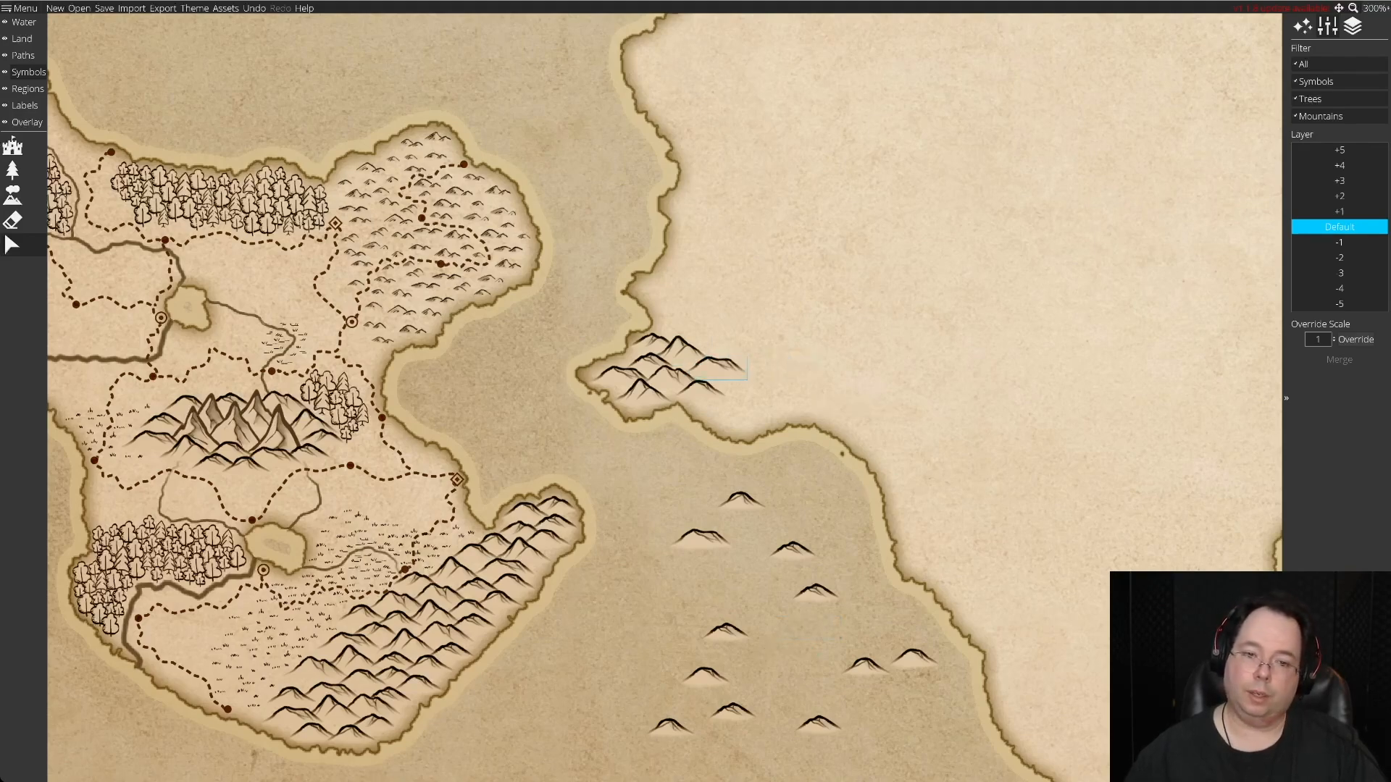
drag(739, 498, 731, 401)
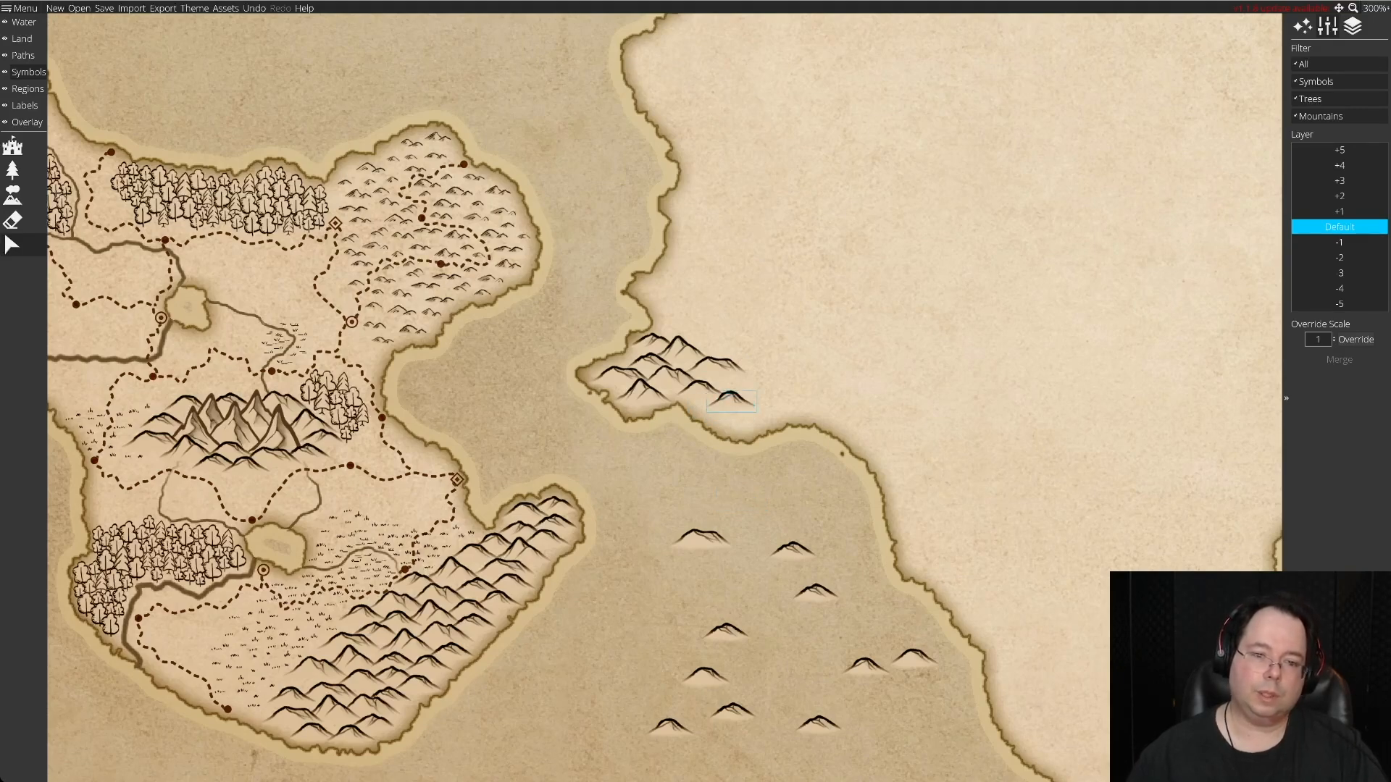
mouse_move(701, 536)
mouse_down()
mouse_move(689, 333)
mouse_move(720, 347)
mouse_move(697, 536)
mouse_up()
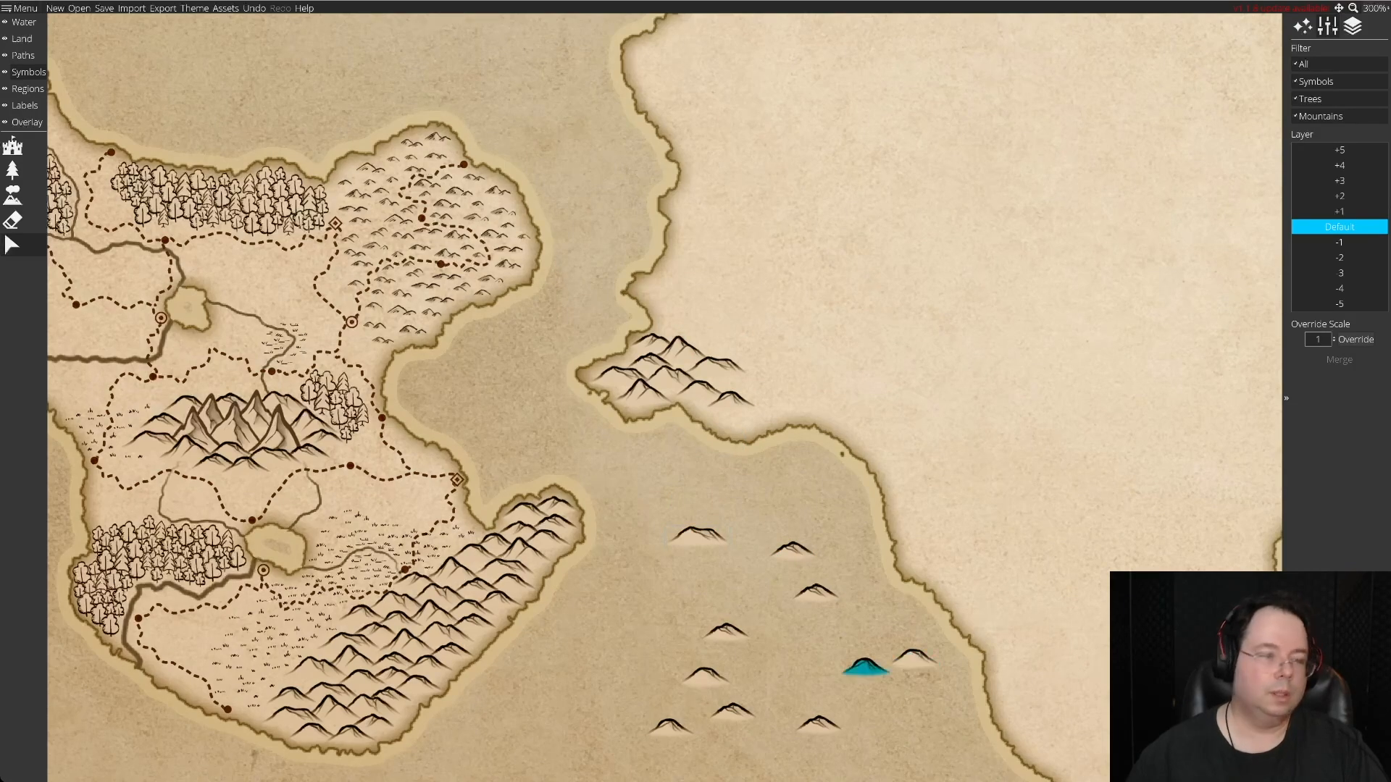
Replenish the spare hills by placing 18 more hill symbols in the sea gaps south of the western cape.
click(12, 195)
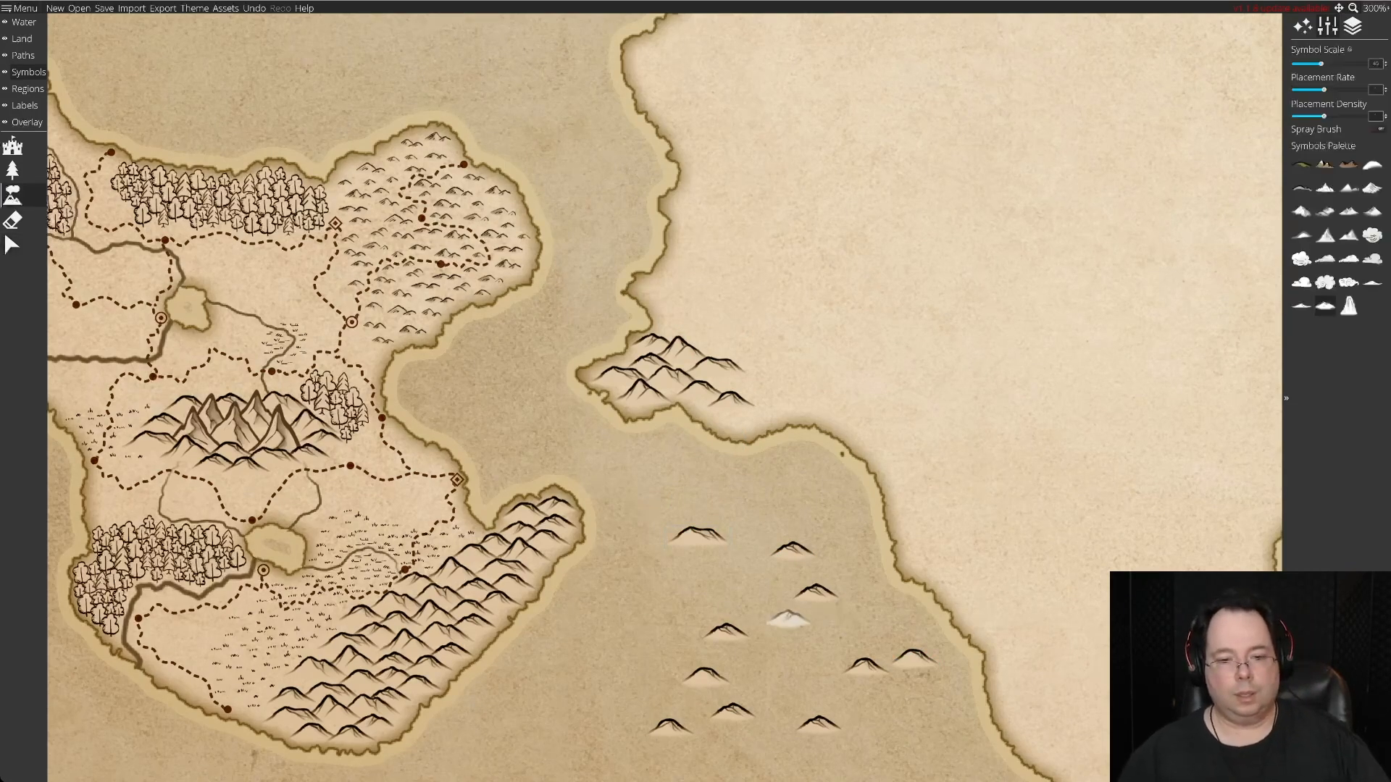
click(711, 589)
click(806, 660)
click(852, 617)
click(649, 632)
click(767, 503)
click(759, 575)
click(637, 572)
click(598, 676)
click(606, 734)
click(914, 719)
click(864, 689)
click(793, 688)
click(778, 610)
click(605, 608)
click(655, 687)
click(816, 518)
click(674, 499)
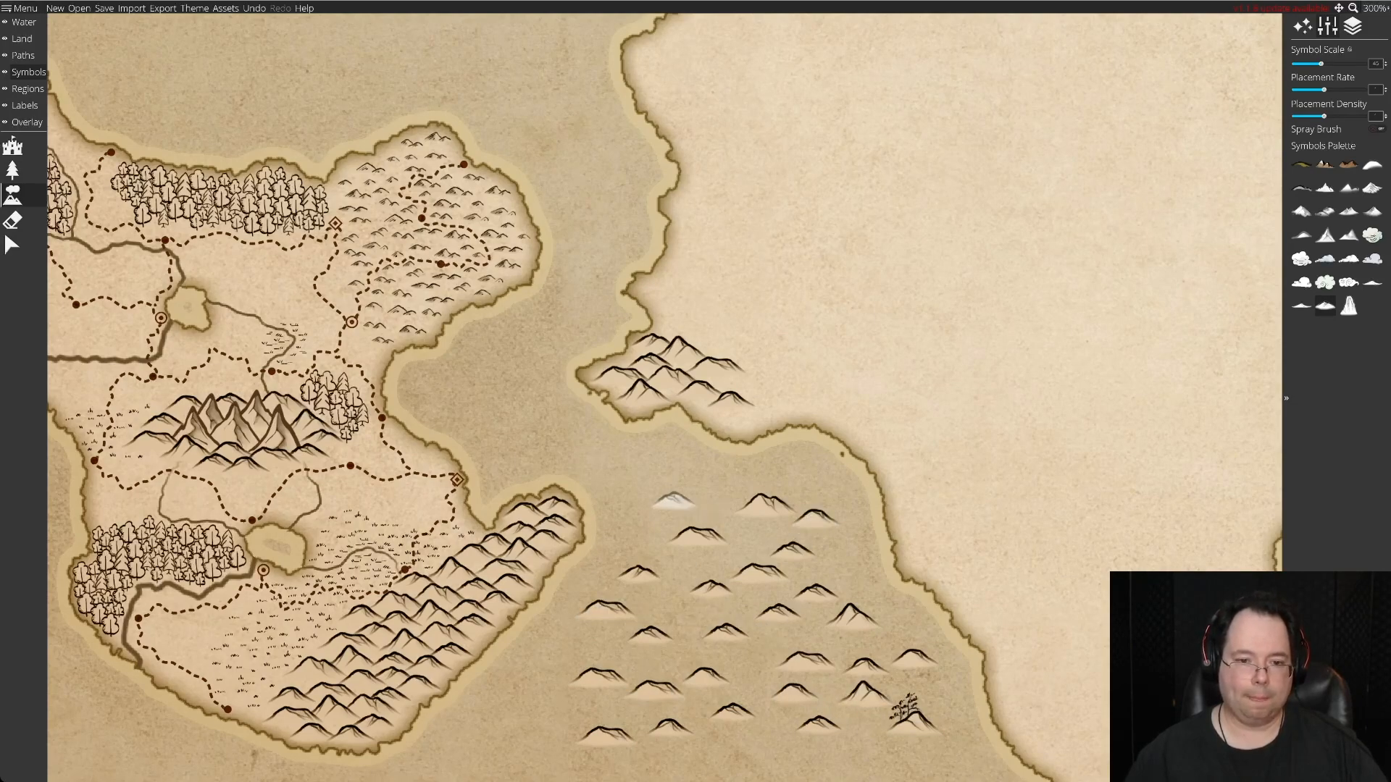
click(675, 556)
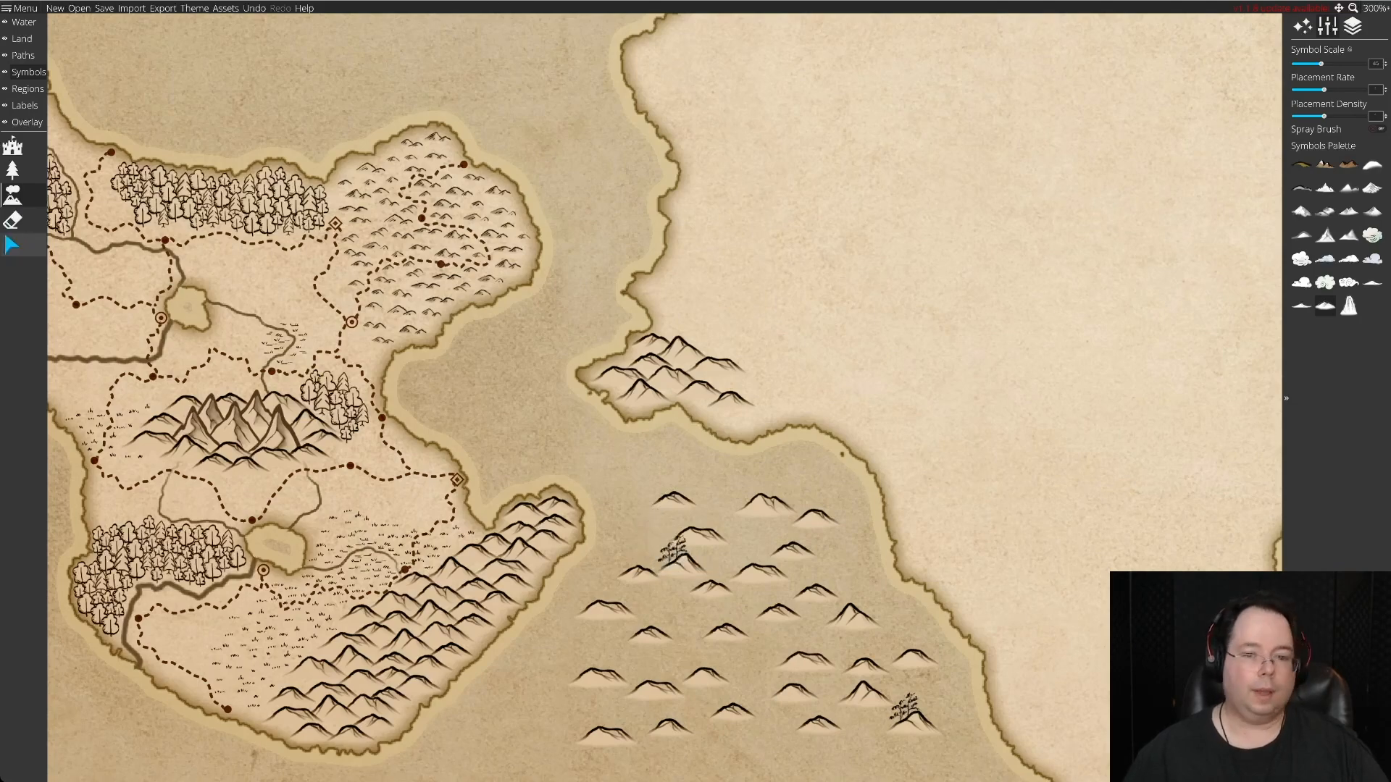
Delete the two new tree-topped hills from the replenished spares in the sea.
click(12, 245)
click(913, 724)
key(Delete)
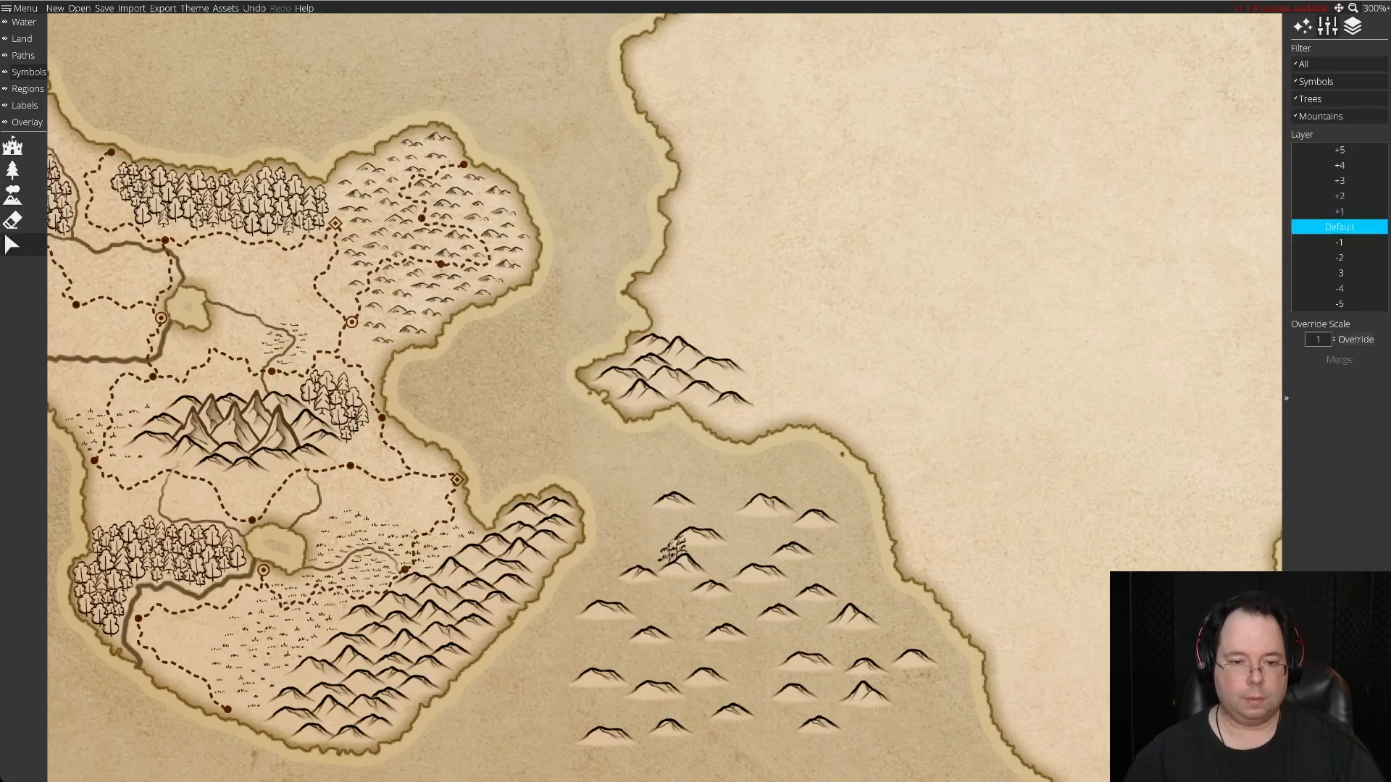
click(681, 561)
key(Delete)
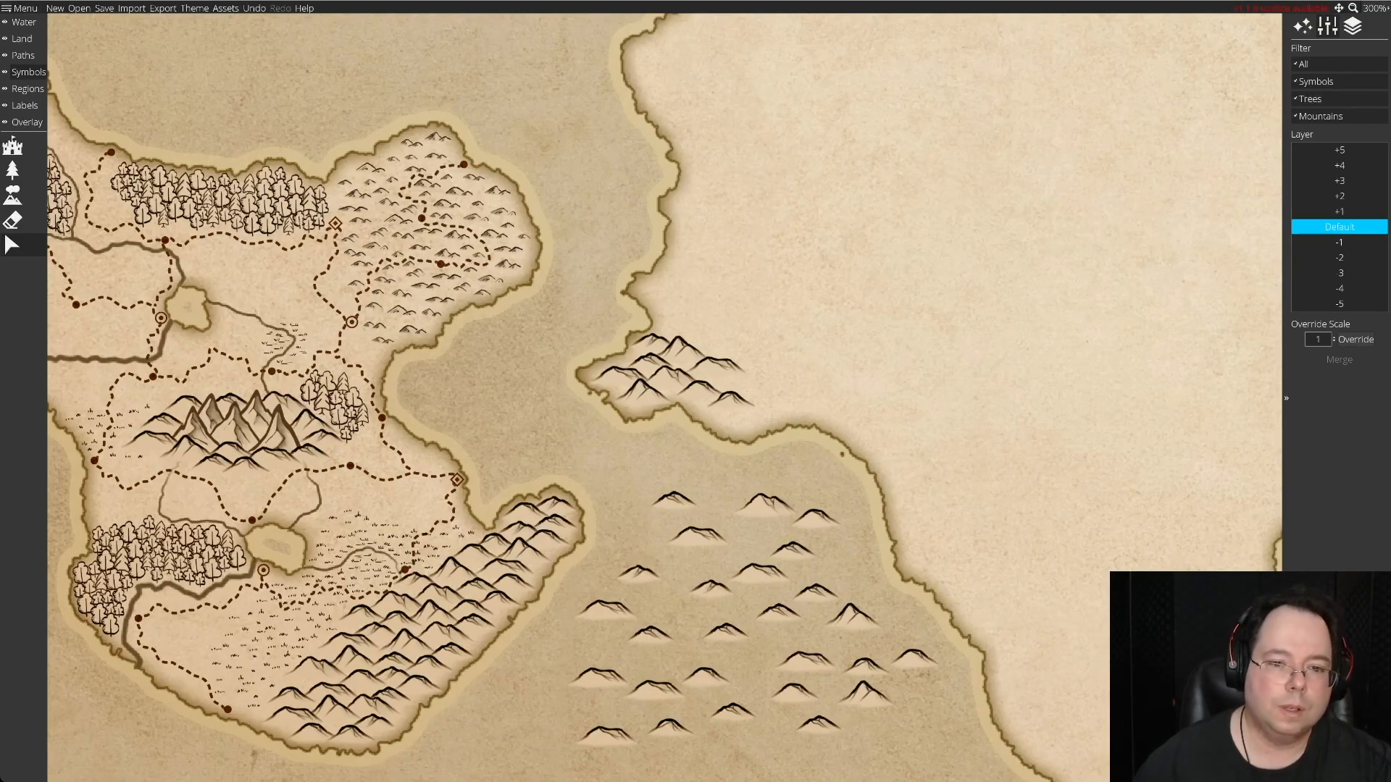
Move four spare hills onto the cape cluster, filling its eastern side and building up its northern edge.
click(674, 501)
drag(673, 500, 729, 381)
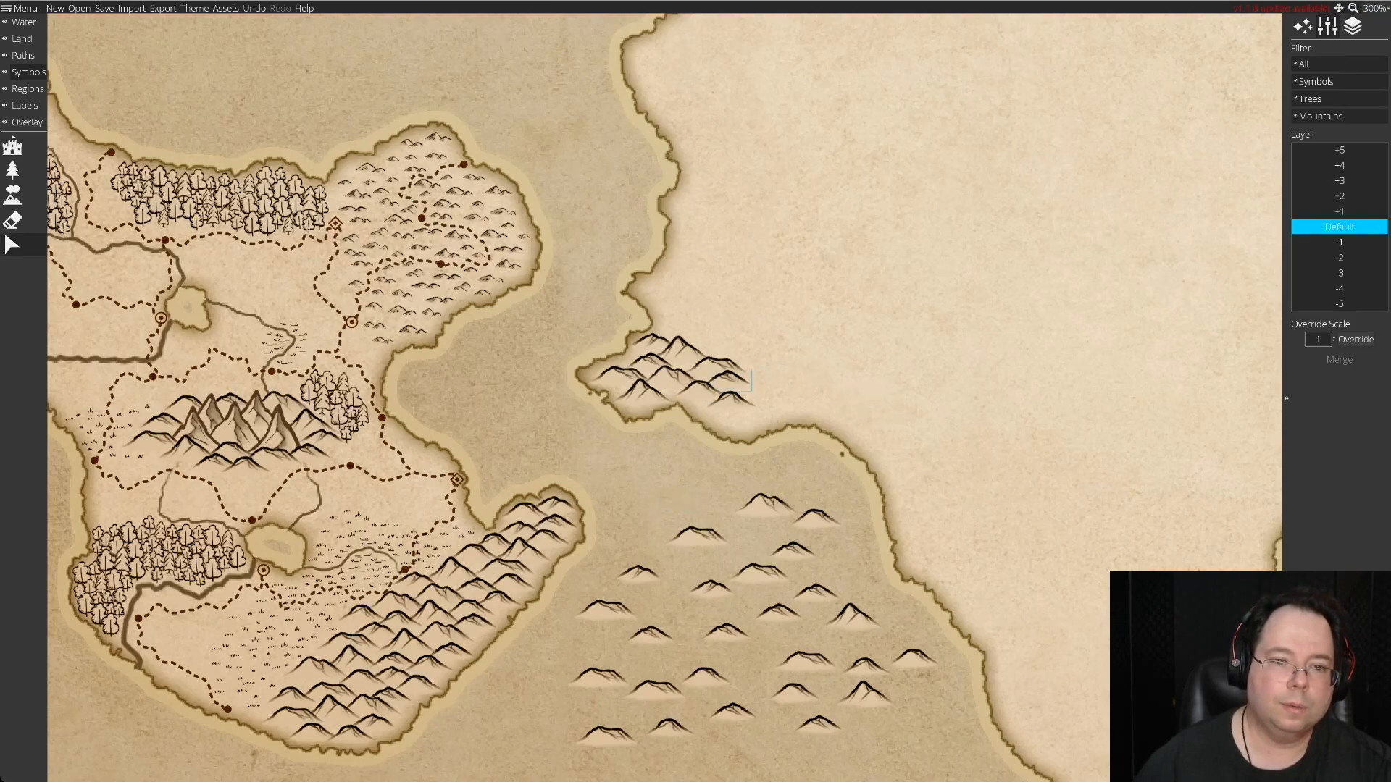
click(766, 502)
drag(765, 502, 724, 339)
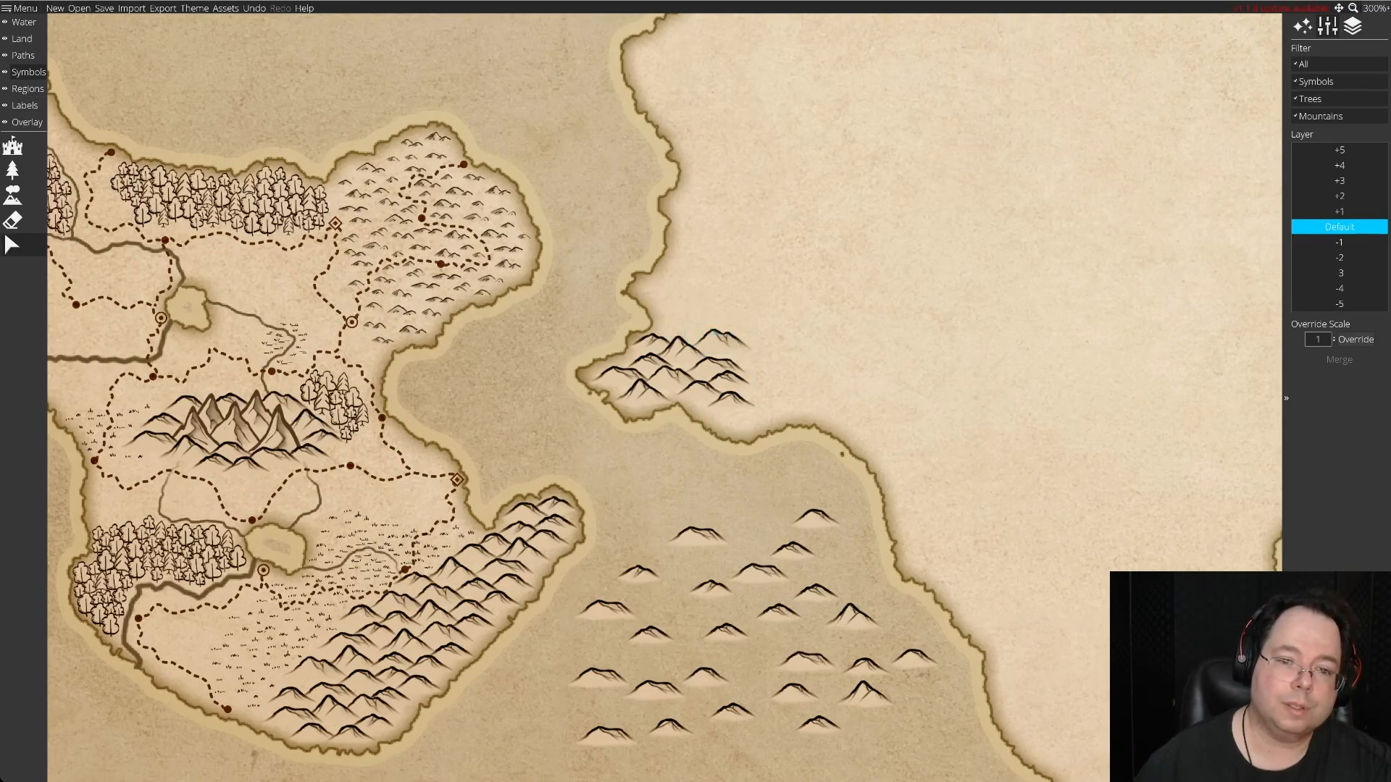
drag(816, 516, 681, 331)
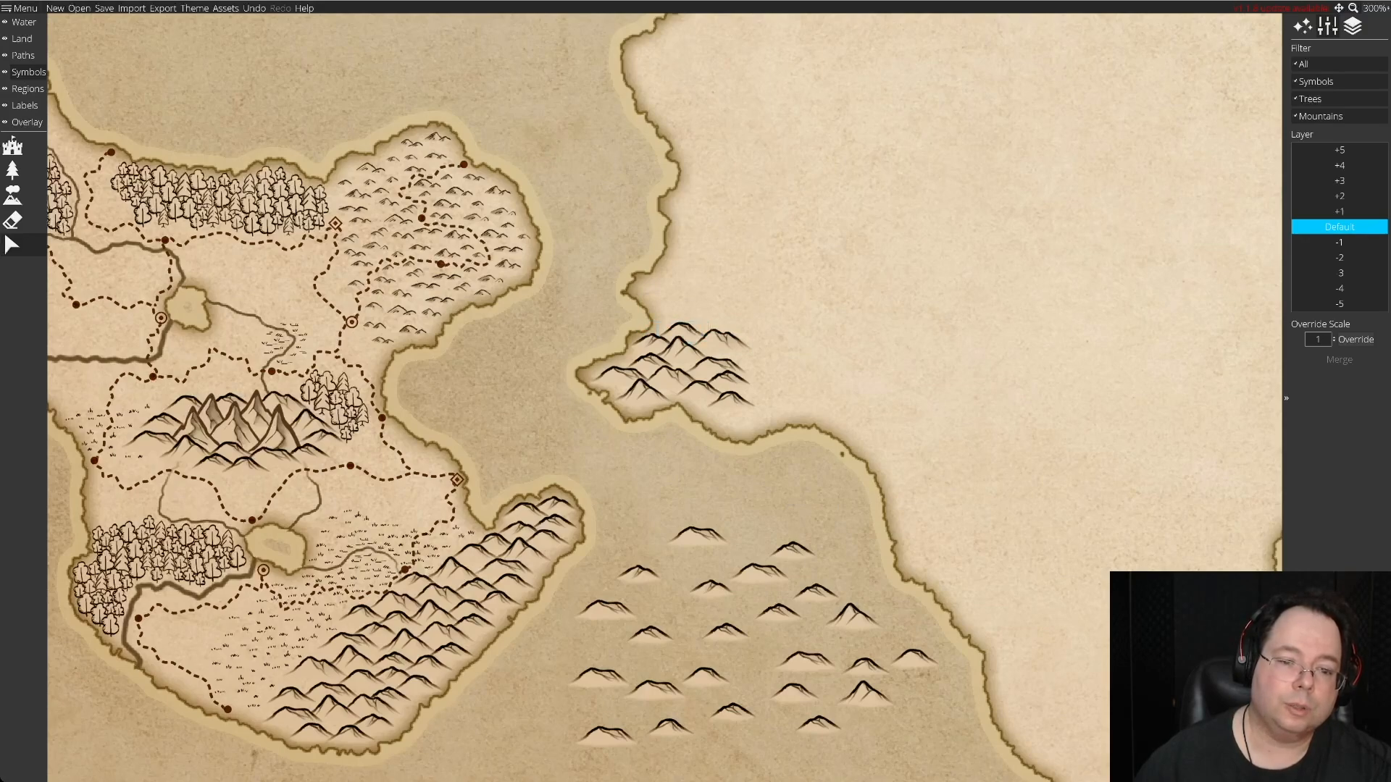
drag(853, 618, 686, 312)
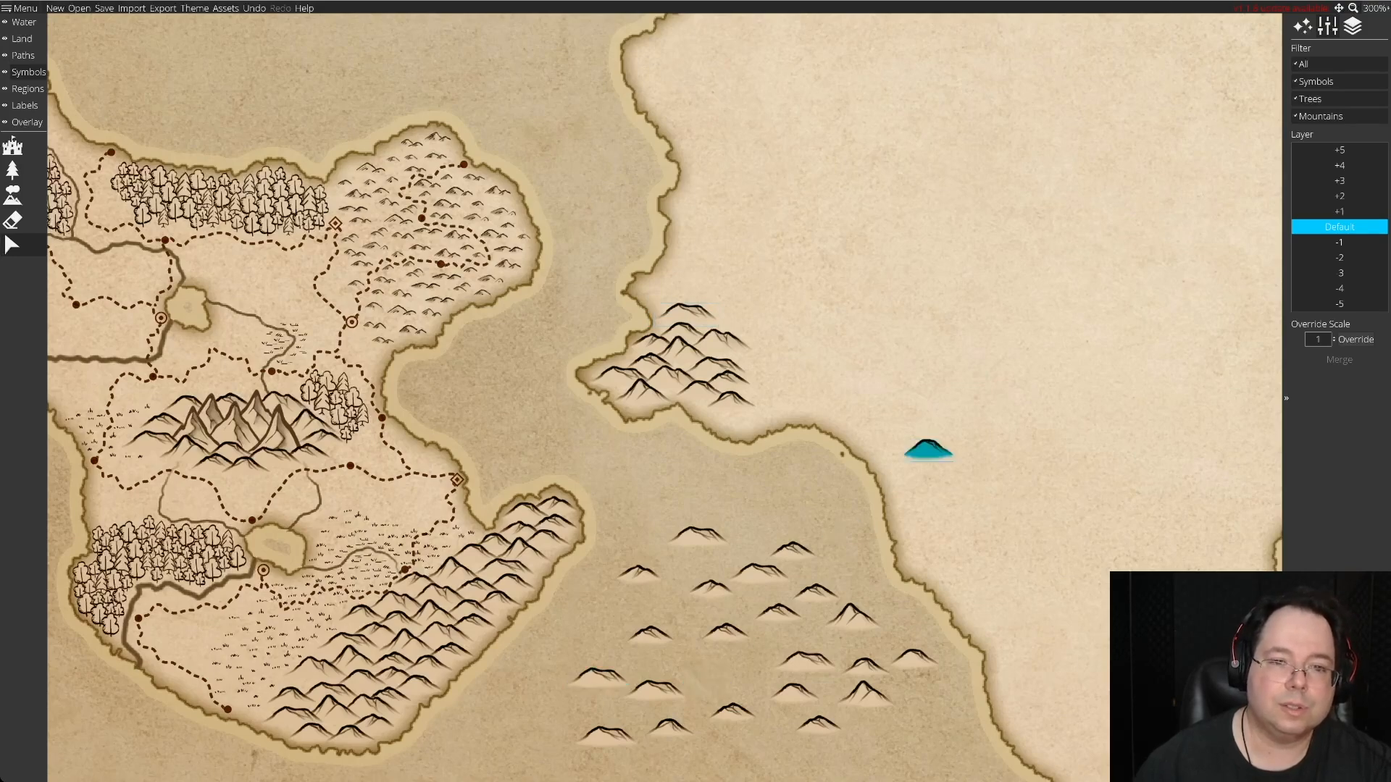
Add two small hills and a pointed peak to the cluster's northern end, and reposition the unused broad hills in the sea.
click(744, 502)
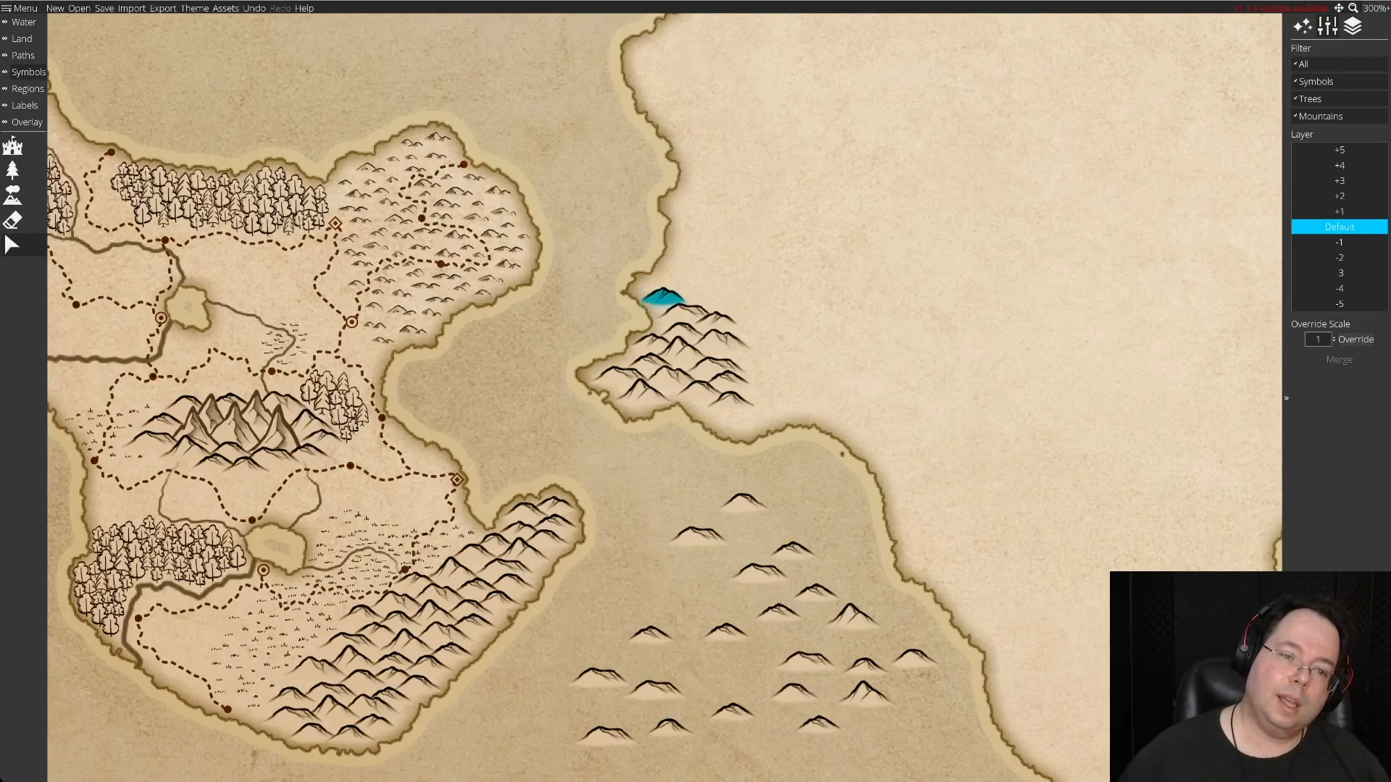
click(664, 295)
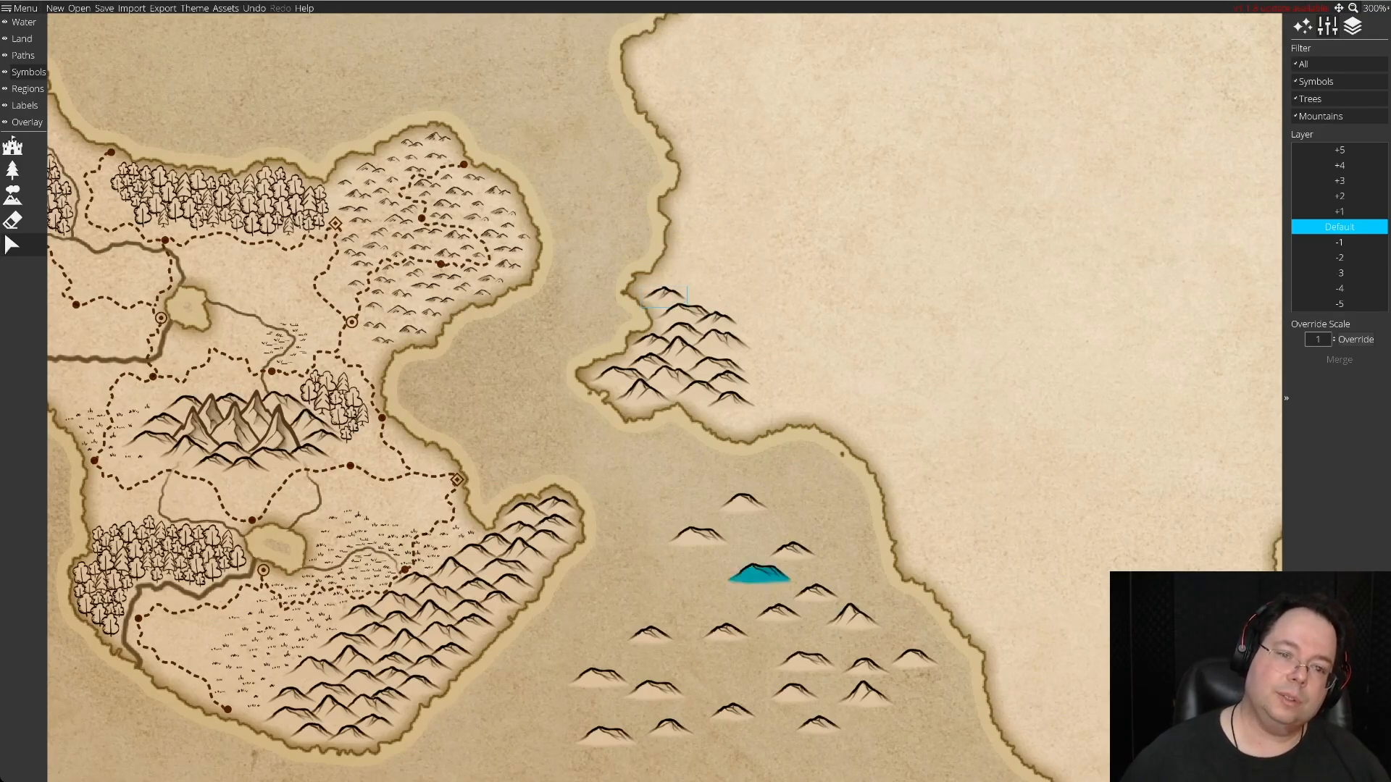
click(703, 587)
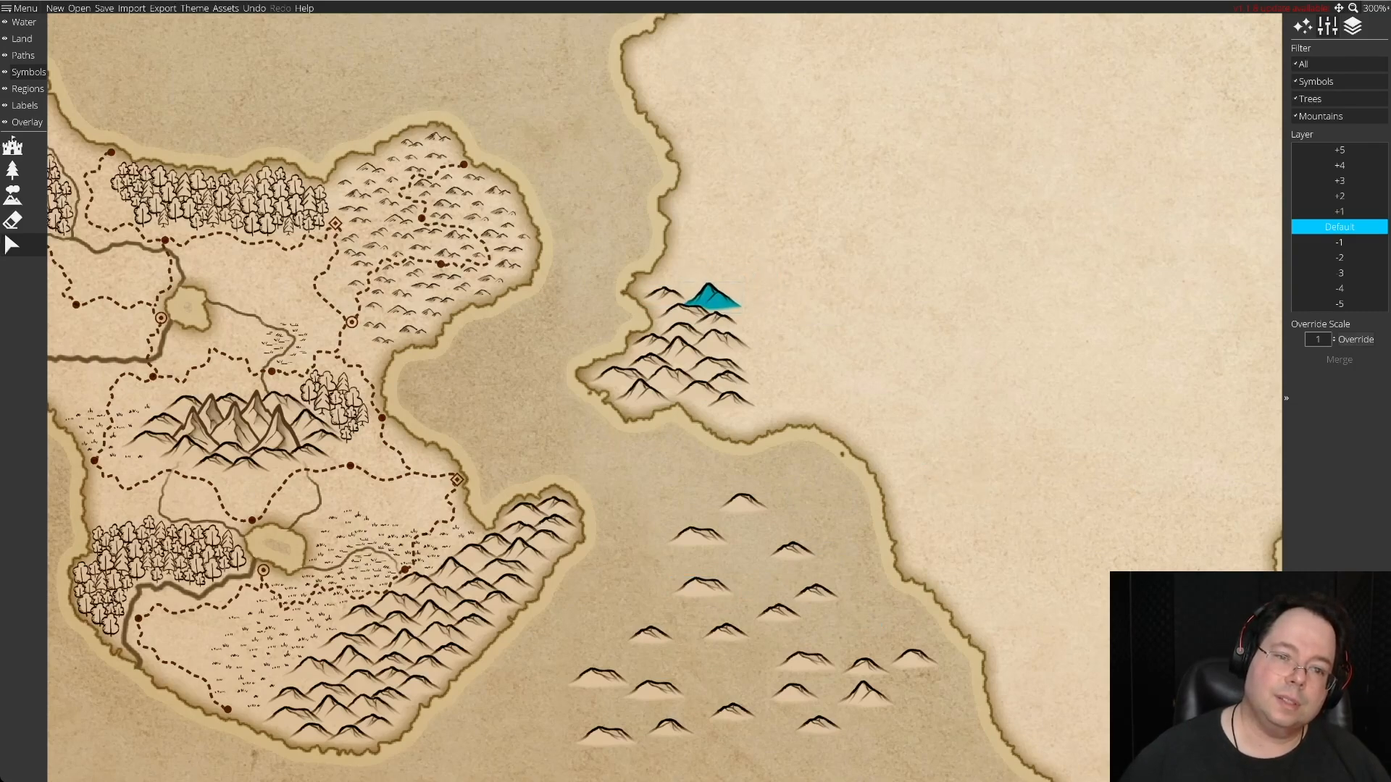
click(711, 296)
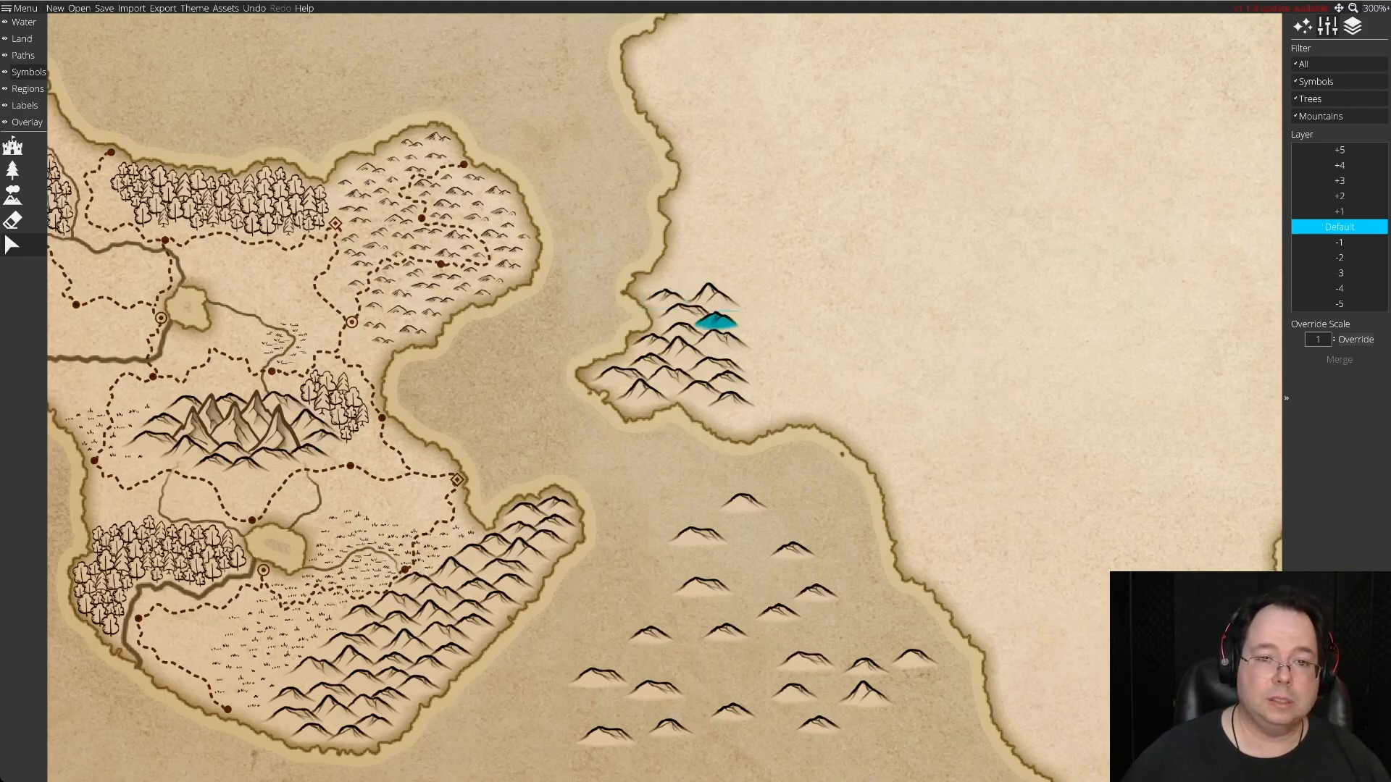
drag(699, 533, 657, 532)
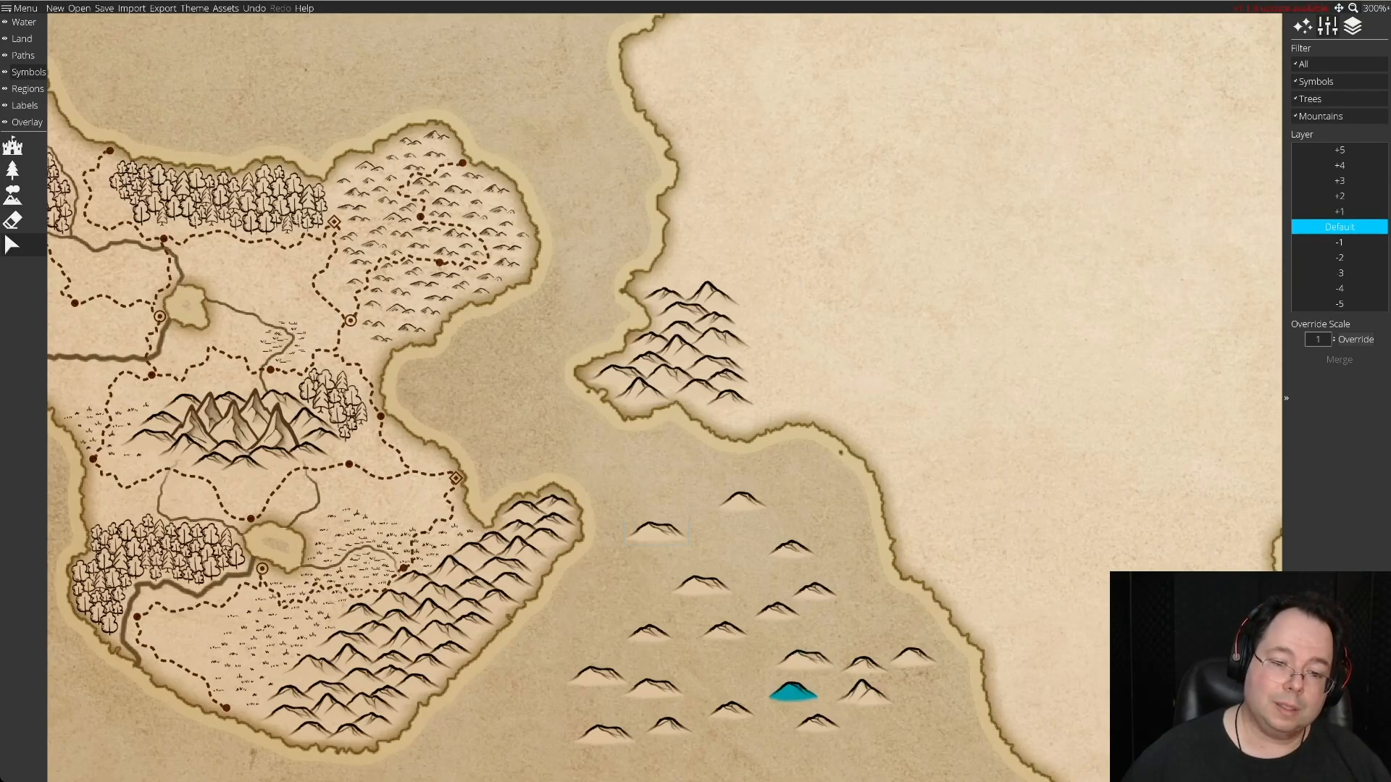
drag(655, 534, 724, 539)
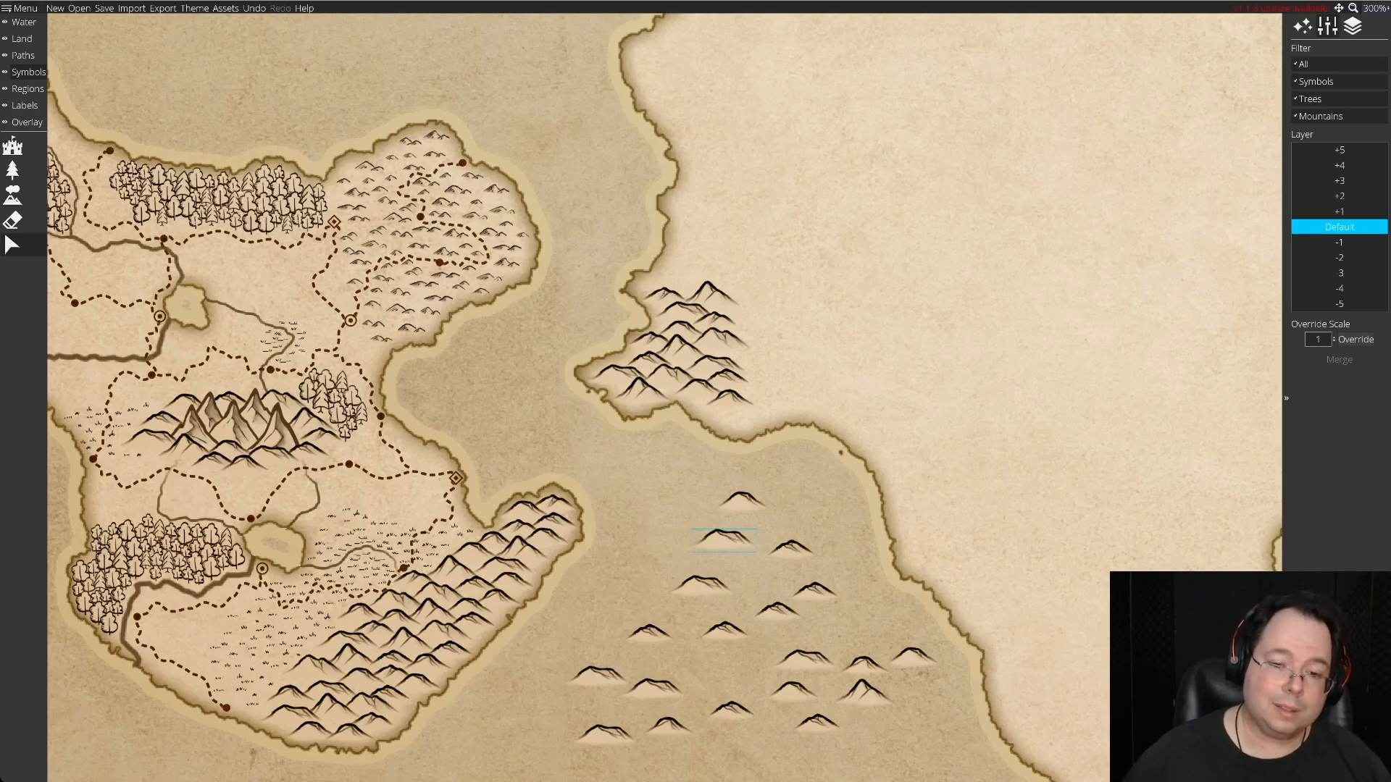
Move three spare hills onto the cape cluster's northern end, and return one tried-out hill to the sea.
drag(815, 591, 679, 284)
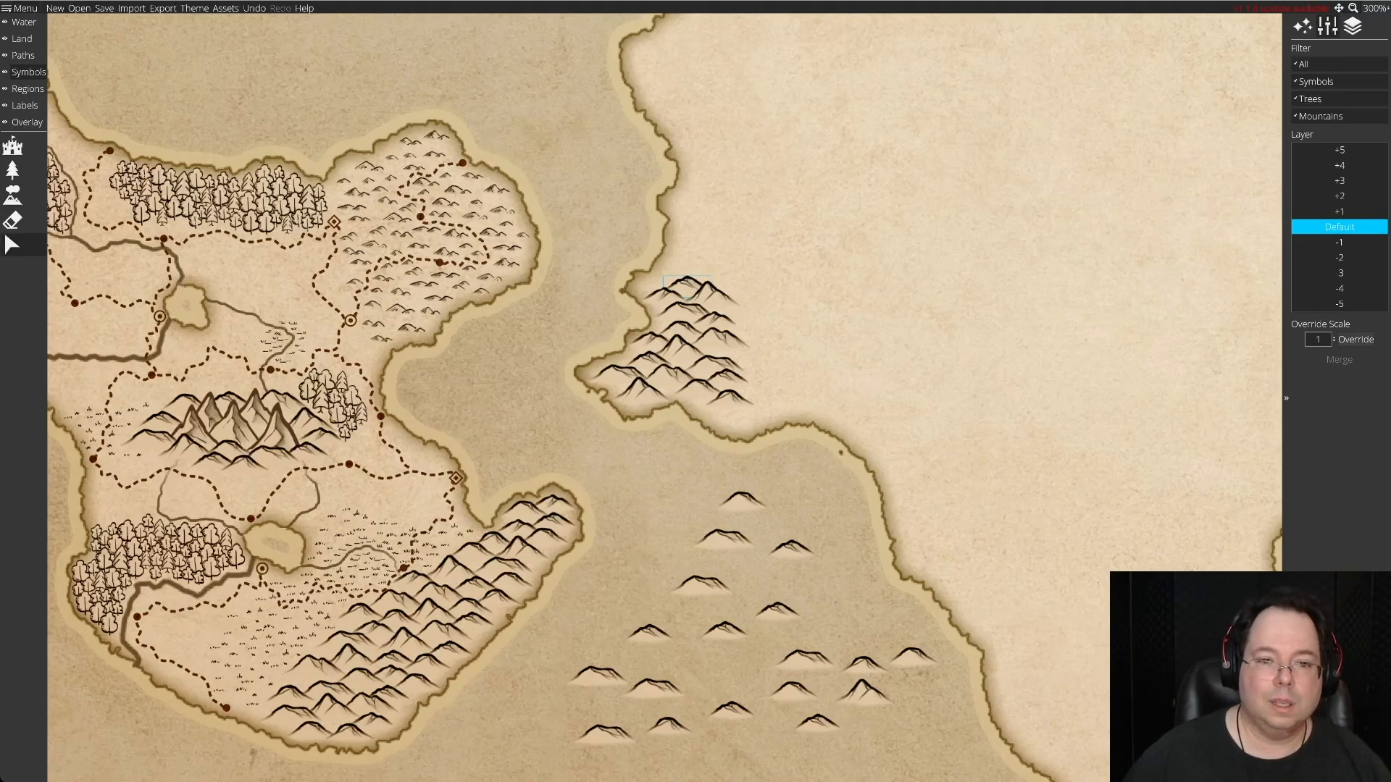
drag(791, 544, 745, 302)
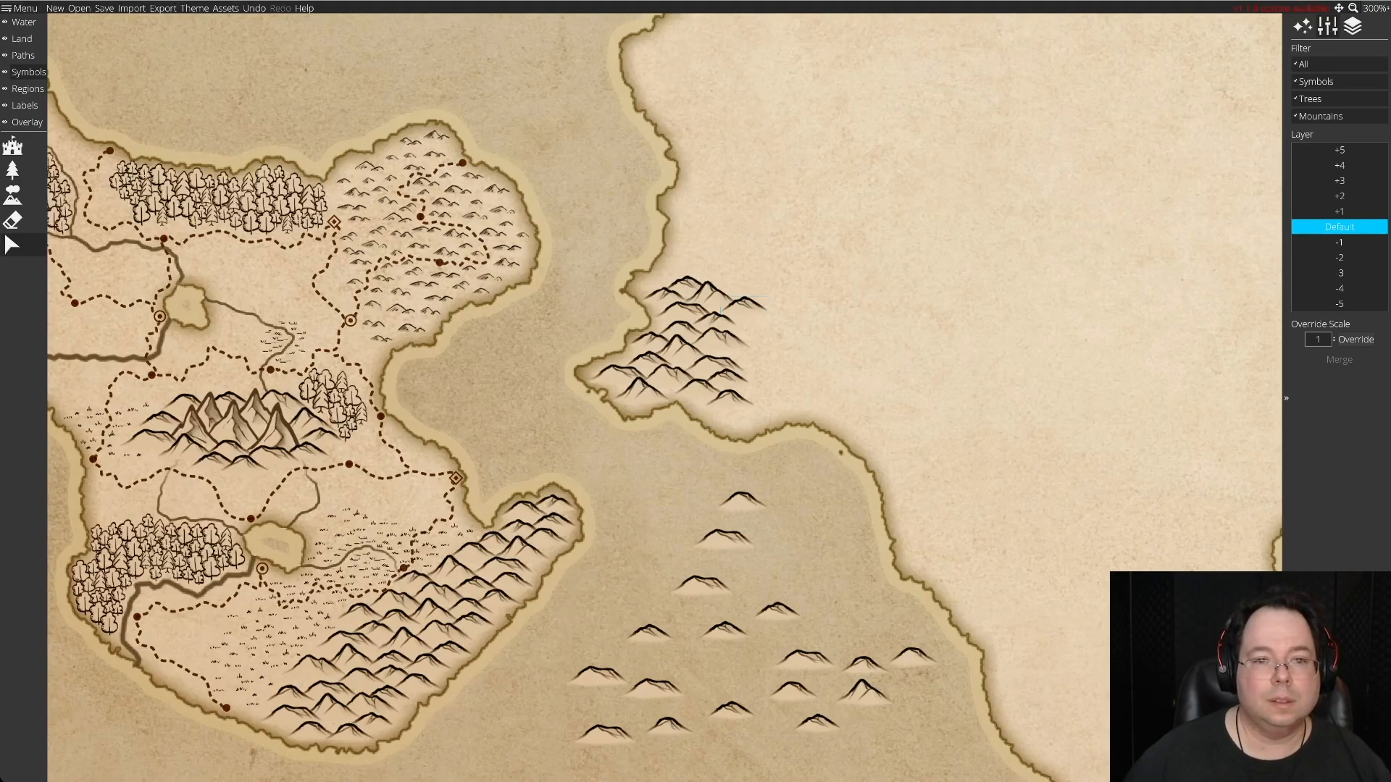
drag(742, 304, 780, 559)
mouse_move(700, 585)
mouse_down()
mouse_move(798, 444)
mouse_move(775, 282)
mouse_move(751, 307)
mouse_move(745, 266)
mouse_move(679, 269)
mouse_up()
mouse_move(741, 500)
mouse_down()
mouse_move(874, 328)
mouse_move(737, 270)
mouse_move(720, 280)
mouse_up()
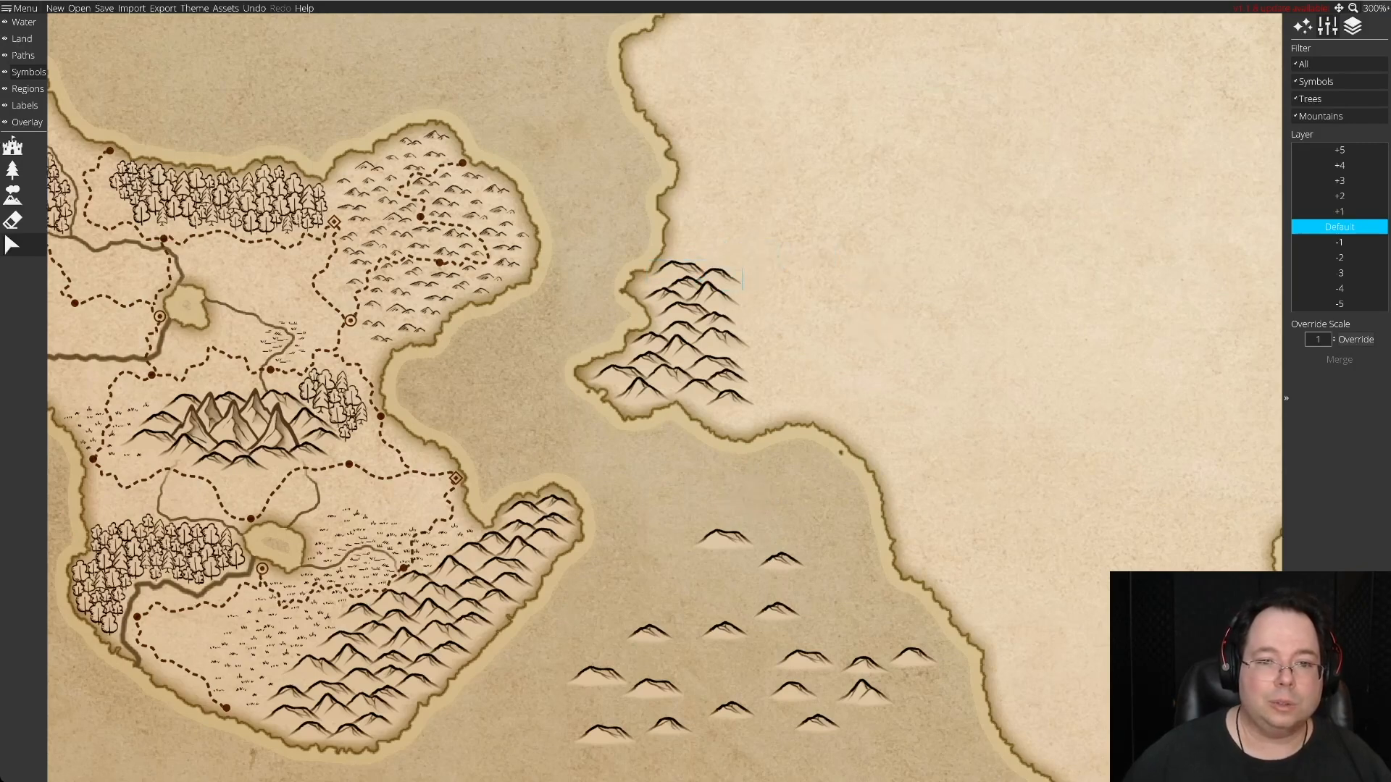
Gather the scattered spare hills in the sea into a tighter, evenly spaced group closer to the cape.
drag(604, 735, 710, 576)
drag(667, 726, 779, 517)
drag(862, 691, 830, 540)
drag(804, 659, 825, 583)
drag(650, 636, 706, 606)
drag(598, 677, 641, 594)
drag(865, 663, 825, 621)
drag(913, 656, 858, 601)
drag(793, 685, 780, 640)
drag(654, 687, 659, 636)
drag(818, 722, 835, 654)
mouse_move(731, 709)
mouse_down()
mouse_move(737, 665)
mouse_move(737, 692)
mouse_up()
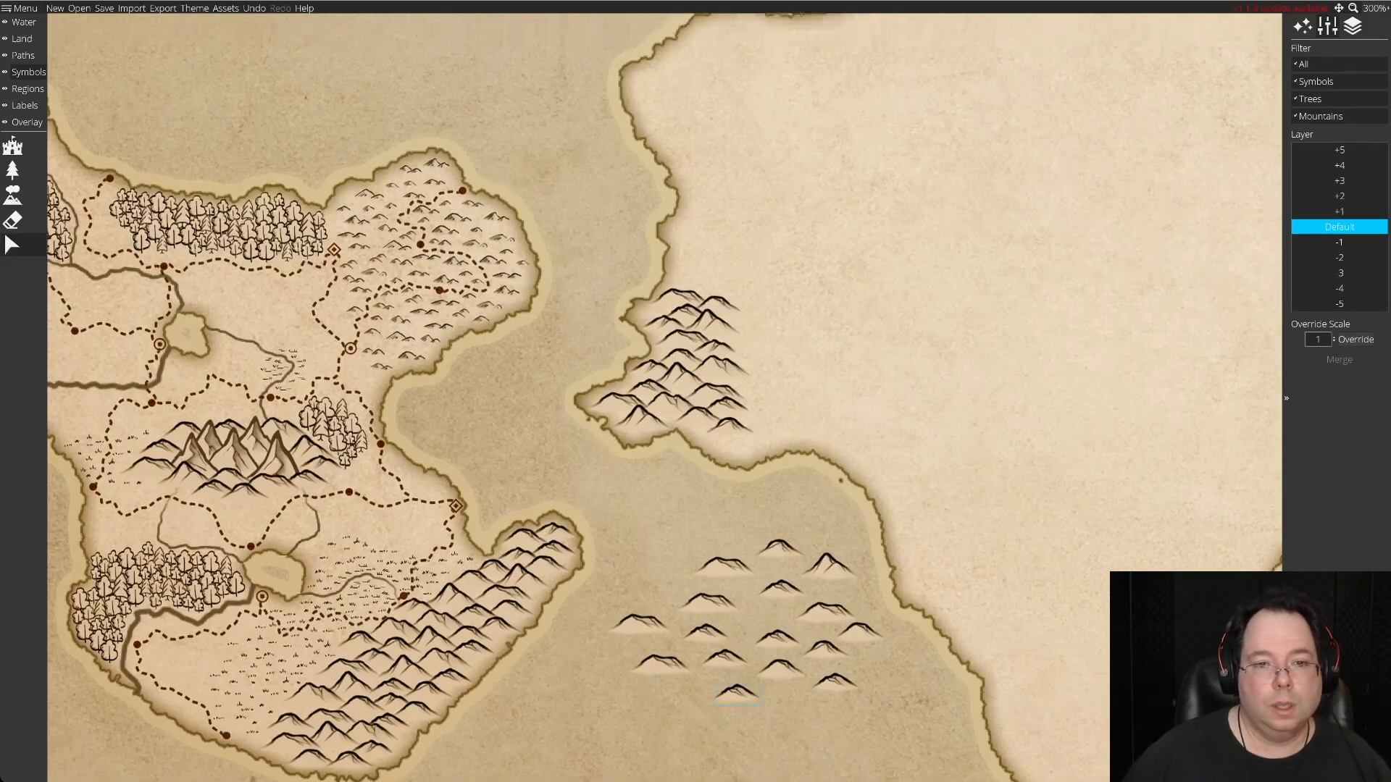
Add a small spare hill to the cluster's northeastern top, and reposition two unused spares in the sea.
key(Up)
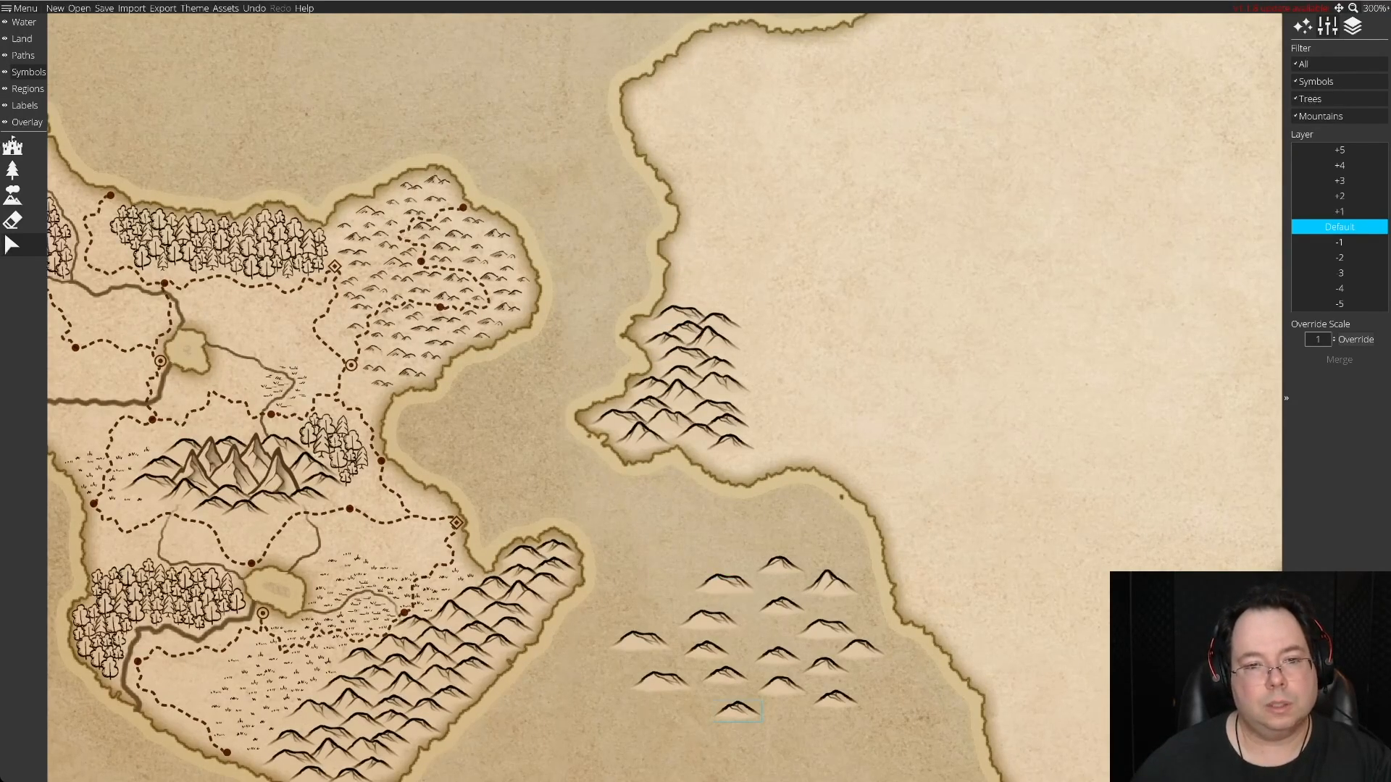
drag(779, 564, 722, 304)
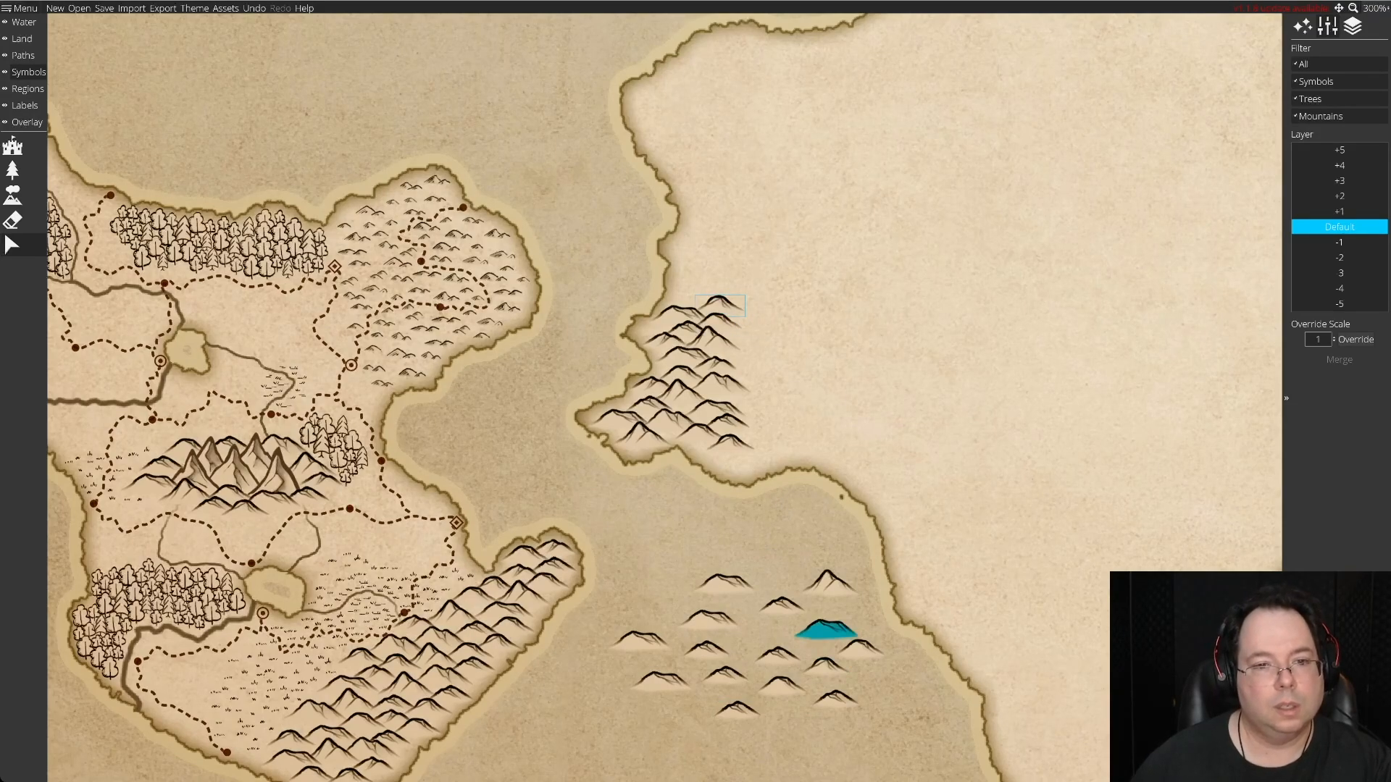
drag(826, 627, 788, 517)
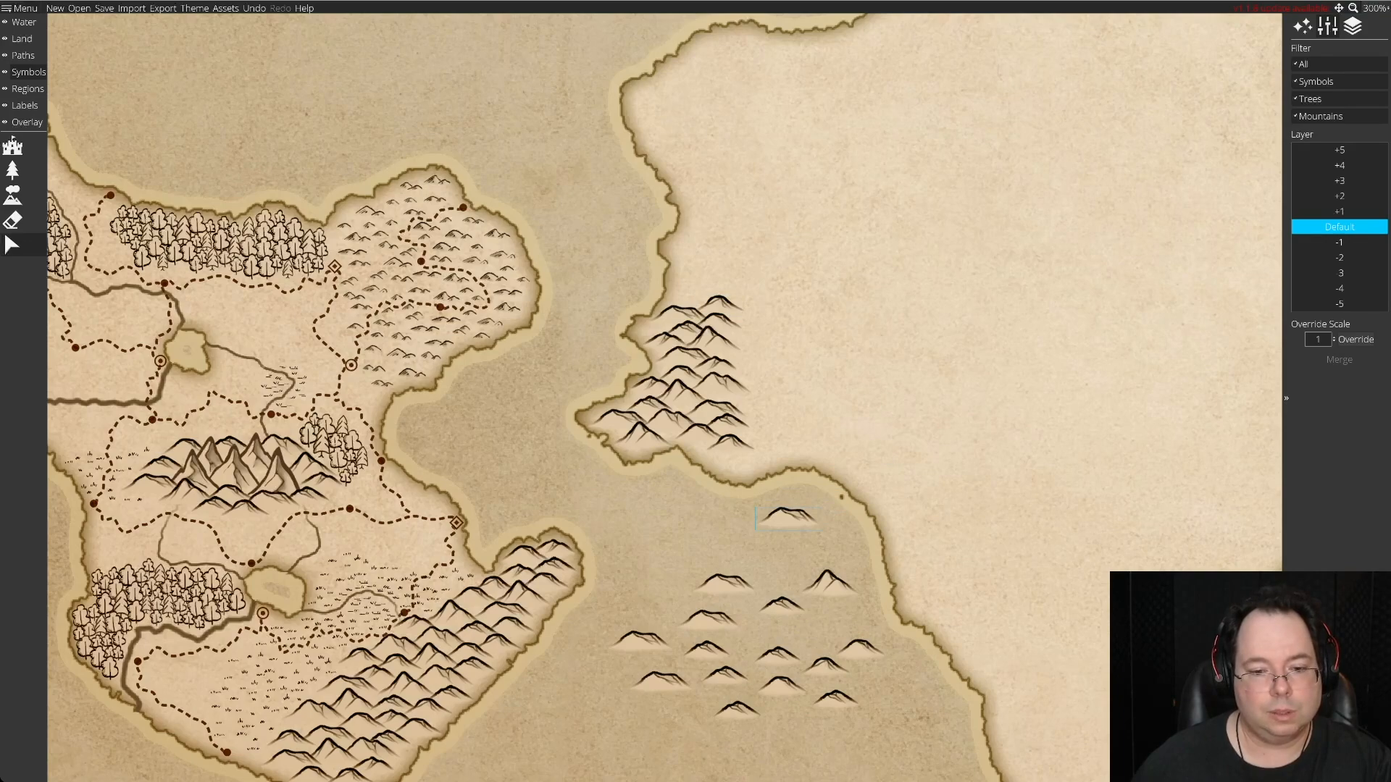
drag(781, 686, 812, 631)
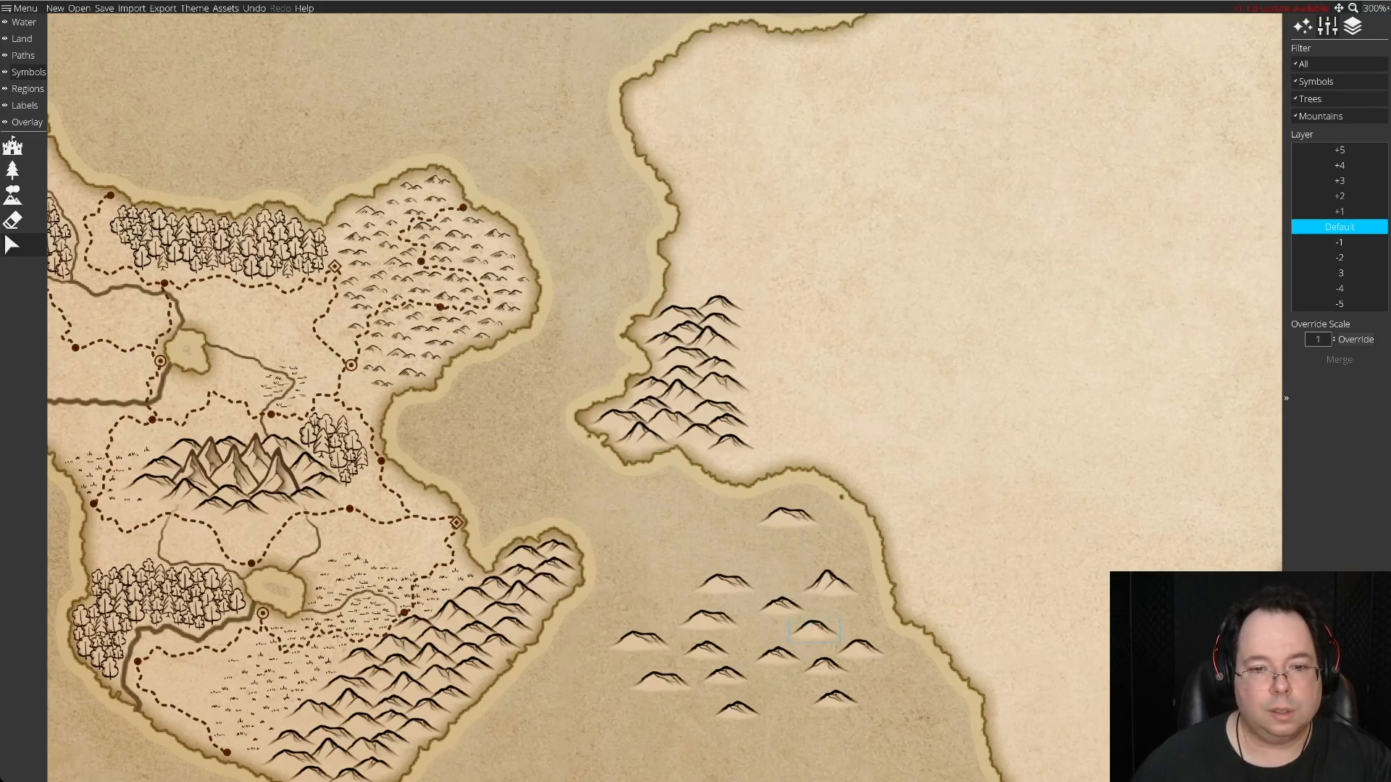
drag(788, 512, 659, 579)
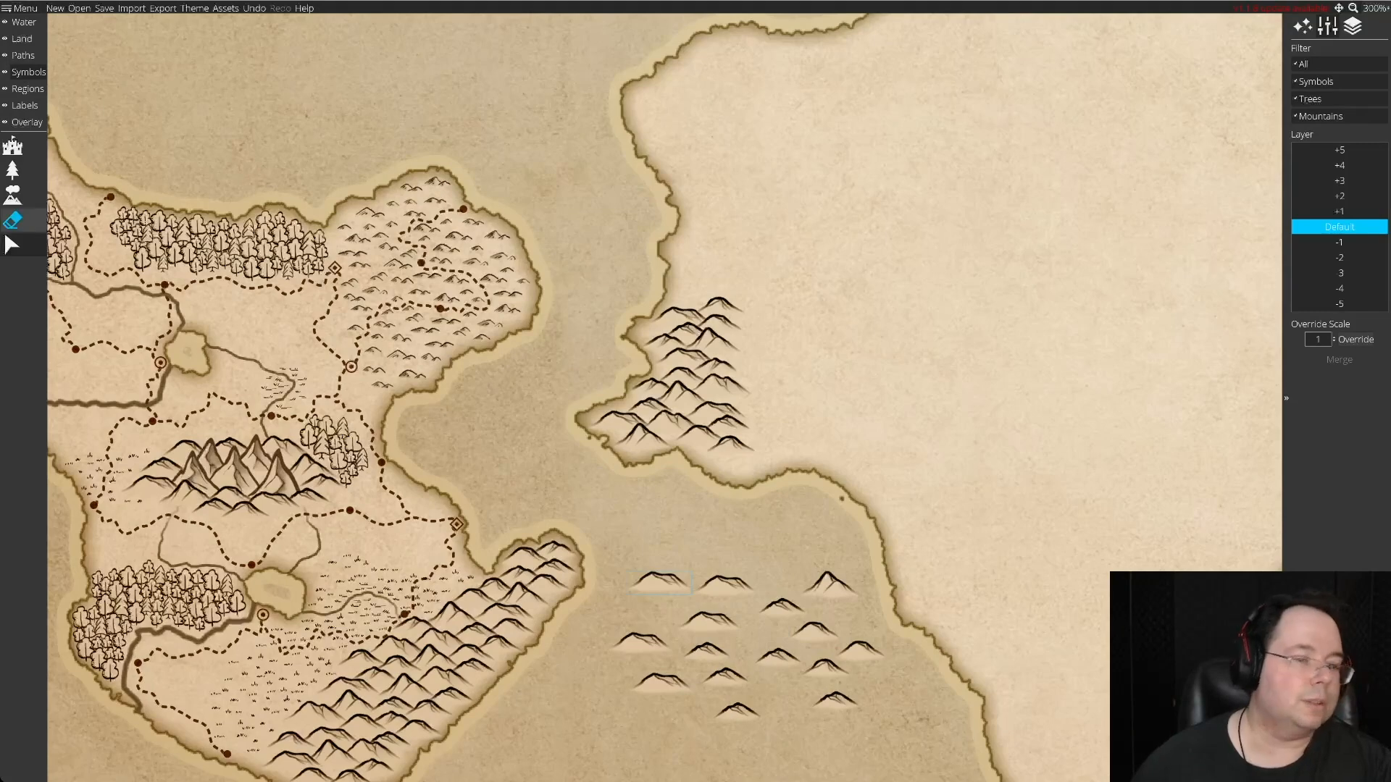
Erase all the remaining spare hills from the sea south of the cape.
click(13, 194)
key(e)
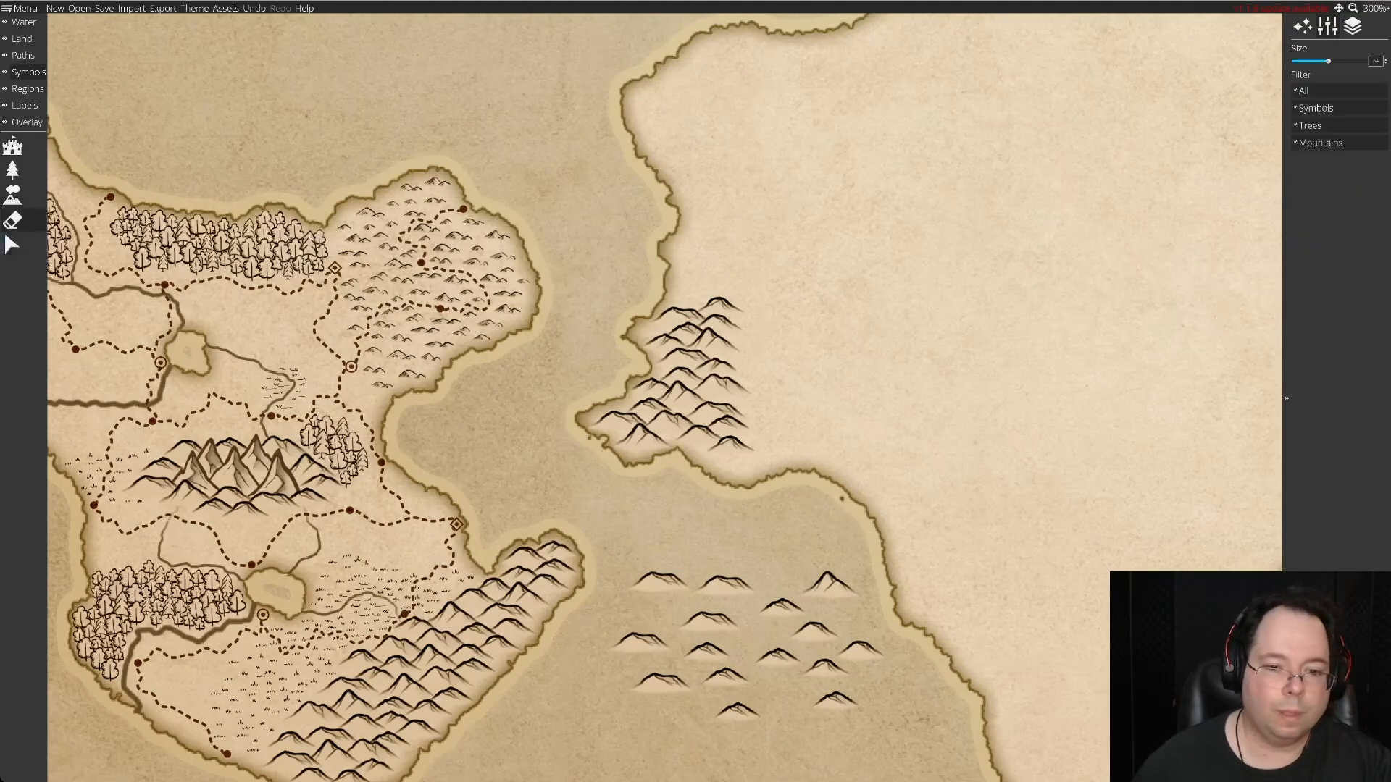
mouse_move(743, 634)
mouse_down()
mouse_move(667, 609)
mouse_move(675, 696)
mouse_move(808, 703)
mouse_move(837, 624)
mouse_move(722, 612)
mouse_move(779, 670)
mouse_up()
Brush a new stock of hill symbols onto the open land east of the cape cluster, and pull a northern peak clear of the pile.
click(13, 194)
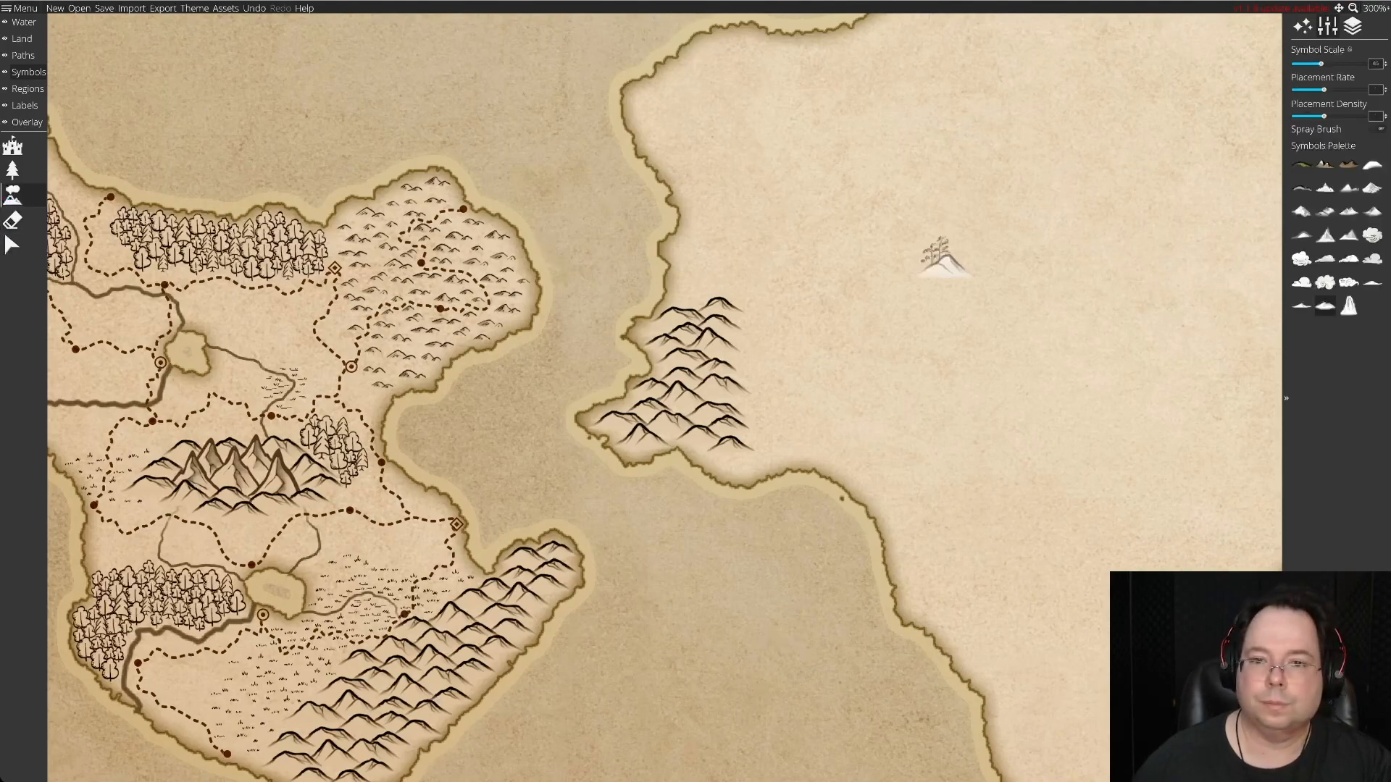
mouse_move(970, 272)
mouse_down()
mouse_move(1047, 286)
mouse_move(952, 374)
mouse_move(985, 493)
mouse_move(1030, 535)
mouse_move(1014, 562)
mouse_move(1076, 535)
mouse_move(1054, 267)
mouse_move(1010, 500)
mouse_move(971, 377)
mouse_up()
click(13, 245)
click(967, 274)
drag(967, 274, 967, 239)
key(Delete)
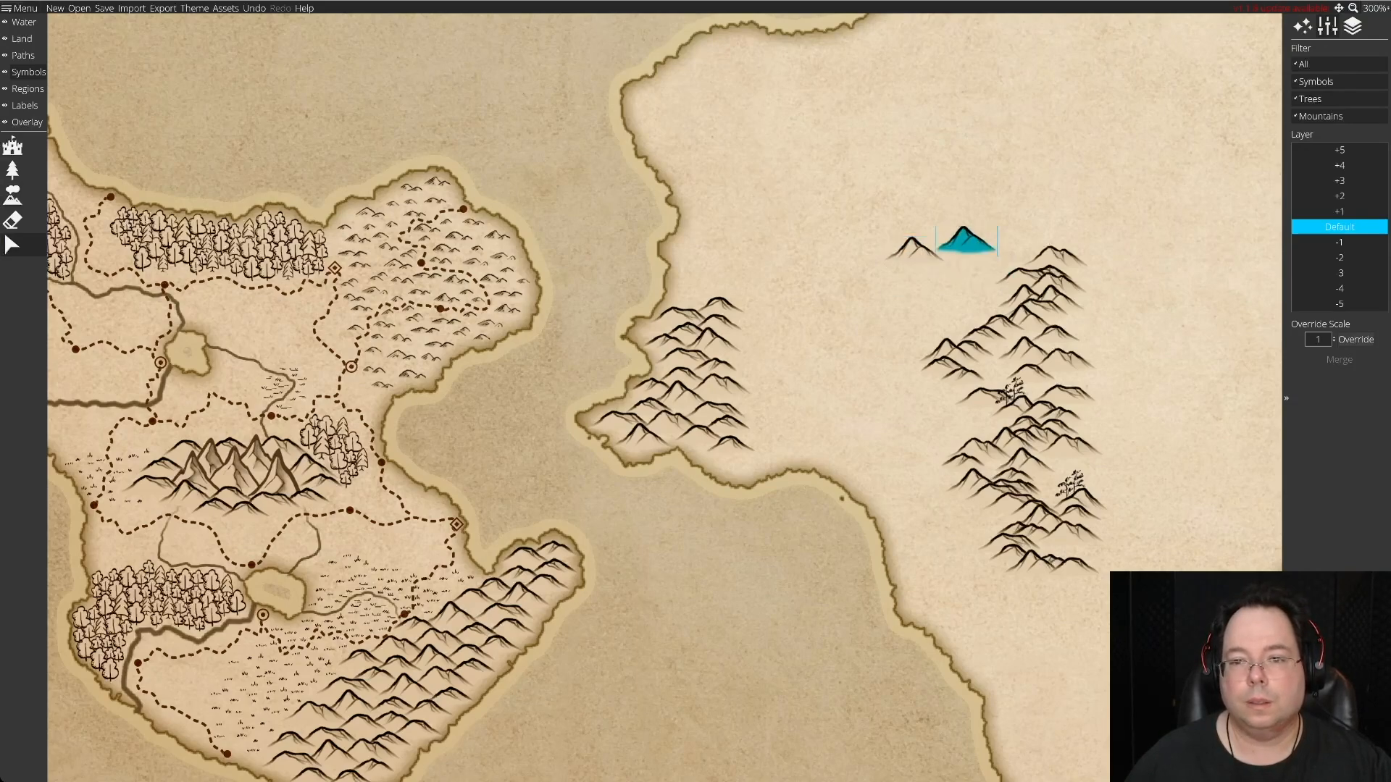
Spread the northern hills of the new stock apart so that each one stands separately.
drag(1055, 255, 1056, 239)
drag(1009, 278, 912, 304)
drag(1051, 297, 984, 302)
drag(1055, 335, 1126, 340)
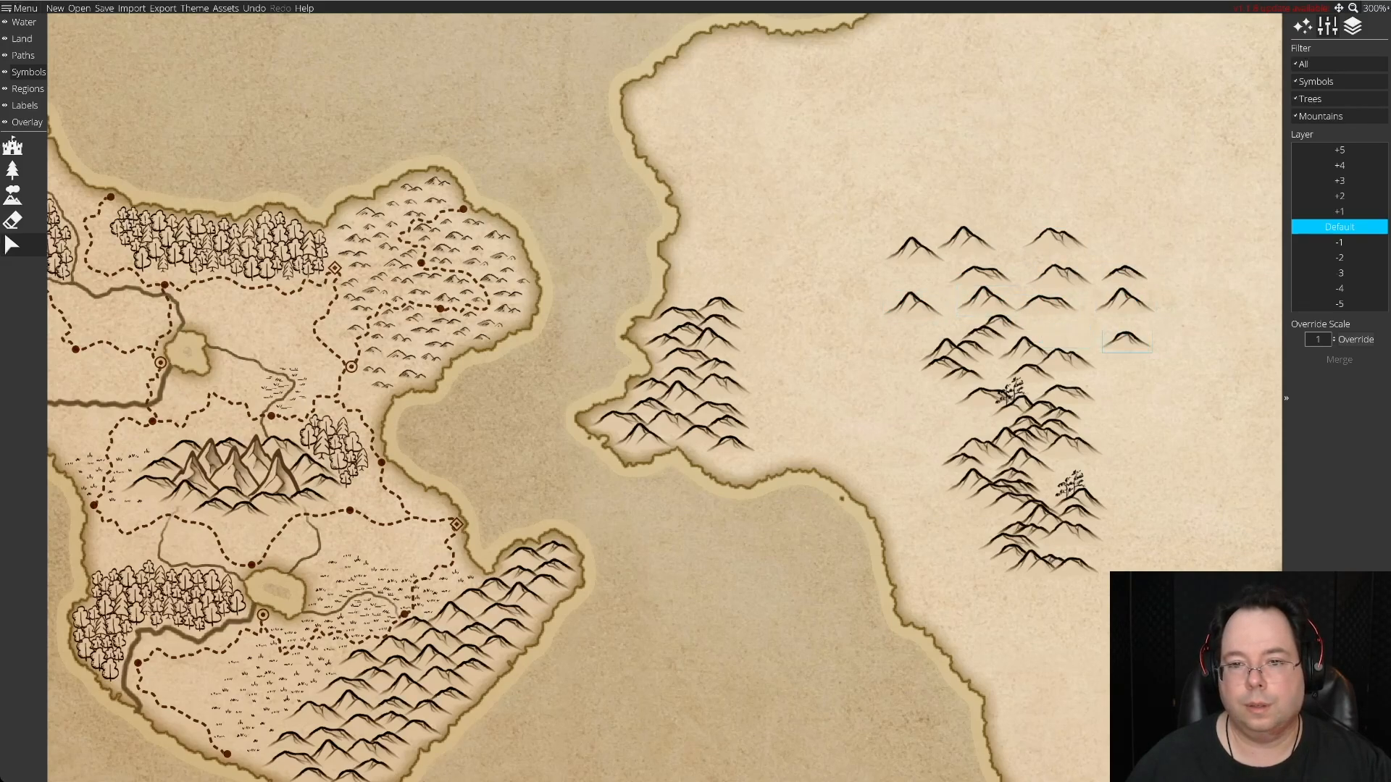
Separate the overlapping hills in the middle of the new stock, and delete the tree-topped ones.
drag(1004, 326, 1070, 333)
drag(983, 335, 898, 339)
key(Delete)
drag(969, 373, 1125, 375)
key(Delete)
drag(1060, 417, 934, 407)
drag(1055, 429, 982, 428)
key(Delete)
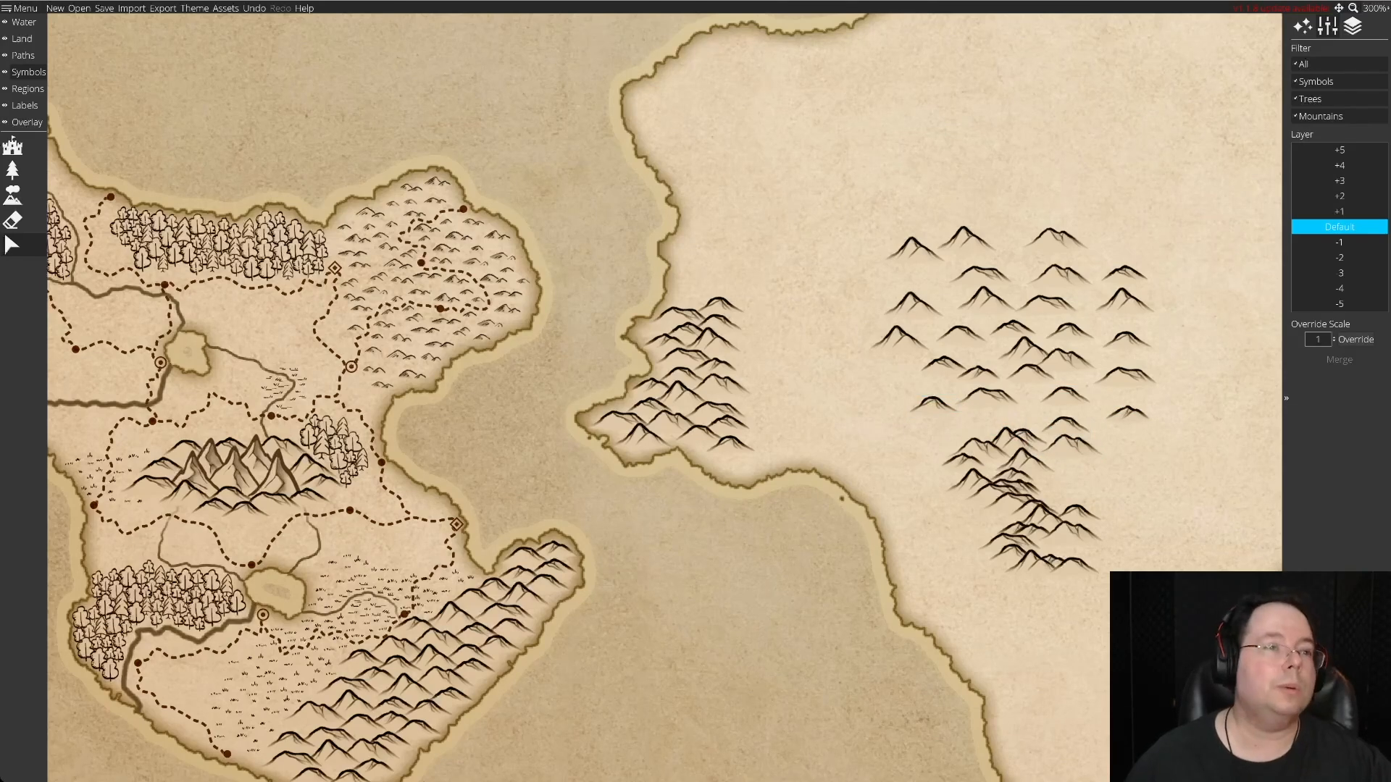
Undo the last edit to the hill stock, and spread its remaining southern hills apart.
key(ctrl+z)
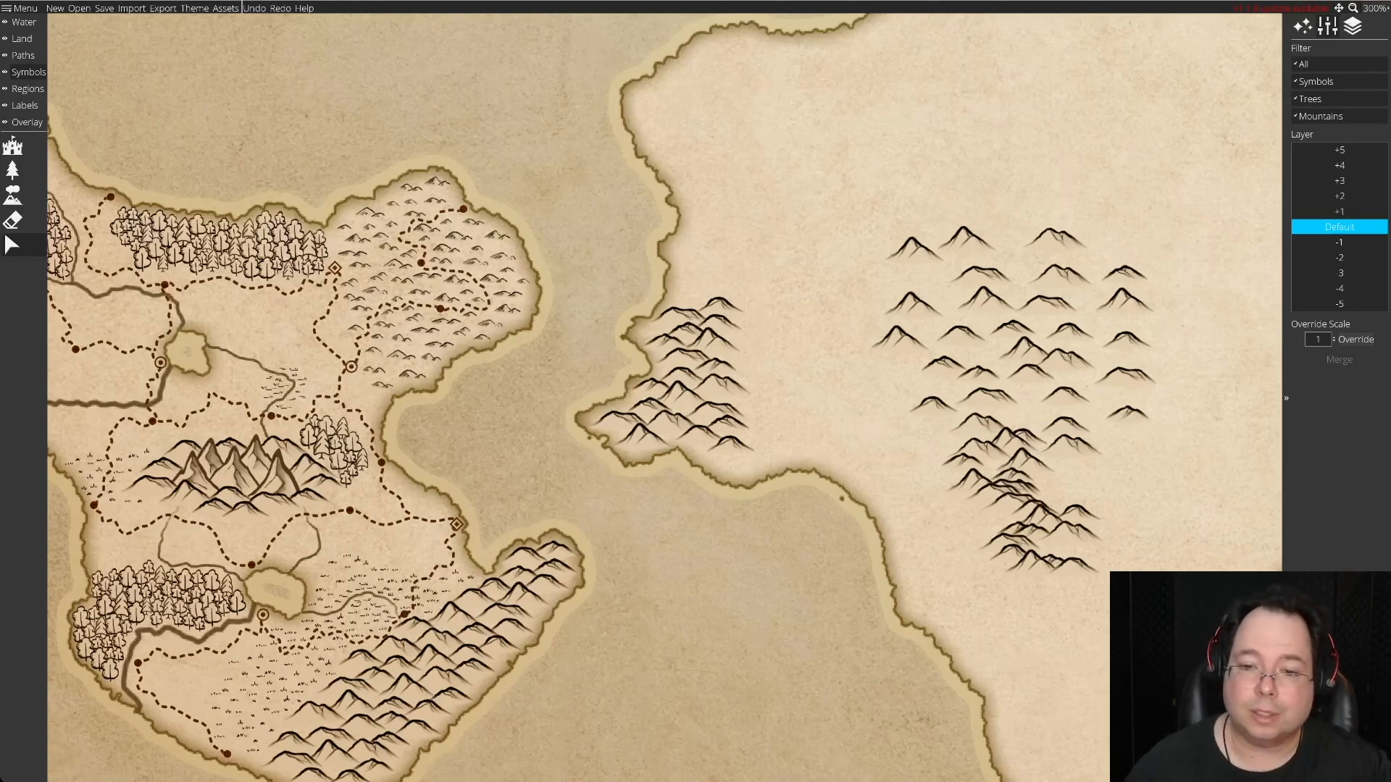
drag(1009, 442, 1136, 457)
drag(1022, 462, 1143, 494)
mouse_move(1017, 487)
mouse_down()
mouse_move(1093, 499)
mouse_move(1009, 497)
mouse_move(910, 444)
mouse_move(963, 466)
mouse_move(947, 478)
mouse_move(1140, 538)
mouse_move(1011, 502)
mouse_move(967, 506)
mouse_move(1024, 512)
mouse_move(1049, 497)
mouse_move(1041, 520)
mouse_move(996, 521)
mouse_move(1134, 563)
mouse_move(1072, 533)
mouse_move(973, 530)
mouse_move(1115, 590)
mouse_move(1096, 565)
mouse_move(1024, 562)
mouse_move(1046, 584)
mouse_move(1011, 564)
mouse_up()
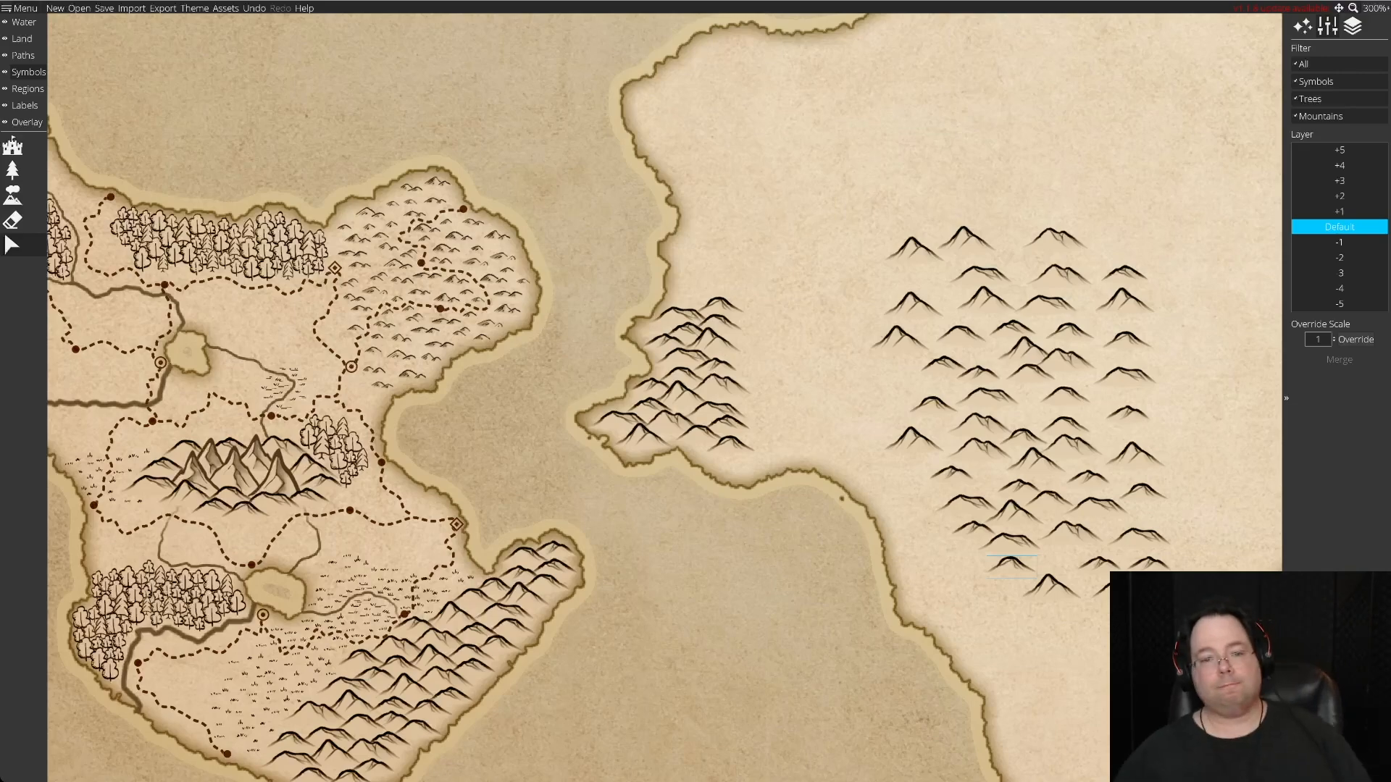
Place a broad hill on the cluster's northeastern edge, and shift three unused spares to the eastern side of the stock.
key(Up)
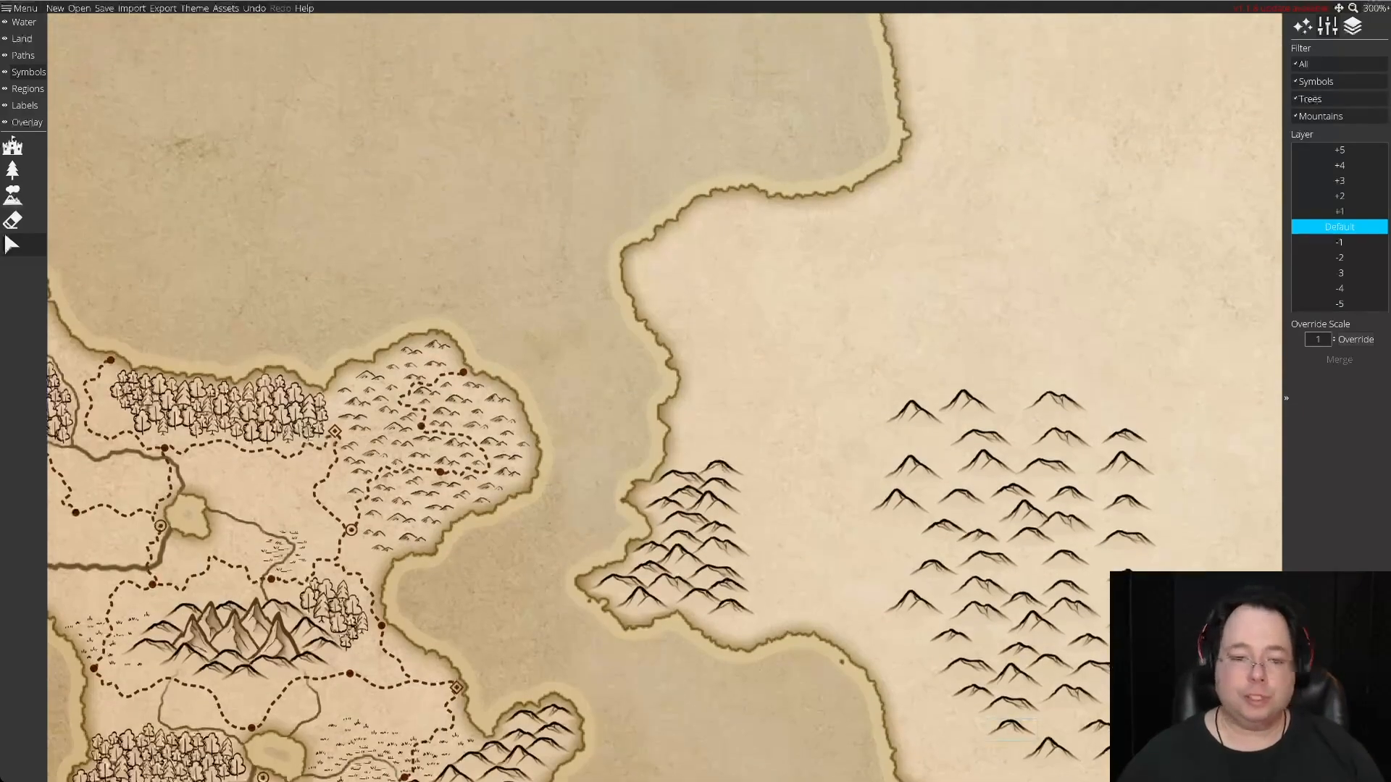
key(Right)
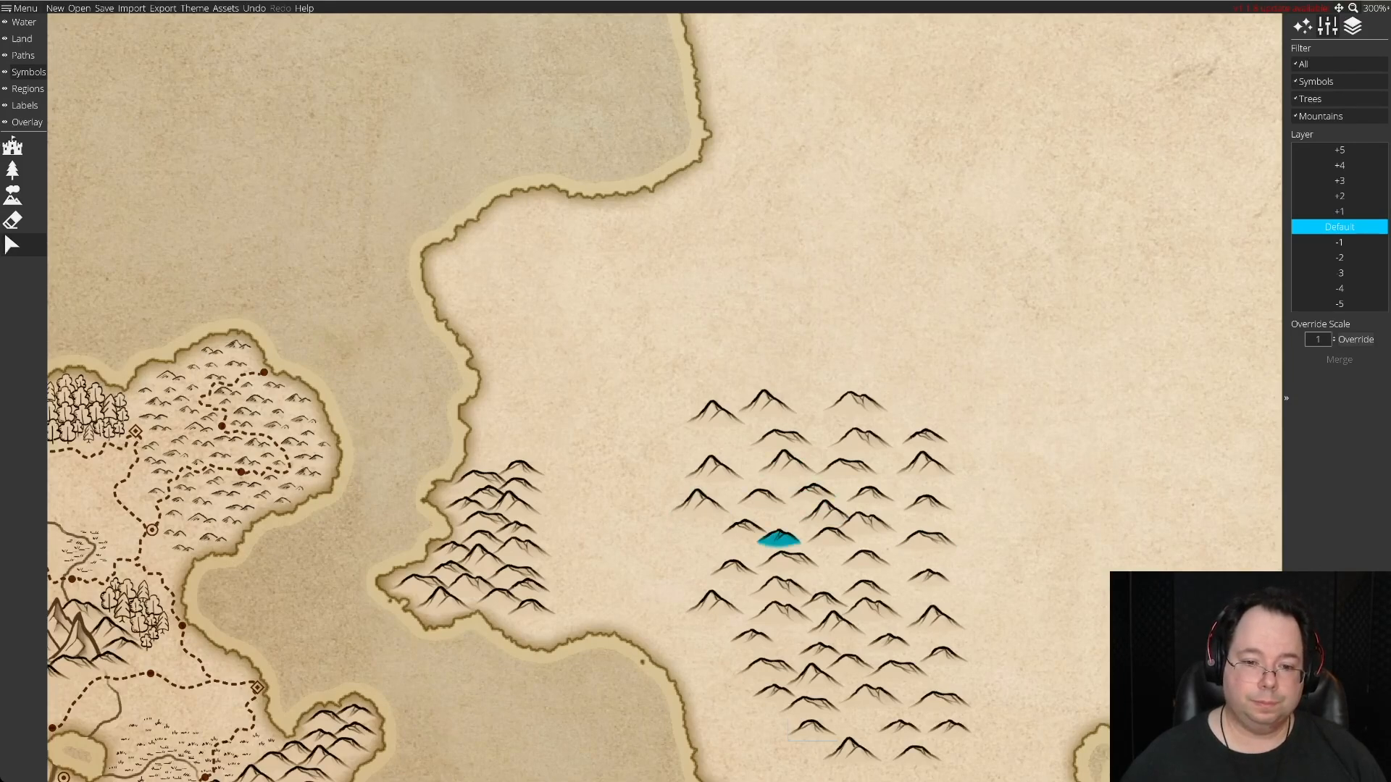
drag(510, 491, 714, 470)
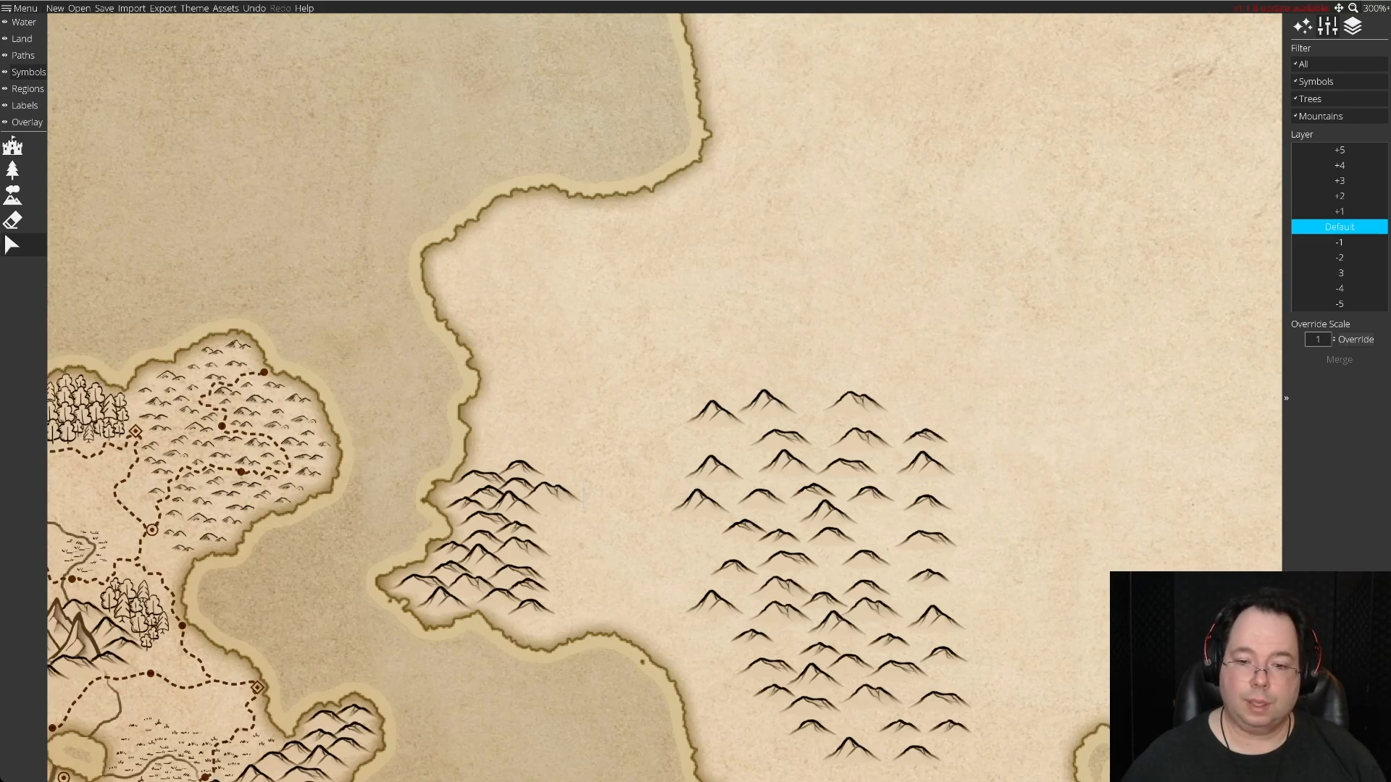
drag(916, 757, 996, 651)
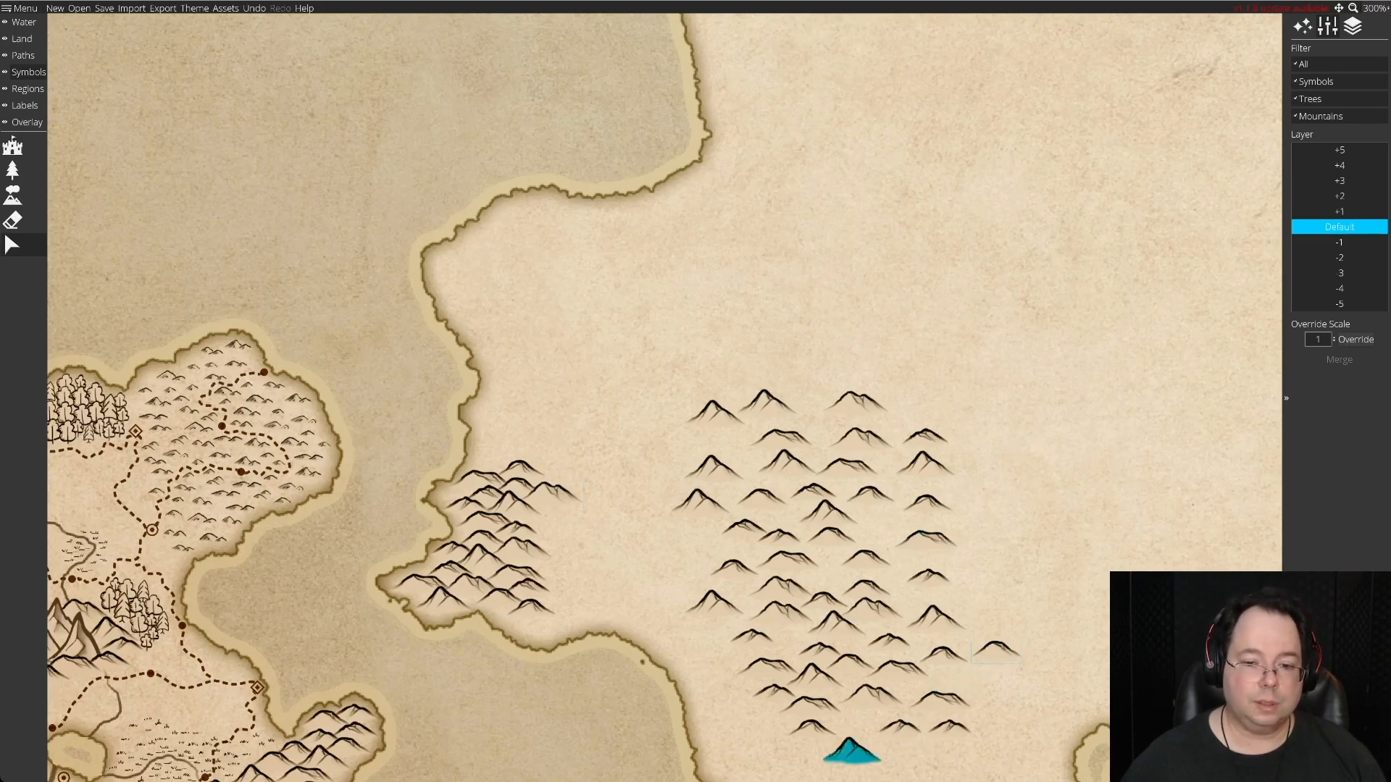
drag(851, 749, 993, 568)
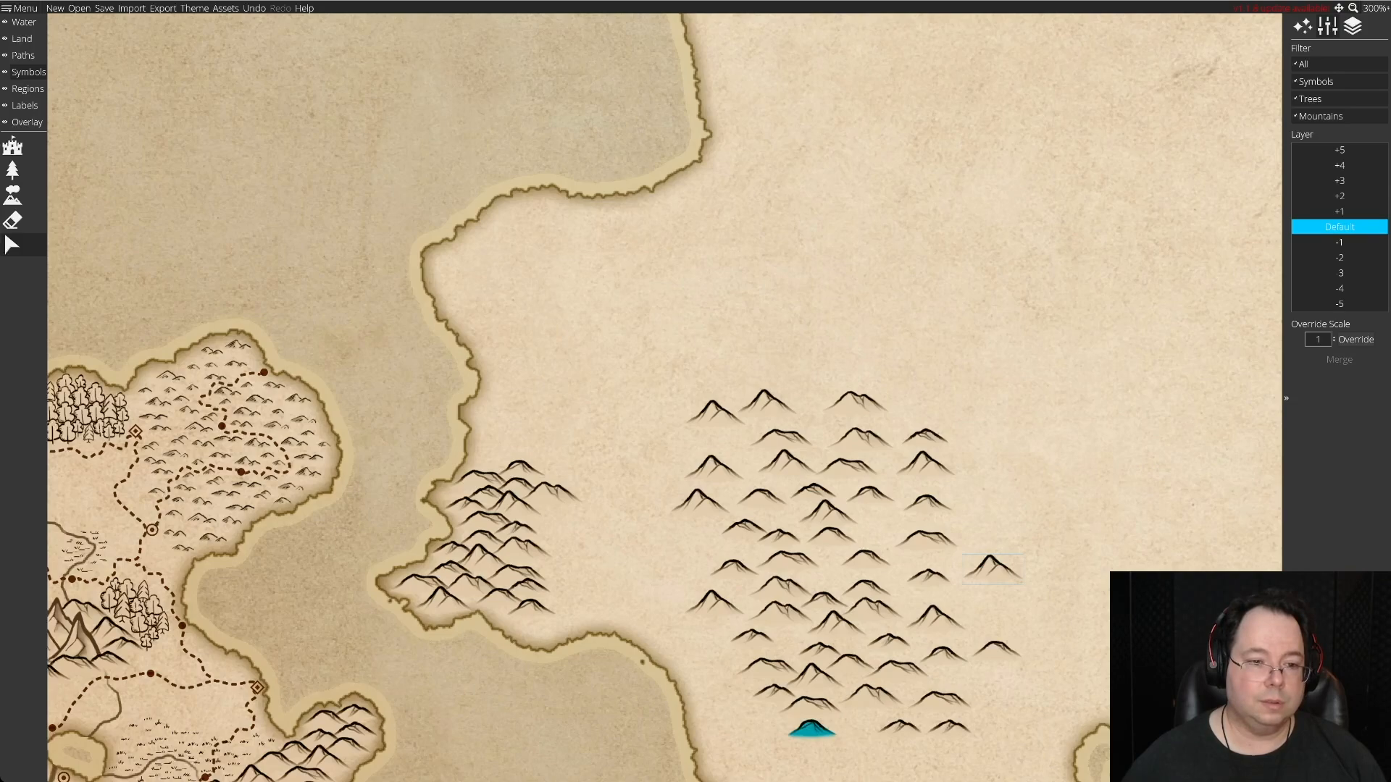
drag(811, 728, 1014, 599)
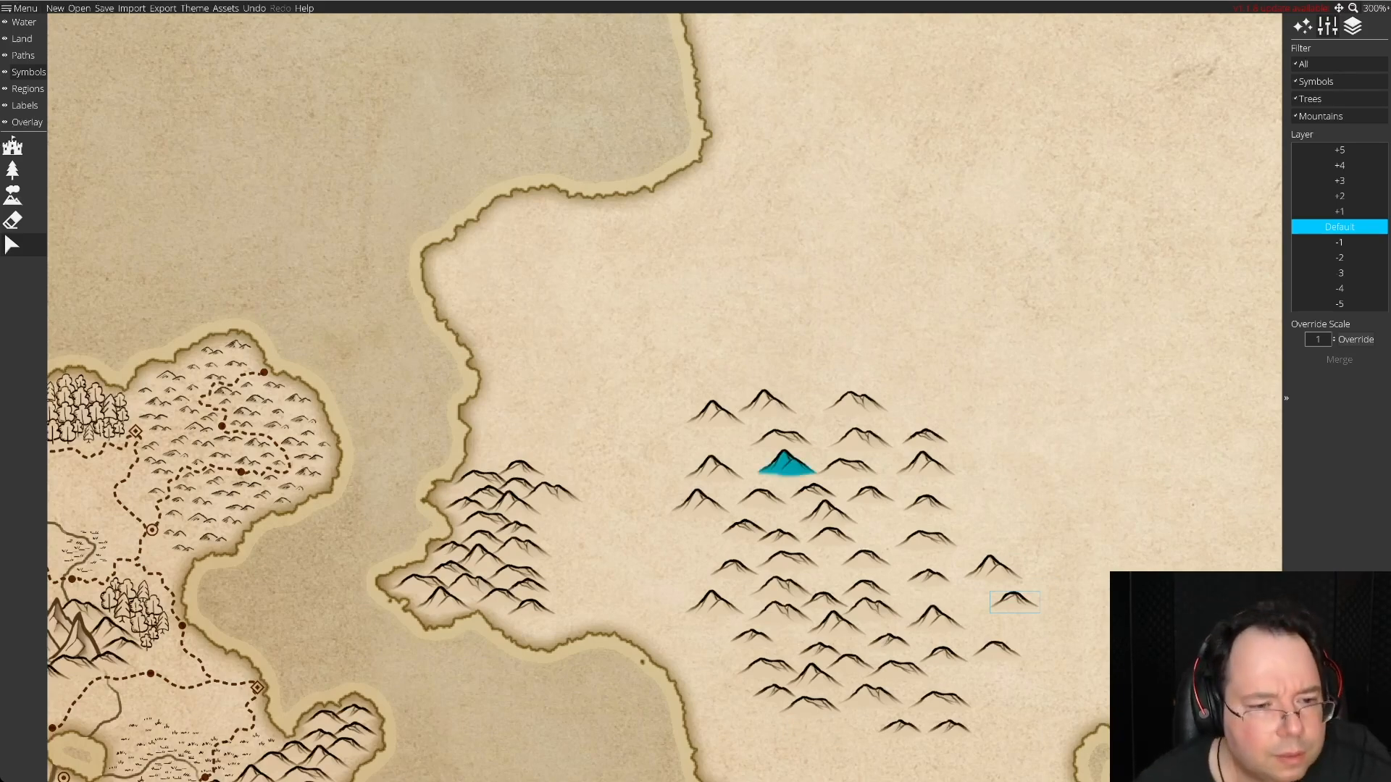
Widen the cape cluster's eastern side with spare hills, and start a new northern row with a pointed peak and a broad hill.
drag(778, 536, 553, 476)
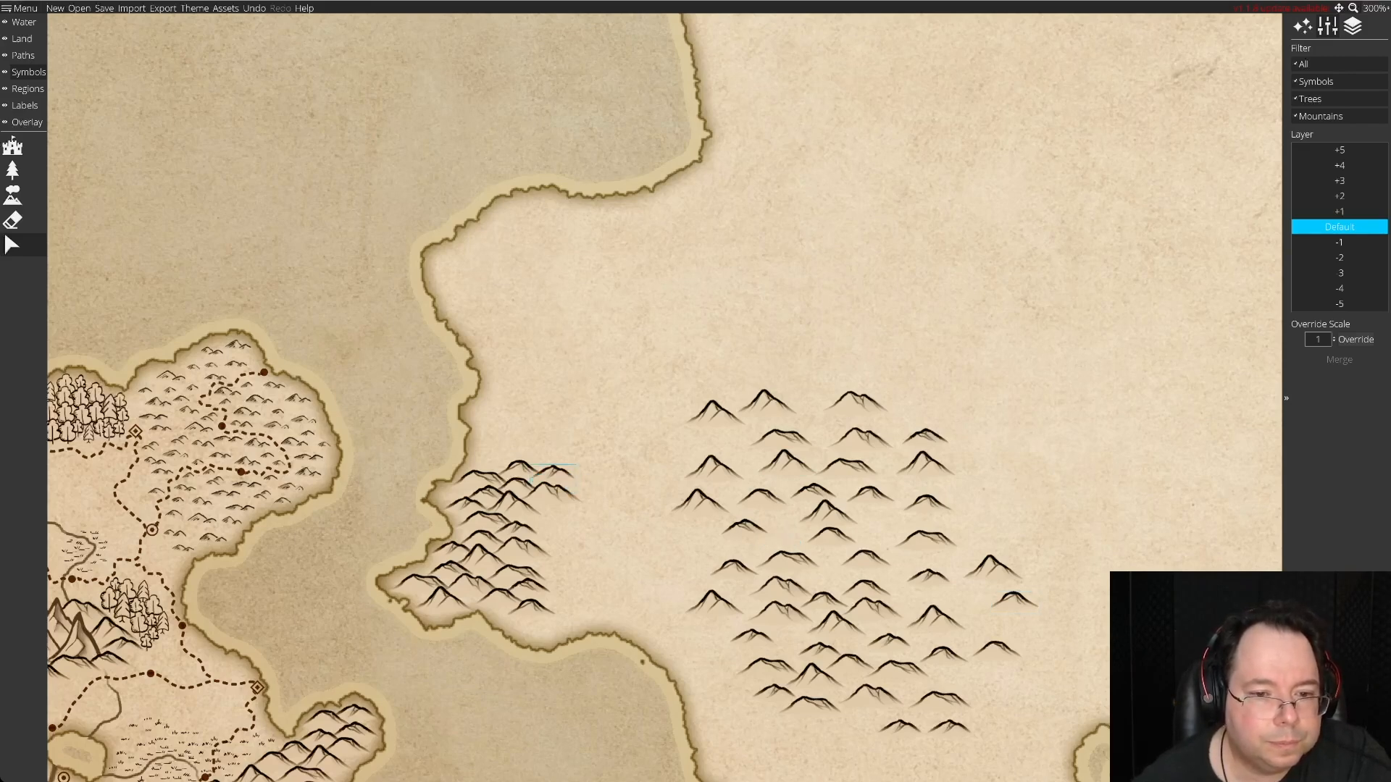
drag(814, 494, 580, 480)
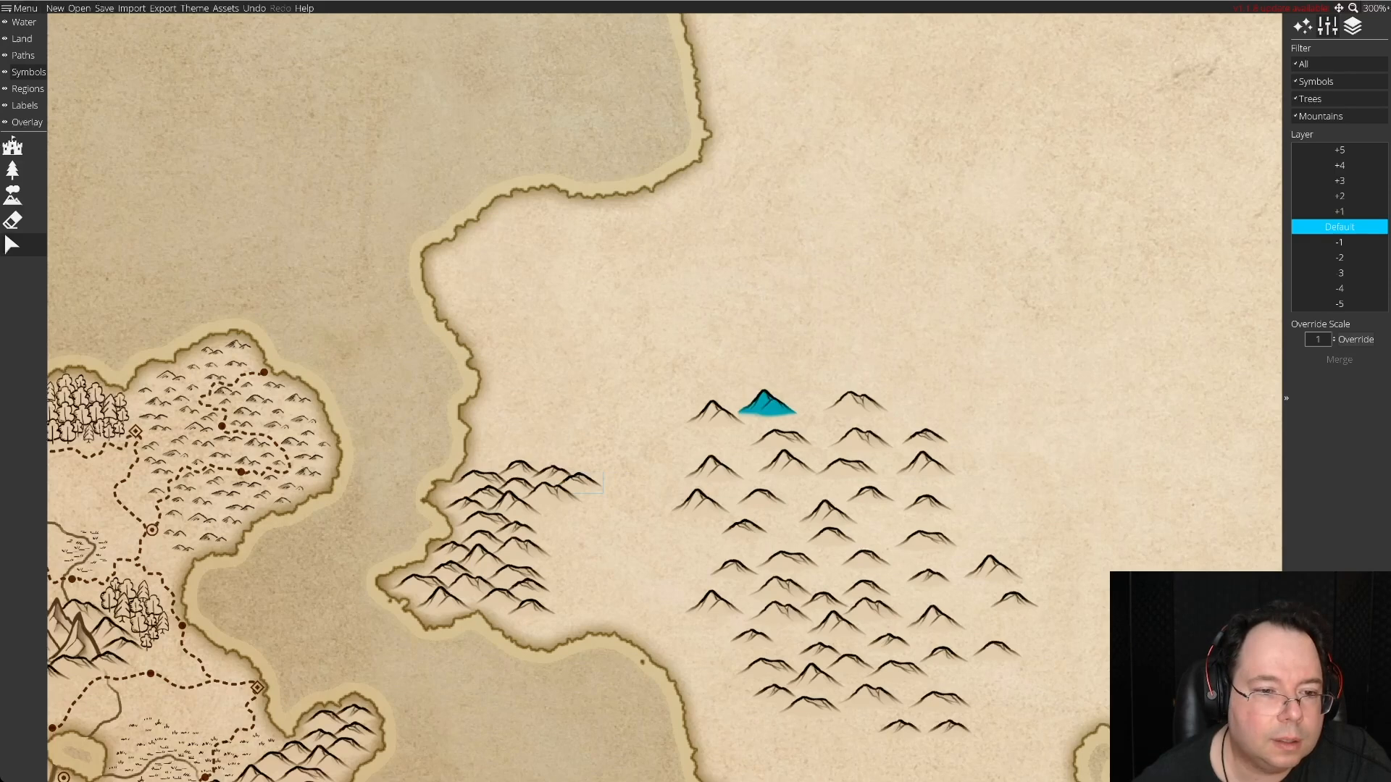
drag(766, 402, 490, 454)
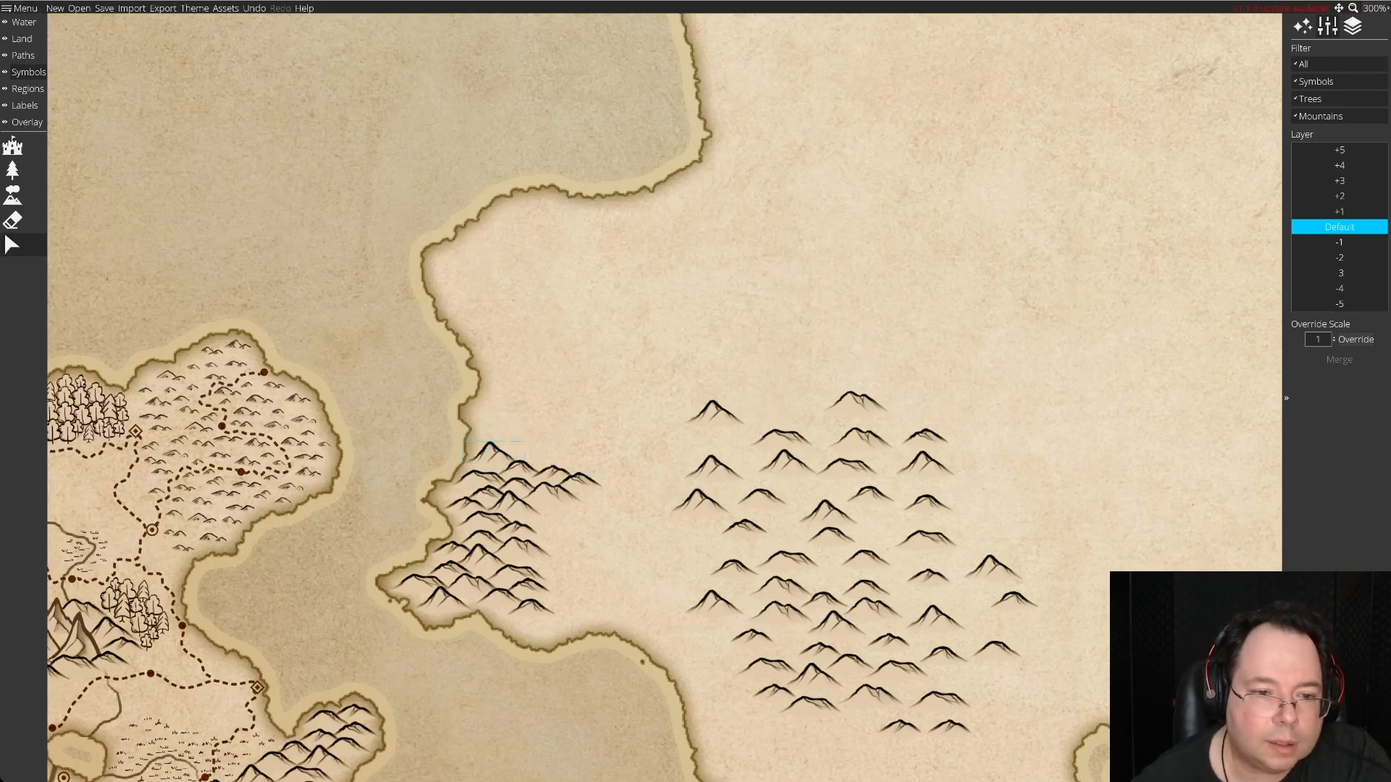
drag(860, 438, 550, 457)
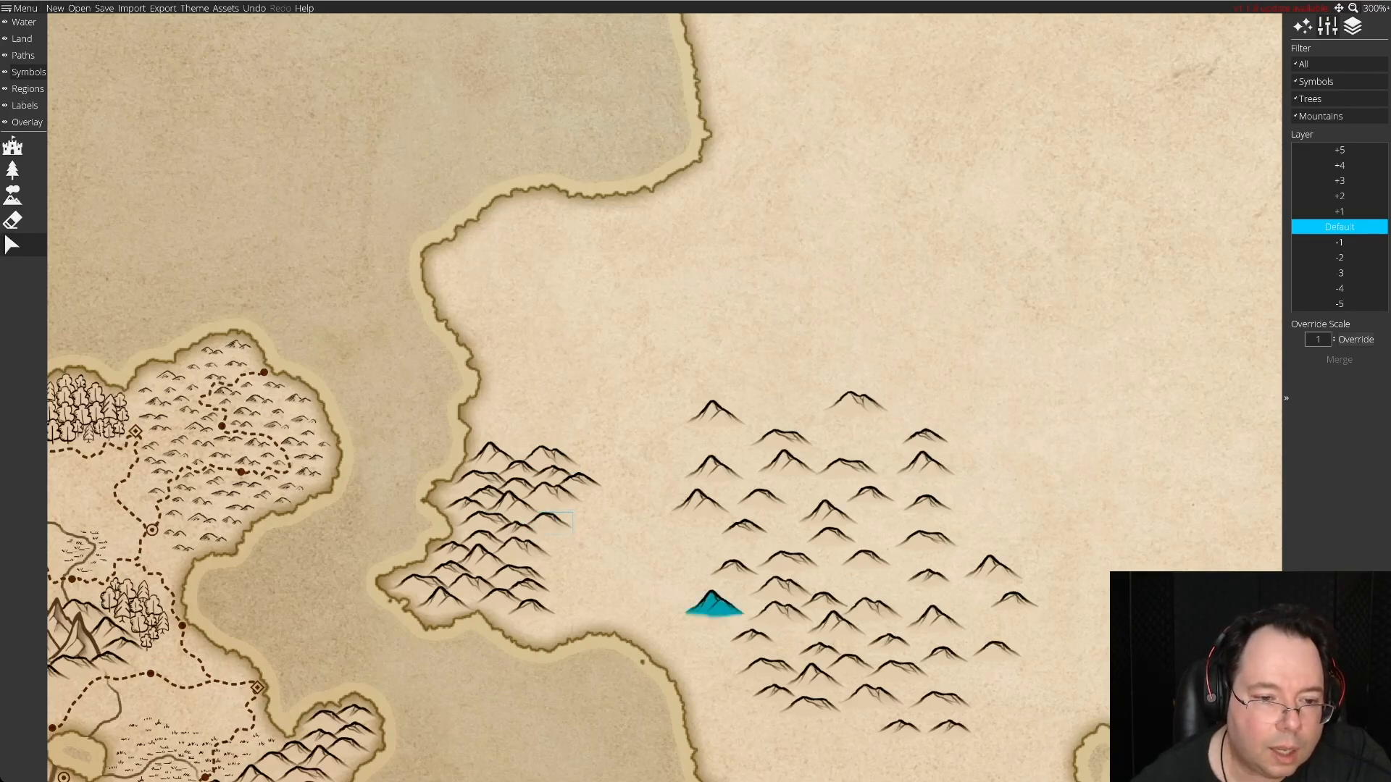
drag(713, 603, 559, 561)
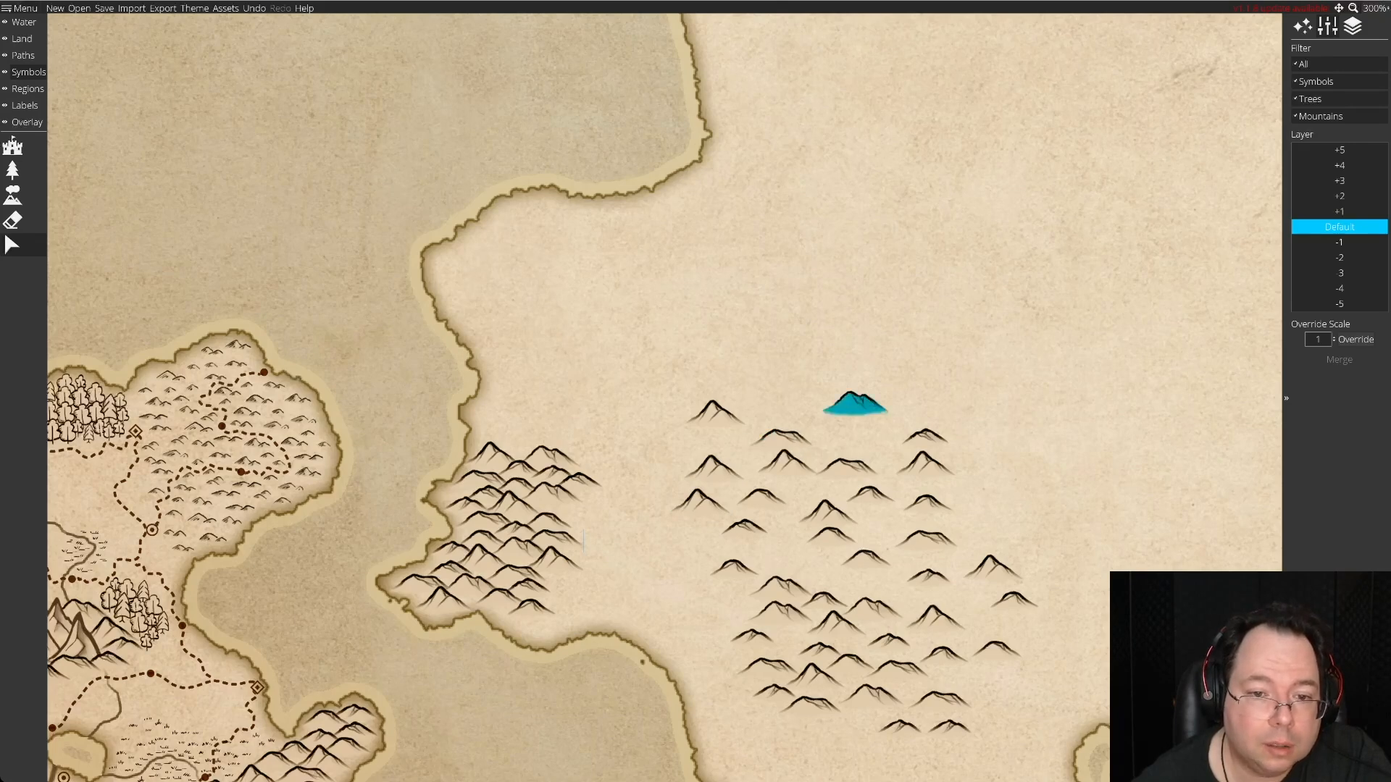
Build up the cluster's northern edge with two broad and two small spare hills, fitting them closely above the existing row.
drag(783, 438, 518, 447)
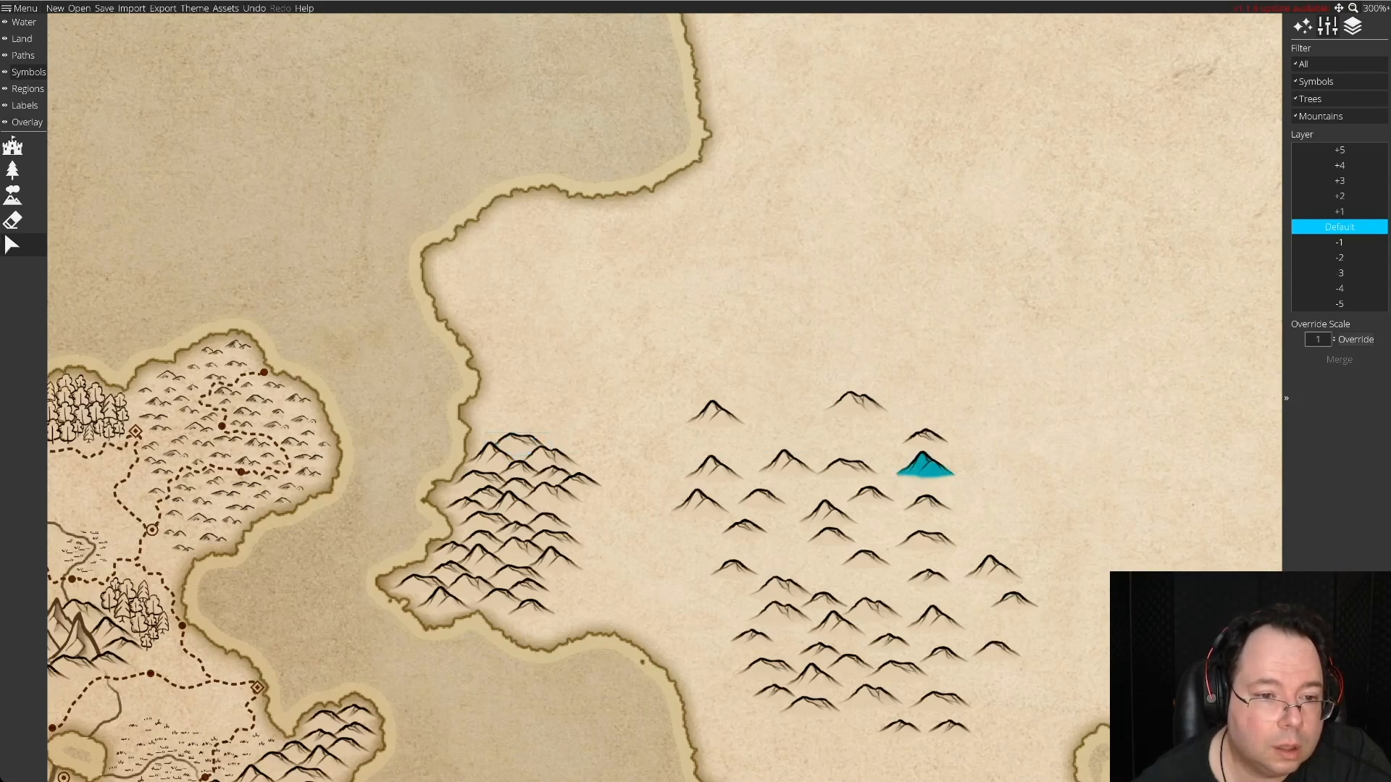
drag(518, 445, 519, 450)
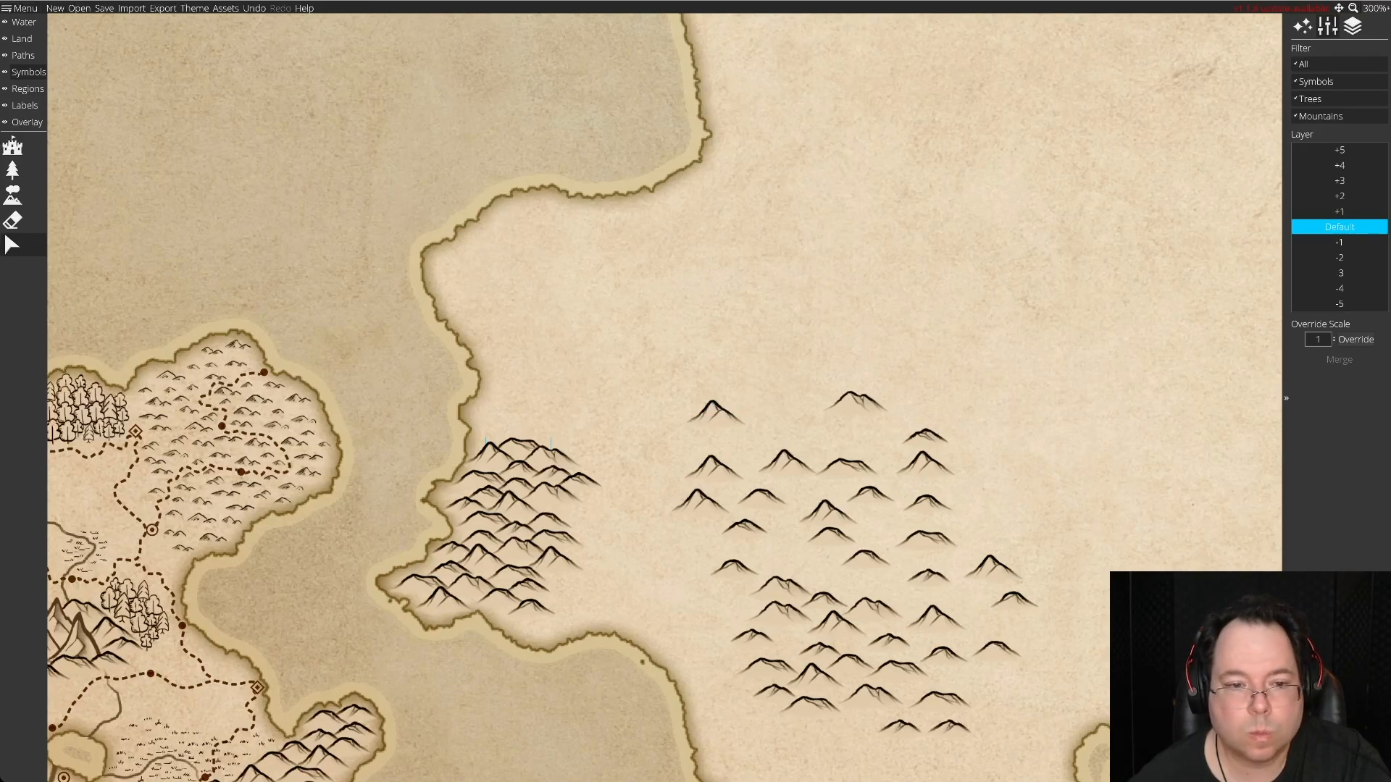
mouse_move(928, 577)
mouse_down()
mouse_move(637, 456)
mouse_move(562, 440)
mouse_up()
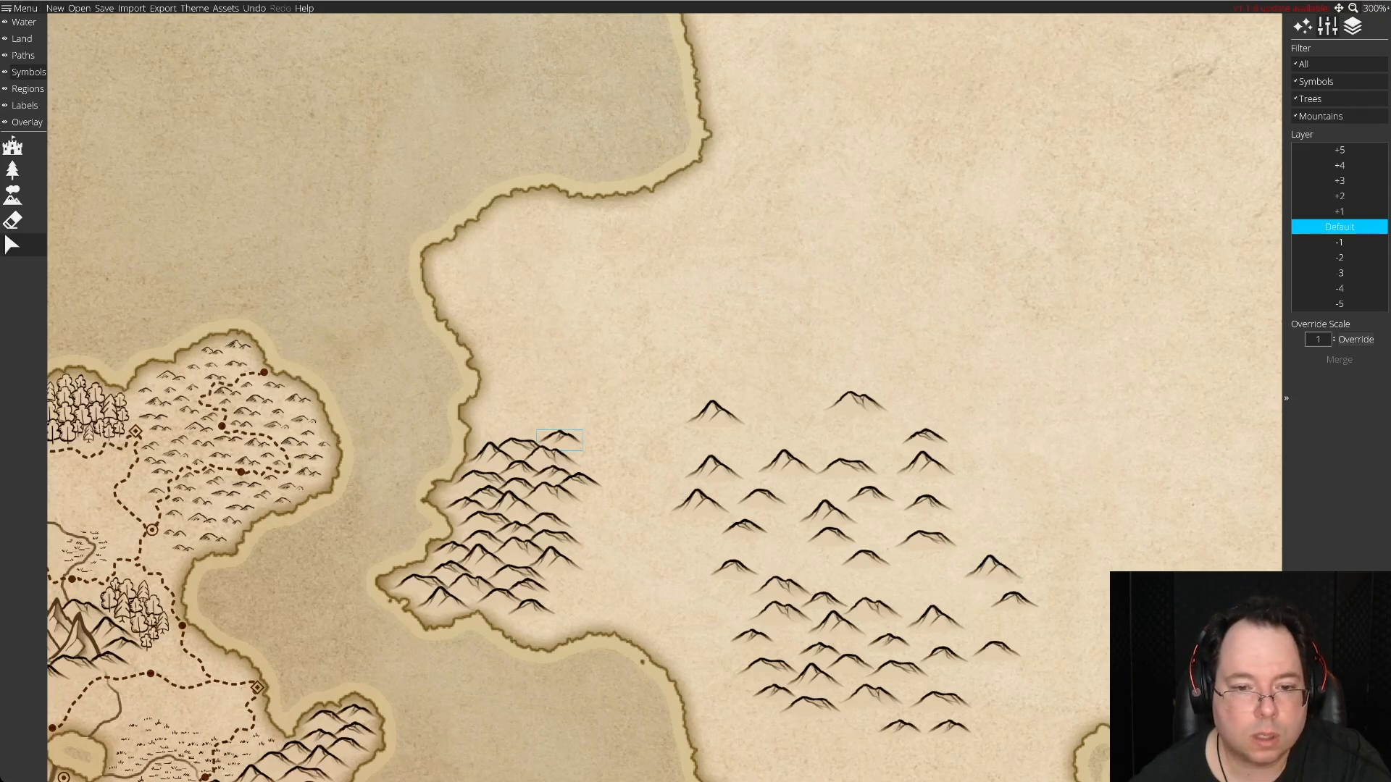
drag(761, 500, 487, 434)
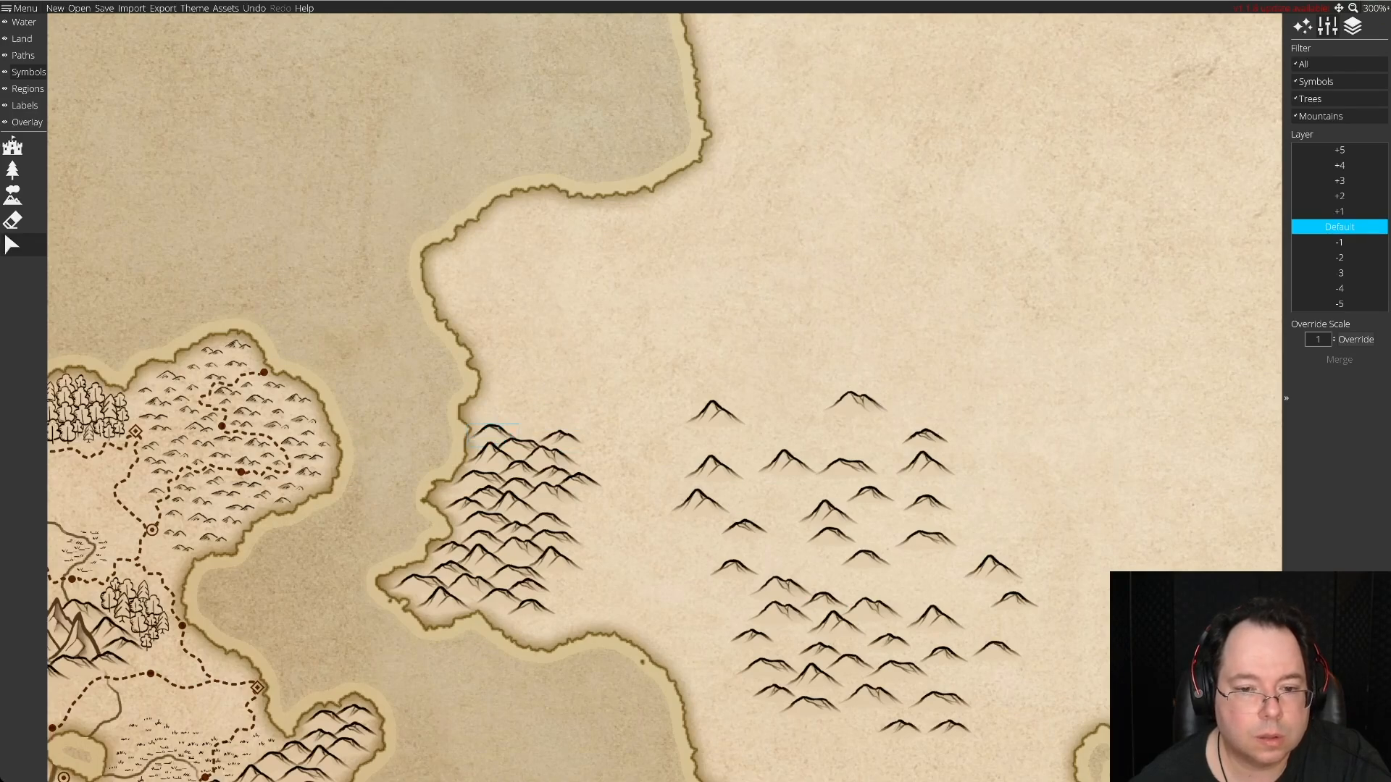
drag(779, 589, 531, 429)
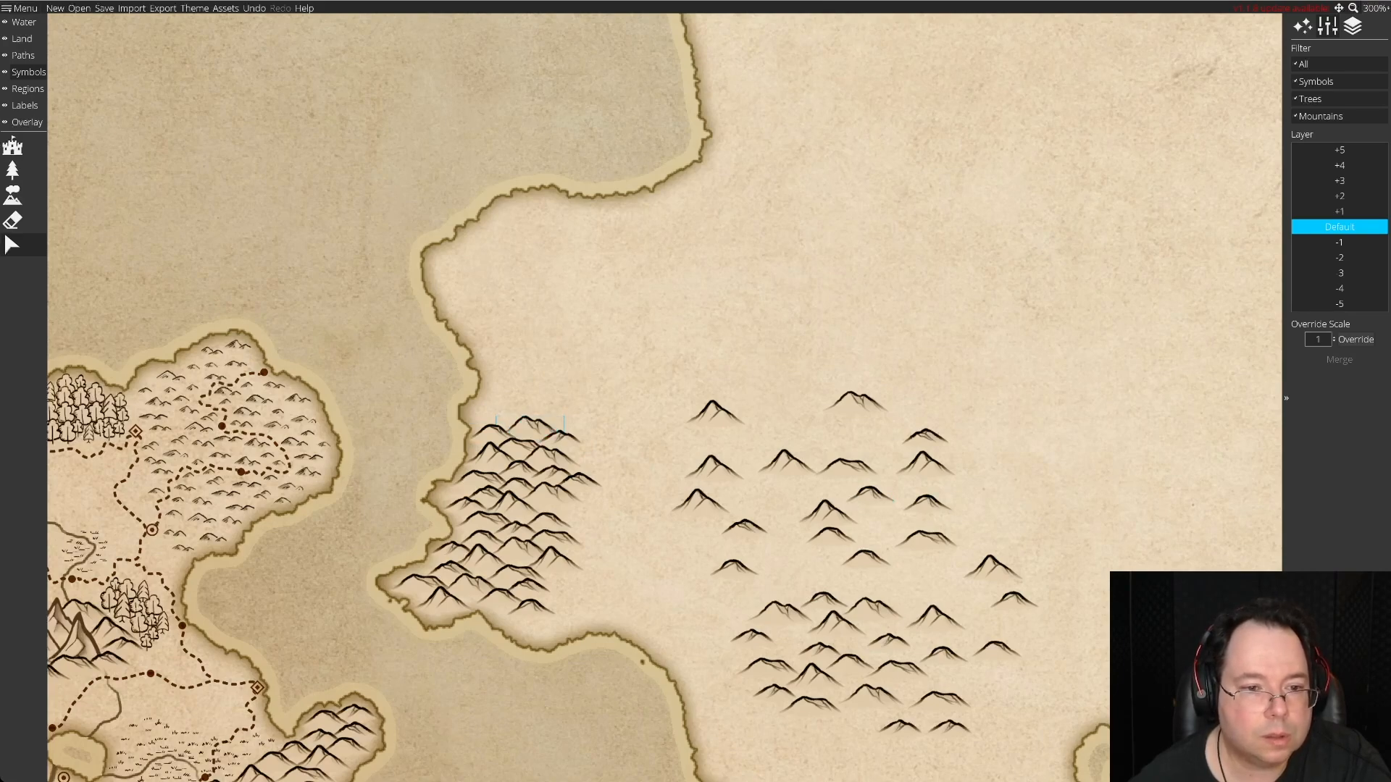
Extend the cluster's northern end with a pointed peak on its eastern side and small hills beside it.
drag(786, 462, 567, 416)
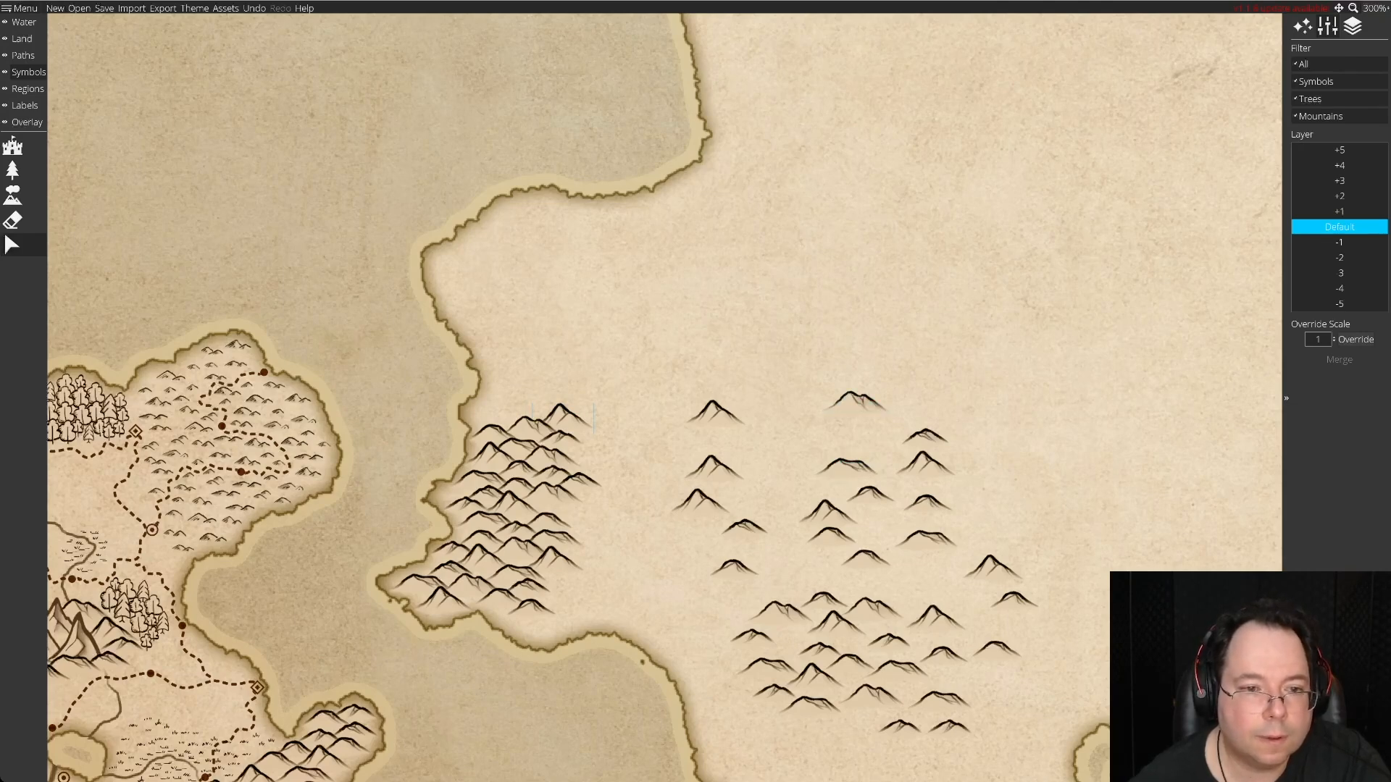
drag(1014, 600, 498, 414)
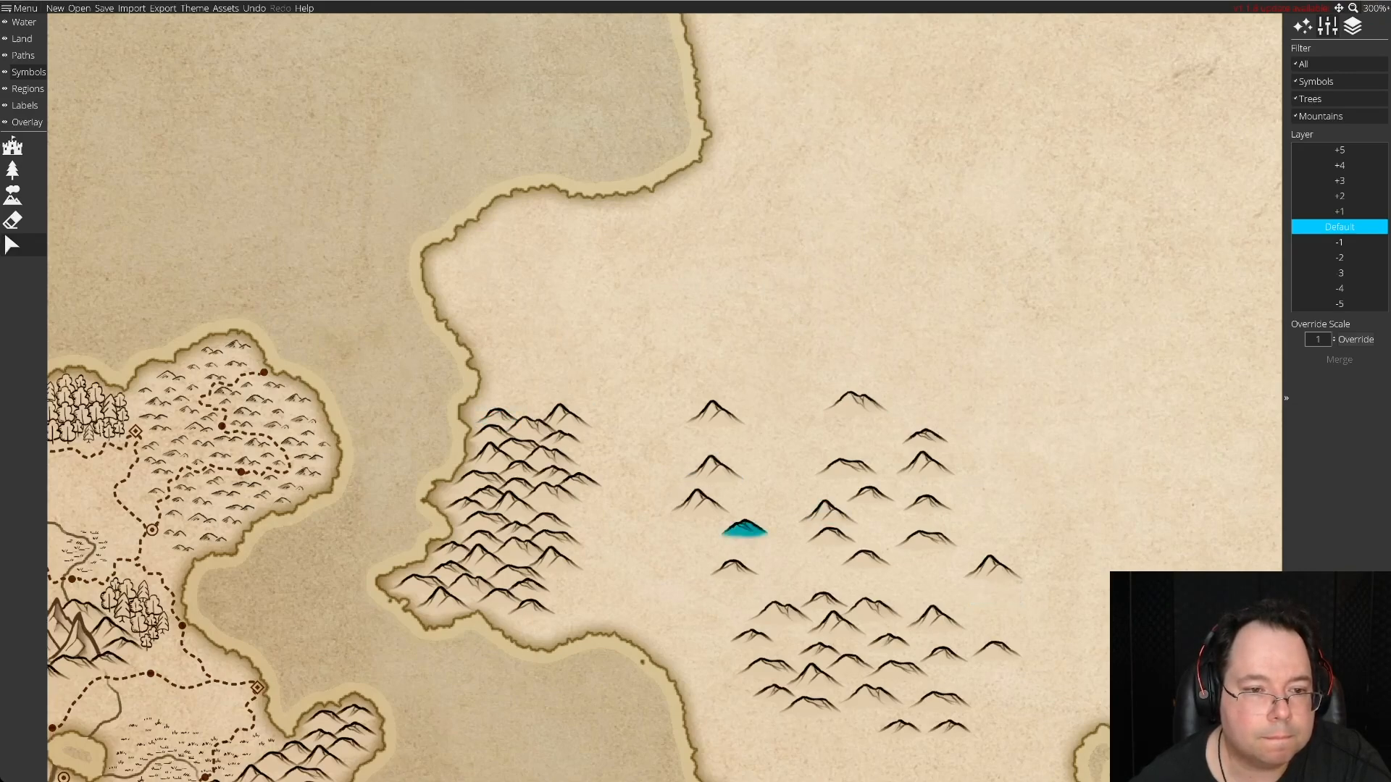
drag(743, 527, 534, 411)
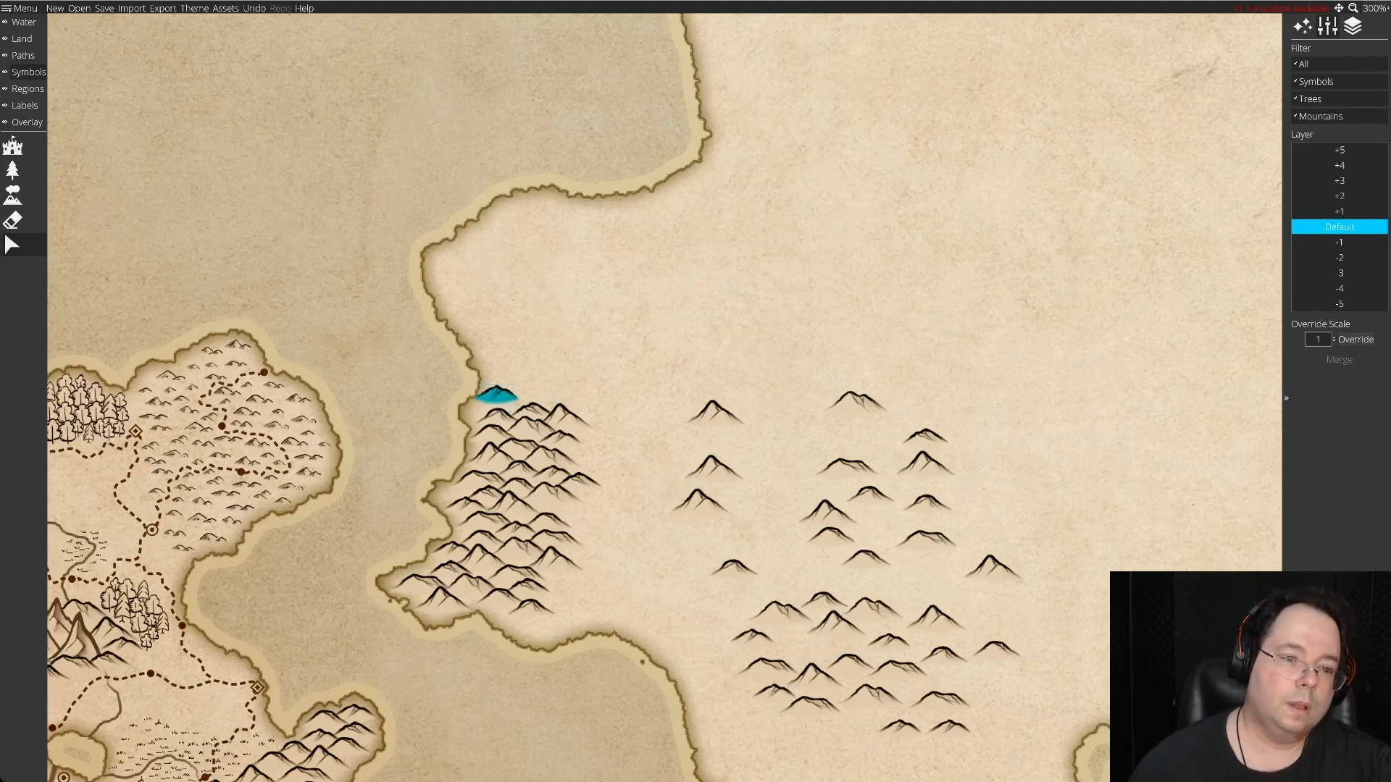
Extend the cape cluster's northern end with three small spare hills and a pointed peak, fitted closely above the existing row.
drag(733, 569, 561, 395)
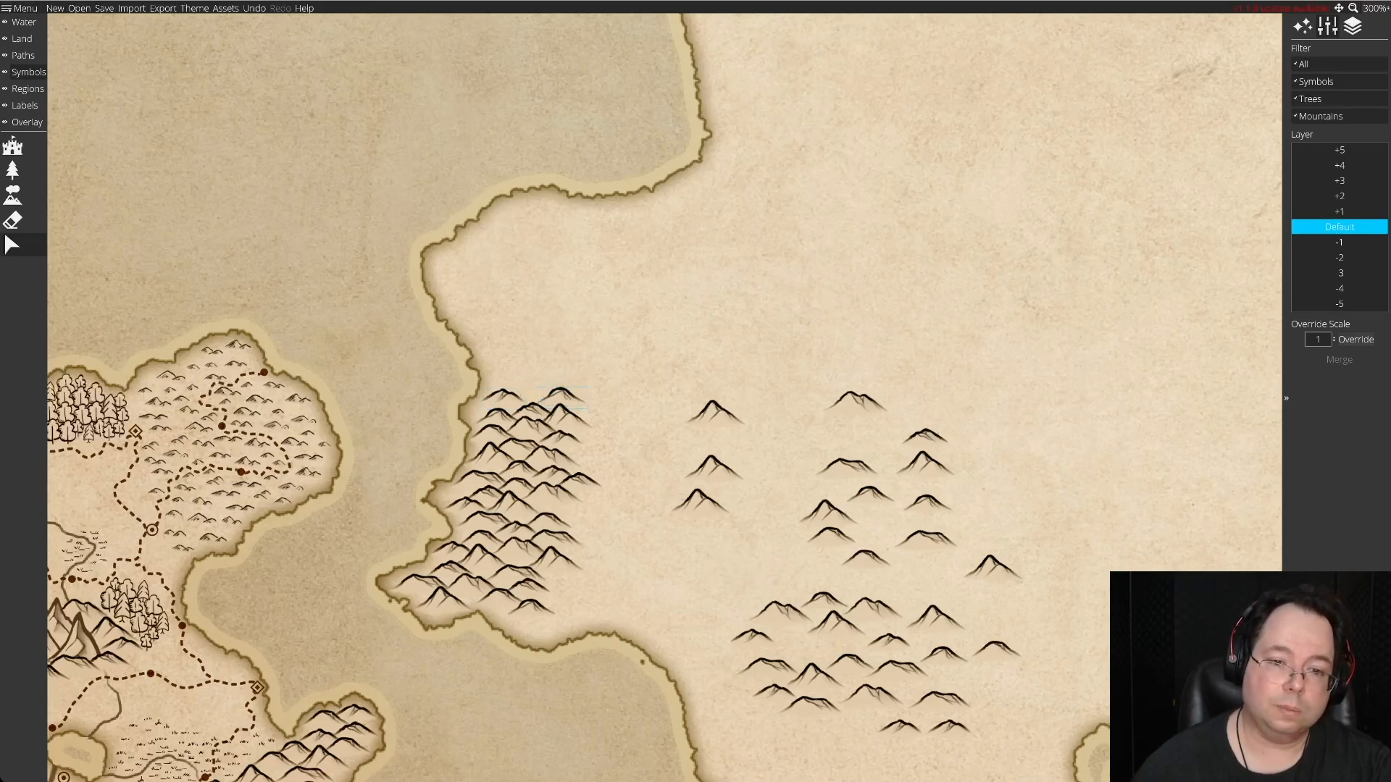
drag(713, 469, 502, 402)
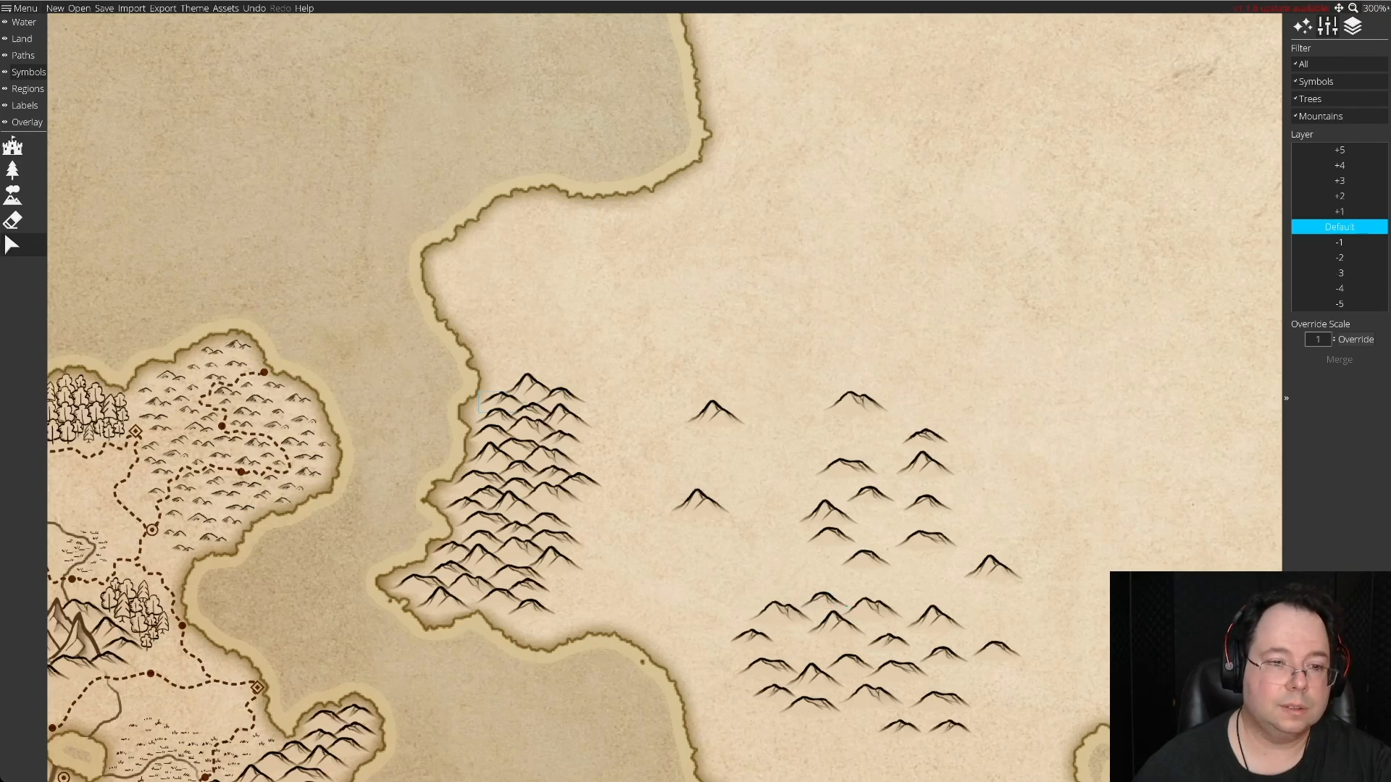
drag(866, 560, 499, 377)
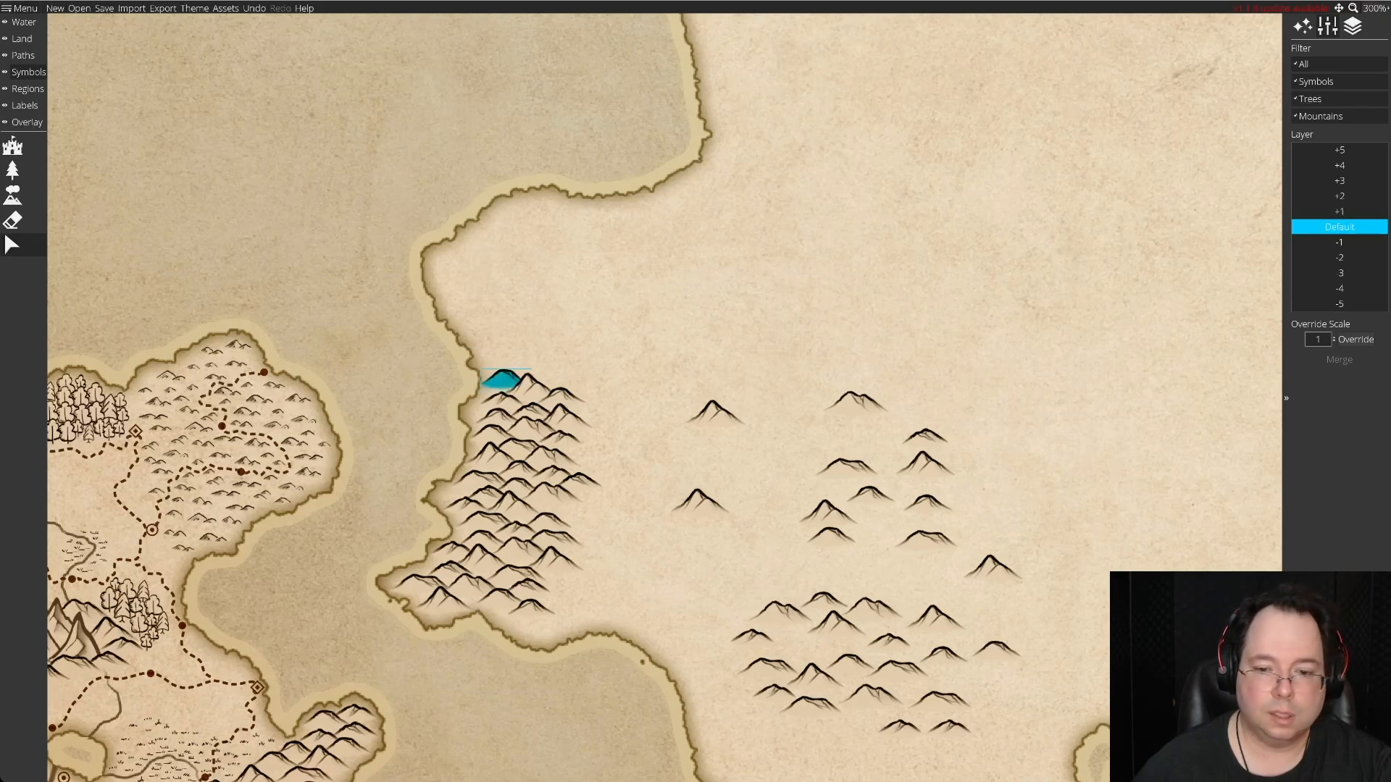
drag(900, 727, 553, 378)
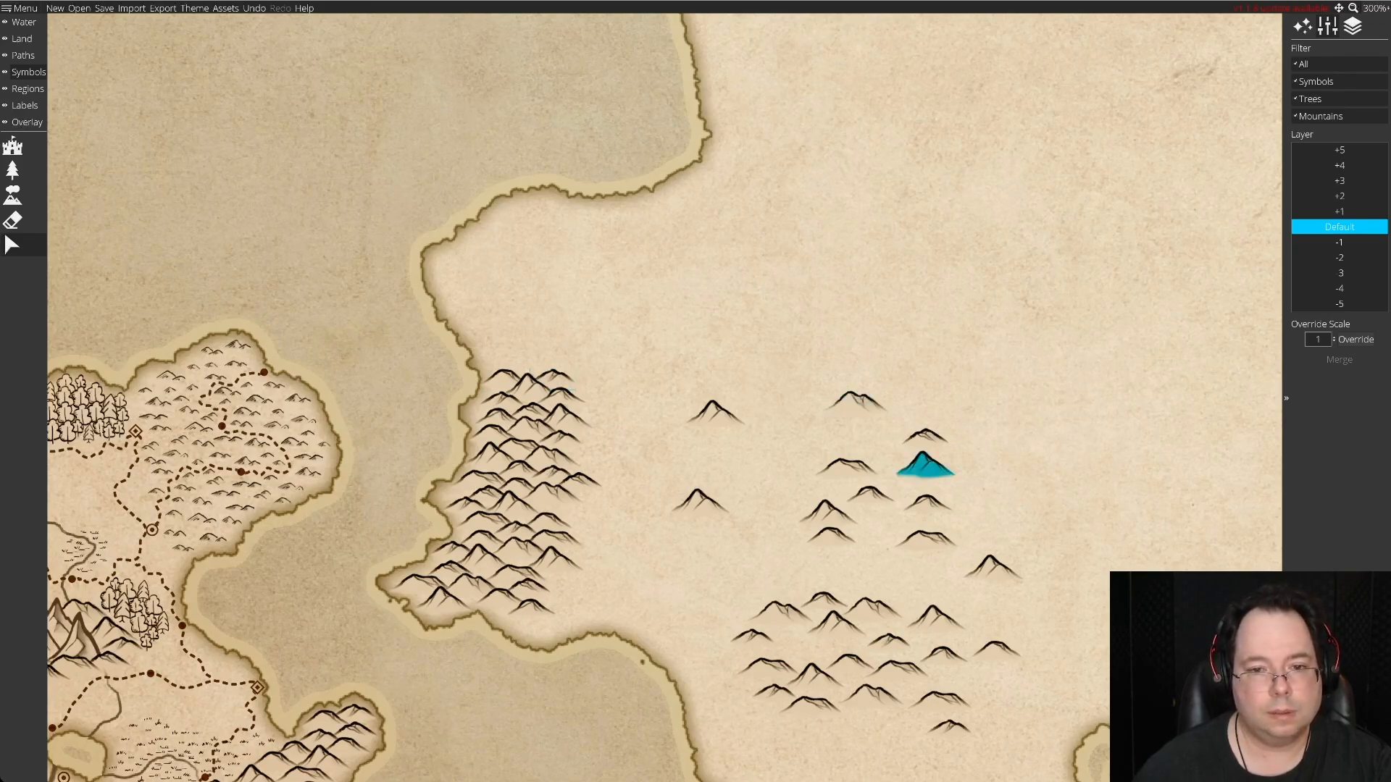
Cap the cluster's northern tip with a twin-peaked hill and a broad hill near the coast, shifting one small spare northward within the stock.
drag(857, 401, 529, 368)
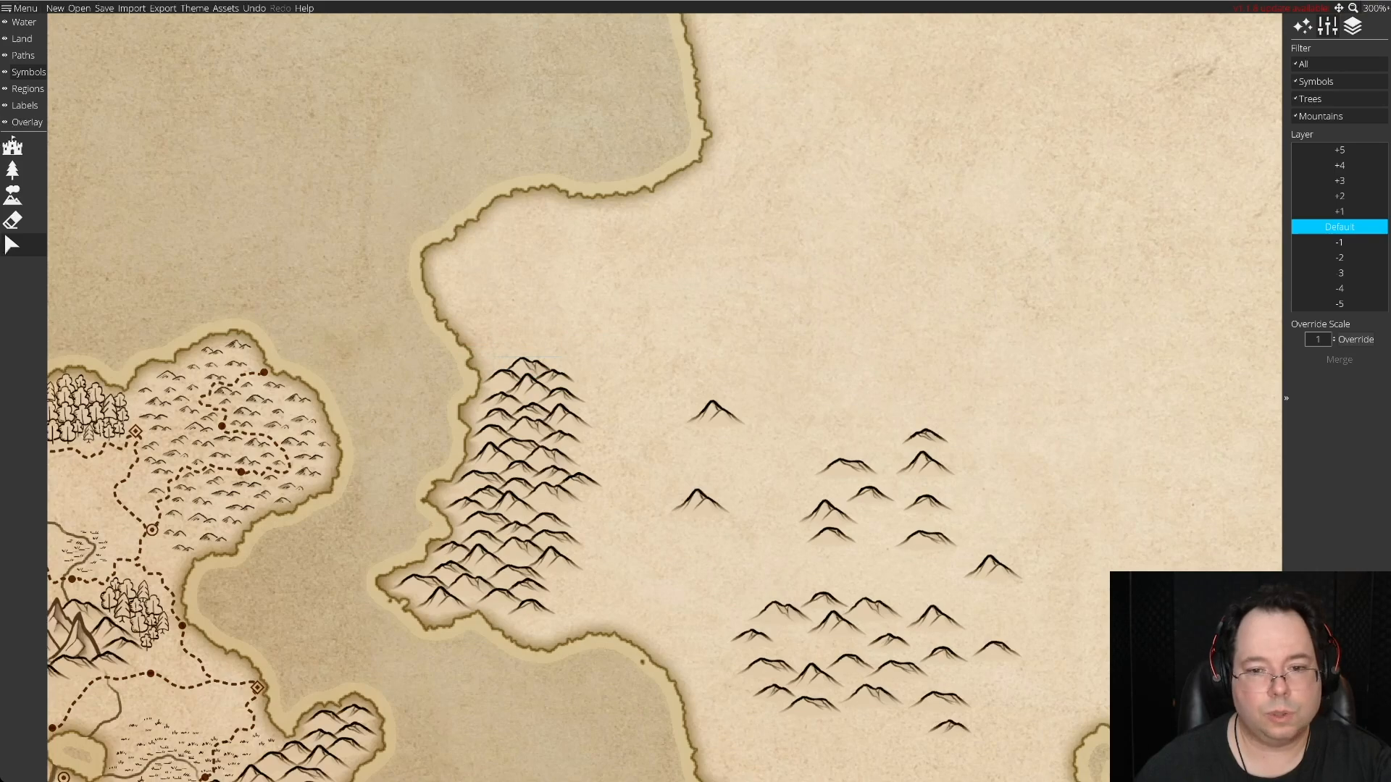
drag(927, 502, 881, 415)
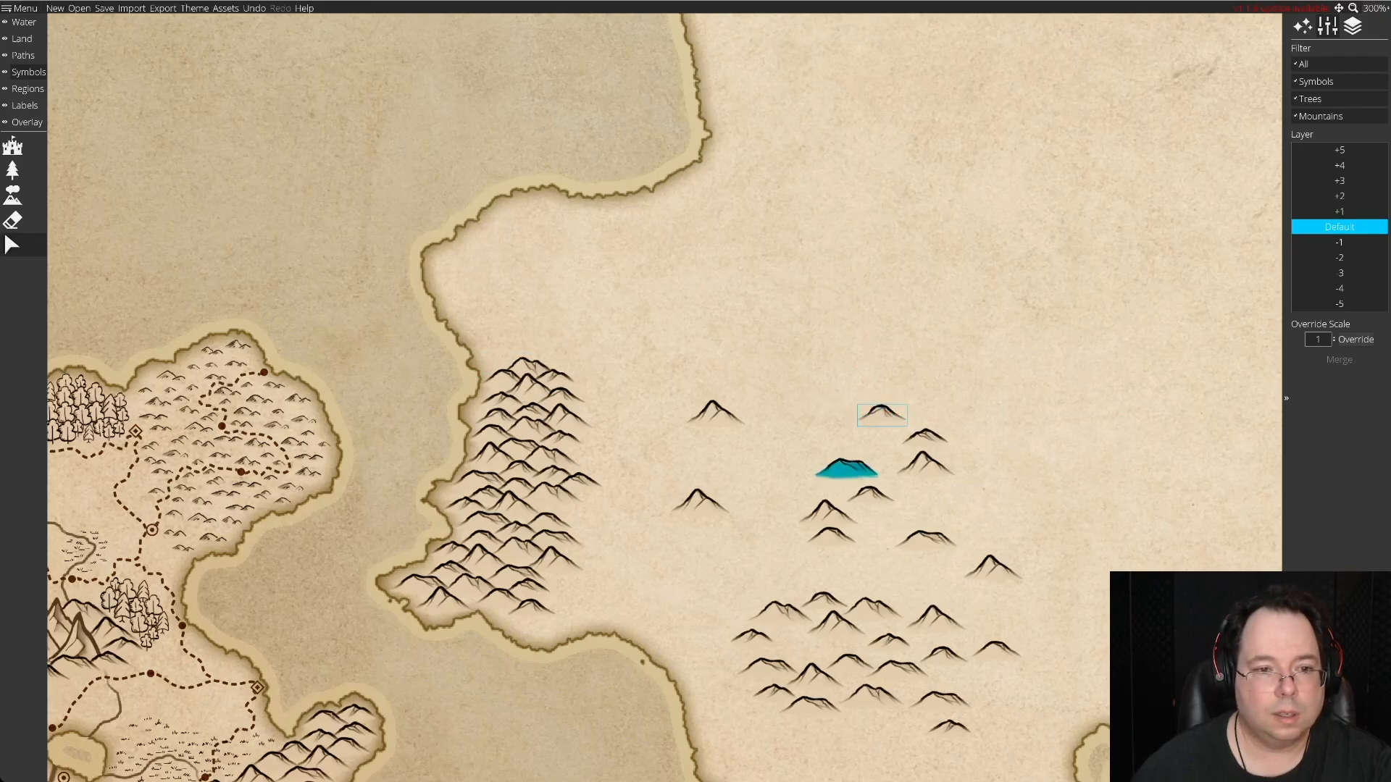
drag(846, 469, 500, 357)
drag(565, 416, 529, 365)
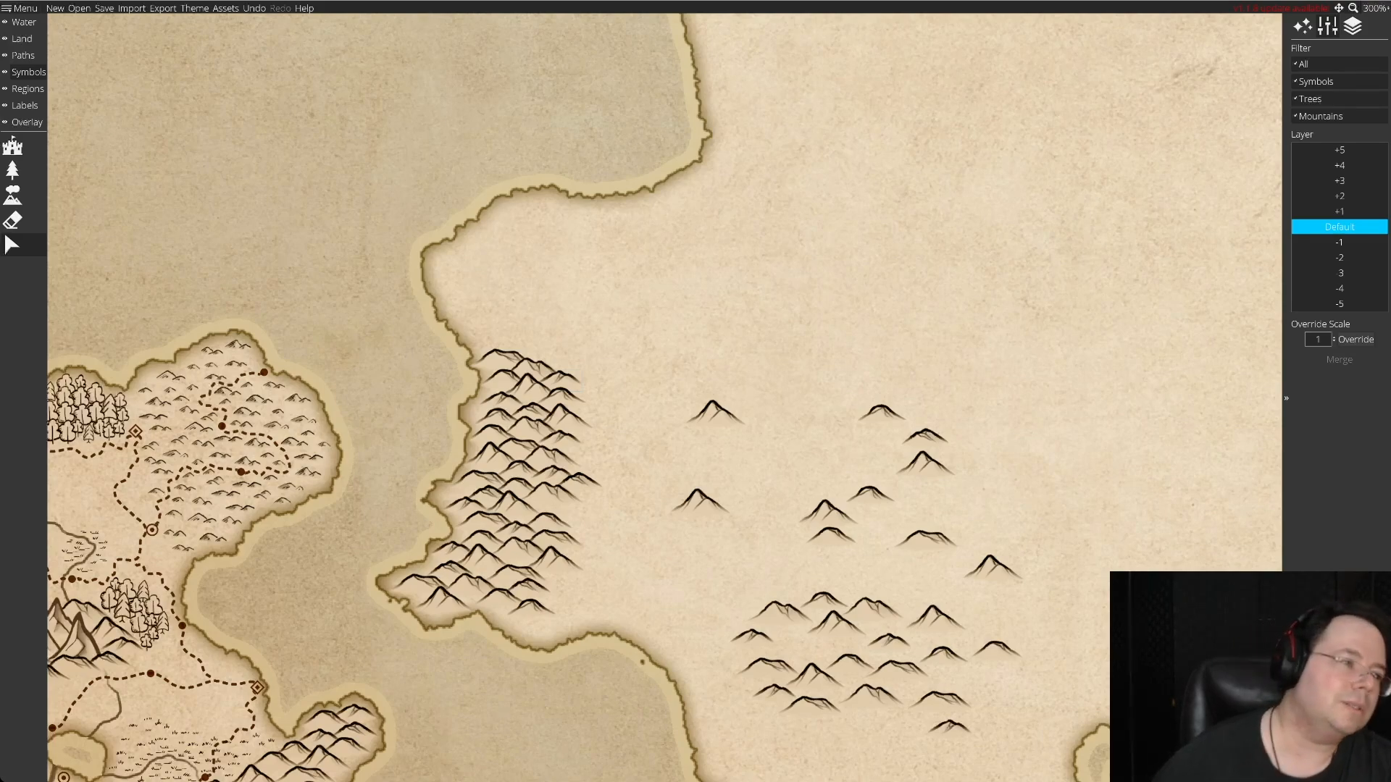
Erase all the unused spare hills staged inland east of the cape cluster.
click(10, 222)
mouse_move(925, 534)
mouse_down()
mouse_move(954, 550)
mouse_move(927, 547)
mouse_move(949, 677)
mouse_move(815, 645)
mouse_move(818, 590)
mouse_move(890, 443)
mouse_move(829, 525)
mouse_move(771, 684)
mouse_move(949, 724)
mouse_move(672, 477)
mouse_up()
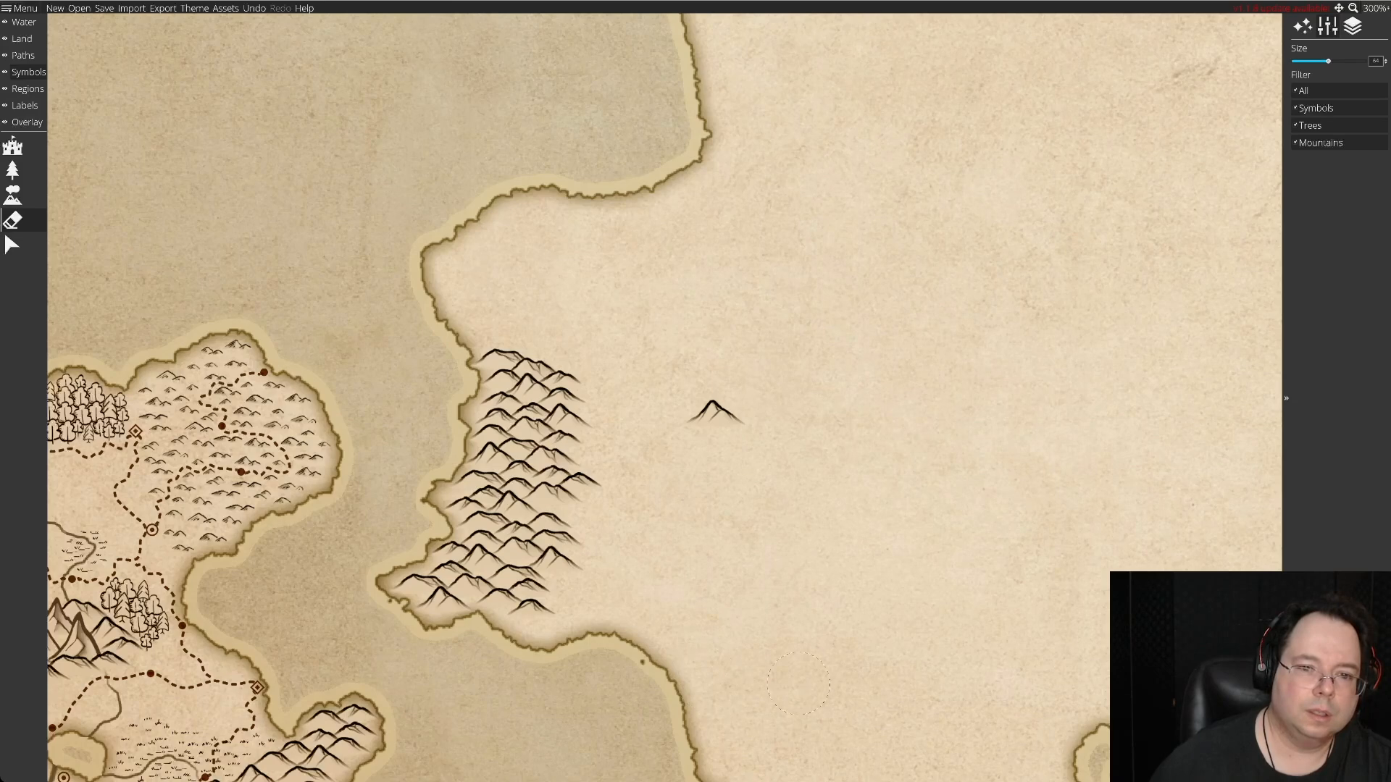
mouse_move(636, 476)
mouse_down()
mouse_move(705, 445)
mouse_move(724, 424)
mouse_up()
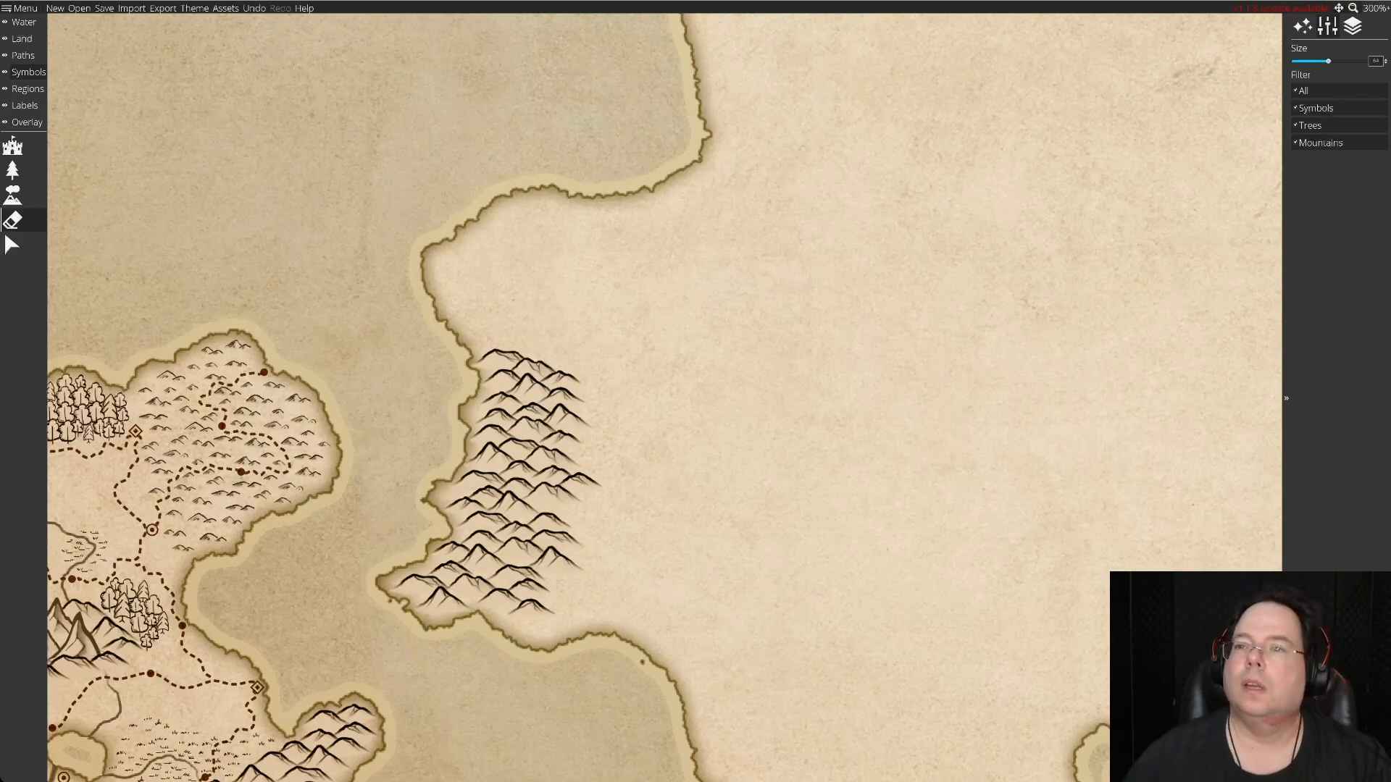
Zoom out to 175% and further to 66% to examine the cape cluster within the wider continent and neighbouring islands.
click(1374, 8)
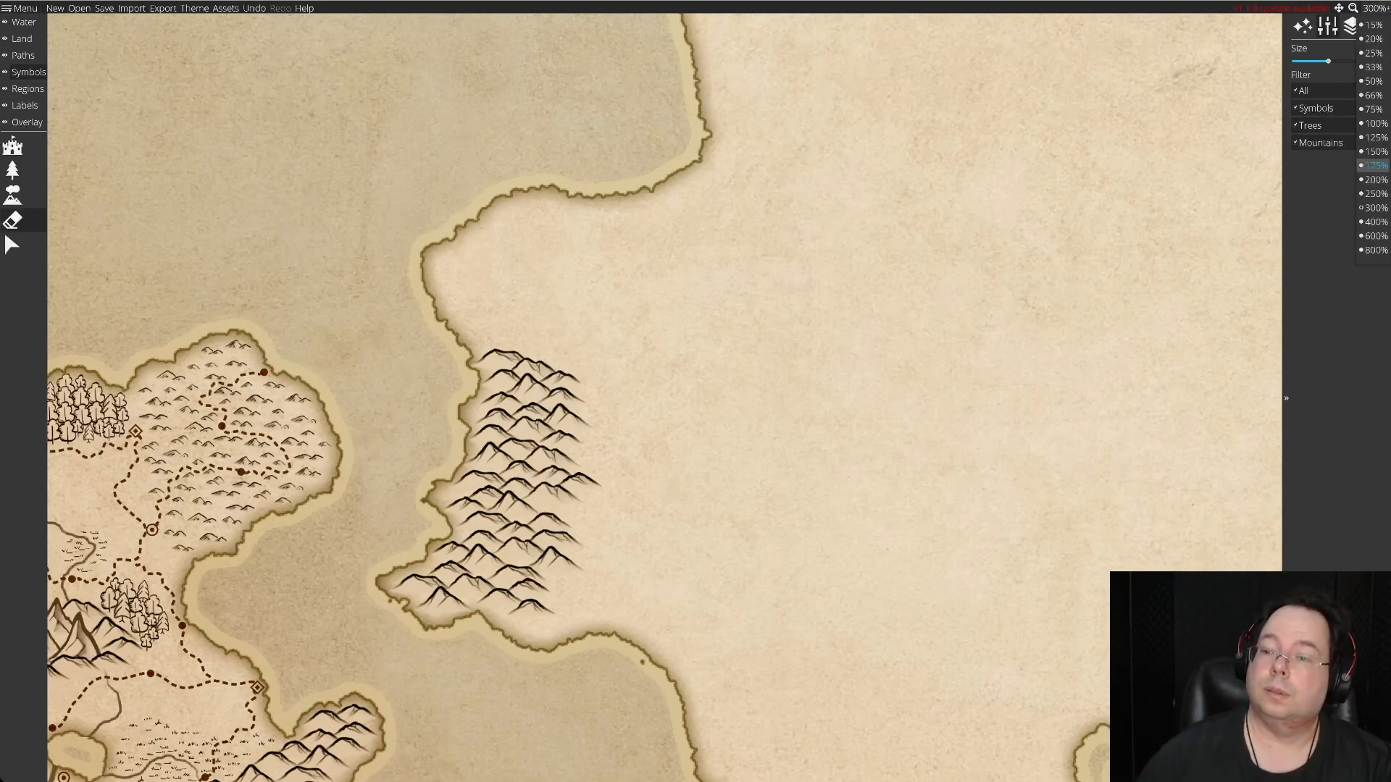
click(1375, 165)
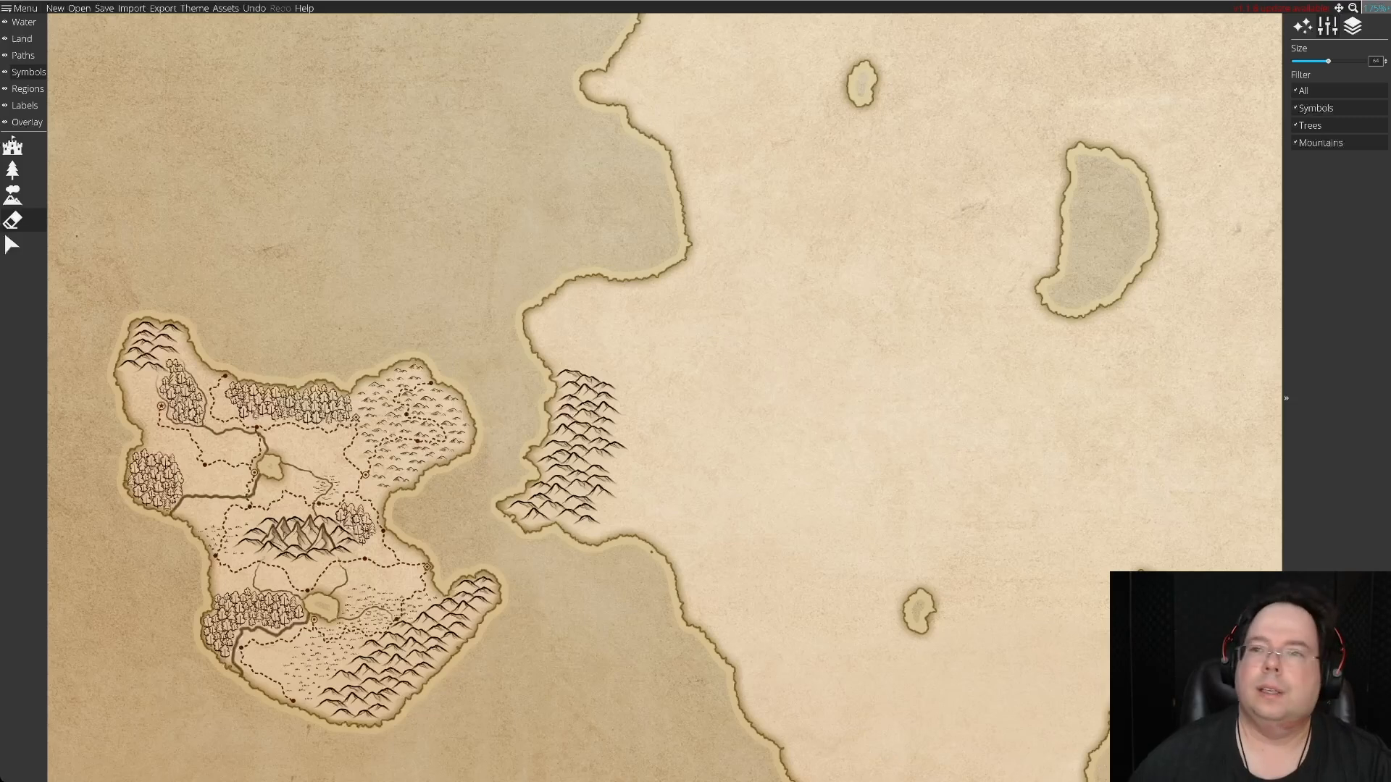
click(1374, 8)
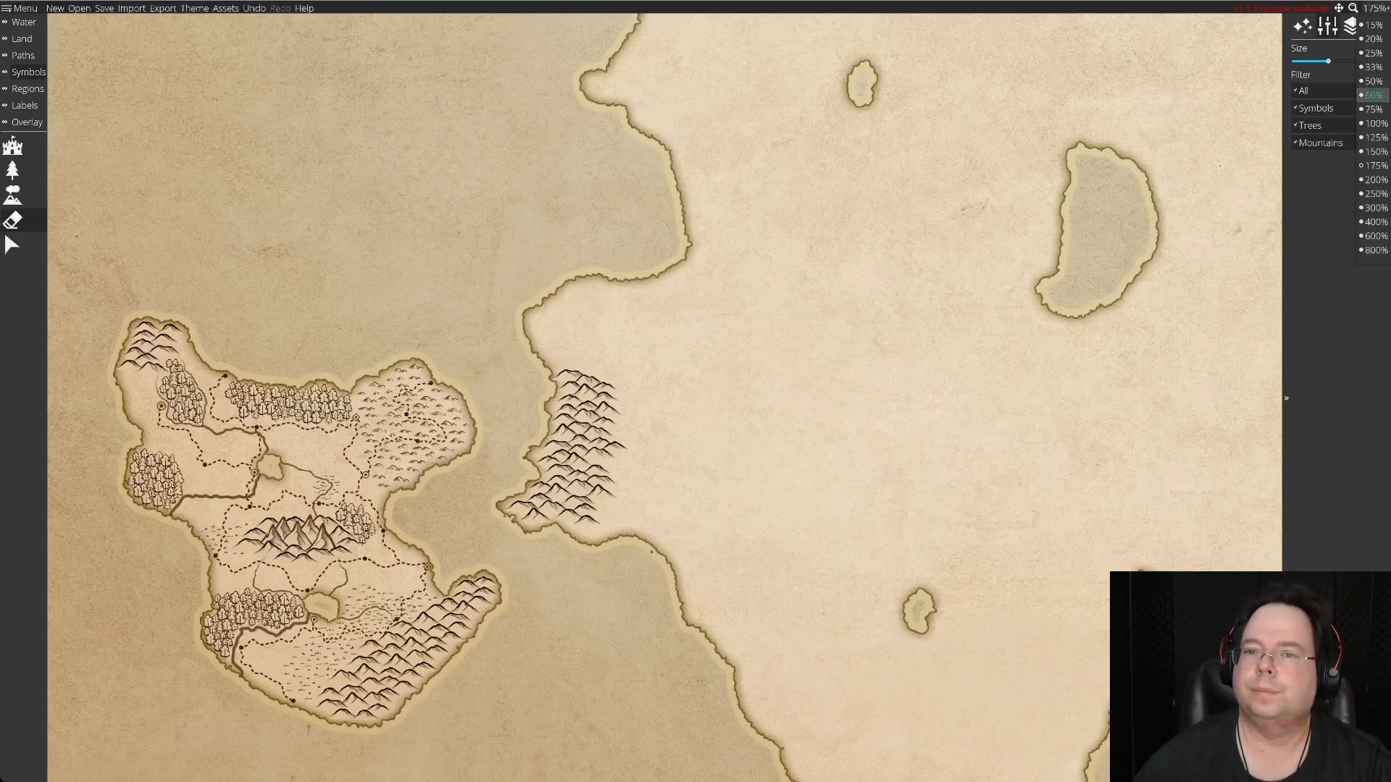
click(1372, 95)
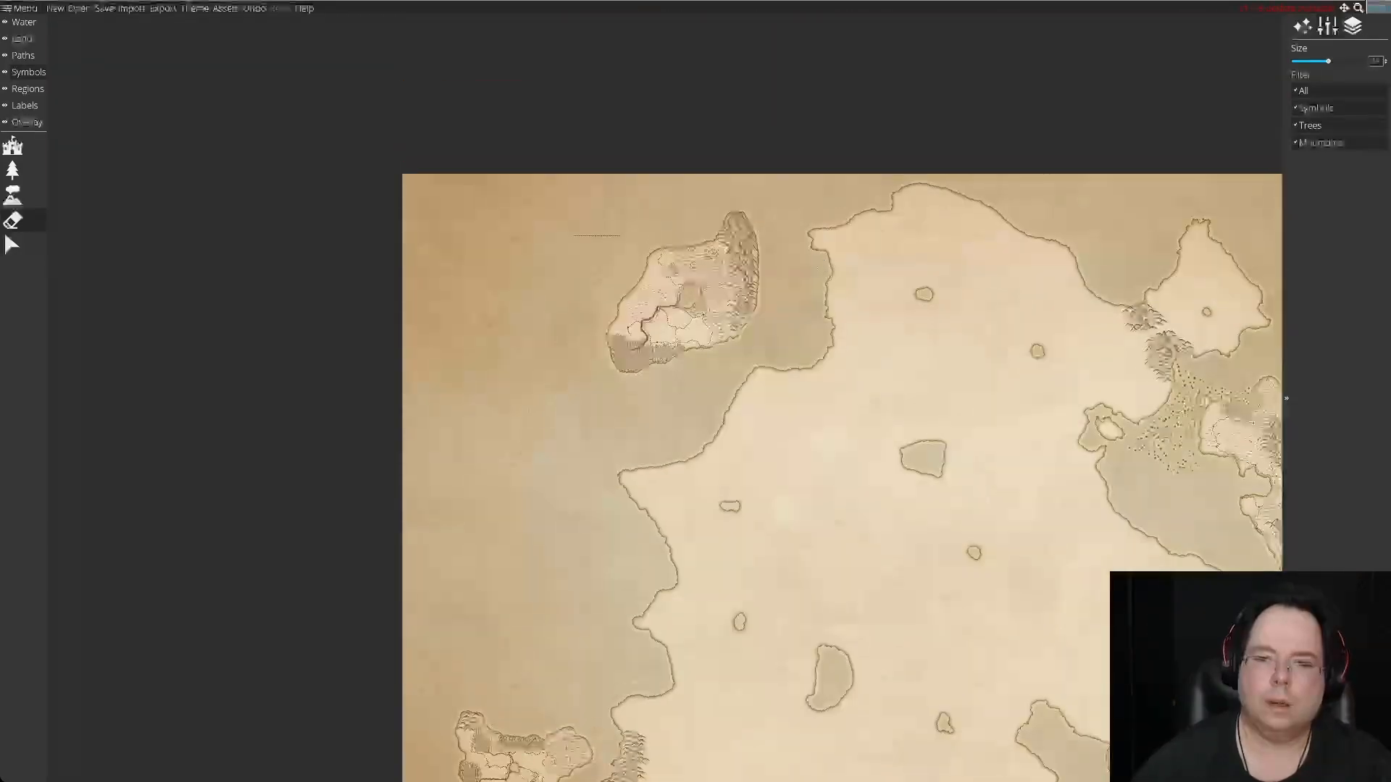
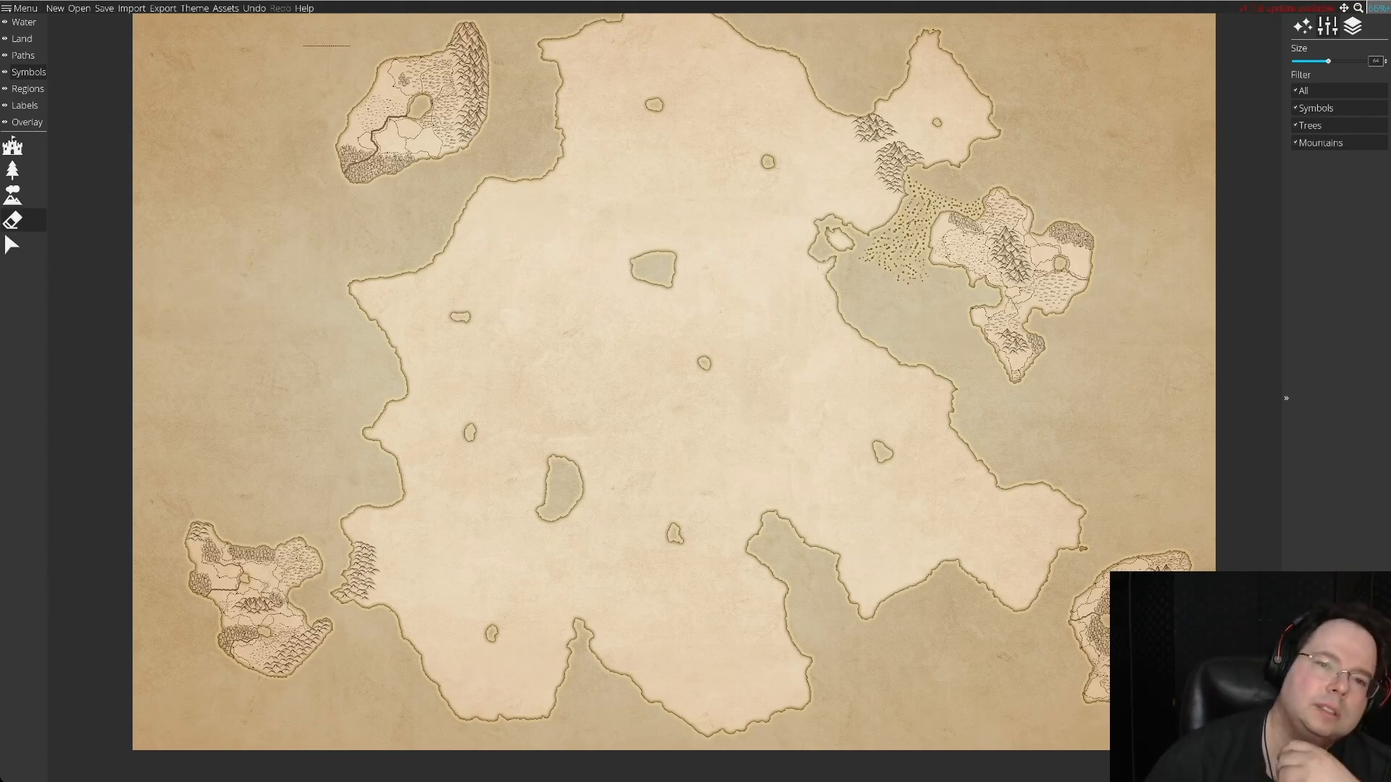
Set up the pointed mountain symbol for placement and zoom the map to 200%.
key(Up)
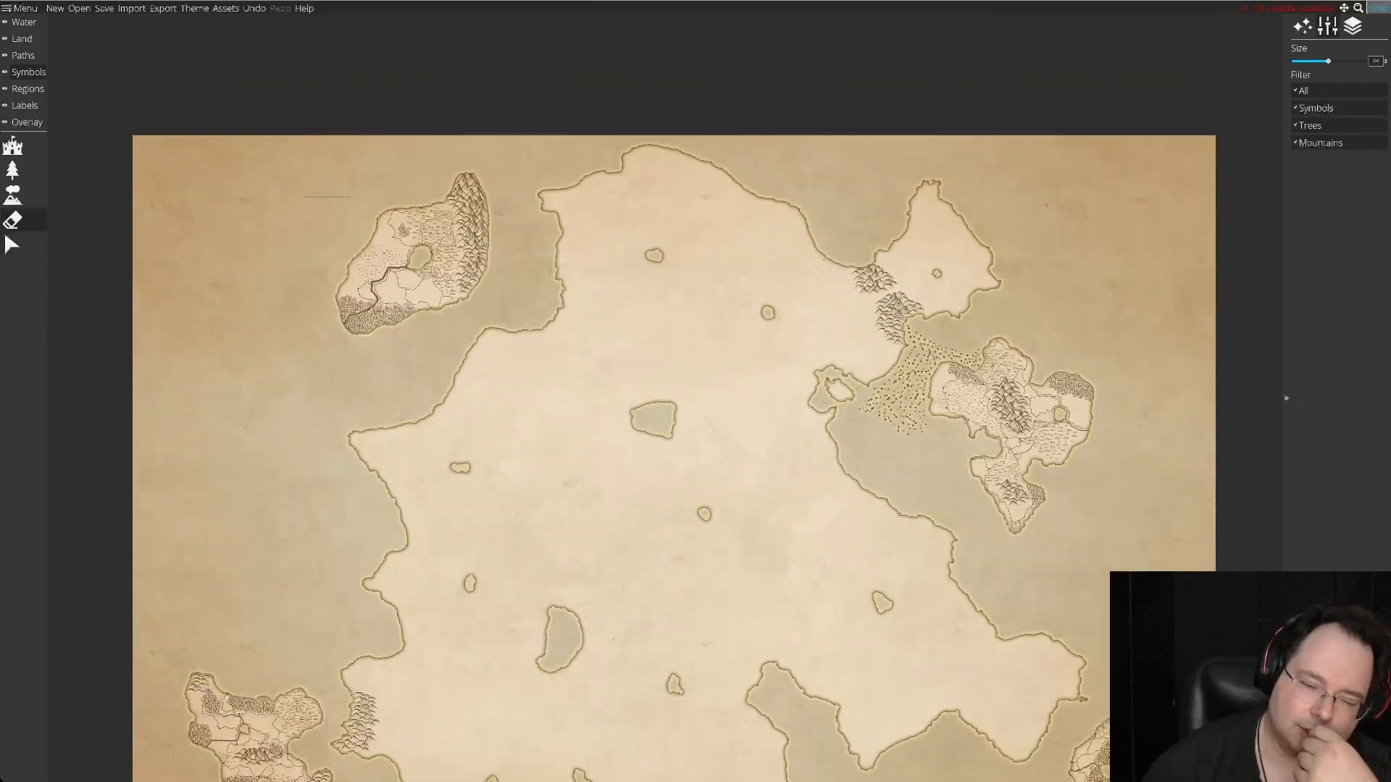
key(Down)
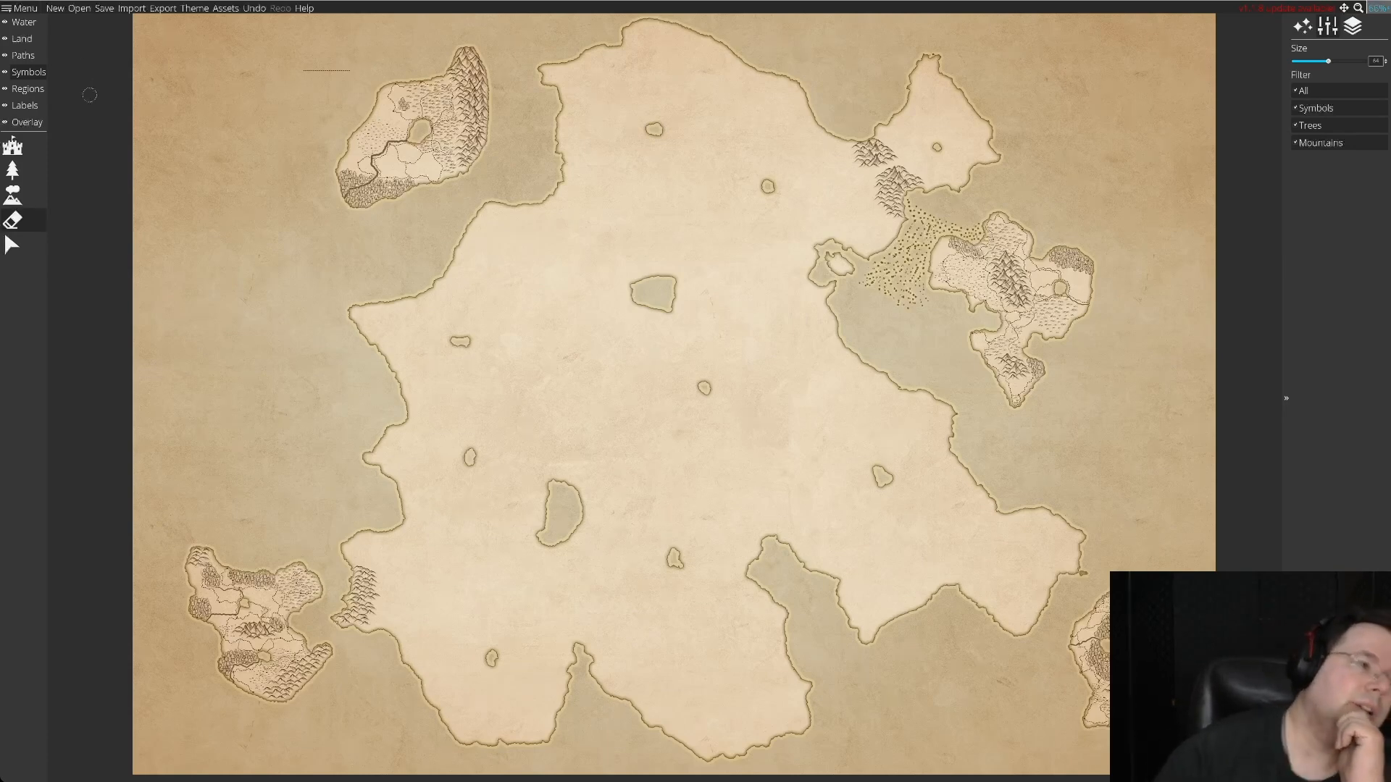
click(13, 194)
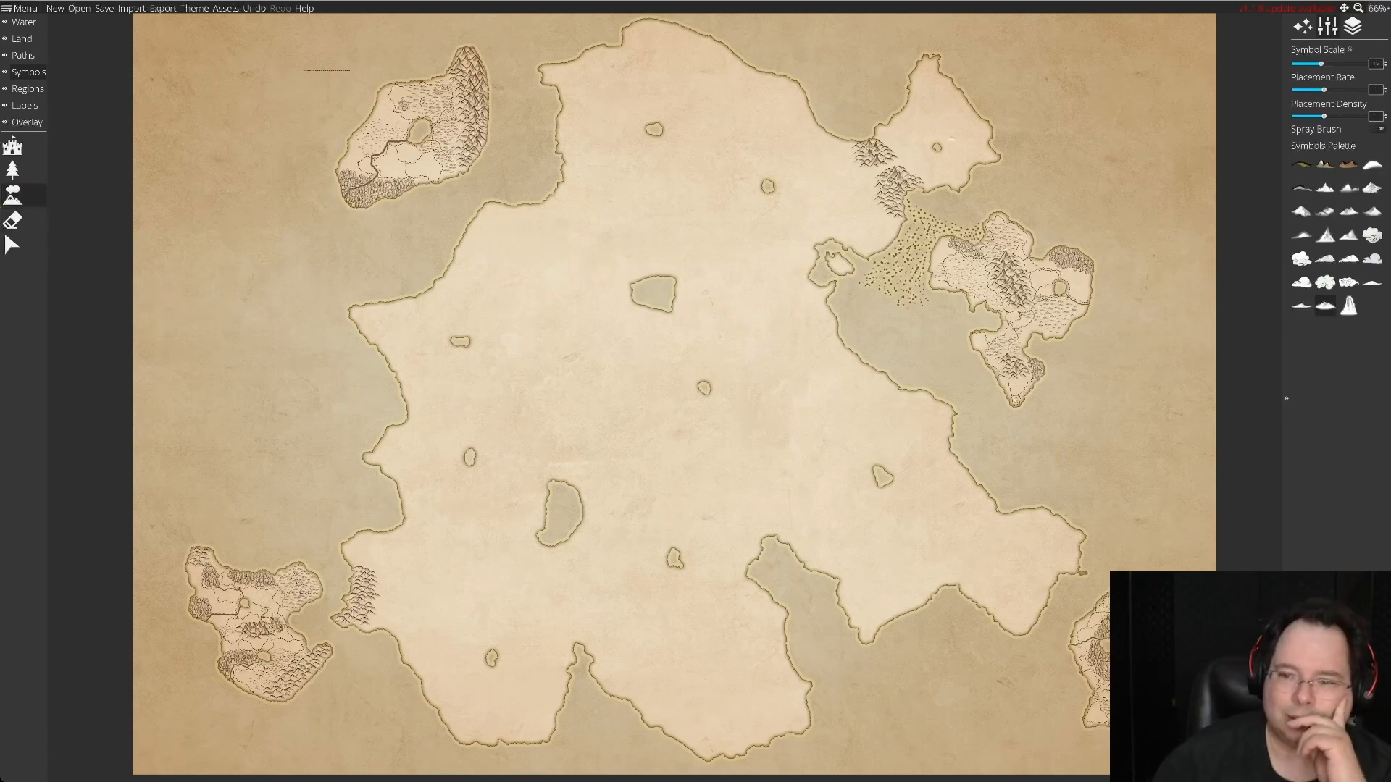
click(1325, 235)
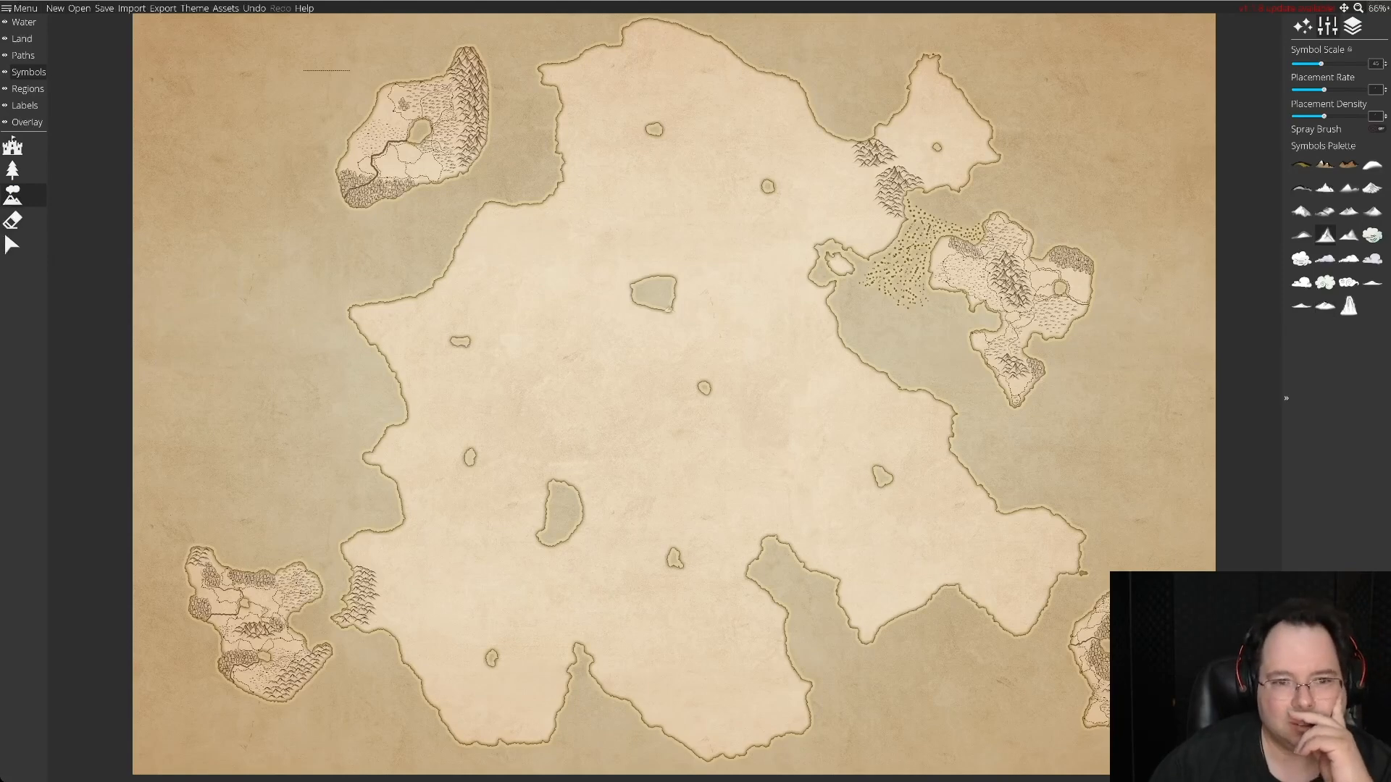
scroll(710, 229, up, 3)
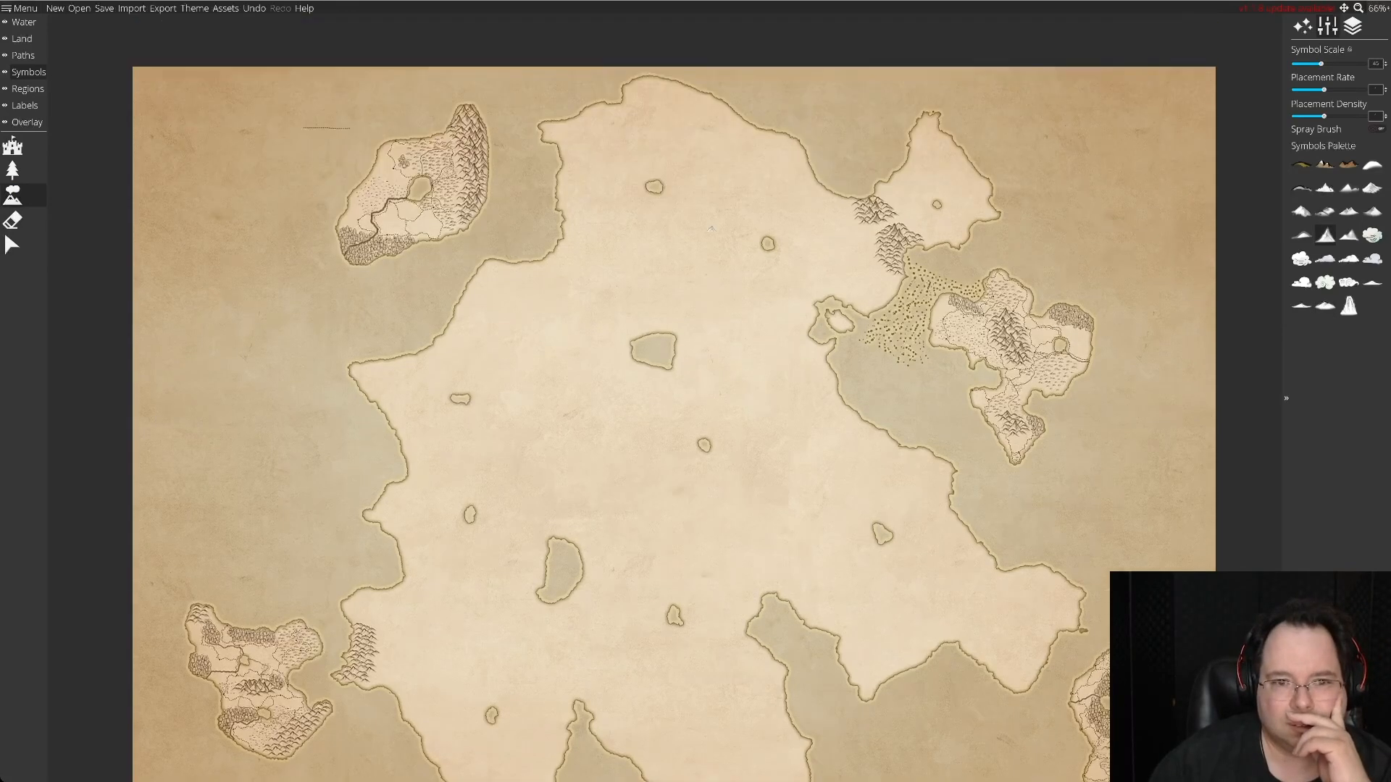
click(1378, 8)
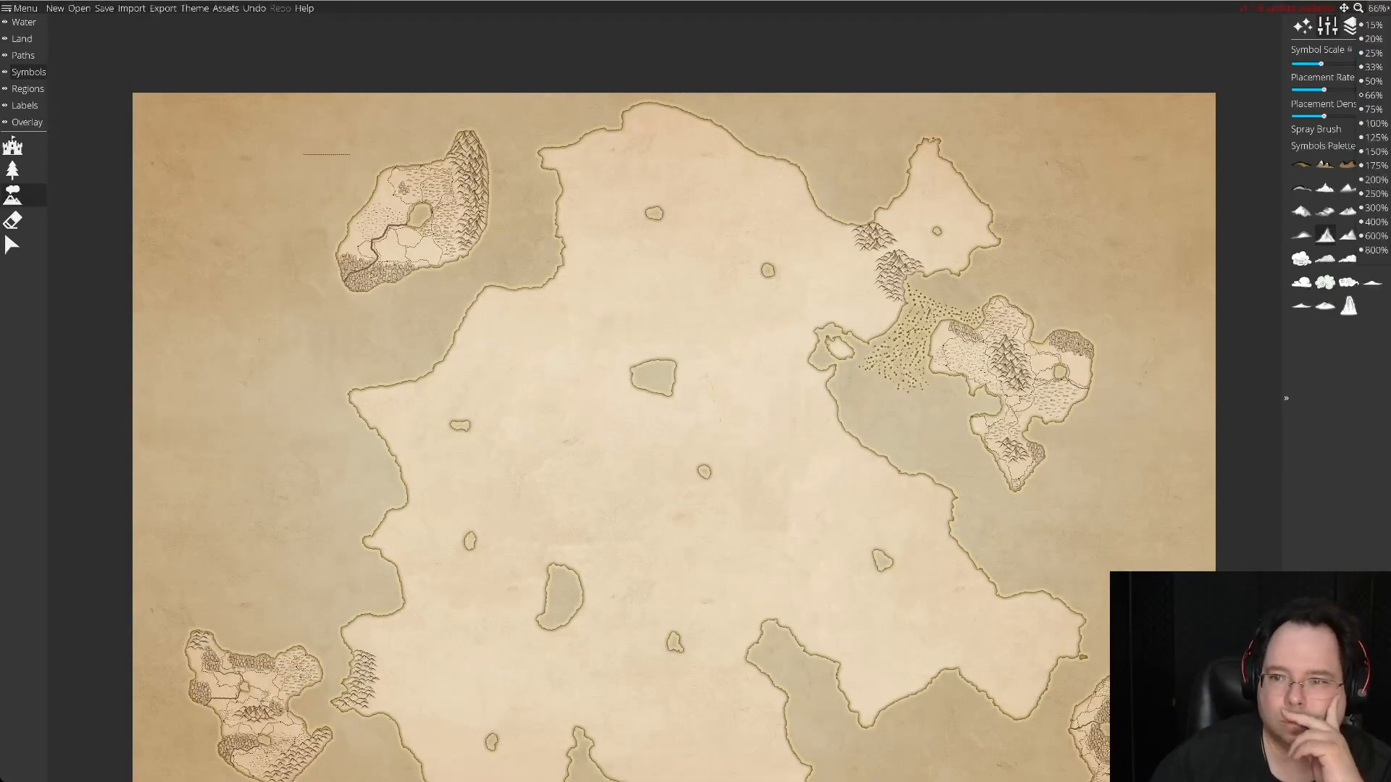
click(1372, 181)
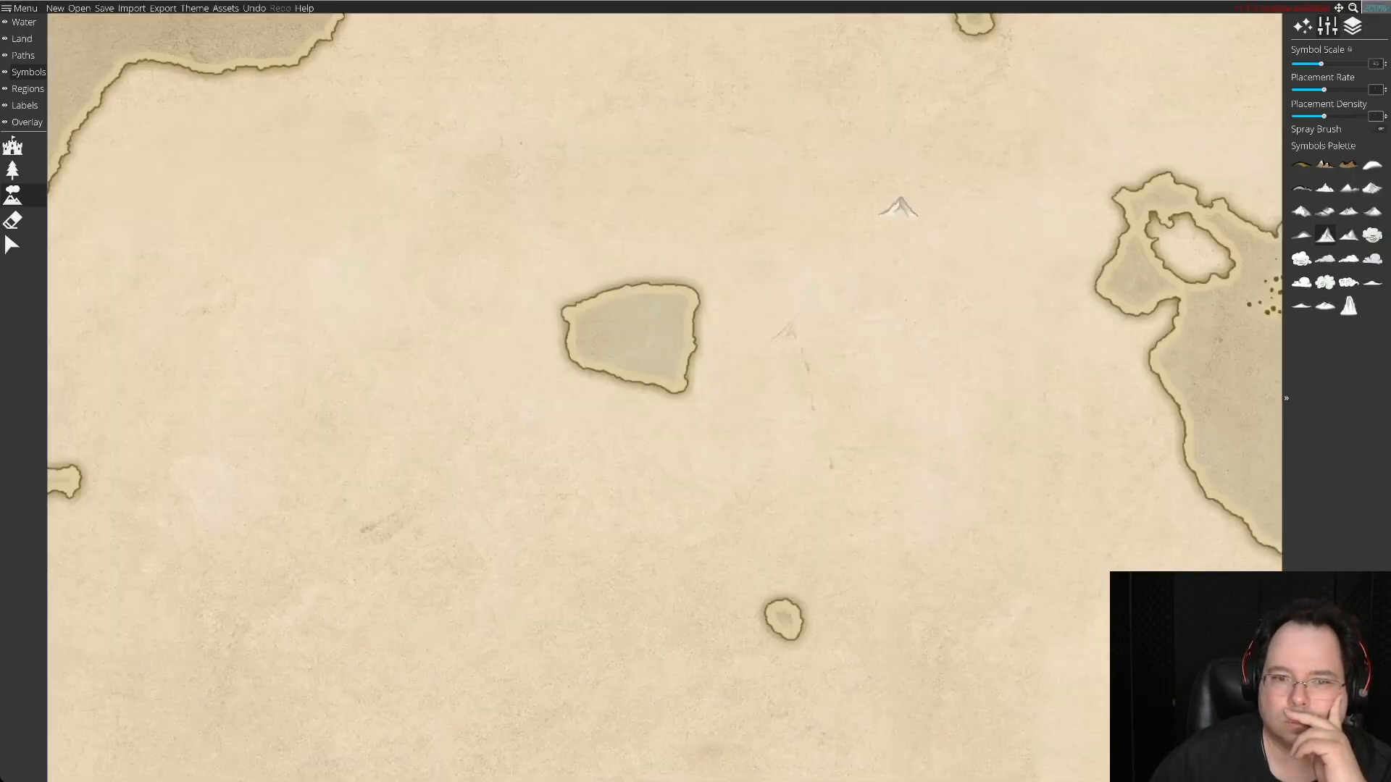
Survey the central continent from its northern coast to its southern bays to choose a location for a mountain range.
scroll(849, 210, down, 3)
scroll(849, 210, up, 1)
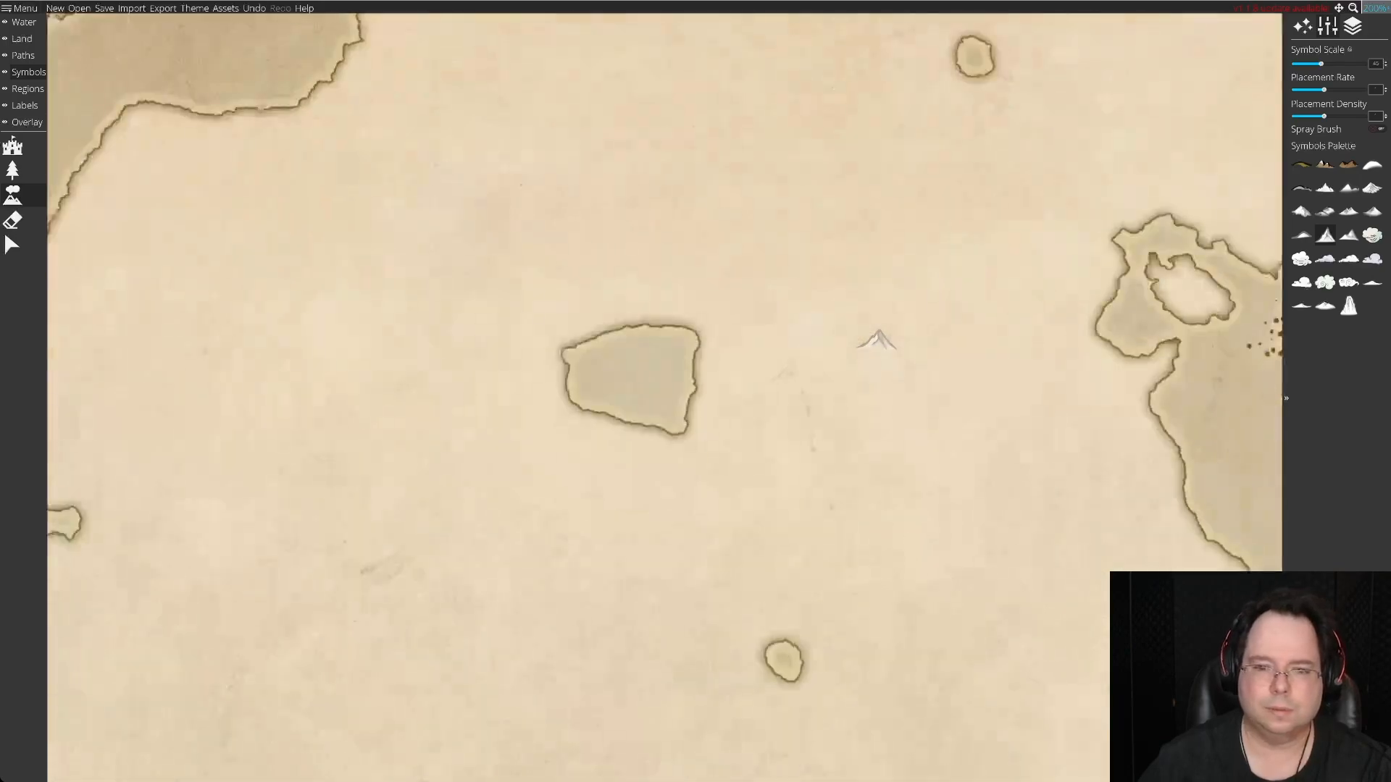
key(Right)
key(Left)
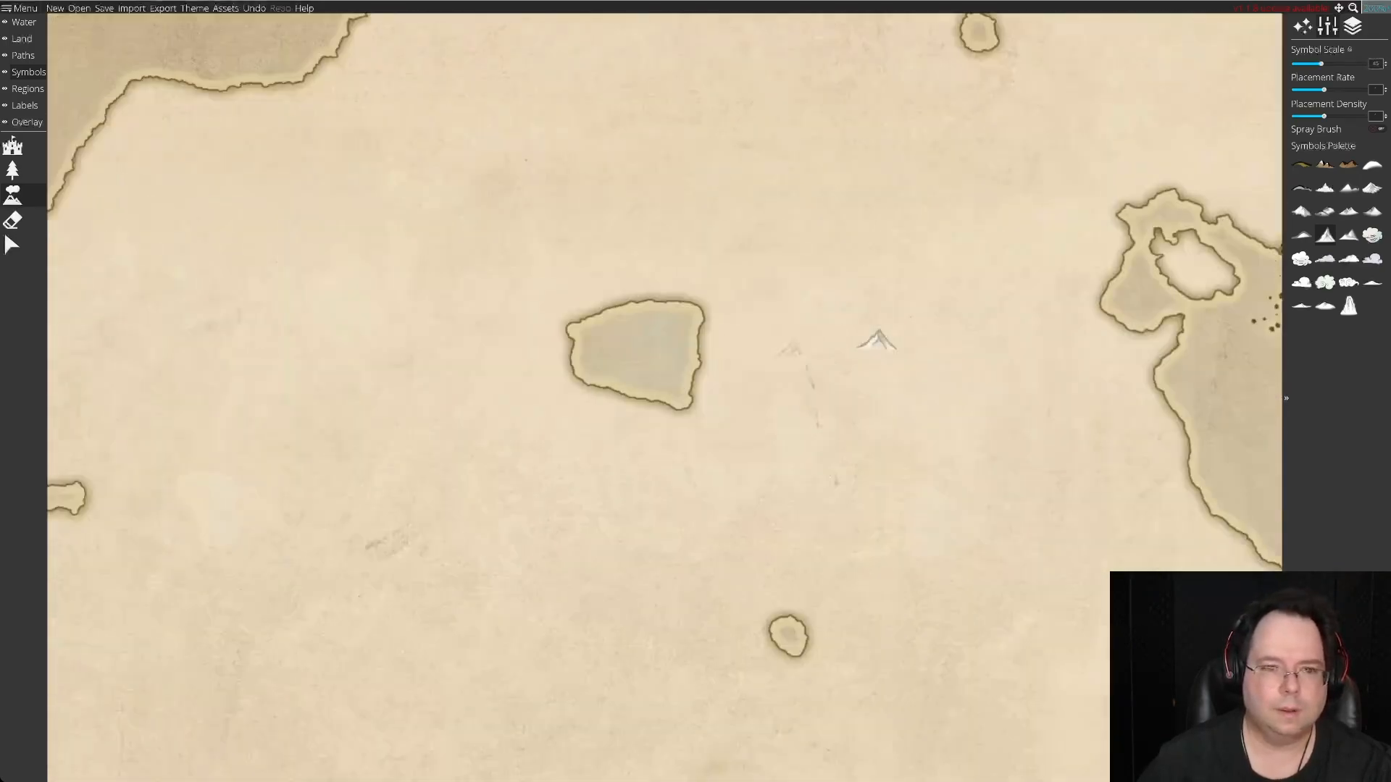
key(Up)
key(Down)
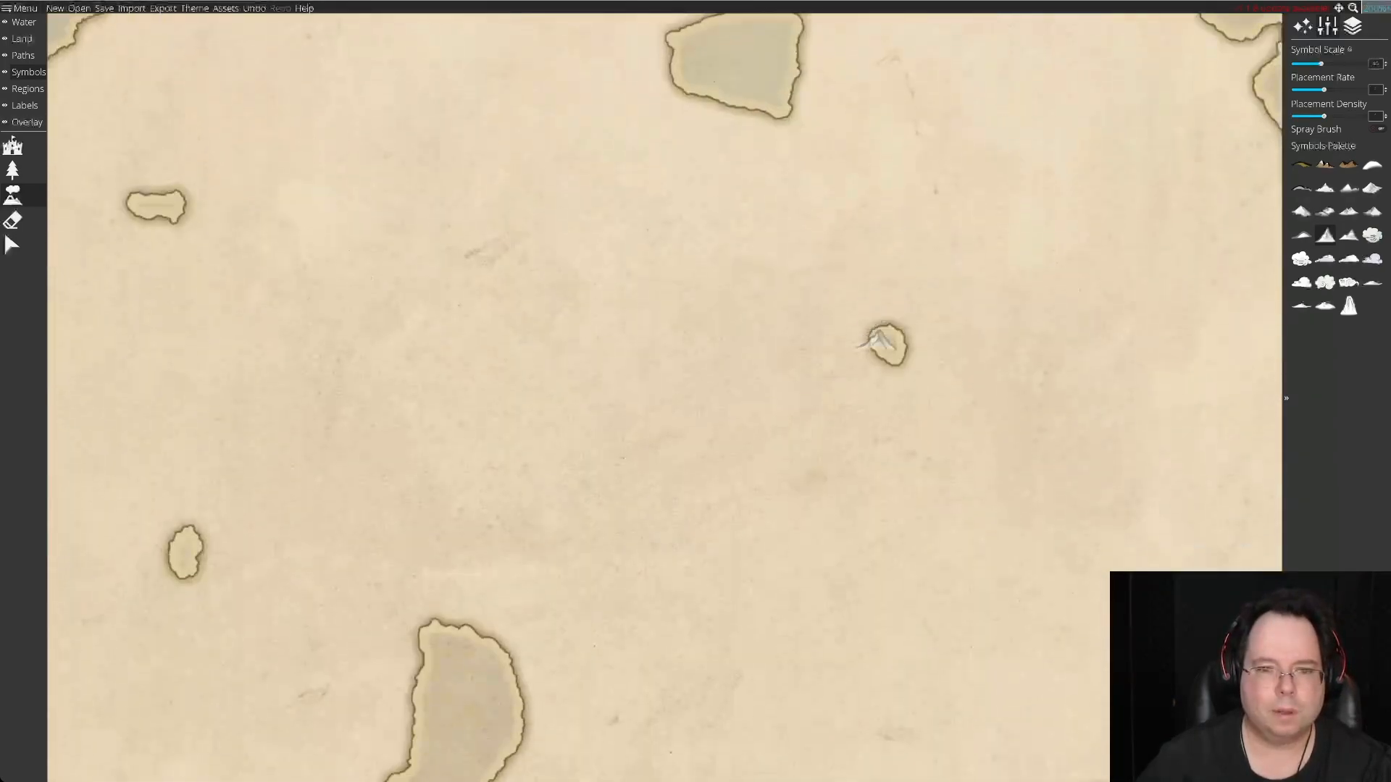
key(Up)
key(Up)
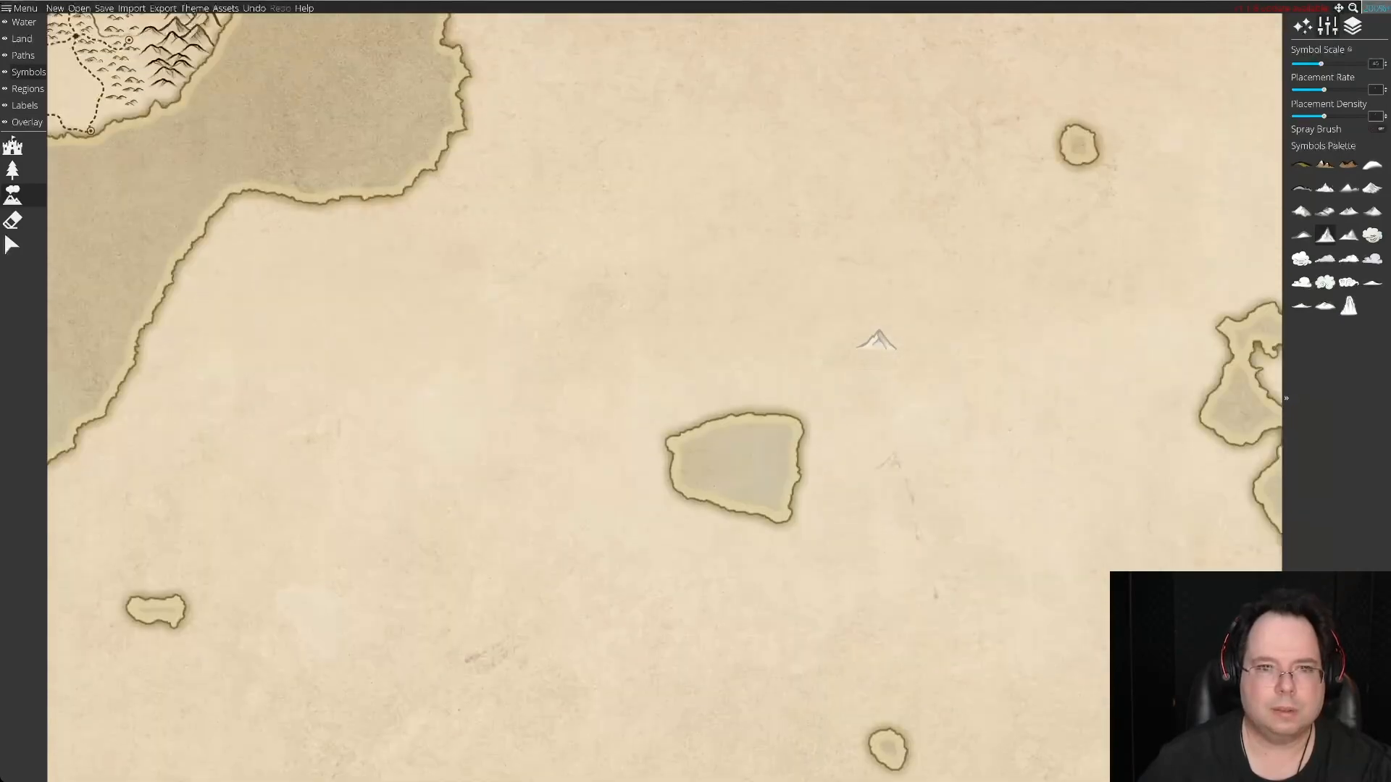
key(Down)
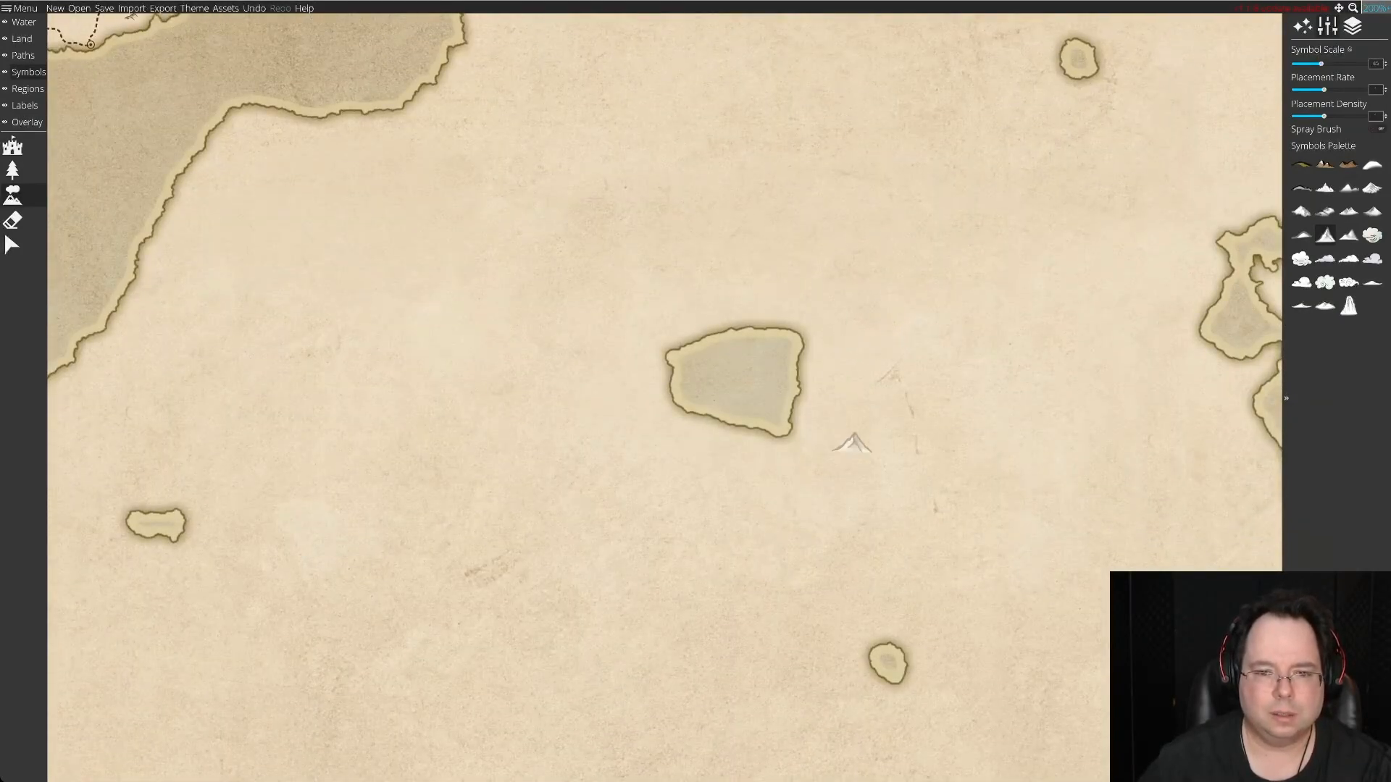
key(Down)
scroll(835, 474, down, 10)
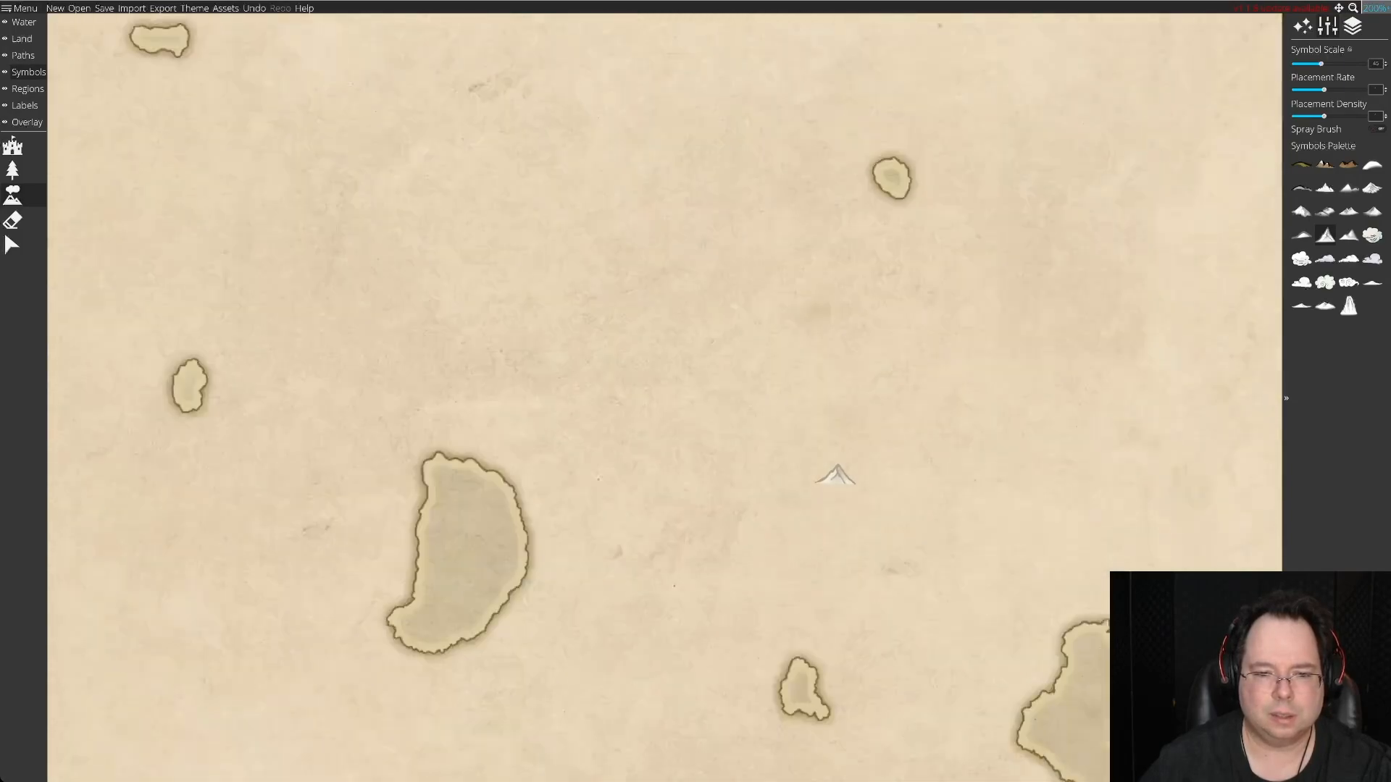
key(Down)
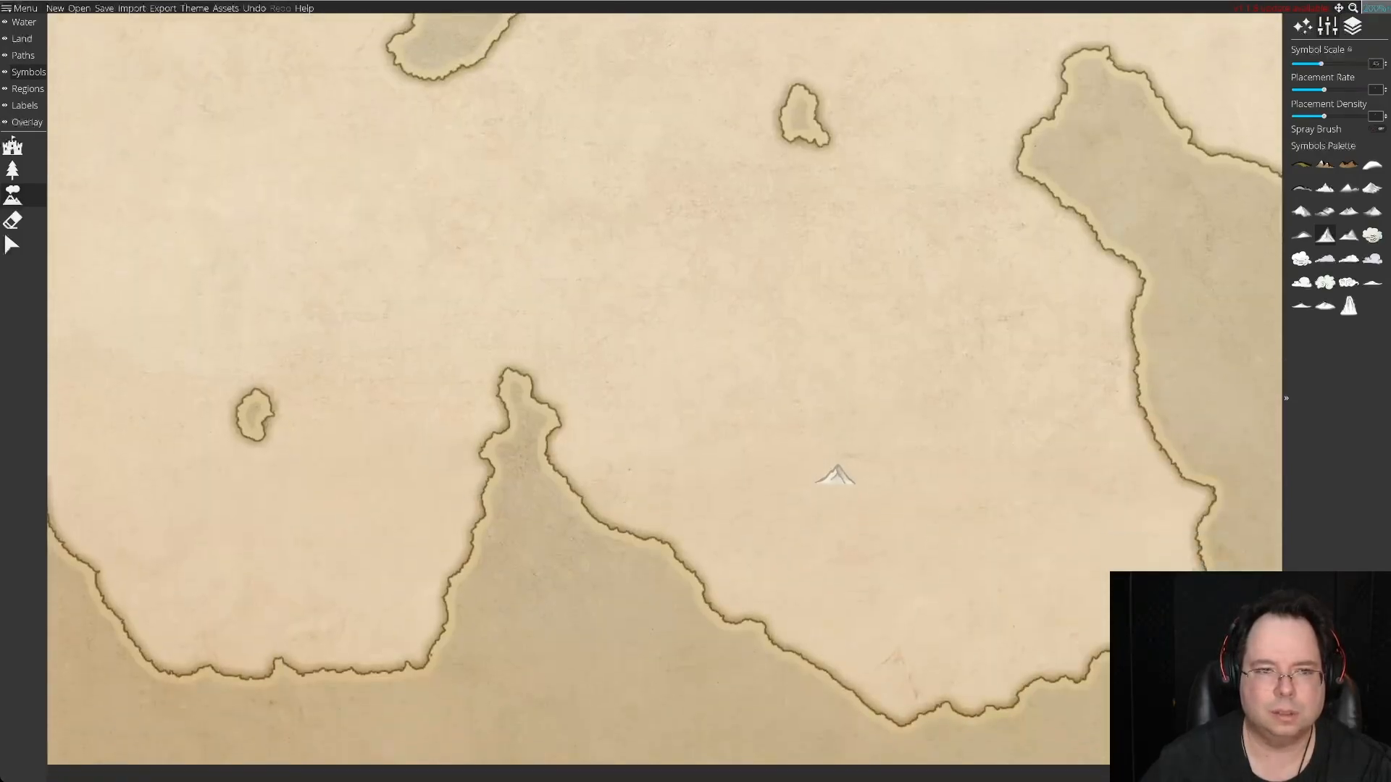
key(Up)
key(Up)
key(Right)
key(Up)
key(Up)
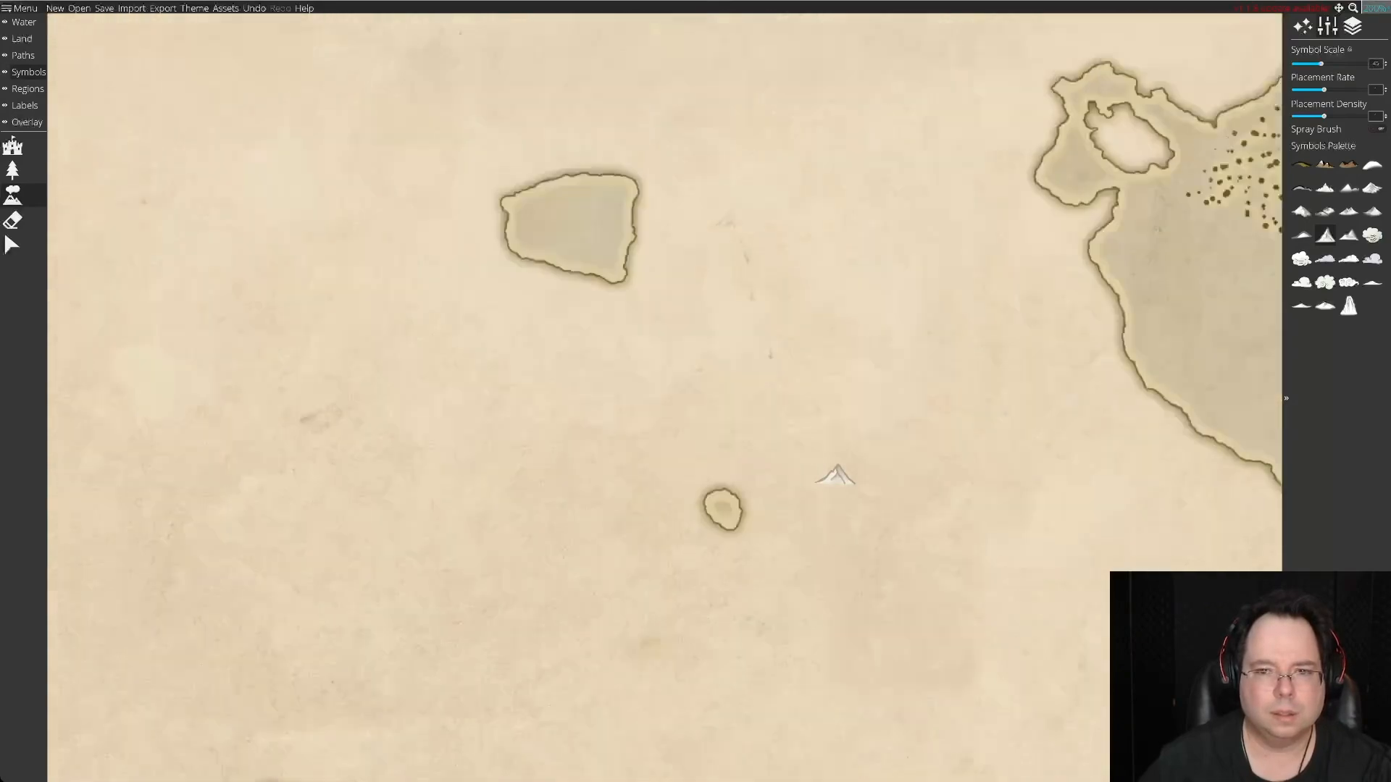
key(Down)
key(Down)
key(Left)
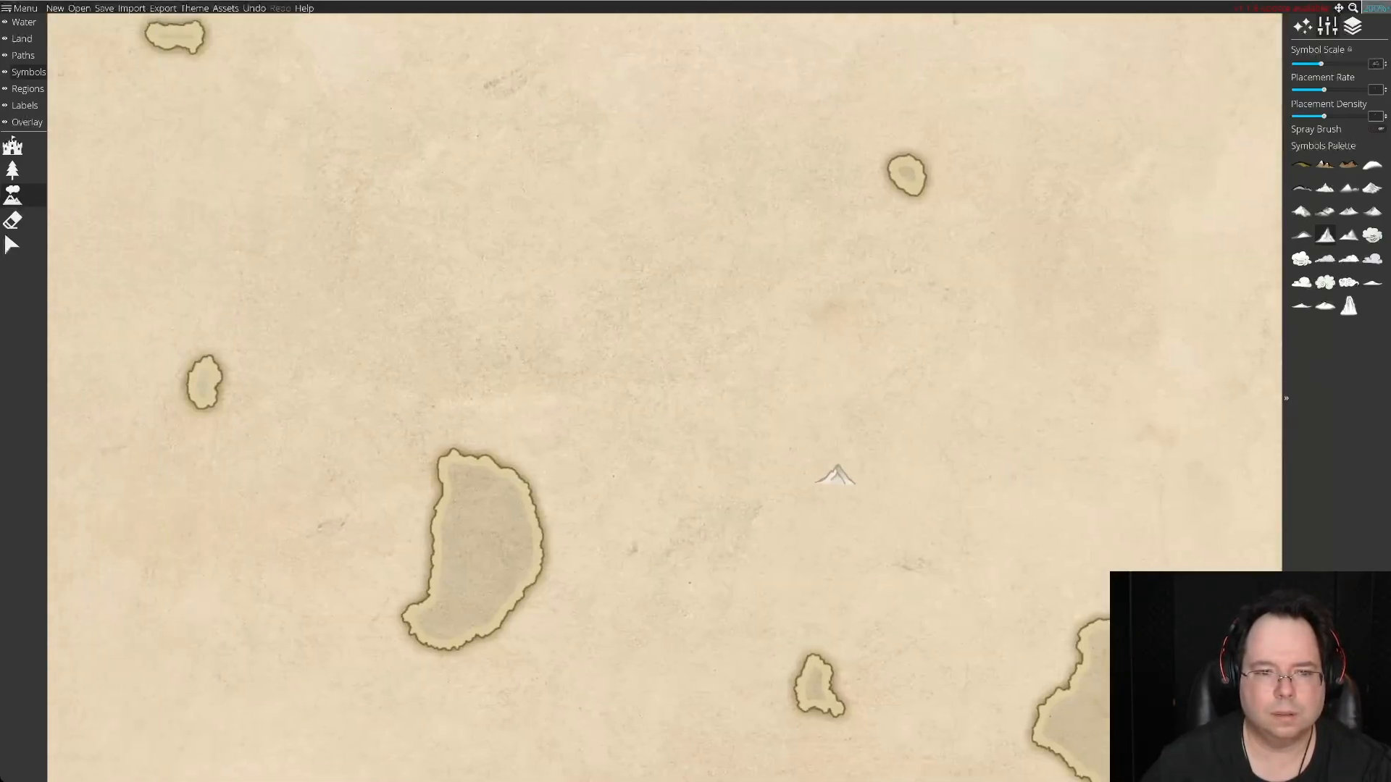
key(Up)
key(Up)
key(Up)
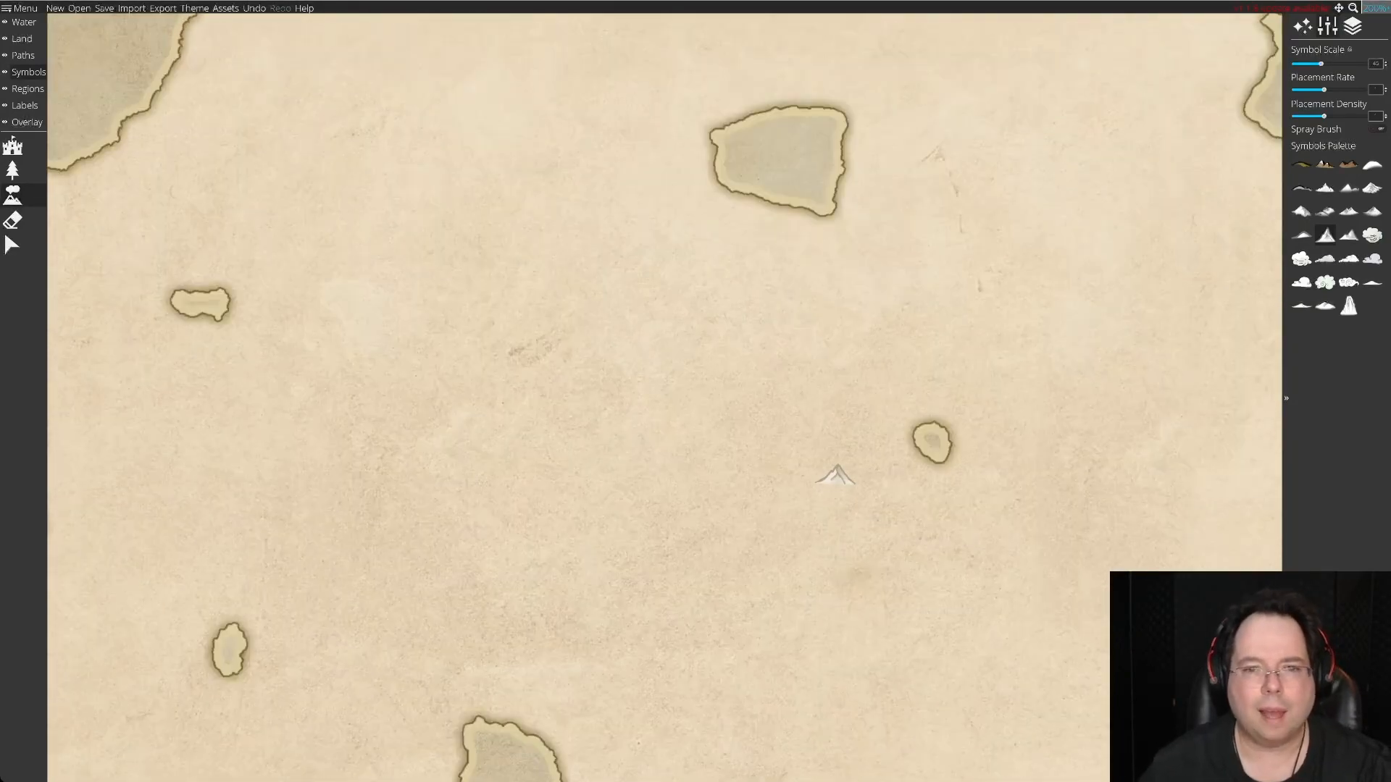
key(Up)
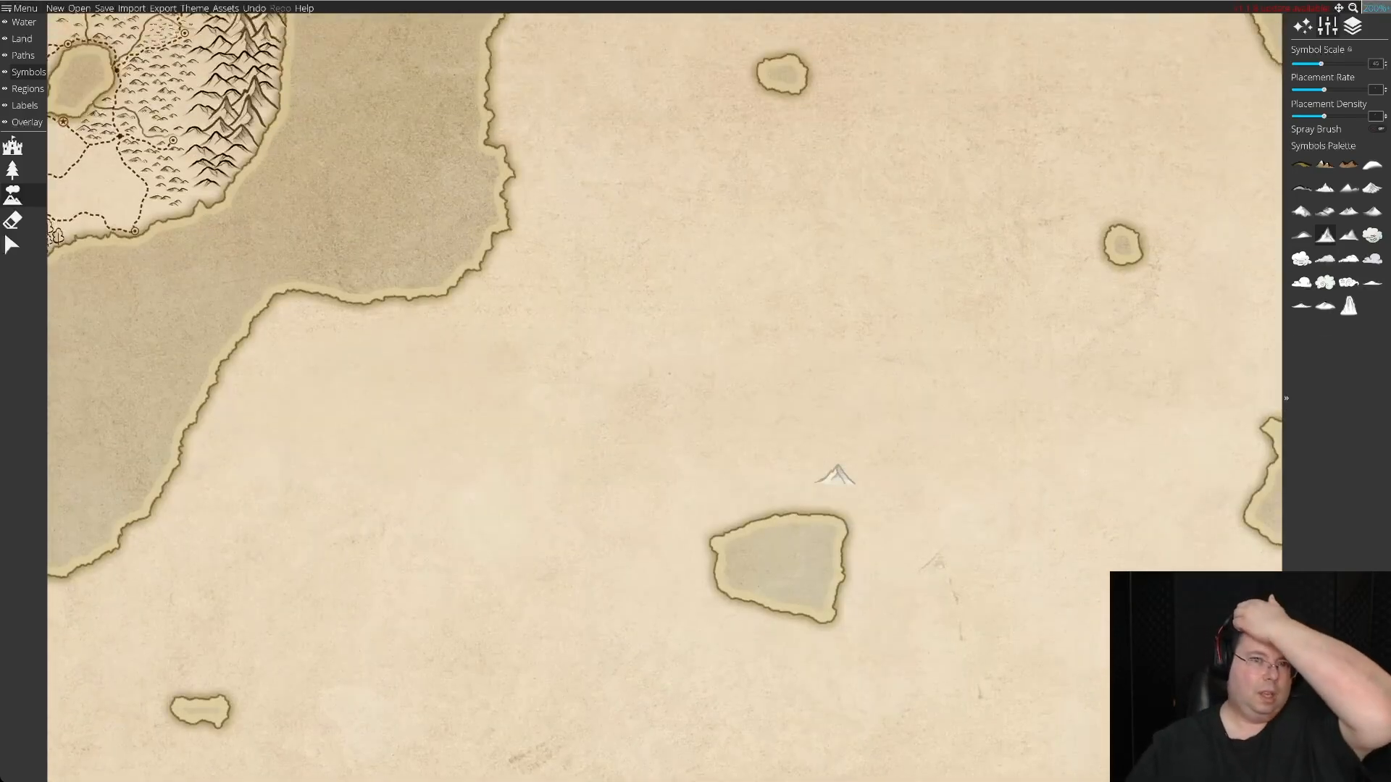
key(Right)
key(Right)
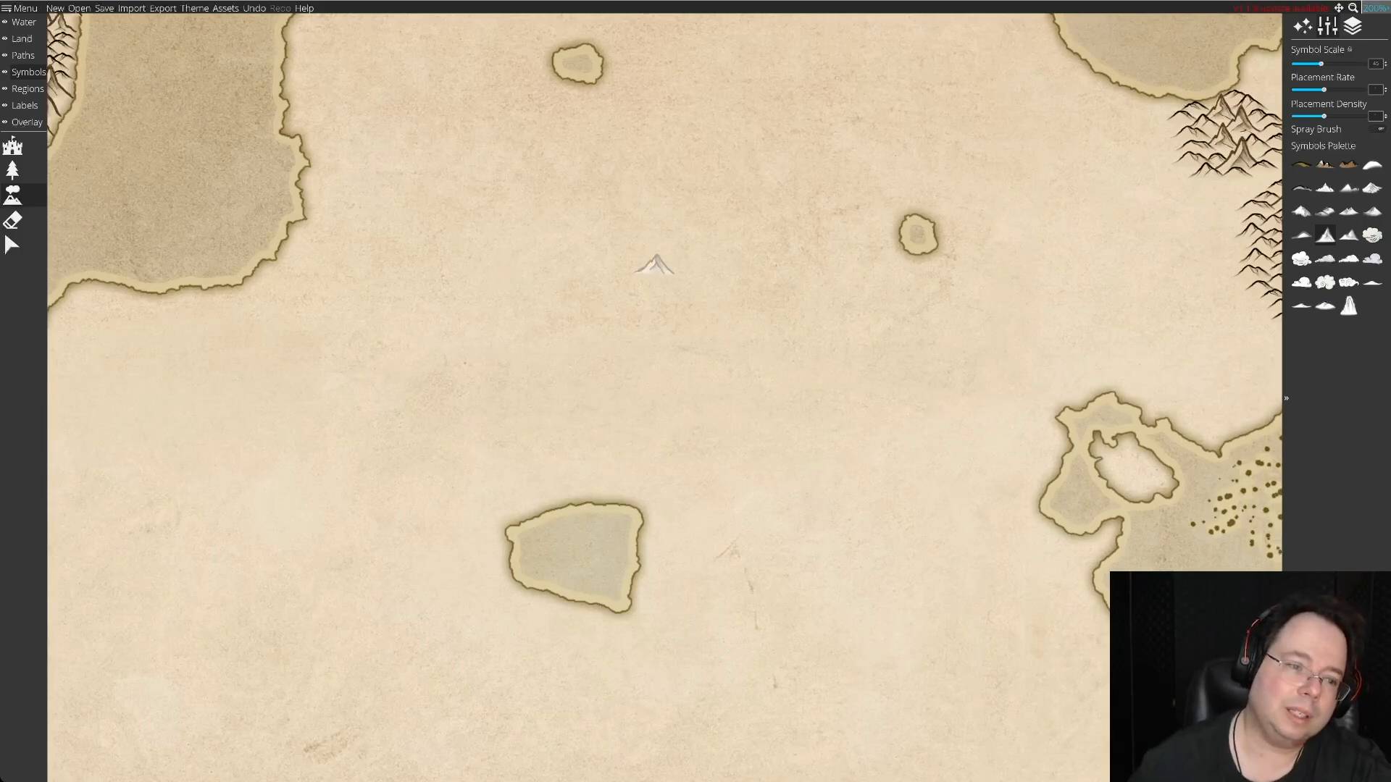
Place a loose stock of about 28 pointed peaks inland south of the northwestern bay, west of the large central lake.
click(187, 420)
click(277, 421)
click(196, 472)
click(278, 501)
click(243, 441)
click(239, 382)
click(301, 355)
click(200, 346)
click(138, 415)
click(310, 476)
click(203, 519)
click(260, 565)
click(239, 500)
click(137, 469)
click(132, 523)
click(179, 579)
click(243, 538)
click(332, 519)
click(347, 472)
click(334, 429)
click(257, 323)
click(171, 388)
click(148, 352)
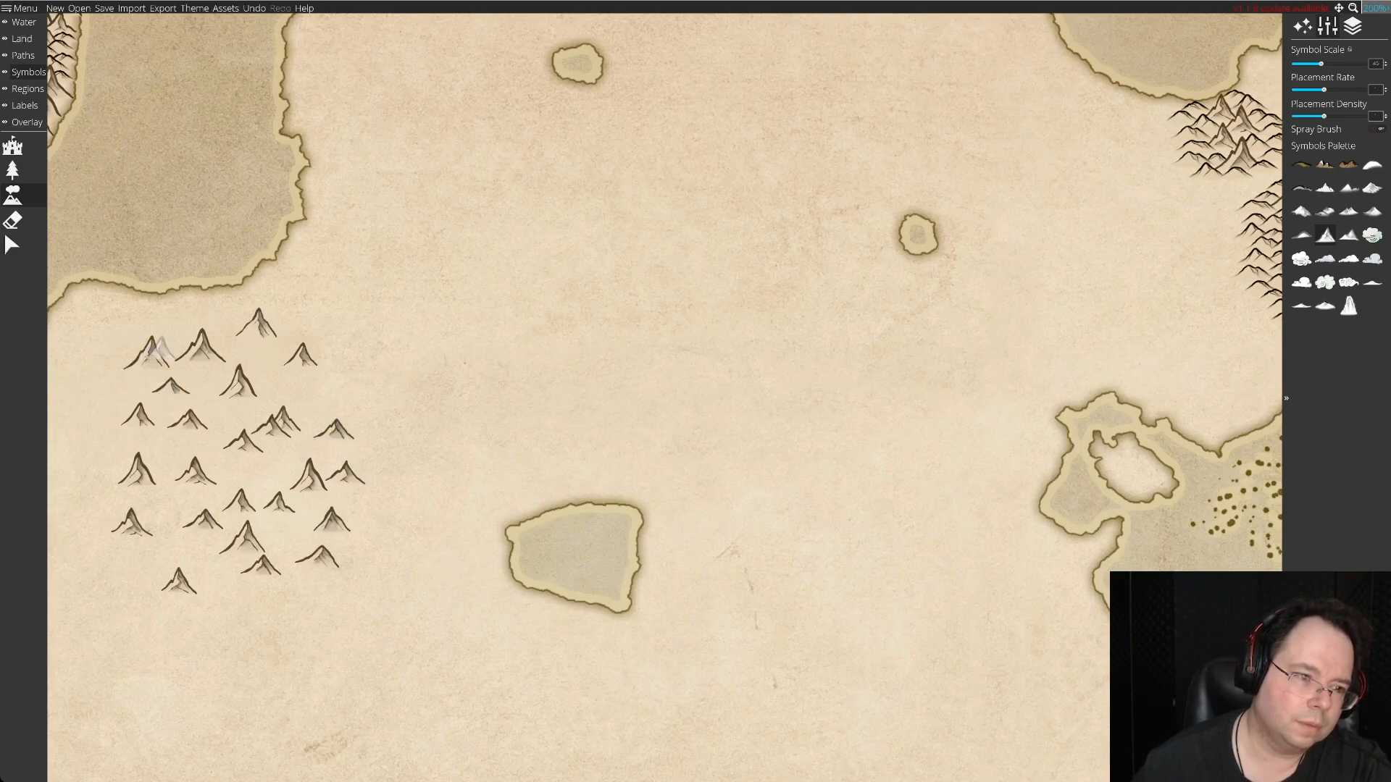
click(301, 389)
click(243, 484)
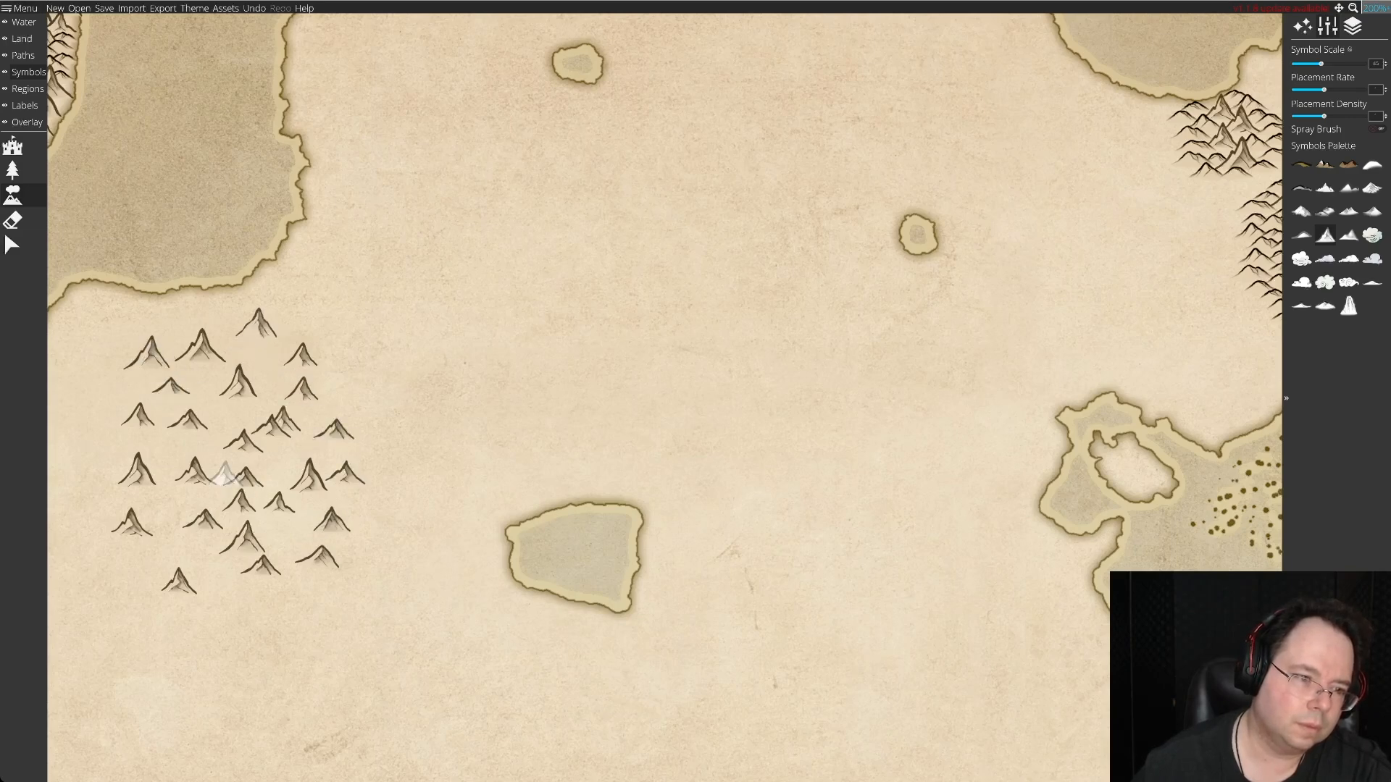
click(228, 418)
click(287, 527)
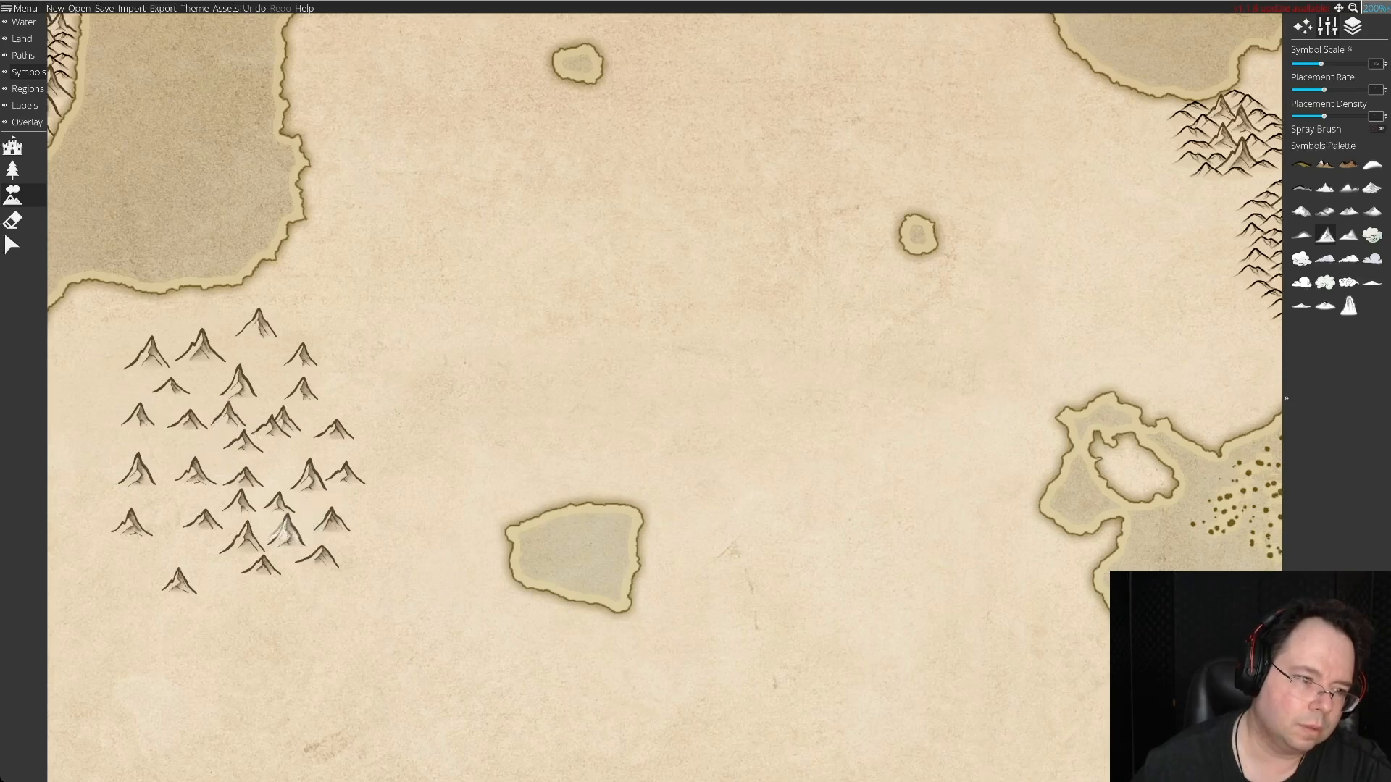
click(167, 547)
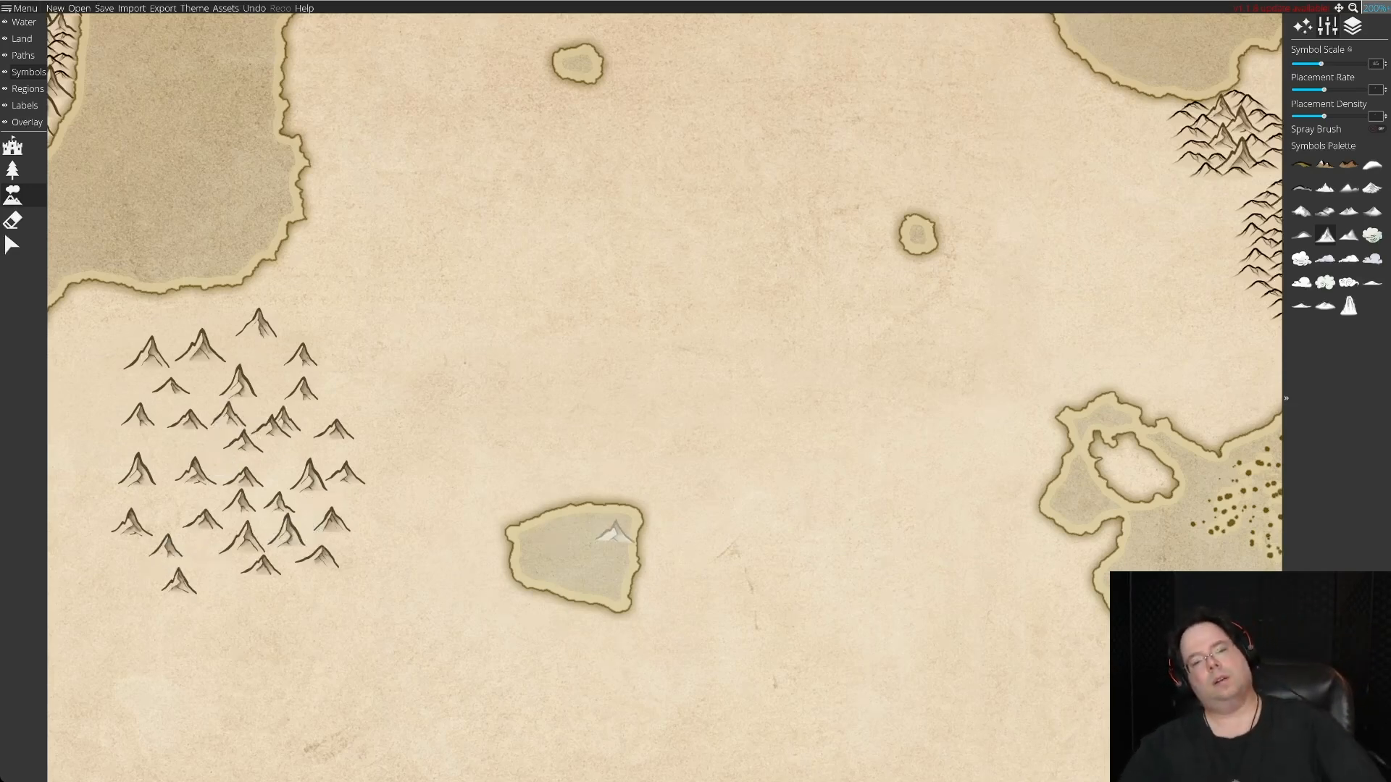
Start a mountain range north of the large central lake with three stock peaks, placing the first as its northern tip.
scroll(614, 534, down, 10)
scroll(615, 534, up, 7)
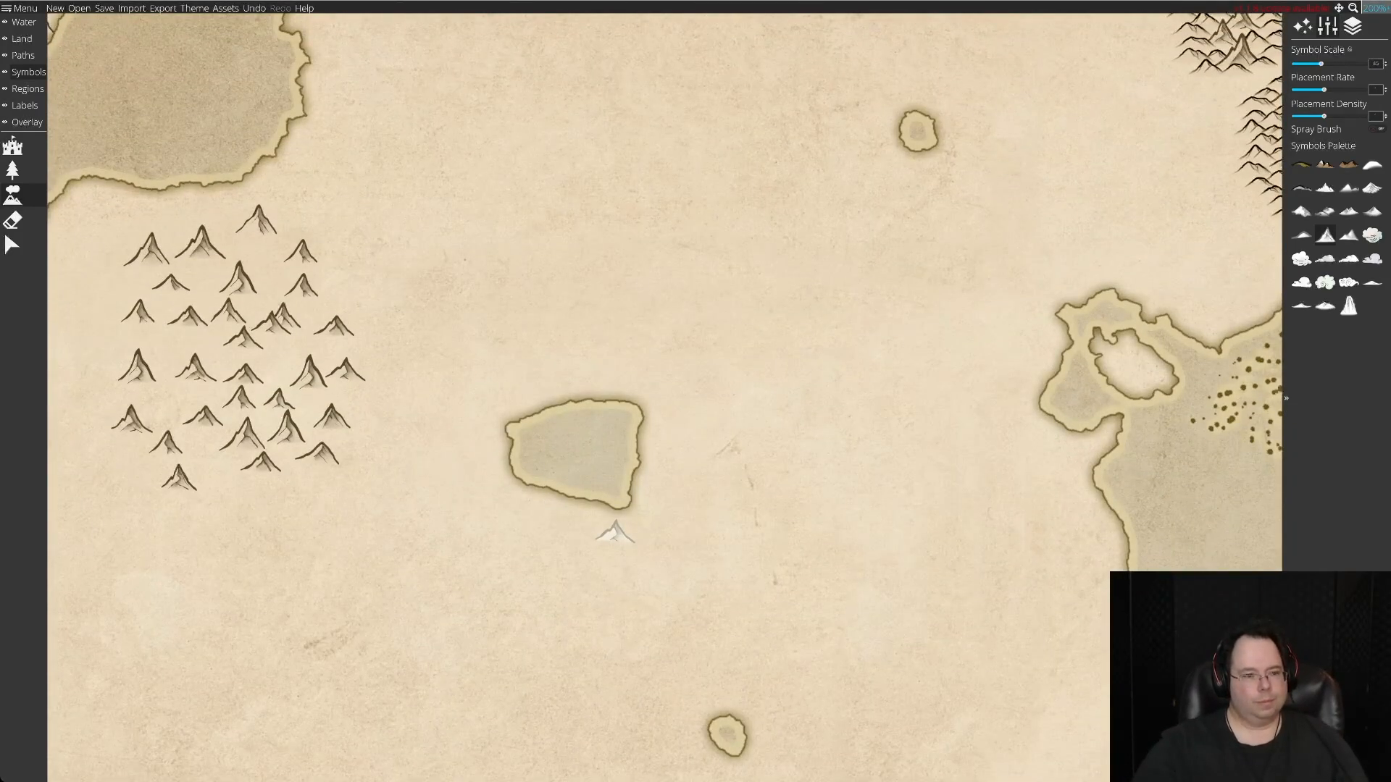
click(12, 245)
click(258, 221)
drag(257, 221, 628, 190)
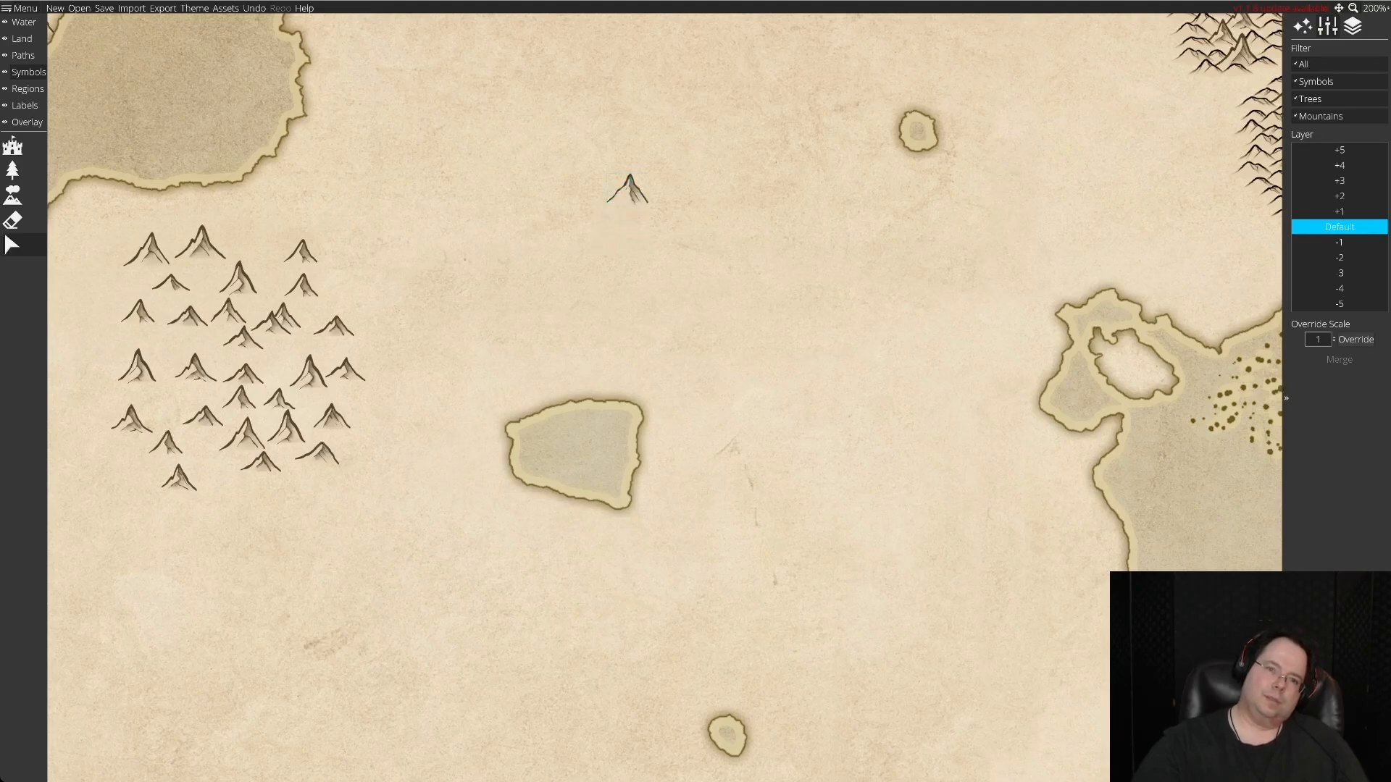
scroll(628, 189, up, 5)
scroll(628, 189, down, 2)
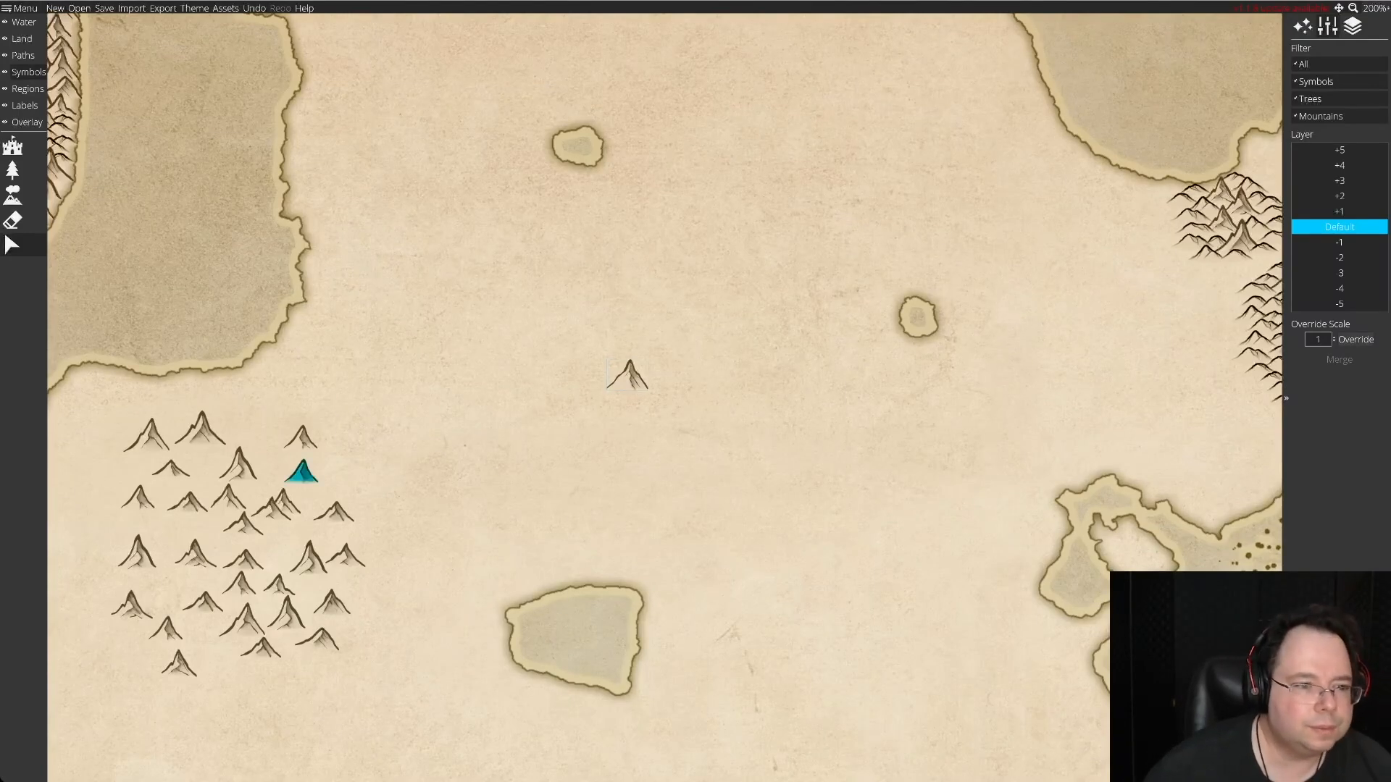
drag(239, 466, 650, 394)
drag(271, 507, 628, 410)
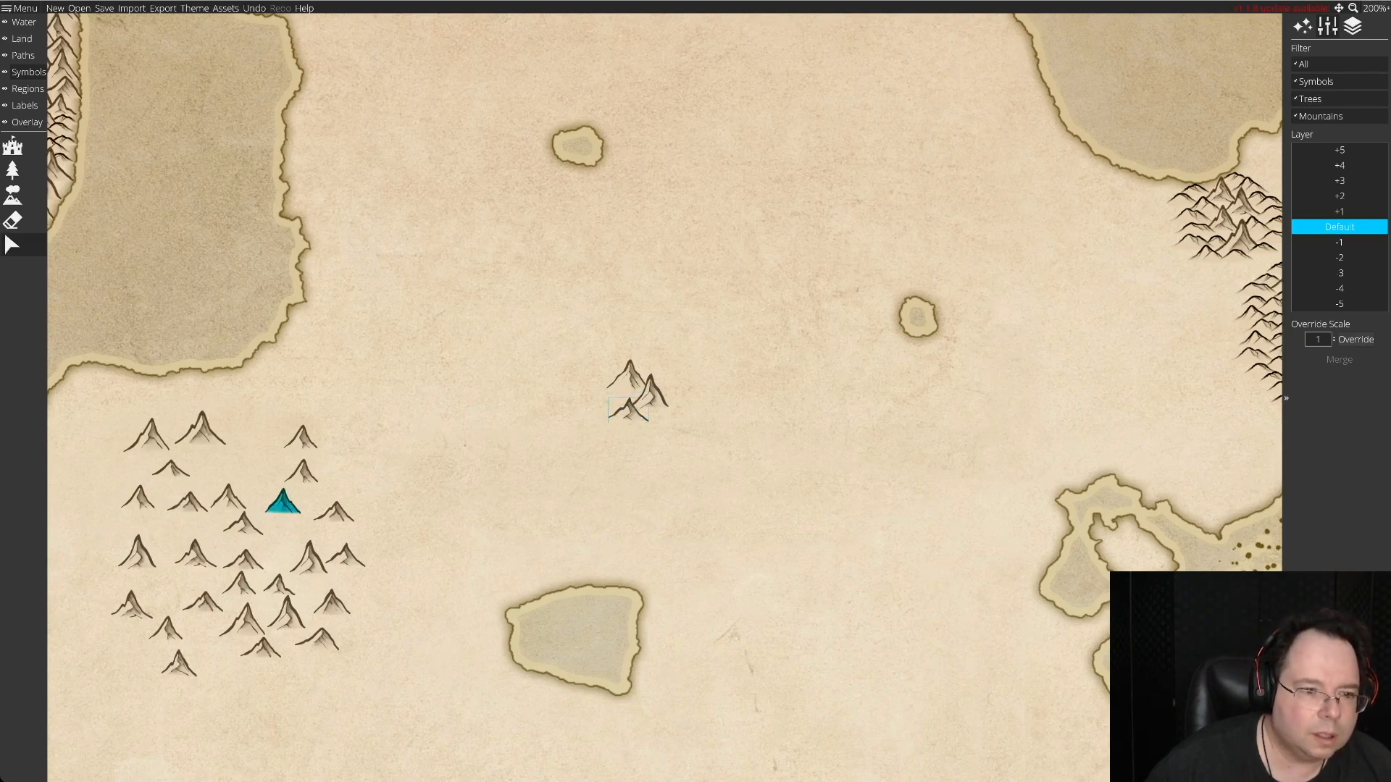
Extend the new range southward with five more stock peaks, overlapping them closely beneath the first three.
drag(282, 502, 641, 417)
drag(333, 512, 667, 411)
drag(286, 612, 624, 431)
drag(137, 552, 641, 447)
drag(301, 472, 662, 432)
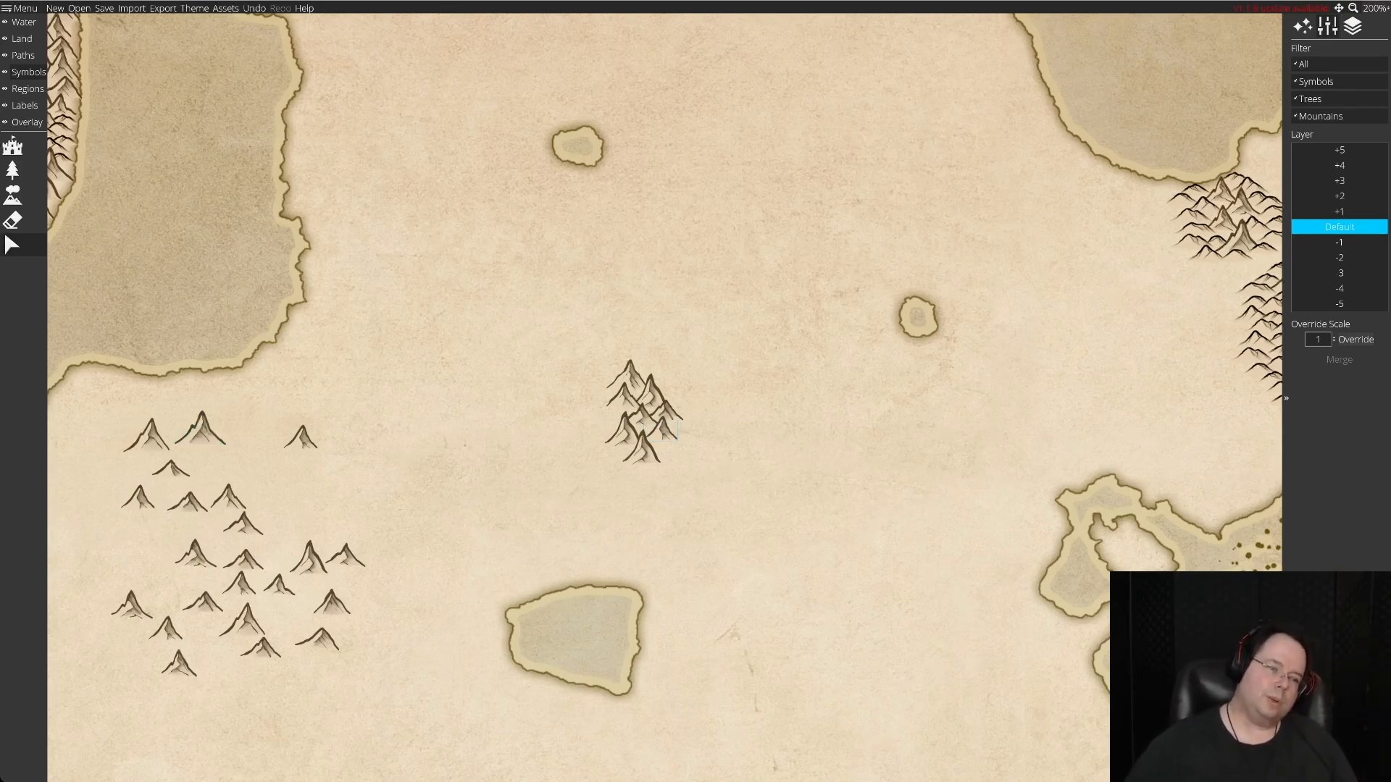
Widen the range's southern base with four stock peaks: a small one on the east side and a row of three below.
drag(170, 469, 665, 459)
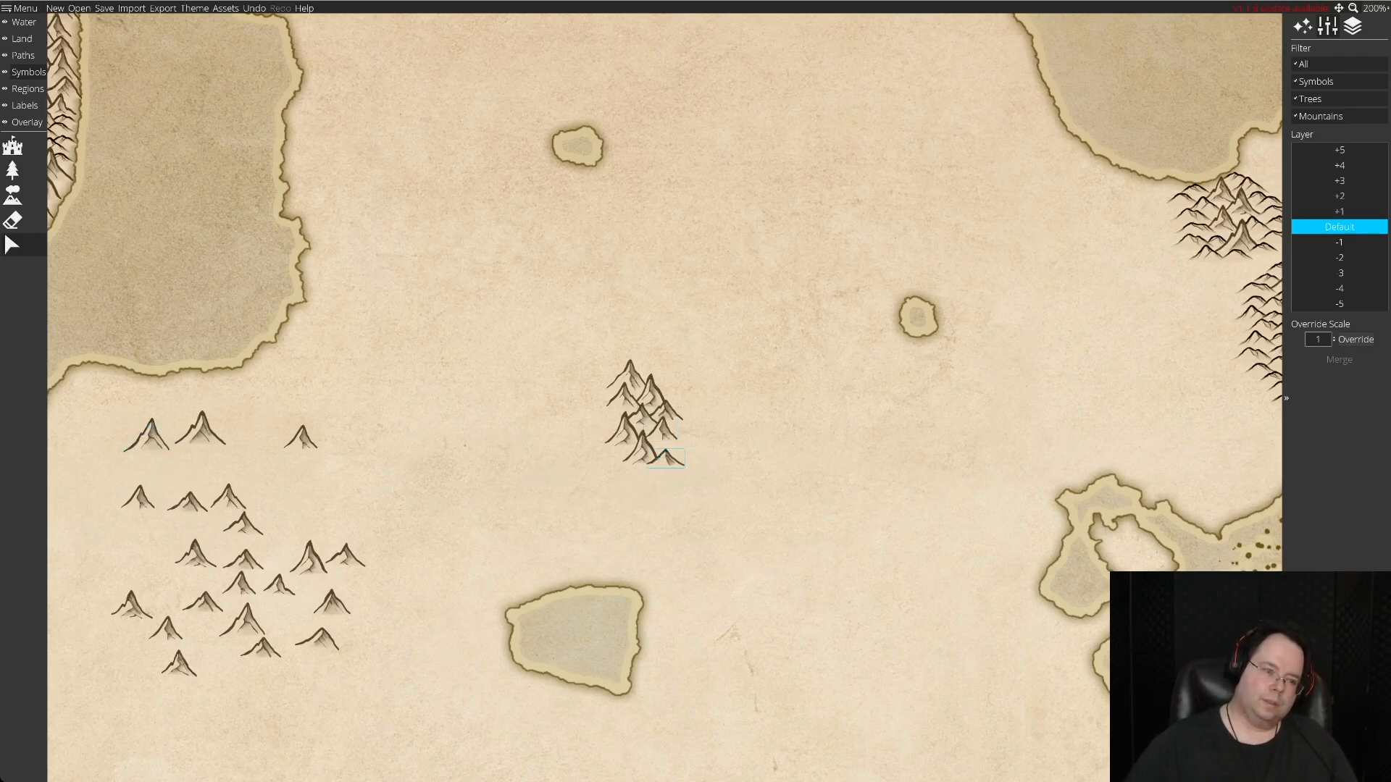
drag(201, 429, 624, 471)
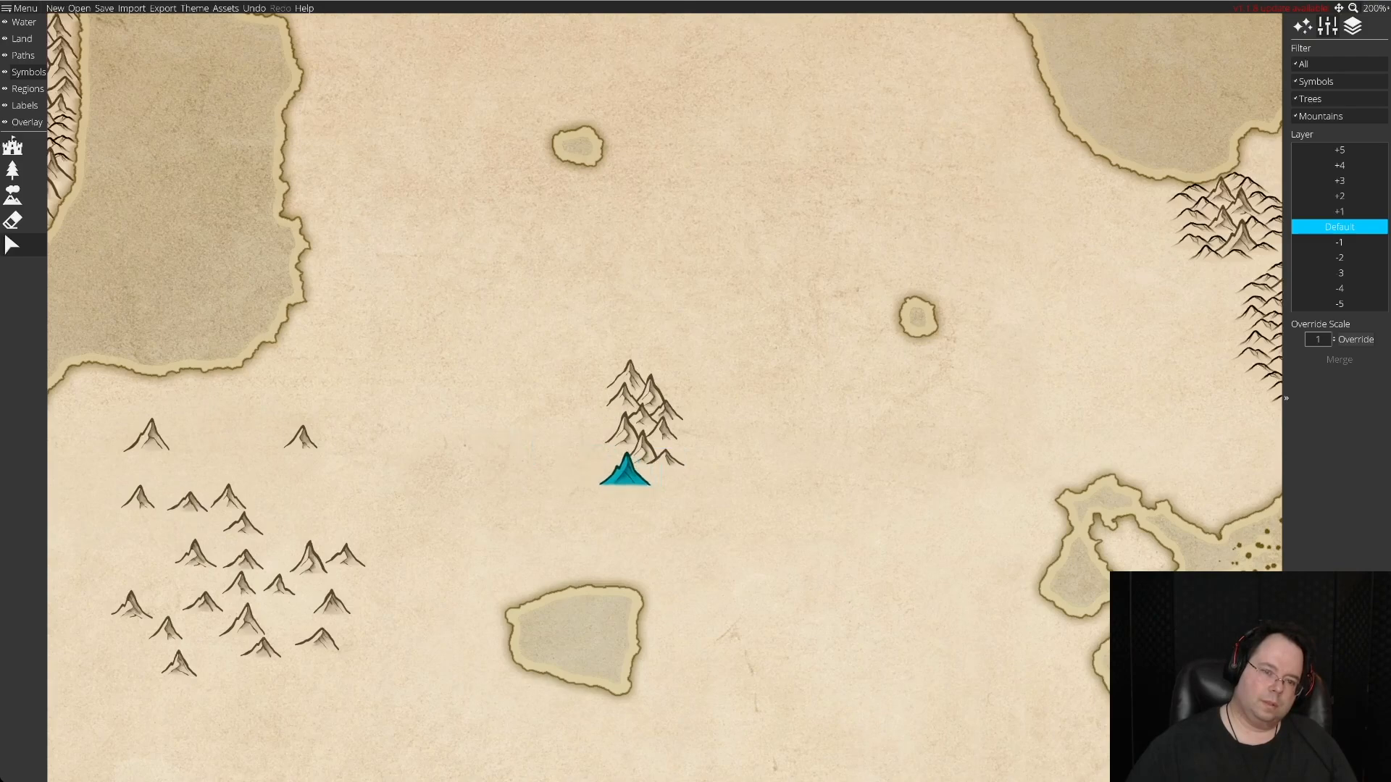
drag(309, 557, 648, 476)
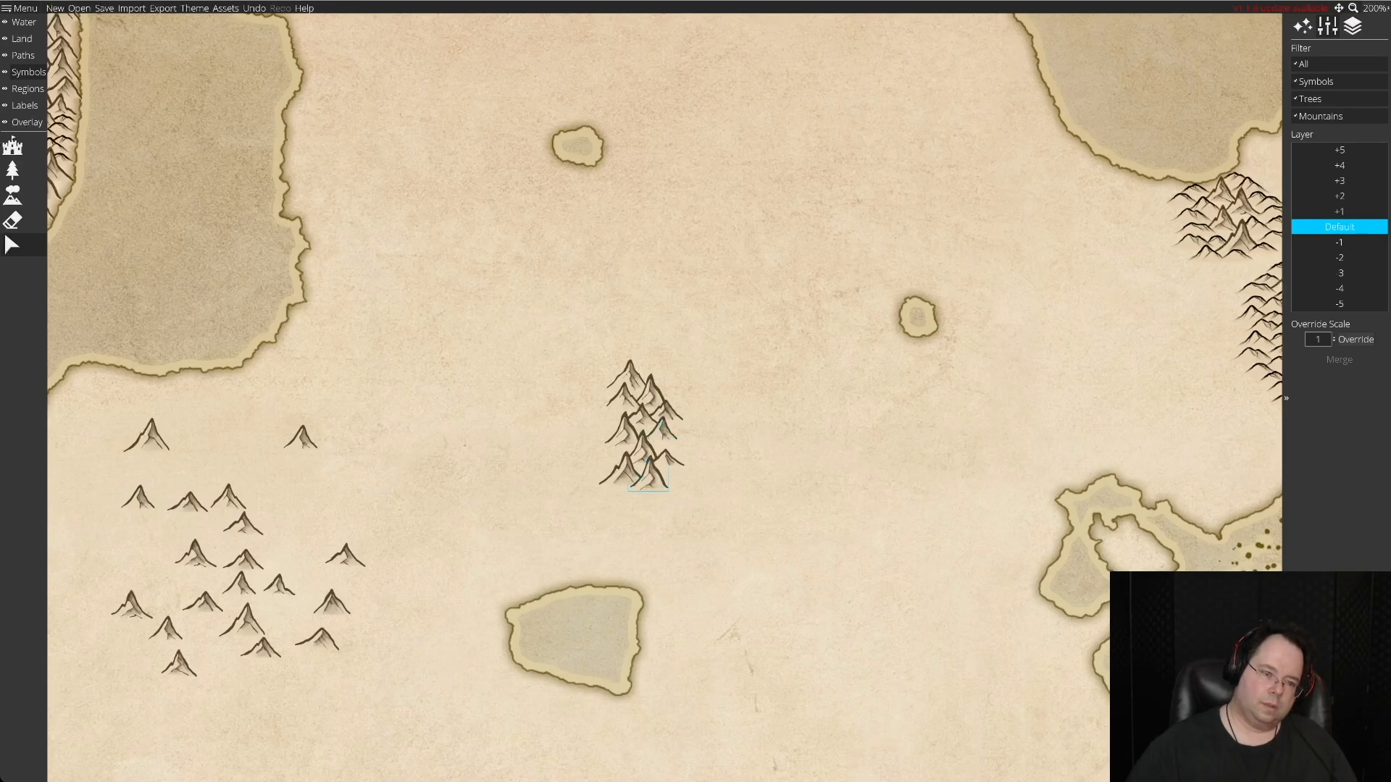
drag(345, 555, 680, 477)
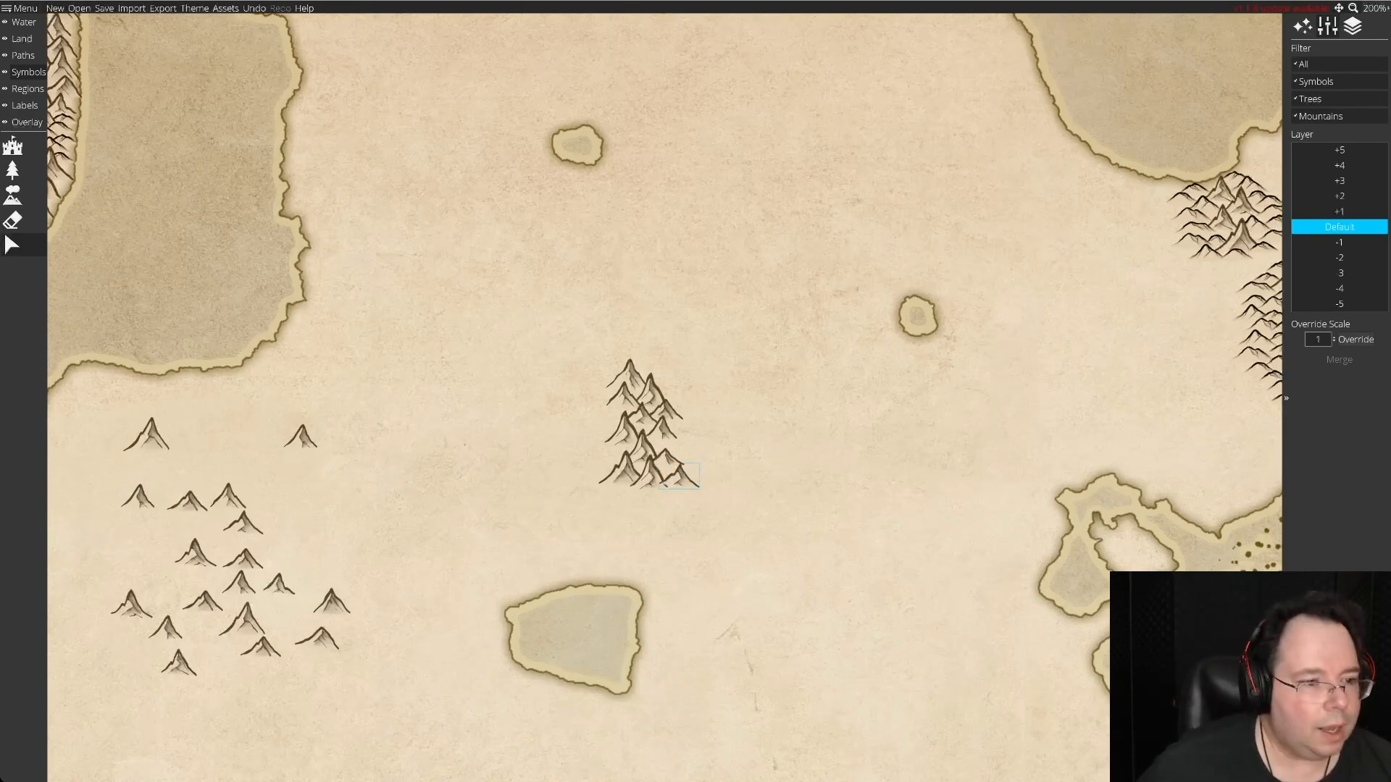
Add two peaks along the range's southern edge and one in its eastern side, shifting one small spare within the stock.
drag(229, 497, 628, 493)
drag(195, 552, 664, 494)
drag(300, 436, 662, 443)
drag(138, 497, 187, 528)
click(479, 441)
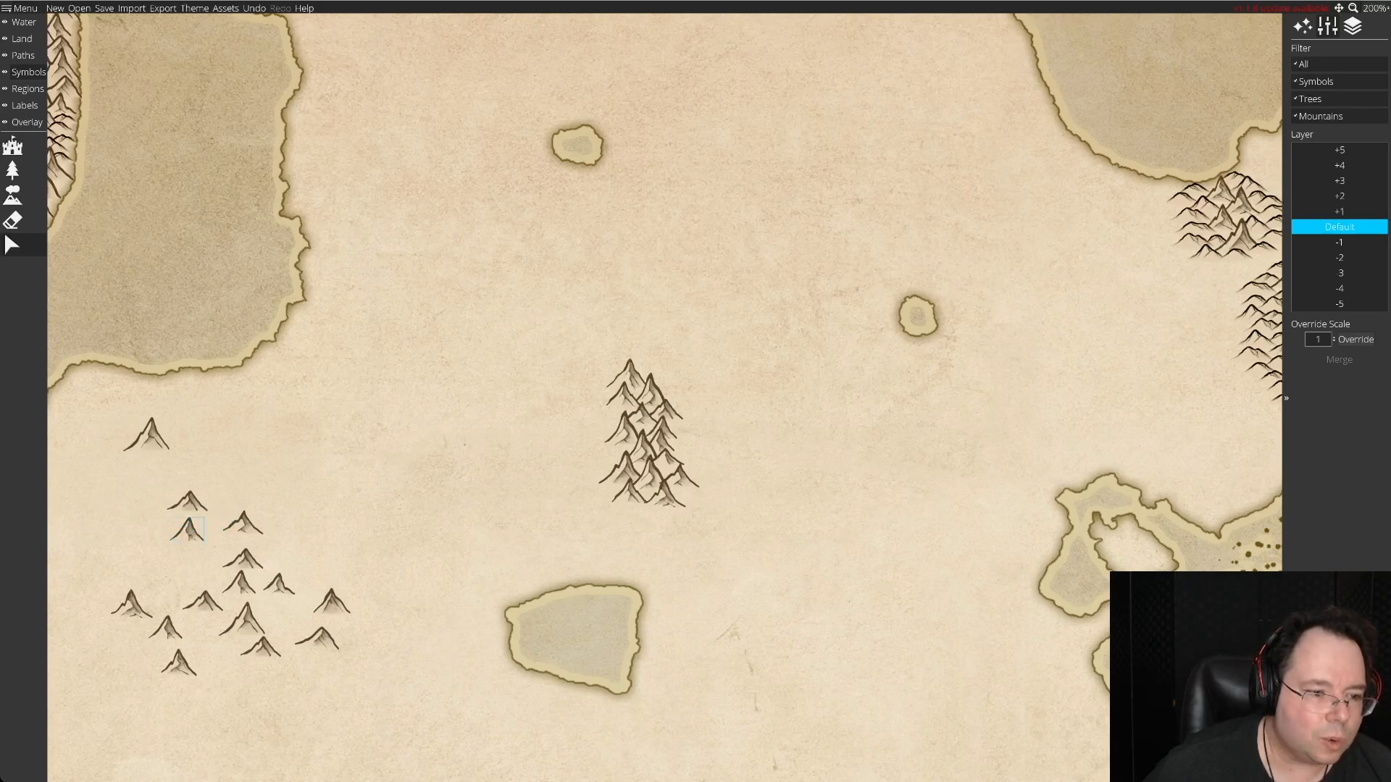
Fit another small peak into the range's western side and move all the remaining spare peaks southeast, closer to the lake.
drag(279, 584, 251, 462)
drag(187, 501, 624, 490)
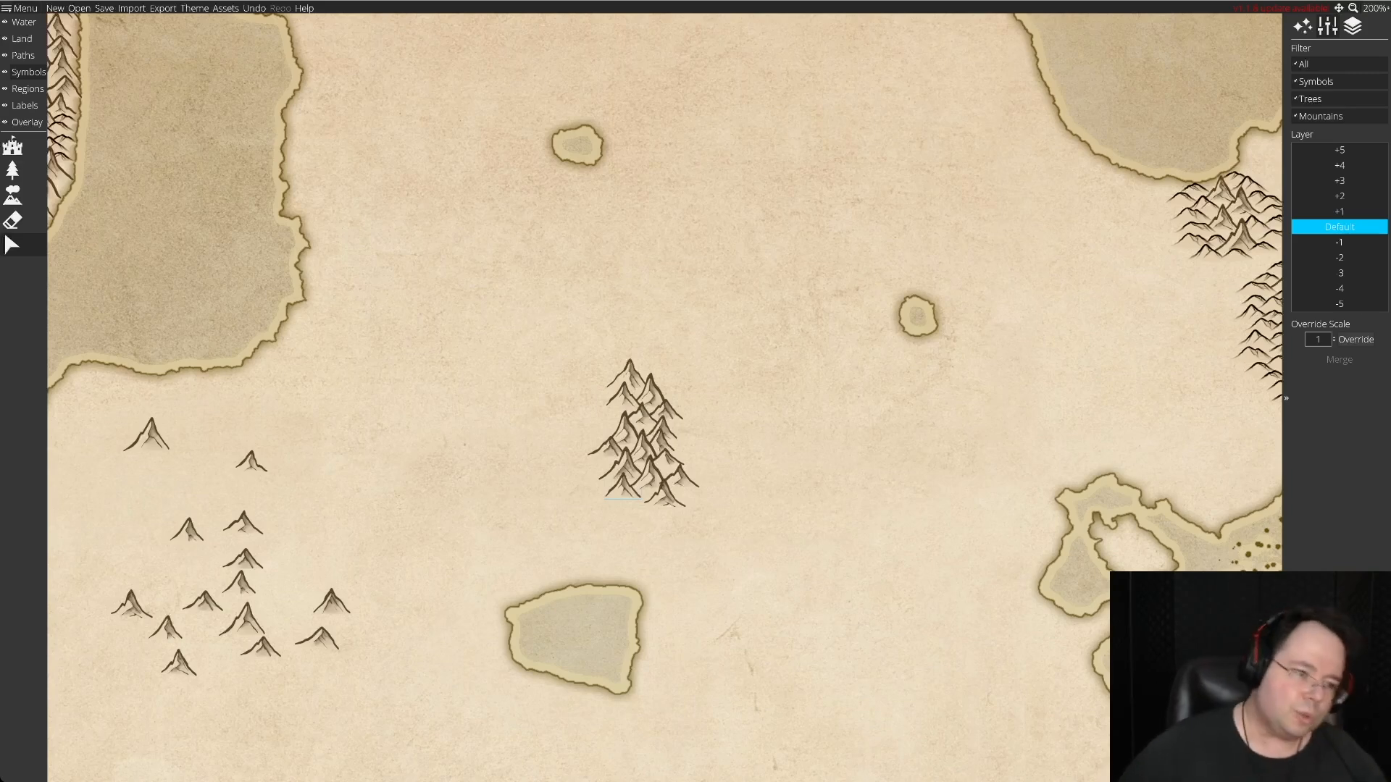
drag(83, 415, 410, 726)
drag(242, 558, 371, 615)
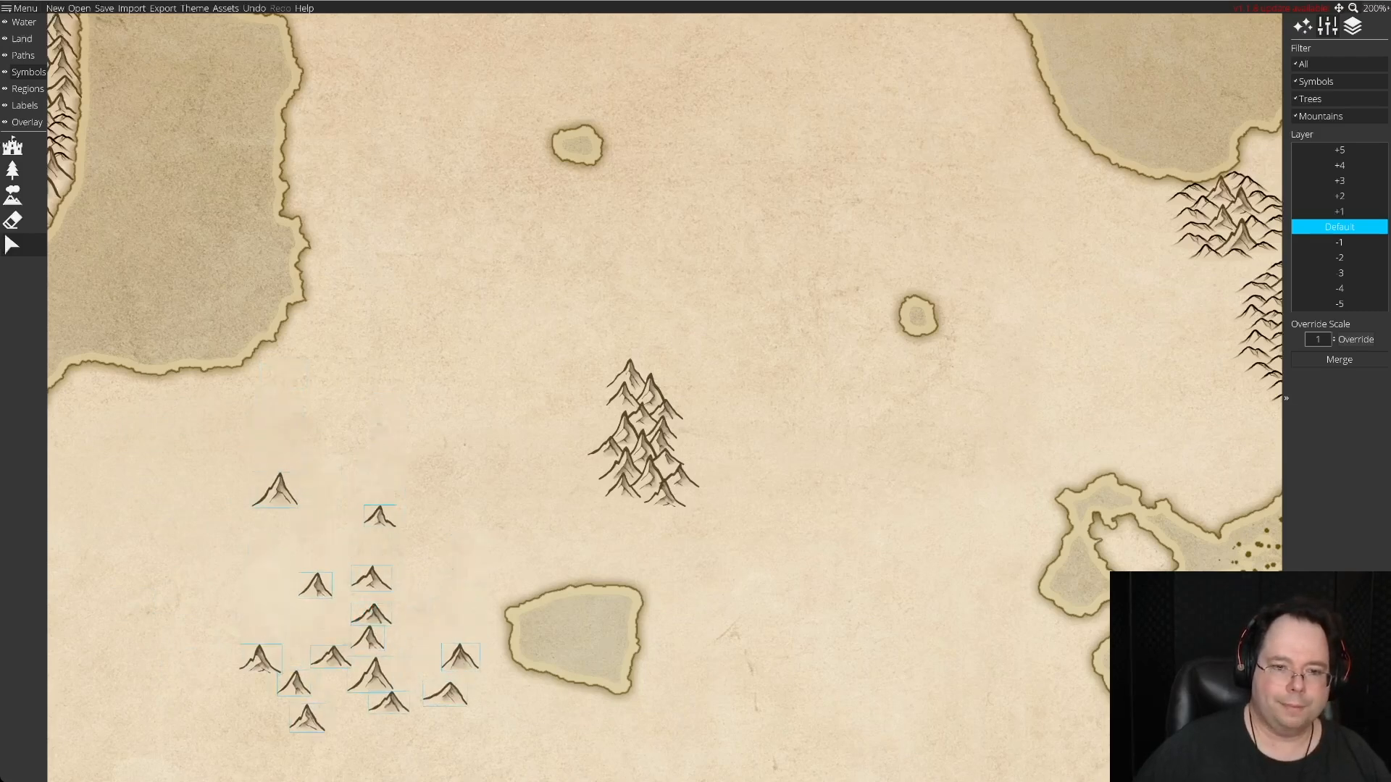
Move one small spare peak to the open land east of the lake and nudge the northern range's southernmost peak slightly north.
key(Down)
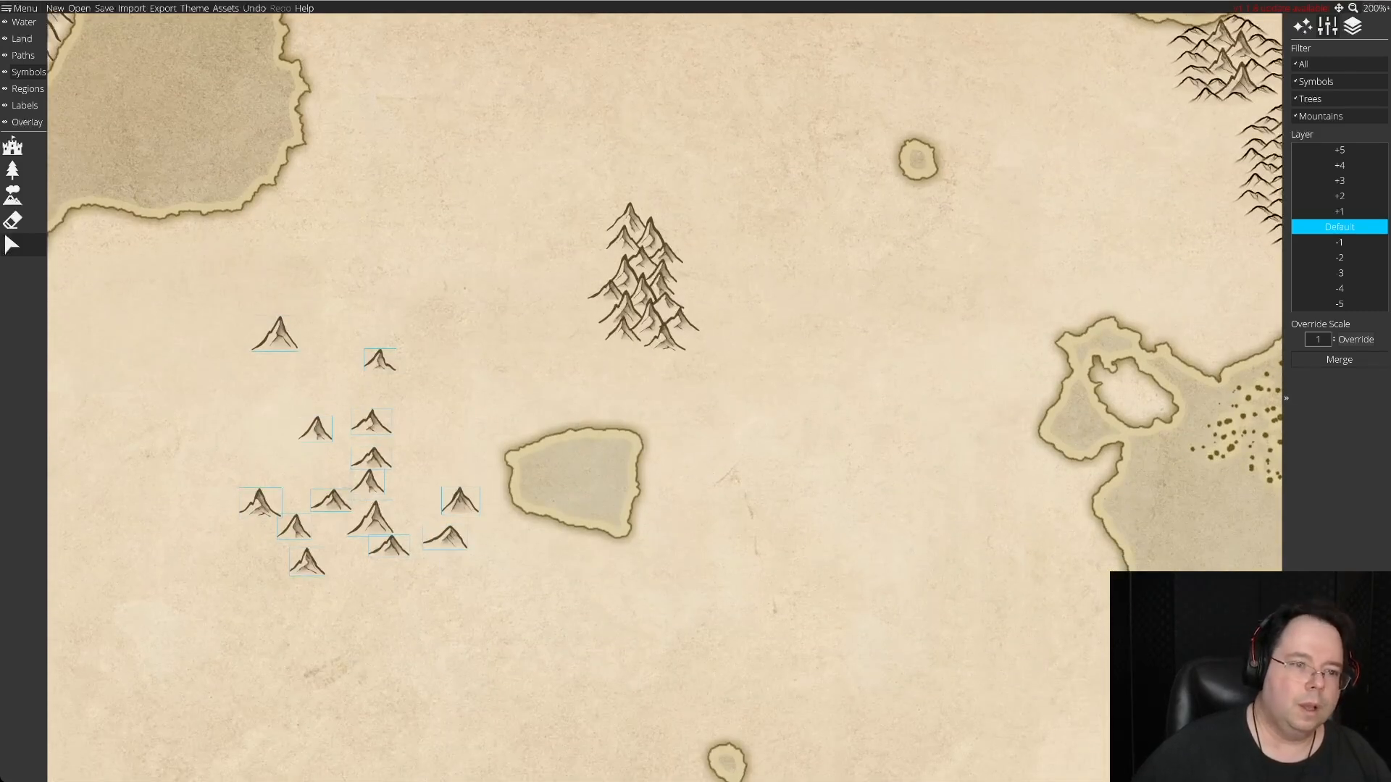
key(Escape)
drag(379, 358, 707, 419)
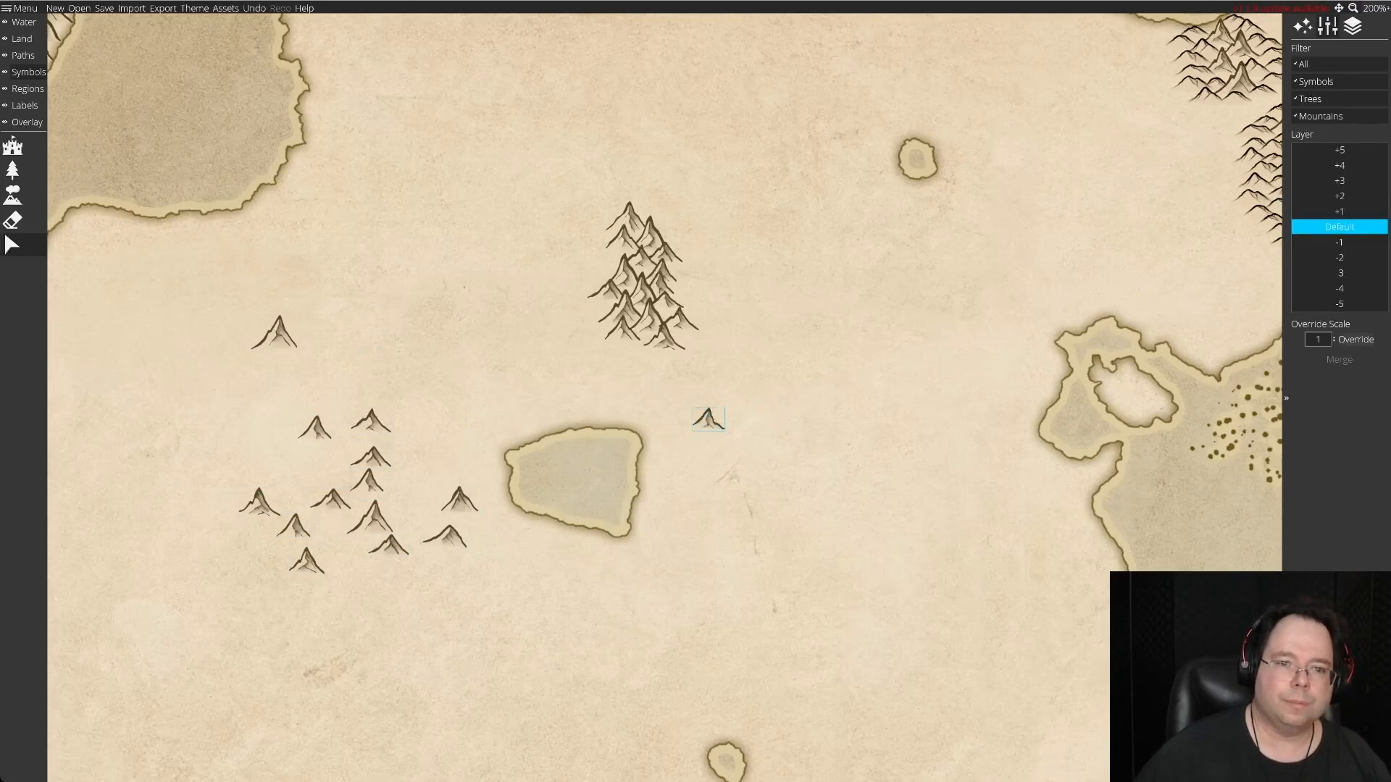
click(672, 347)
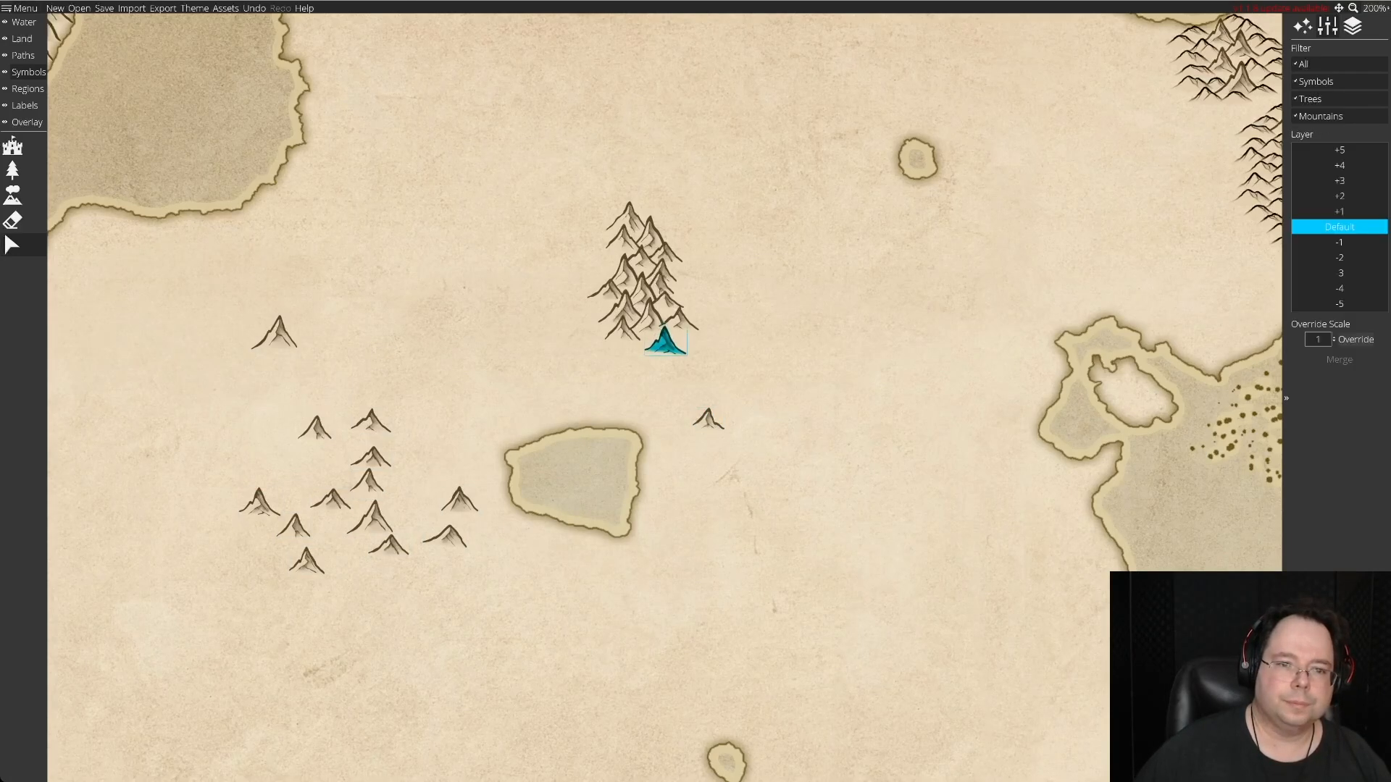
drag(664, 342, 663, 338)
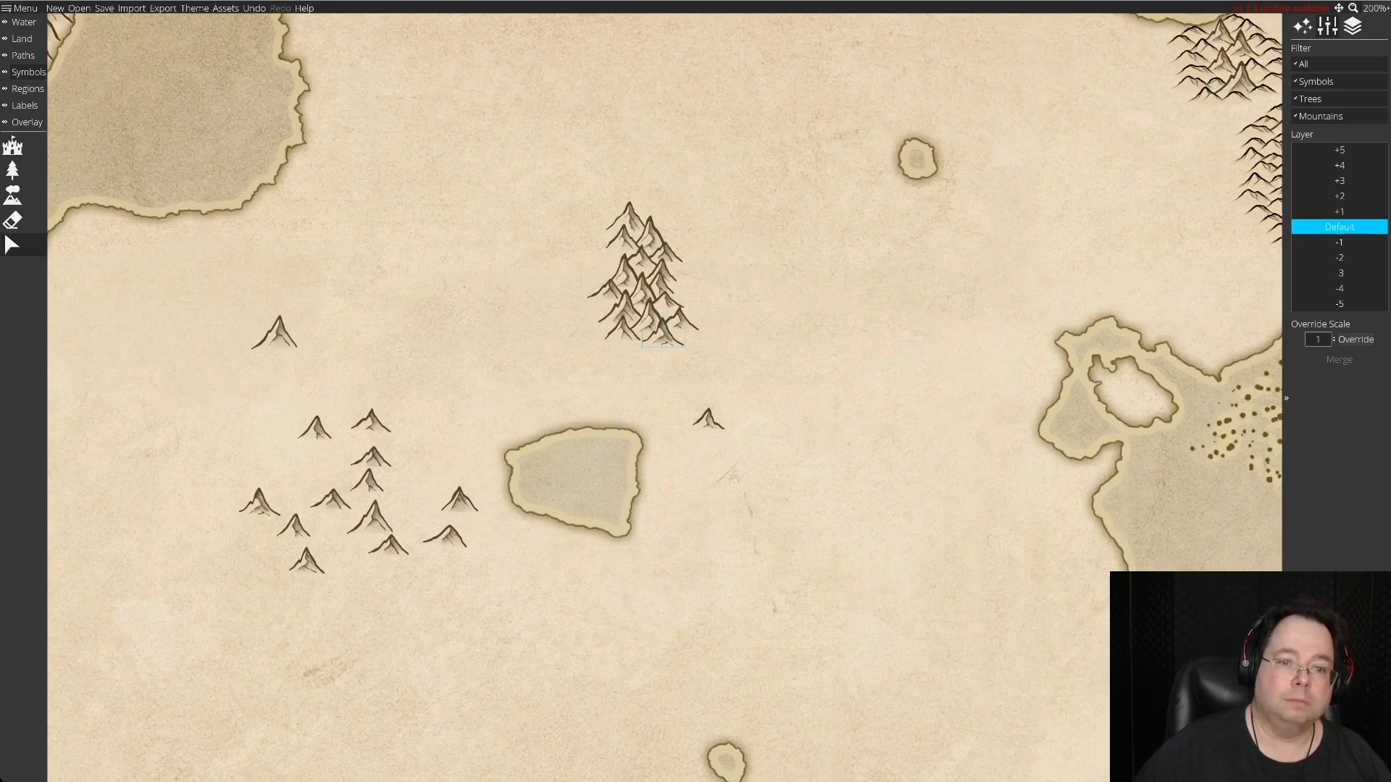
Start a second range east of the lake by grouping one large and two smaller stock peaks around the small peak.
click(368, 482)
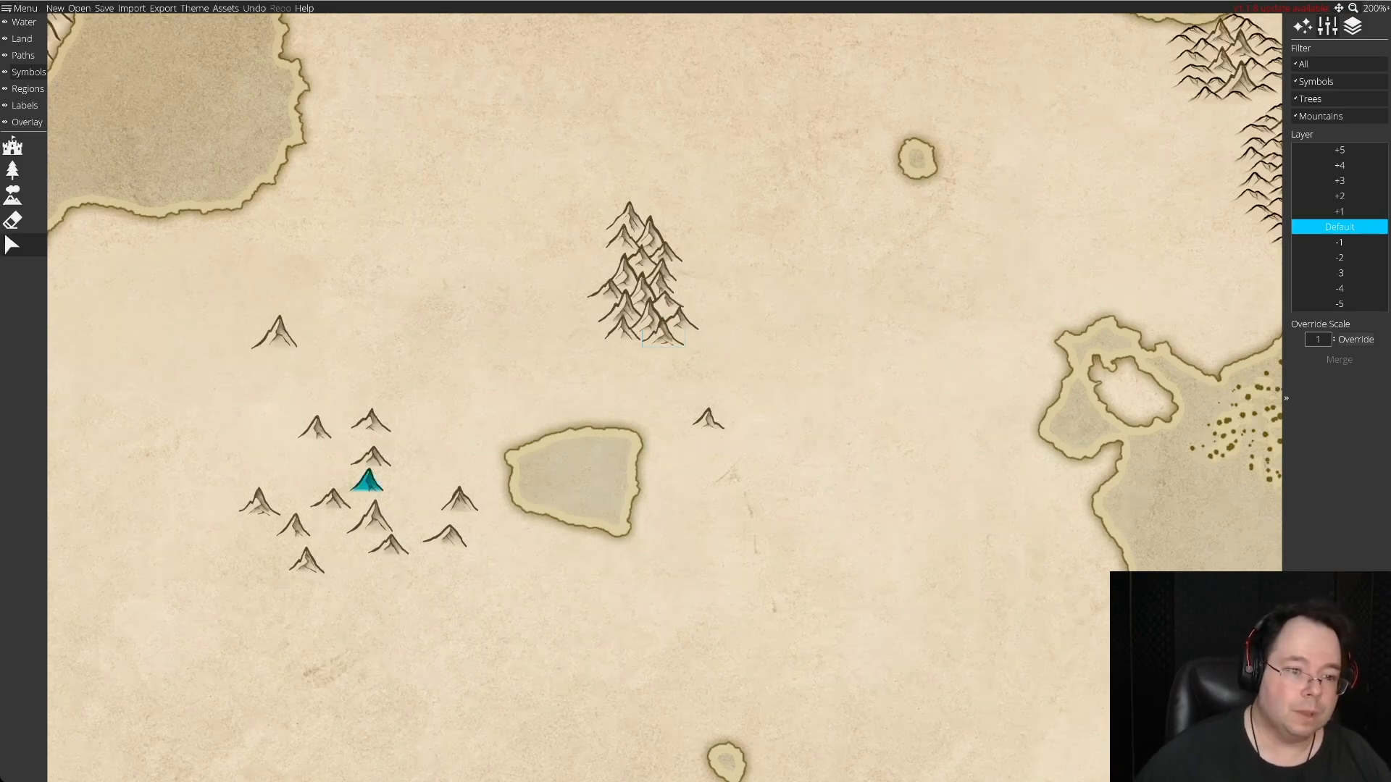
drag(370, 516, 709, 424)
drag(371, 420, 253, 447)
drag(371, 457, 688, 434)
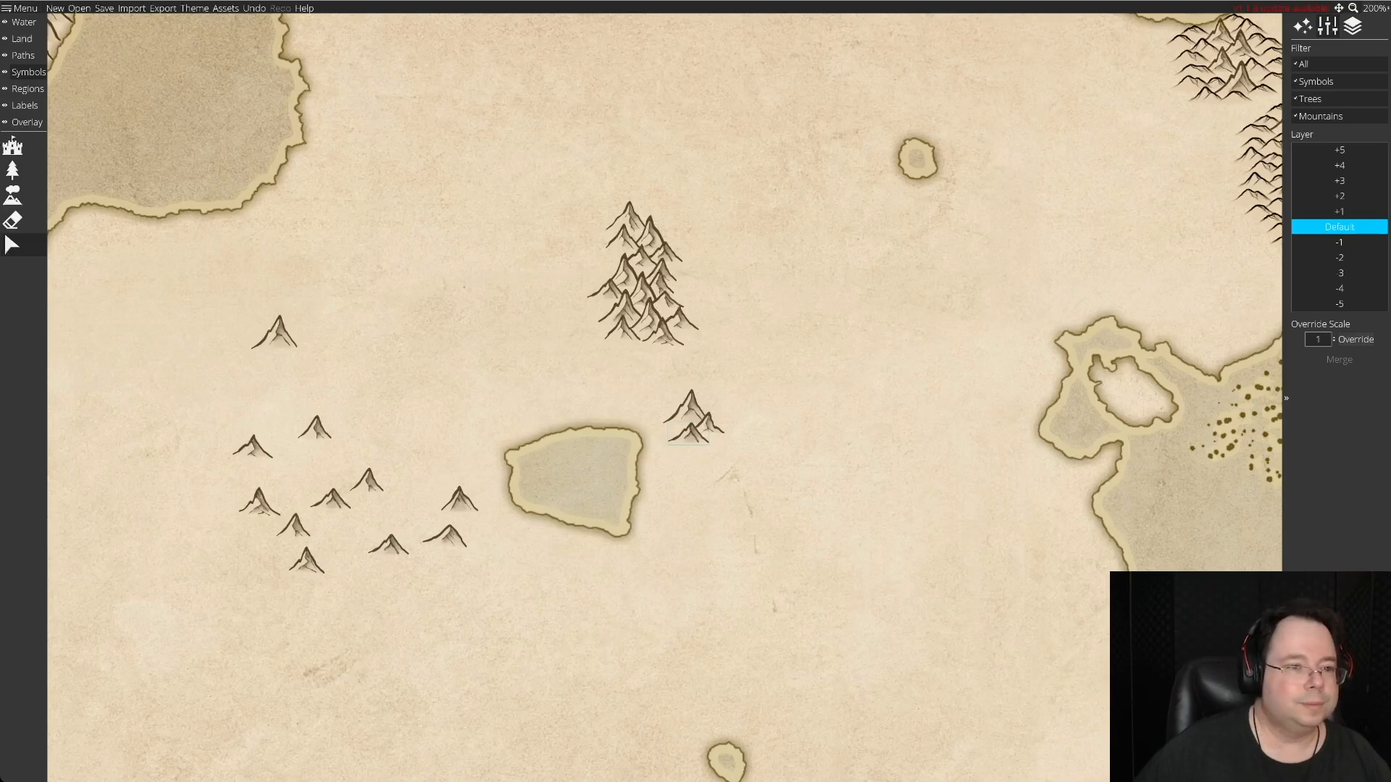
drag(252, 445, 730, 428)
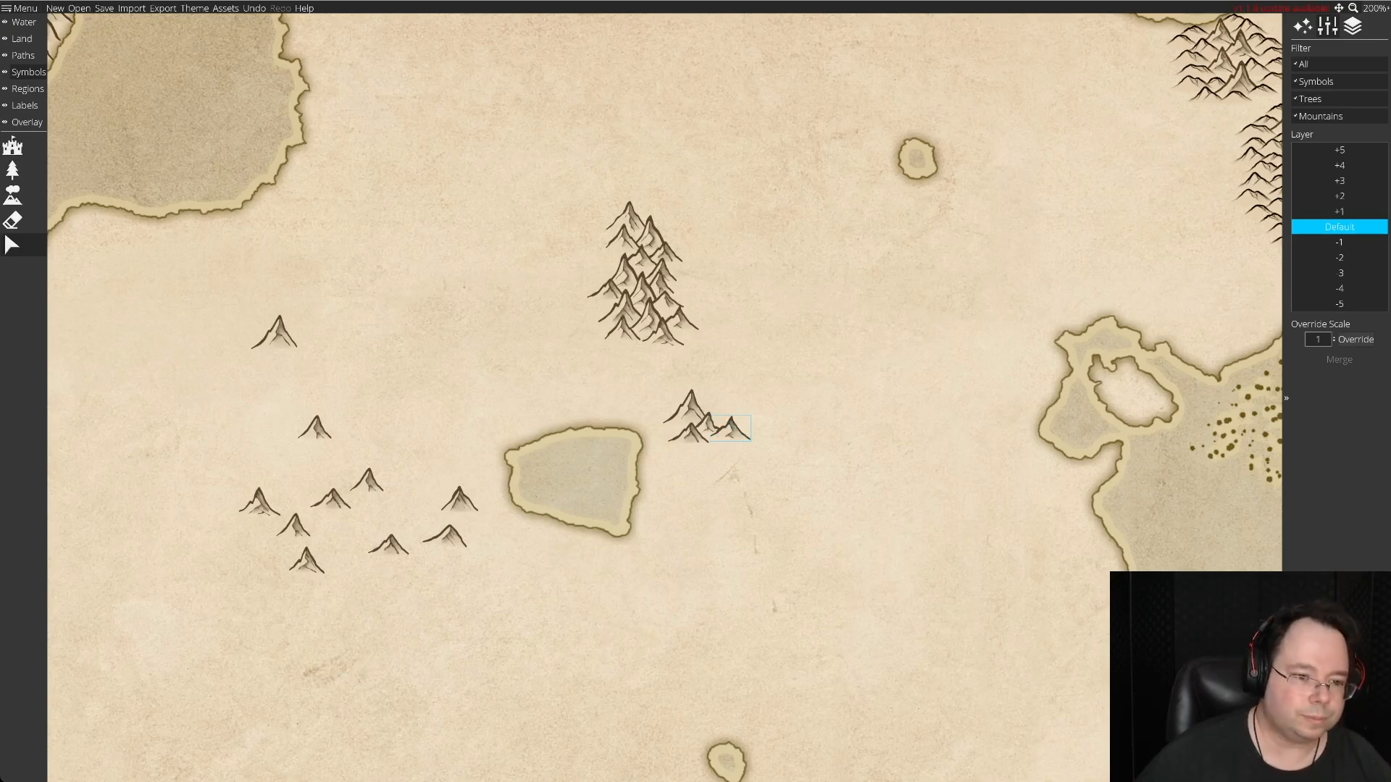
Extend the second range southeast with four more stock peaks, overlapping them closely beneath the first group.
drag(389, 545, 712, 444)
mouse_move(275, 333)
mouse_down()
mouse_move(838, 481)
mouse_move(730, 455)
mouse_up()
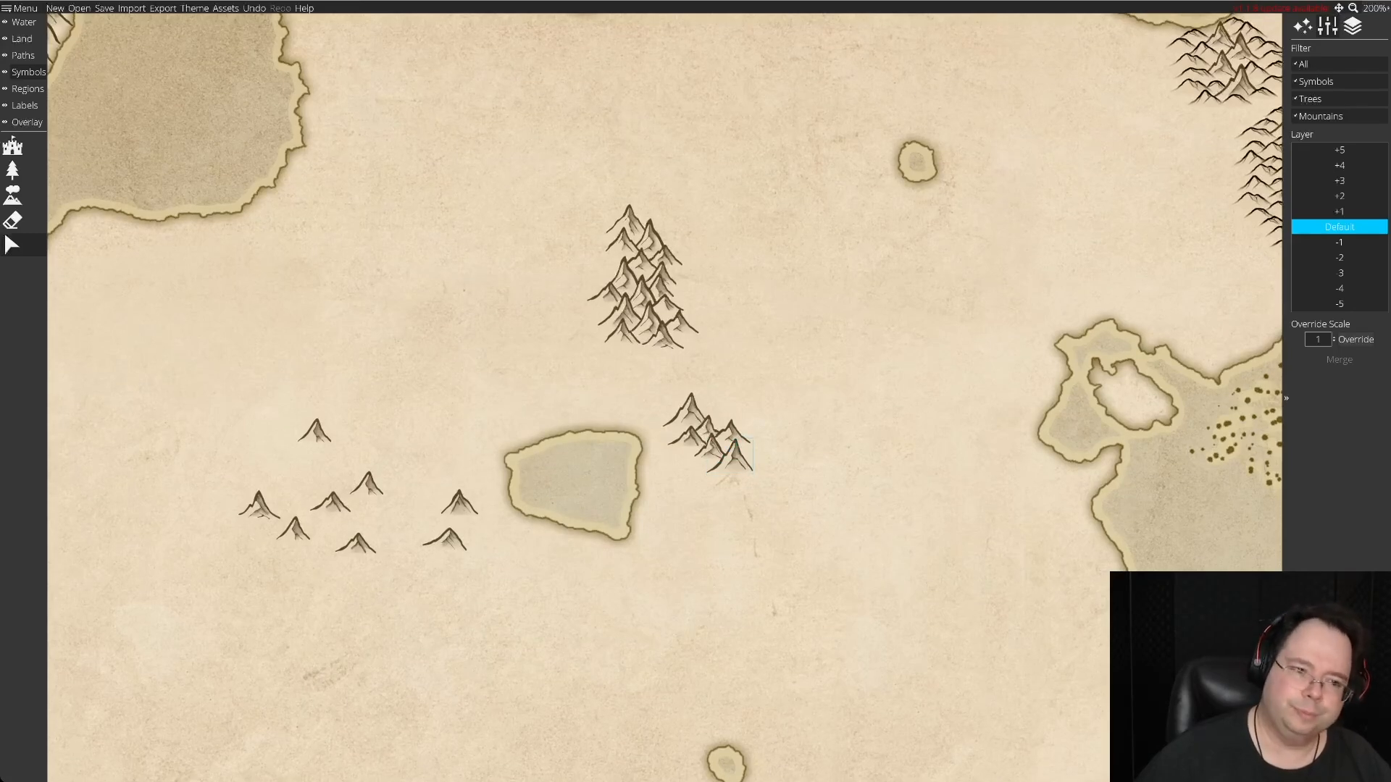
mouse_move(331, 503)
mouse_down()
mouse_move(714, 501)
mouse_move(701, 474)
mouse_up()
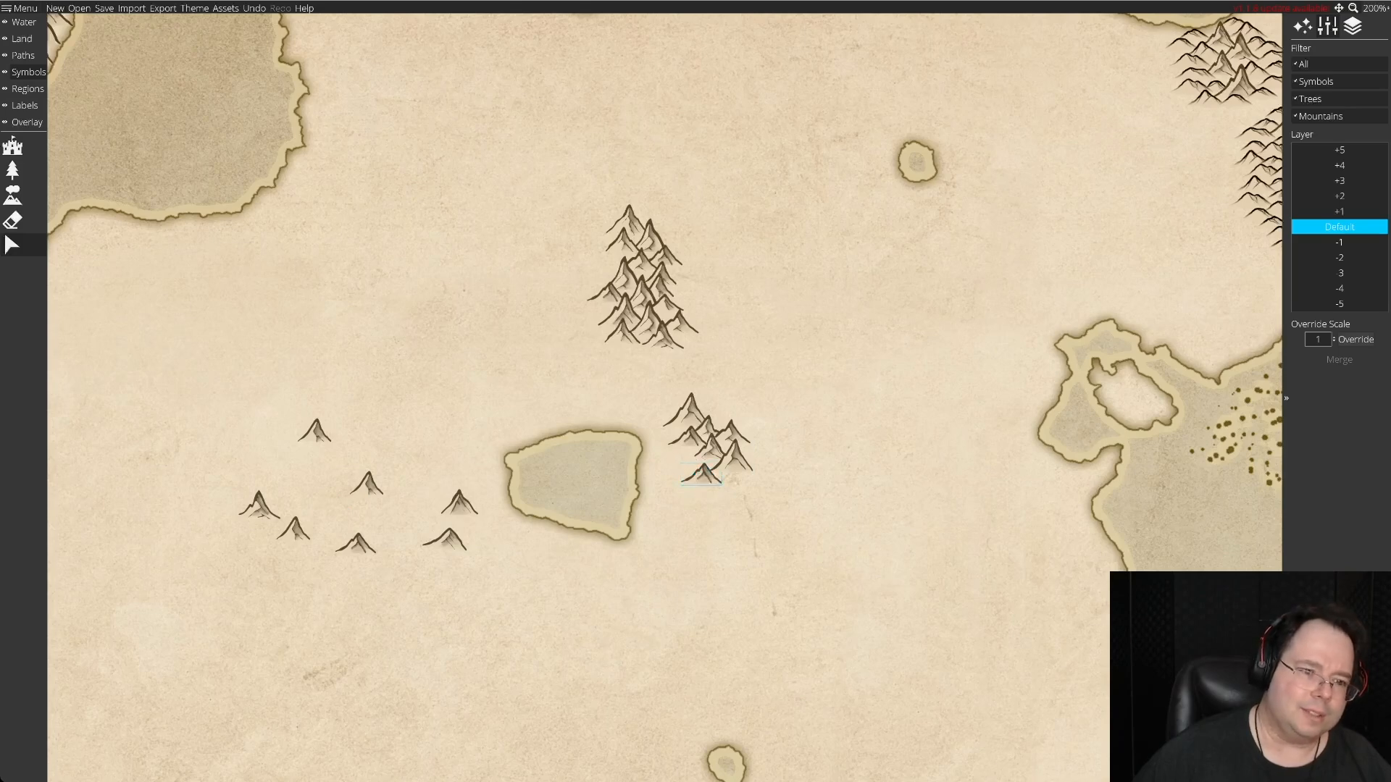
mouse_move(445, 538)
mouse_down()
mouse_move(735, 487)
mouse_move(725, 485)
mouse_up()
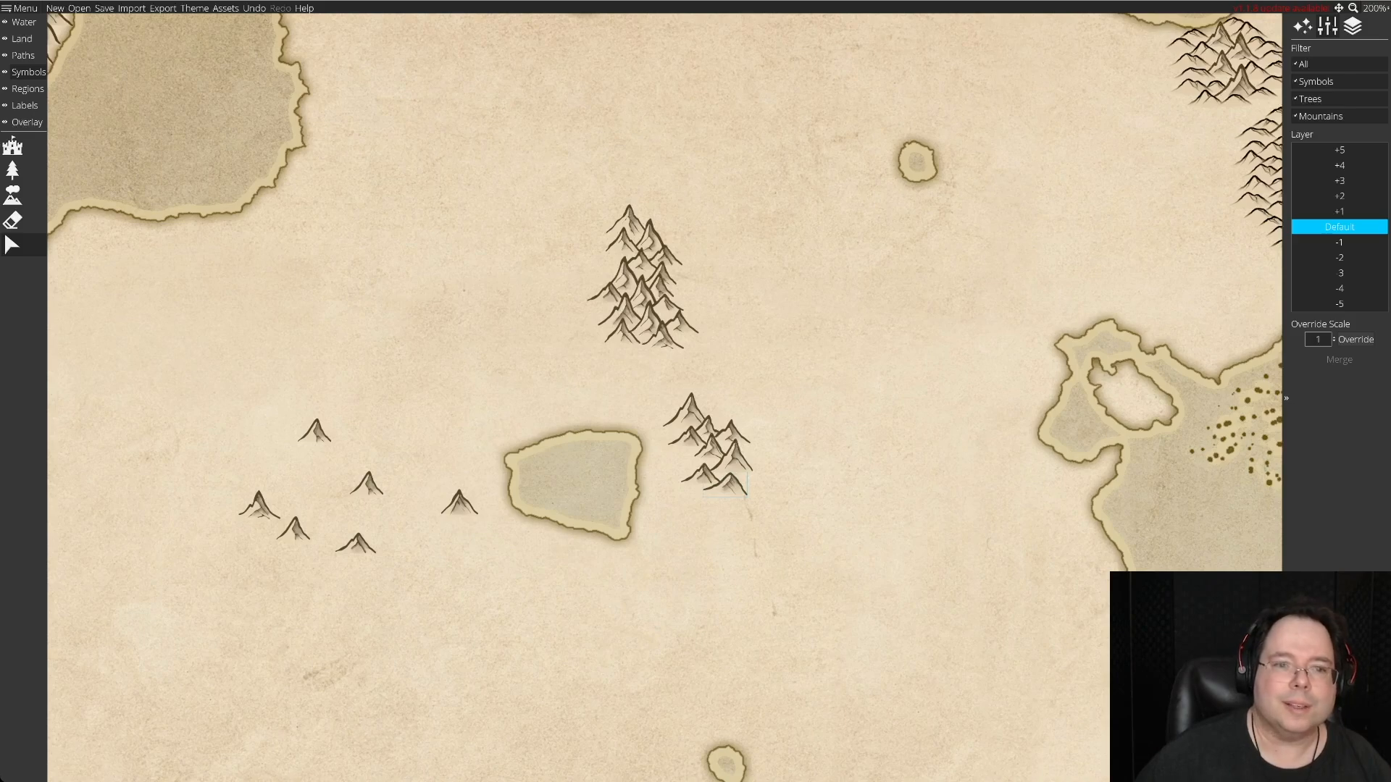
Fill out the second range's eastern and western sides with four stock peaks, adjusting neighbouring peaks to fit closely.
drag(459, 504, 731, 463)
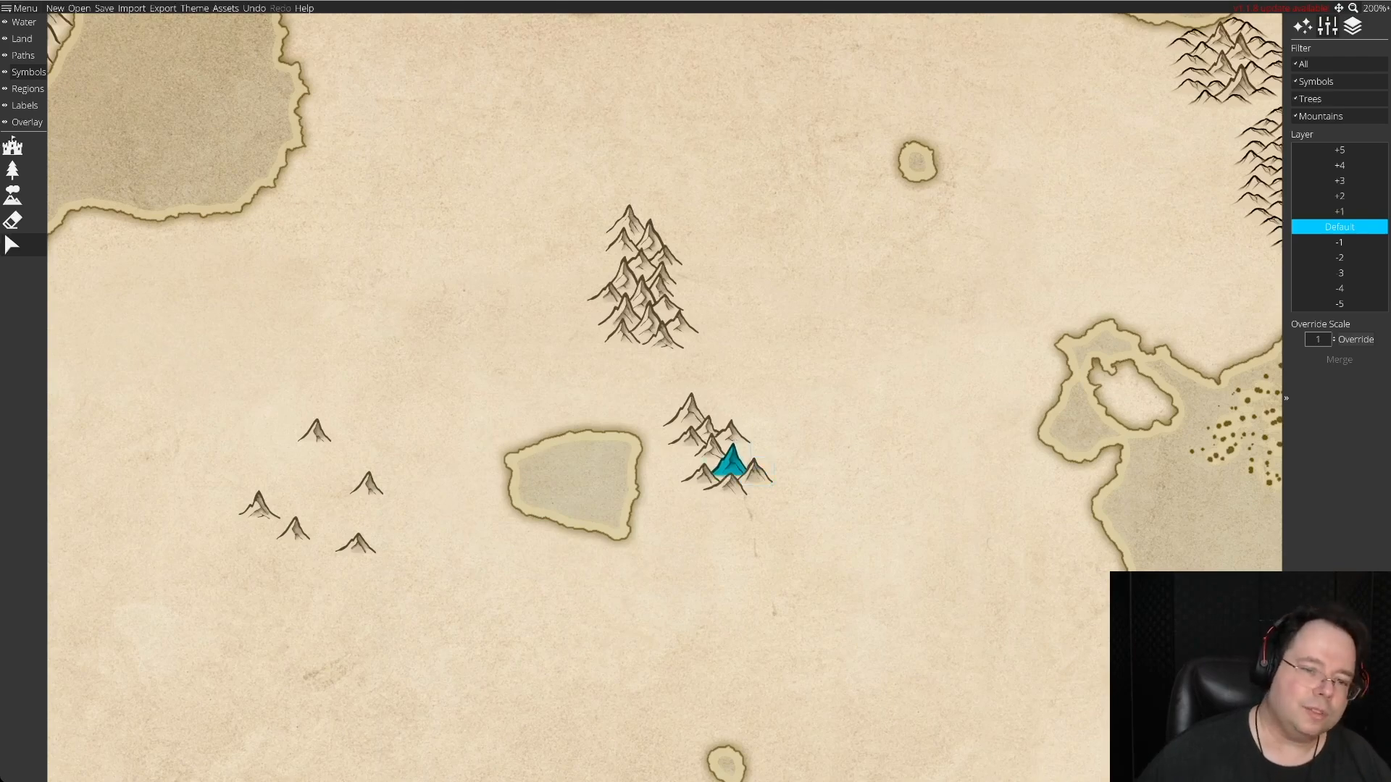
drag(731, 464, 730, 435)
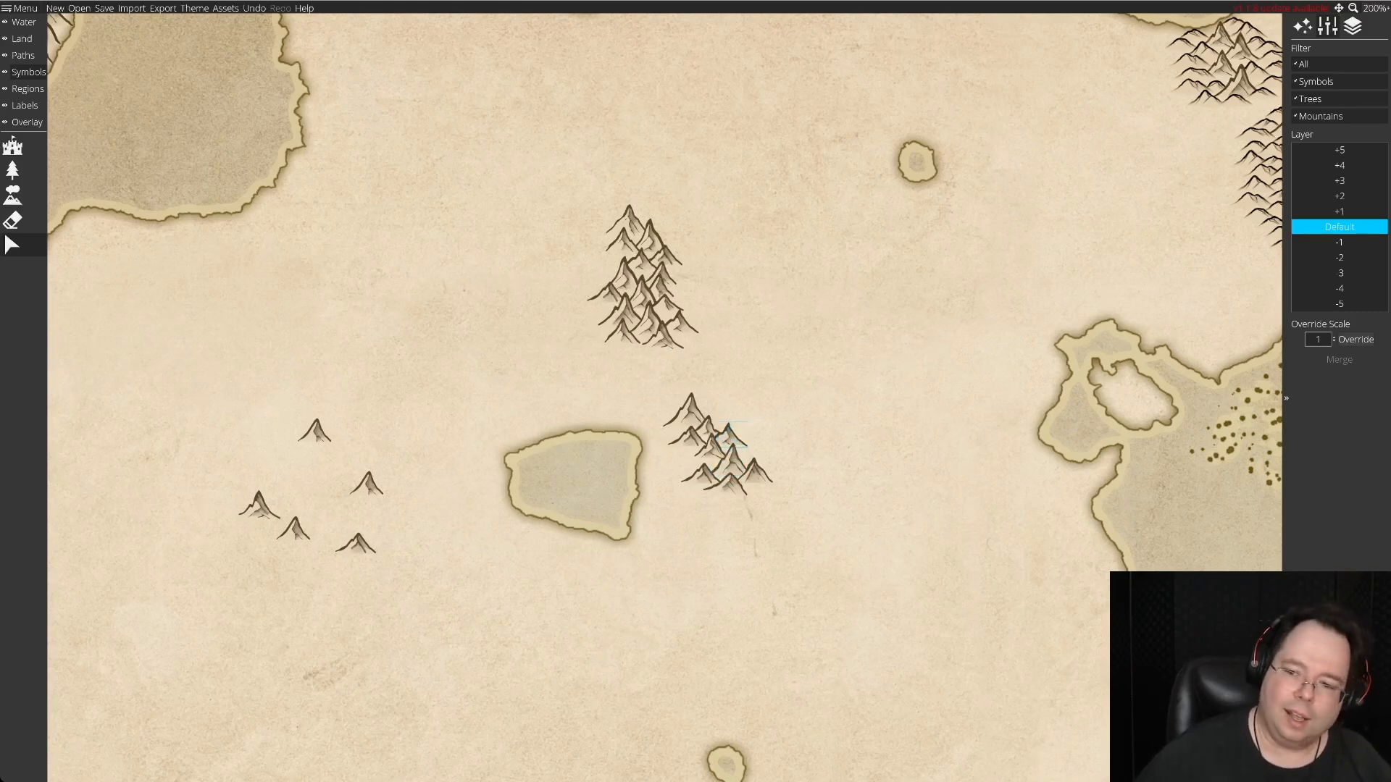
drag(315, 432, 730, 435)
drag(367, 482, 726, 484)
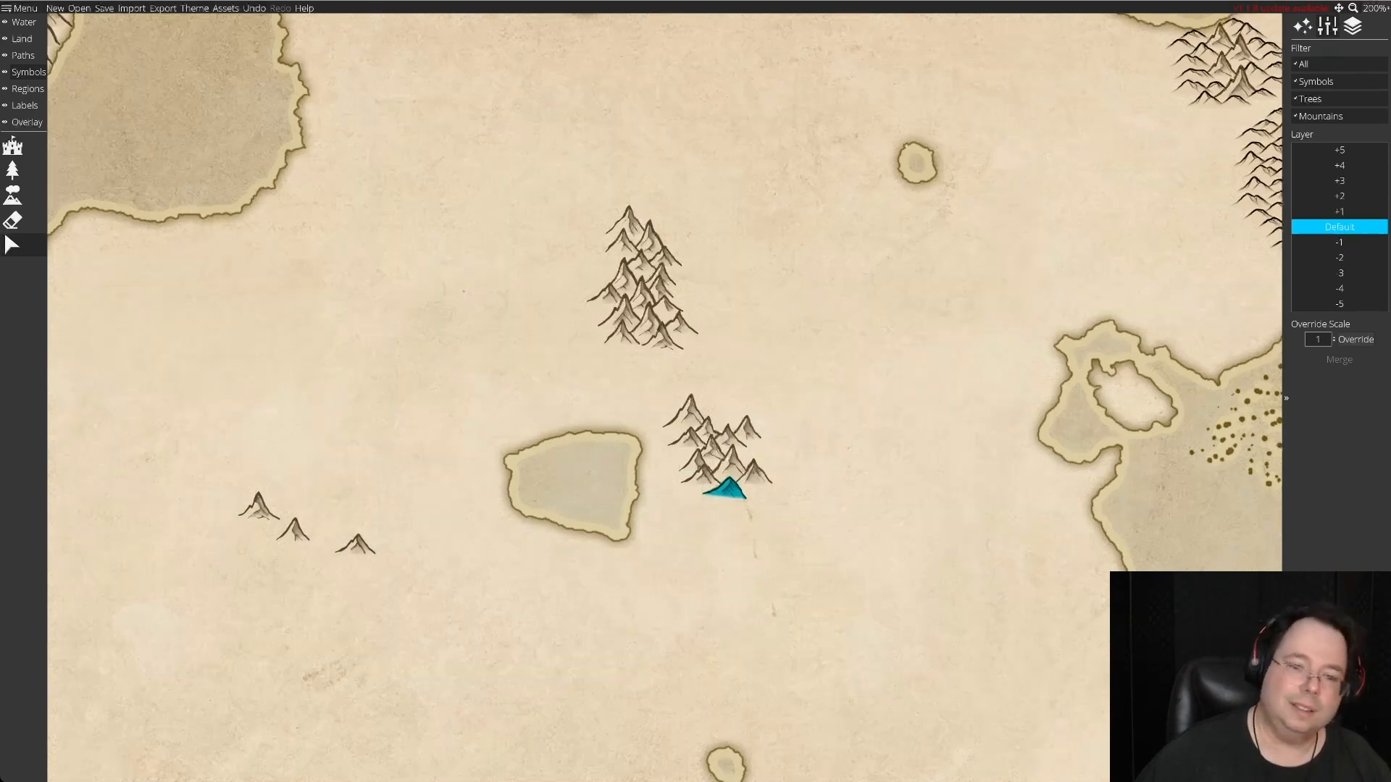
drag(698, 463, 692, 457)
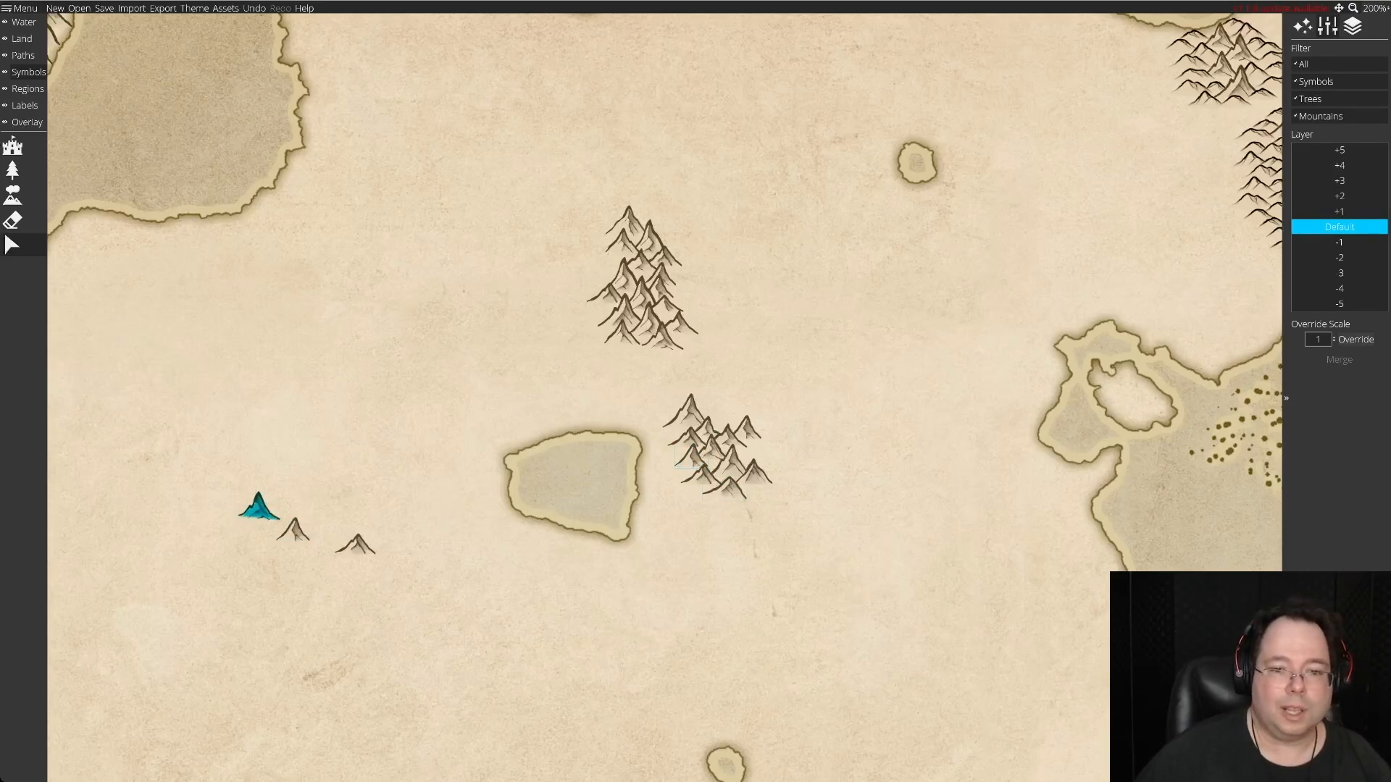
drag(355, 544, 753, 452)
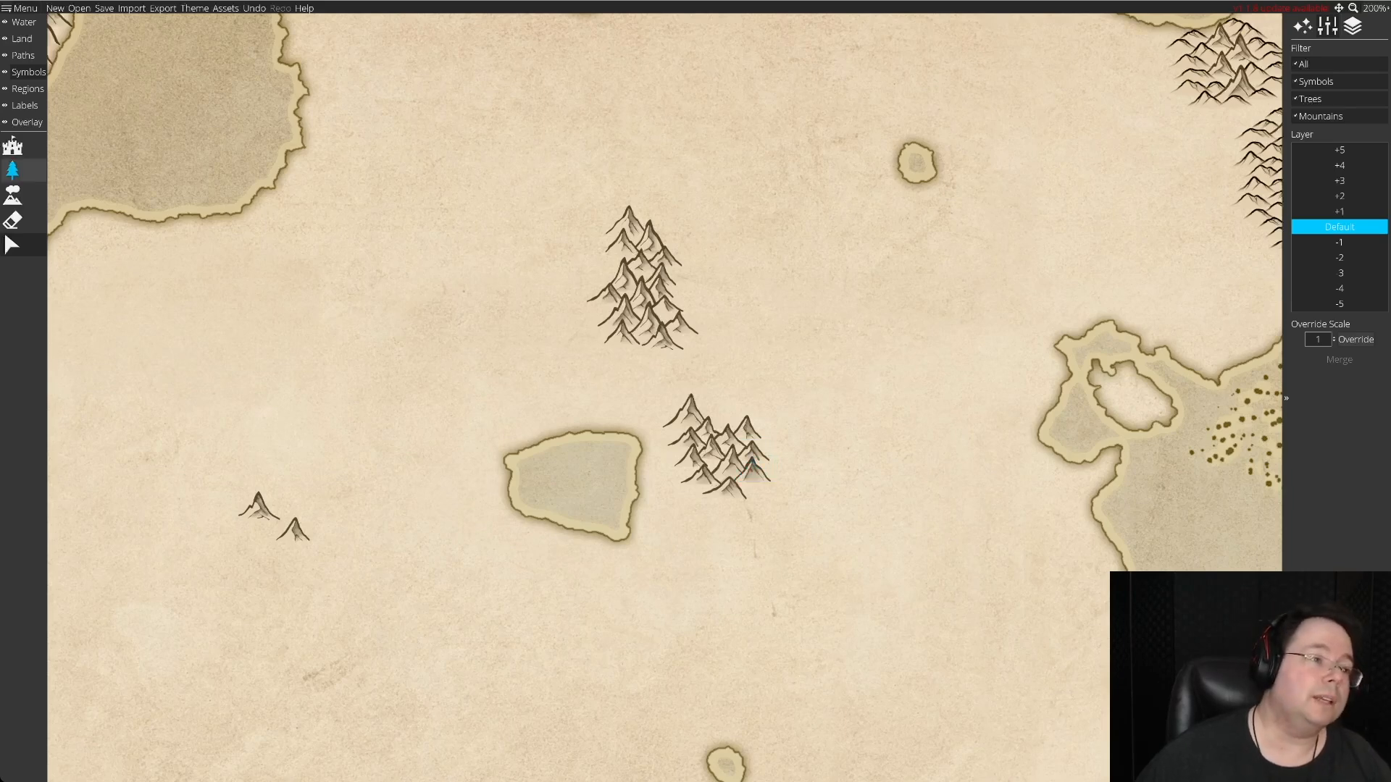
Place a new stock of 19 varied single mountain symbols on the open land west and southwest of the lake.
click(13, 194)
click(355, 445)
click(470, 407)
click(367, 482)
click(404, 424)
click(436, 465)
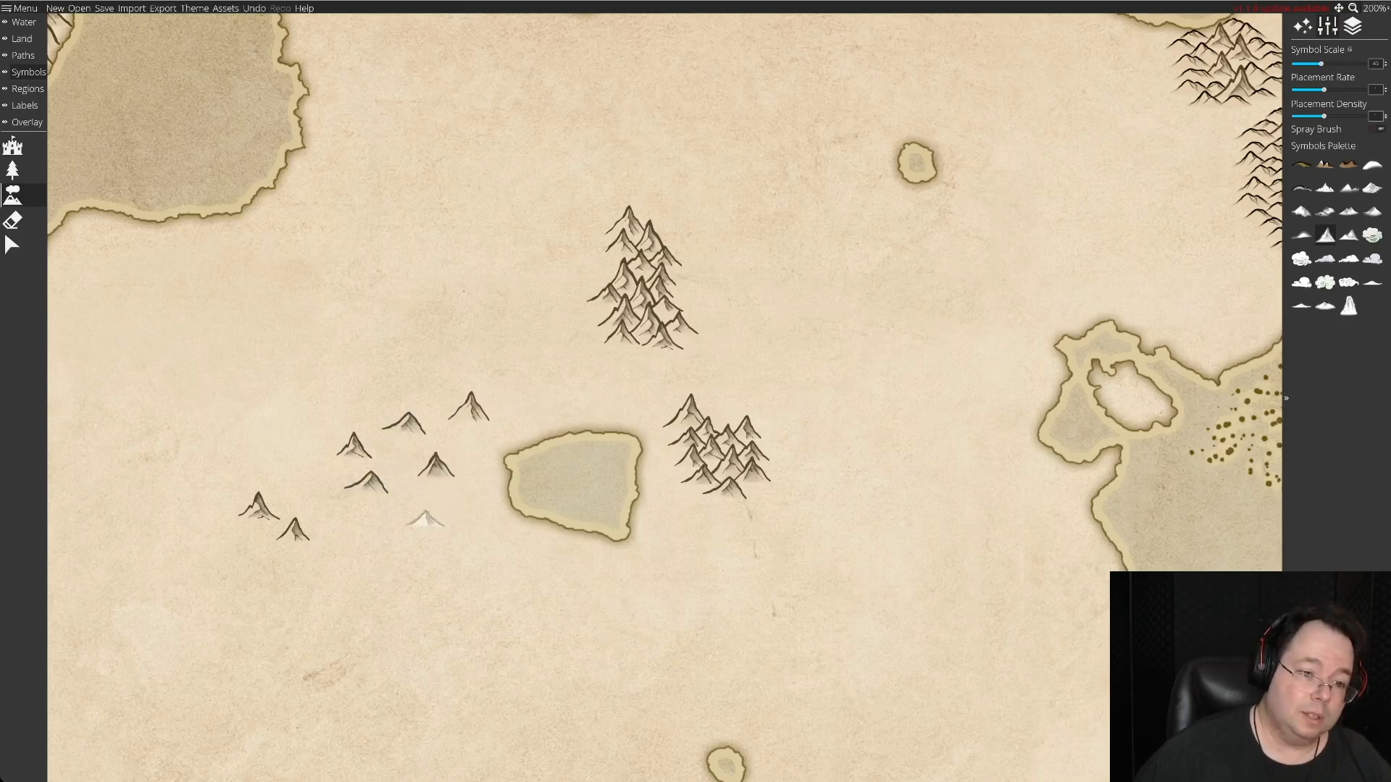
click(419, 525)
click(342, 526)
click(379, 564)
click(471, 564)
click(455, 506)
click(410, 498)
click(320, 490)
click(429, 557)
click(319, 571)
click(432, 601)
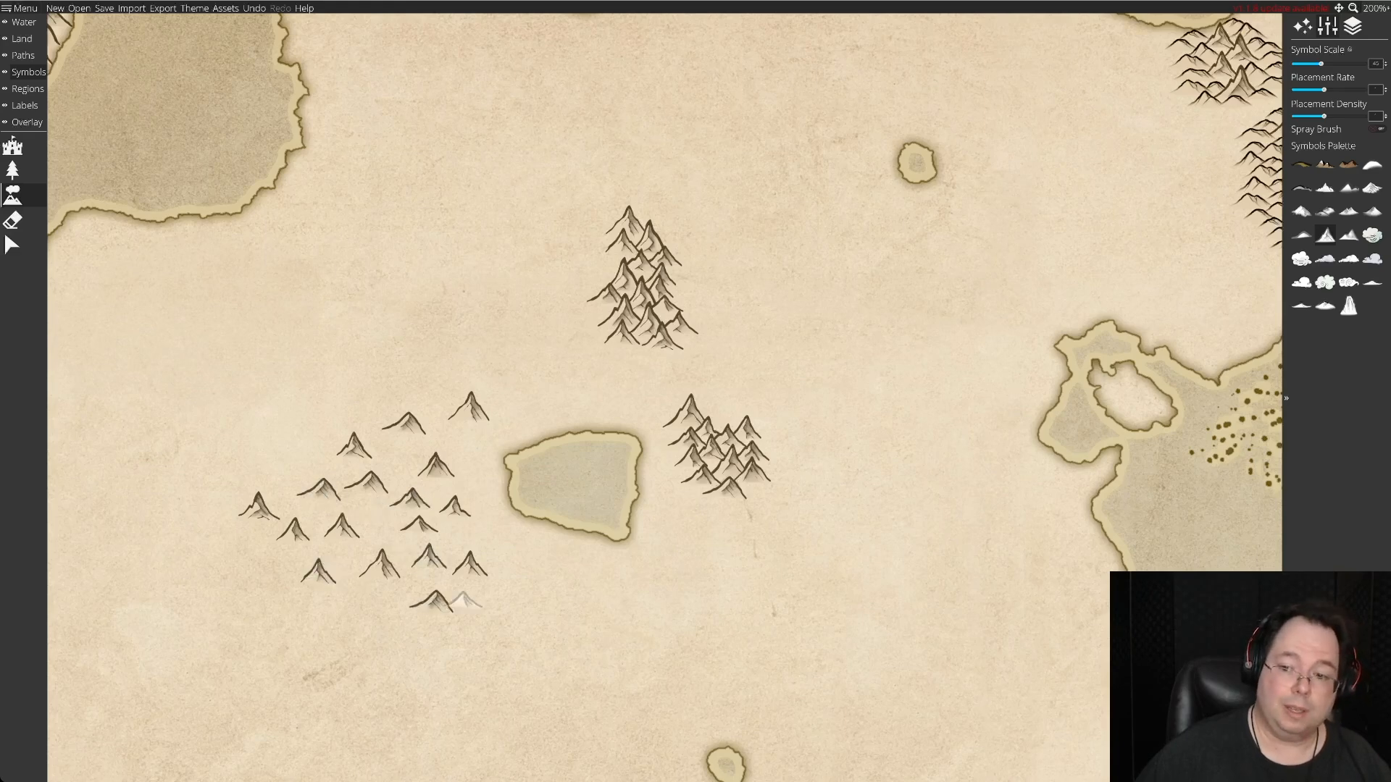
click(523, 564)
click(509, 584)
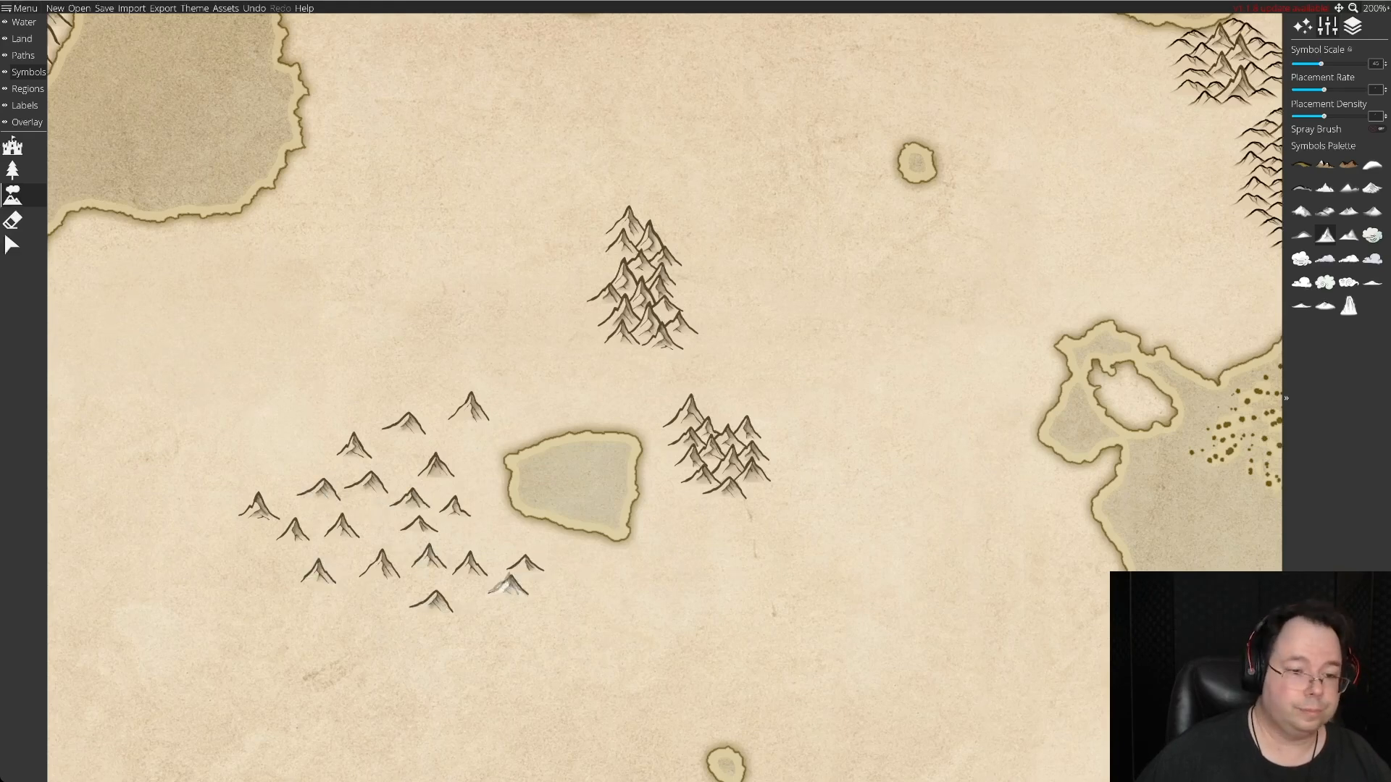
click(371, 612)
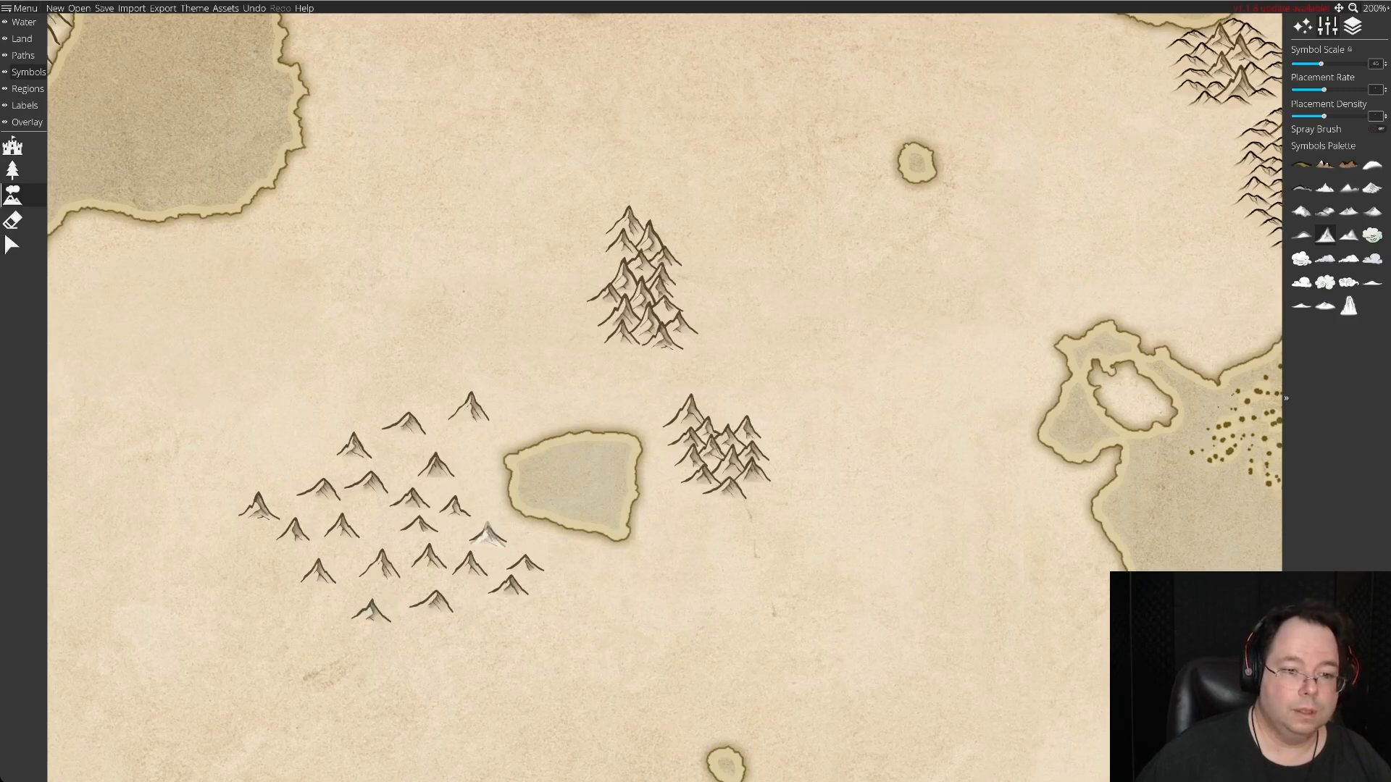
click(487, 536)
Shift the westernmost spare slightly north and add two stock peaks at the southeastern and southwestern base of the second range.
click(12, 245)
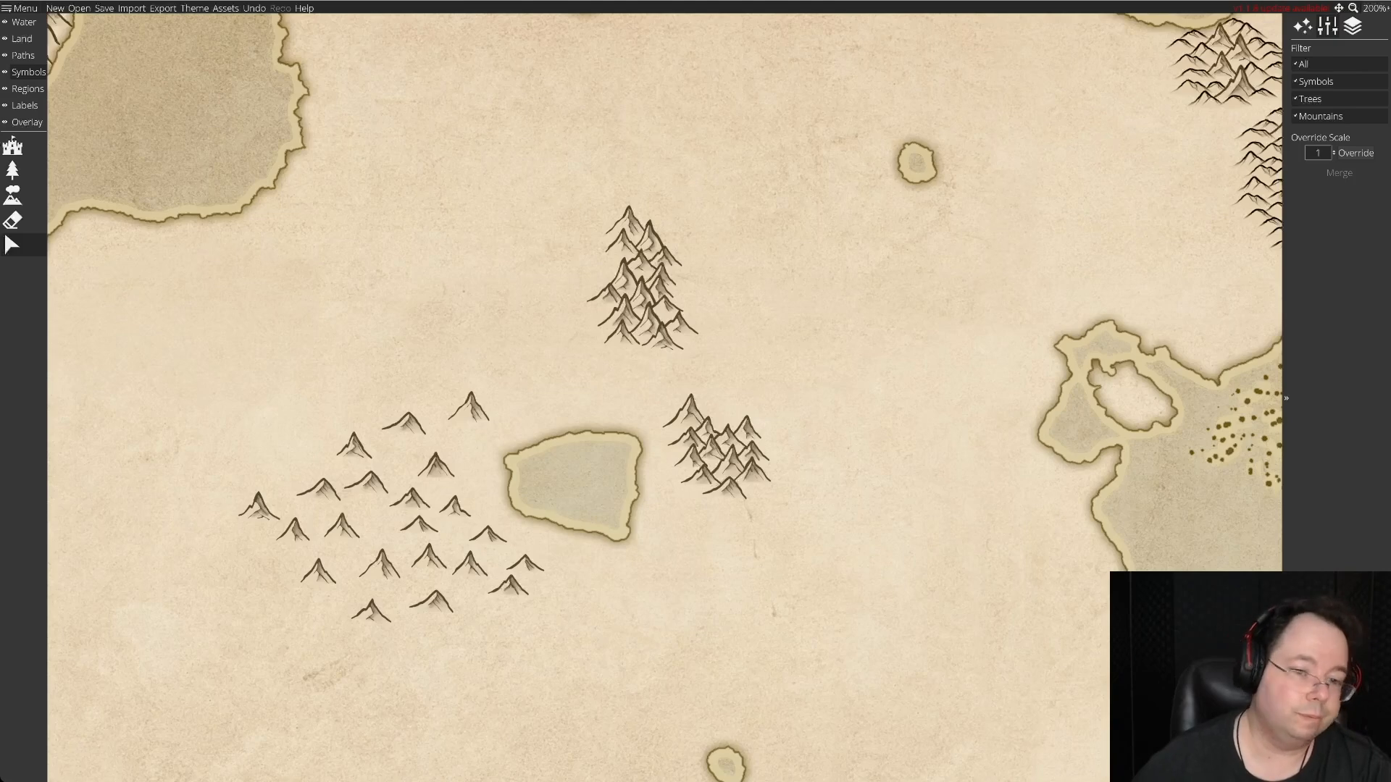
mouse_move(258, 505)
mouse_down()
mouse_move(568, 512)
mouse_move(465, 534)
mouse_move(254, 478)
mouse_up()
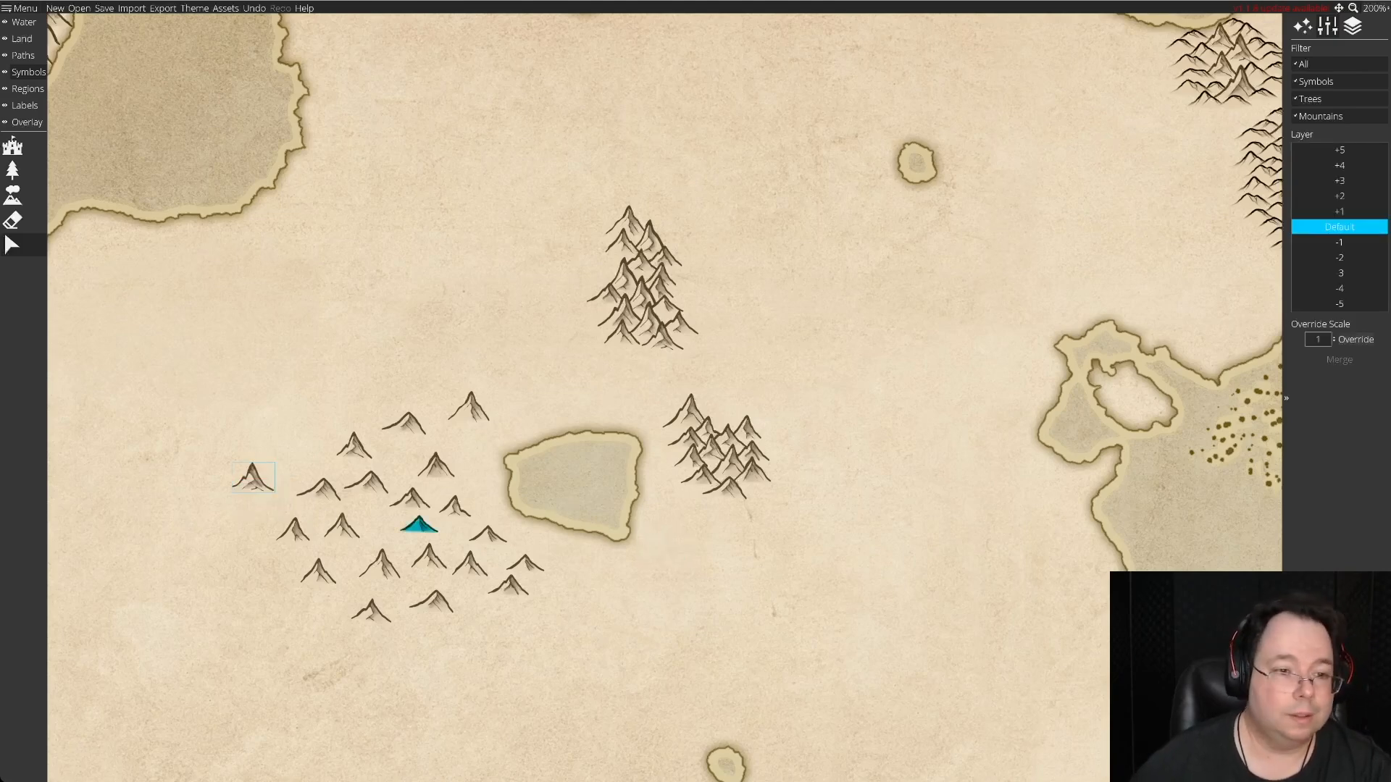
drag(469, 407, 751, 498)
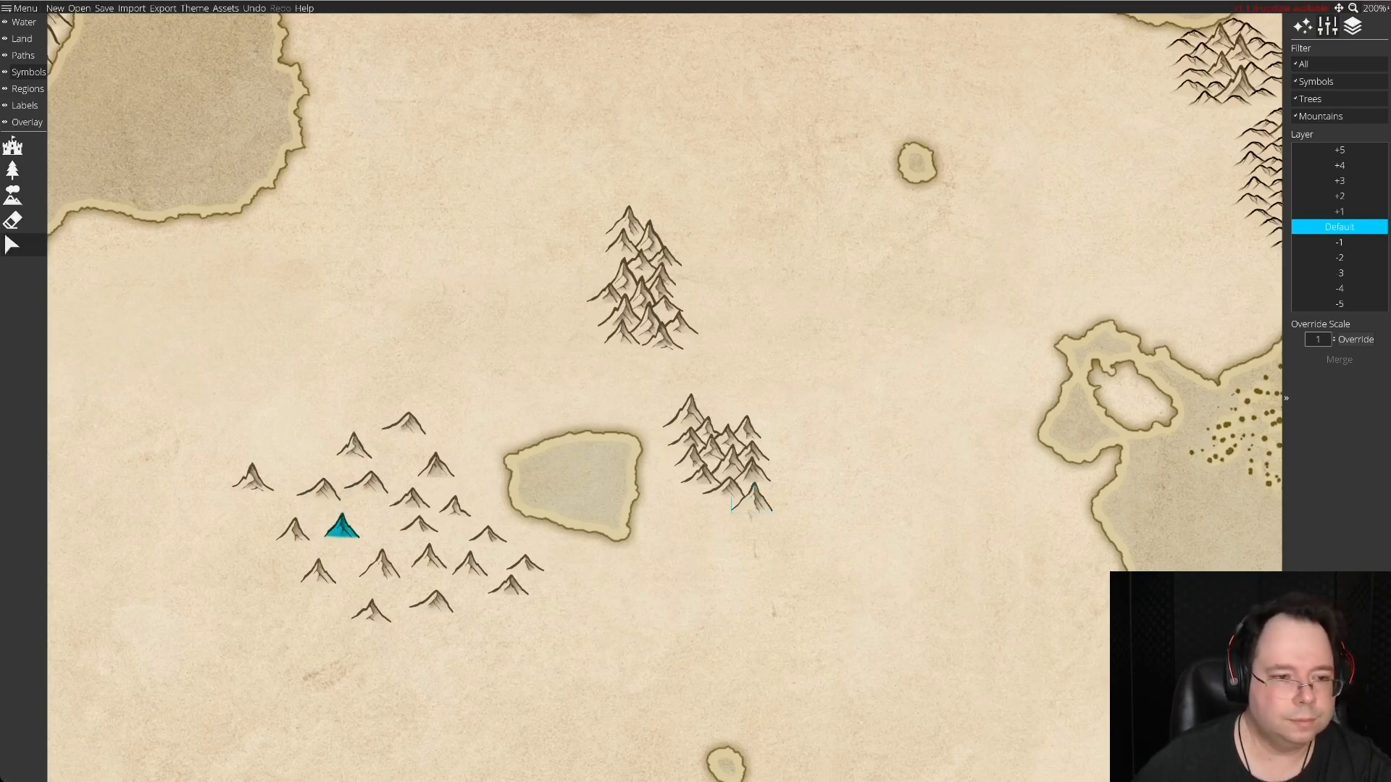
drag(342, 527, 705, 499)
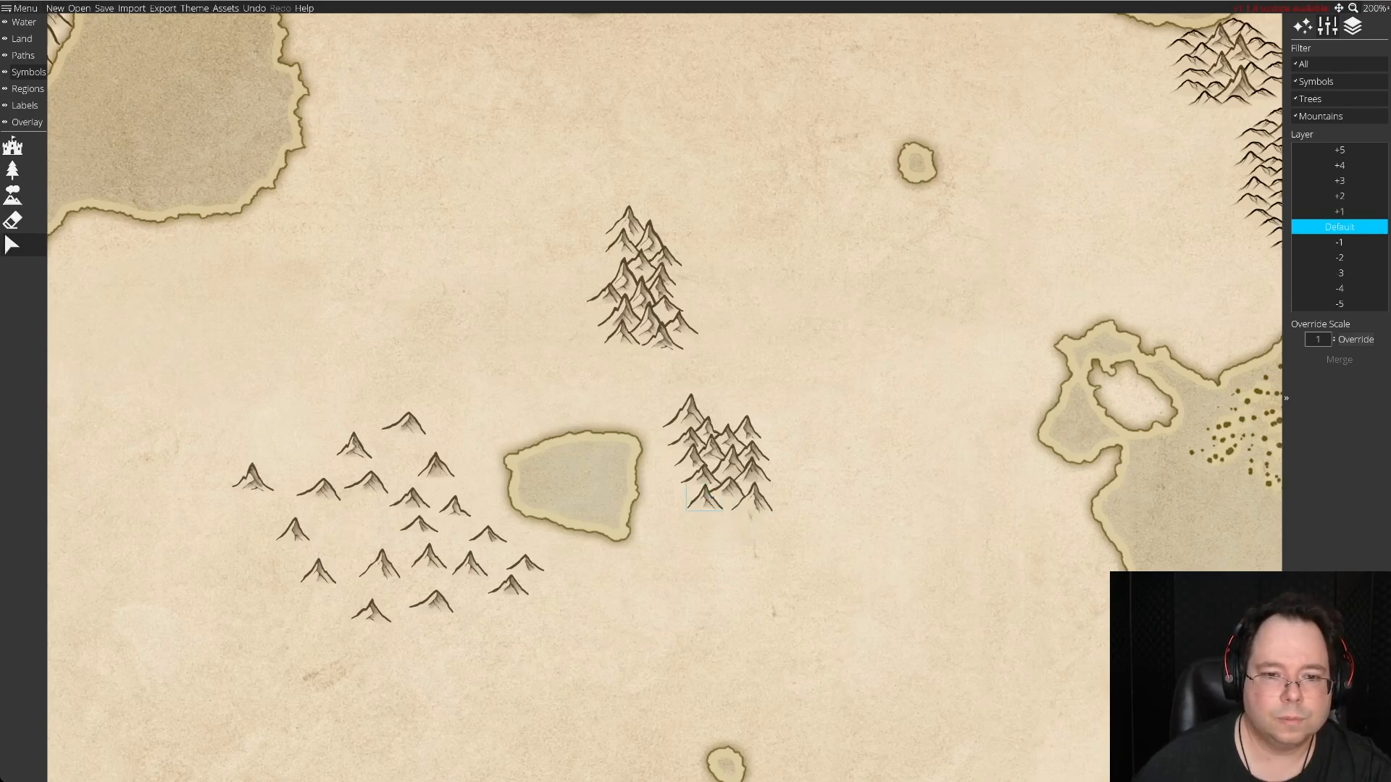
Replace the second range's southwestern base peak, then taper its southern end with a small peak and a larger one below it.
drag(428, 557, 727, 512)
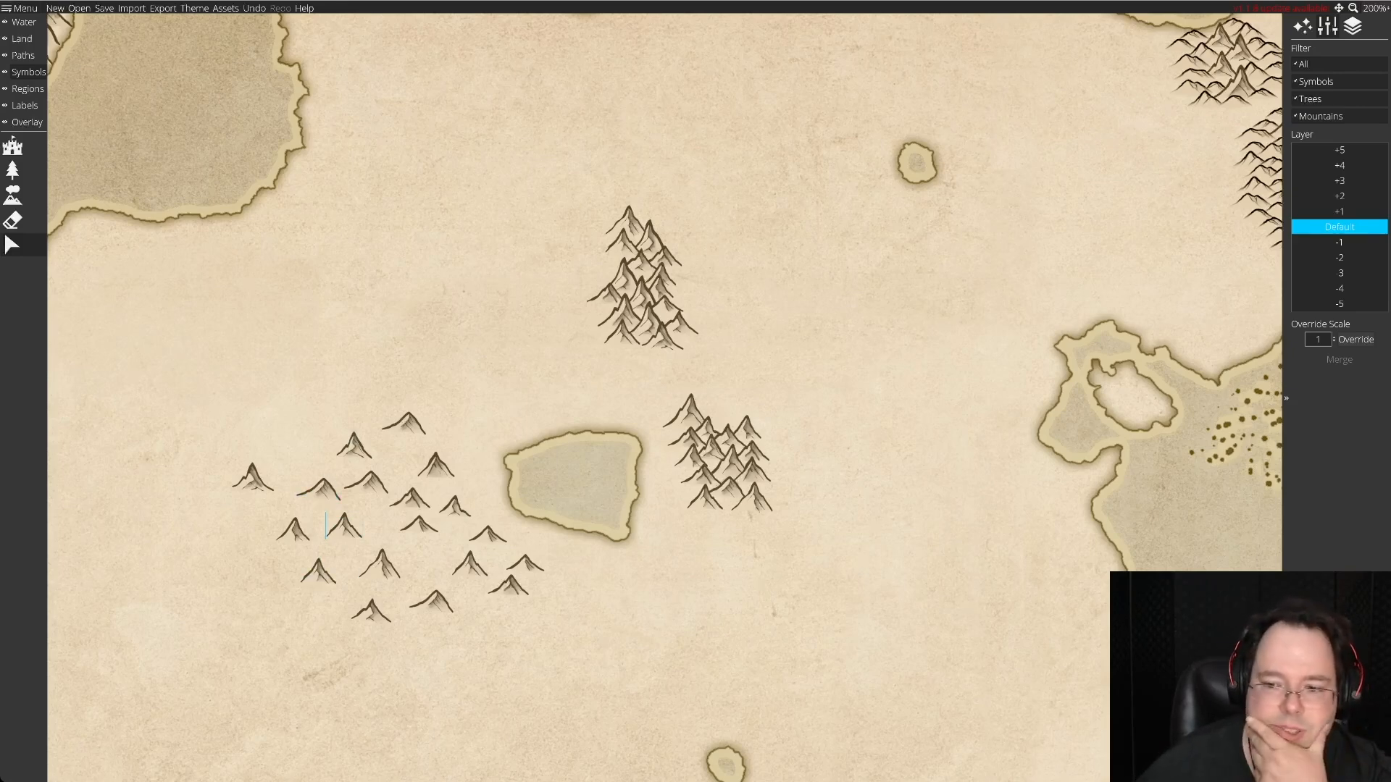
drag(380, 564, 728, 510)
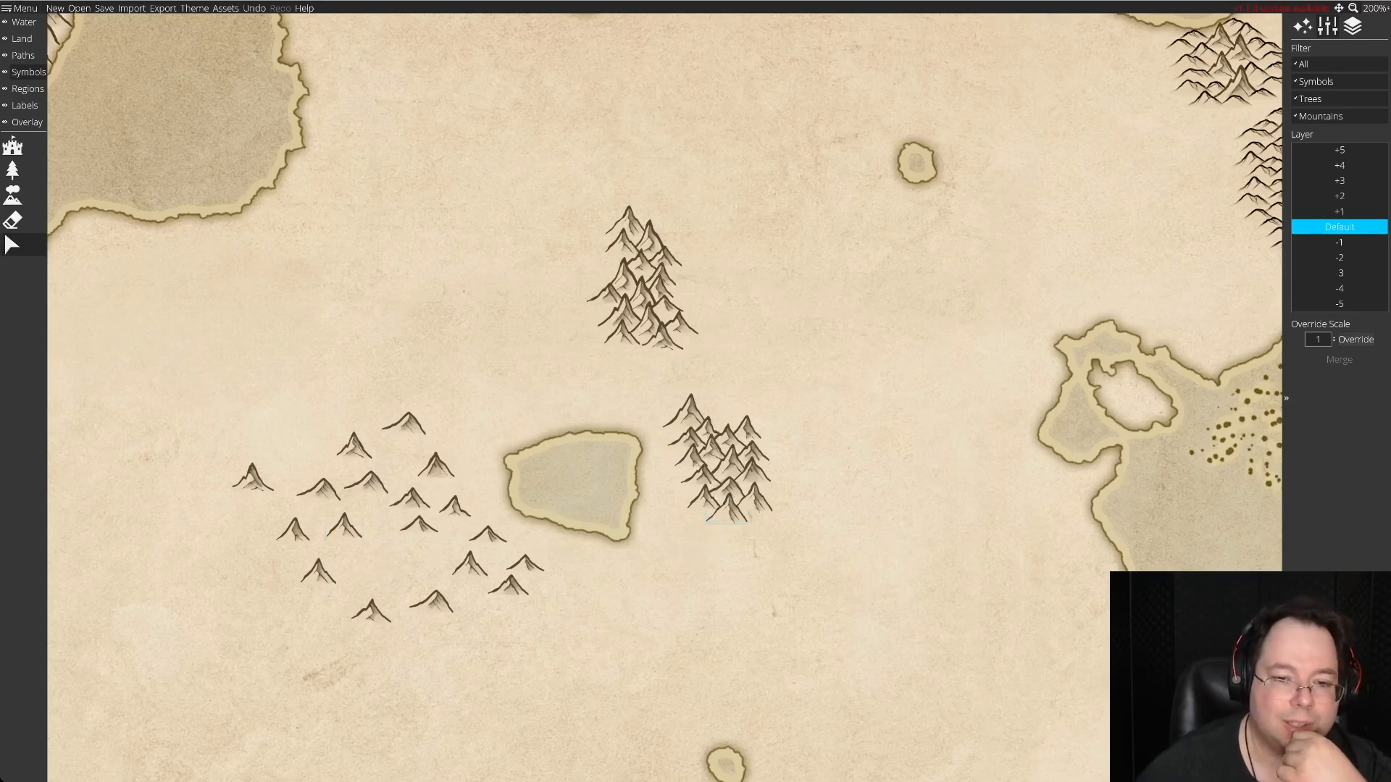
drag(723, 503, 395, 568)
mouse_move(550, 562)
mouse_down()
mouse_move(712, 524)
mouse_move(609, 582)
mouse_move(588, 552)
mouse_move(755, 522)
mouse_move(723, 510)
mouse_up()
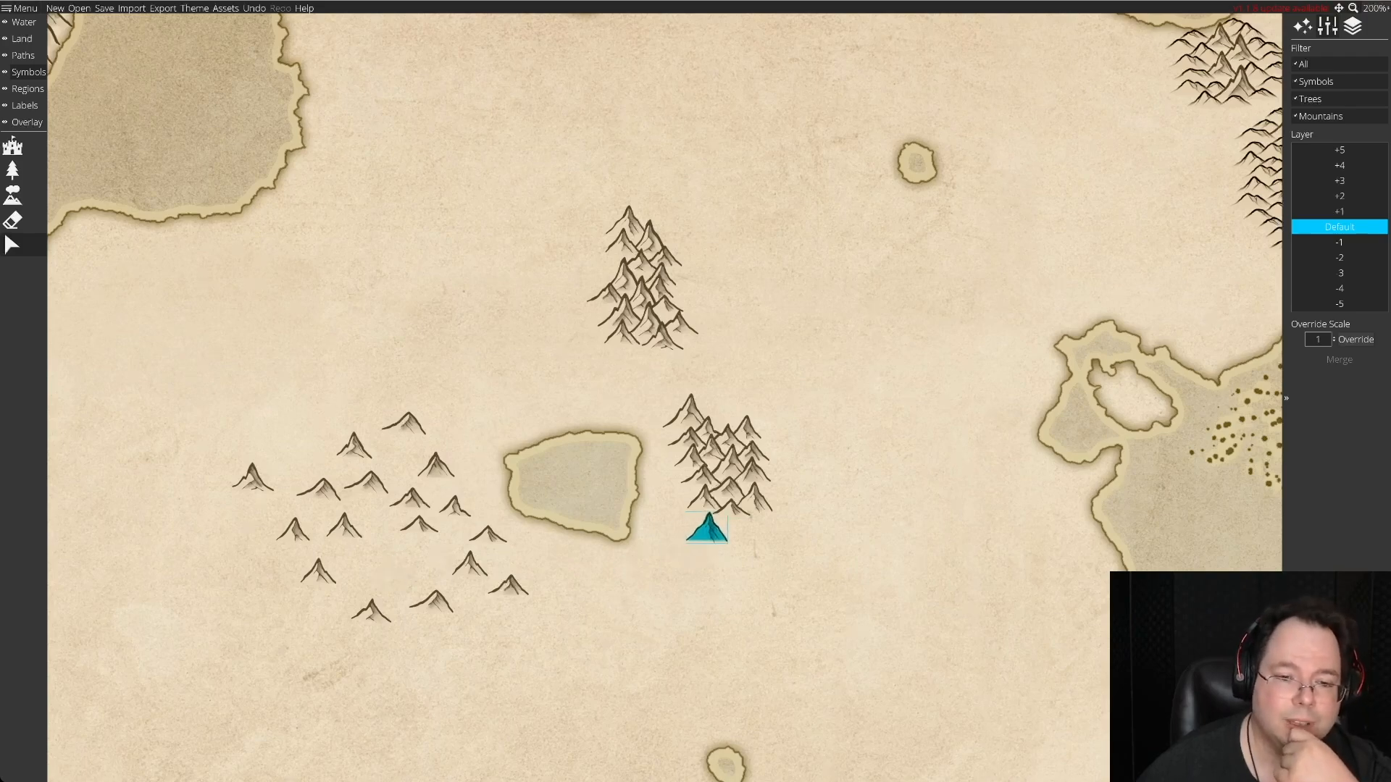
click(713, 522)
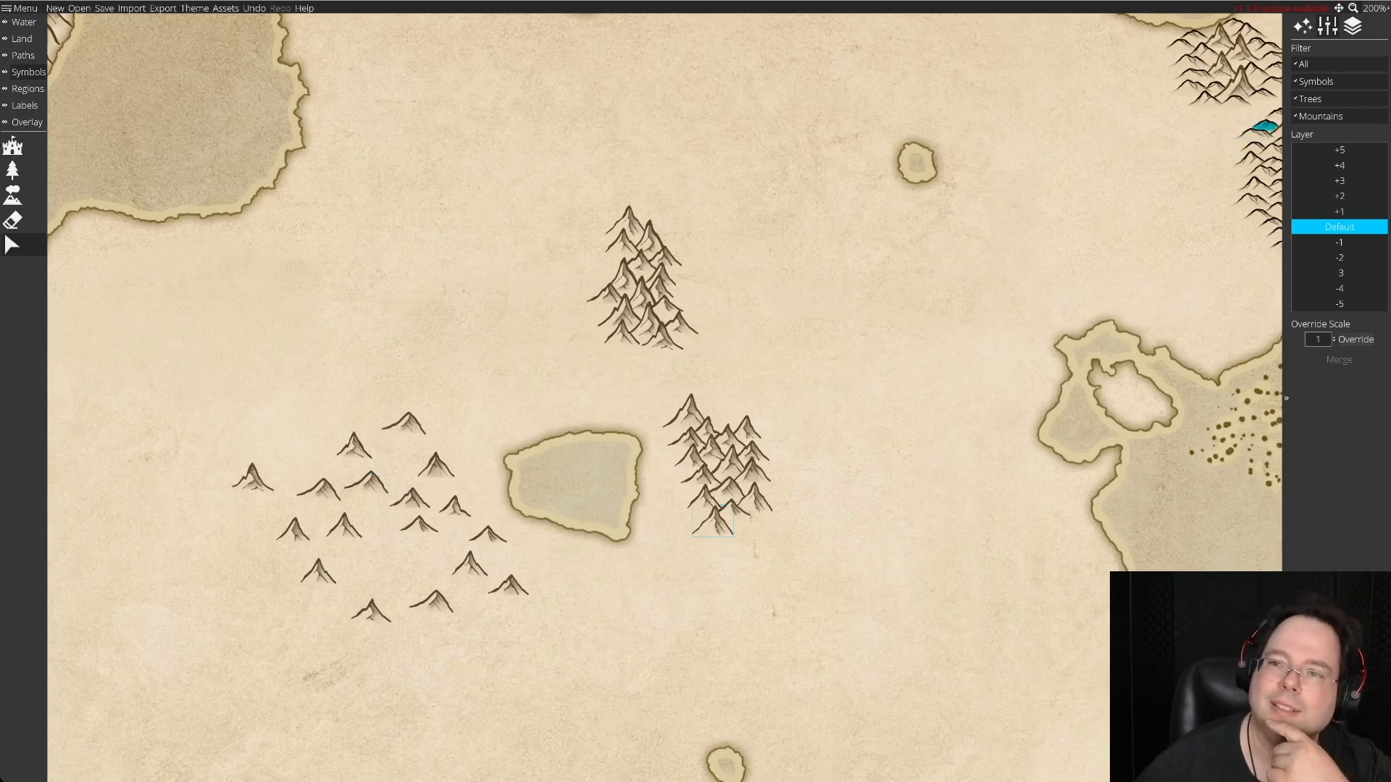
Move the second range's northeastern peak west, close beside the large northern summit, with the map viewed at 250%.
click(1374, 8)
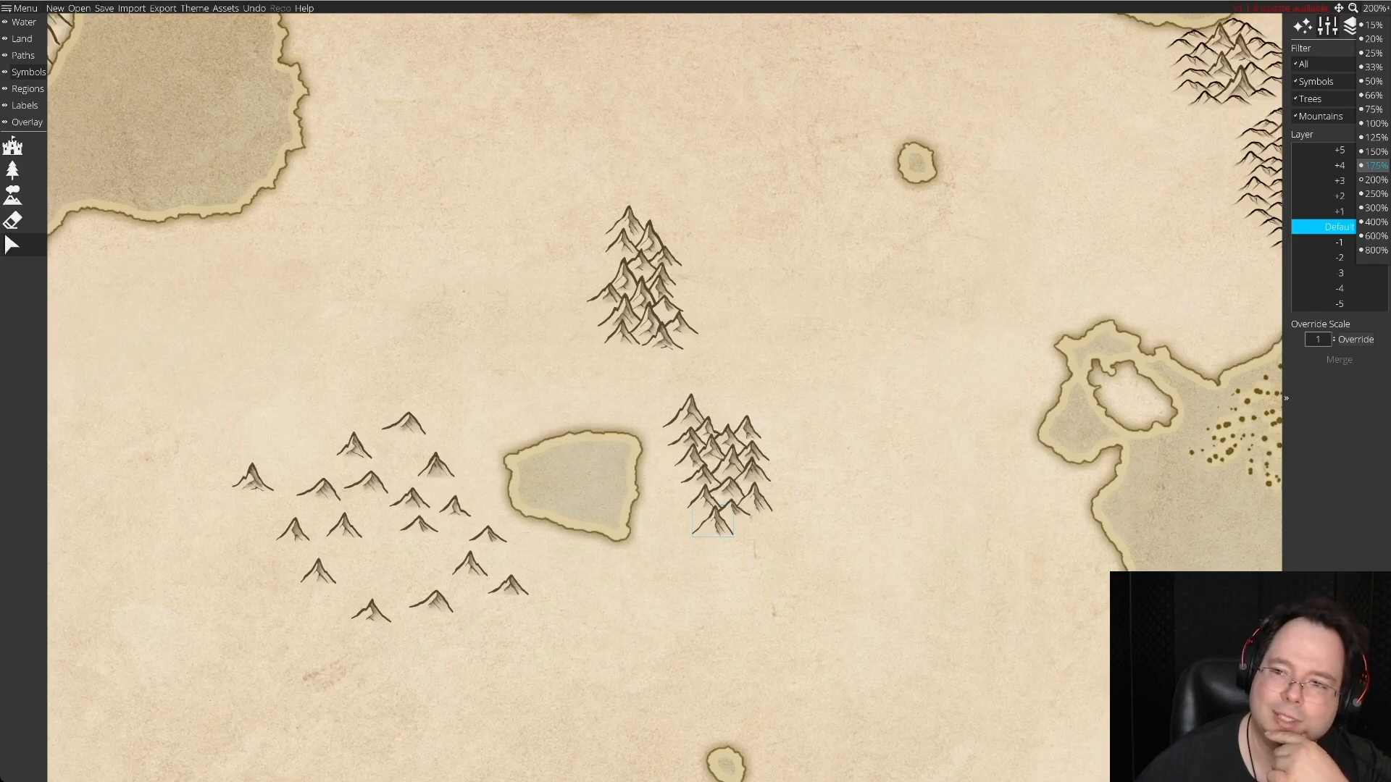
click(1374, 194)
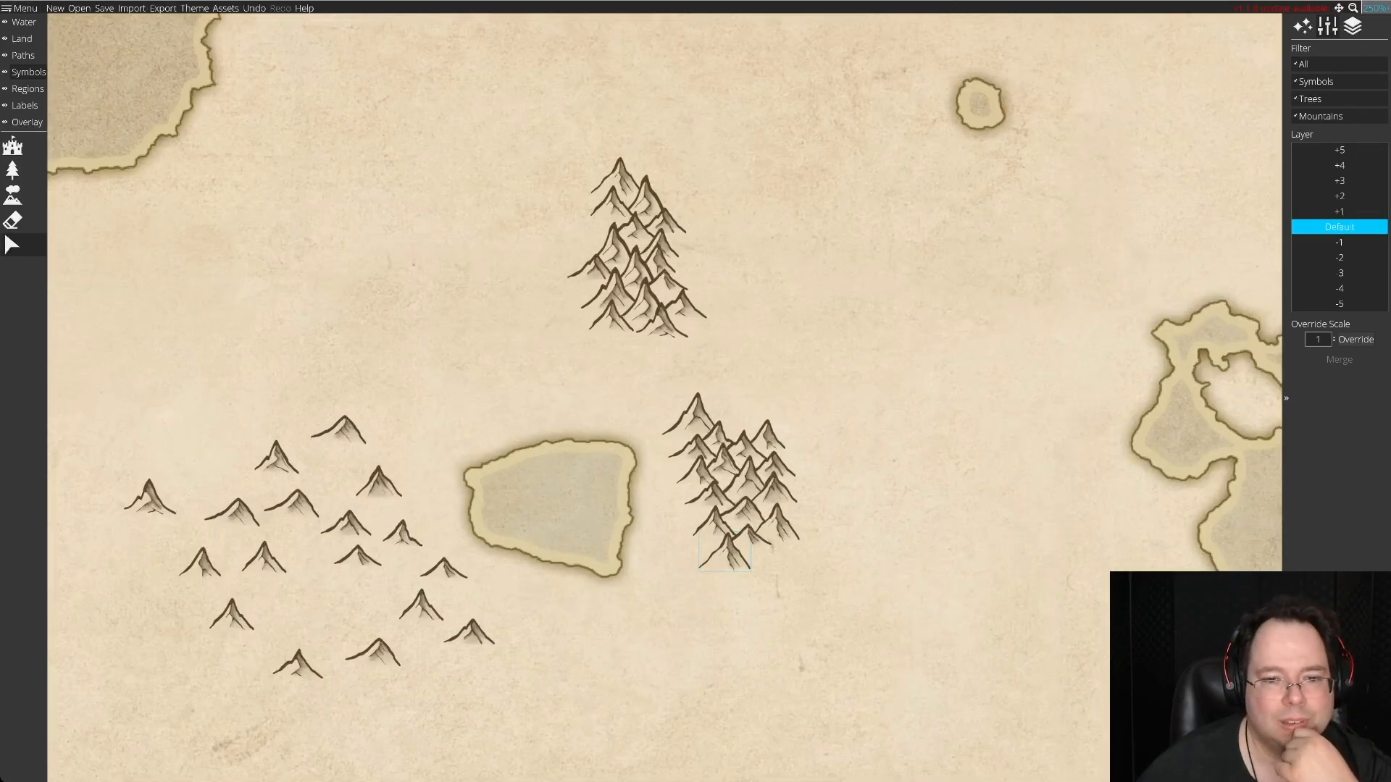
drag(766, 433, 735, 424)
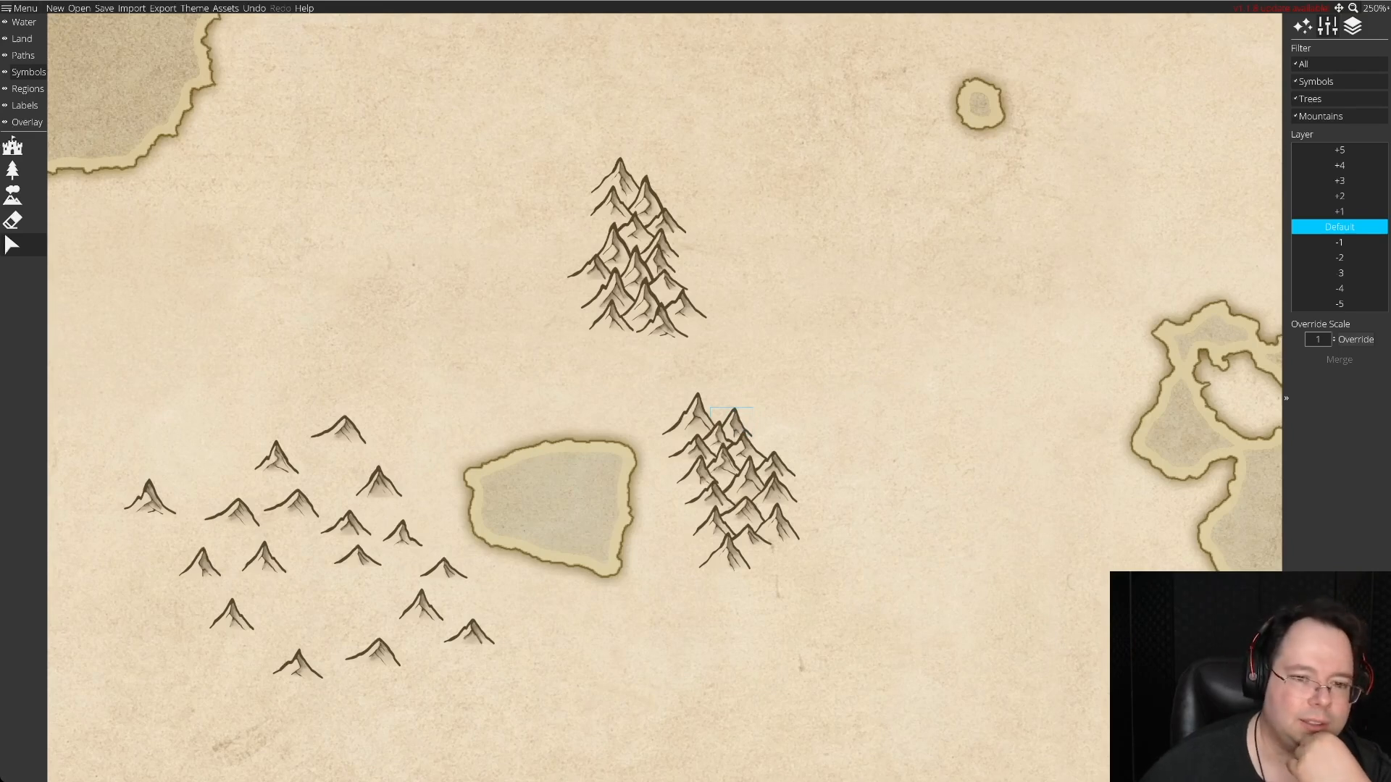
Start a third range south of the second one with four stock peaks, overlapping them in two staggered rows.
scroll(732, 424, down, 3)
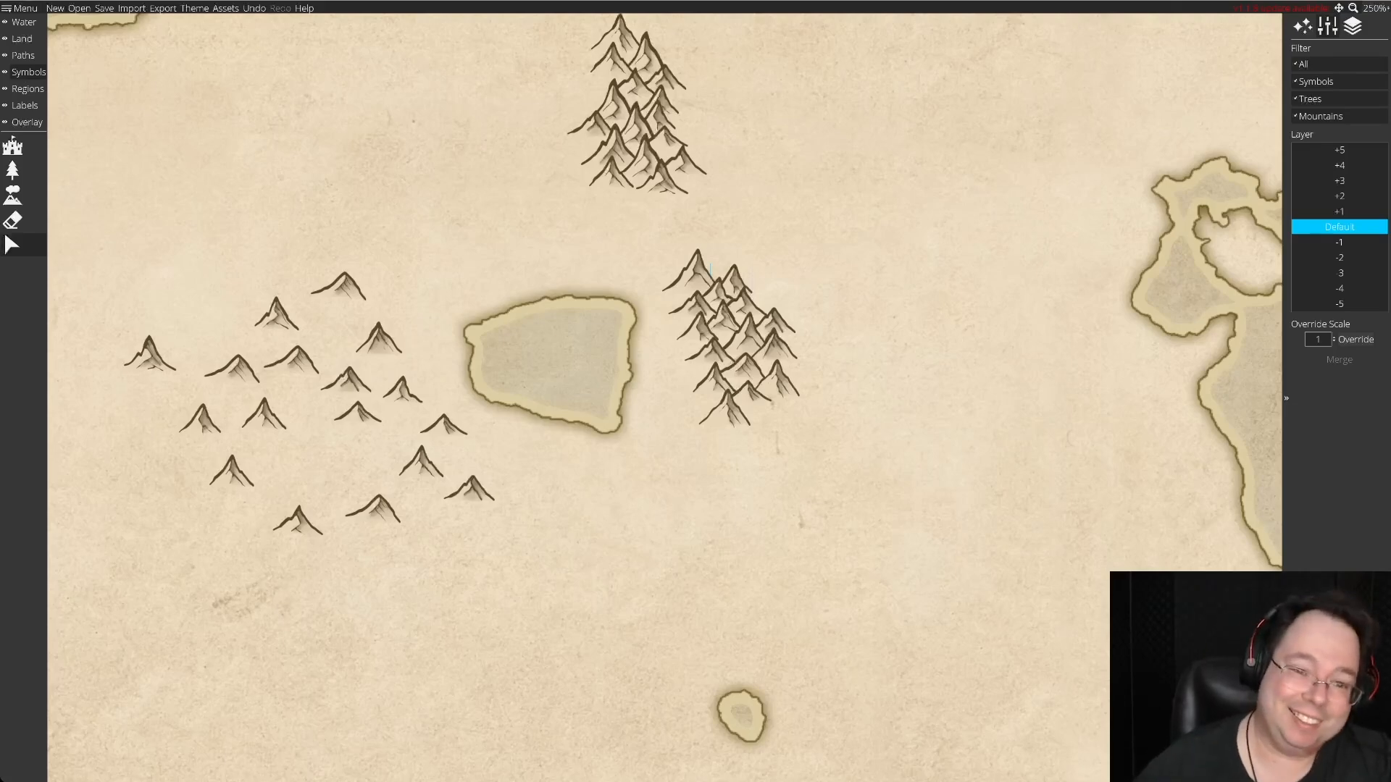
scroll(663, 386, down, 2)
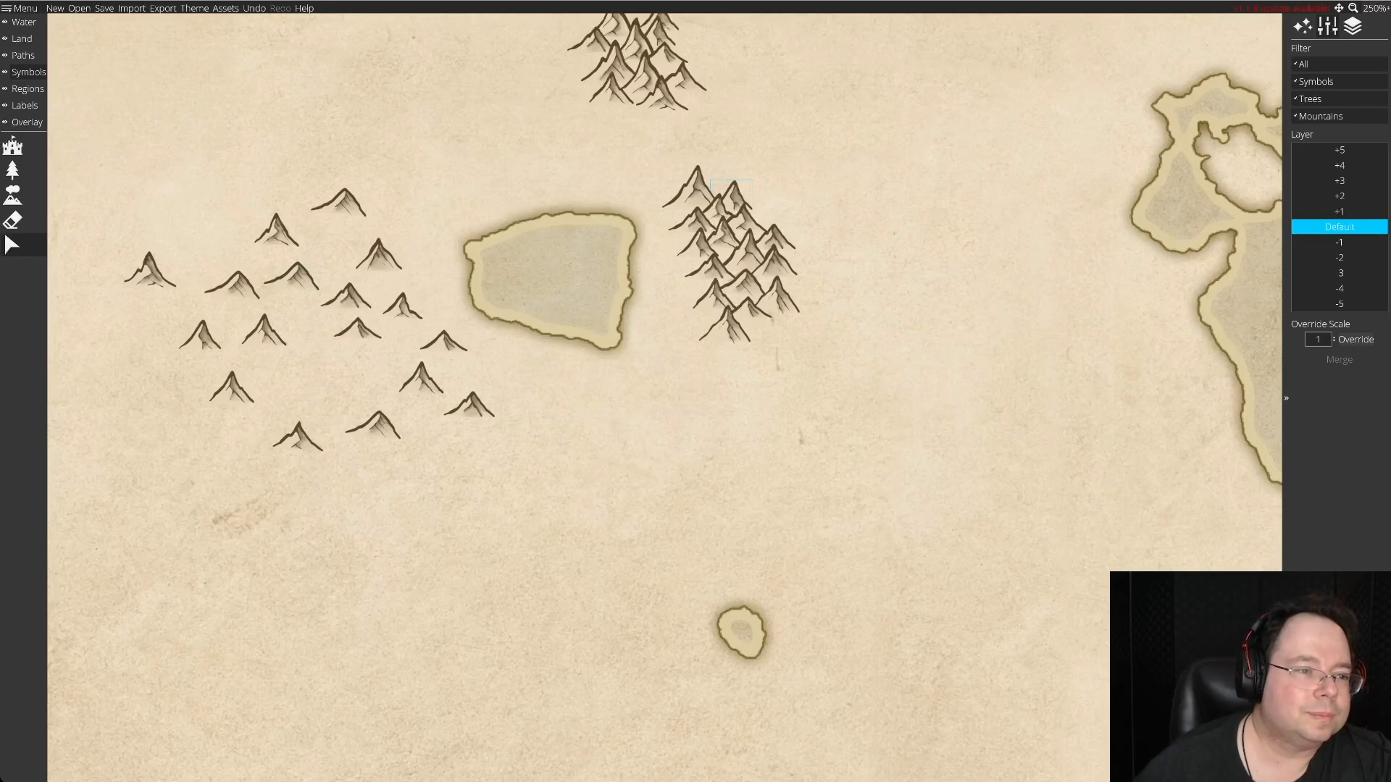
drag(232, 285, 673, 420)
drag(469, 406, 707, 431)
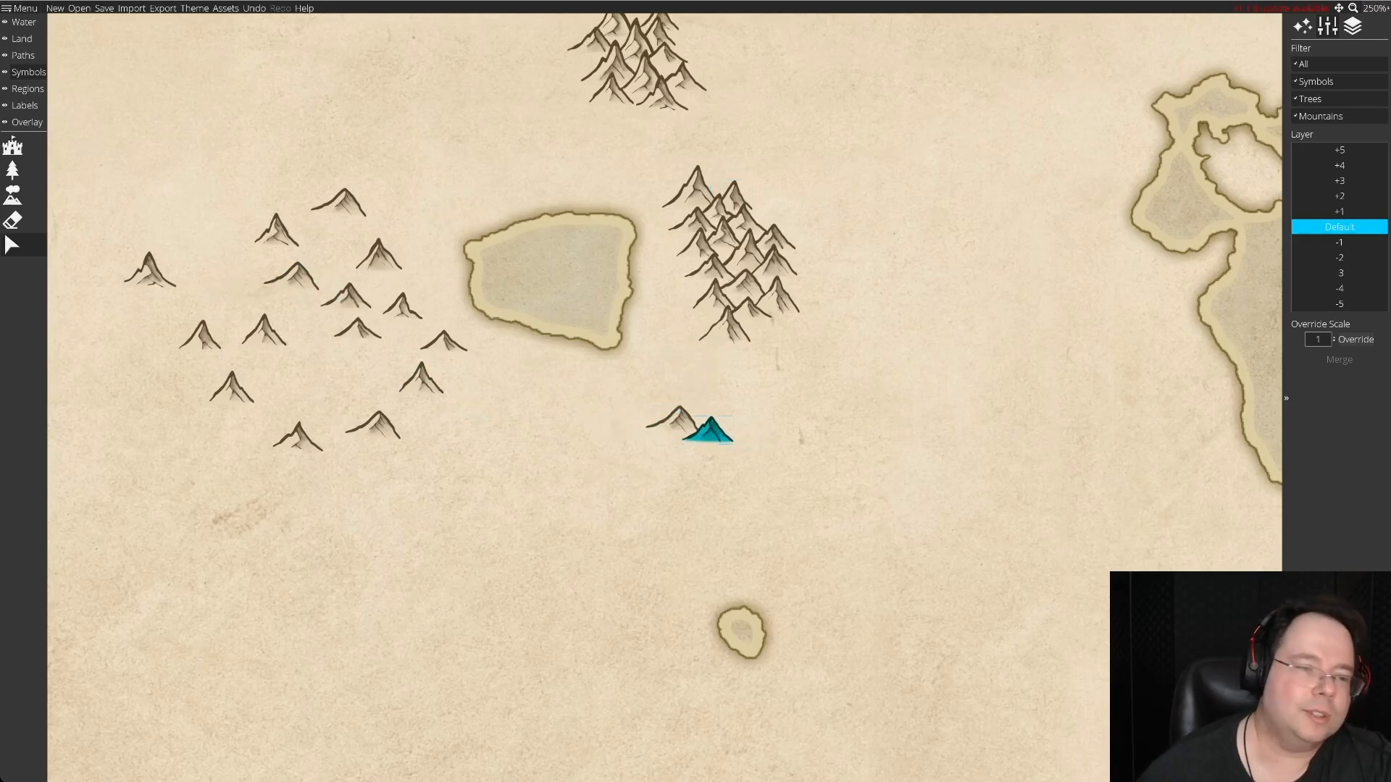
drag(378, 254, 681, 446)
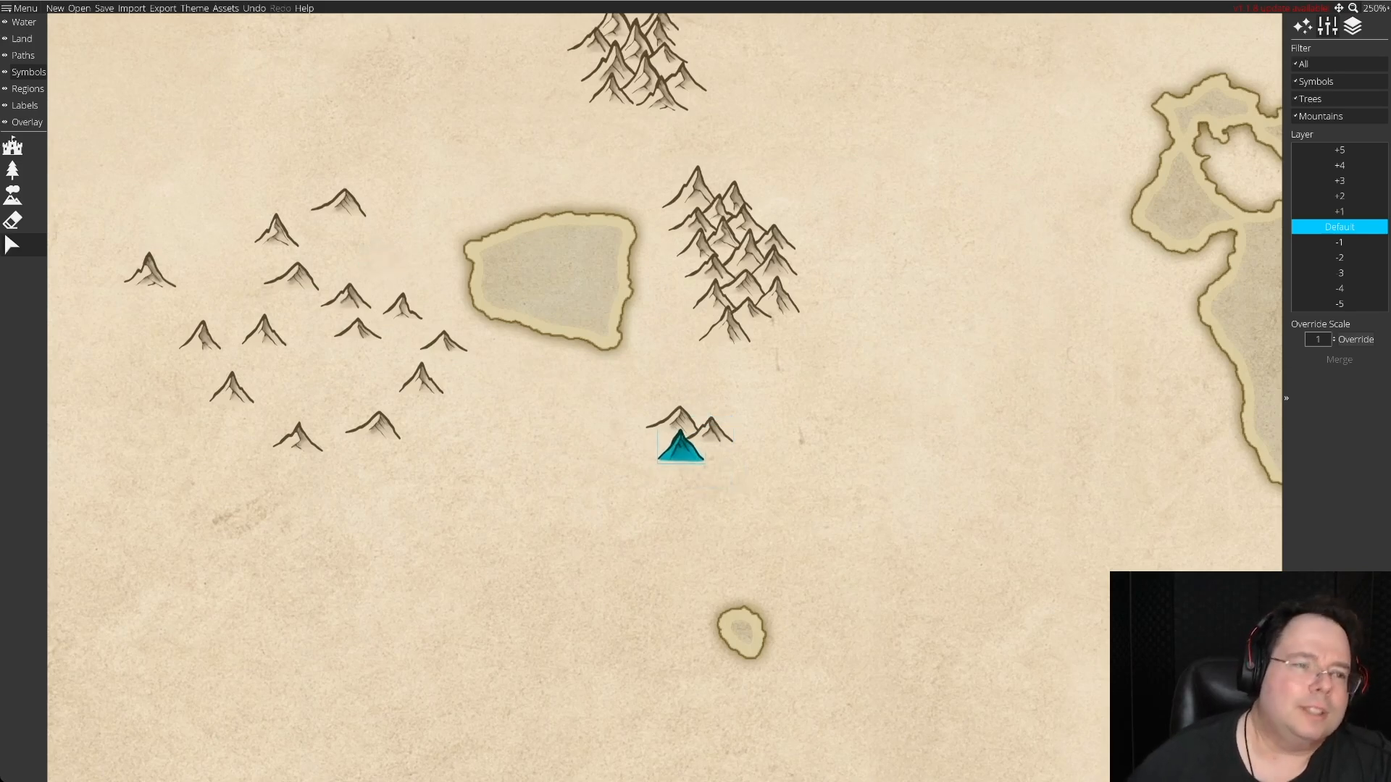
drag(338, 203, 704, 463)
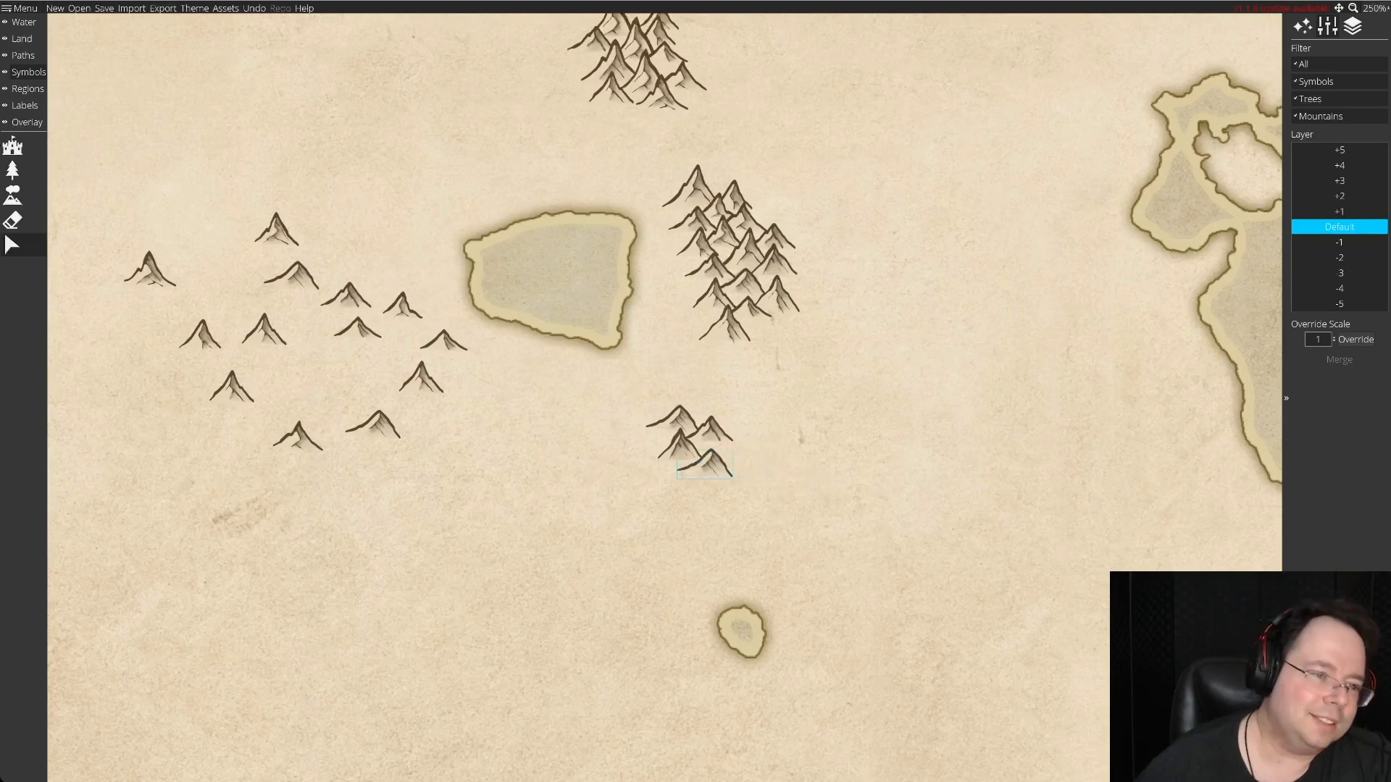
Add three stock peaks to the third range at its southwestern base, southern tip and northwestern edge, moving one spare east within the stock.
drag(263, 318, 658, 451)
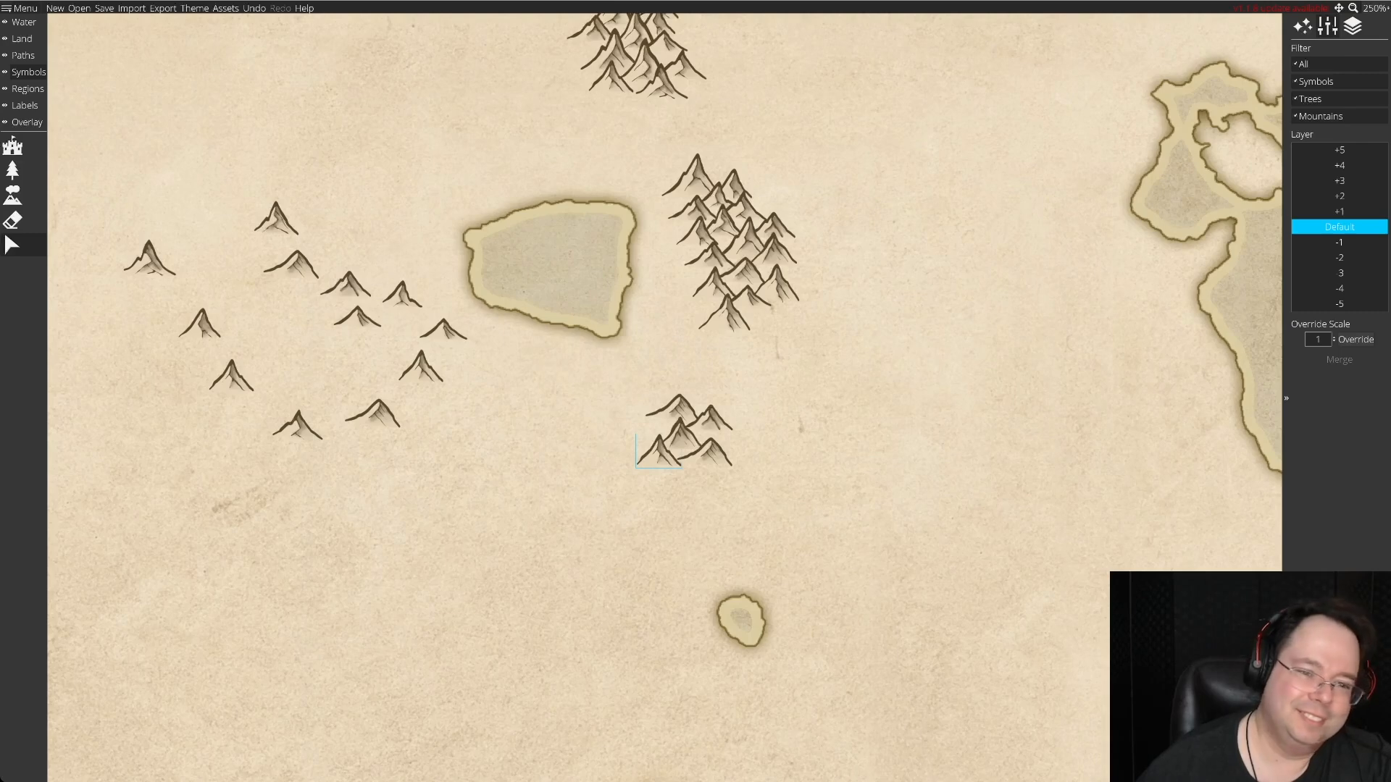
drag(231, 375, 289, 361)
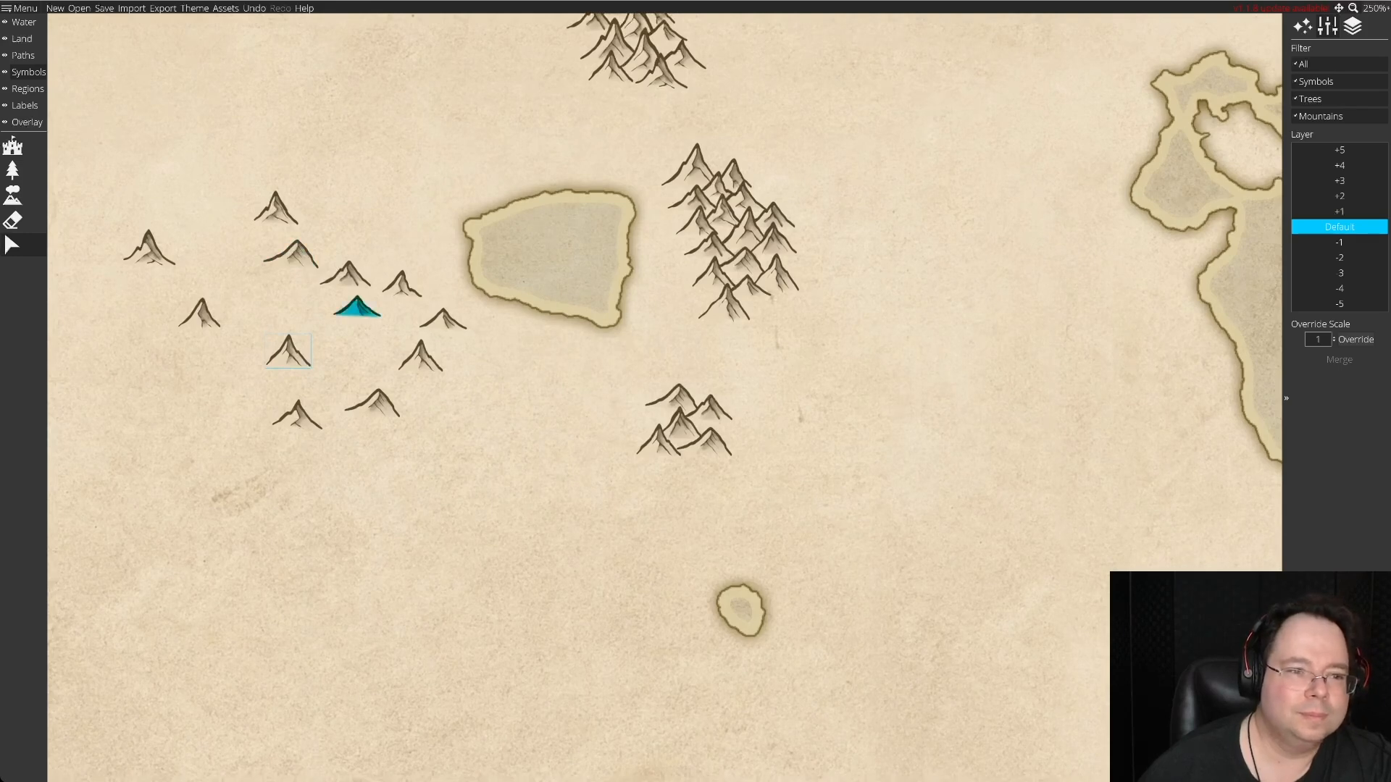
drag(346, 274, 675, 458)
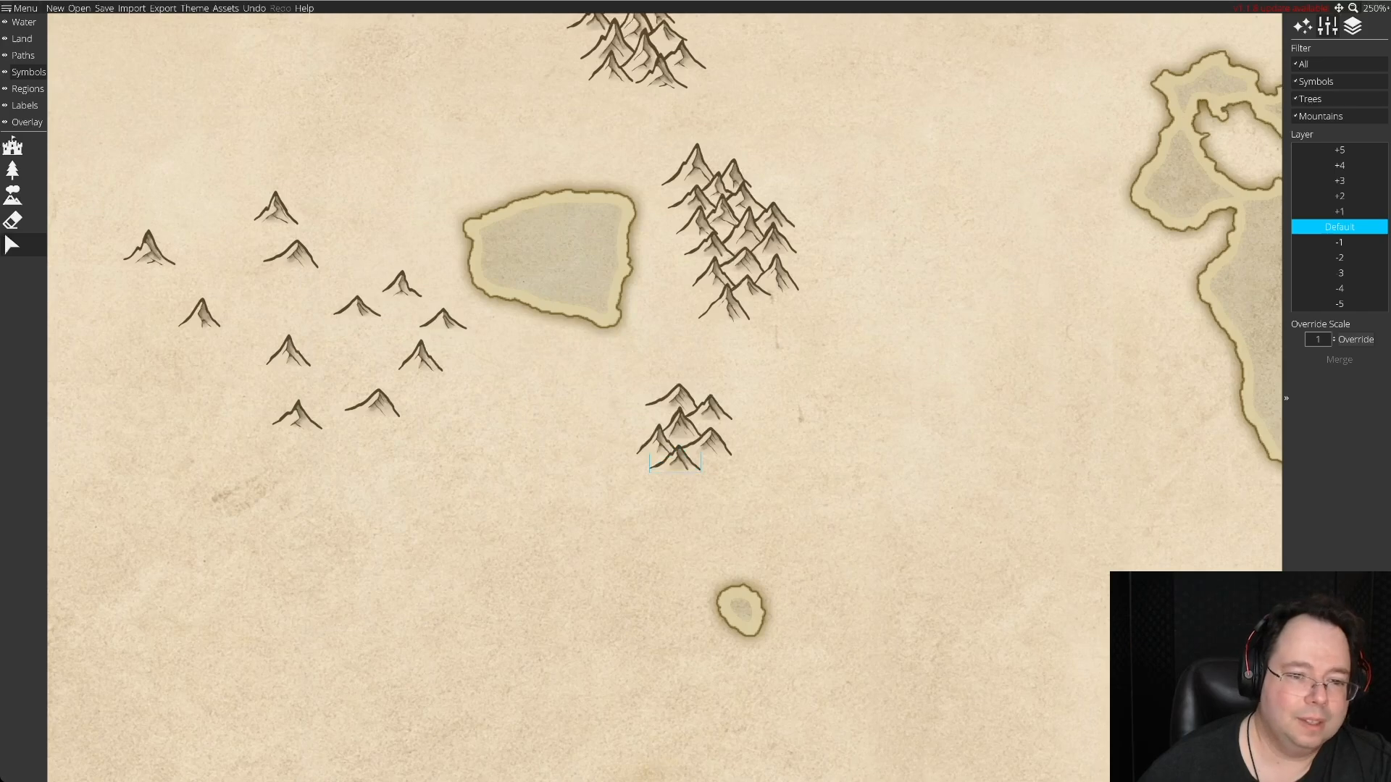
drag(372, 403, 642, 410)
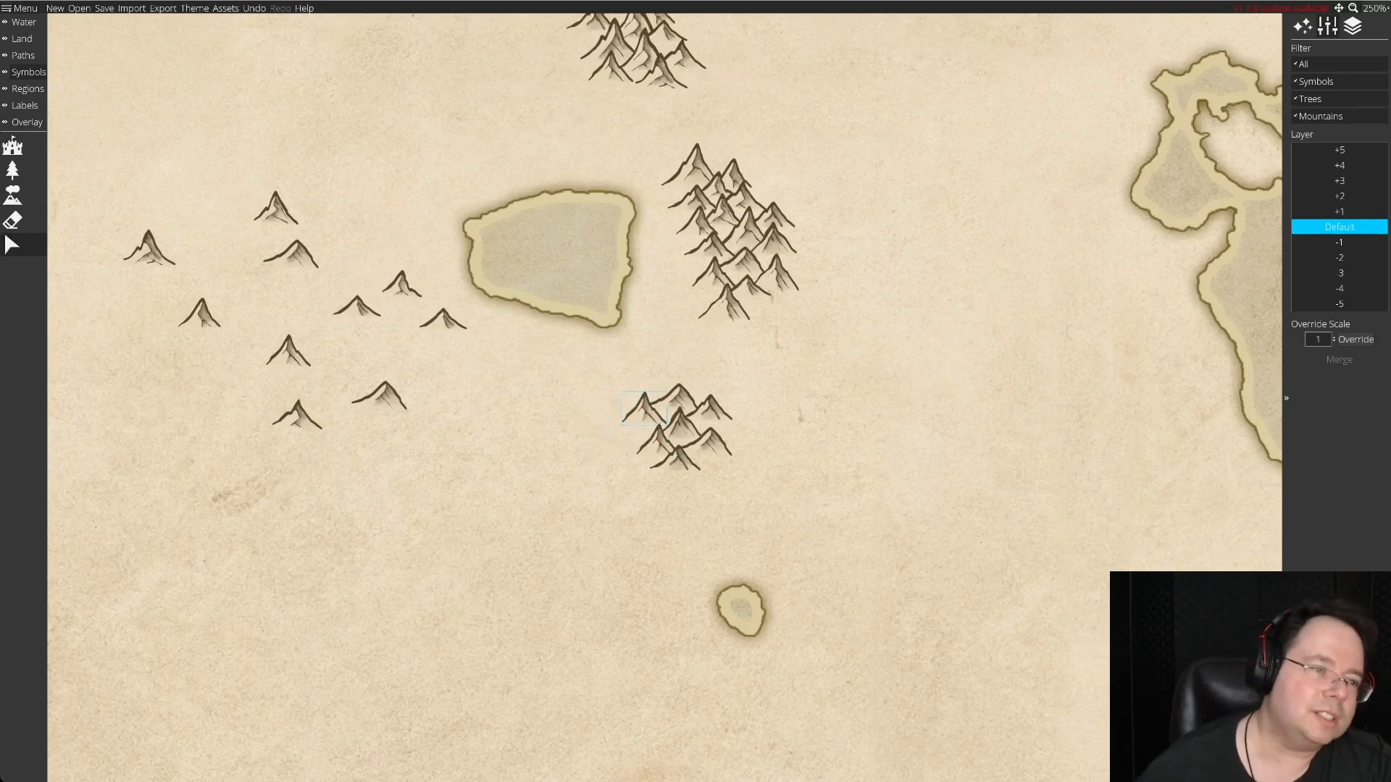
Extend the third range south with four more stock peaks in staggered rows, and tuck its northwestern peak closer to its neighbour.
drag(149, 250, 670, 493)
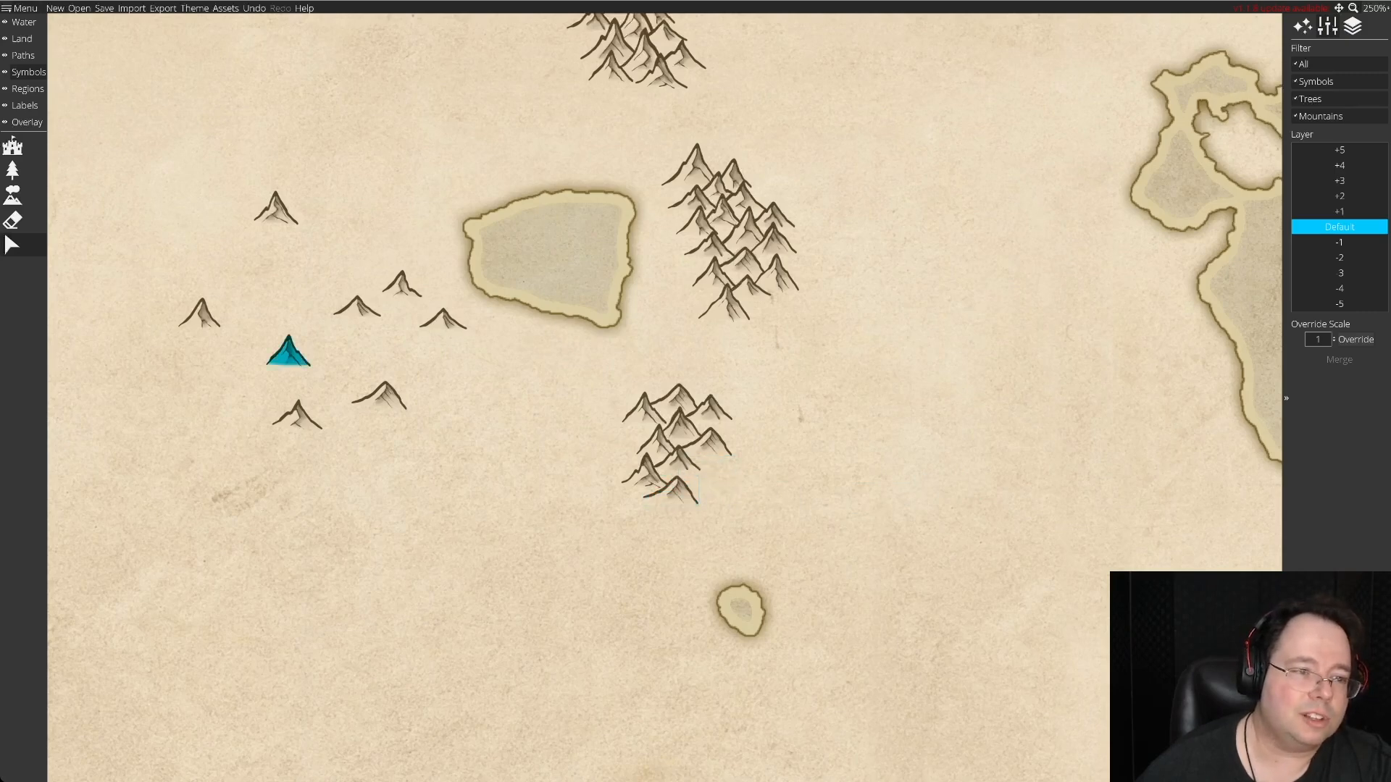
drag(200, 313, 706, 469)
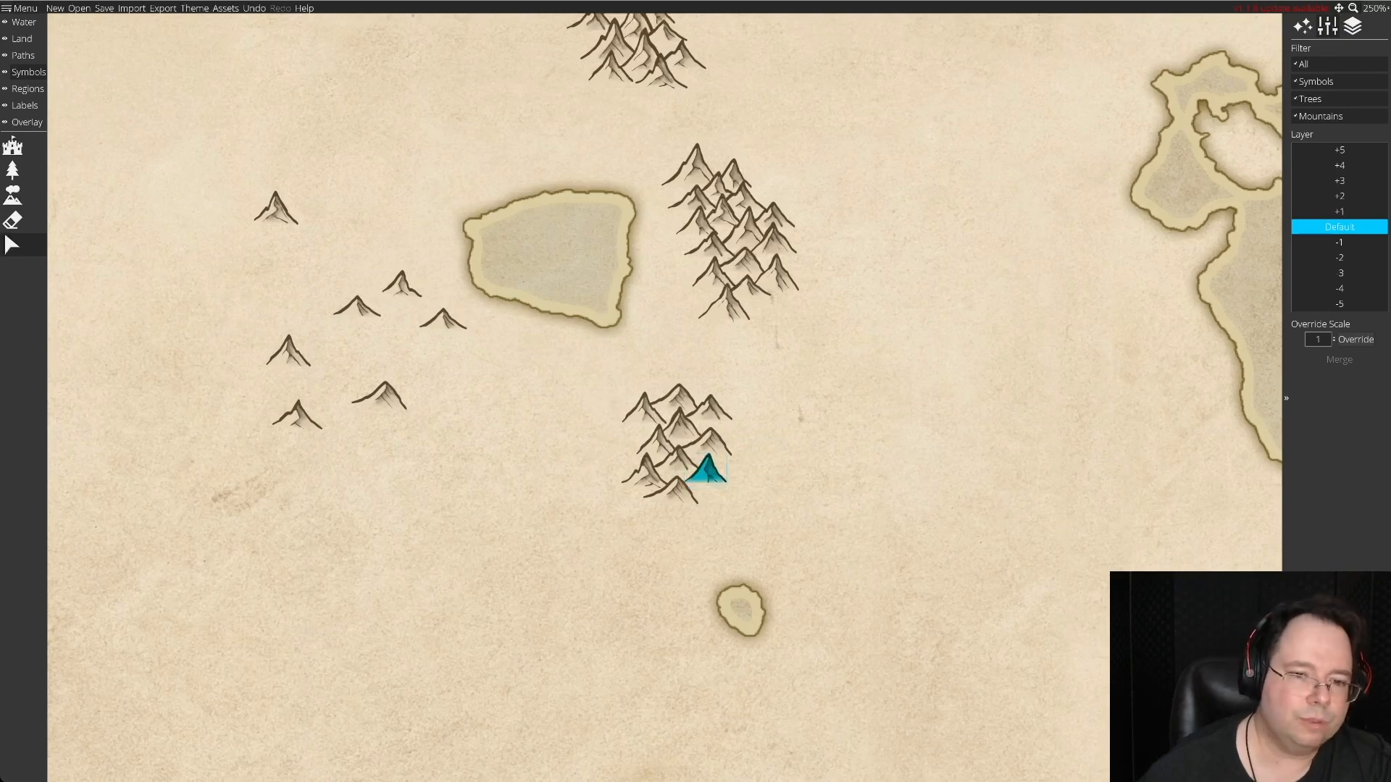
drag(706, 469, 648, 410)
drag(357, 306, 703, 506)
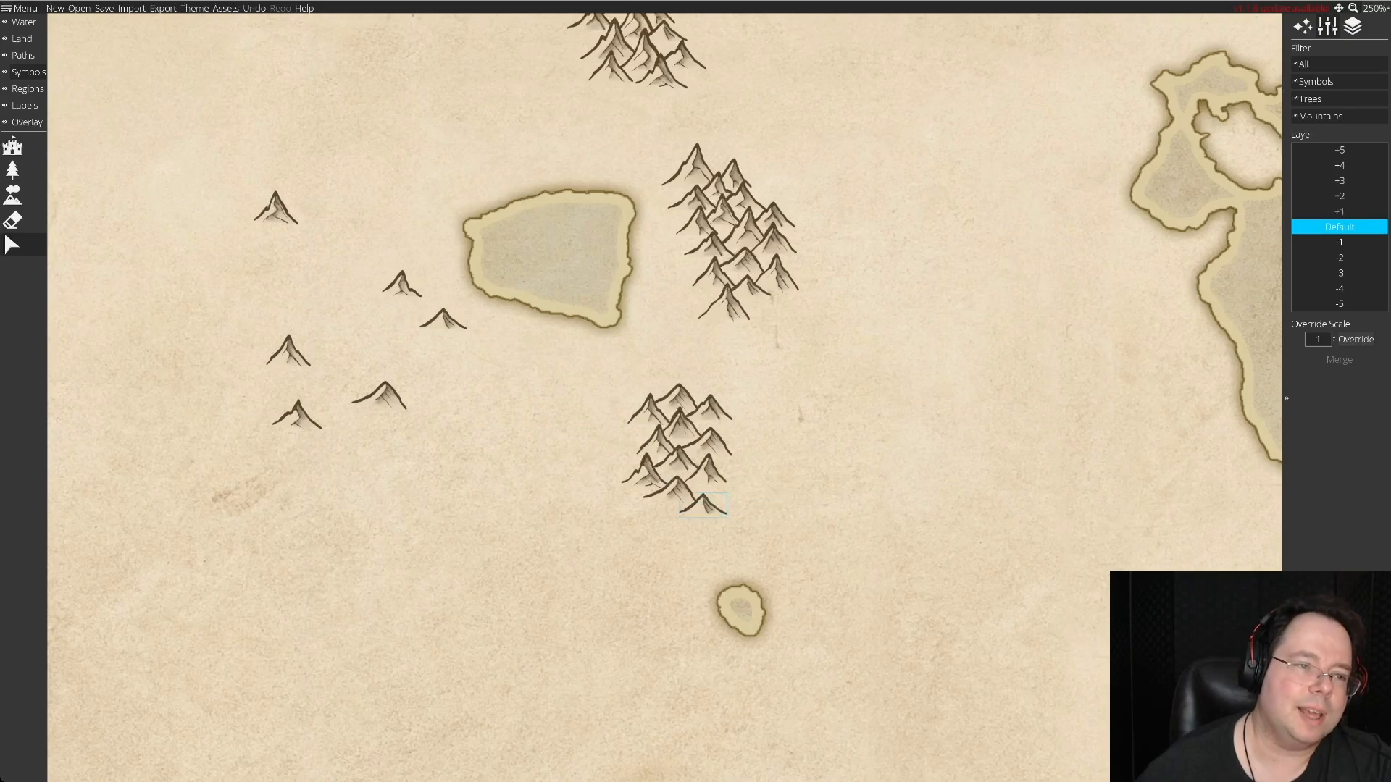
Gather the six remaining spare peaks into a small overlapping cluster south of the lake and west of the third range.
drag(276, 208, 483, 396)
drag(379, 396, 450, 411)
drag(297, 414, 481, 429)
drag(288, 352, 419, 422)
drag(443, 320, 512, 437)
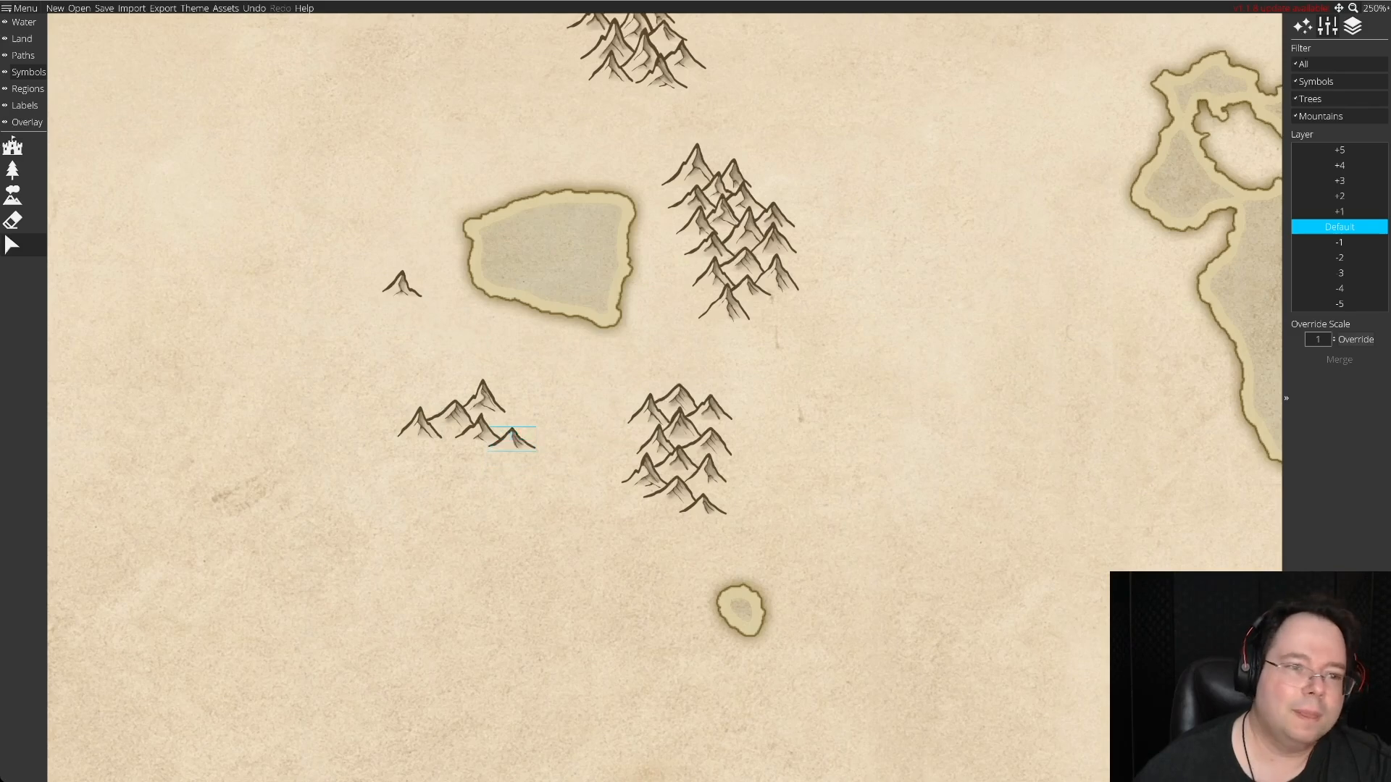
drag(402, 287, 449, 443)
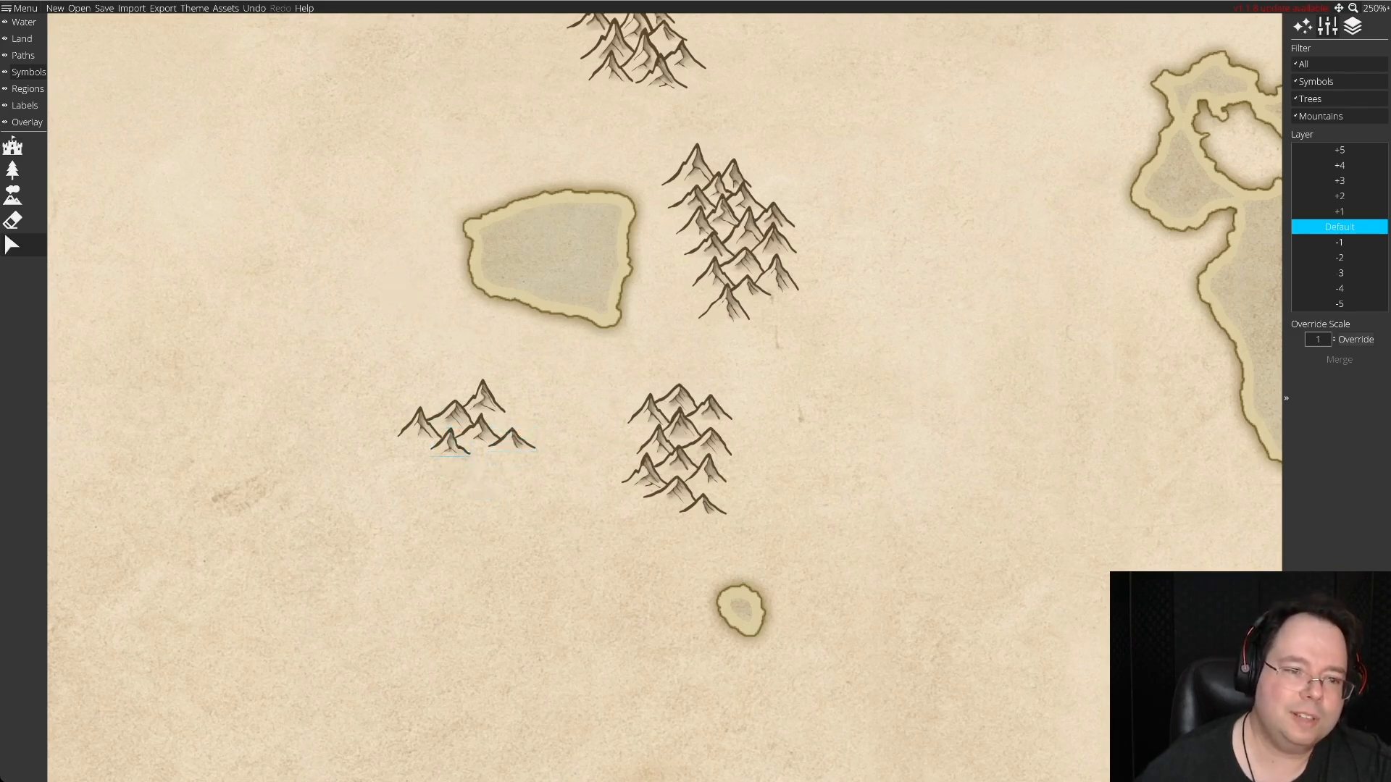
Relocate the six-peak cluster southwest of the third range, beside the small islet-shaped outline, as the start of a fourth range.
drag(483, 400, 586, 562)
drag(512, 438, 621, 573)
drag(376, 378, 526, 502)
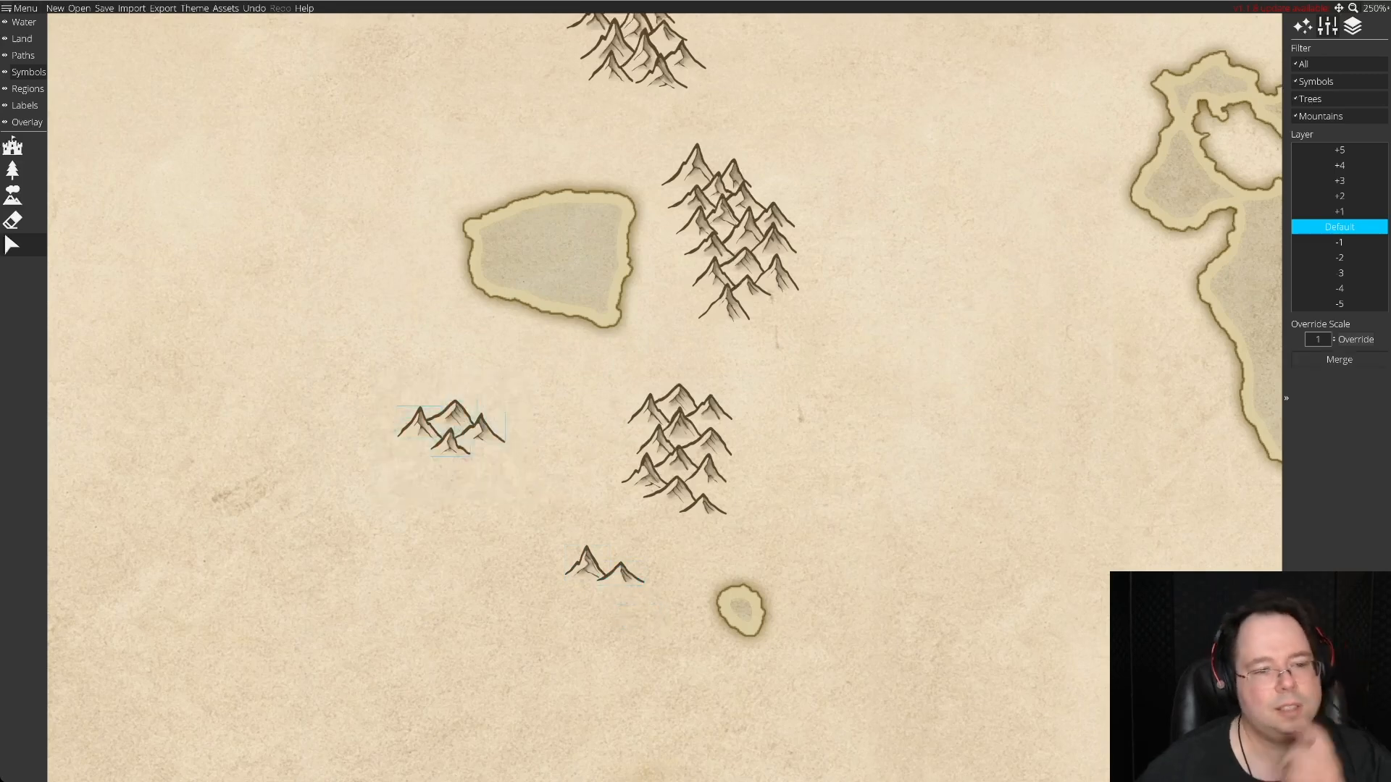
drag(481, 431, 597, 564)
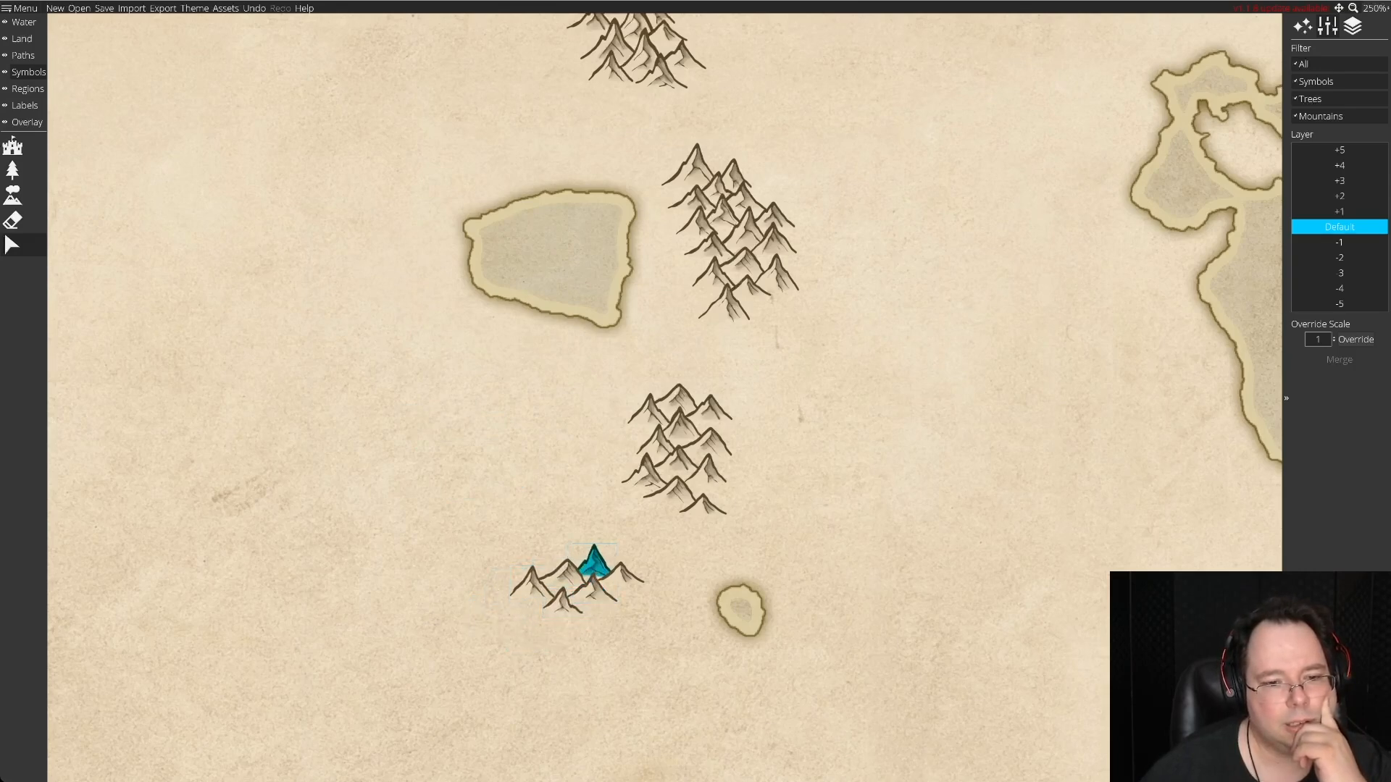
Scatter a new stock of about 30 varied mountain symbols over the empty land west of the third and fourth ranges.
scroll(664, 397, down, 8)
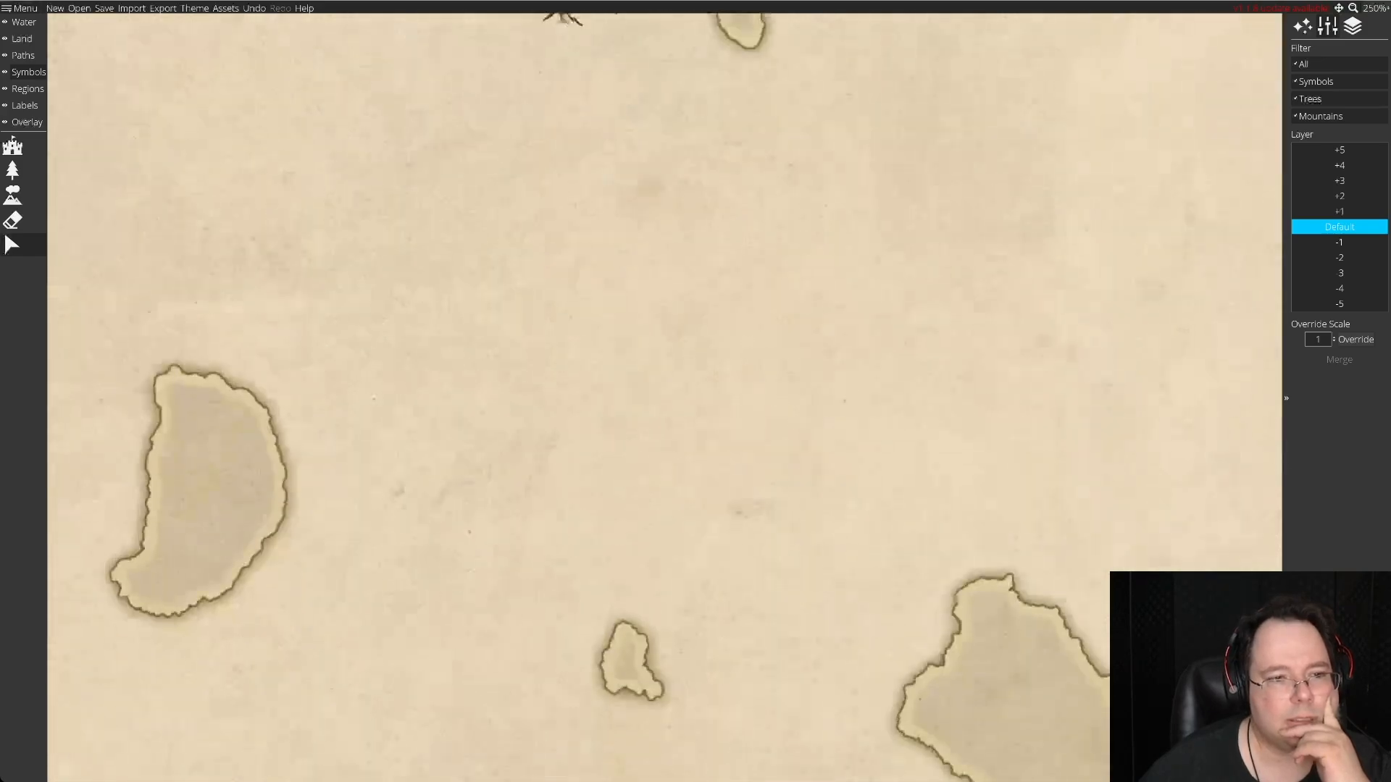
scroll(664, 398, up, 6)
scroll(665, 397, up, 5)
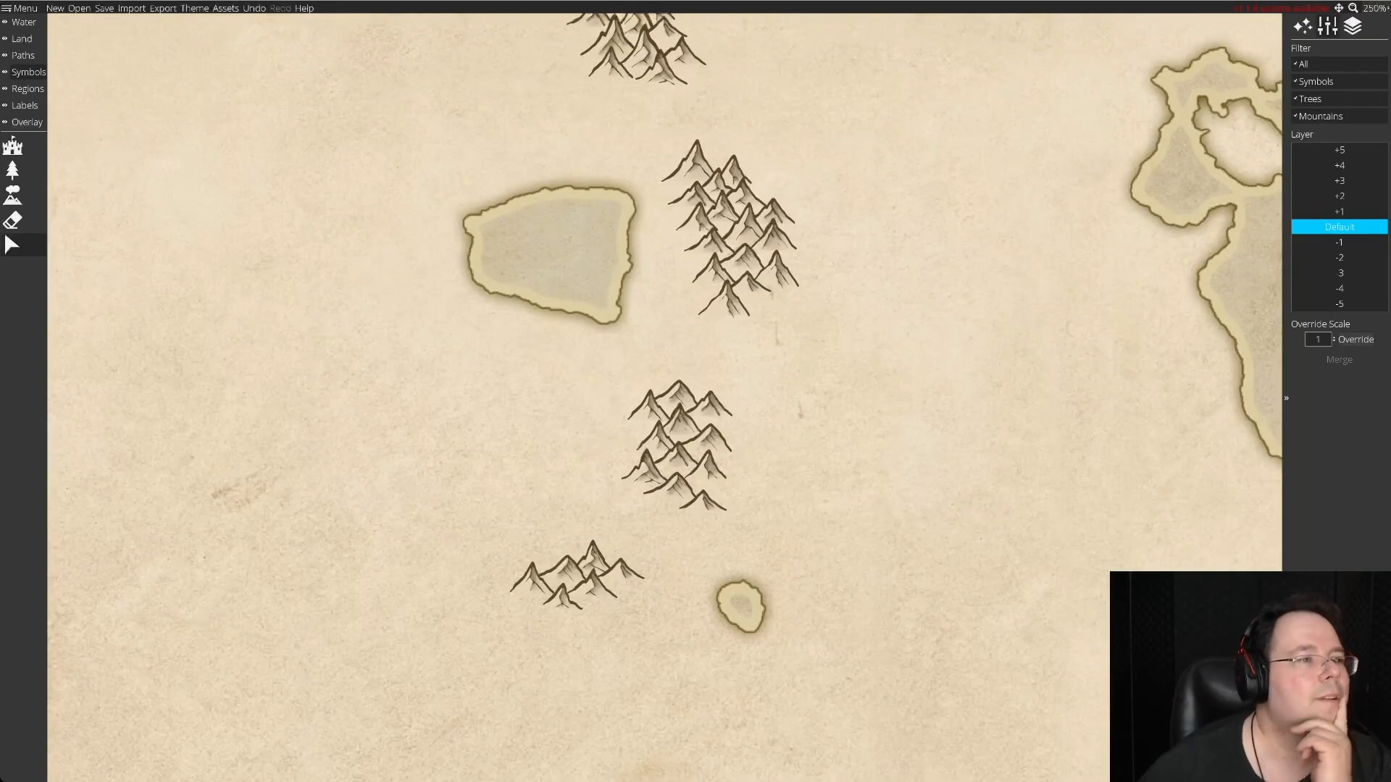
click(12, 194)
mouse_move(272, 453)
mouse_down()
mouse_move(217, 459)
mouse_move(250, 478)
mouse_up()
click(251, 482)
click(194, 545)
click(287, 587)
click(331, 464)
click(262, 438)
click(329, 328)
click(386, 389)
click(339, 369)
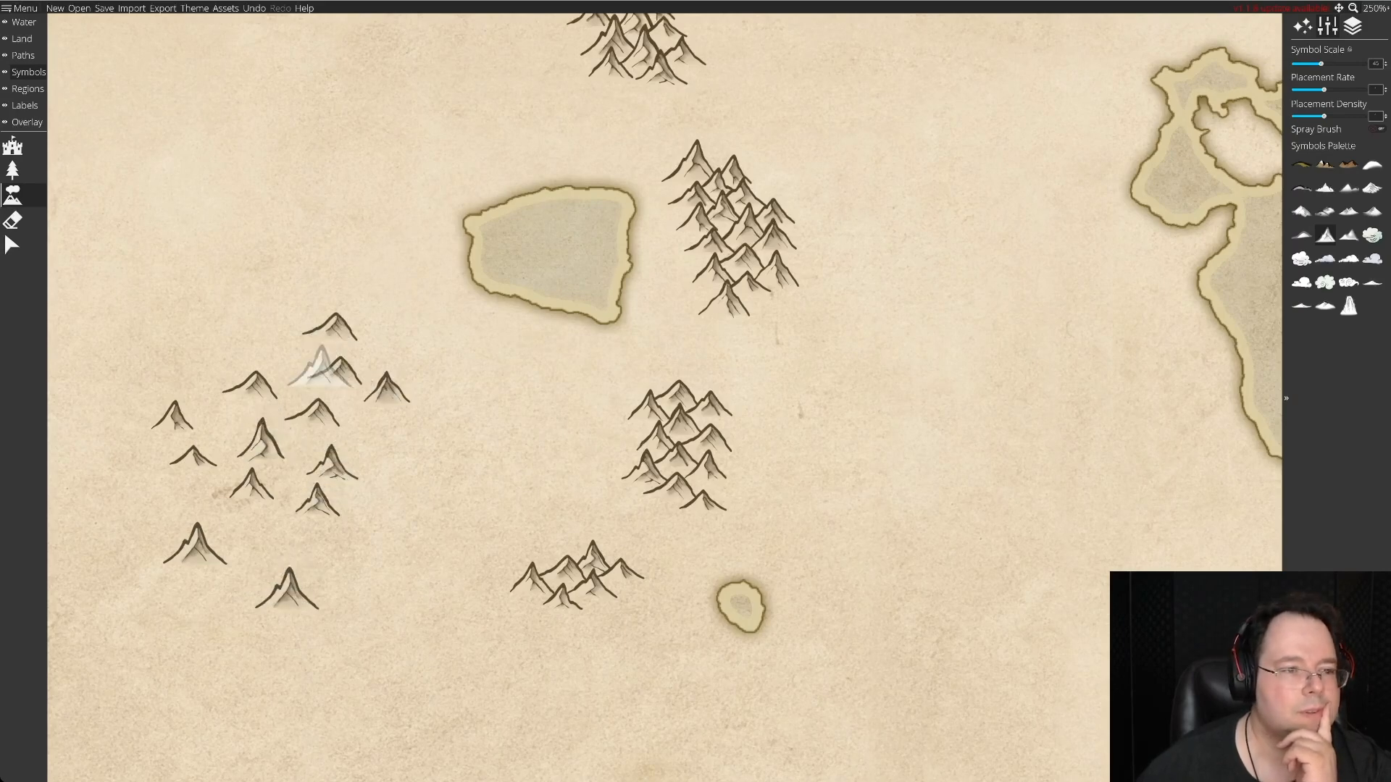
click(233, 332)
click(149, 503)
click(261, 536)
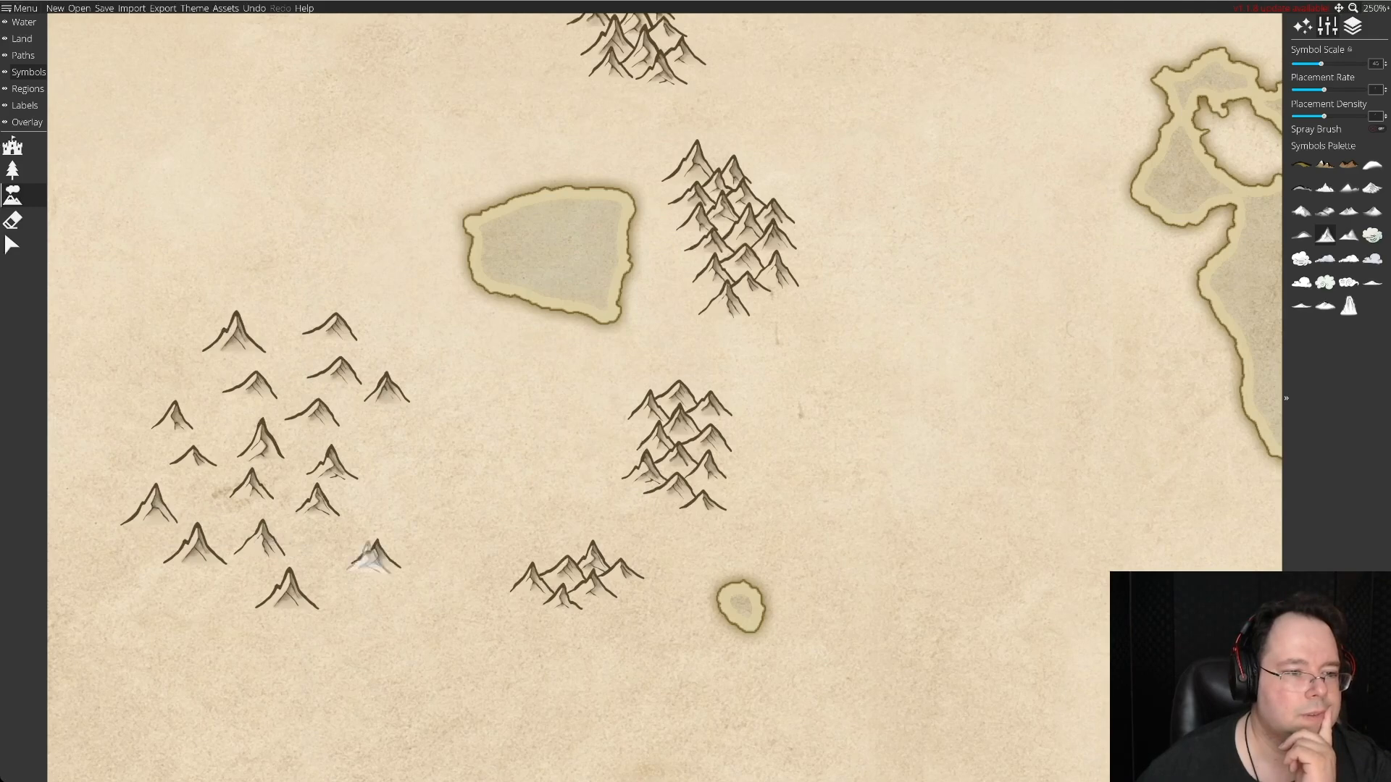
click(375, 557)
click(210, 614)
click(391, 449)
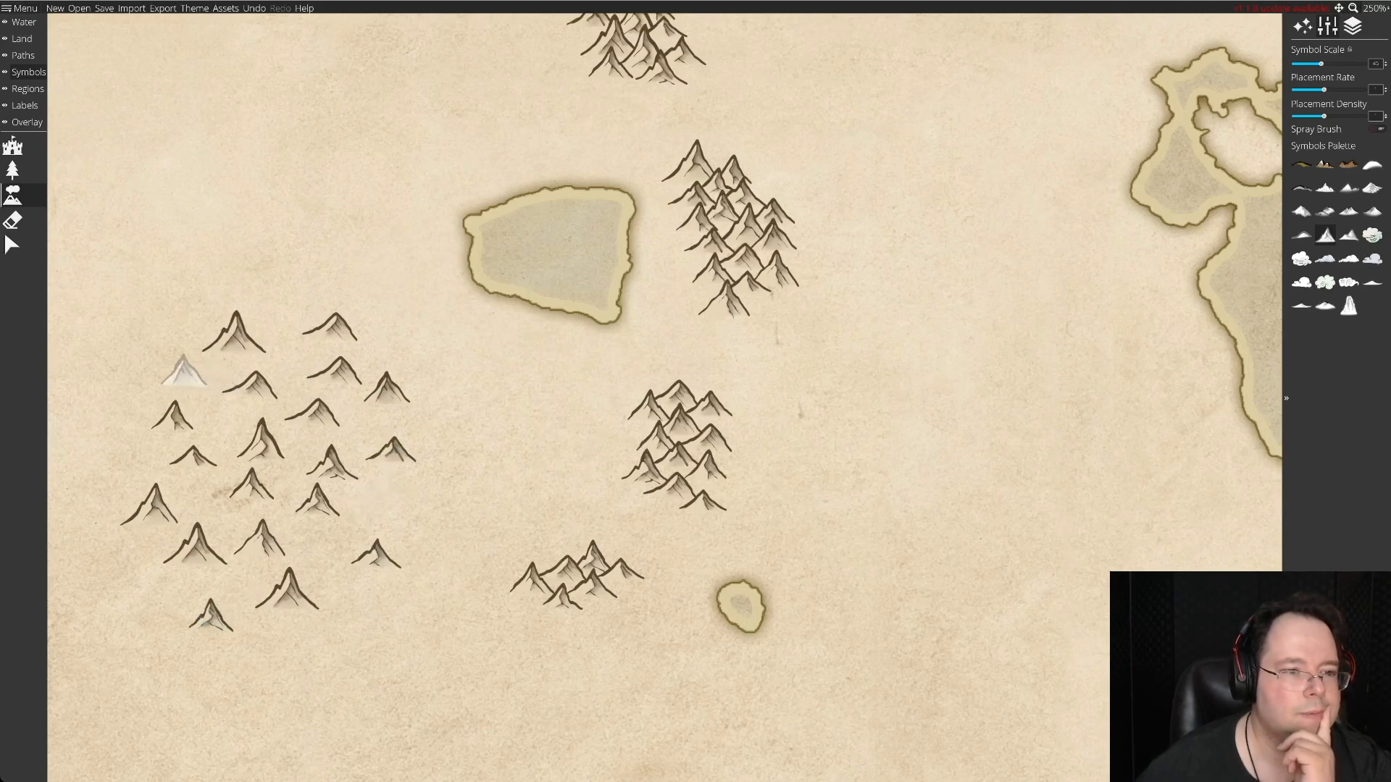
click(184, 371)
click(286, 297)
click(138, 463)
click(225, 419)
click(210, 501)
click(129, 559)
click(244, 585)
click(157, 604)
click(319, 547)
click(379, 503)
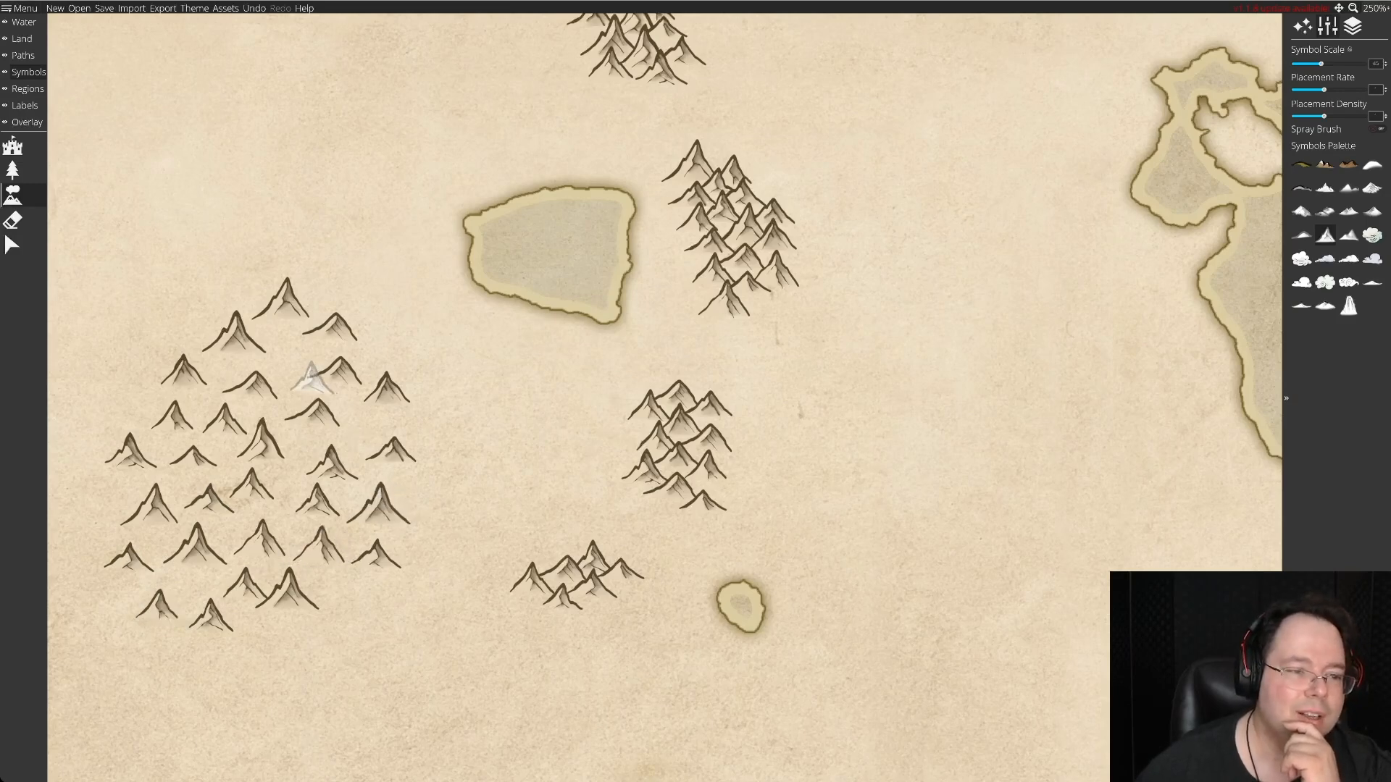
click(288, 349)
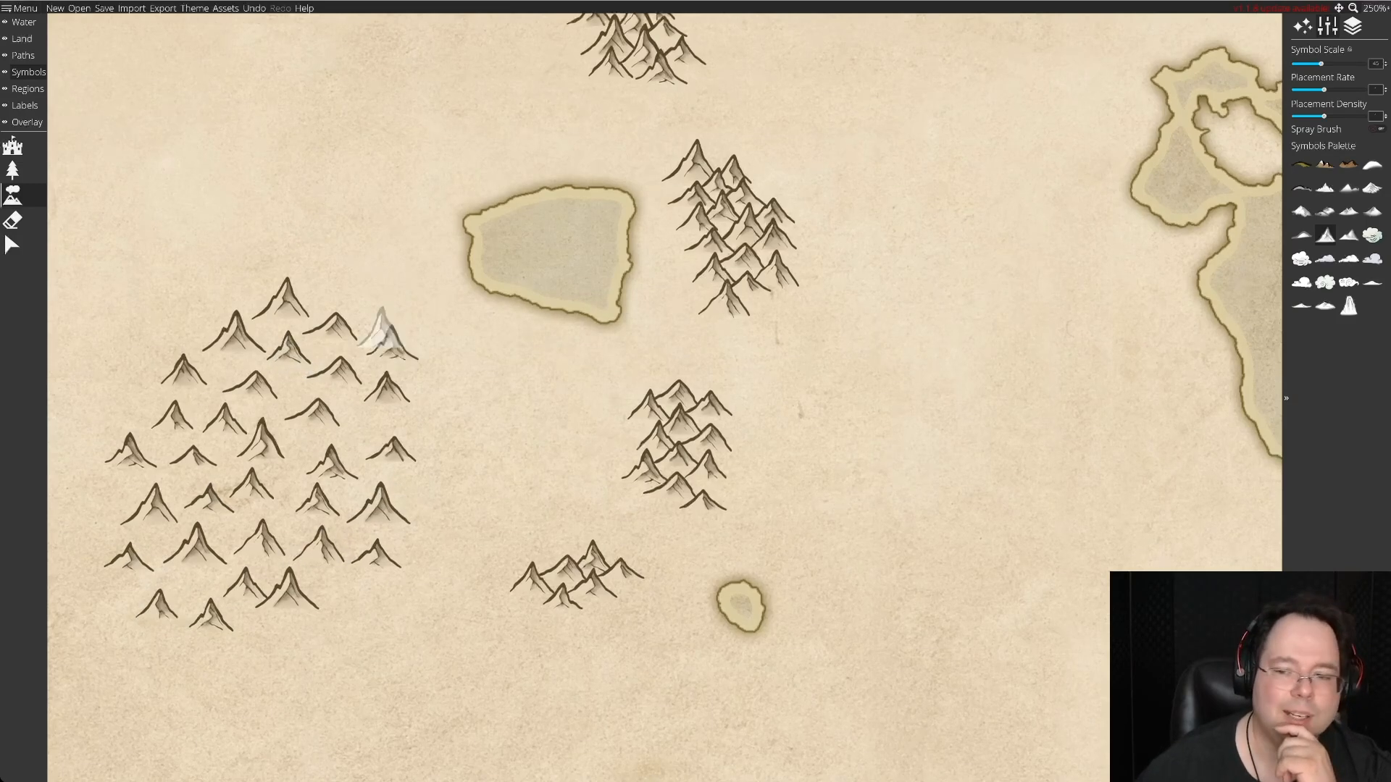
click(395, 344)
click(347, 283)
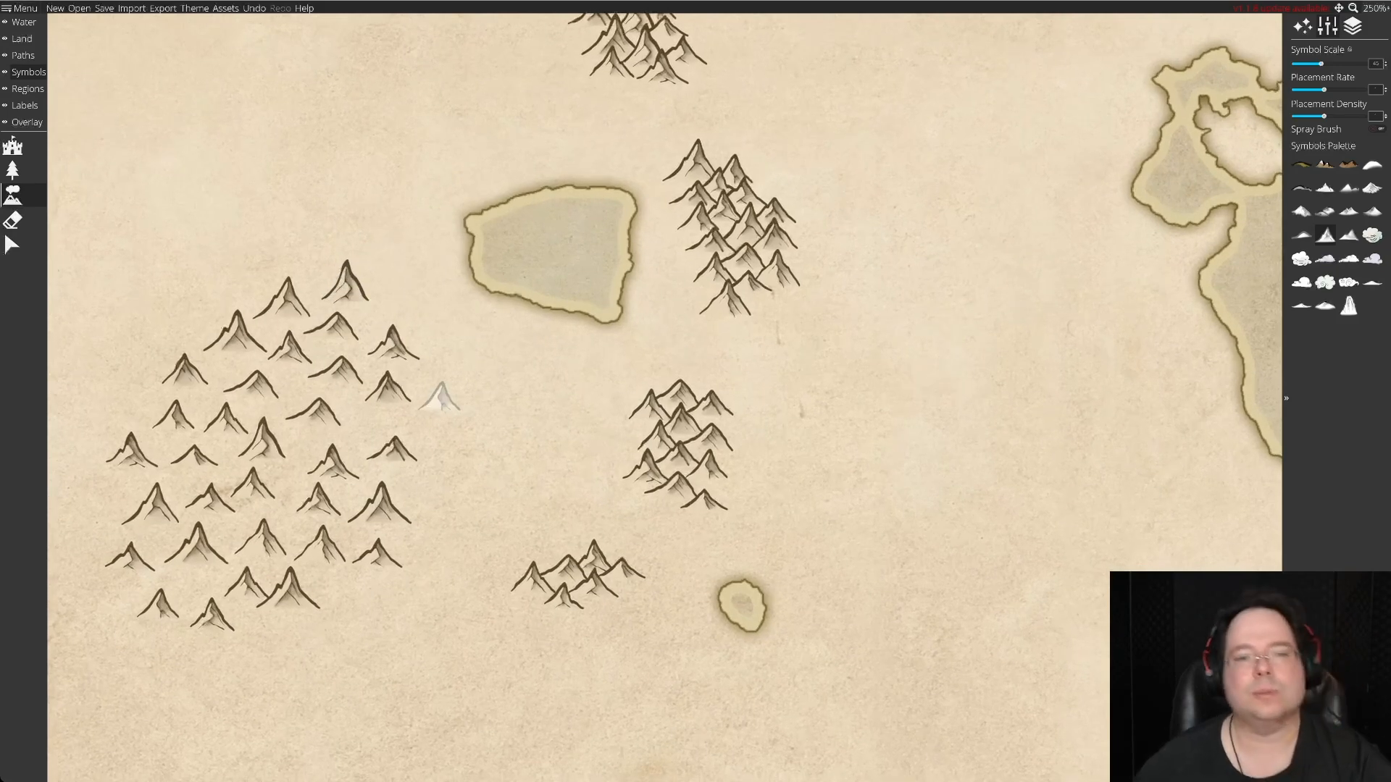
Extend the fourth range south with four stock peaks: a tall central one, one on each flank and a low southeastern one.
key(Down)
key(Left)
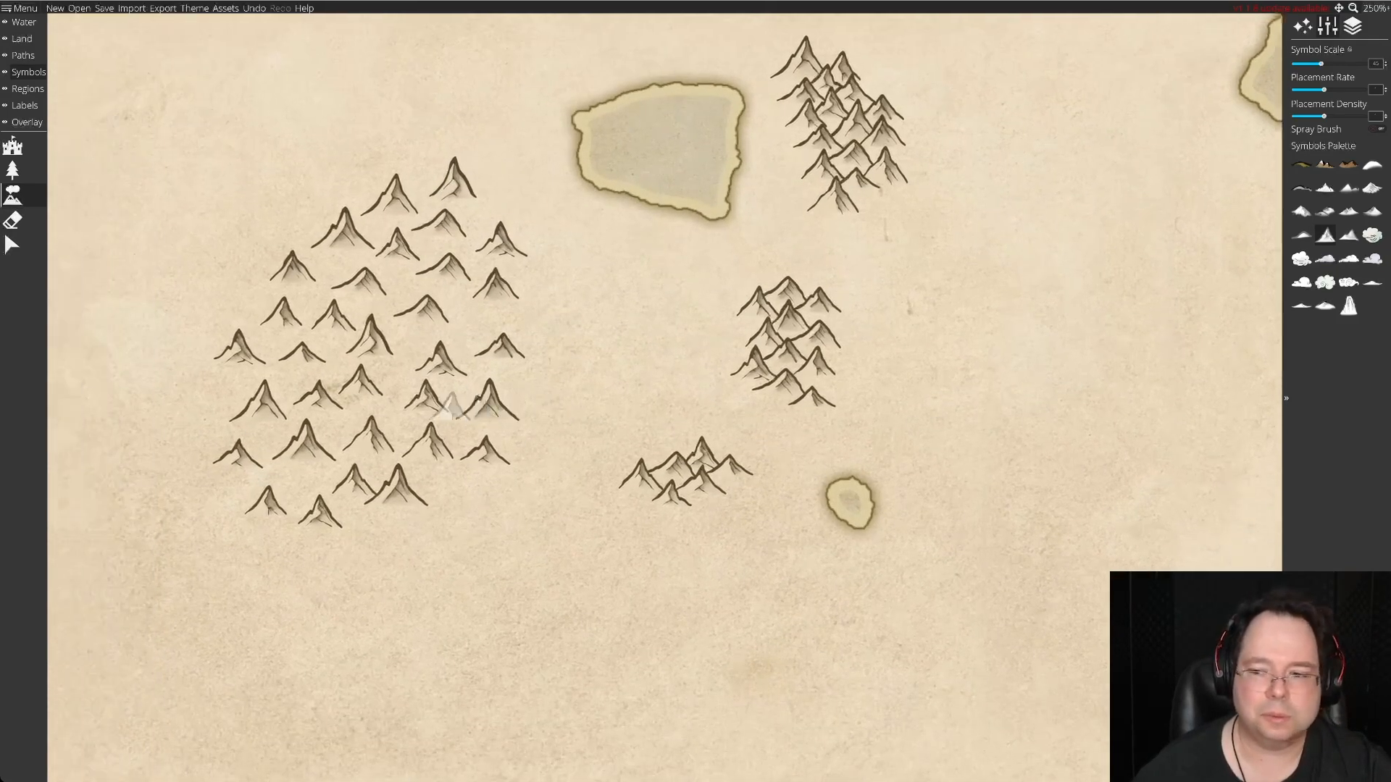
key(Up)
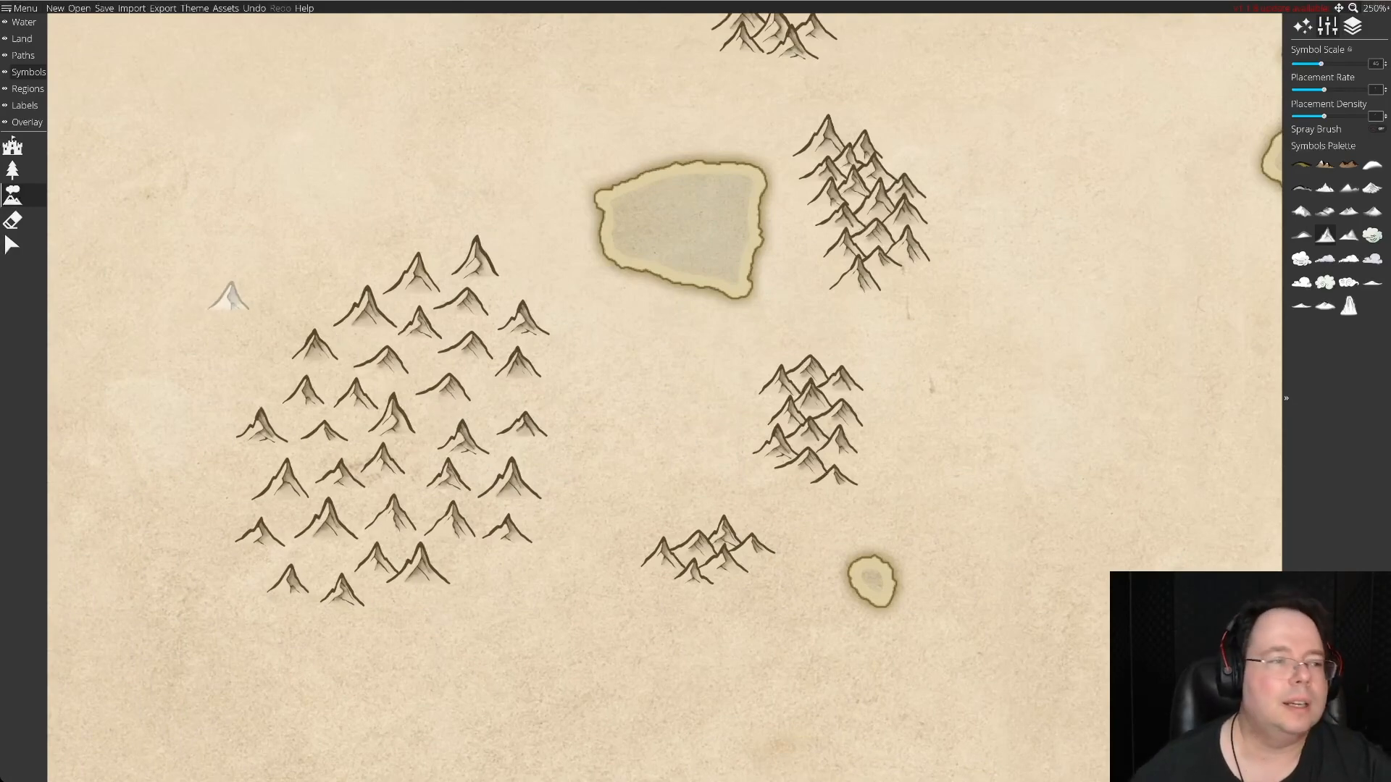
click(12, 220)
click(12, 245)
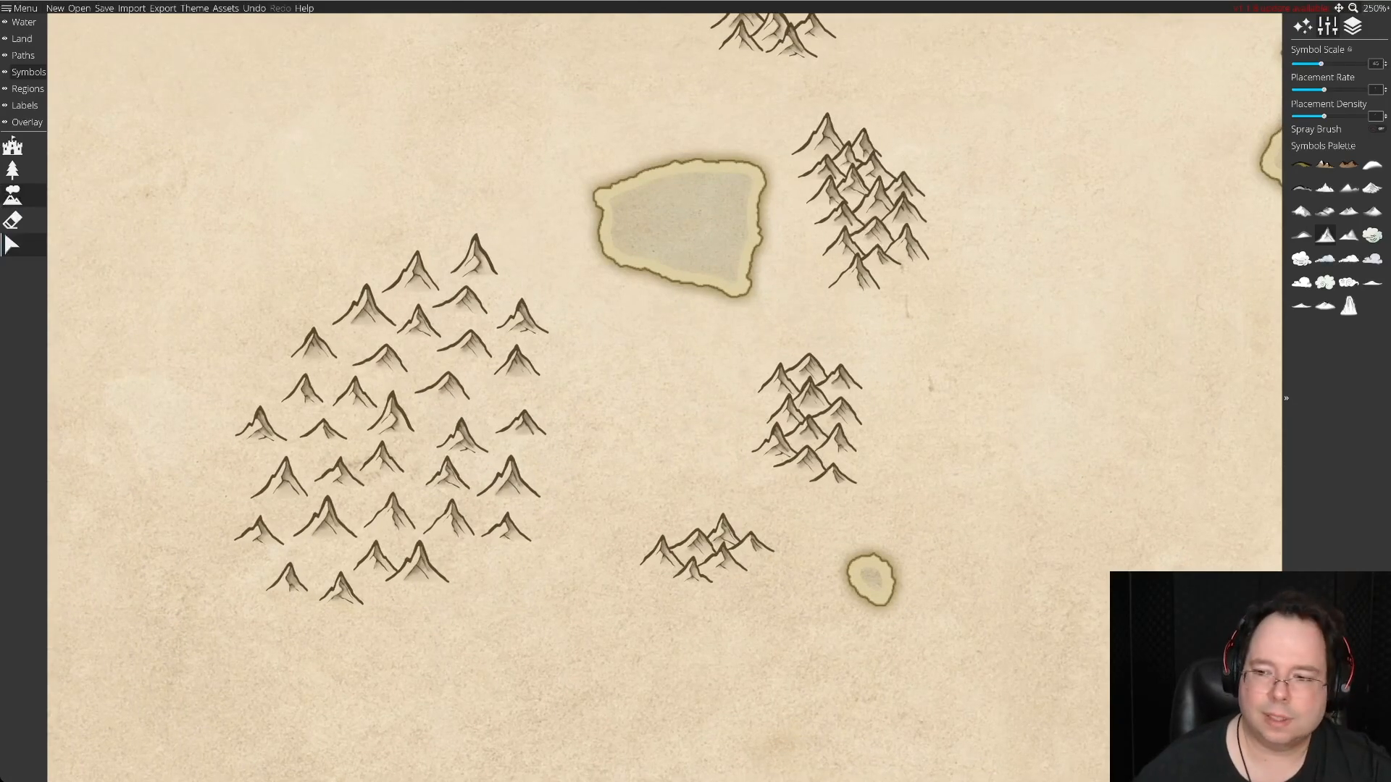
drag(475, 255, 710, 592)
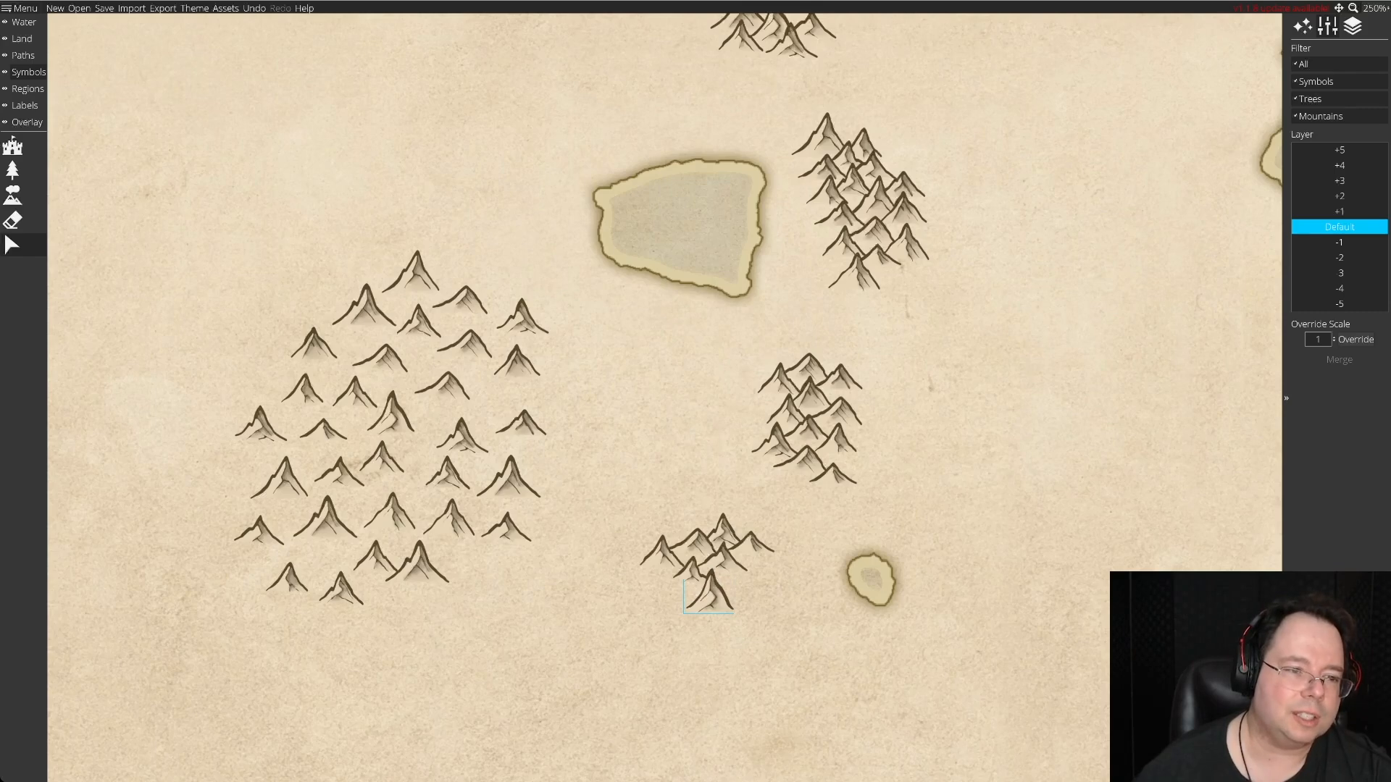
drag(355, 392, 669, 581)
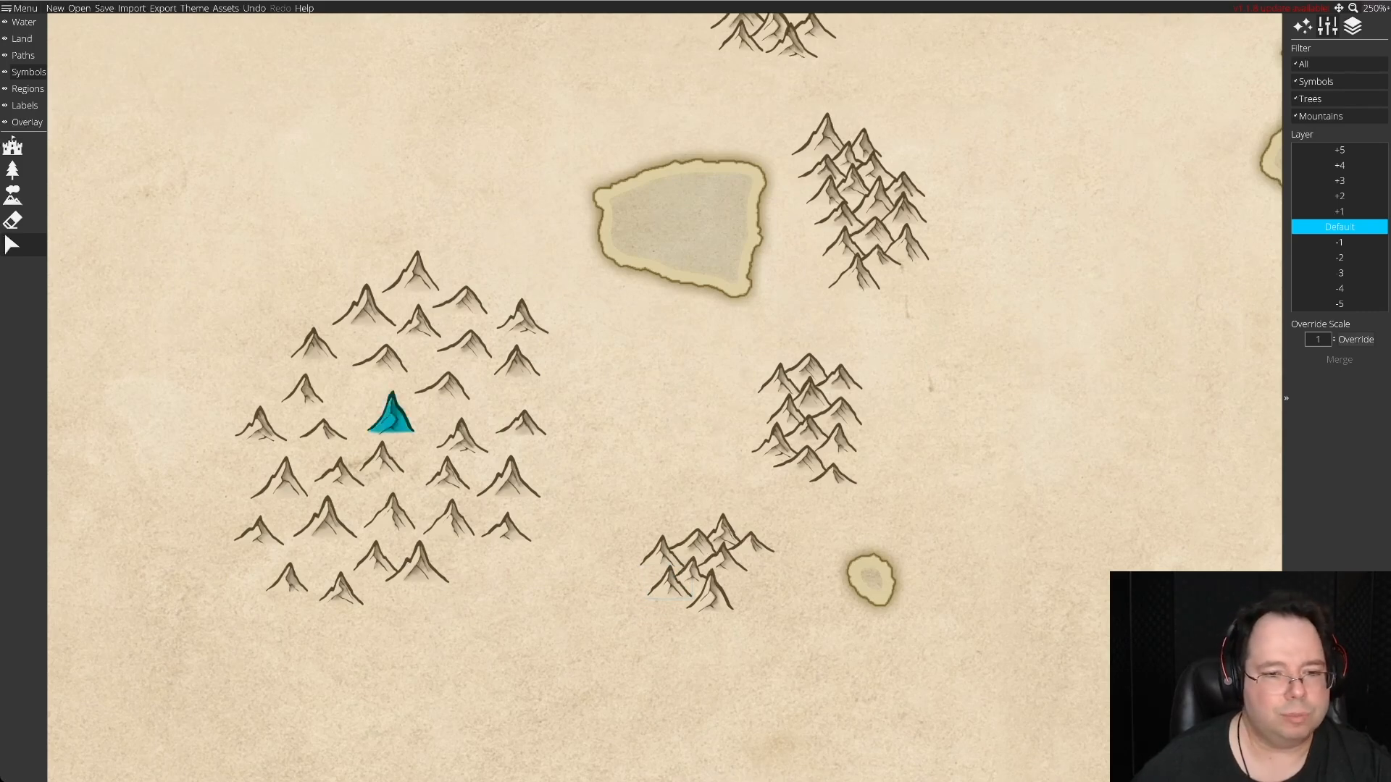
drag(391, 413, 746, 572)
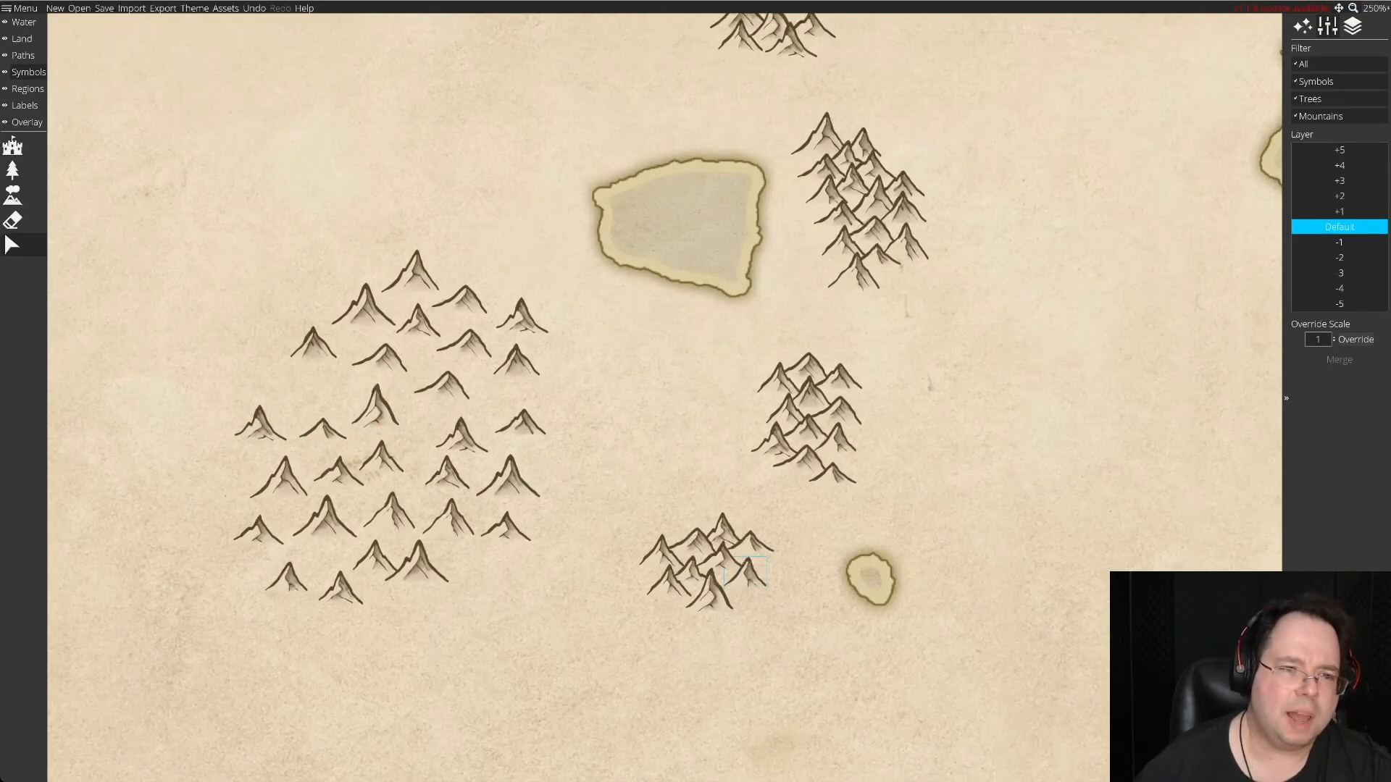
drag(462, 298, 735, 612)
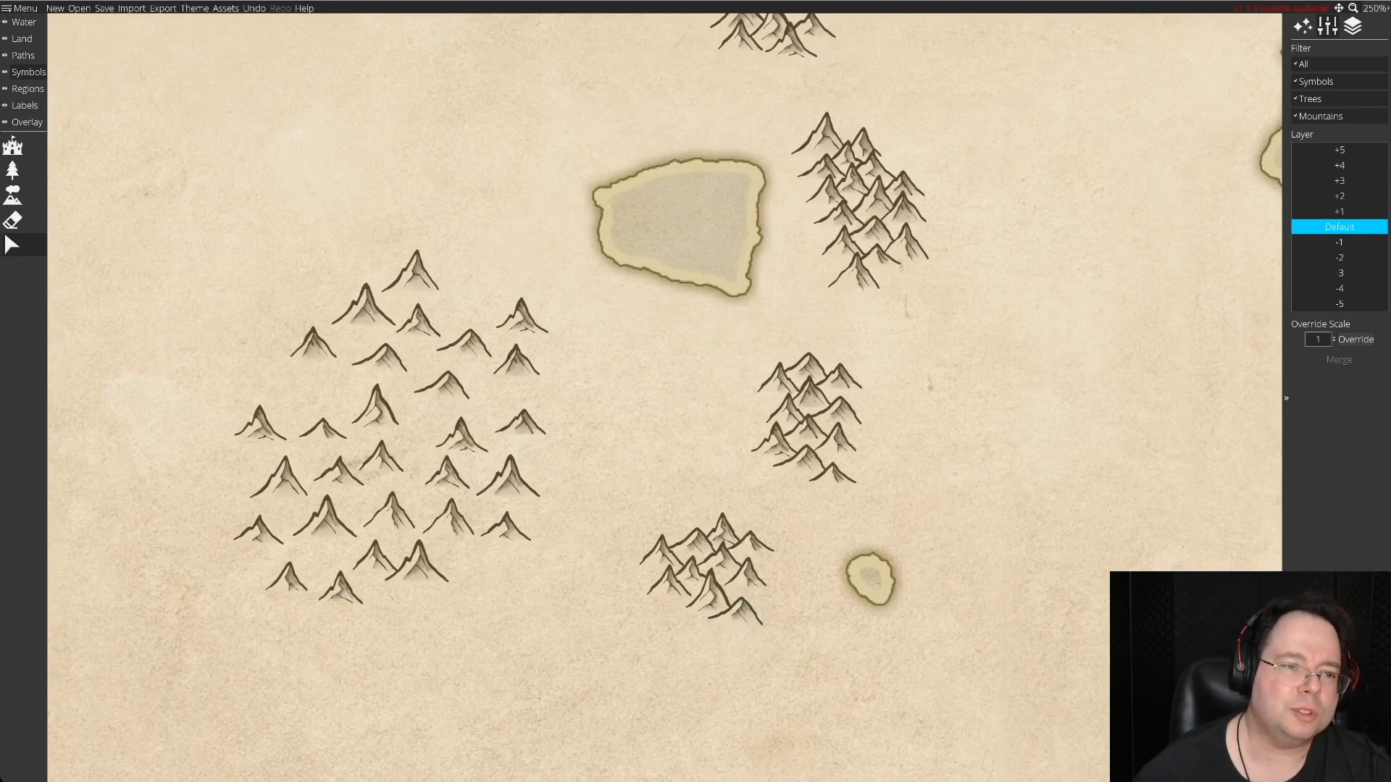
Add a large southern peak, a low western one and a south-central one to the fourth range, adjusting the spacing of its southern row.
drag(364, 304, 686, 620)
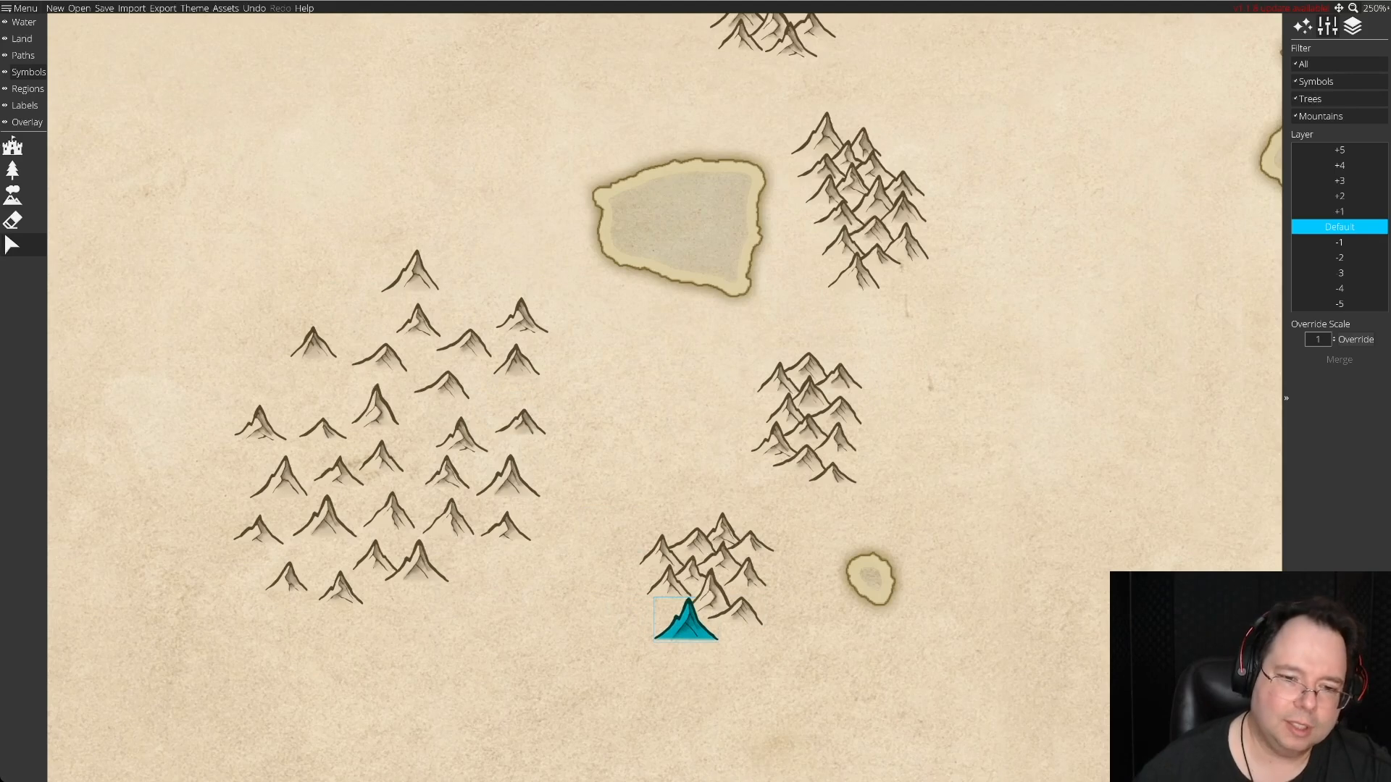
drag(380, 357, 641, 598)
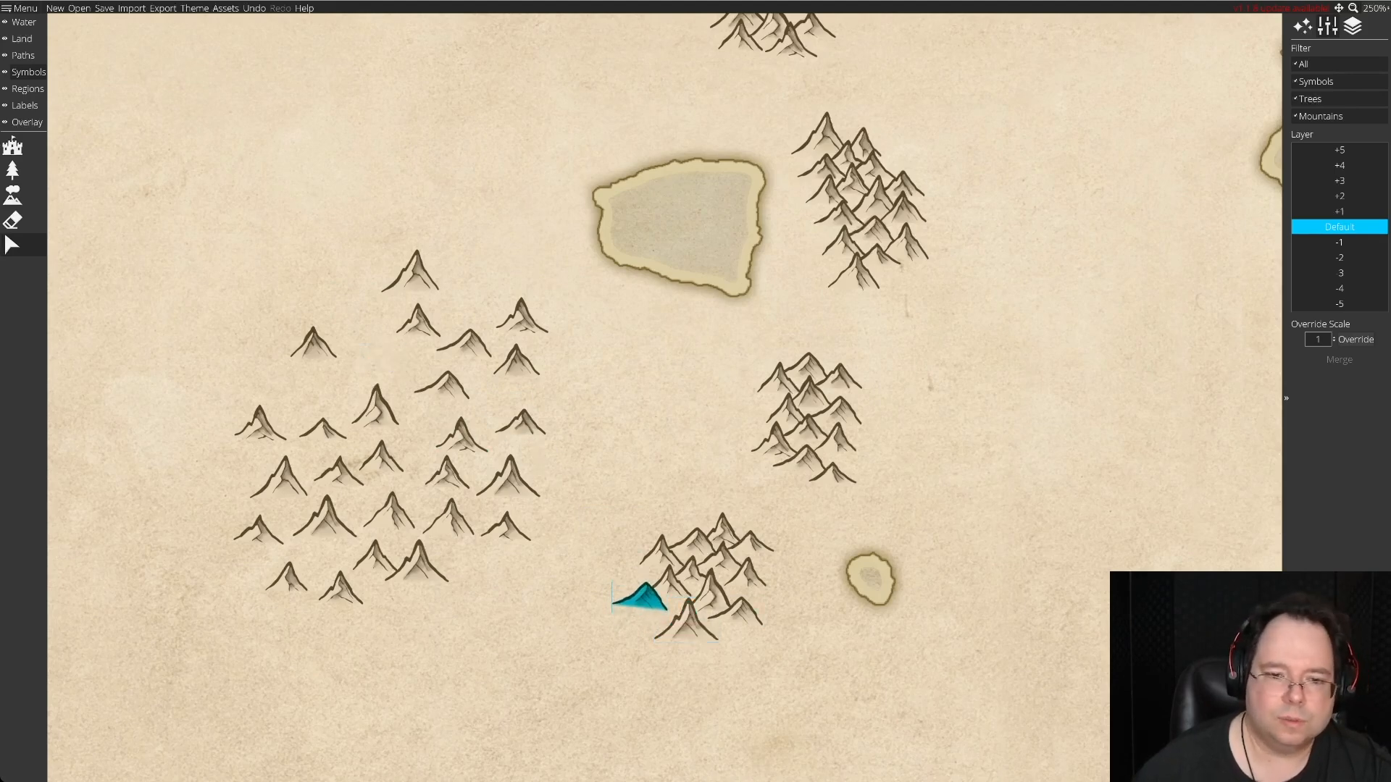
scroll(640, 597, down, 3)
drag(640, 536, 740, 549)
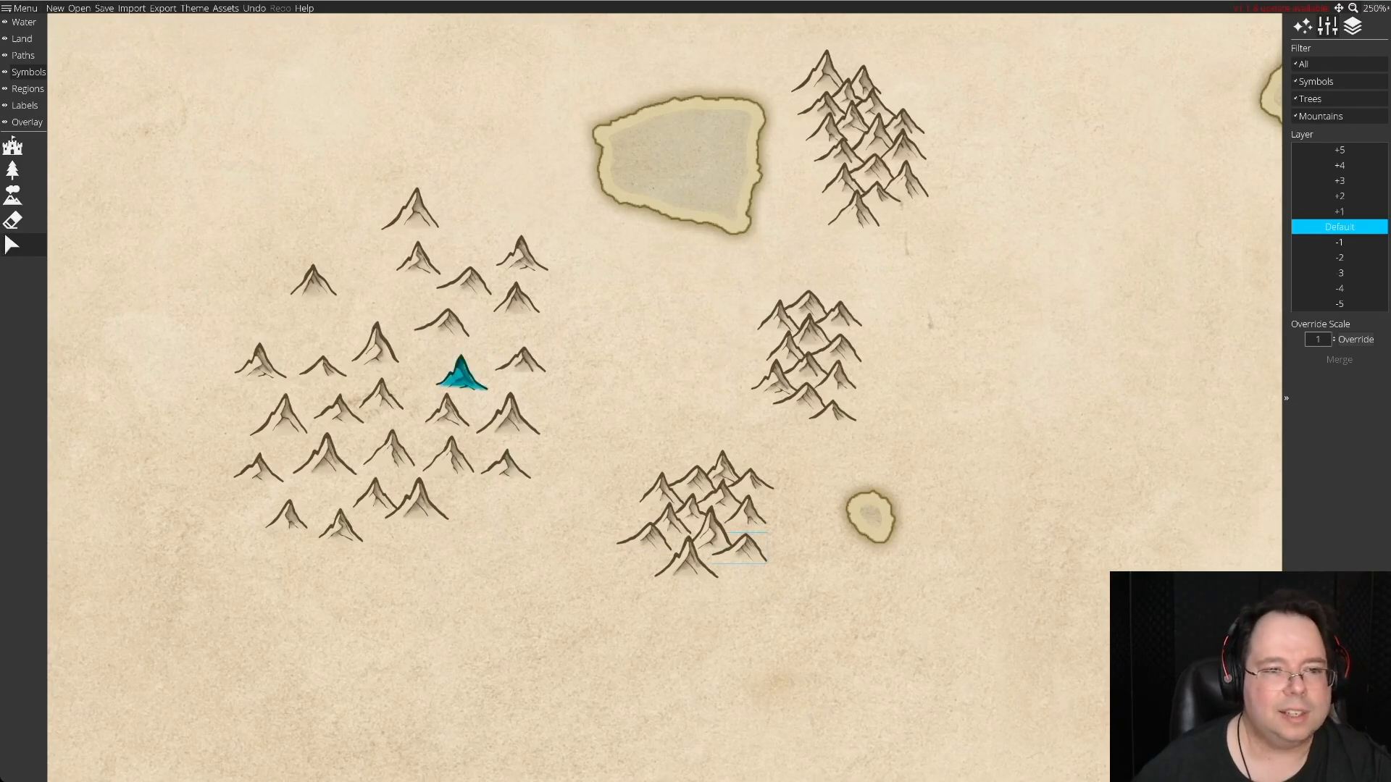
drag(517, 298, 672, 557)
drag(753, 580, 677, 556)
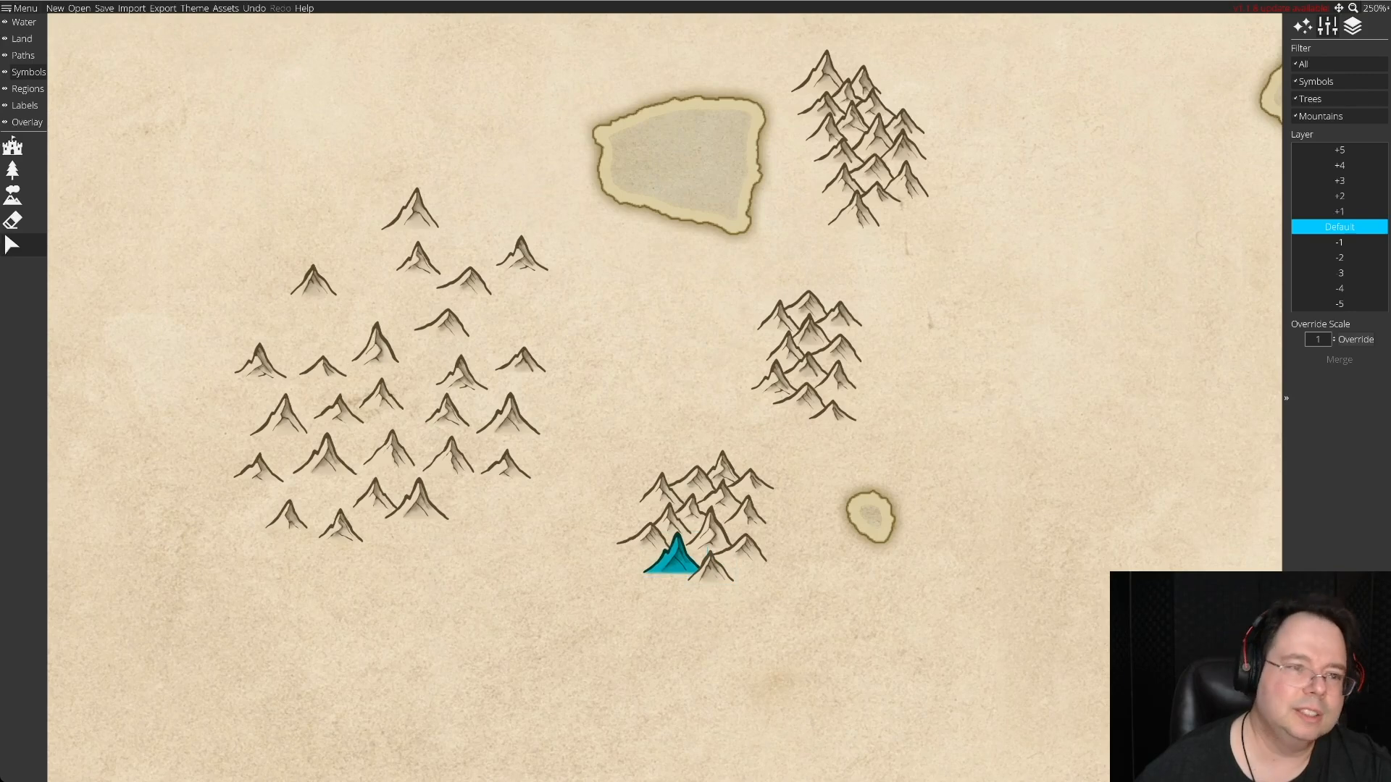
Build another row along the fourth range's southern base with four stock peaks, ending in a low one at the southwestern corner.
scroll(664, 397, down, 3)
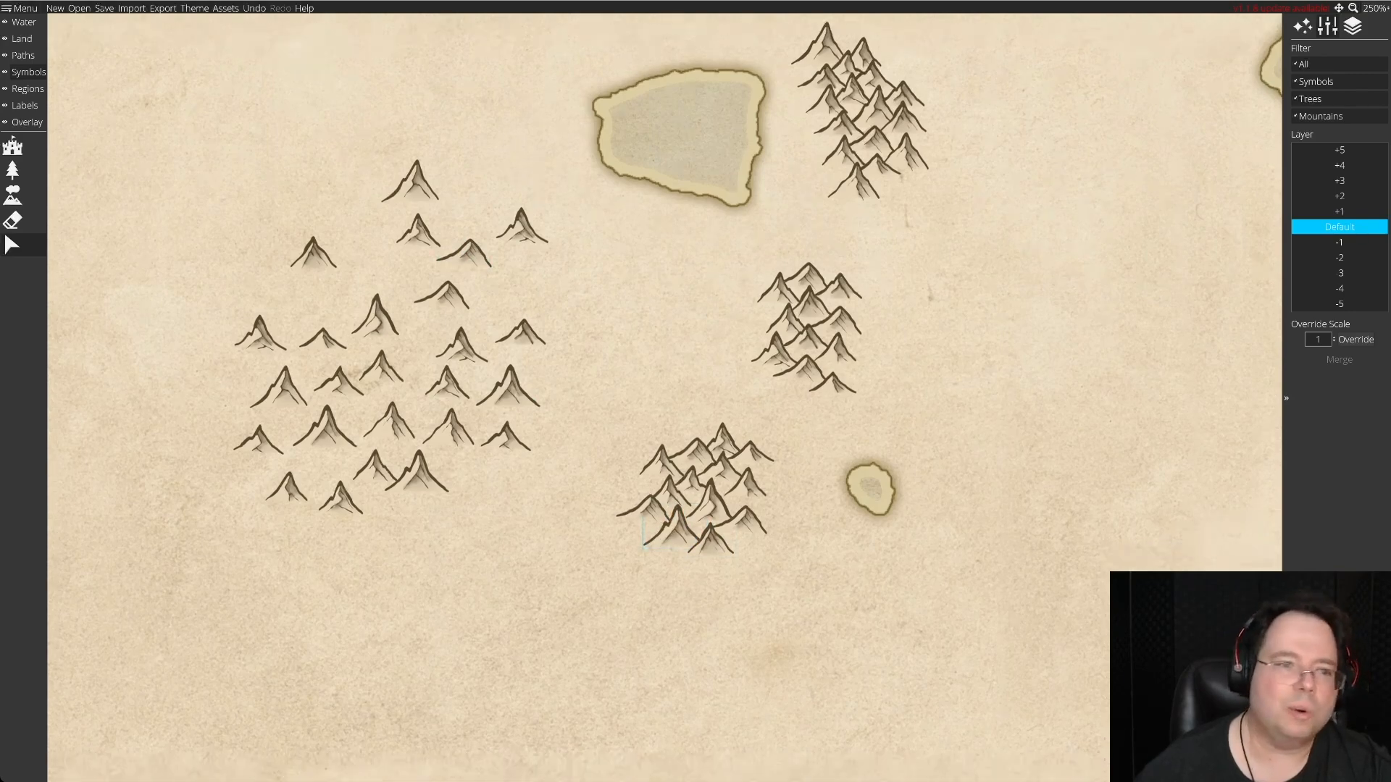
mouse_move(656, 506)
mouse_down()
mouse_move(622, 520)
mouse_move(639, 522)
mouse_up()
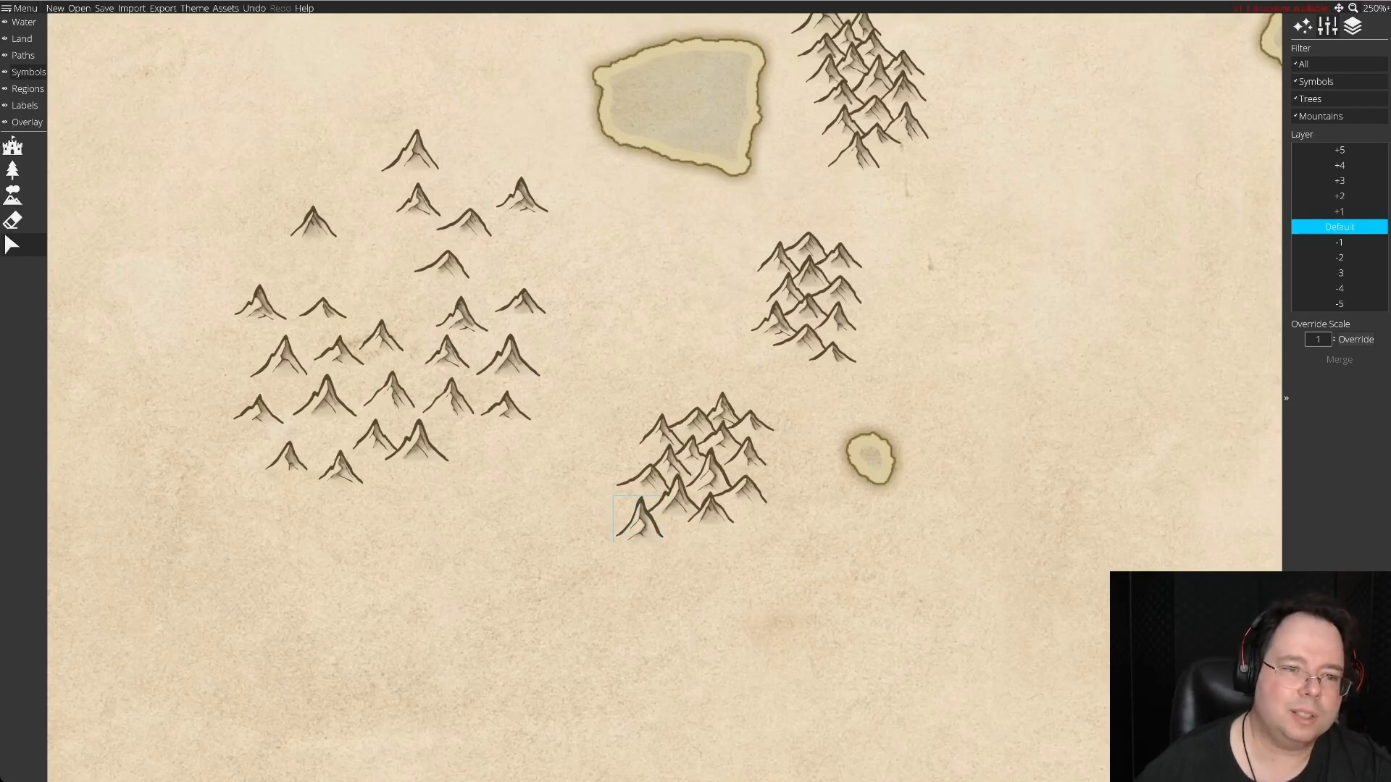
drag(449, 395, 673, 532)
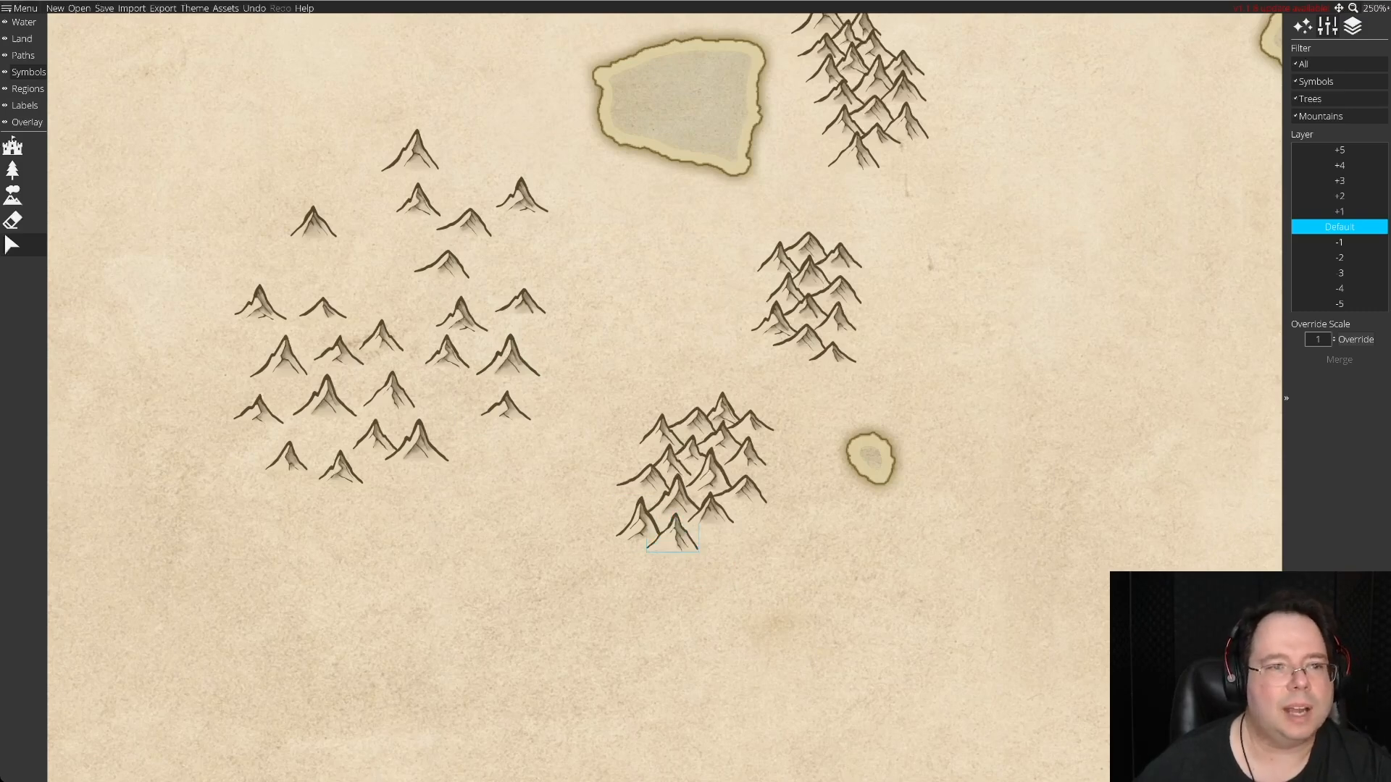
drag(410, 152, 733, 523)
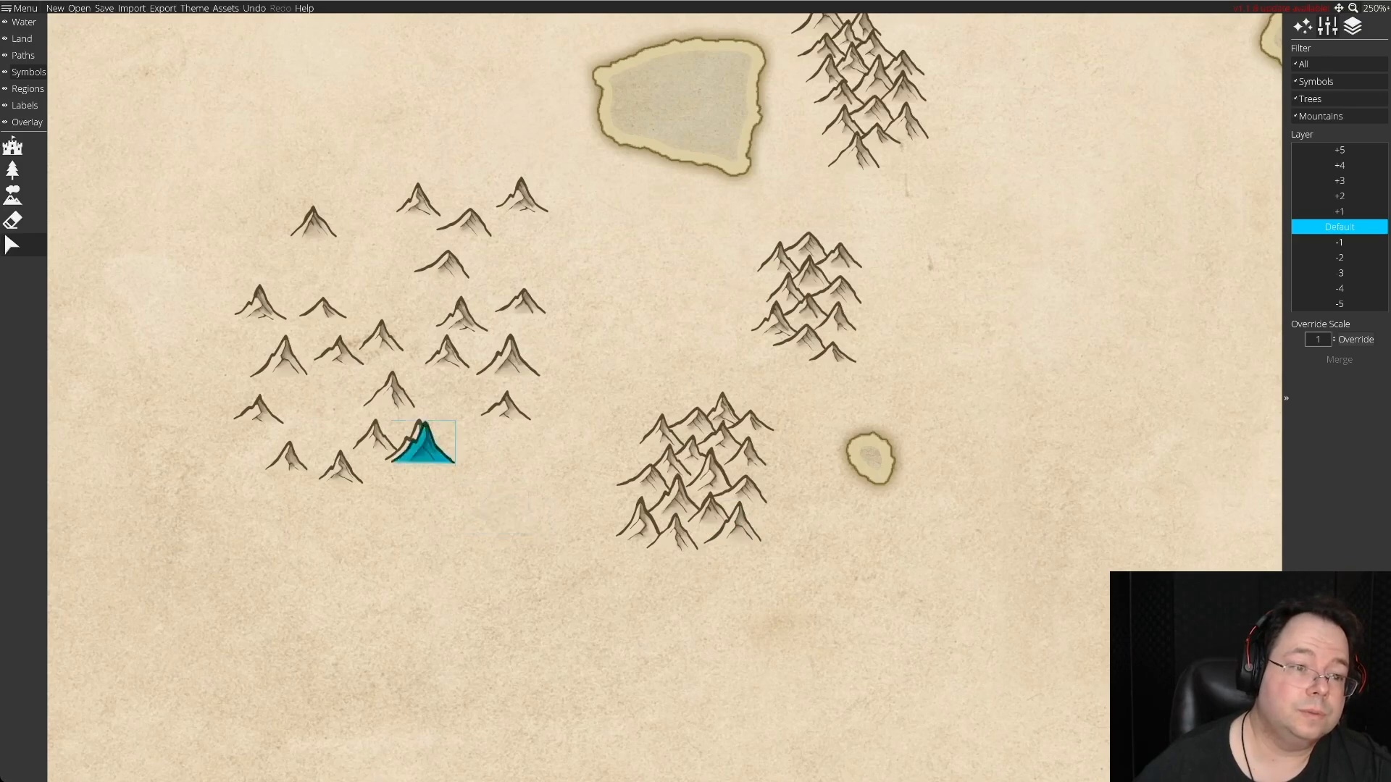
drag(441, 265, 606, 542)
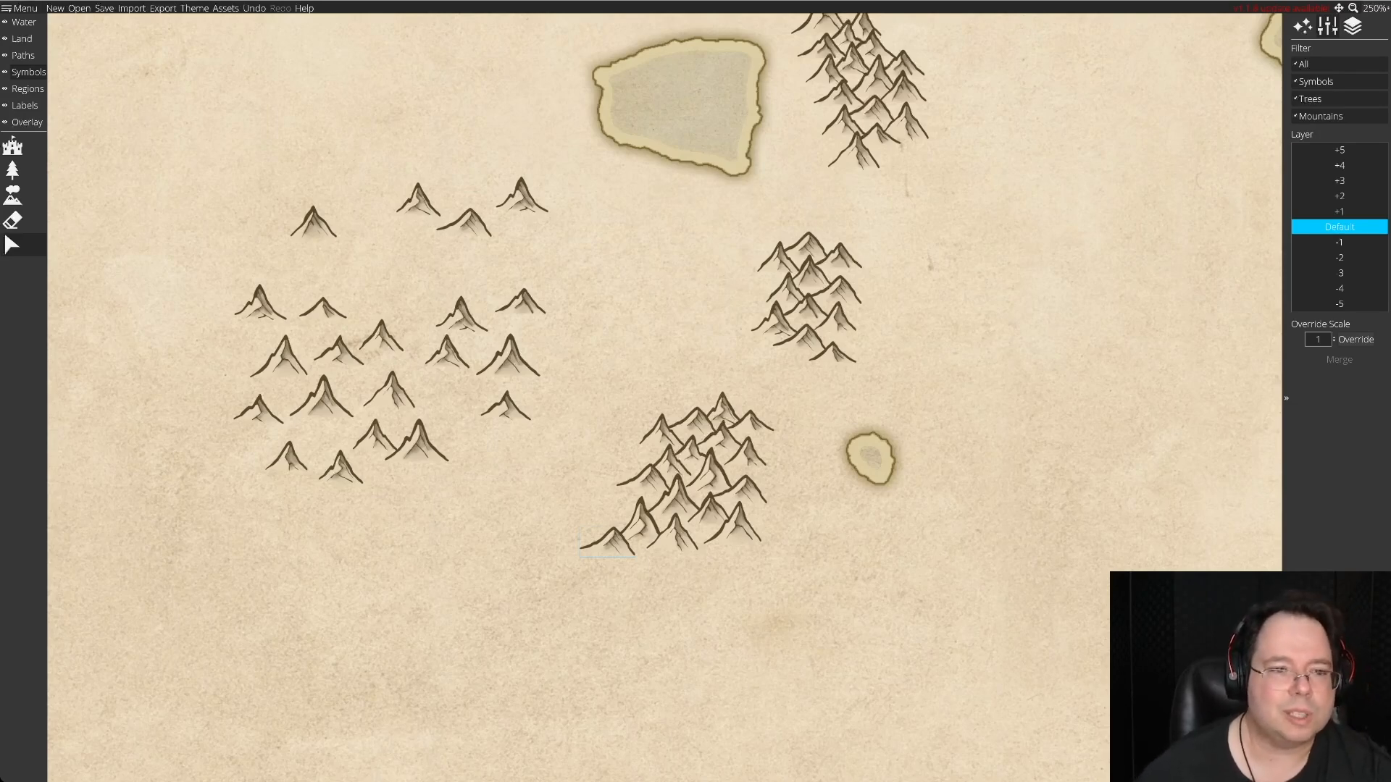
Close the fourth range with a southern tip peak, then gather the remaining stock mountains and shift them south.
drag(461, 313, 702, 555)
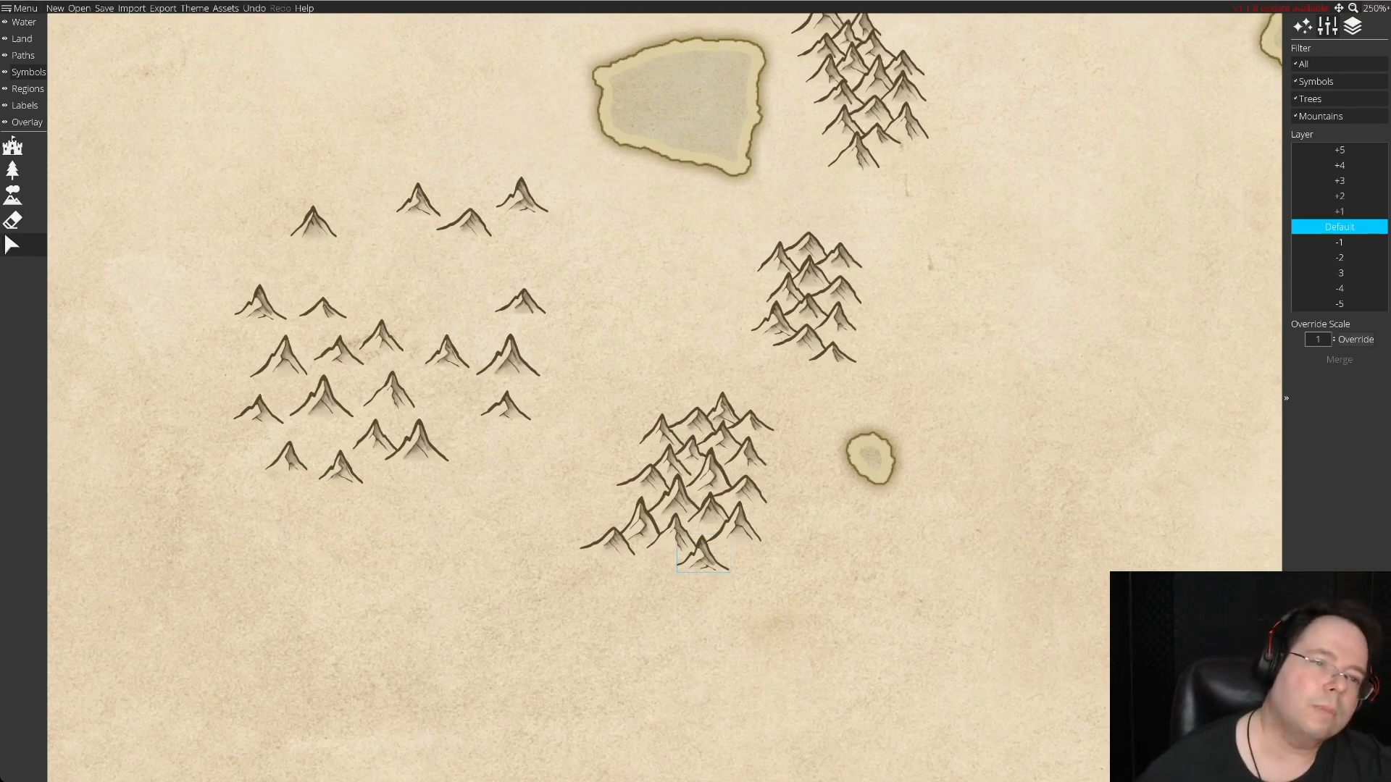
drag(463, 222, 428, 304)
drag(418, 201, 313, 272)
drag(534, 198, 390, 261)
drag(182, 183, 552, 530)
drag(416, 442, 410, 630)
key(s)
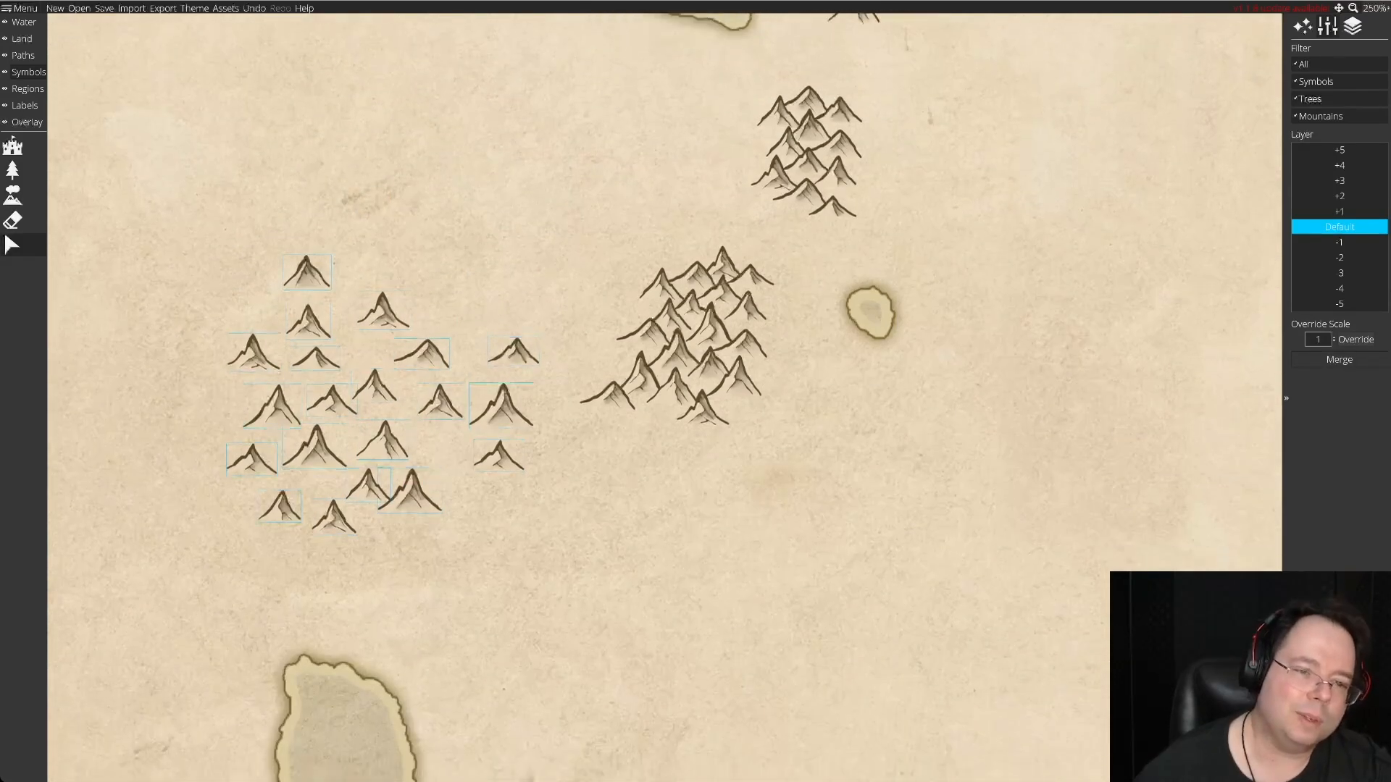
key(a)
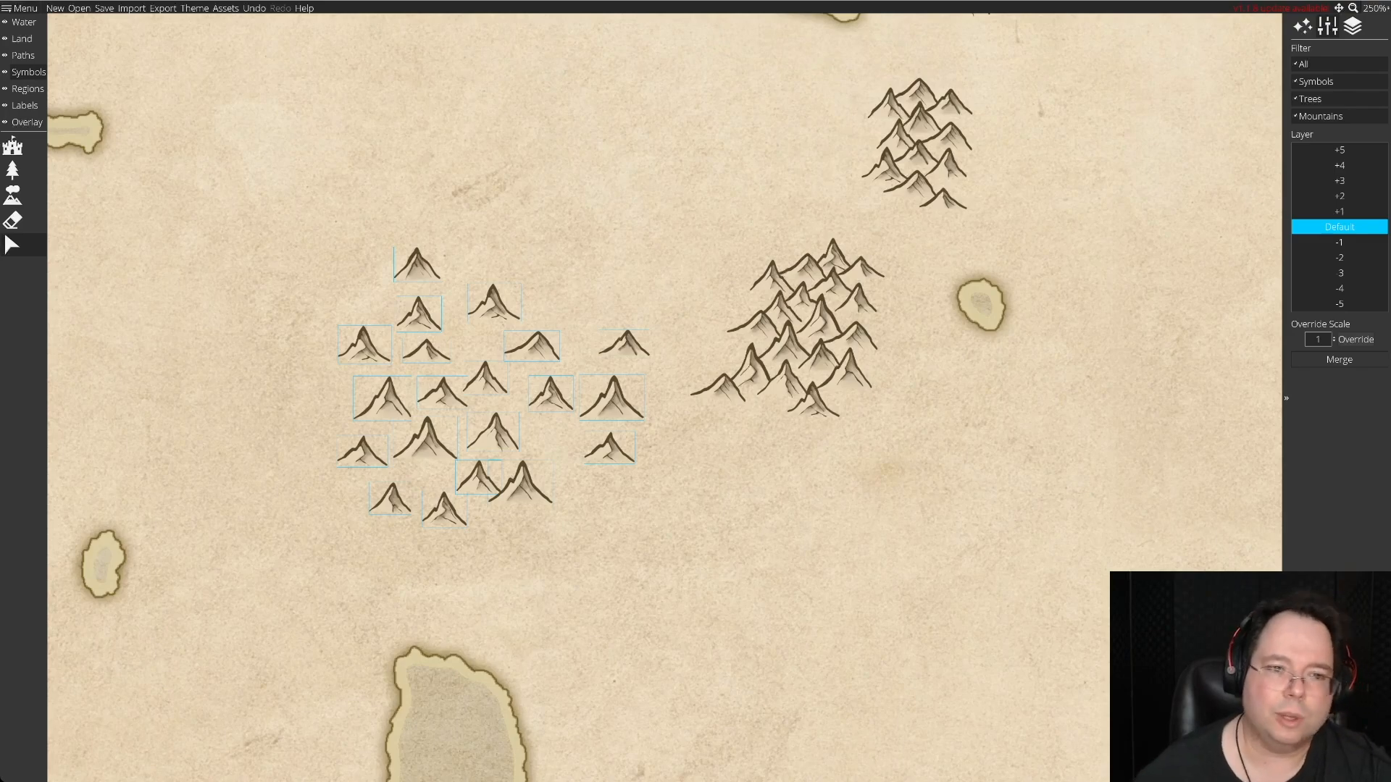
click(580, 532)
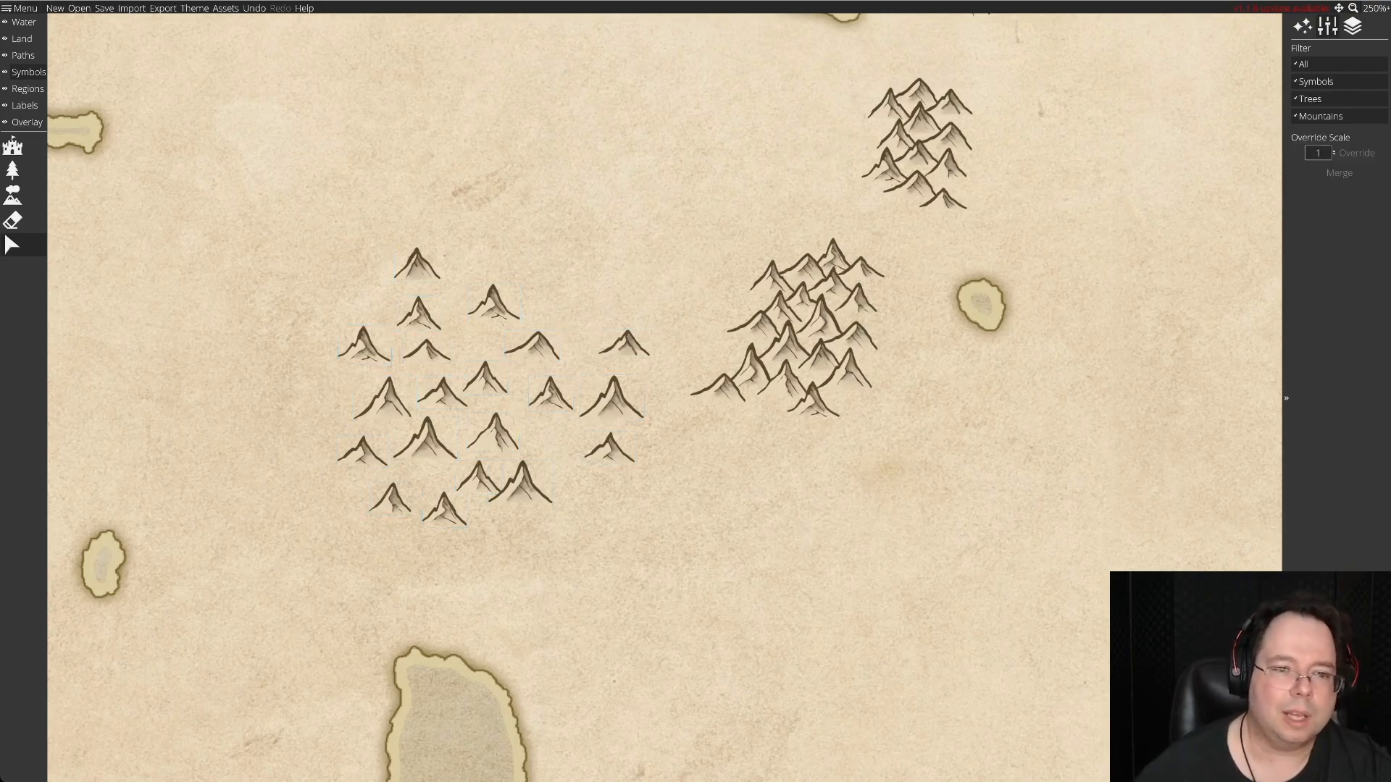
Pull the eastern stock mountains in closer to the rest of the stock southwest of the fourth range.
mouse_move(532, 312)
mouse_down()
mouse_move(623, 457)
mouse_move(665, 490)
mouse_up()
drag(612, 402, 599, 403)
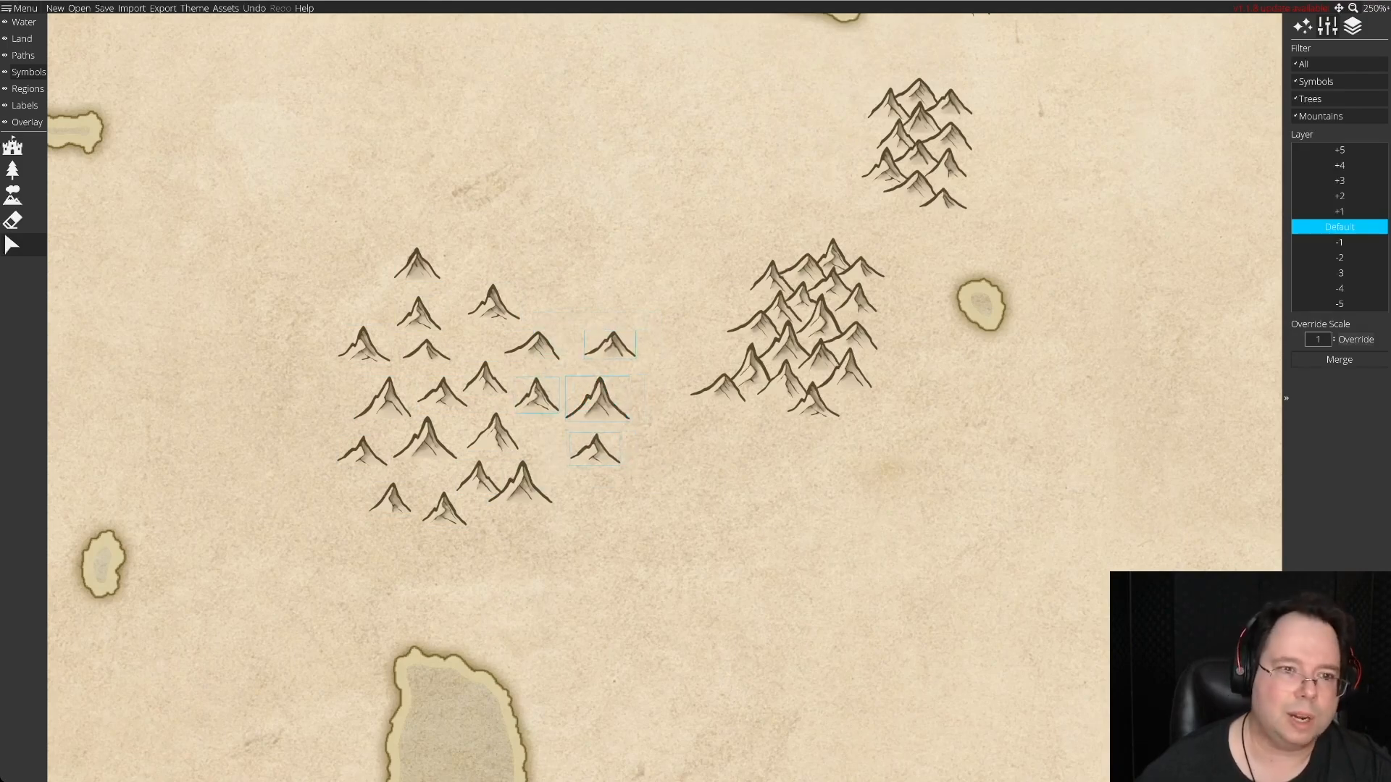
drag(533, 346, 513, 346)
drag(610, 347, 588, 346)
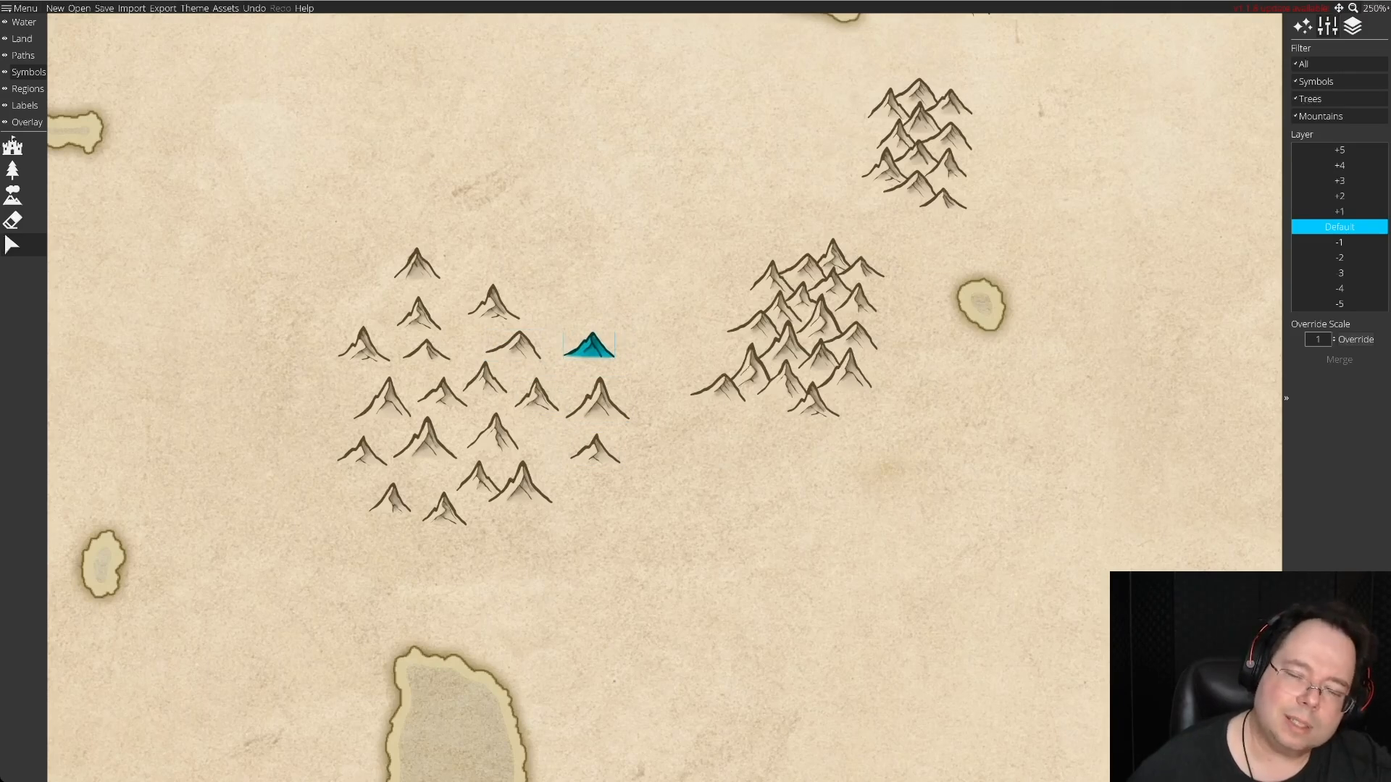
drag(589, 347, 565, 364)
drag(595, 450, 556, 442)
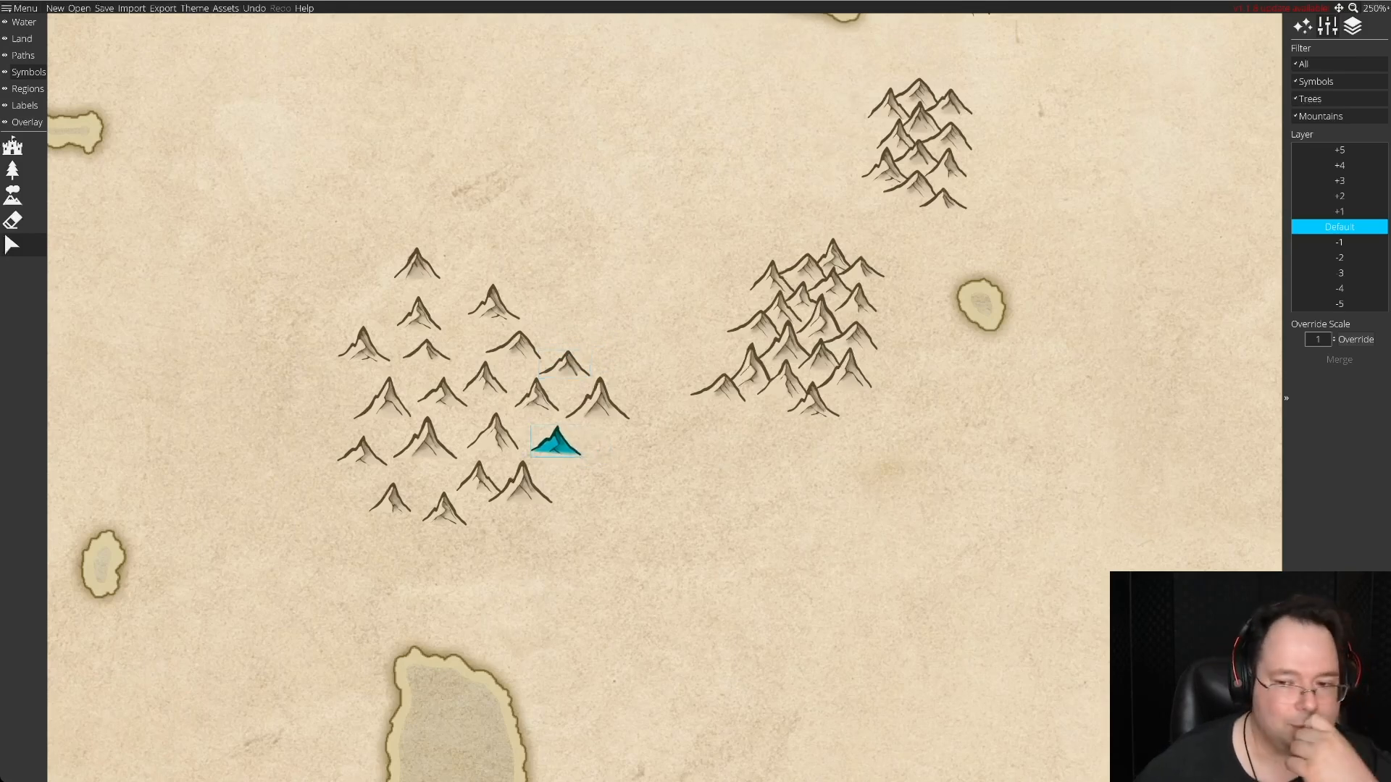
drag(555, 442, 555, 442)
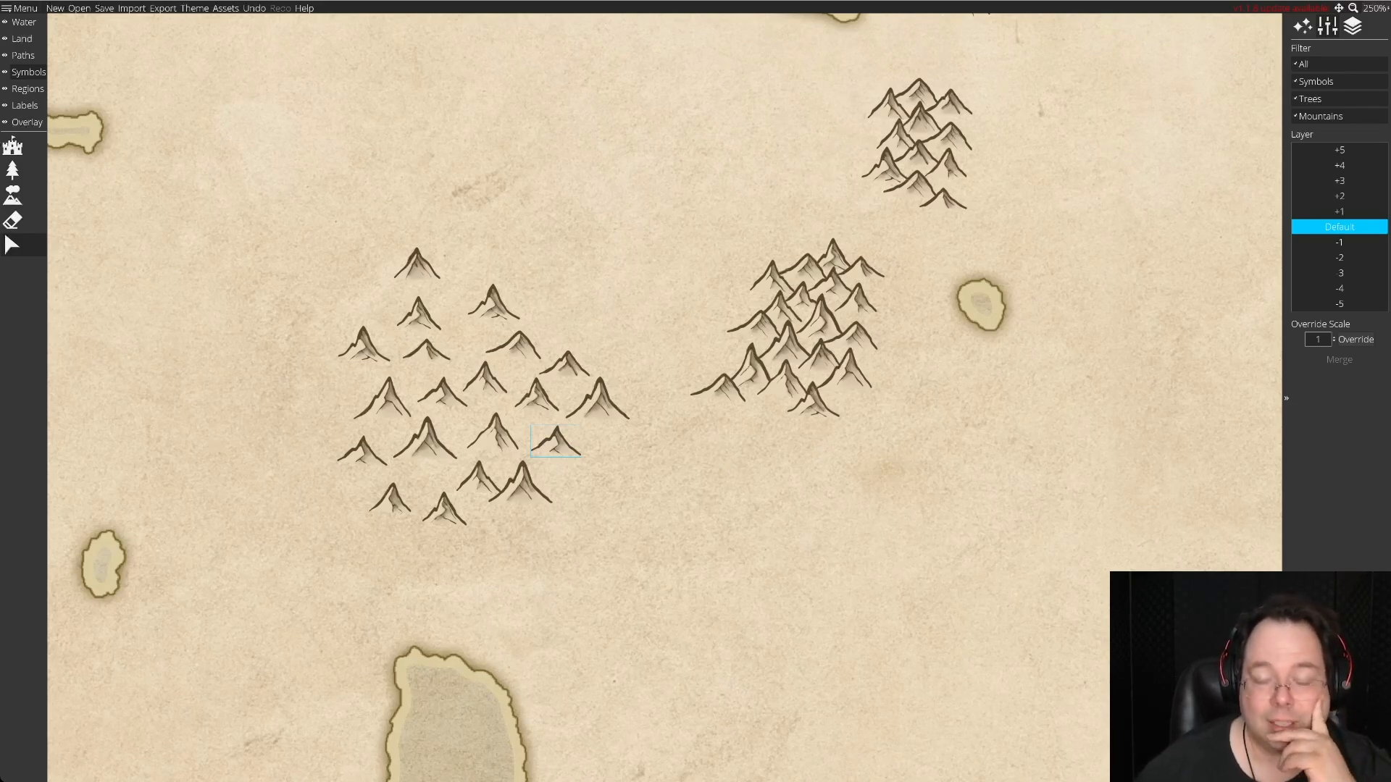
drag(597, 403, 552, 444)
Start a fifth range southwest of the fourth with six overlapping stock peaks of mixed sizes stepping down to the southwest.
drag(417, 264, 634, 484)
drag(588, 400, 674, 511)
drag(566, 371, 708, 516)
drag(521, 488, 638, 522)
drag(512, 352, 677, 538)
drag(386, 406, 601, 547)
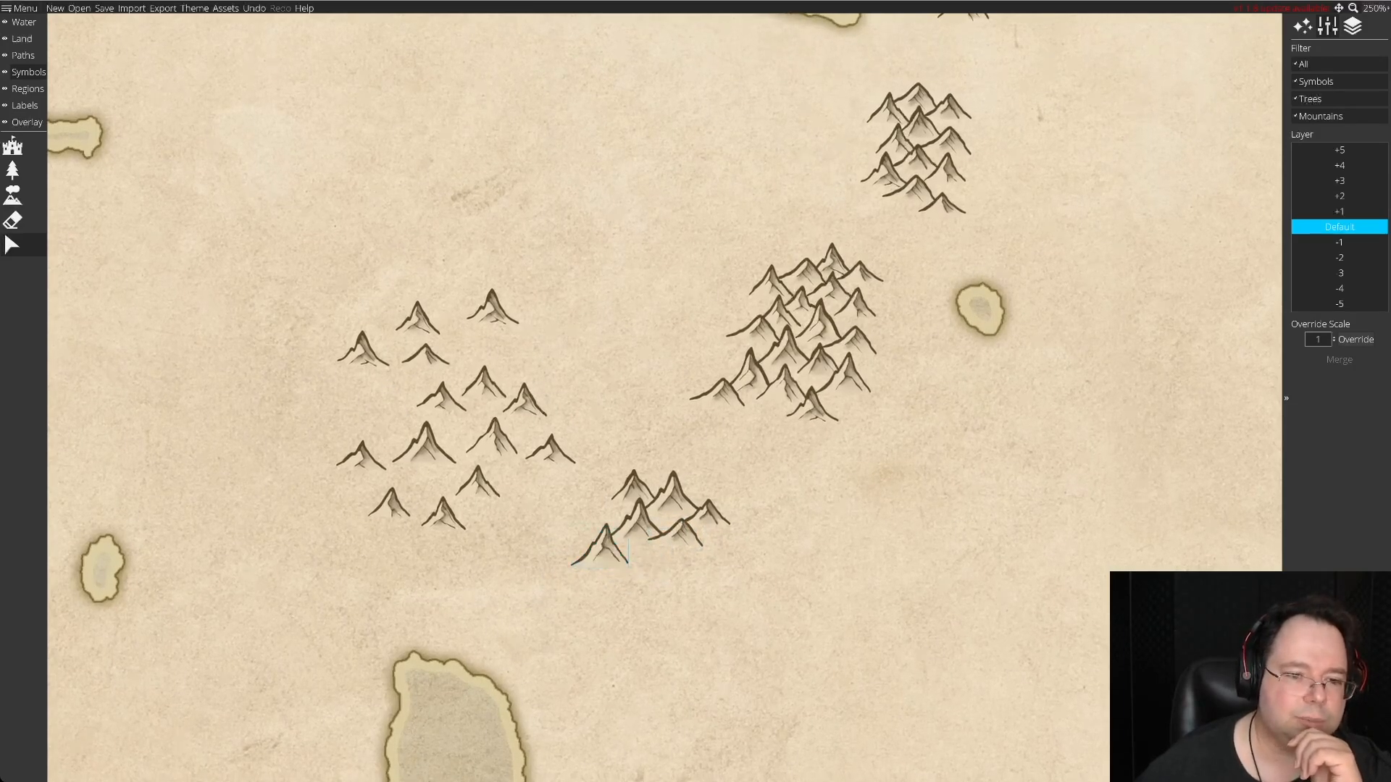
Add three stock peaks along the fifth range's southern side: one southeast, one south-central and one between and below them.
drag(425, 443, 424, 449)
drag(523, 404, 702, 560)
drag(490, 446, 641, 564)
scroll(641, 563, down, 2)
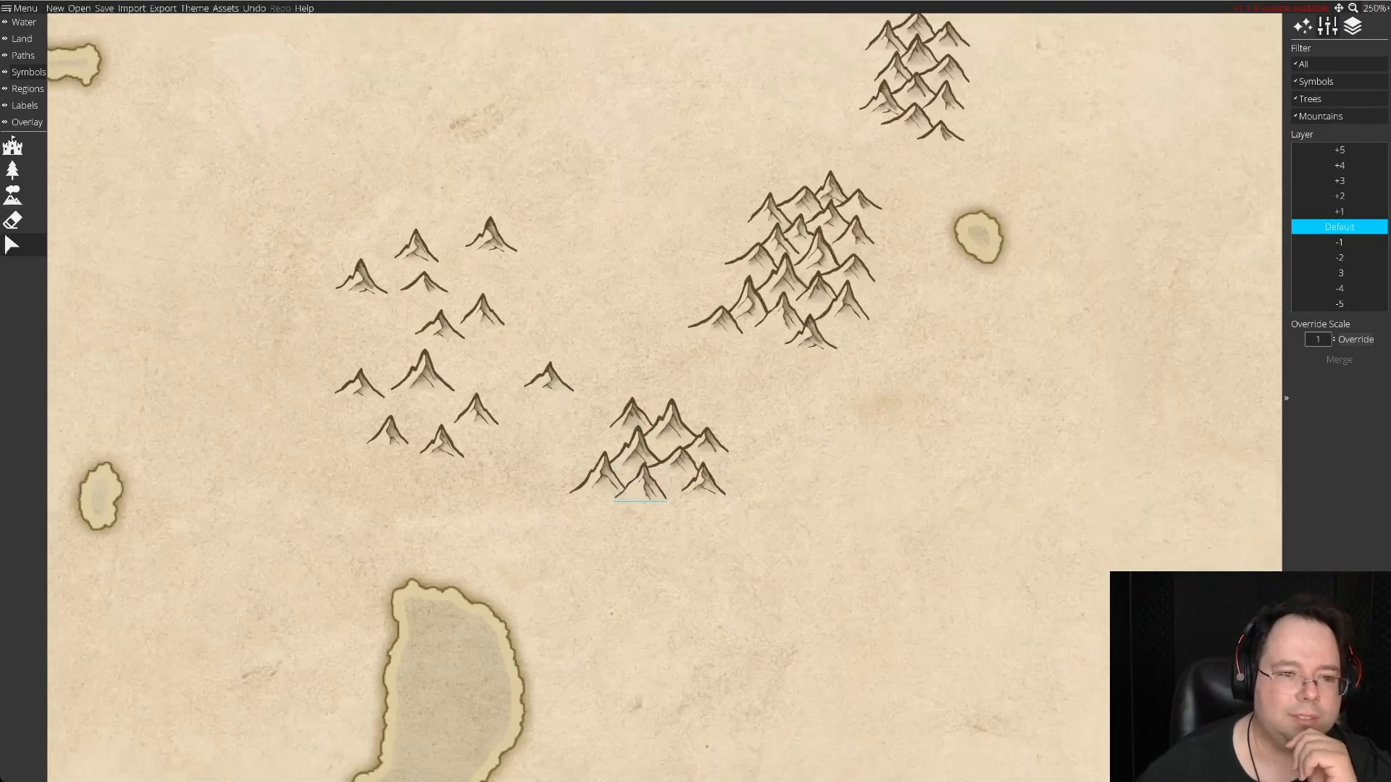
drag(491, 195, 677, 460)
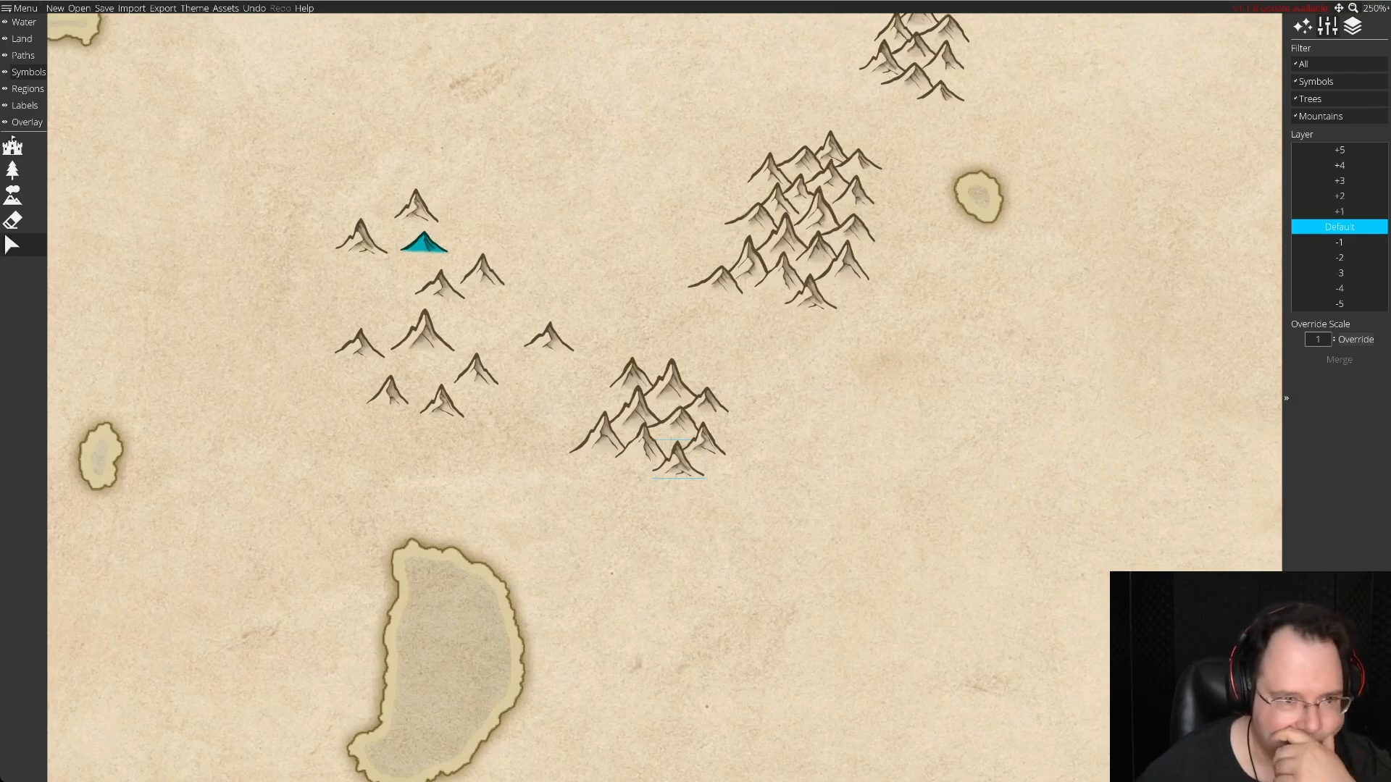
Regroup the remaining stock mountains and move them southeast, just north of the crescent-shaped lake.
drag(549, 337, 383, 300)
drag(306, 152, 541, 456)
drag(476, 371, 495, 445)
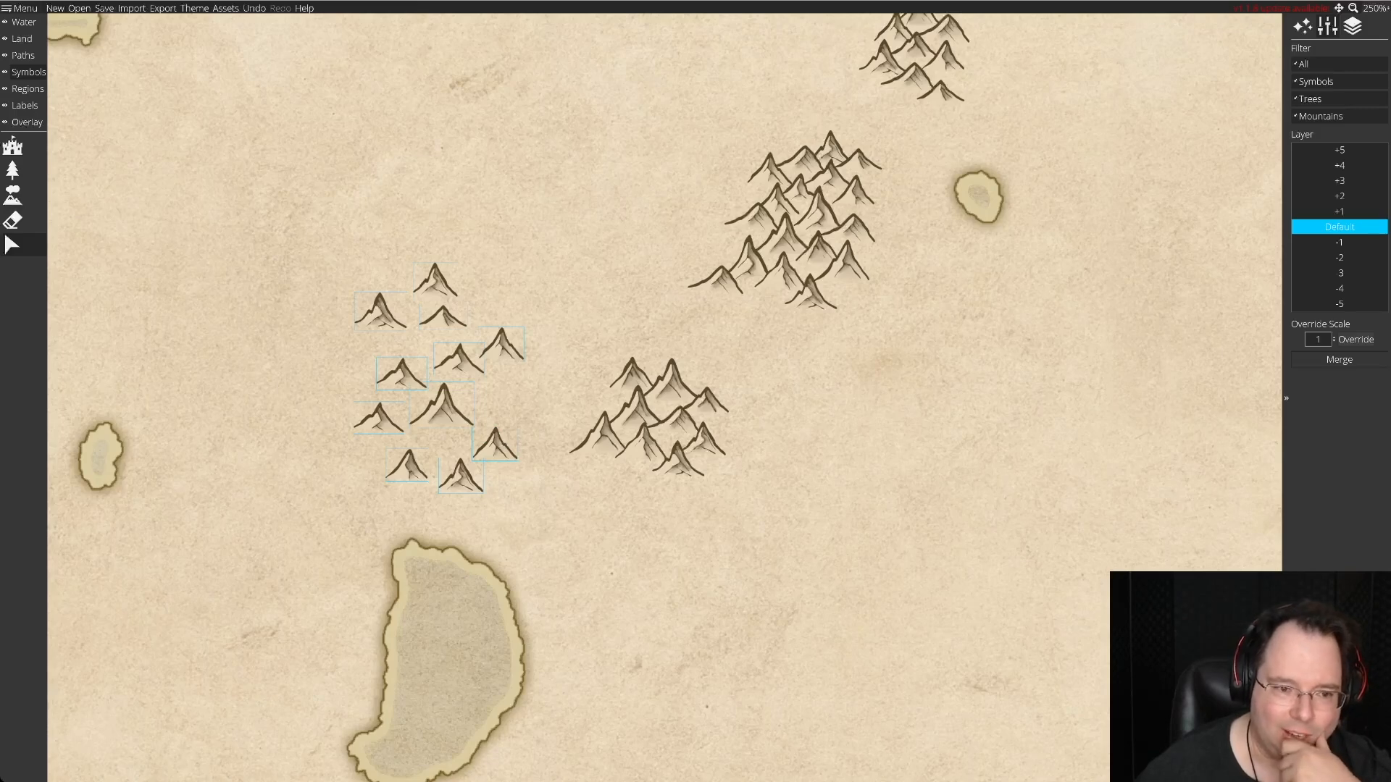
key(Escape)
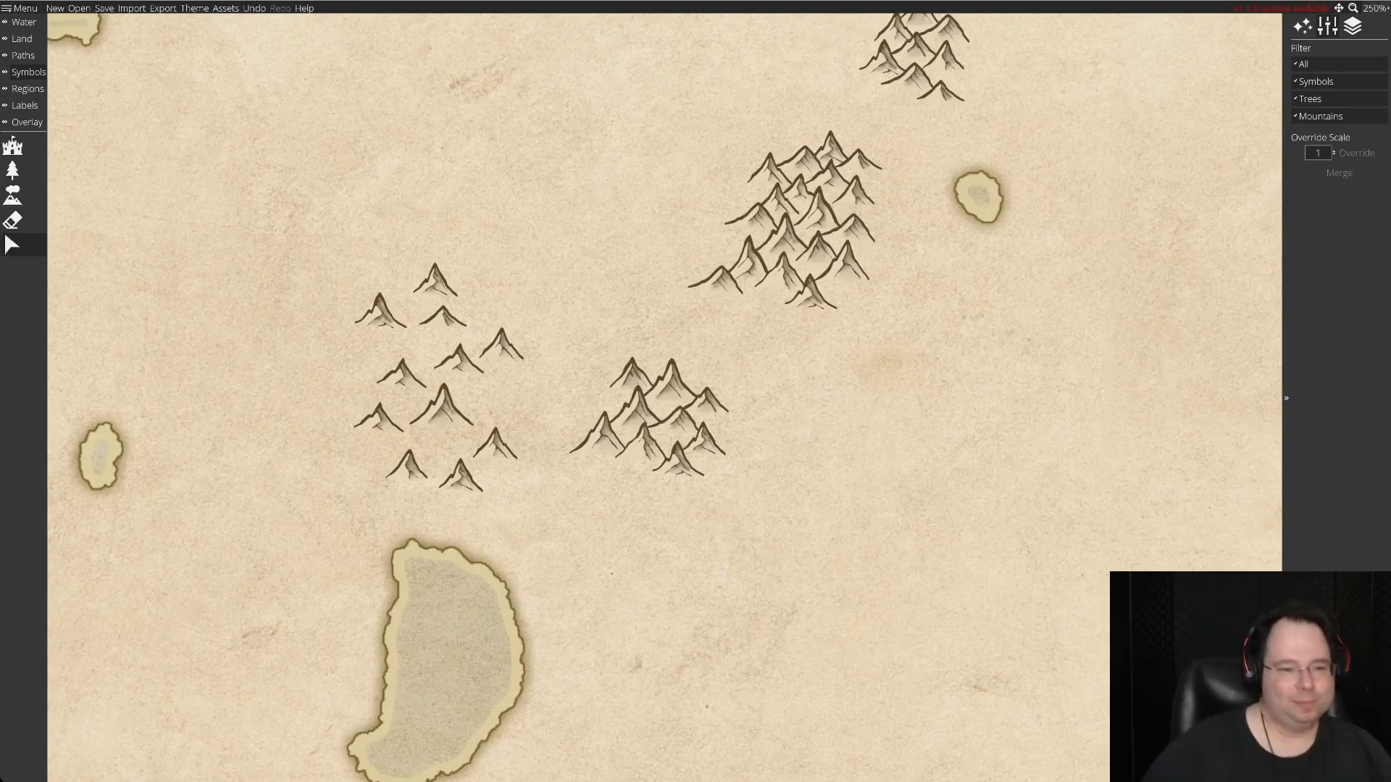
Extend the fifth range south with six stock peaks, from a large southwestern one to a small southern tip.
drag(440, 405, 612, 471)
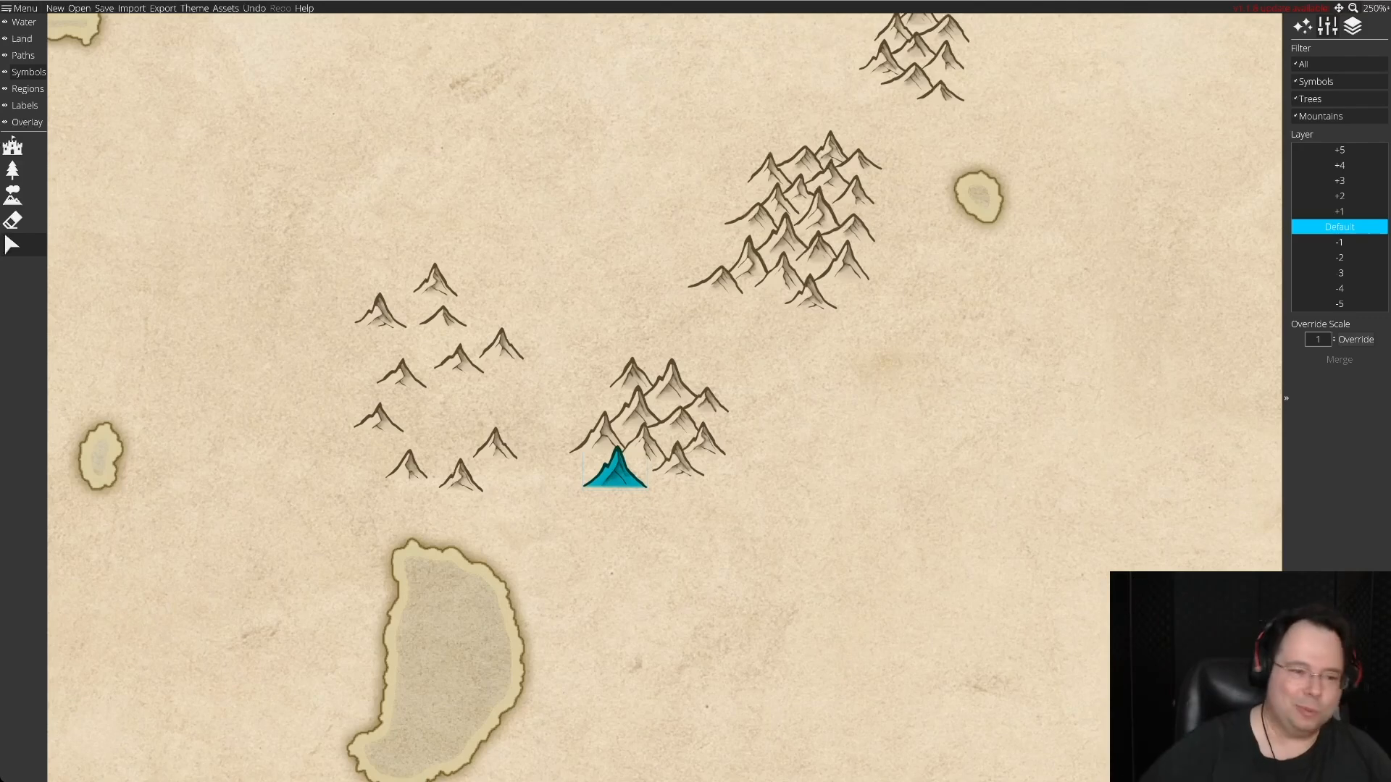
click(615, 468)
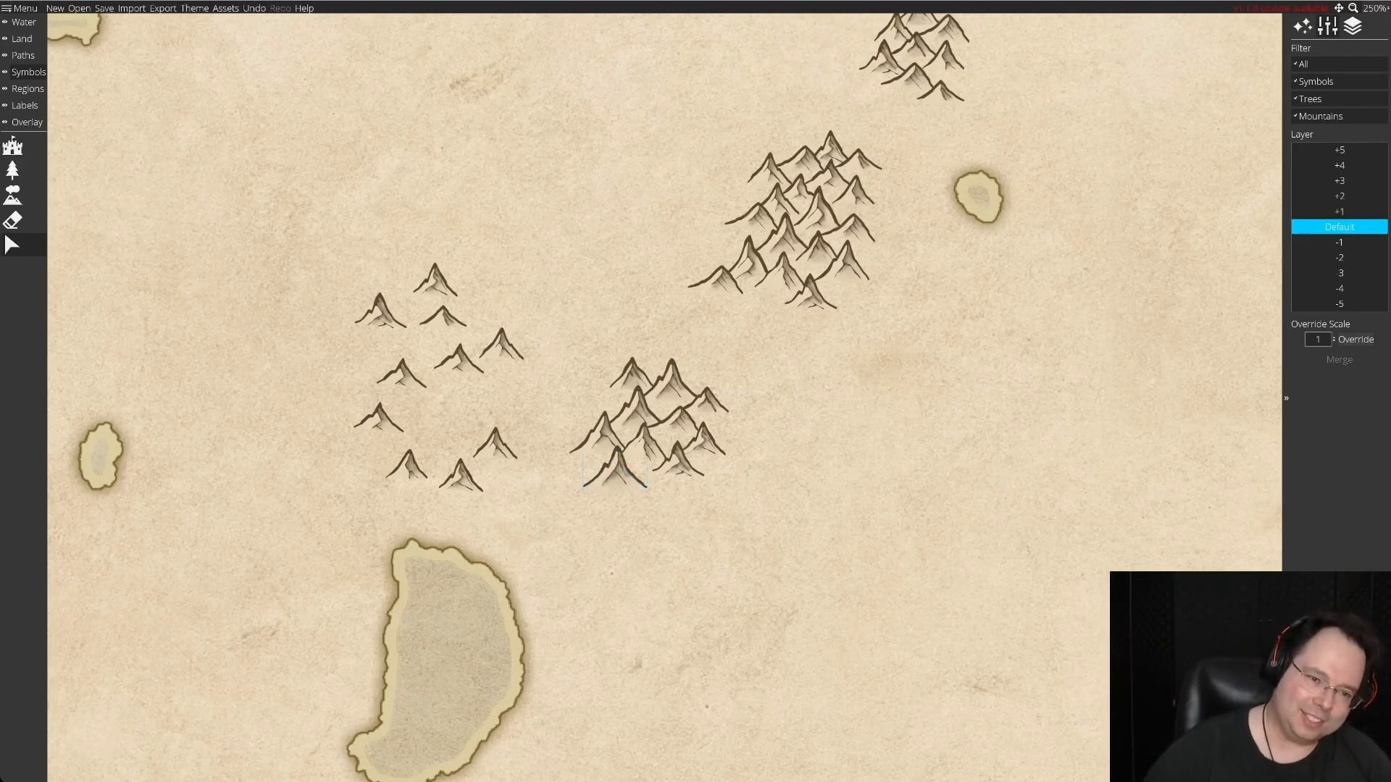
drag(501, 345, 650, 482)
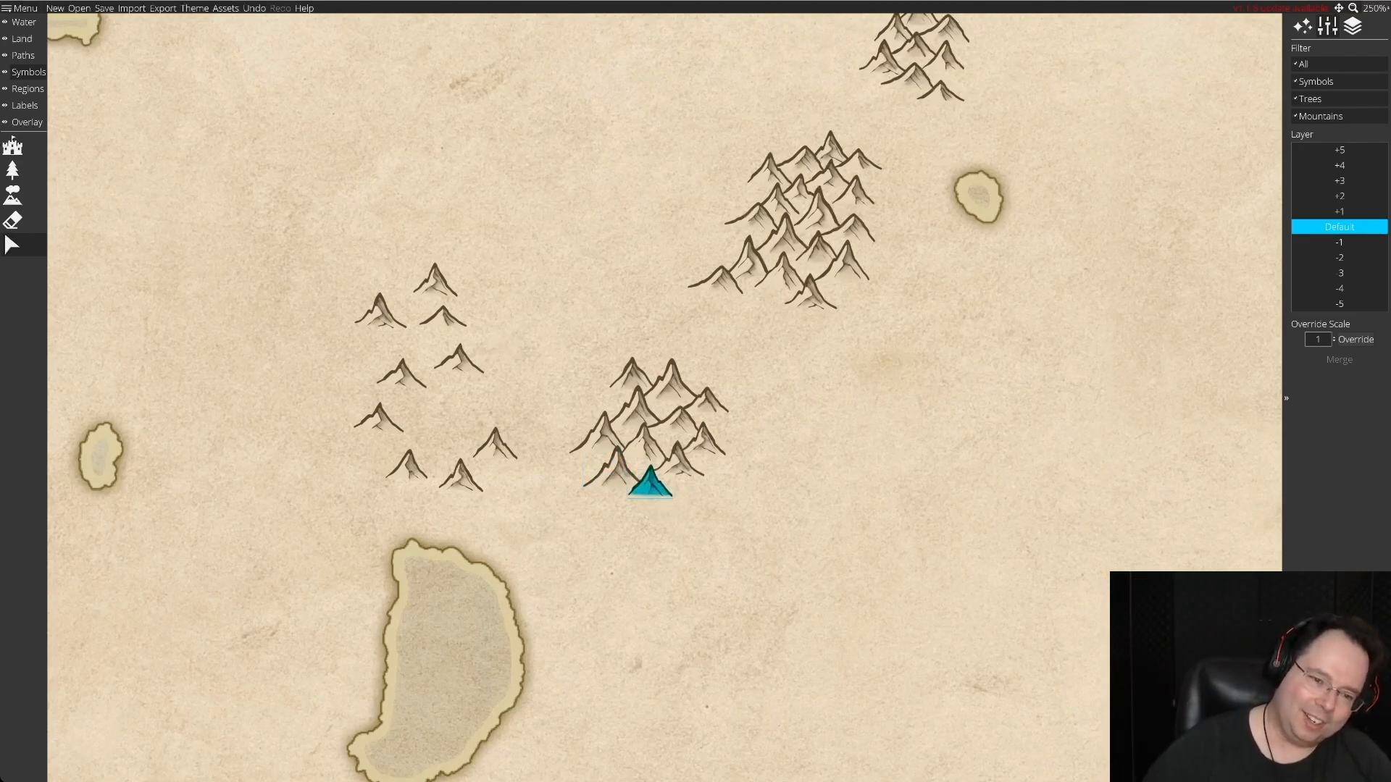
drag(459, 360, 676, 499)
drag(380, 312, 581, 490)
drag(443, 316, 622, 500)
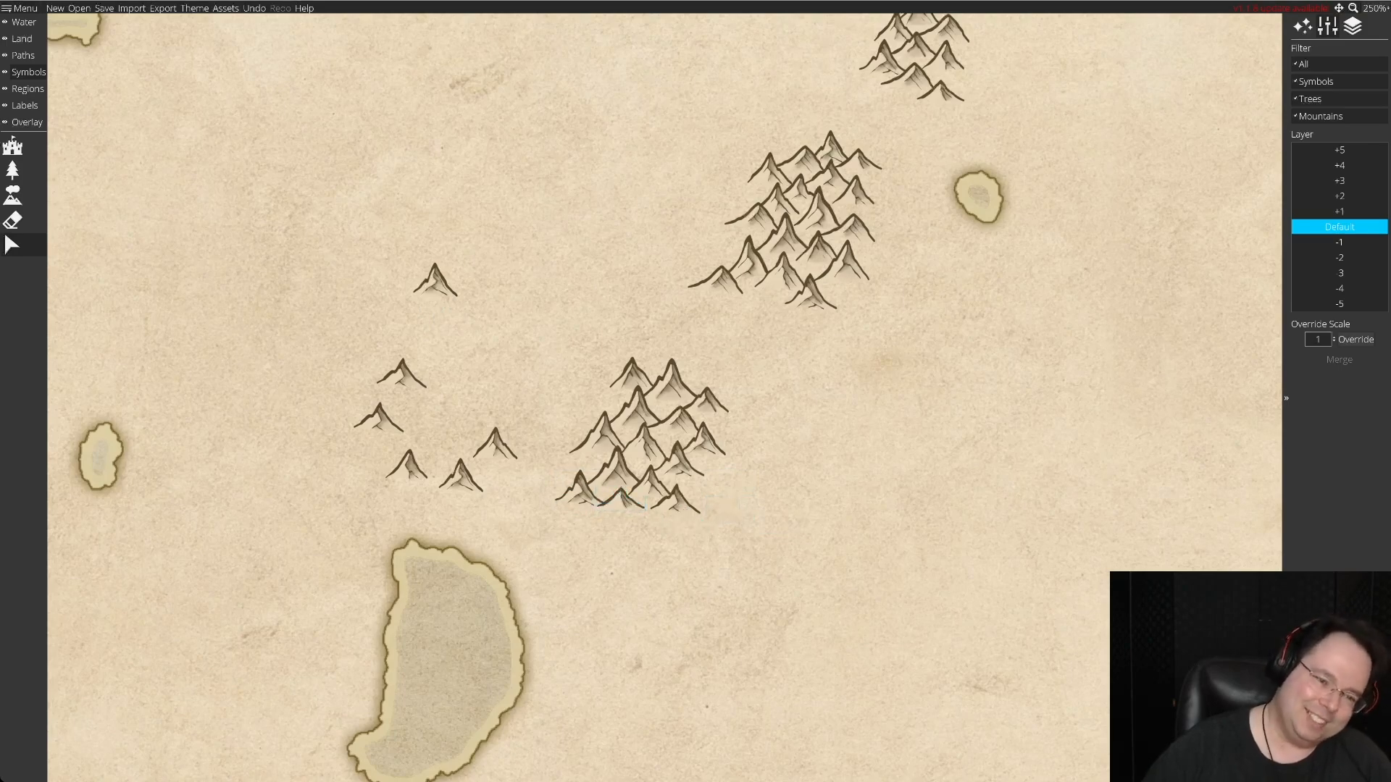
drag(497, 444, 646, 513)
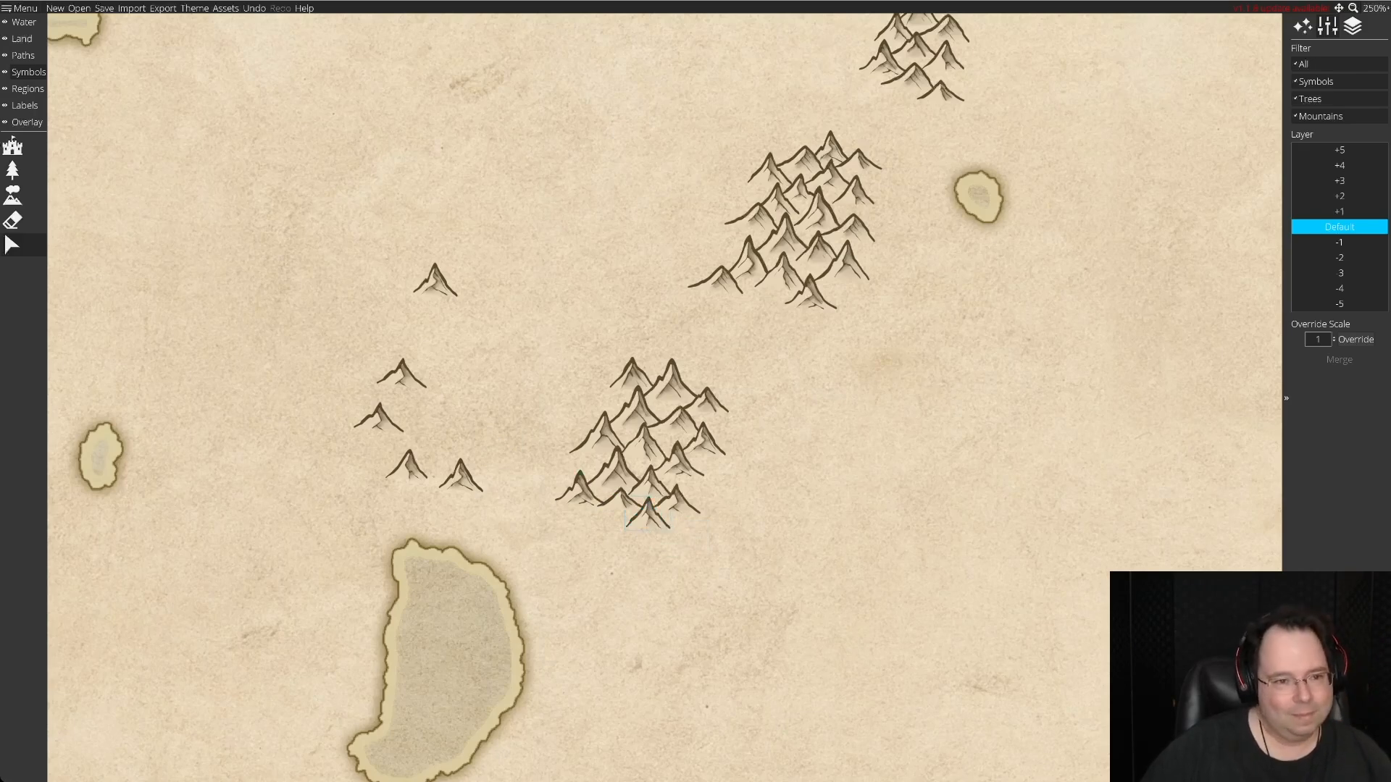
Move the five leftover stock peaks east of the crescent-shaped lake and line up three of them as a sixth range's top.
drag(435, 281, 432, 414)
drag(293, 293, 509, 513)
drag(433, 415, 664, 639)
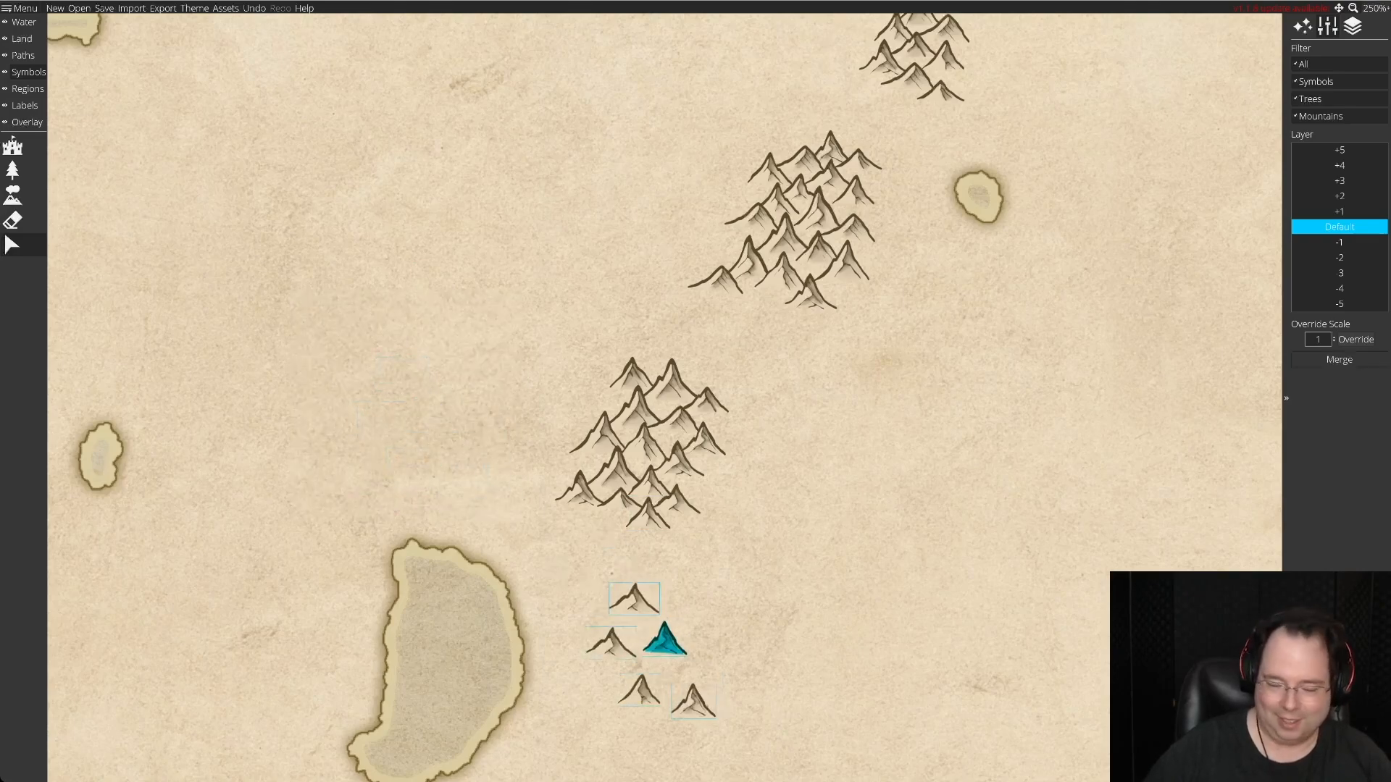
scroll(664, 639, down, 3)
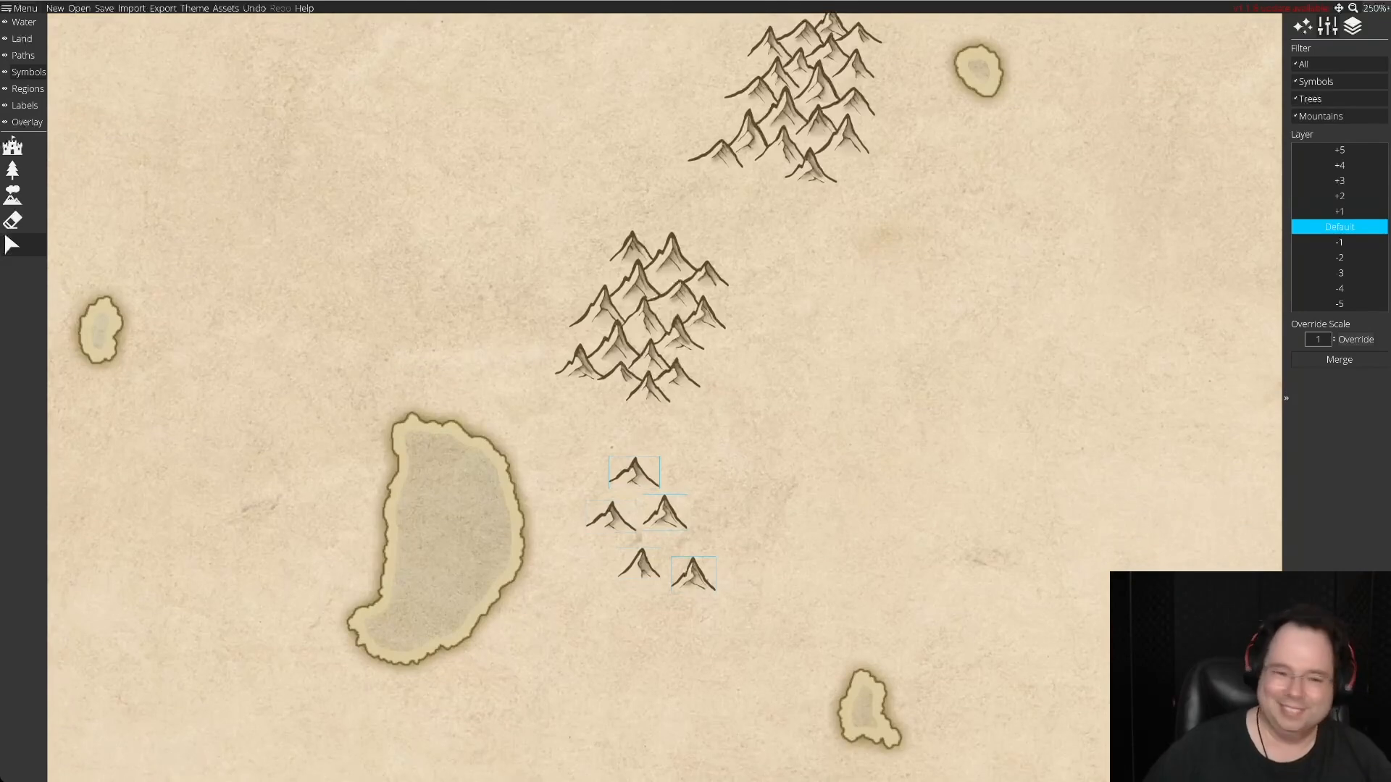
key(Escape)
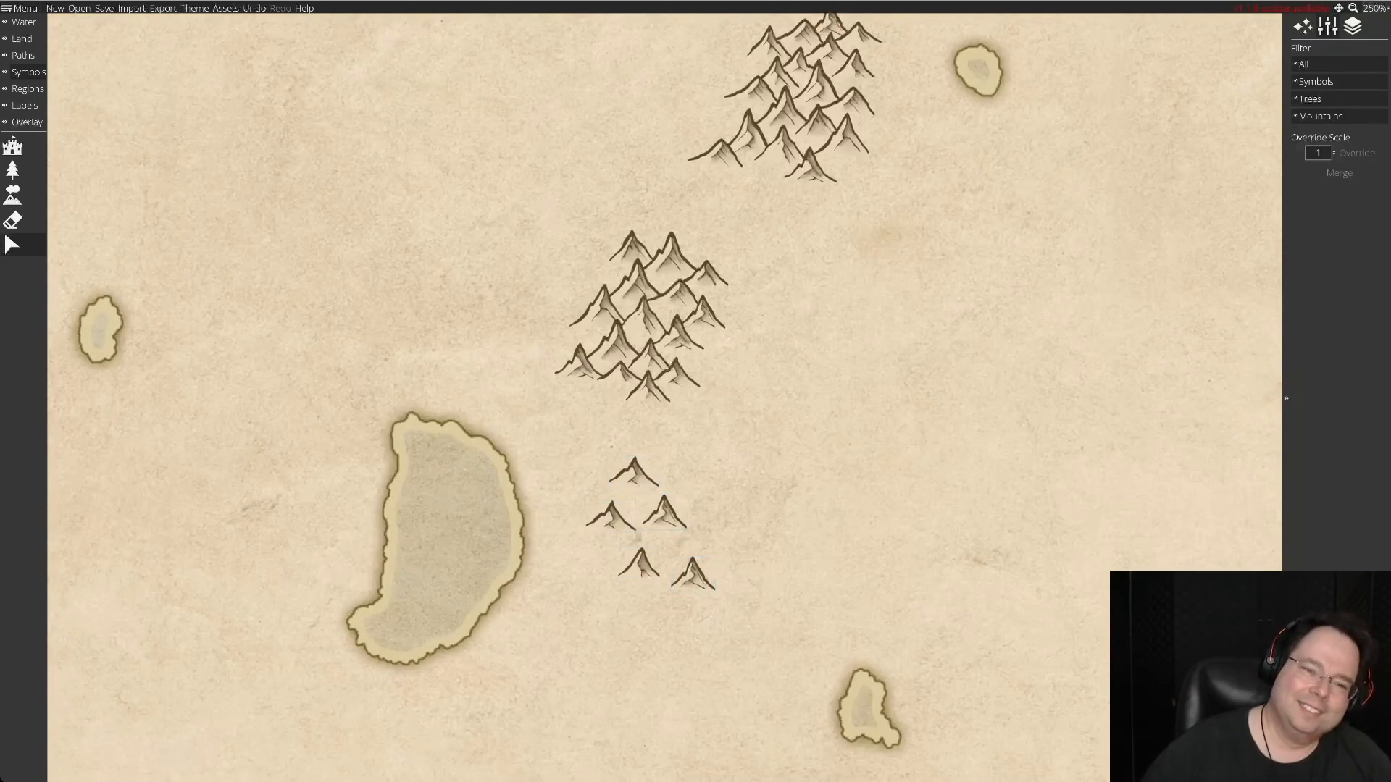
mouse_move(634, 475)
mouse_down()
mouse_move(673, 497)
mouse_move(604, 531)
mouse_move(643, 527)
mouse_move(621, 484)
mouse_up()
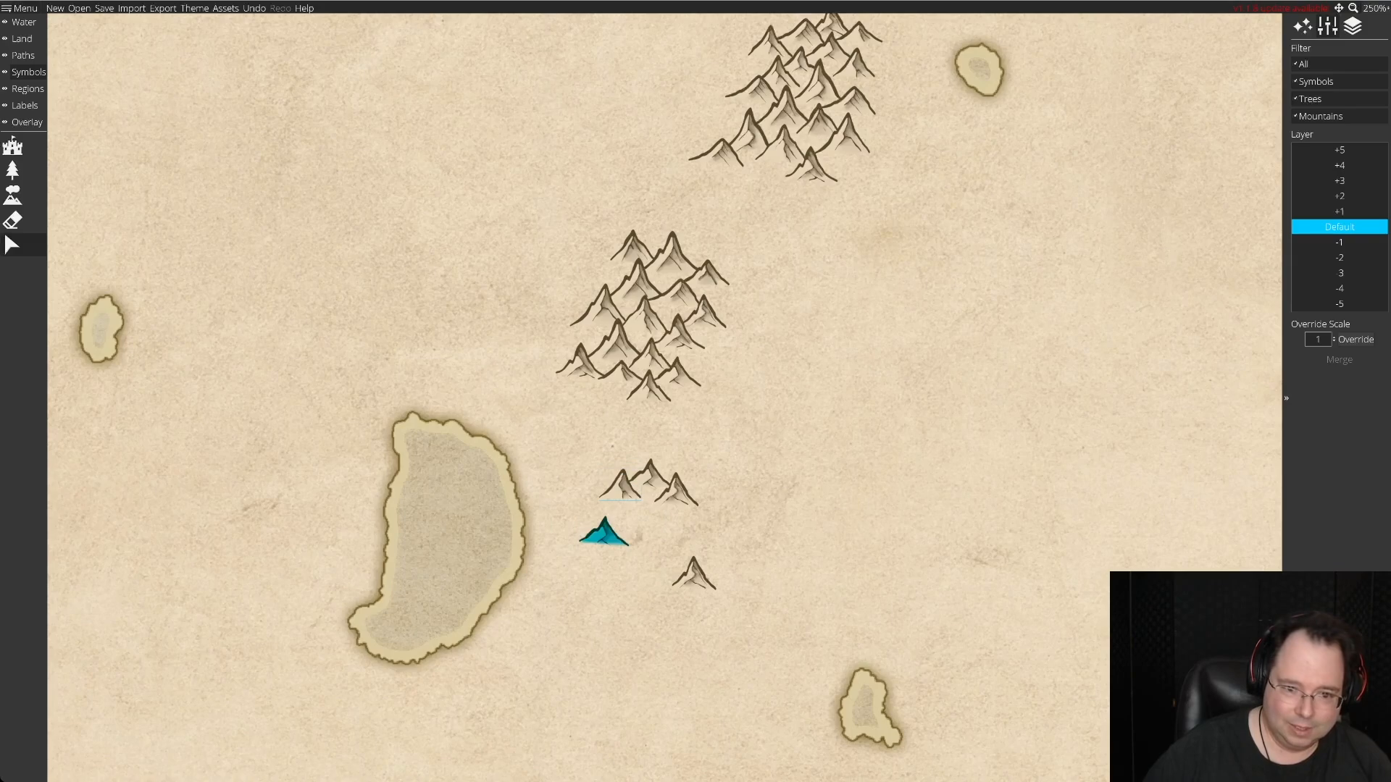
drag(605, 532, 741, 536)
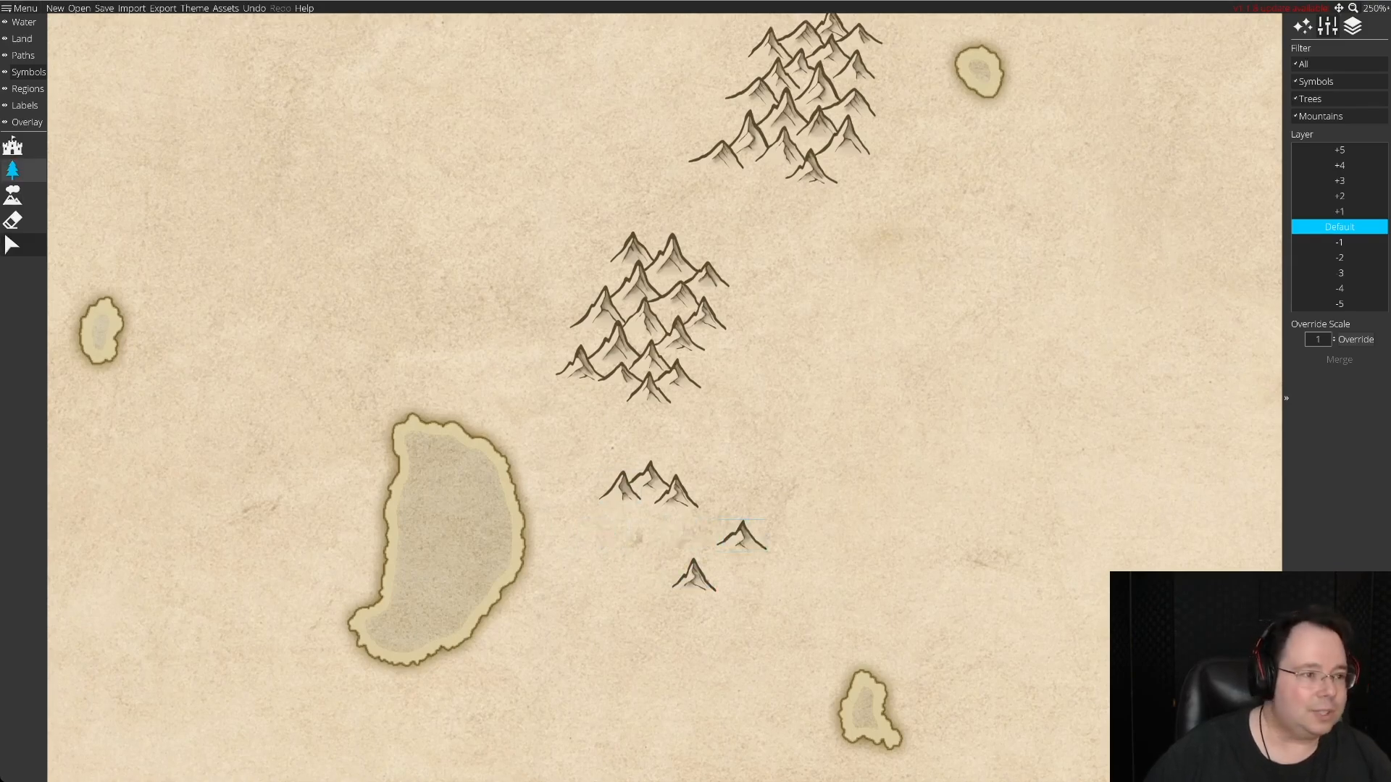
Scatter a new stock of about 17 varied mountain symbols over the empty land east of the fifth and sixth ranges.
click(12, 194)
click(802, 497)
click(884, 473)
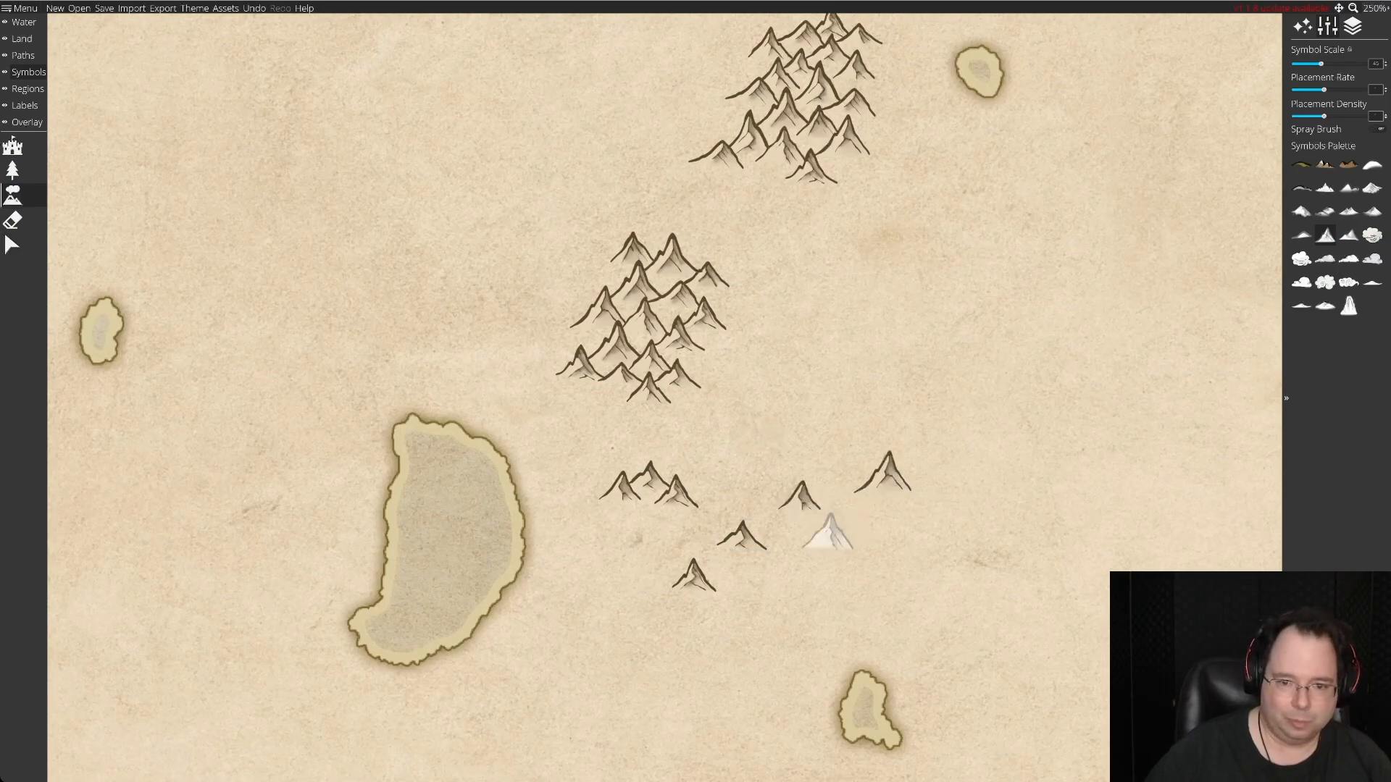
click(804, 556)
click(897, 546)
click(818, 456)
click(889, 404)
click(945, 494)
click(867, 509)
click(965, 556)
click(854, 599)
click(748, 604)
click(739, 487)
click(812, 406)
click(928, 443)
click(993, 404)
click(925, 359)
click(859, 349)
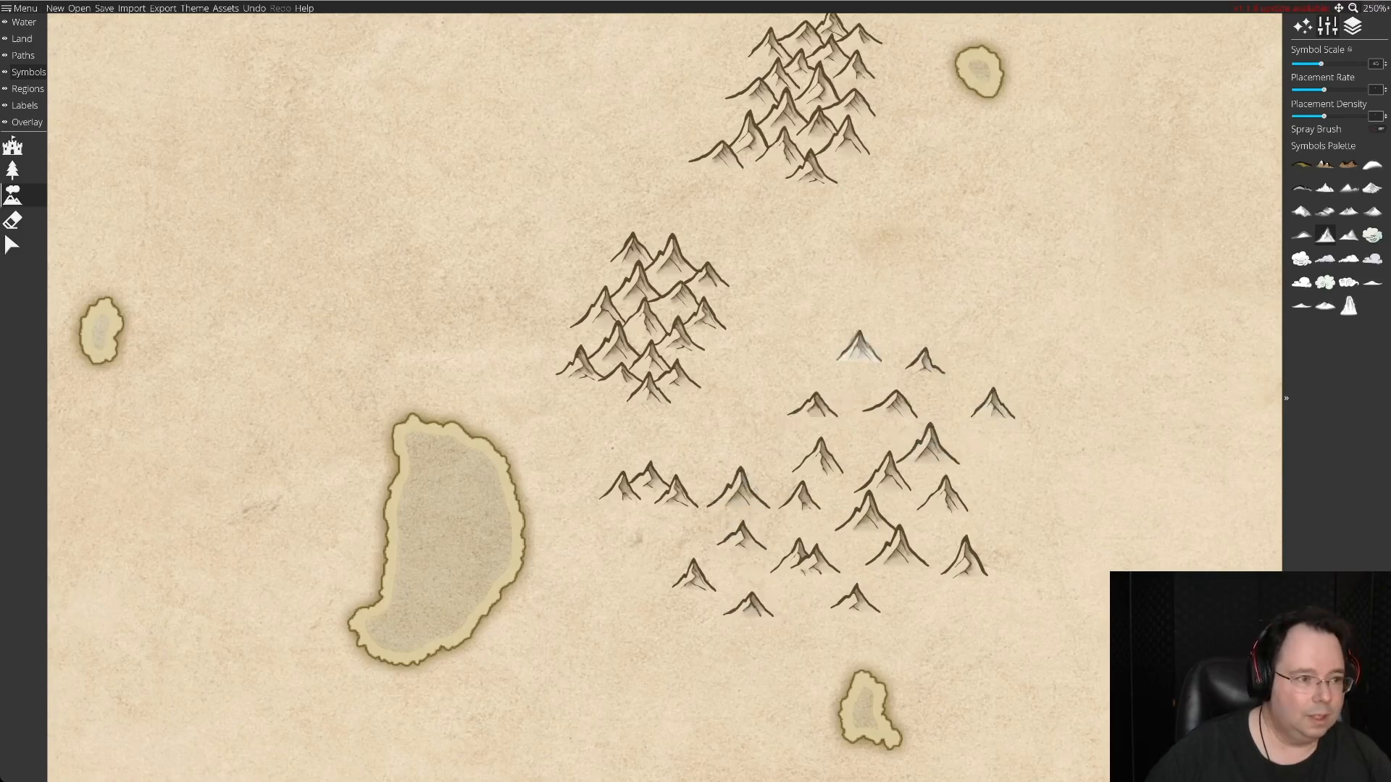
Arrange the sixth range's top as three overlapping peaks above two more, returning a spare low peak to the stock.
click(12, 245)
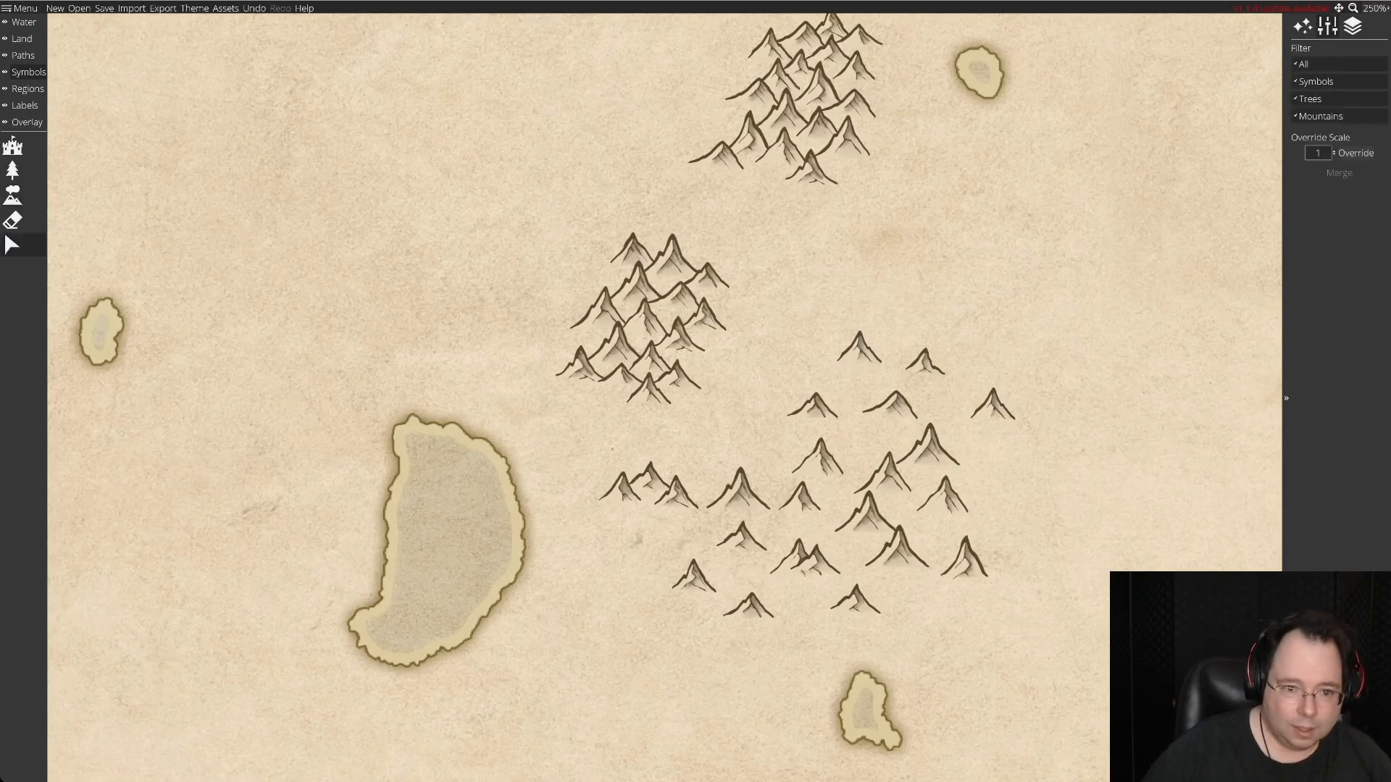
click(737, 491)
drag(737, 491, 636, 476)
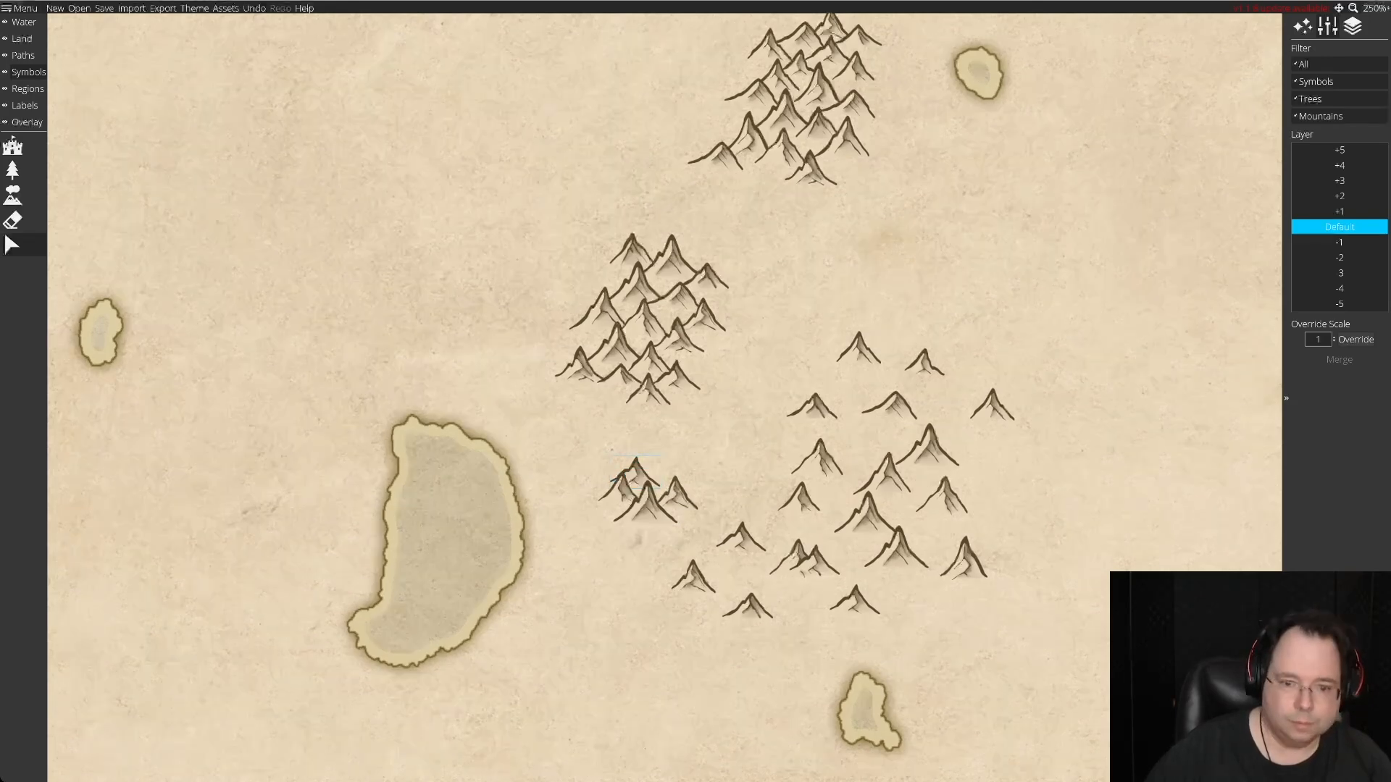
drag(797, 560, 663, 500)
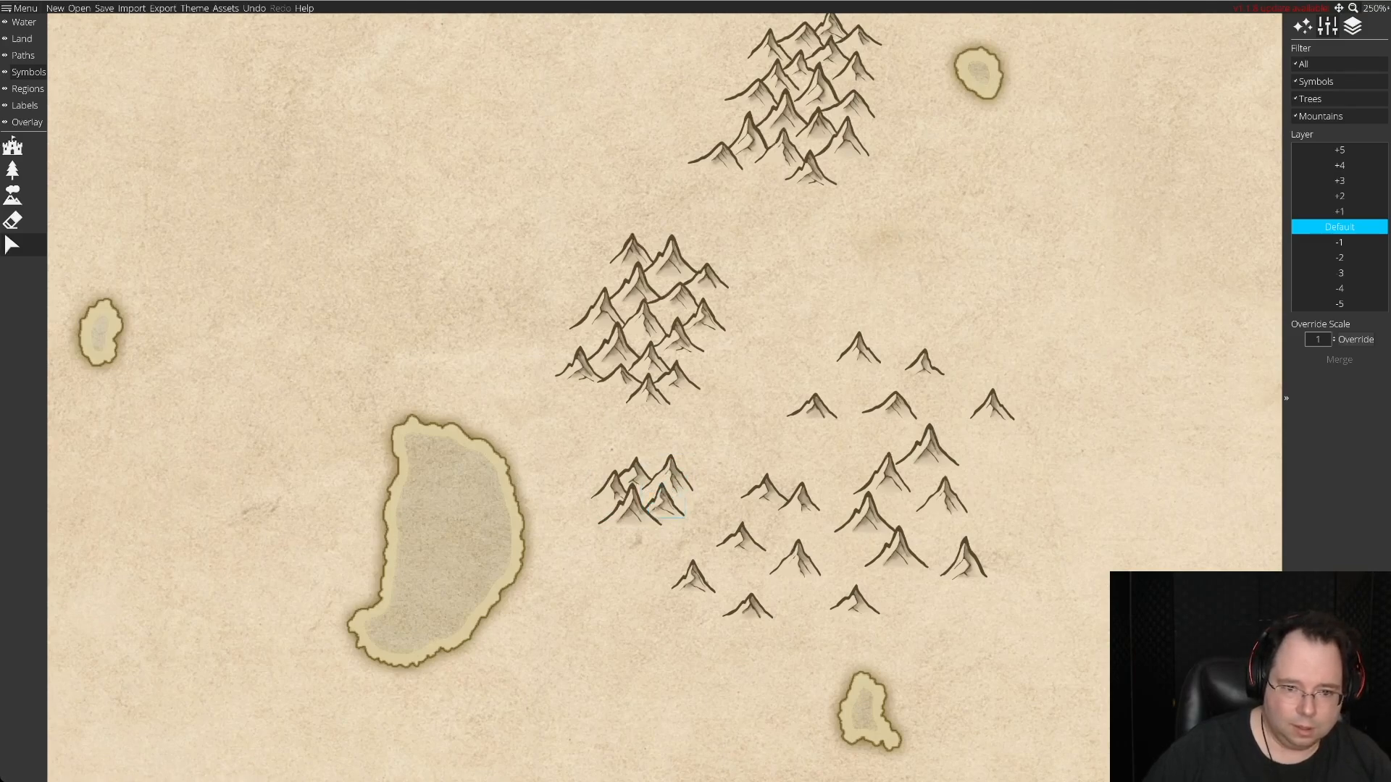
drag(795, 561, 915, 597)
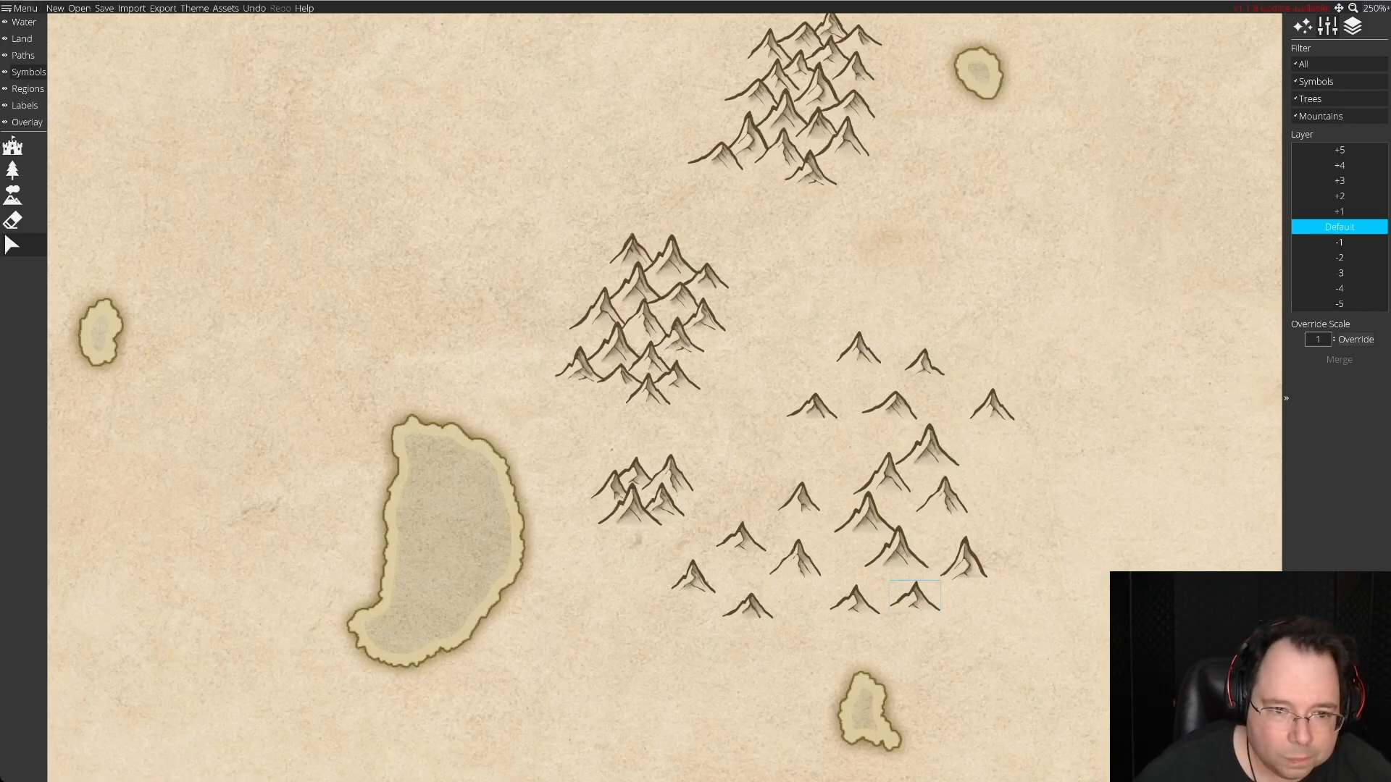
Extend the sixth range southeast with two smaller peaks and a large one, and add a medium peak on its western side.
drag(693, 577, 744, 655)
drag(672, 536, 694, 516)
click(866, 515)
drag(867, 516, 688, 552)
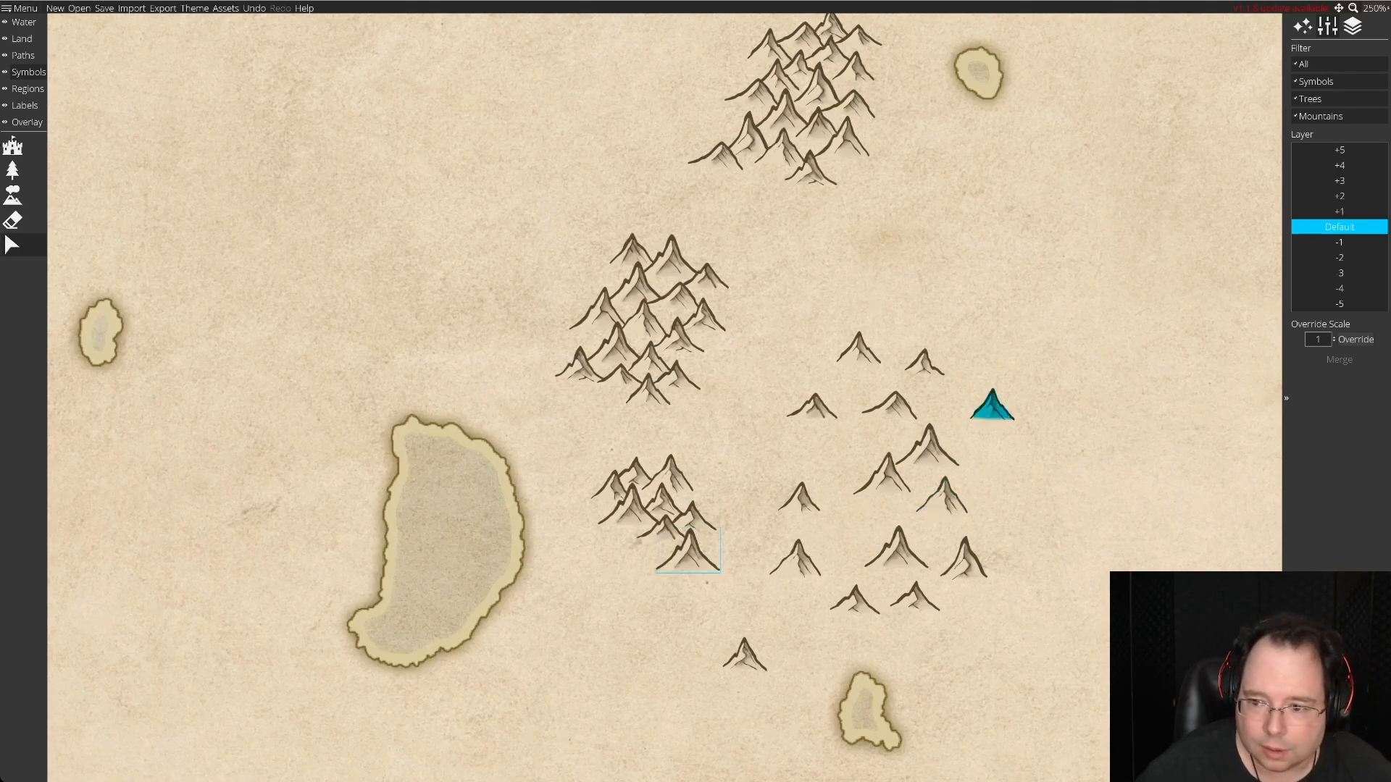
drag(993, 406, 636, 537)
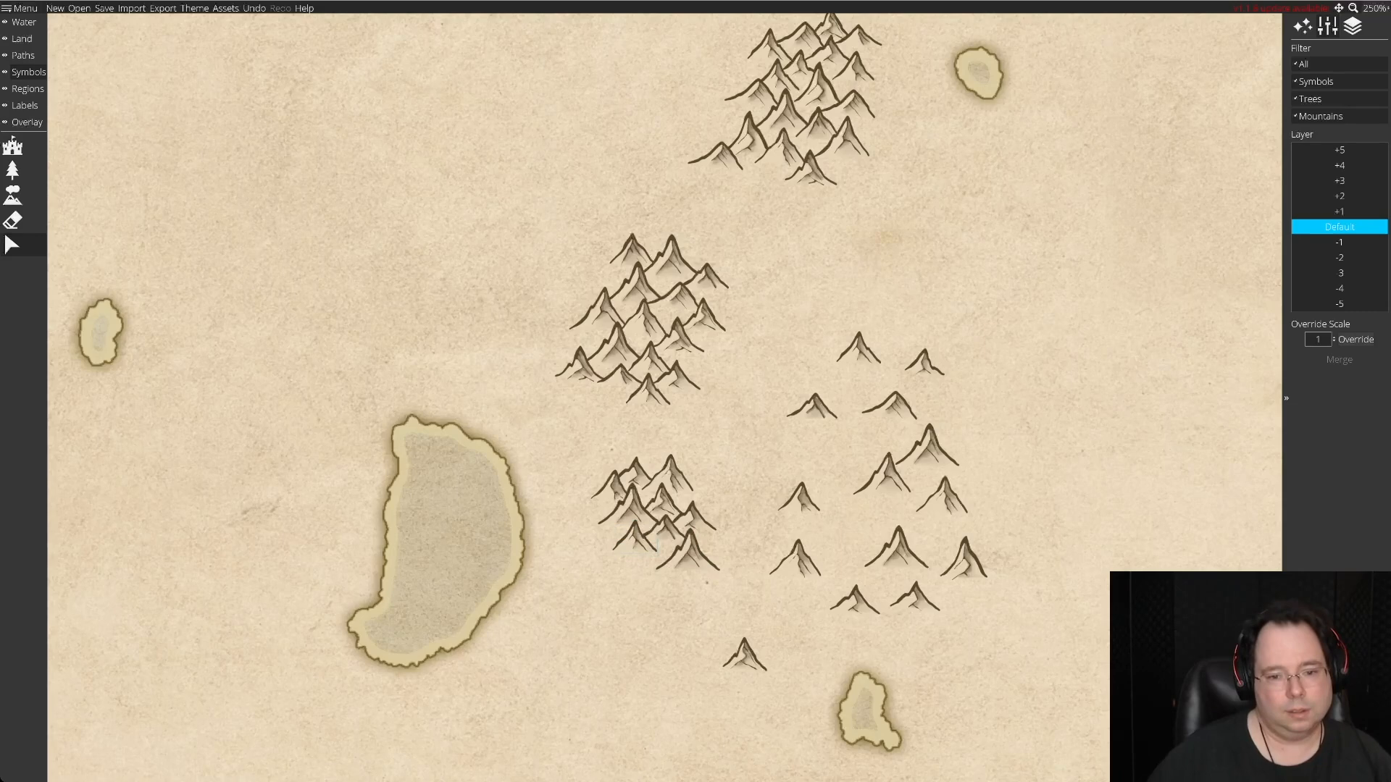
Return the set-aside peak to the stock and extend the sixth range south with a small central, a southwestern and a tip peak.
drag(744, 655, 980, 613)
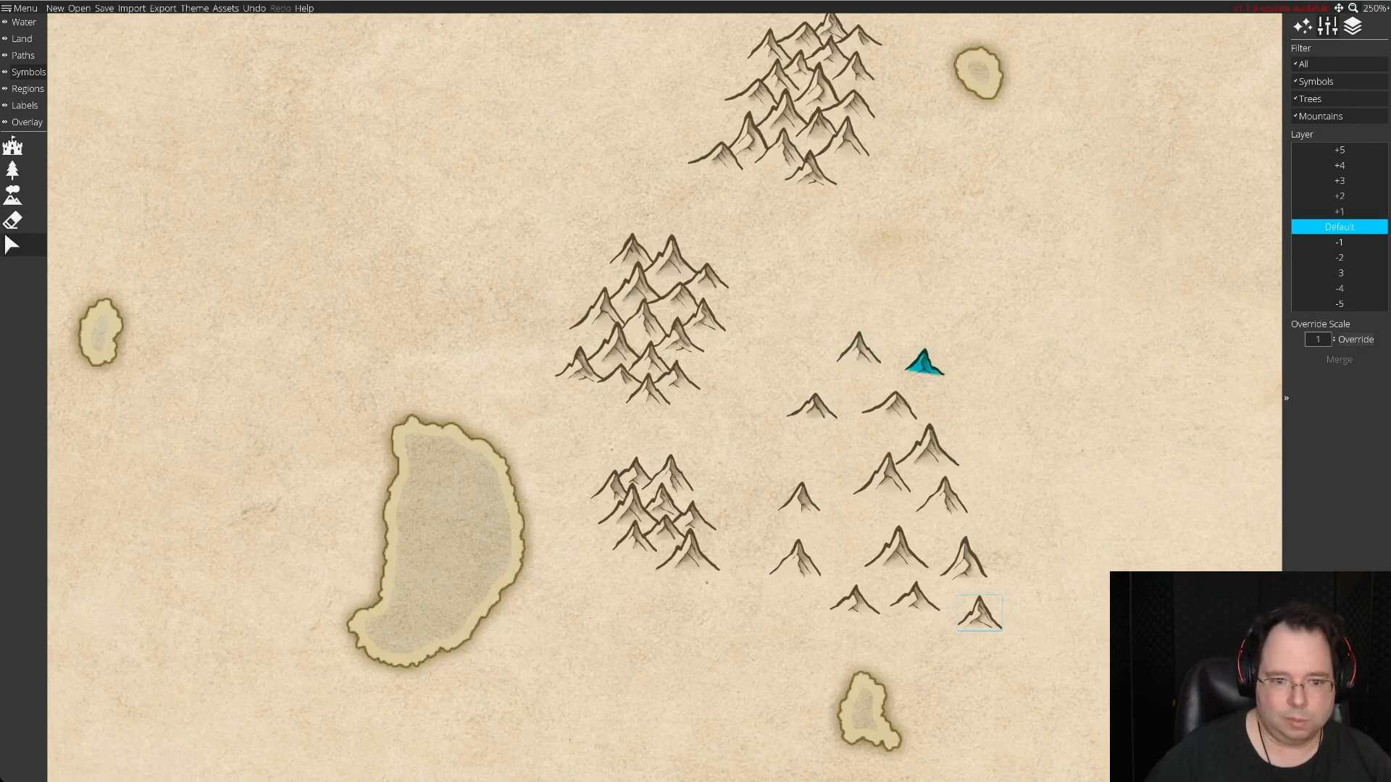
drag(924, 362, 682, 552)
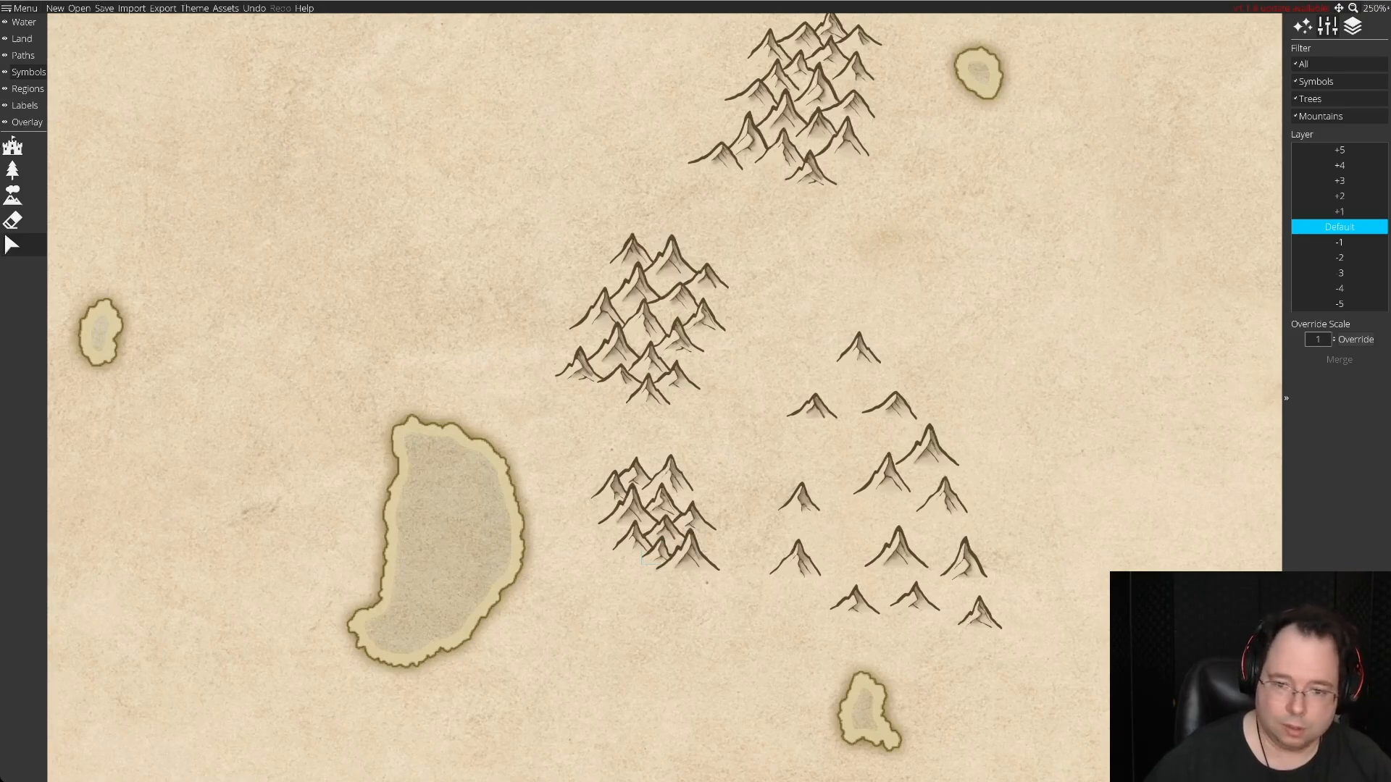
drag(942, 495, 630, 538)
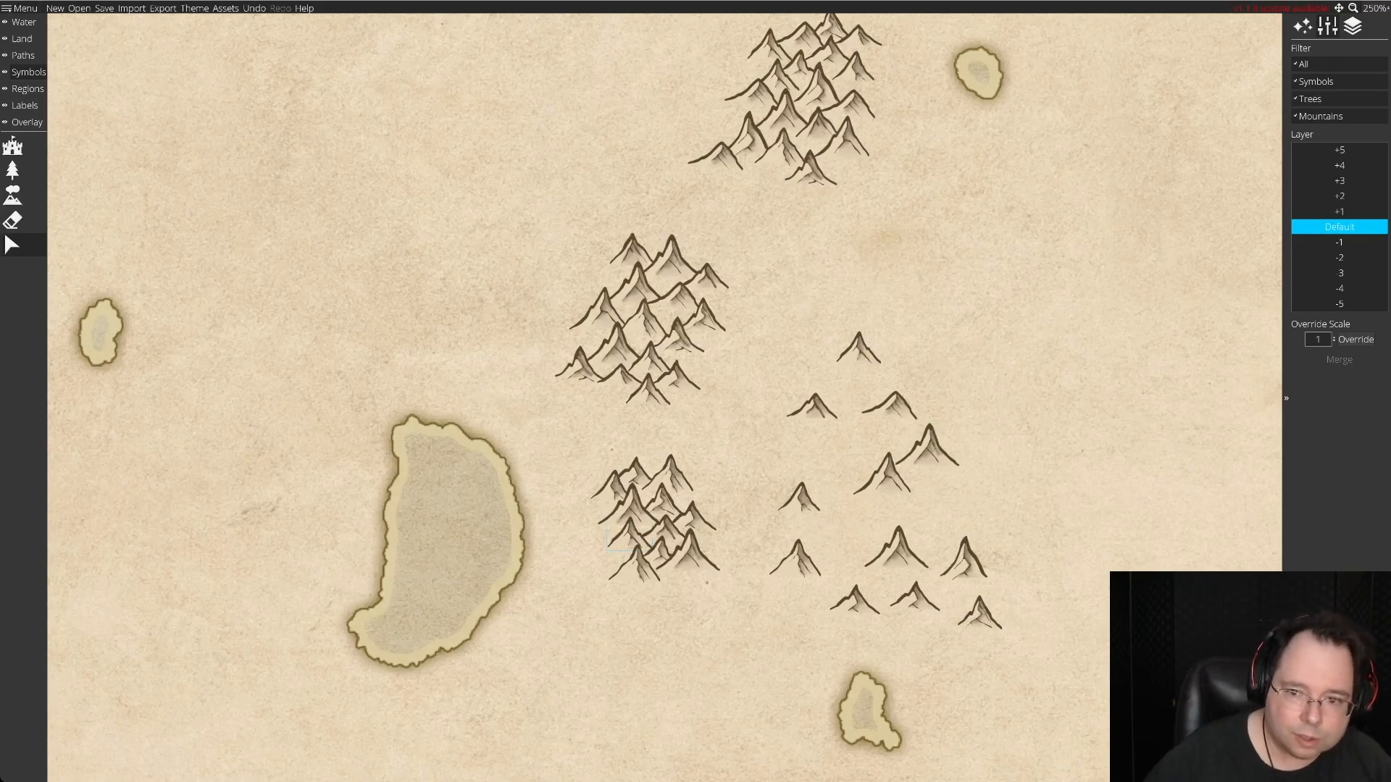
drag(858, 347, 663, 588)
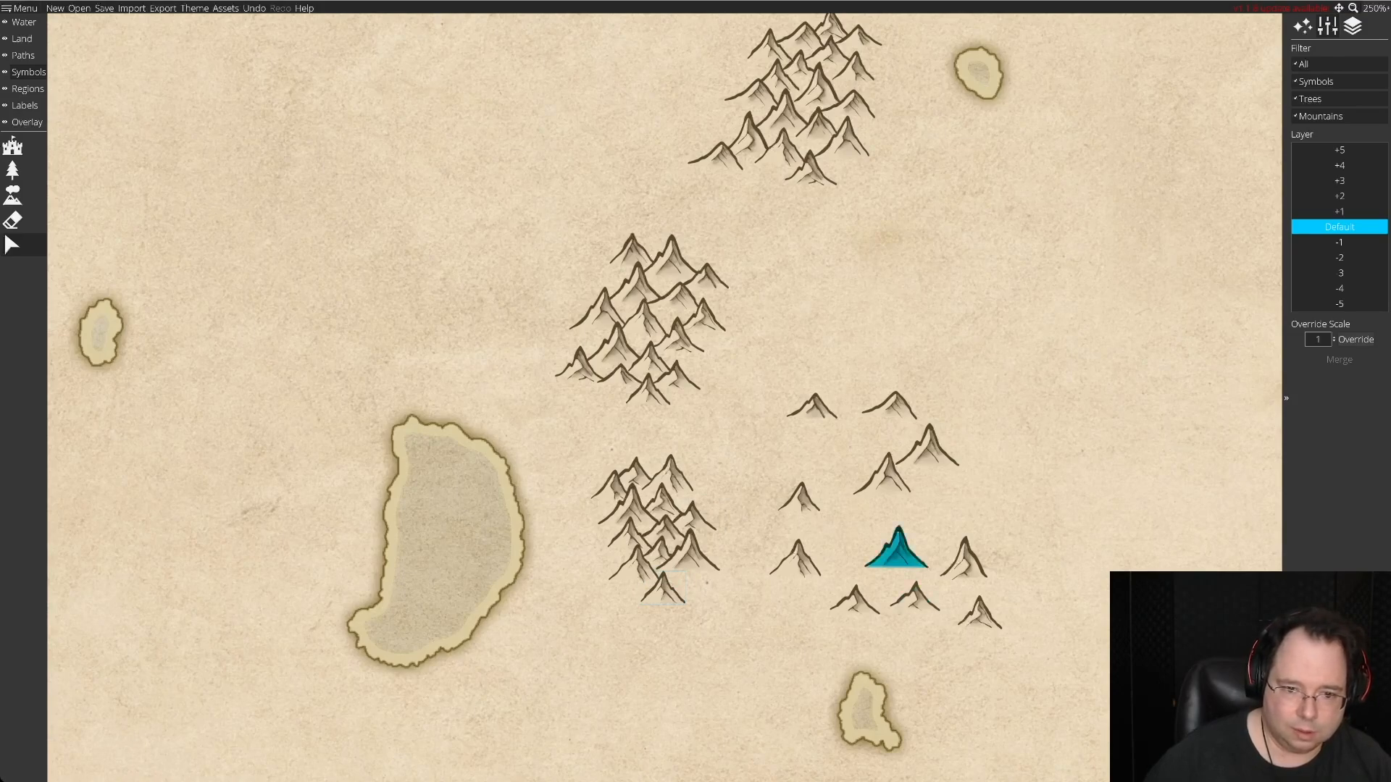
Add a medium peak at the sixth range's southeastern edge and a low filler peak between its southern peaks.
drag(963, 555, 654, 581)
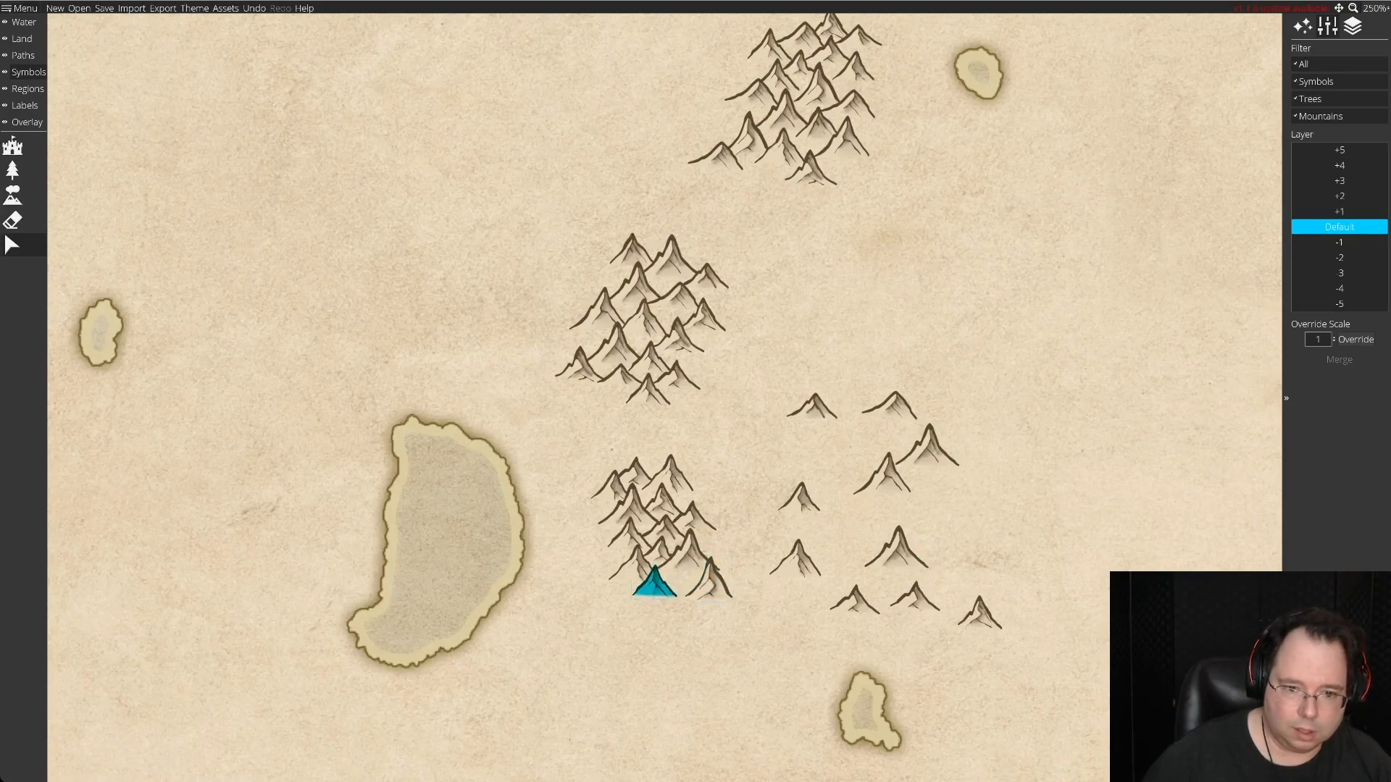
drag(896, 551, 682, 598)
key(ctrl+z)
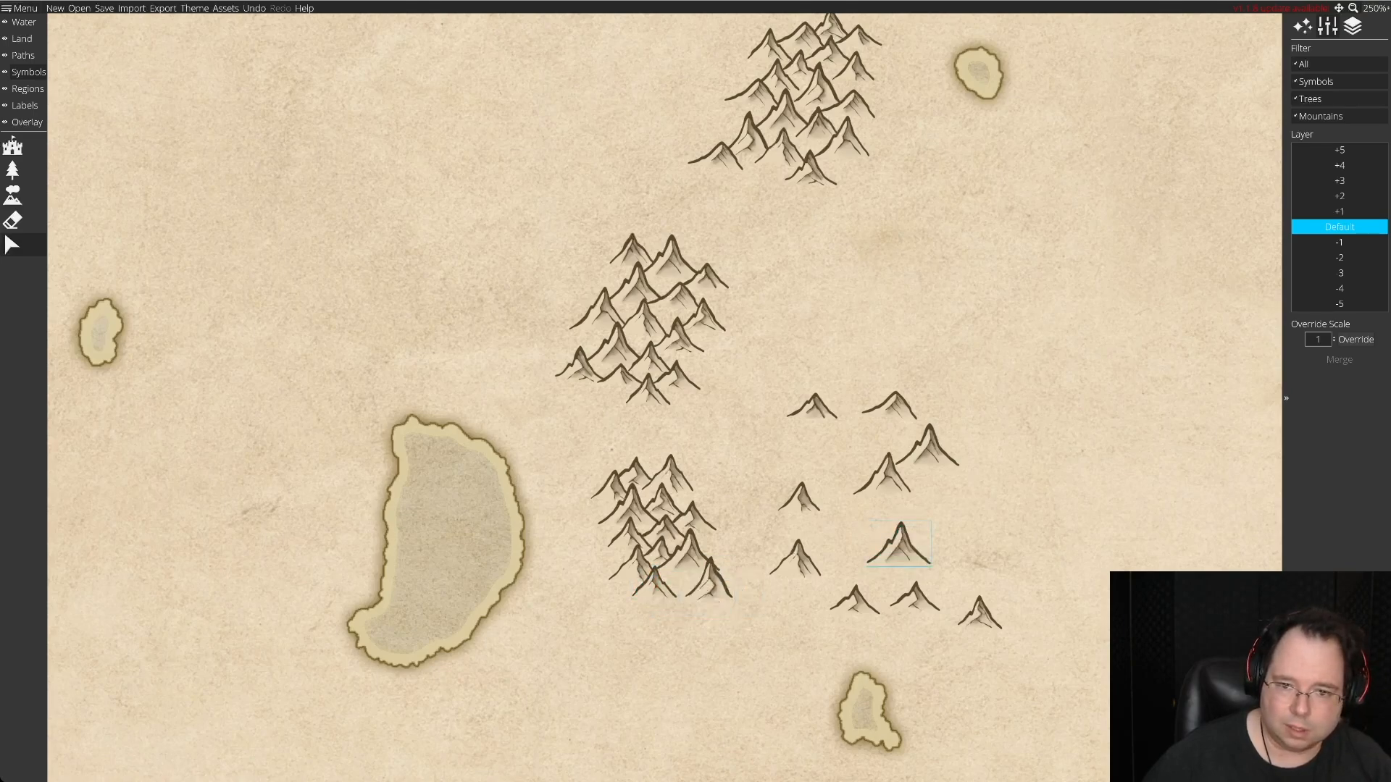
drag(890, 407, 682, 578)
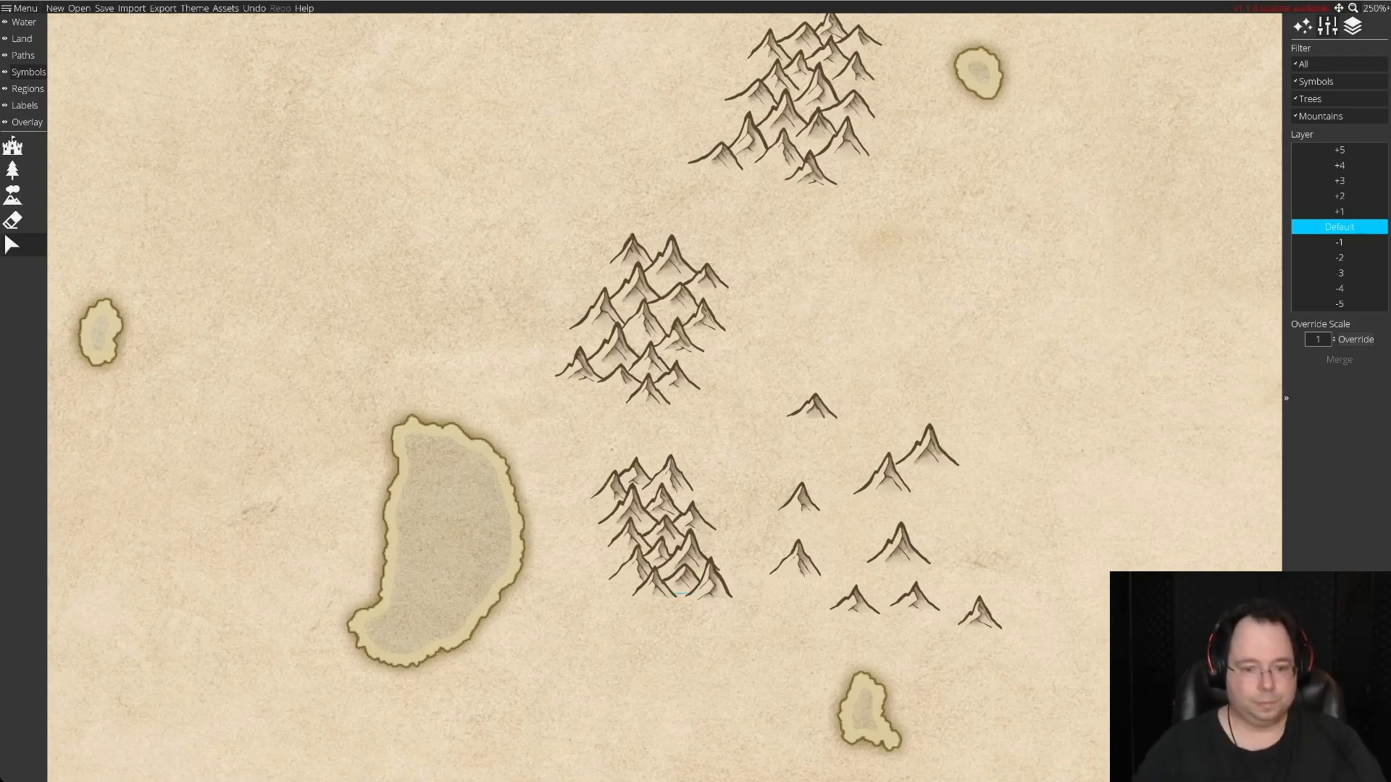
drag(682, 578, 679, 532)
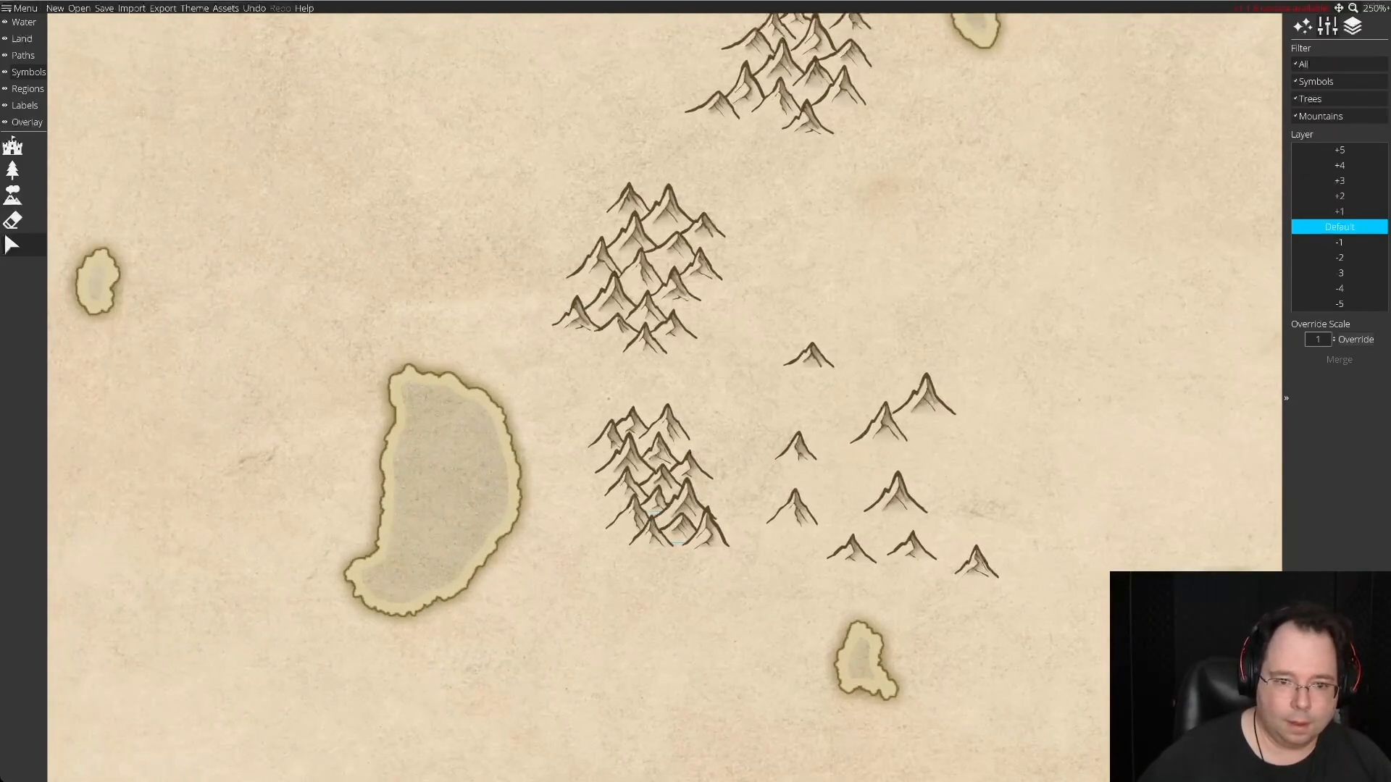
Gather the remaining stock of spare mountain symbols closer together on the empty land east of the sixth range.
click(882, 427)
drag(882, 427, 930, 449)
drag(976, 564, 974, 511)
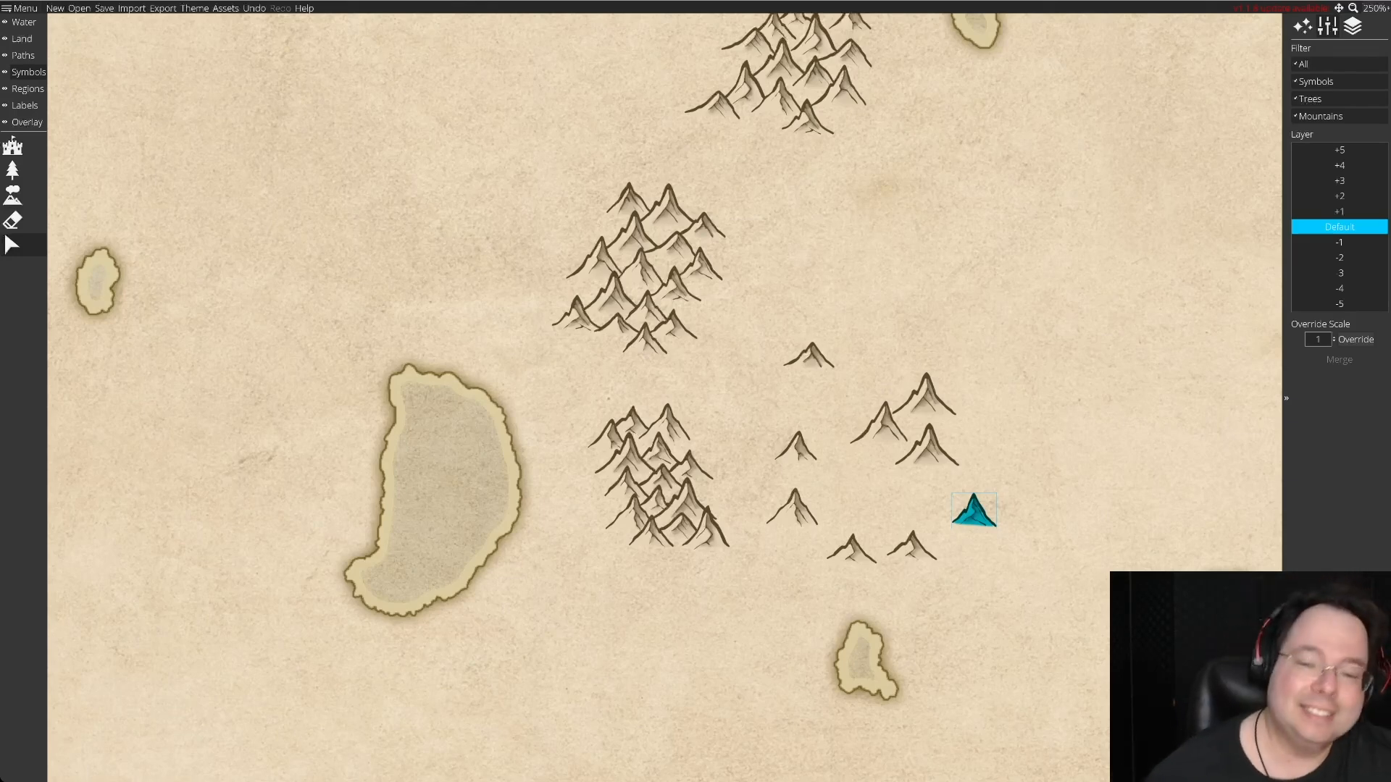
drag(973, 510, 824, 413)
click(792, 507)
drag(792, 507, 830, 470)
click(883, 499)
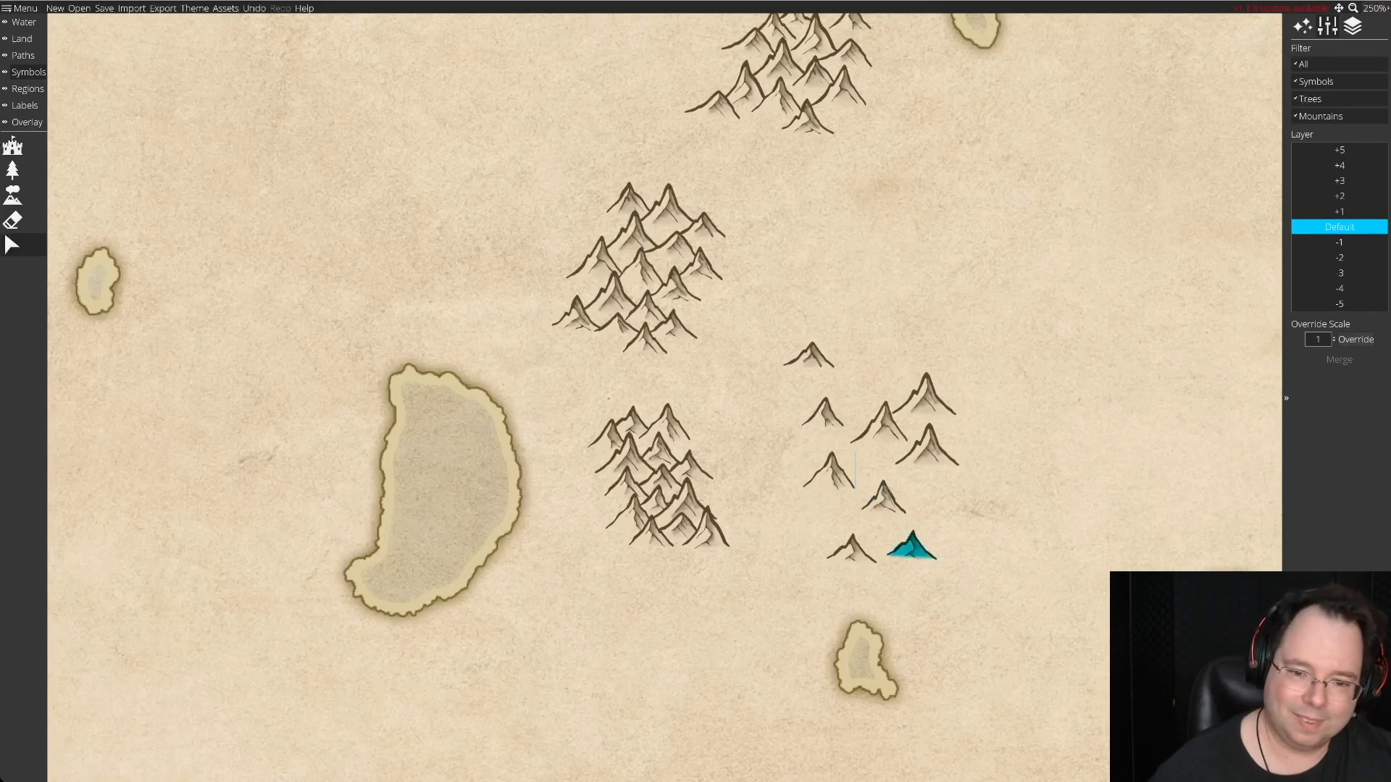
drag(852, 552, 930, 515)
drag(925, 397, 812, 363)
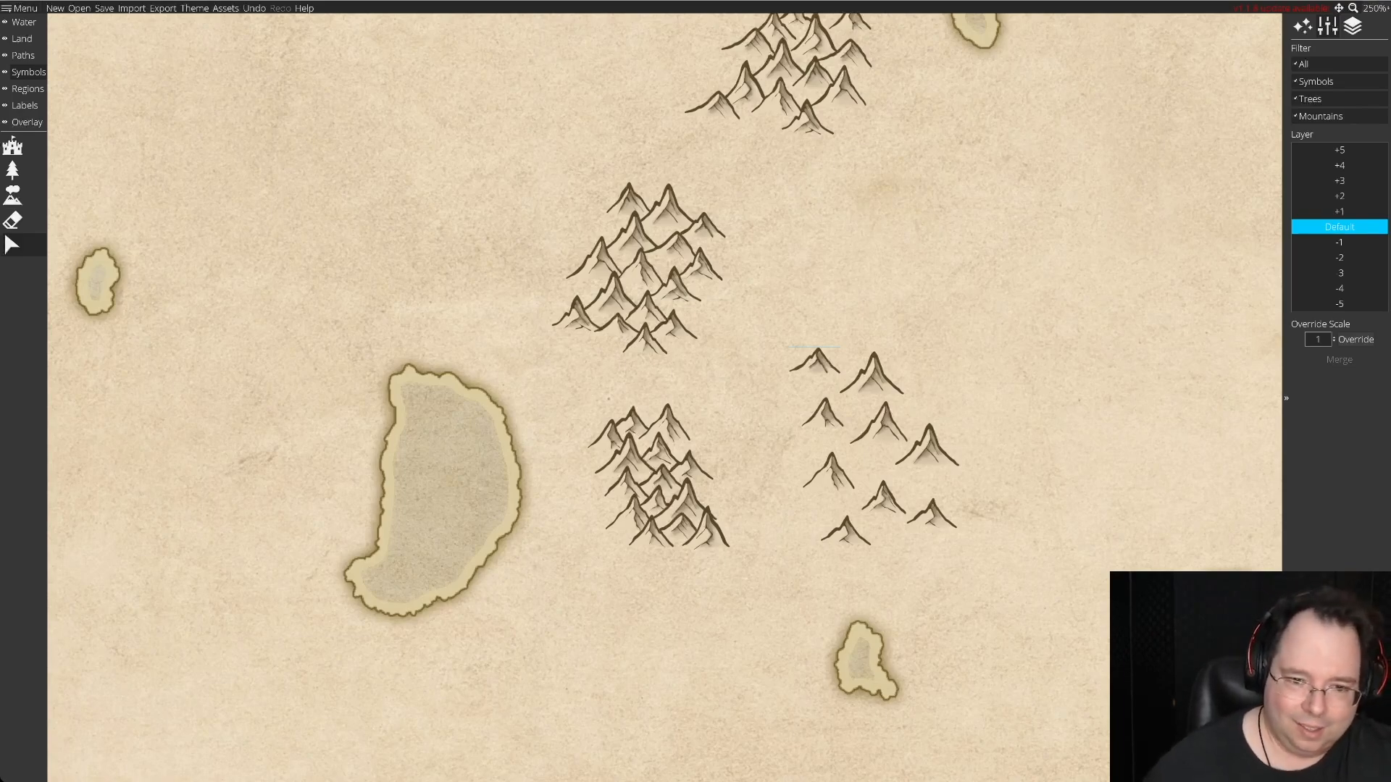
Extend the sixth range south with a medium southeastern peak, a large central peak and a low southwestern peak.
drag(829, 472, 727, 549)
drag(927, 448, 676, 556)
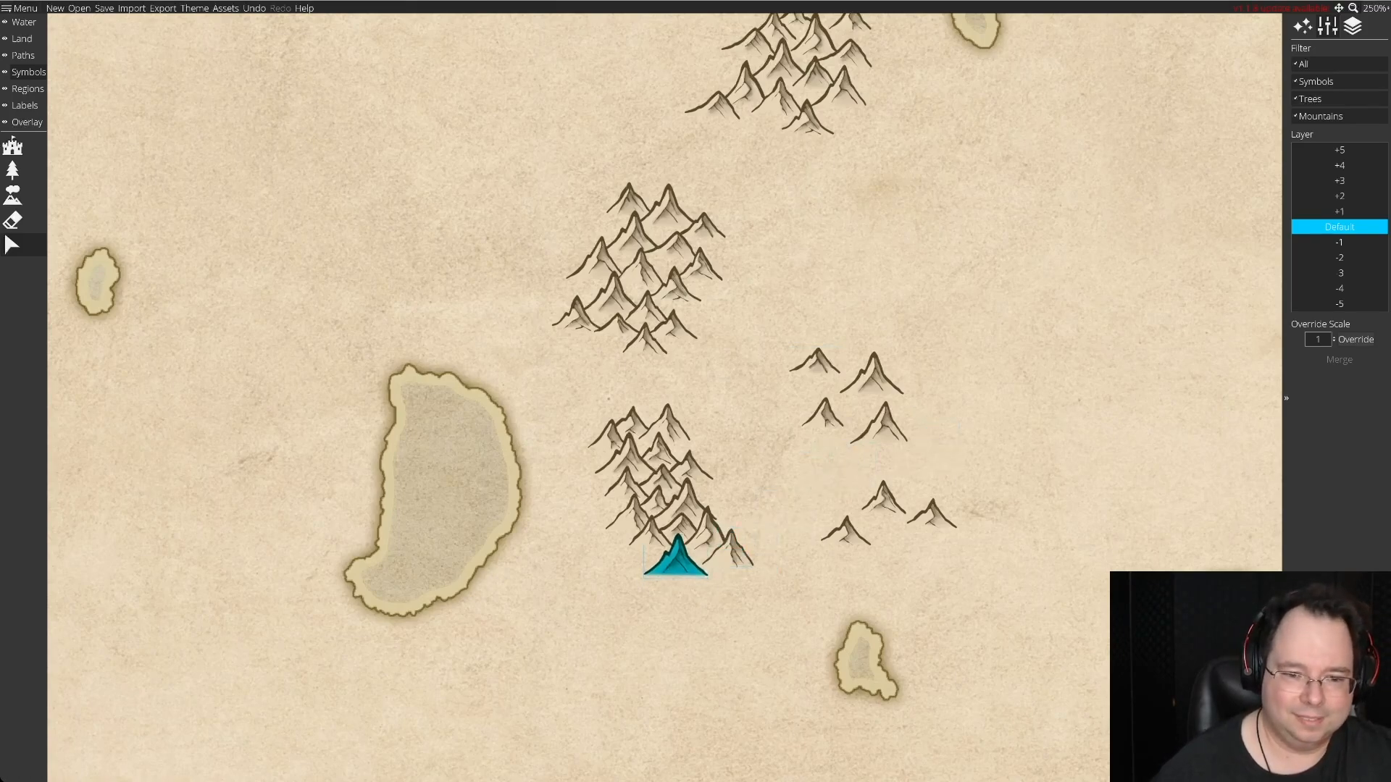
drag(731, 554, 726, 555)
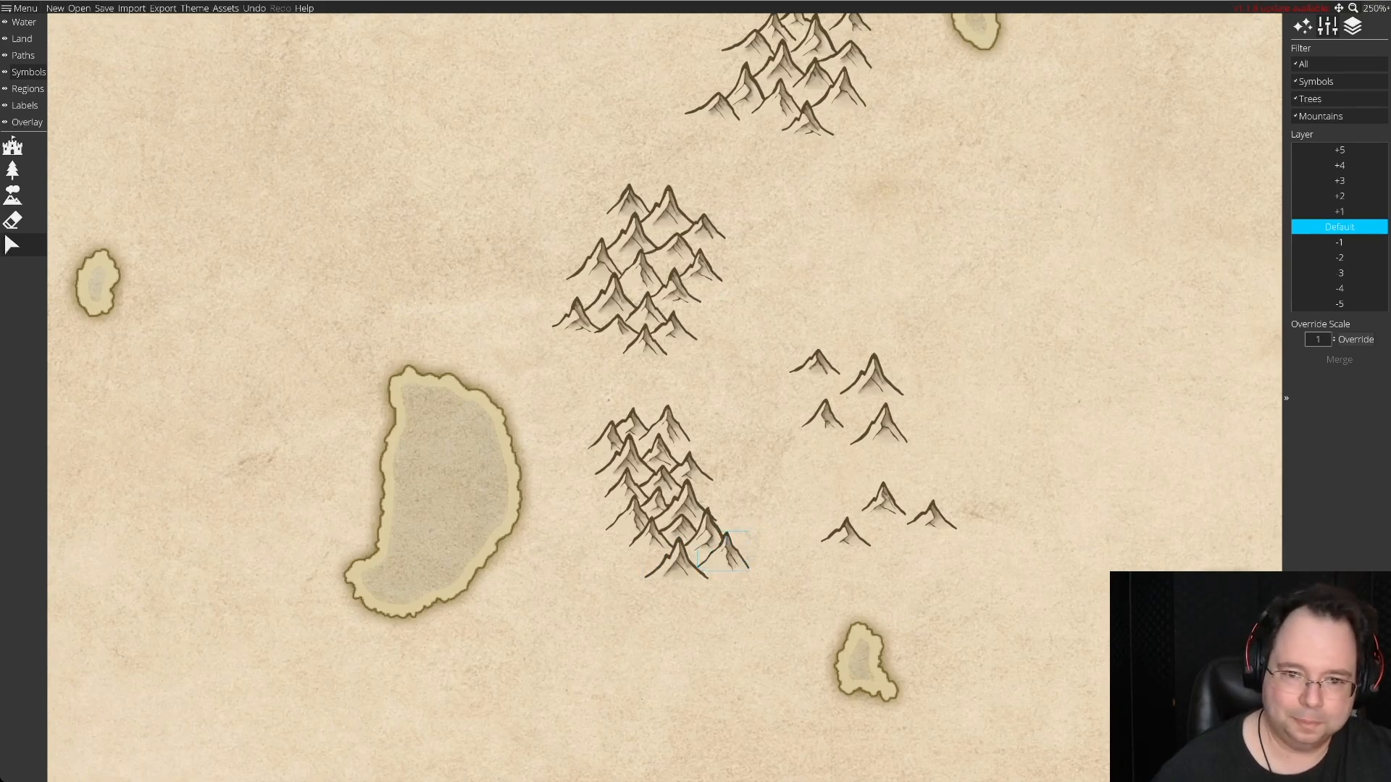
drag(815, 366, 623, 552)
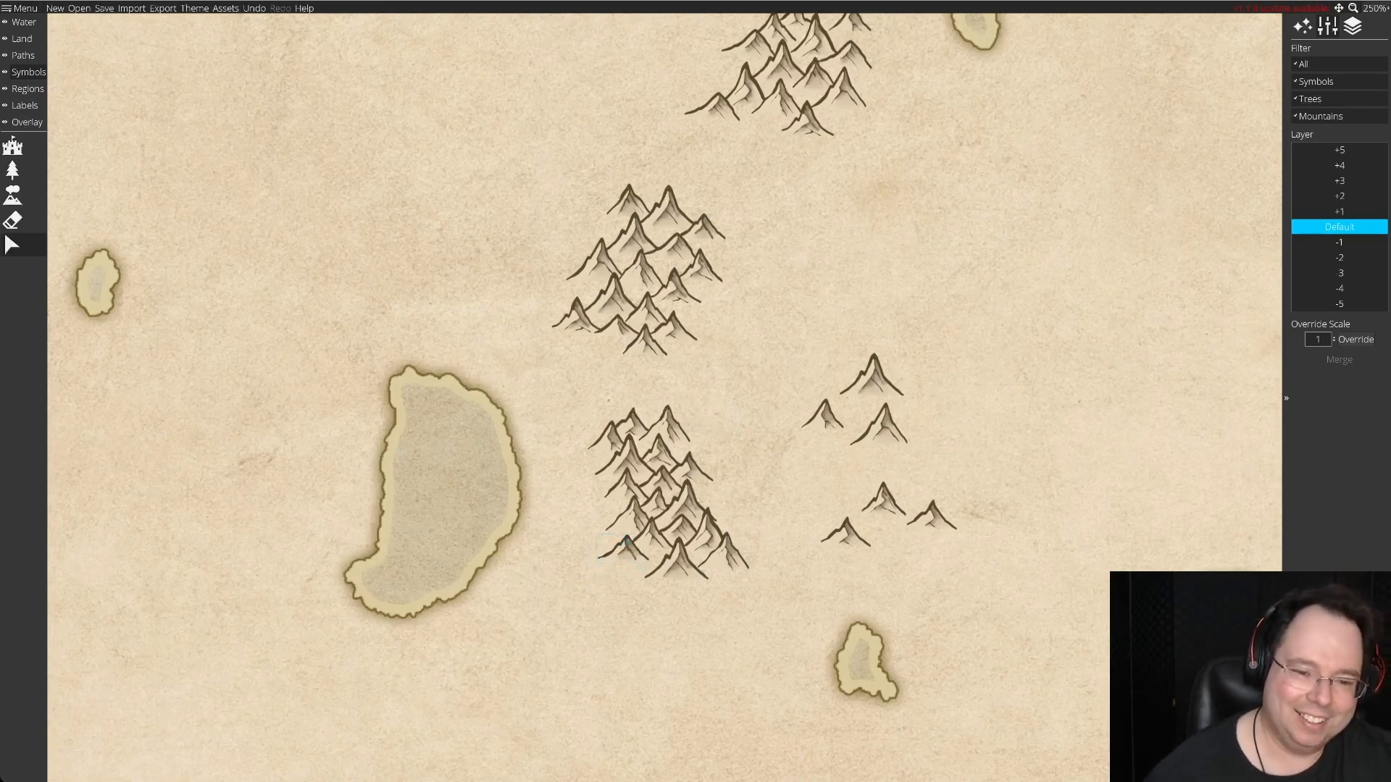
drag(874, 381, 877, 382)
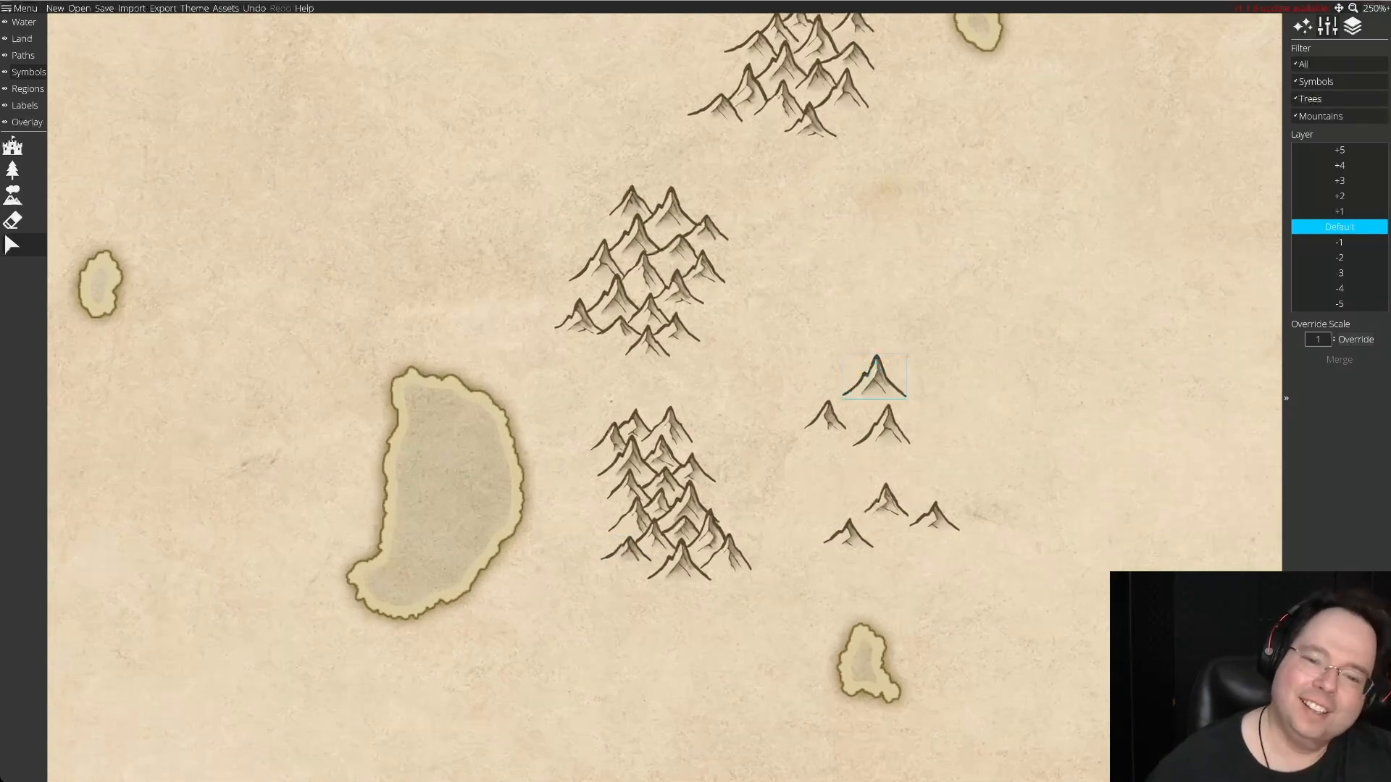
Fit a small peak between the sixth range's southwestern and central tip peaks, and move two spare large peaks closer.
drag(885, 502, 683, 567)
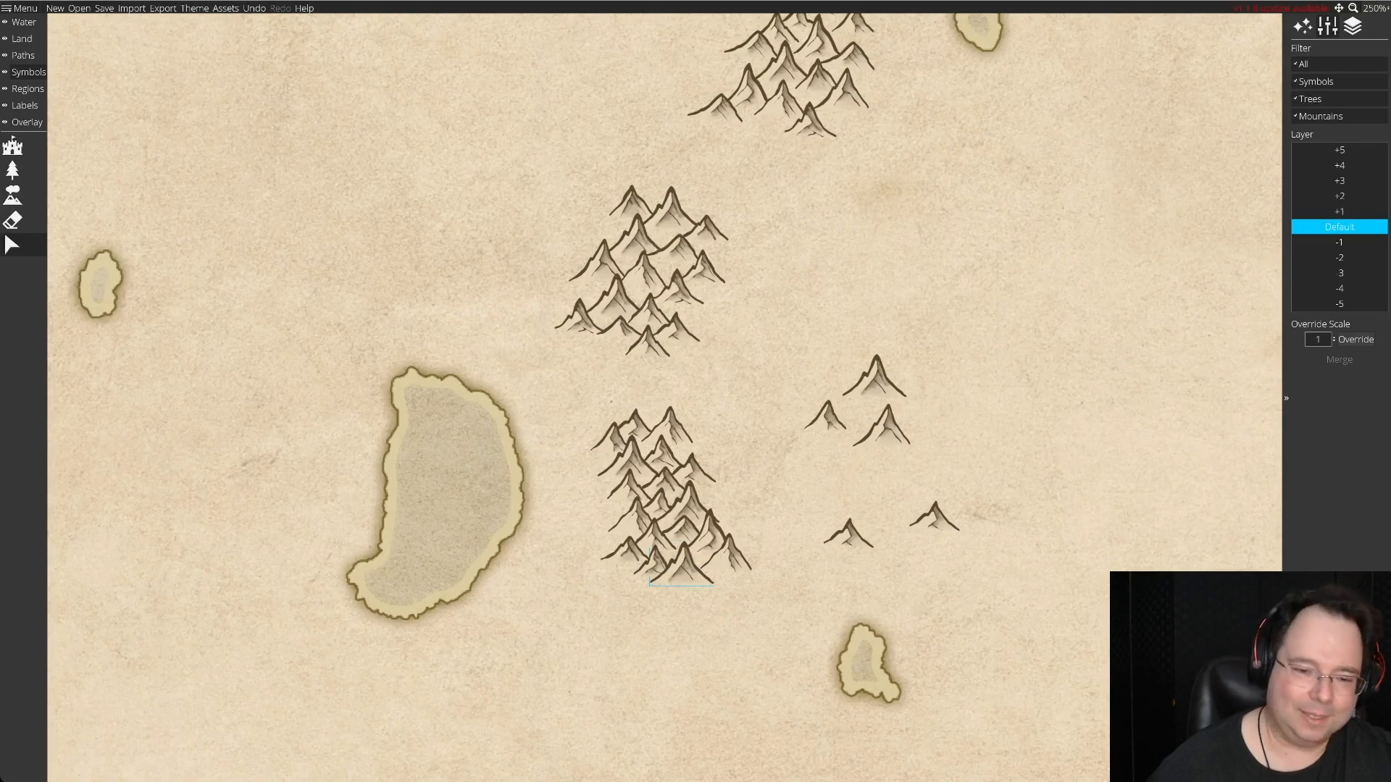
drag(728, 558, 627, 548)
drag(875, 380, 872, 480)
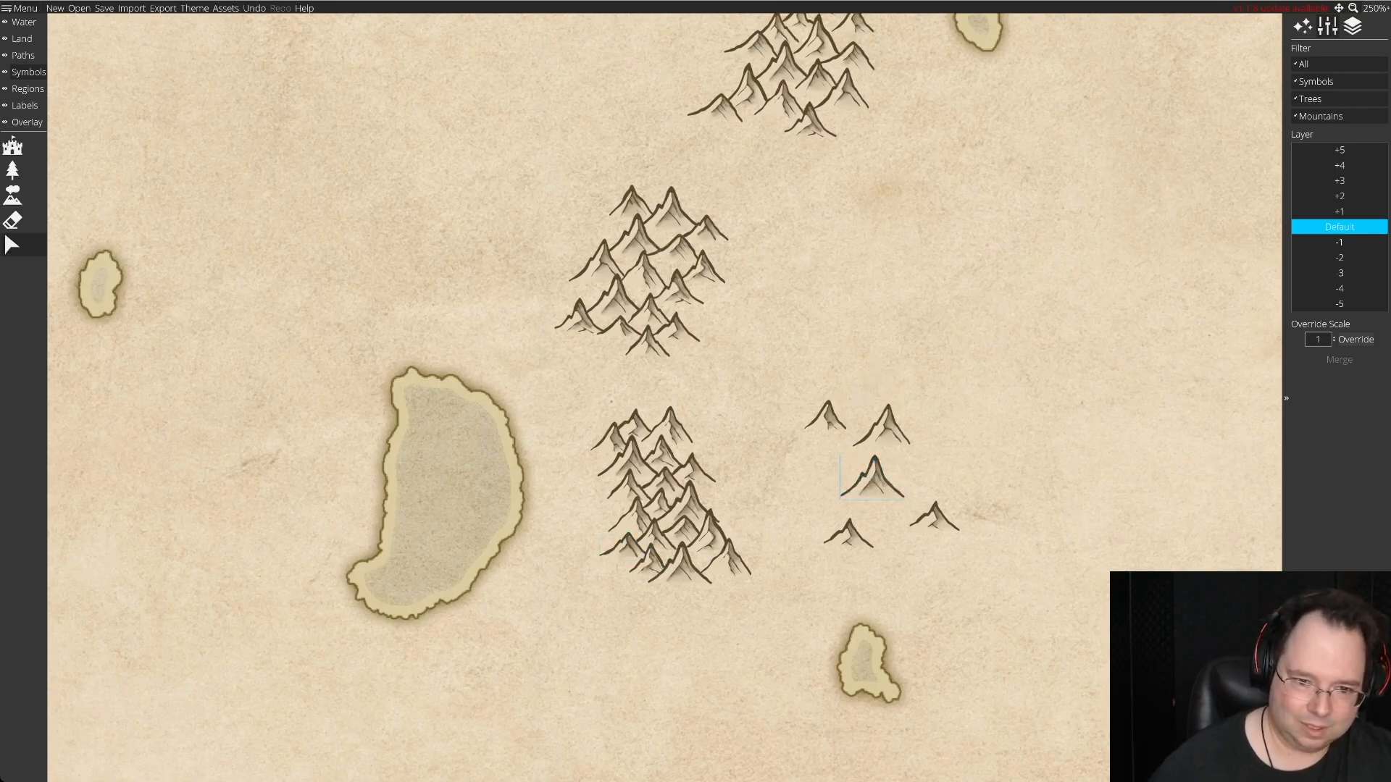
drag(883, 427, 728, 636)
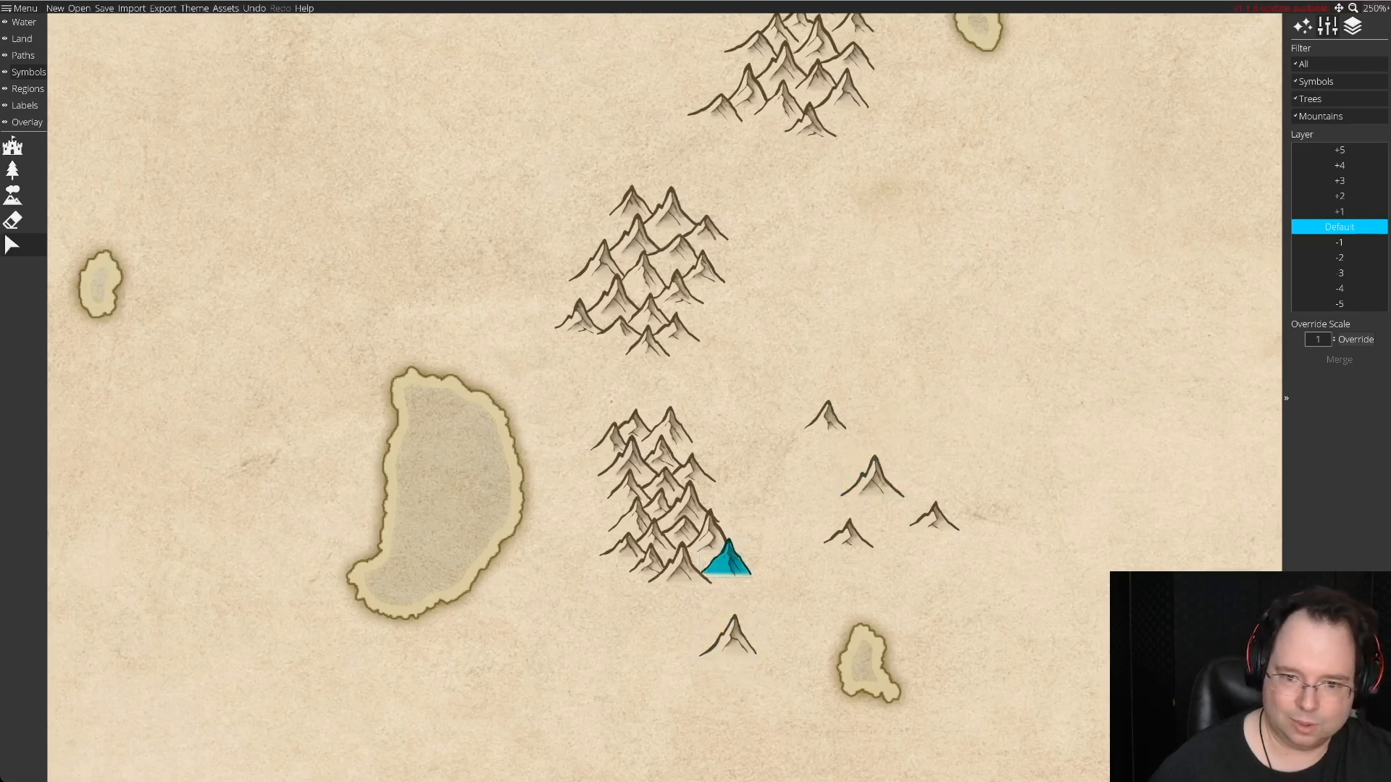
key(Delete)
Finish the sixth range with a low filler peak, a southern row of three peaks and a medium peak on its upper eastern side.
drag(934, 516, 680, 564)
drag(728, 634, 641, 591)
drag(848, 534, 680, 591)
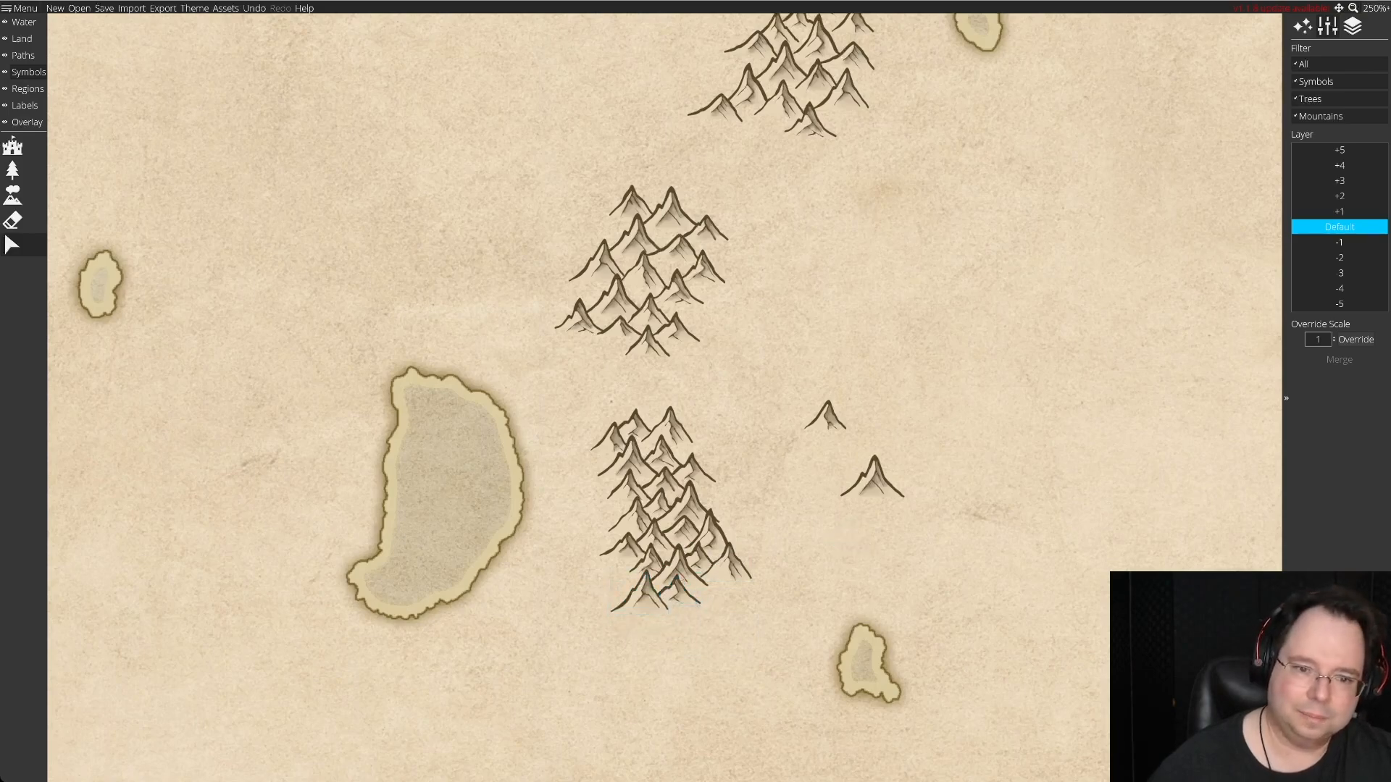
drag(825, 417, 695, 447)
drag(873, 478, 712, 599)
Examine the spacing and shape of all six mountain ranges along the chain, from the southern end to the northern end.
scroll(712, 600, down, 2)
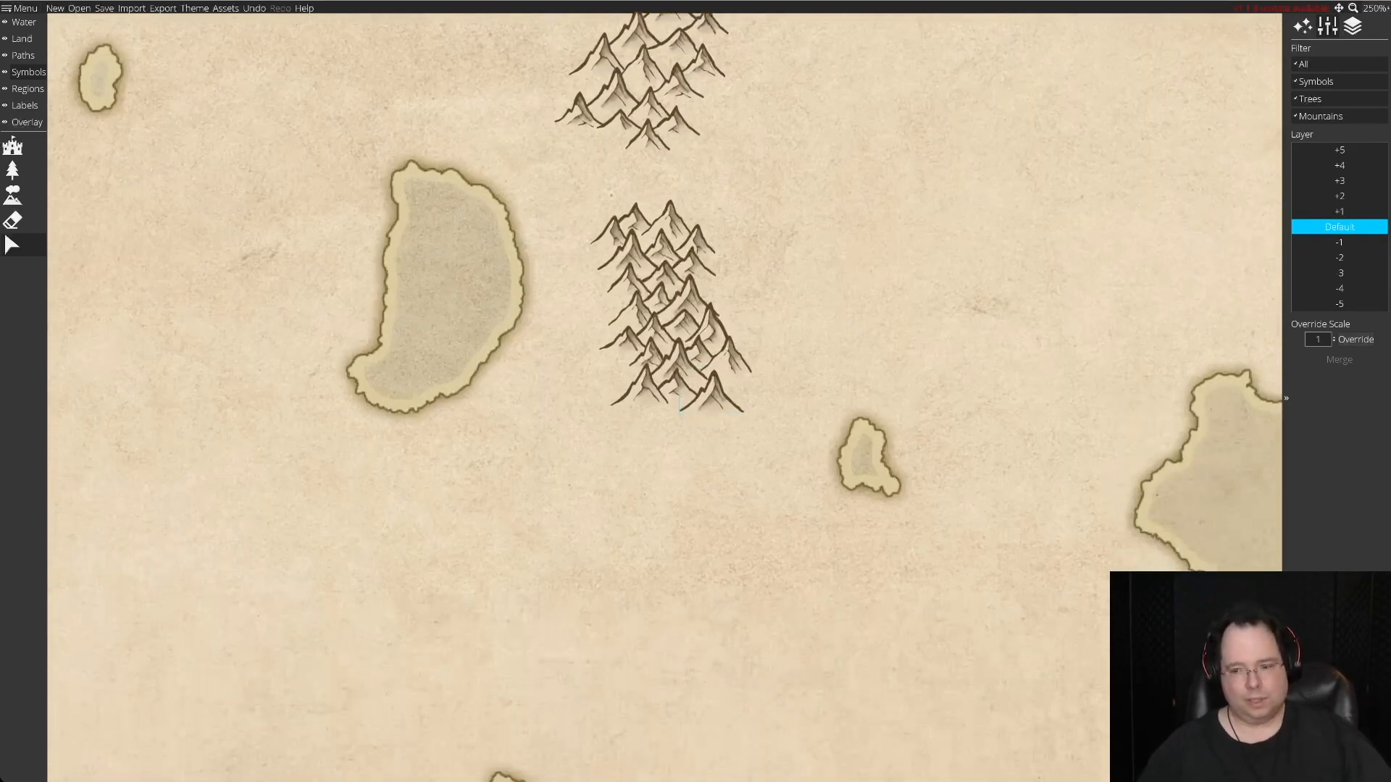
scroll(667, 362, up, 4)
key(Up)
key(Up)
key(Right)
drag(724, 724, 610, 60)
drag(417, 775, 558, 472)
drag(558, 144, 554, 717)
drag(554, 217, 547, 688)
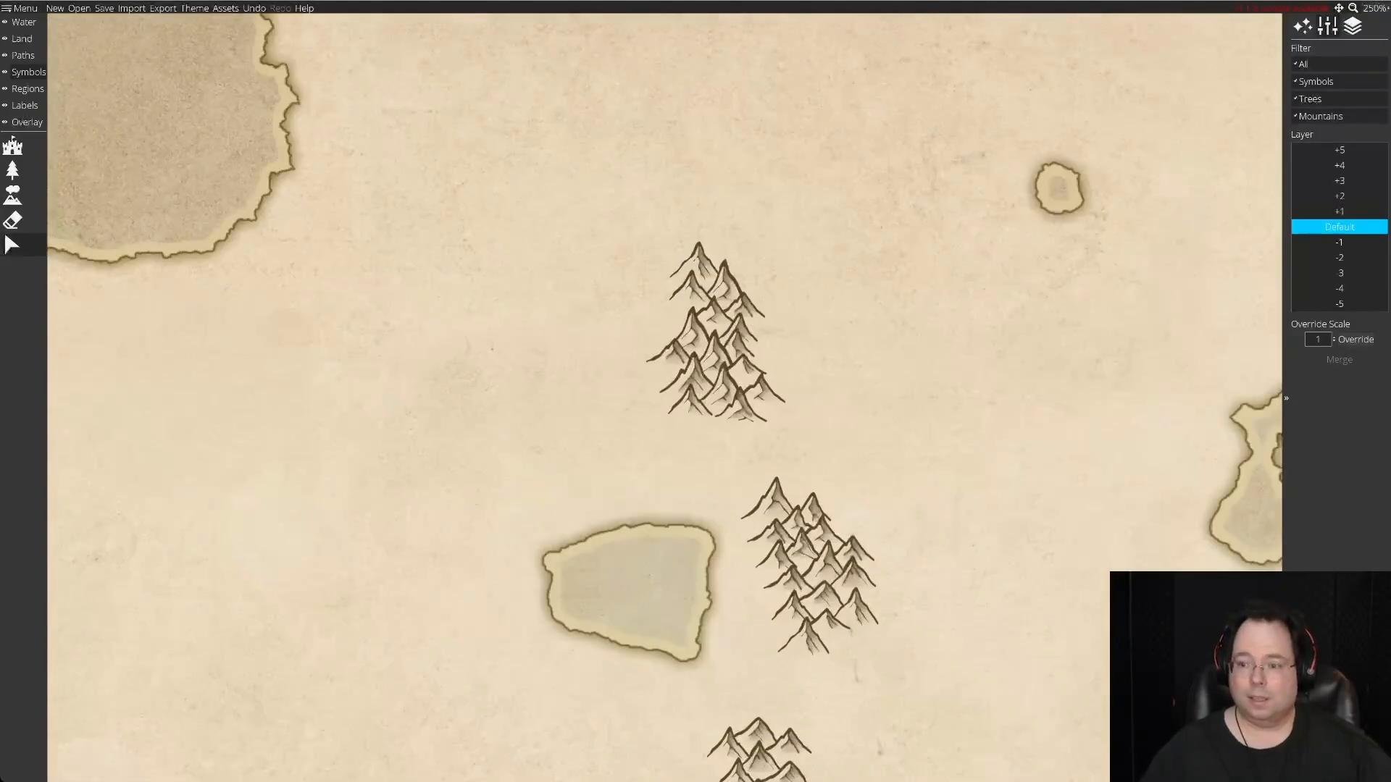
scroll(664, 398, down, 1)
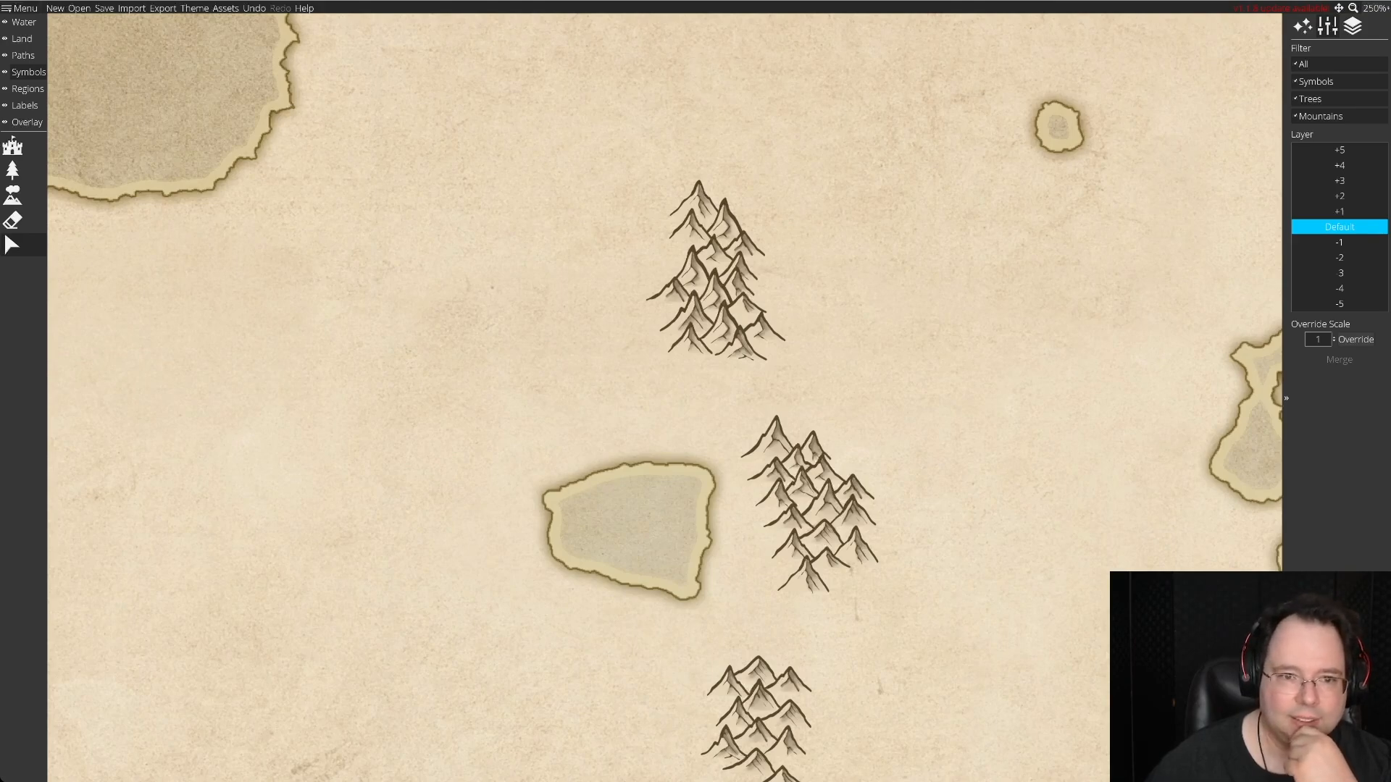
scroll(664, 398, up, 6)
scroll(664, 397, down, 4)
scroll(665, 397, down, 12)
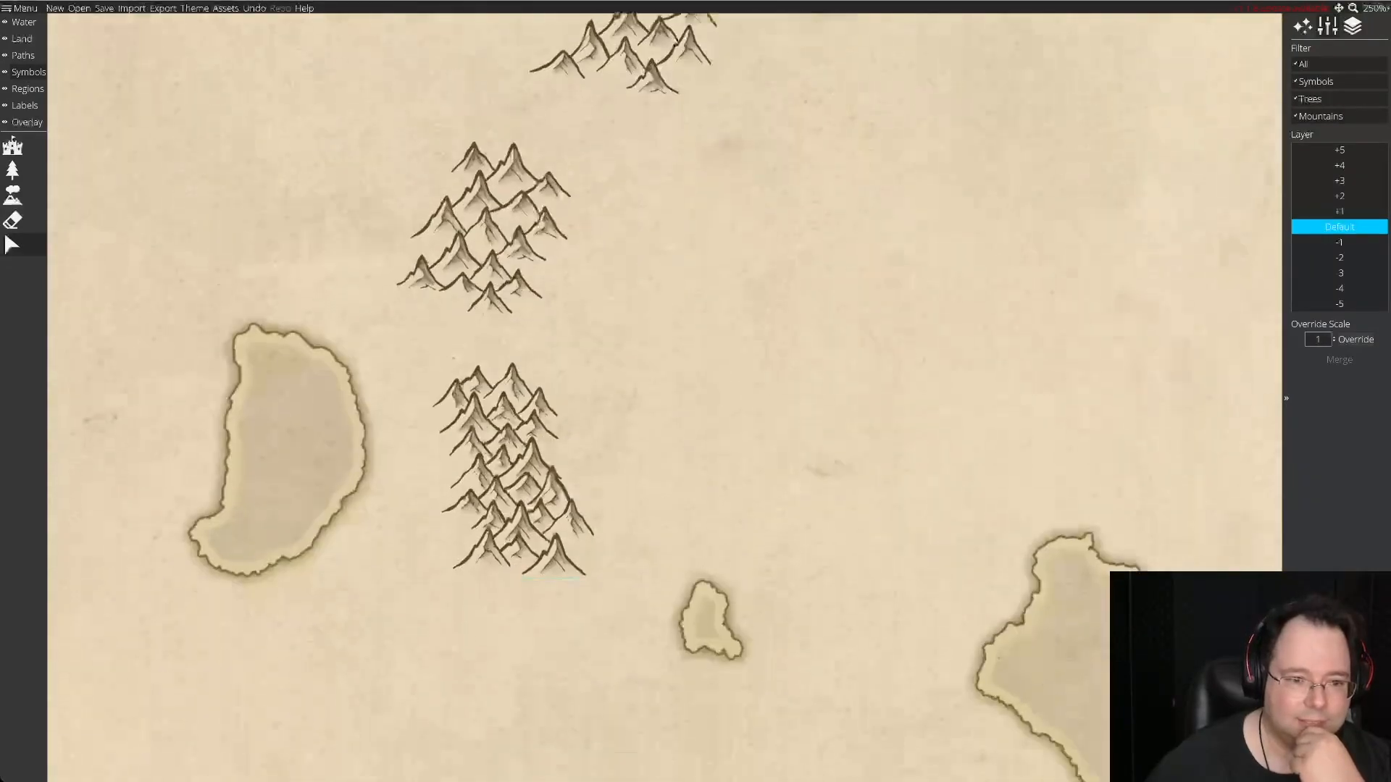
scroll(664, 397, up, 8)
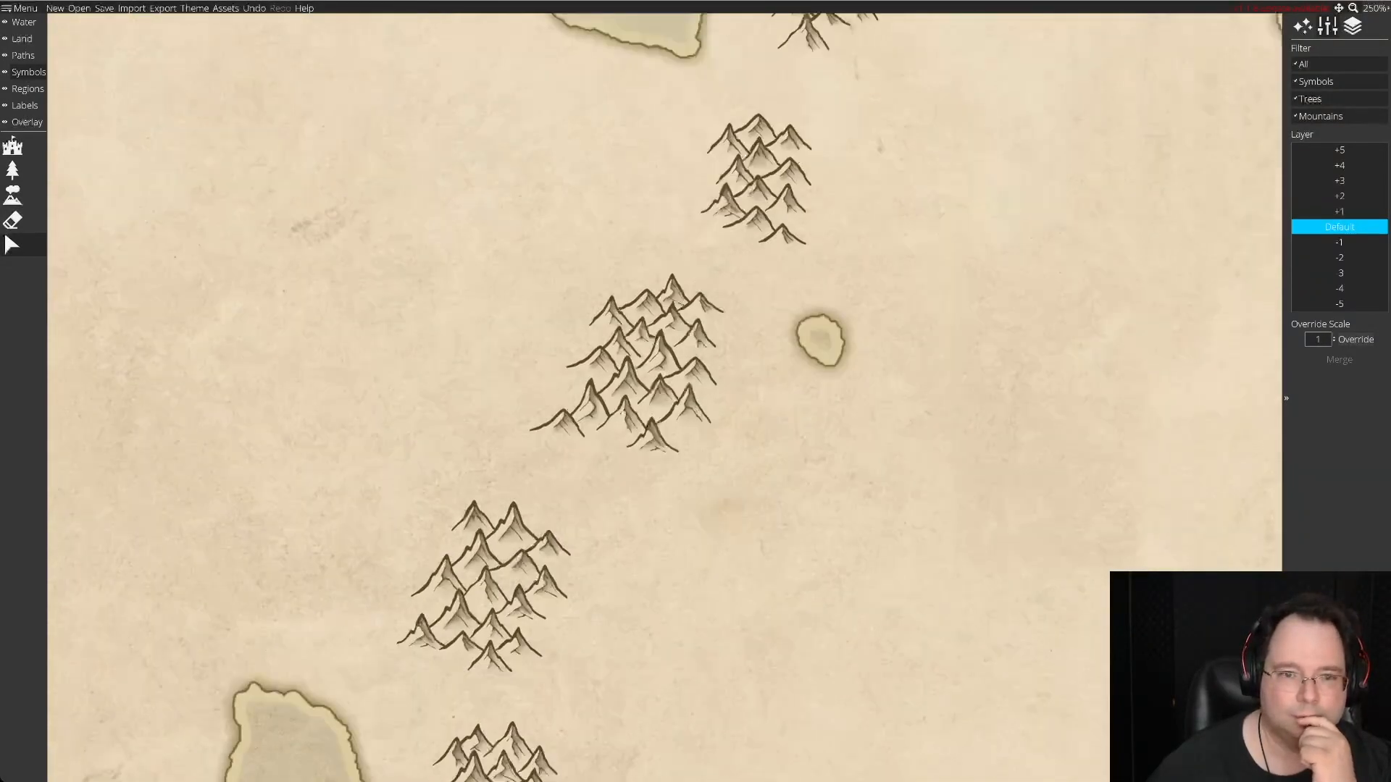
scroll(664, 398, up, 12)
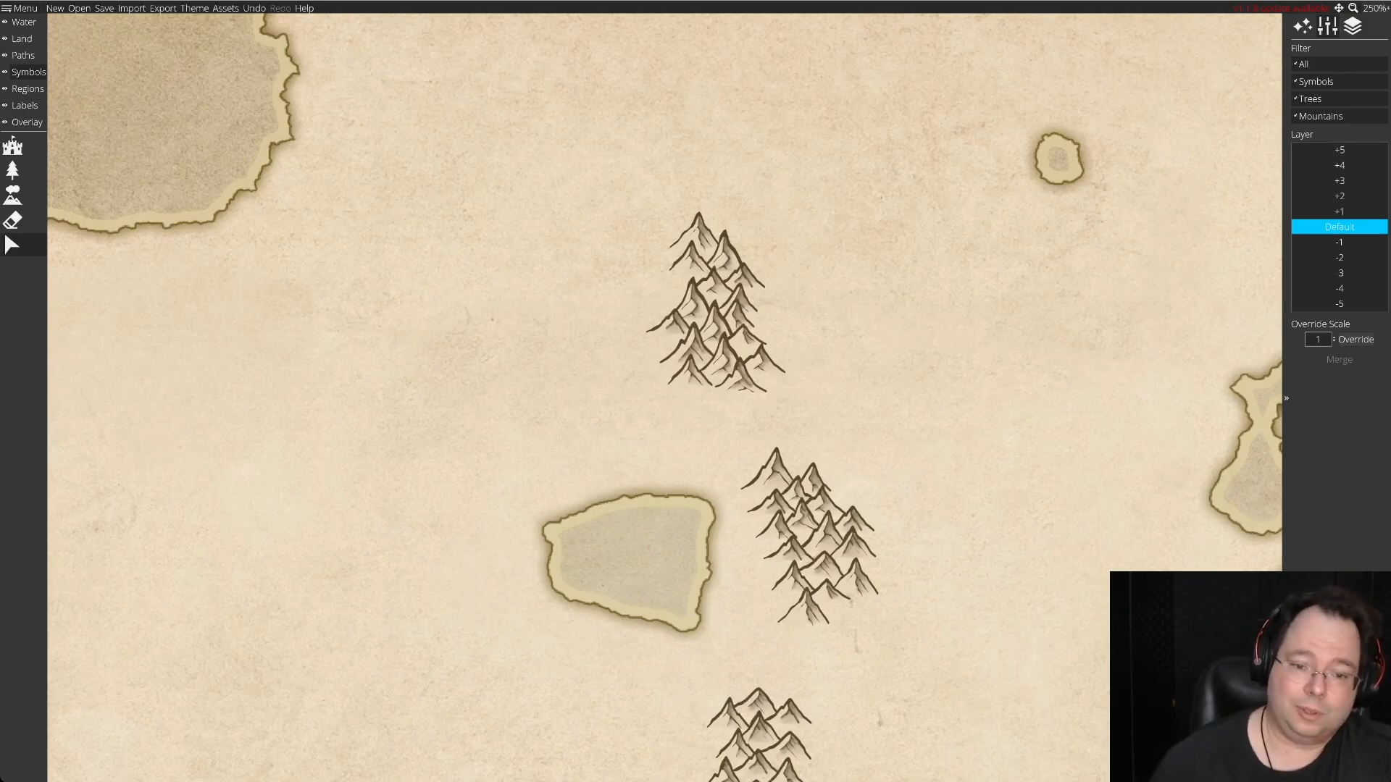
scroll(664, 397, up, 8)
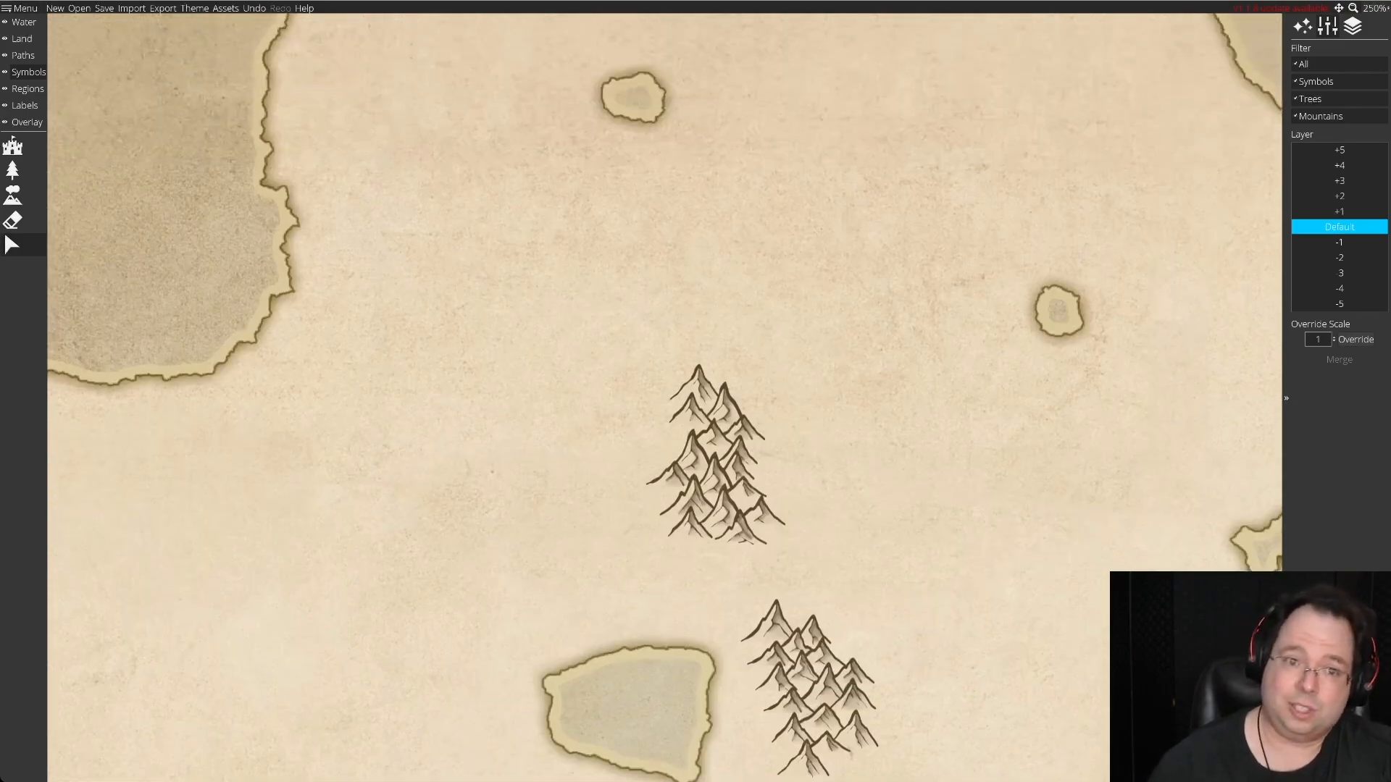
scroll(664, 397, down, 8)
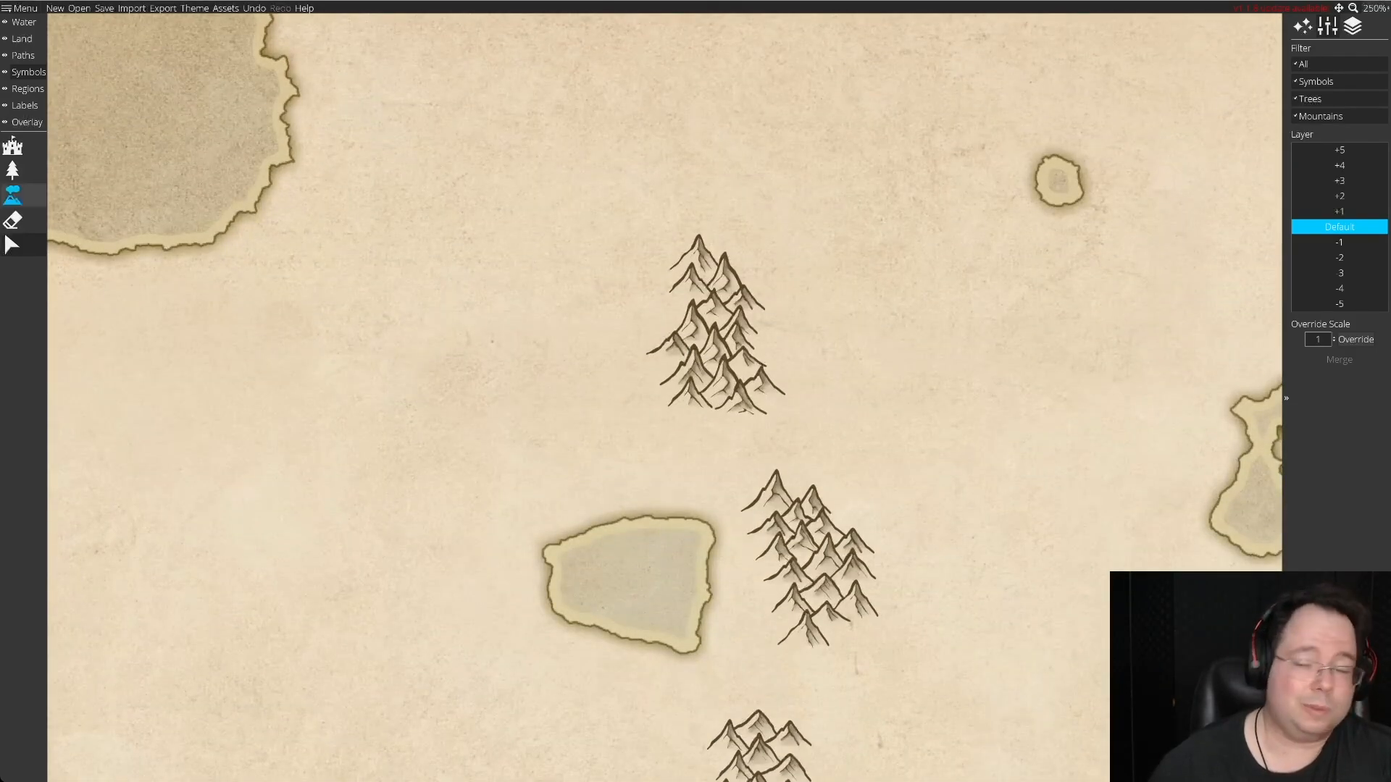
Scatter a stock of 19 varied hill symbols over the empty land west of the northernmost range.
click(12, 195)
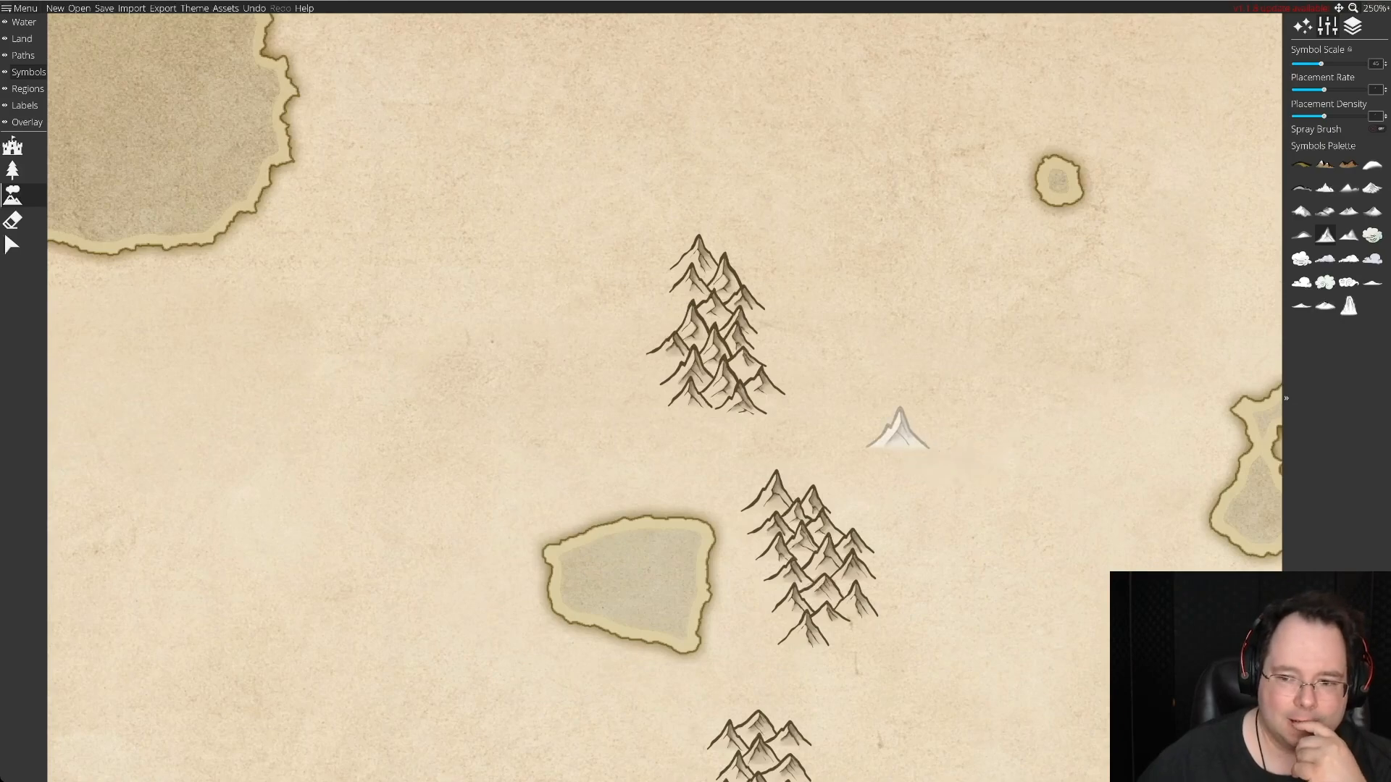
scroll(898, 426, down, 5)
scroll(898, 427, down, 4)
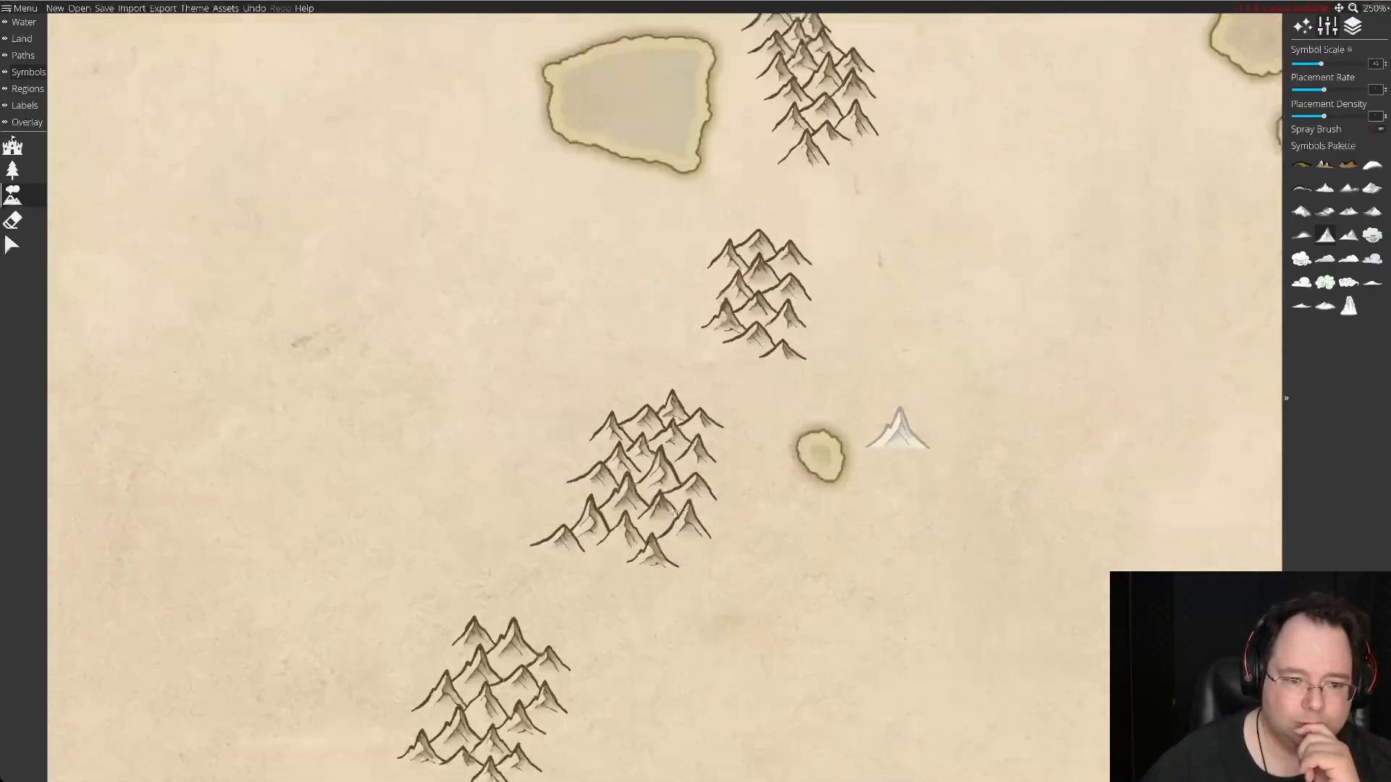
scroll(898, 427, up, 5)
scroll(898, 427, up, 1)
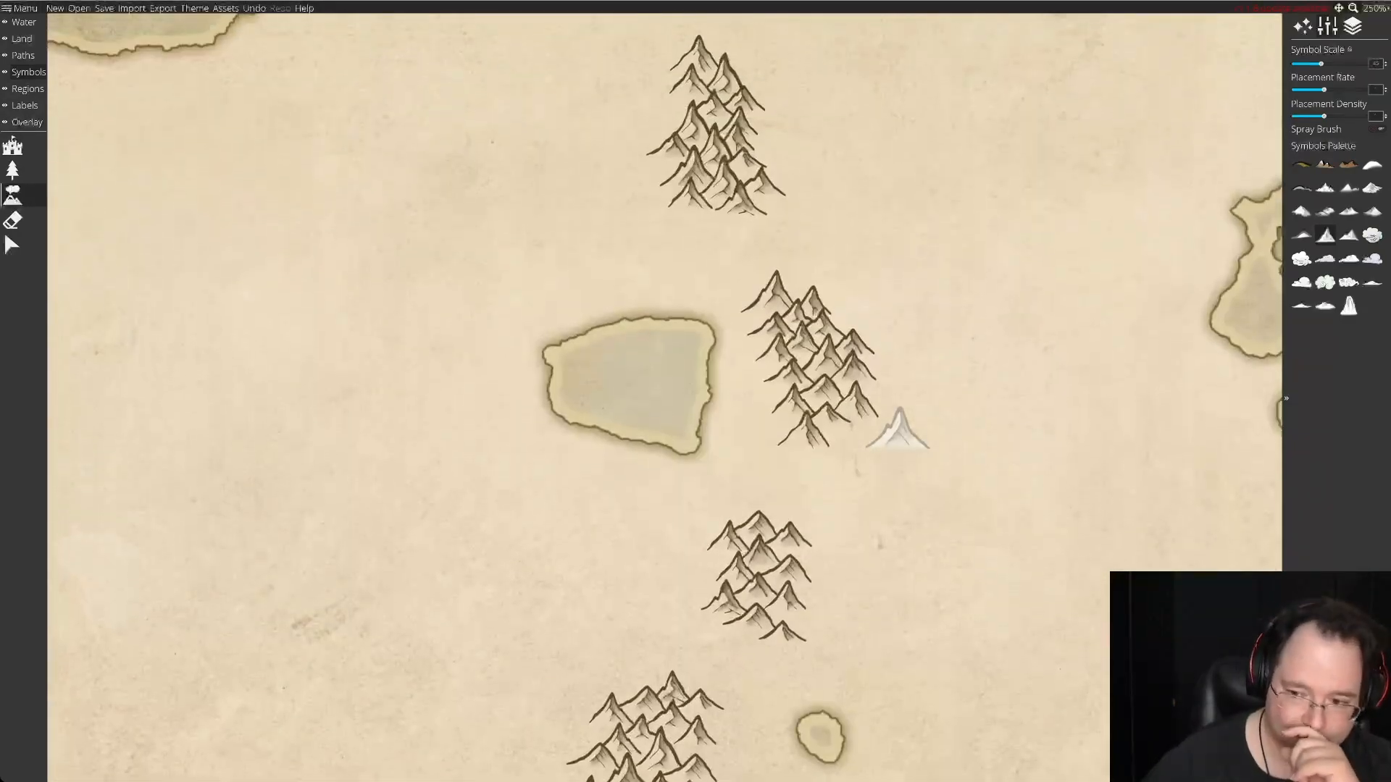
scroll(898, 428, up, 2)
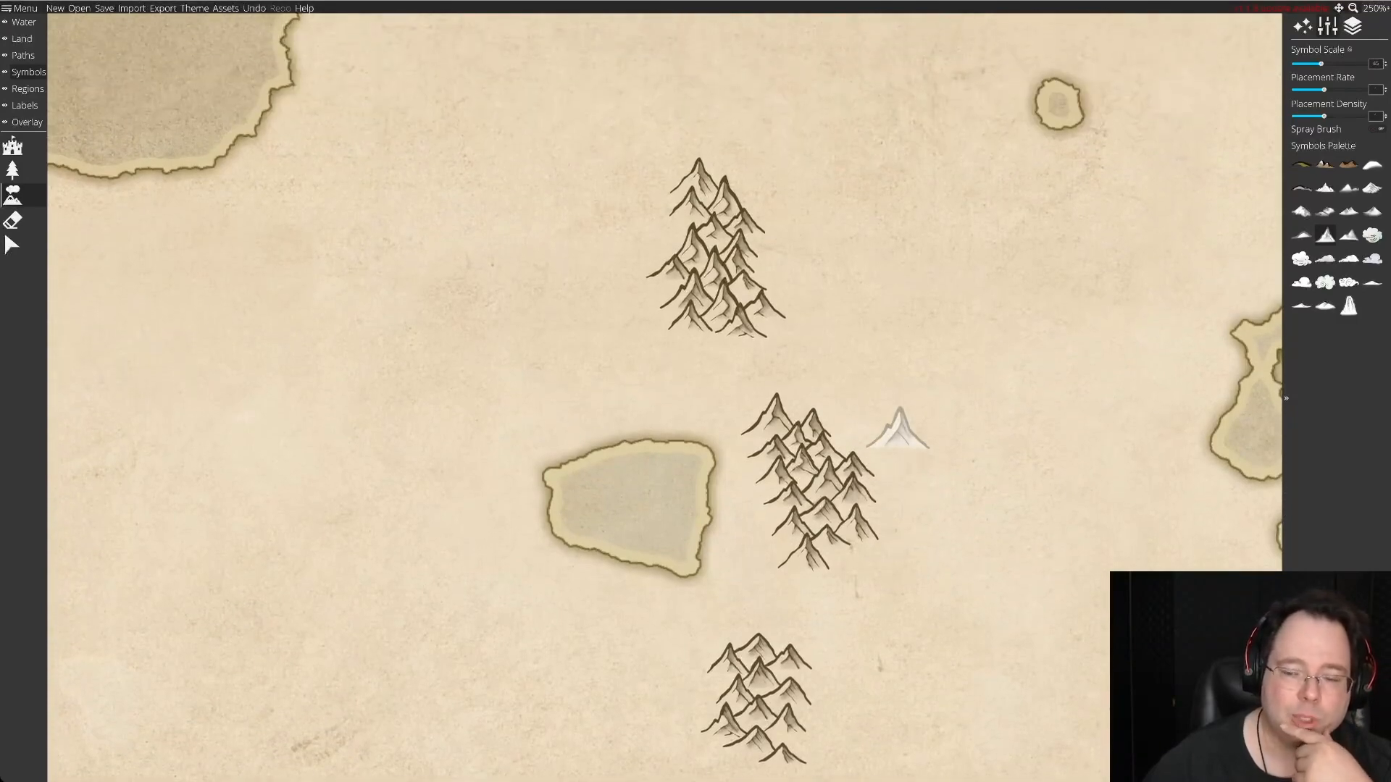
scroll(898, 428, up, 1)
scroll(898, 427, down, 1)
scroll(898, 427, up, 1)
scroll(898, 427, up, 1)
scroll(898, 428, right, 1)
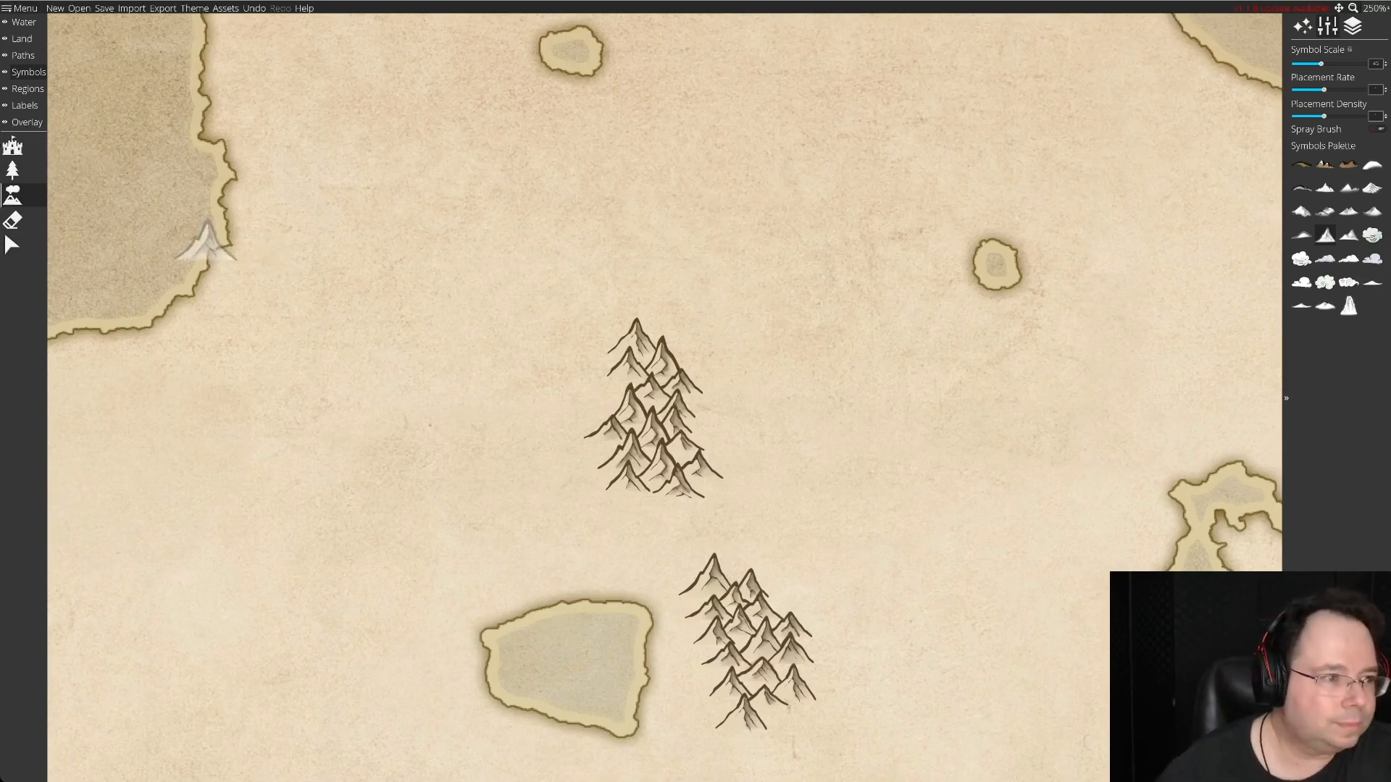
click(1325, 306)
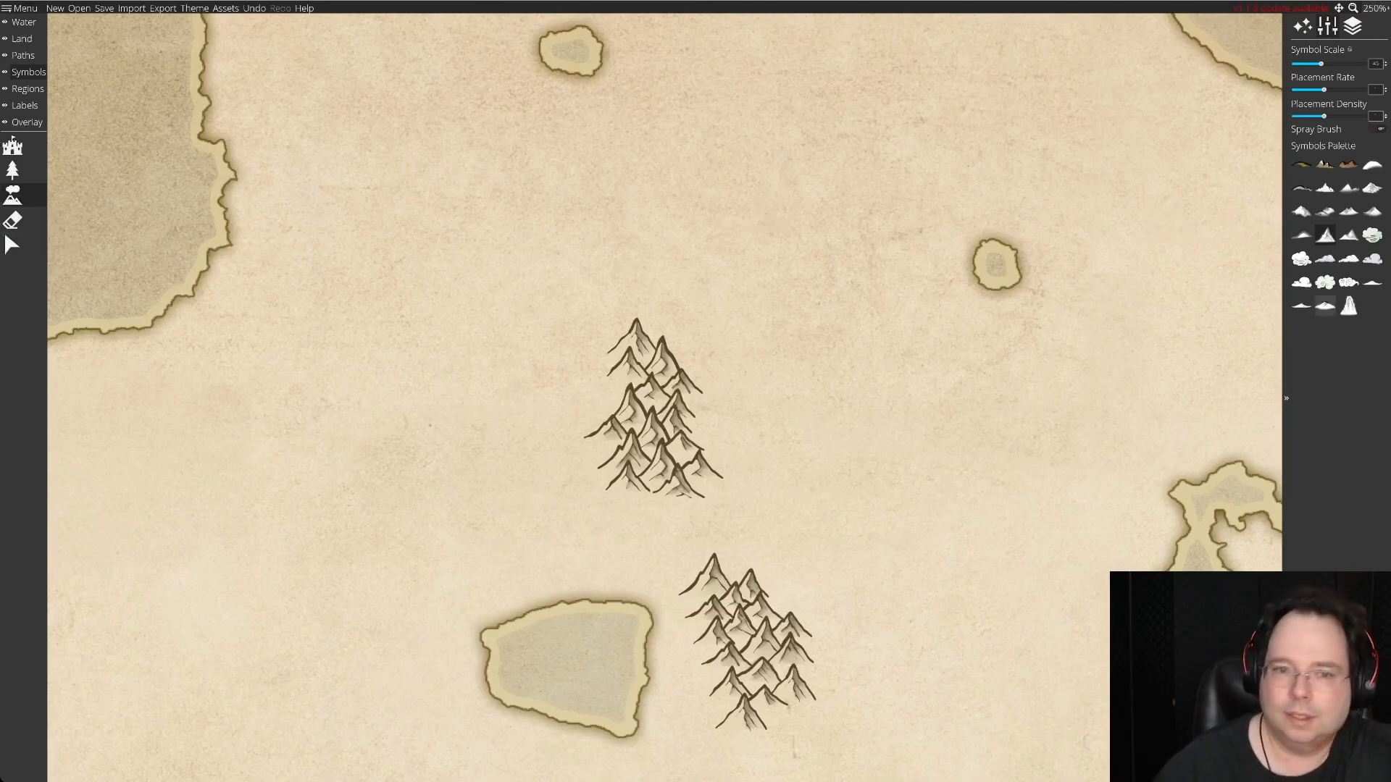
click(313, 319)
click(358, 279)
click(346, 355)
click(287, 360)
click(403, 326)
click(297, 279)
click(415, 248)
click(368, 220)
click(433, 312)
click(410, 392)
click(338, 405)
click(277, 410)
click(334, 449)
click(412, 420)
click(443, 353)
click(360, 313)
click(315, 250)
click(441, 206)
click(363, 246)
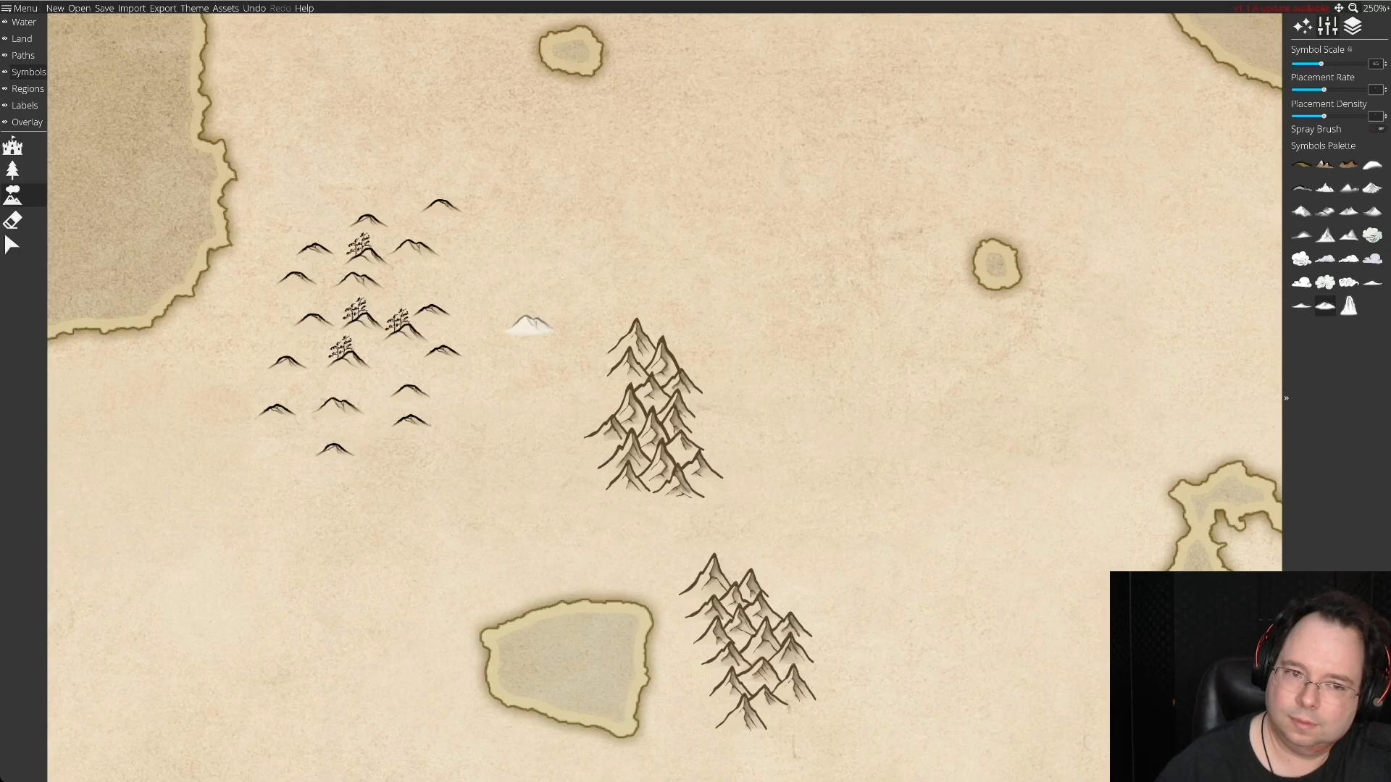
Delete the four hill symbols that have extra detail drawn on top of them from the stock.
click(12, 245)
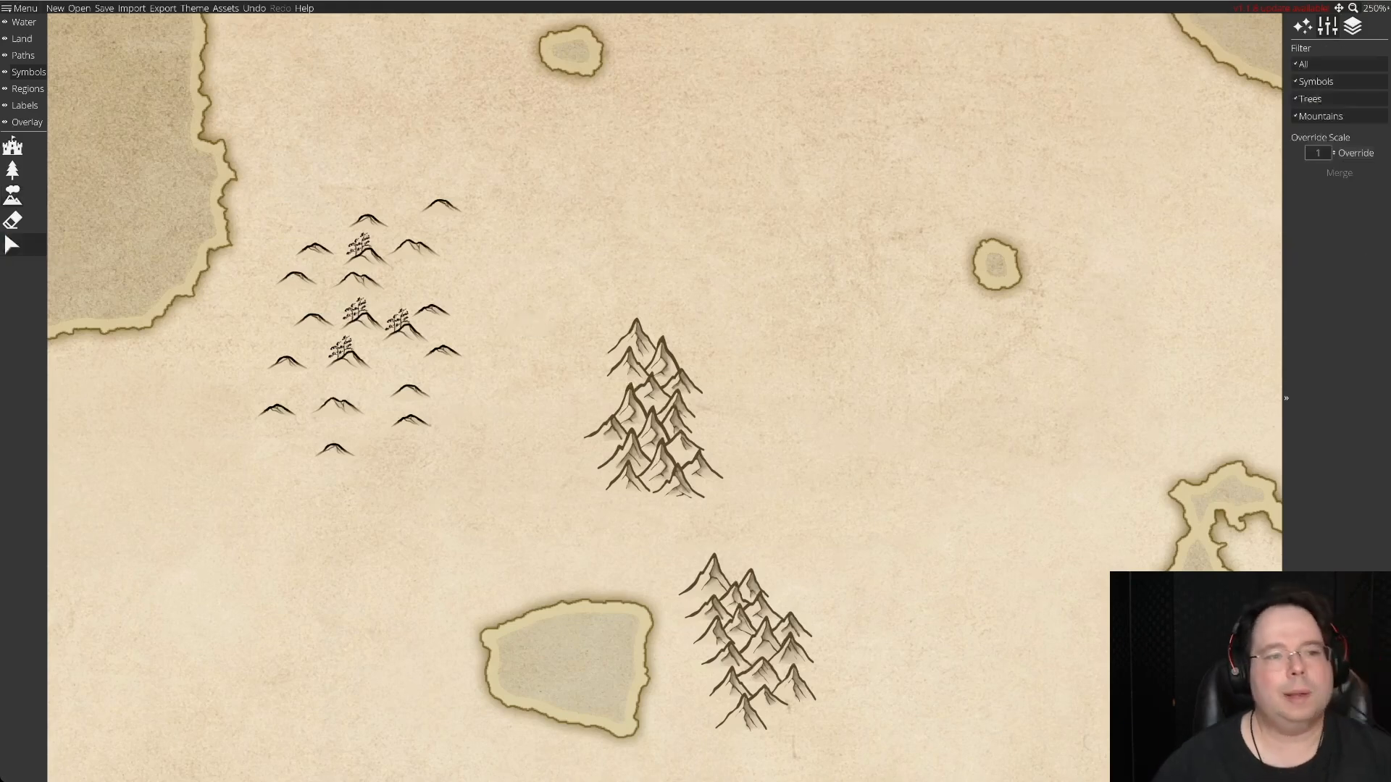
click(367, 259)
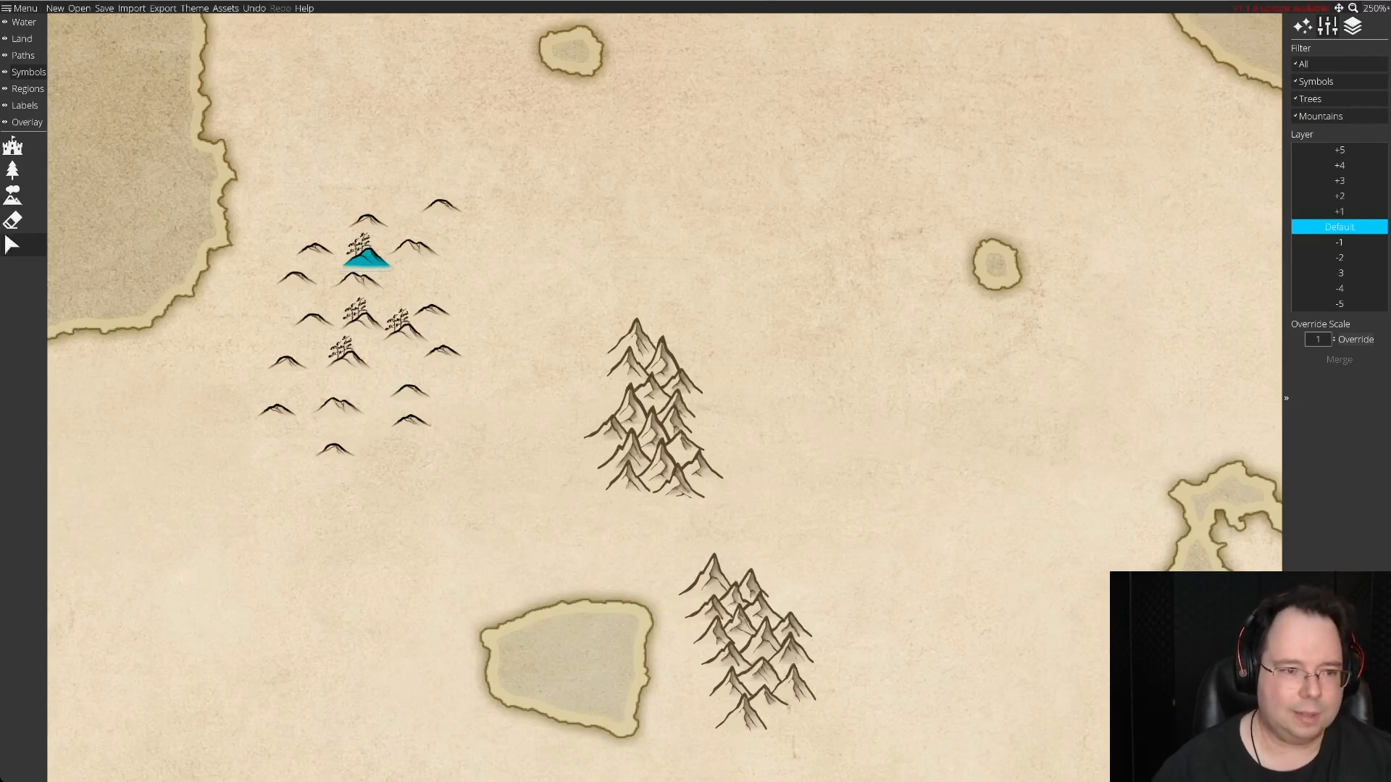
key(Delete)
key(Delete)
key(Delete)
key(Delete)
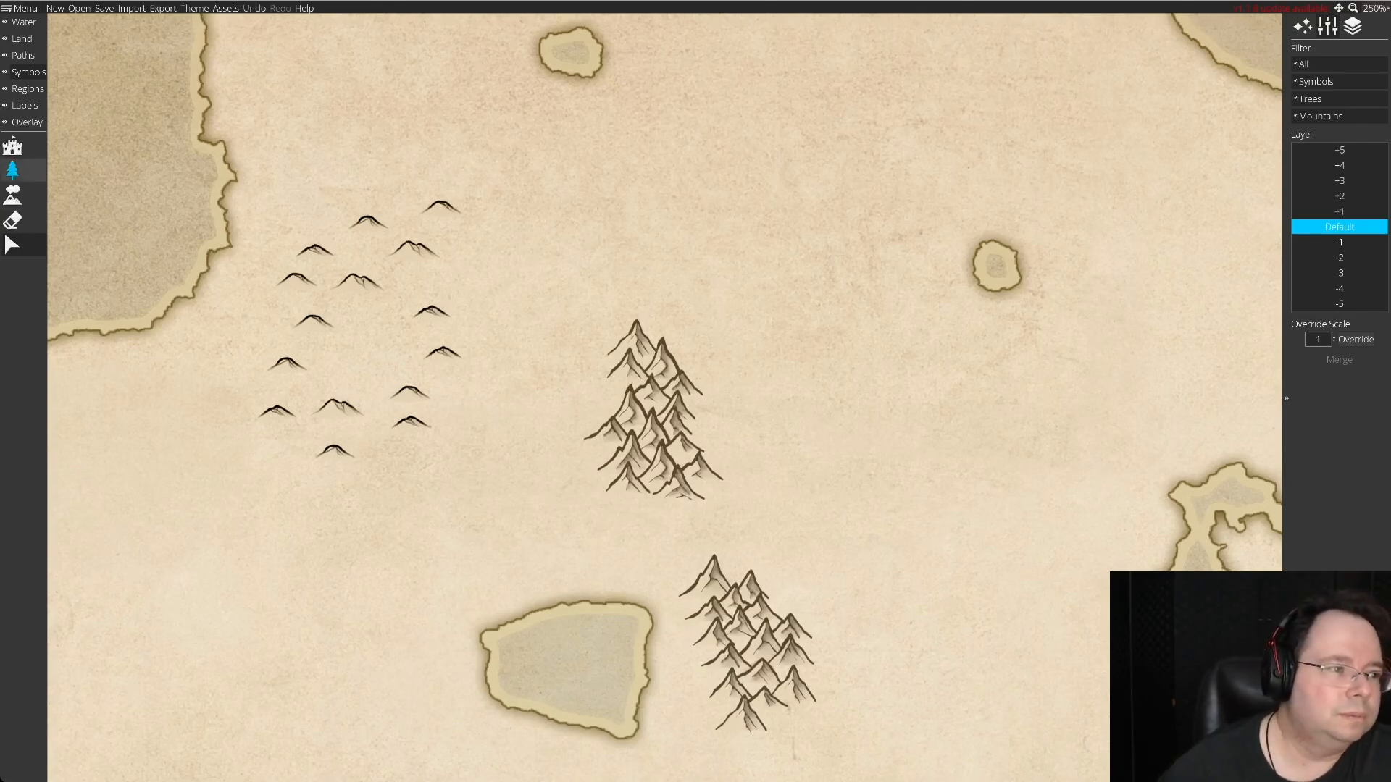
Arrange three hill symbols from the stock in a row across the northern tip of the northernmost range, keeping the double-peaked hill in the stock.
click(12, 245)
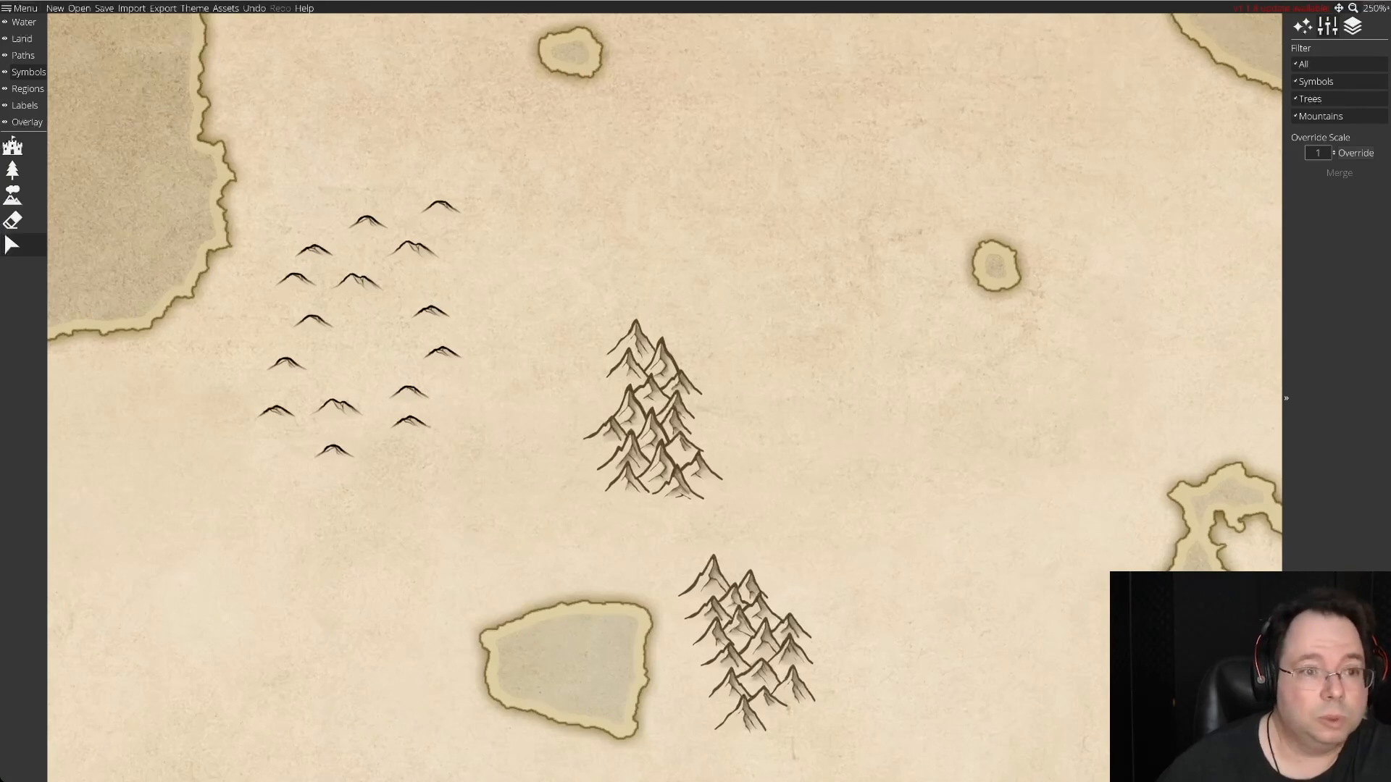
drag(441, 206, 618, 319)
drag(417, 250, 660, 319)
drag(432, 311, 599, 336)
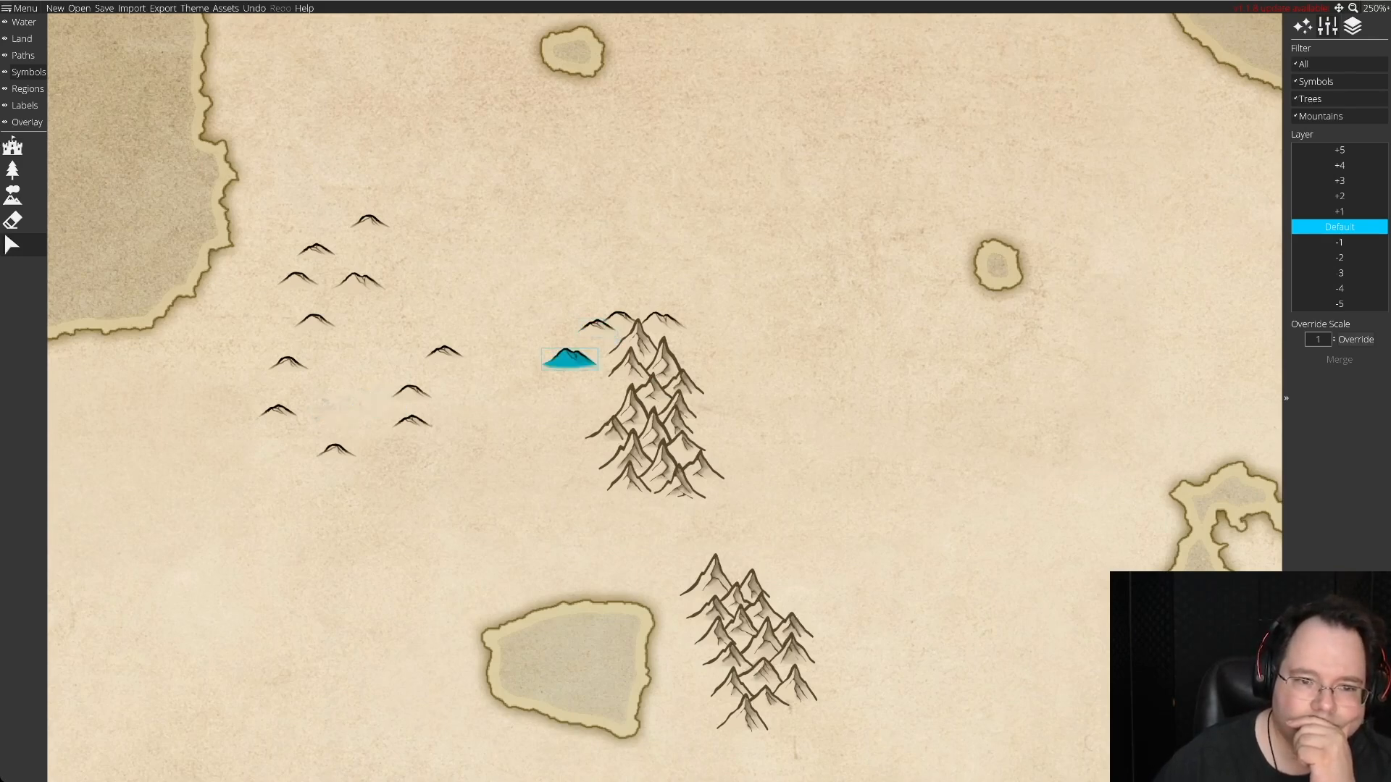
drag(594, 337, 471, 273)
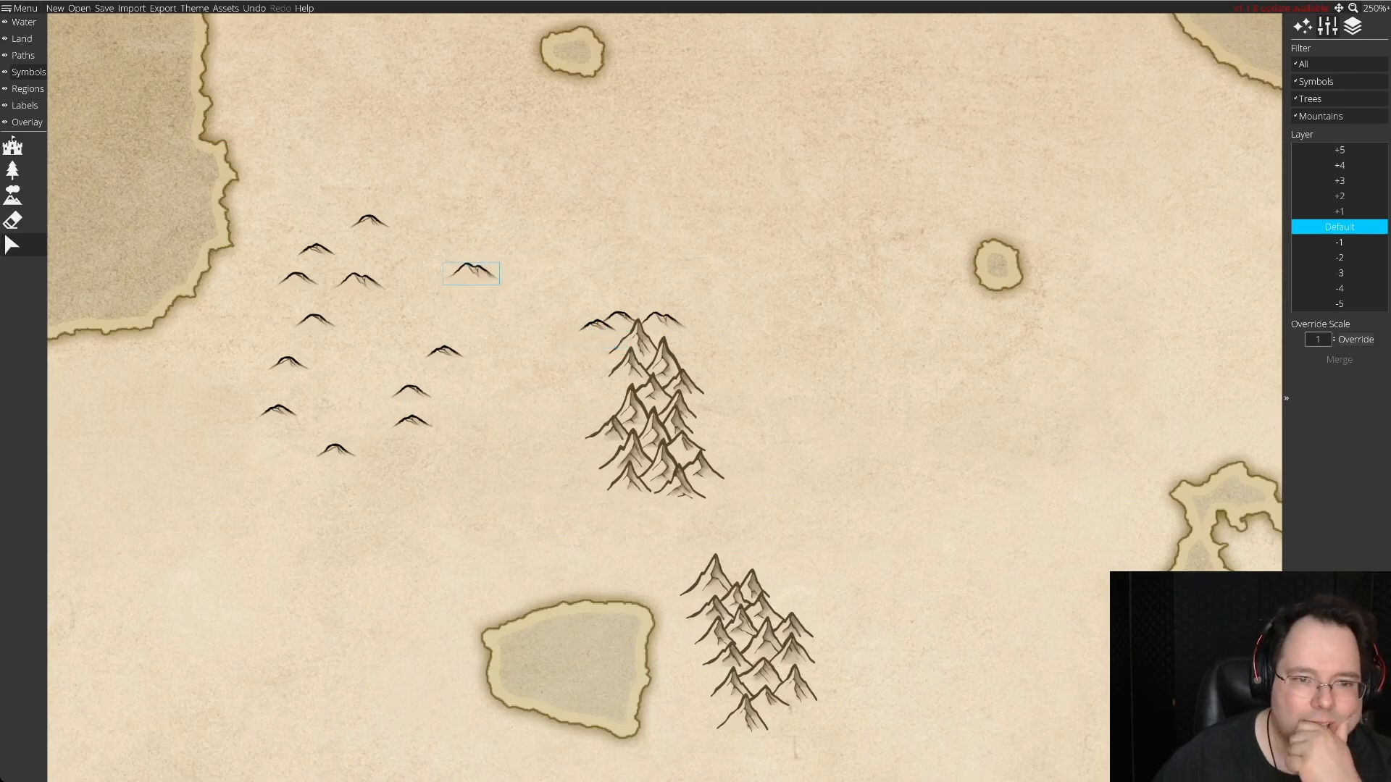
drag(597, 326, 528, 239)
mouse_move(472, 273)
mouse_down()
mouse_move(651, 301)
mouse_move(445, 277)
mouse_up()
drag(527, 237, 638, 312)
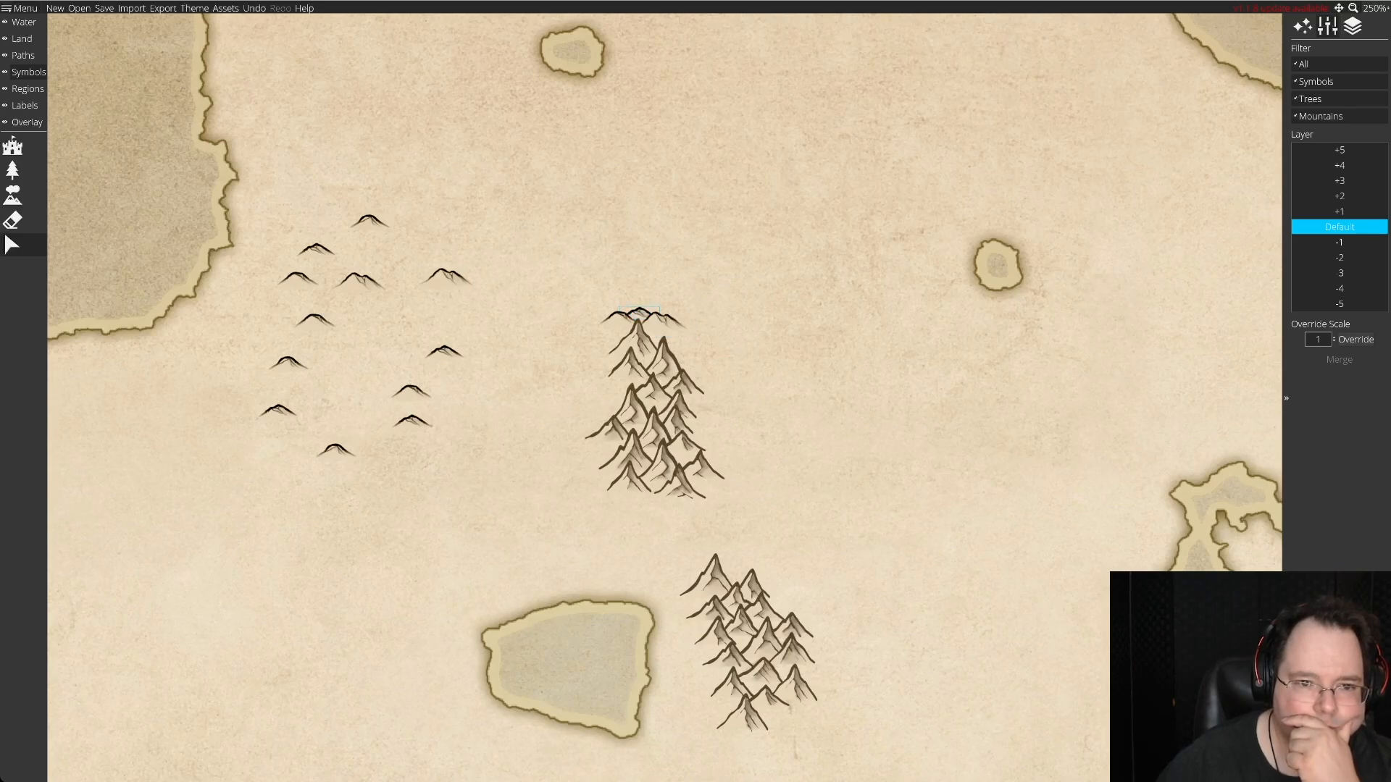
Gather the remaining stock hills into a compact cluster and move the whole cluster closer to the northernmost range.
drag(444, 353, 379, 317)
drag(411, 391, 423, 325)
drag(412, 421, 354, 347)
drag(335, 451, 420, 357)
drag(278, 410, 370, 373)
drag(369, 220, 379, 253)
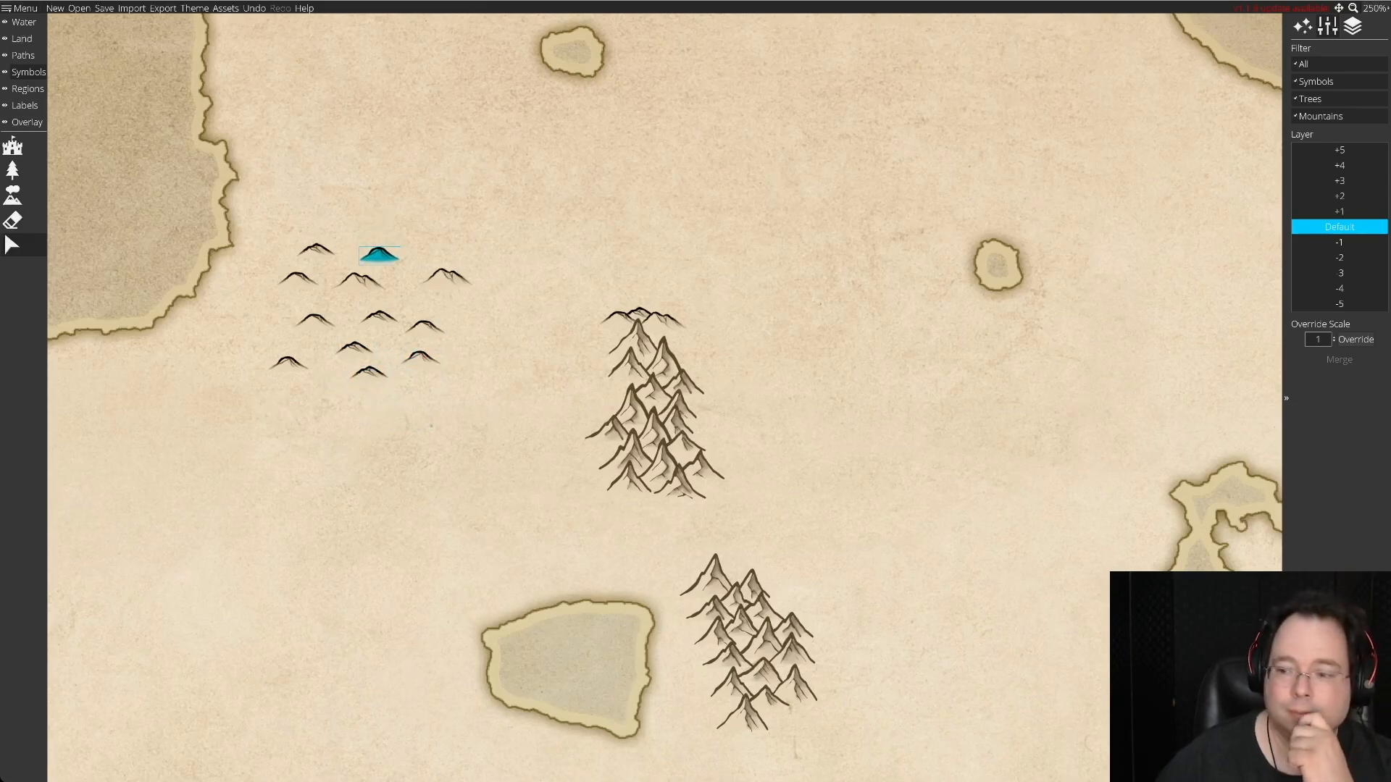
drag(378, 254, 379, 254)
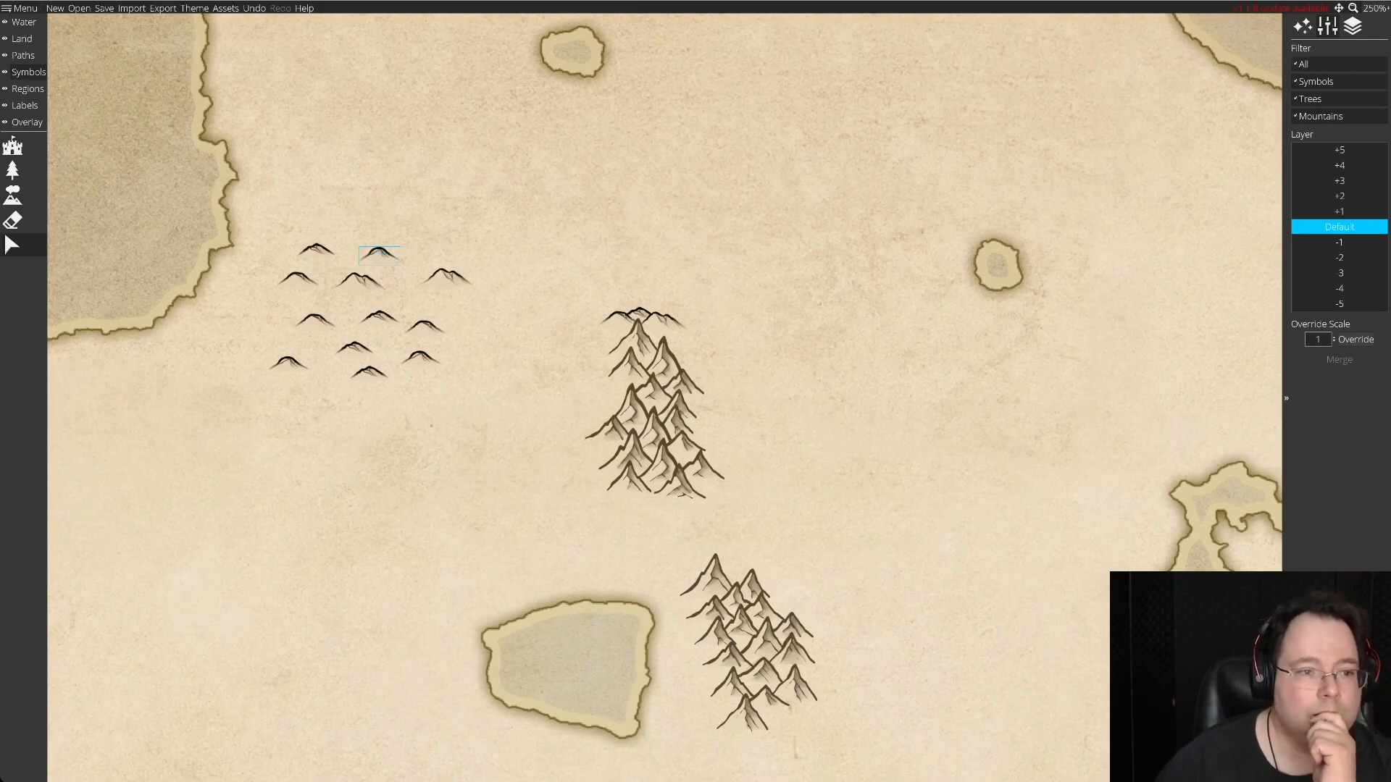
drag(254, 227, 490, 449)
drag(446, 275, 514, 323)
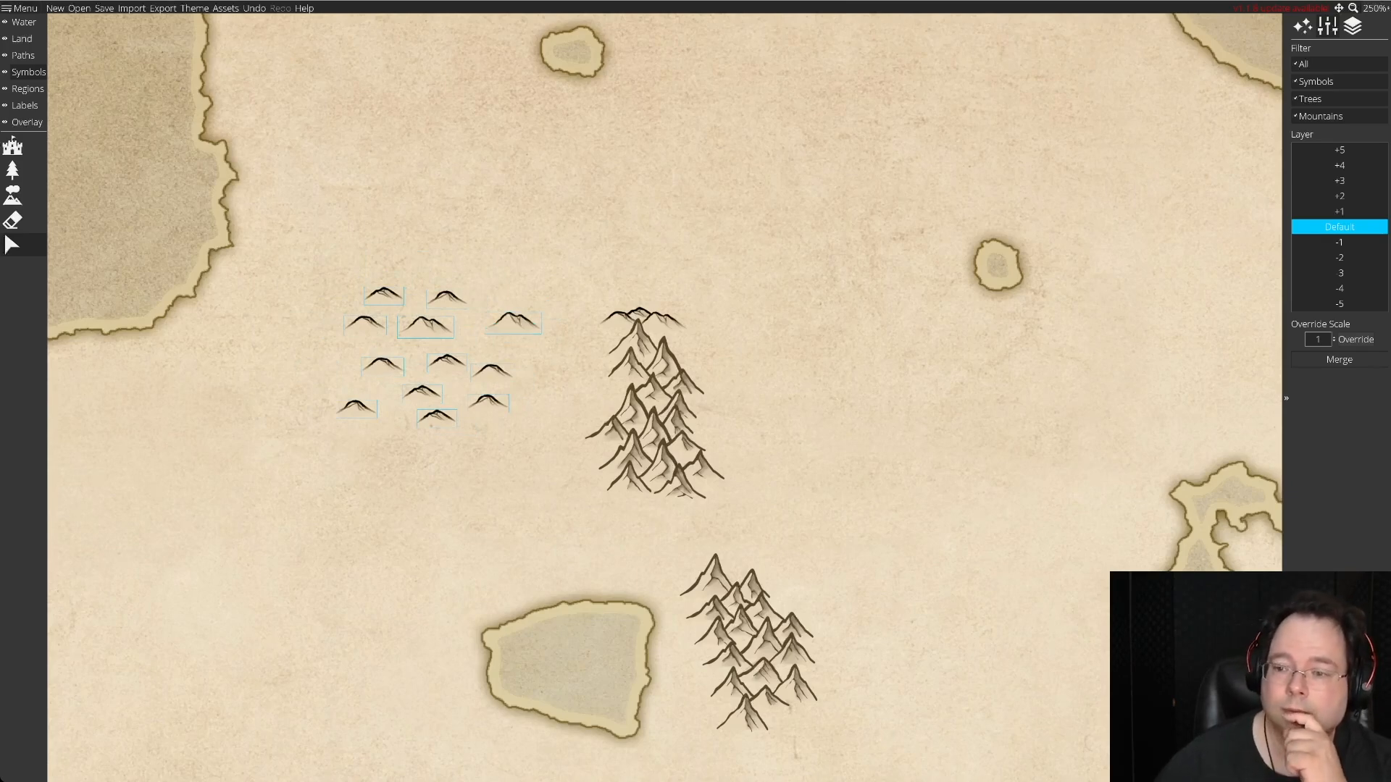
Place a single hill and a double-peaked hill from the stock against the northwestern side of the range, below the northern row of hills.
click(1374, 8)
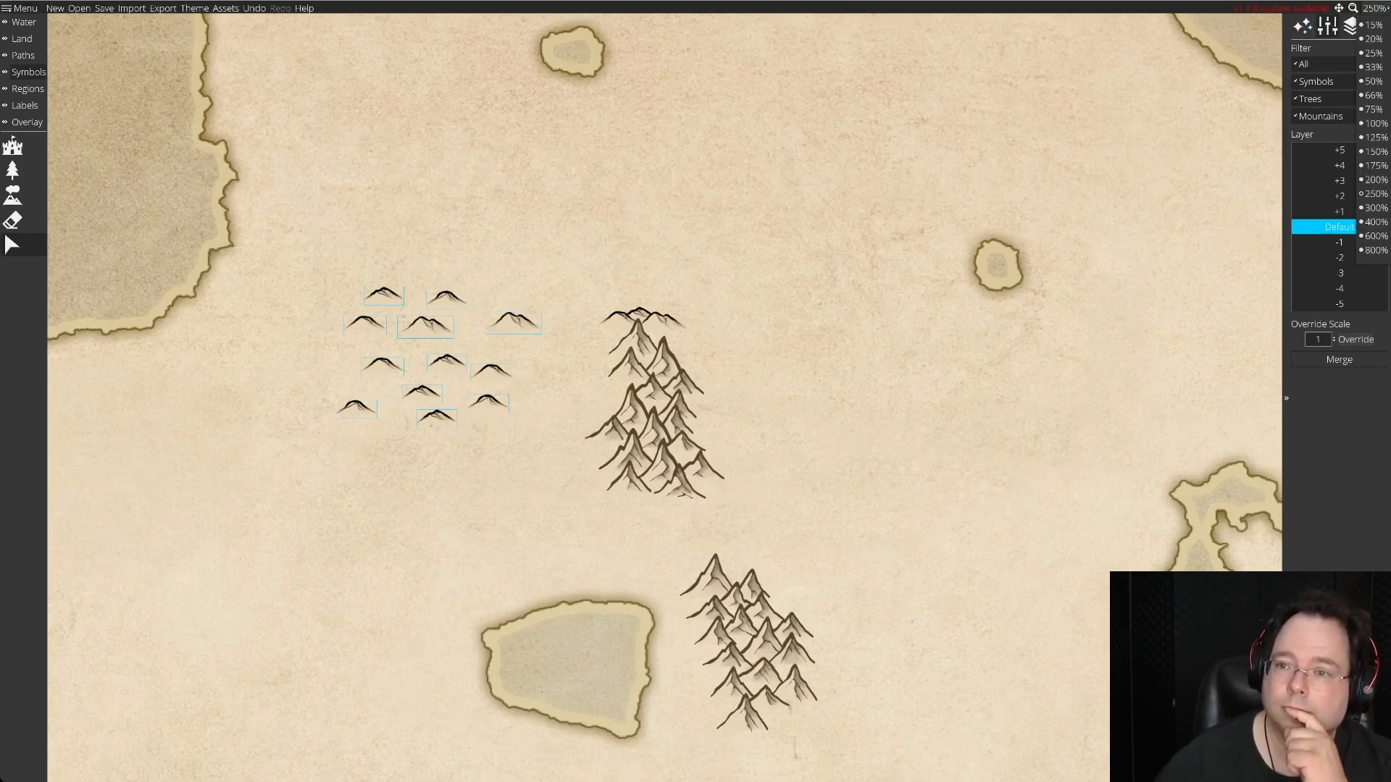
click(1374, 222)
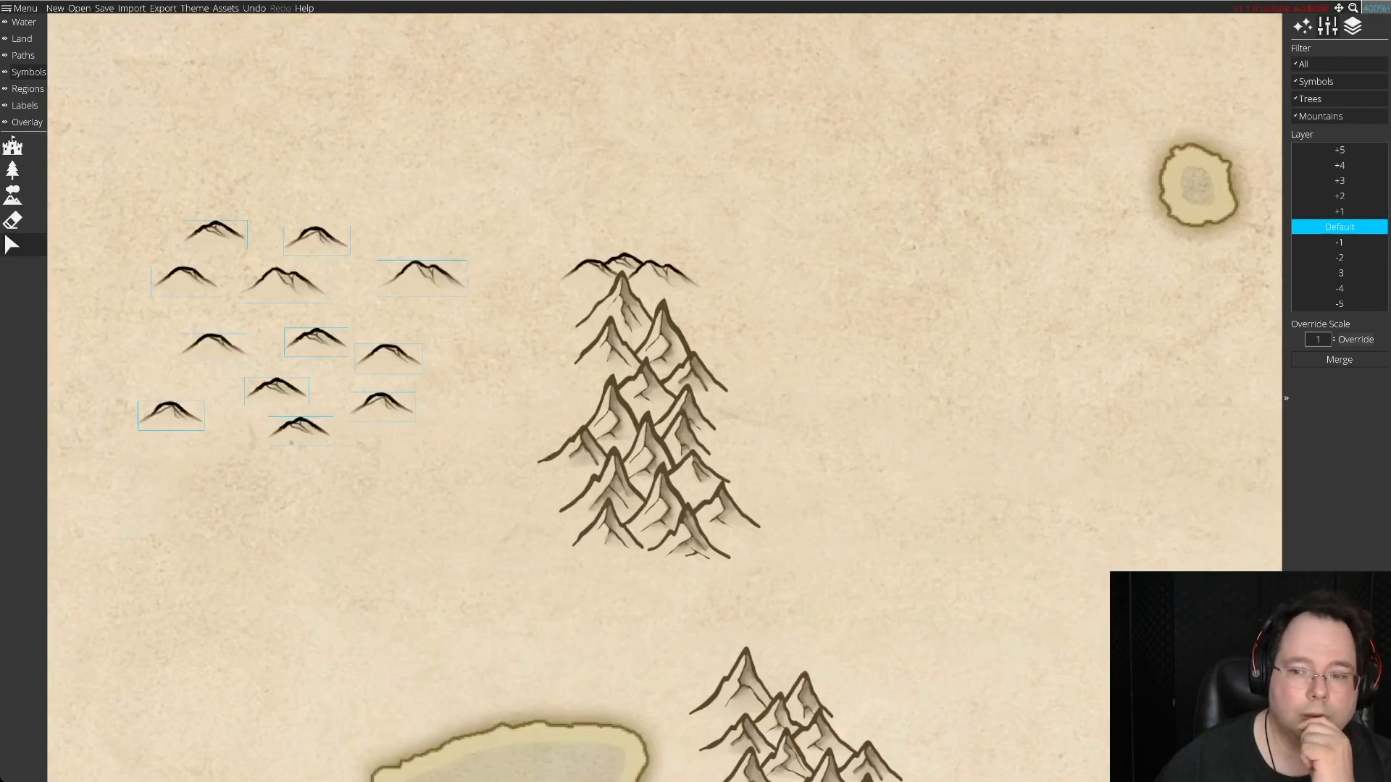
drag(652, 362, 795, 425)
key(Escape)
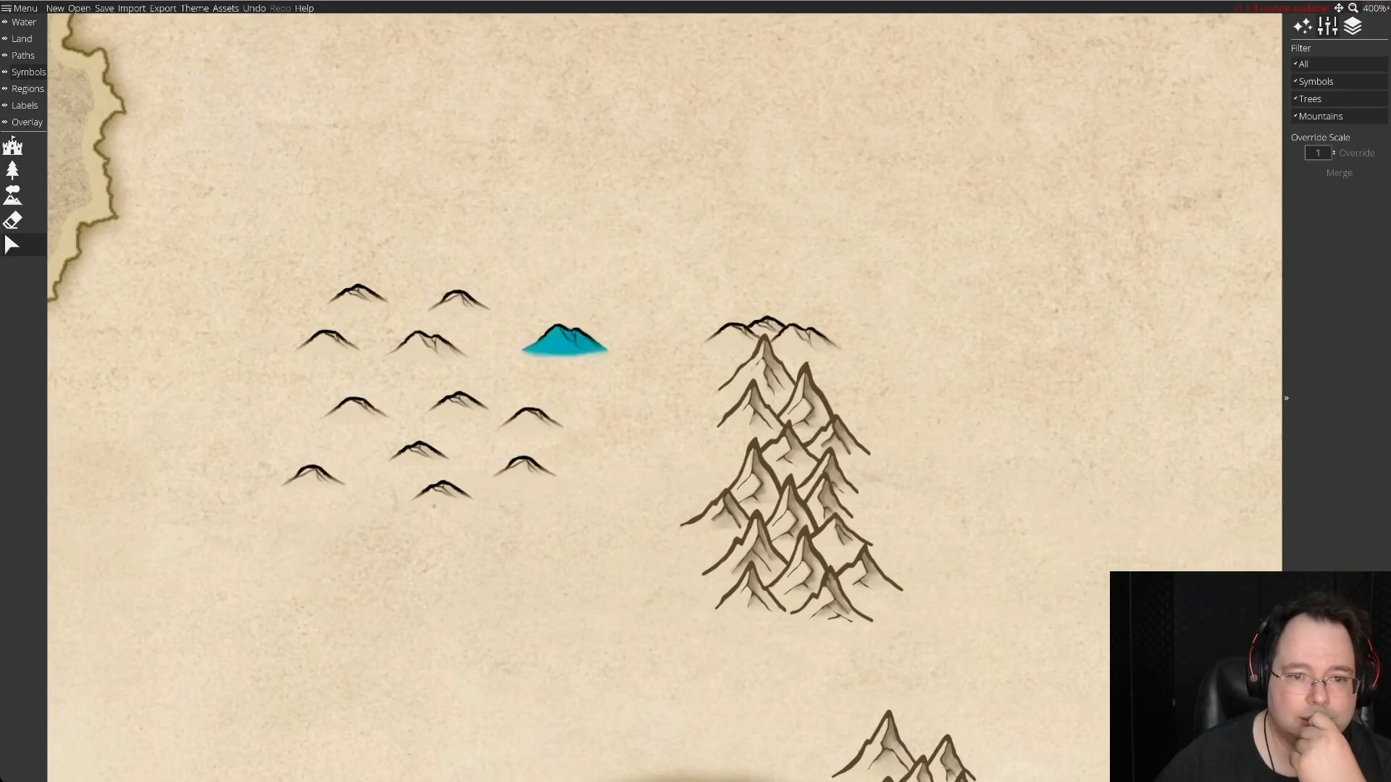
drag(458, 402, 726, 357)
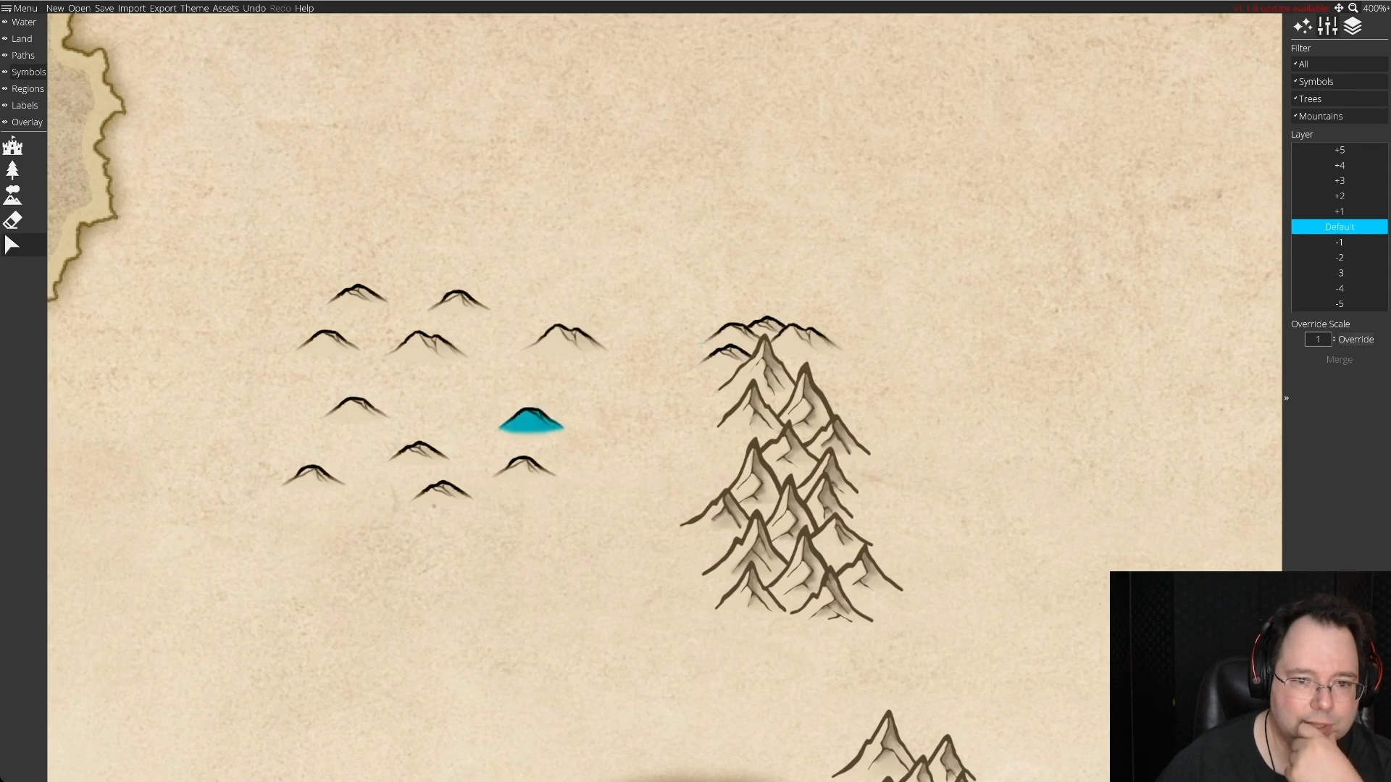
drag(565, 337, 696, 377)
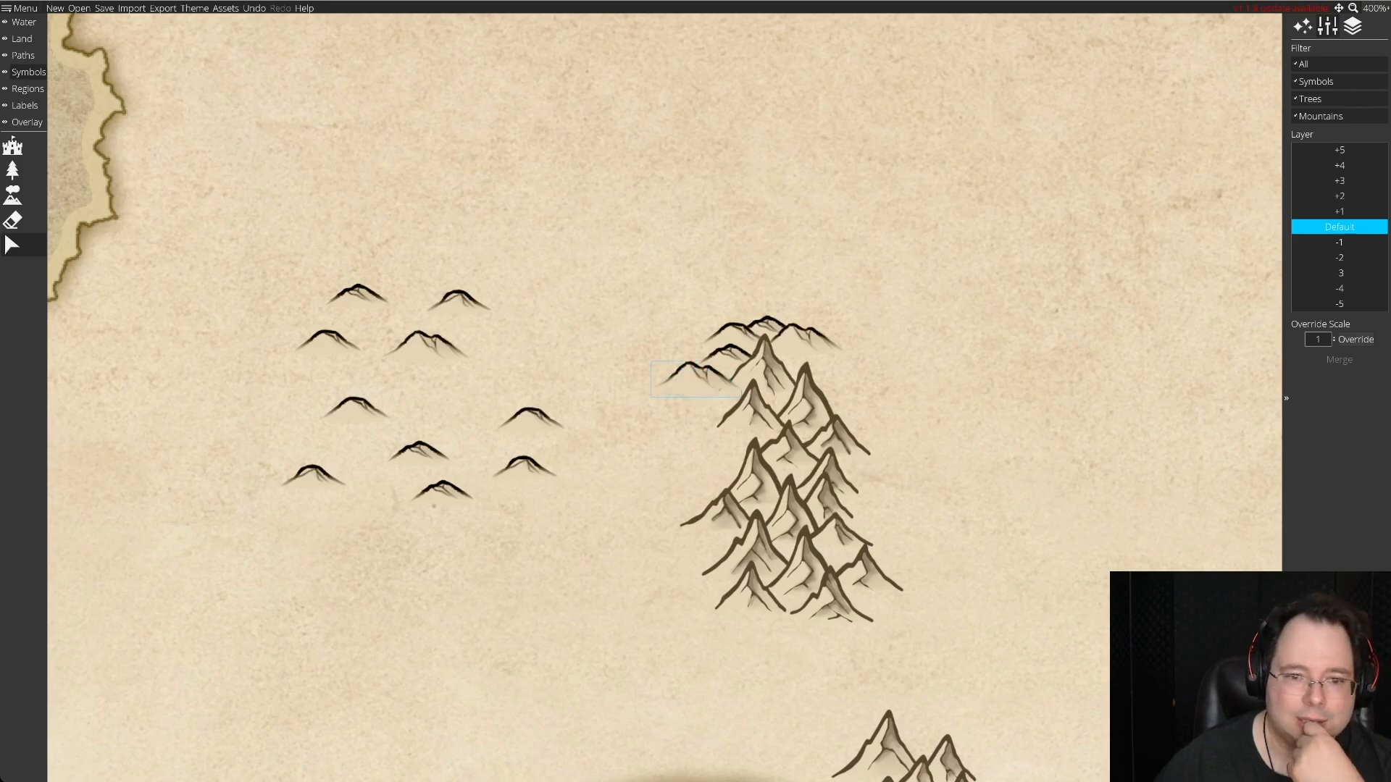
drag(696, 379, 699, 381)
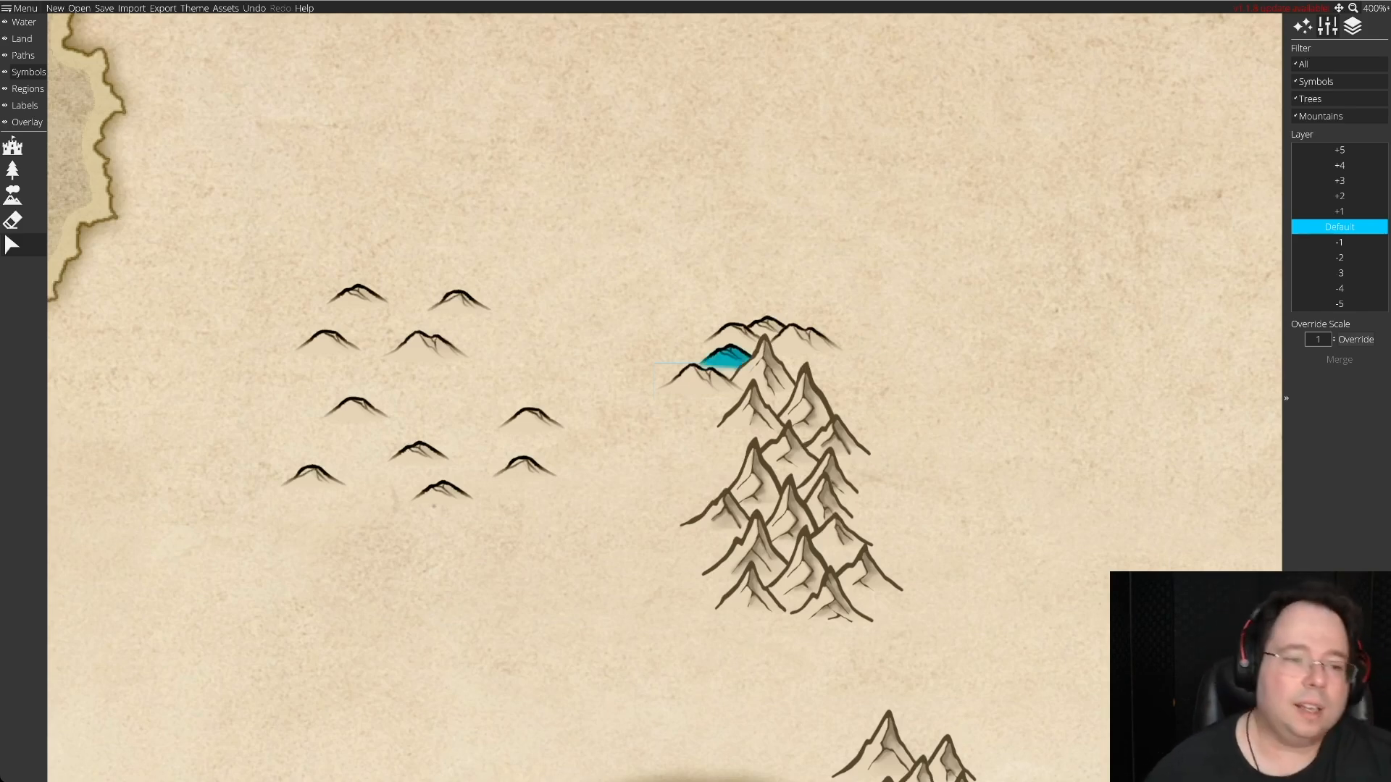
Add one hill at the western end of the row on the range's northern tip and respace the hills left in the stock.
mouse_move(429, 344)
mouse_down()
mouse_move(844, 376)
mouse_move(599, 326)
mouse_move(414, 347)
mouse_up()
drag(531, 416, 478, 397)
click(419, 452)
mouse_move(418, 452)
mouse_down()
mouse_move(689, 341)
mouse_move(422, 442)
mouse_up()
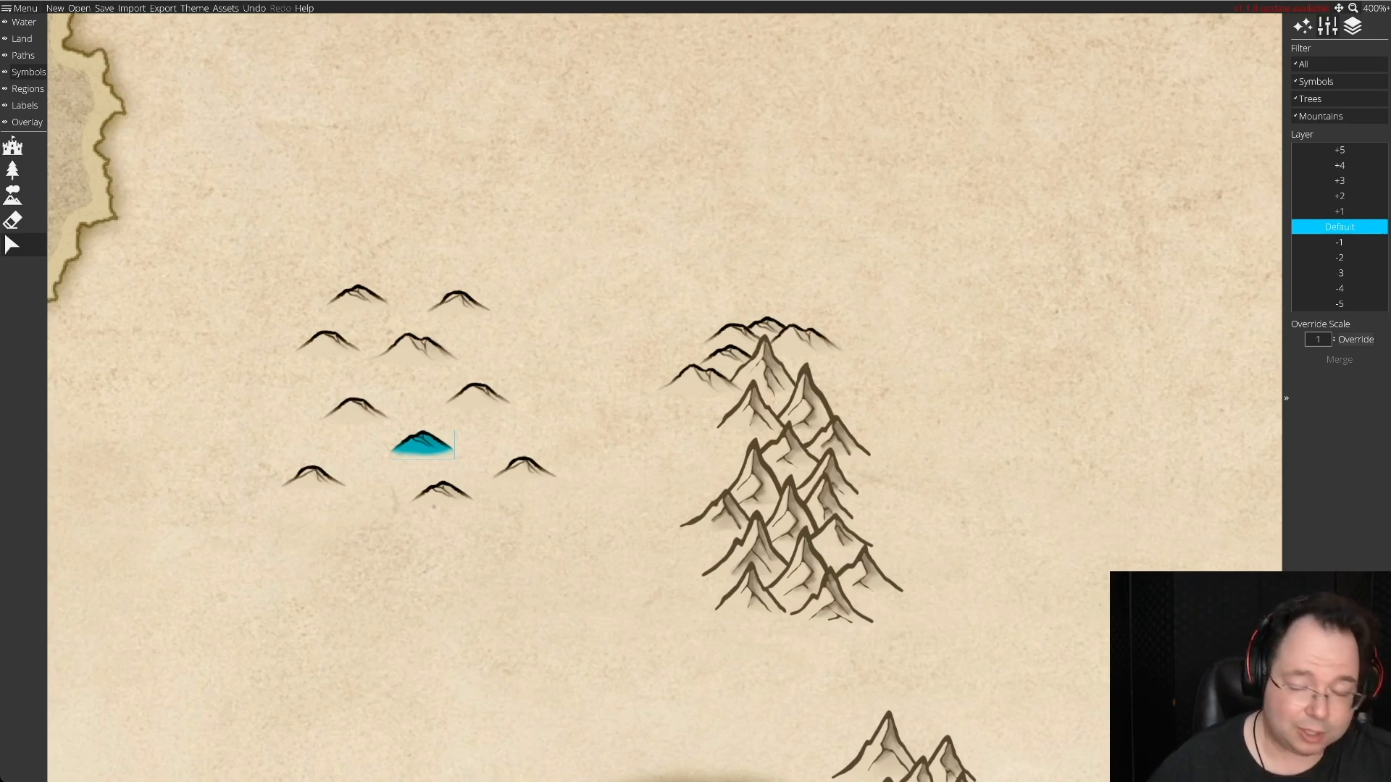
drag(524, 469, 688, 346)
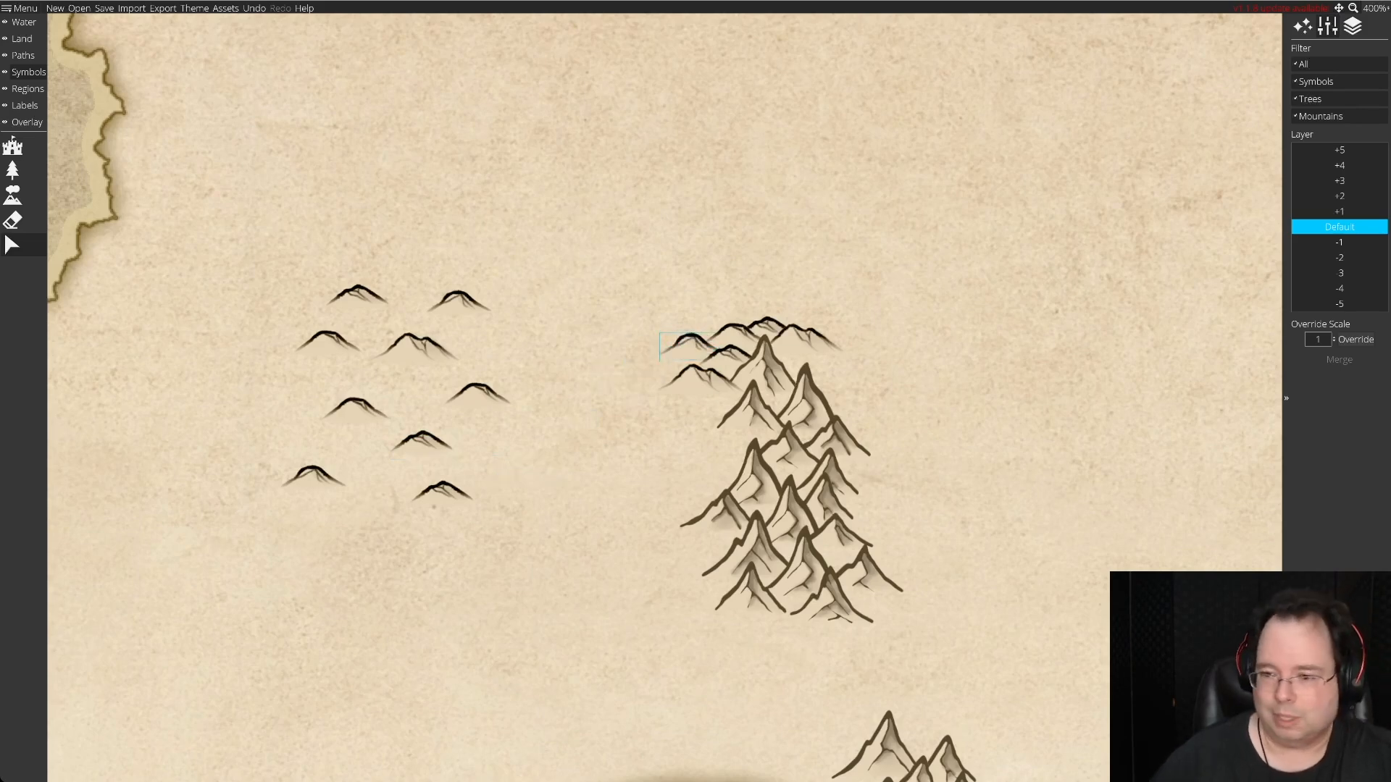
drag(458, 301, 273, 391)
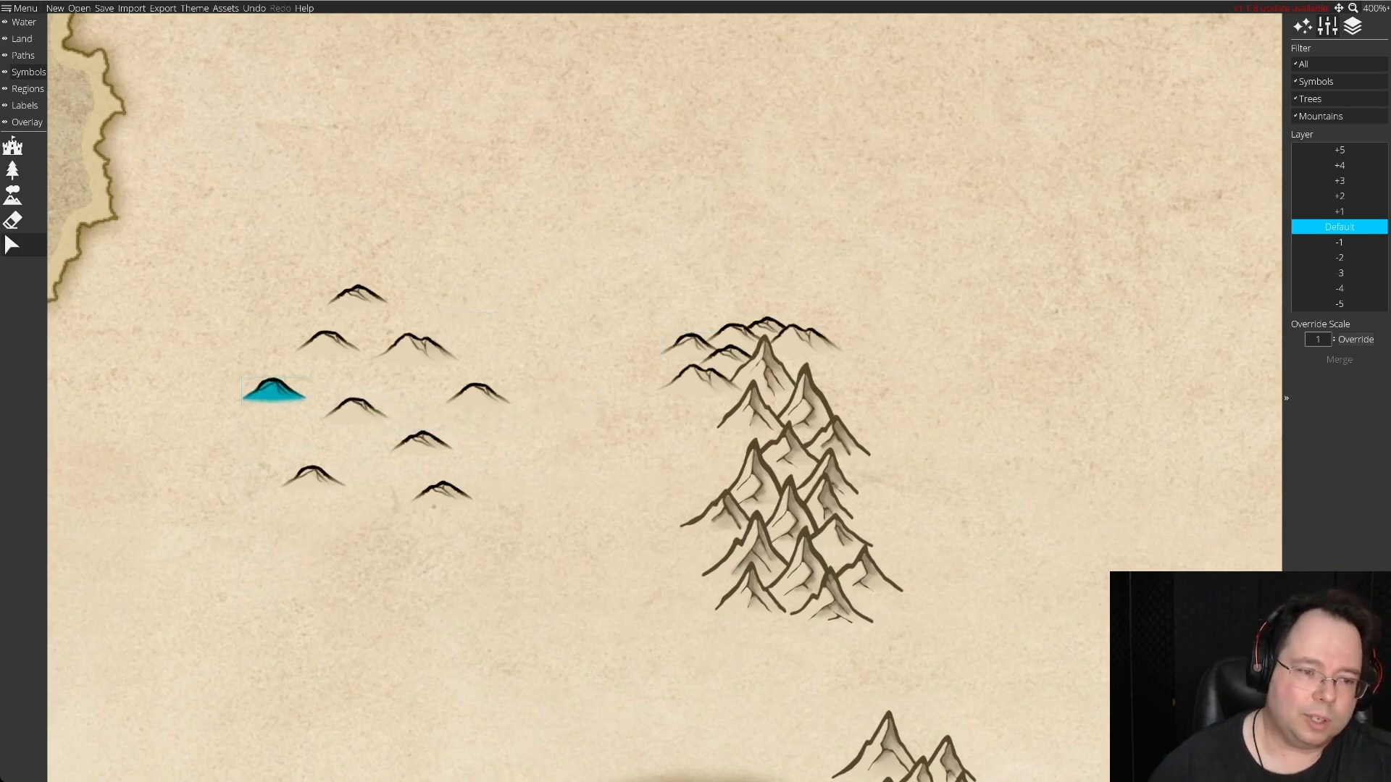
mouse_move(423, 440)
mouse_down()
mouse_move(651, 428)
mouse_move(647, 385)
mouse_move(419, 441)
mouse_up()
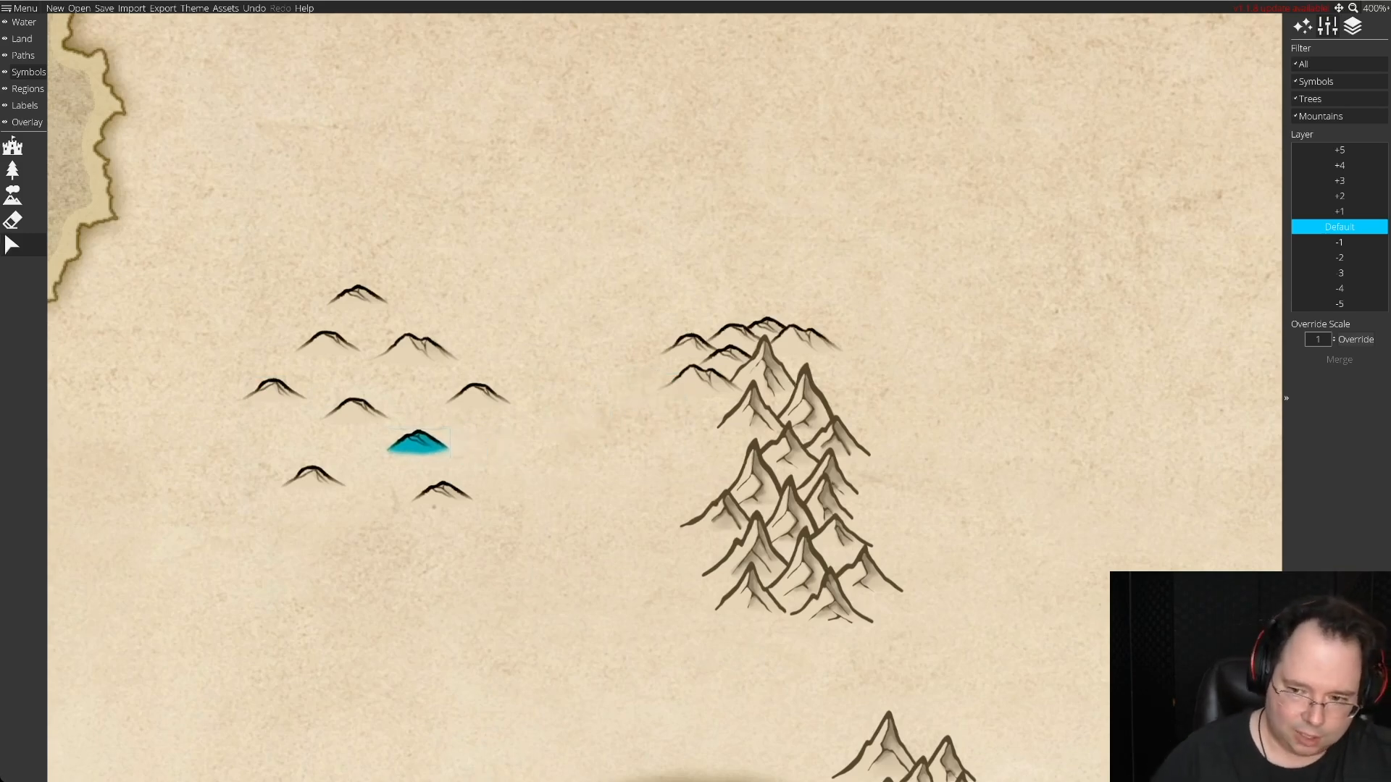
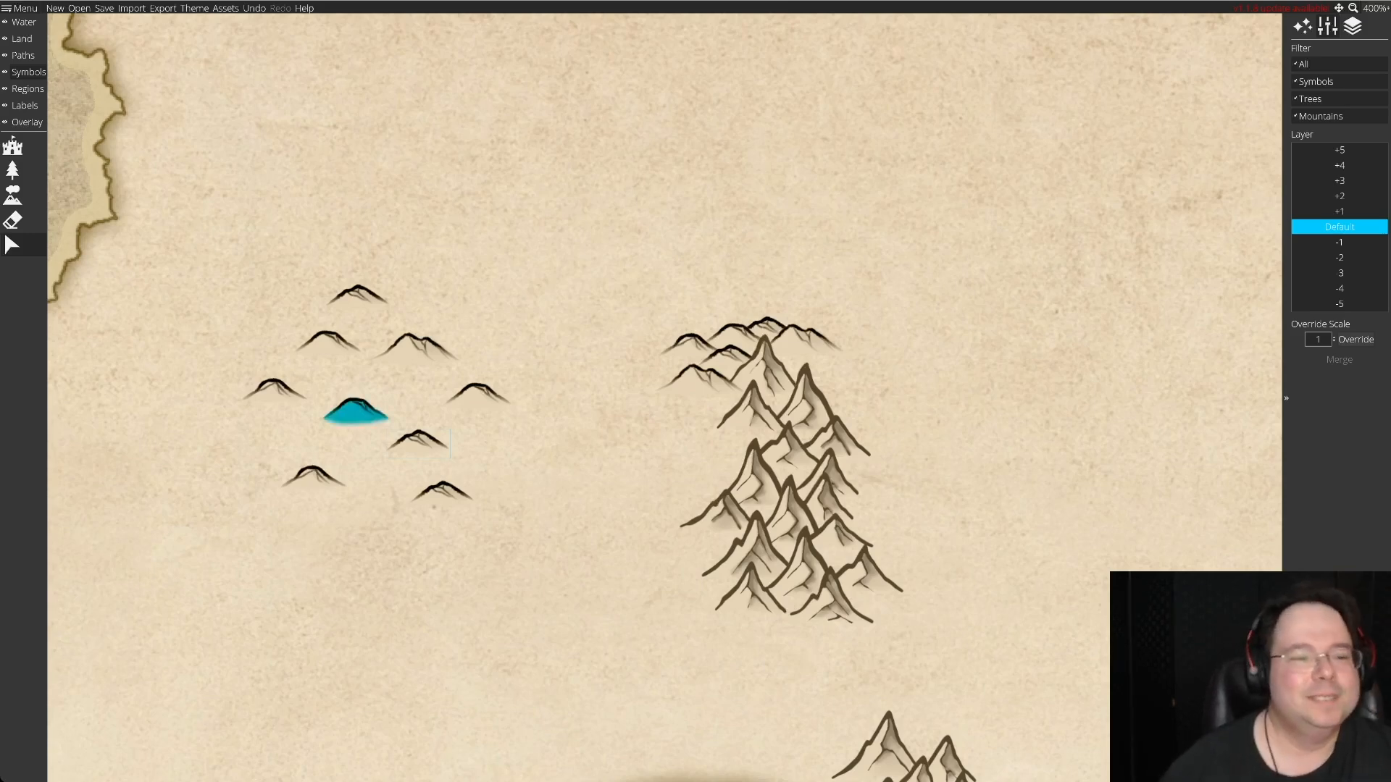
Move three loose hills onto the northeastern shoulder of the mountain range and shift one spare hill aside.
drag(355, 410, 521, 301)
drag(274, 391, 819, 360)
mouse_move(357, 296)
mouse_down()
mouse_move(922, 398)
mouse_move(838, 381)
mouse_up()
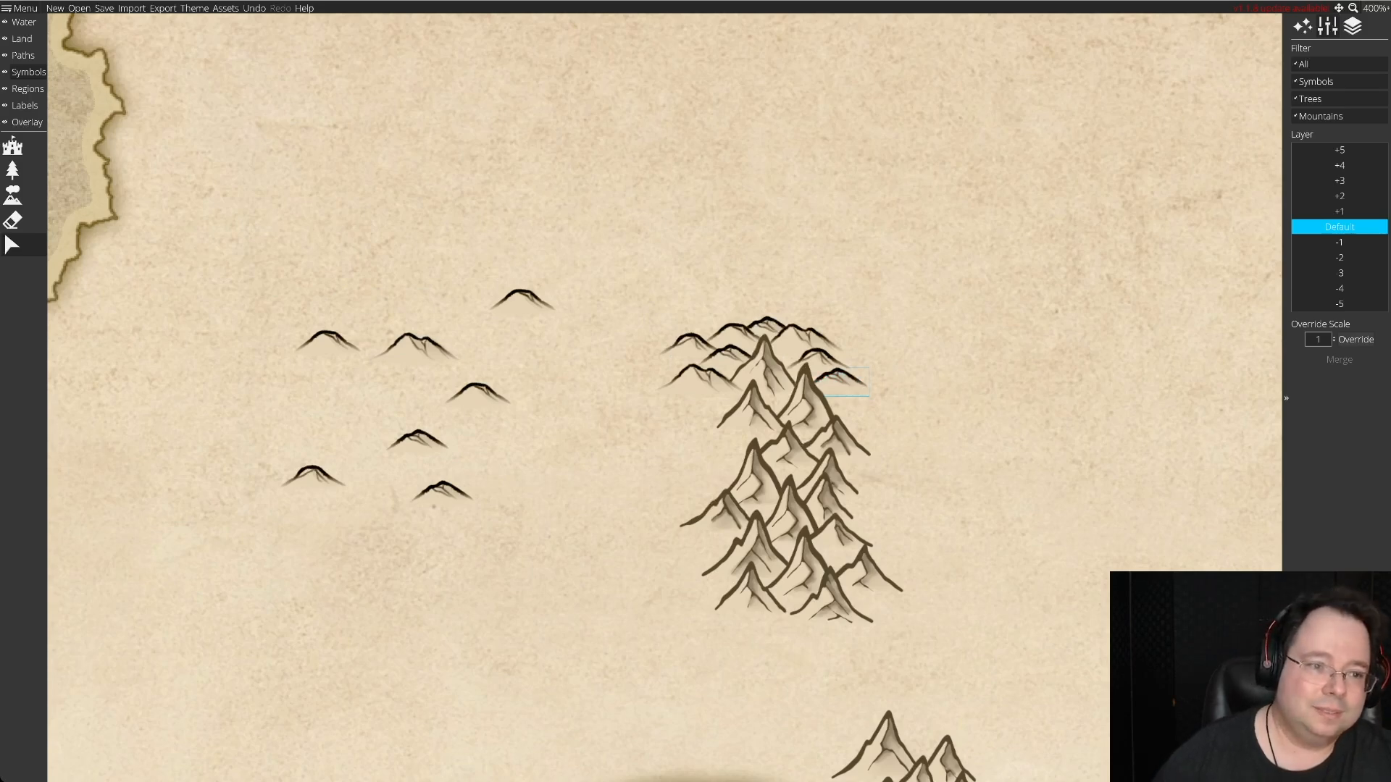
drag(328, 344, 869, 366)
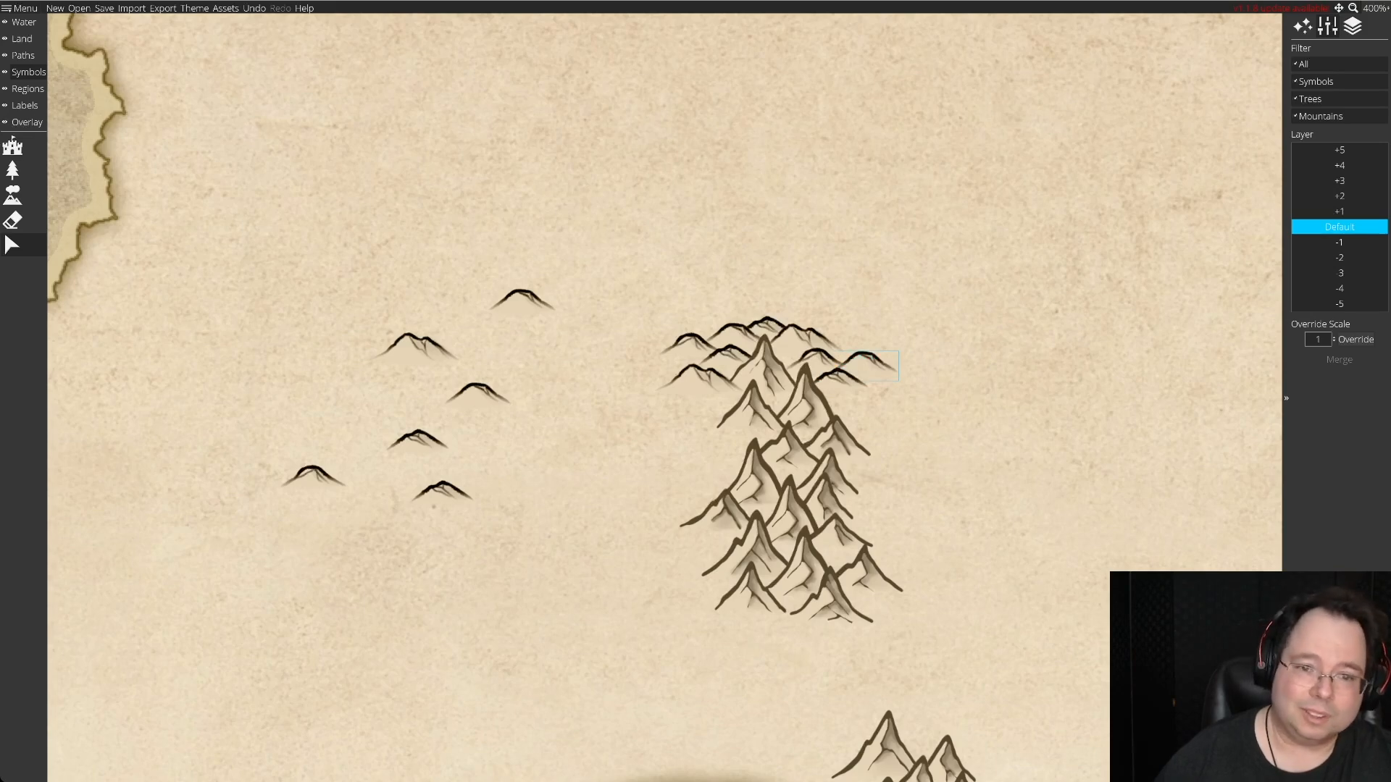
drag(868, 366, 865, 363)
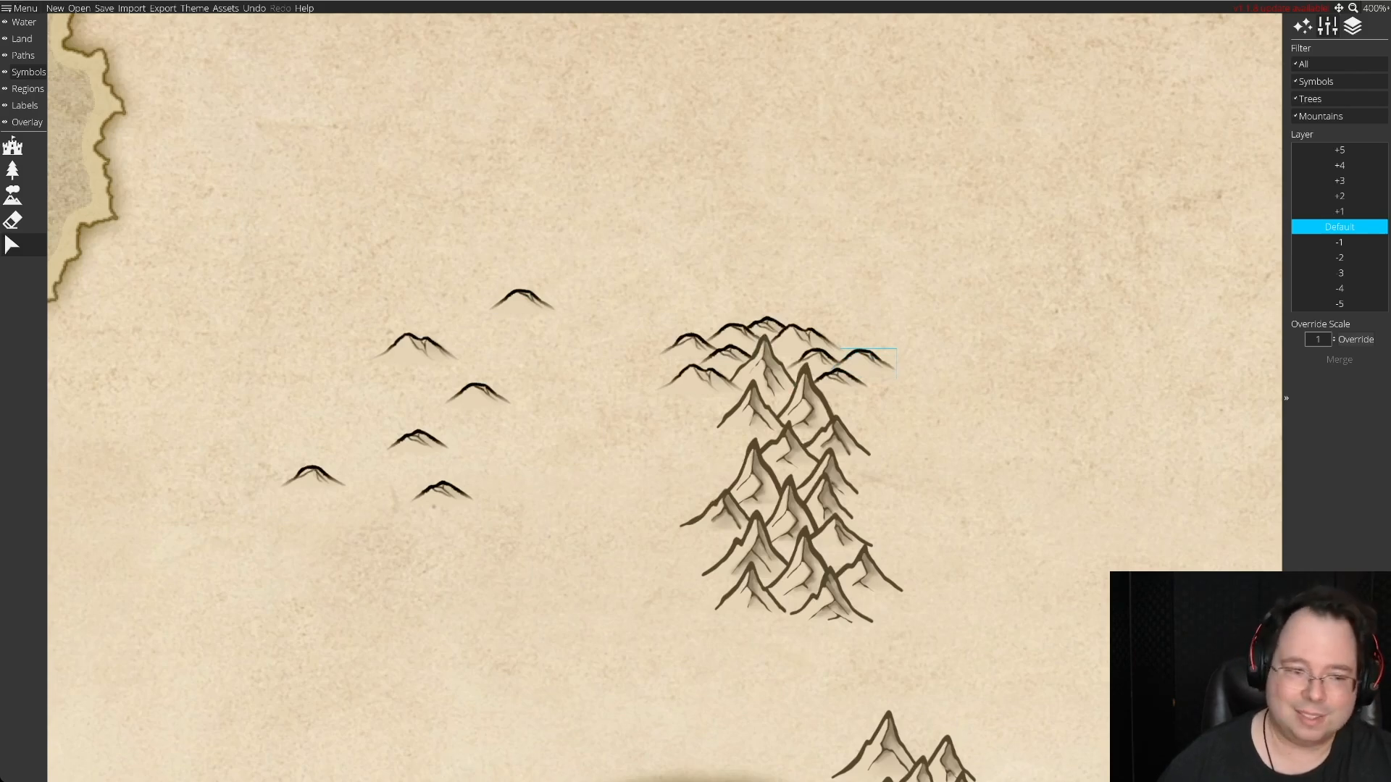
Place one hill on the range's northwestern edge and a double-peaked hill on its eastern flank.
drag(853, 349, 497, 341)
drag(478, 393, 660, 355)
mouse_move(416, 346)
mouse_down()
mouse_move(403, 348)
mouse_move(655, 366)
mouse_move(702, 416)
mouse_move(936, 413)
mouse_move(849, 395)
mouse_move(872, 394)
mouse_move(868, 422)
mouse_up()
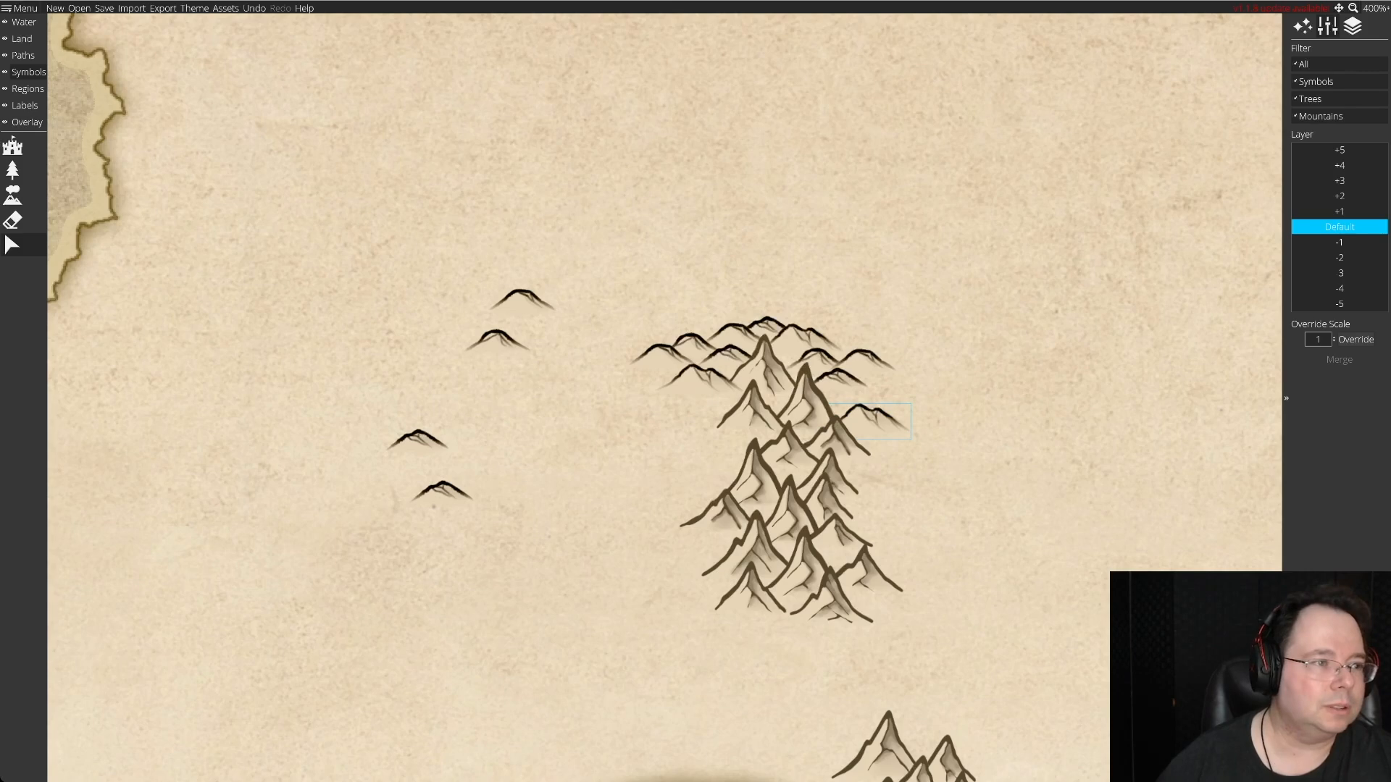
Scatter thirteen new hill symbols over the open area west of the mountain range.
click(12, 196)
click(400, 343)
click(487, 385)
click(336, 408)
click(527, 435)
click(373, 501)
click(517, 511)
click(461, 528)
click(296, 475)
click(428, 399)
click(305, 355)
click(422, 286)
click(543, 380)
click(492, 474)
Move one small hill to the range's western edge and delete the three hills with trees.
click(12, 244)
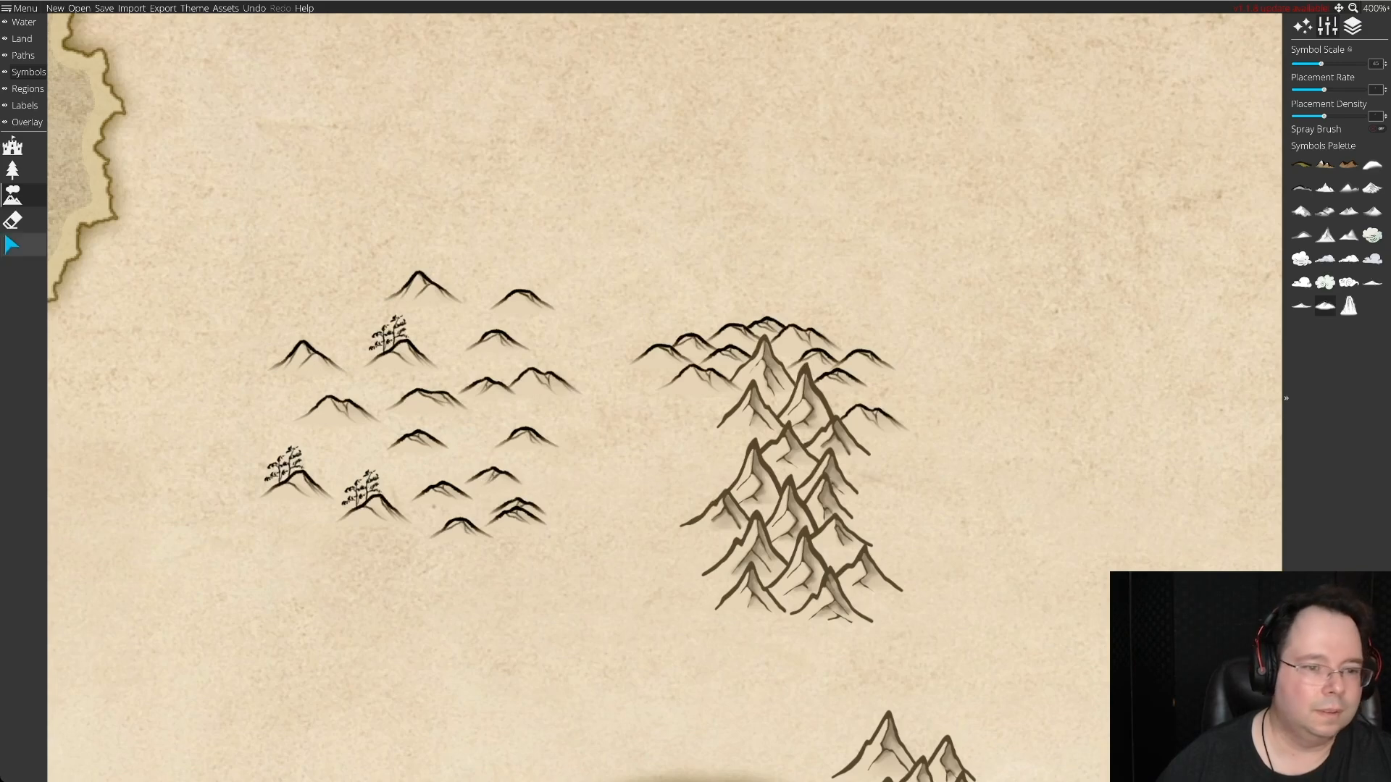
drag(515, 517, 651, 386)
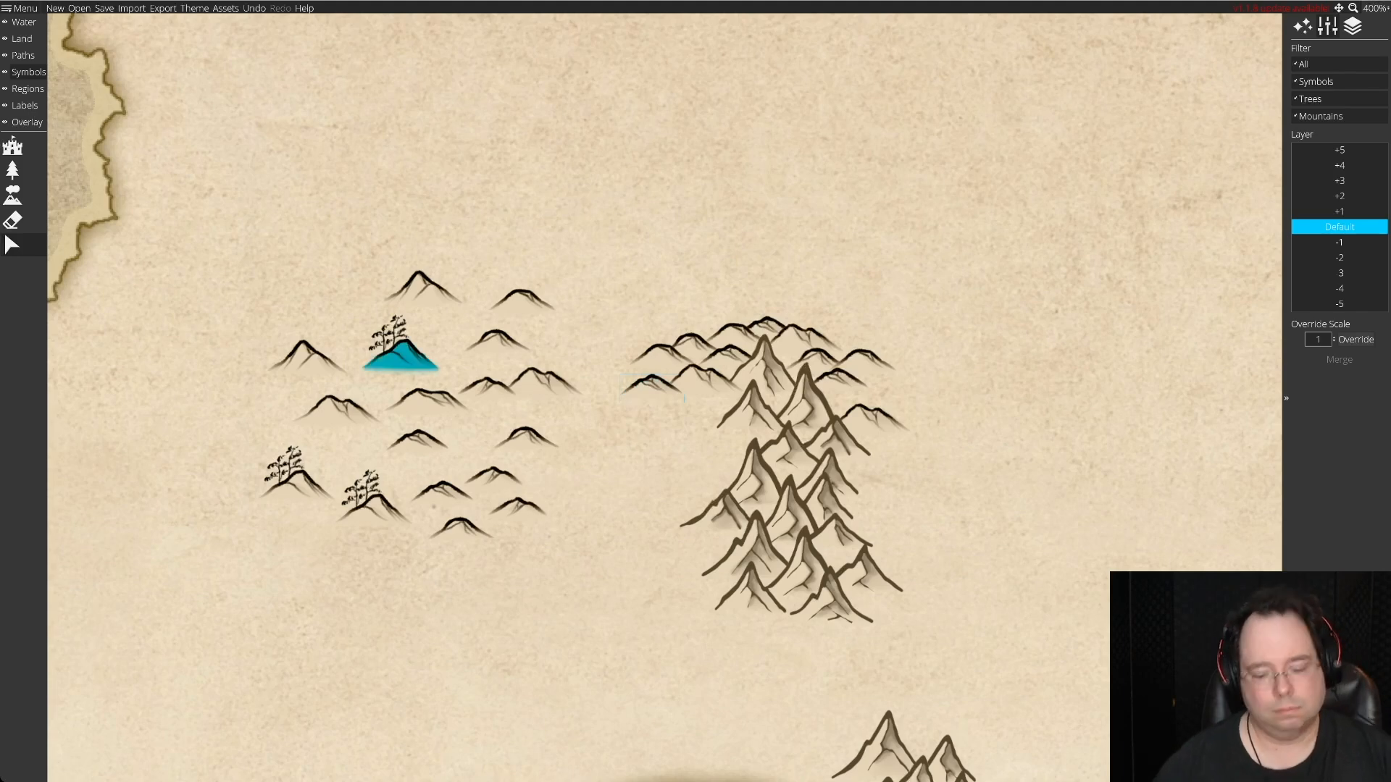
key(Delete)
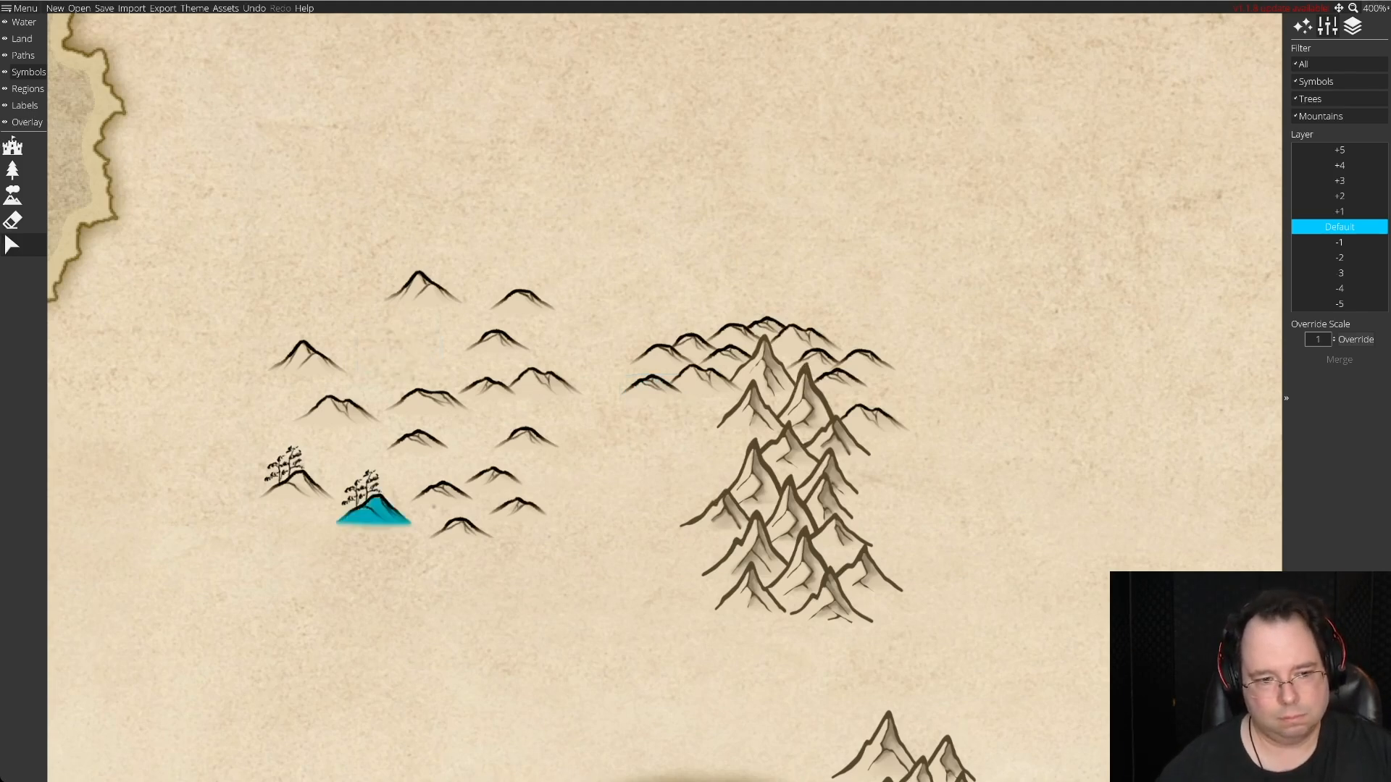
key(Delete)
key(Delete)
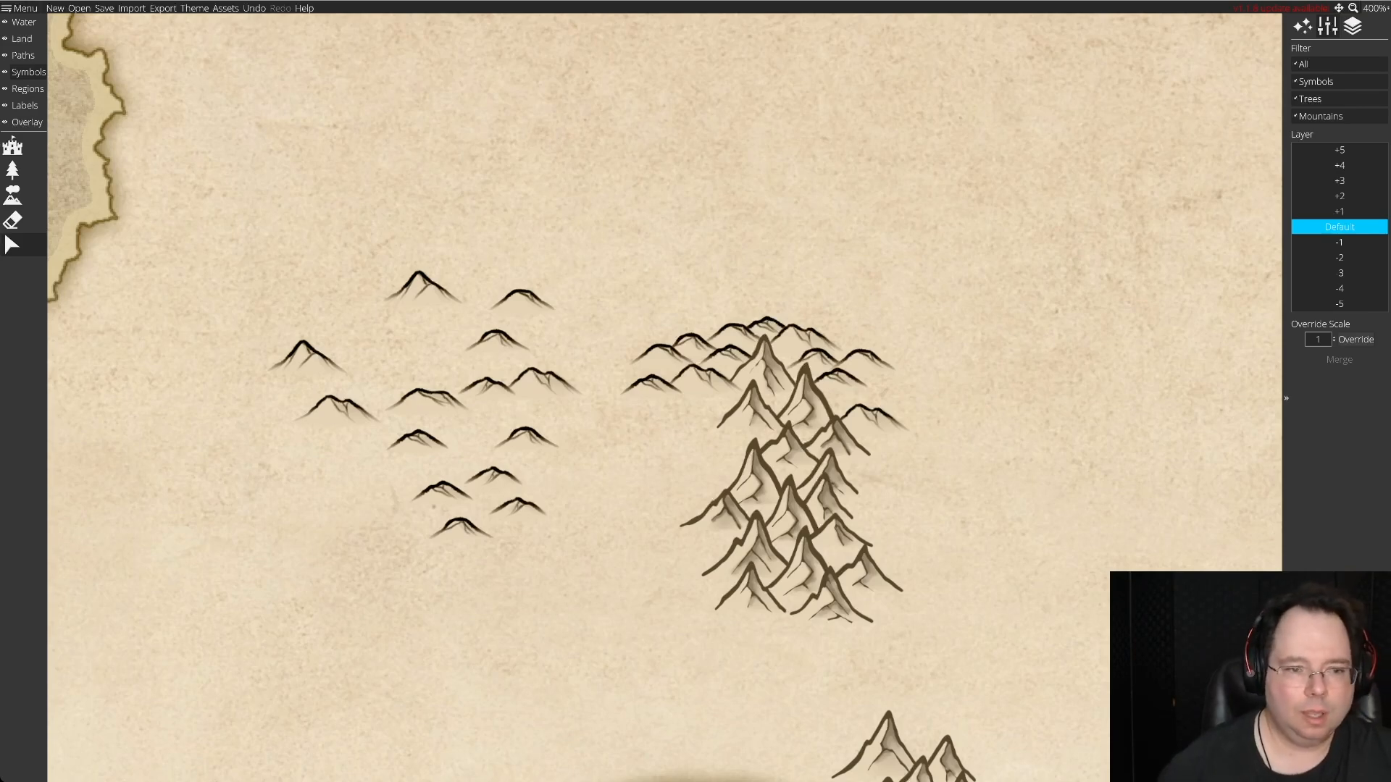
Add four of the loose hills to the range's western flank and a pointed one to the east, regrouping two spares.
drag(521, 299, 694, 398)
drag(543, 378, 404, 350)
drag(418, 284, 362, 471)
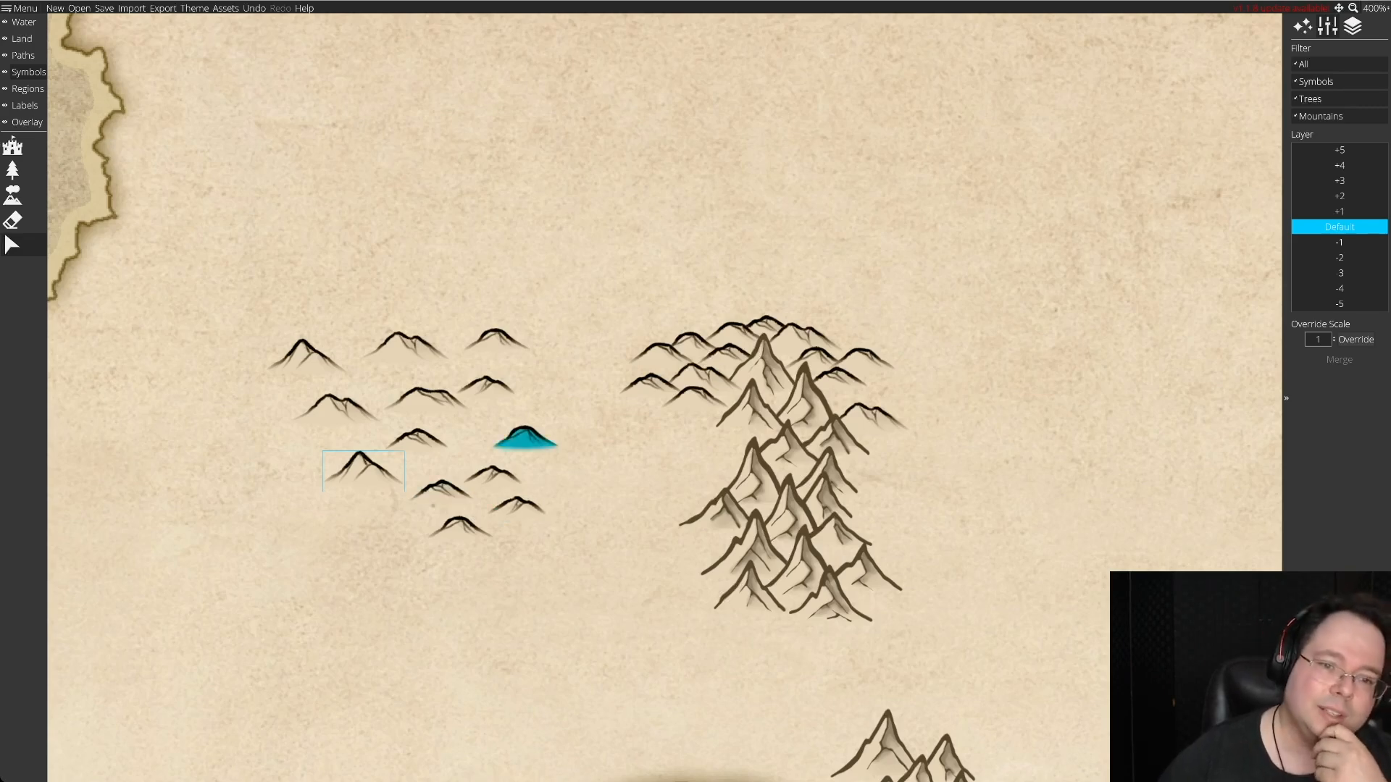
drag(525, 434, 706, 427)
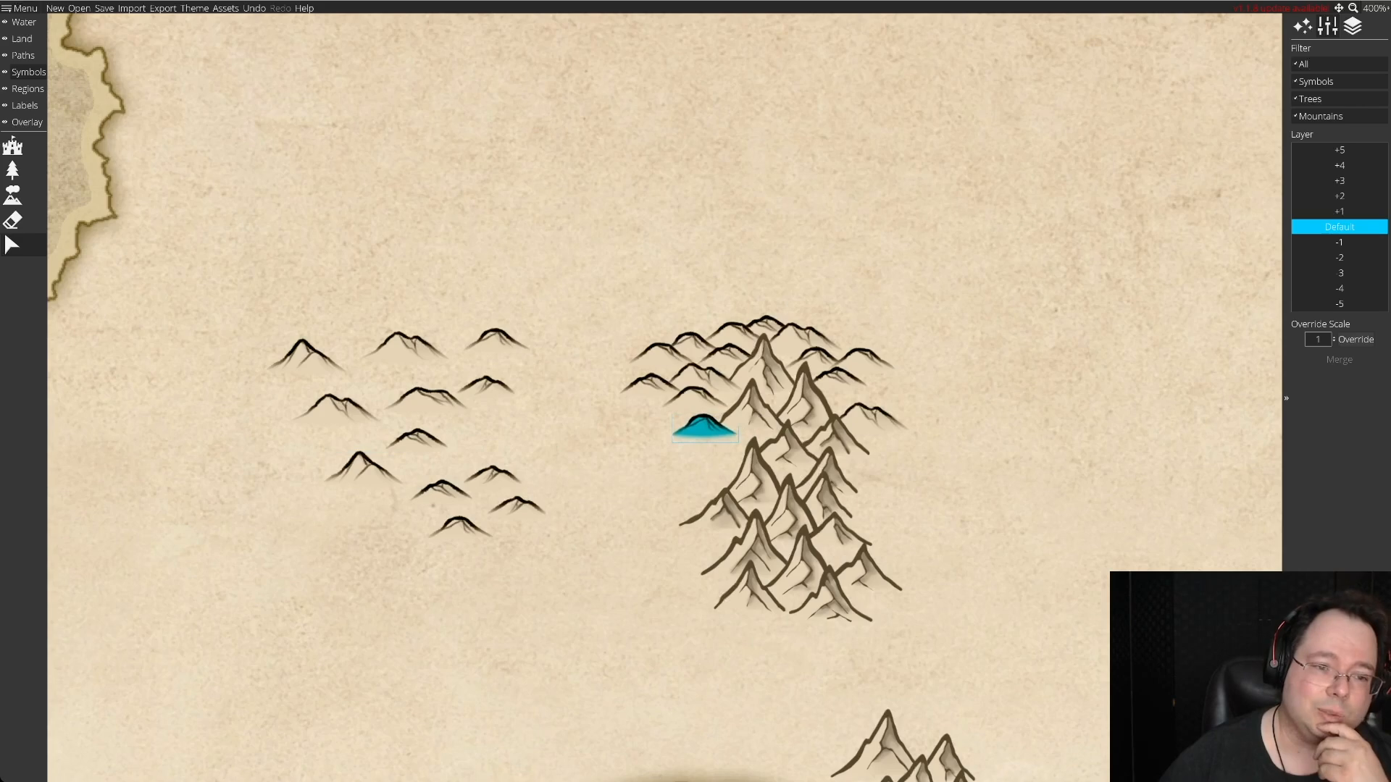
drag(409, 351, 709, 452)
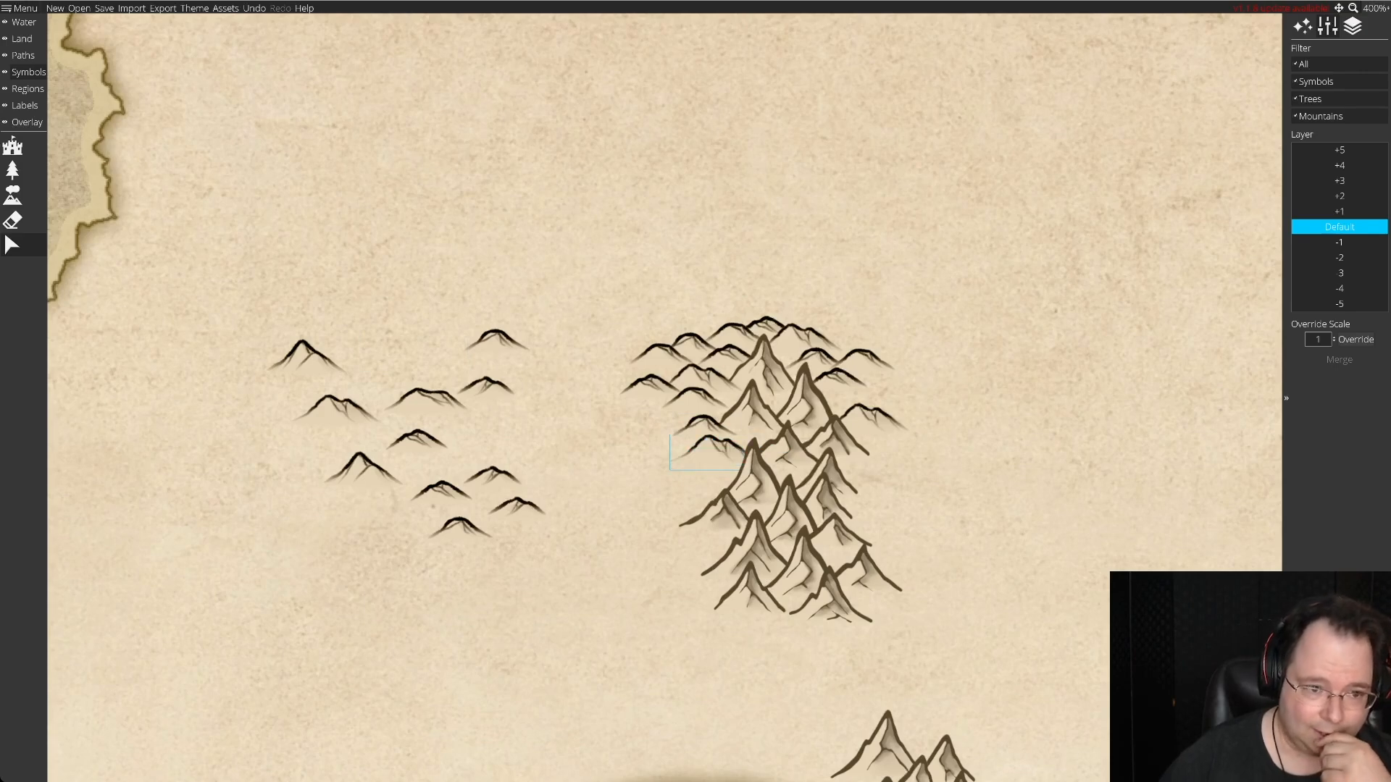
drag(304, 357, 866, 391)
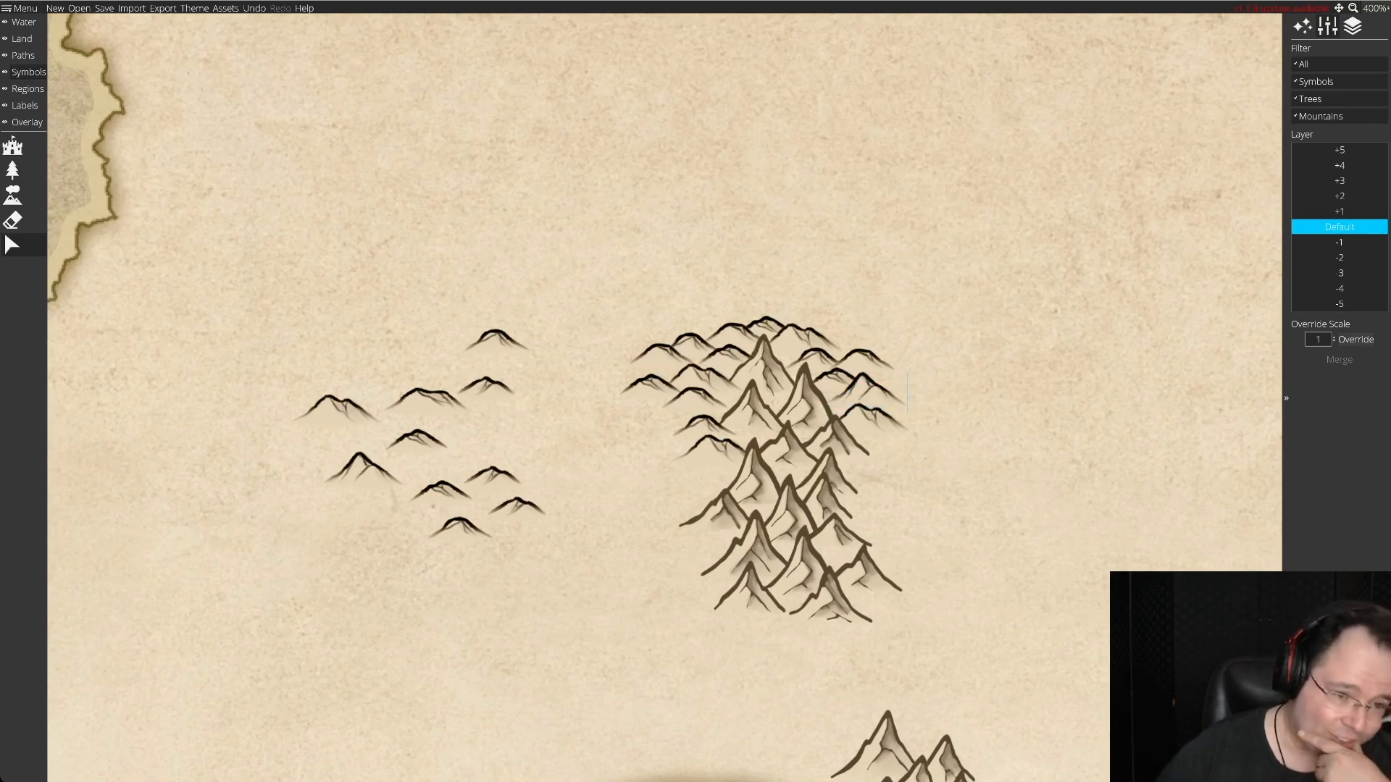
drag(496, 341, 658, 411)
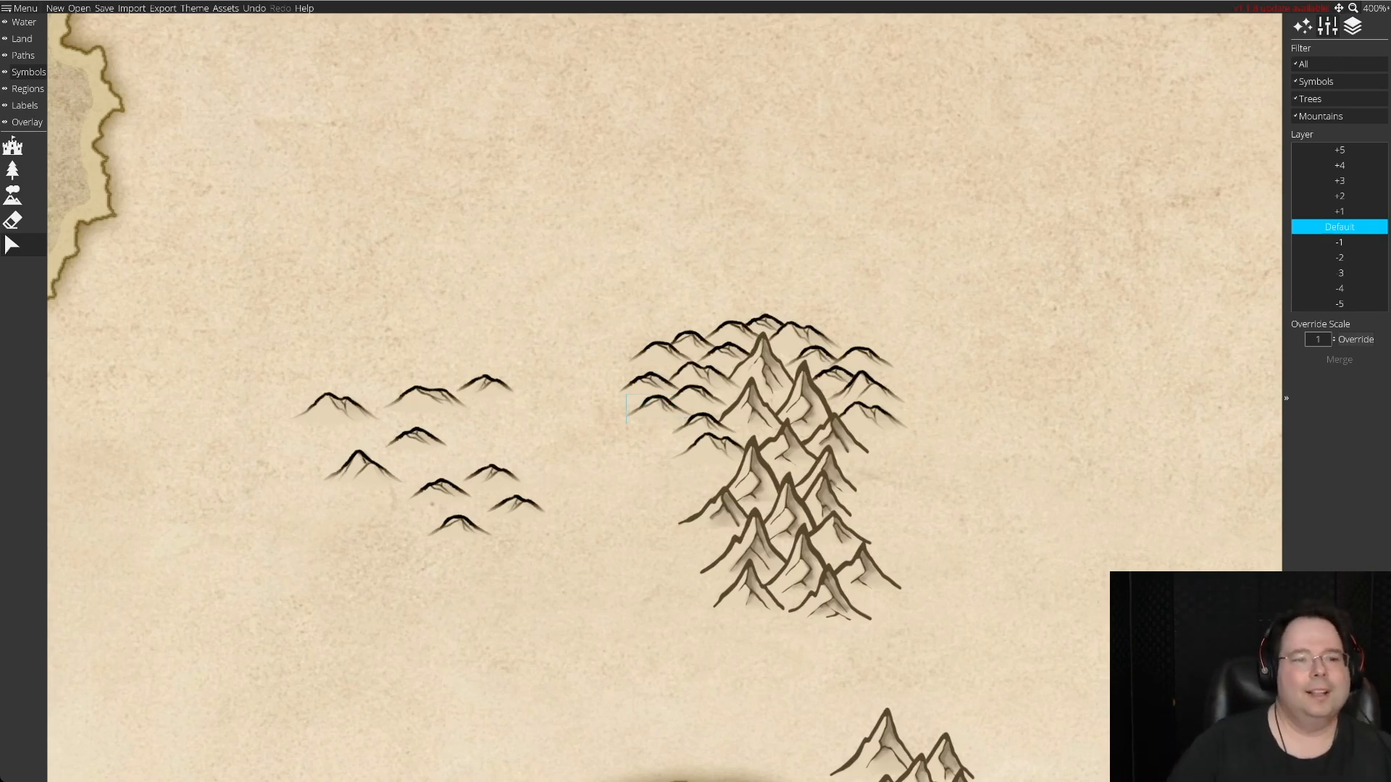
Place hills further south along the range, two on the western flank and two on the eastern flank.
drag(334, 407, 679, 484)
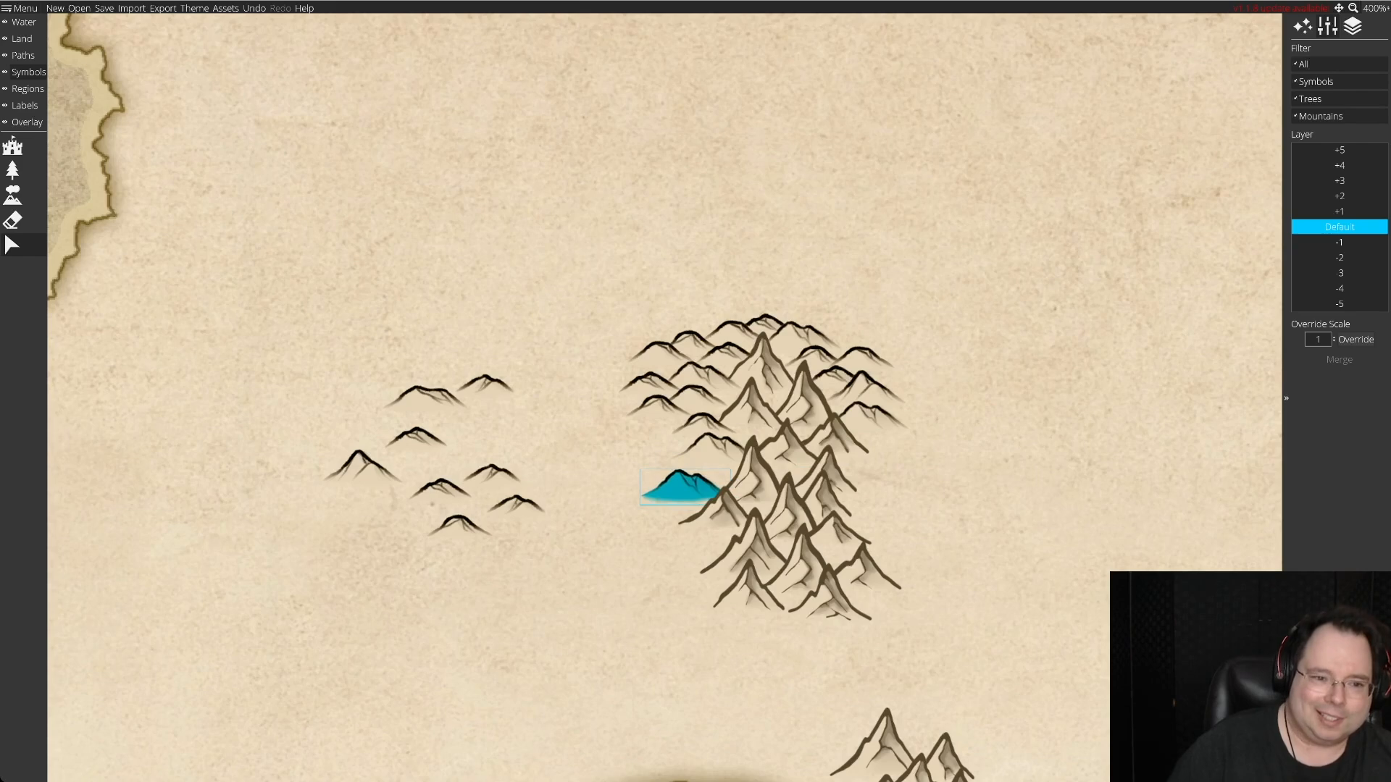
click(679, 485)
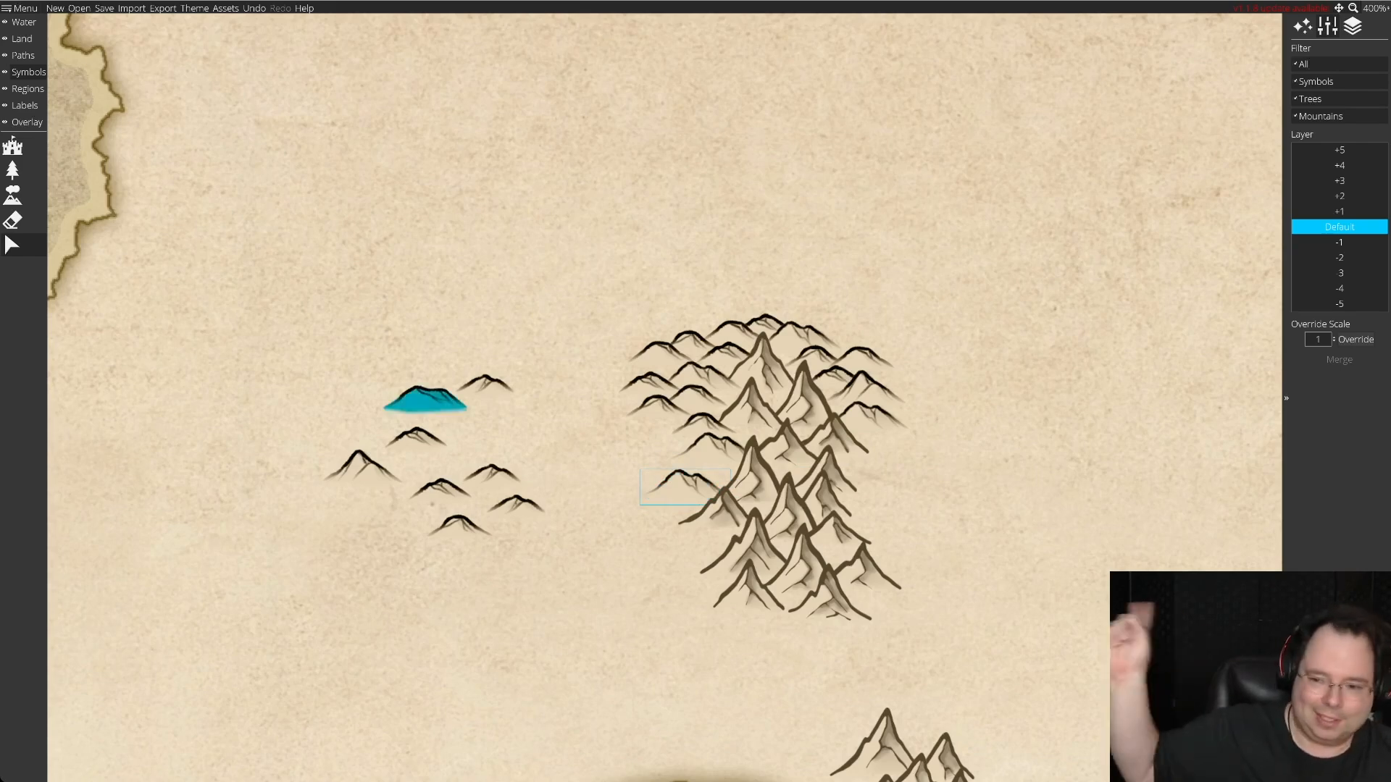
drag(425, 398, 889, 451)
drag(485, 388, 706, 430)
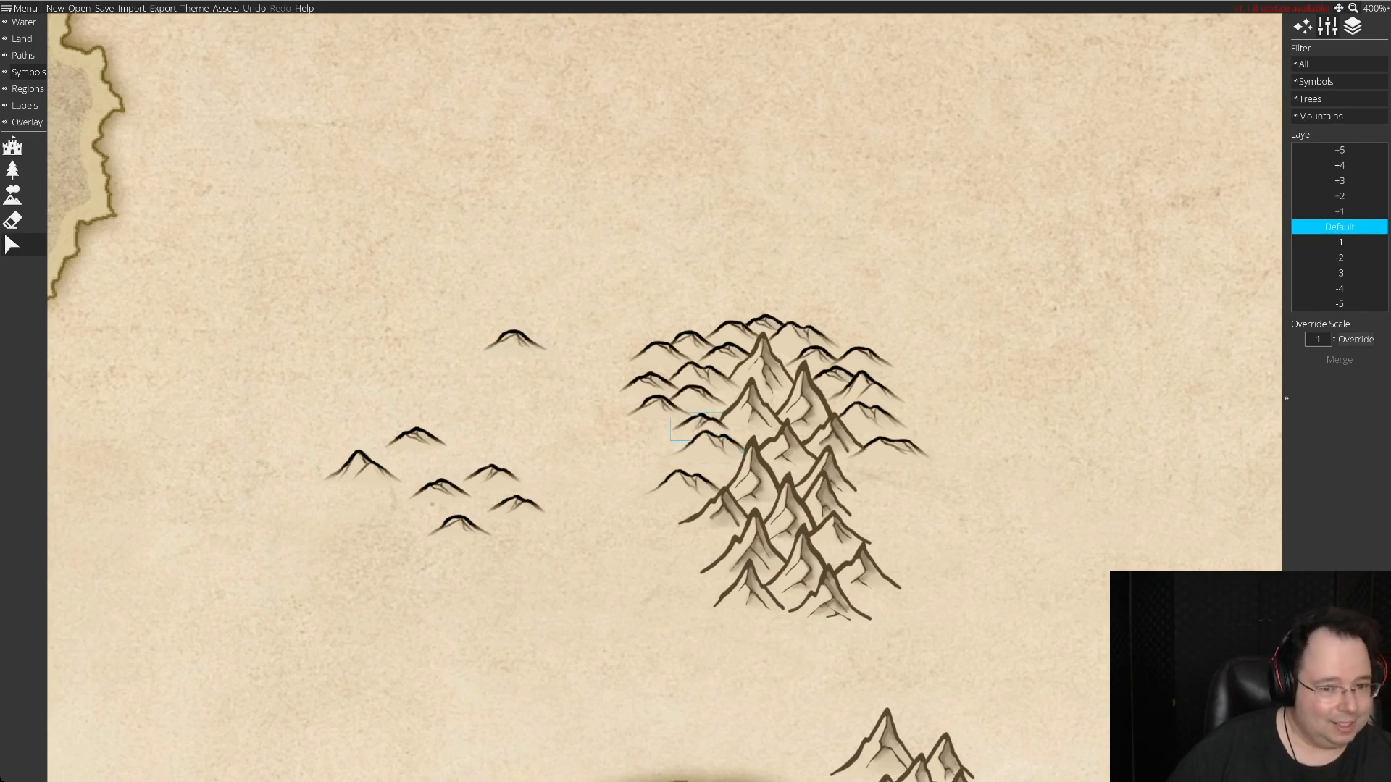
drag(417, 438, 878, 471)
Arrange a pointed hill, the double-peaked hill and a small hill as a staggered cluster on the range's southwestern flank.
drag(360, 467, 706, 464)
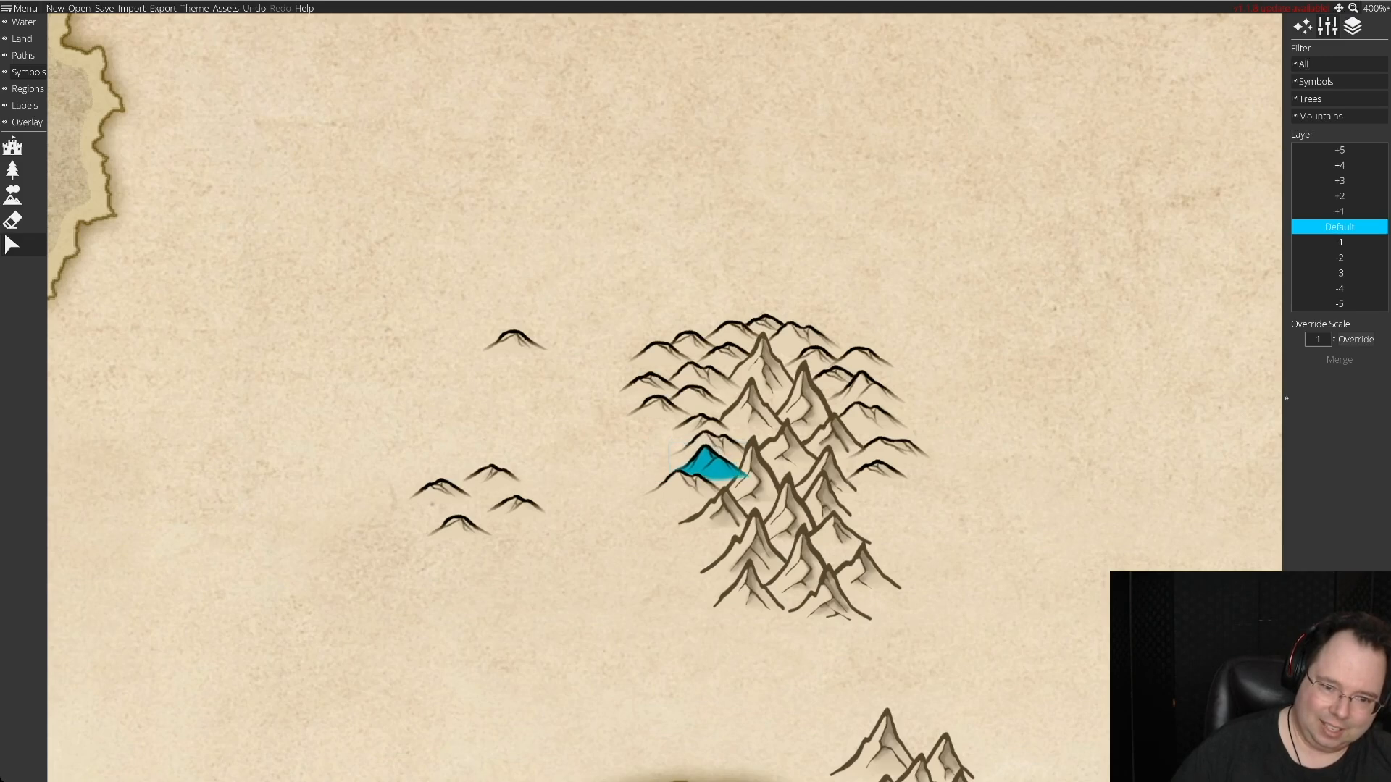
drag(683, 484, 558, 436)
drag(707, 465, 689, 485)
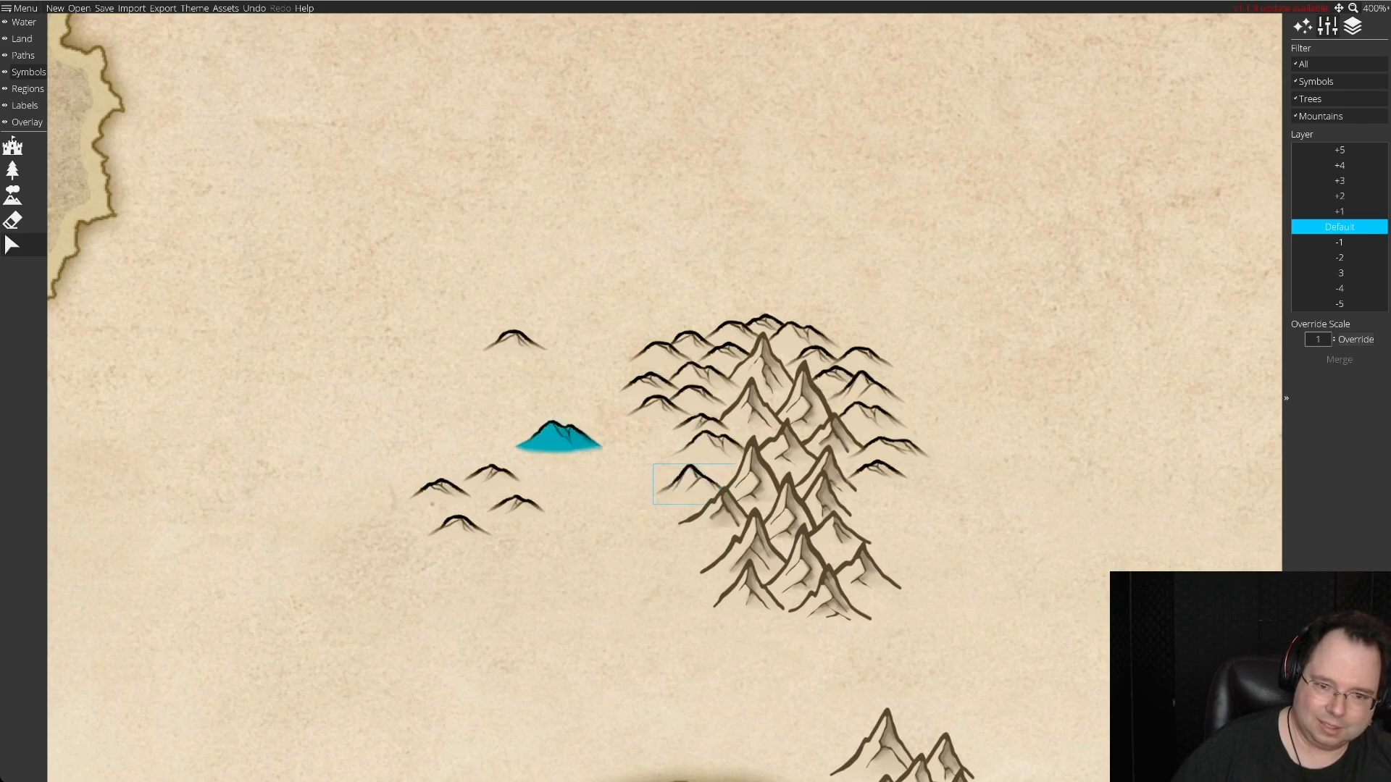
drag(689, 484, 662, 455)
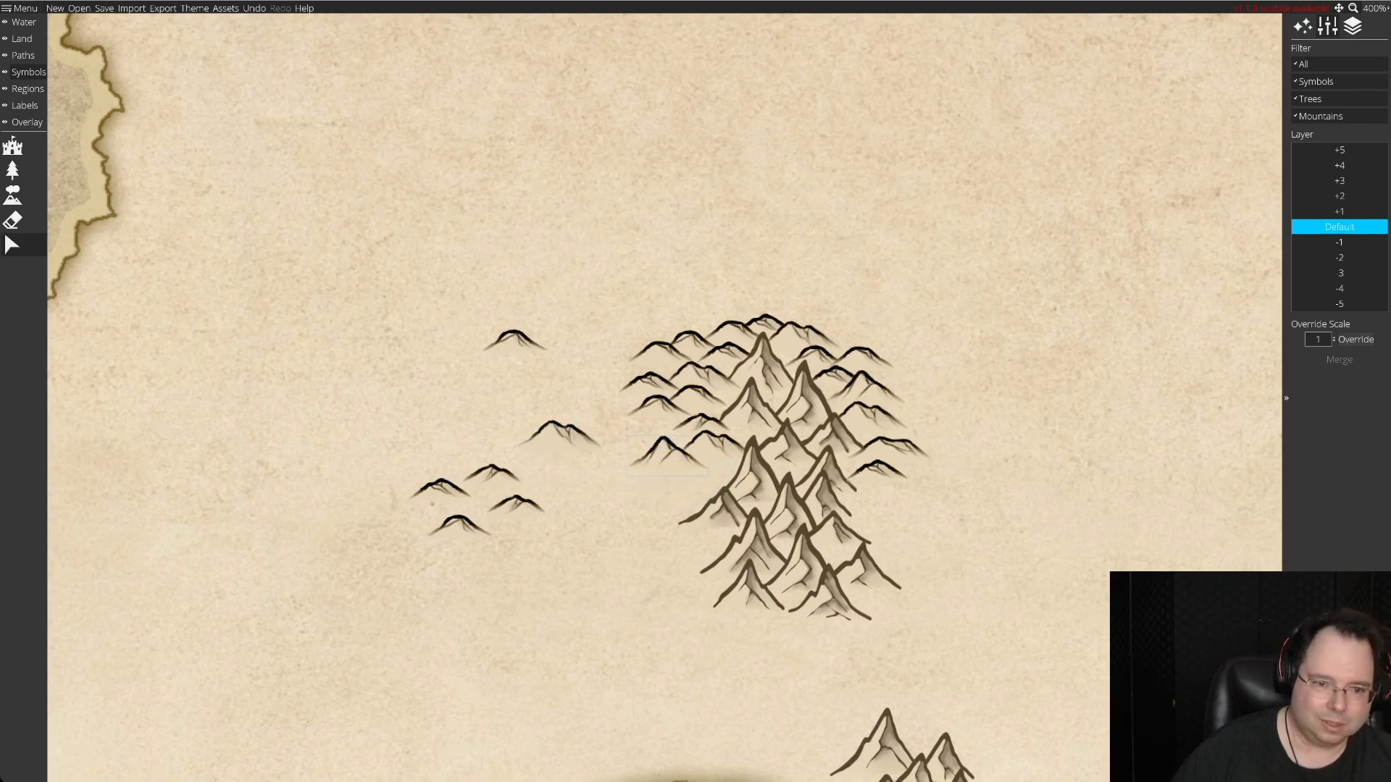
drag(558, 436, 683, 486)
mouse_move(516, 503)
mouse_down()
mouse_move(754, 471)
mouse_move(716, 470)
mouse_up()
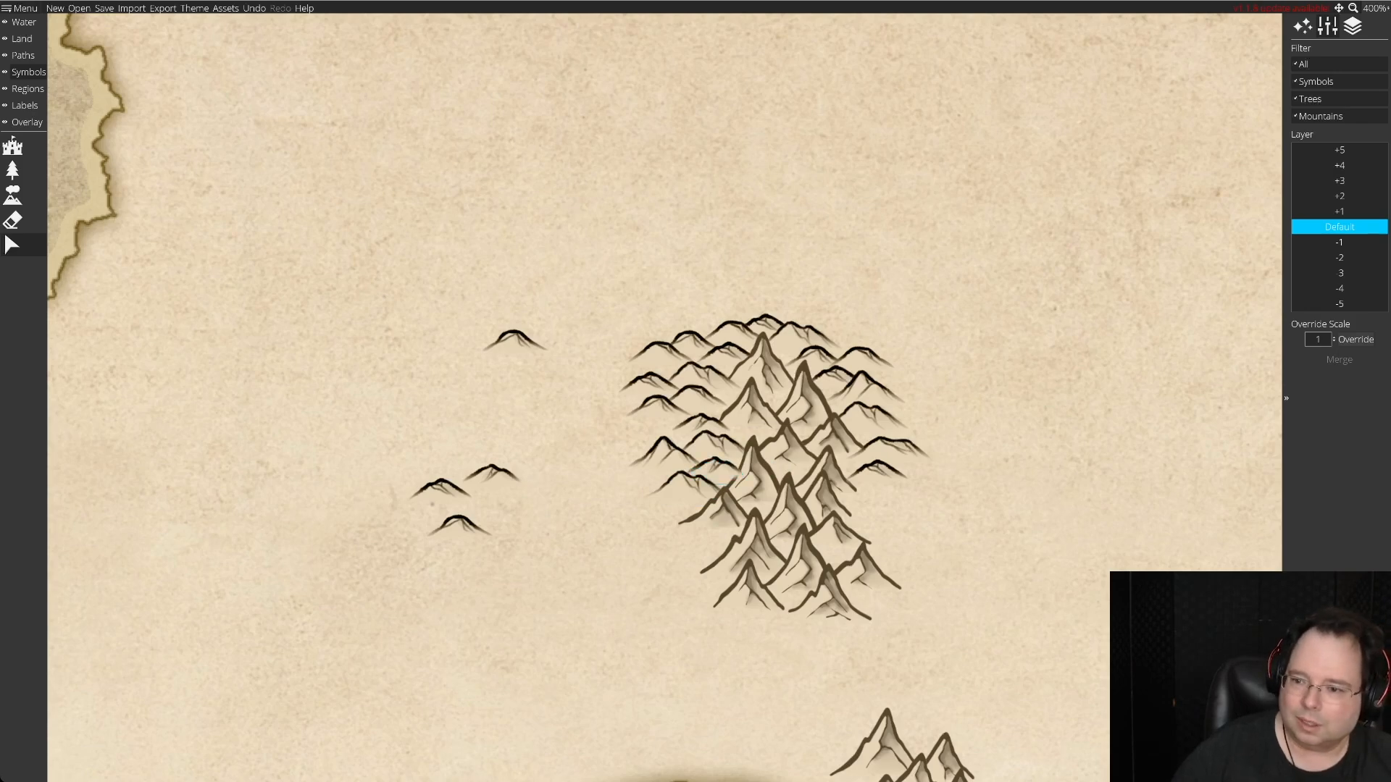
Put the small, pointed and double-peaked hills of the southwestern cluster on layer -1 and nudge the small hill above them north.
click(1340, 243)
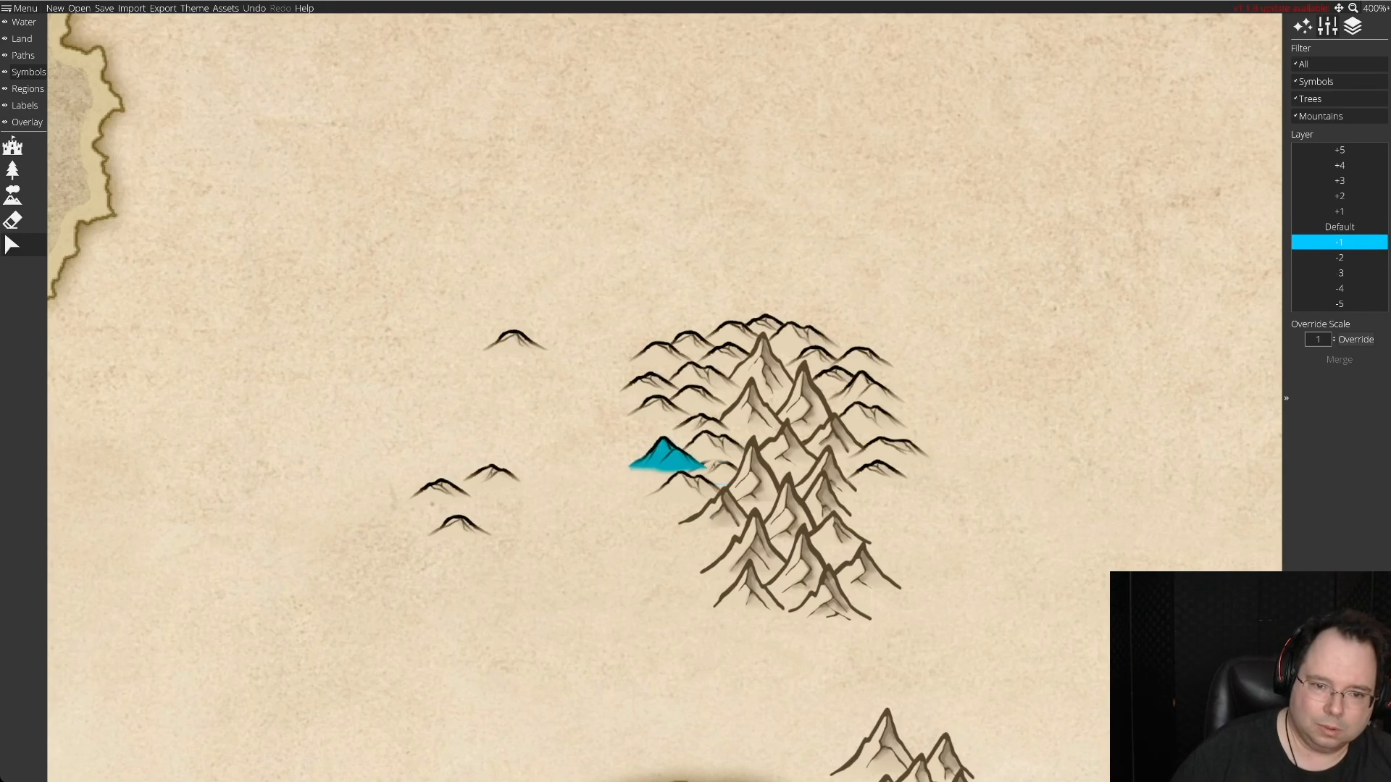
click(663, 456)
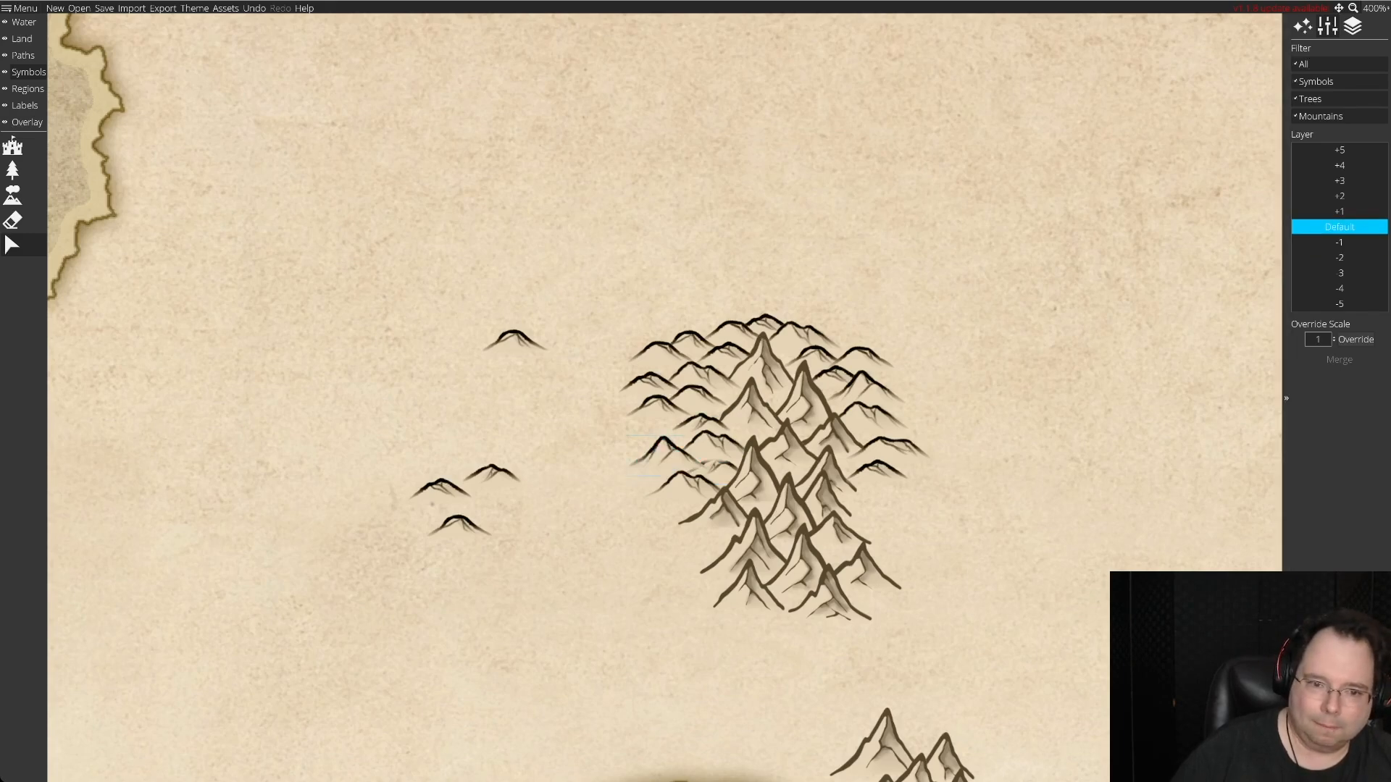
click(1339, 243)
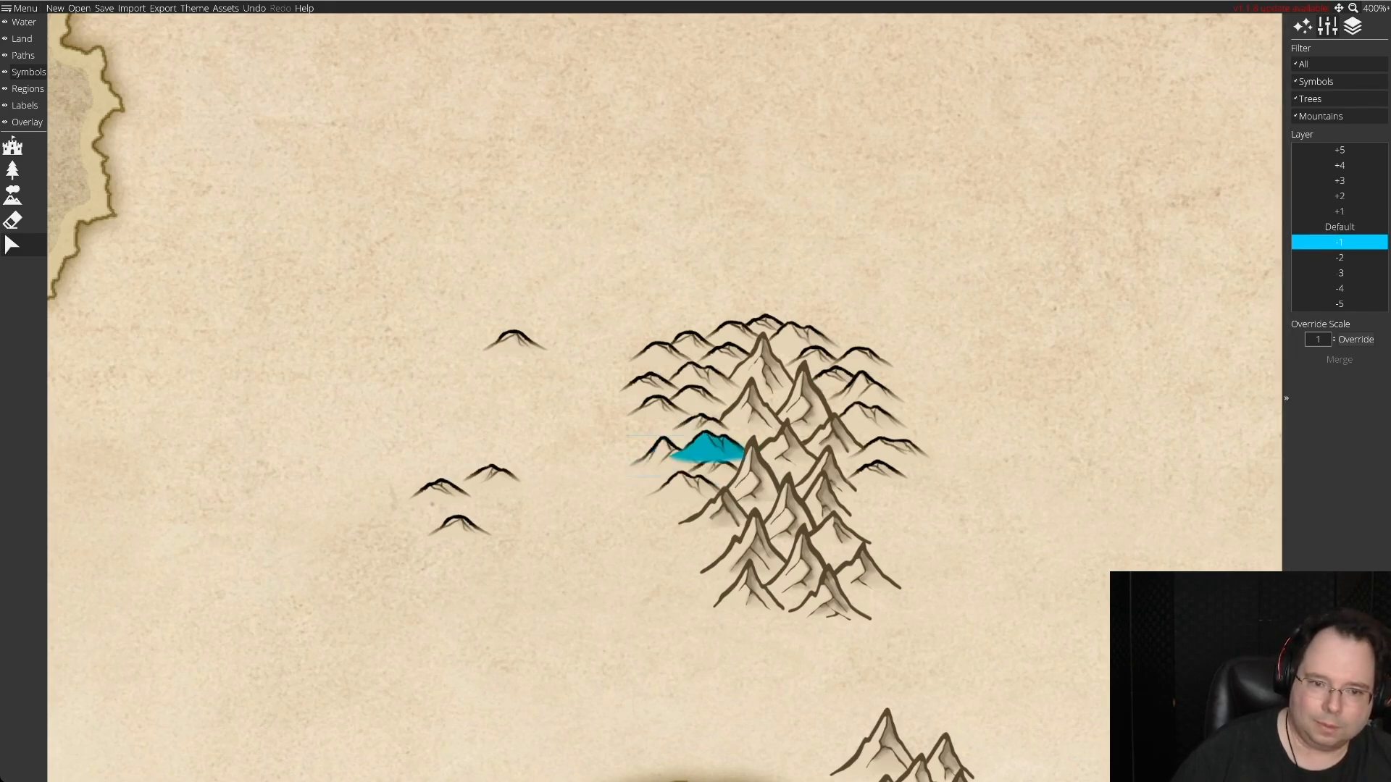
click(706, 447)
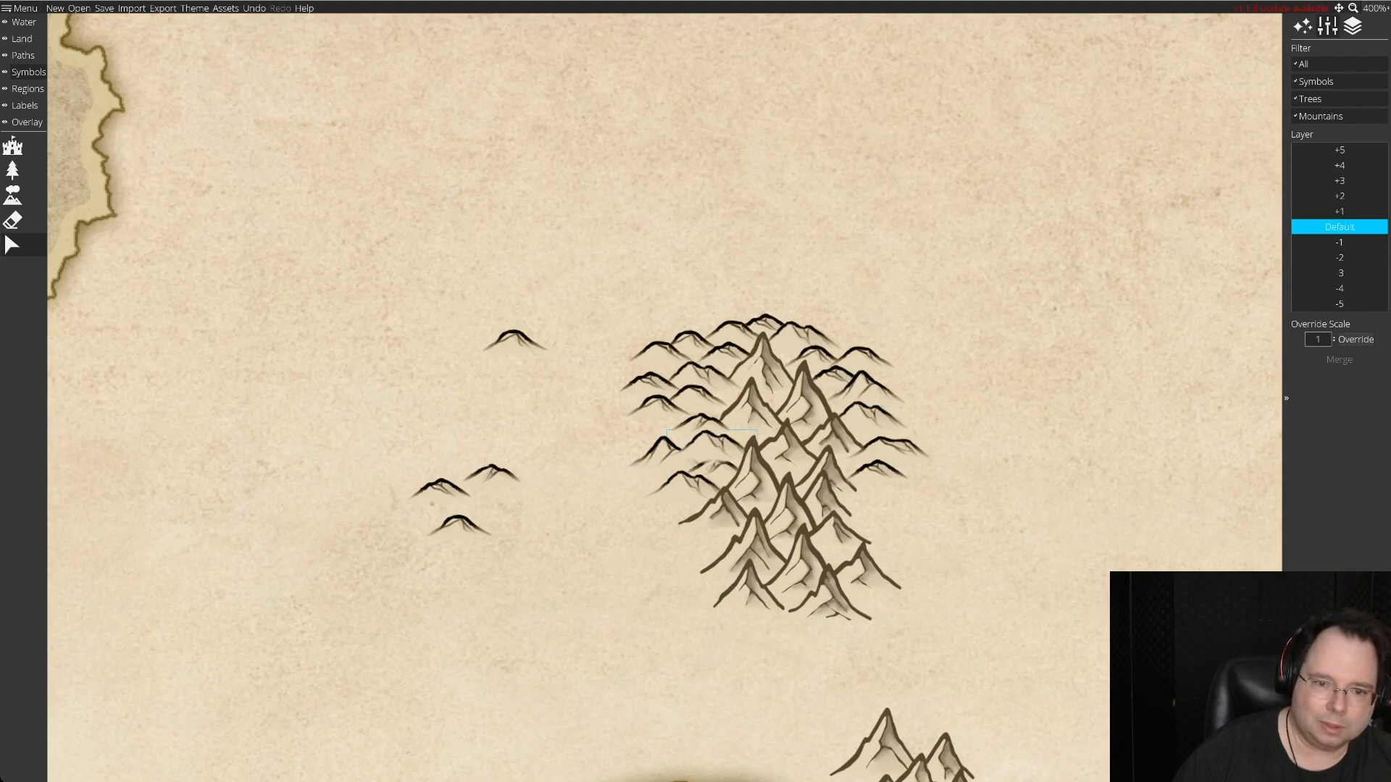
click(1339, 243)
drag(702, 427, 699, 420)
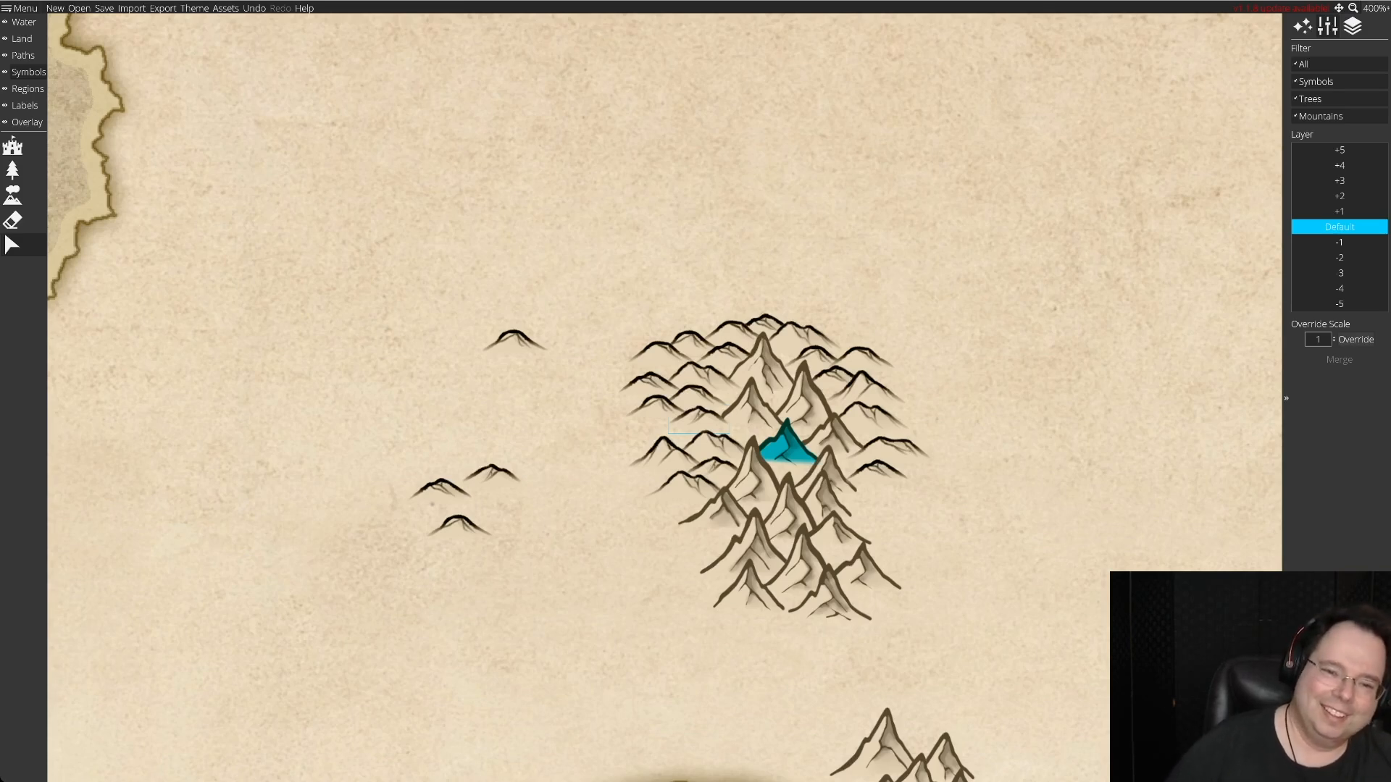
Return the upper double-peaked hill and the pointed hill to the Default layer and nudge the southwestern cluster's hills slightly for even spacing.
click(713, 446)
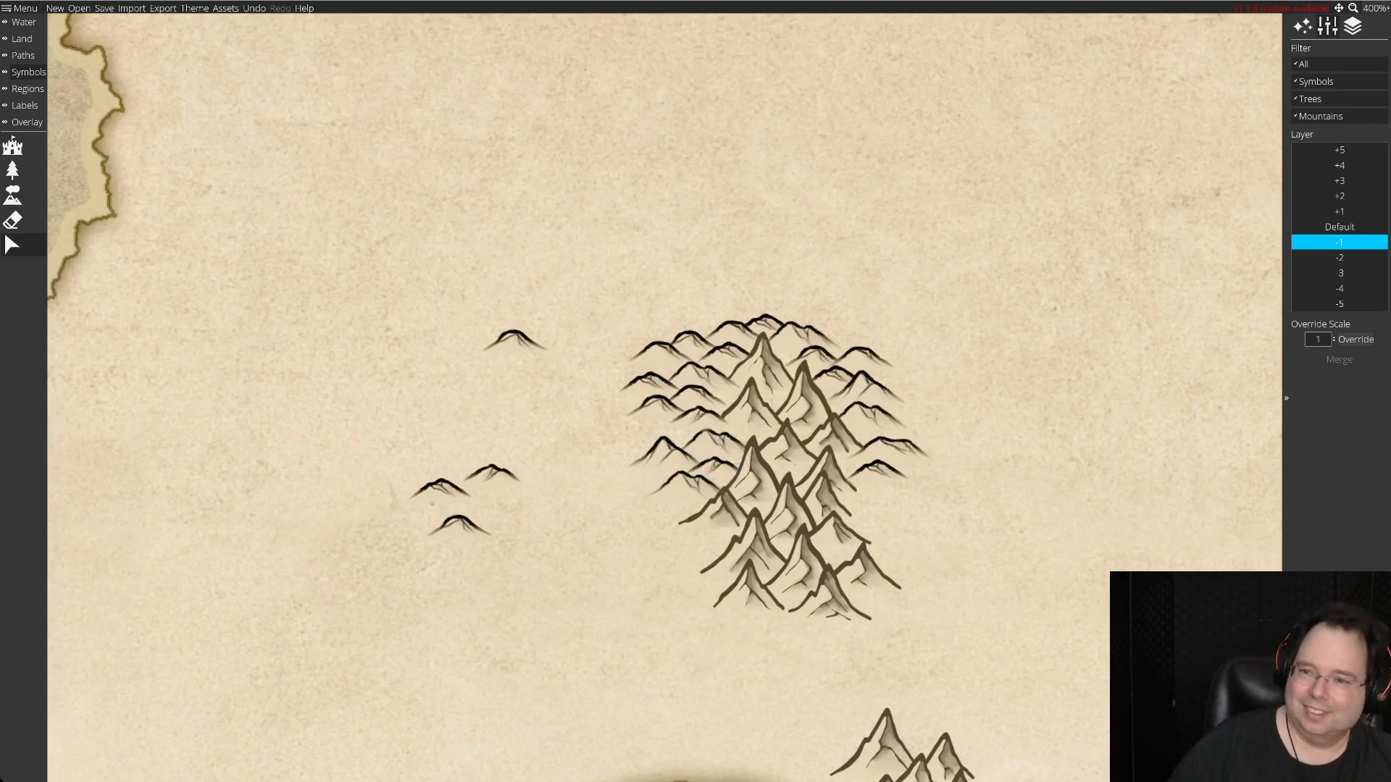
click(1339, 227)
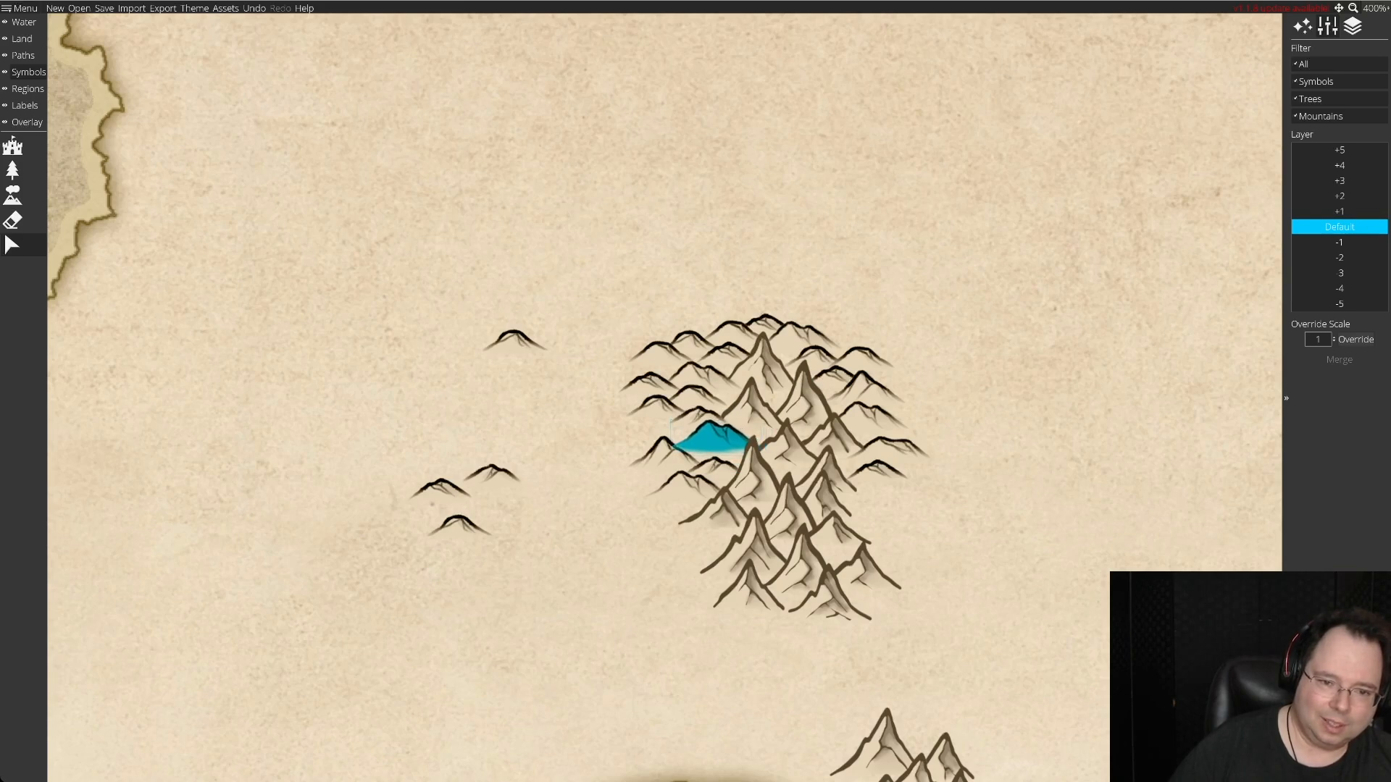
drag(664, 452, 654, 445)
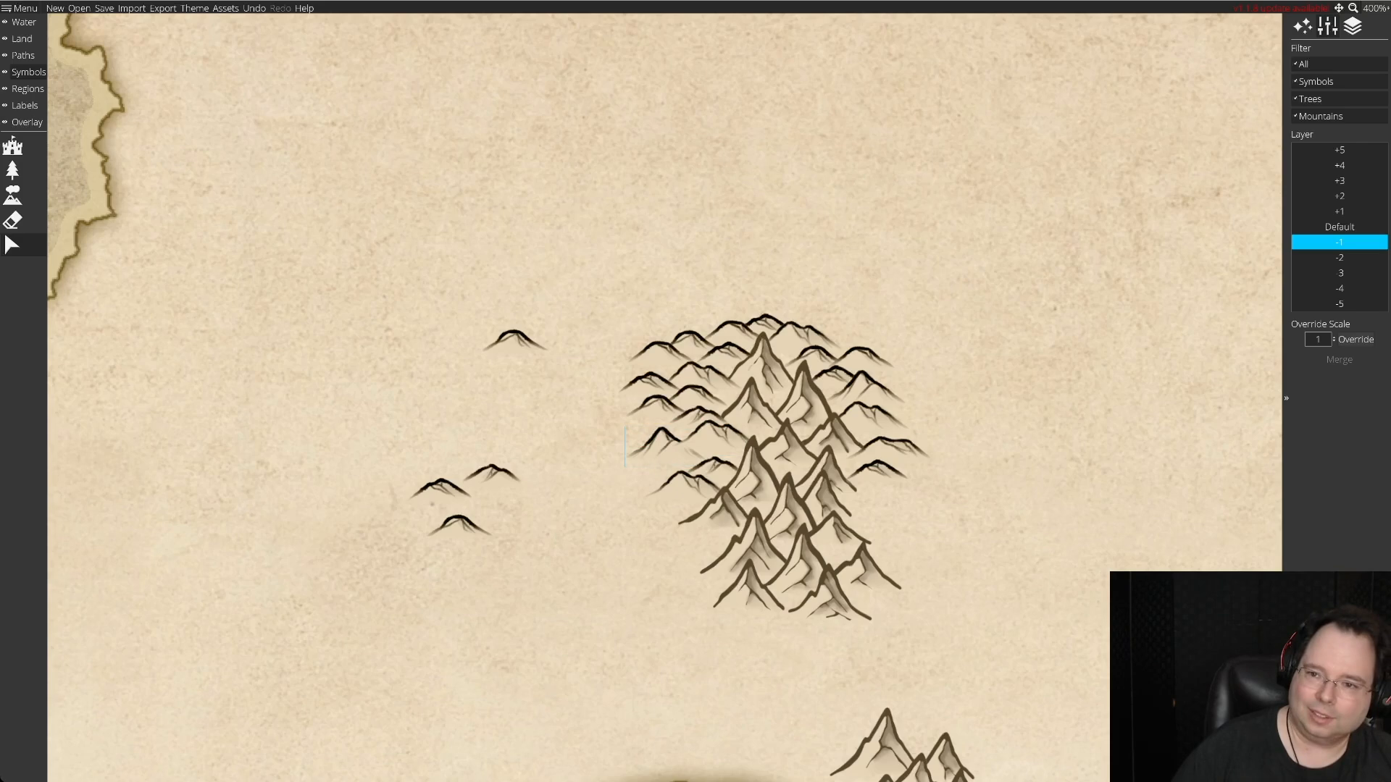
click(1339, 227)
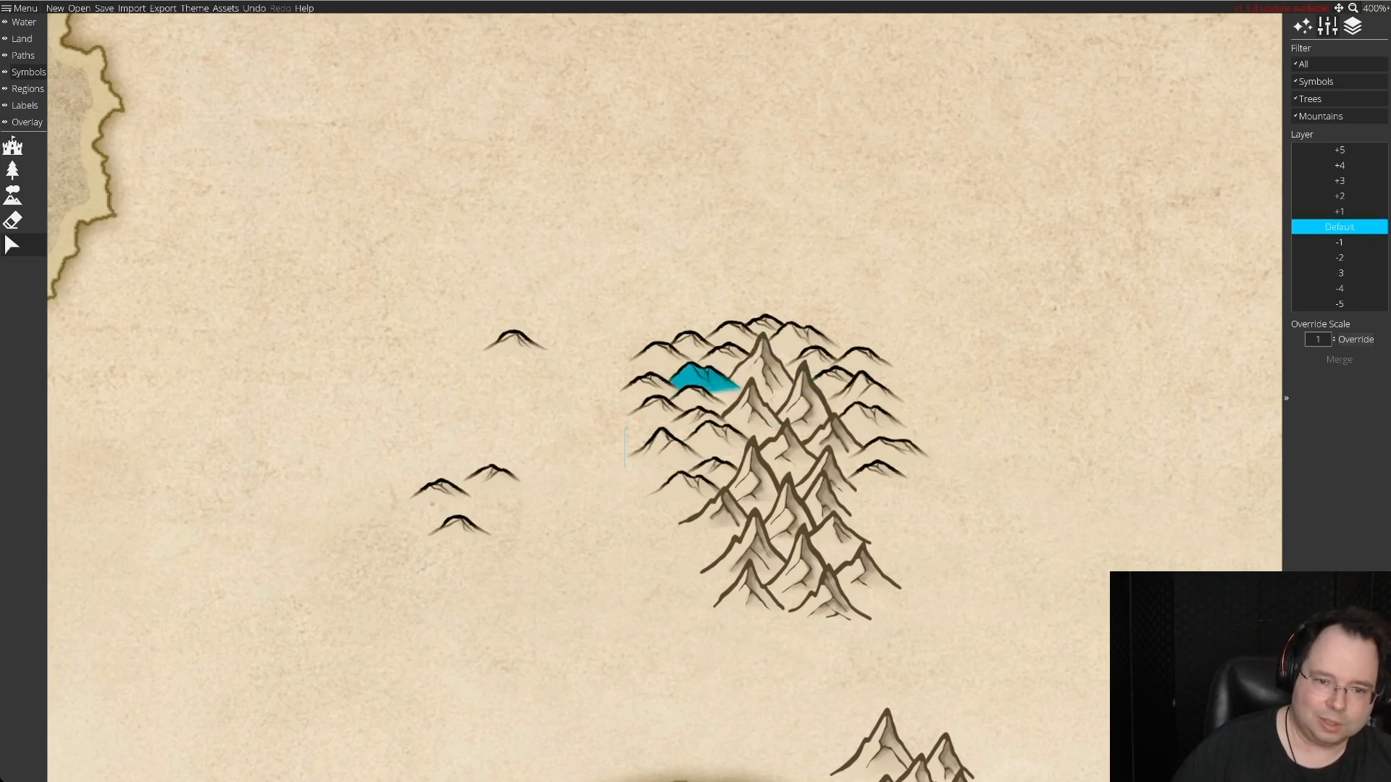
drag(715, 470, 712, 467)
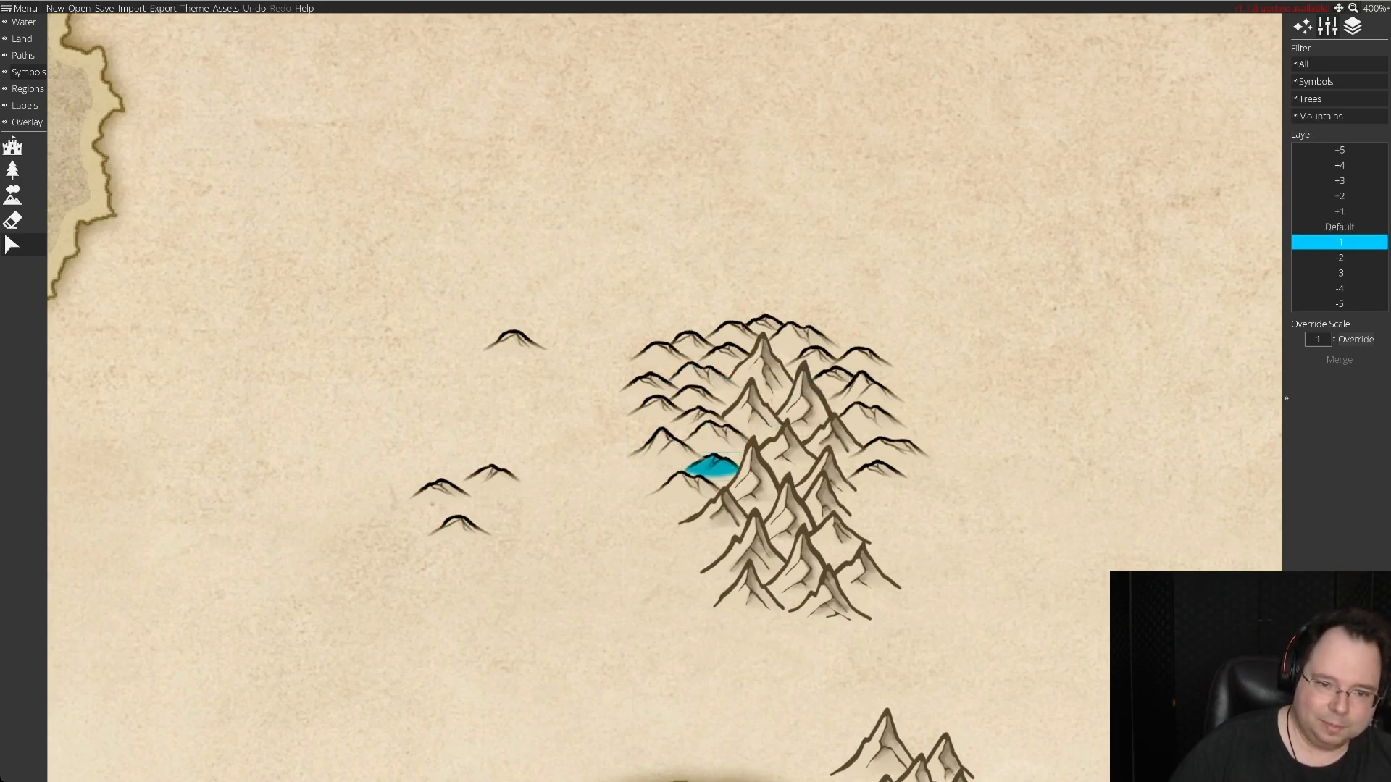
drag(682, 488, 675, 484)
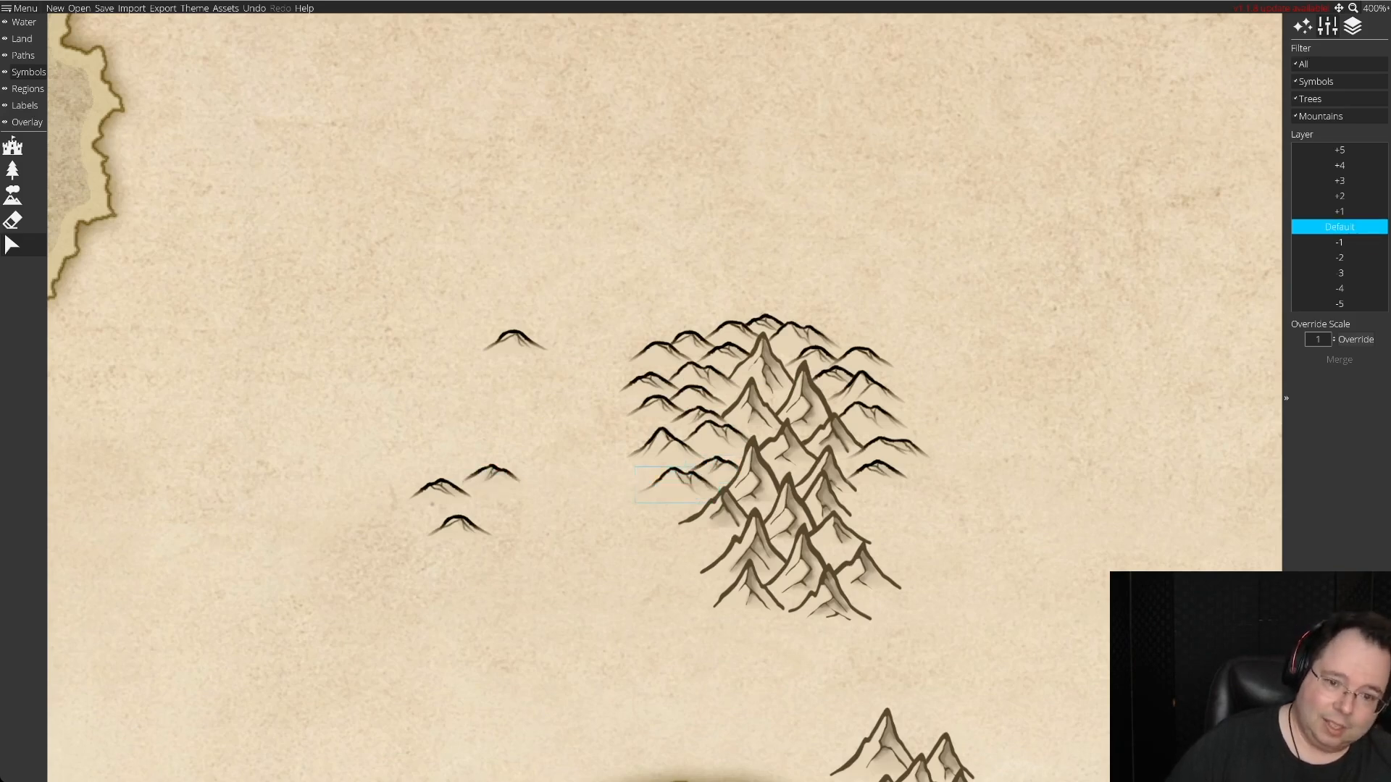
Stack two spare hills down the range's eastern flank, below the small hill already there, nudging that hill slightly north.
drag(515, 340, 985, 536)
drag(877, 474, 877, 472)
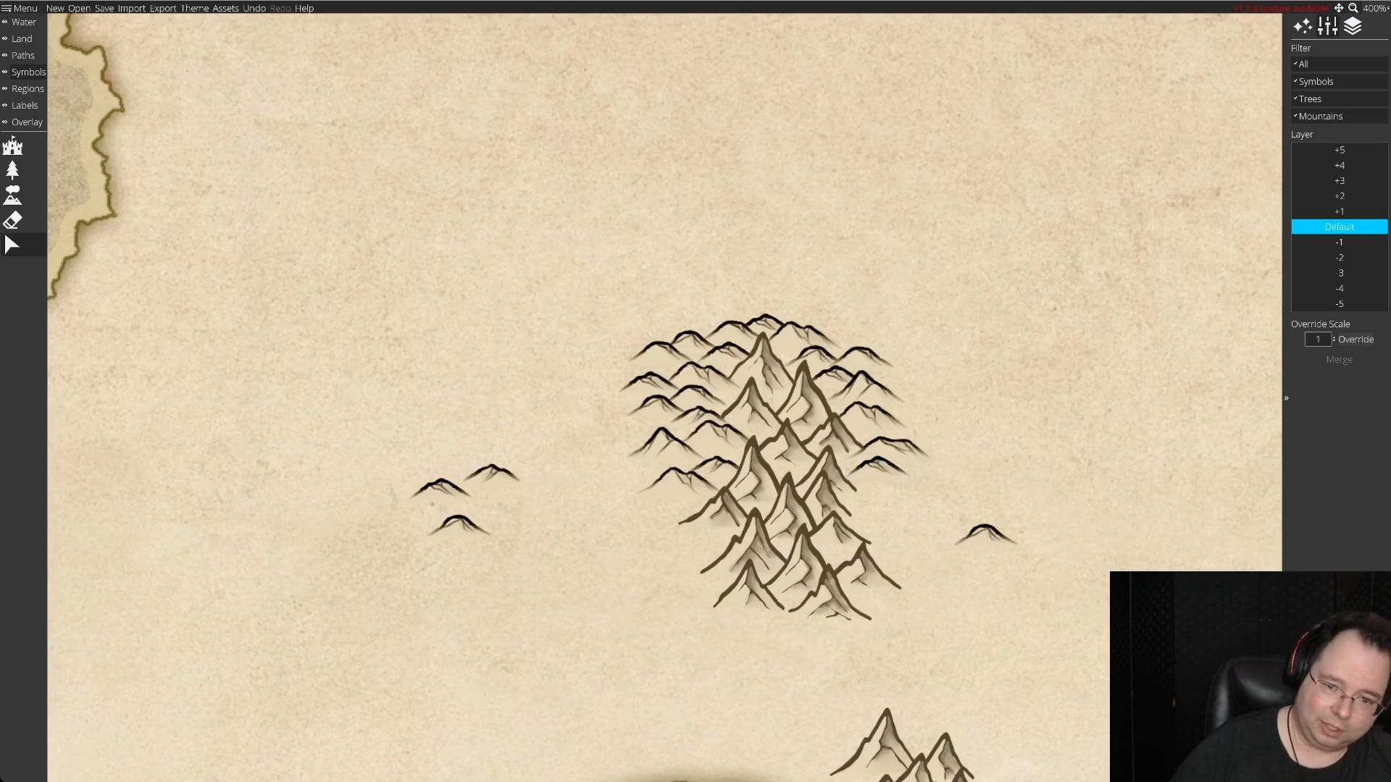
drag(986, 534, 876, 491)
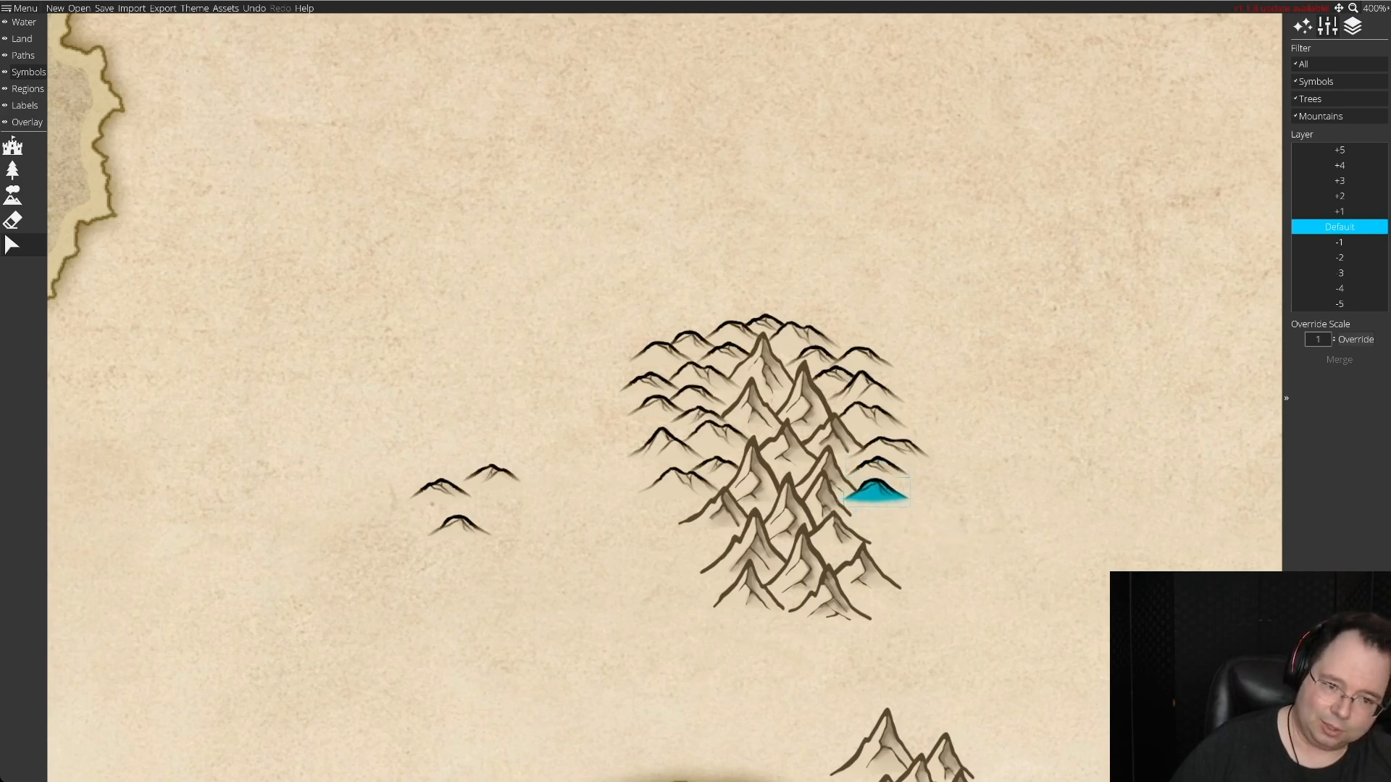
drag(493, 475, 871, 515)
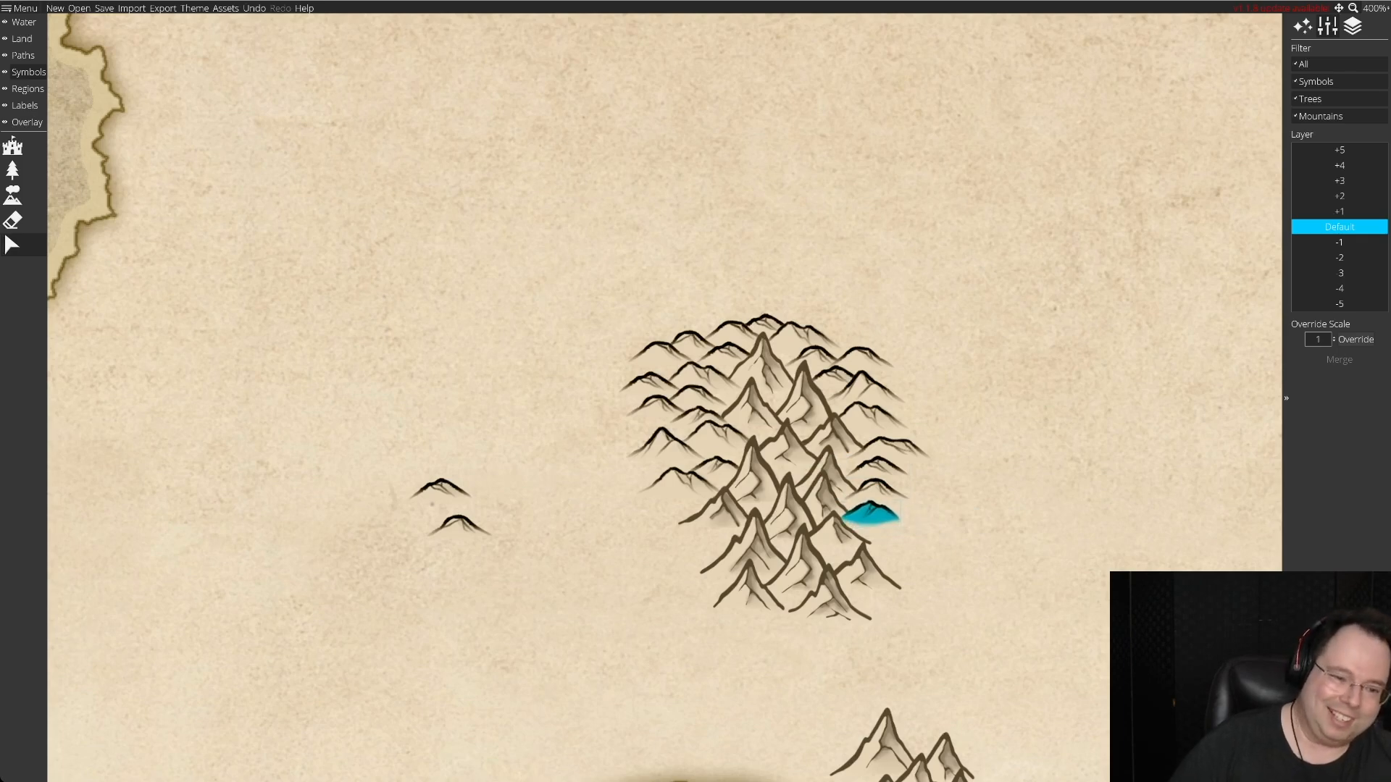
Move the last two loose hills side by side against the range's southwestern foot.
drag(441, 490, 670, 519)
click(459, 527)
mouse_move(459, 527)
mouse_down()
mouse_move(988, 565)
mouse_move(883, 536)
mouse_move(689, 537)
mouse_move(702, 536)
mouse_move(689, 563)
mouse_move(711, 522)
mouse_move(714, 534)
mouse_up()
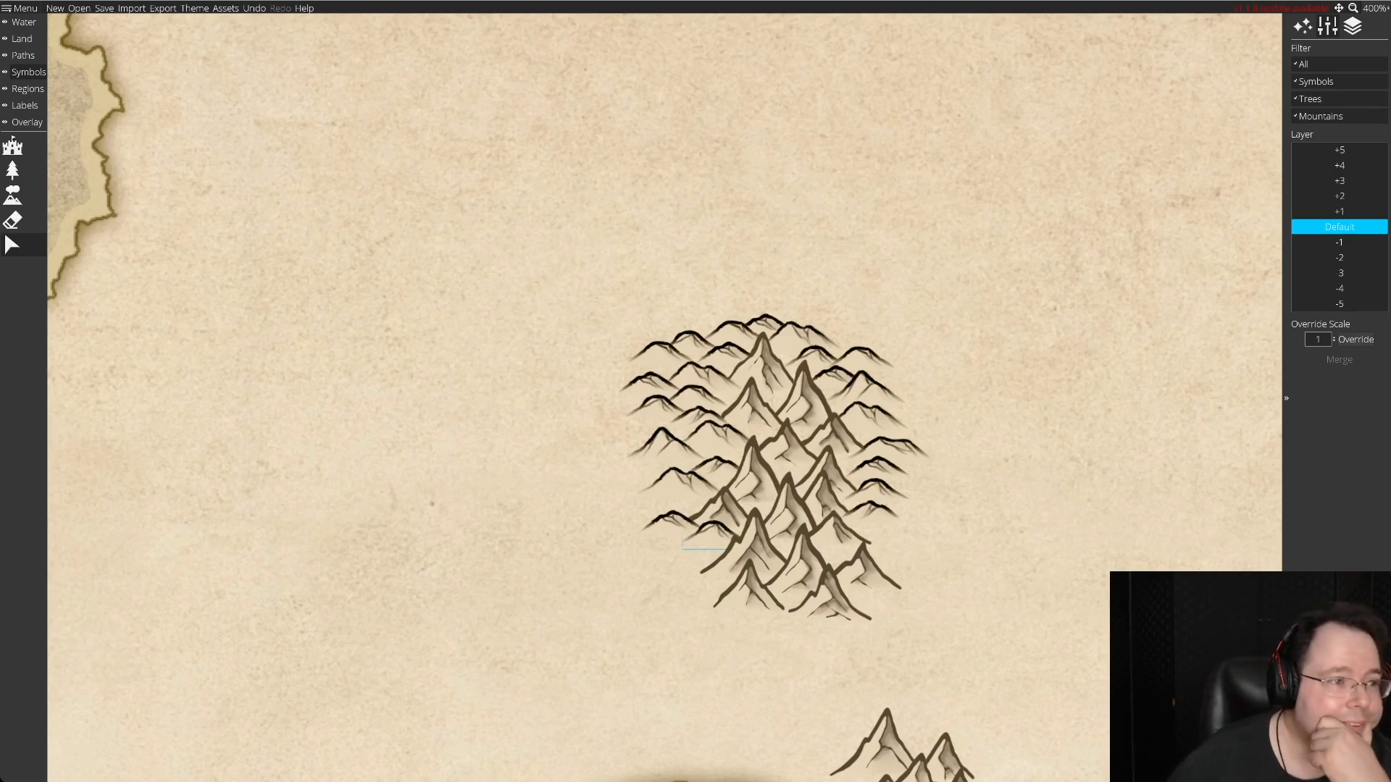
Scatter a batch of spare hill symbols over the open land west of the mountain range.
click(13, 195)
click(389, 494)
click(461, 446)
click(352, 395)
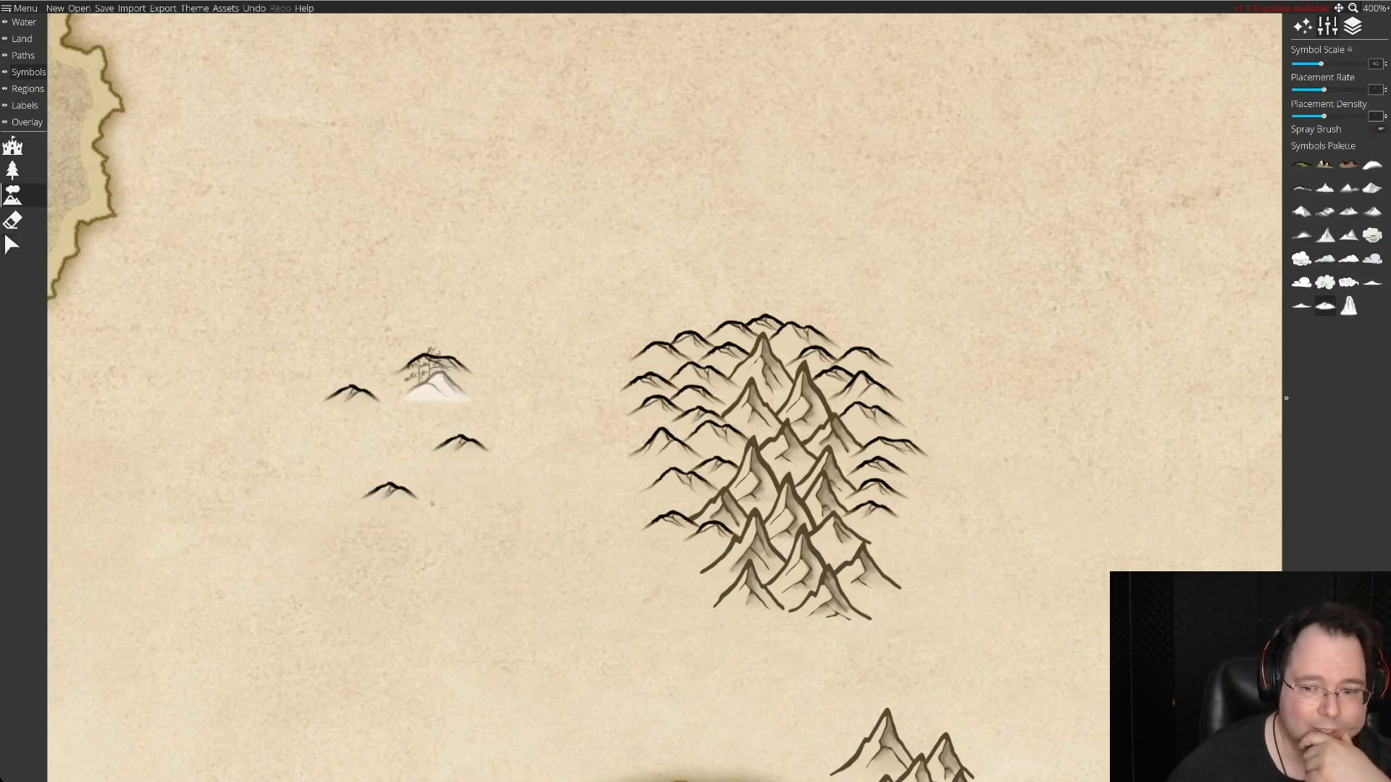
click(434, 366)
click(492, 516)
click(414, 581)
click(331, 536)
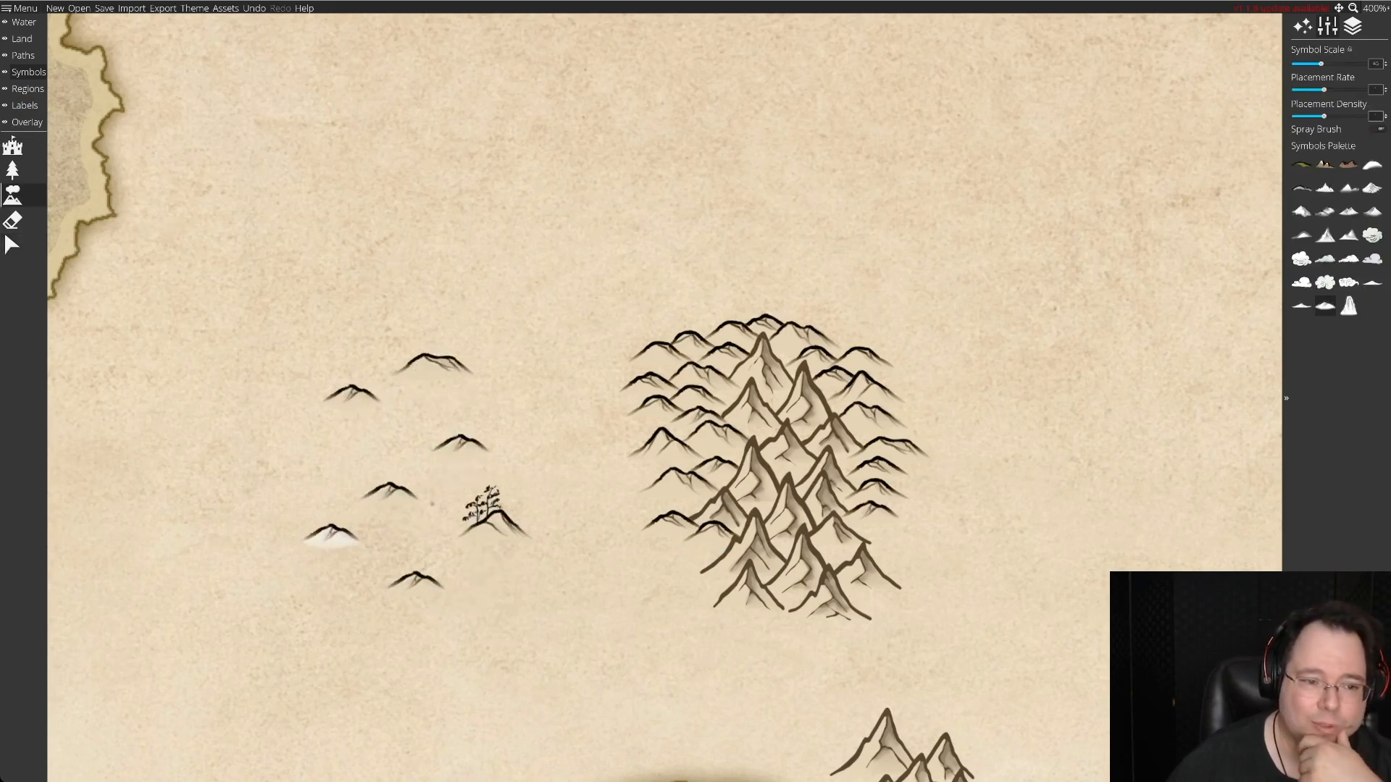
click(377, 433)
click(487, 392)
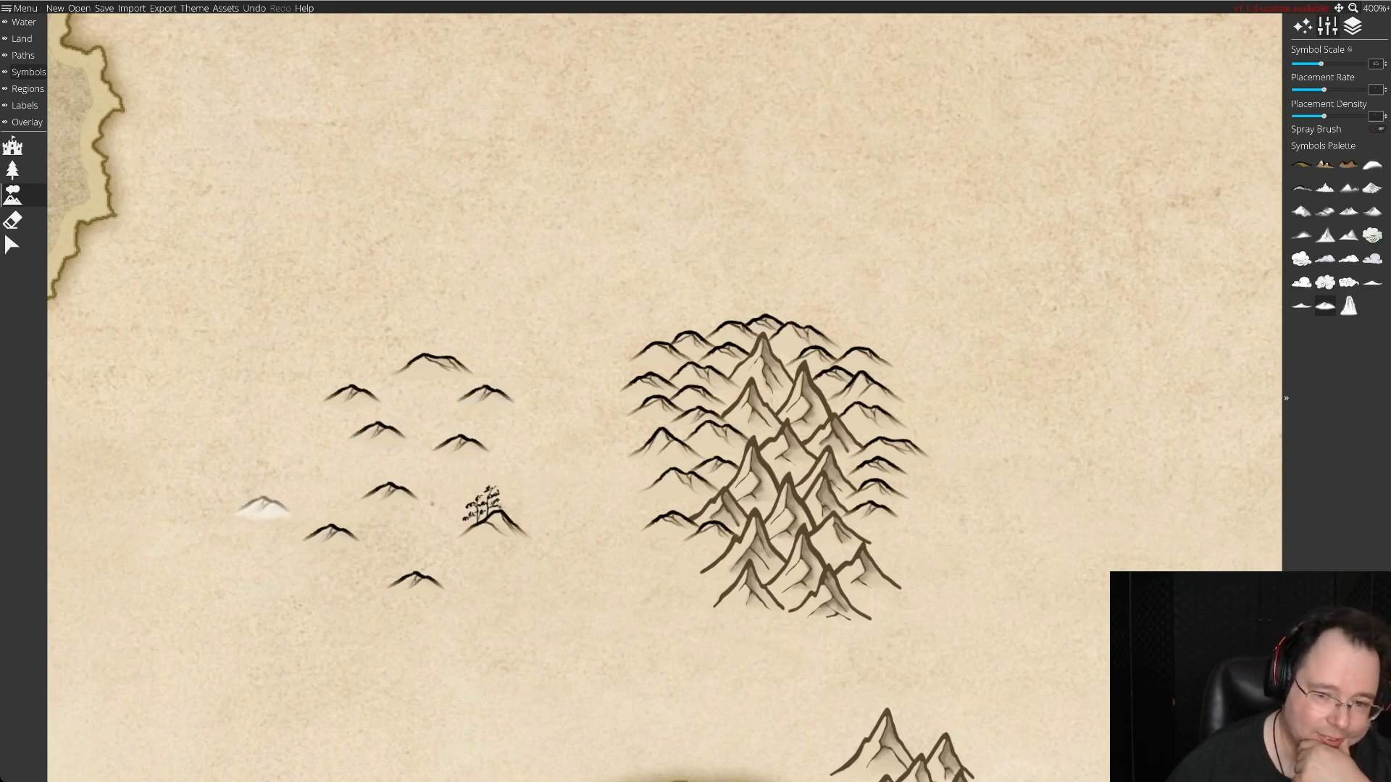
click(313, 479)
click(520, 587)
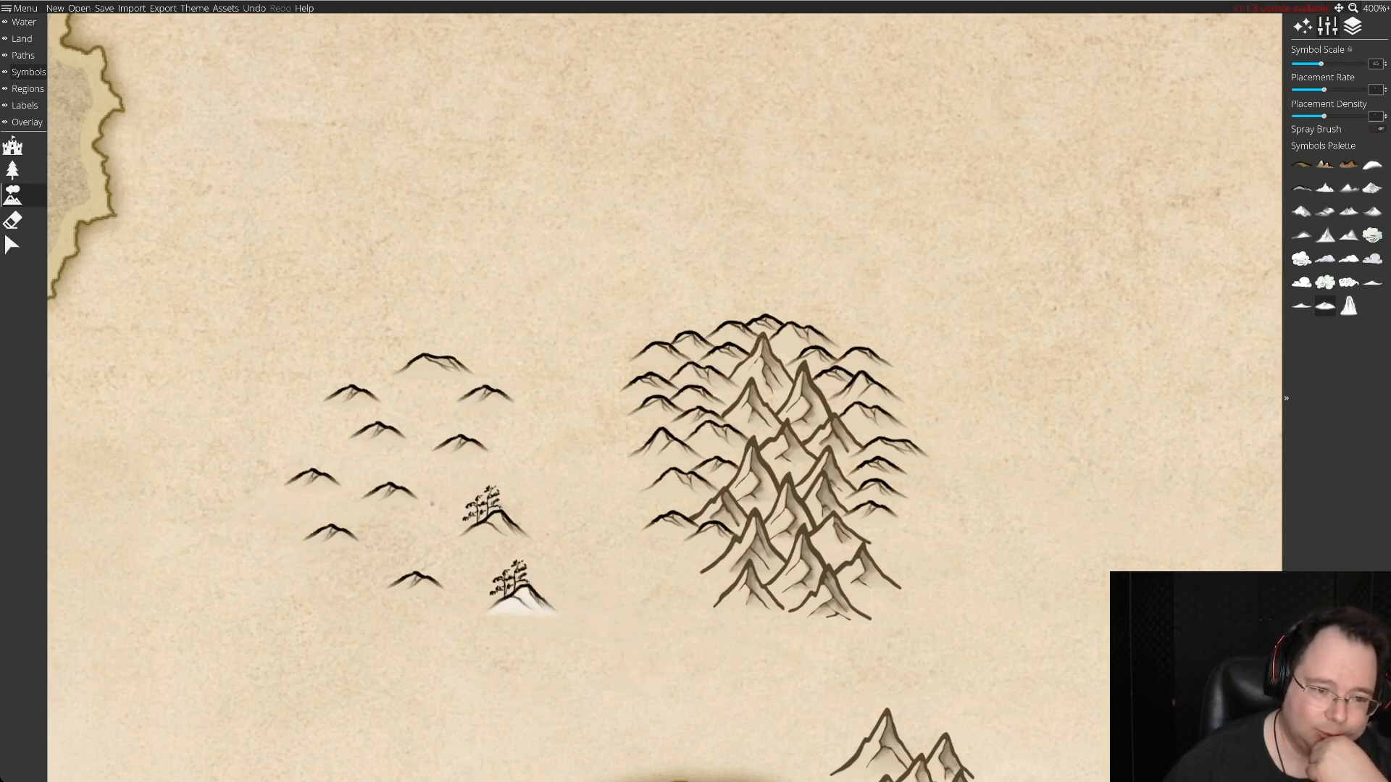
click(325, 616)
click(407, 543)
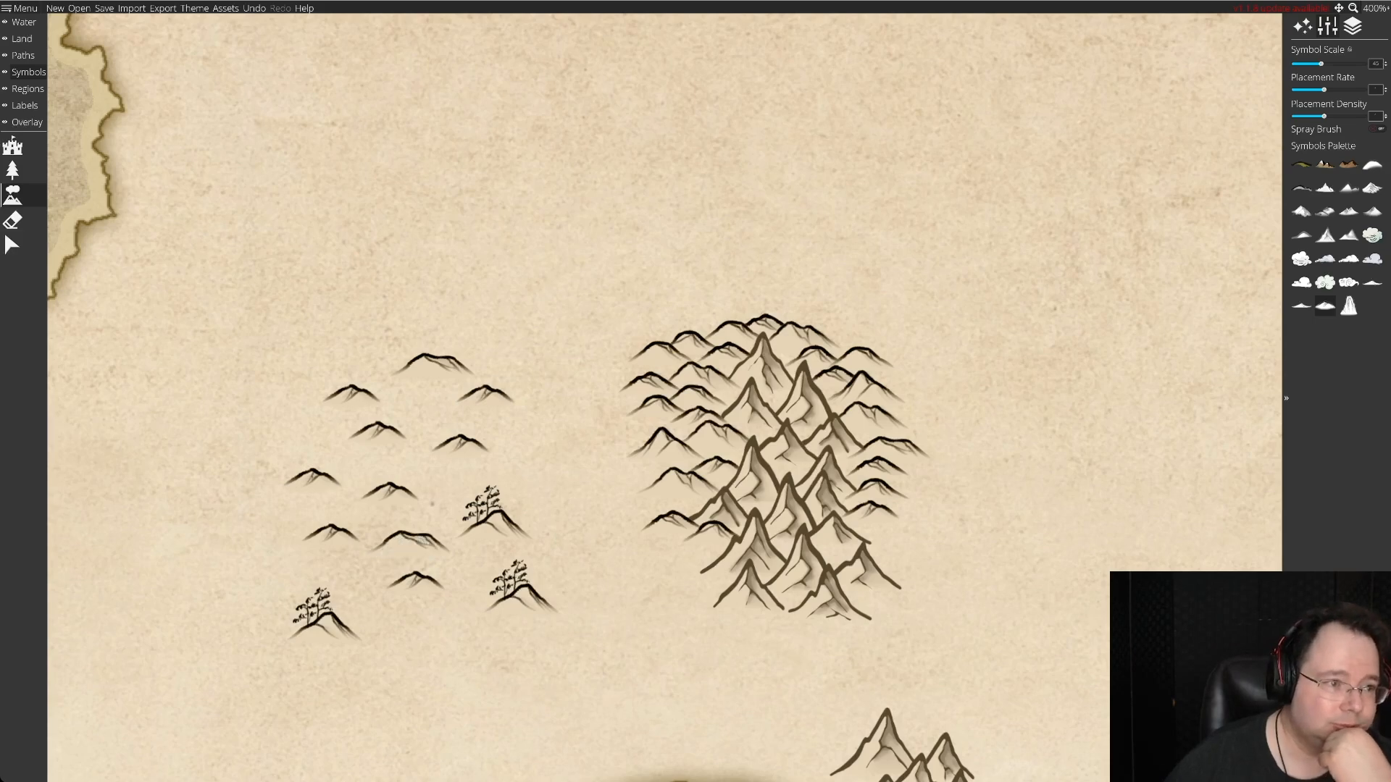
Erase a few hills on the spare batch's northwestern side and scatter more hill symbols north, west and south of the remaining ones.
click(12, 220)
drag(348, 405, 339, 443)
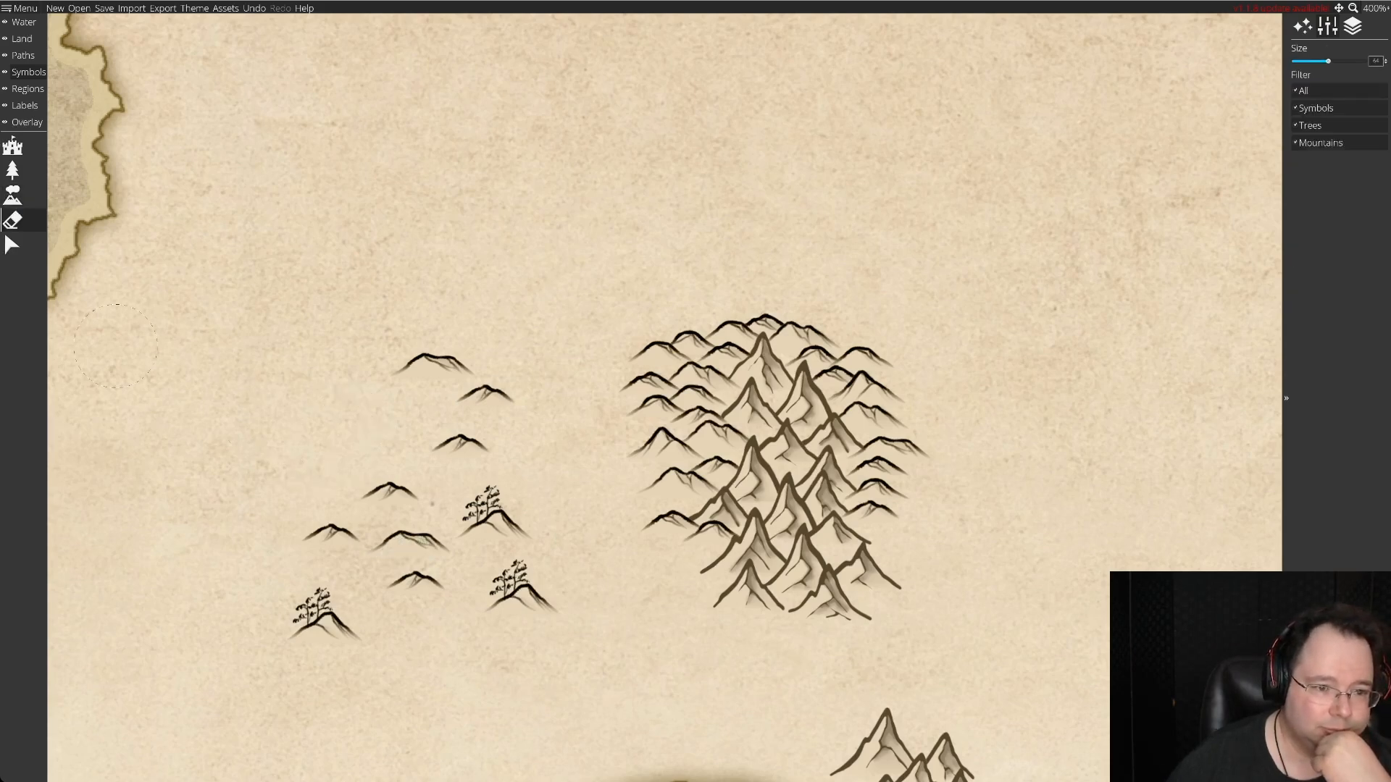
click(12, 195)
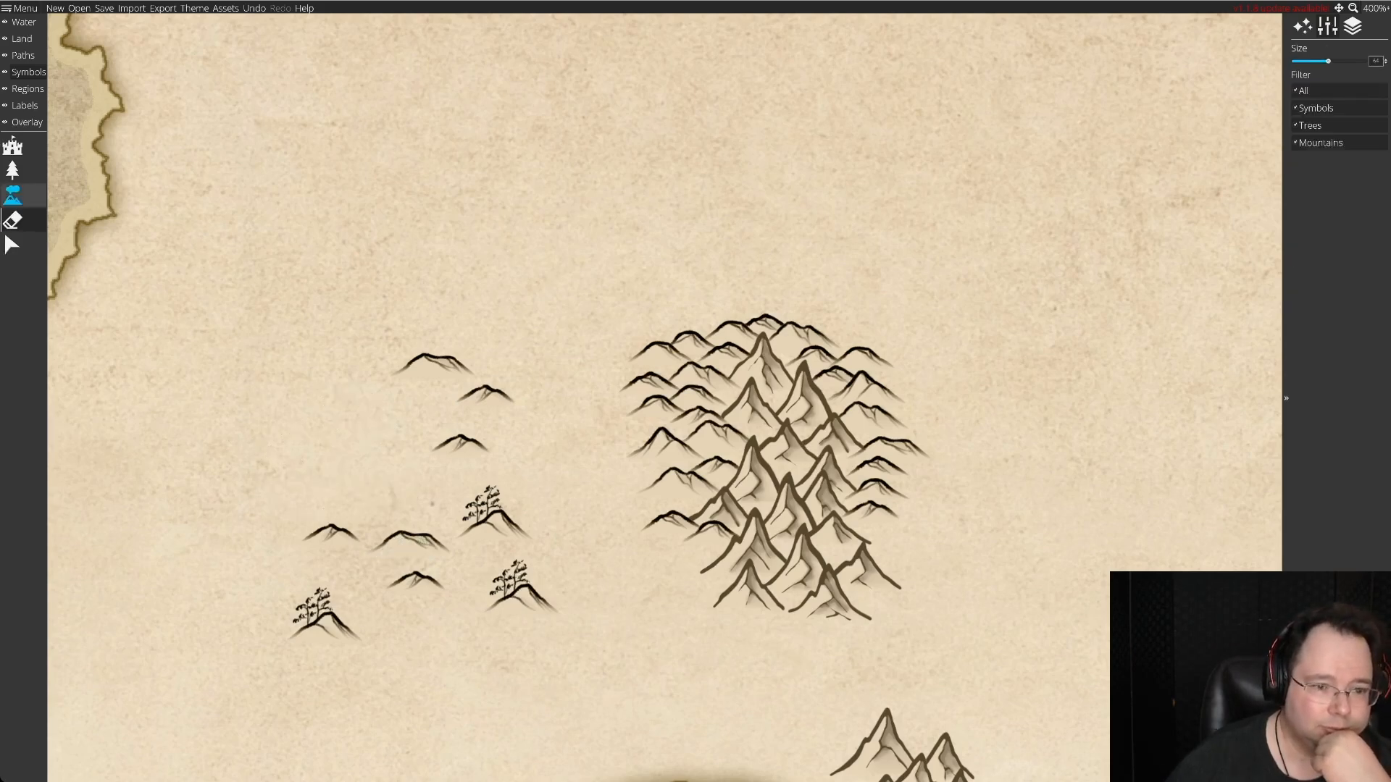
click(400, 496)
click(303, 458)
click(383, 414)
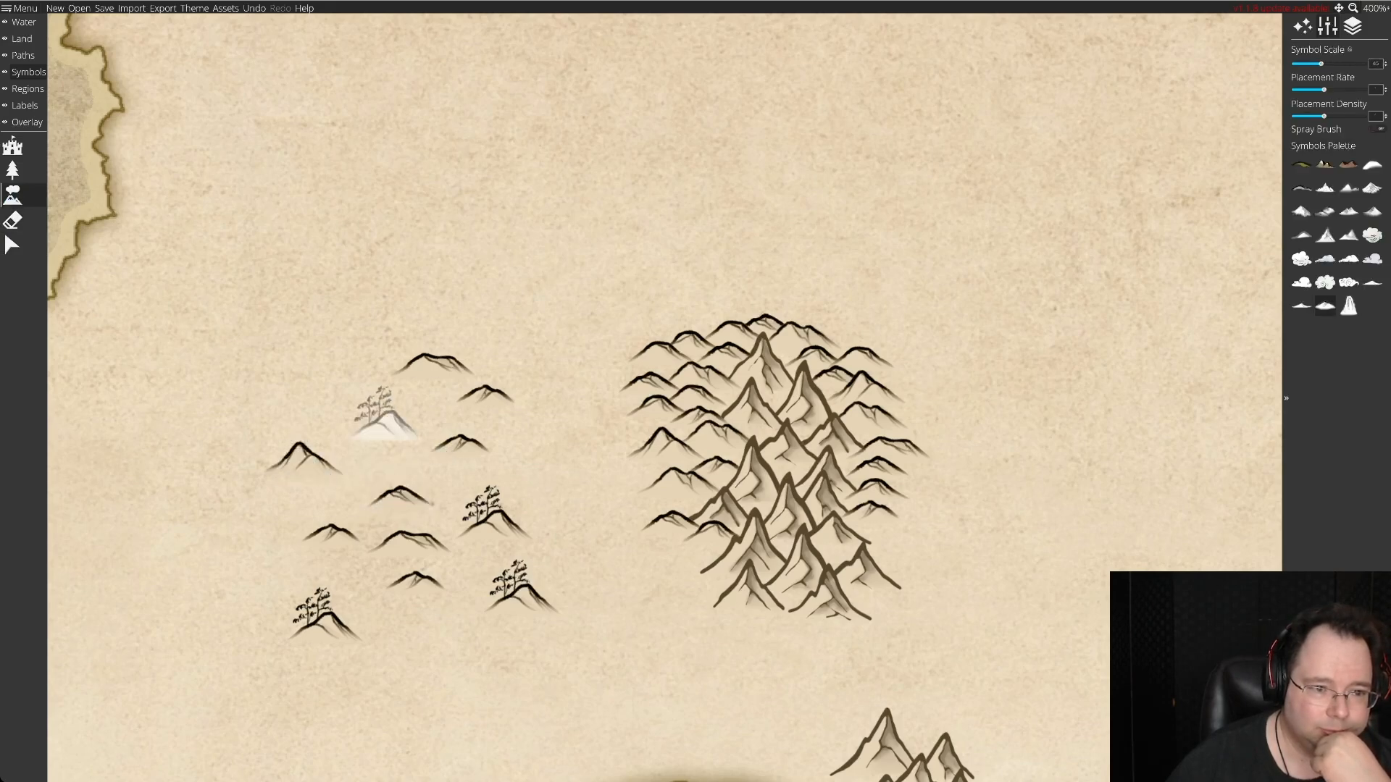
click(299, 373)
click(346, 333)
click(447, 299)
click(343, 250)
click(445, 230)
click(521, 333)
click(344, 297)
click(261, 308)
click(261, 424)
click(268, 511)
click(247, 579)
click(441, 635)
Delete the four tree-covered hills from the spare batch.
click(12, 245)
click(386, 425)
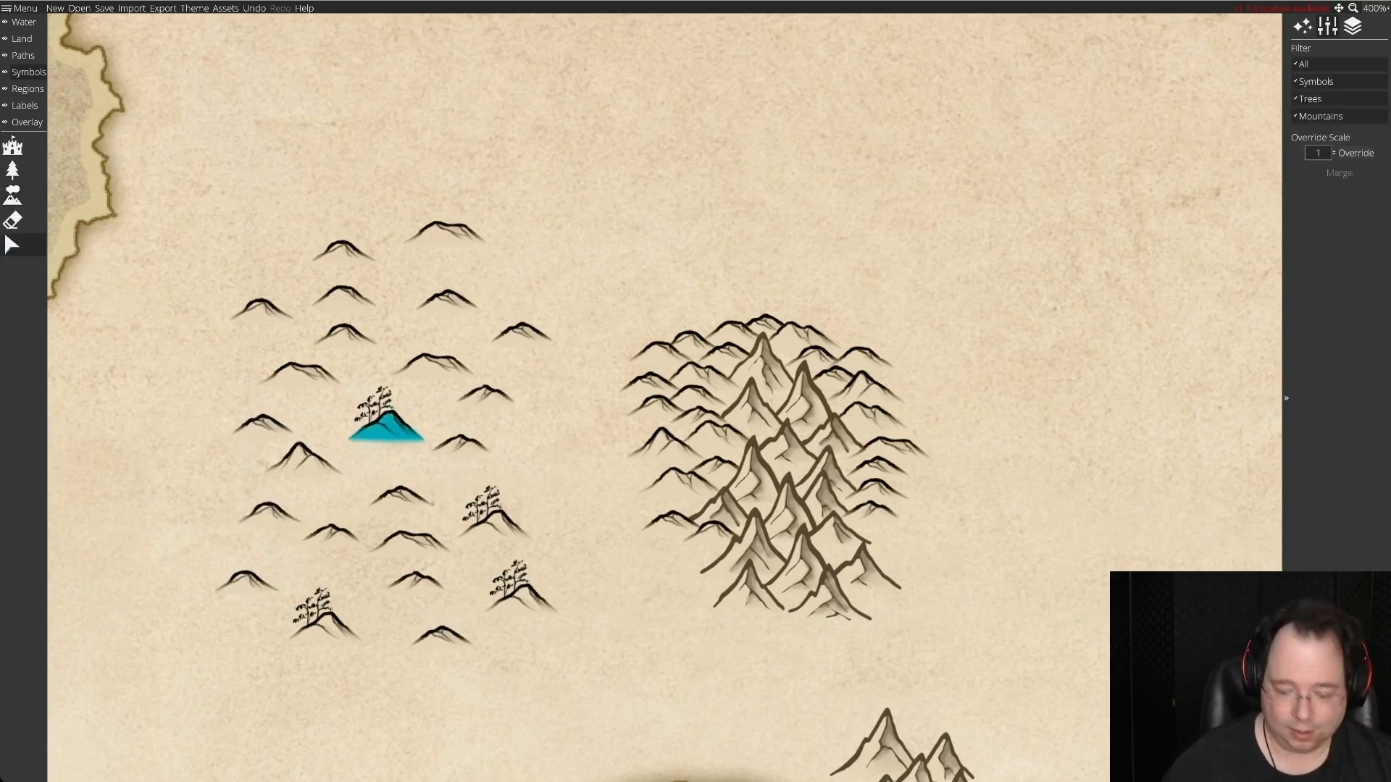
key(Delete)
click(495, 526)
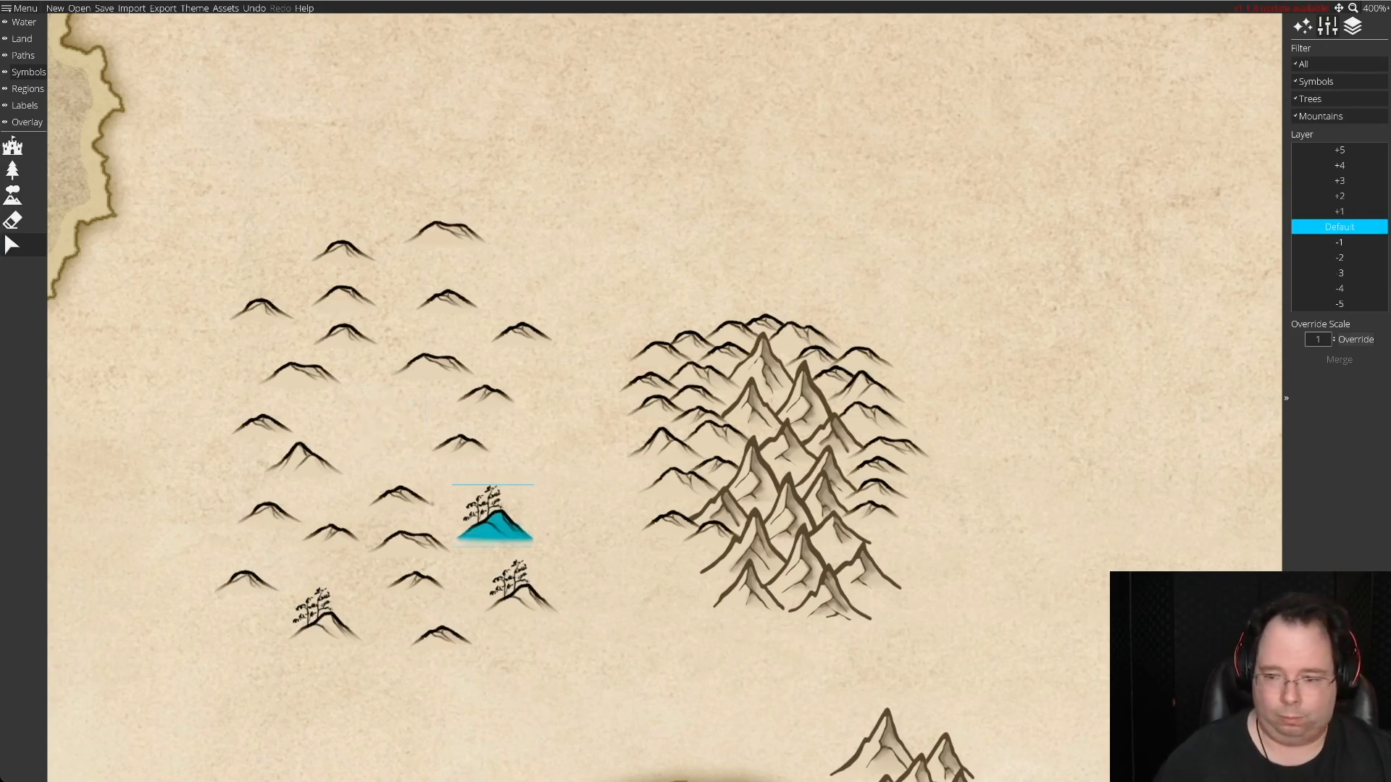
key(Delete)
click(522, 603)
key(Delete)
click(326, 630)
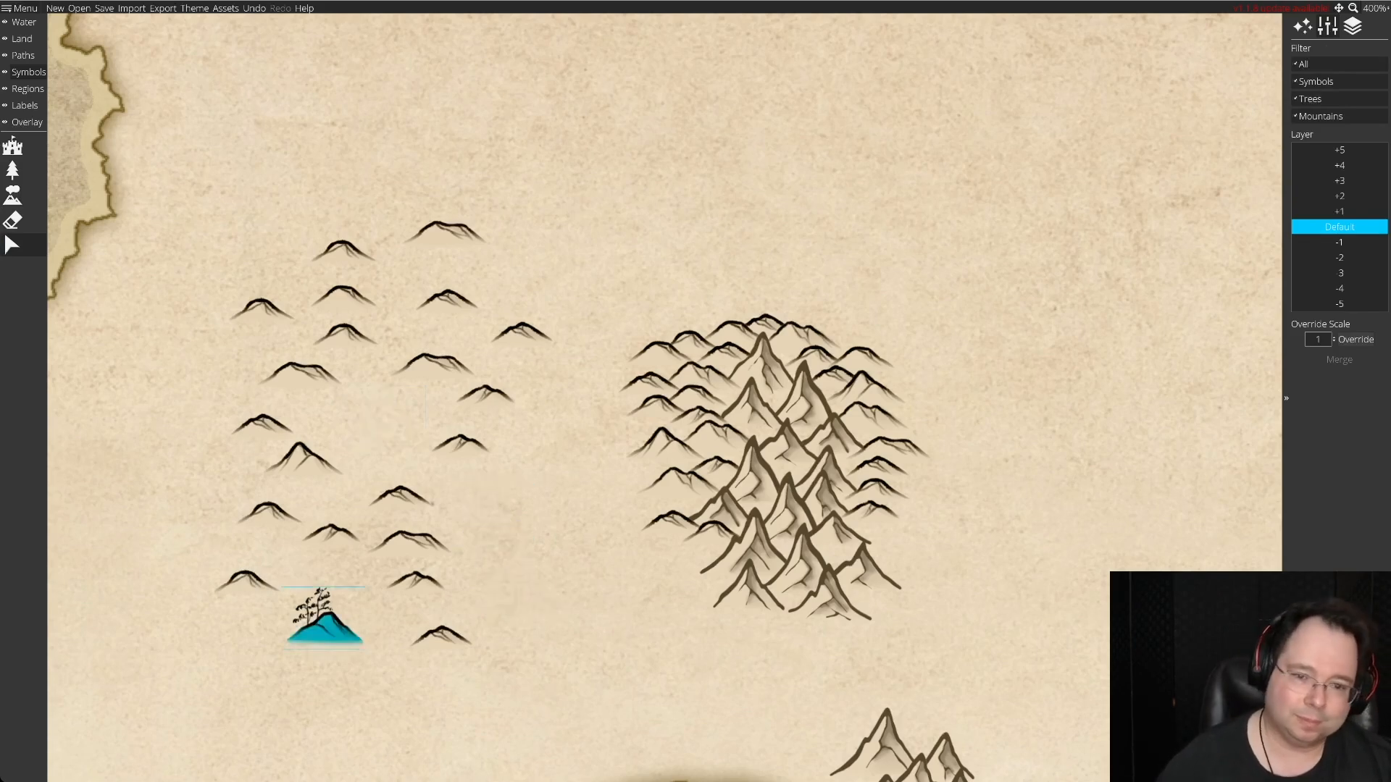
key(Delete)
Move a double-peaked spare hill to the range's lower eastern flank and a small hill to its southeastern foot.
click(444, 230)
drag(444, 231, 891, 534)
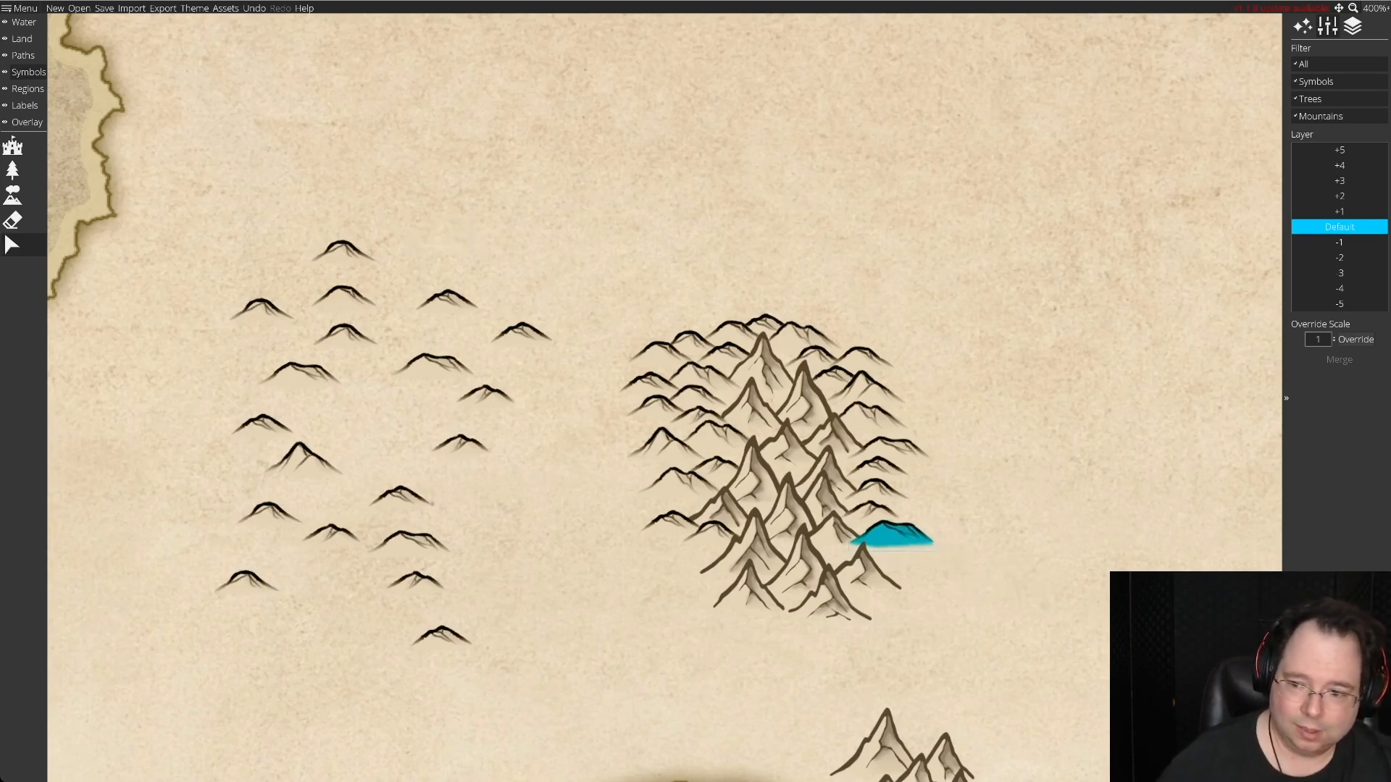
key(Escape)
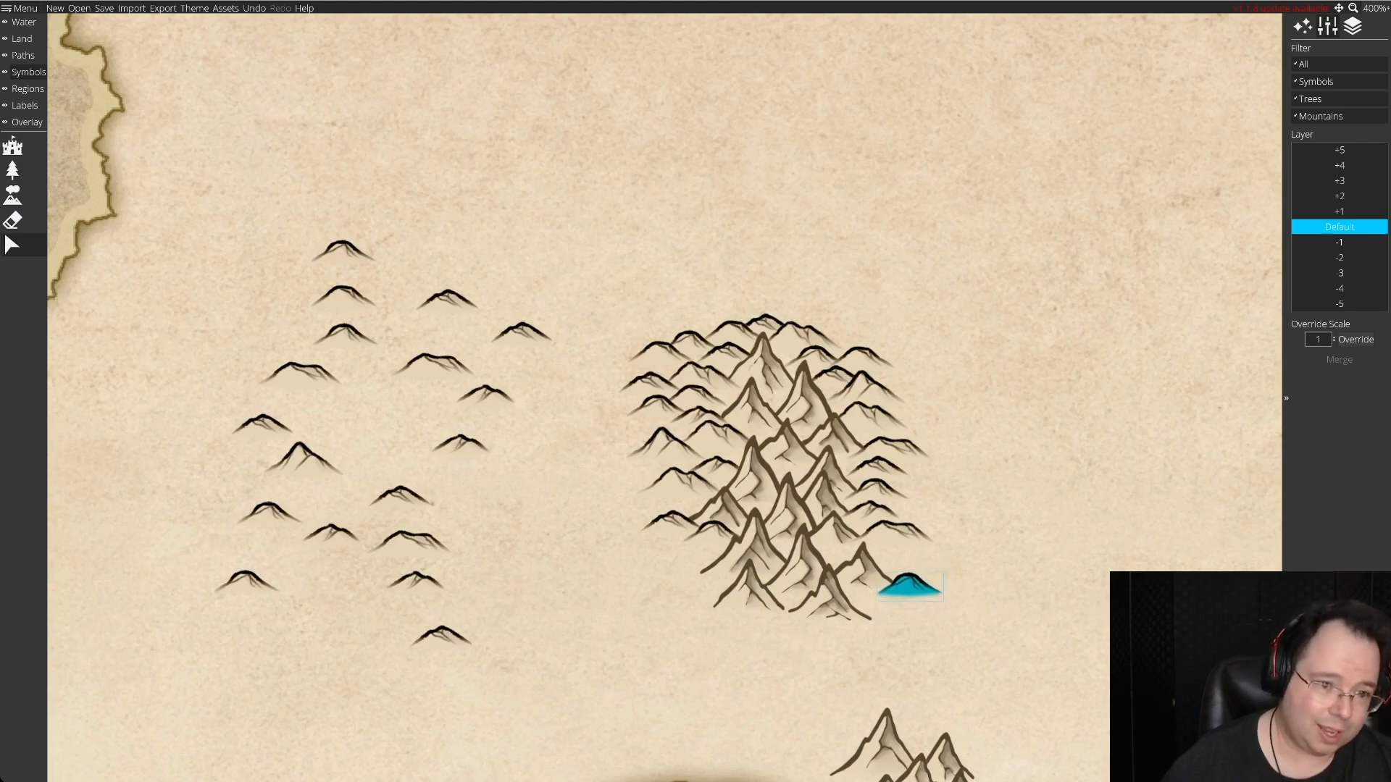
click(909, 585)
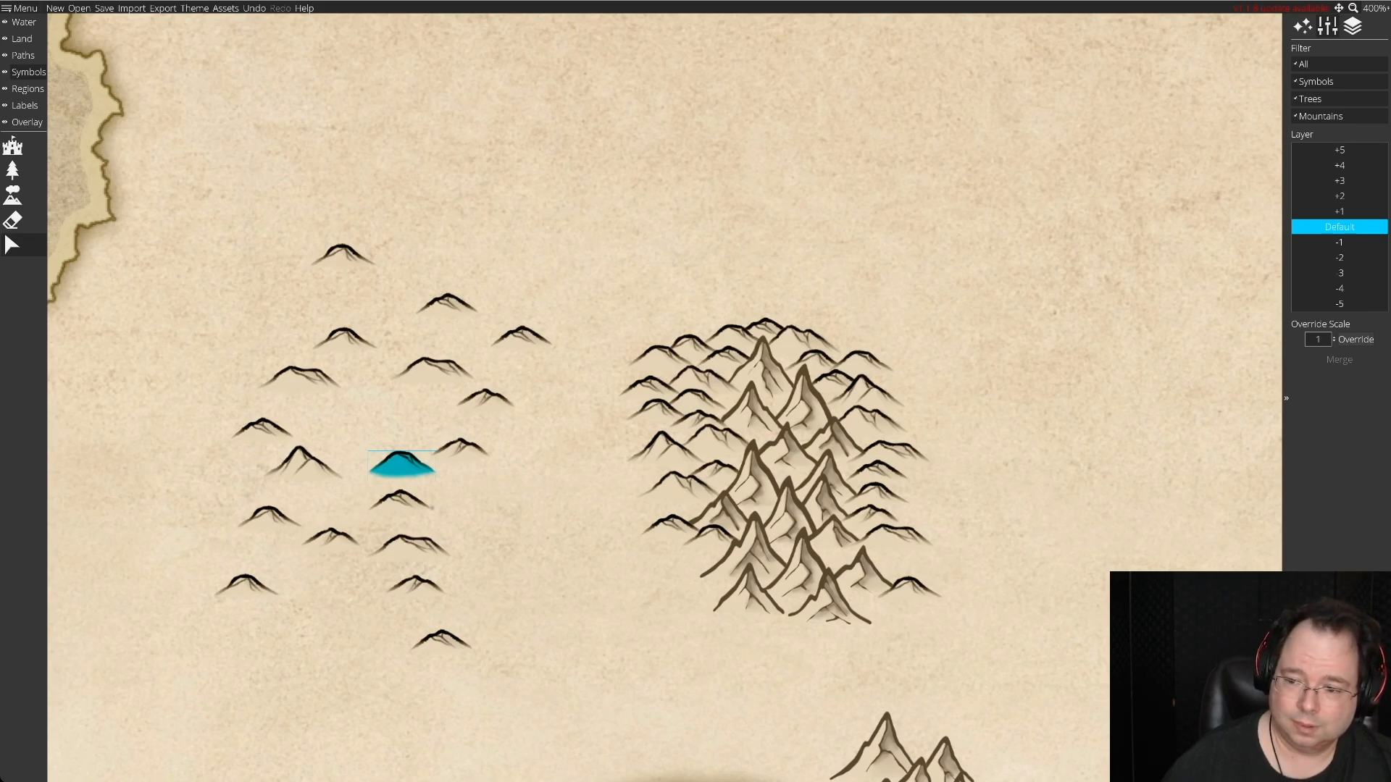
Try a small spare hill at the range's southwestern foot and set it back among the spare hills.
key(Up)
drag(402, 468, 394, 447)
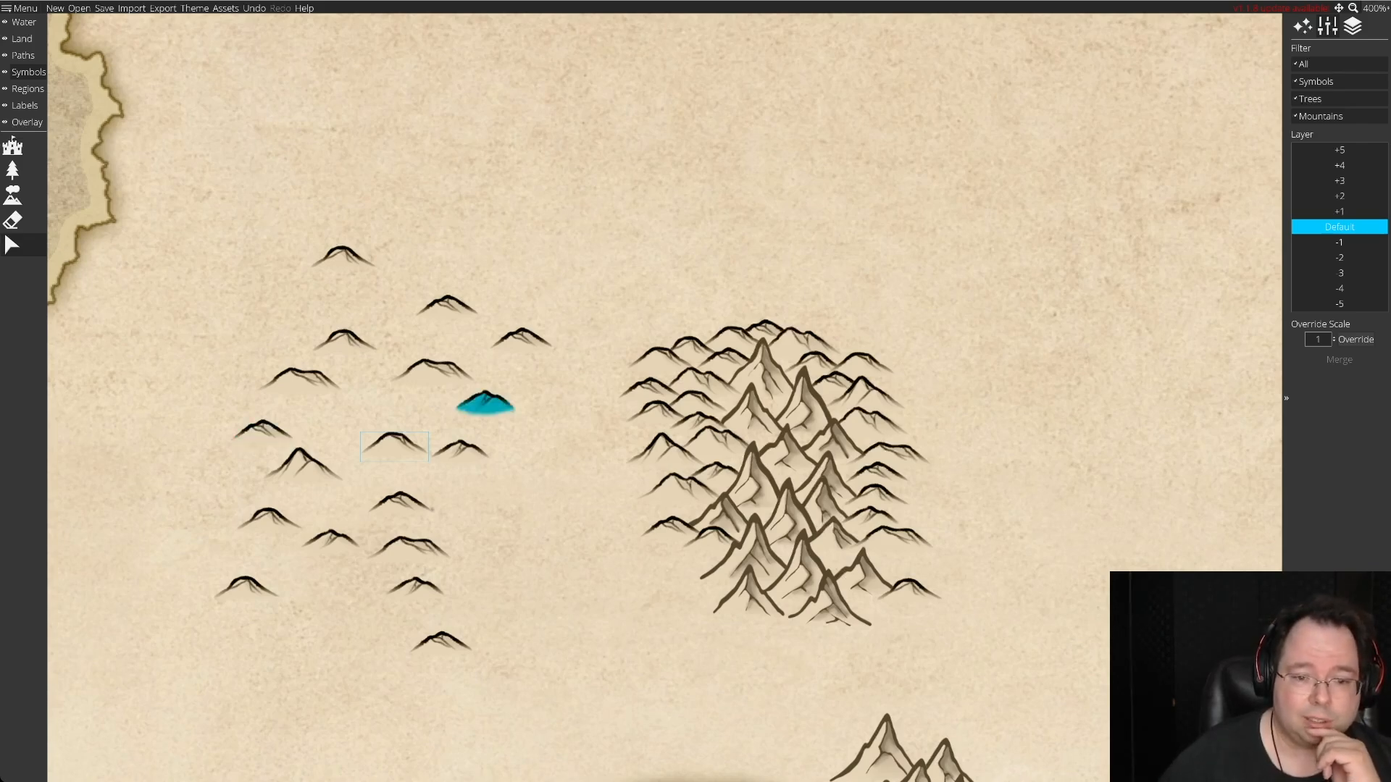
drag(446, 309, 686, 579)
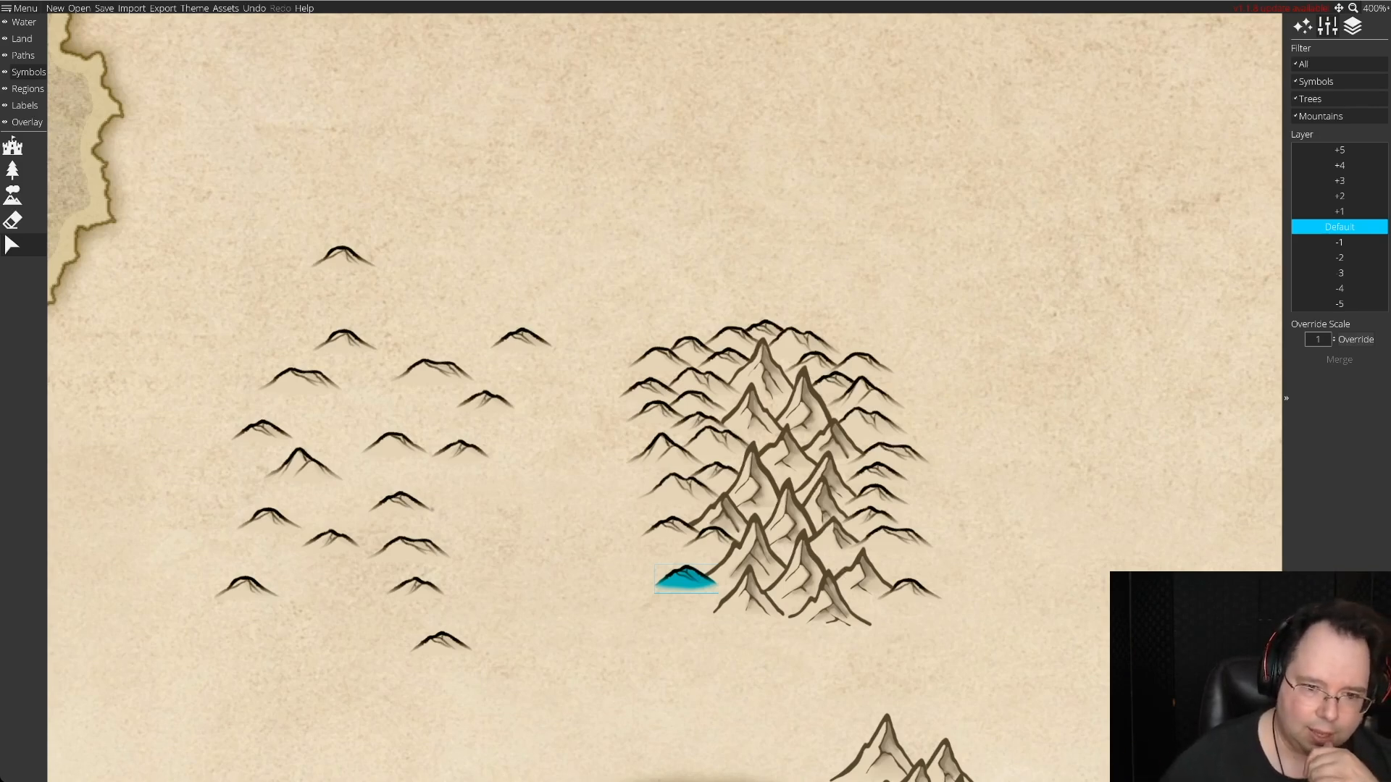
drag(685, 577, 371, 411)
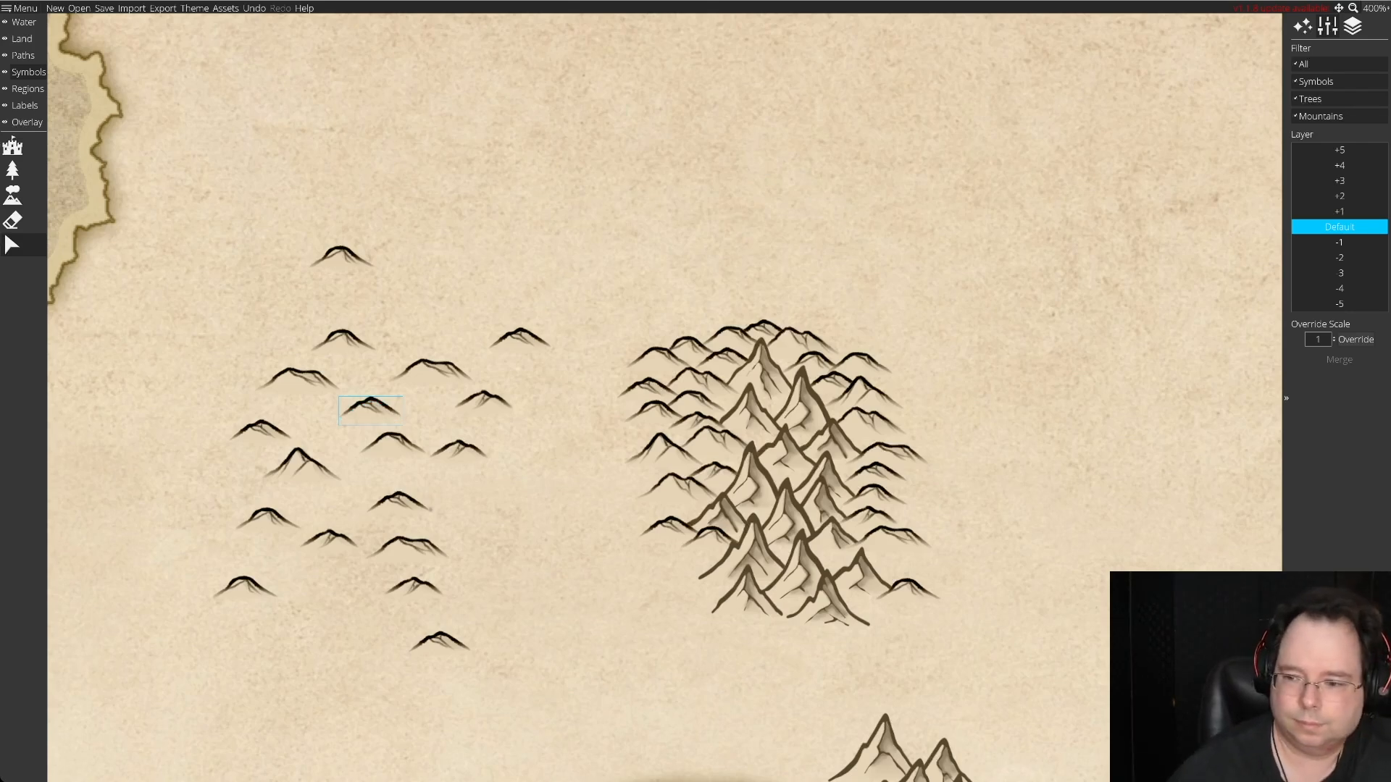
Add spare hills down the range's lower western flank and one small hill at its southwestern foot.
drag(341, 257, 641, 503)
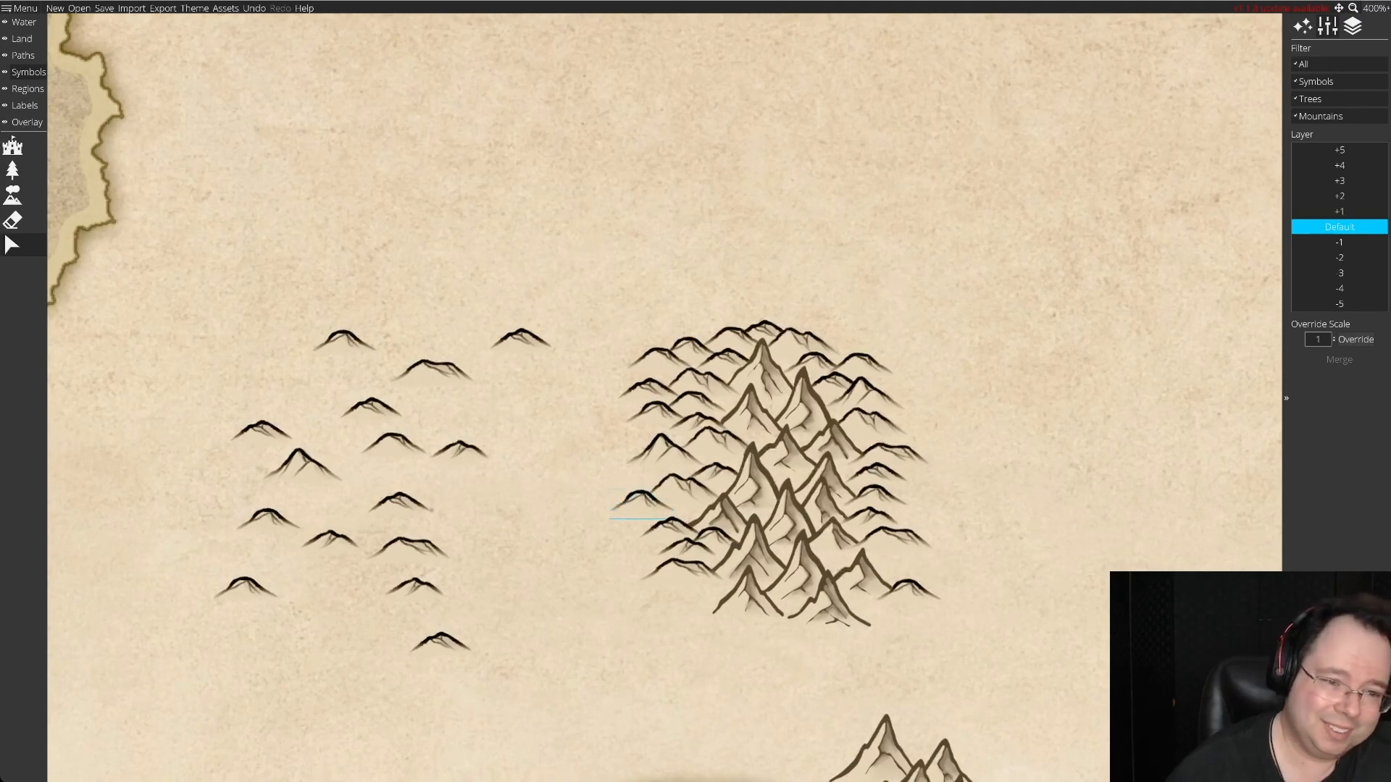
drag(434, 372, 495, 488)
drag(371, 406, 699, 610)
Put a pointed spare hill on the southeastern flank above the small hill there, and a small hill on the range's northeastern edge.
drag(264, 433, 504, 571)
drag(495, 492, 449, 505)
drag(301, 467, 907, 602)
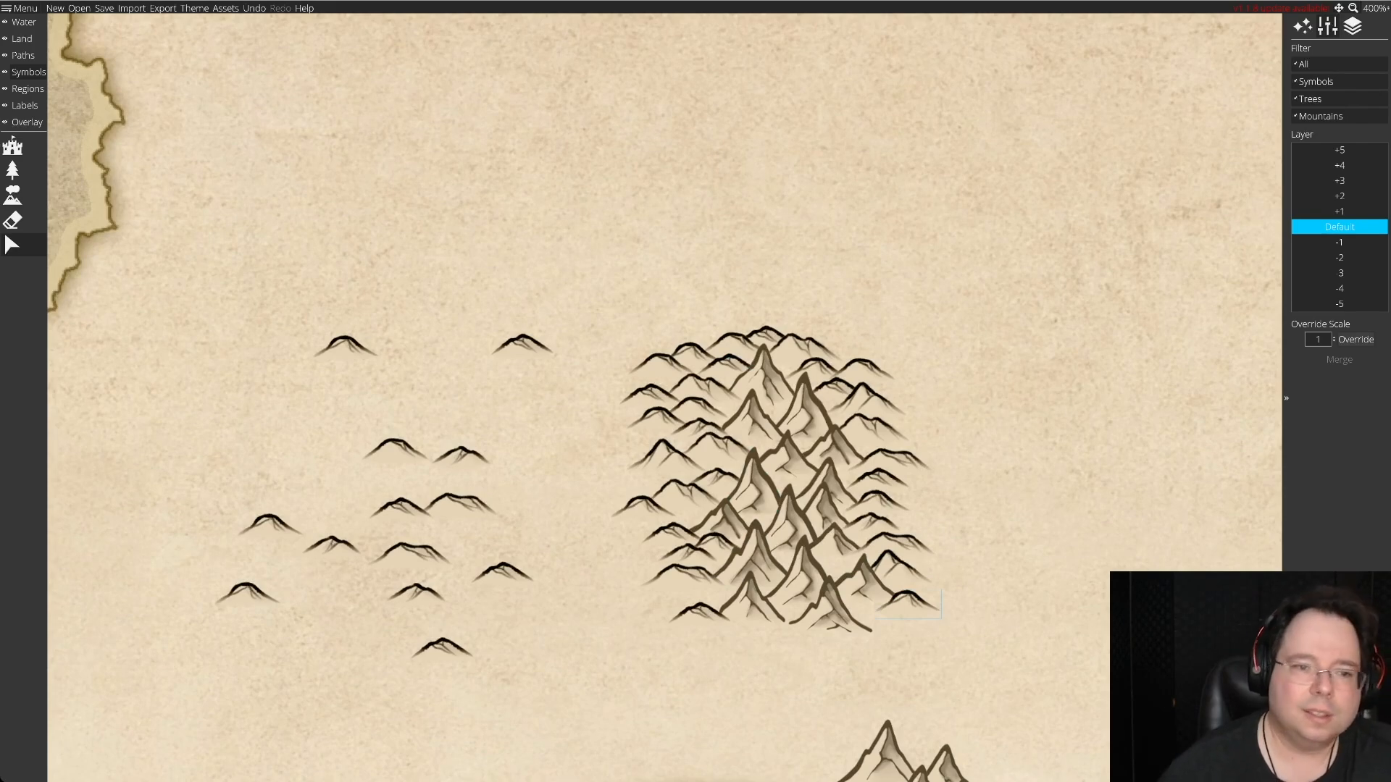
drag(521, 347, 846, 352)
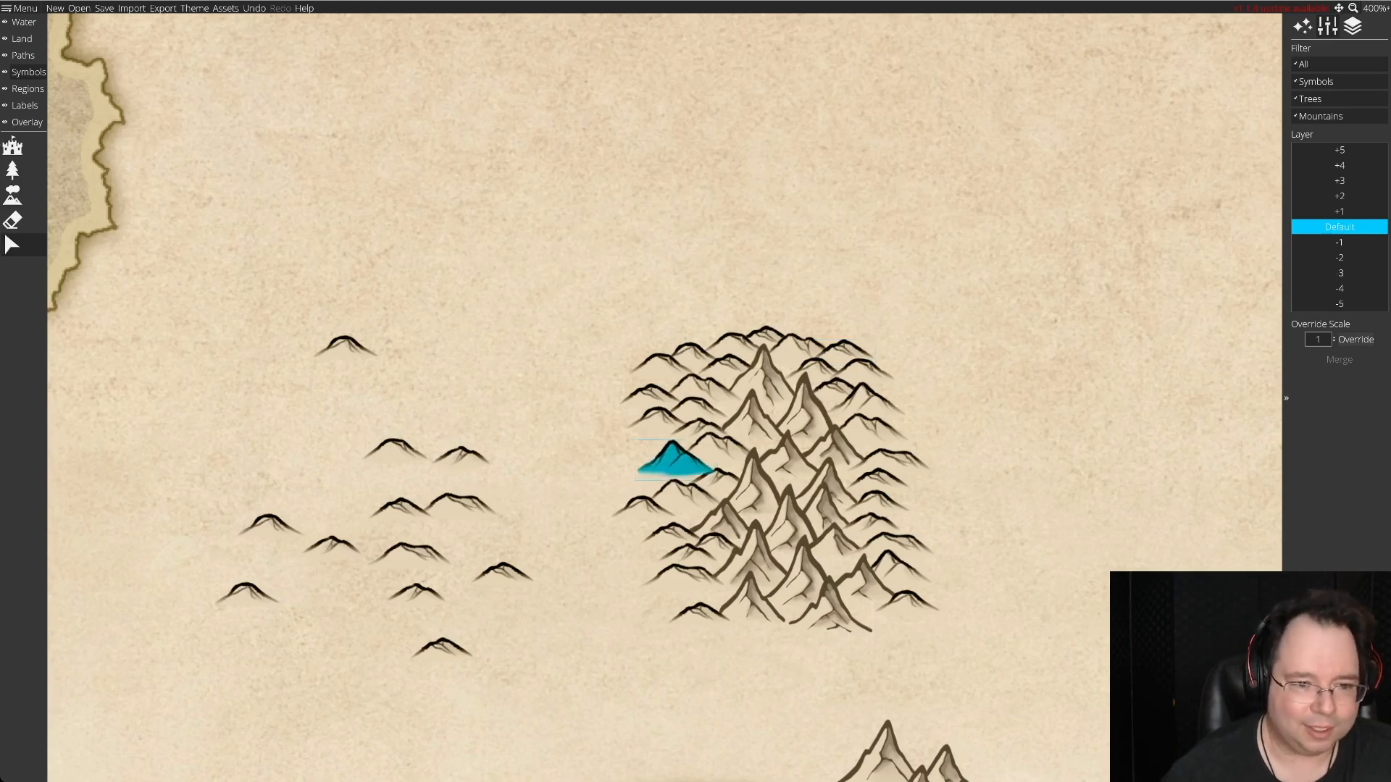
Place a small hill on the range's western flank and move the pointed hill below it out to the spares on the Default layer.
mouse_move(461, 455)
mouse_down()
mouse_move(668, 457)
mouse_move(645, 438)
mouse_move(229, 394)
mouse_move(306, 429)
mouse_up()
drag(395, 449, 714, 479)
key(Down)
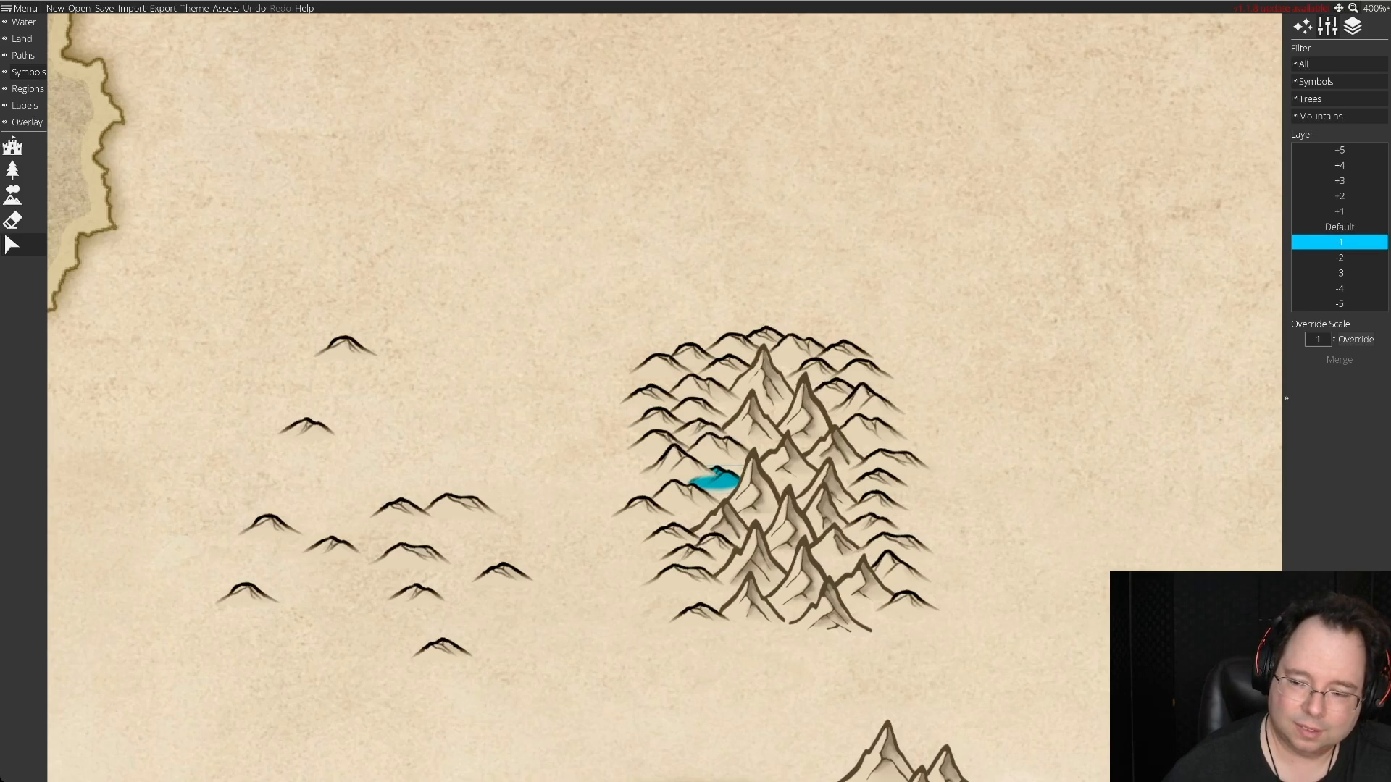
drag(714, 479, 417, 432)
key(Up)
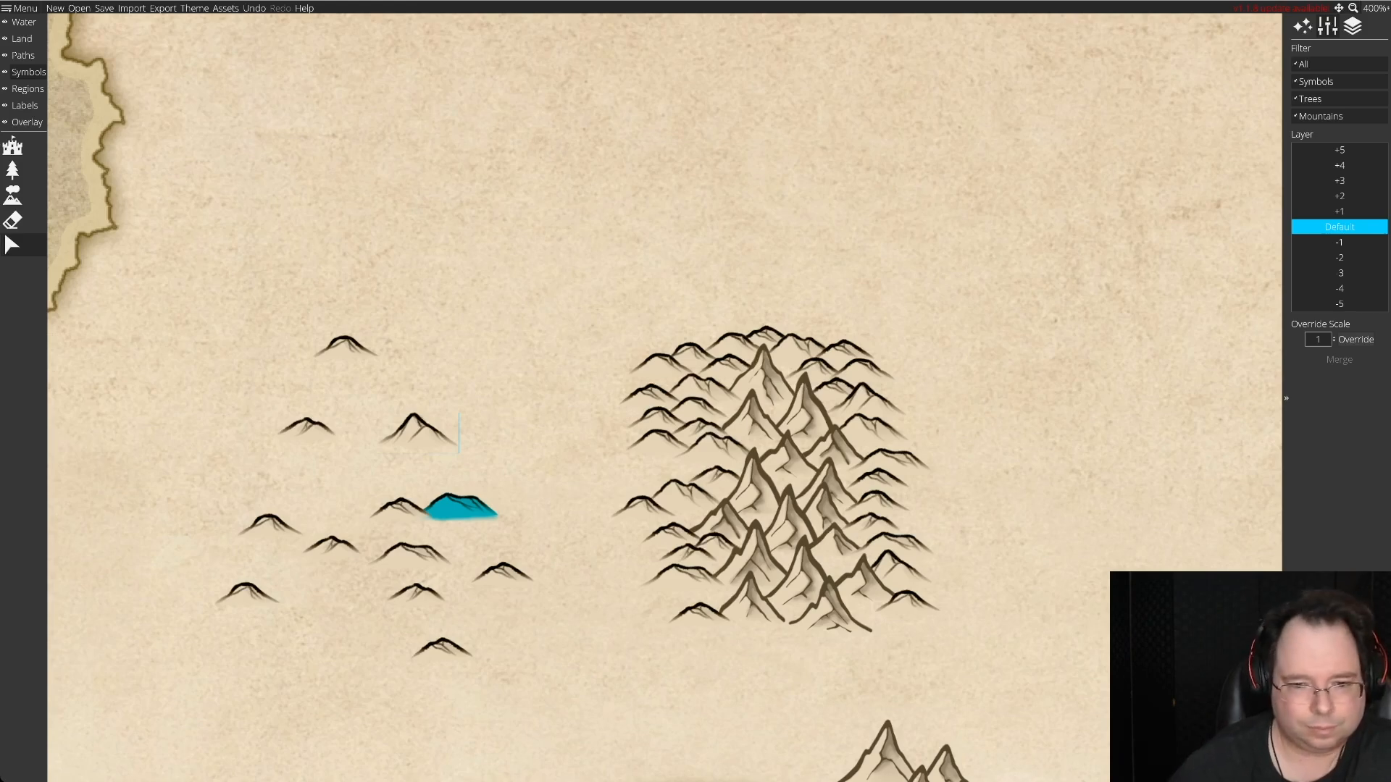
Line the range's southern foot with a double-peaked hill to the east, the pointed hill in the middle and a small hill to the west.
drag(461, 507, 882, 630)
mouse_move(416, 431)
mouse_down()
mouse_move(787, 637)
mouse_move(730, 616)
mouse_move(790, 635)
mouse_up()
drag(401, 511, 738, 644)
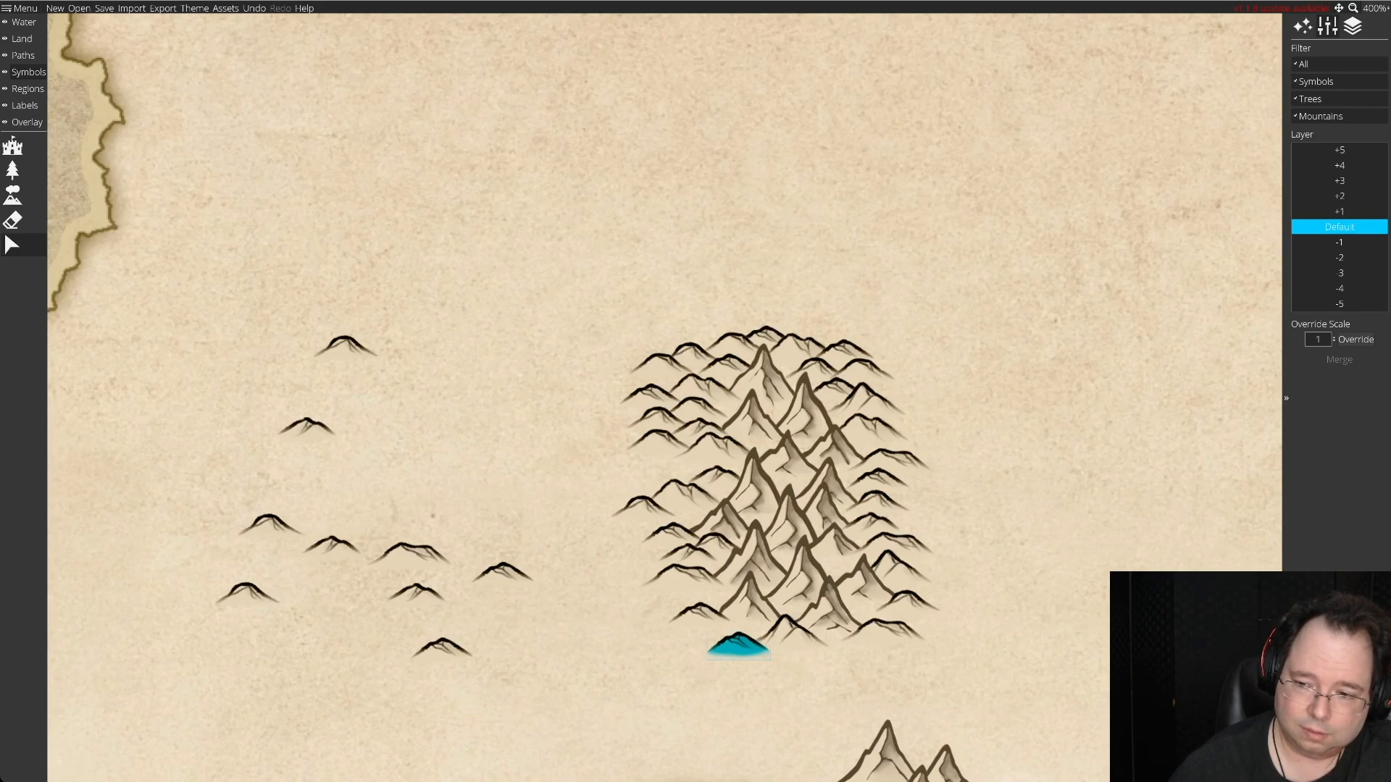
drag(738, 645, 379, 481)
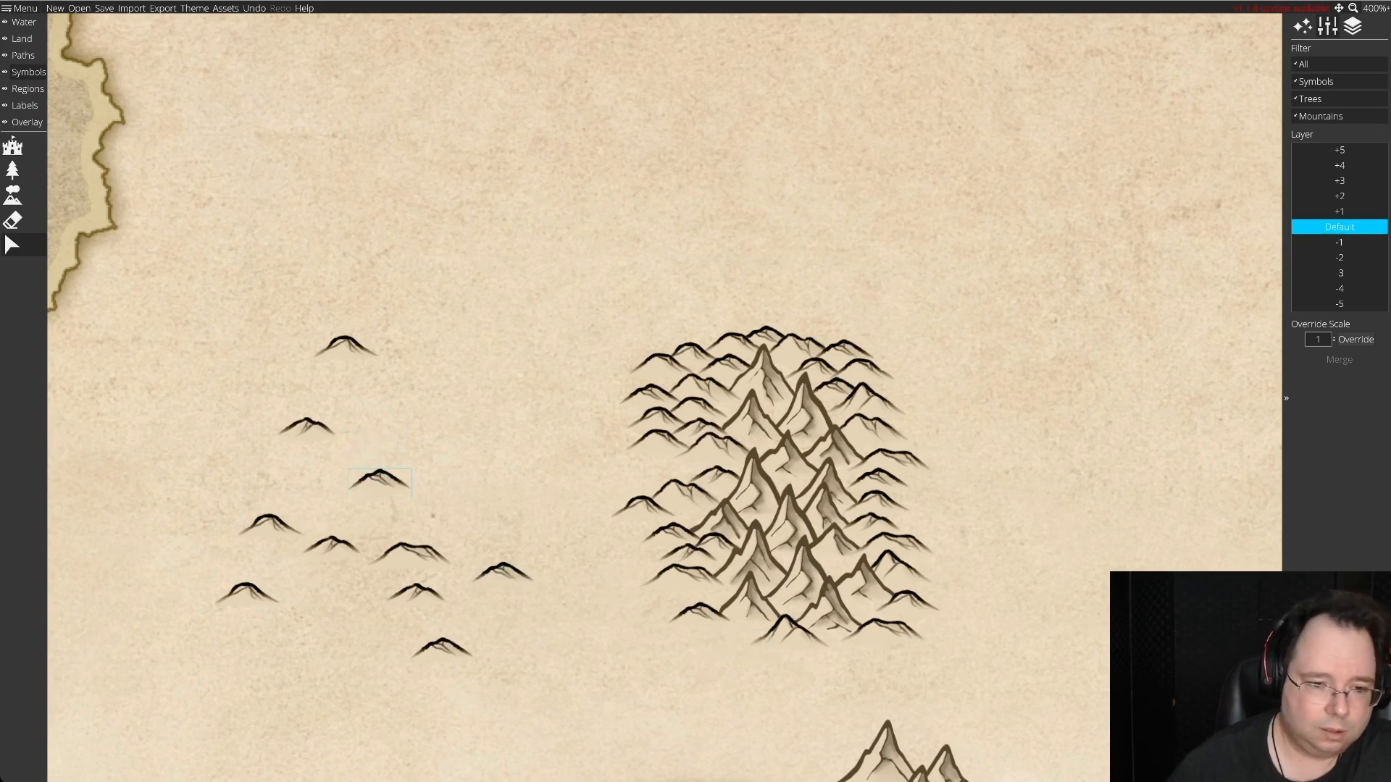
drag(268, 523, 739, 644)
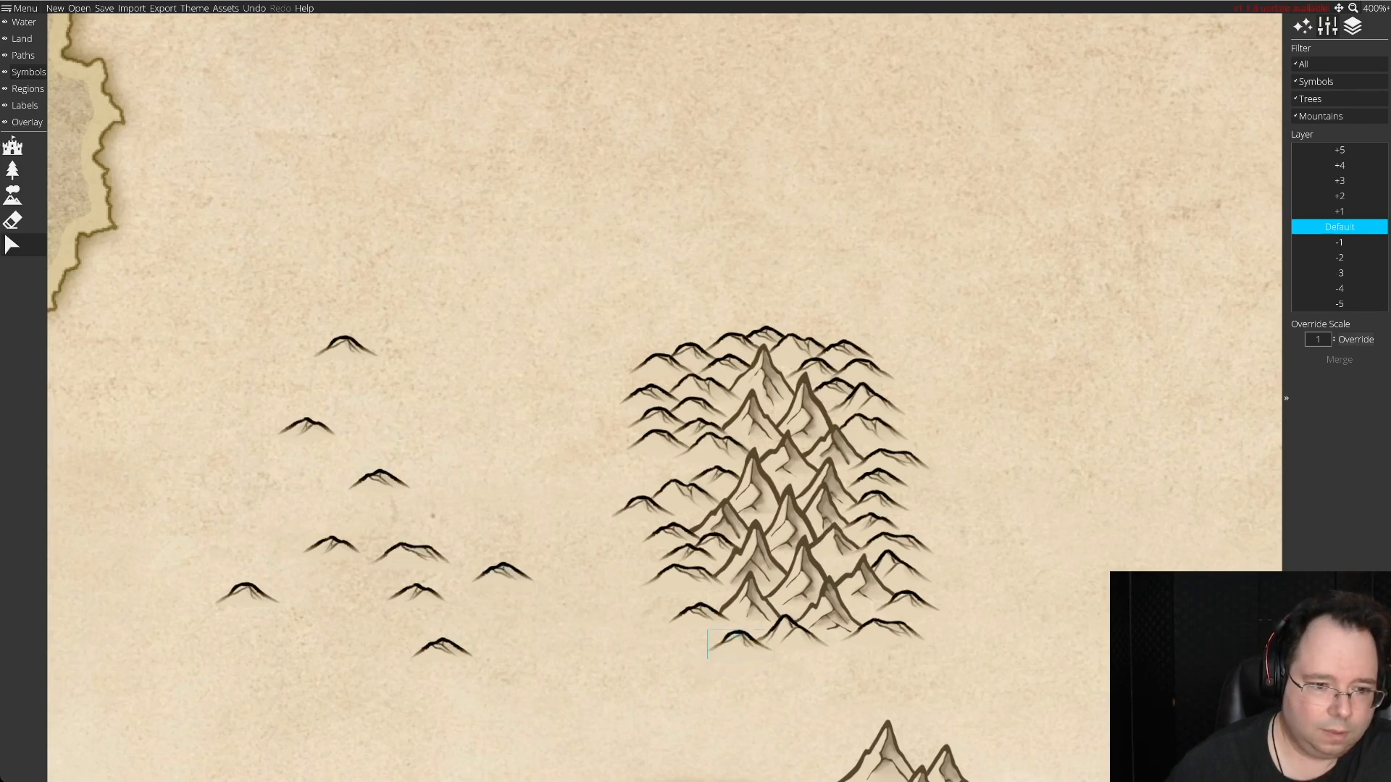
Tuck a small spare hill against the east side of the southernmost peak and put that peak on layer +1.
drag(504, 572, 907, 658)
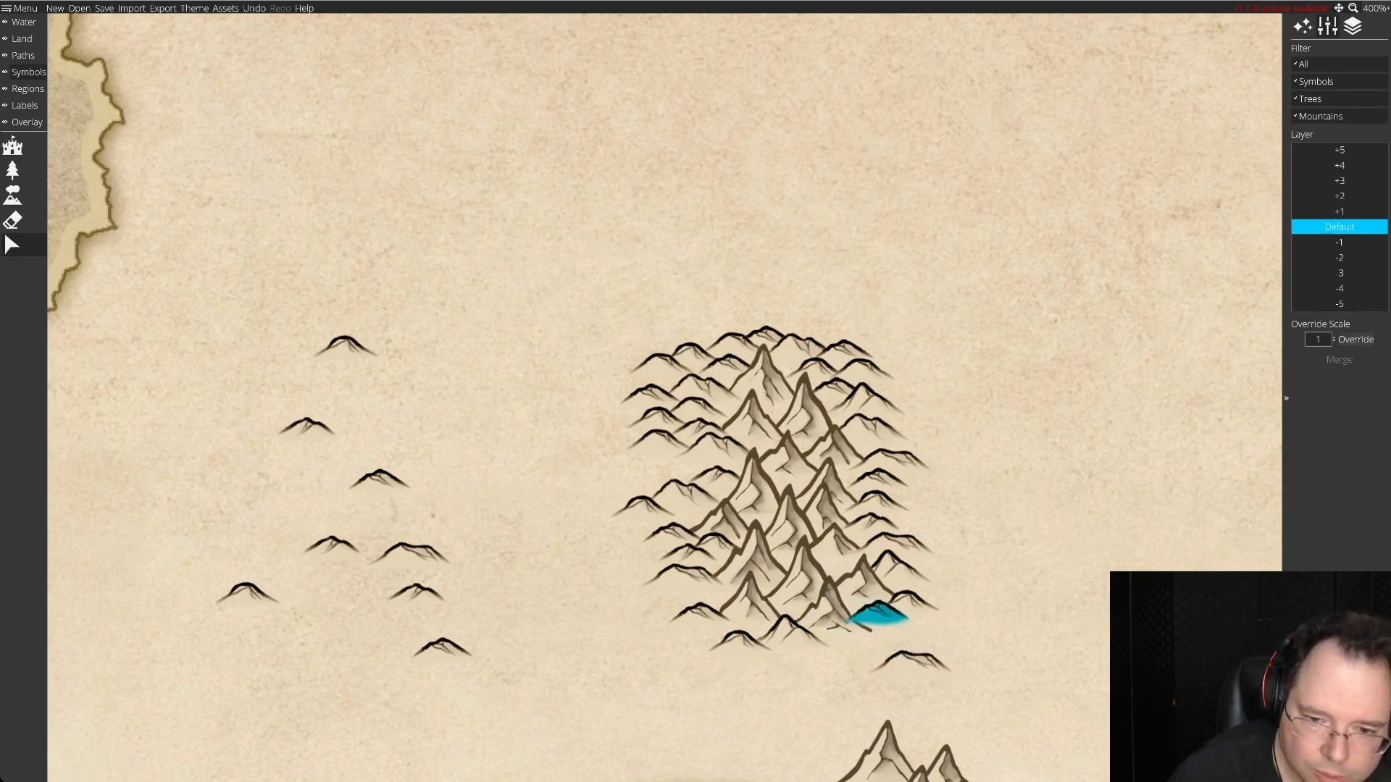
drag(878, 614, 872, 612)
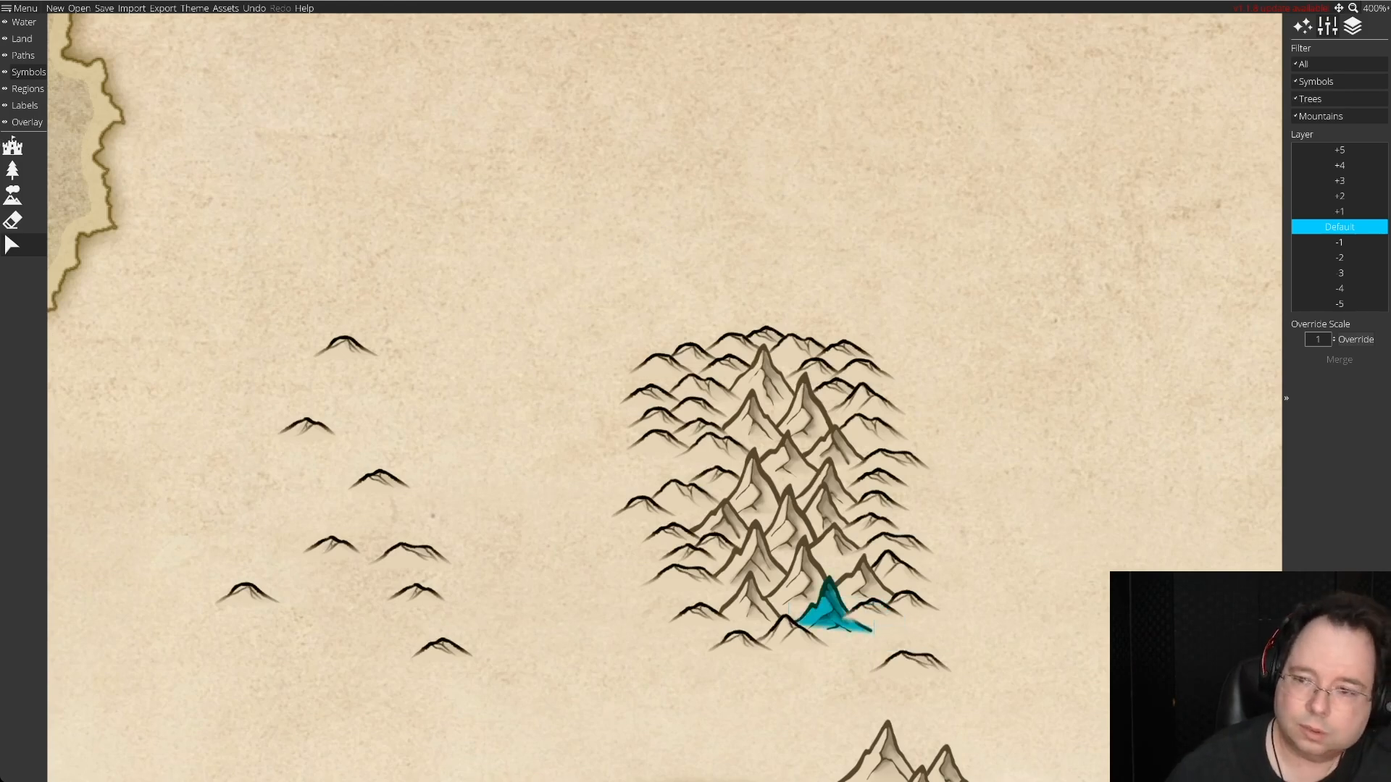
click(1340, 212)
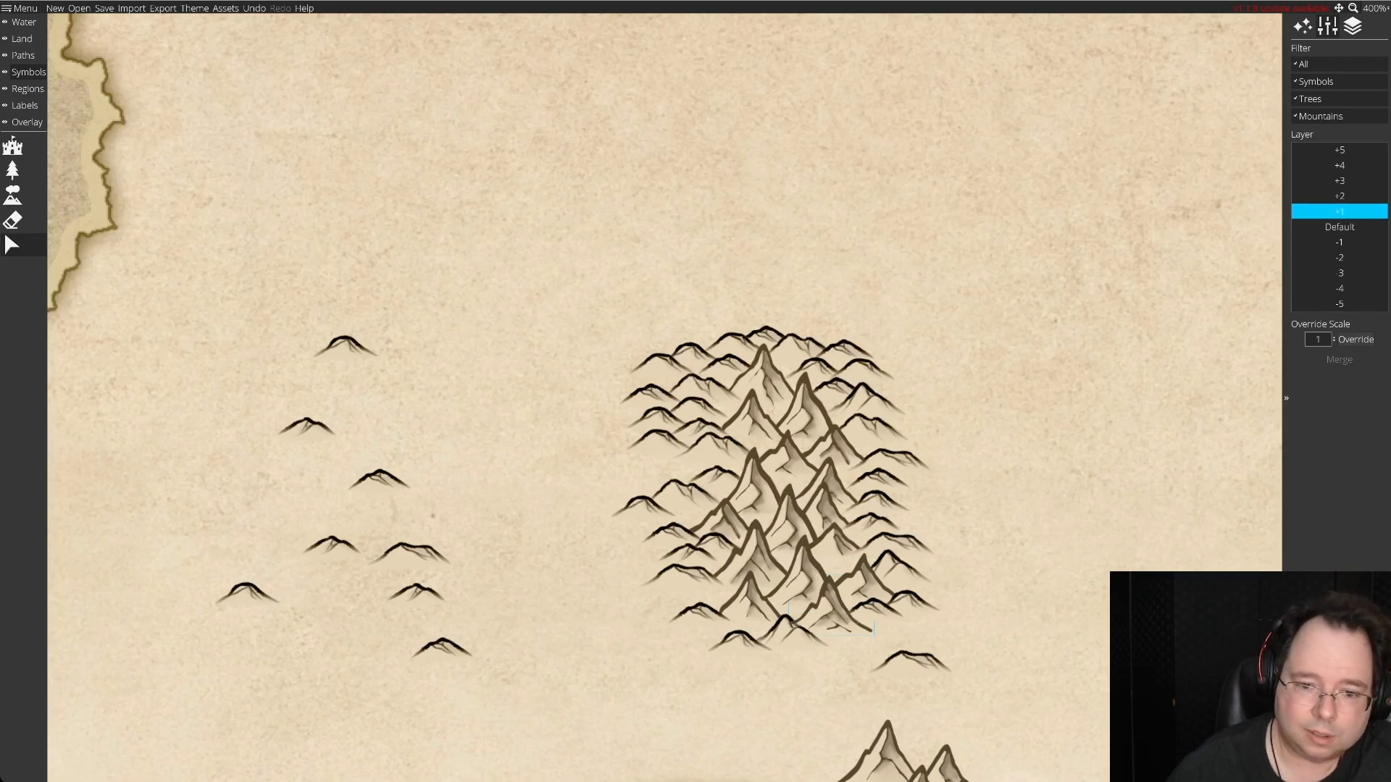
Put the pointed southern hill on layer +1, and move the double-peaked hill against the southeastern foot on the same layer.
click(790, 636)
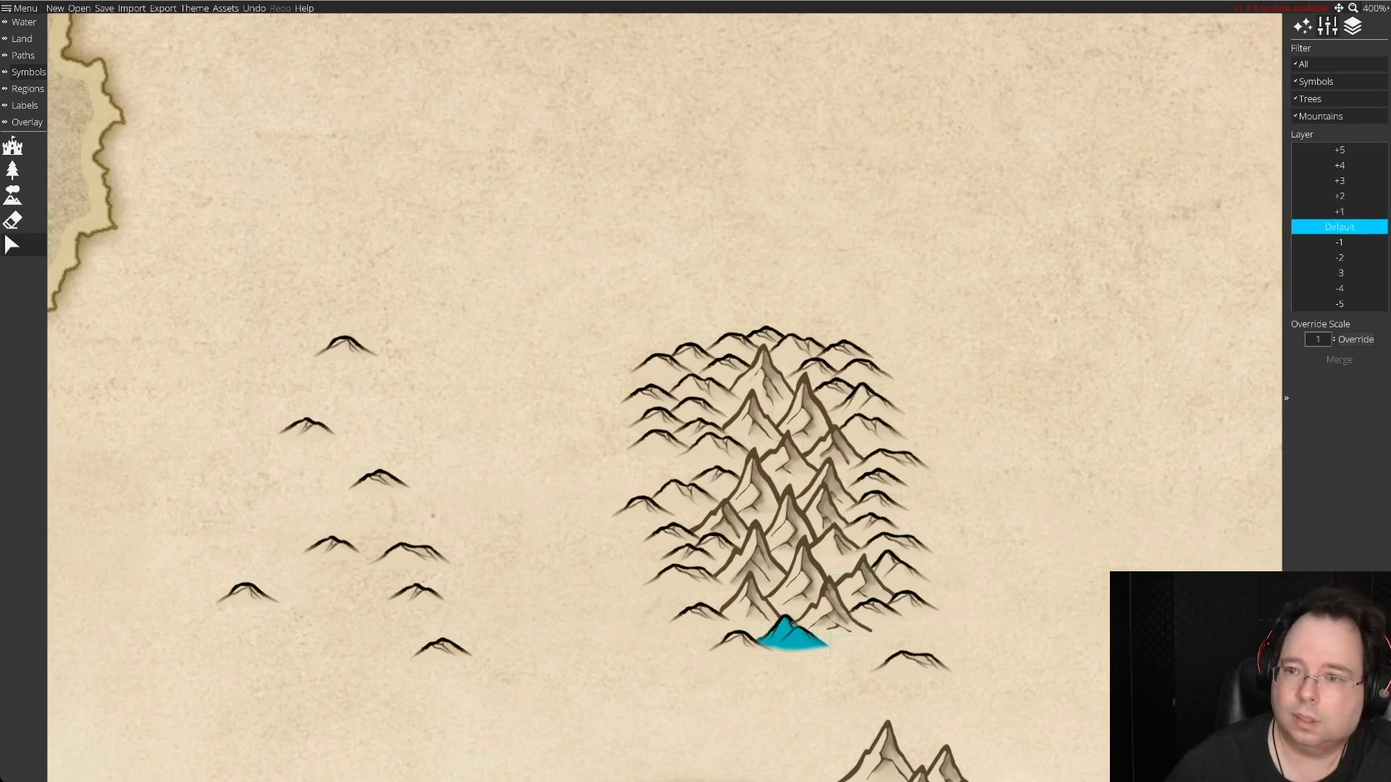
click(1340, 212)
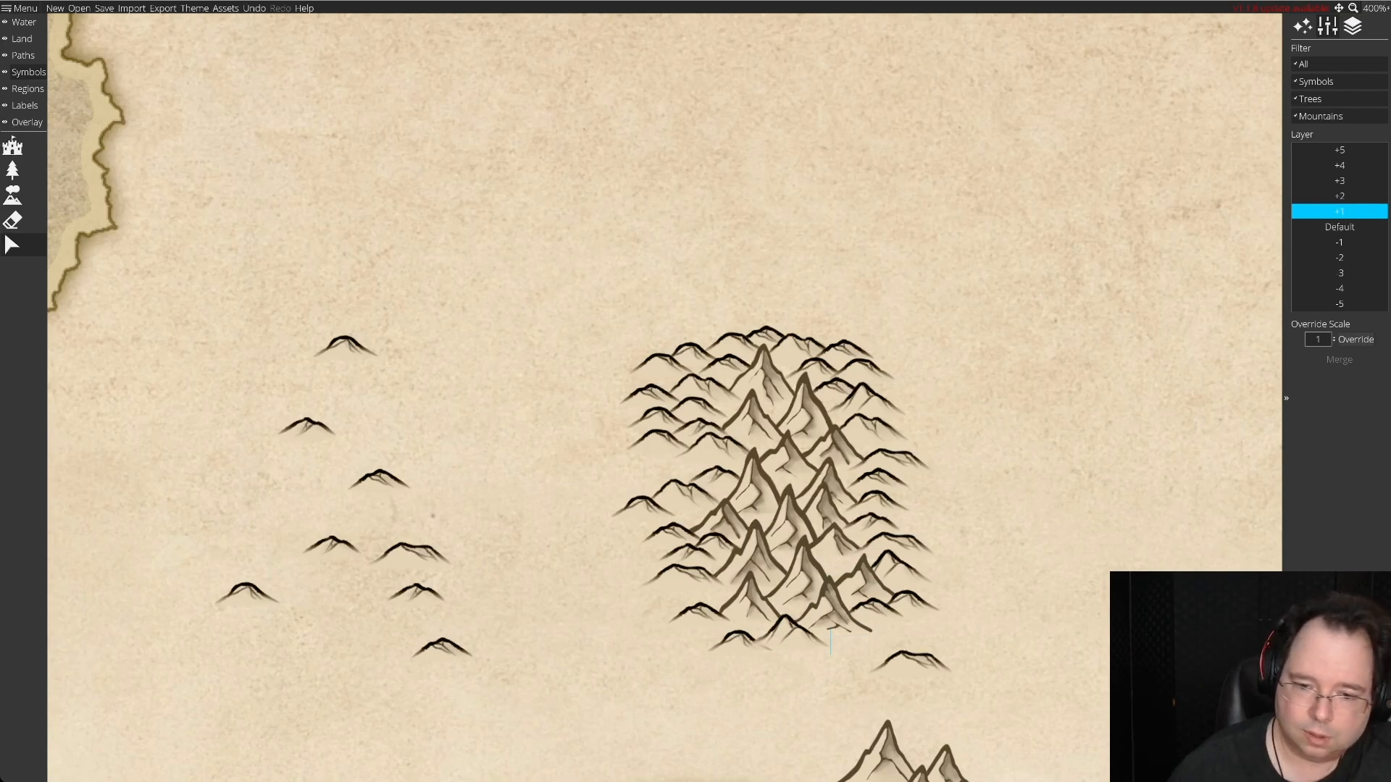
drag(910, 661, 880, 638)
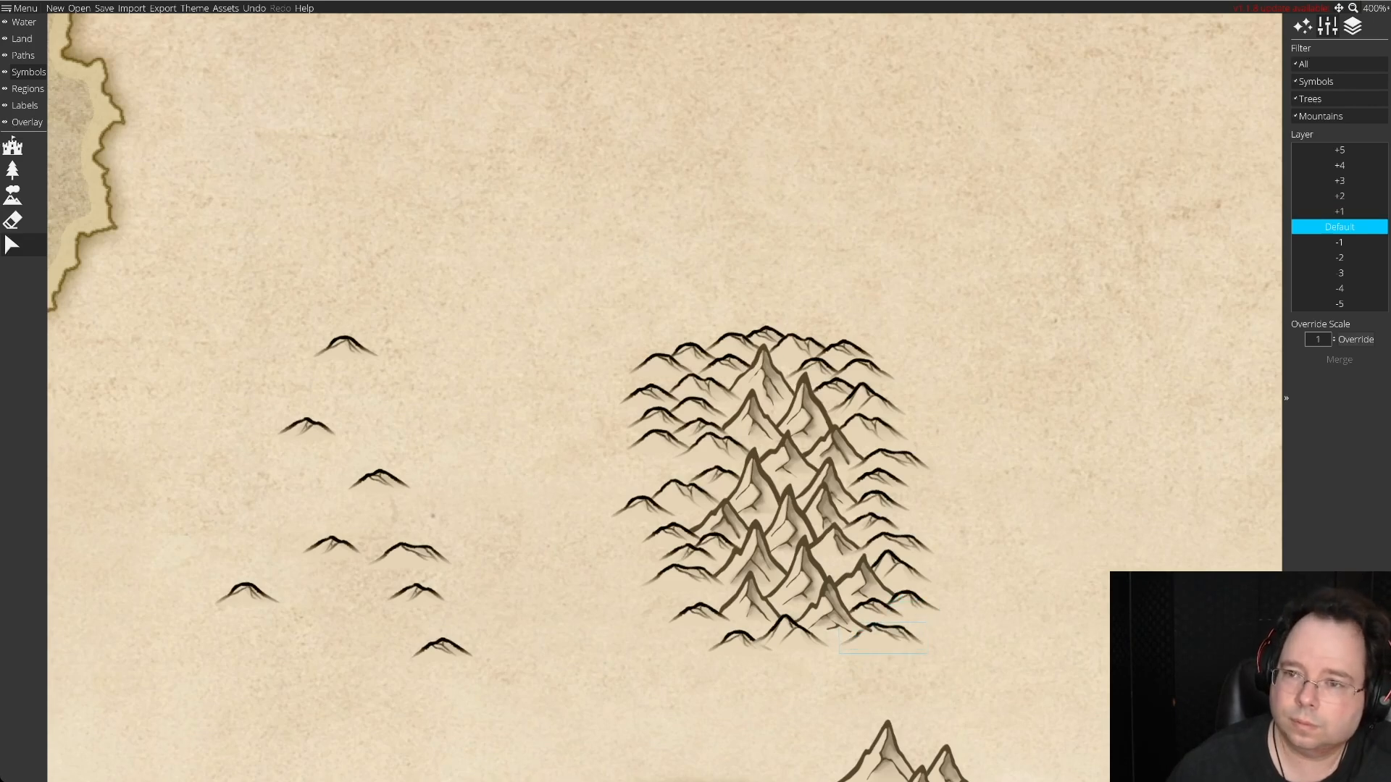
click(1339, 211)
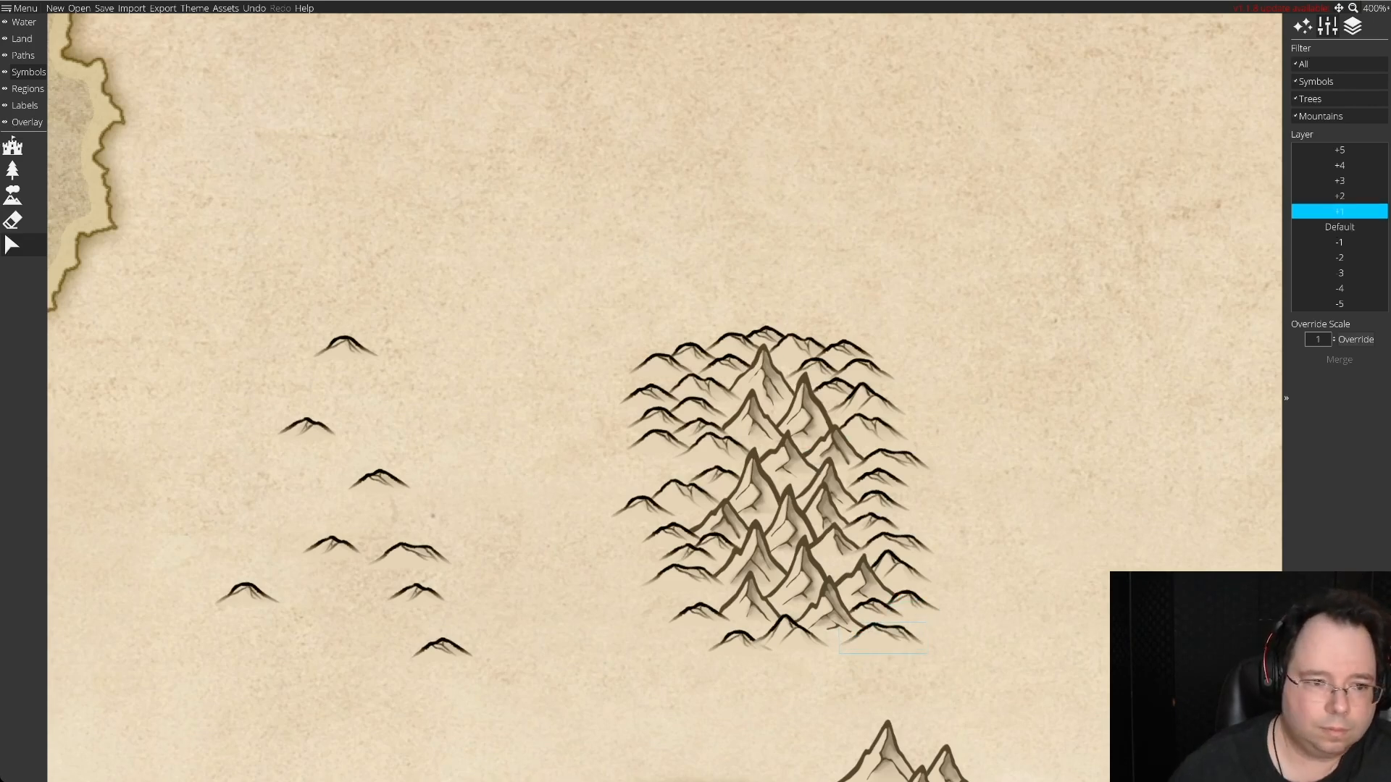
Fill the western flank's gap with a small hill and extend the eastern edge with two more, one upper and one lower.
drag(380, 481, 672, 465)
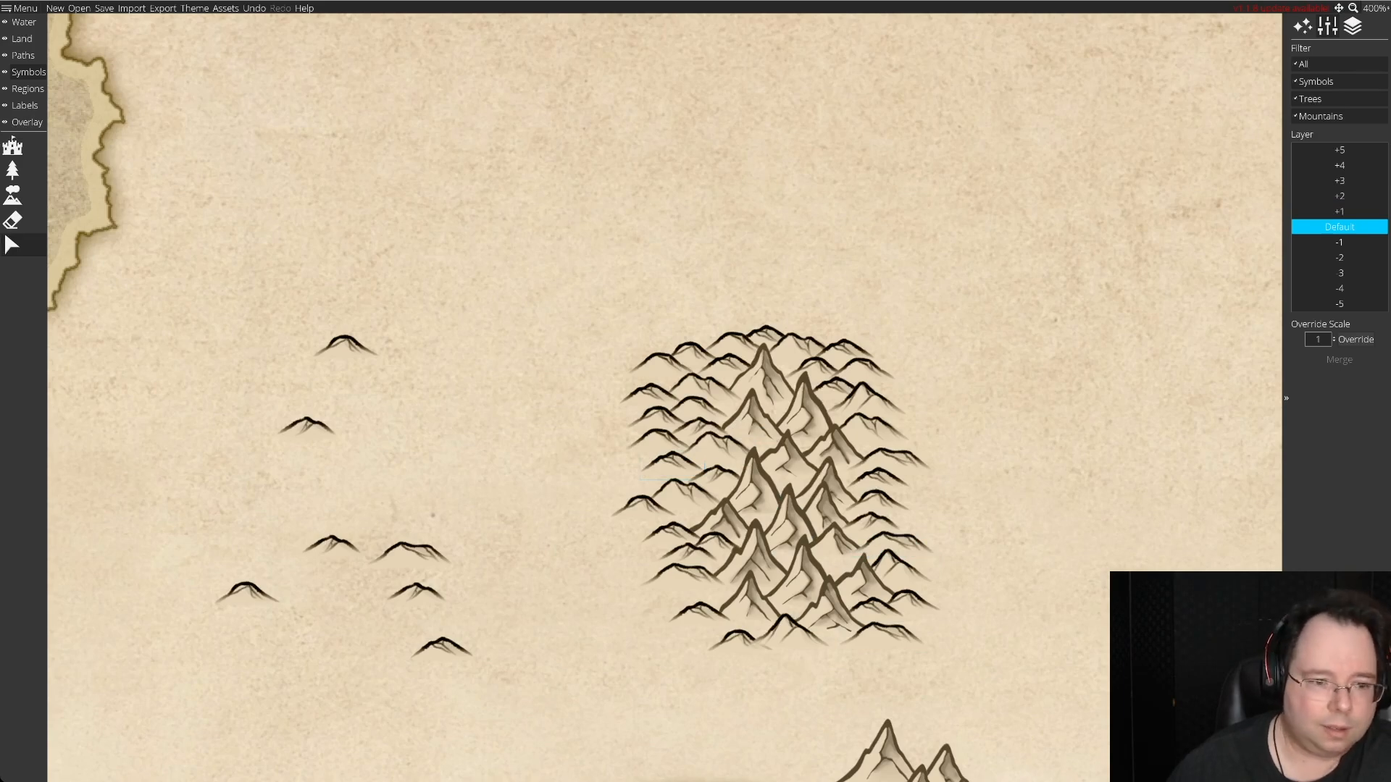
drag(411, 556, 386, 454)
mouse_move(307, 428)
mouse_down()
mouse_move(940, 437)
mouse_move(914, 380)
mouse_move(917, 422)
mouse_up()
drag(247, 593, 944, 570)
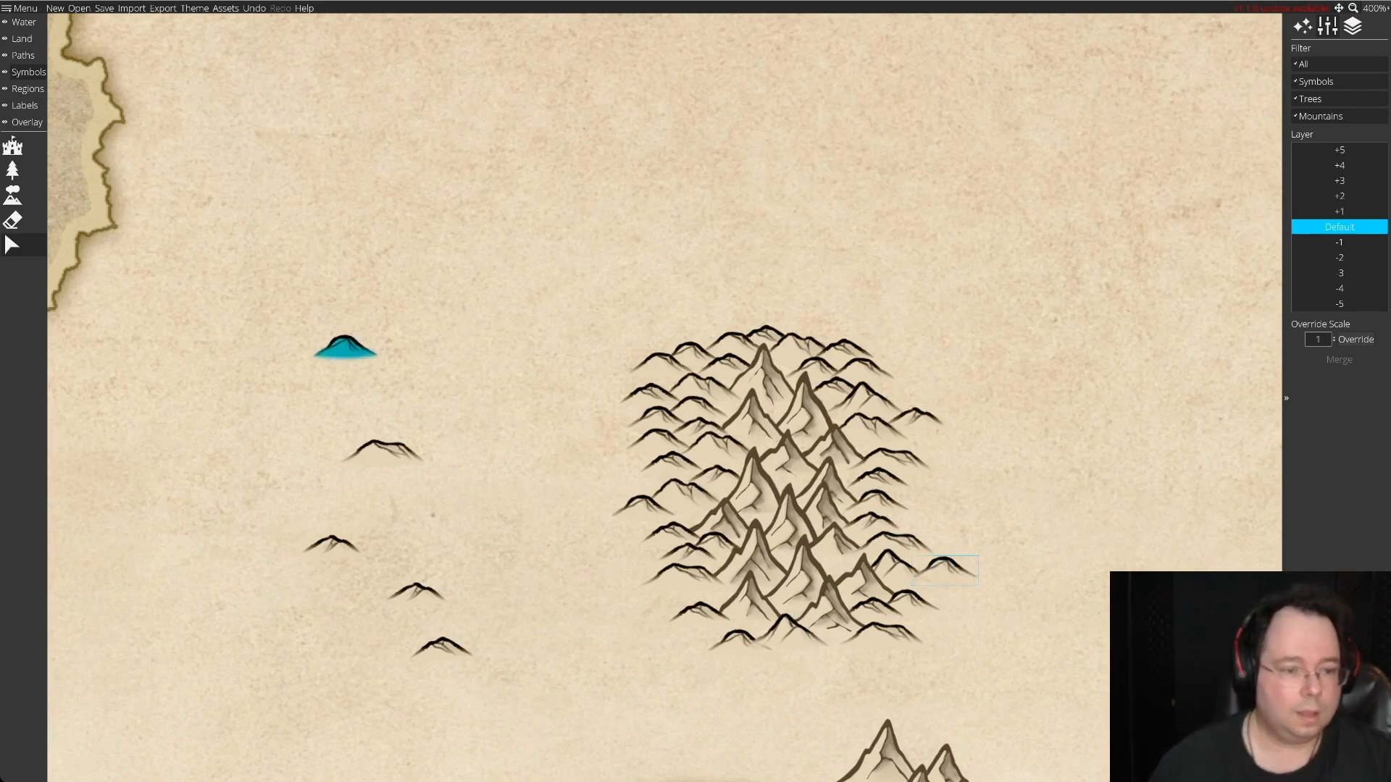
Delete all spare hills left over on the open land west of the range.
drag(272, 303, 468, 744)
key(Delete)
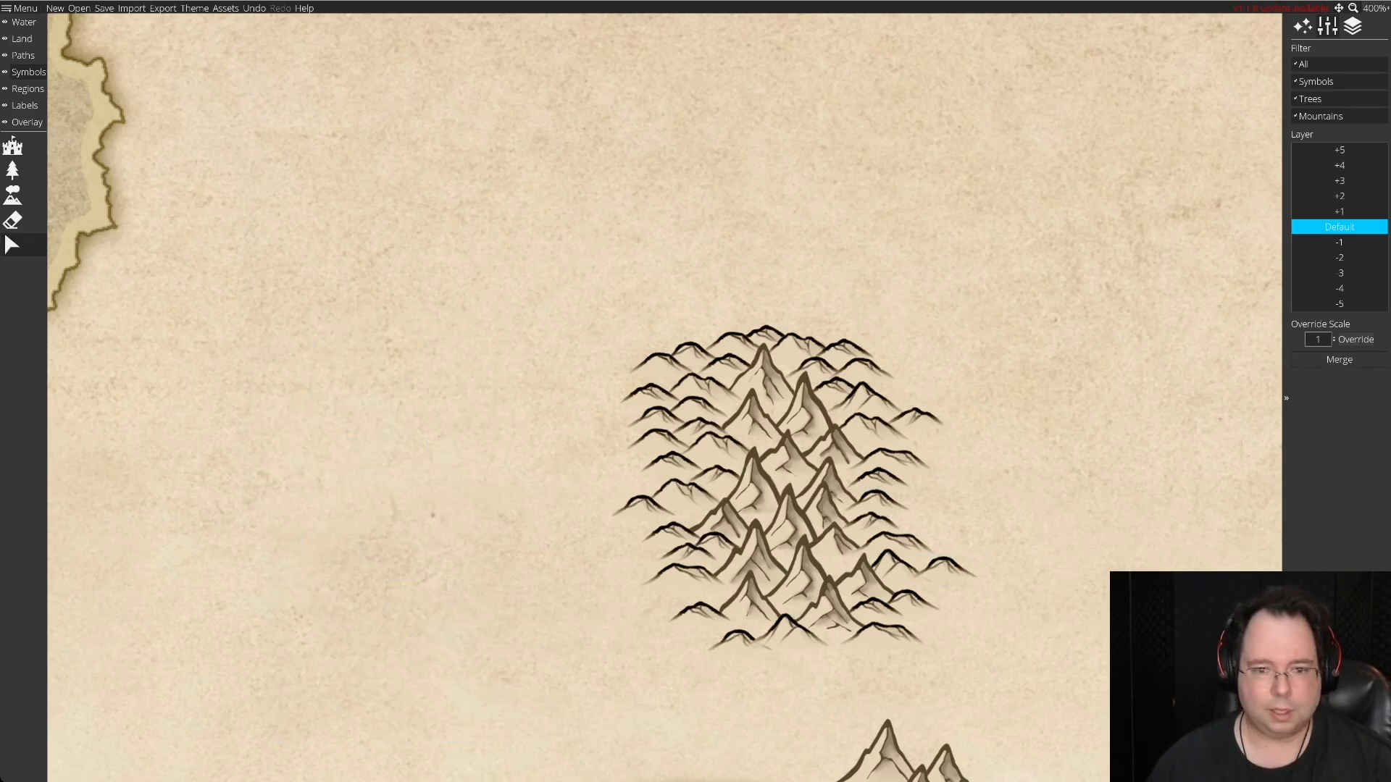